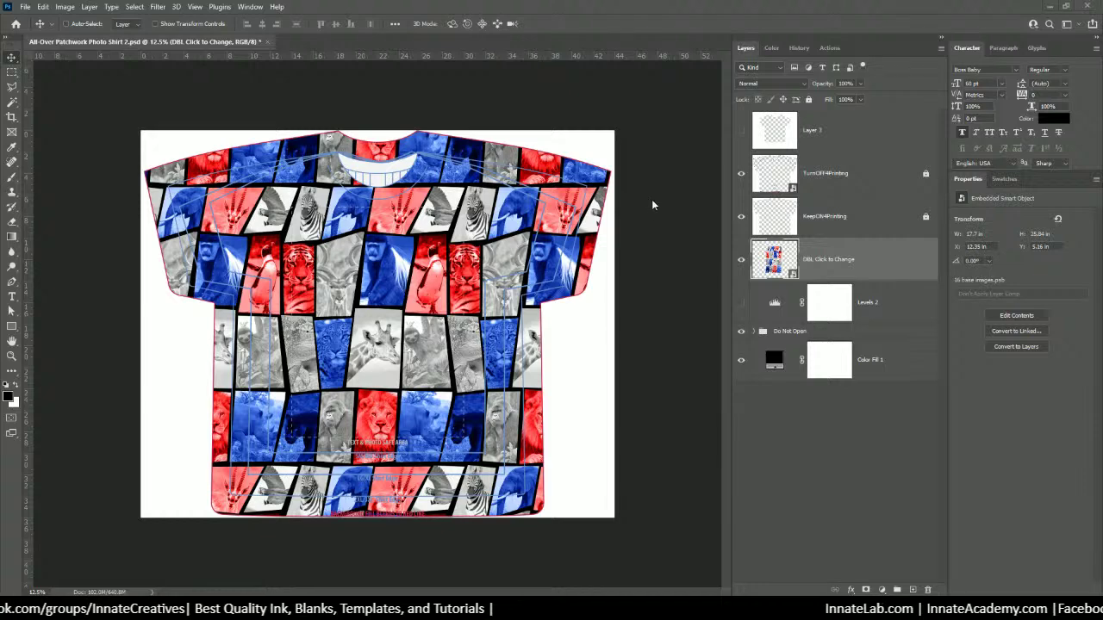
Hide the DBL Click to Change layer on the shirt template and open its smart object contents.
key("ctrl+plus")
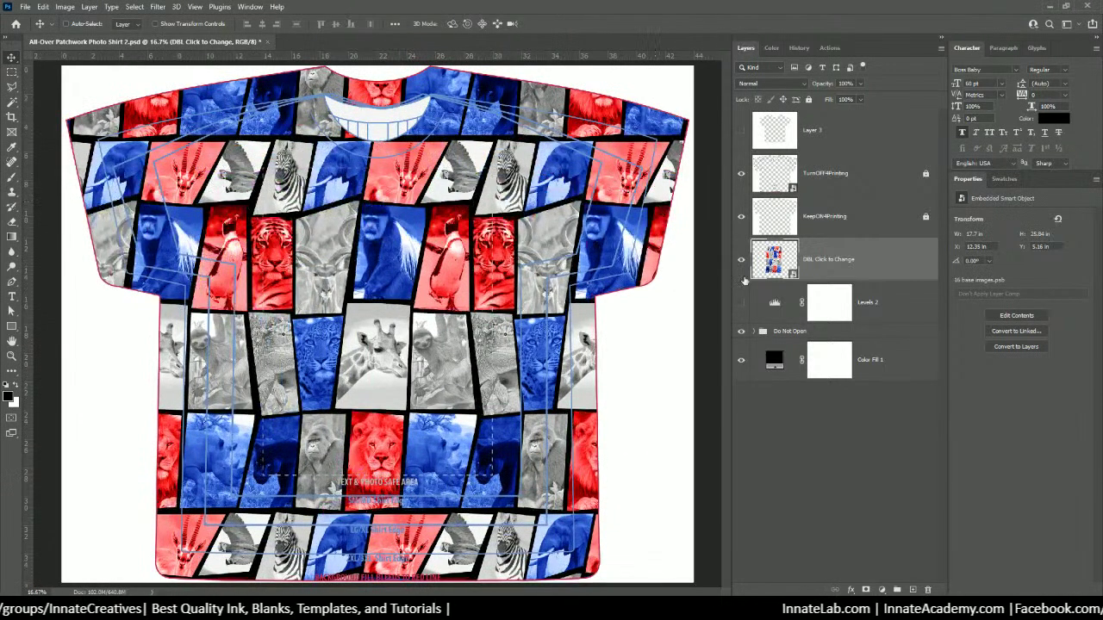
left_click(741, 259)
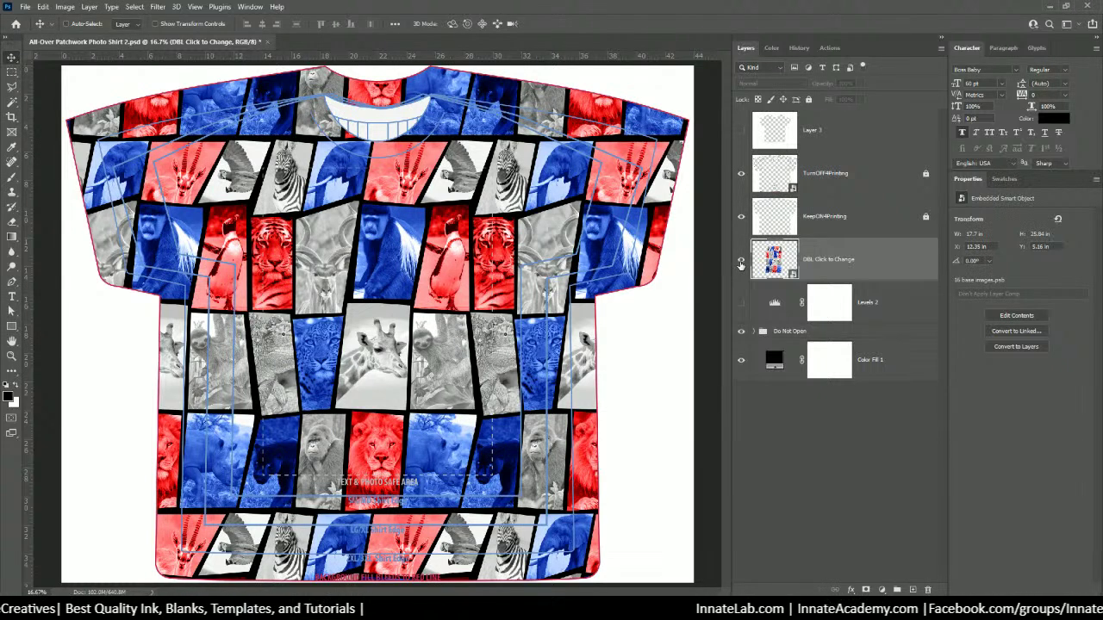
left_click(741, 262)
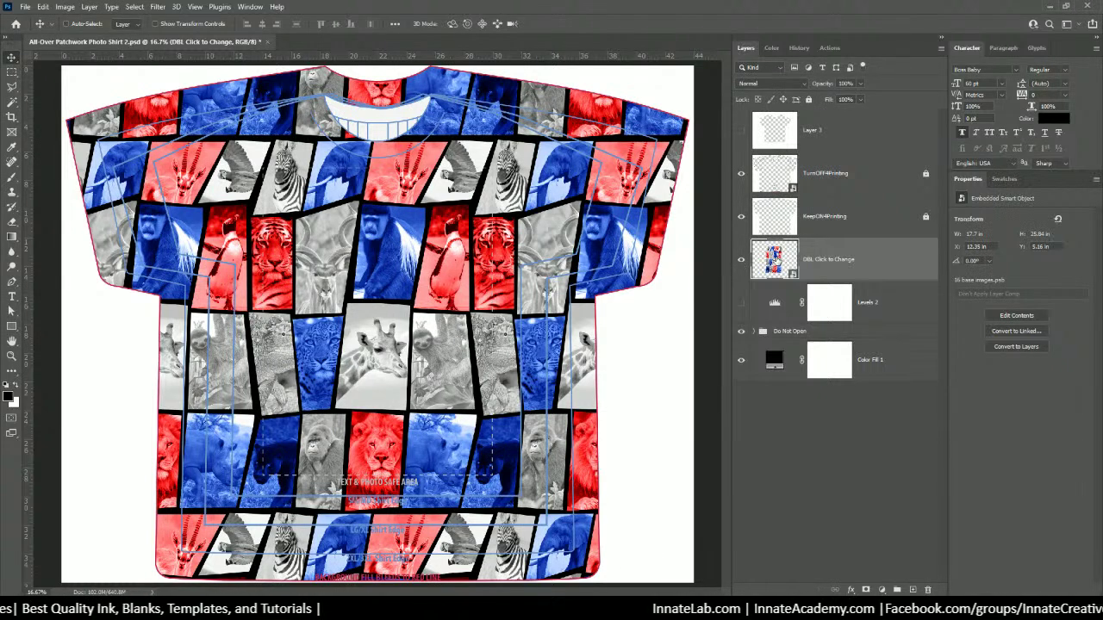
left_click(741, 259)
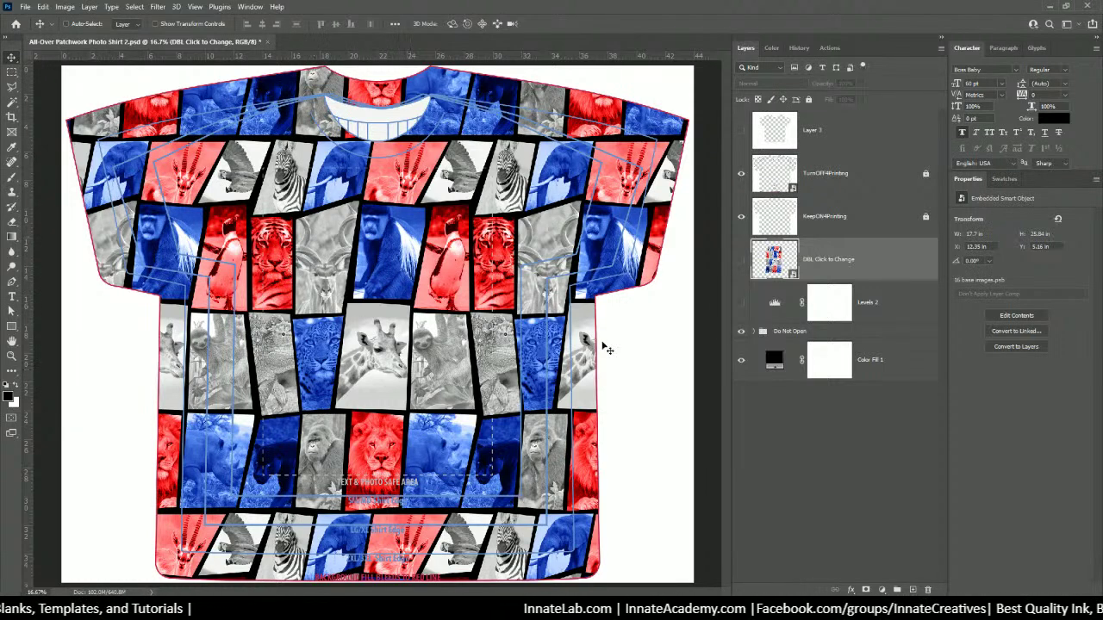
double_click(773, 260)
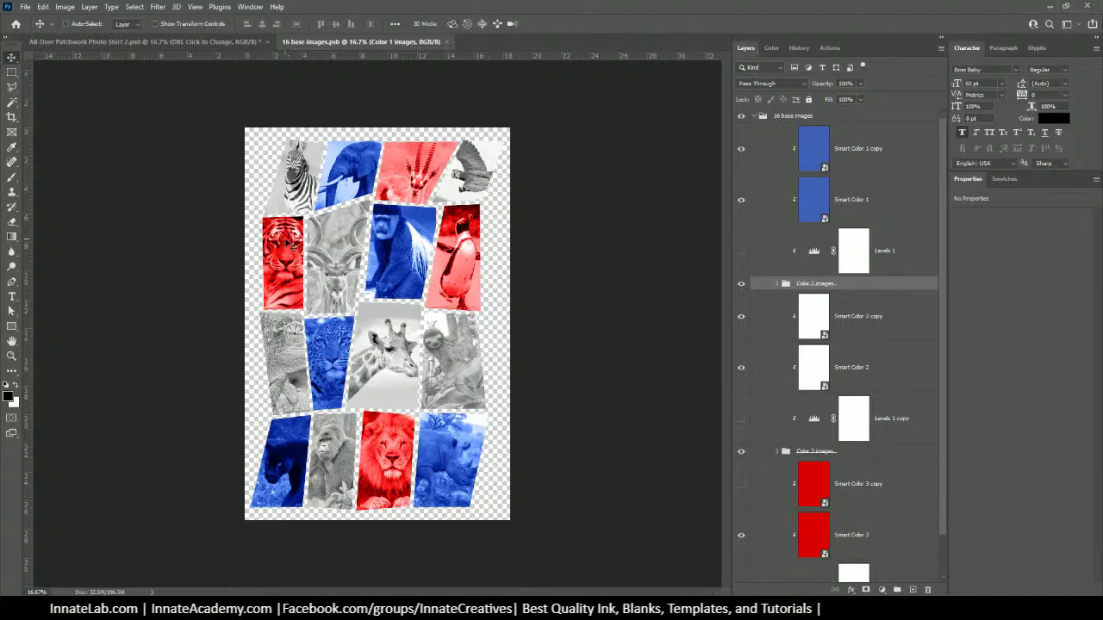
Compare the shirt template's patchwork pattern with the 16 base images document.
left_click(233, 41)
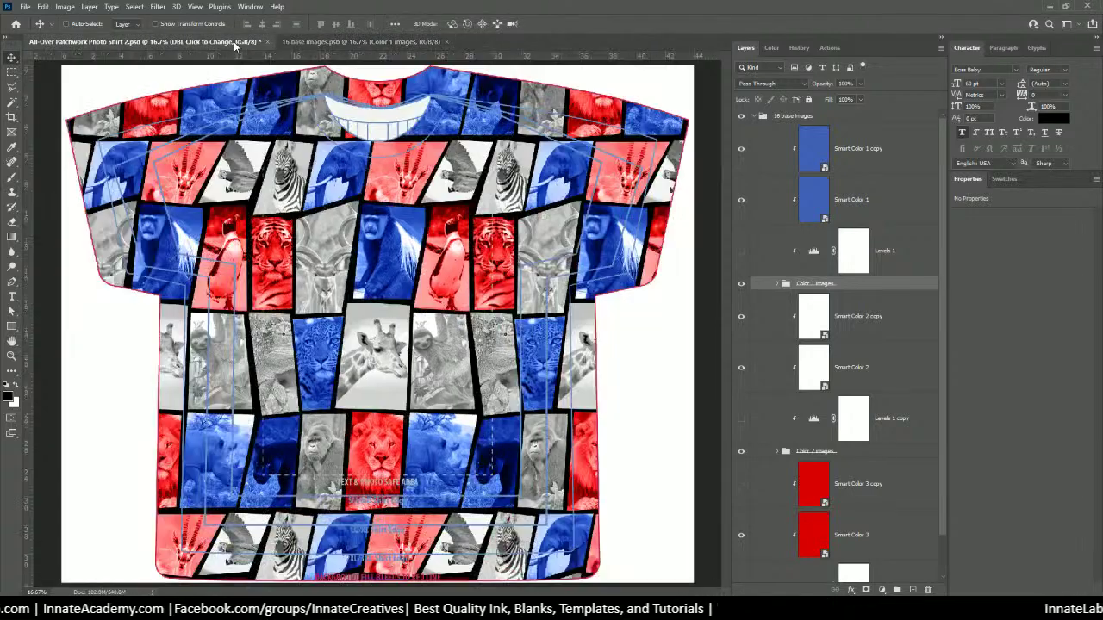
left_click(296, 43)
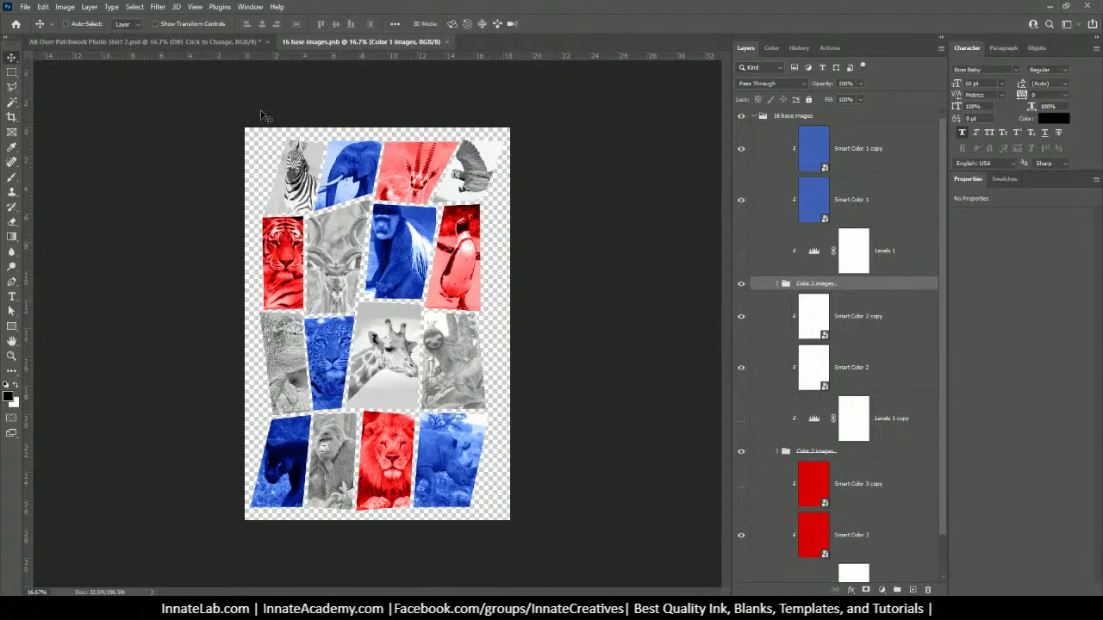
left_click(253, 42)
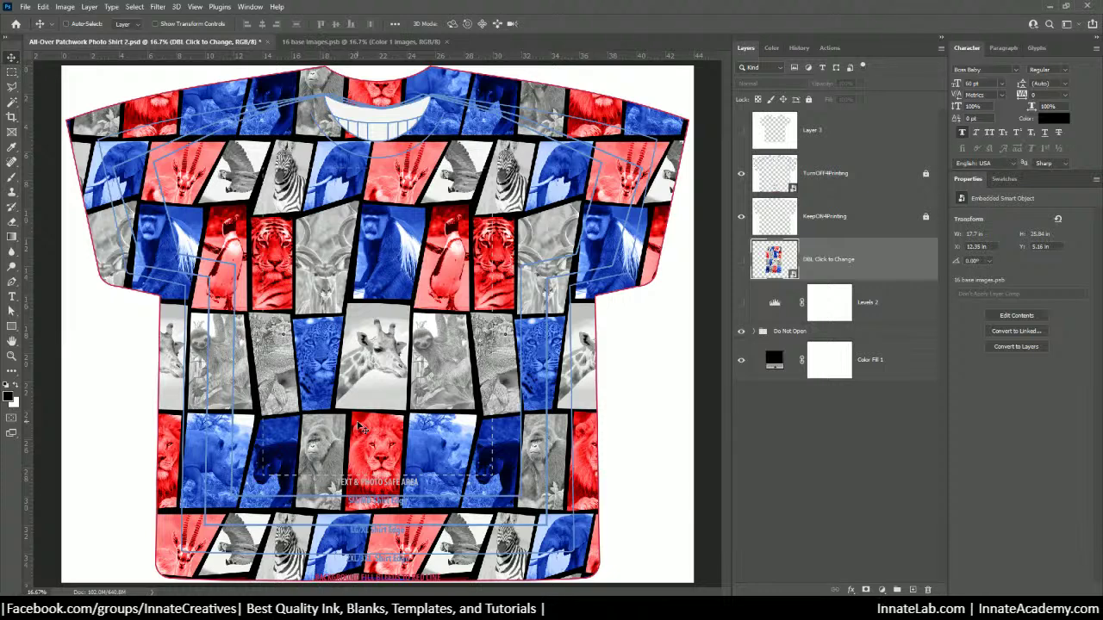
left_click(354, 43)
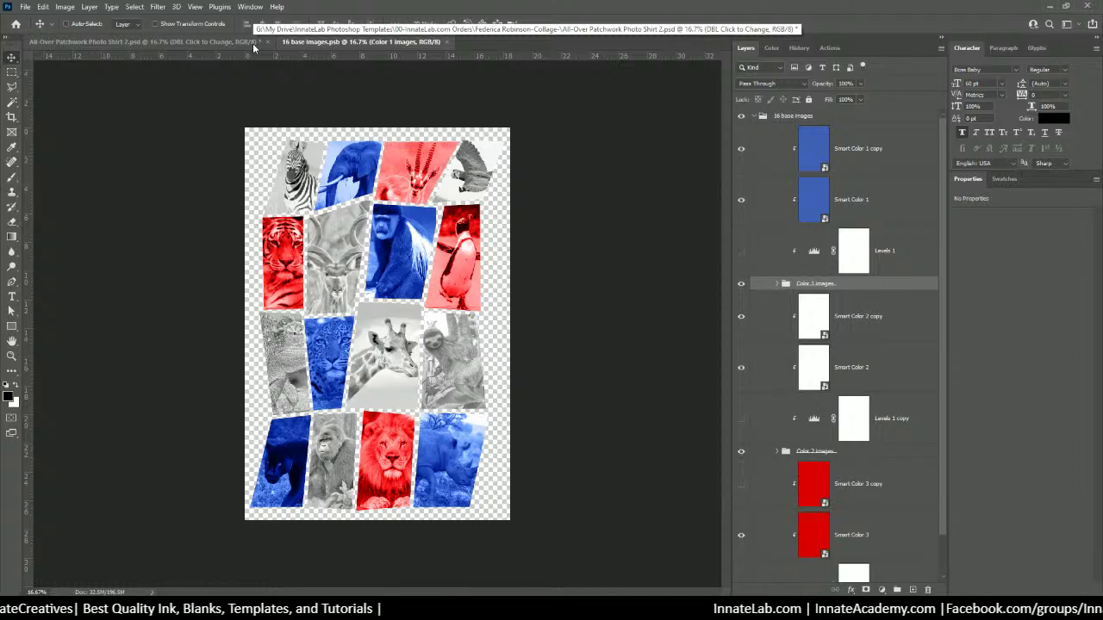
Examine the color layers and image groups in the 16 base images document, including the contents of Color 3 images.
key("ctrl")
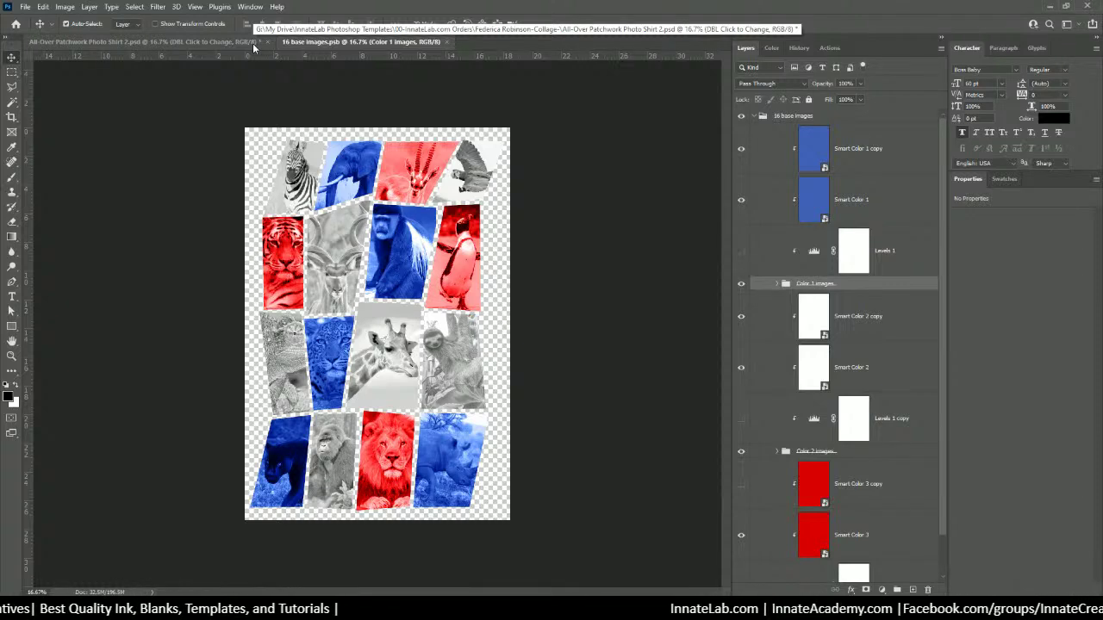
key("ctrl+plus")
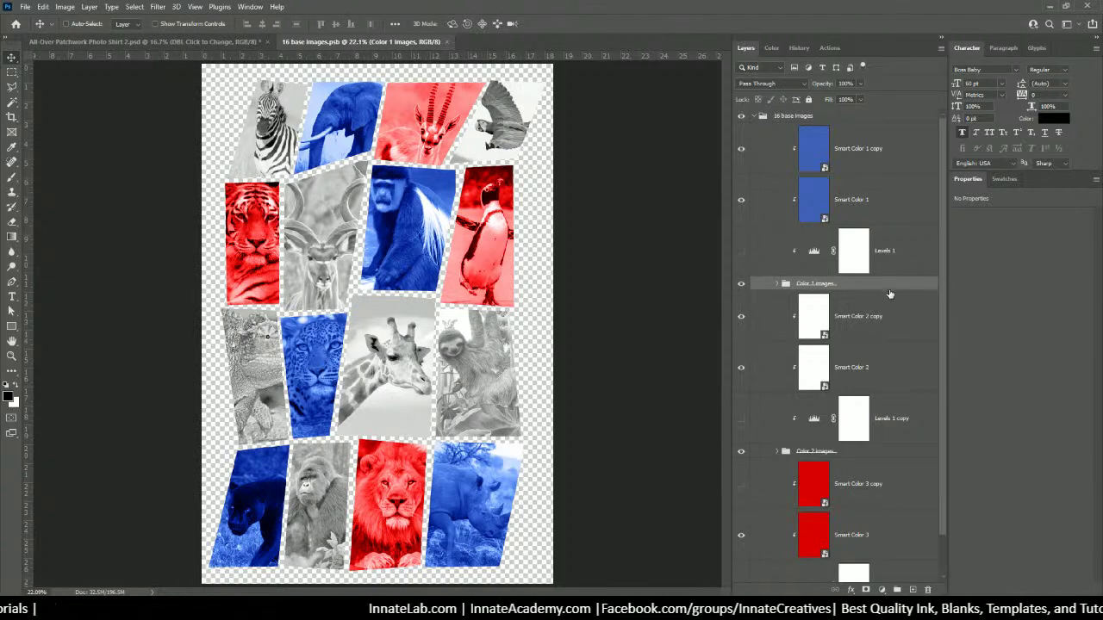
left_click_drag(945, 200, 951, 251)
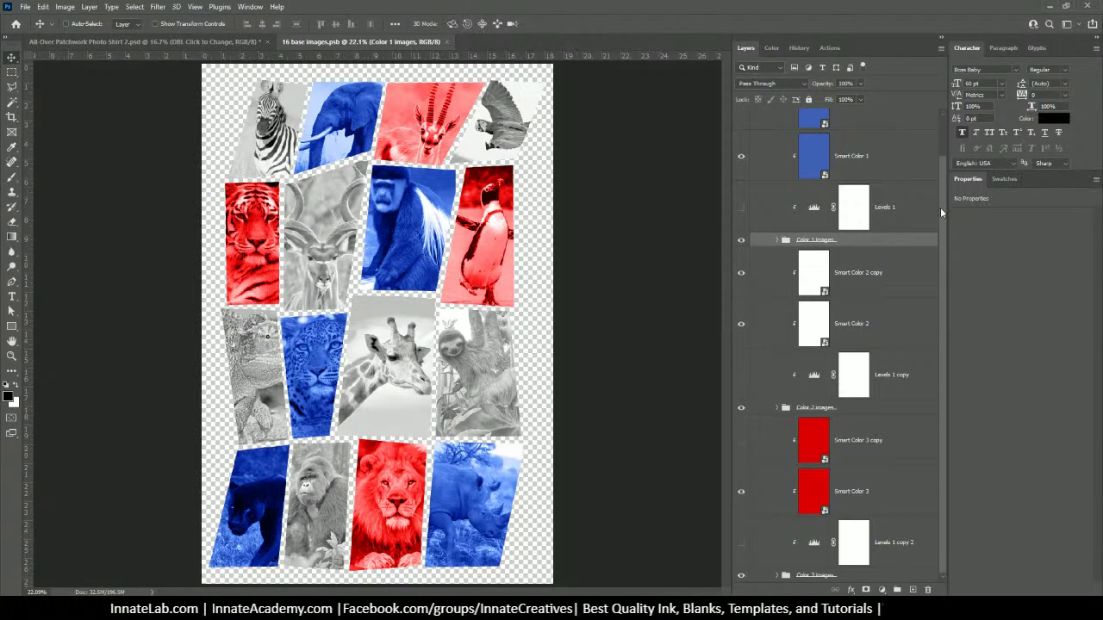
left_click(777, 575)
scroll(778, 575, "down", 4)
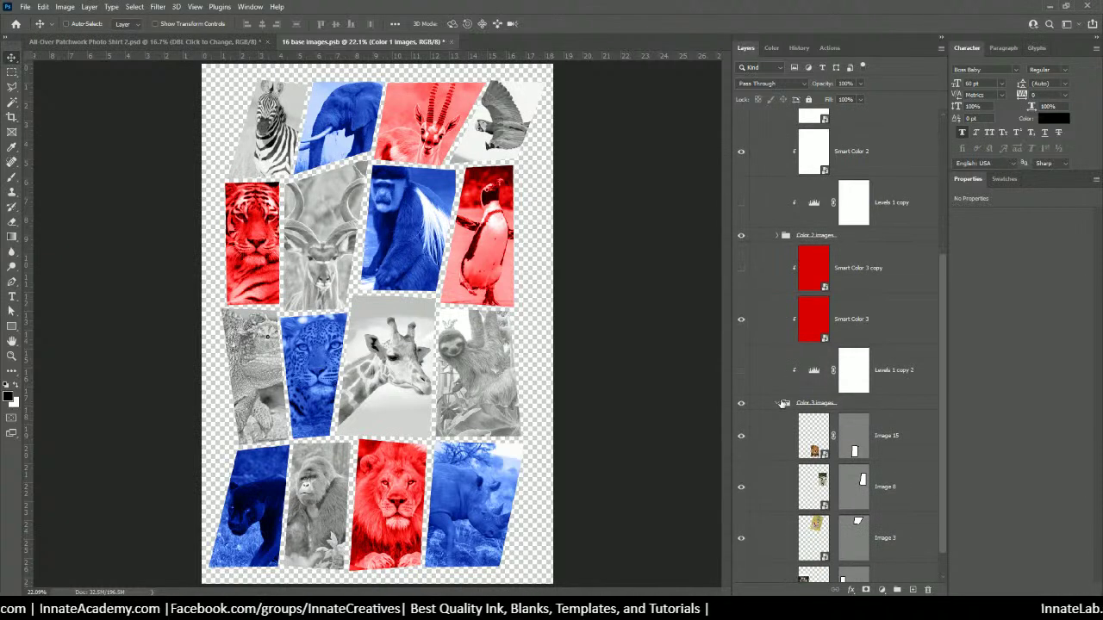
scroll(782, 407, "up", 4)
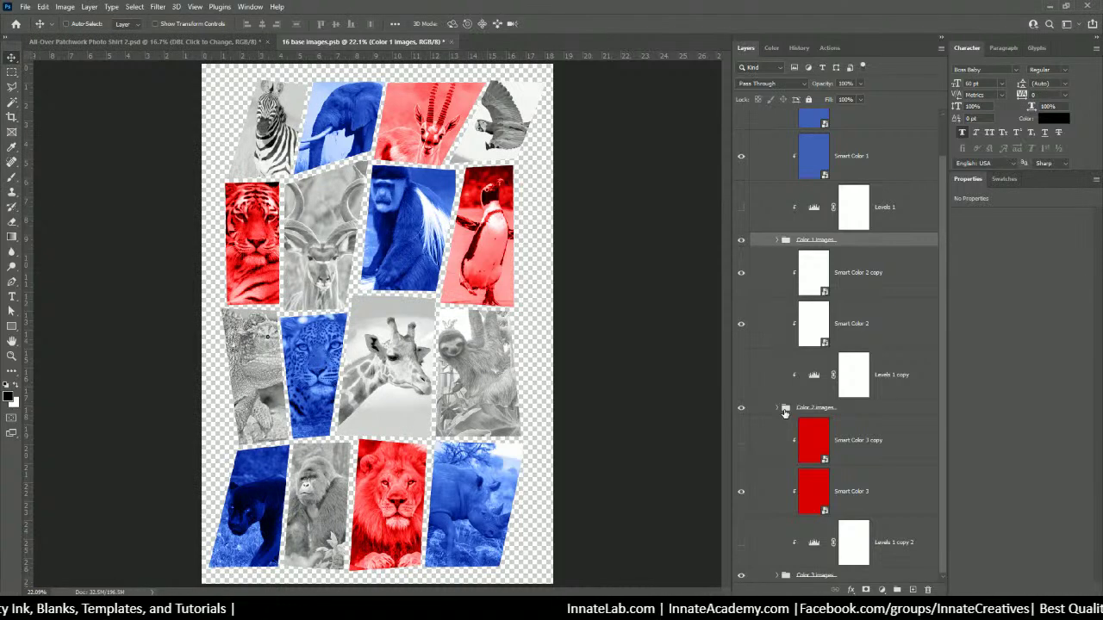
right_click(283, 99)
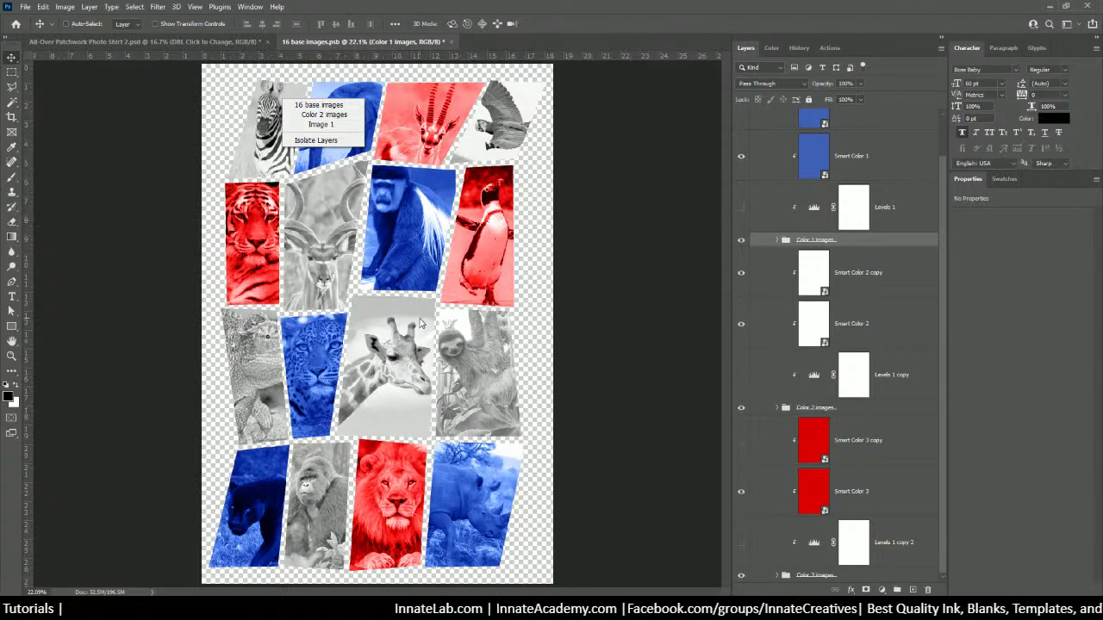
left_click(582, 167)
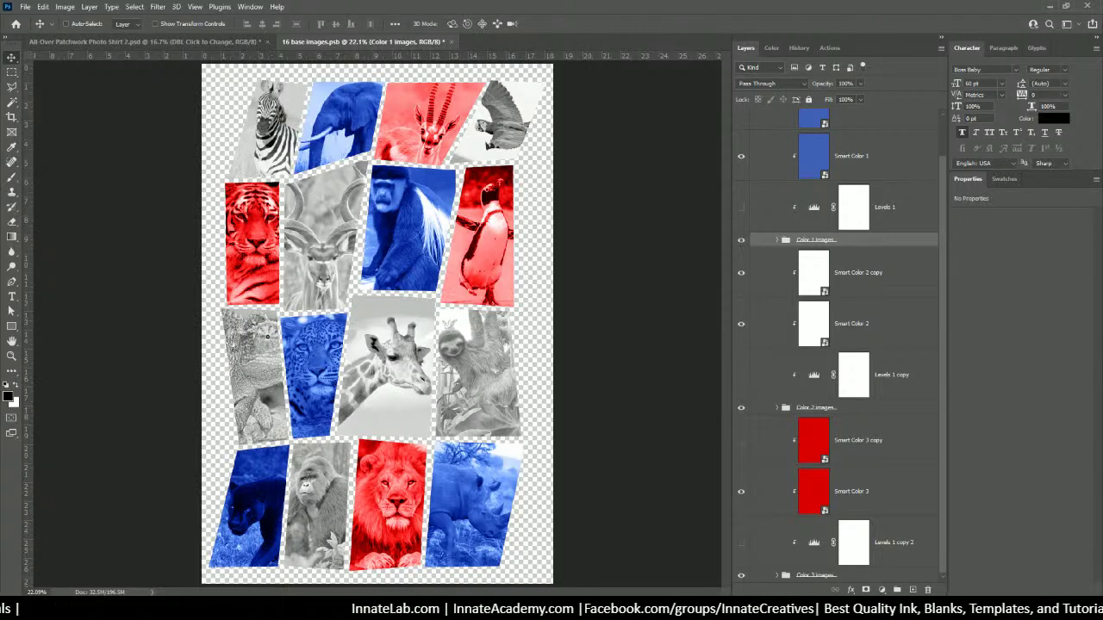
Select the Image 7 layer holding the blue monkey photo and rotate it about 7.33° clockwise inside its mask.
mouse_move(380, 613)
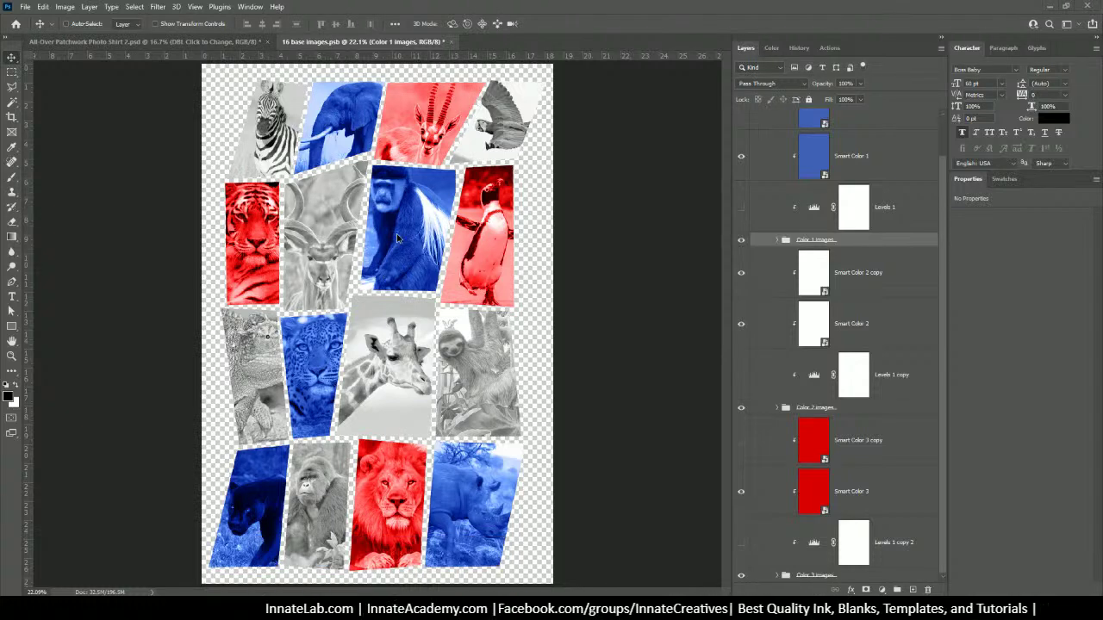
right_click(417, 192)
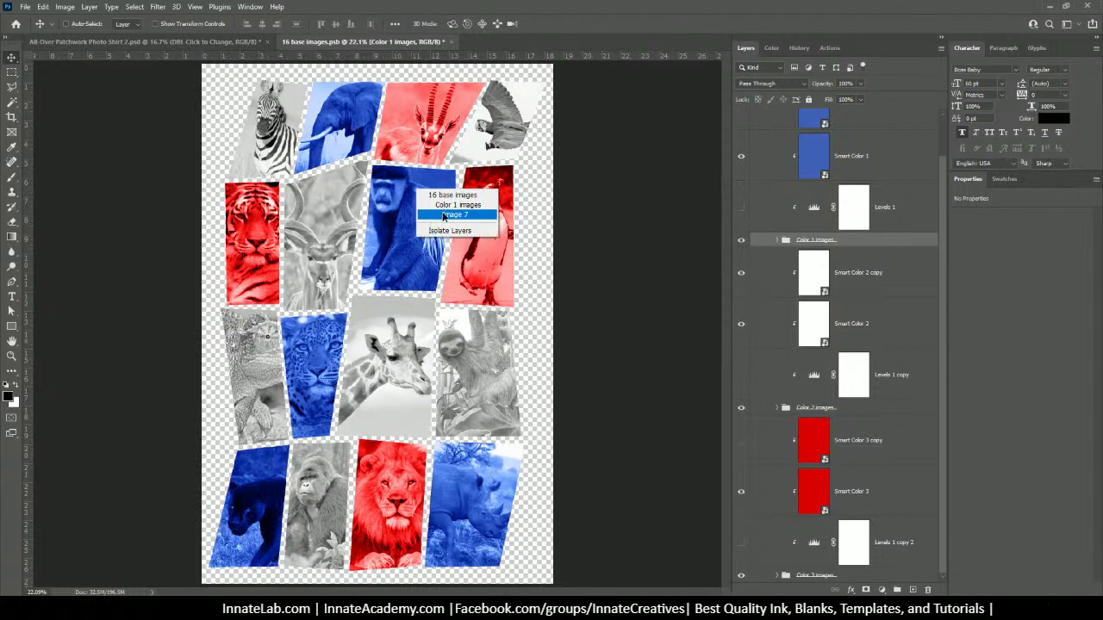
left_click(444, 215)
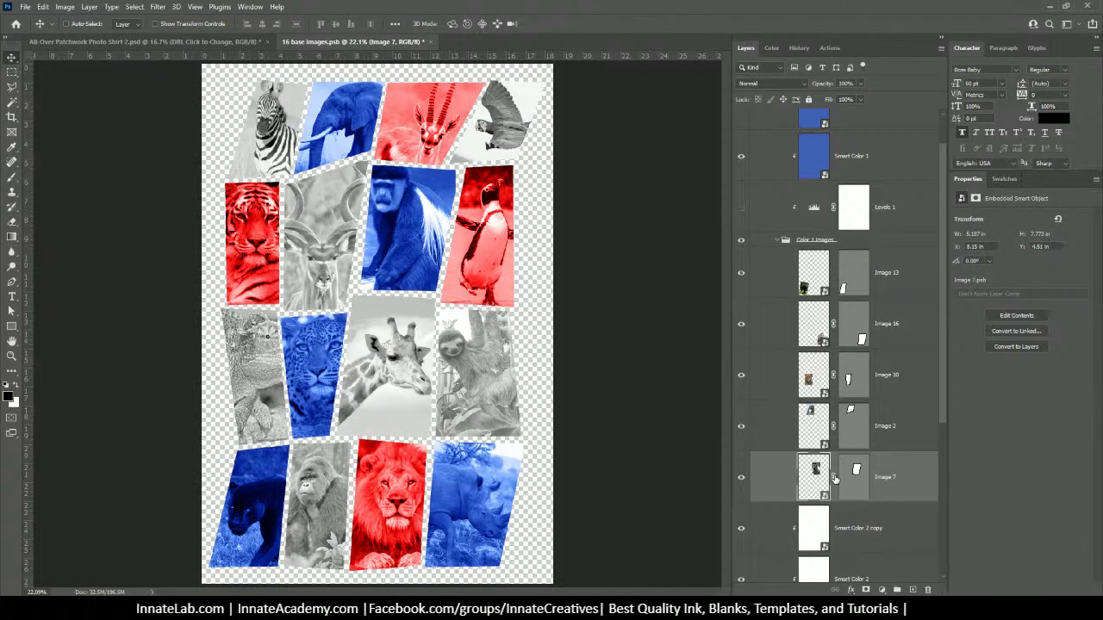
key("ctrl+t")
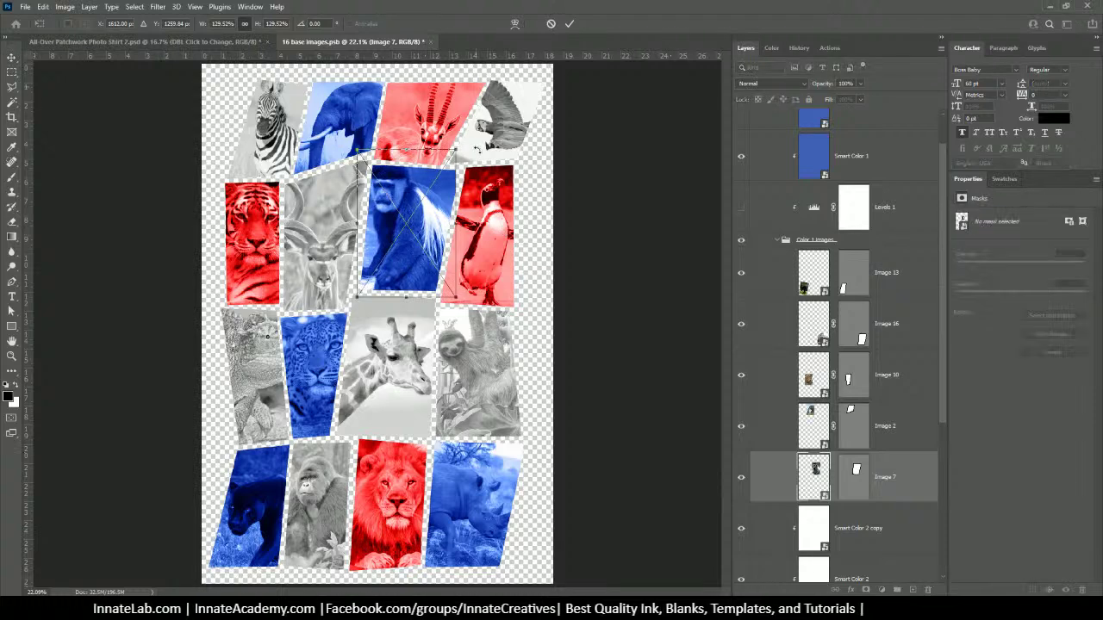
left_click_drag(472, 144, 481, 148)
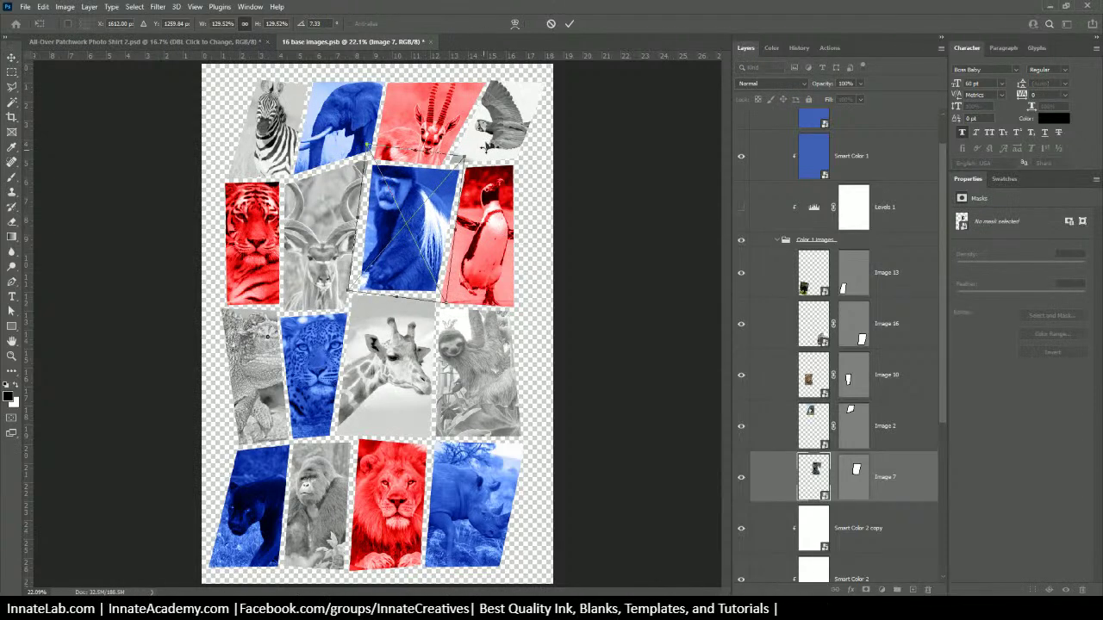
key("Return")
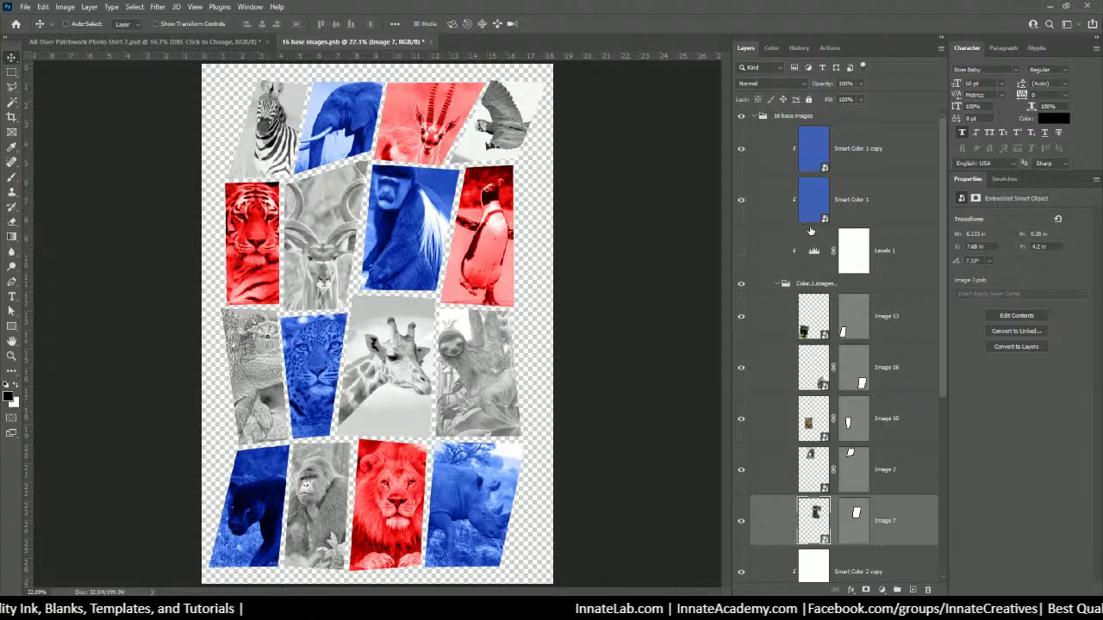
Rename the Smart Color 1 copy layer as Smart Color 1.
left_click(861, 152)
key("BackSpace")
key("BackSpace")
key("BackSpace")
key("BackSpace")
key("BackSpace")
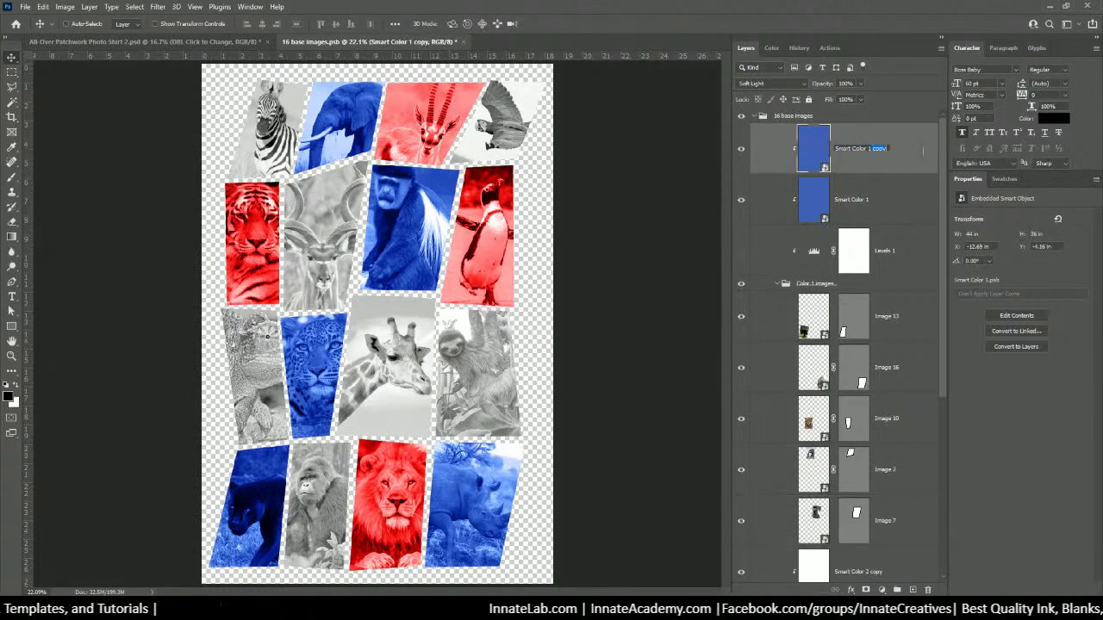
key("Return")
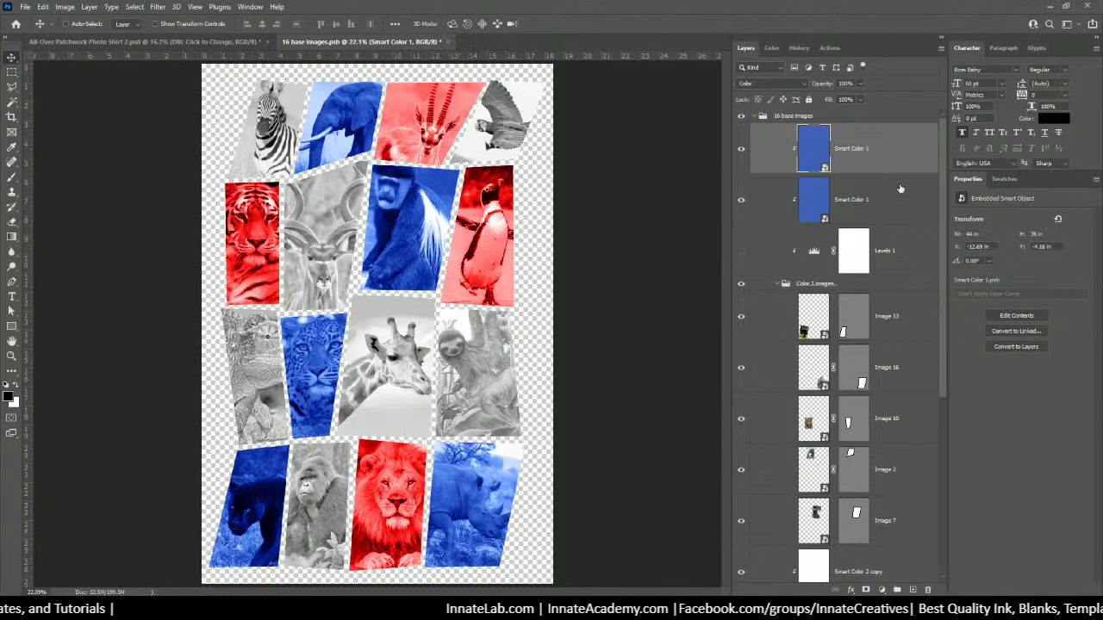
Rename the Smart Color 2 copy layer as Smart Color 2.
left_click(883, 193)
scroll(874, 259, "down", 5)
scroll(867, 318, "down", 2)
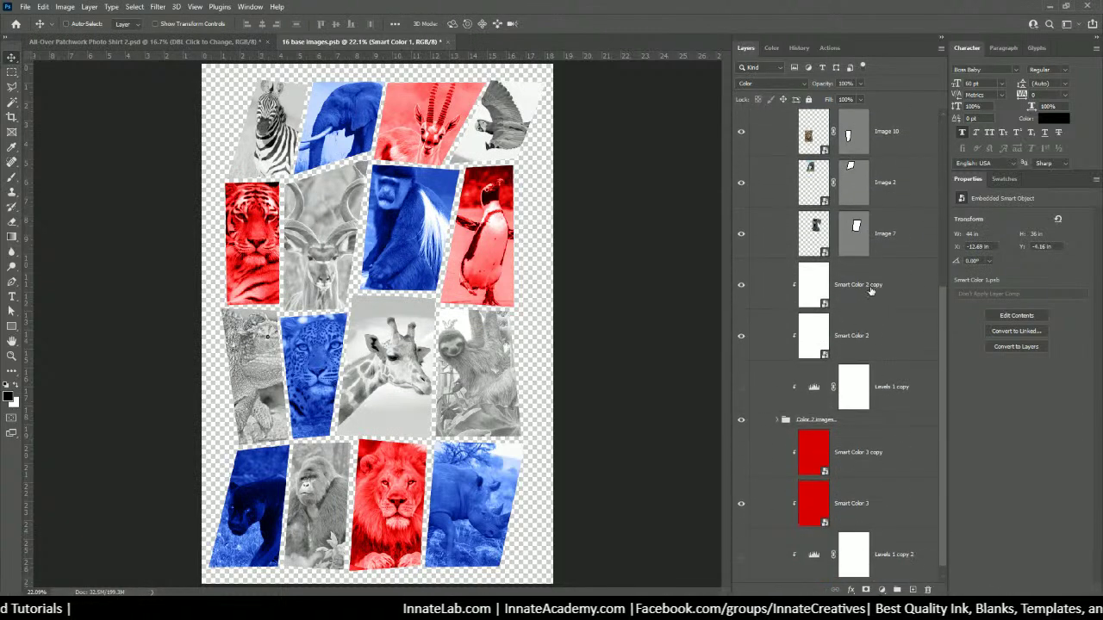
double_click(870, 285)
left_click(872, 286)
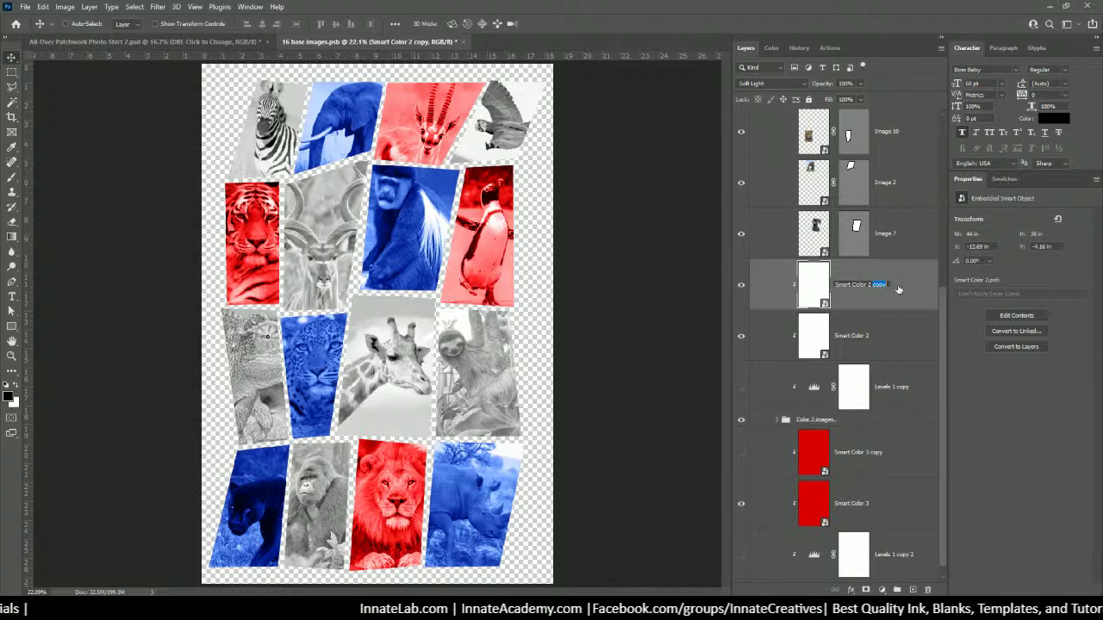
key("BackSpace")
key("BackSpace")
key("BackSpace")
key("BackSpace")
key("BackSpace")
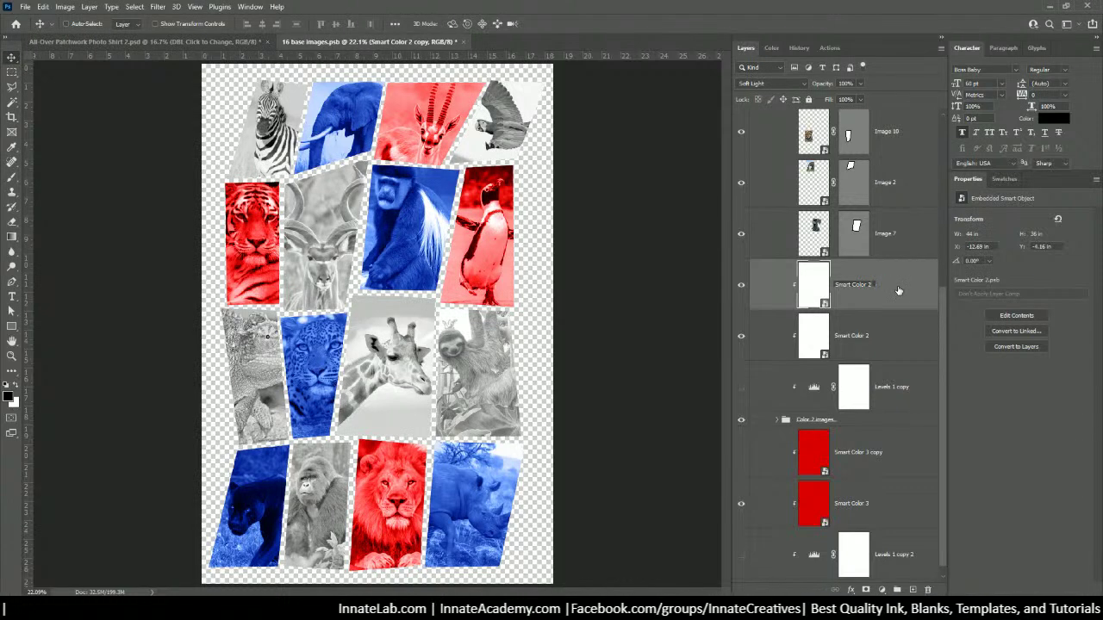
left_click(866, 335)
double_click(861, 335)
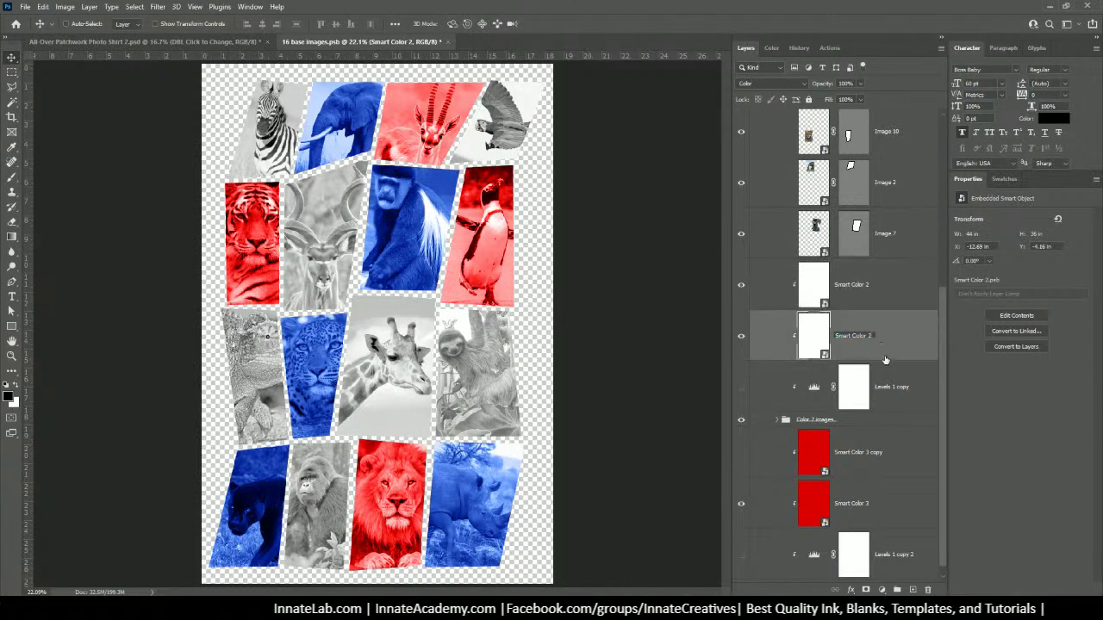
Rename the Smart Color 3 copy layer as Smart Color 3.
left_click(879, 452)
double_click(879, 452)
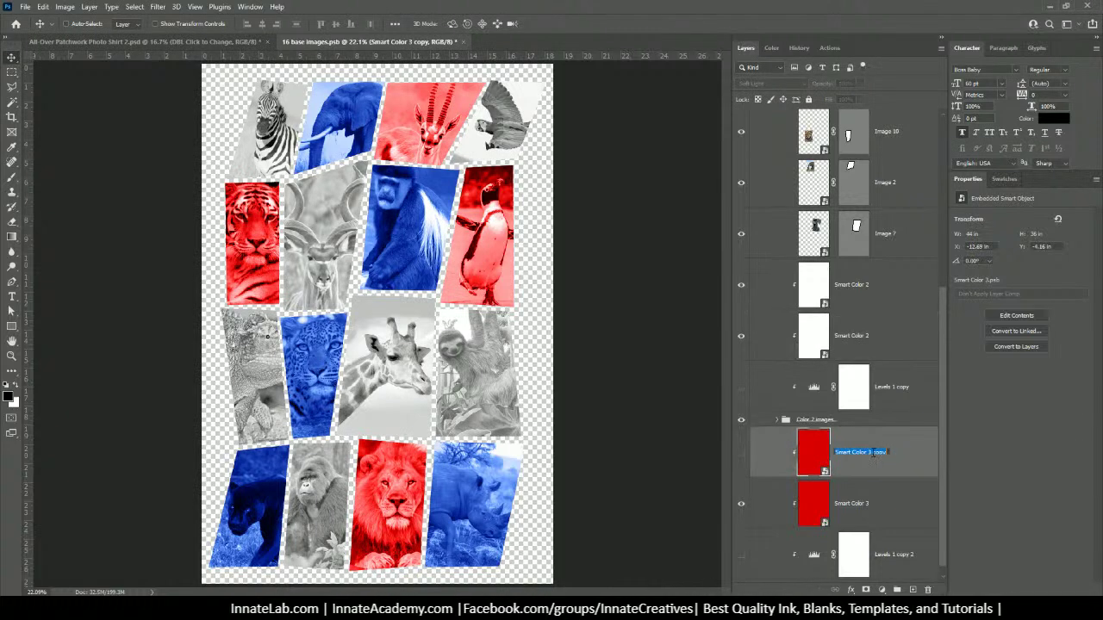
key("Right")
key("BackSpace")
key("BackSpace")
key("BackSpace")
key("BackSpace")
key("BackSpace")
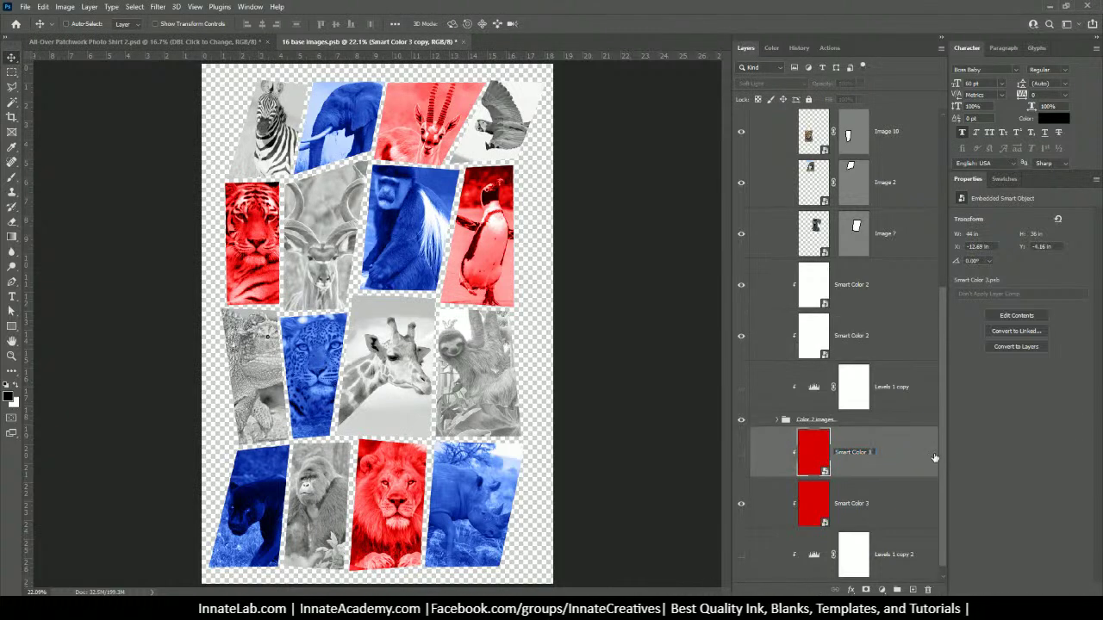
key("Return")
left_click(855, 508)
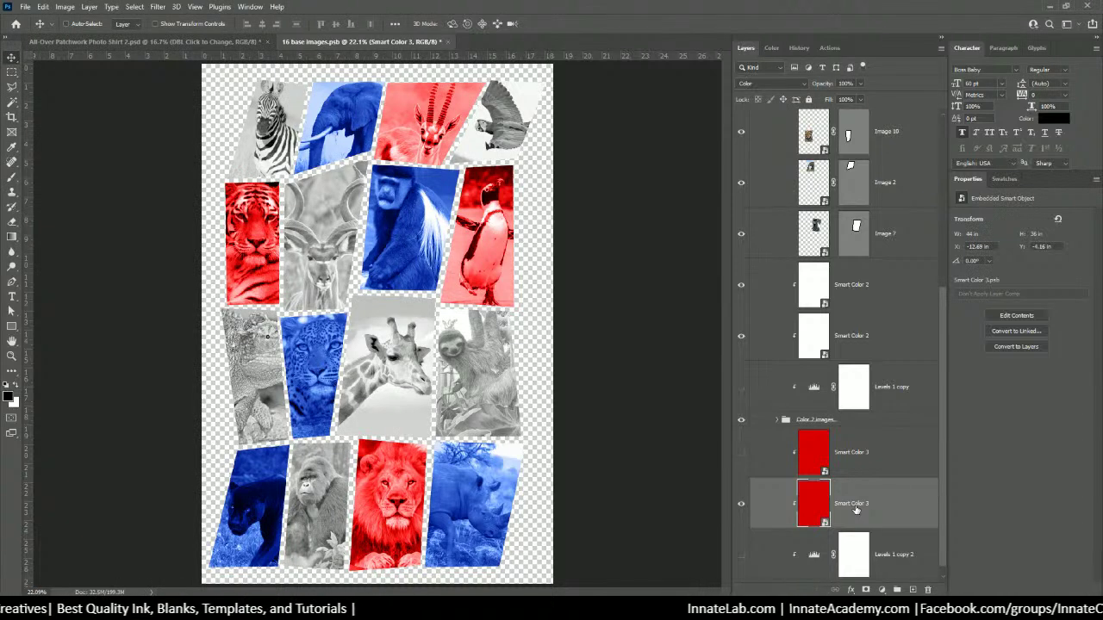
Select the zebra photo's Image 1 layer in the patchwork and open its smart object contents.
scroll(855, 510, "down", 1)
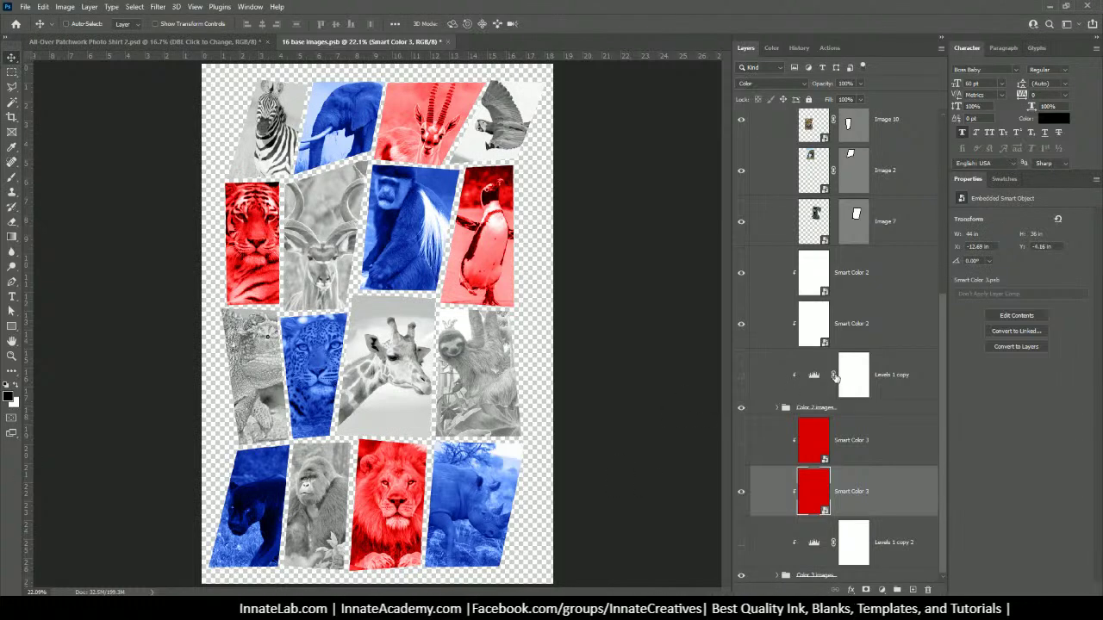
scroll(834, 377, "up", 3)
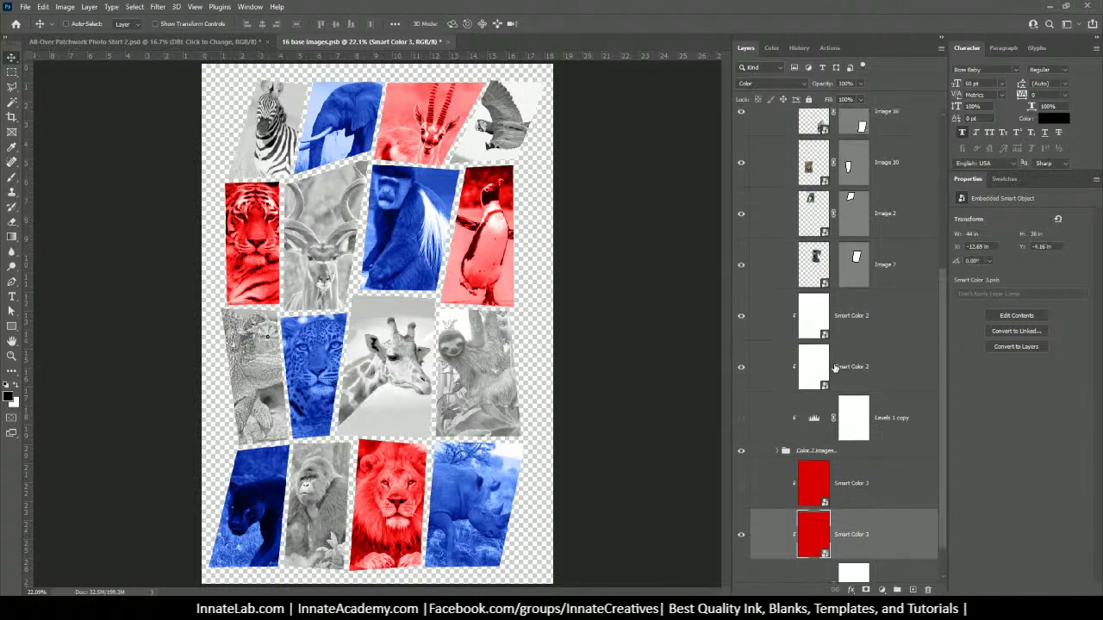
scroll(834, 368, "up", 4)
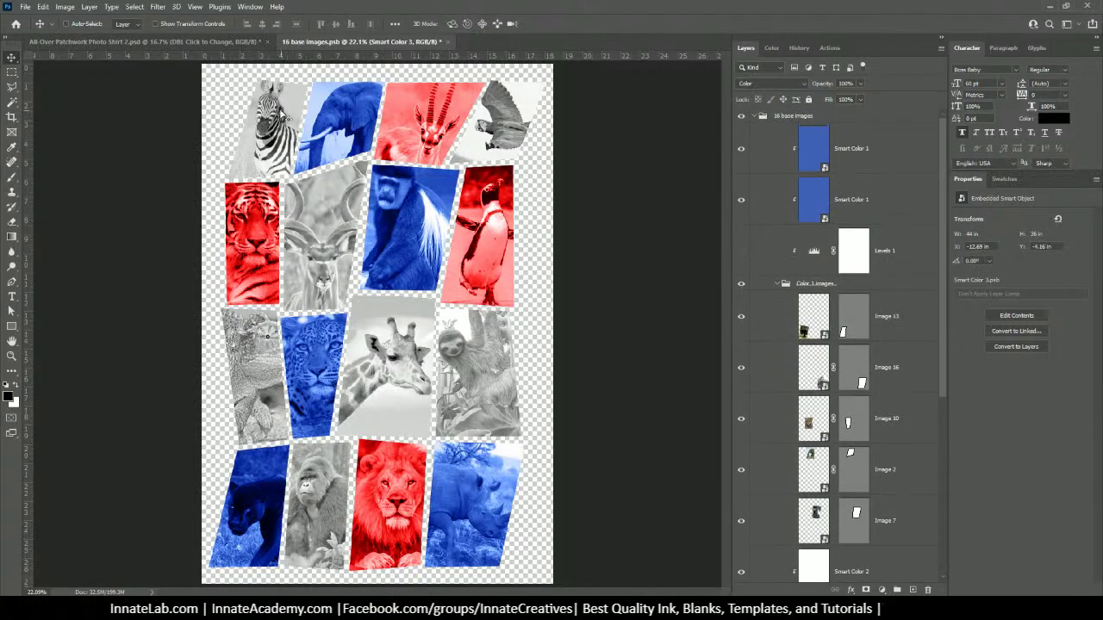
right_click(281, 115)
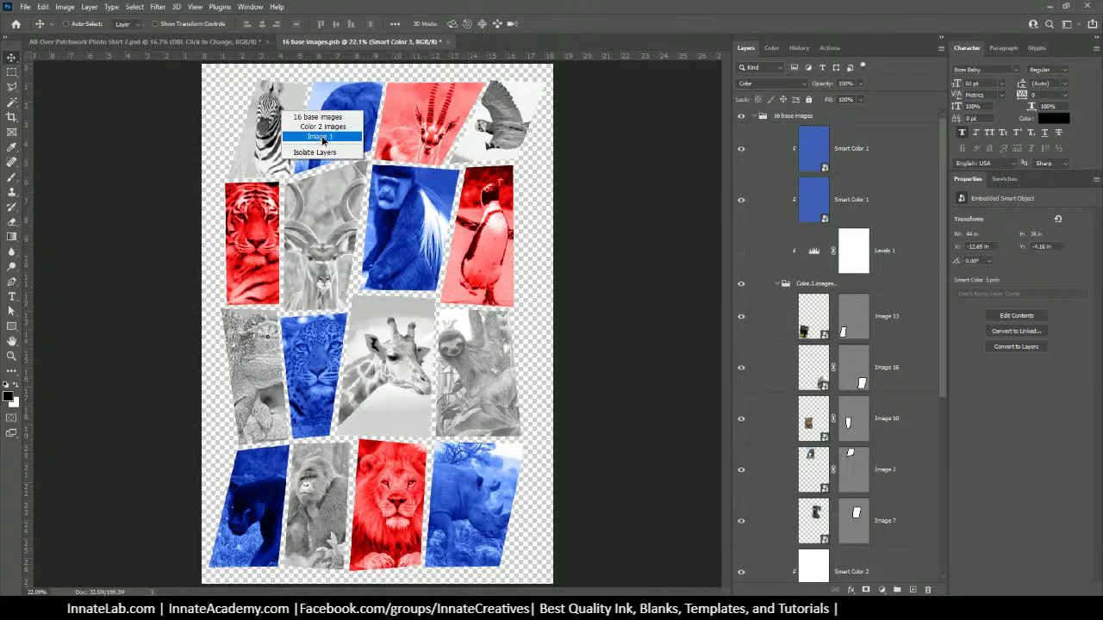
left_click(323, 136)
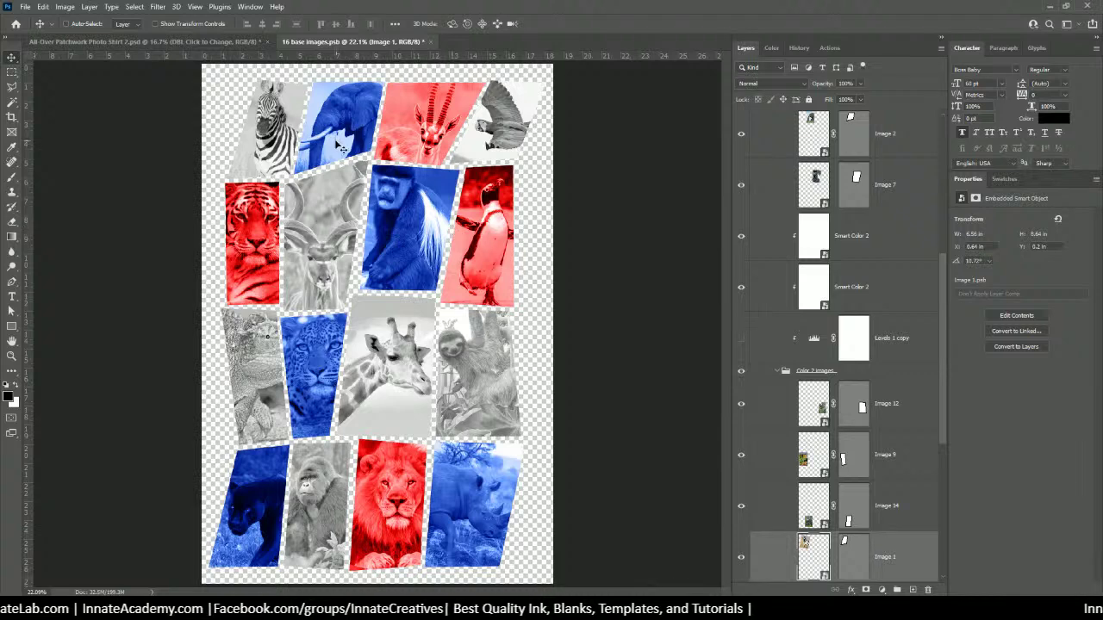
right_click(274, 118)
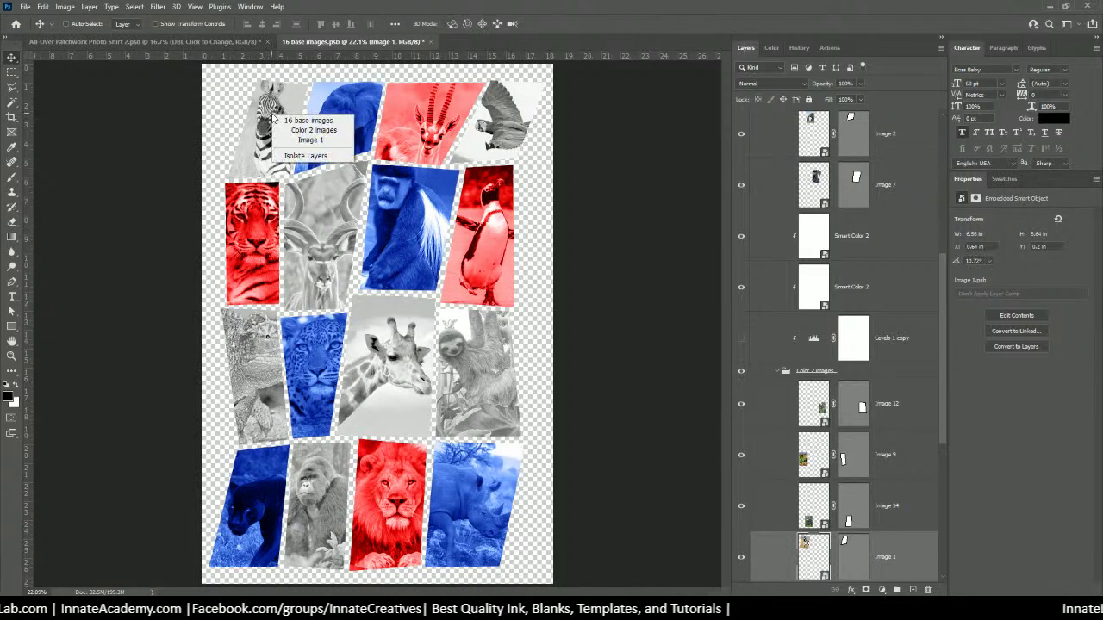
left_click(310, 139)
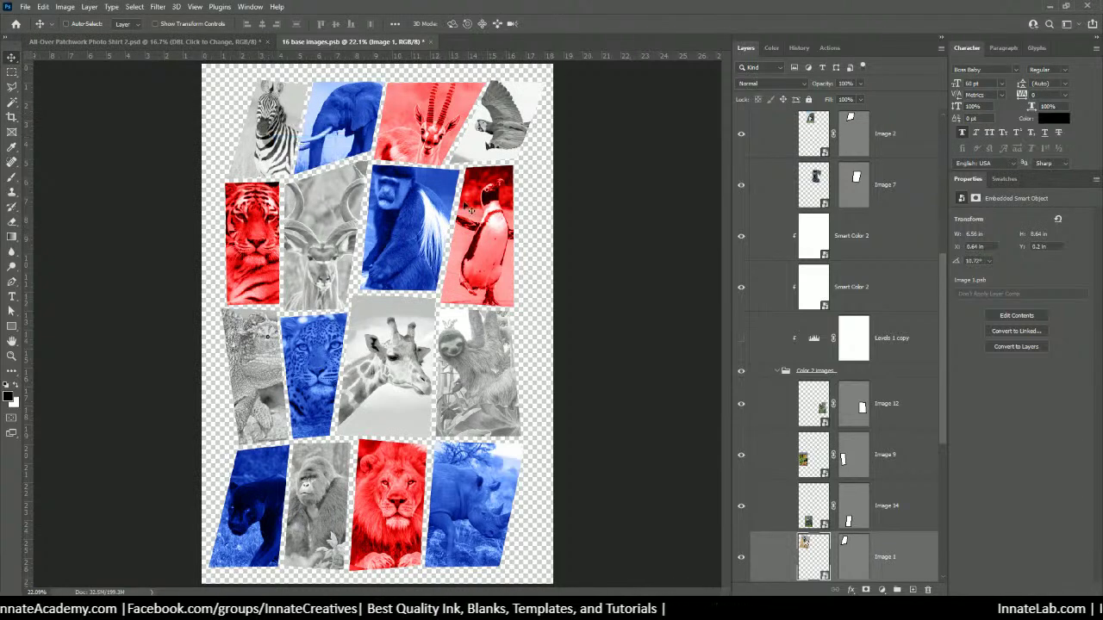
scroll(794, 493, "down", 3)
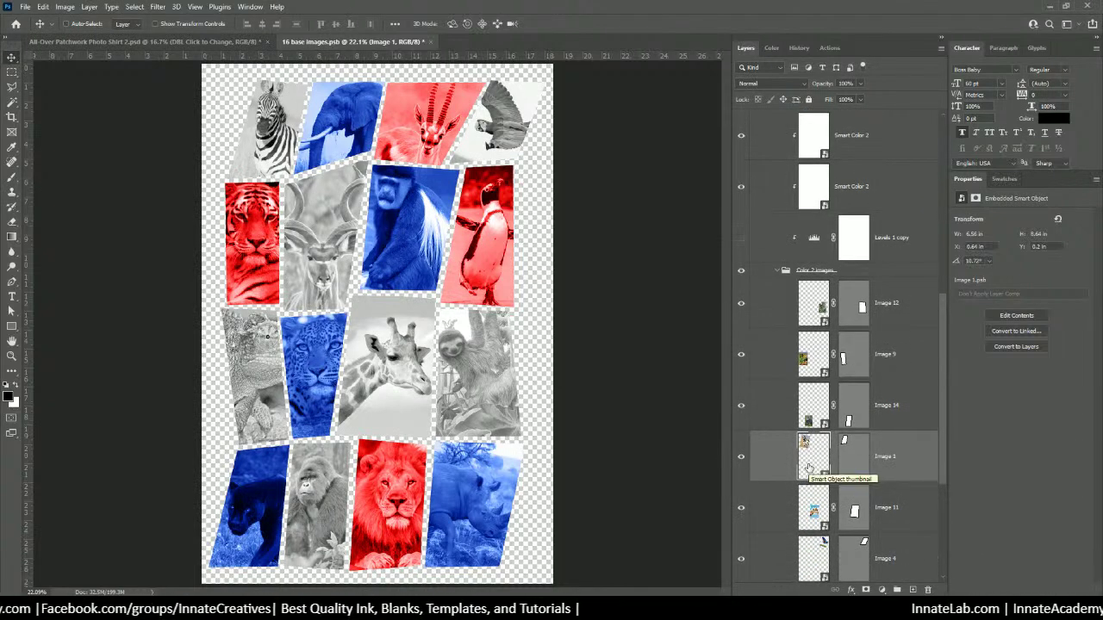
double_click(809, 467)
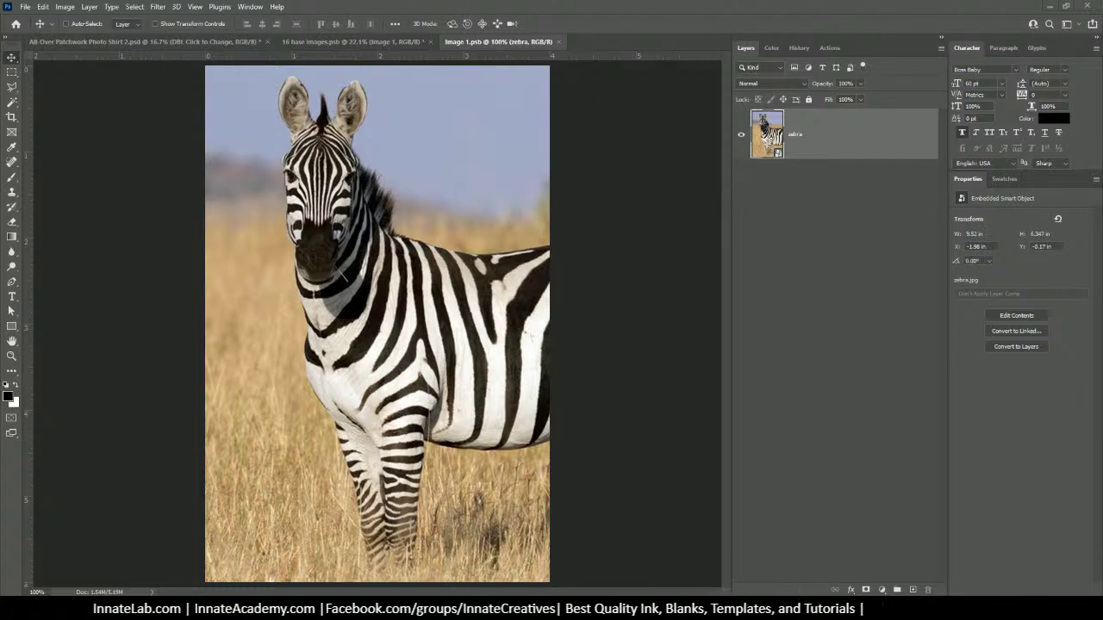
Switch to File Explorer and preview the Bugs_Bunny, Daffy_Duck and ElmerFudd images in the Characters folder as possible replacement pictures.
key("alt+Tab")
left_click_drag(463, 84, 450, 94)
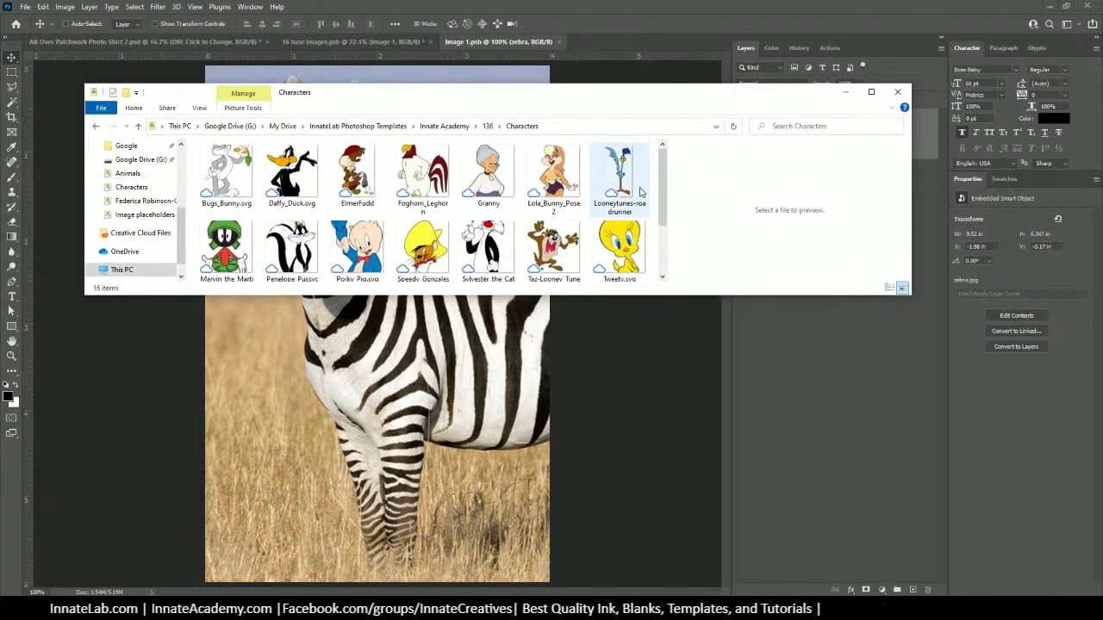
left_click(226, 172)
left_click(292, 172)
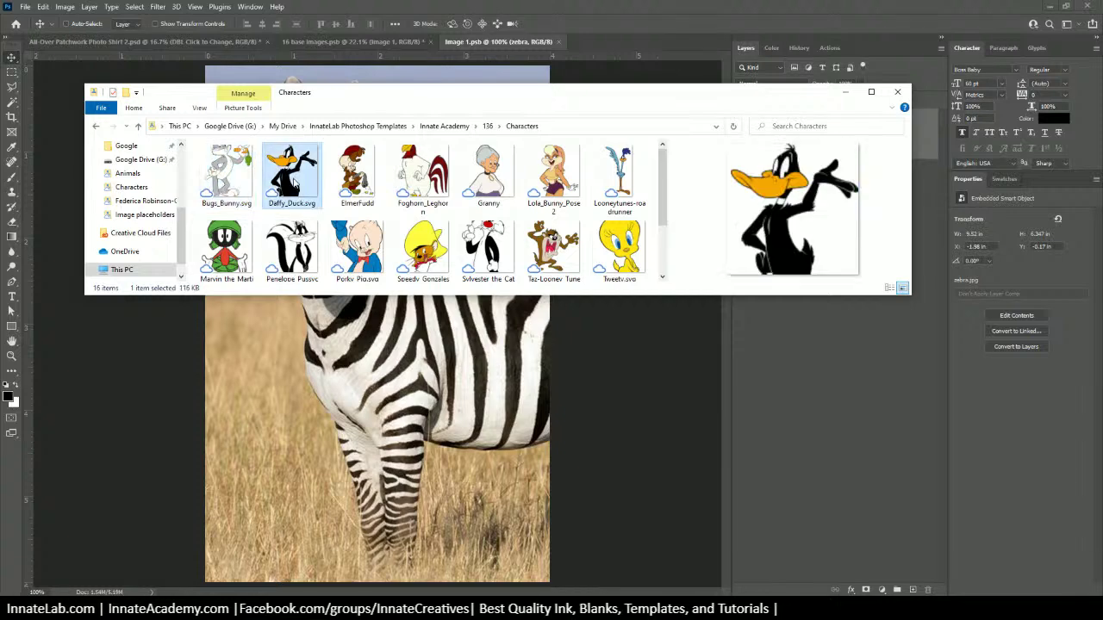
left_click(362, 175)
mouse_move(661, 185)
left_mouse_down()
mouse_move(671, 231)
mouse_move(657, 168)
left_mouse_up()
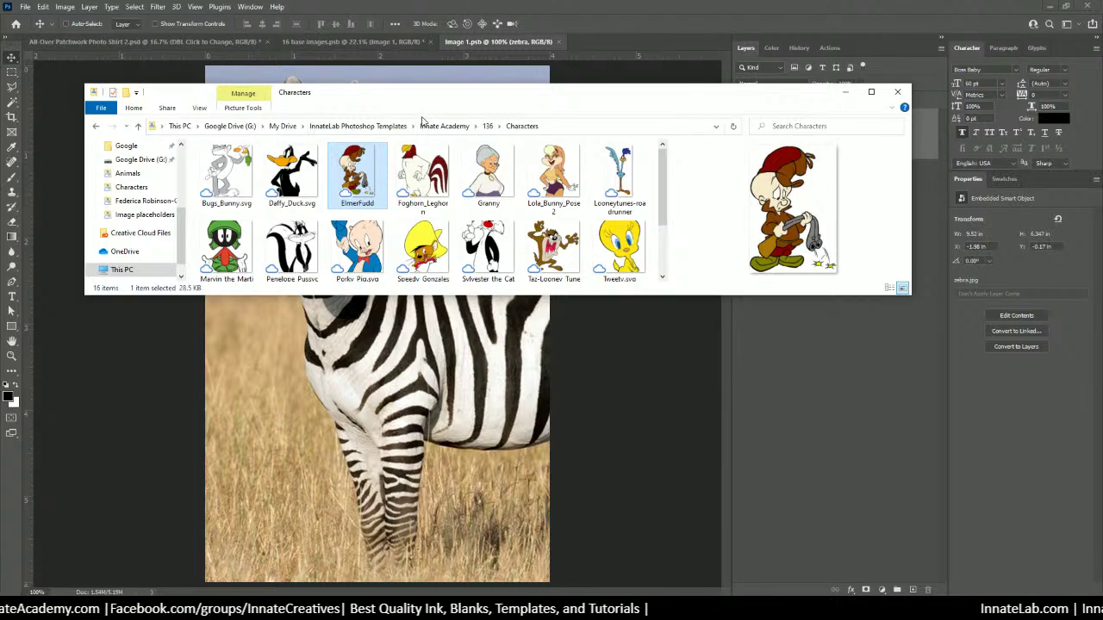
left_click_drag(424, 101, 0, 129)
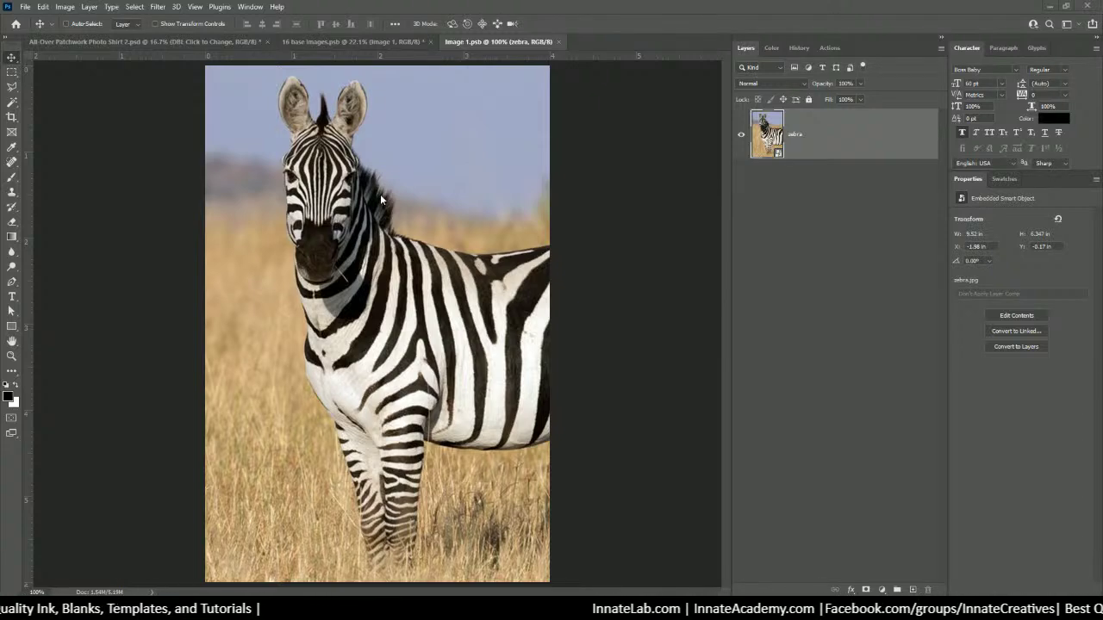
View the full shirt template and close the Image 1 smart object's document.
left_click(191, 44)
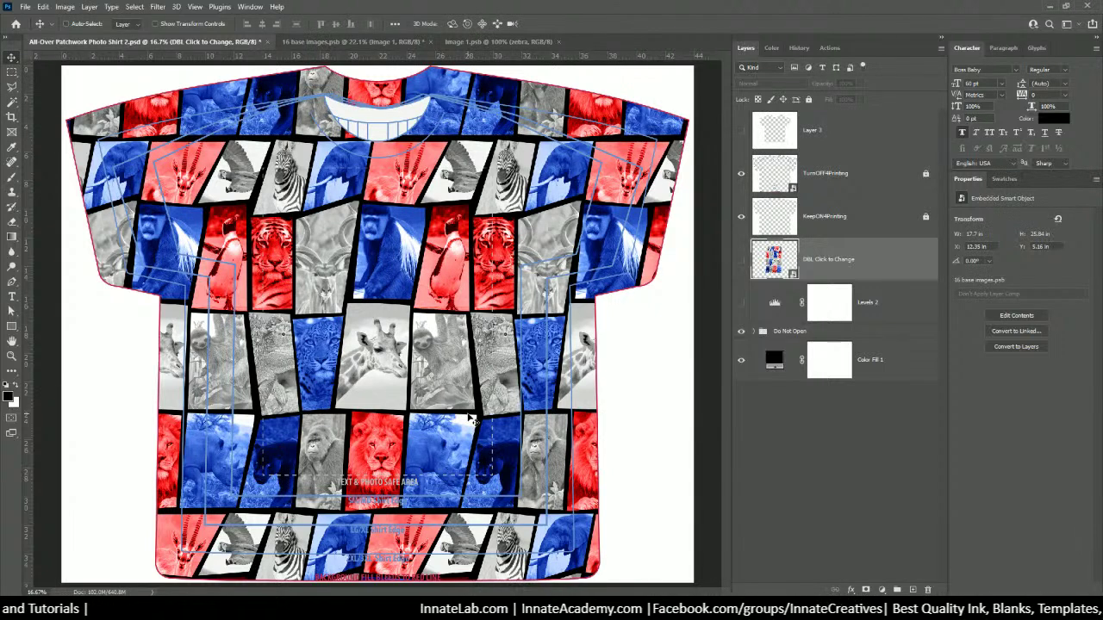
left_click(448, 43)
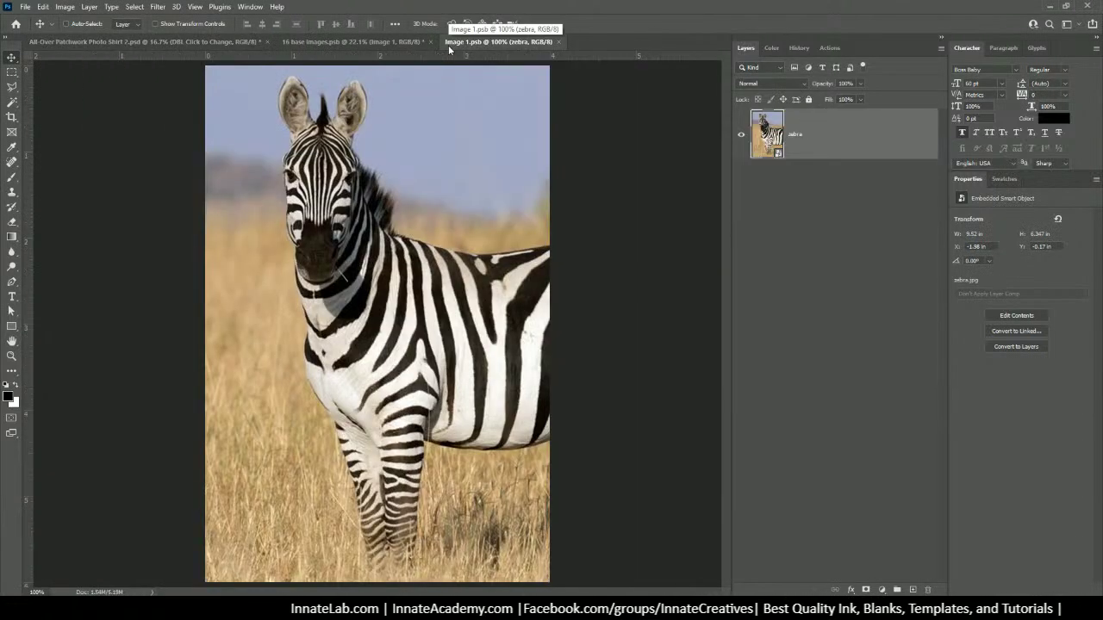
left_click(557, 42)
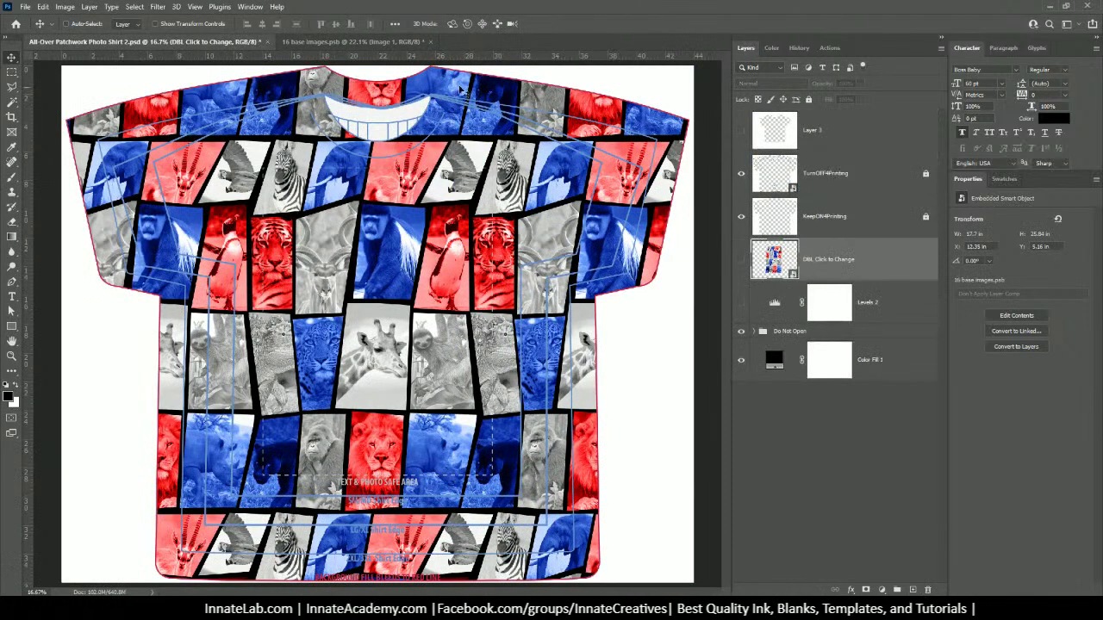
Close 16 base images.psb and save its changes to update the shirt template.
left_click(414, 45)
left_click(431, 41)
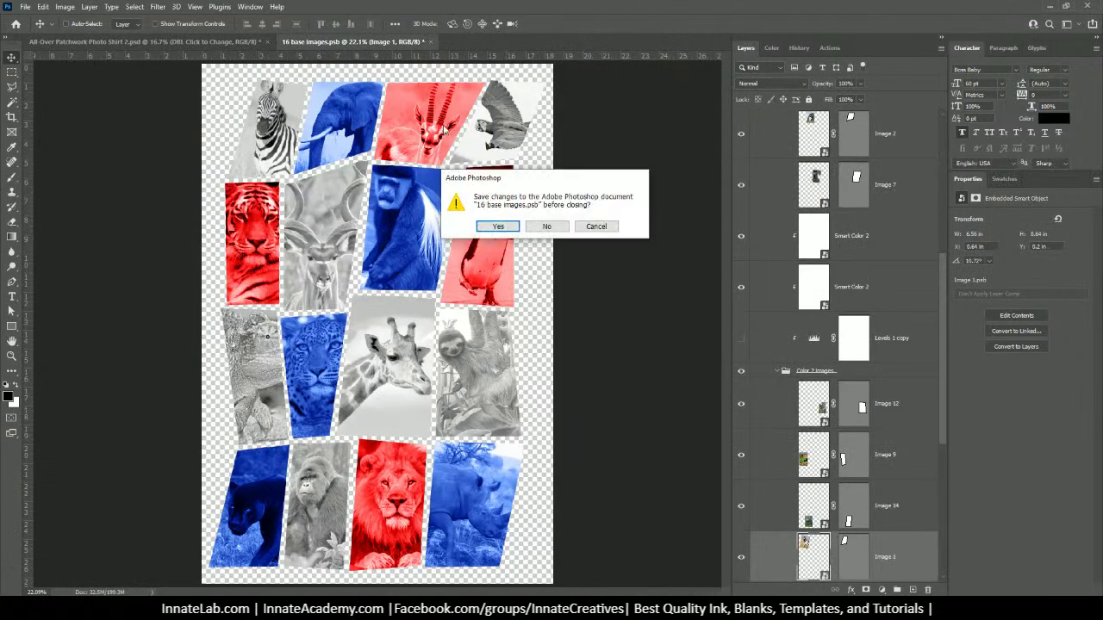
left_click(500, 227)
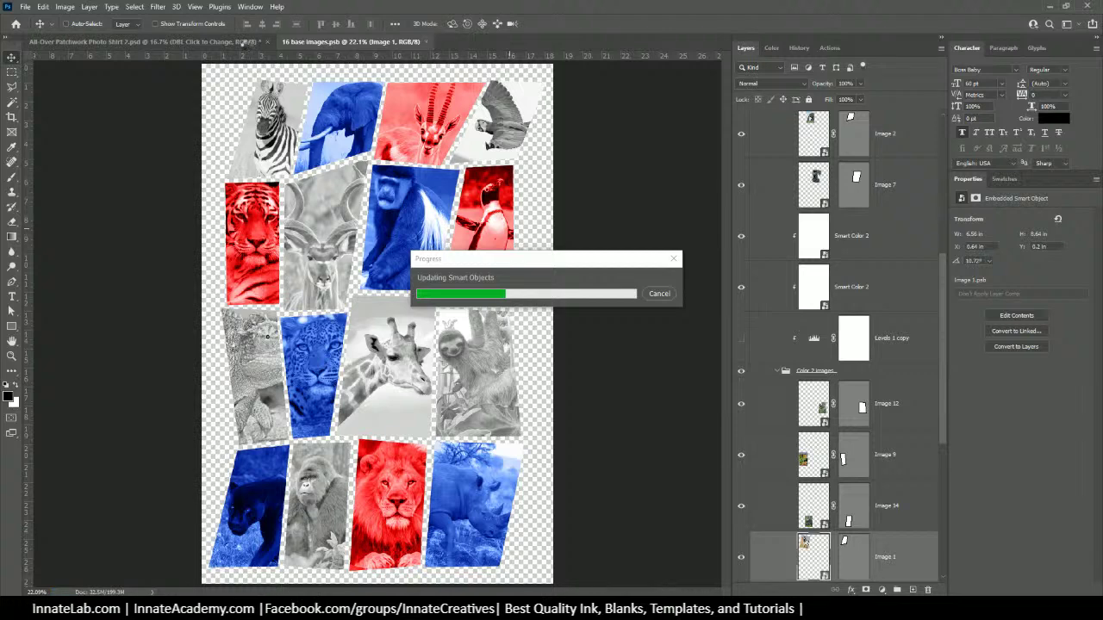
key("ctrl+w")
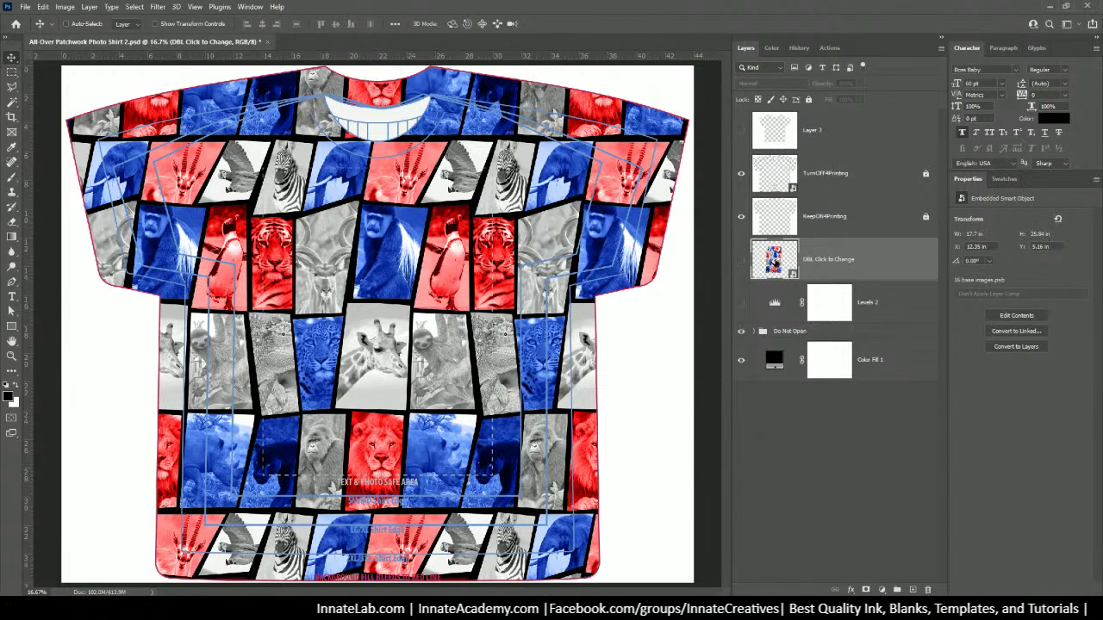
Reopen the DBL Click to Change contents, return to the shirt template, and compare that layer with the Do Not Open group by toggling their visibility.
double_click(774, 260)
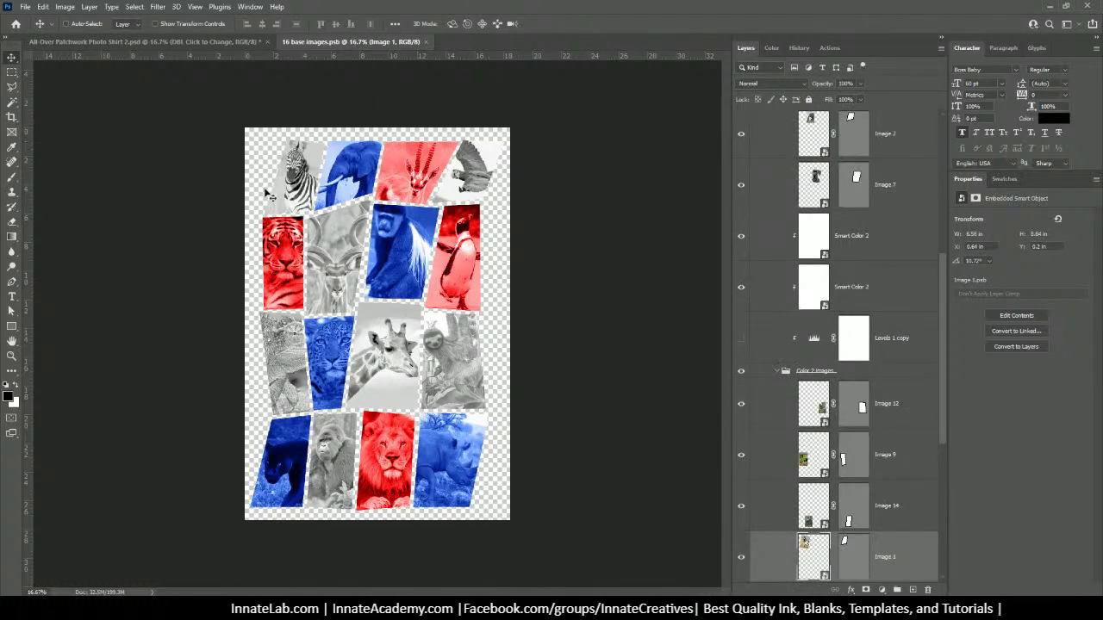
left_click(173, 41)
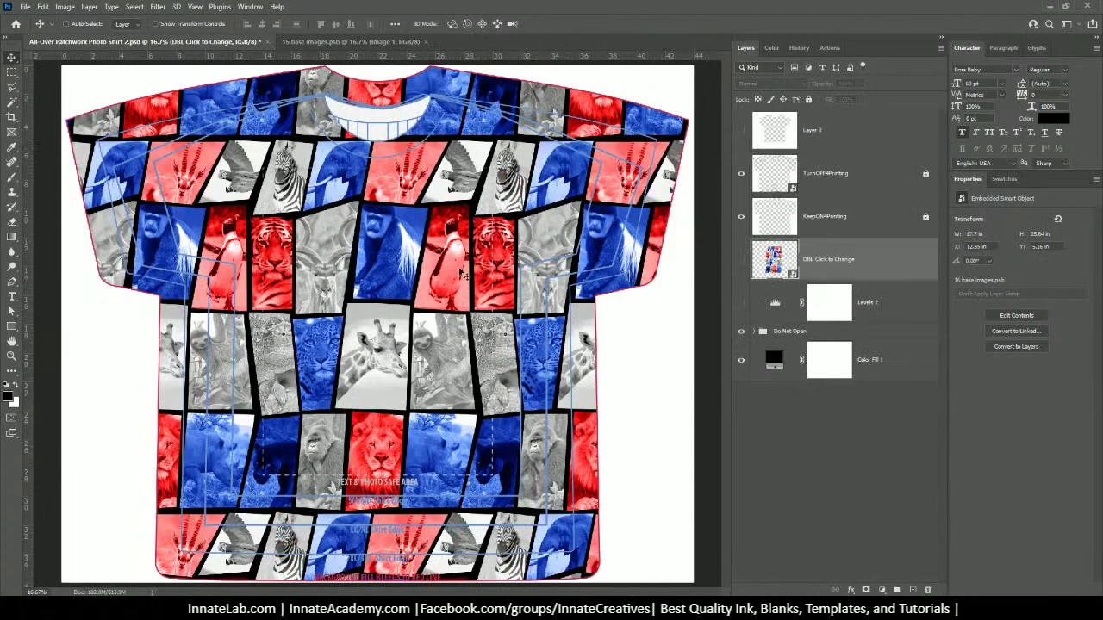
left_click(741, 332)
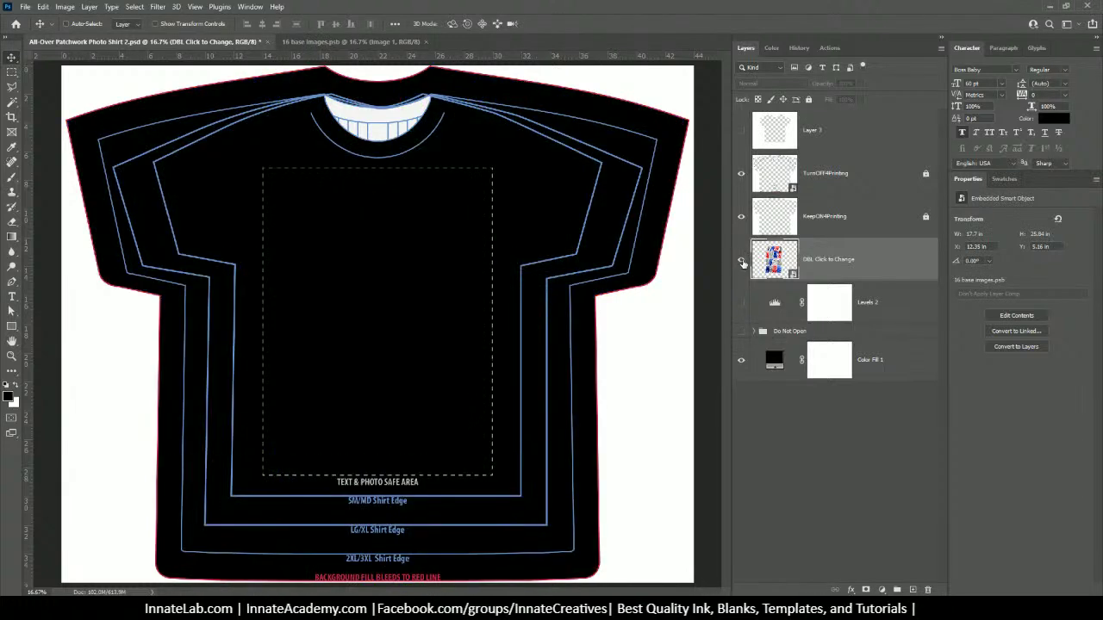
left_click(741, 260)
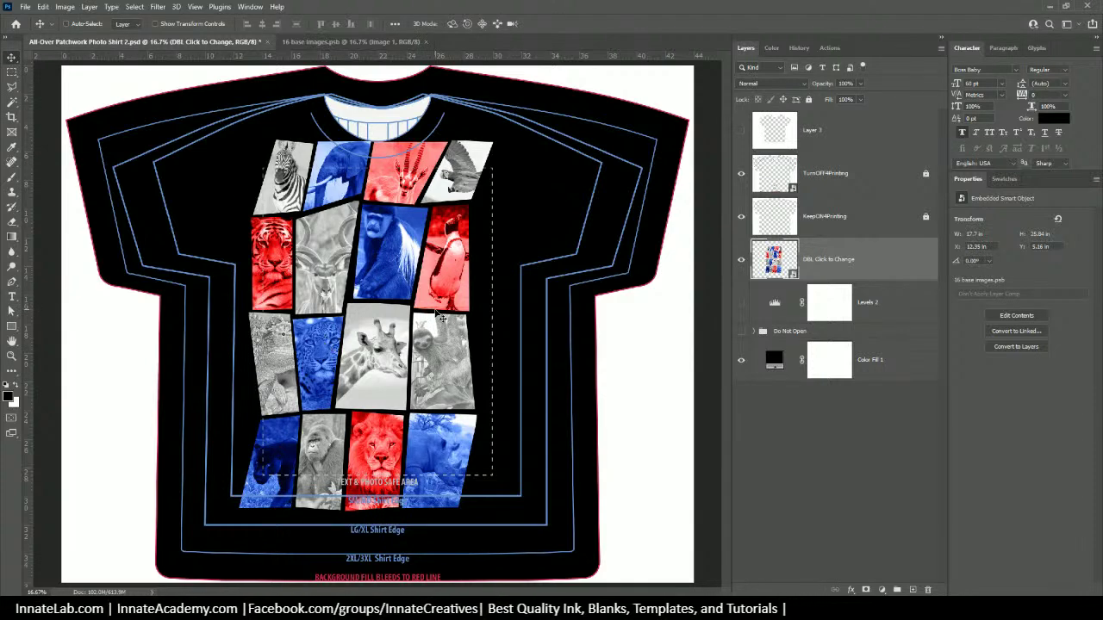
left_click(741, 259)
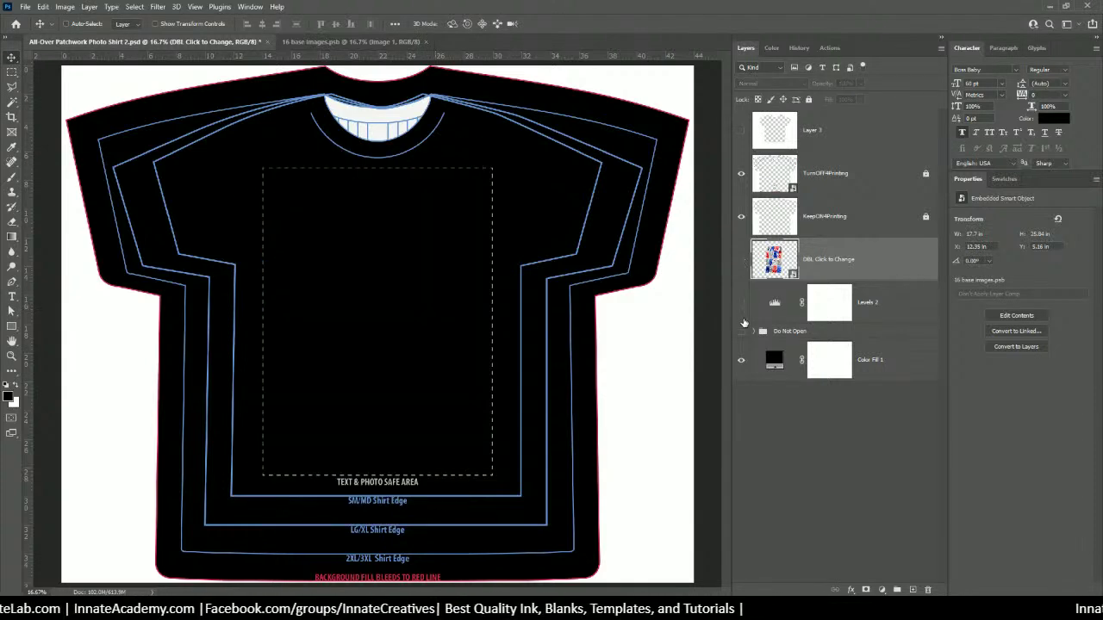
left_click(741, 333)
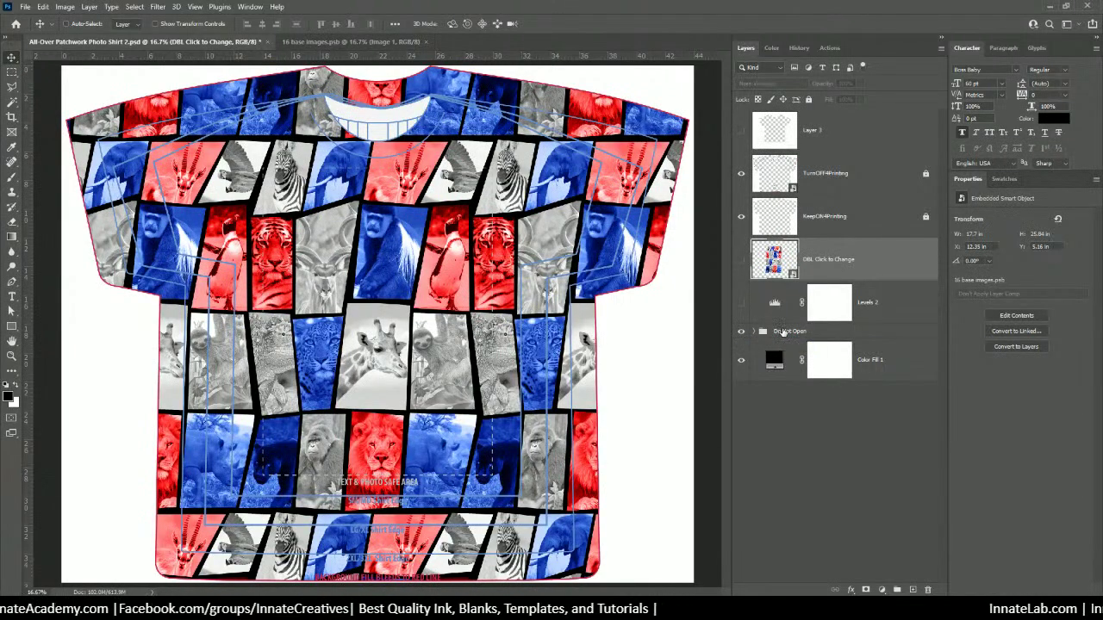
Expand the Do Not Open group and its Bottom, Top and Middle subgroups to examine the smart object copies inside.
left_click(772, 334)
left_click(754, 332)
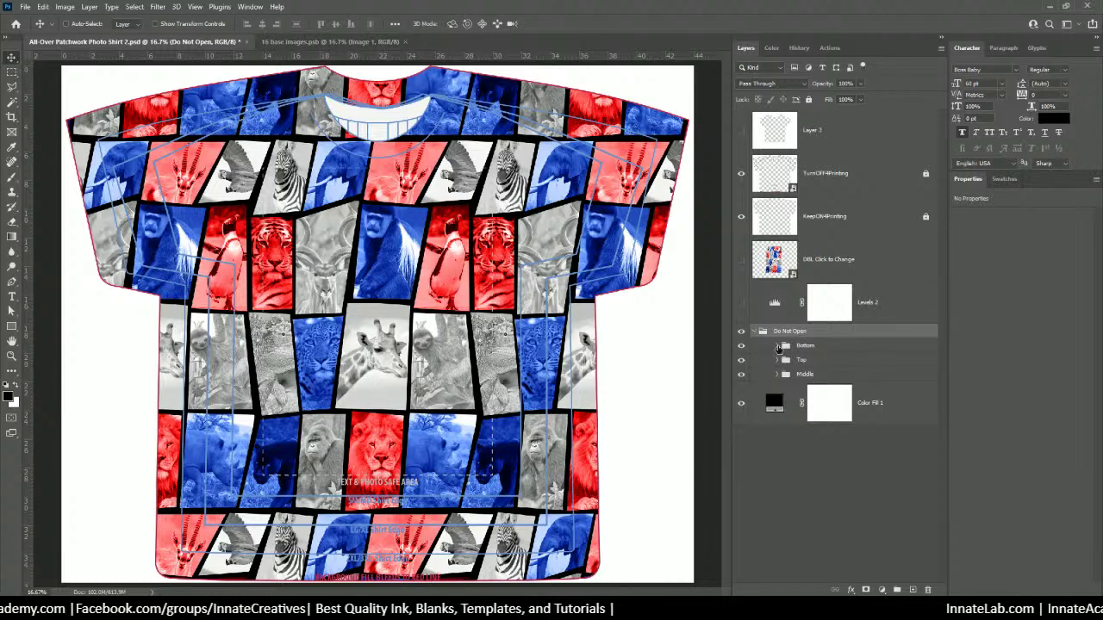
left_click(777, 346)
left_click(782, 492)
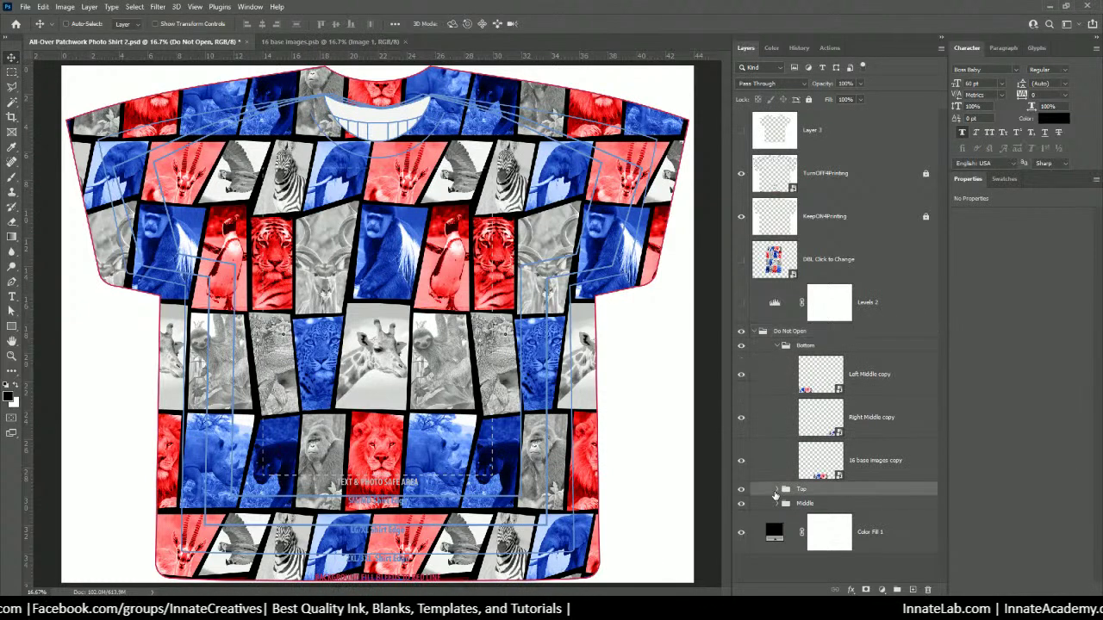
left_click(777, 489)
scroll(778, 490, "down", 2)
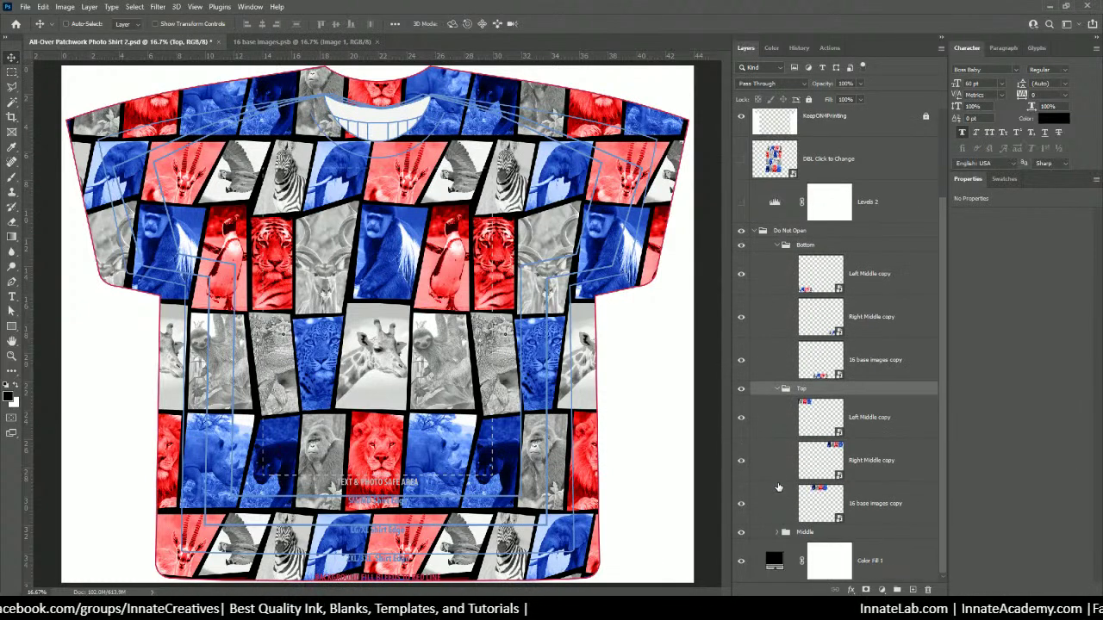
left_click(777, 530)
scroll(776, 529, "down", 2)
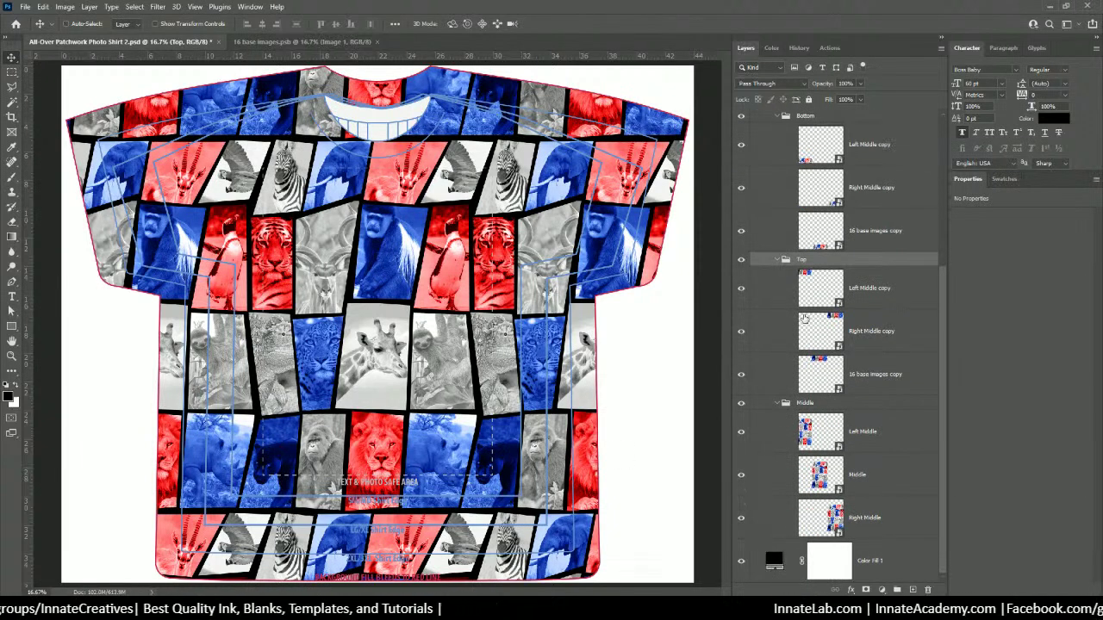
Collapse the Bottom, Top and Middle subgroups and the Do Not Open group, and briefly hide that group to check its role.
scroll(877, 273, "up", 3)
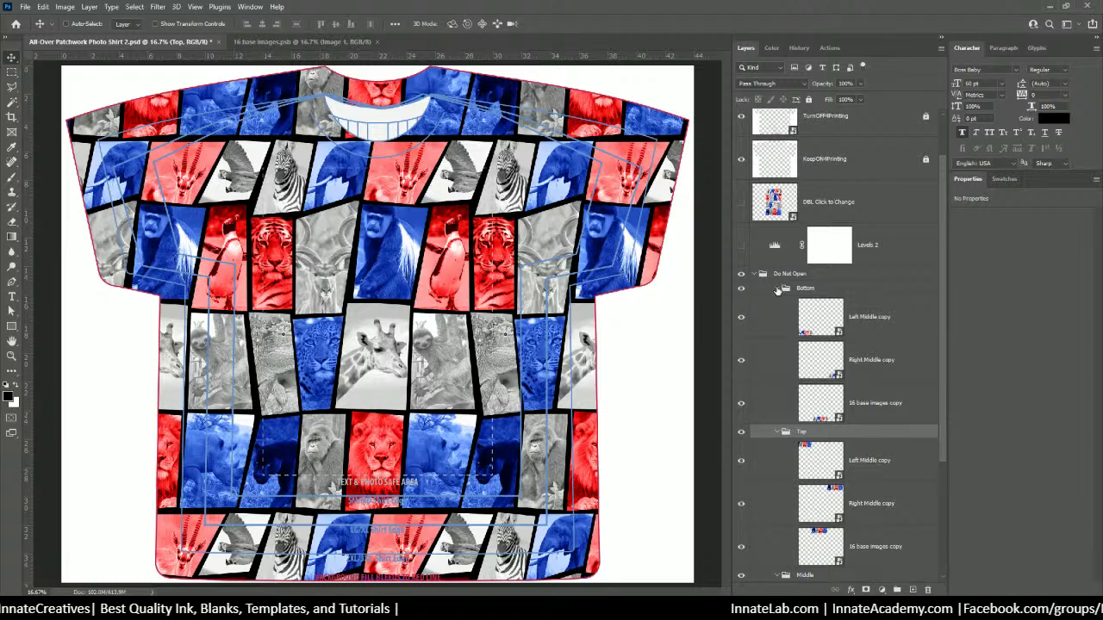
left_click(778, 288)
left_click(778, 302)
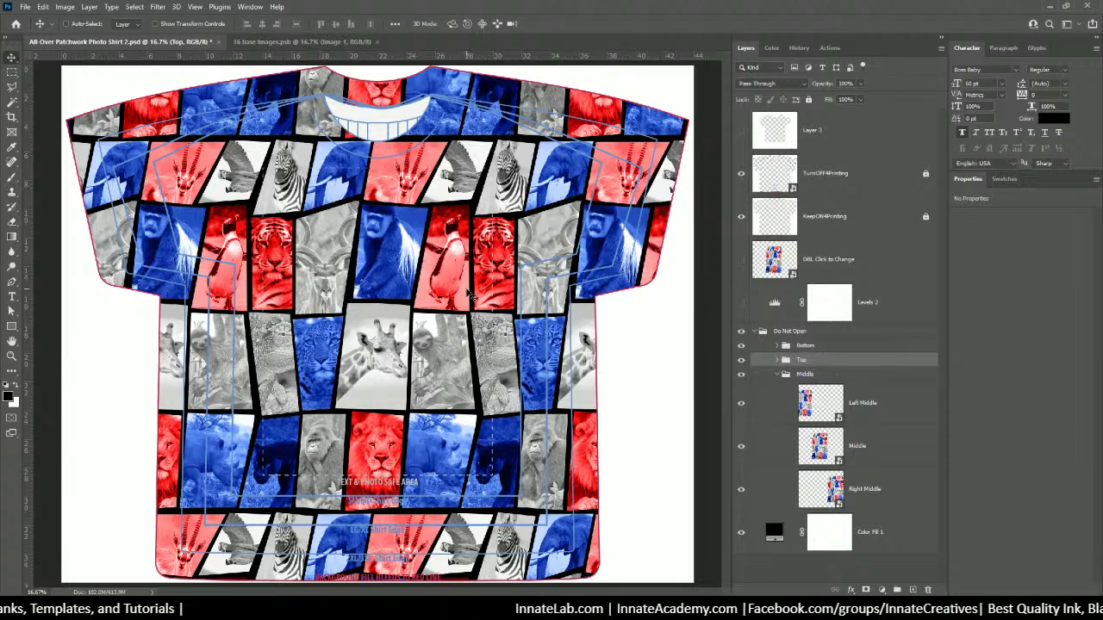
left_click(778, 376)
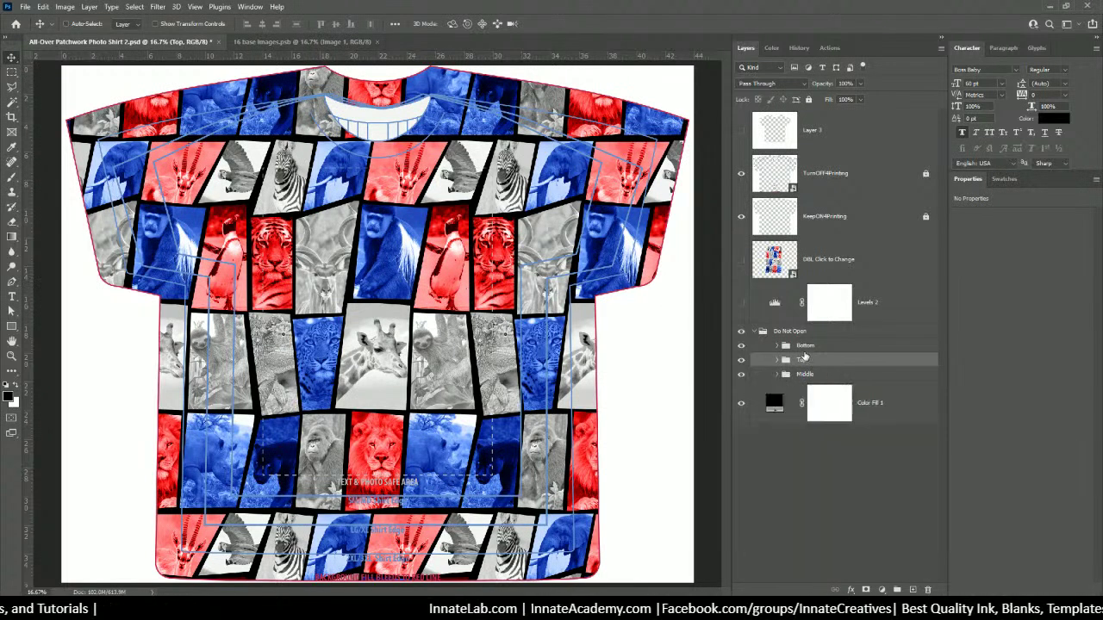
left_click(787, 341)
left_click(788, 333)
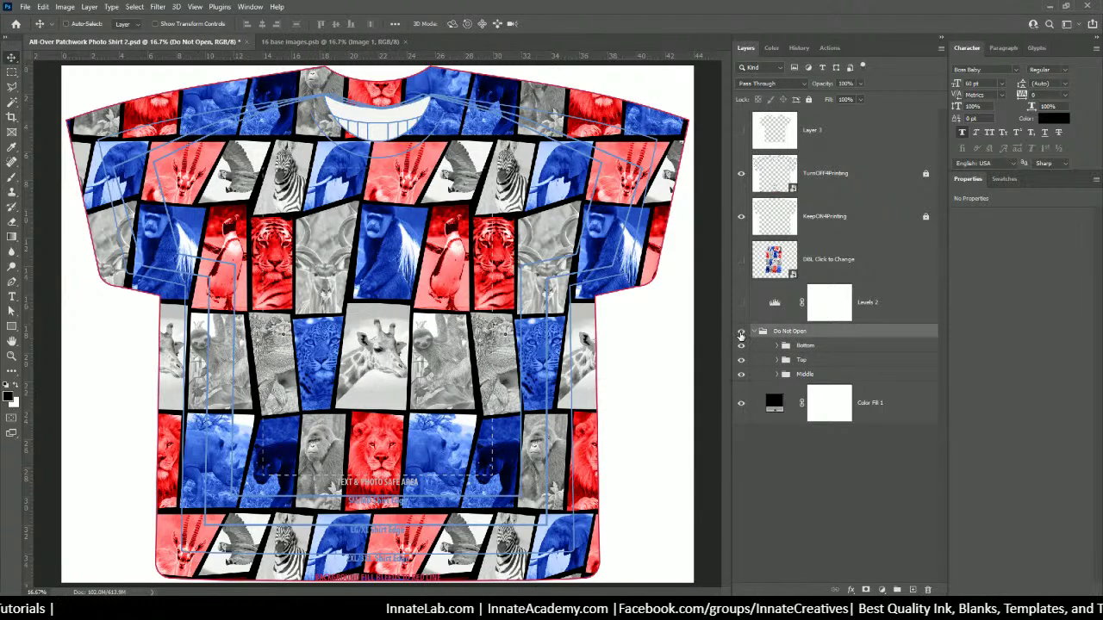
left_click(759, 332)
left_click(741, 333)
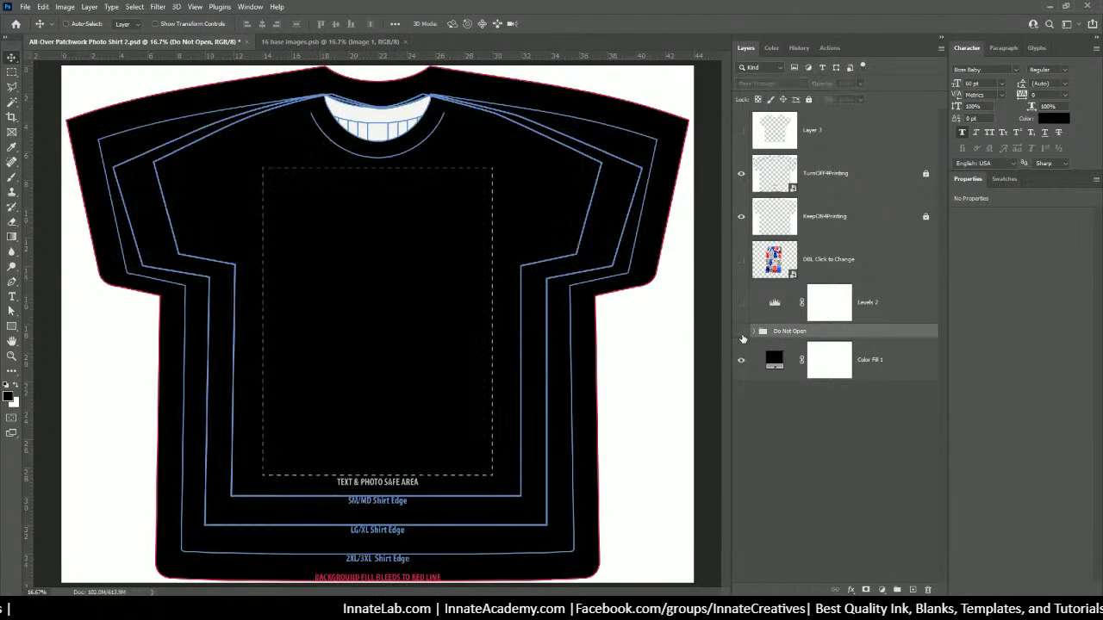
left_click(741, 333)
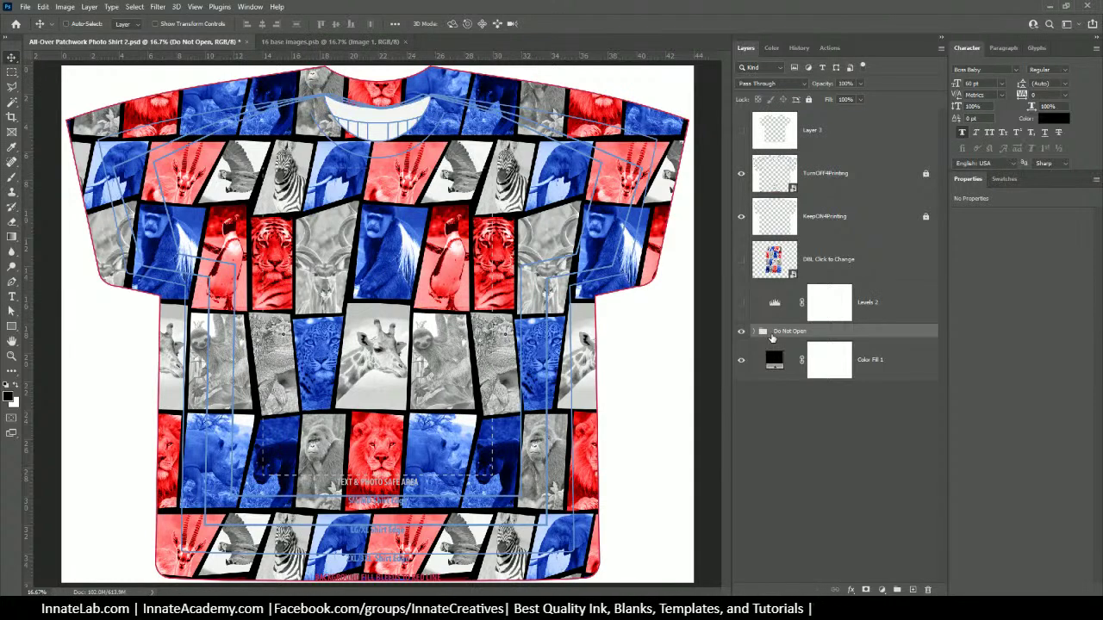
Open the contents of the DBL Click to Change smart object to get back to the 16 base images.
left_click(775, 257)
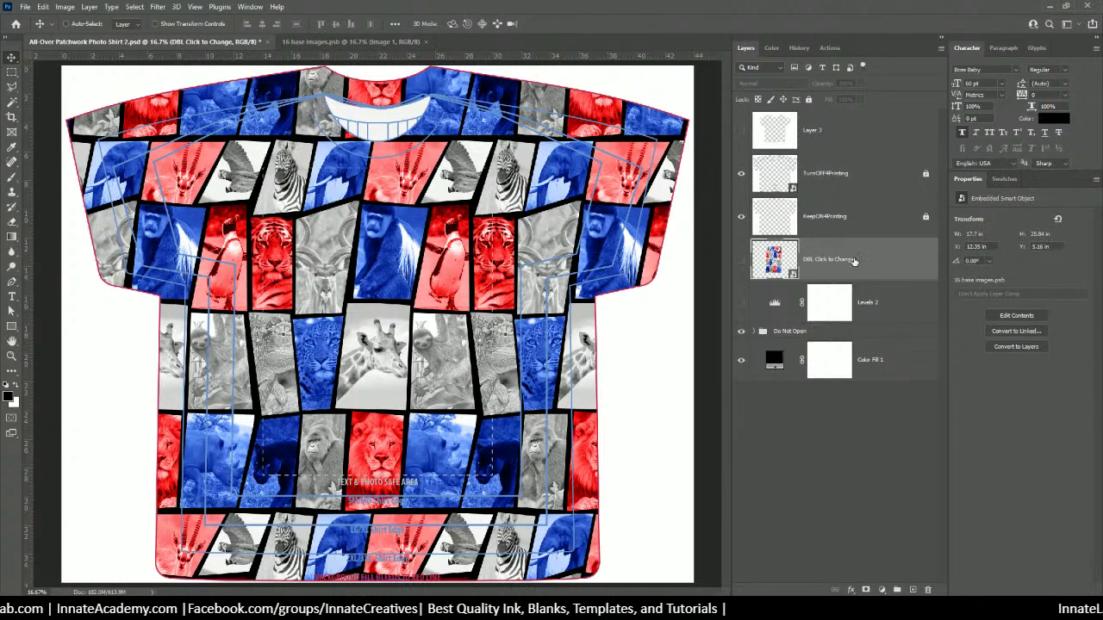
double_click(768, 263)
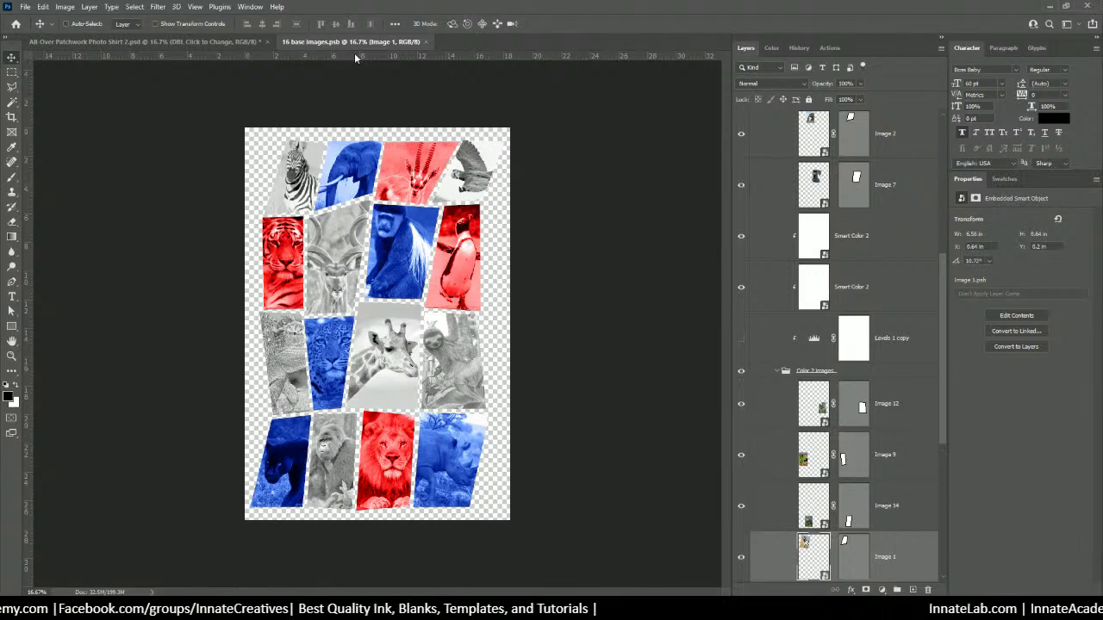
scroll(874, 222, "up", 5)
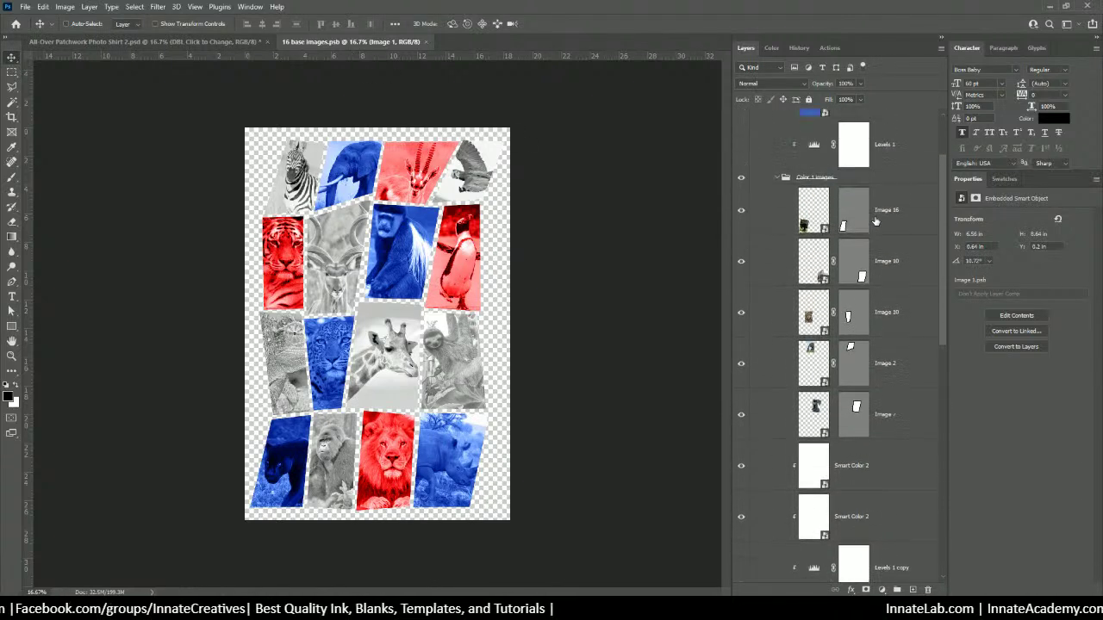
scroll(874, 221, "up", 1)
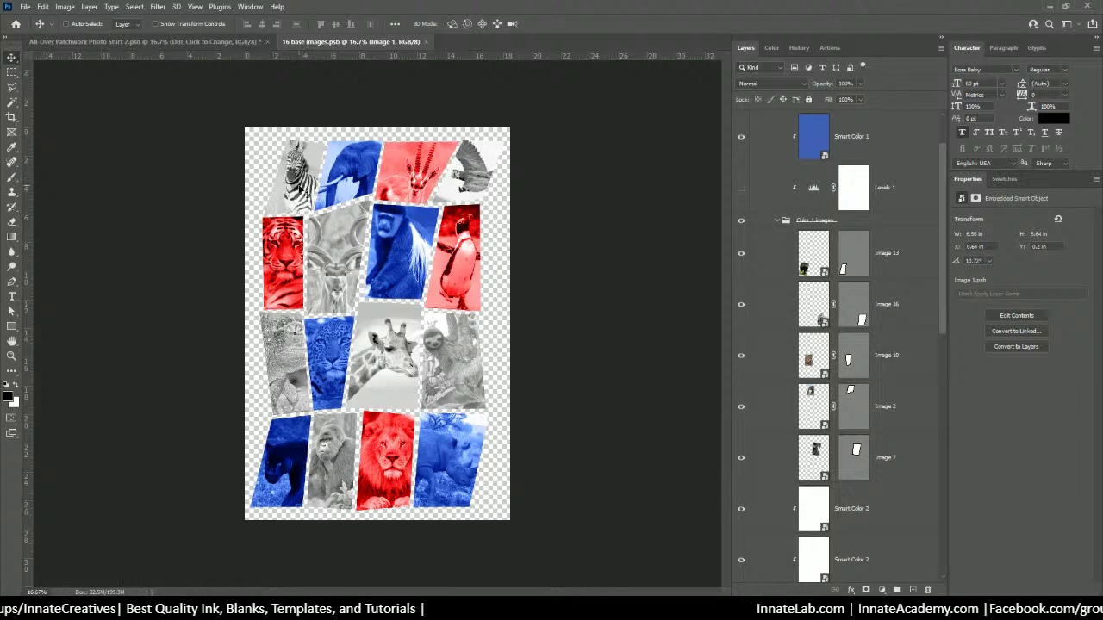
Select the zebra photo's layer, Image 1, in 16 base images.psb and open its smart object contents.
right_click(301, 192)
left_click(336, 213)
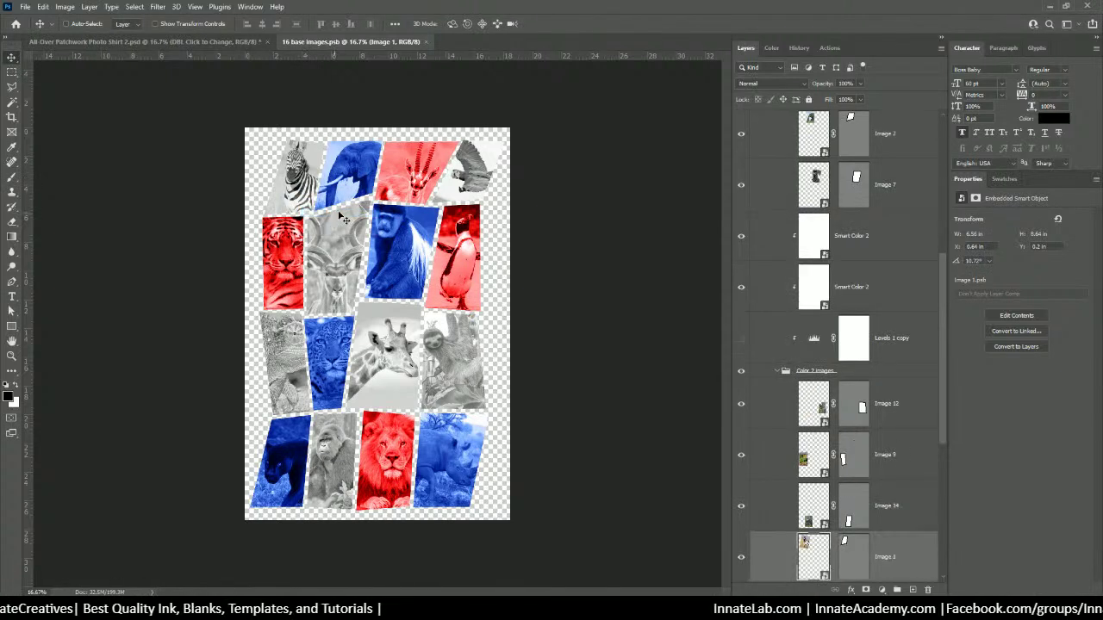
scroll(805, 525, "down", 1)
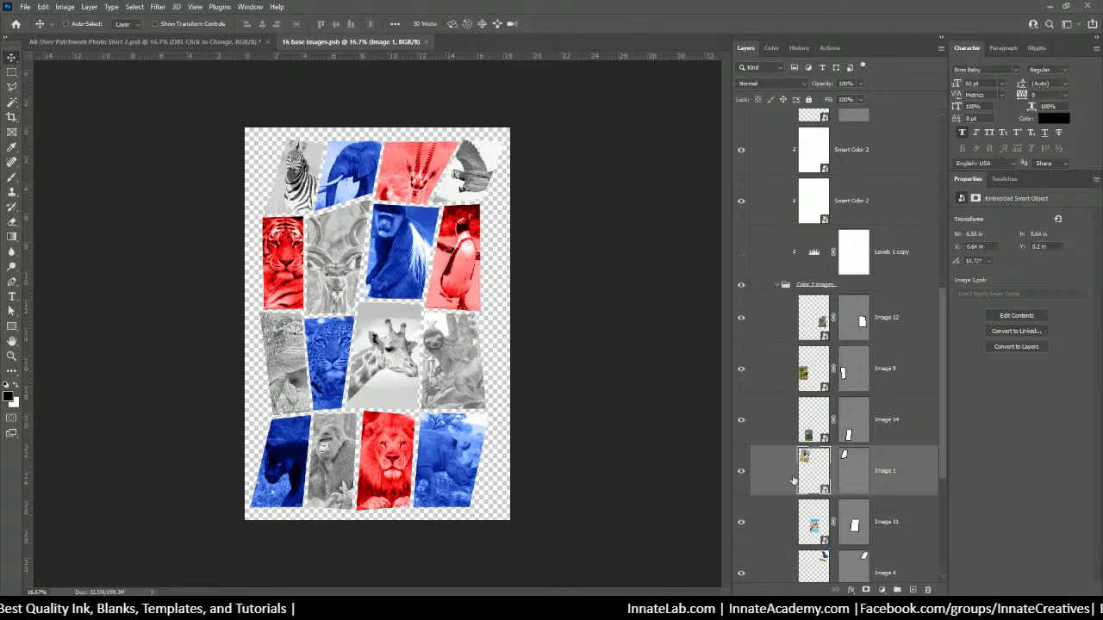
double_click(816, 478)
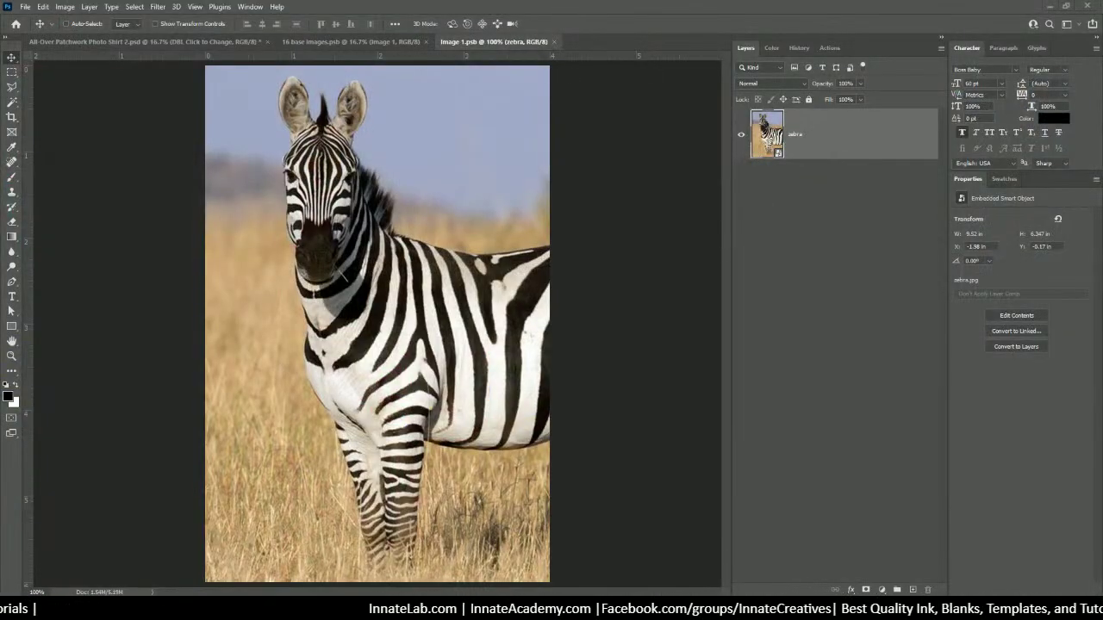
Place Bugs_Bunny.svg from the Characters folder into Image 1.psb and hide the zebra layer.
mouse_move(2, 225)
left_mouse_down()
mouse_move(362, 236)
mouse_move(2, 226)
left_mouse_up()
left_click_drag(2, 148, 705, 92)
left_click_drag(556, 165, 257, 249)
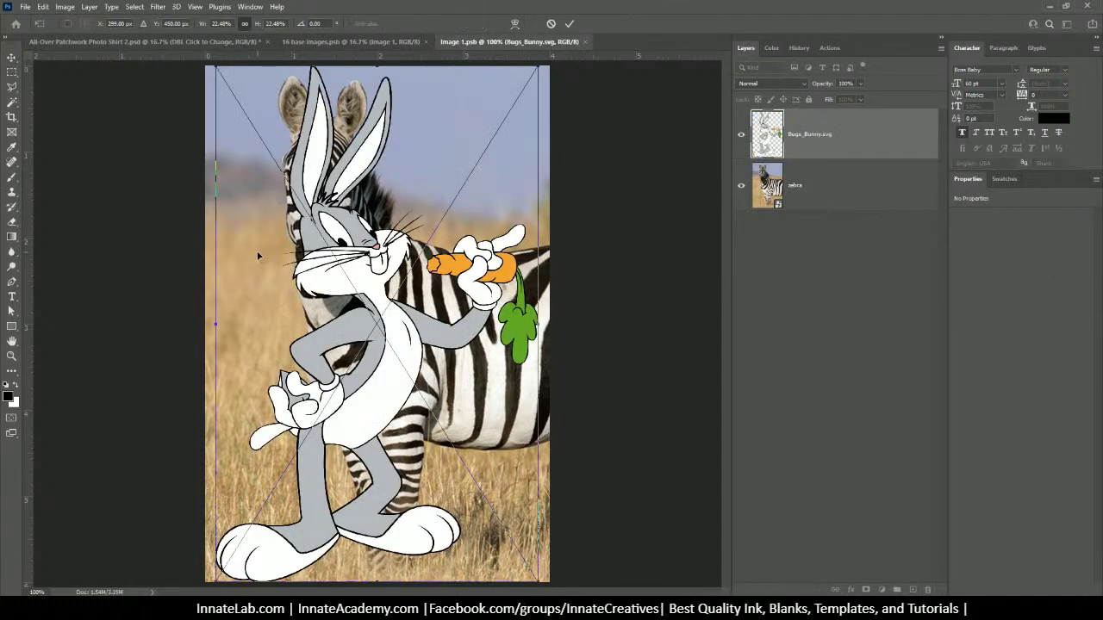
key("Return")
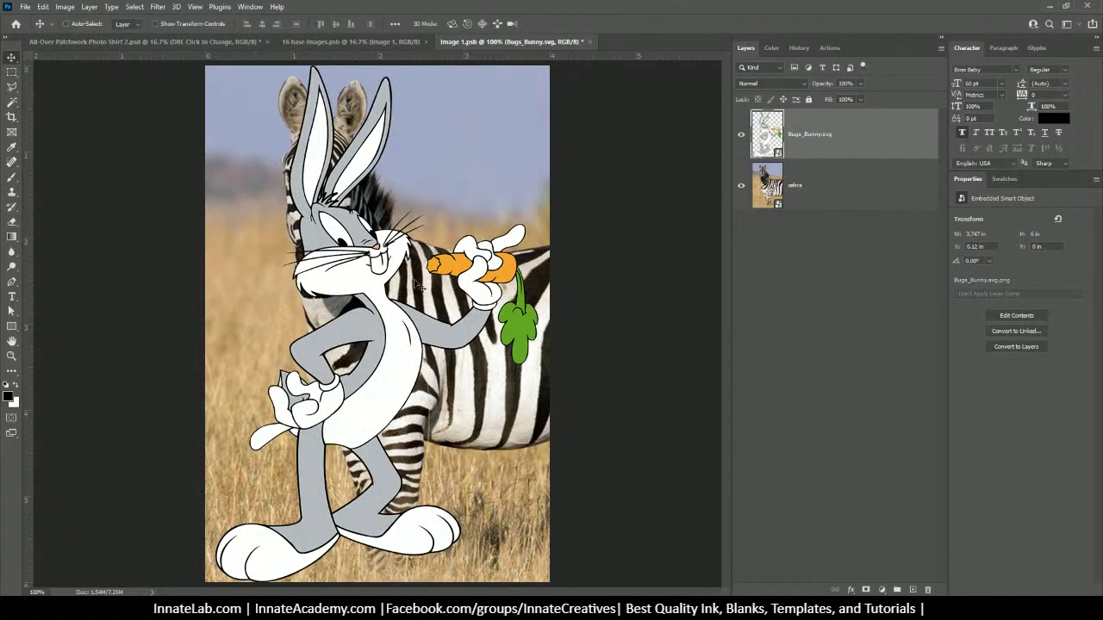
key("ctrl+minus")
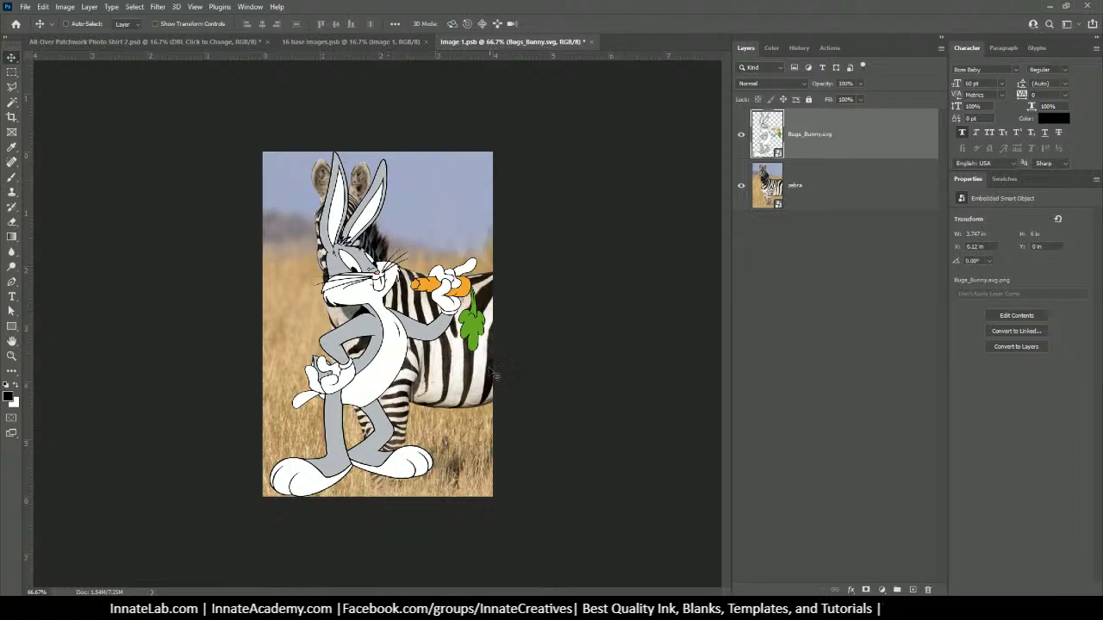
left_click(741, 186)
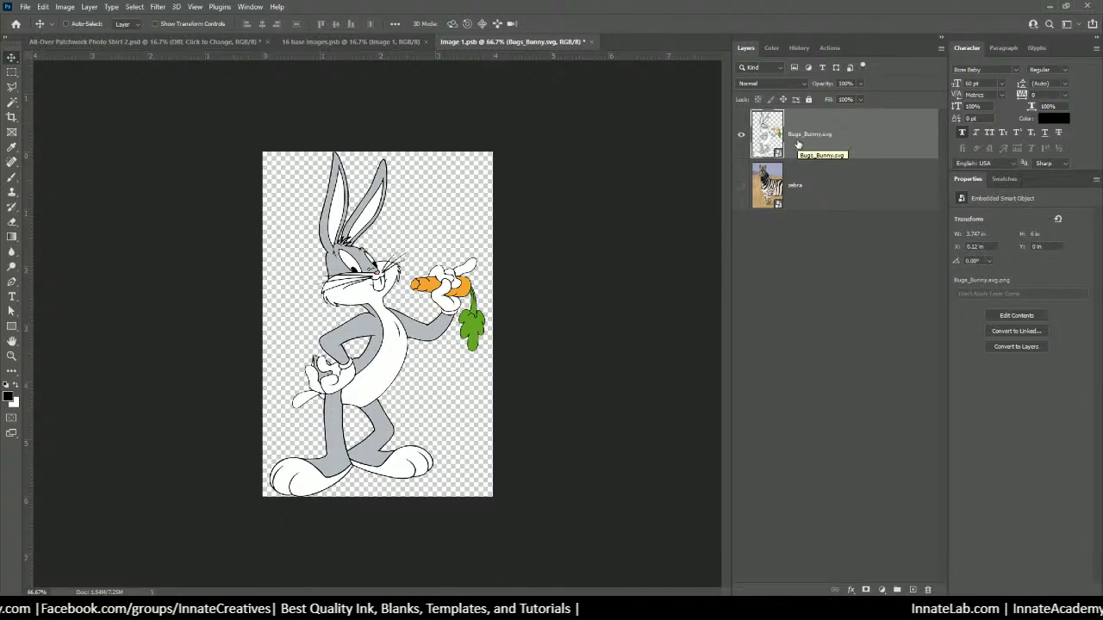
Save and close Image 1.psb, and reopen it to check its layers for a background before returning to 16 base images.psb.
left_click(592, 42)
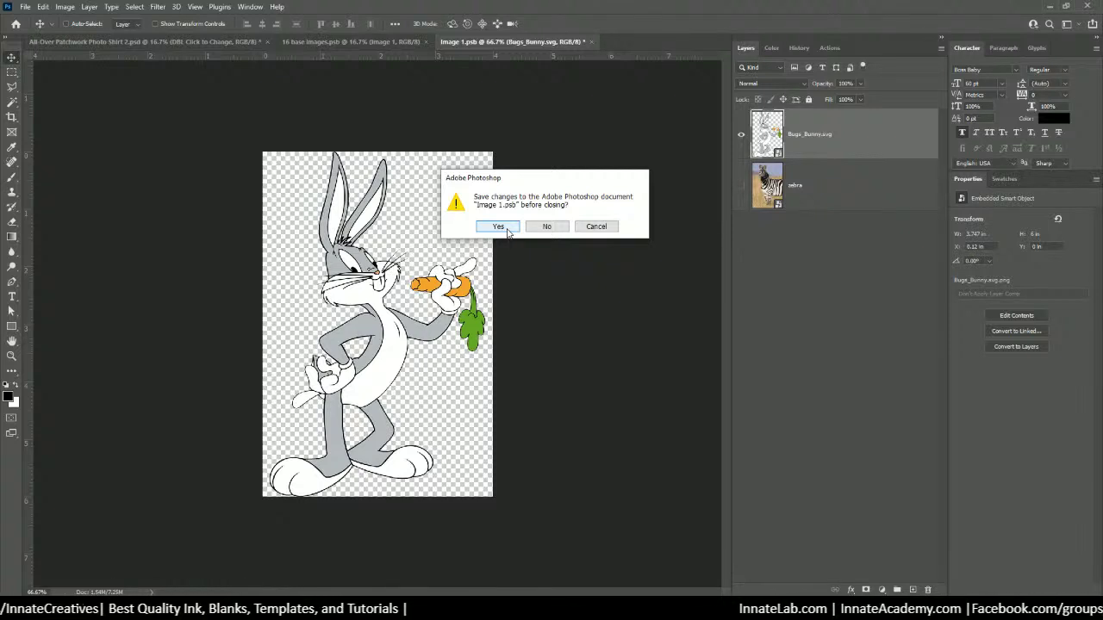
left_click(506, 229)
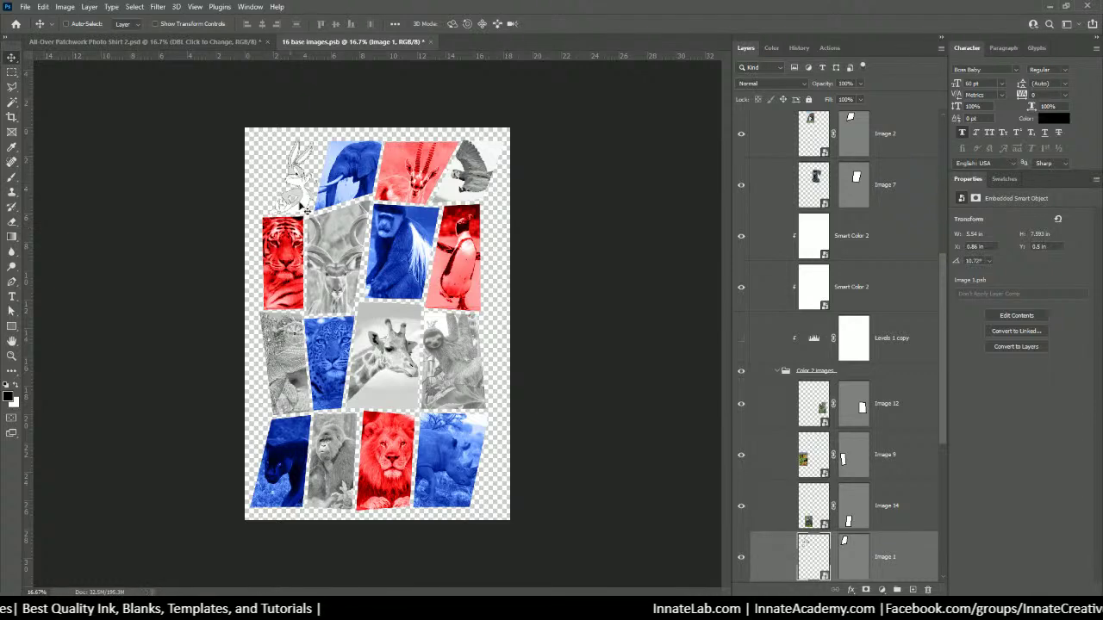
double_click(810, 556)
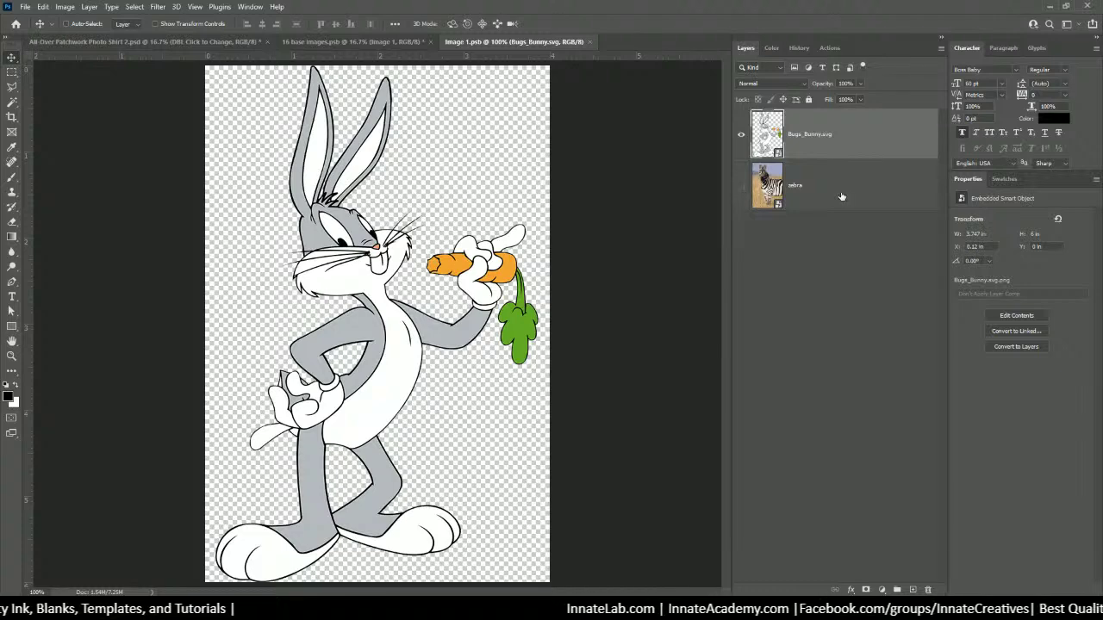
left_click(762, 197)
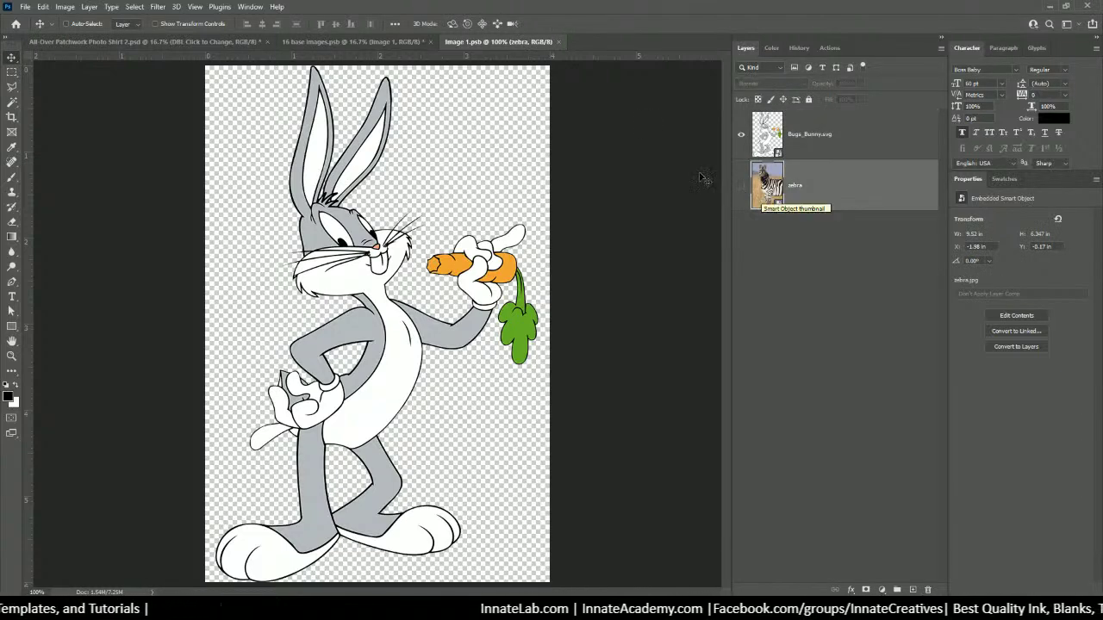
left_click(353, 41)
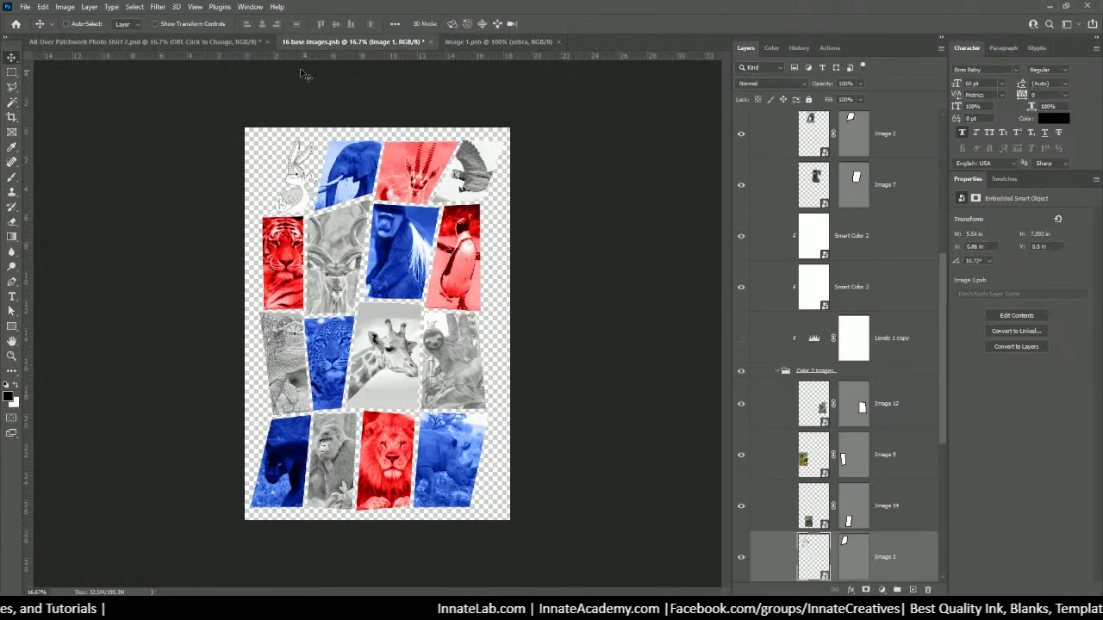
Open the contents of the elephant photo's layer, Image 2, and hide the Elephant layer above the white background.
right_click(349, 162)
left_click(370, 170)
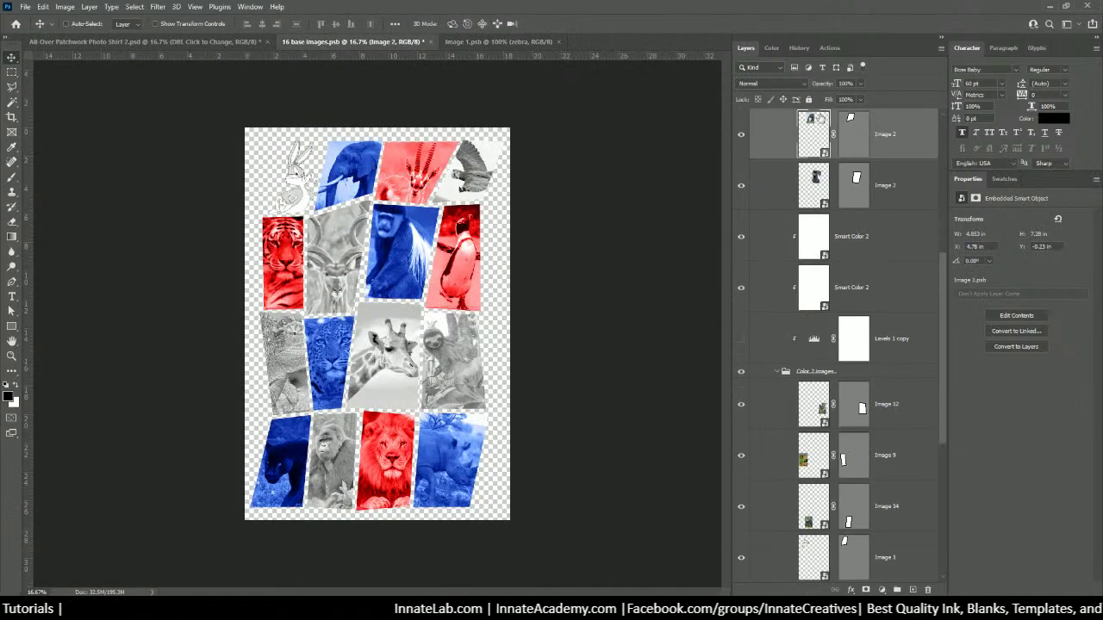
double_click(810, 121)
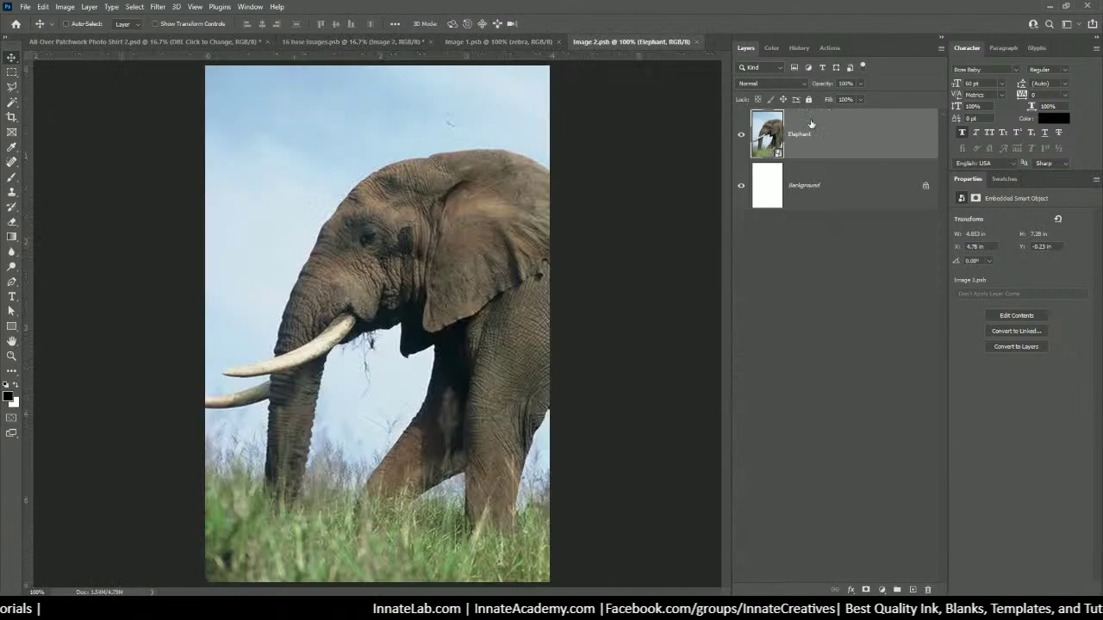
left_click(741, 135)
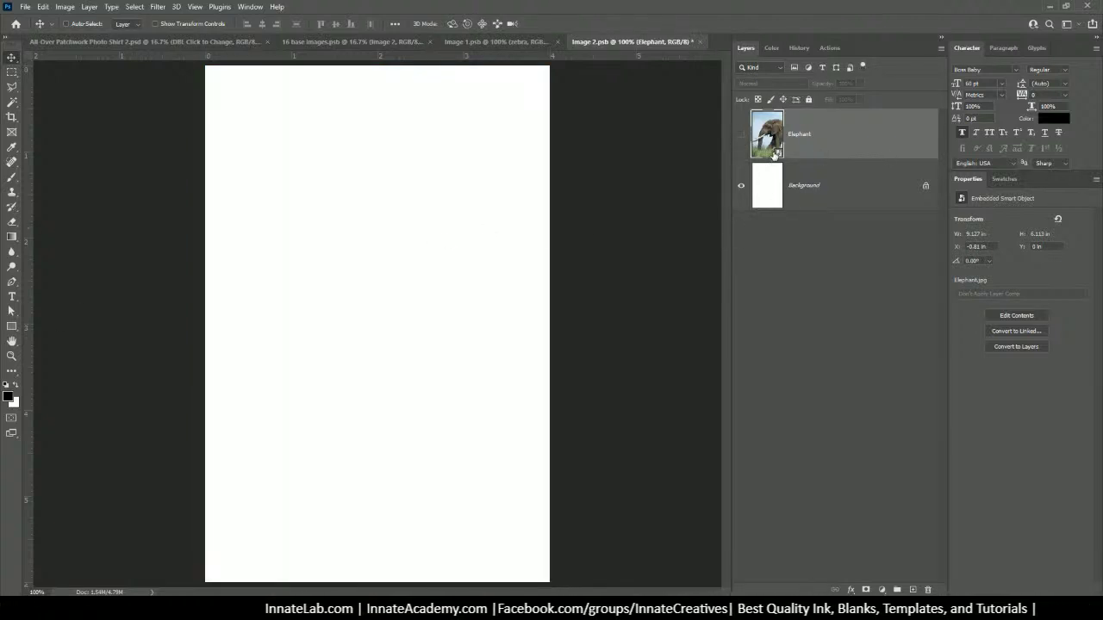
Place Daffy_Duck.svg from the Characters folder into Image 2.psb, scaled to about 3.79 by 5.82 inches.
mouse_move(405, 536)
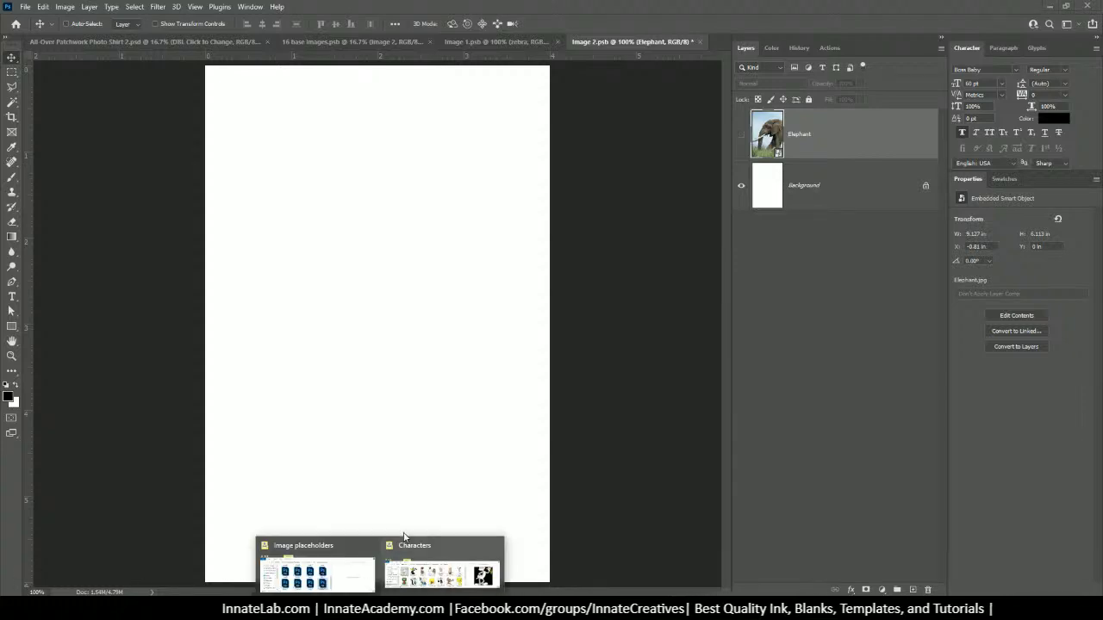
left_click(369, 546)
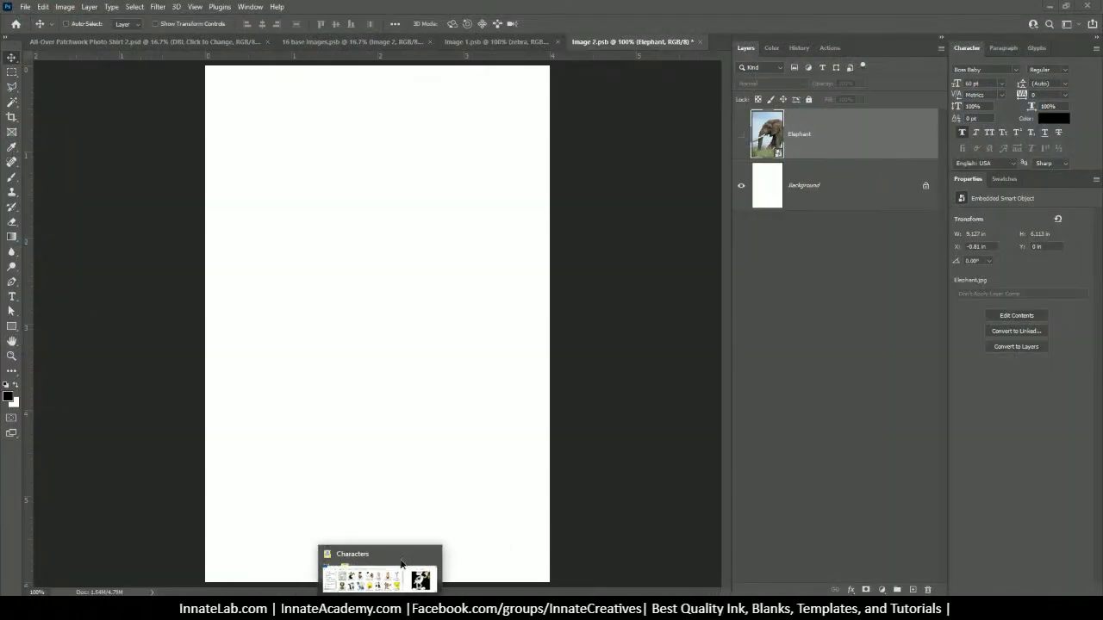
left_click(379, 564)
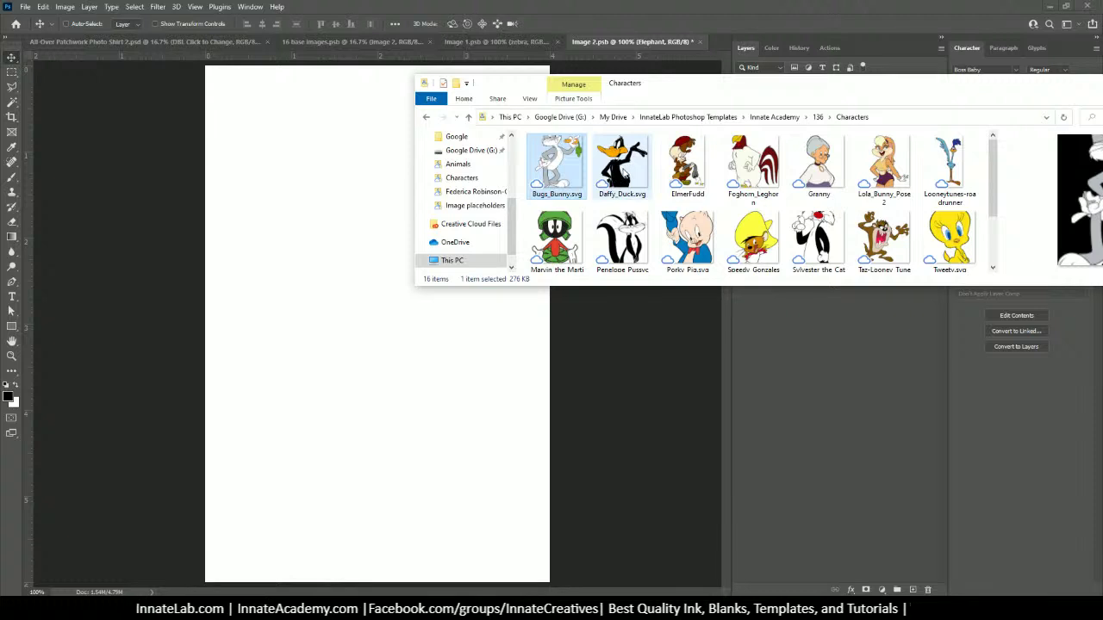
left_click_drag(622, 164, 333, 250)
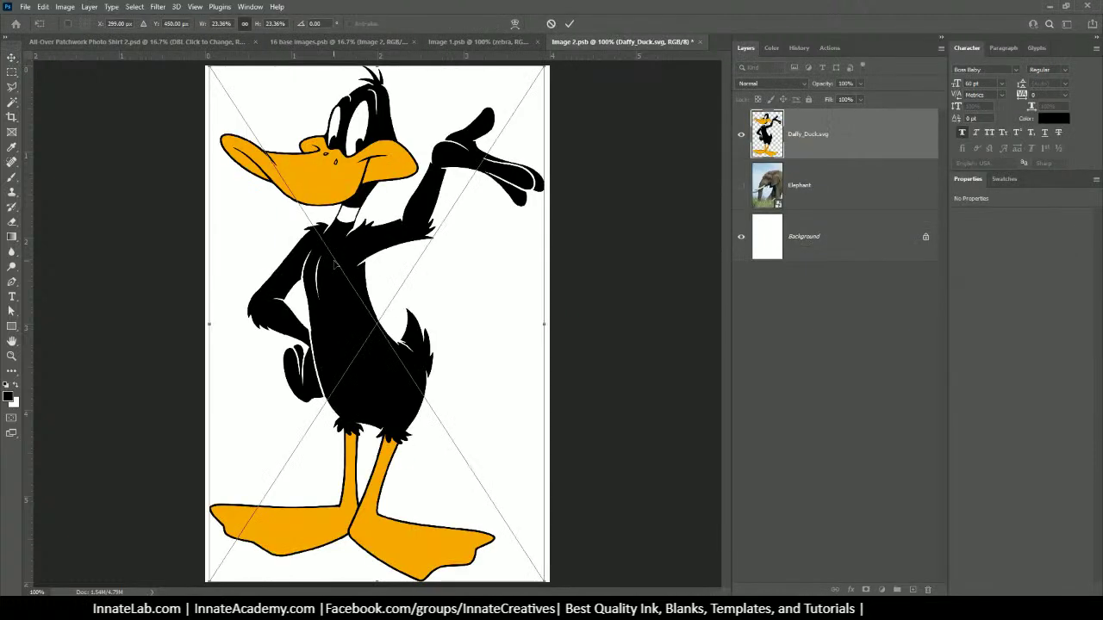
key("ctrl+minus")
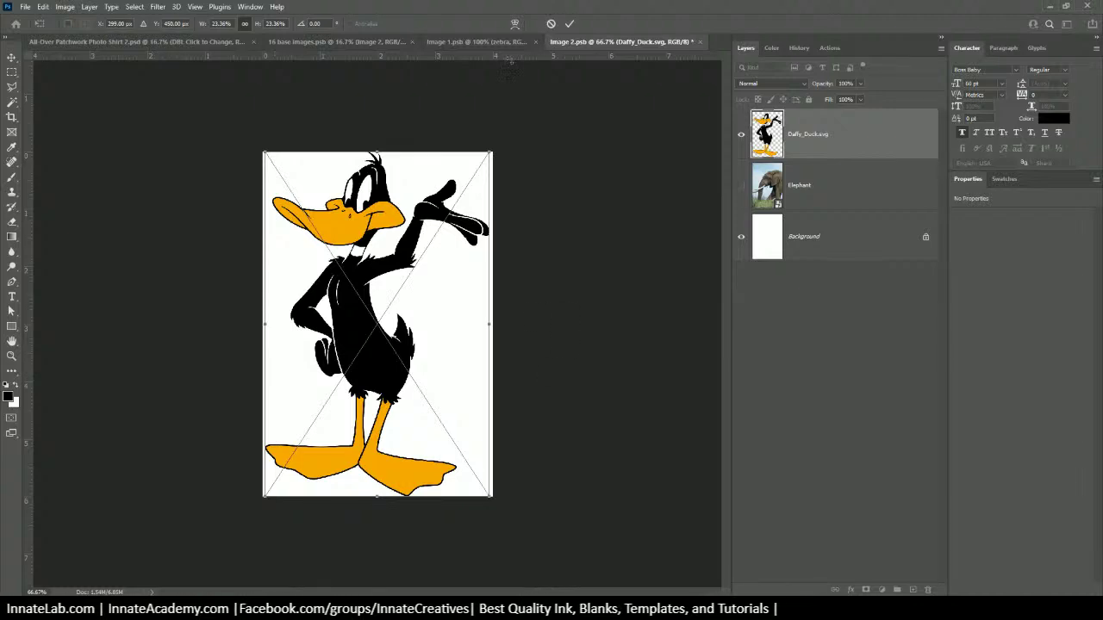
mouse_move(494, 152)
left_mouse_down()
mouse_move(628, 88)
mouse_move(598, 155)
mouse_move(546, 205)
mouse_move(549, 192)
mouse_move(498, 155)
mouse_move(473, 179)
mouse_move(486, 156)
left_mouse_up()
key("Return")
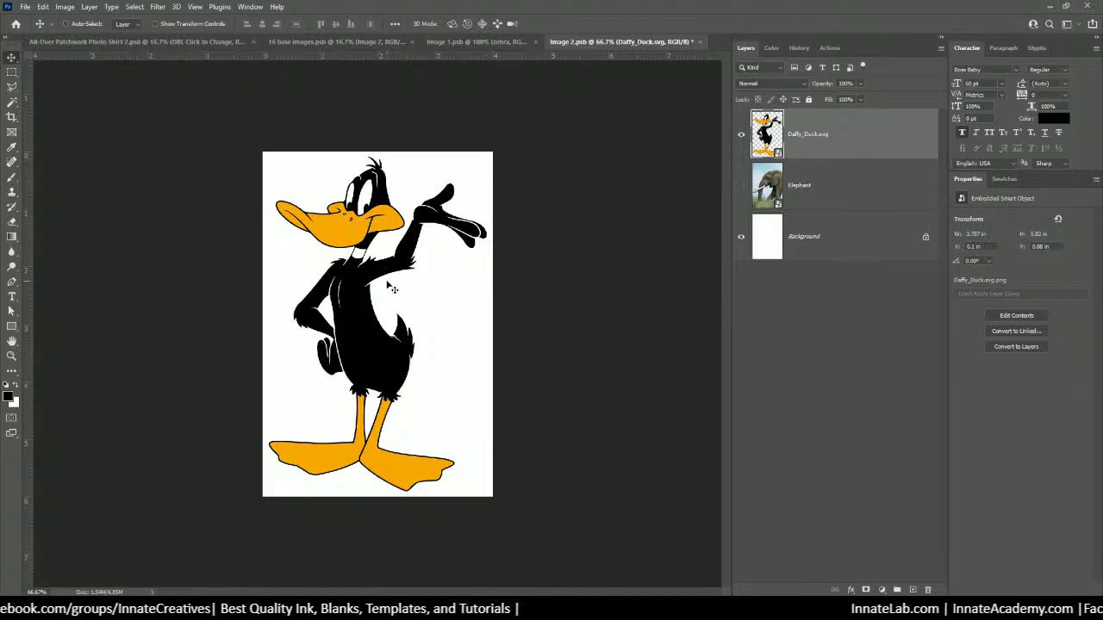
Save and close Image 2.psb to update its patch in the 16 base images, and reopen the Image 2 contents.
left_click(852, 253)
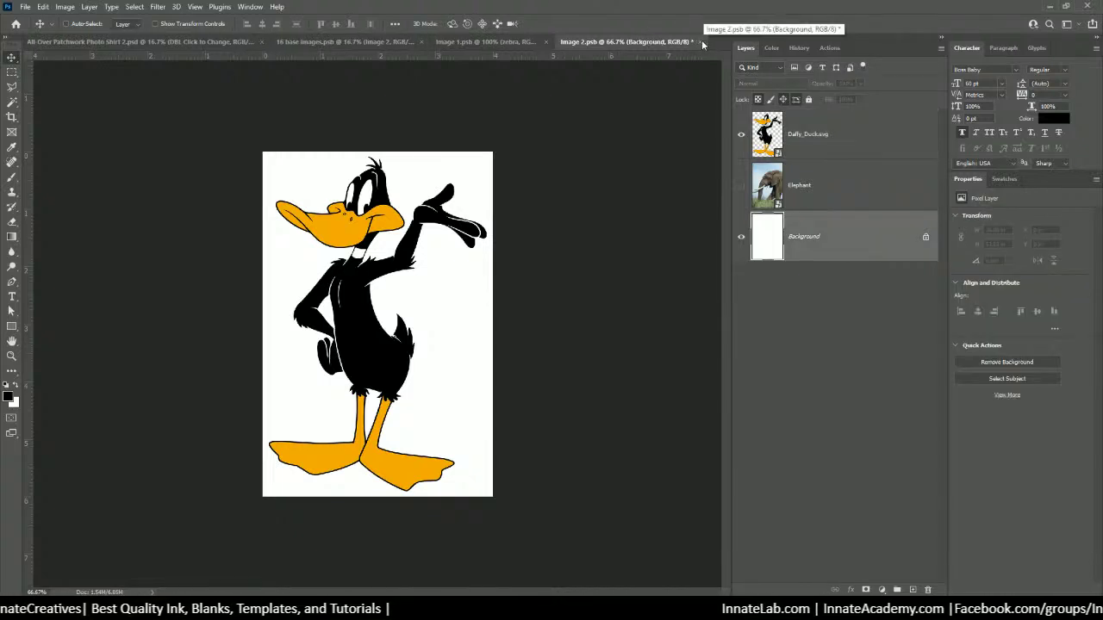
left_click(702, 43)
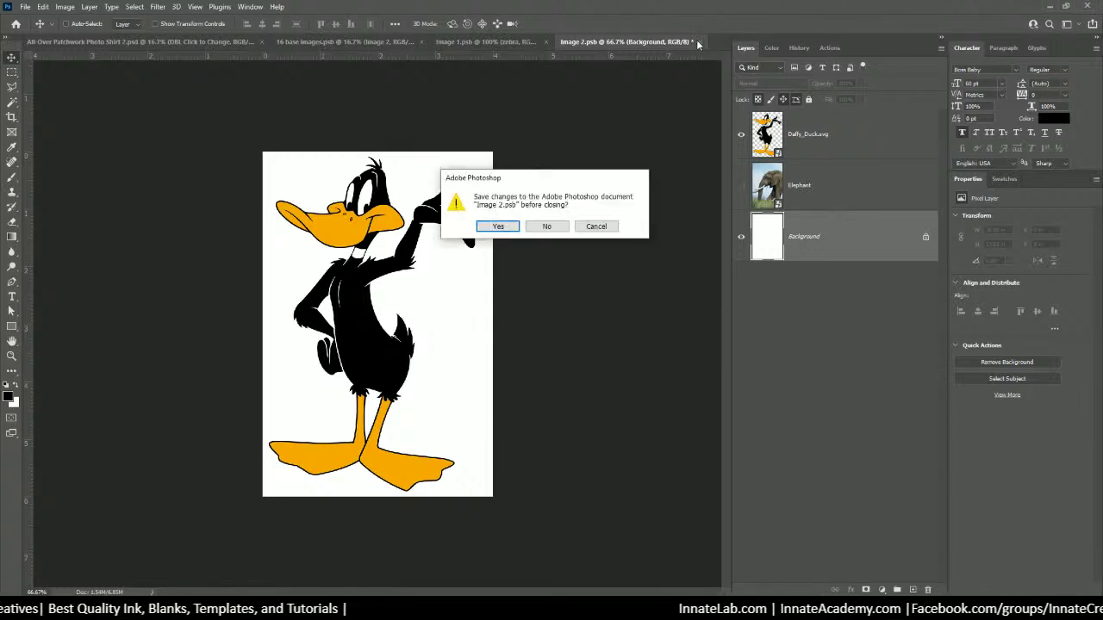
left_click(503, 226)
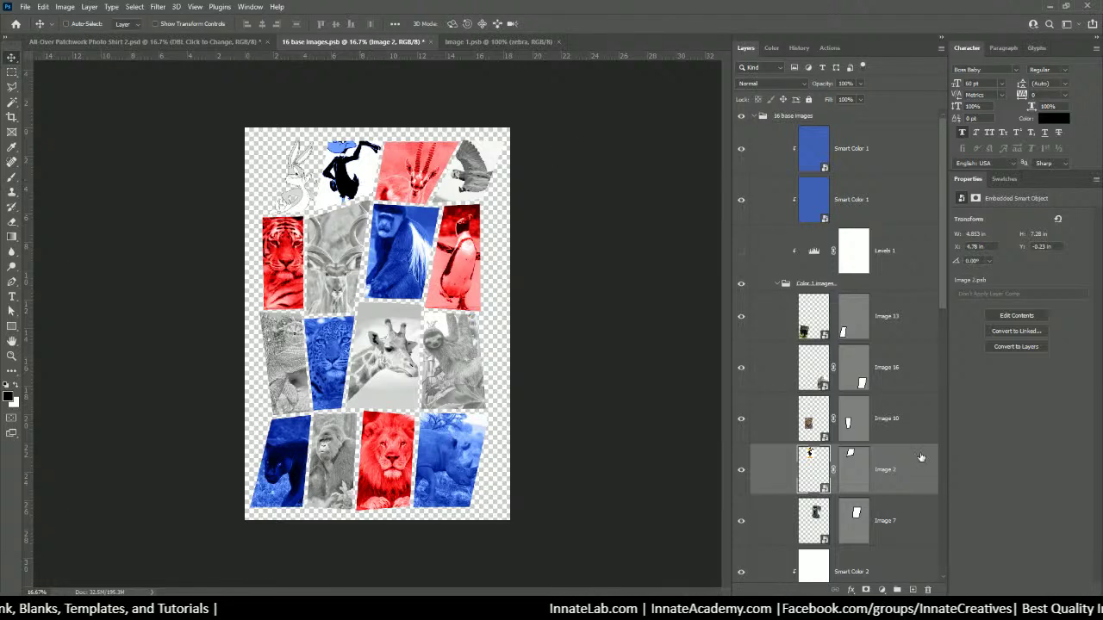
double_click(809, 461)
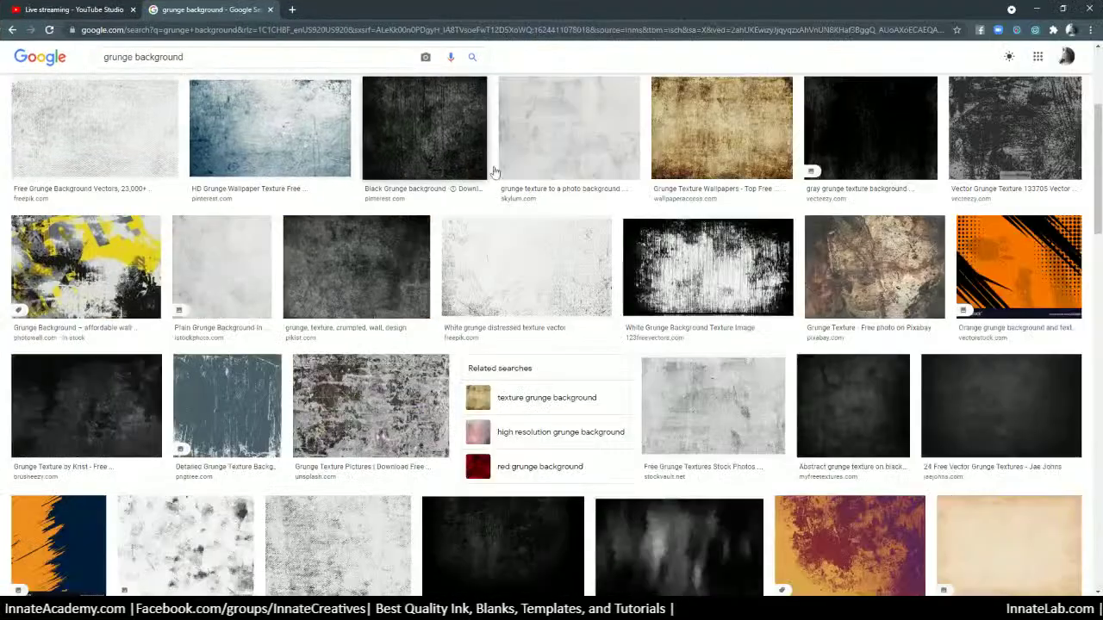
In the browser's Google Images results for "grunge background", filter the size to Large and browse the textures.
scroll(620, 207, "up", 3)
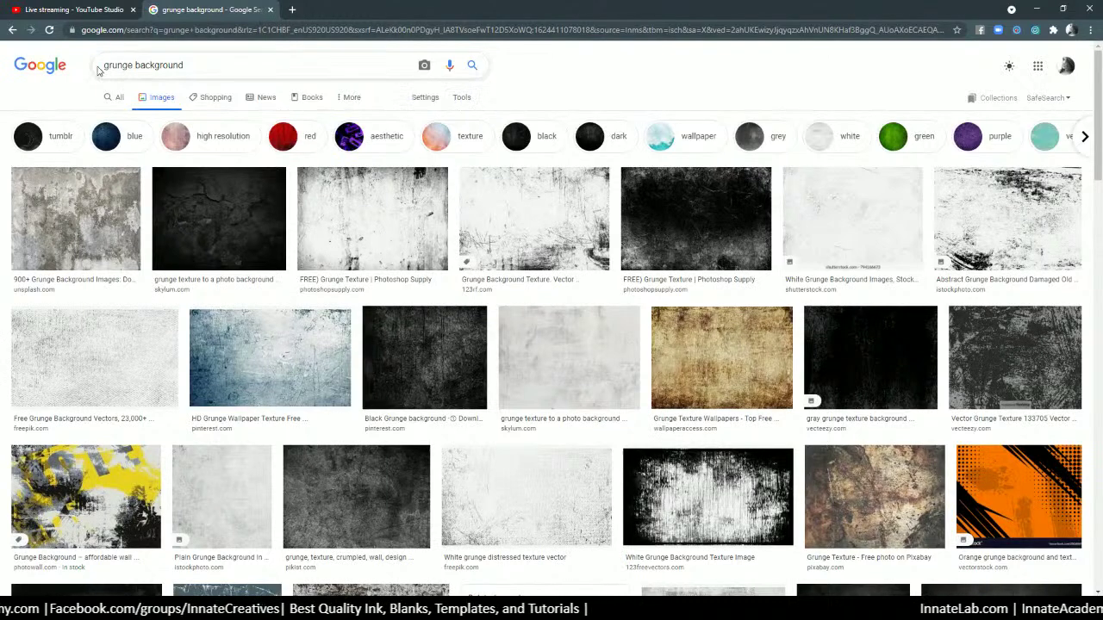
left_click(462, 98)
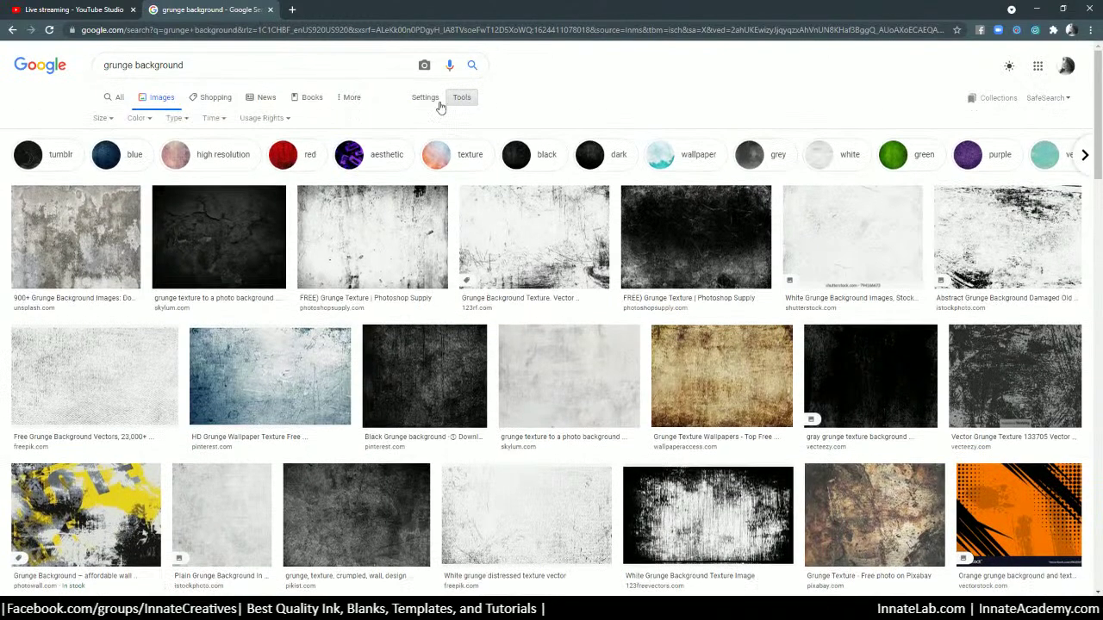
left_click(118, 121)
left_click(118, 161)
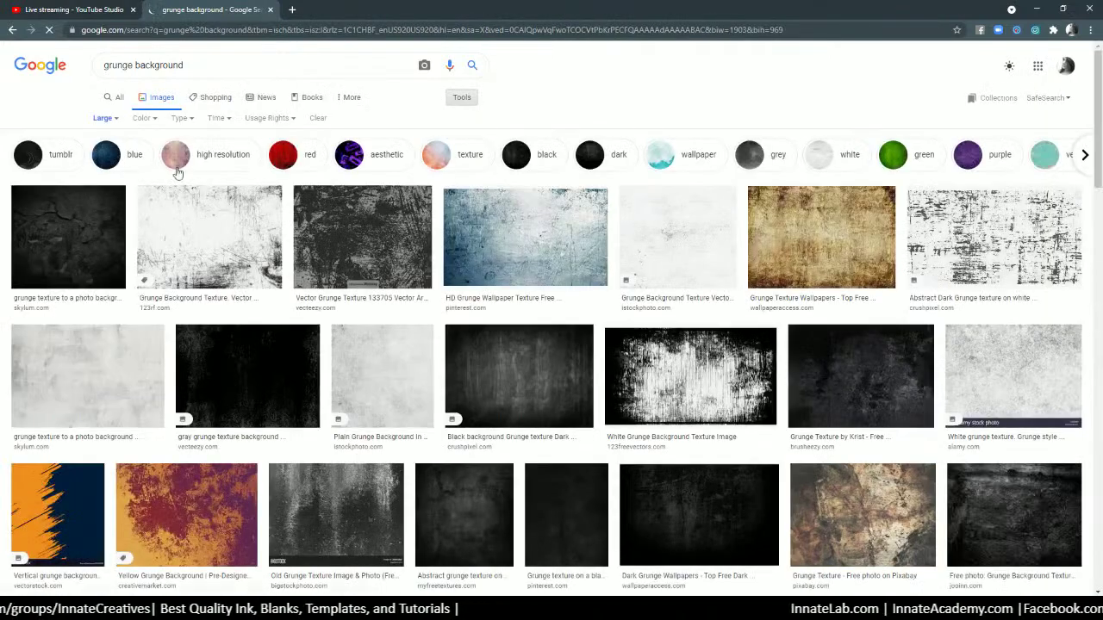
scroll(603, 352, "down", 2)
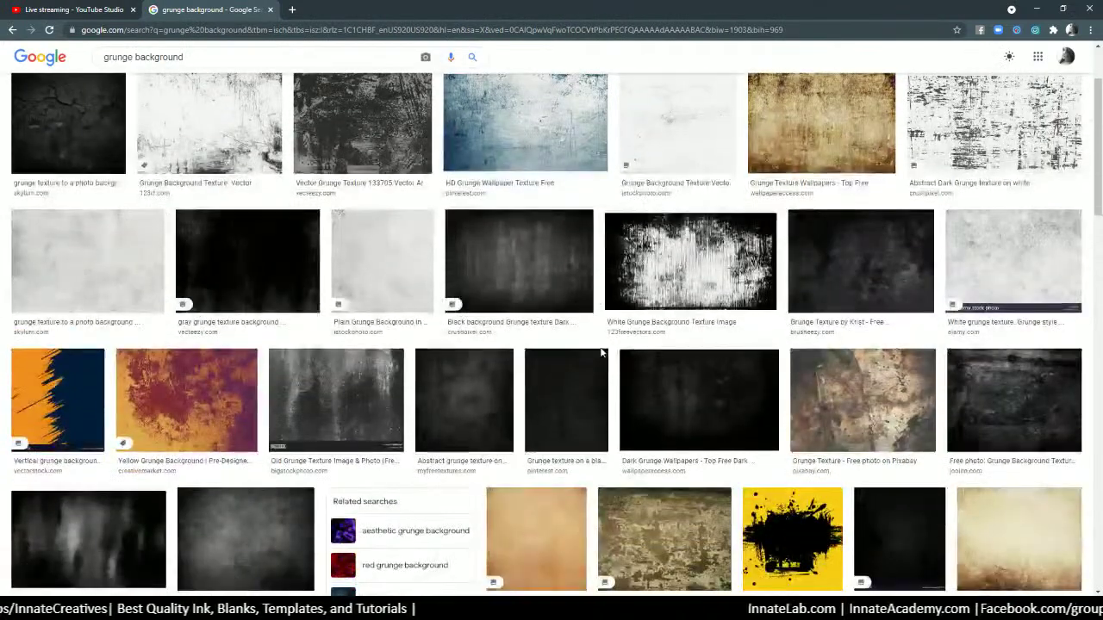
scroll(601, 352, "down", 1)
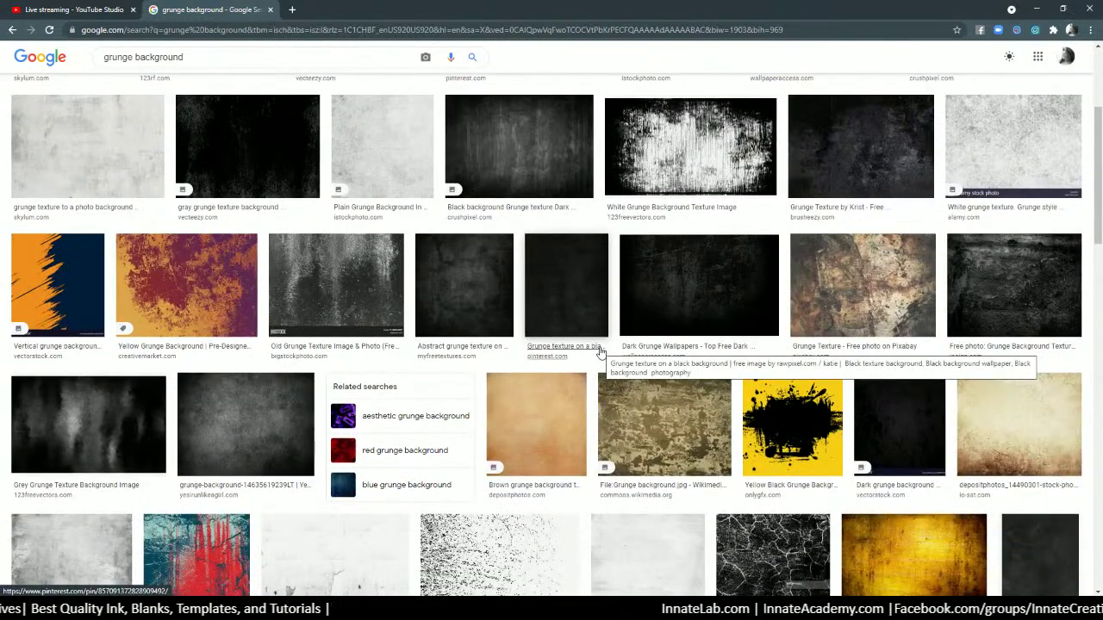
scroll(600, 352, "up", 2)
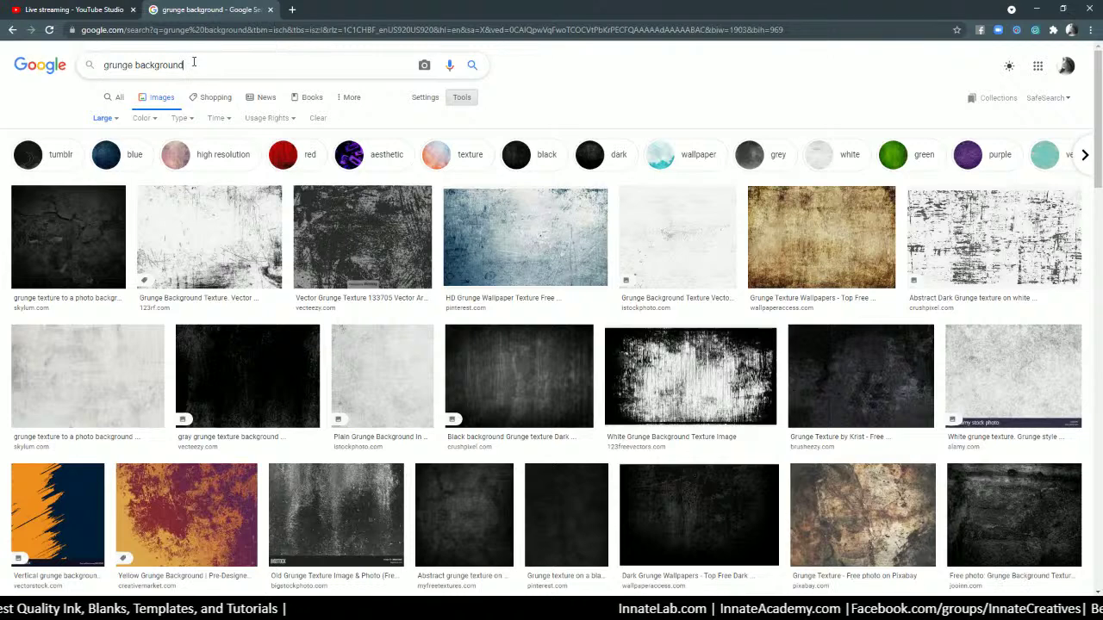
Search Google Images for "grunge wallpaper" and browse the resulting textures.
double_click(158, 65)
type("wallpaper")
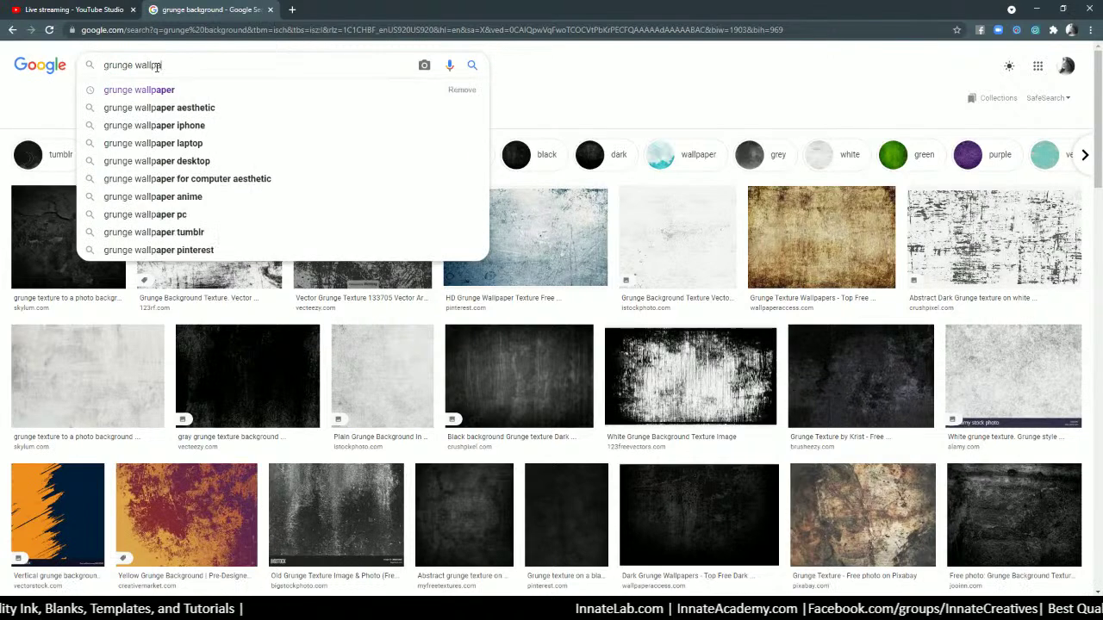
key("Return")
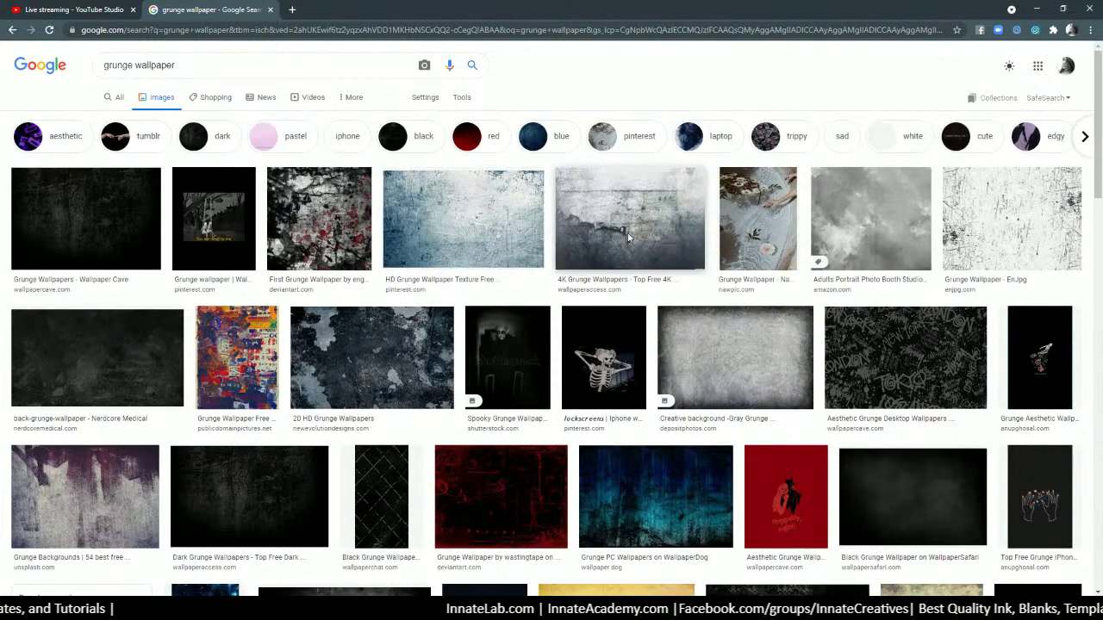
scroll(628, 239, "down", 2)
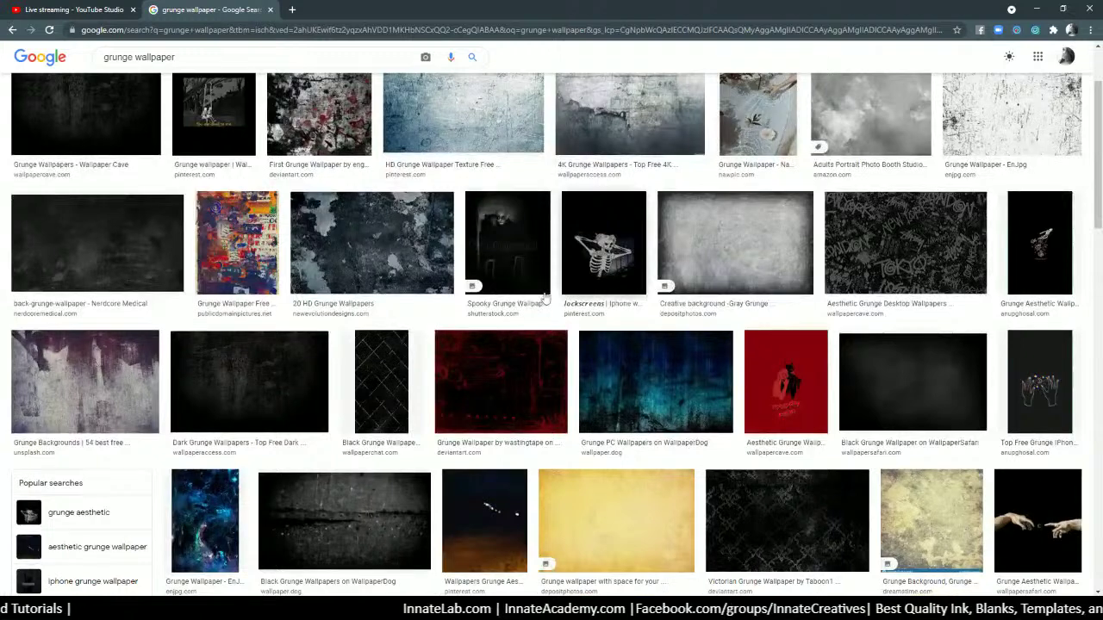
Open the purple and grey Unsplash grunge texture's preview in a new tab, and the full image in another.
right_click(97, 408)
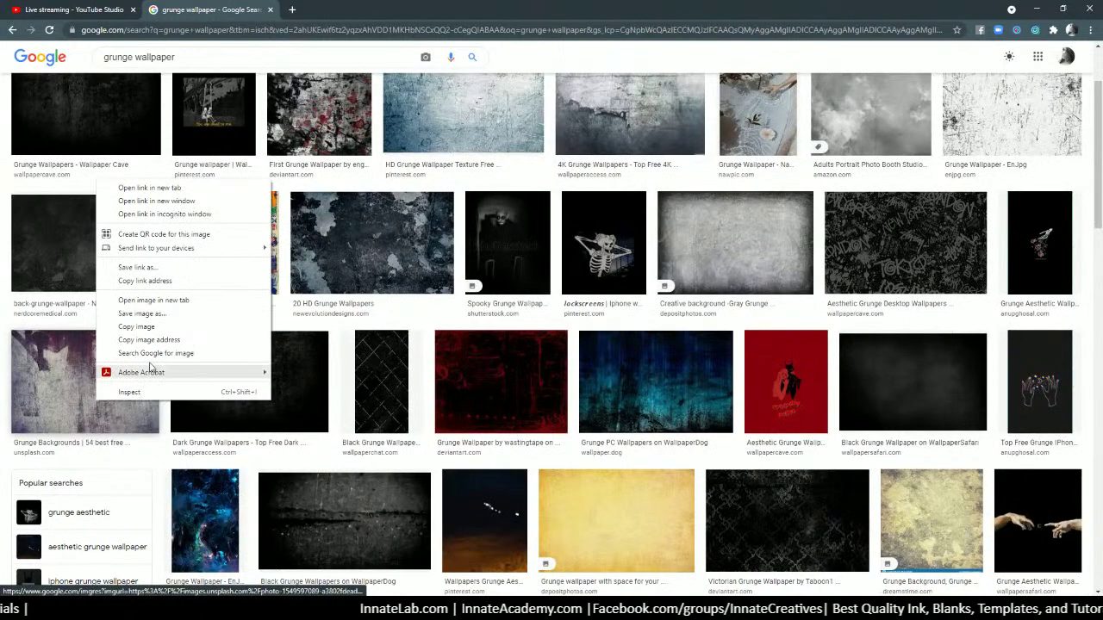
left_click(172, 187)
left_click(351, 10)
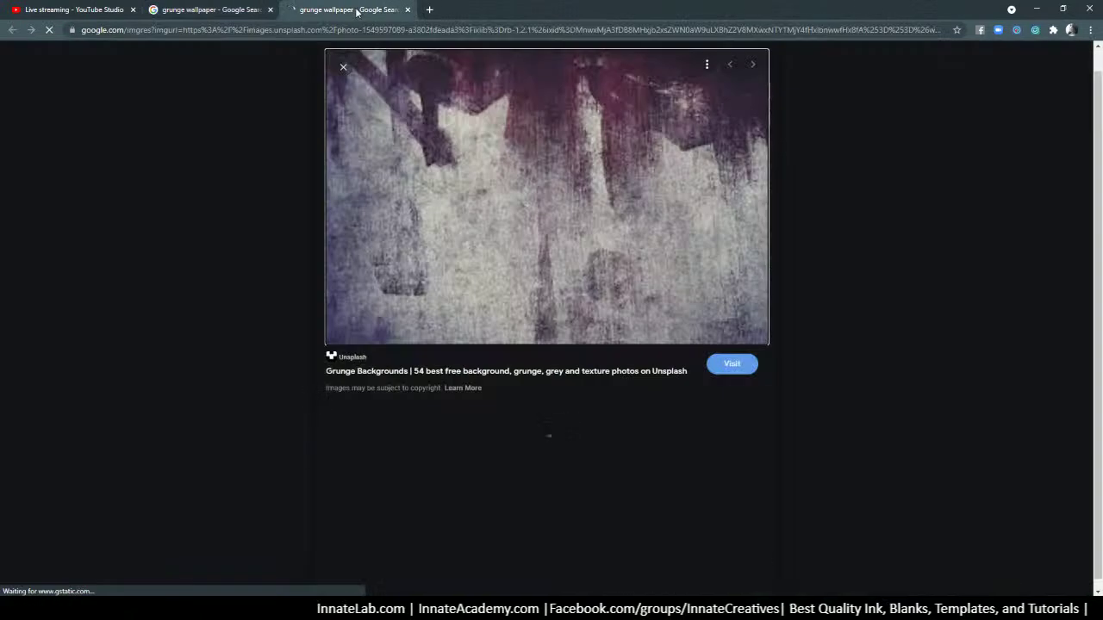
right_click(479, 221)
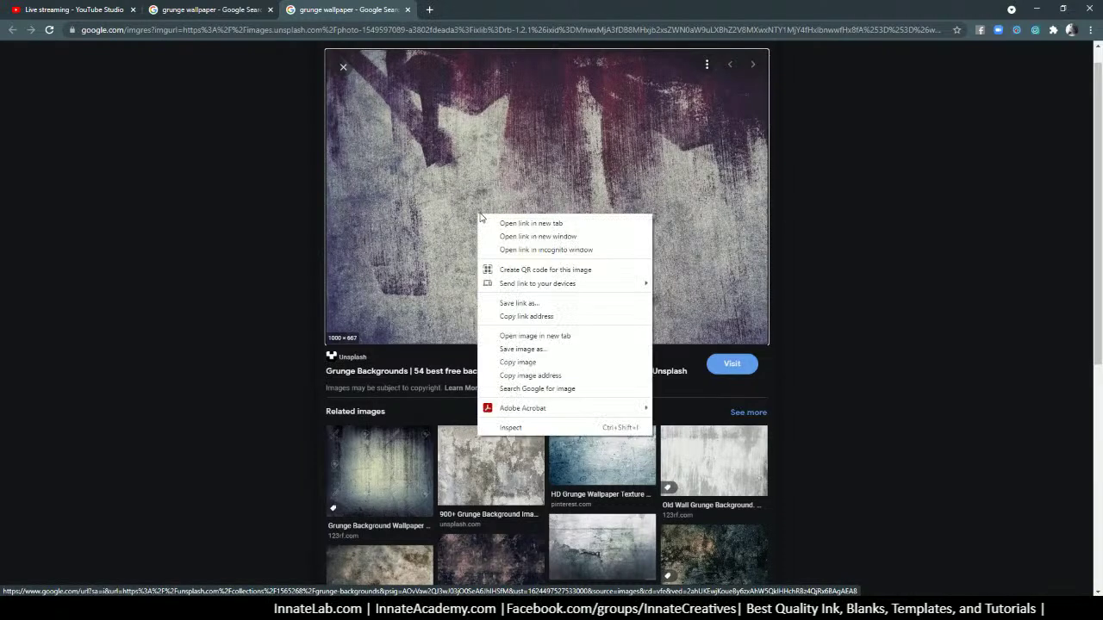
left_click(536, 336)
left_click(455, 10)
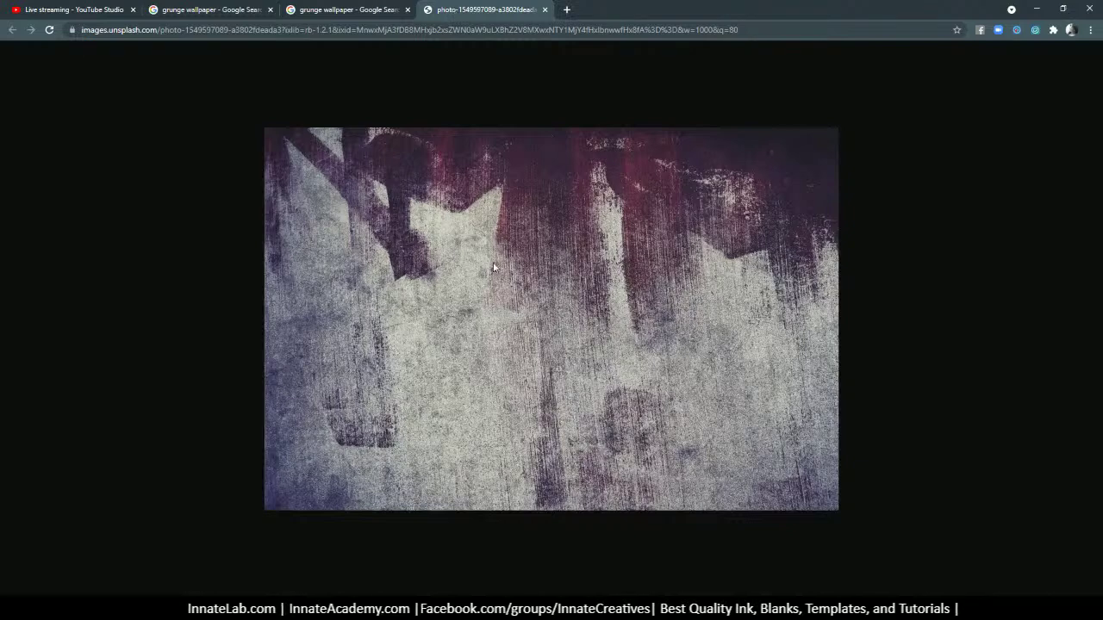
right_click(619, 320)
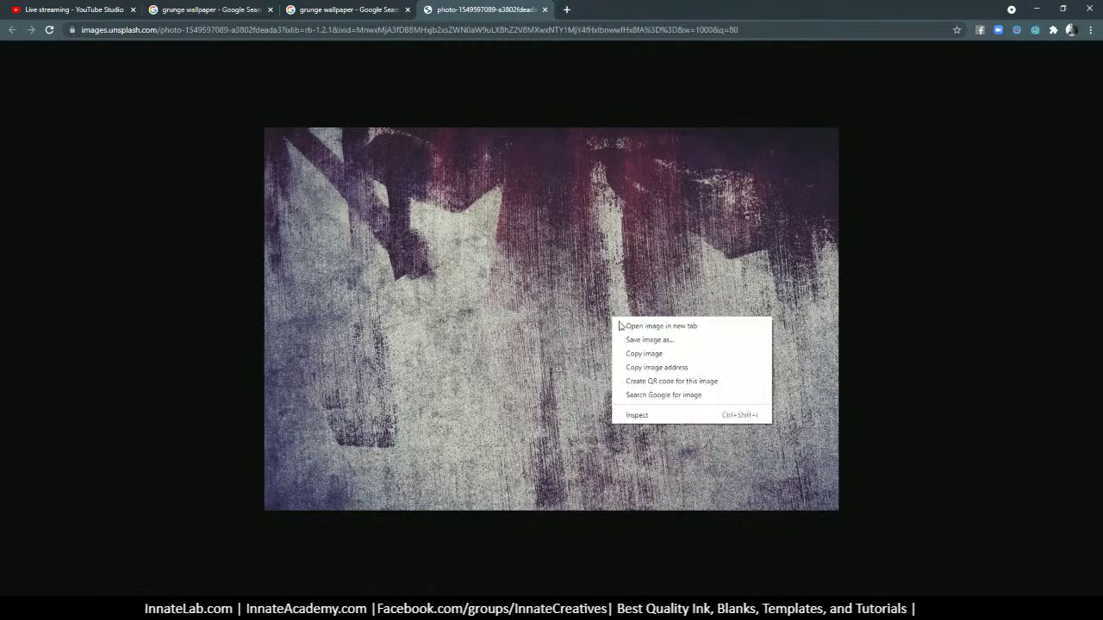
left_click(366, 9)
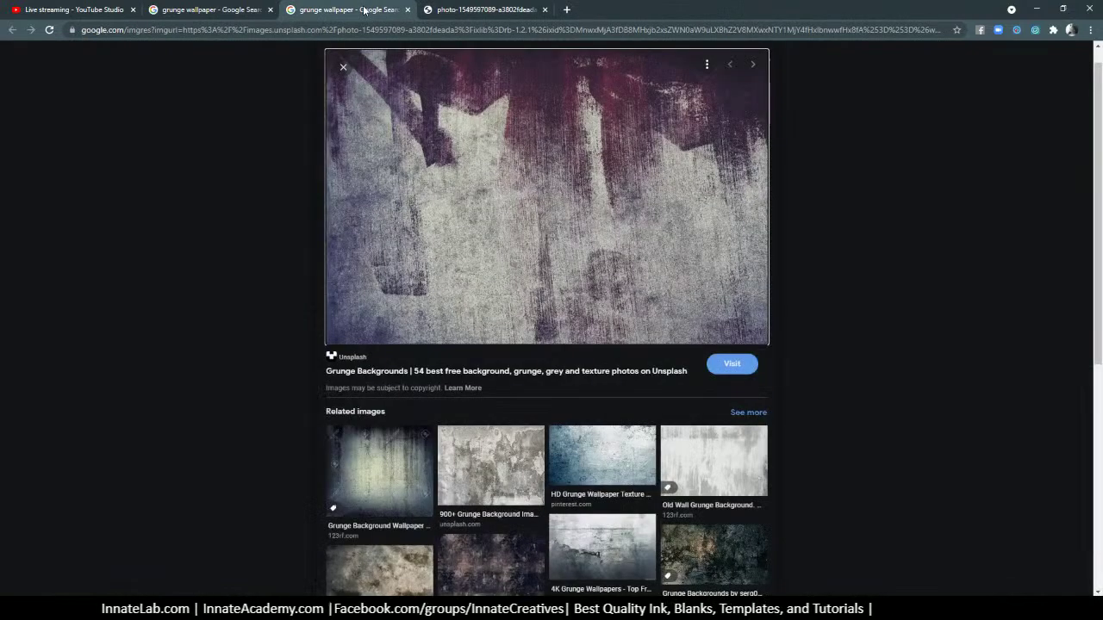
left_click(477, 10)
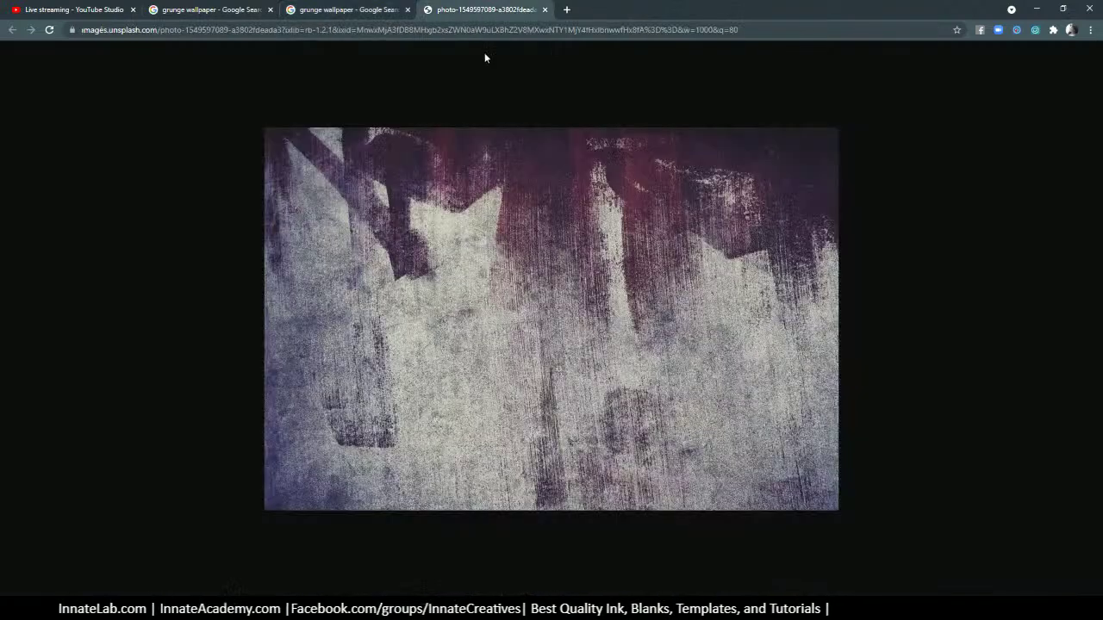
right_click(535, 220)
left_click(381, 11)
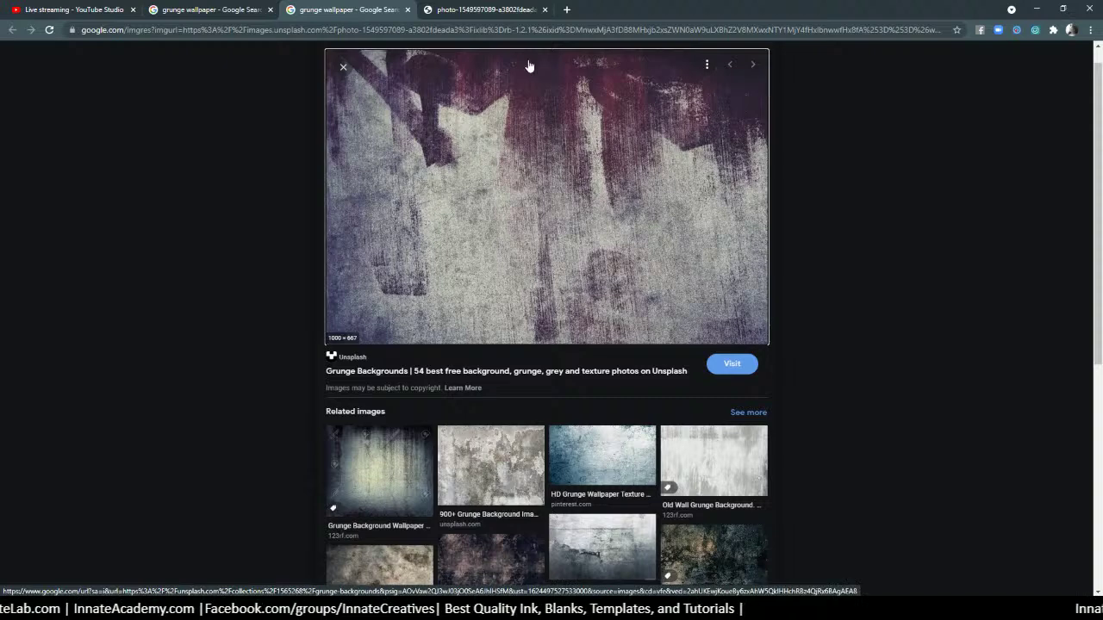
left_click(505, 12)
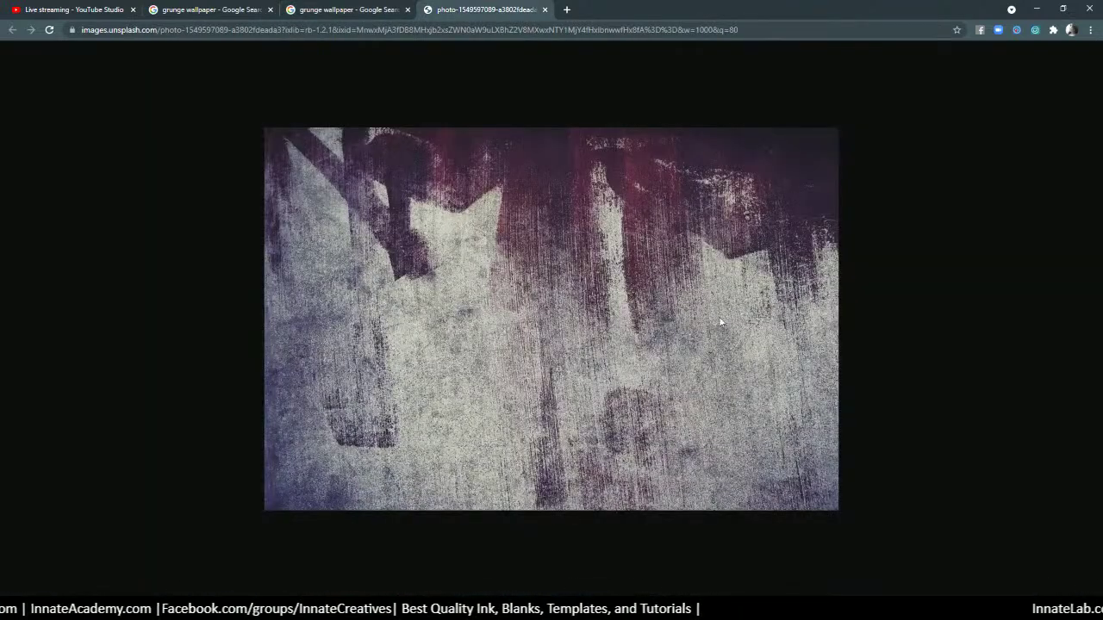
Save the full grunge texture image as a JPEG named "grunge background" in the 136 folder.
right_click(548, 220)
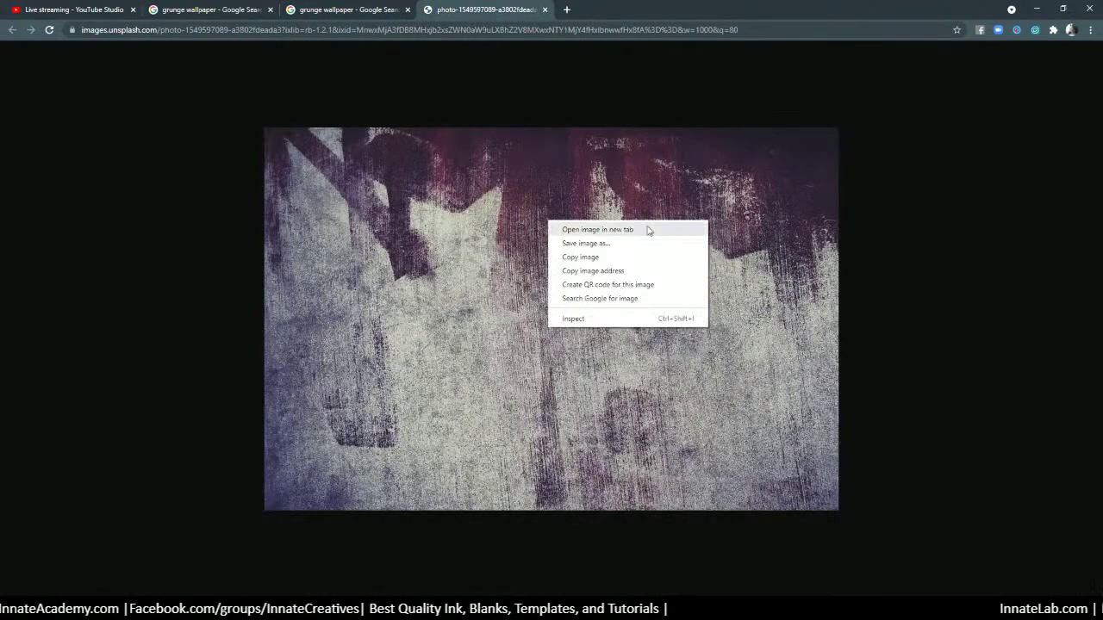
left_click(600, 244)
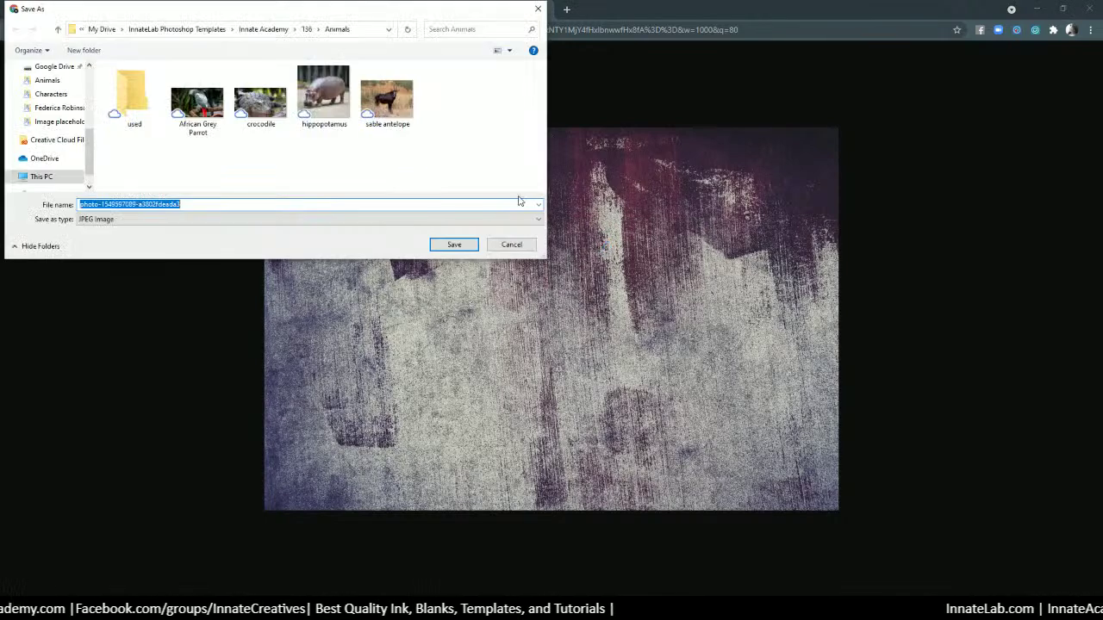
left_click(306, 28)
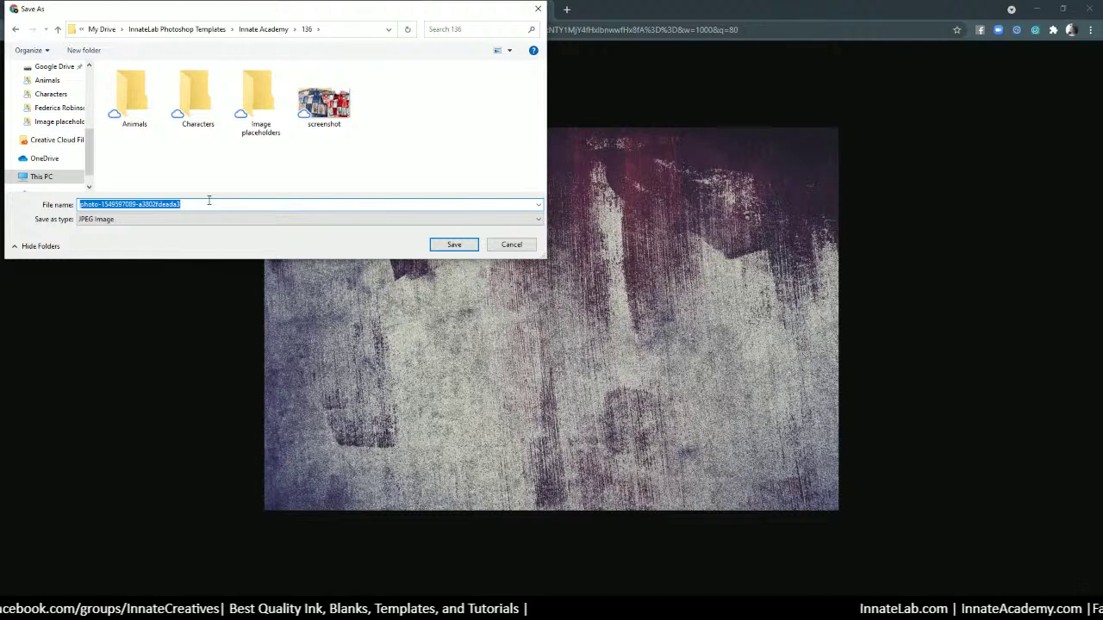
type("grunge")
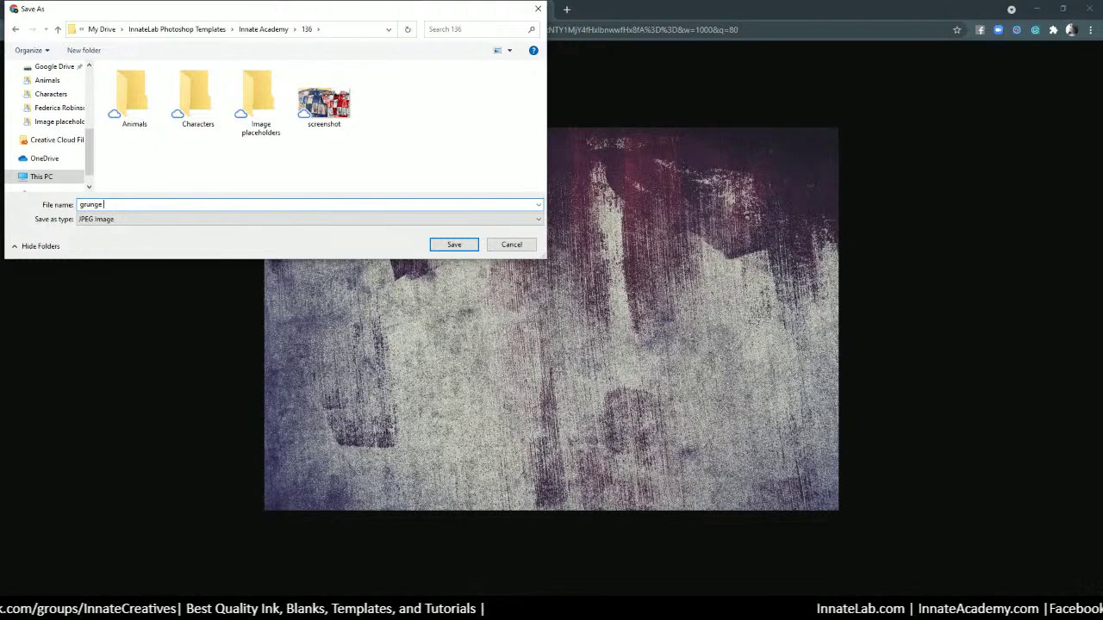
type(" background")
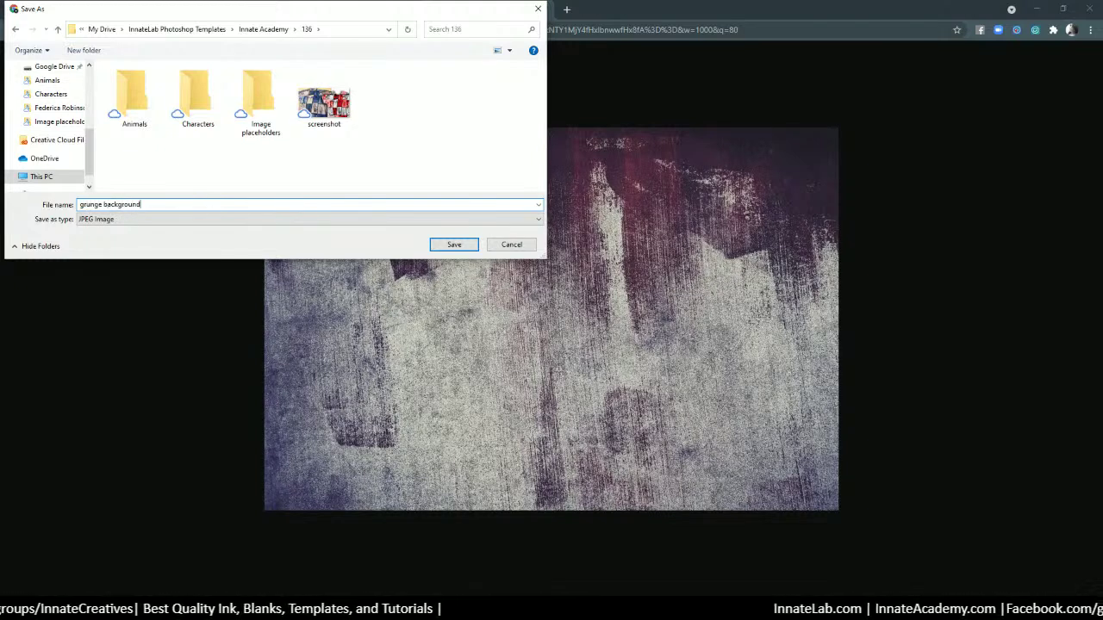
key("Return")
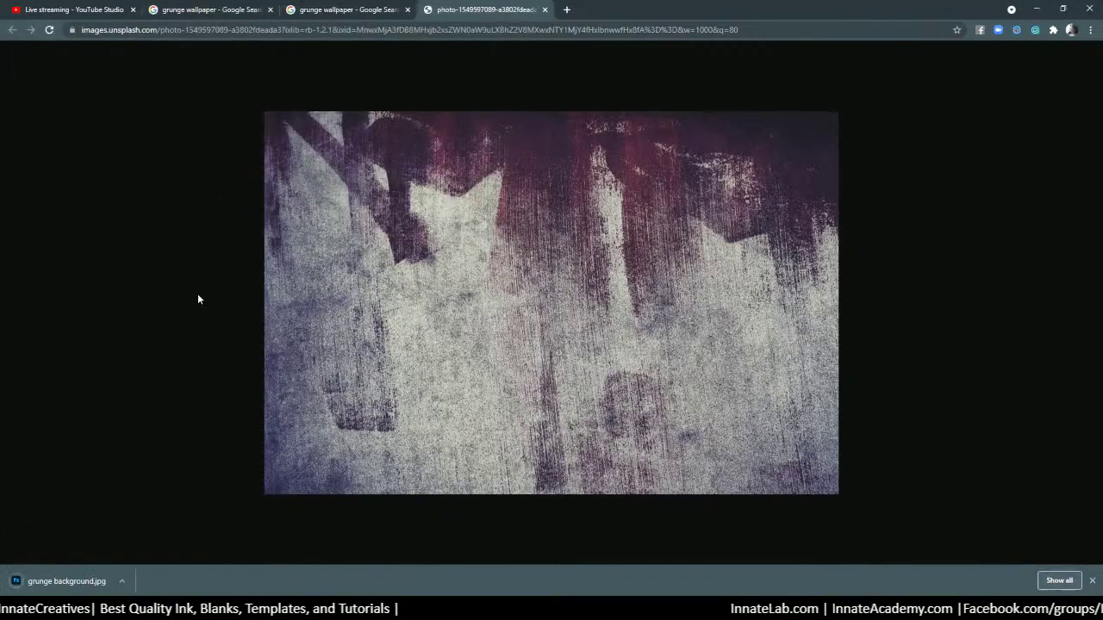
Place grunge background.jpg above the white background in Image 2.psb, scaled to about 11.84 by 7.9 inches, and shift it to about X -7.48, Y -0.44 inches.
left_click(73, 583)
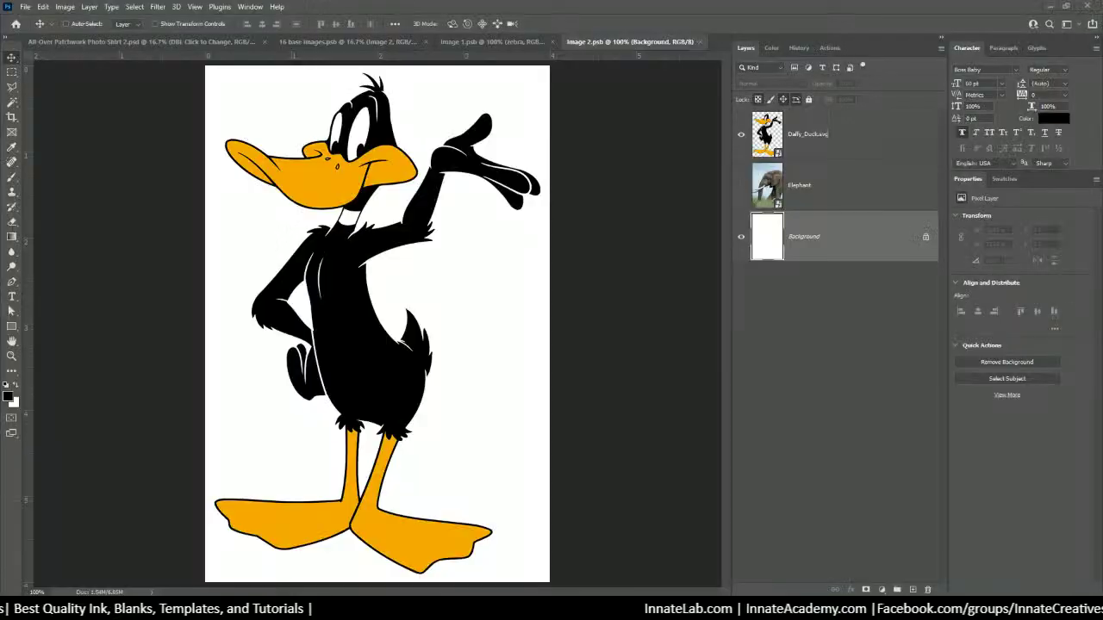
left_click_drag(74, 583, 481, 192)
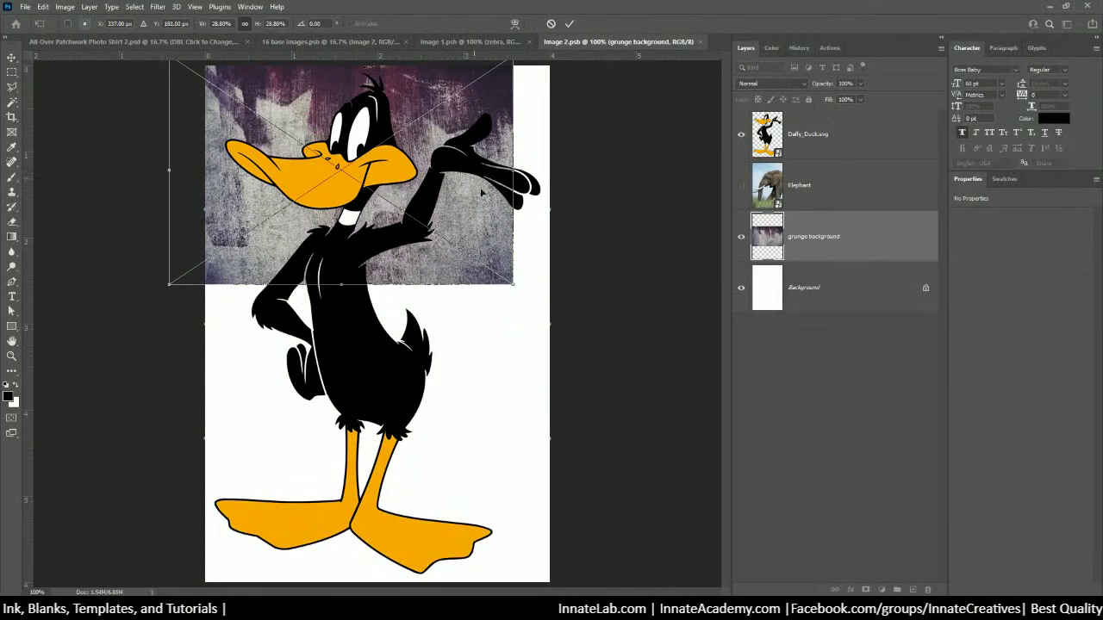
left_click_drag(514, 284, 680, 529)
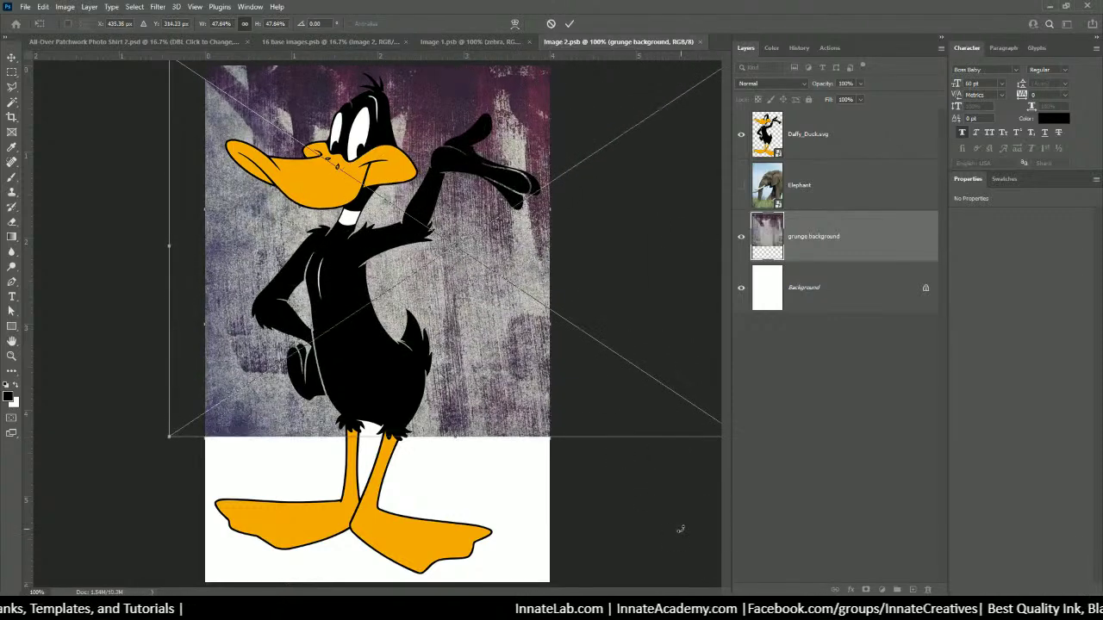
key("ctrl+minus")
key("ctrl+minus")
left_click_drag(559, 380, 689, 517)
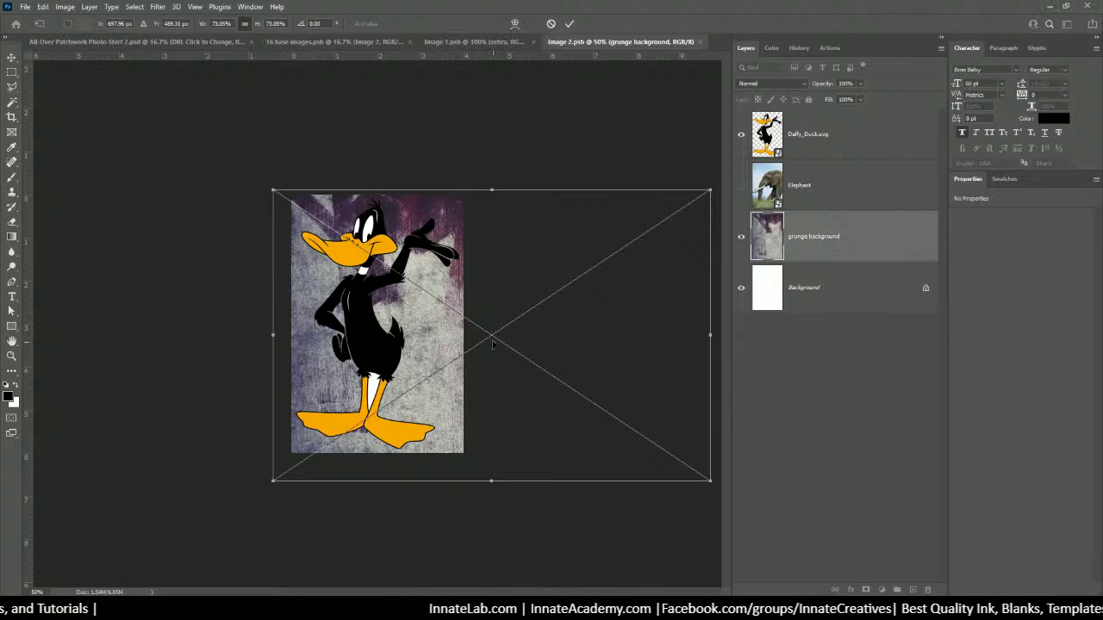
left_click_drag(489, 239, 471, 205)
left_click_drag(254, 458, 221, 492)
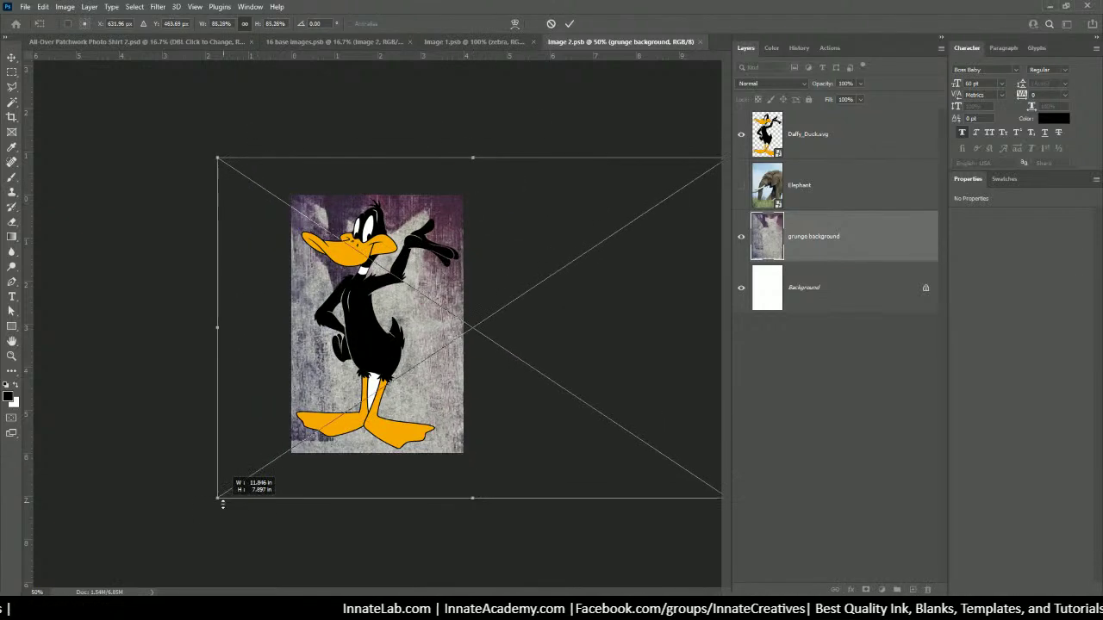
left_click_drag(423, 368, 410, 393)
key("Return")
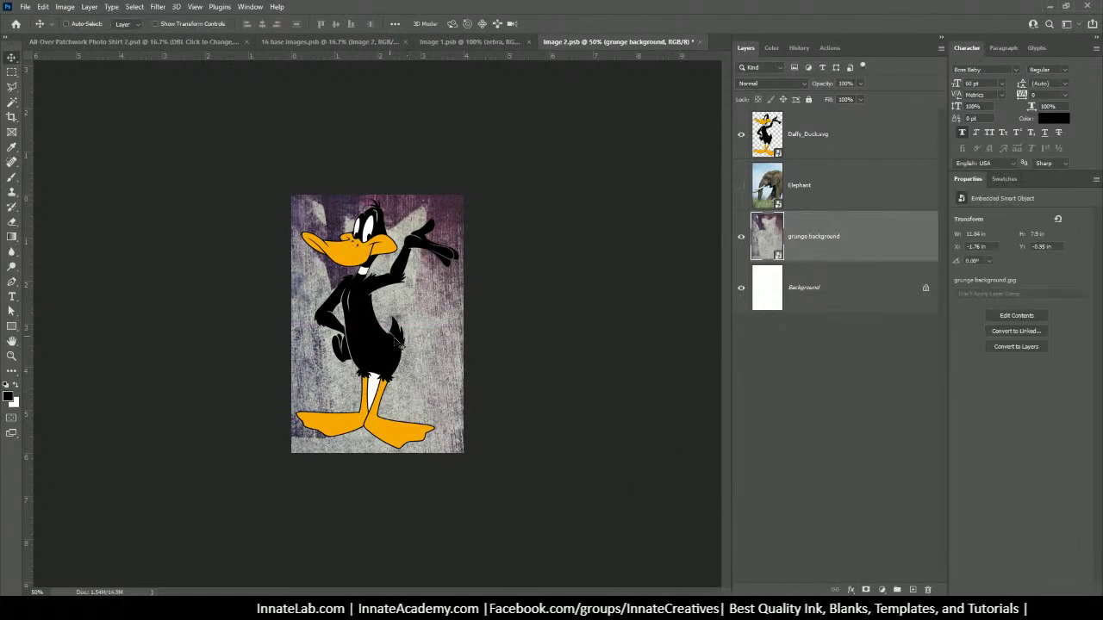
left_click_drag(398, 345, 180, 364)
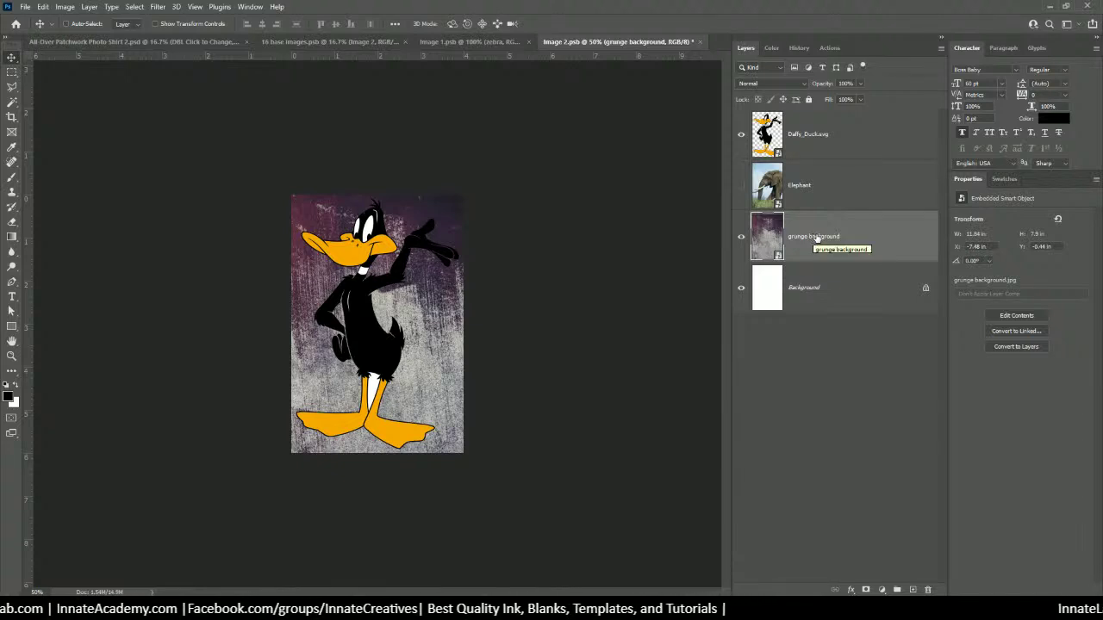
Copy the canvas-sized area of the grunge background to a new layer and delete the oversized original texture layer.
left_click(12, 72)
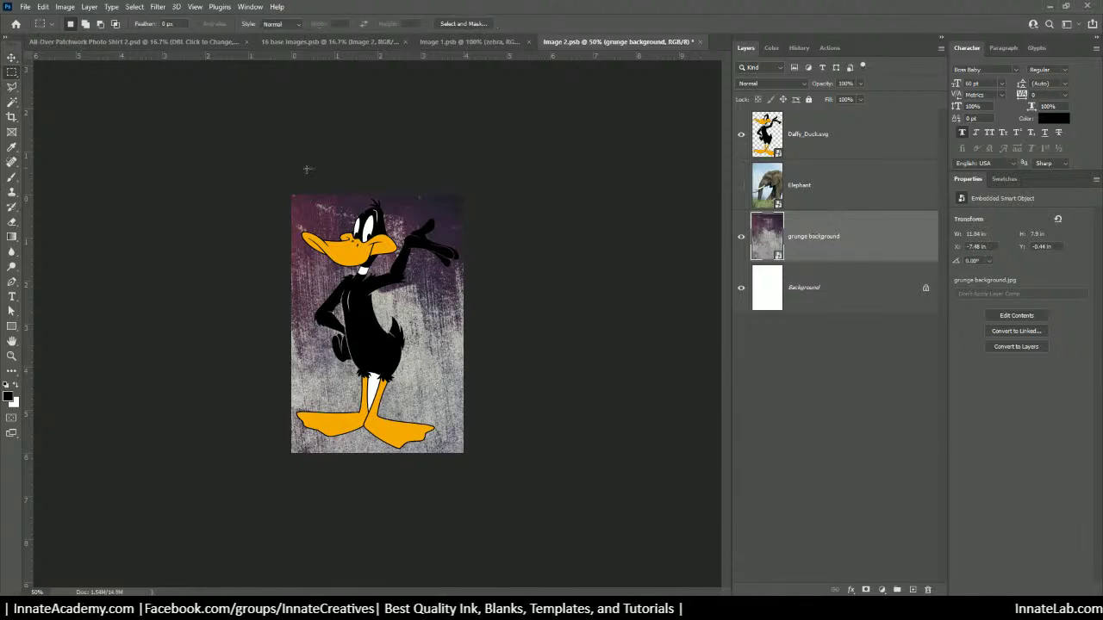
left_click_drag(265, 159, 505, 512)
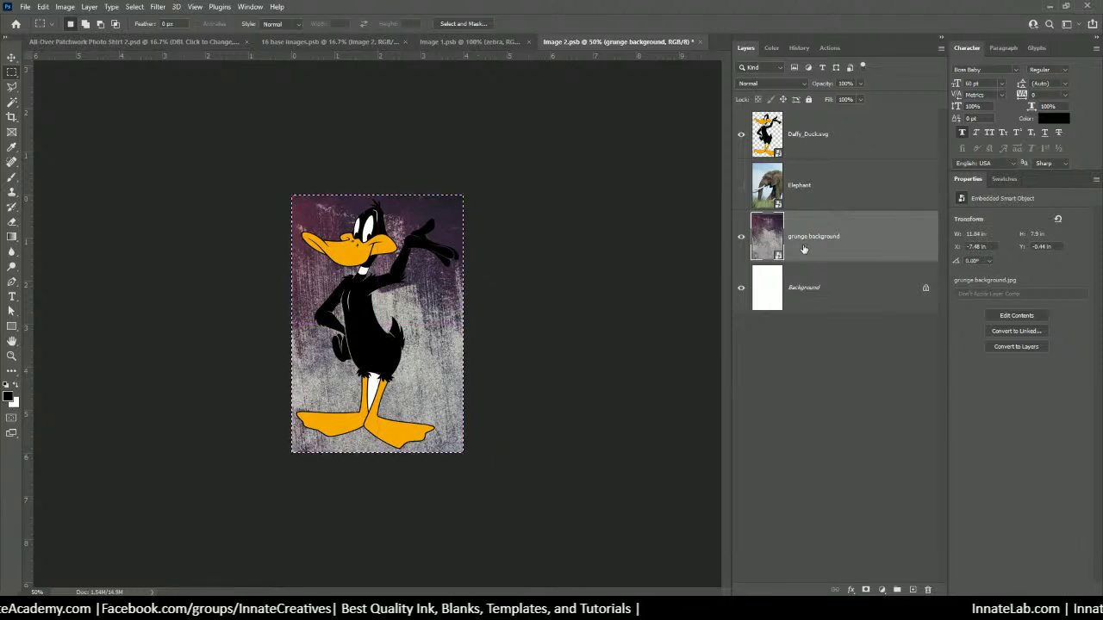
key("ctrl+j")
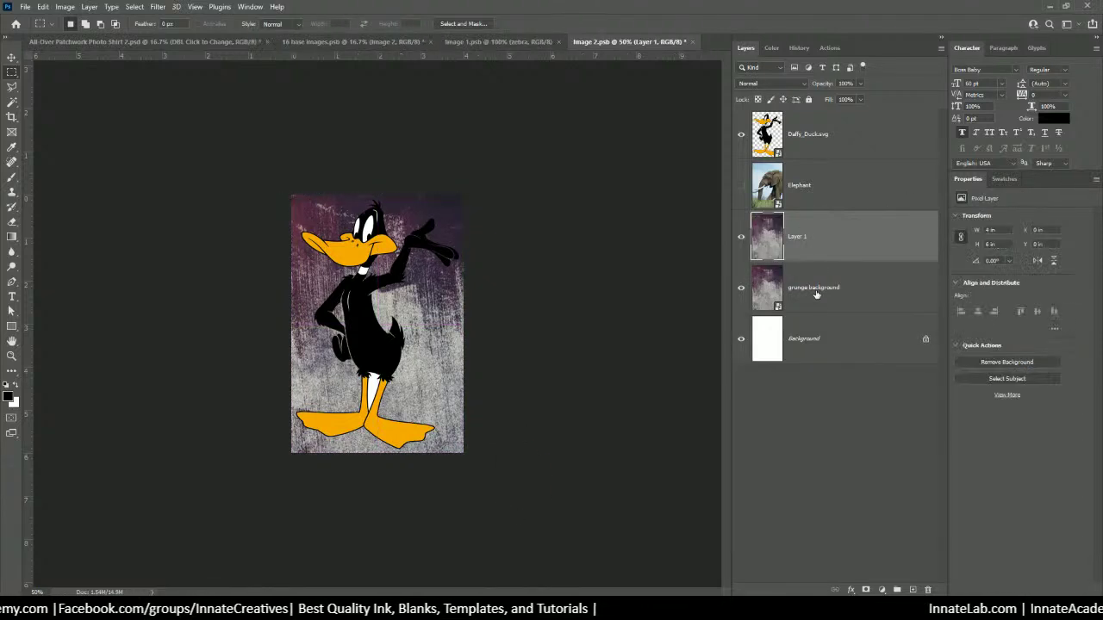
left_click(816, 290)
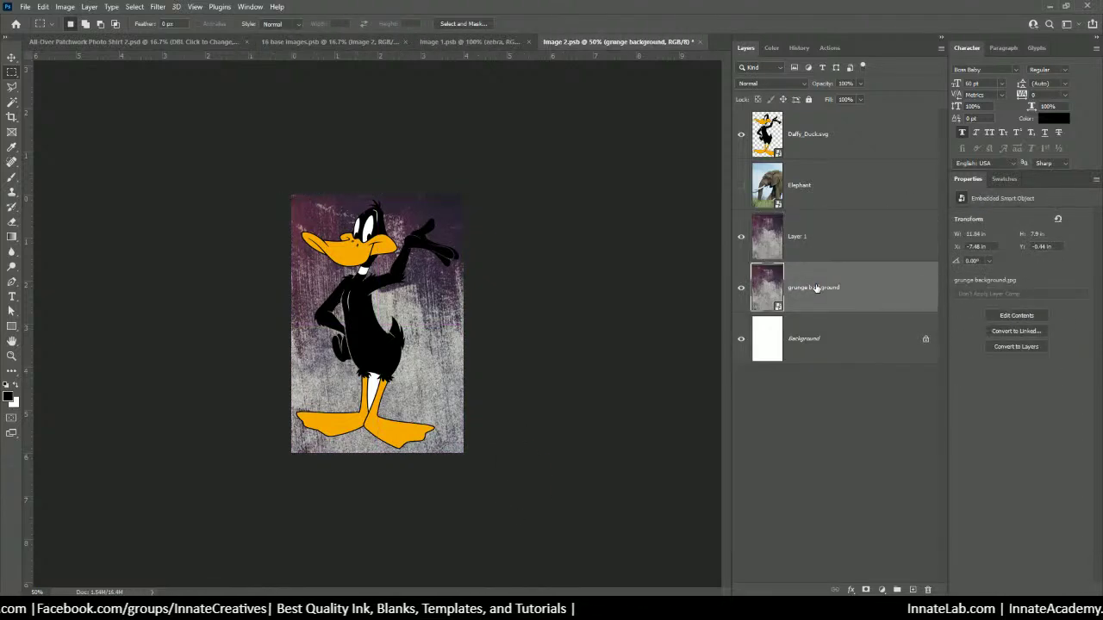
left_click(798, 229)
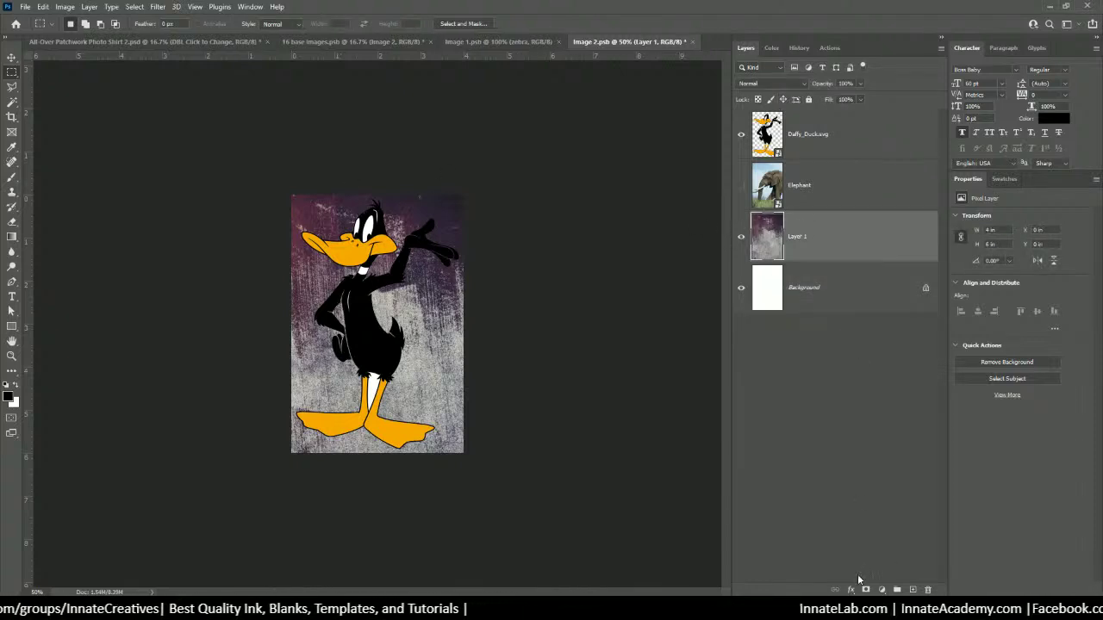
left_click(881, 590)
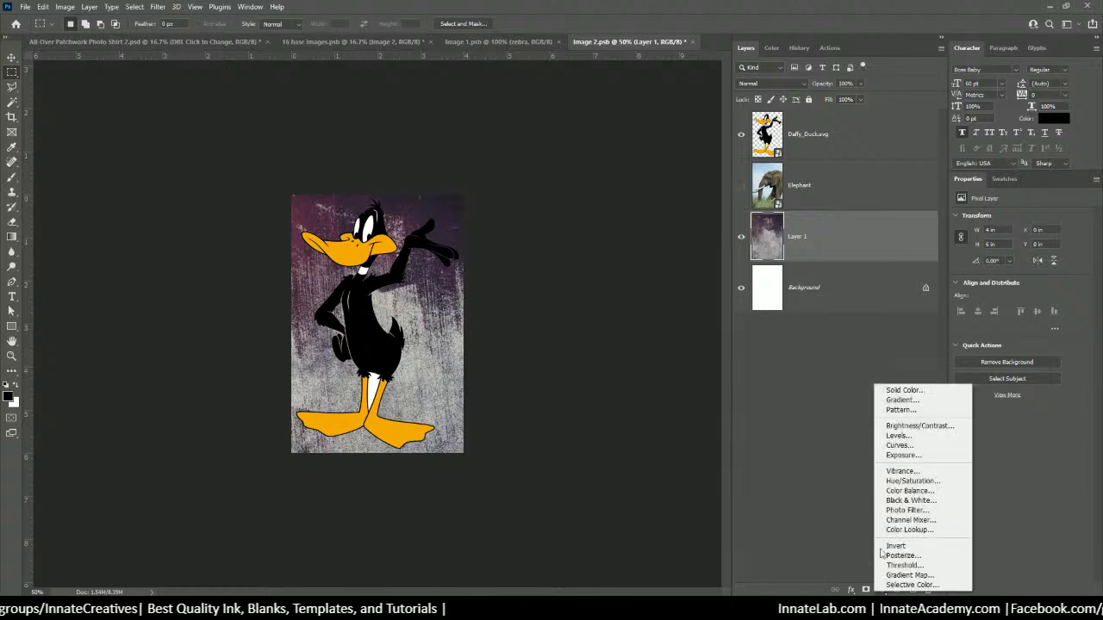
left_click(909, 490)
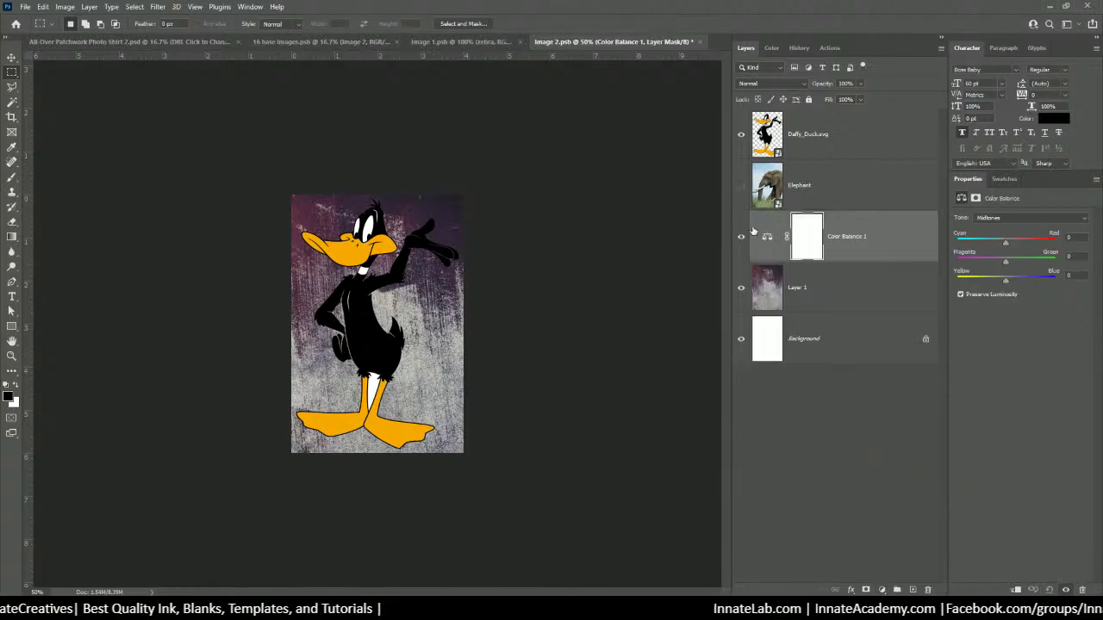
key("ctrl+z")
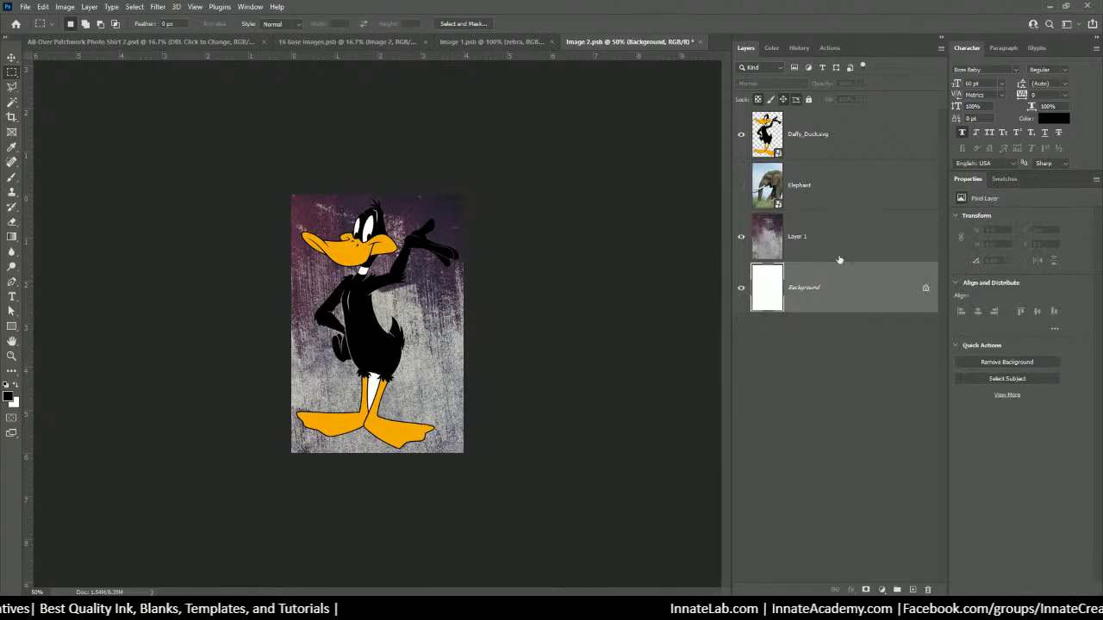
Add a Black & White adjustment with default values above the grunge texture layer and merge it down into the texture.
left_click(819, 257)
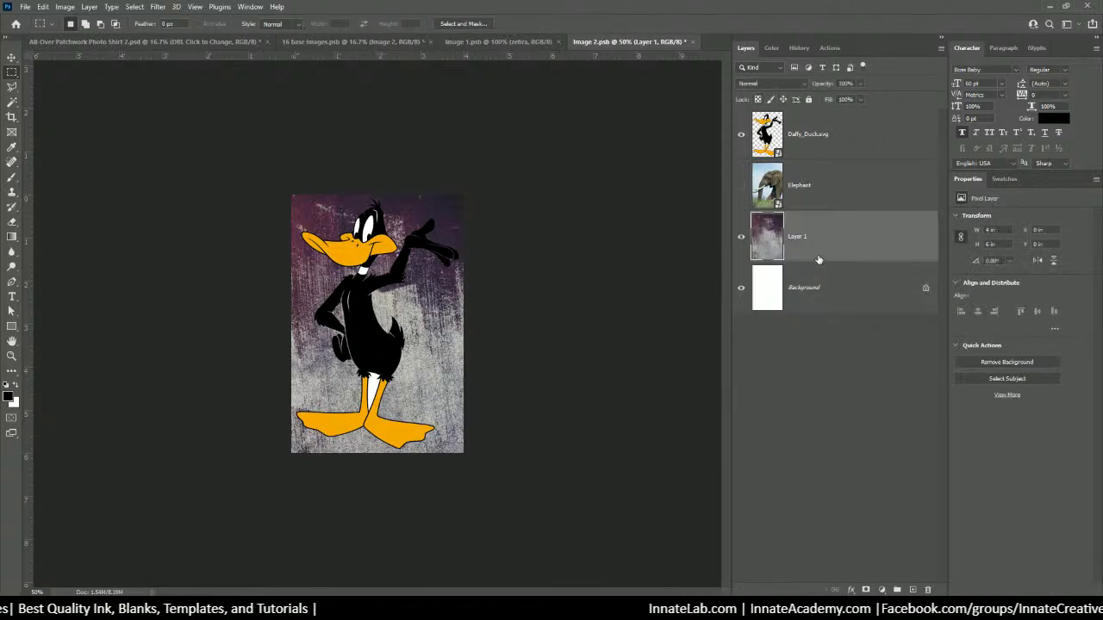
left_click(884, 590)
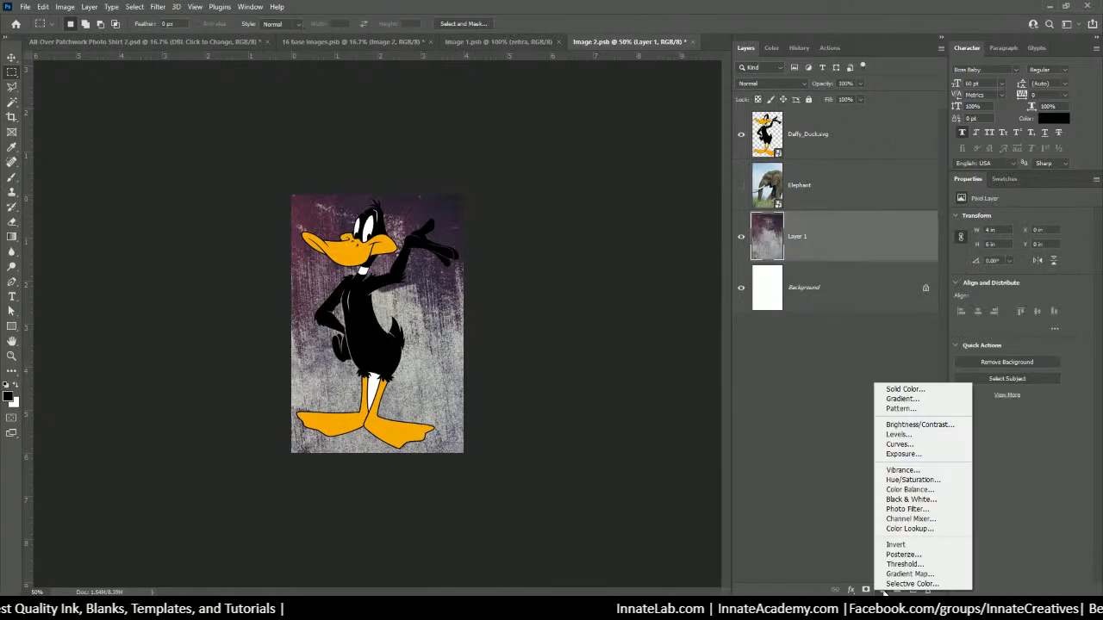
left_click(901, 500)
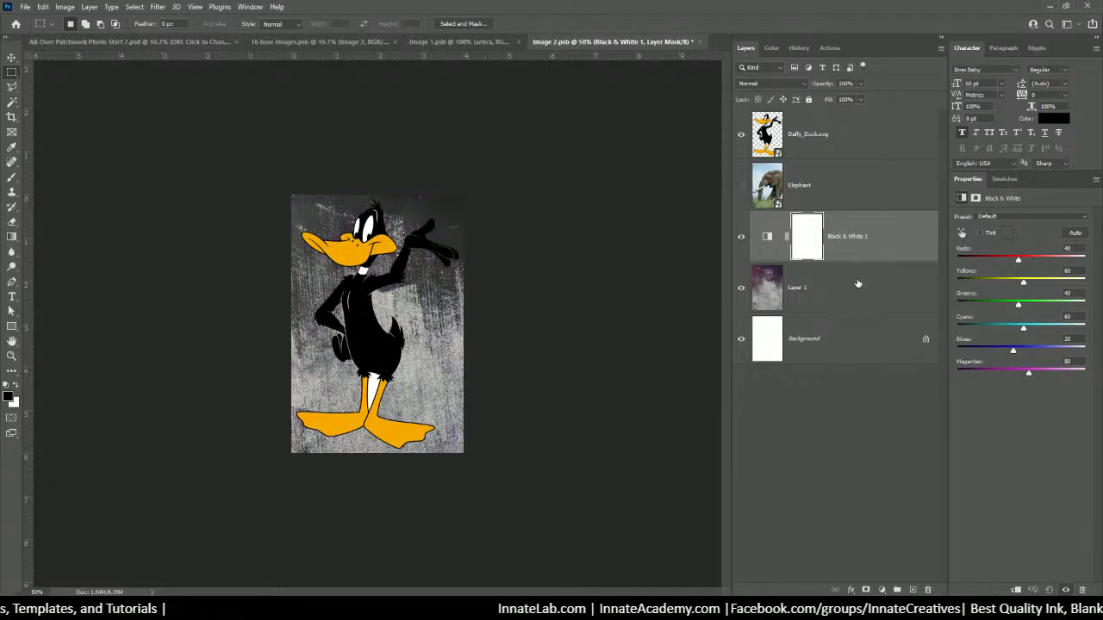
right_click(863, 245)
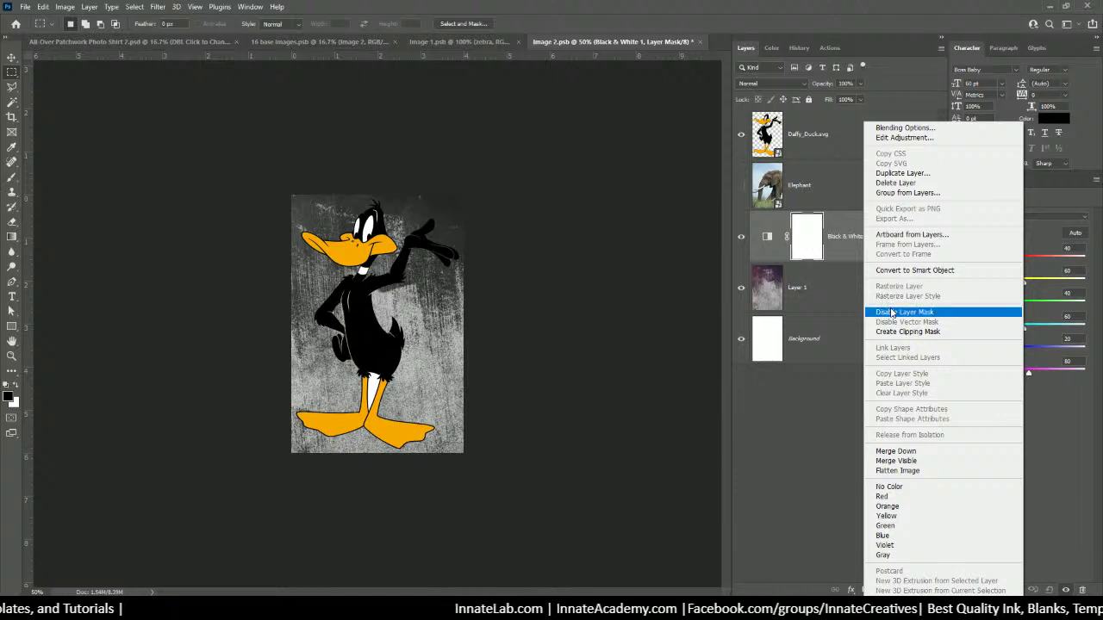
left_click(888, 452)
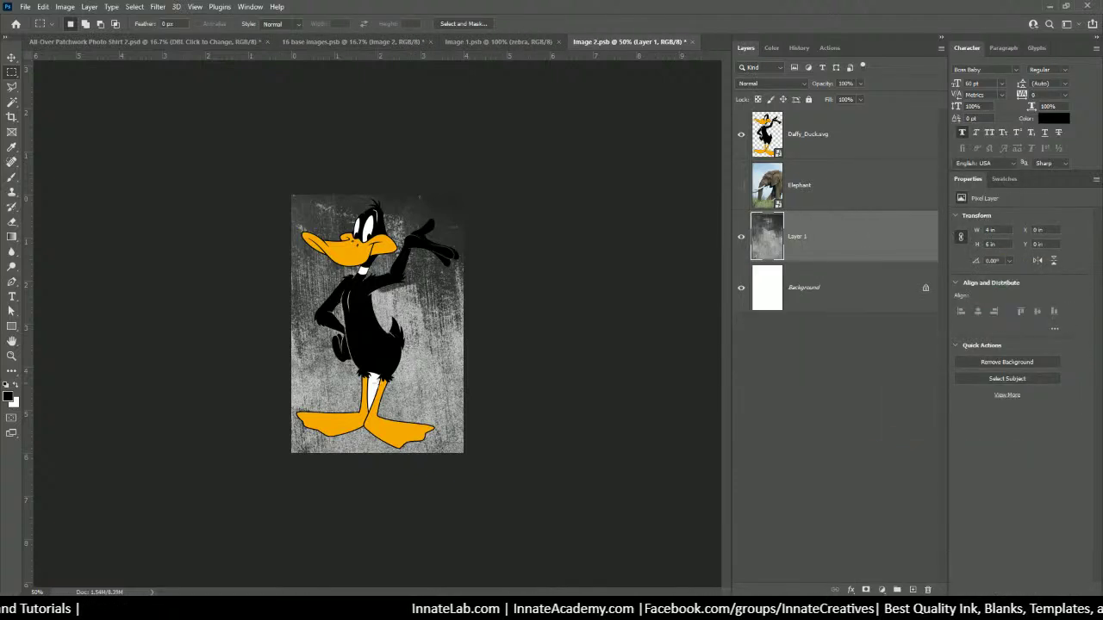
Rasterize the Daffy_Duck layer, delete the white area between the duck's legs, and save the document without a selection.
left_click(794, 148)
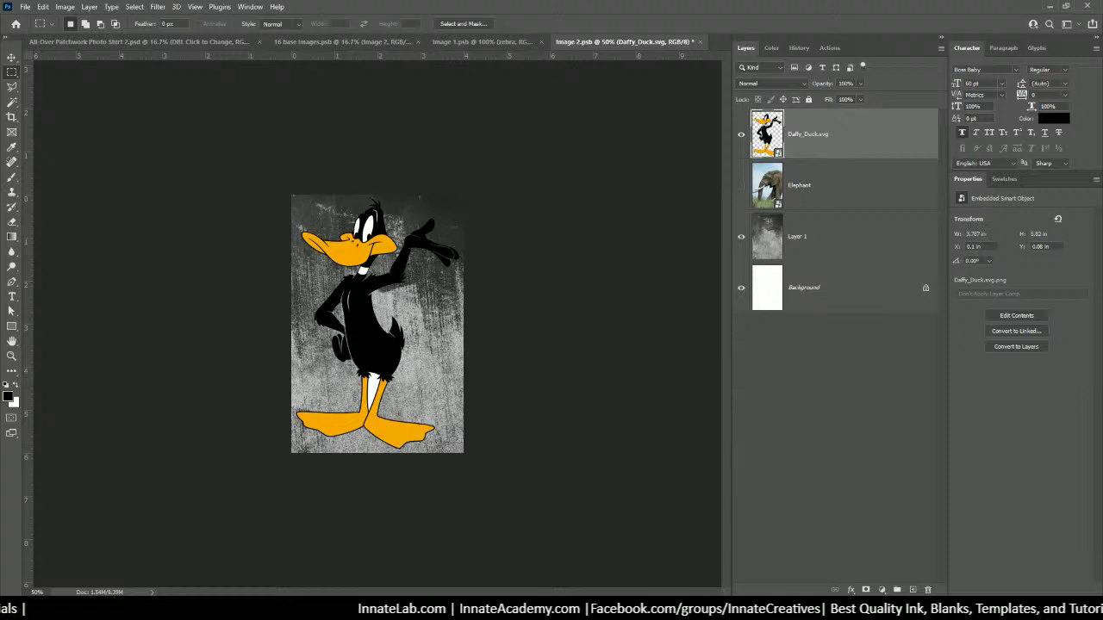
left_click(11, 103)
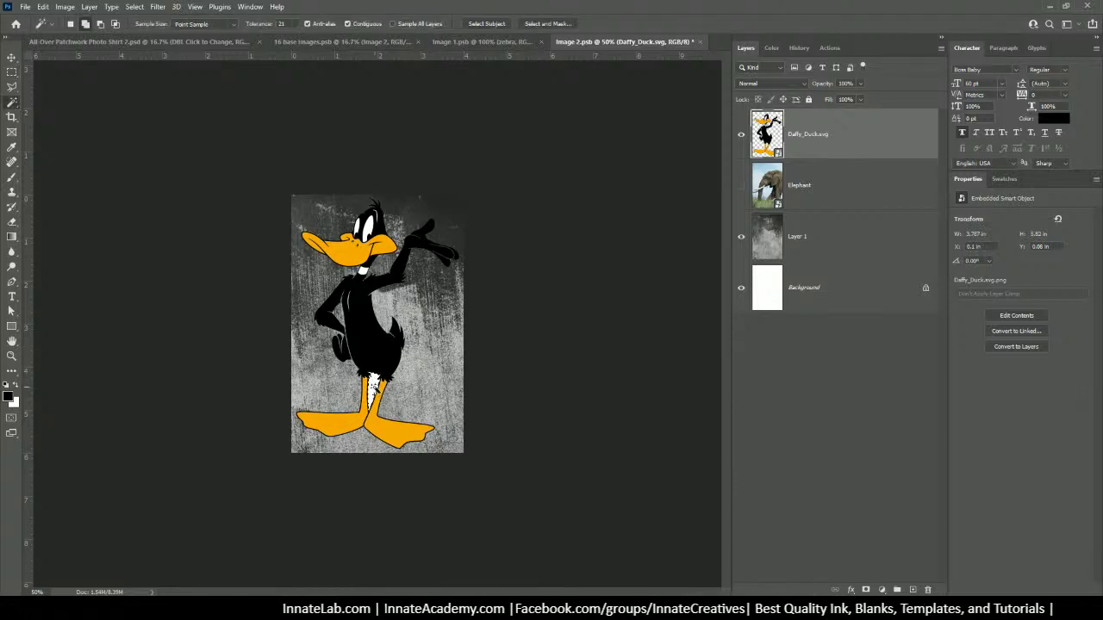
left_click(373, 387)
left_click(556, 228)
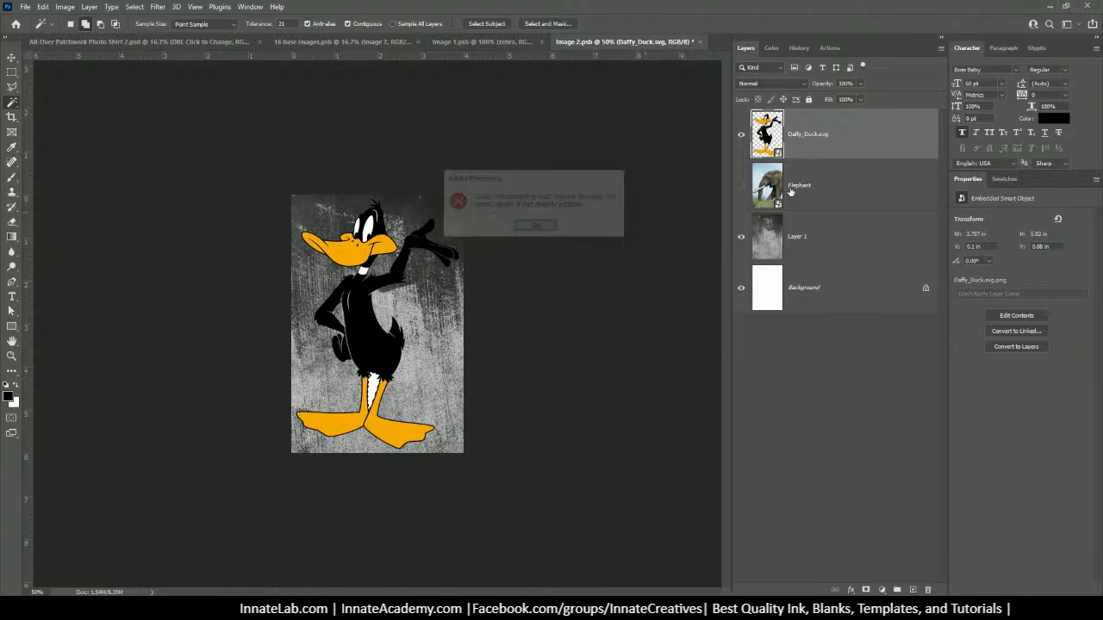
right_click(836, 148)
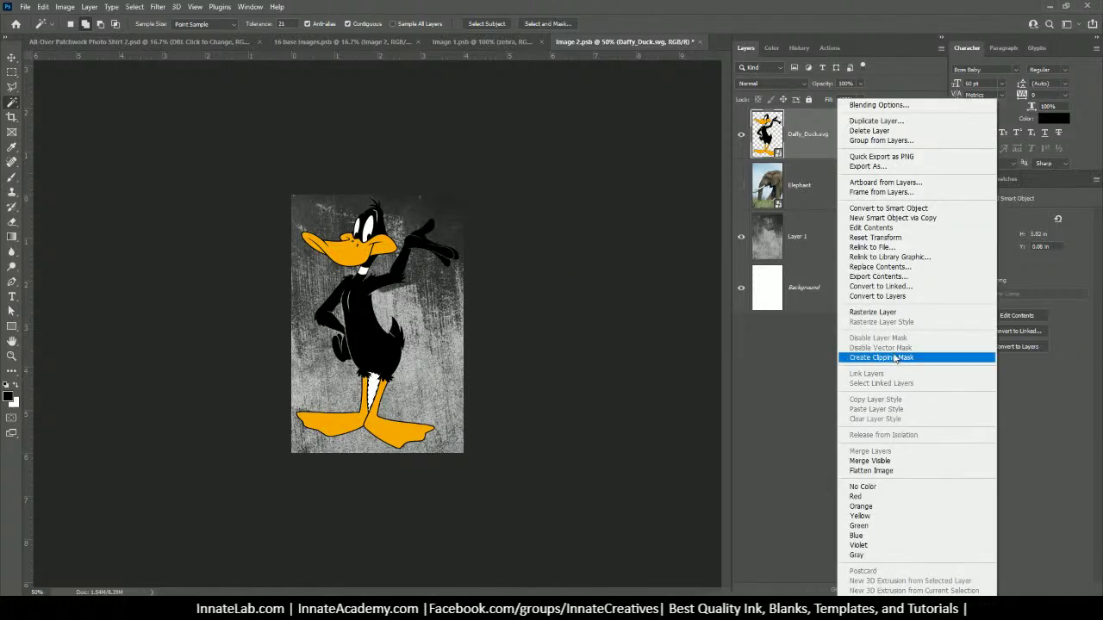
left_click(872, 312)
left_click(373, 386)
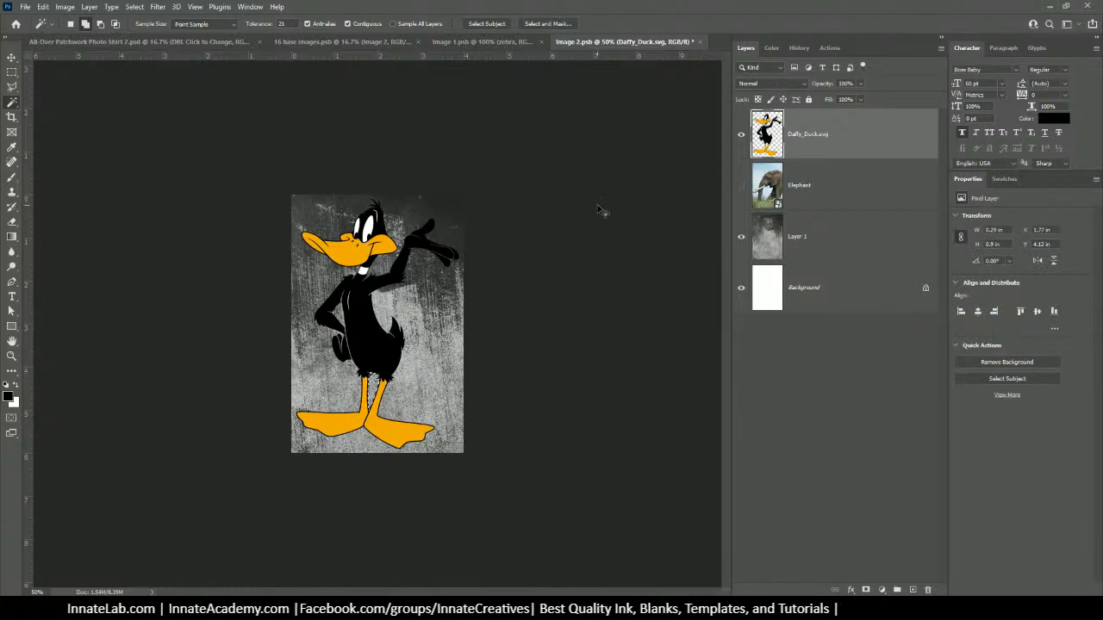
key("ctrl+s")
key("ctrl+d")
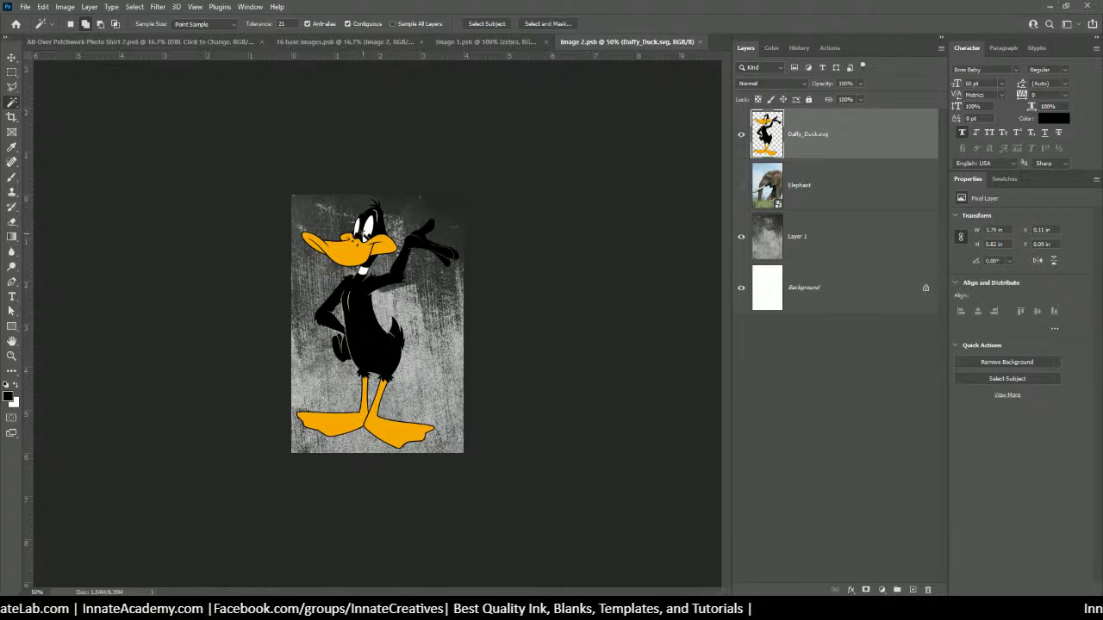
Move the Daffy_Duck layer beneath the Elephant layer and make the Elephant layer visible.
left_click_drag(818, 144, 817, 206)
left_click(741, 134)
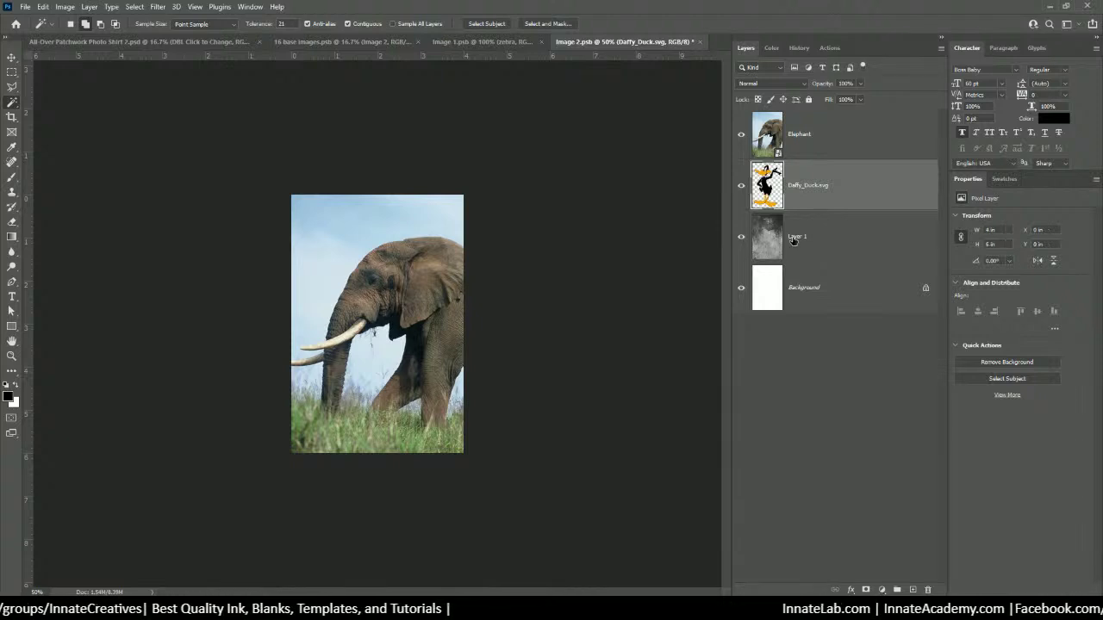
Rename the grey texture layer "Grunge Background".
double_click(794, 237)
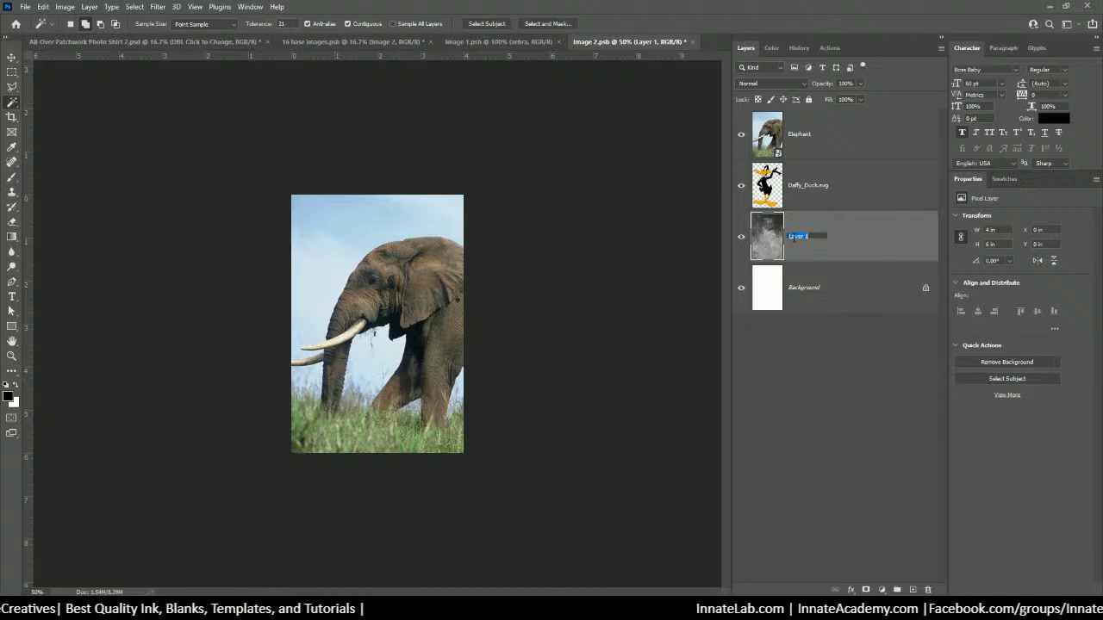
type("Grunge Back")
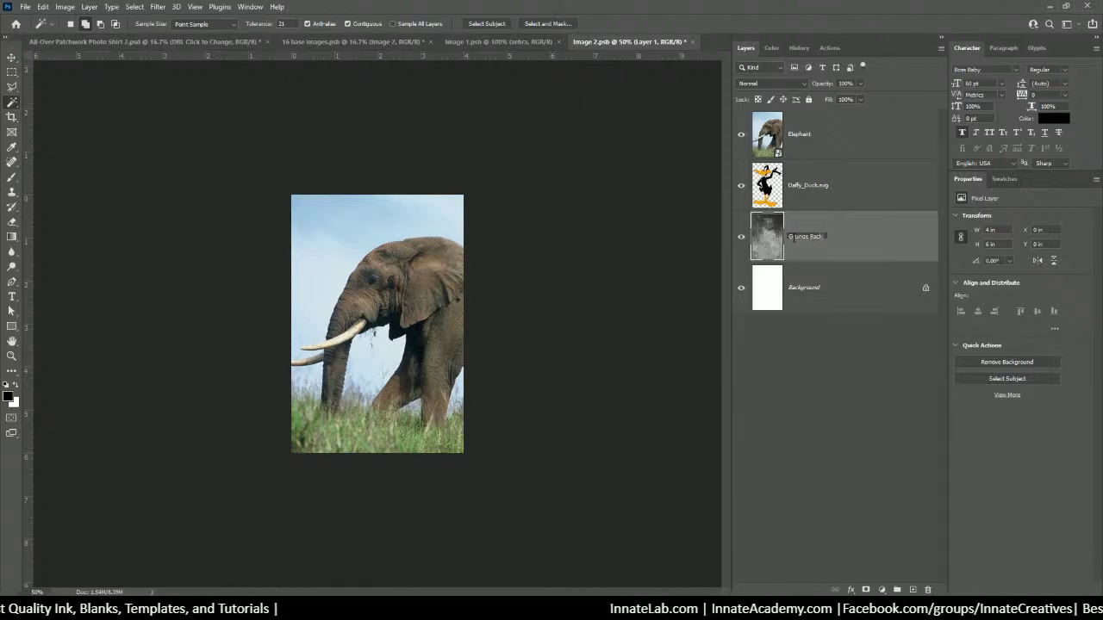
type("ground")
key("Return")
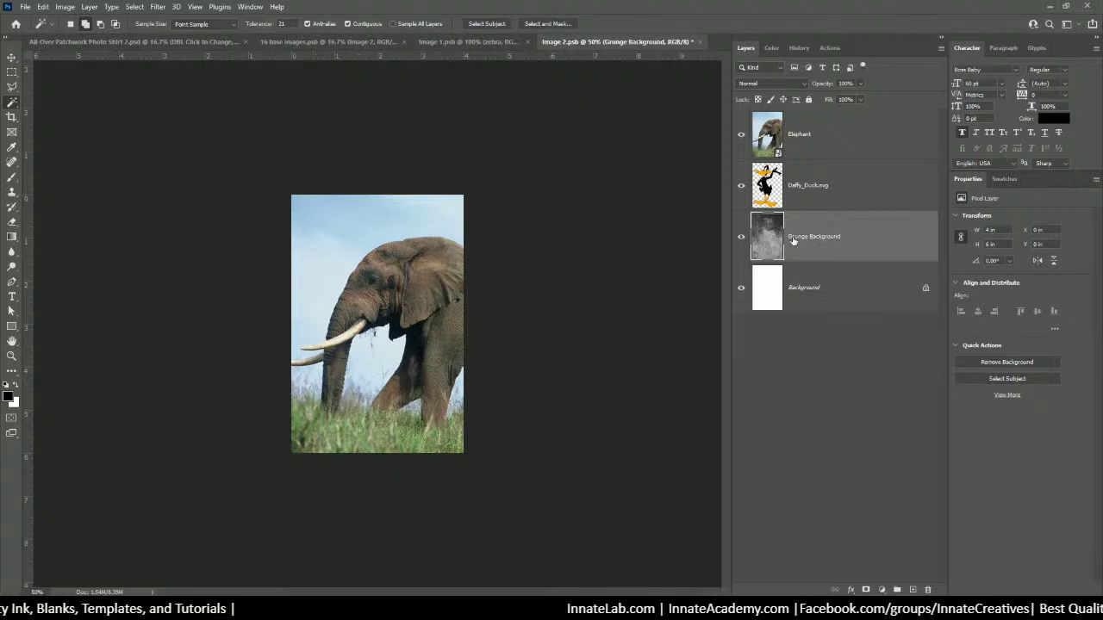
Export the Grunge Background layer as a PNG named "Grunge Background" in the Innate Academy folder's 136 subfolder.
right_click(791, 242)
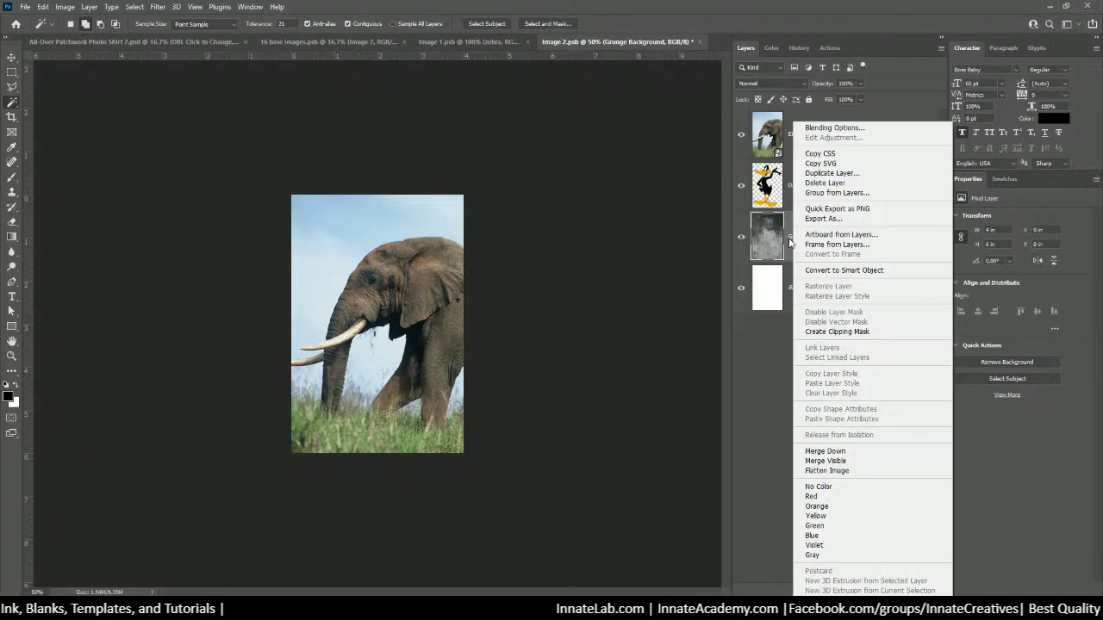
left_click(806, 210)
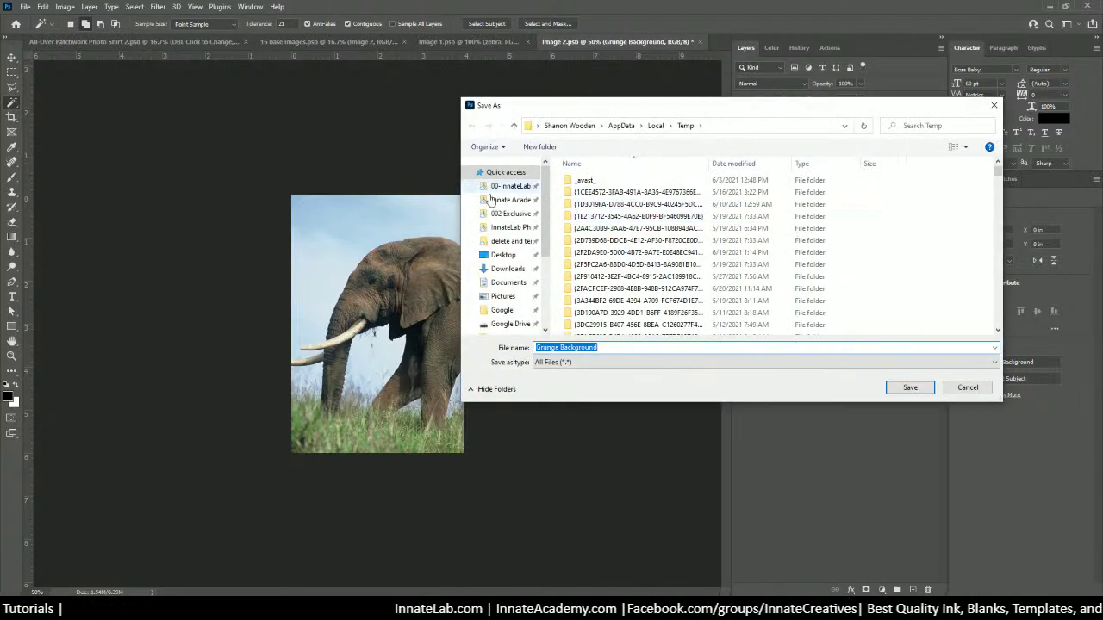
left_click(515, 202)
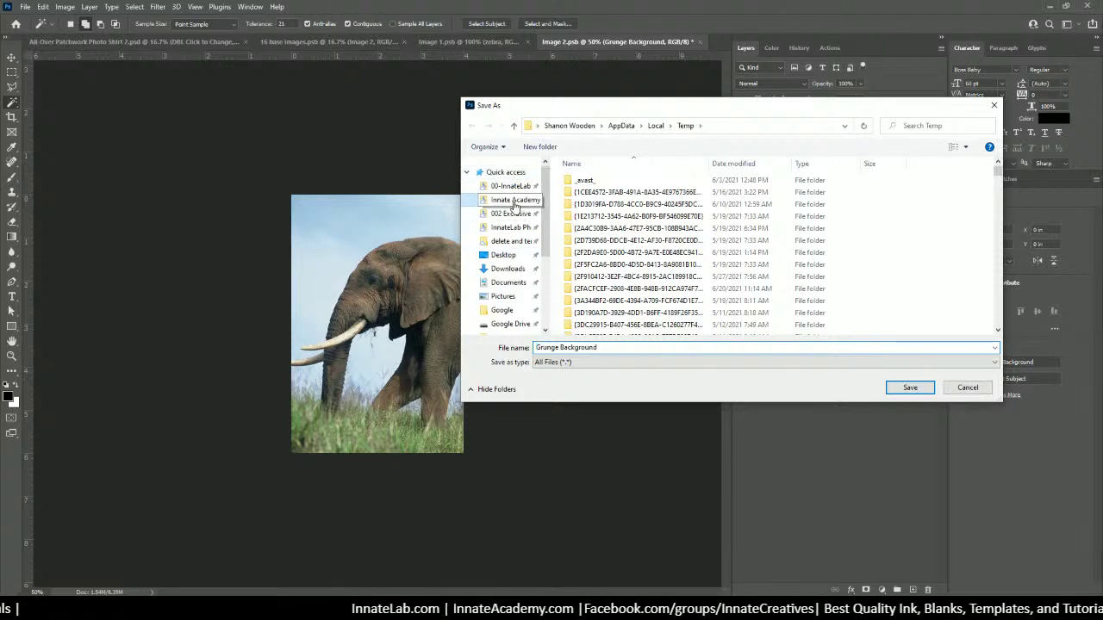
scroll(623, 249, "down", 8)
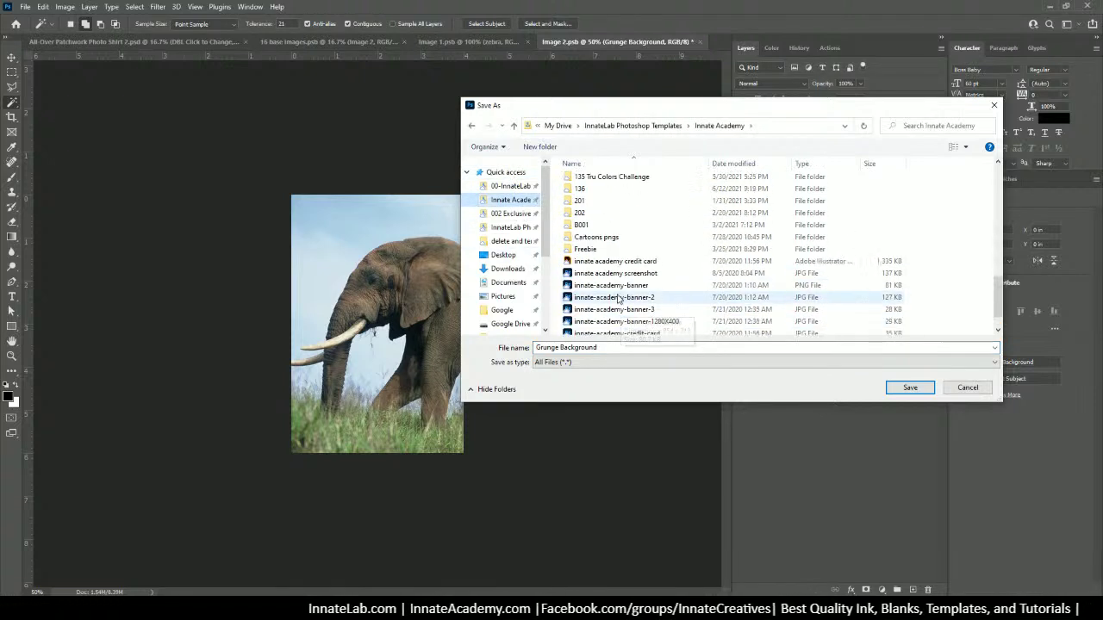
scroll(617, 298, "up", 1)
left_click(583, 226)
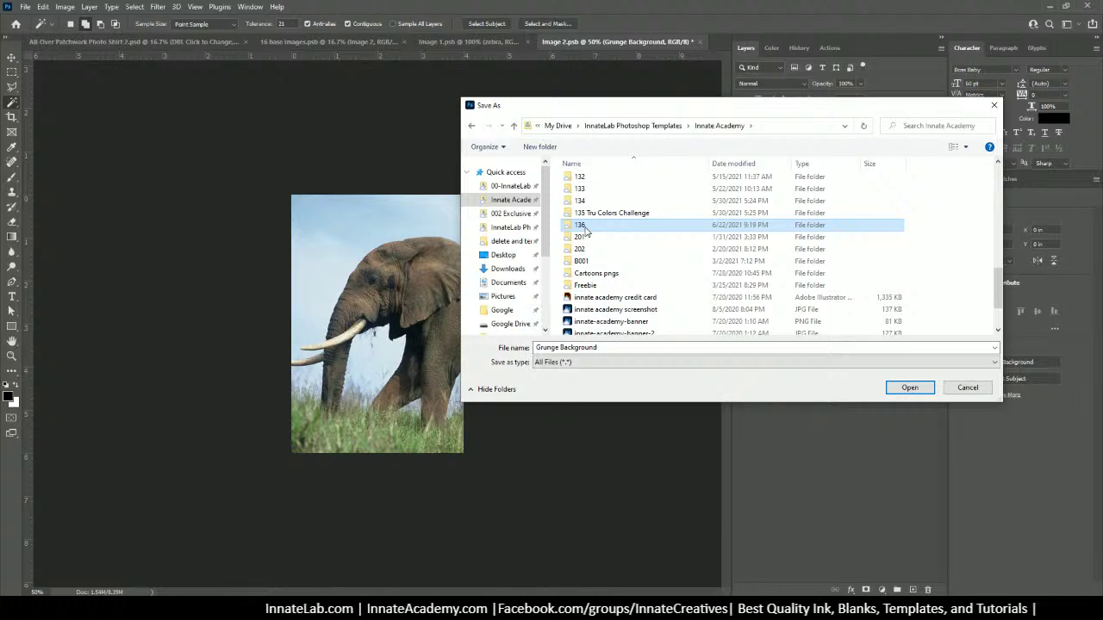
double_click(583, 227)
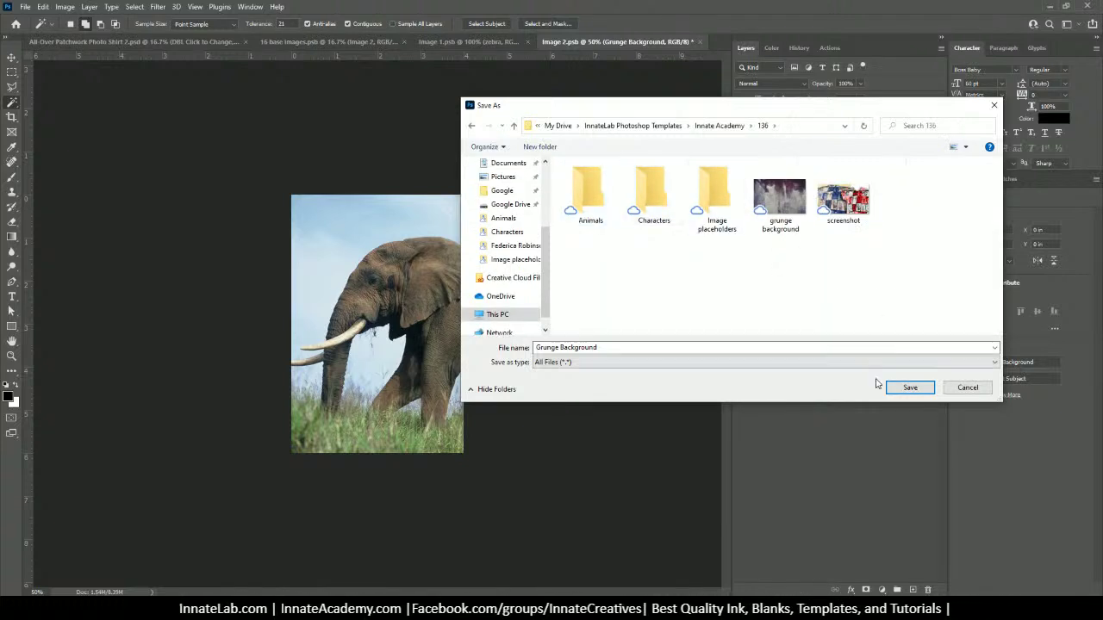
left_click(909, 387)
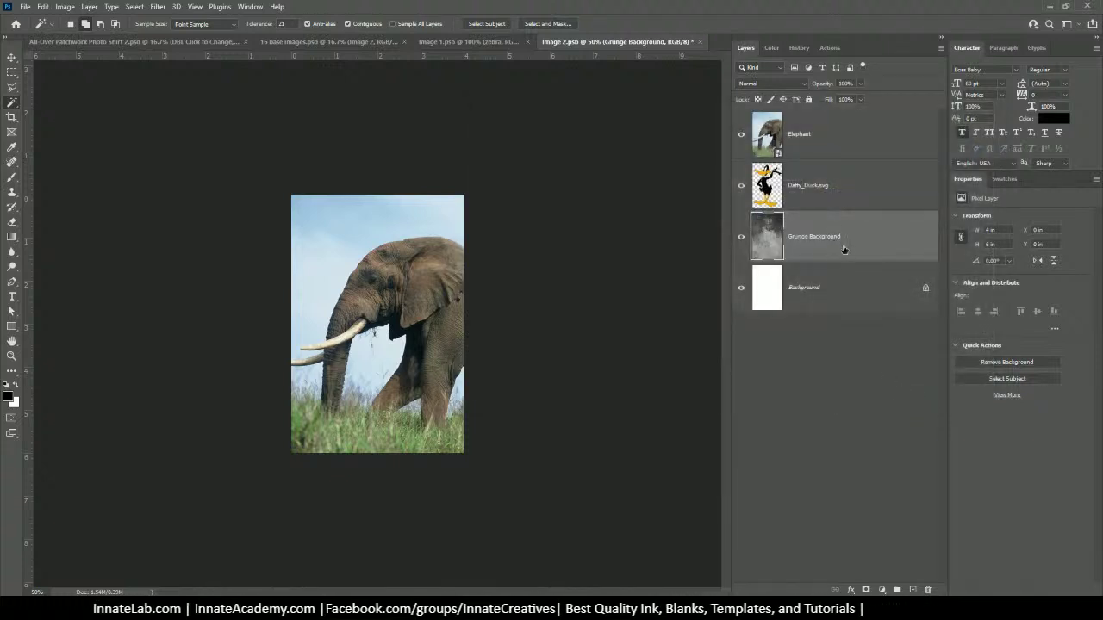
Hide the Elephant layer, then close Image 2.psb and save its changes.
left_click(739, 133)
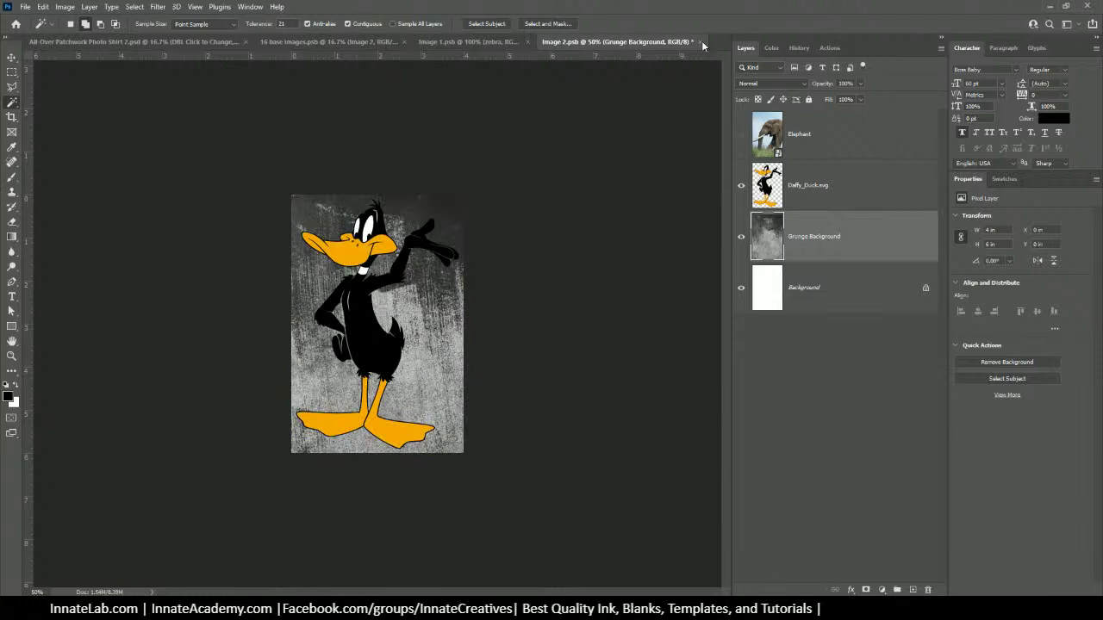
left_click(701, 42)
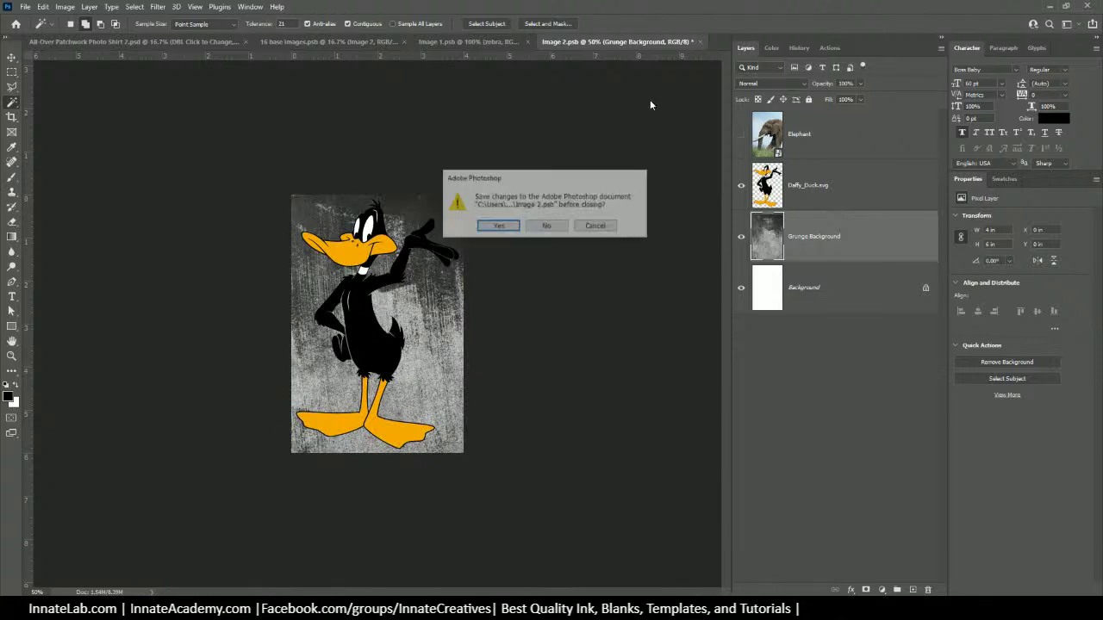
left_click(497, 223)
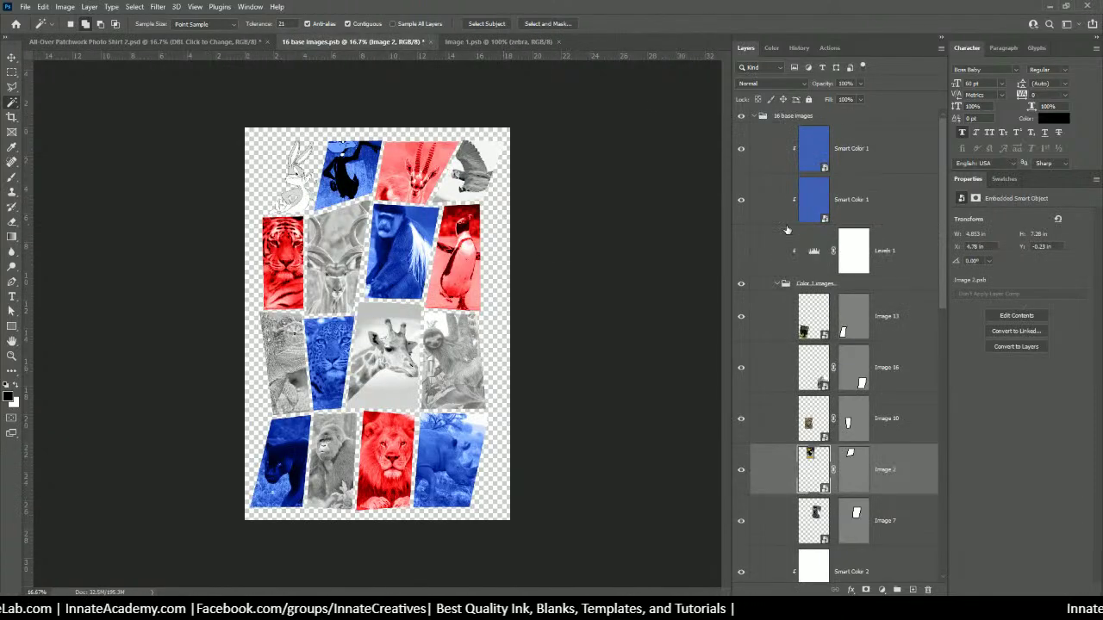
Shift the Image 2 picture down within its patch to about X 4.82, Y 0.66 inches so the duck's head shows.
scroll(815, 482, "down", 3)
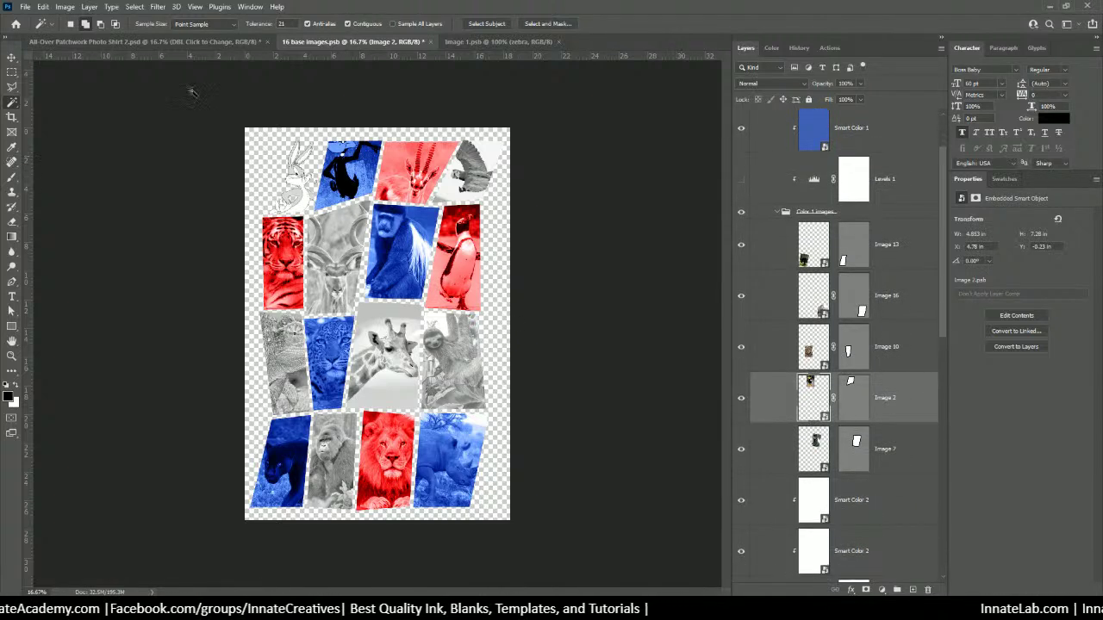
key("v")
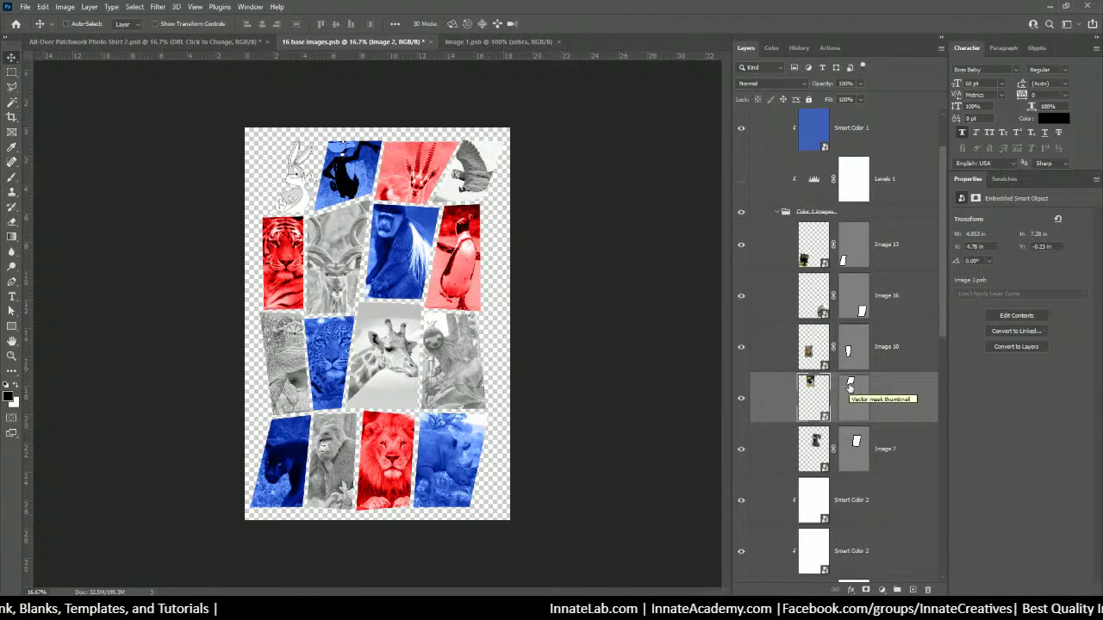
left_click(809, 391)
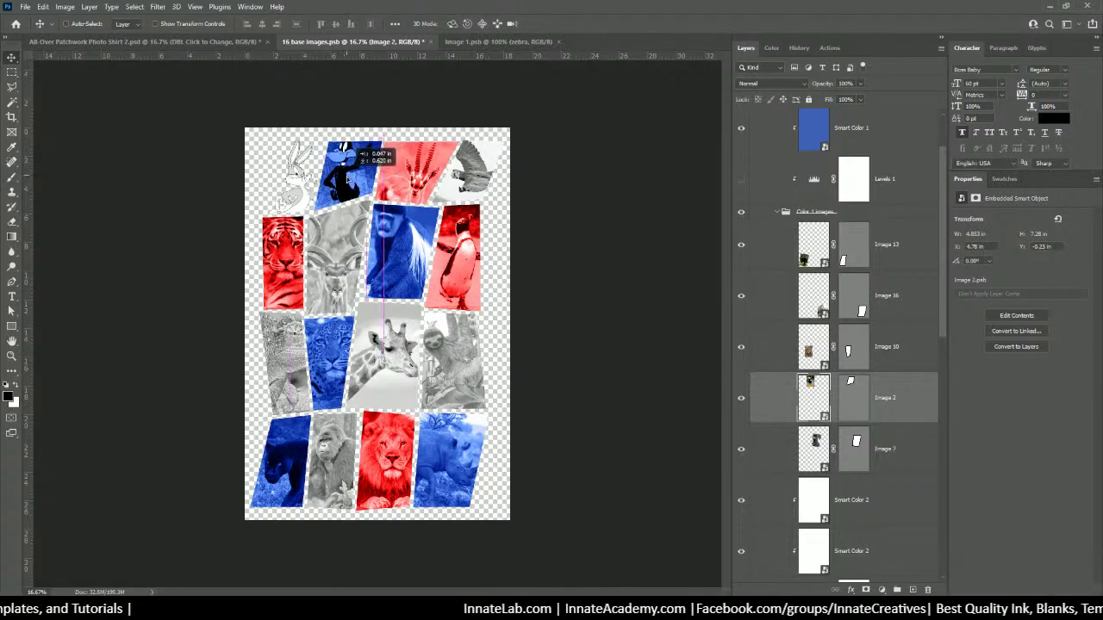
mouse_move(346, 170)
left_mouse_down()
mouse_move(349, 190)
mouse_move(352, 153)
mouse_move(350, 165)
left_mouse_up()
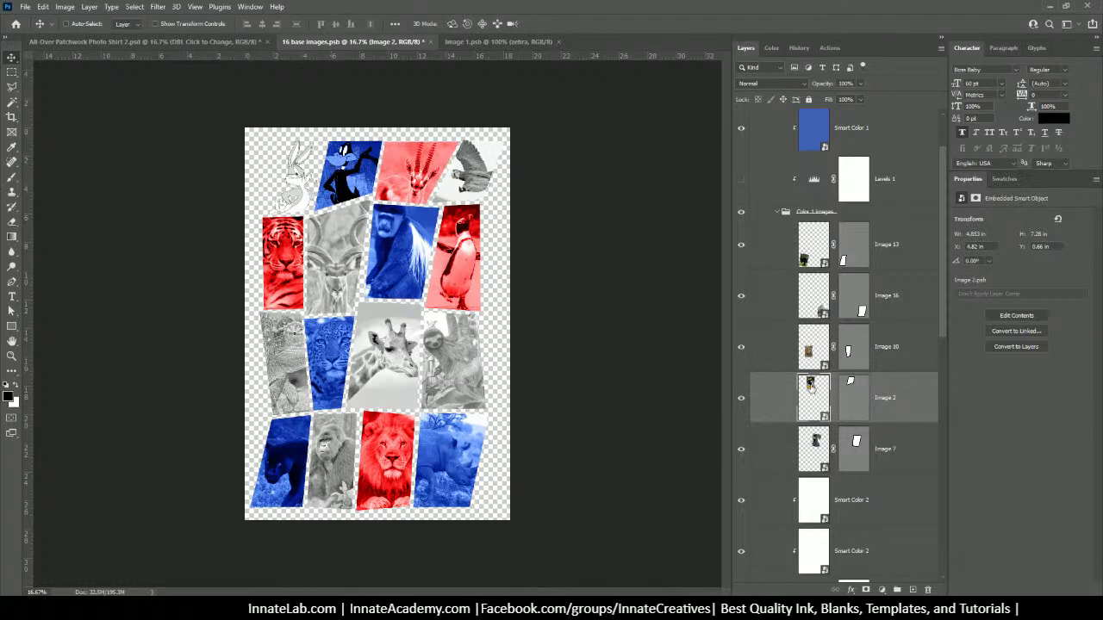
Open the contents of the Image 2 smart object and try to transform its Grunge Background layer.
double_click(809, 385)
key("ctrl+t")
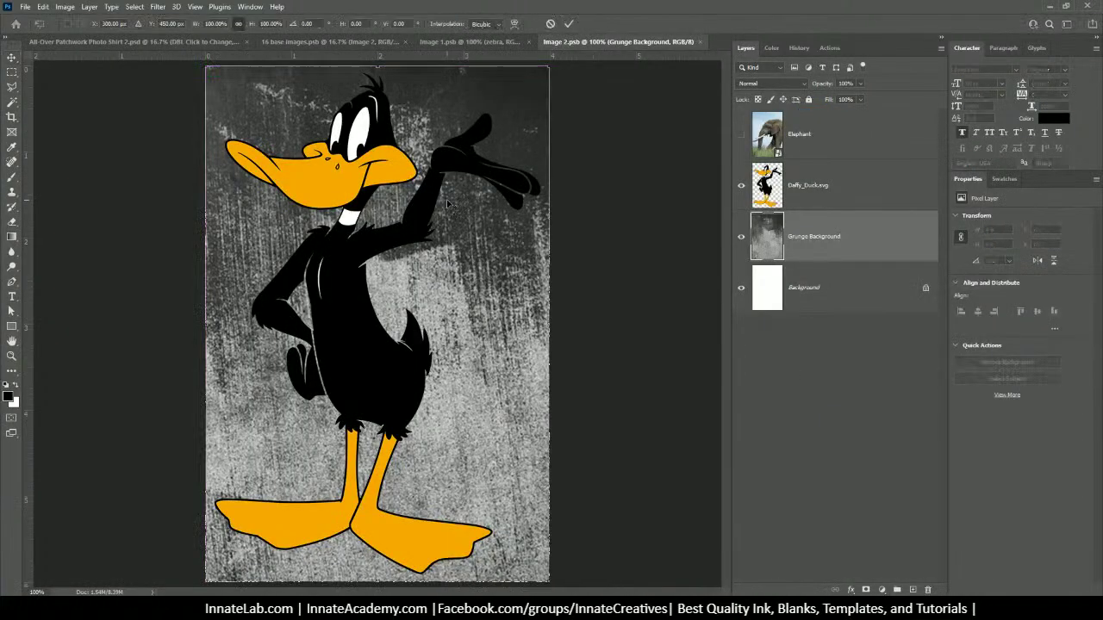
key("ctrl+minus")
key("ctrl+minus")
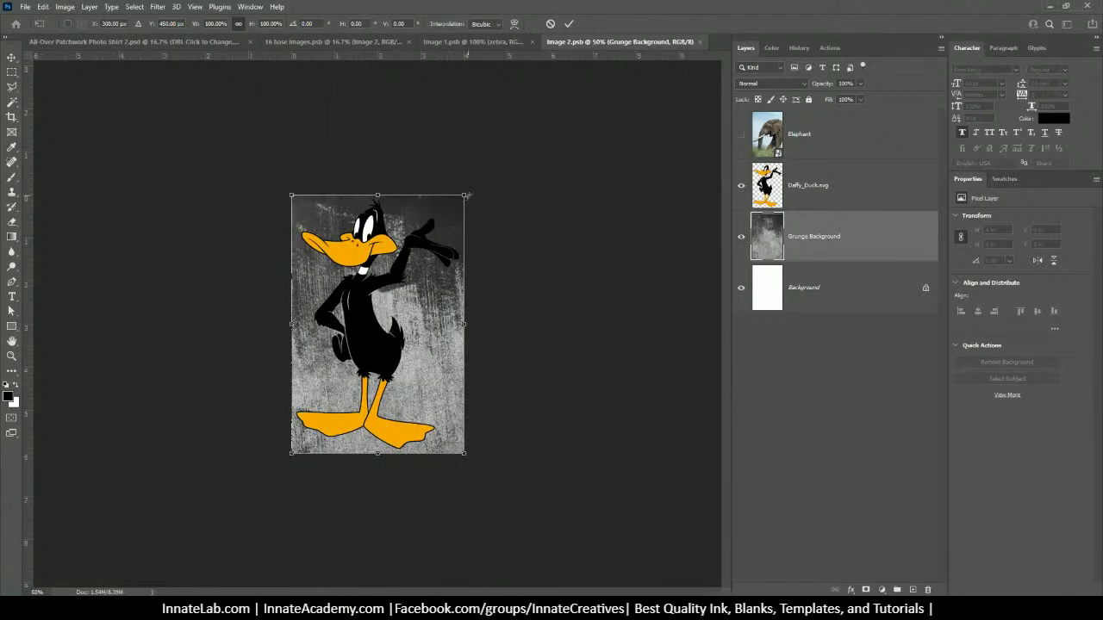
left_click_drag(465, 196, 465, 195)
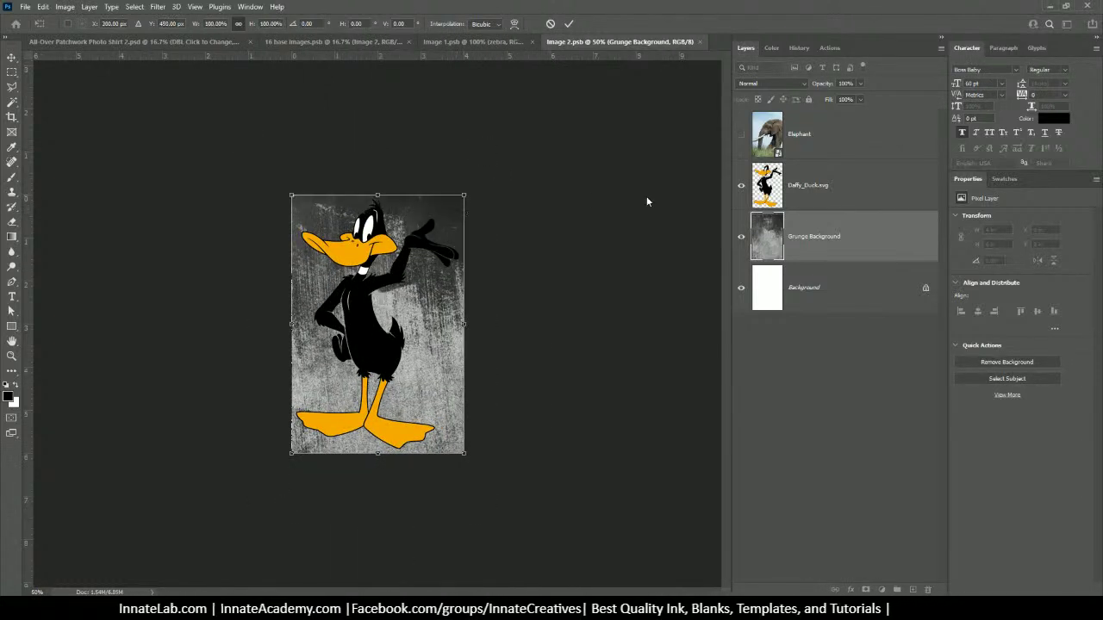
Shrink the Daffy_Duck.svg layer to about 3.31 × 5.08 inches, centered on the canvas, and close Image 2.psb with its changes saved.
left_click(850, 188)
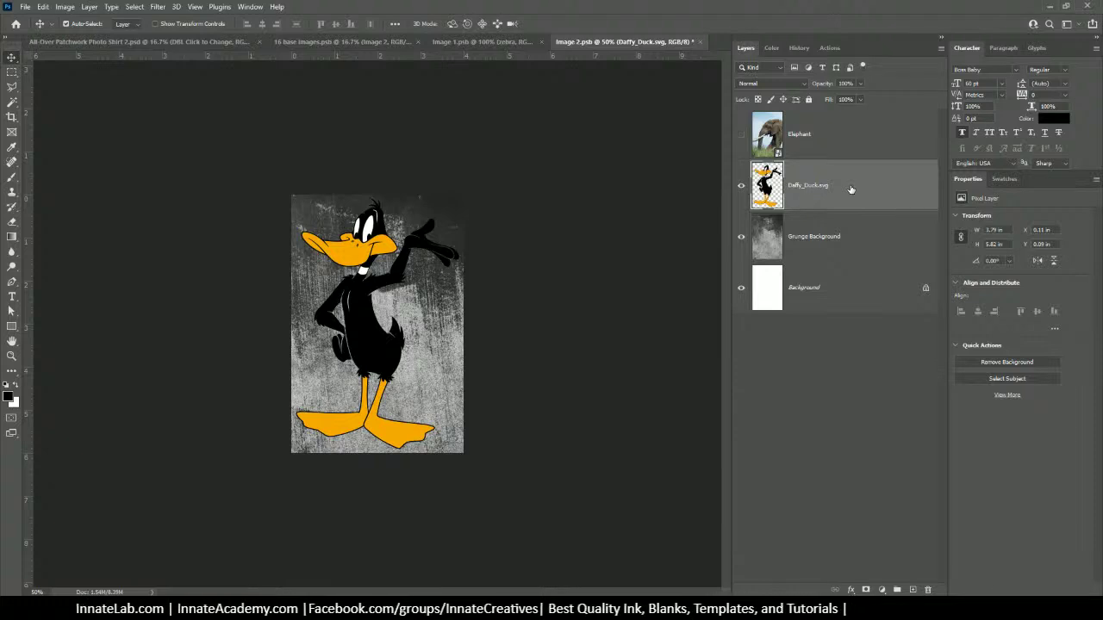
key("ctrl+t")
left_click_drag(294, 198, 306, 214)
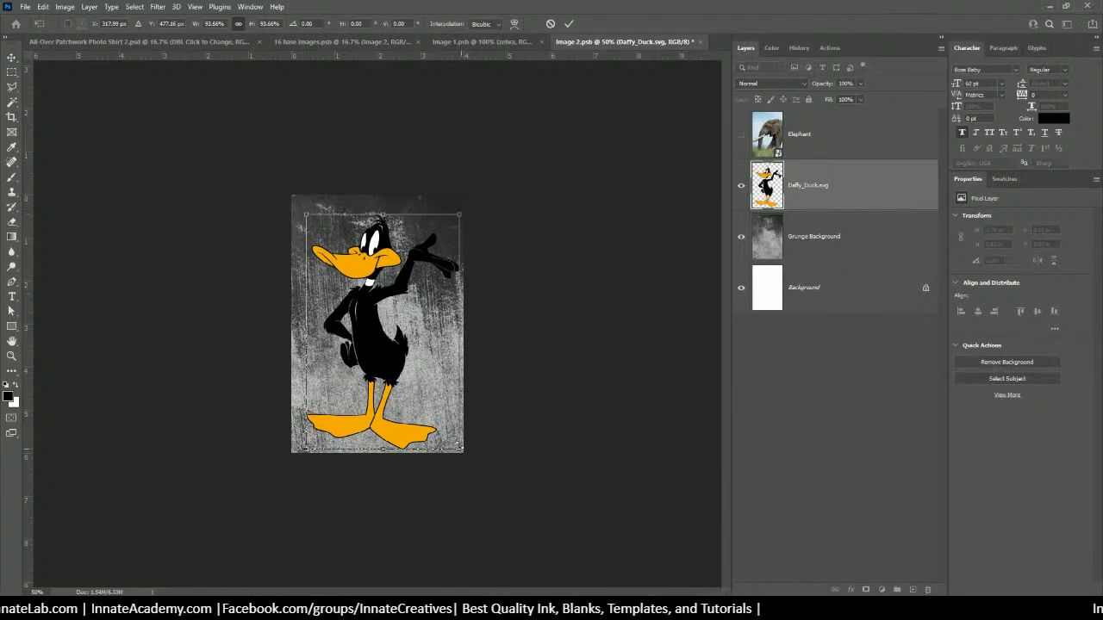
left_click_drag(459, 448, 449, 433)
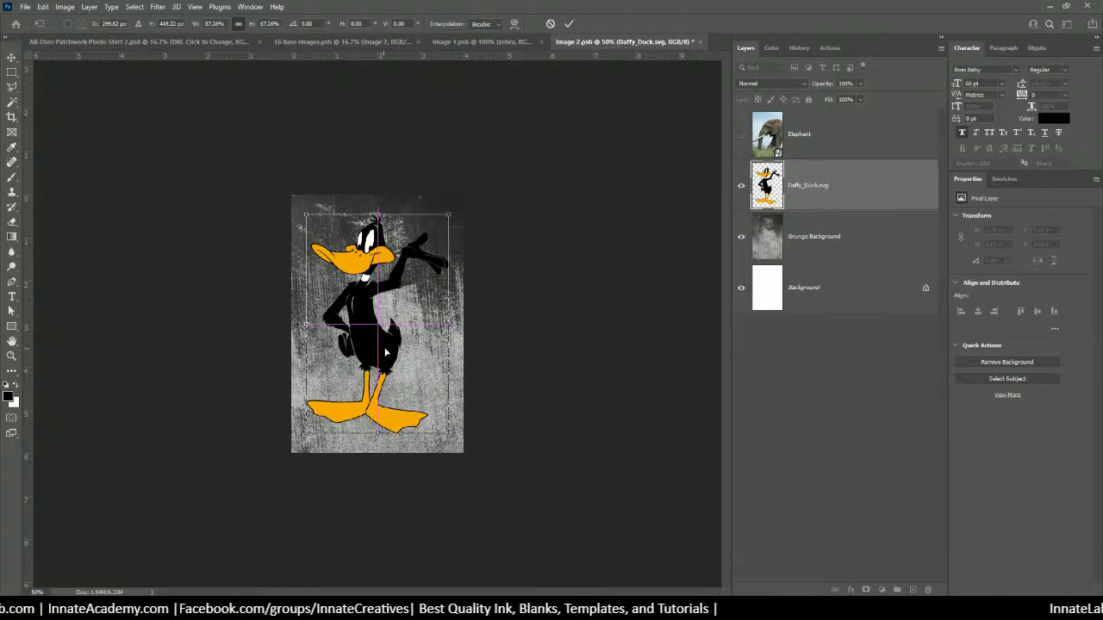
left_click_drag(385, 351, 385, 350)
key("Return")
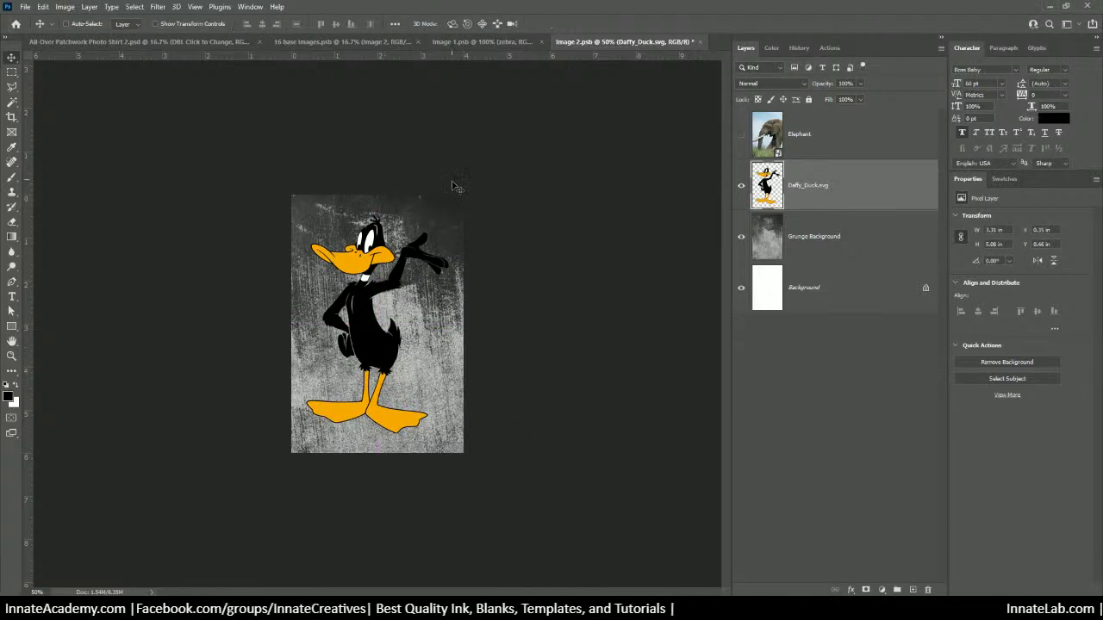
left_click(701, 43)
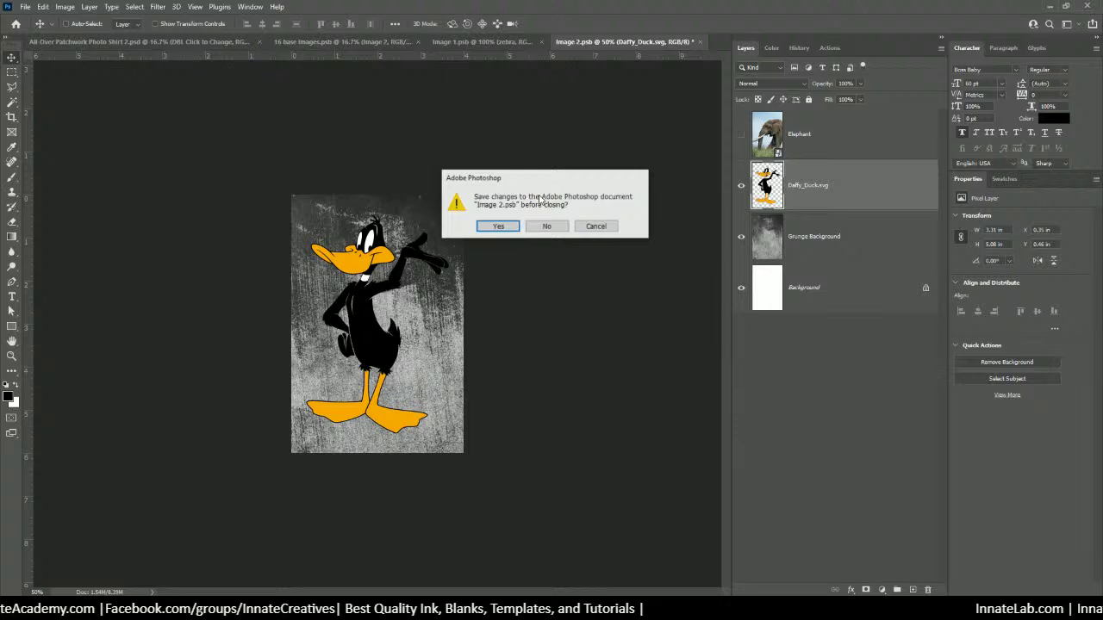
left_click(500, 225)
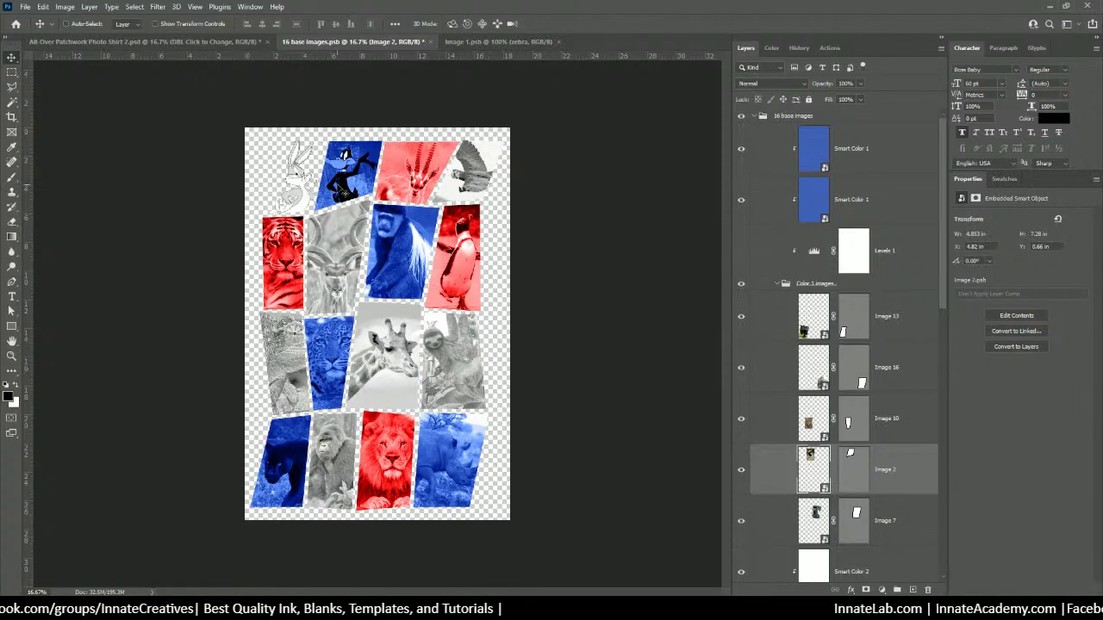
Rotate the Image 2 picture by about 9.12° and reposition it within its patch to about X 4.43, Y 0 inches.
mouse_move(338, 184)
left_mouse_down()
mouse_move(351, 177)
mouse_move(338, 184)
left_mouse_up()
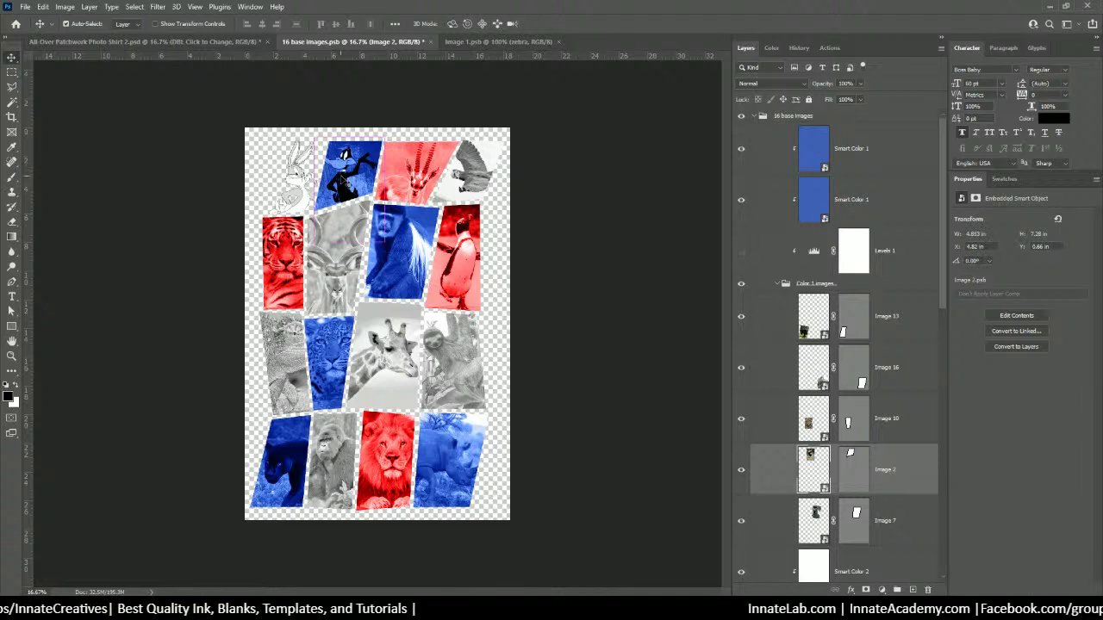
key("ctrl+t")
left_click_drag(397, 138, 409, 125)
left_click_drag(347, 178, 352, 172)
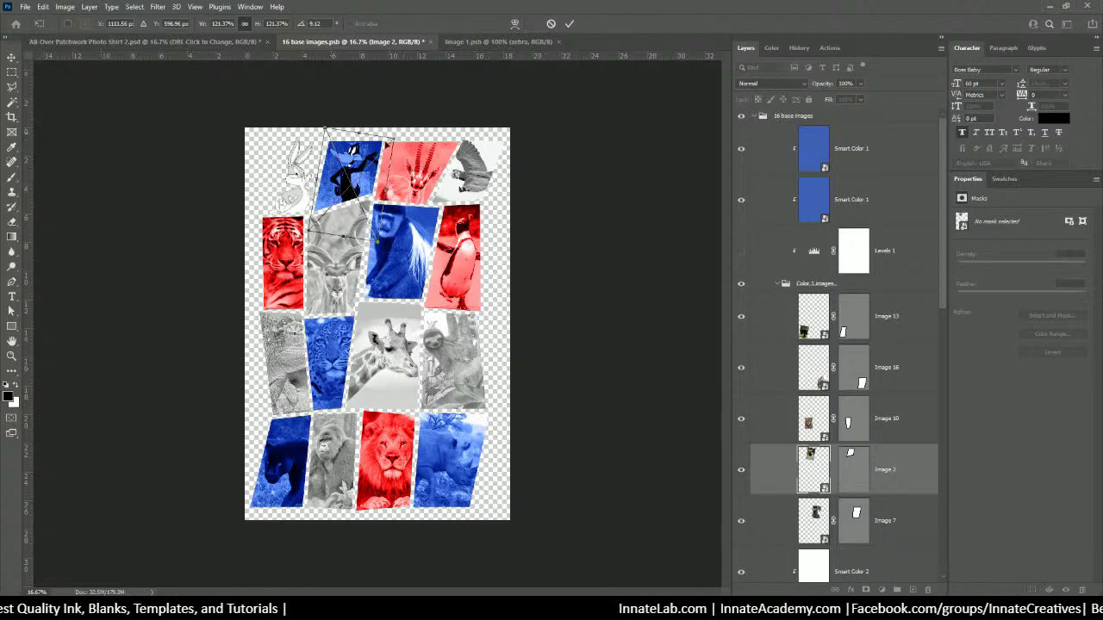
key("Return")
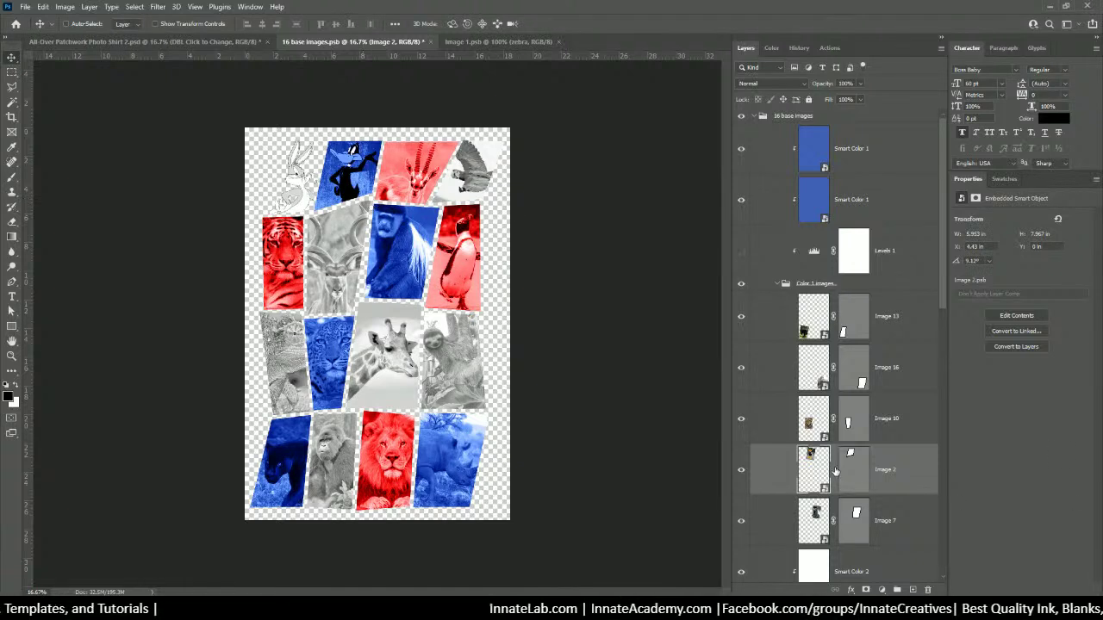
left_click(741, 472)
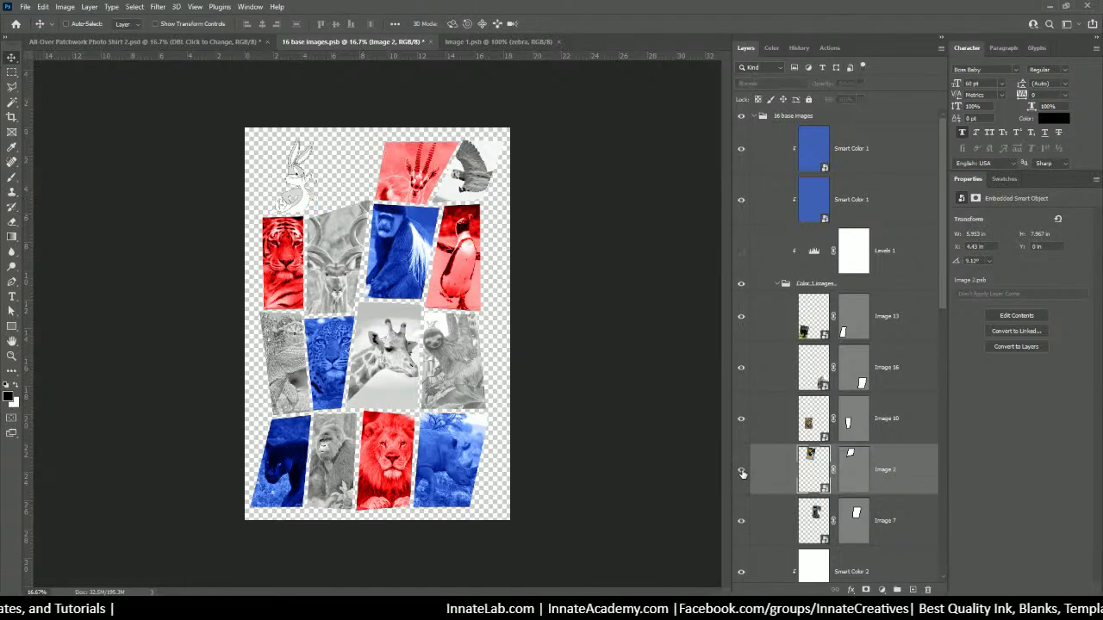
left_click(742, 472)
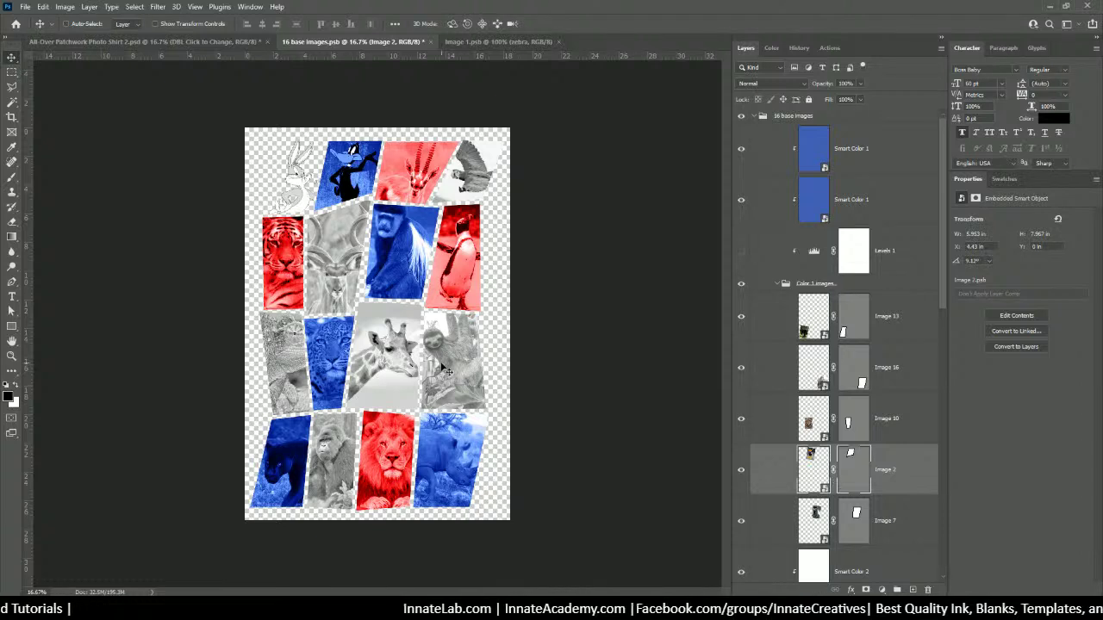
Select the Image 1 layer through its bunny patch and open the smart object's contents.
right_click(302, 180)
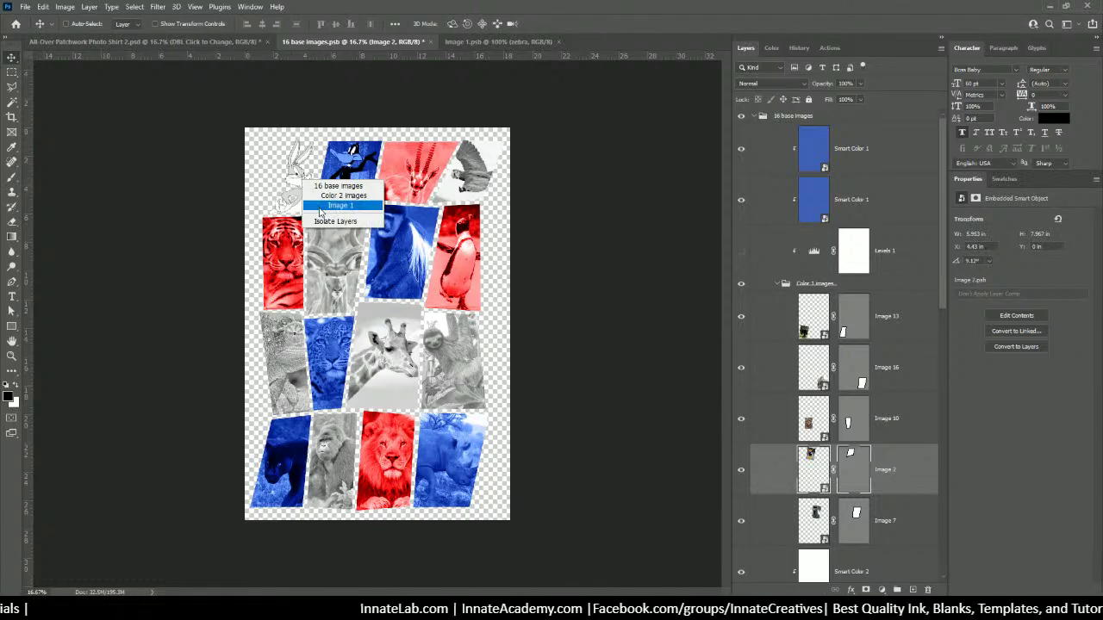
left_click(320, 207)
scroll(828, 481, "down", 1)
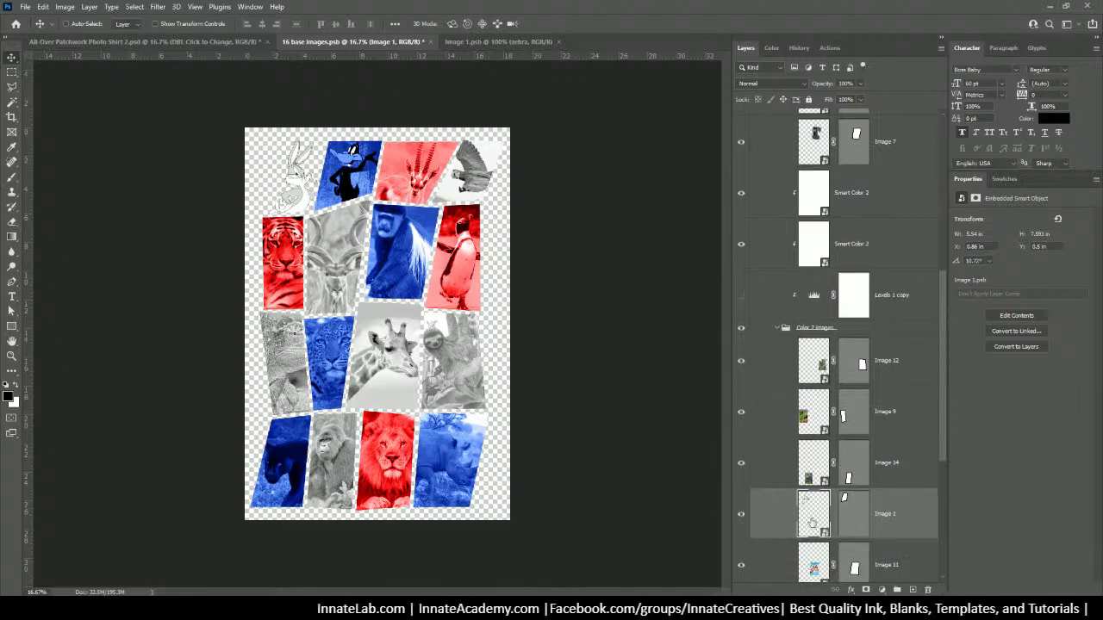
double_click(810, 511)
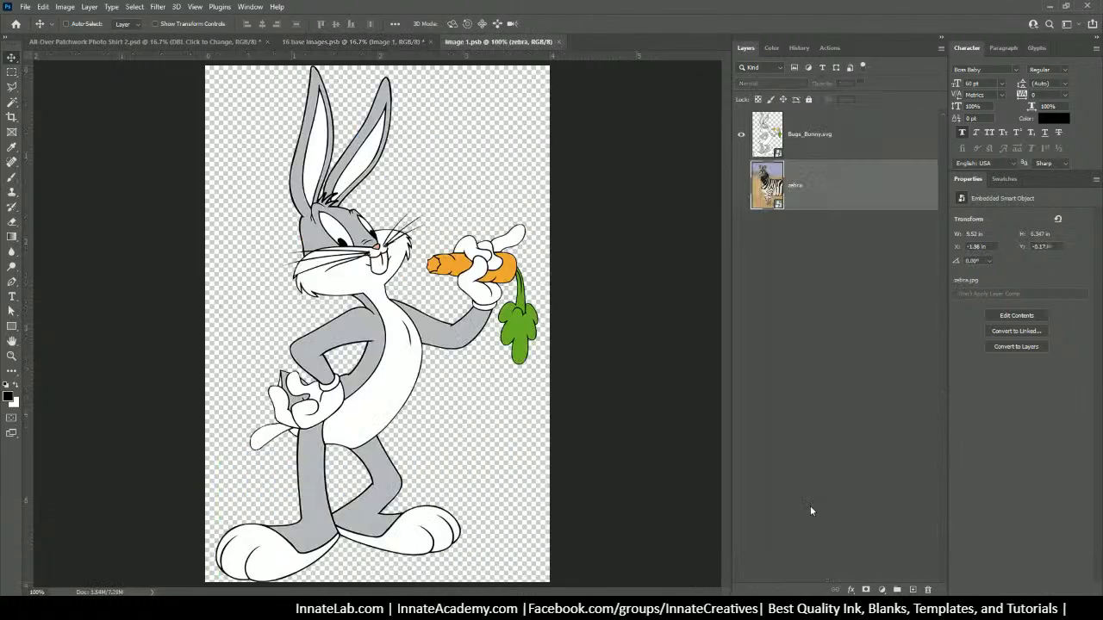
Scale the Bugs_Bunny.svg layer down to about 19.62% and position it at about X 0.49, Y 0.38 inches inside the canvas.
left_click(833, 142)
key("ctrl+t")
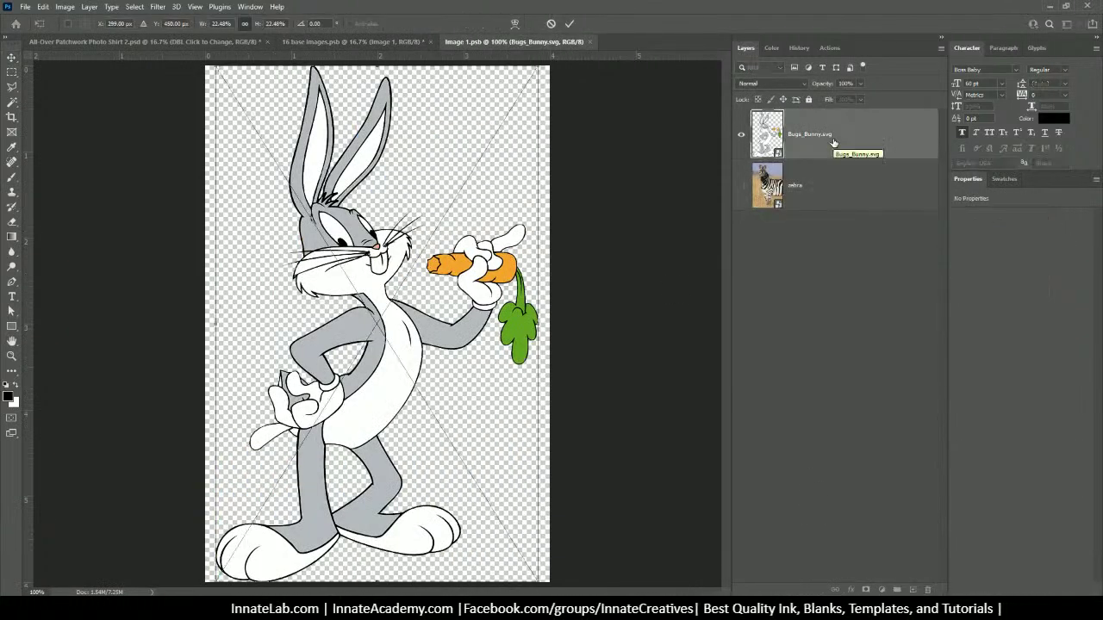
key("ctrl+minus")
key("ctrl+minus")
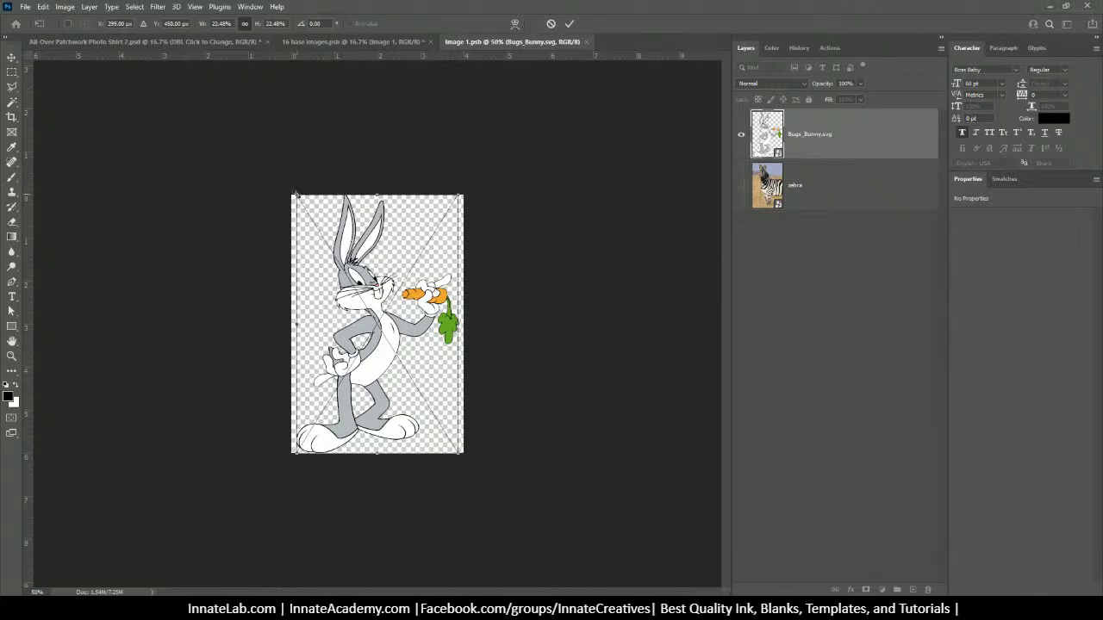
left_click_drag(296, 196, 309, 217)
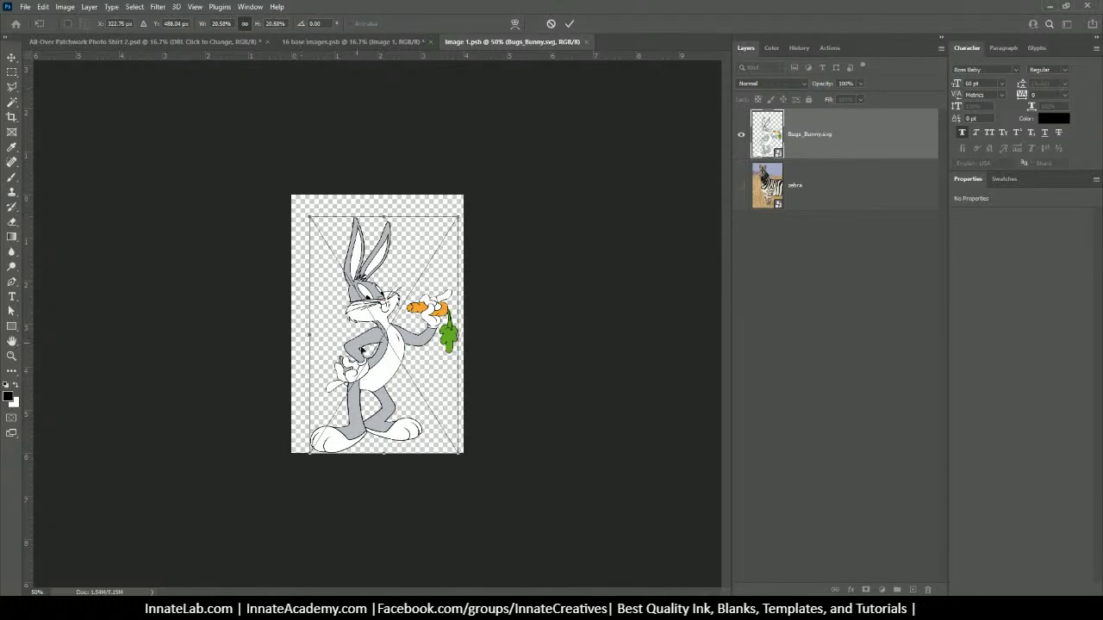
left_click_drag(379, 336, 390, 323)
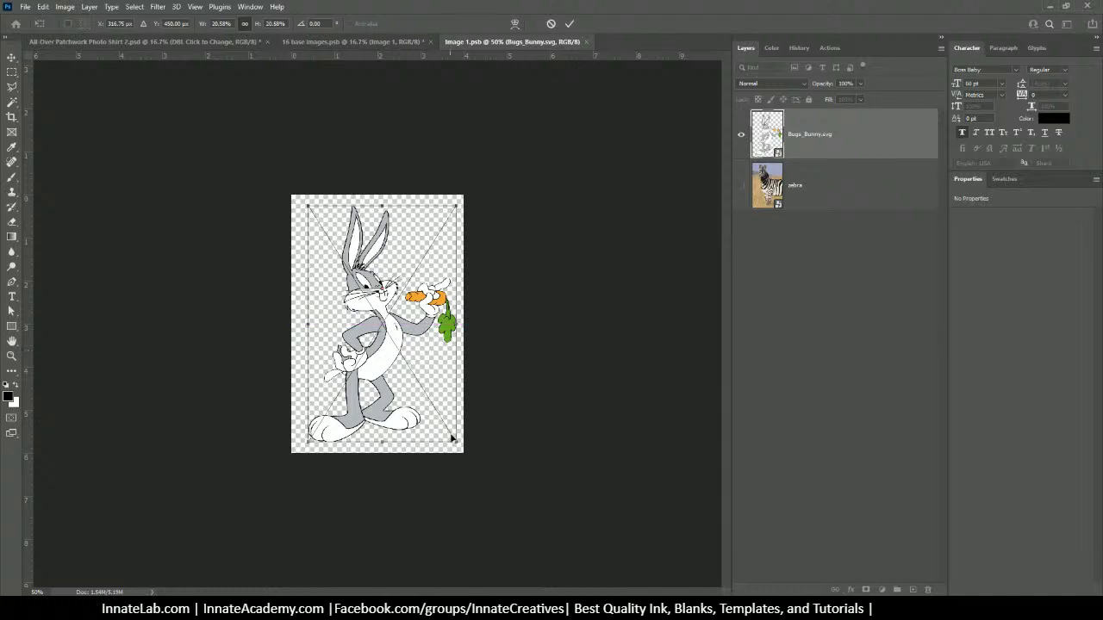
left_click_drag(452, 440, 448, 428)
left_click_drag(395, 336, 399, 345)
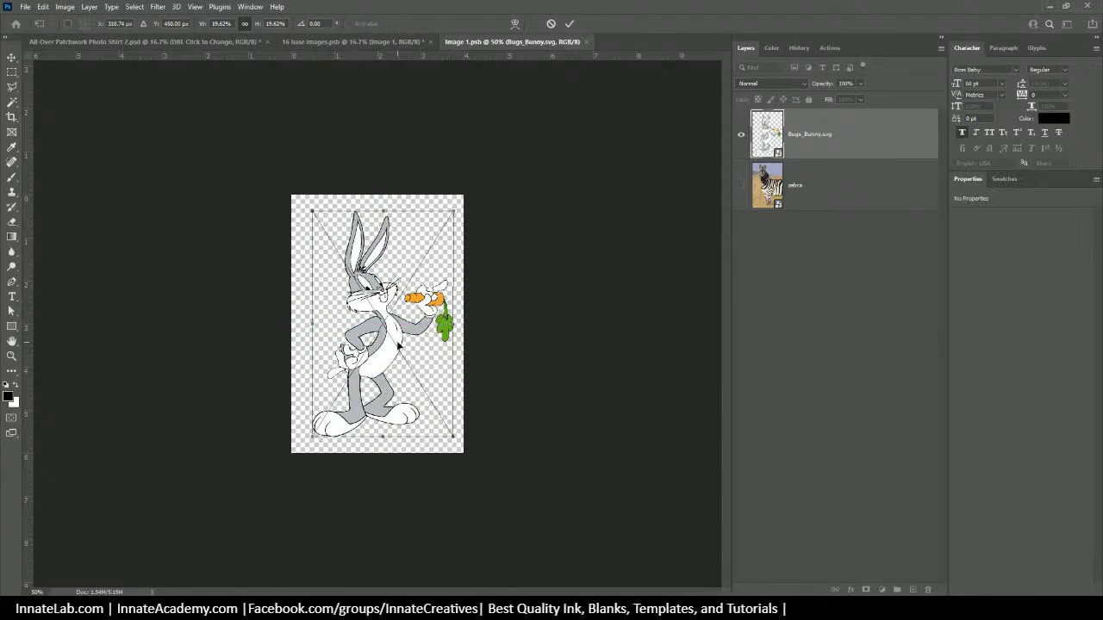
key("Return")
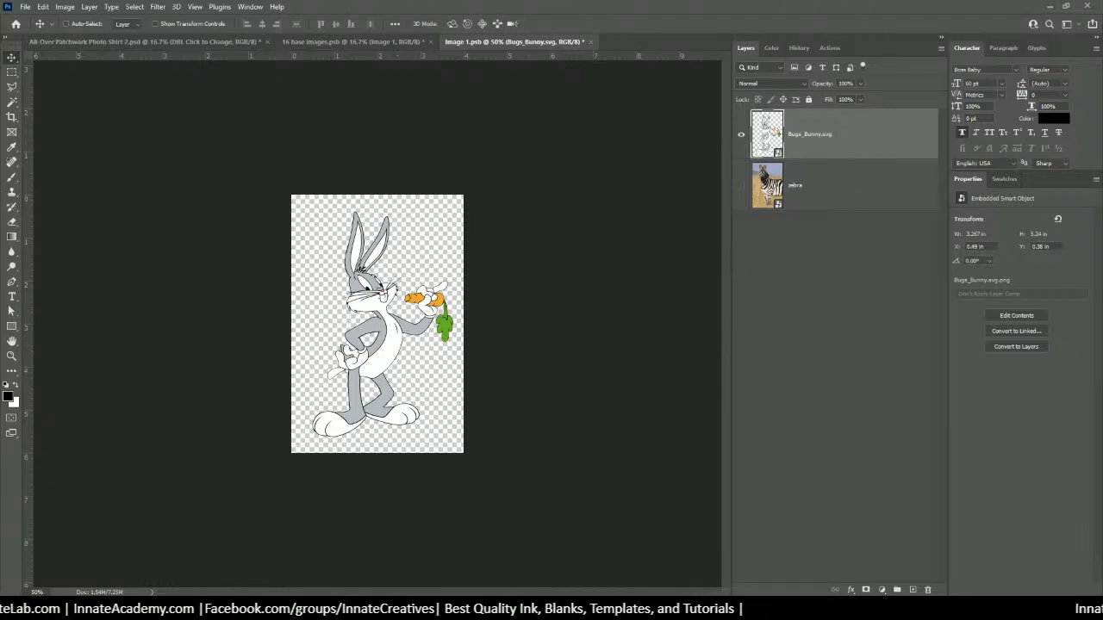
Place the Grunge Background PNG from the 136 folder in File Explorer into Image 1.psb so it fills the canvas.
key("alt+Tab")
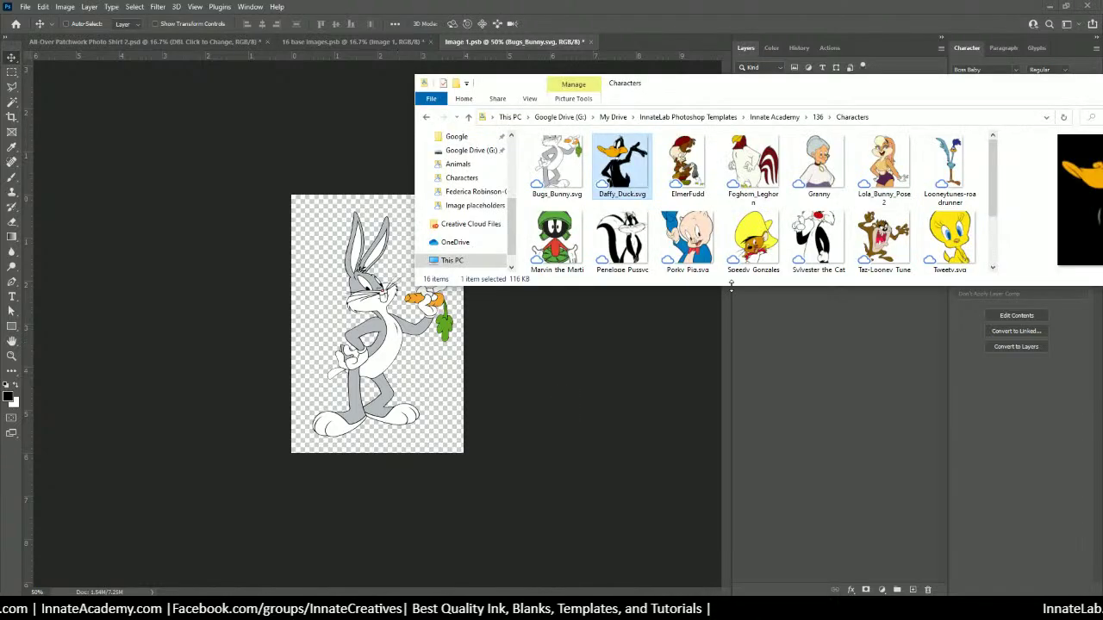
left_click(817, 117)
left_click_drag(824, 172, 405, 310)
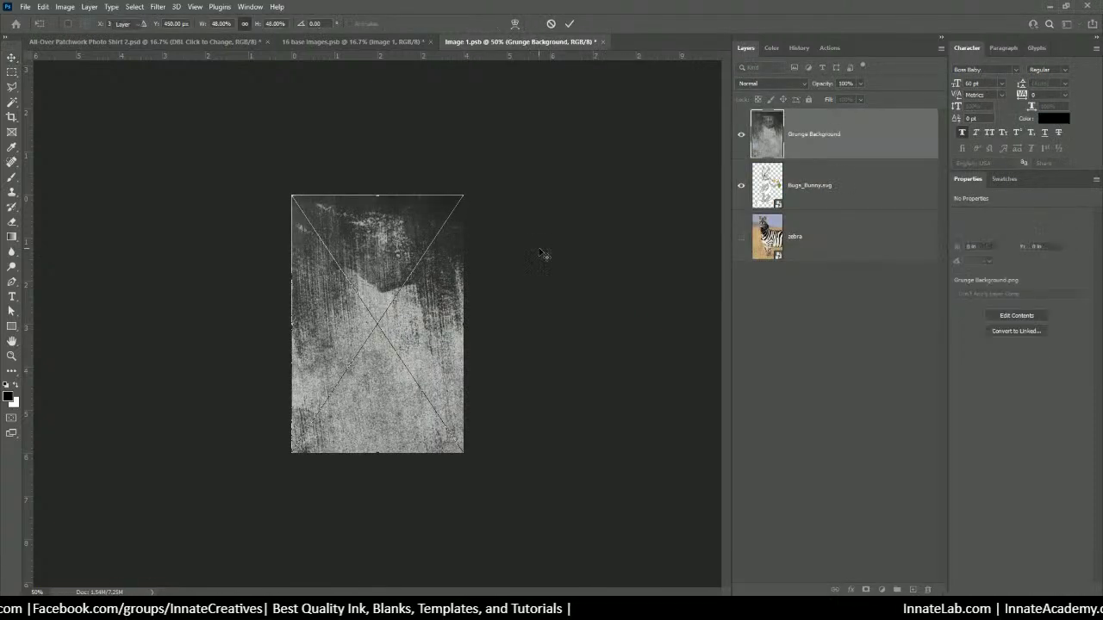
key("Return")
Stack the layers as zebra, Bugs_Bunny.svg and Grunge Background from top to bottom, and close Image 1.psb with its changes saved.
left_click_drag(840, 145, 840, 121)
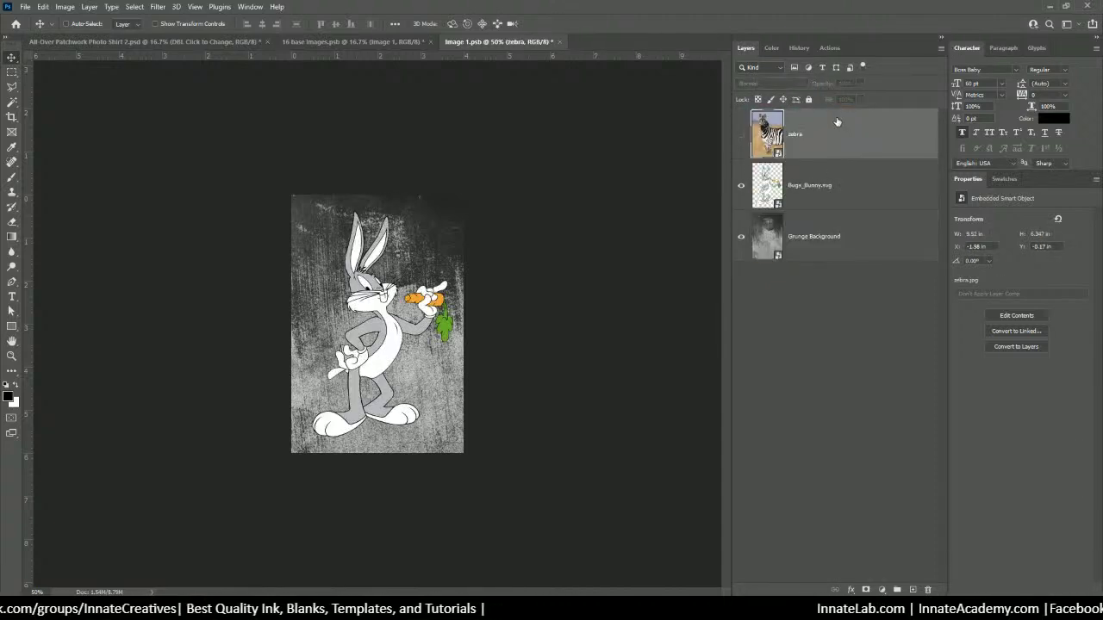
left_click(813, 198)
left_click(593, 42)
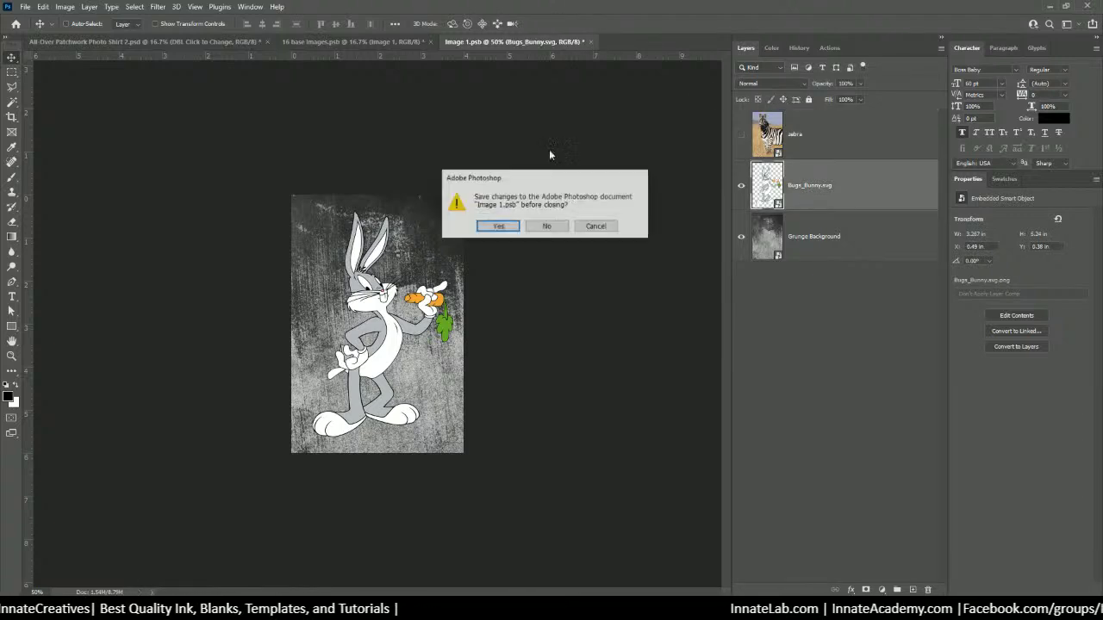
left_click(501, 224)
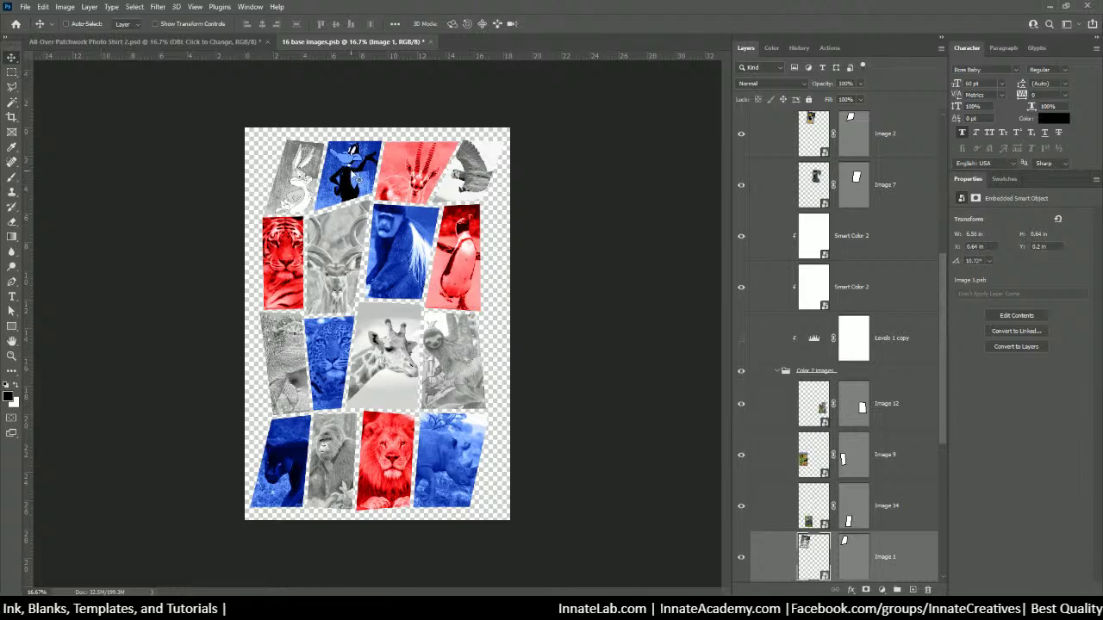
Swap the visible picture in the Image 2 smart object from the duck to the Elephant layer, and save and close its contents.
right_click(350, 172)
left_click(367, 197)
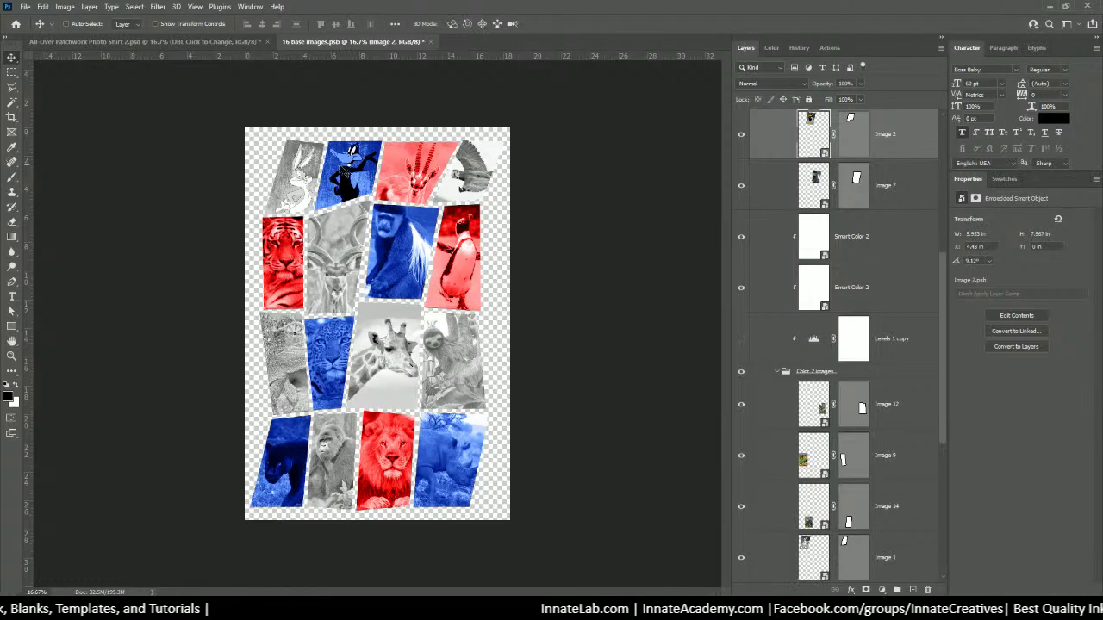
double_click(810, 125)
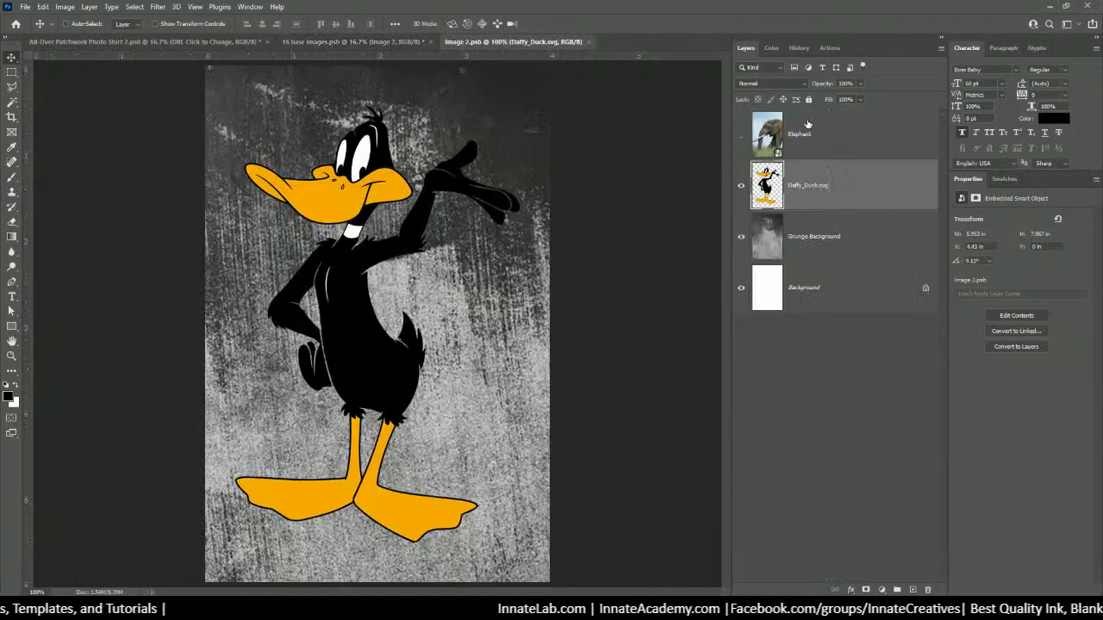
left_click(740, 185)
left_click(741, 134)
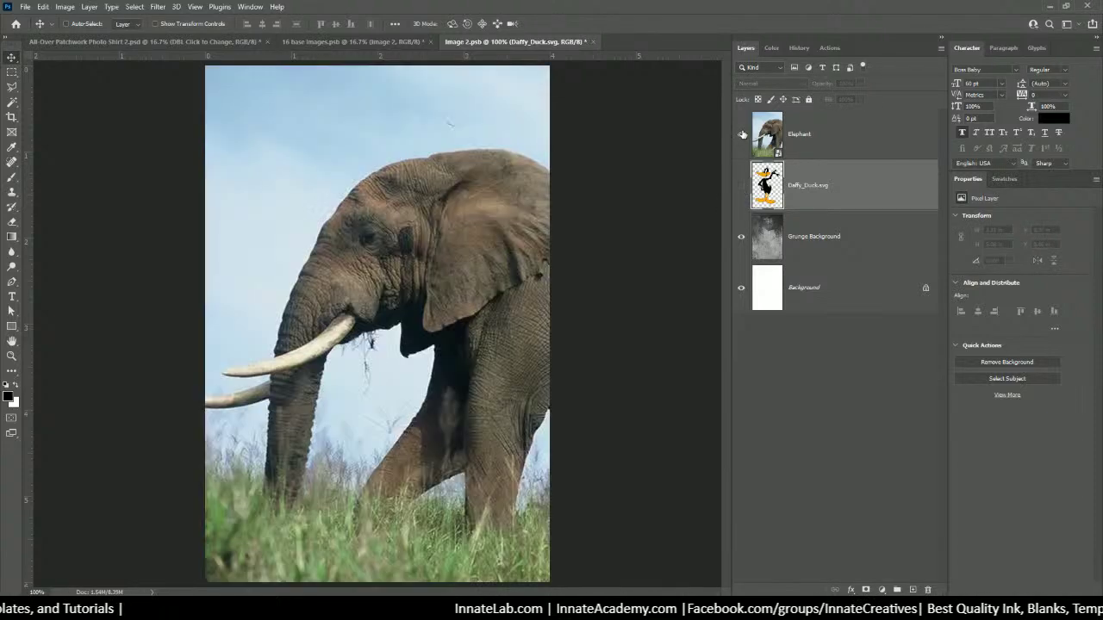
left_click(592, 42)
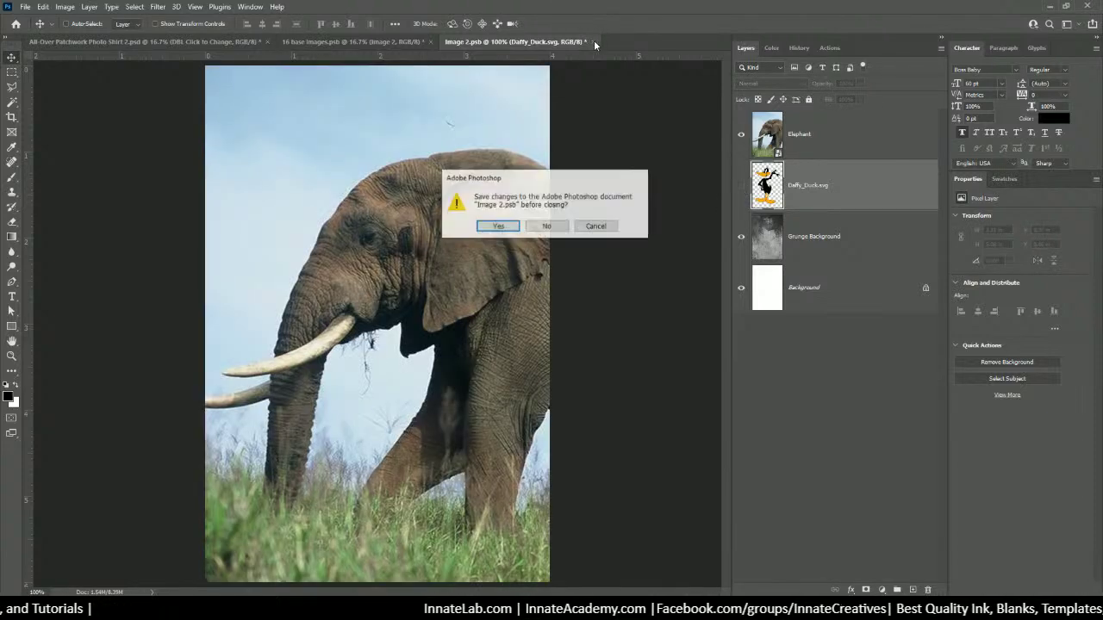
left_click(508, 230)
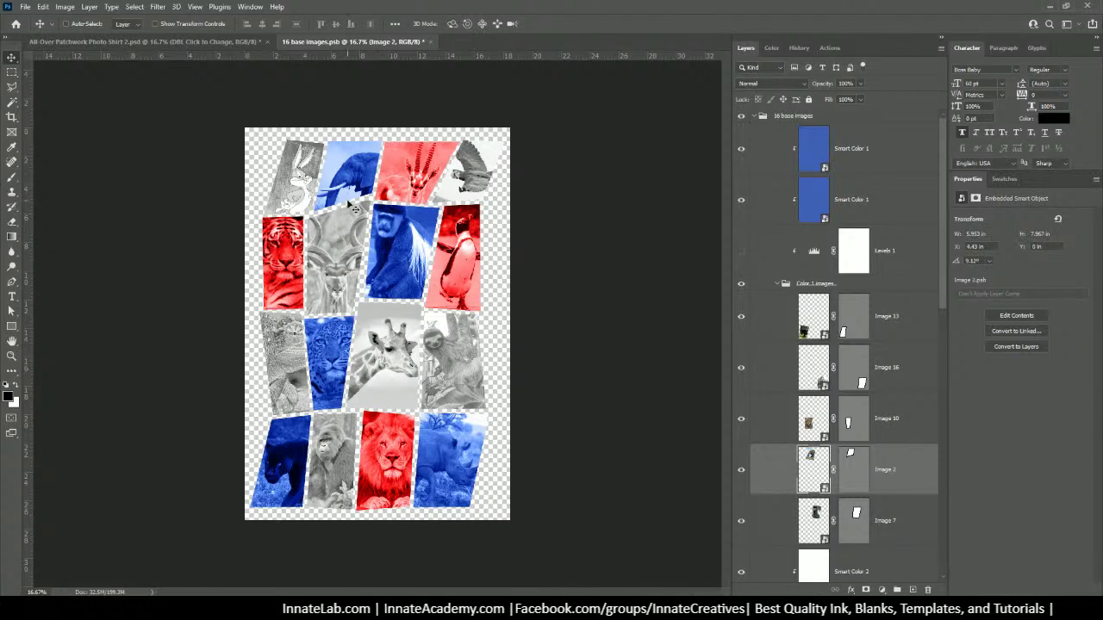
Reopen the Image 2 contents, hide the Elephant layer and show the Daffy_Duck.svg layer again.
double_click(810, 456)
left_click(741, 134)
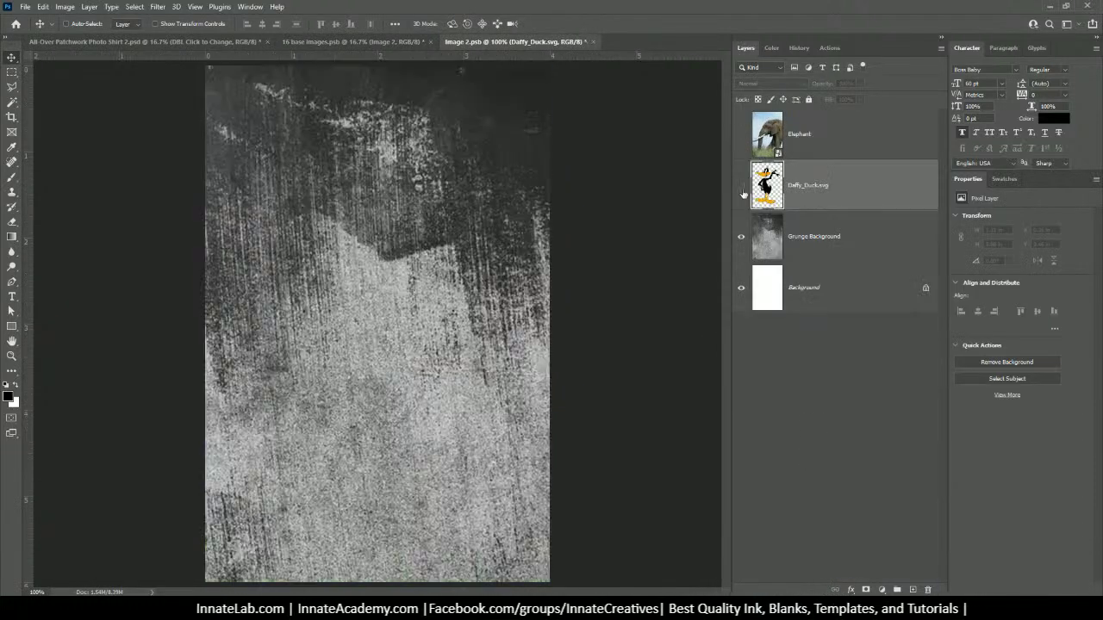
left_click(741, 185)
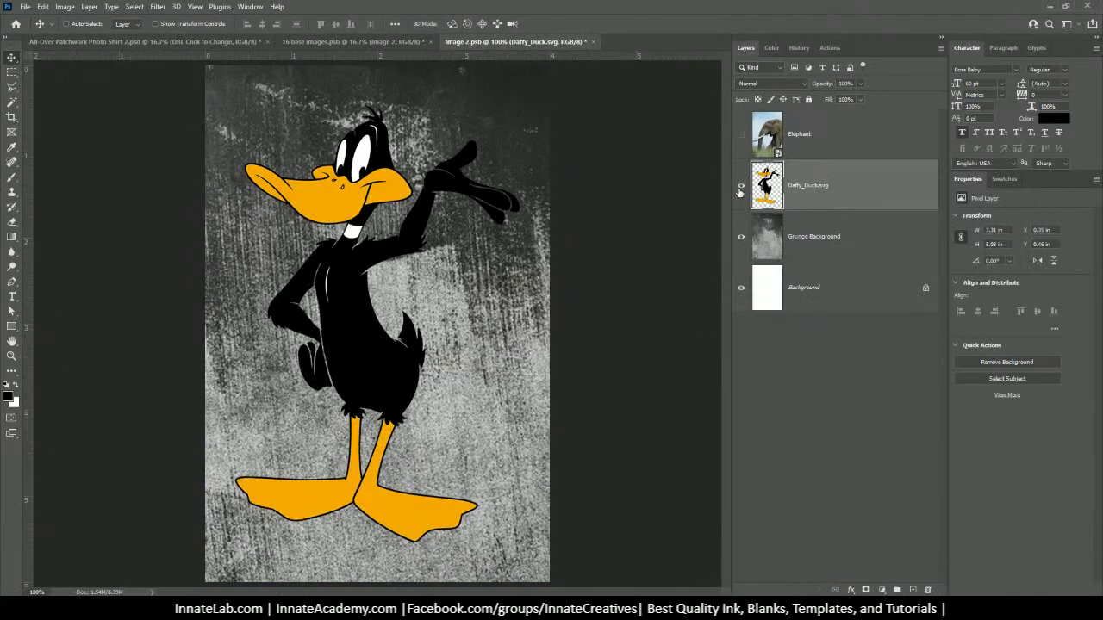
Close the Image 2 smart object contents with the changes saved.
left_click(592, 42)
left_click(500, 225)
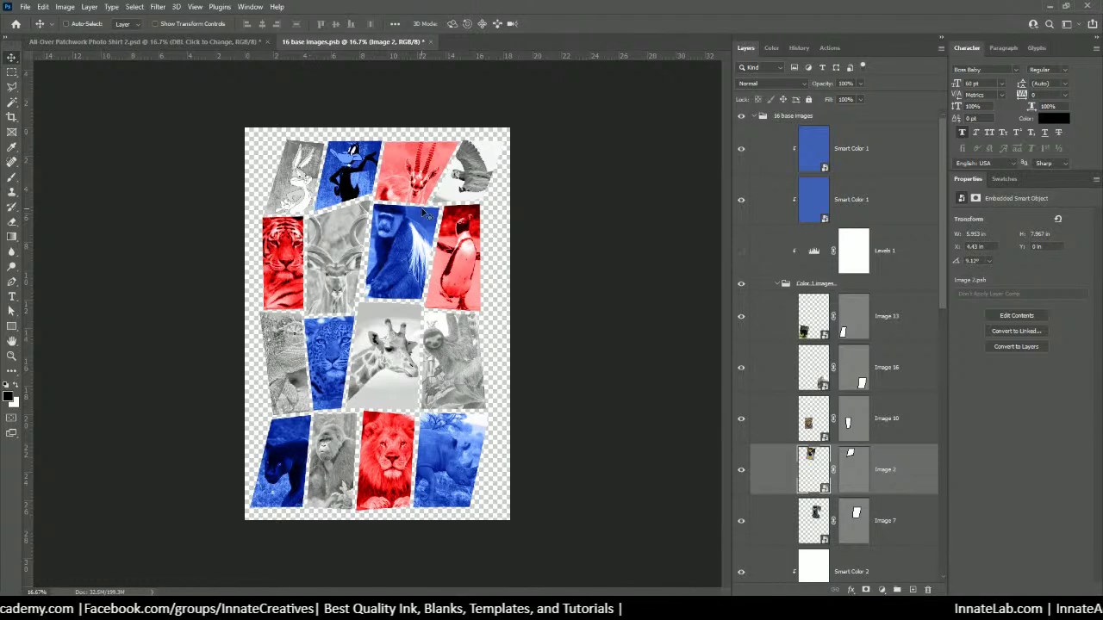
Switch to the web browser and close the grunge image, Google search and YouTube Studio tabs.
key("alt+Tab")
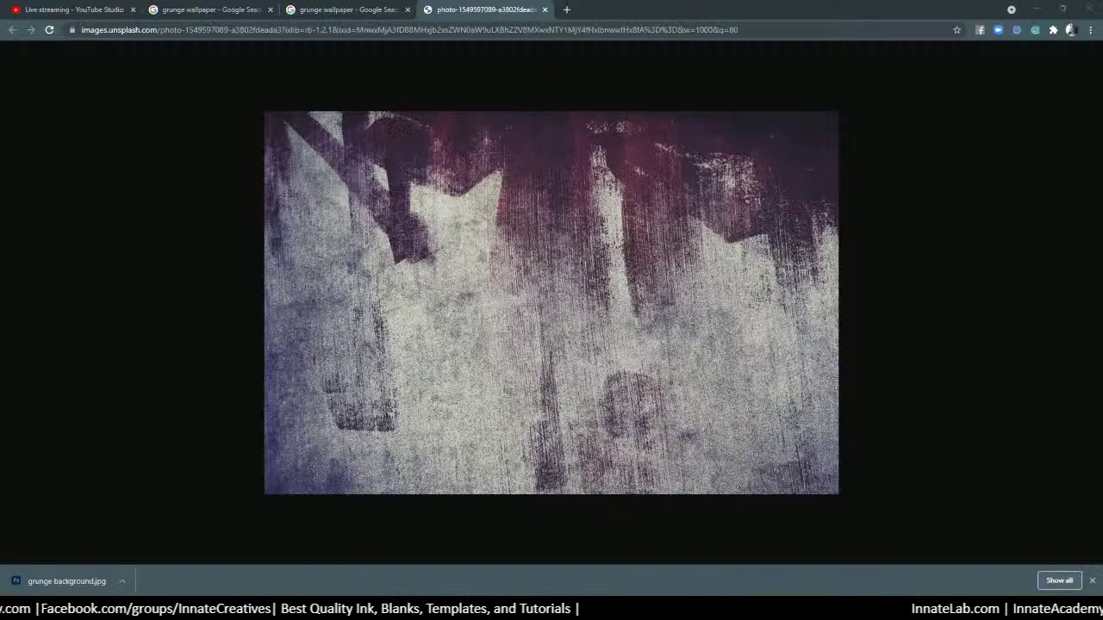
left_click(544, 10)
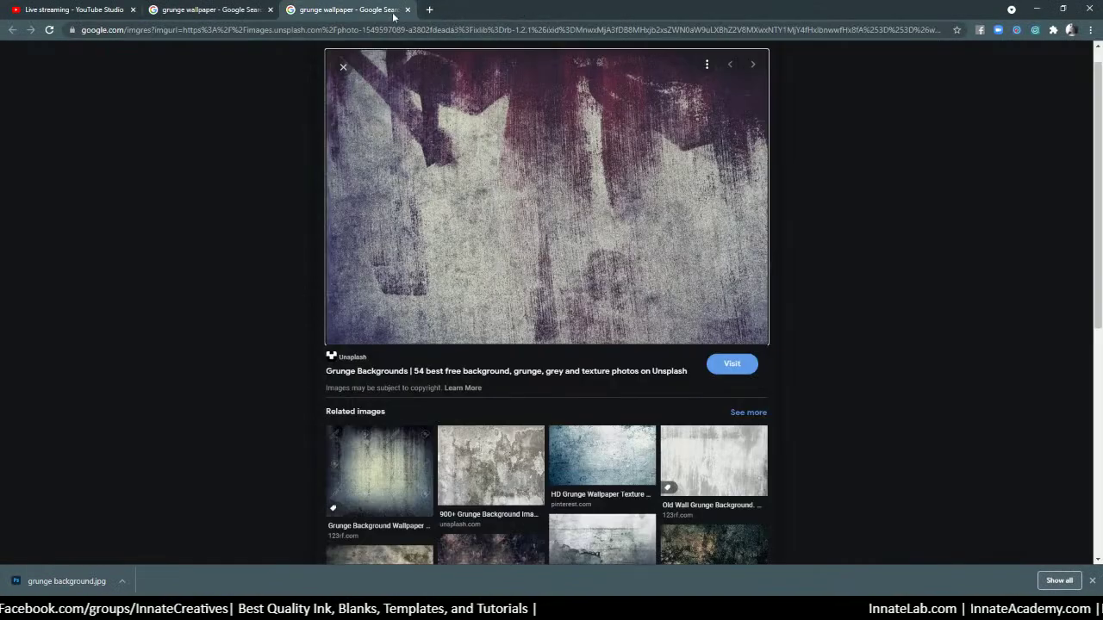
left_click(77, 10)
left_click(132, 9)
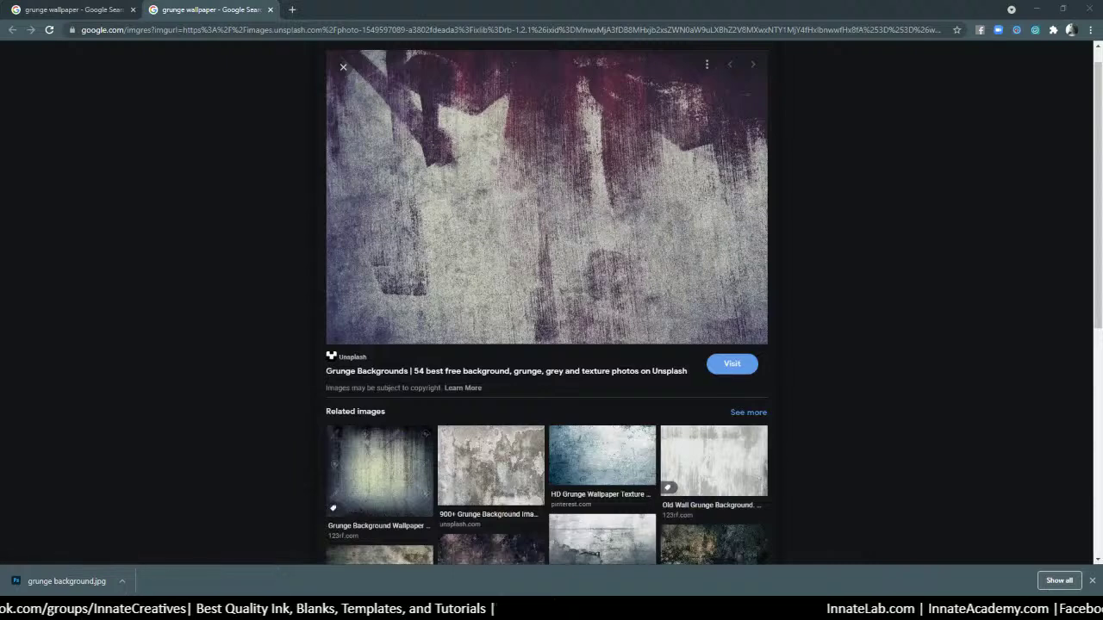
left_click(270, 9)
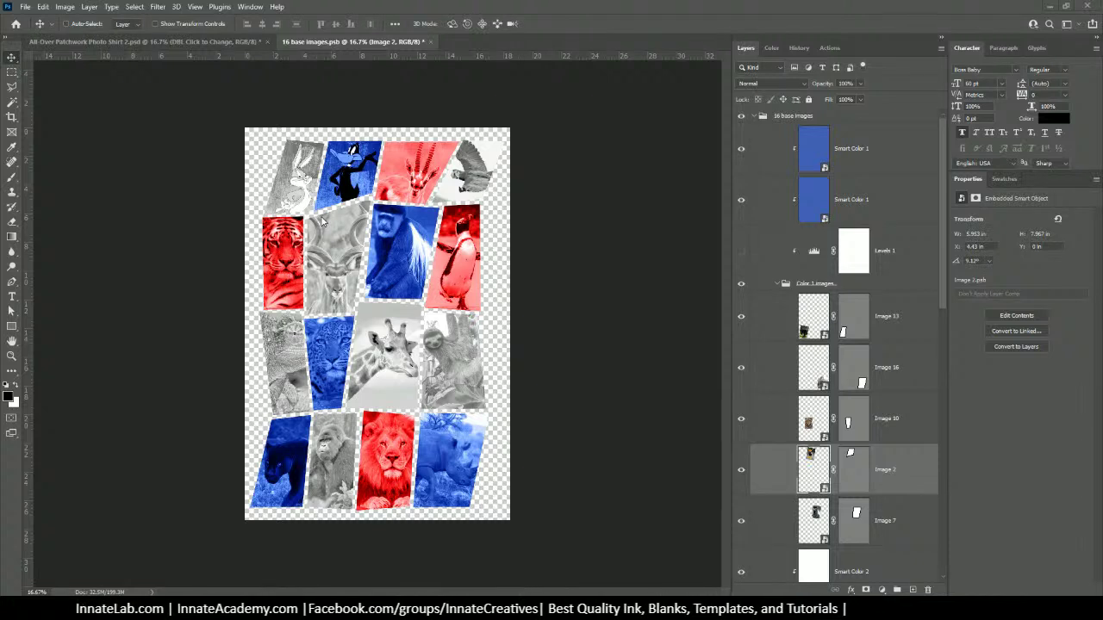
Select the Image 3 layer of the red gazelle patch and open its smart object contents.
right_click(417, 161)
left_click(444, 186)
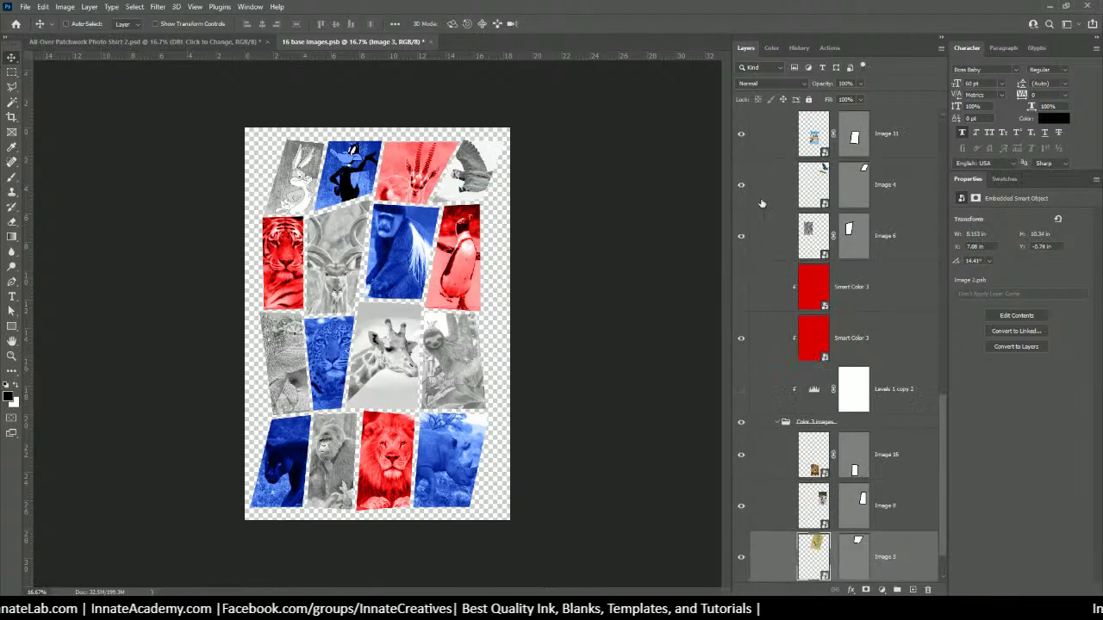
scroll(814, 440, "down", 2)
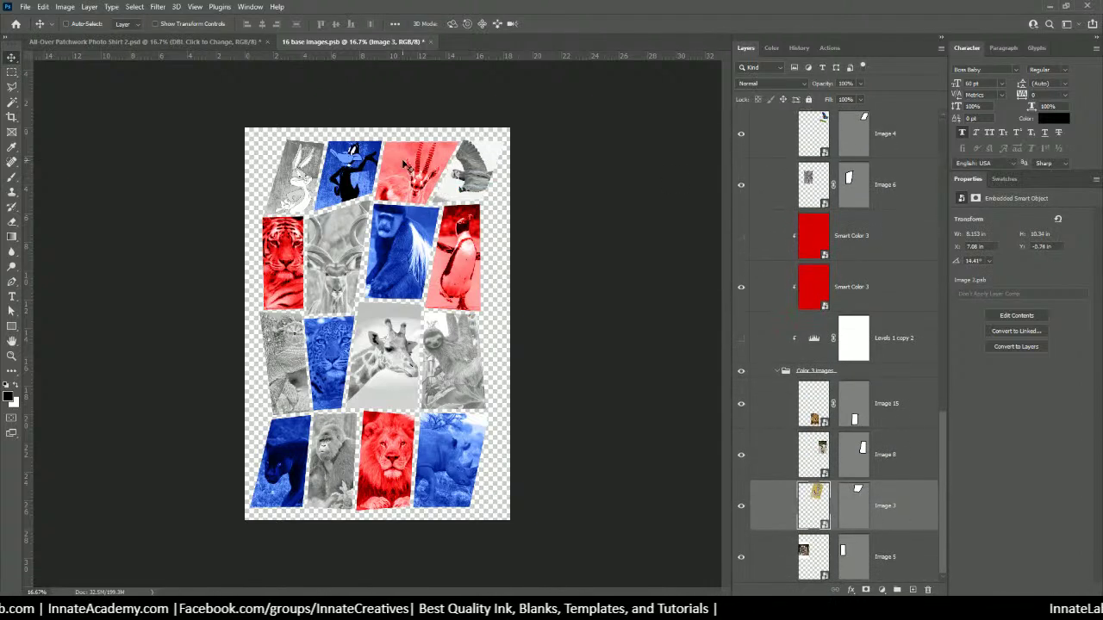
right_click(403, 161)
left_click(941, 414)
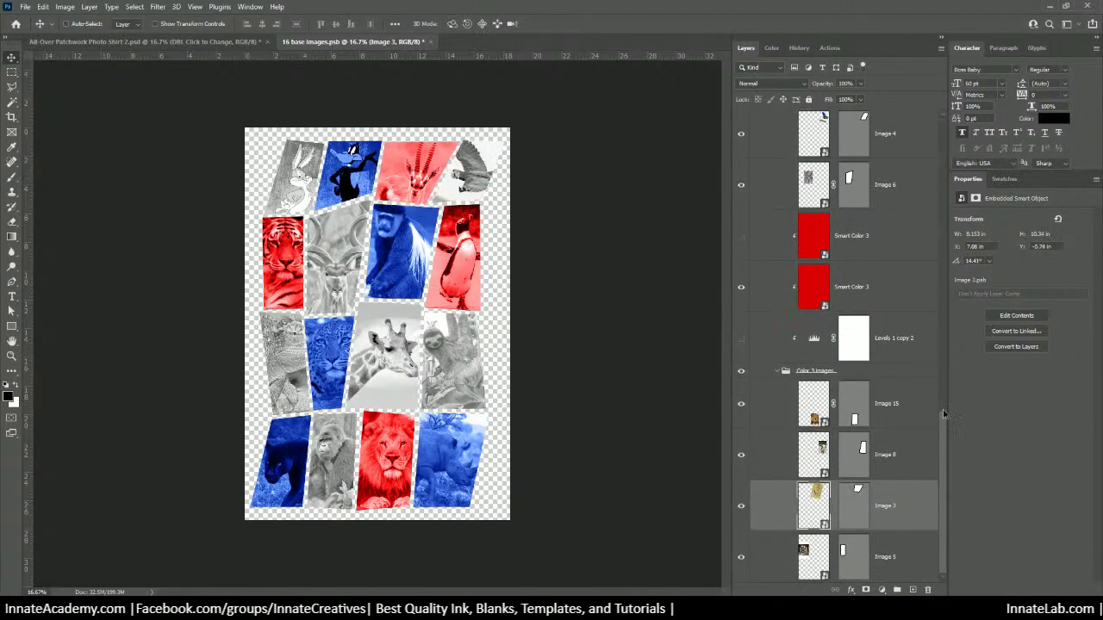
left_click_drag(942, 409, 930, 350)
scroll(931, 350, "down", 4)
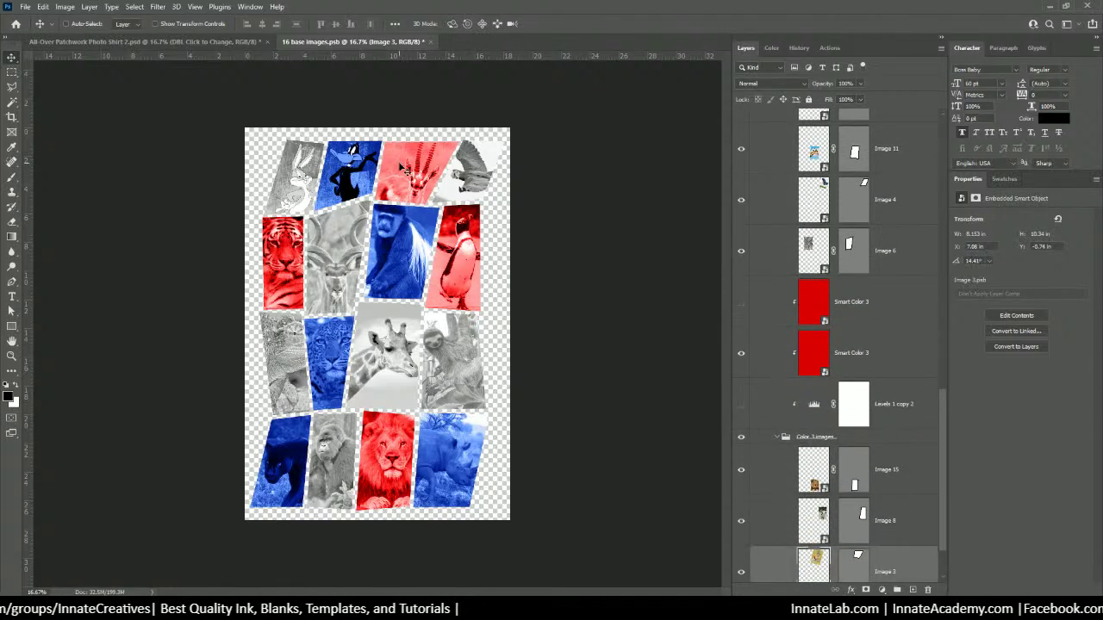
right_click(400, 166)
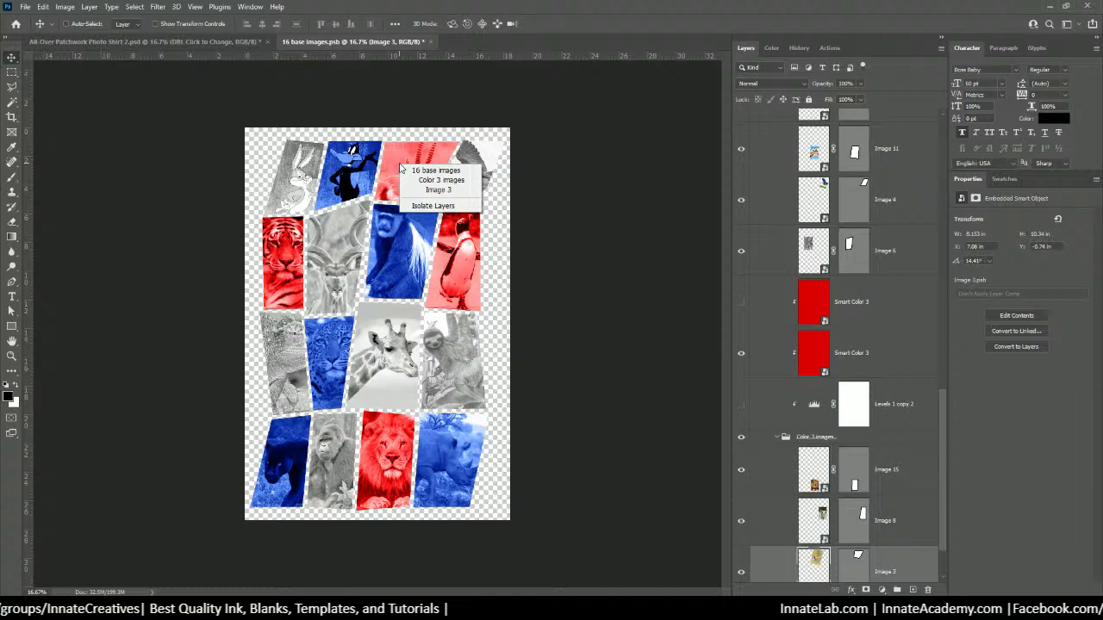
left_click(439, 189)
scroll(872, 431, "down", 1)
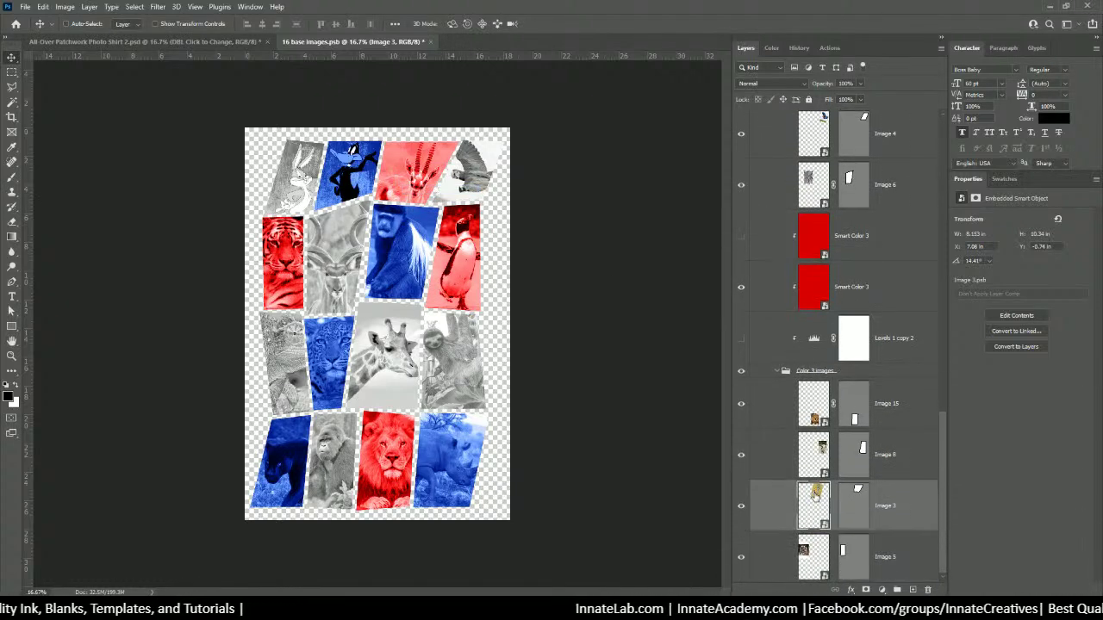
double_click(813, 492)
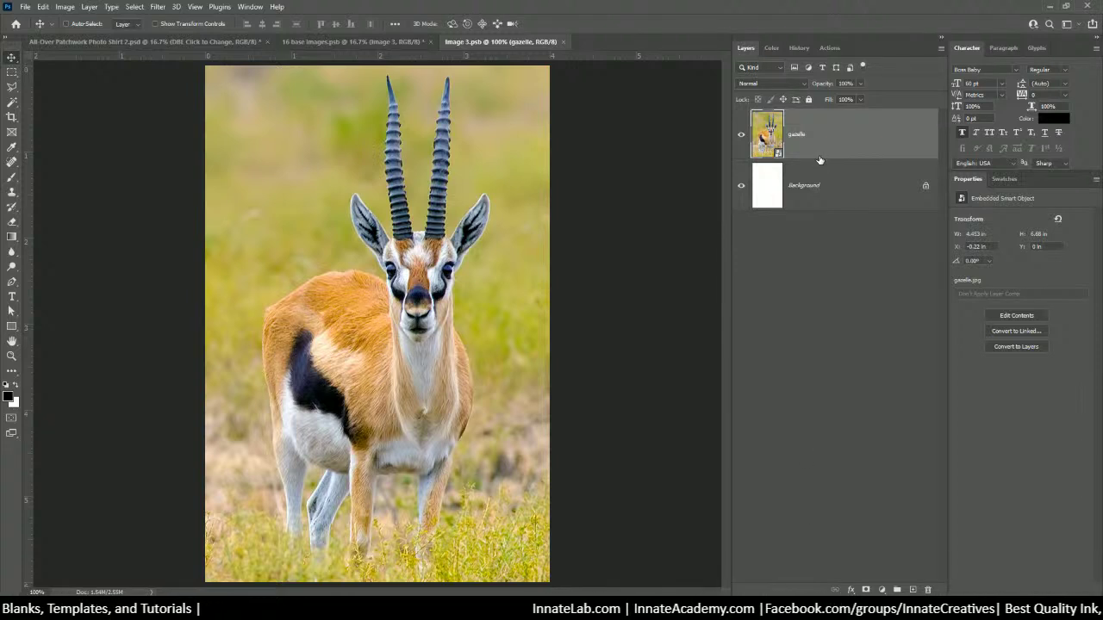
key("ctrl+minus")
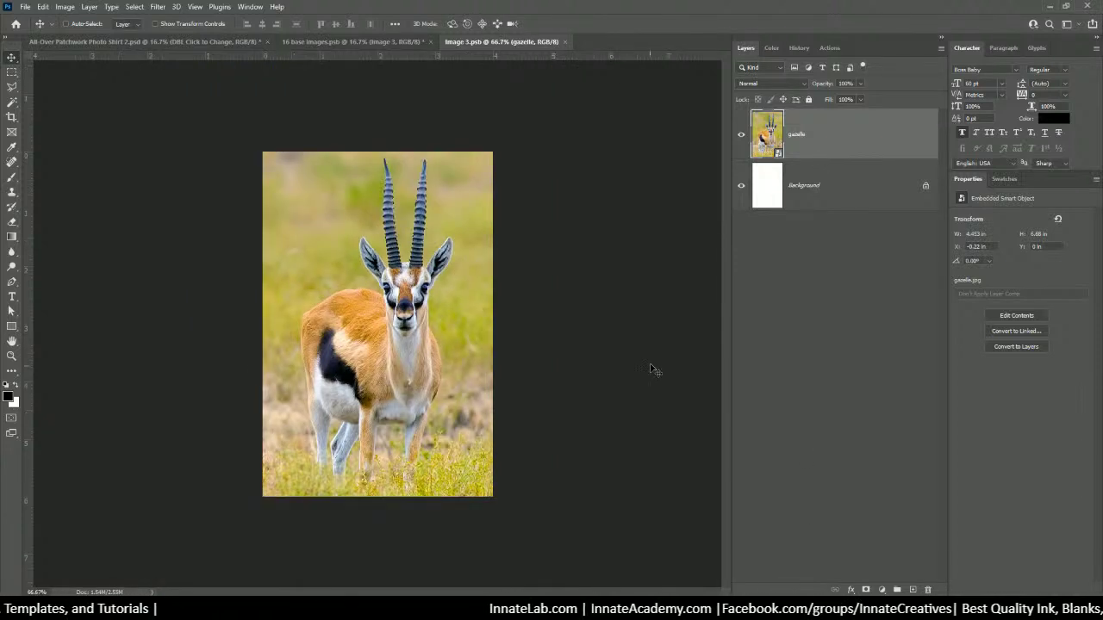
Open the Characters folder in File Explorer and the Innate Academy 136 folder in a second window.
key("alt+Tab")
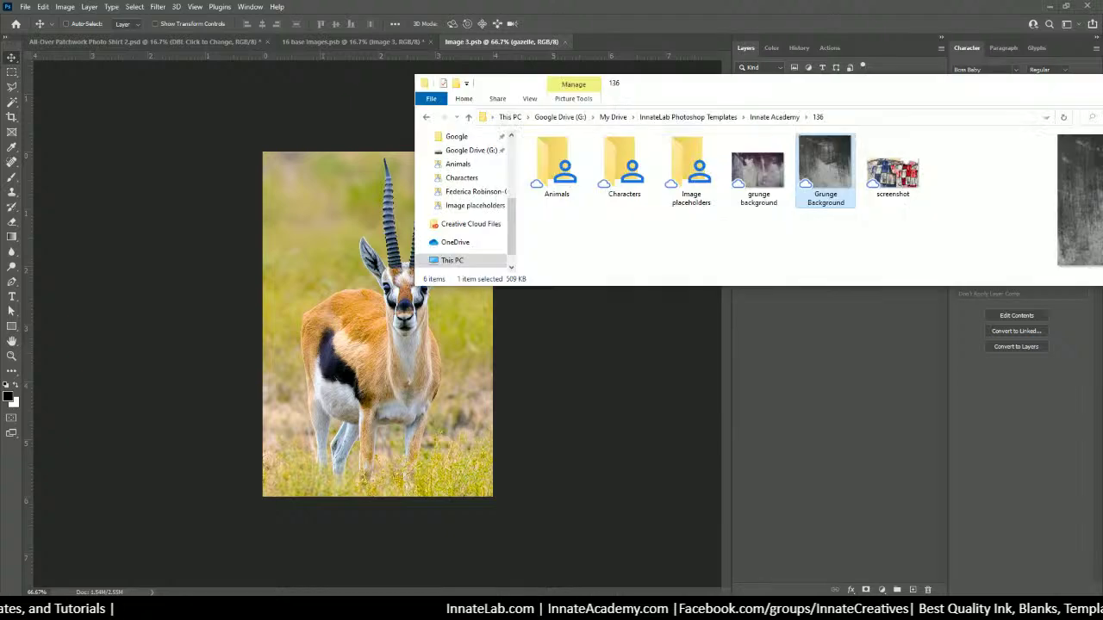
double_click(633, 166)
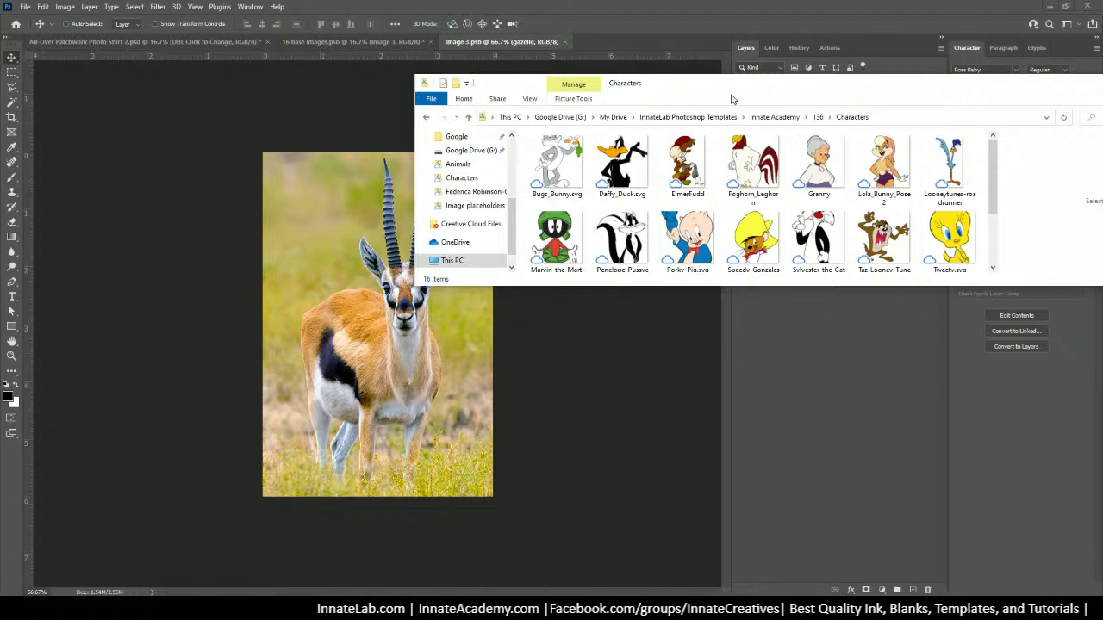
right_click(380, 608)
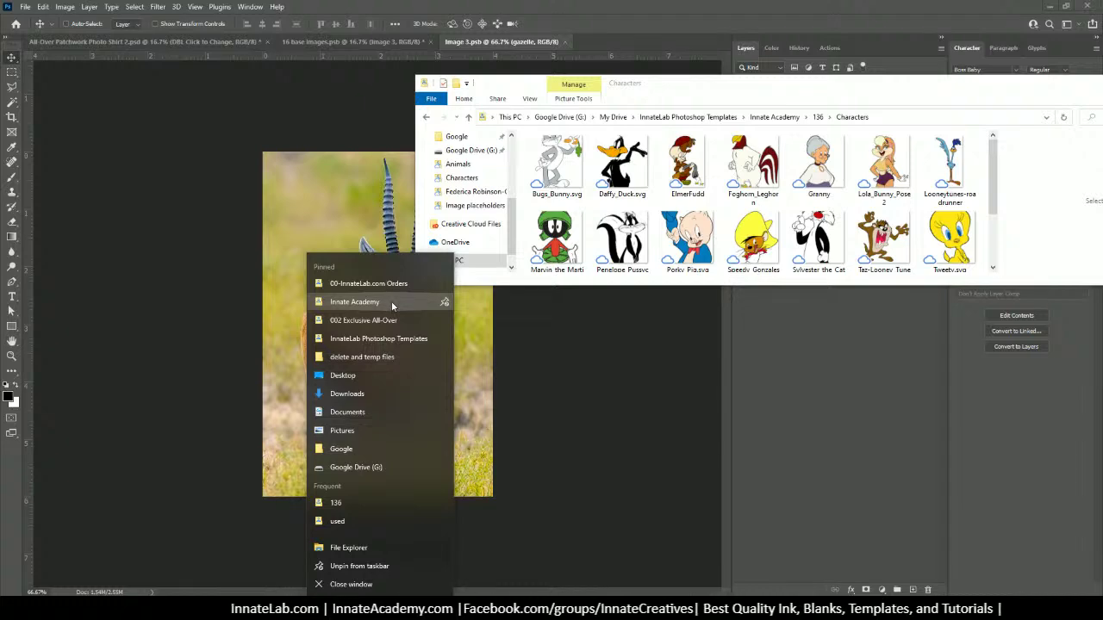
left_click(382, 298)
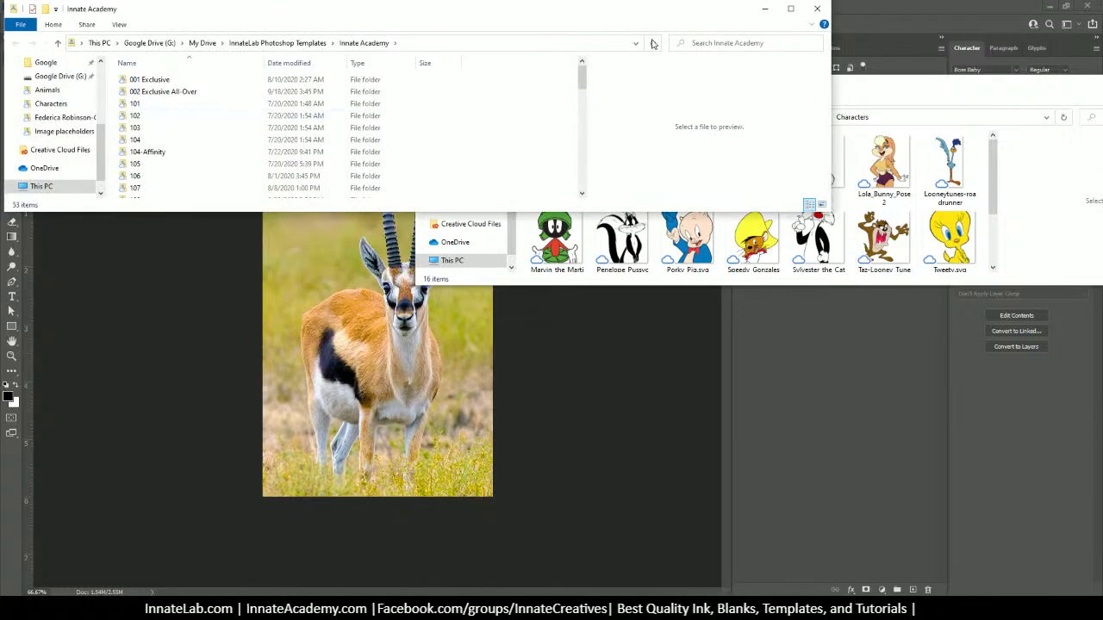
scroll(76, 131, "up", 3)
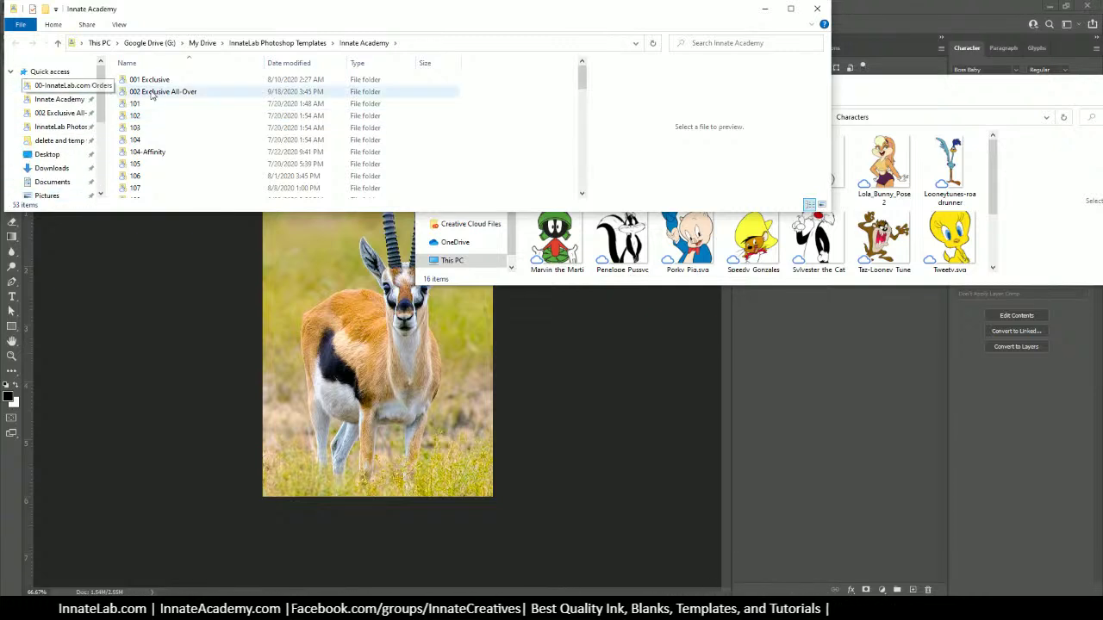
scroll(160, 150, "down", 10)
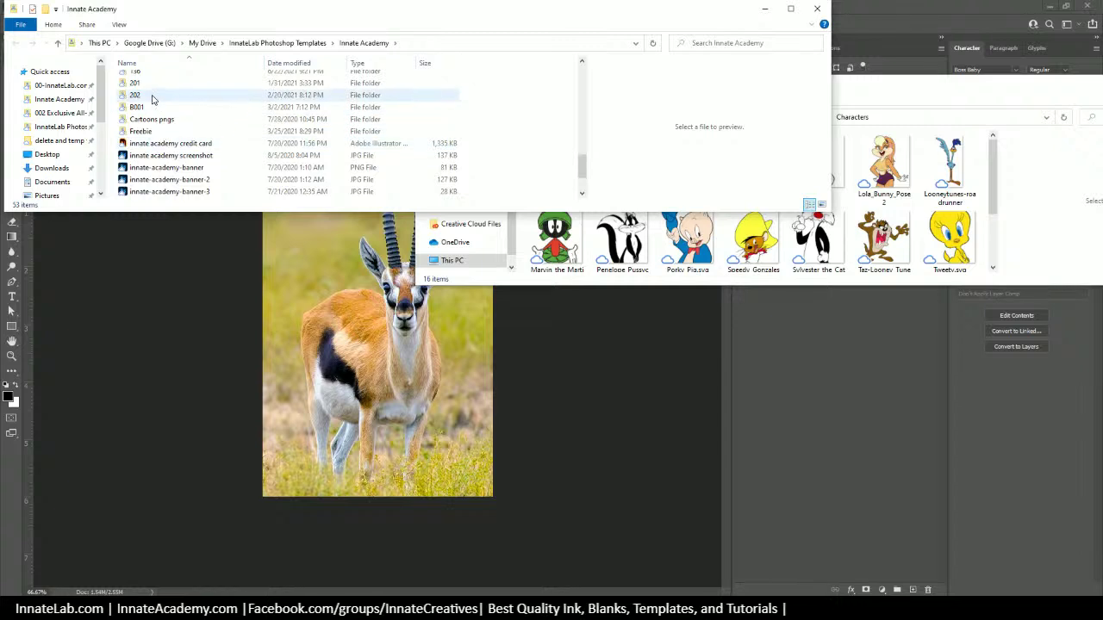
scroll(152, 98, "up", 1)
double_click(154, 100)
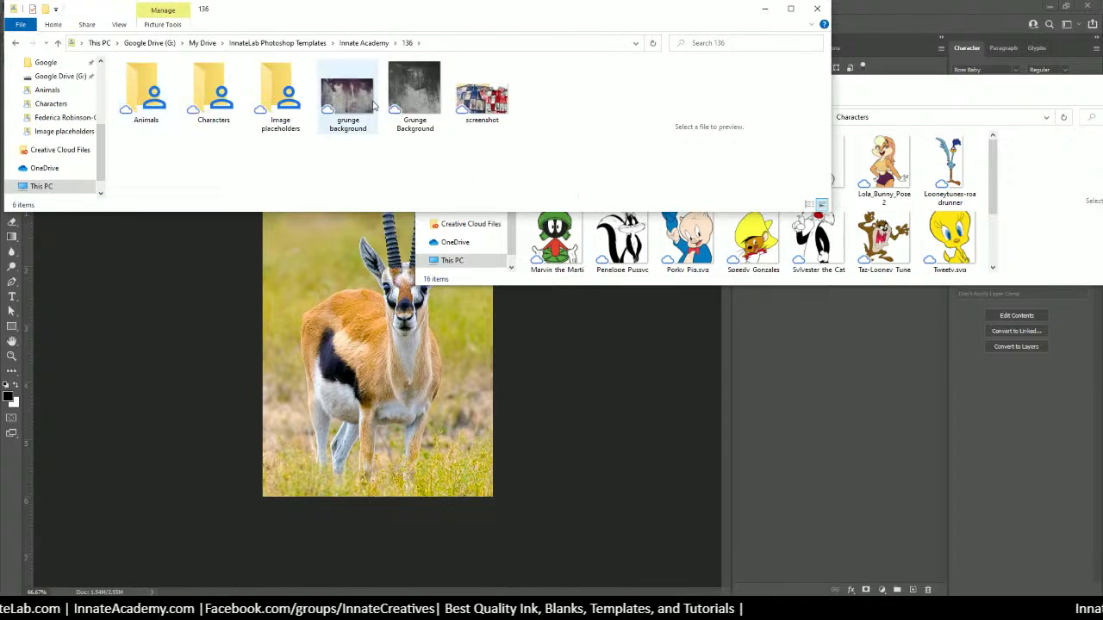
Move the Grunge Background PNG from the 136 folder into the Characters folder and close the extra window.
left_click_drag(423, 96, 904, 185)
left_click(539, 67)
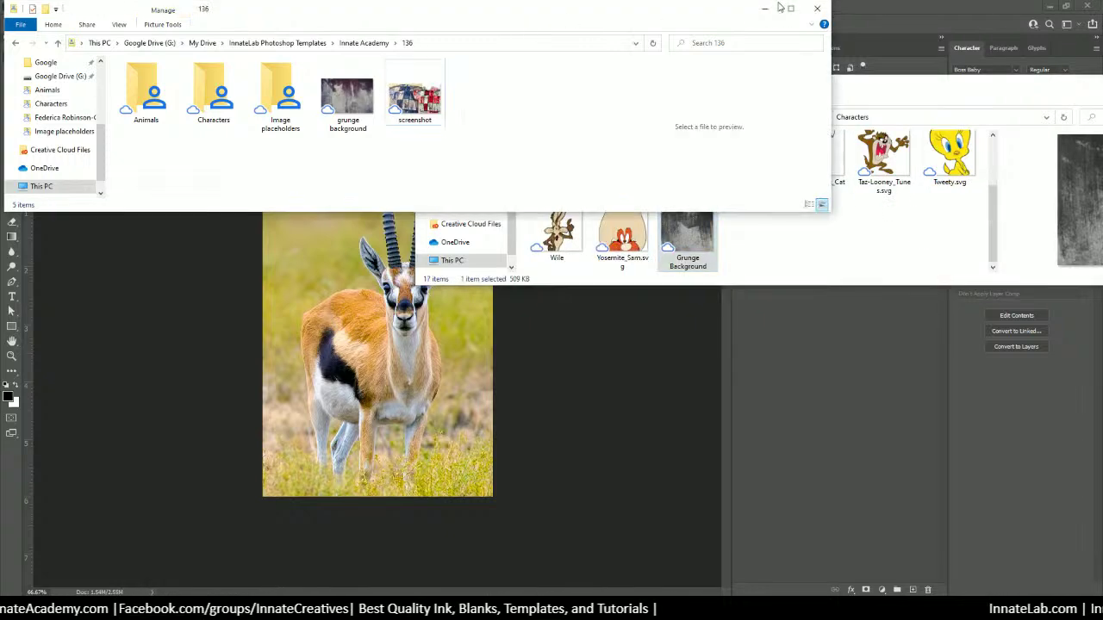
left_click(817, 9)
Place the Grunge Background PNG into Image 3.psb so it fills the canvas, and hide the gazelle layer.
left_click_drag(672, 84, 767, 159)
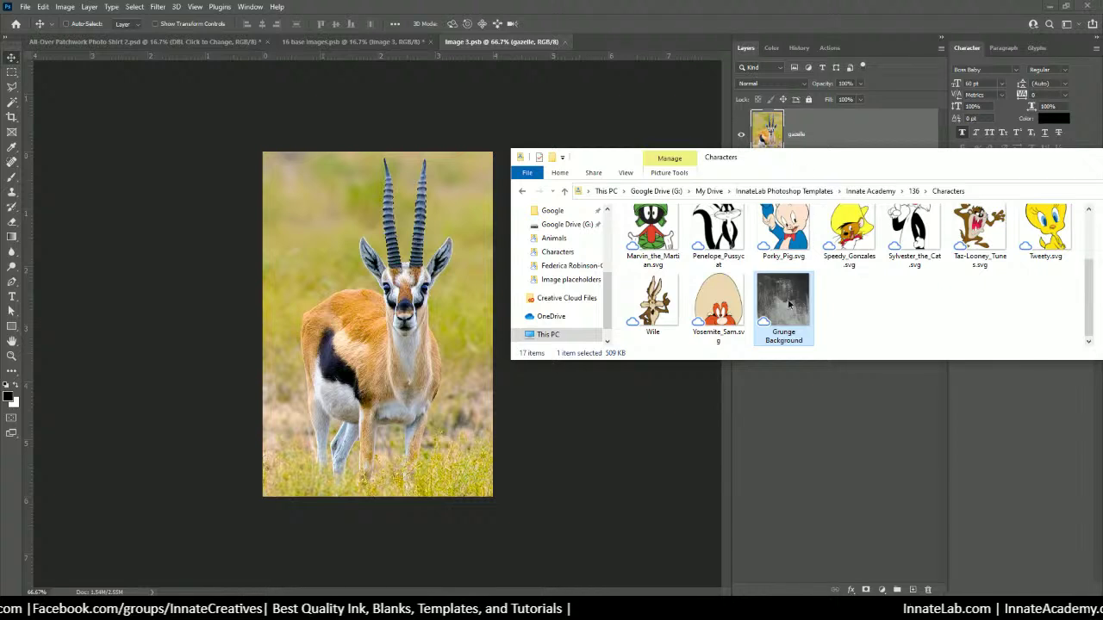
left_click_drag(788, 302, 358, 297)
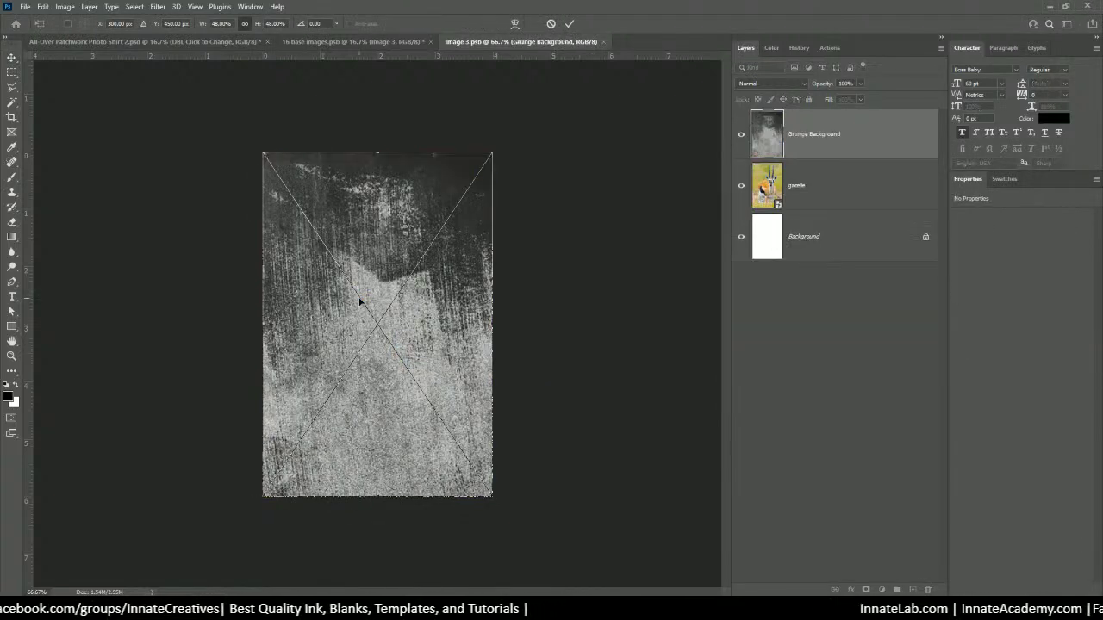
key("Return")
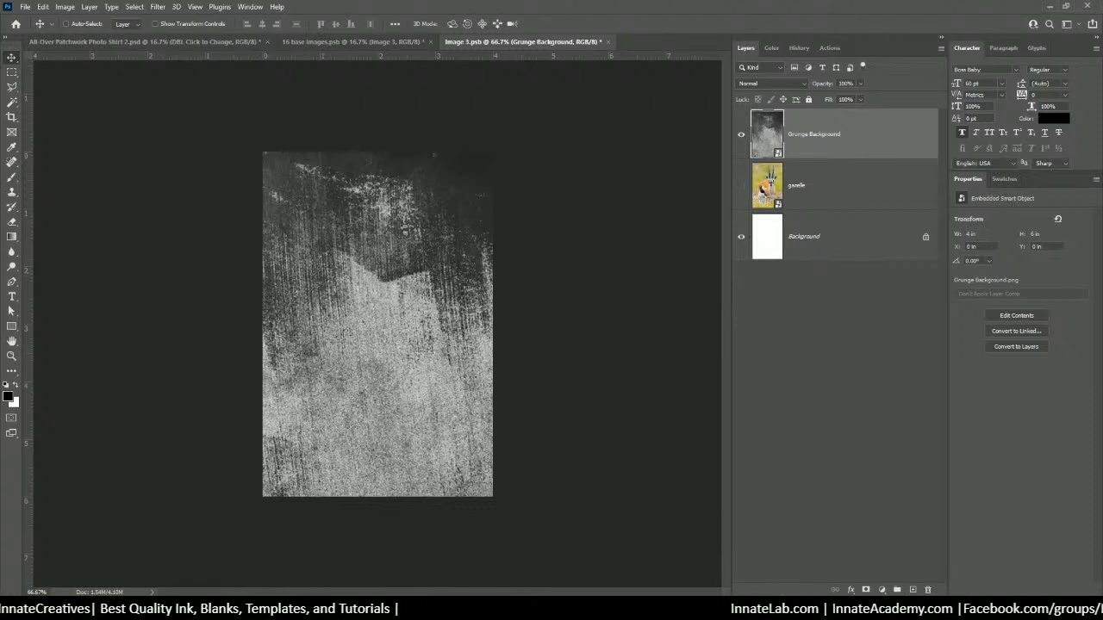
Place ElmerFudd from the Characters folder above the grunge layer, scaled to about 94% and centred on the canvas.
key("alt+Tab")
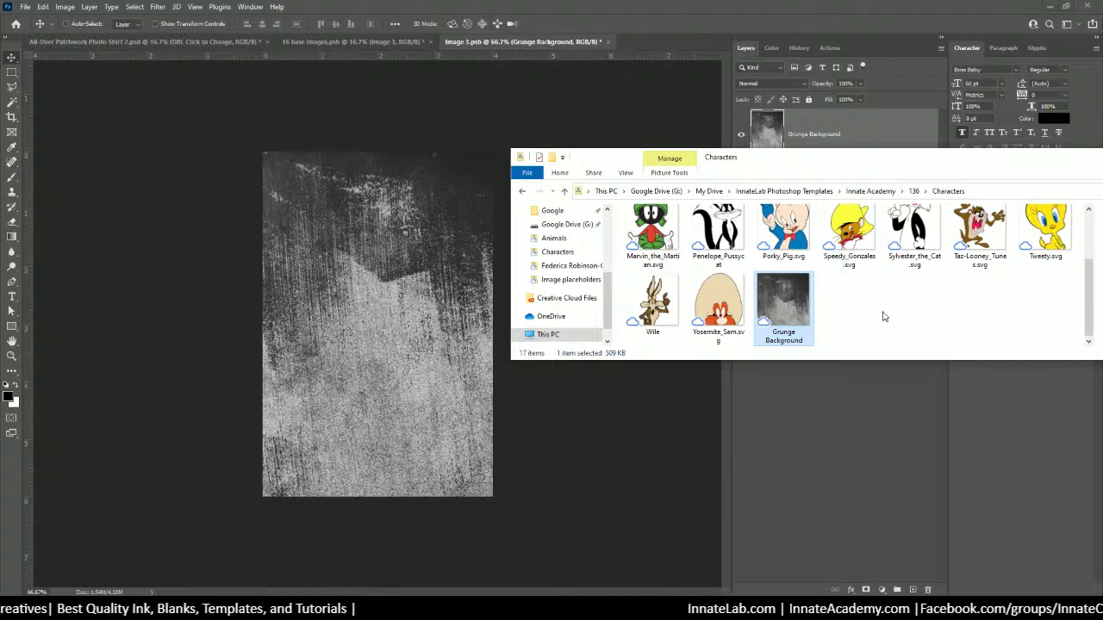
scroll(882, 316, "up", 3)
left_click(785, 243)
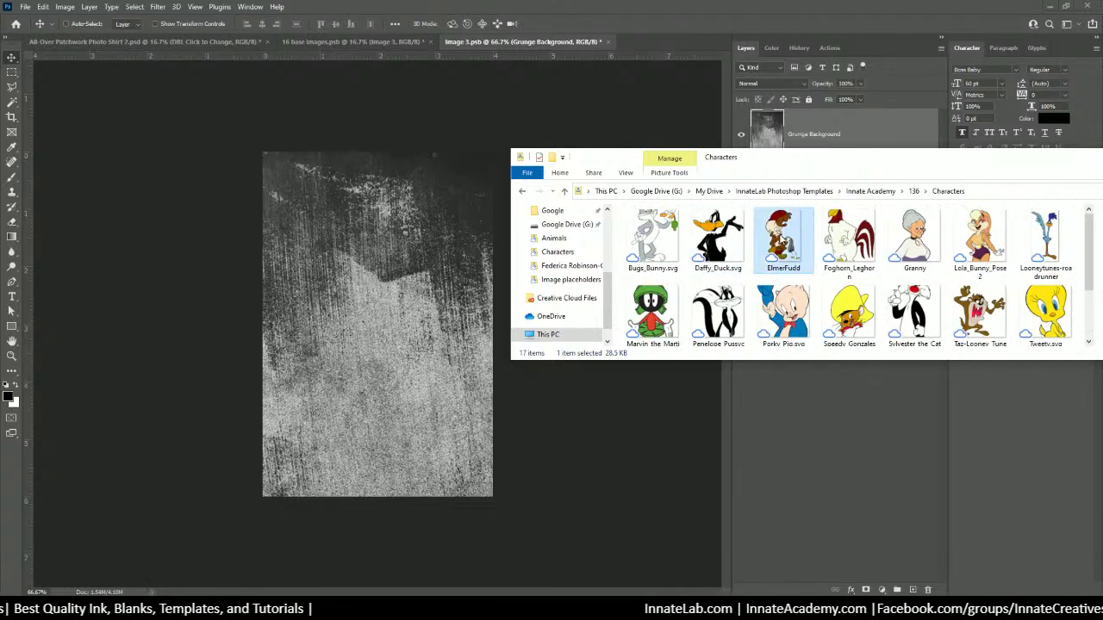
left_click_drag(783, 238, 339, 290)
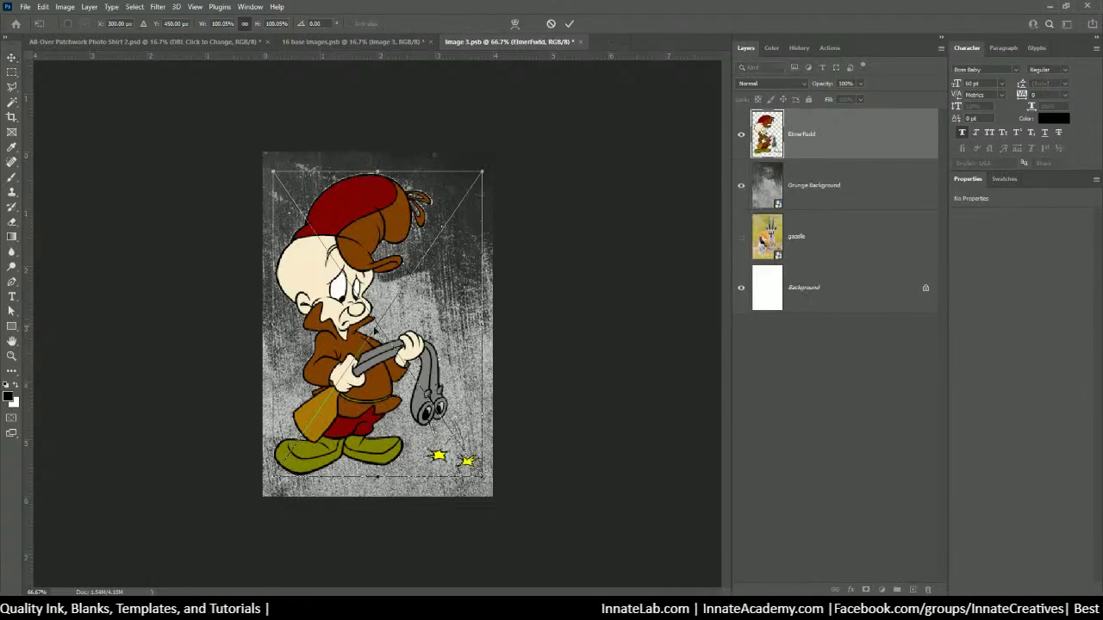
mouse_move(364, 253)
left_mouse_down()
mouse_move(385, 255)
mouse_move(373, 255)
left_mouse_up()
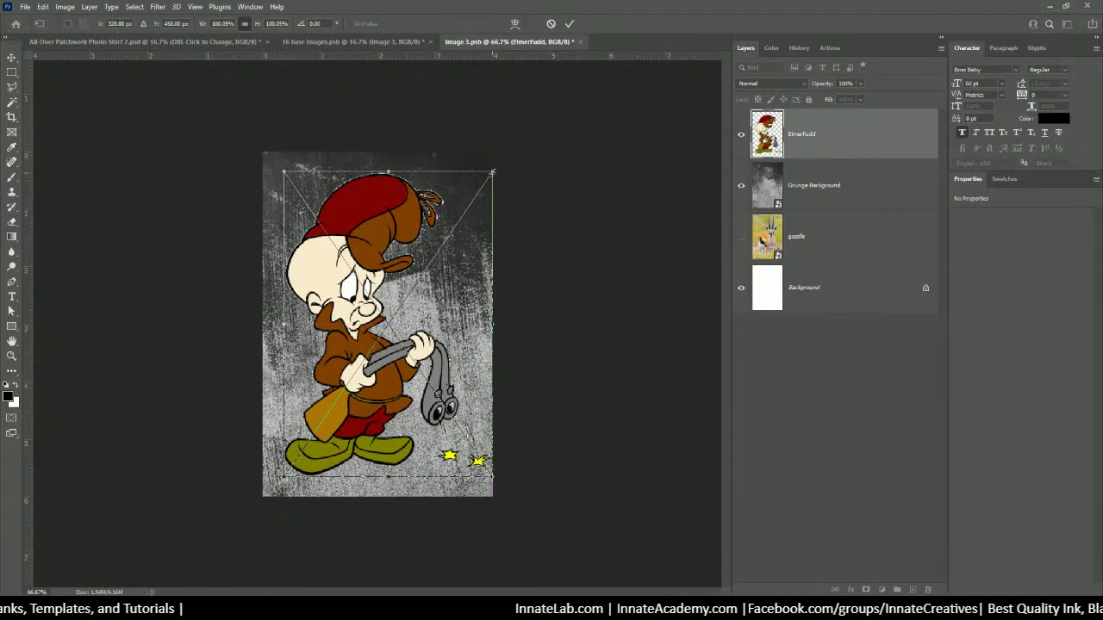
left_click_drag(491, 173, 479, 191)
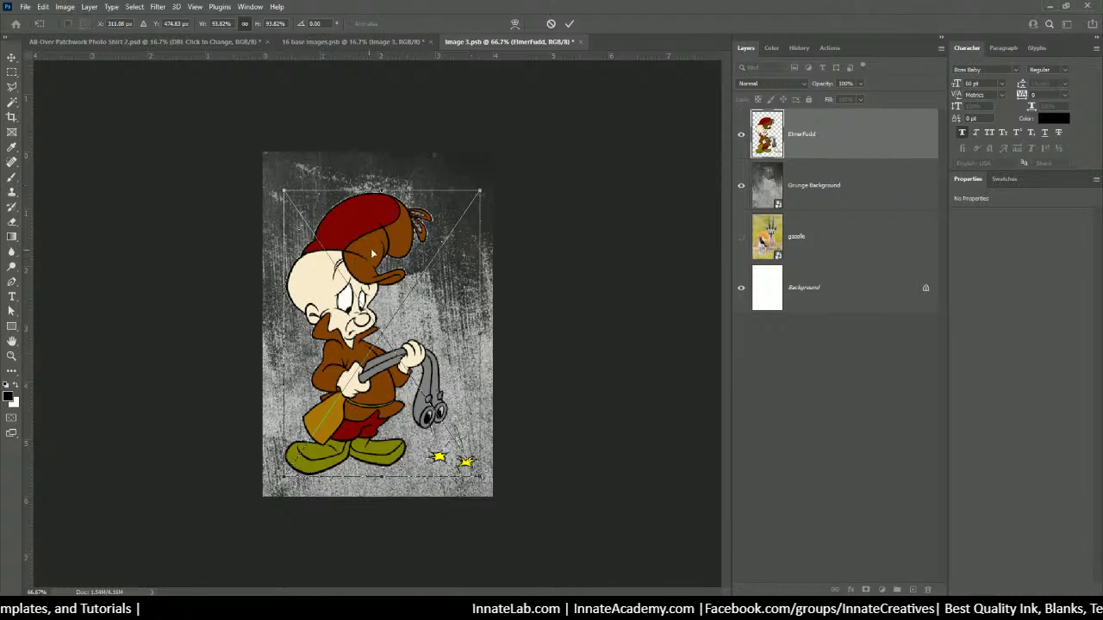
left_click_drag(372, 253, 378, 243)
key("Return")
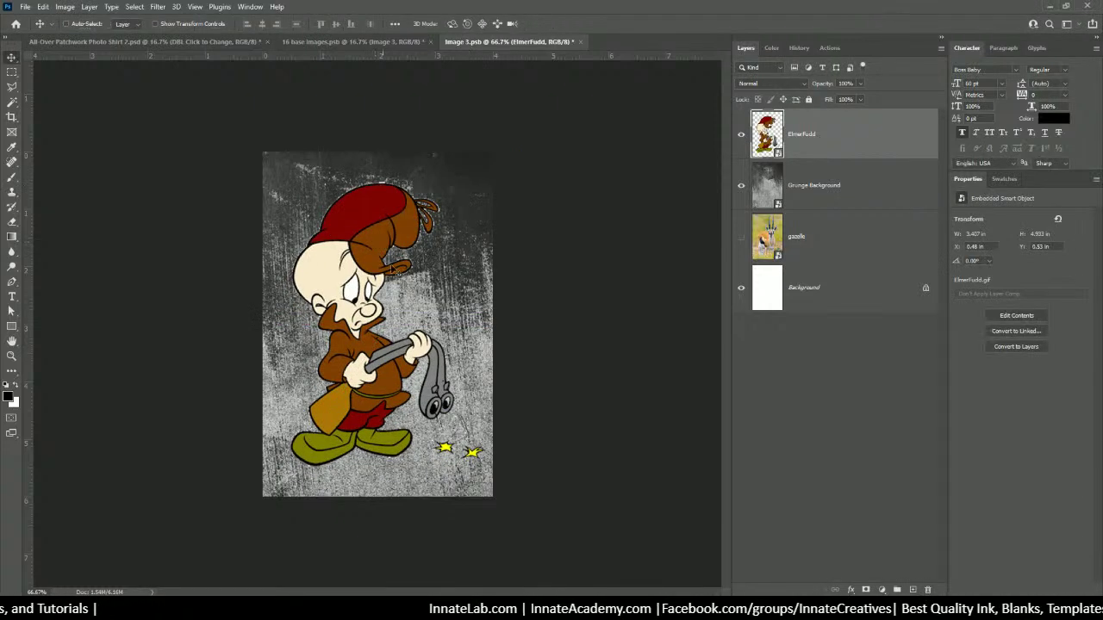
Close Image 3.psb with its changes saved, and shift Image 3 within its red patch to X 7.57 in.
left_click(581, 43)
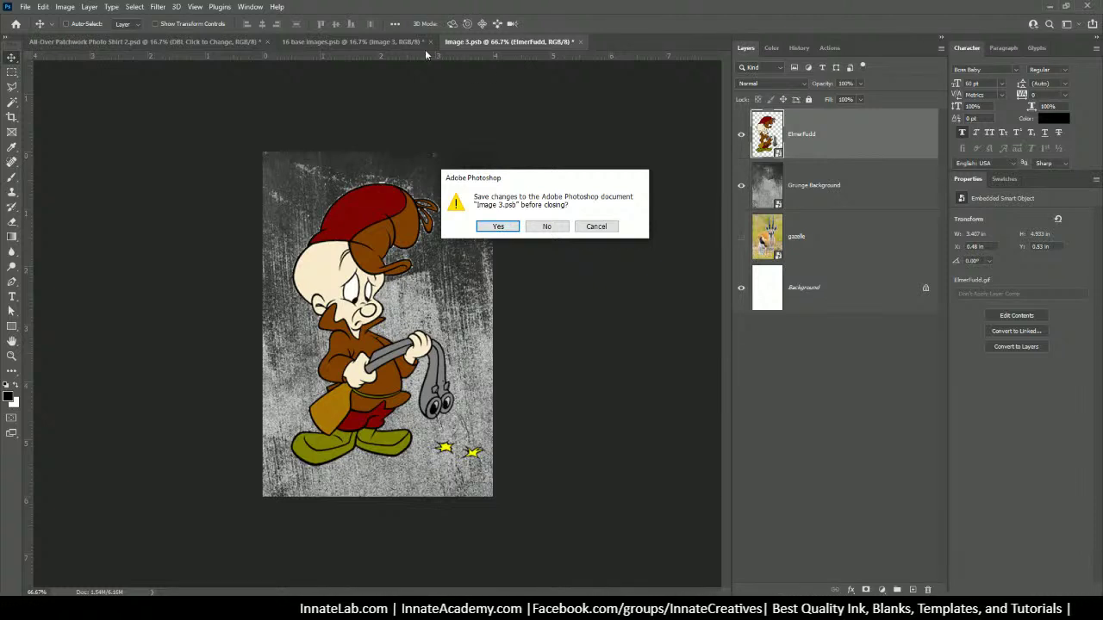
left_click(503, 230)
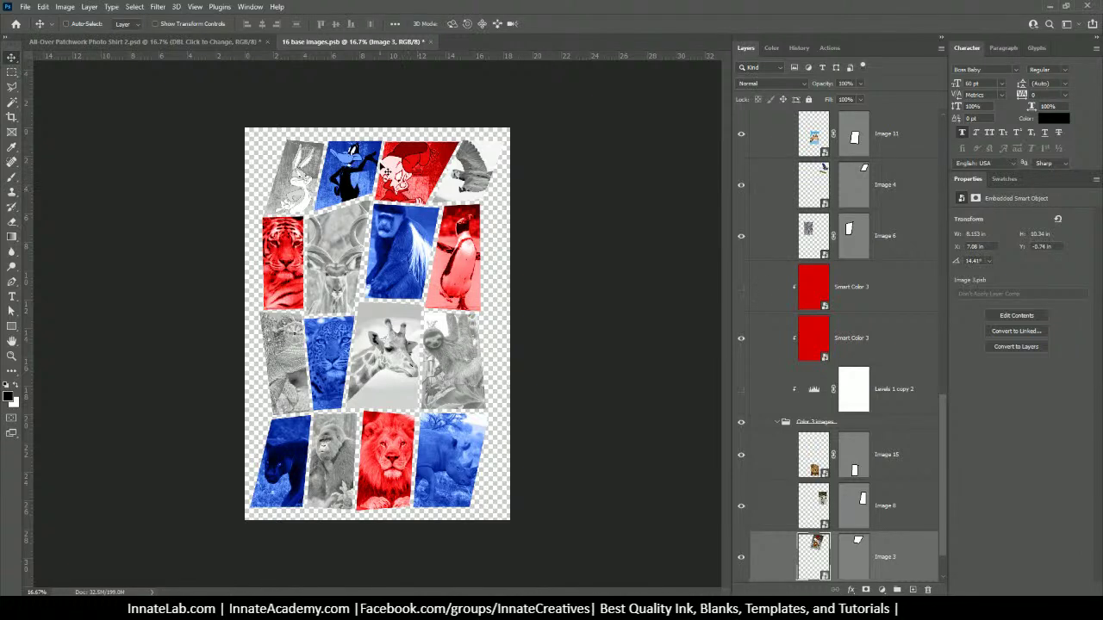
scroll(810, 474, "down", 1)
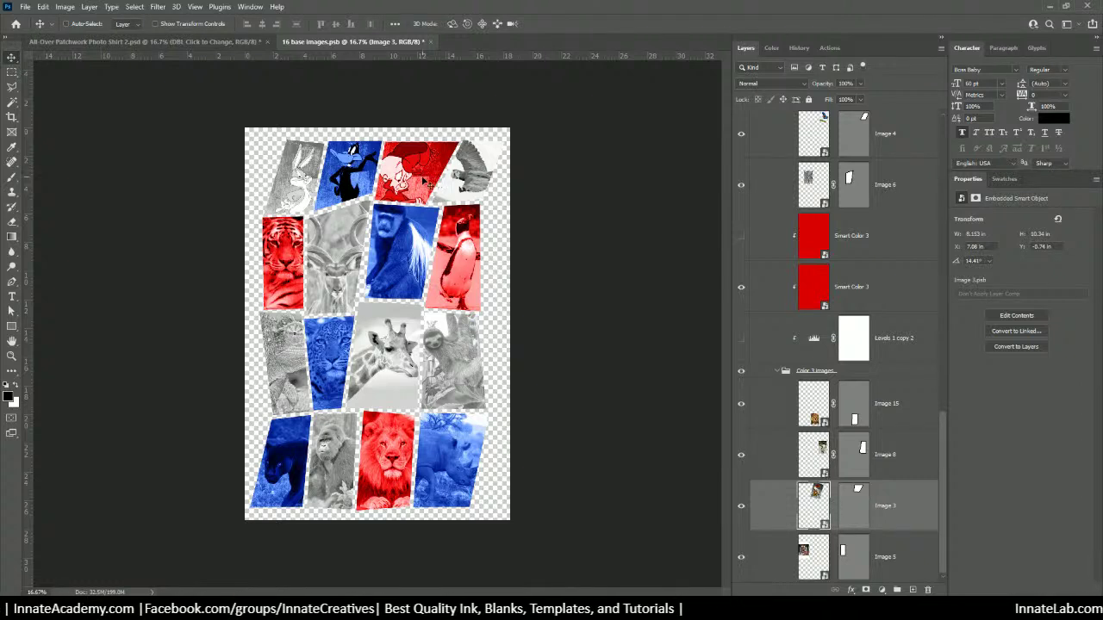
left_click_drag(419, 178, 426, 178)
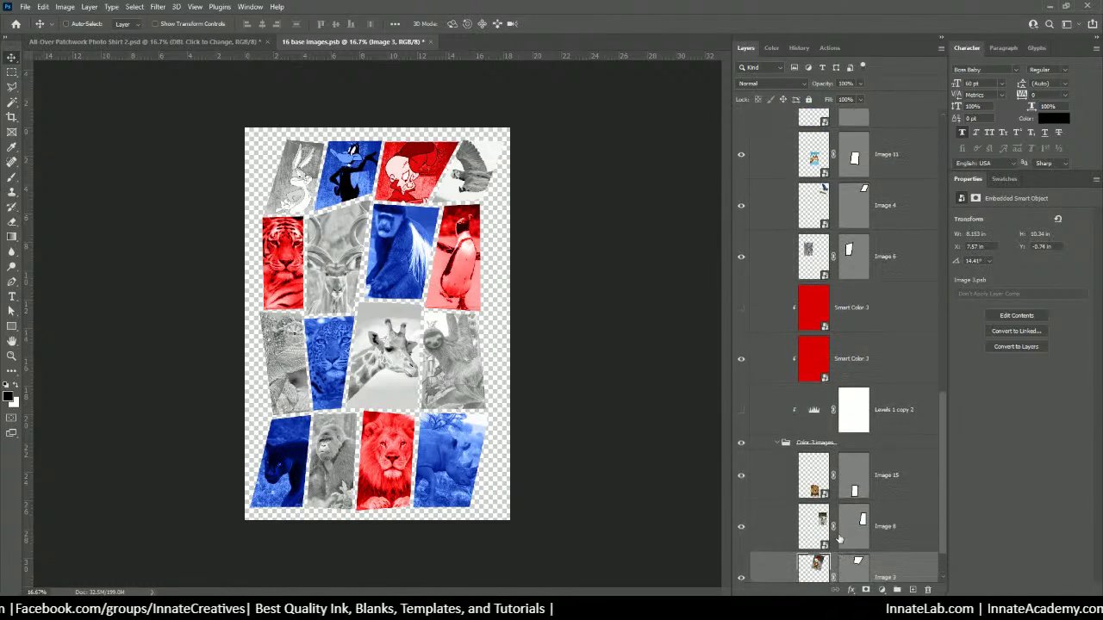
Open the Image 4 smart object and place Foghorn_Leghorn from the Characters folder above the parrot, scaled to about 120% and centred horizontally.
right_click(468, 175)
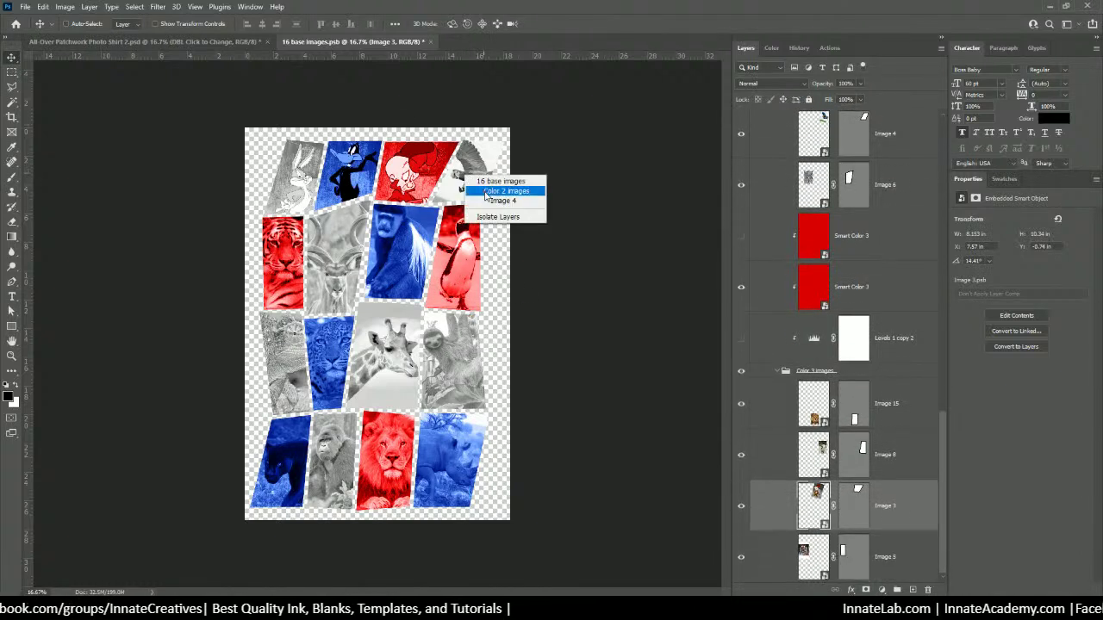
left_click(501, 196)
double_click(823, 121)
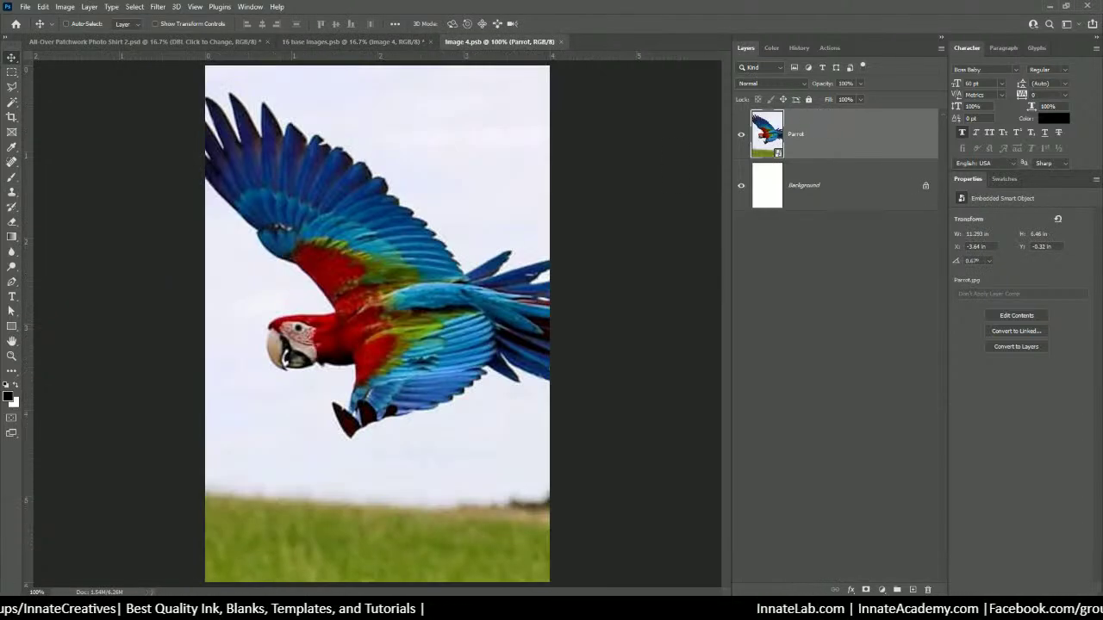
key("alt+Tab")
left_click_drag(849, 237, 342, 174)
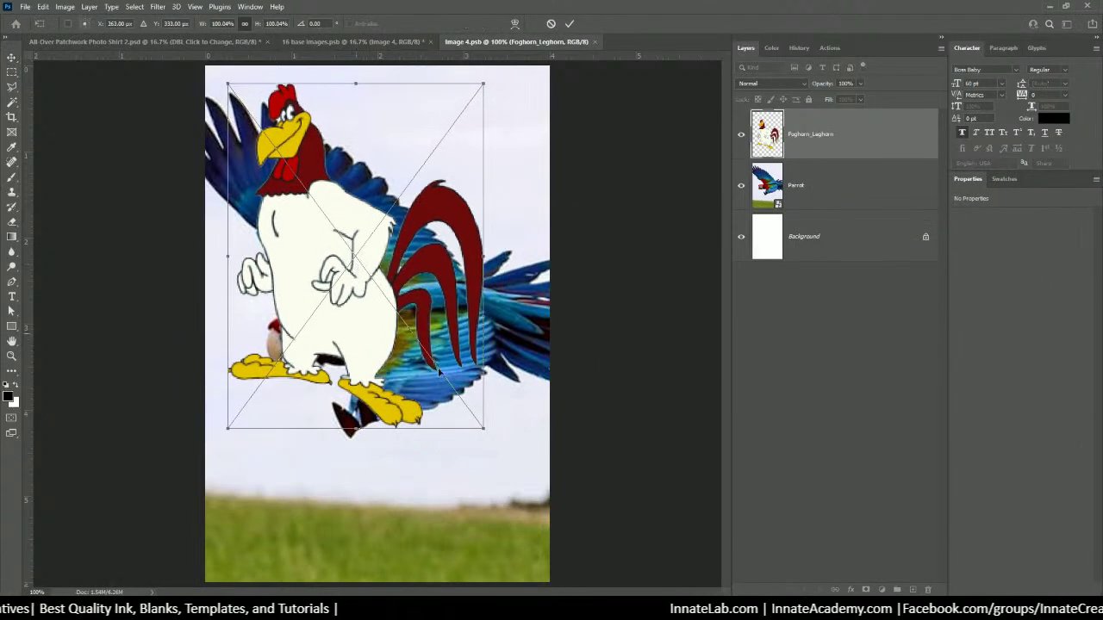
left_click_drag(483, 427, 535, 498)
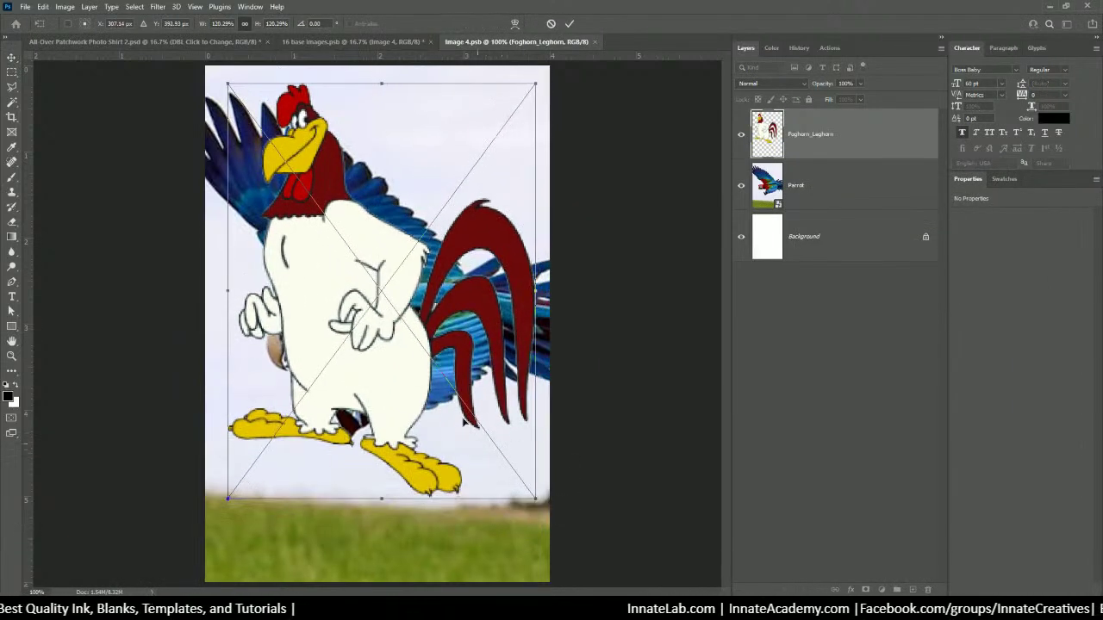
left_click_drag(392, 338, 391, 397)
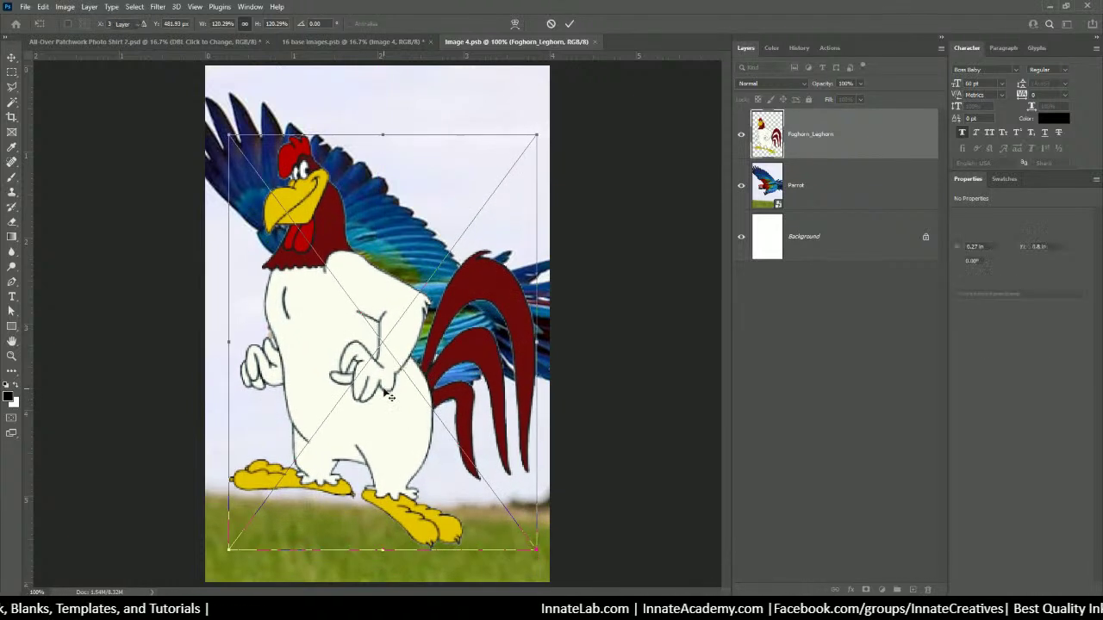
key("Return")
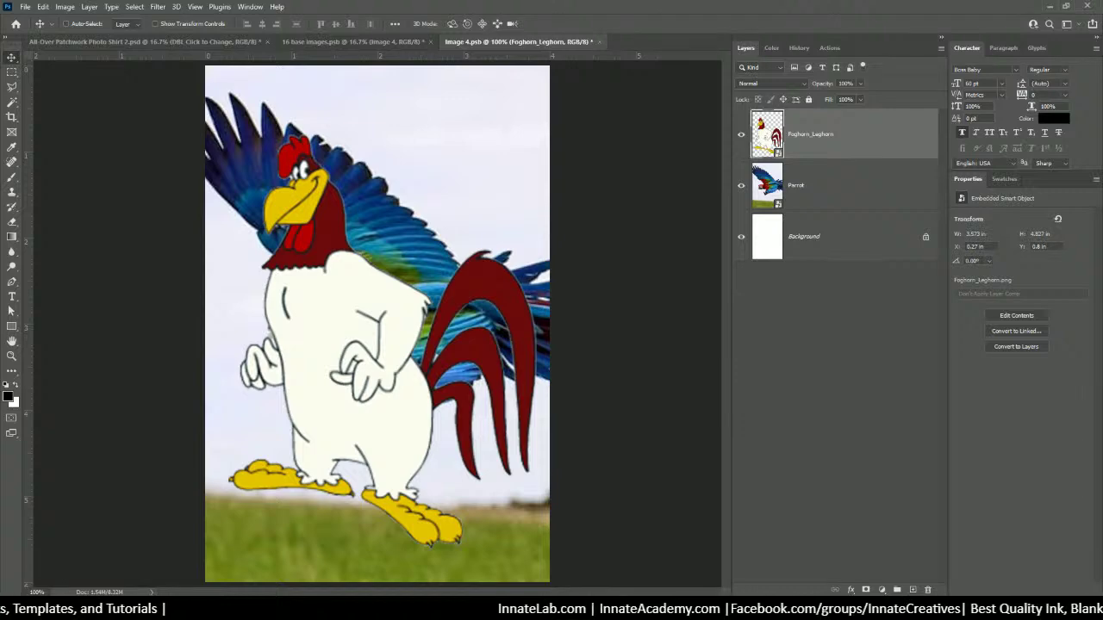
Place the Grunge Background PNG in Image 4.psb beneath the Foghorn_Leghorn layer, filling the canvas, and hide the Parrot layer above them.
key("alt+Tab")
scroll(861, 285, "down", 1)
left_click(784, 311)
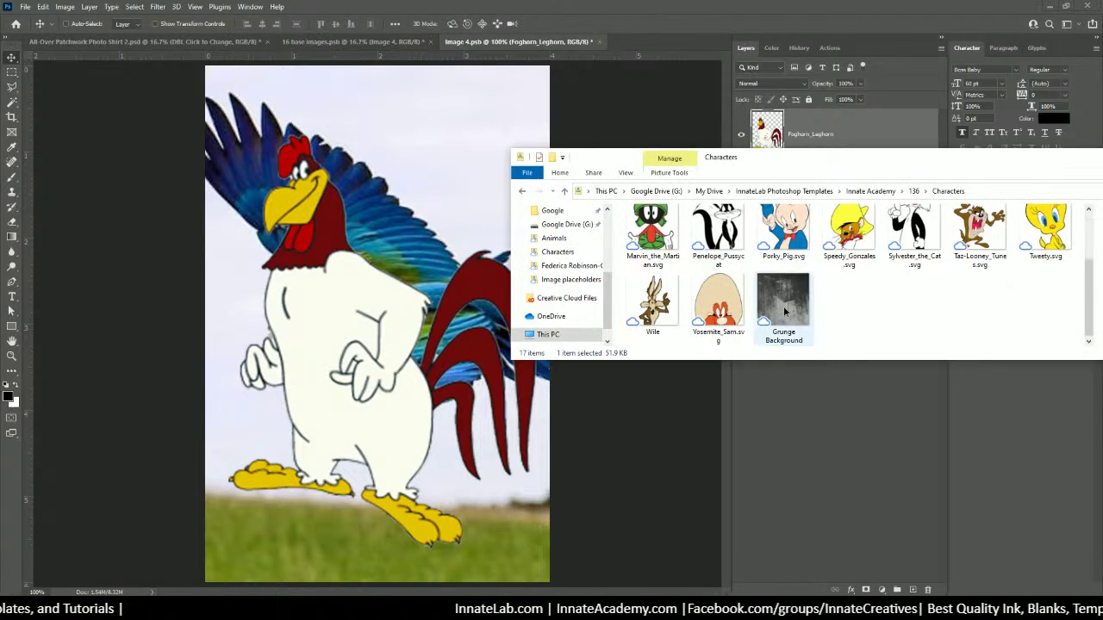
left_click_drag(784, 311, 398, 284)
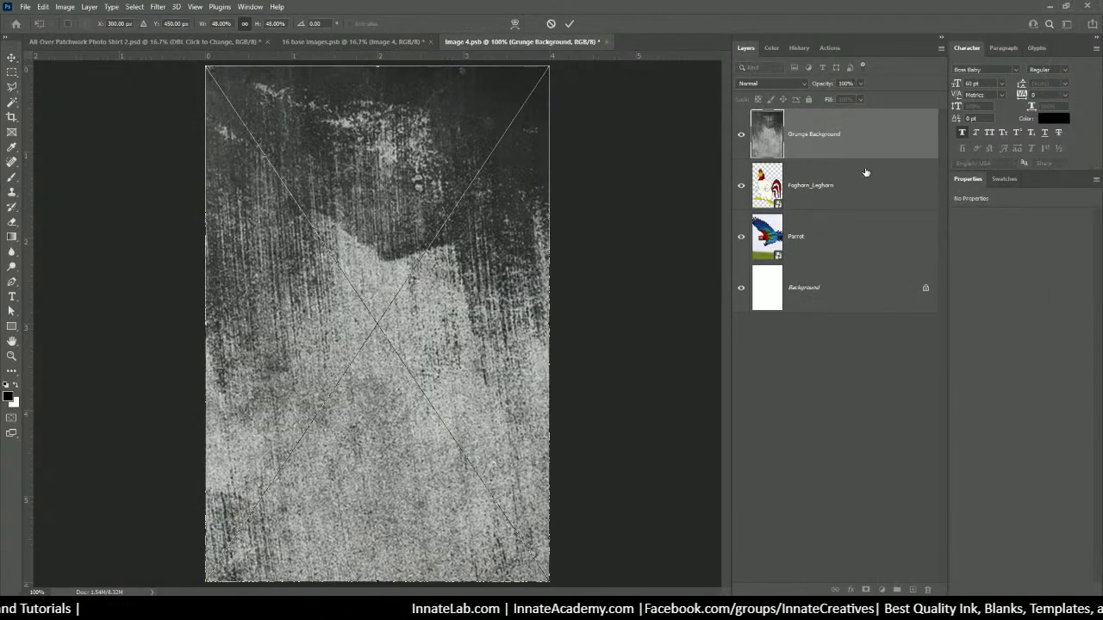
key("Return")
left_click_drag(870, 130, 853, 200)
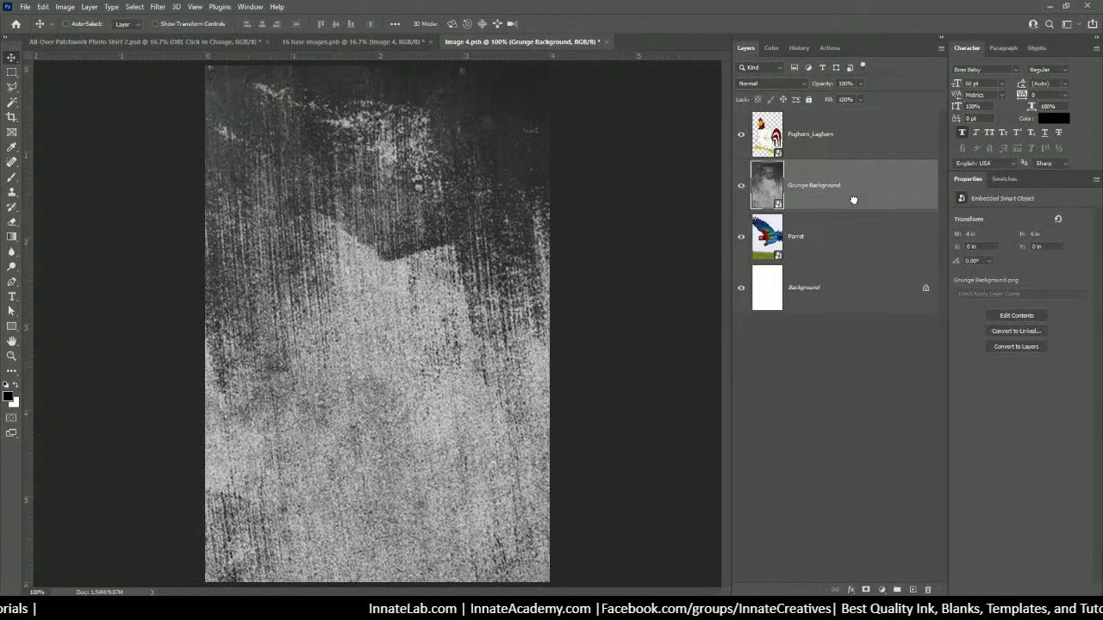
left_click_drag(854, 242, 739, 132)
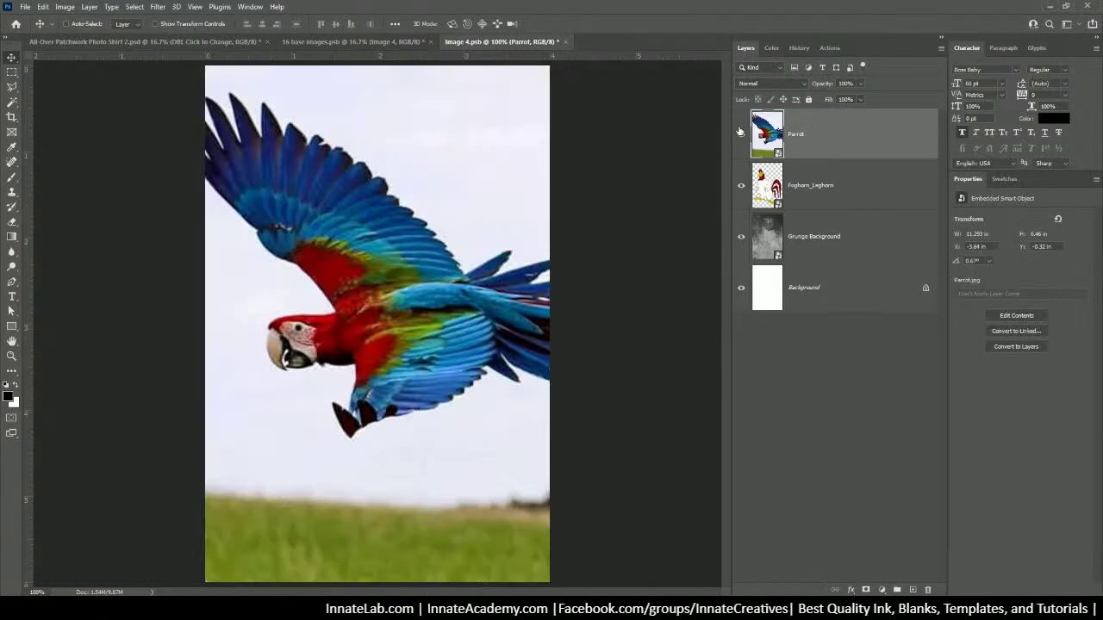
left_click(740, 134)
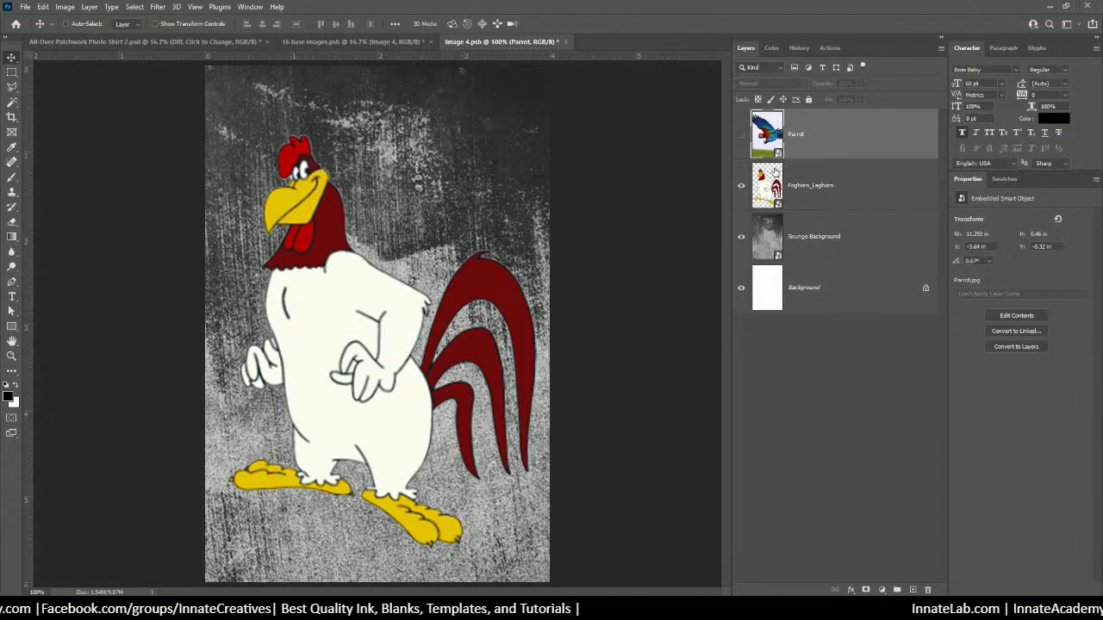
left_click(789, 184)
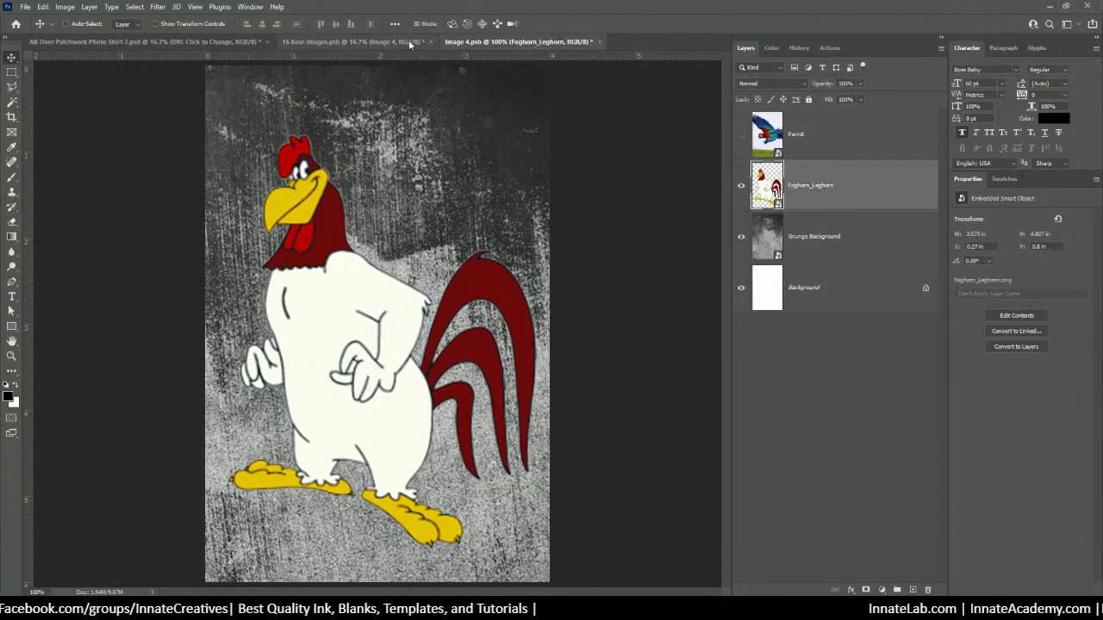
Compare Image 4.psb with the 16 base images document, and close Image 4.psb with its changes saved.
left_click(357, 42)
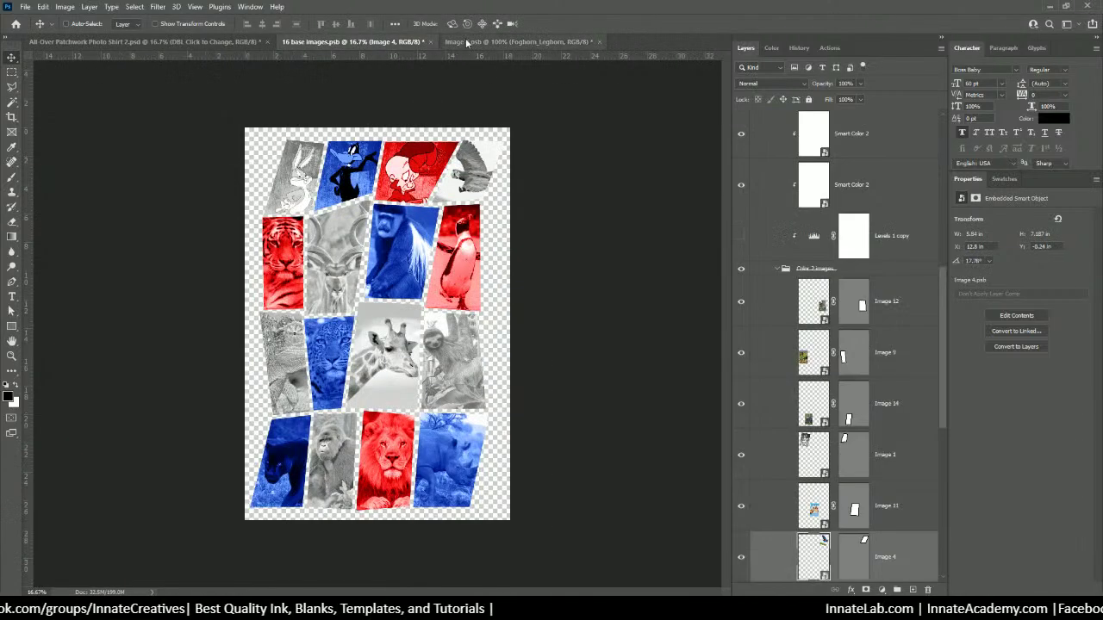
left_click(466, 43)
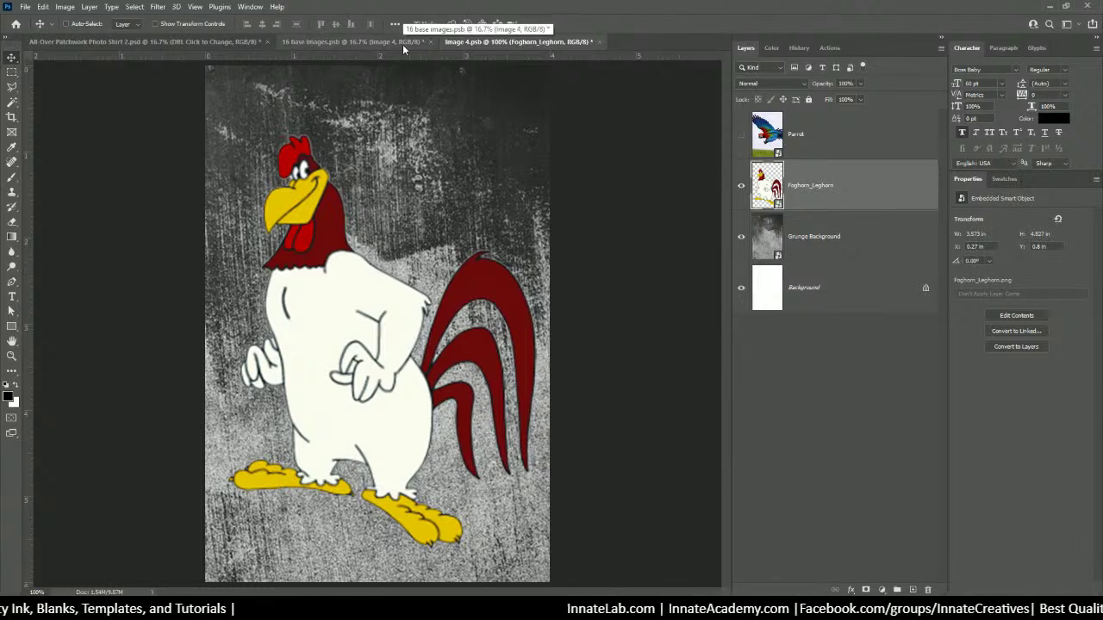
left_click(354, 41)
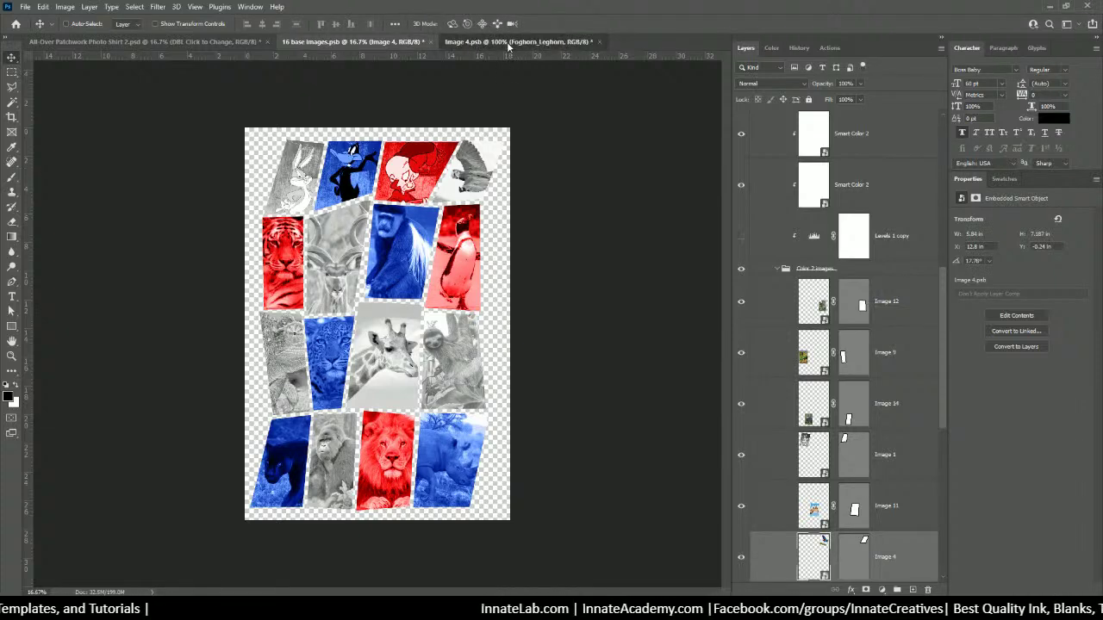
left_click(513, 42)
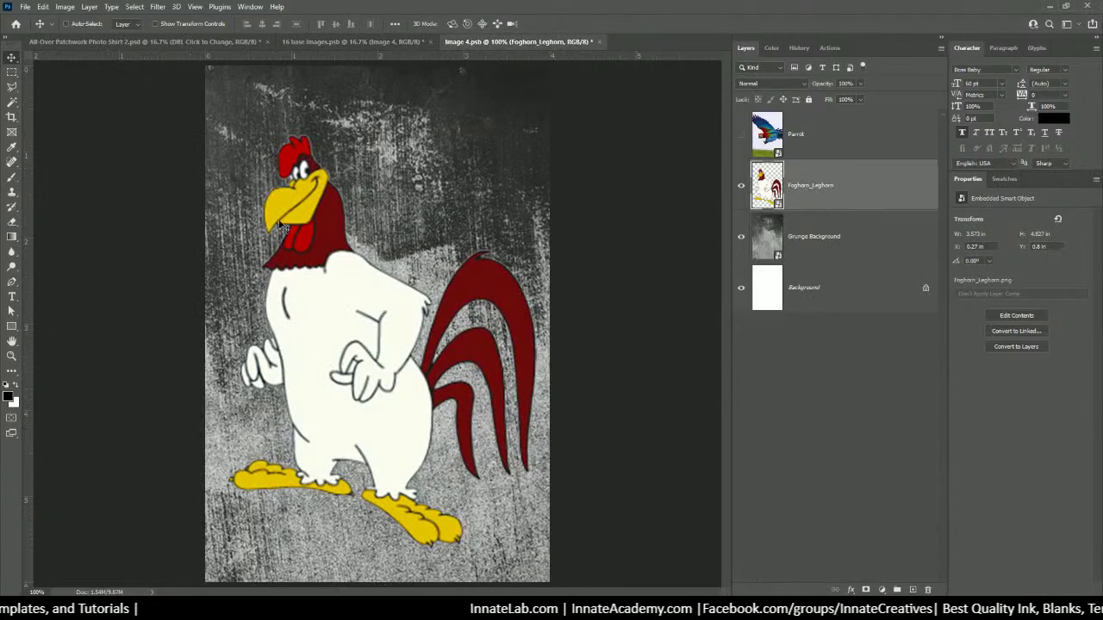
left_click(599, 41)
left_click(503, 225)
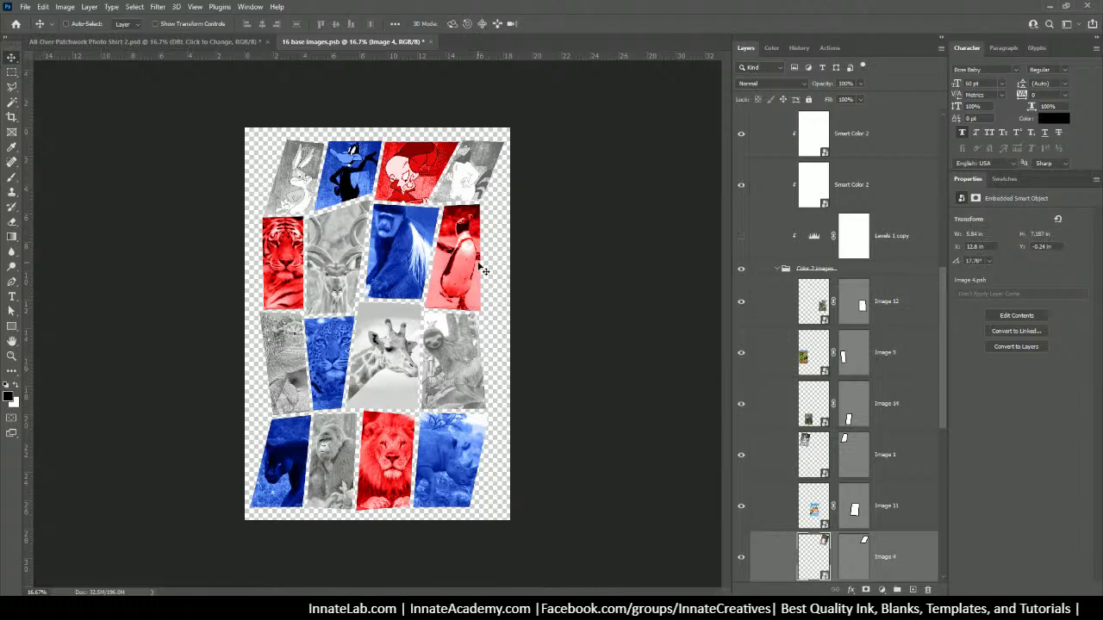
Transform Image 4 within its patch, rotating it to about 20.5° and scaling it to about 109%.
right_click(462, 175)
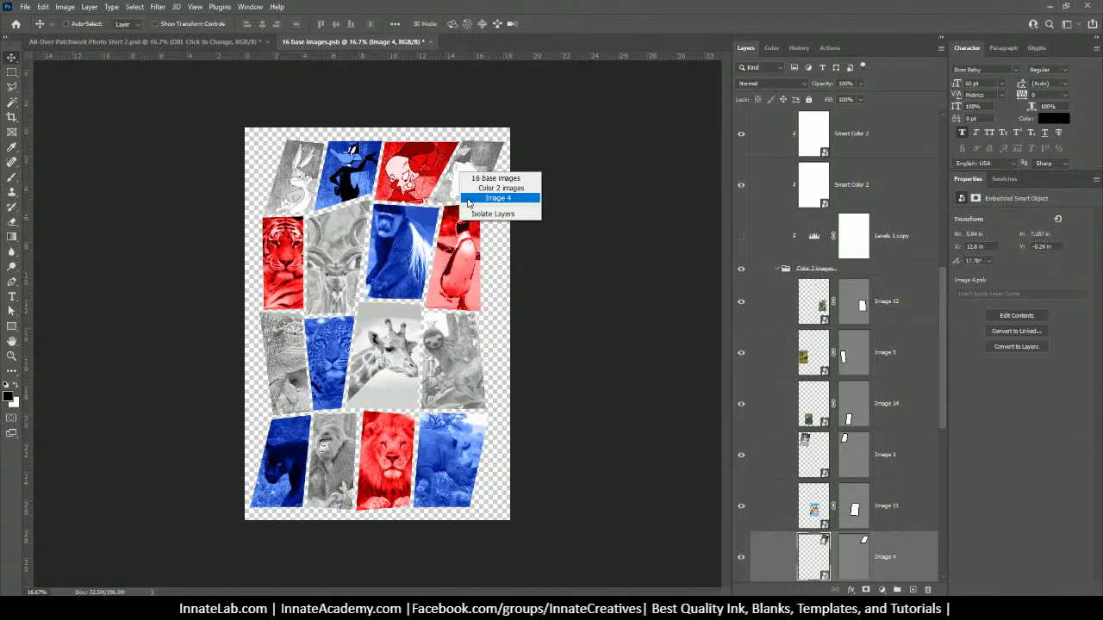
left_click(470, 170)
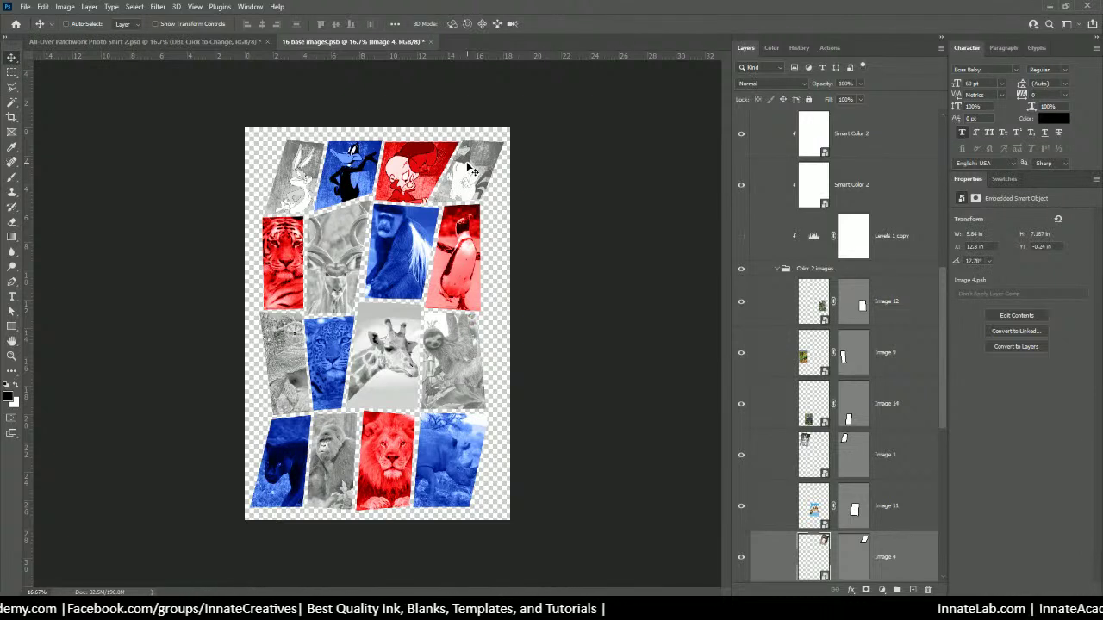
right_click(471, 170)
left_click(499, 177)
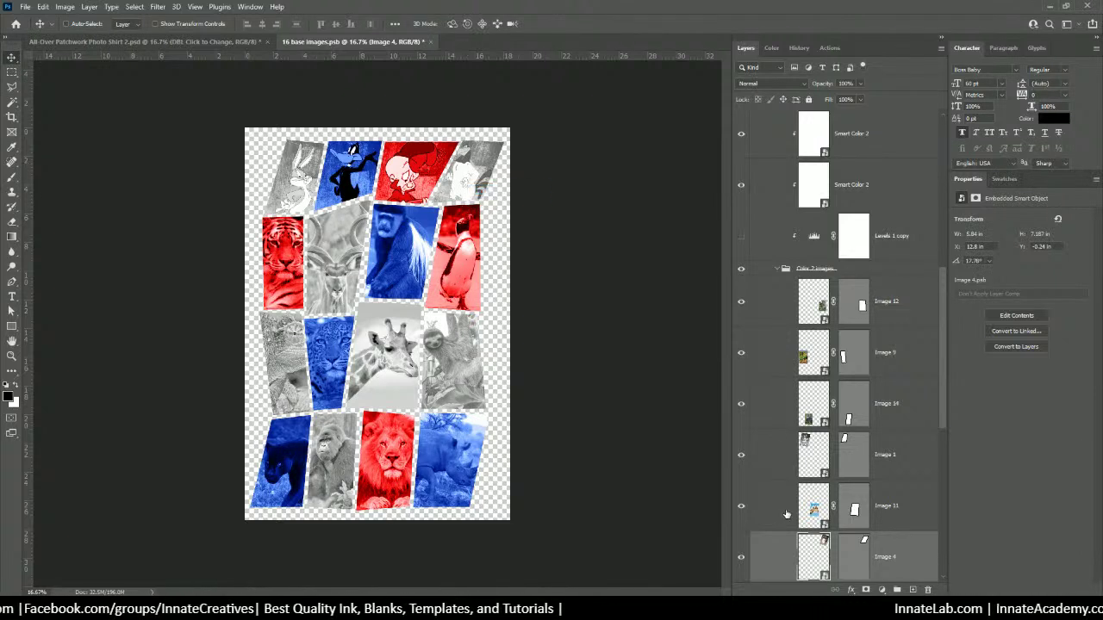
scroll(785, 514, "down", 2)
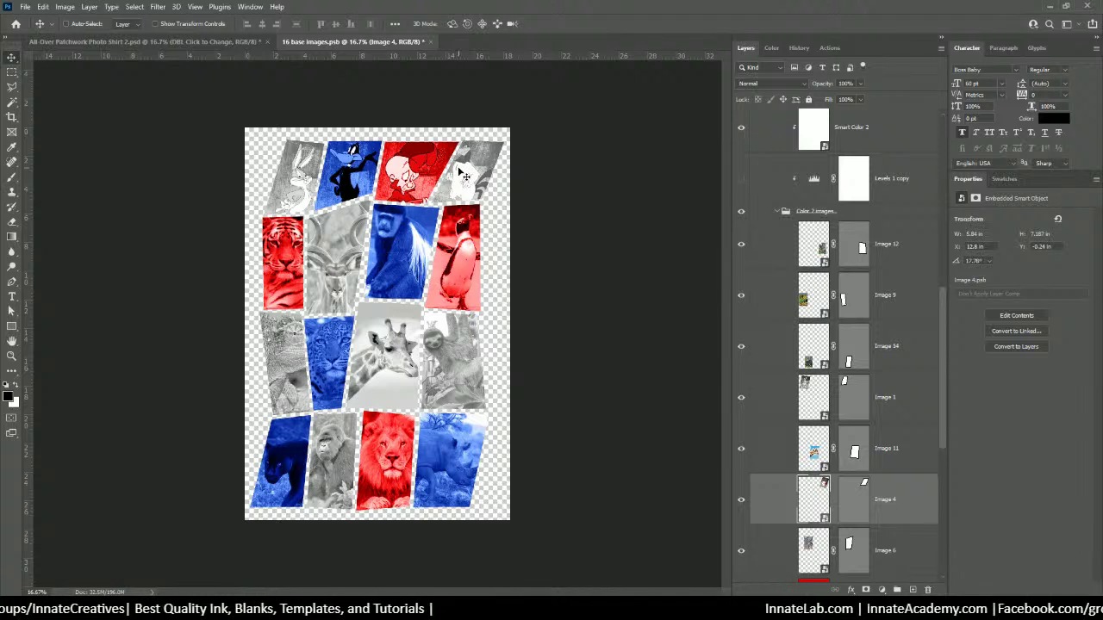
left_click_drag(463, 176, 462, 174)
key("ctrl+t")
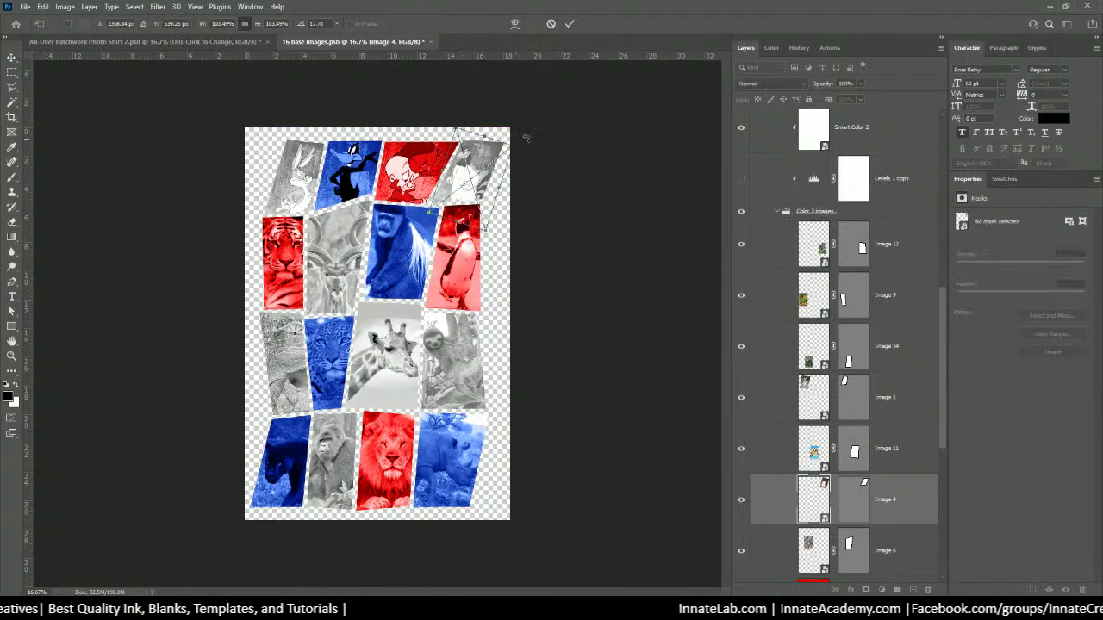
left_click_drag(528, 137, 479, 155)
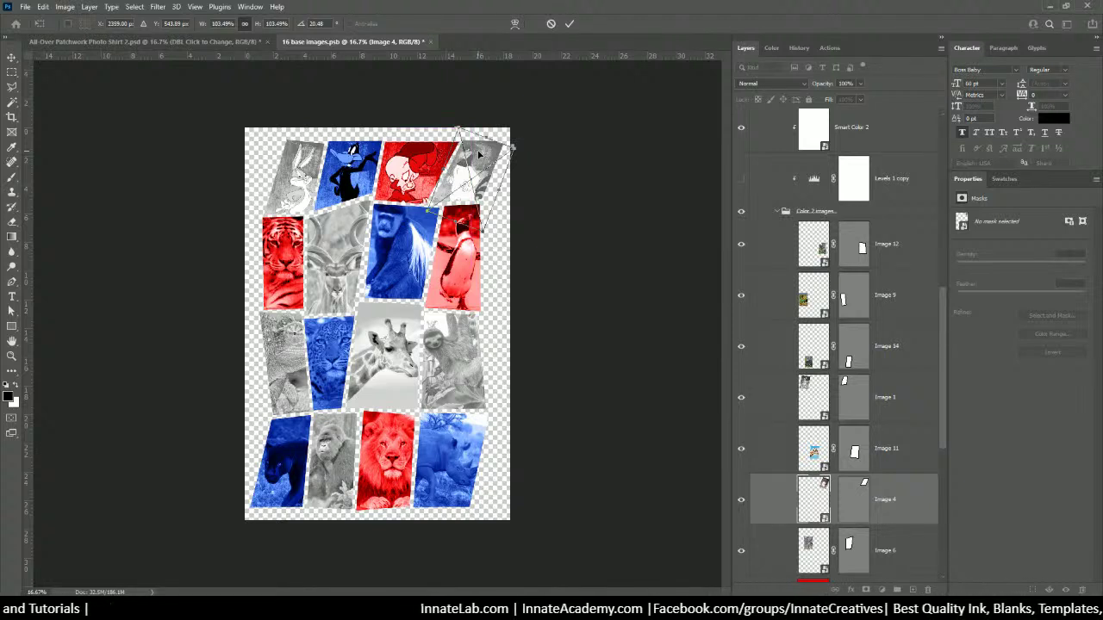
left_click_drag(514, 147, 517, 144)
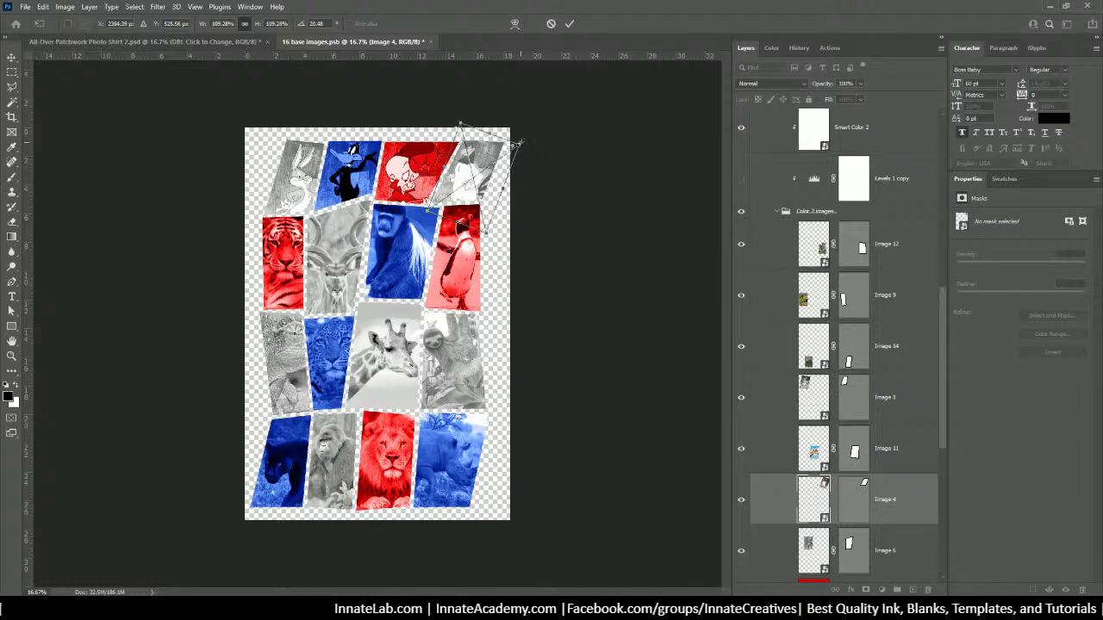
key("Return")
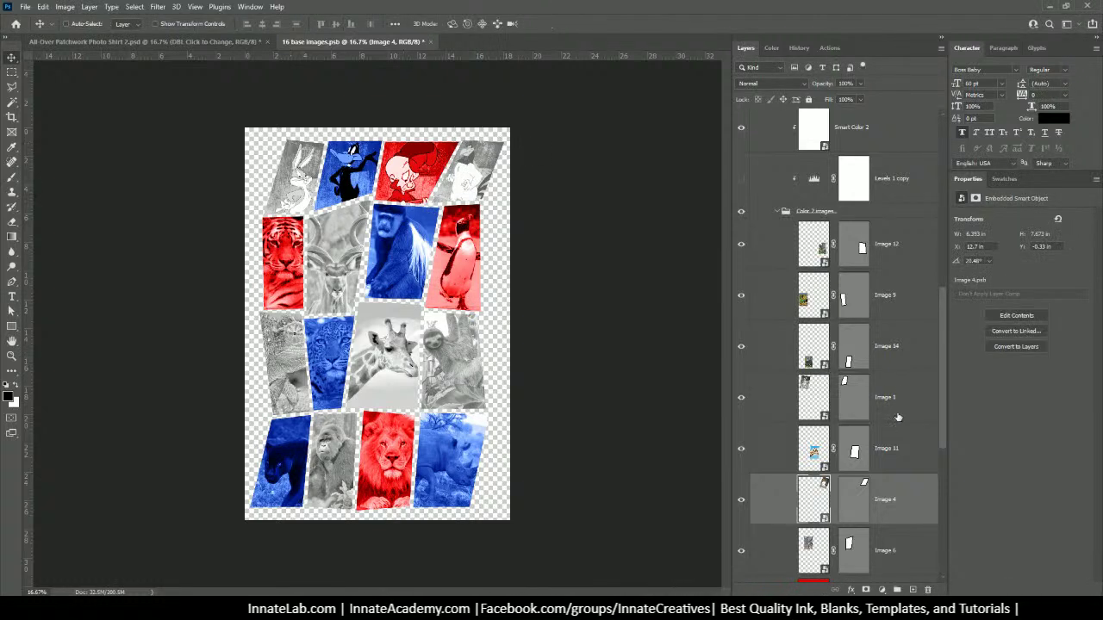
scroll(897, 417, "down", 1)
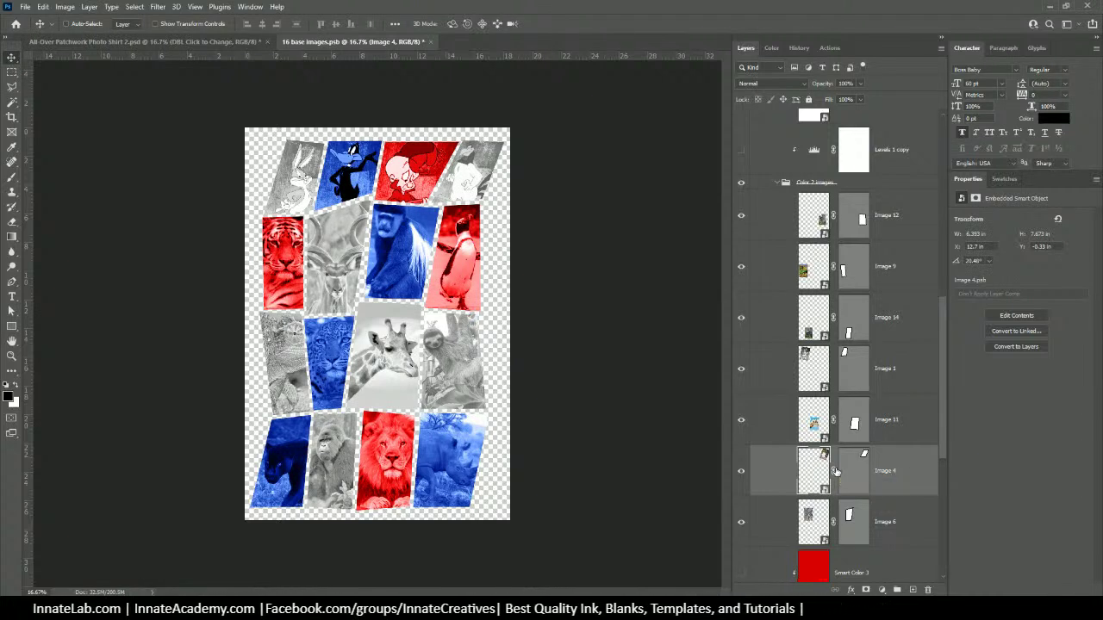
left_click(814, 367)
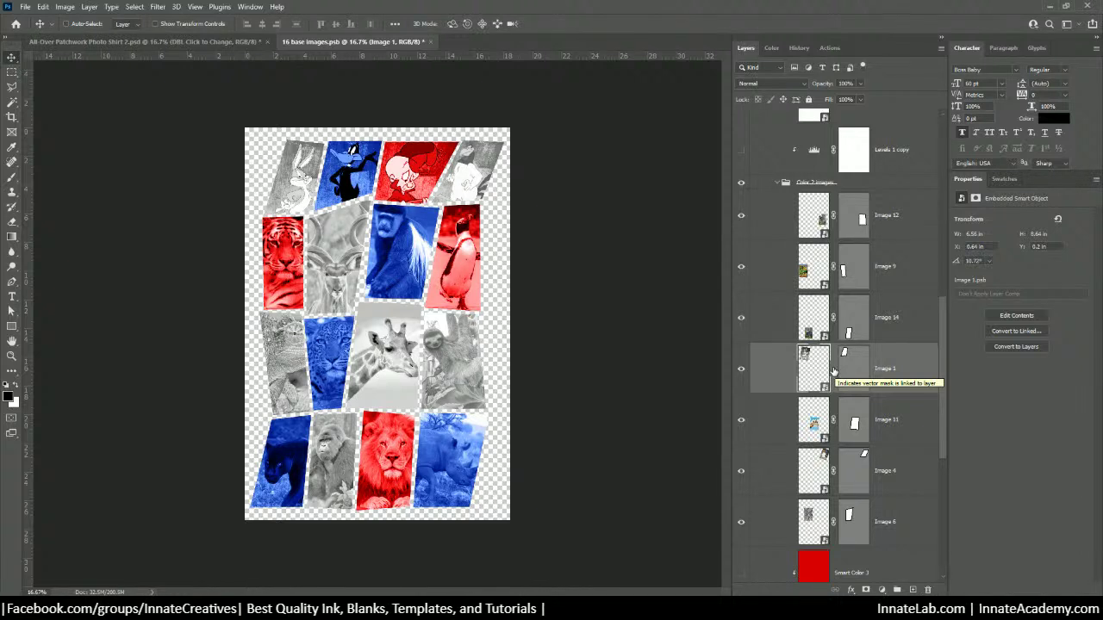
scroll(833, 370, "down", 1)
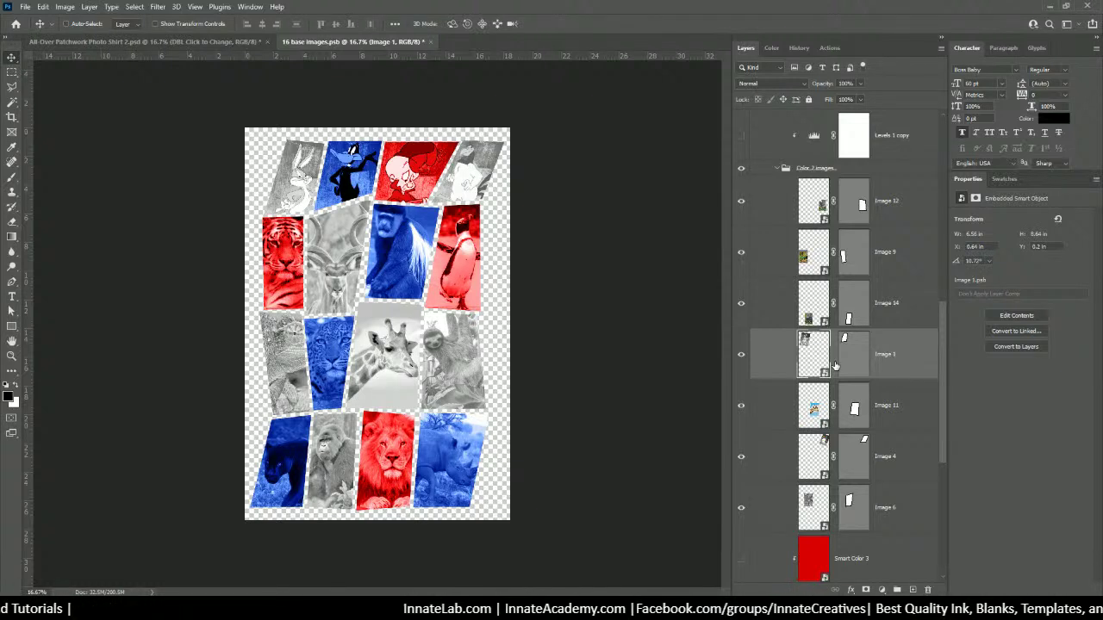
left_click(741, 355)
left_click(741, 355)
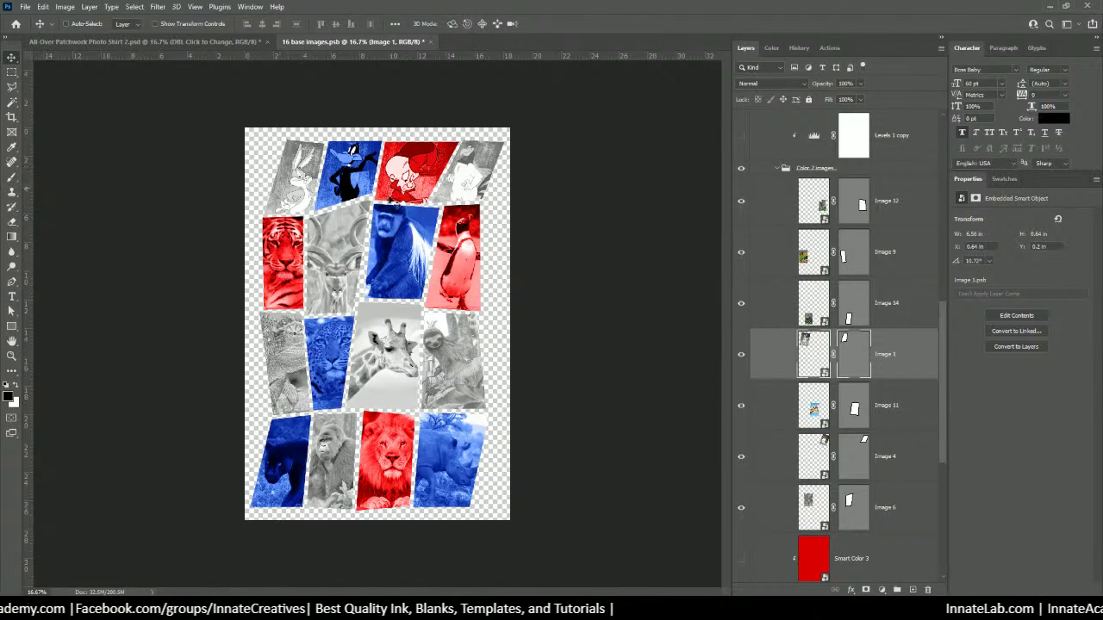
Enlarge the tiger photo in the Image 5 smart object to about 112% so it fills the canvas, and close Image 5.psb with its changes saved.
right_click(283, 279)
left_click(323, 303)
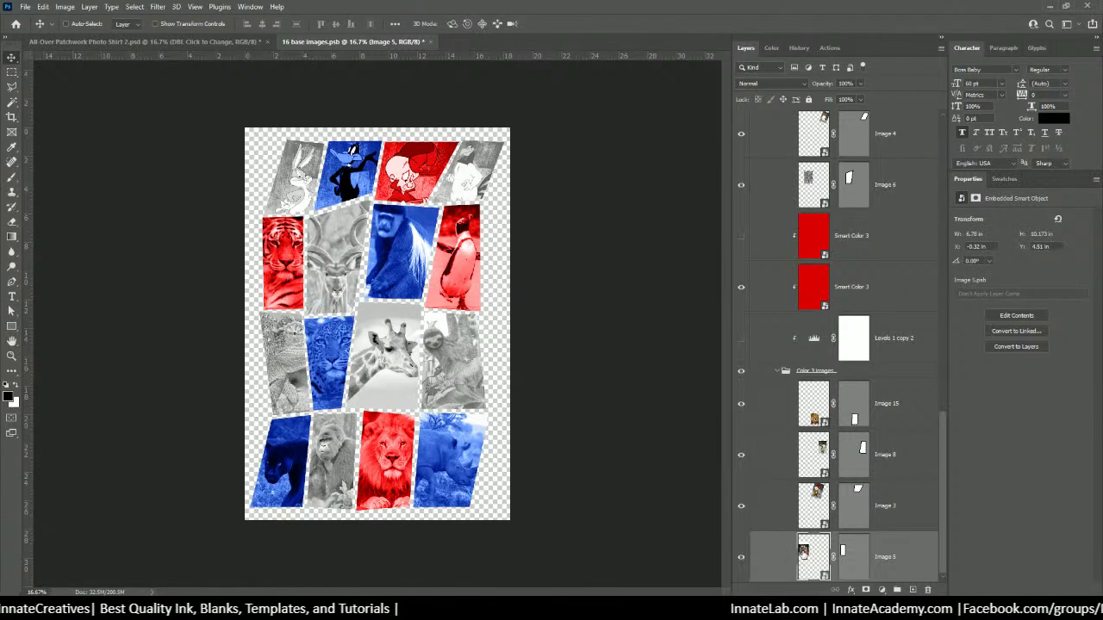
double_click(803, 552)
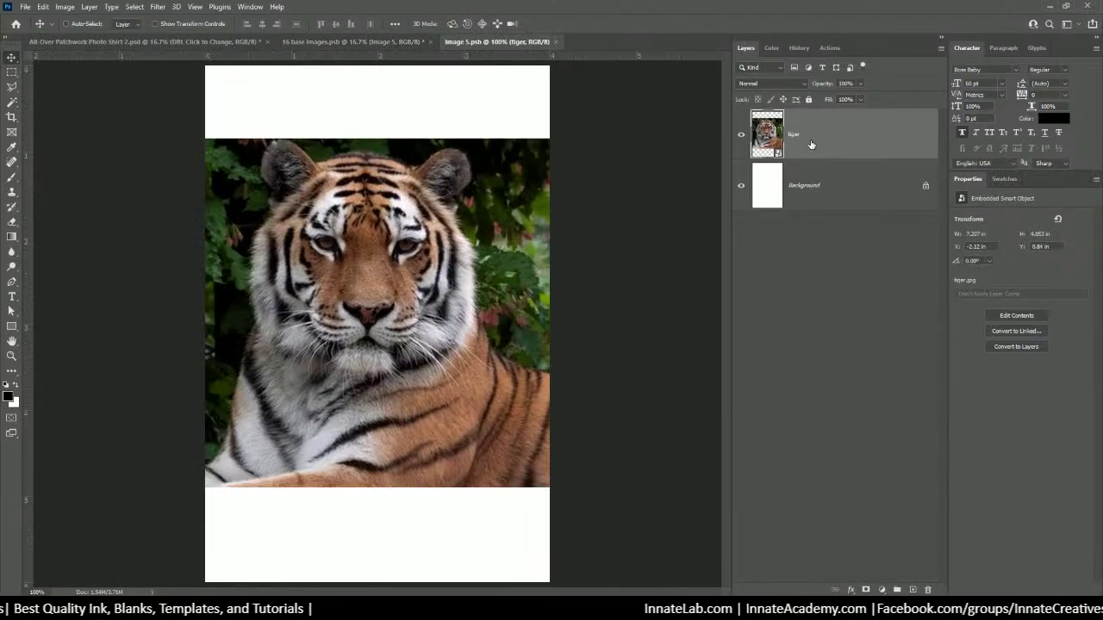
key("ctrl+minus")
key("ctrl+minus")
key("ctrl+minus")
key("ctrl+t")
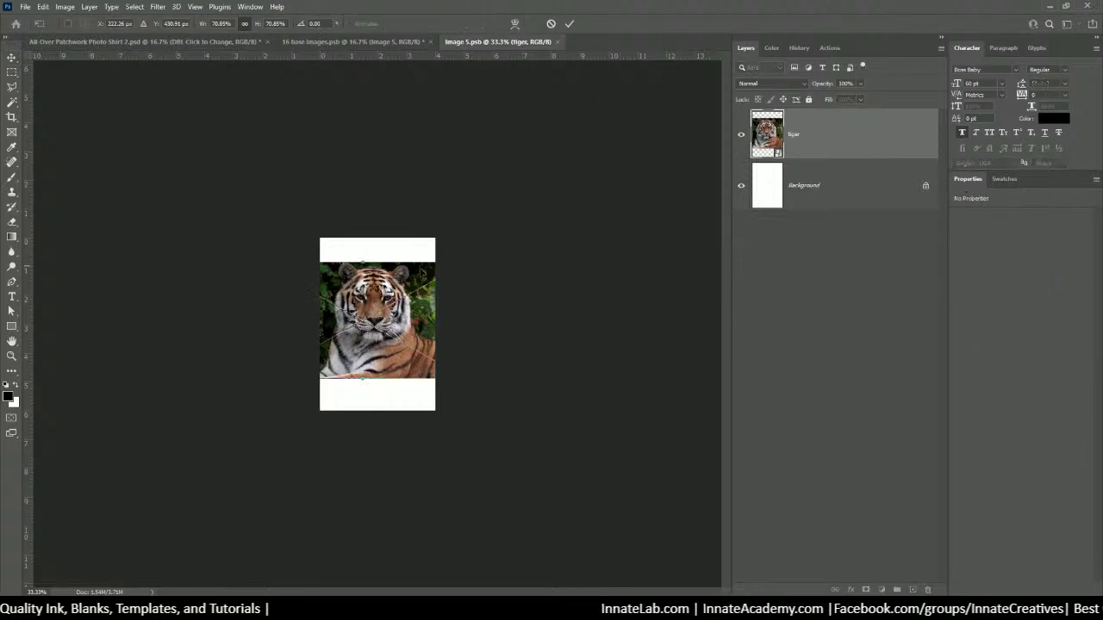
left_click_drag(362, 263, 362, 228)
left_click_drag(362, 382, 362, 422)
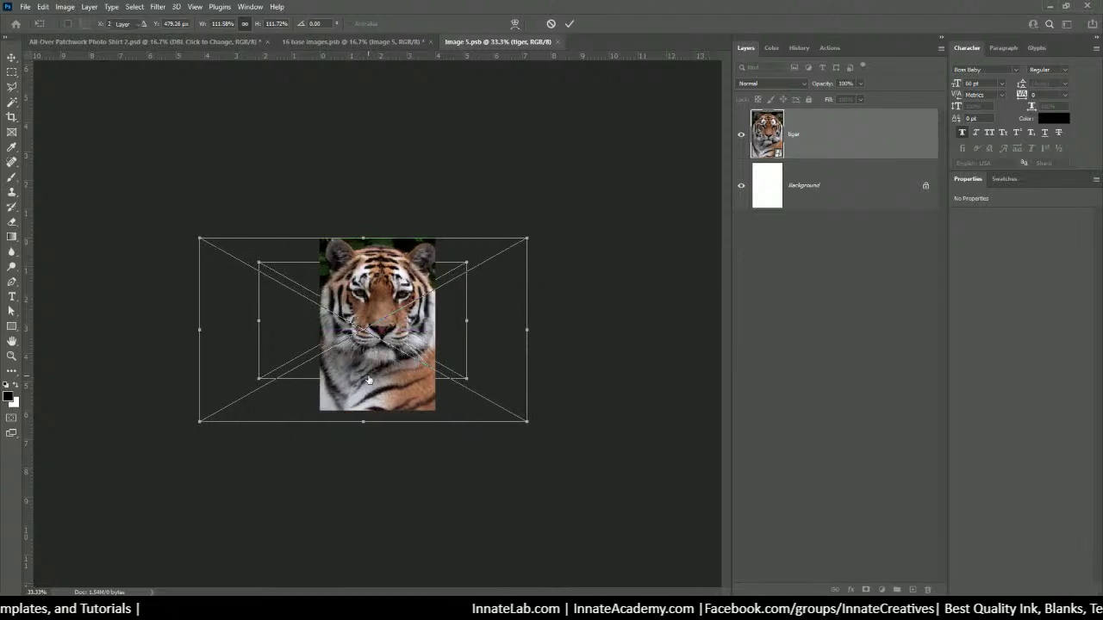
key("Escape")
left_click(561, 42)
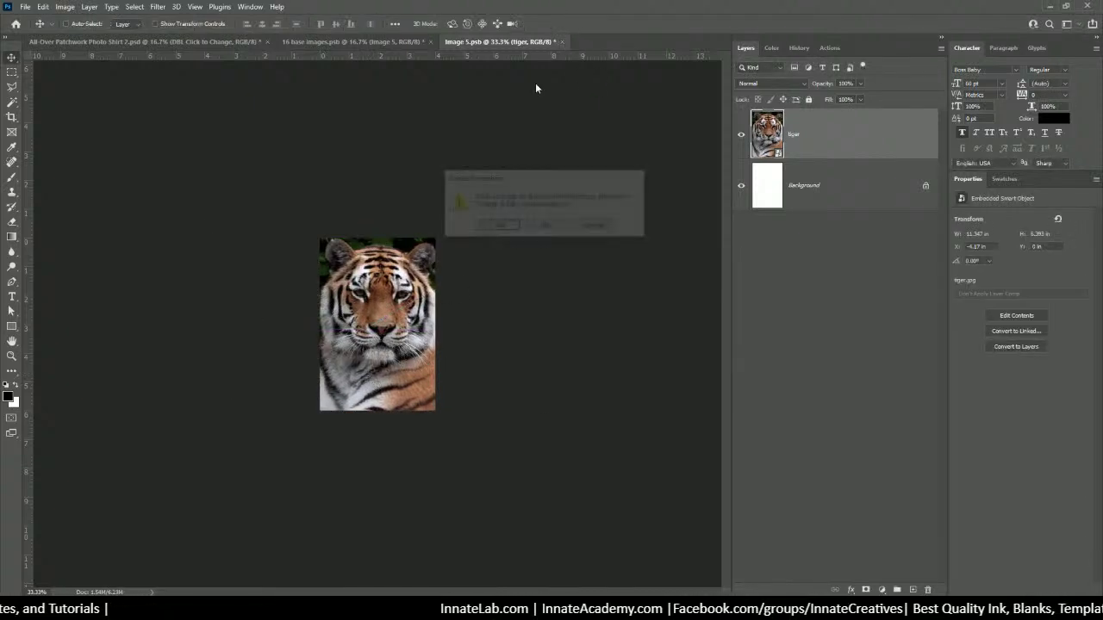
left_click(485, 226)
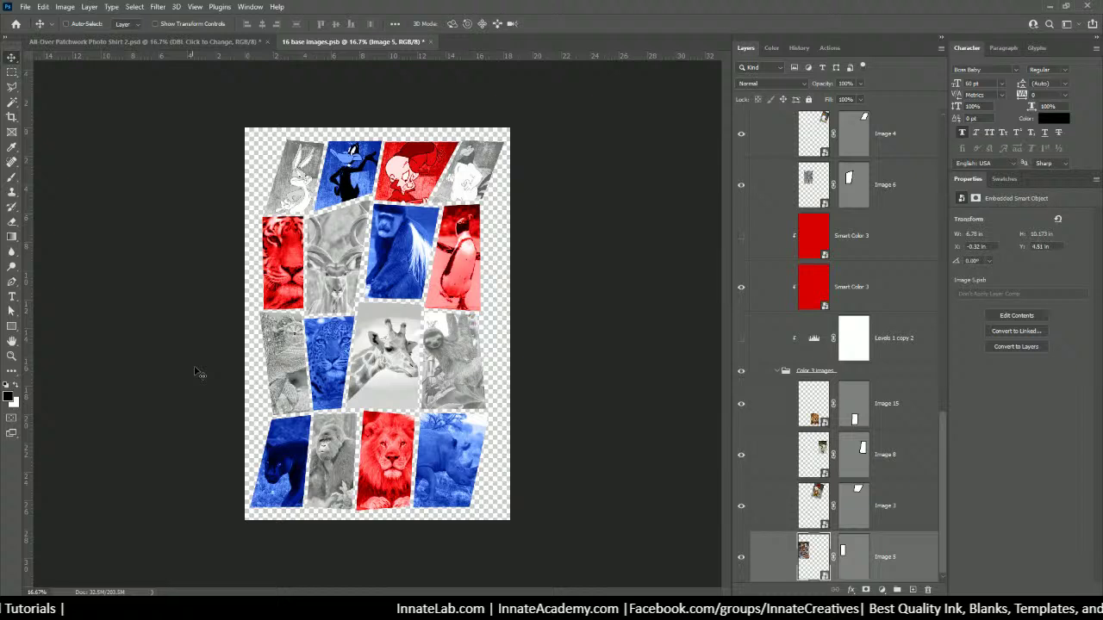
Scale Image 5 down to about 113% and reposition it so the tiger's face sits within its red patch.
right_click(285, 251)
left_click(308, 277)
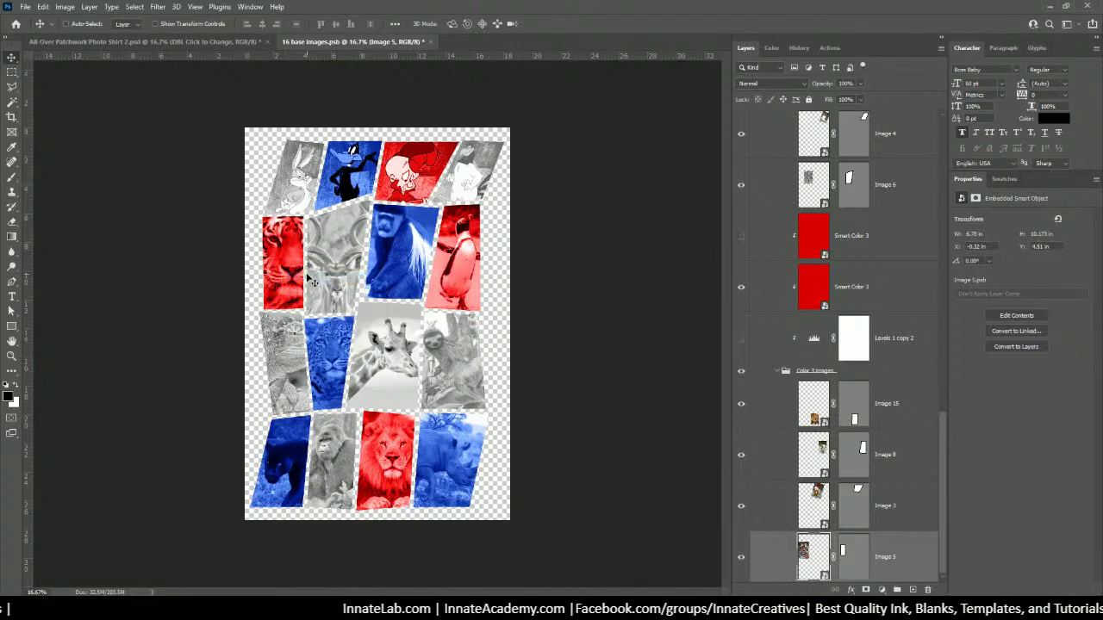
key("ctrl+t")
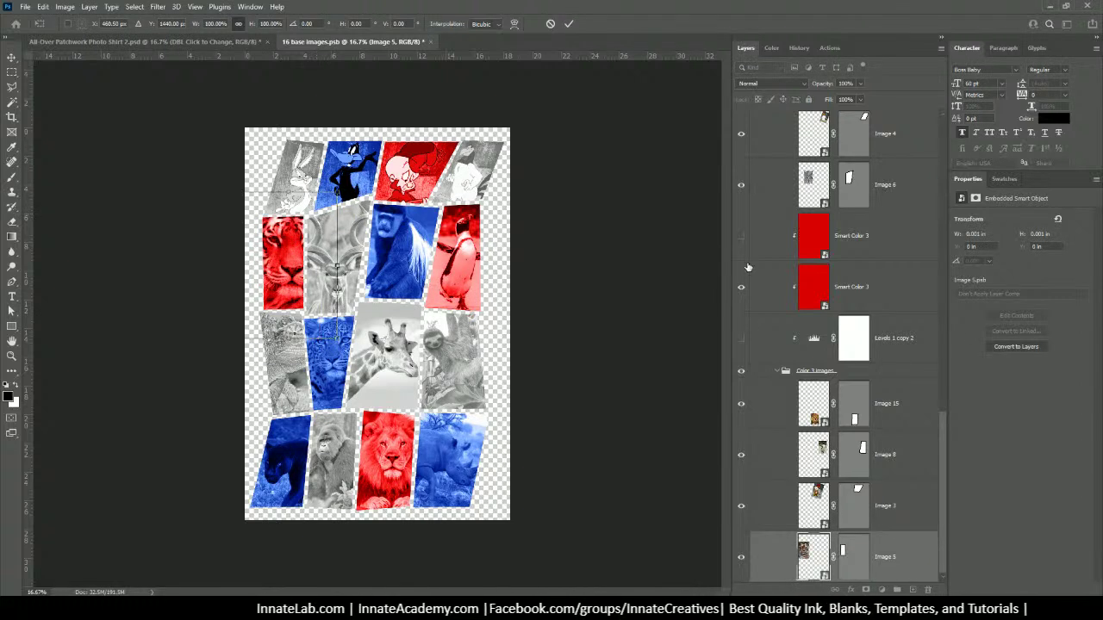
key("Escape")
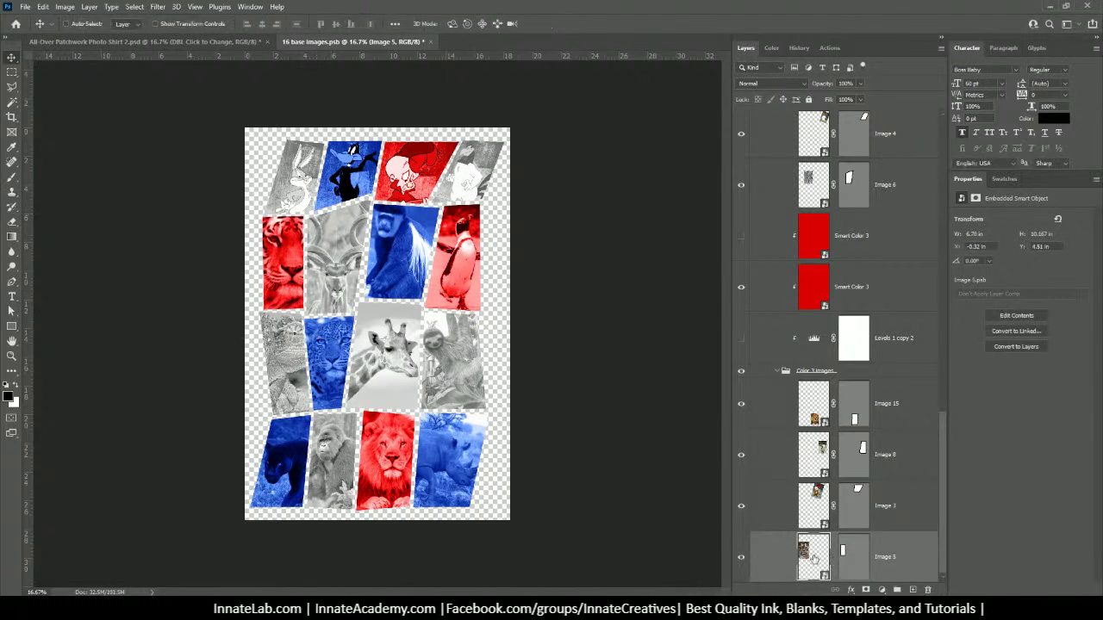
key("ctrl+t")
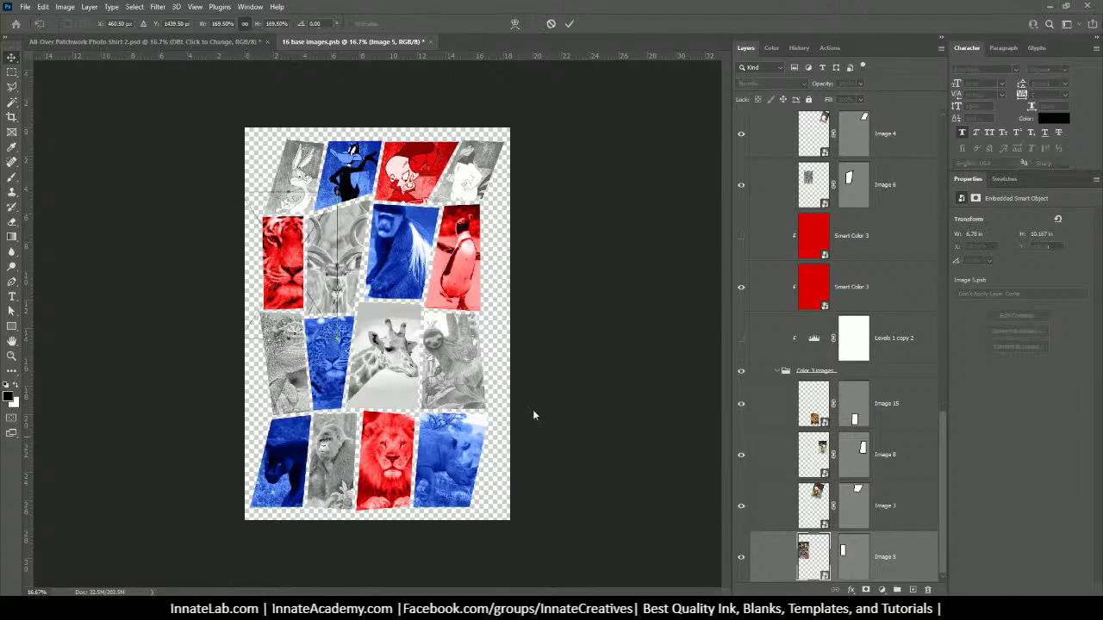
left_click_drag(341, 191, 290, 251)
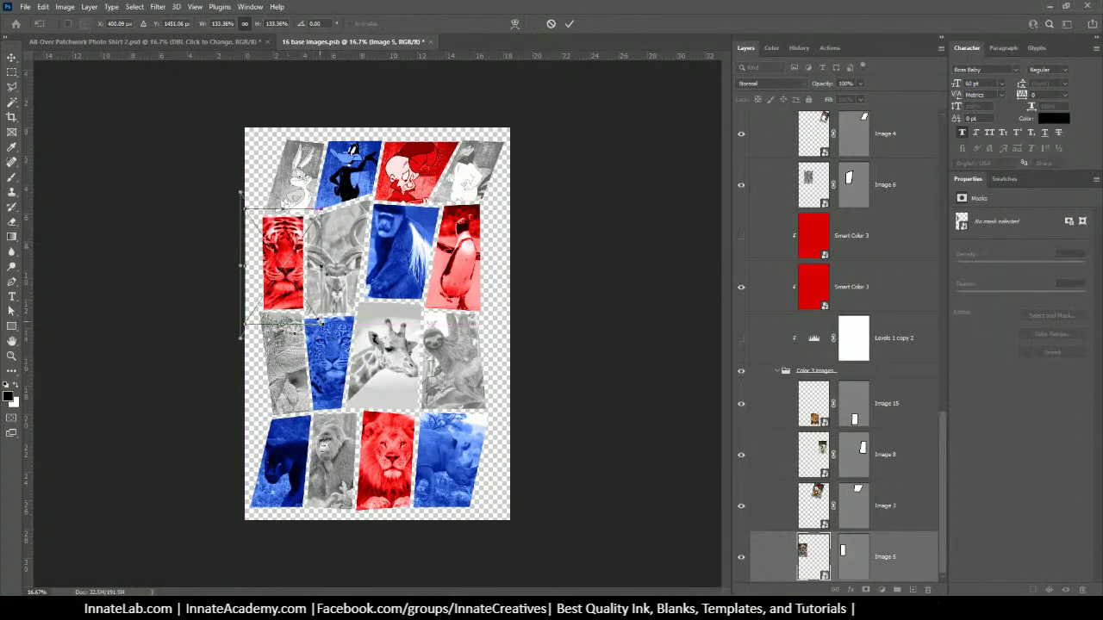
left_click_drag(320, 323, 310, 305)
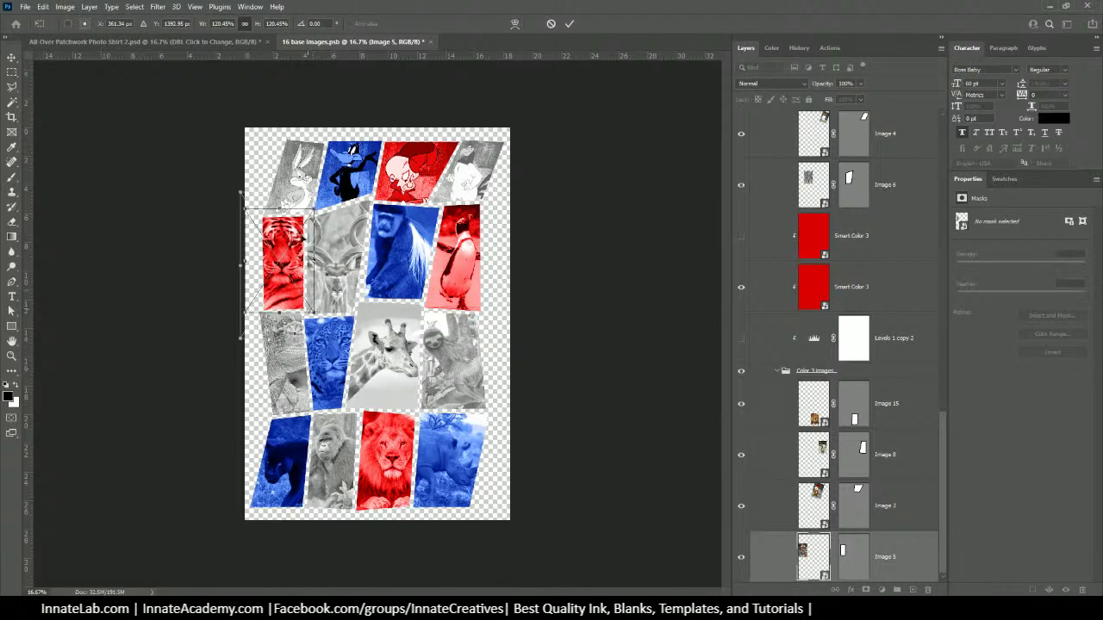
left_click_drag(307, 204, 310, 211)
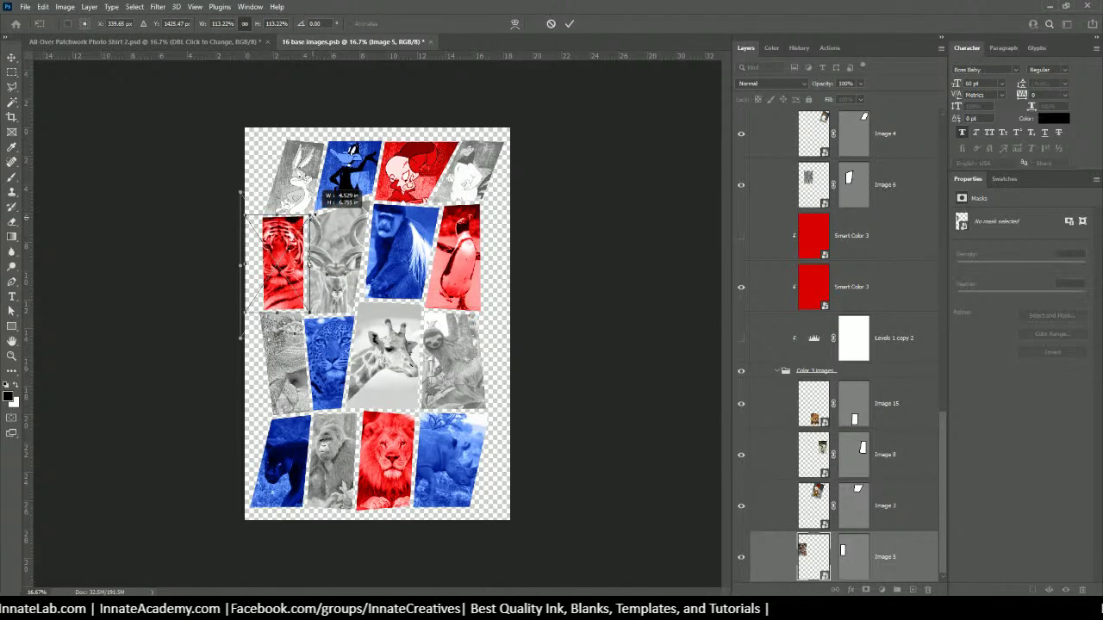
left_click_drag(276, 250, 284, 240)
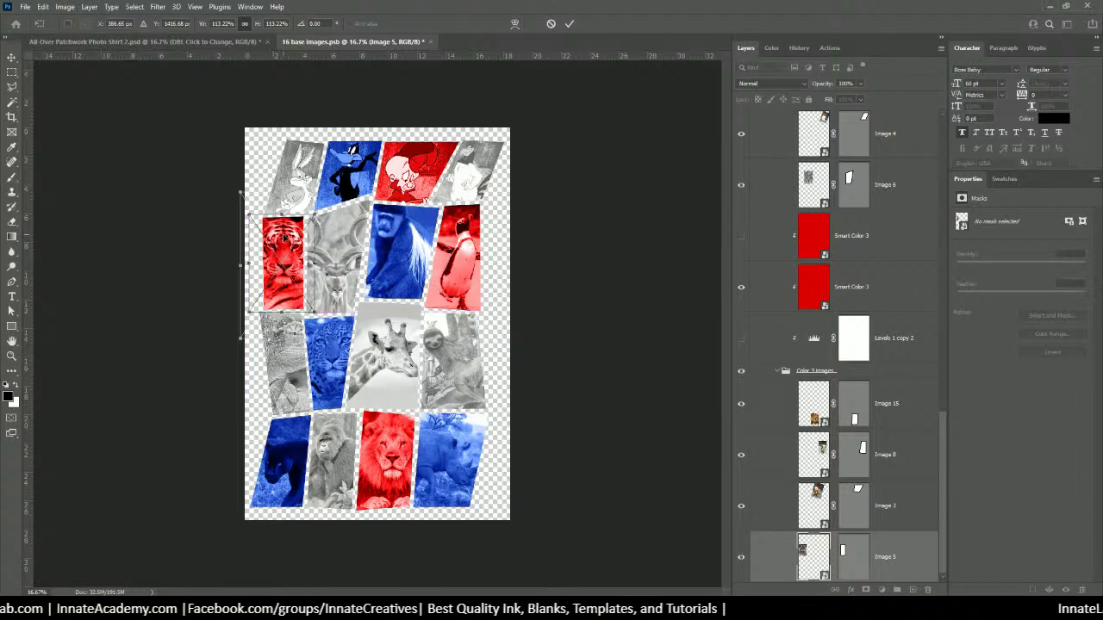
key("Return")
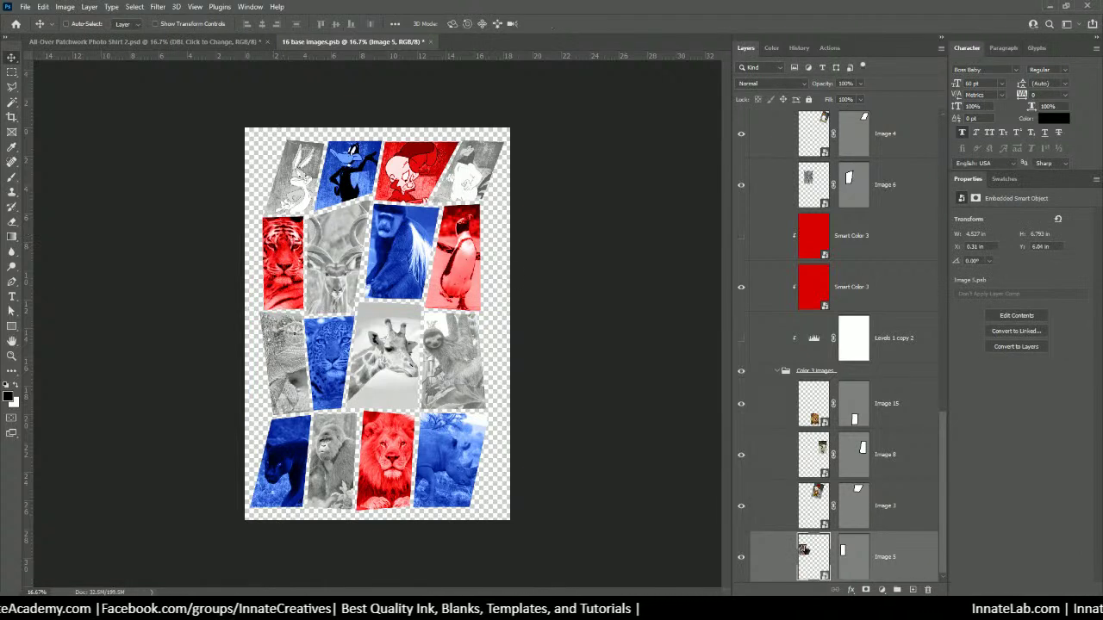
Open the Image 5 smart object, place the Grunge Background image filling its canvas, and hide the tiger layer.
double_click(803, 548)
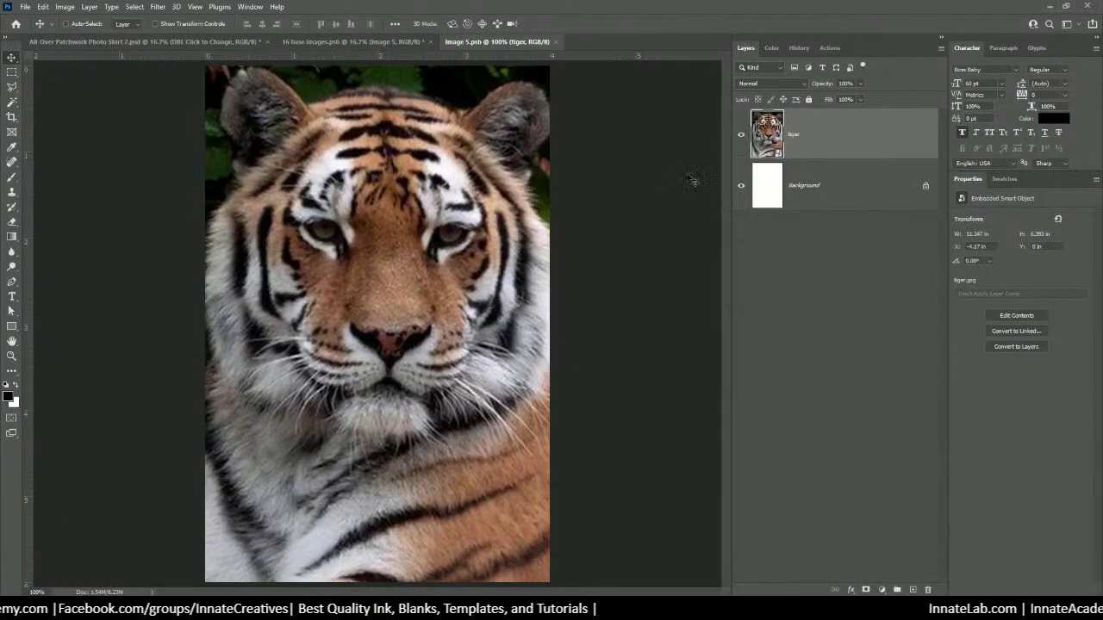
key("alt+Tab")
left_click_drag(784, 315, 417, 250)
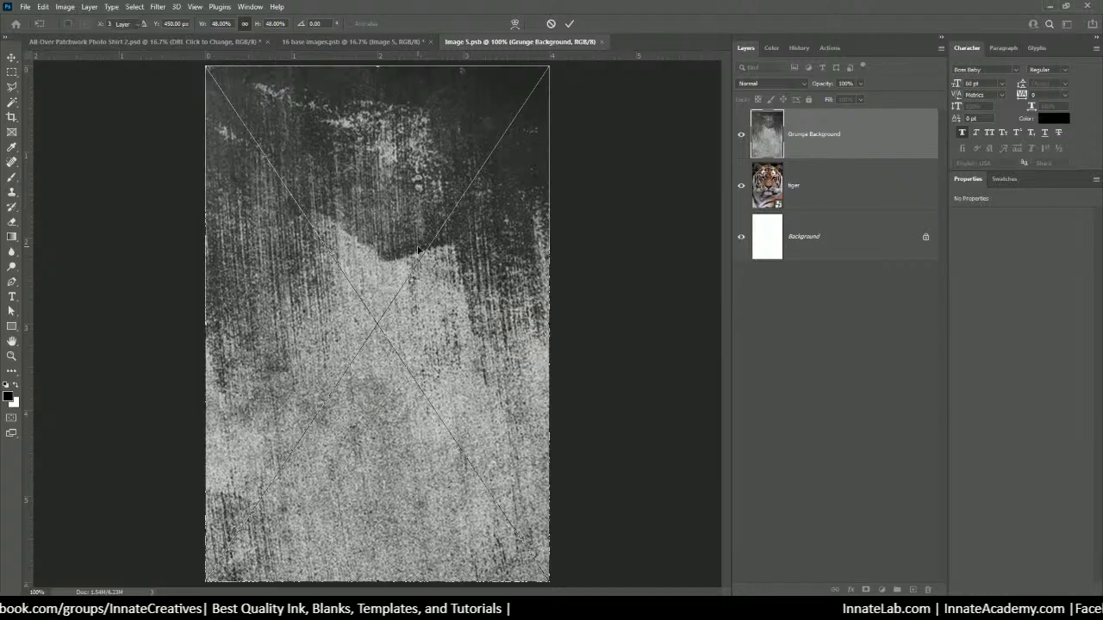
key("Return")
left_click(741, 185)
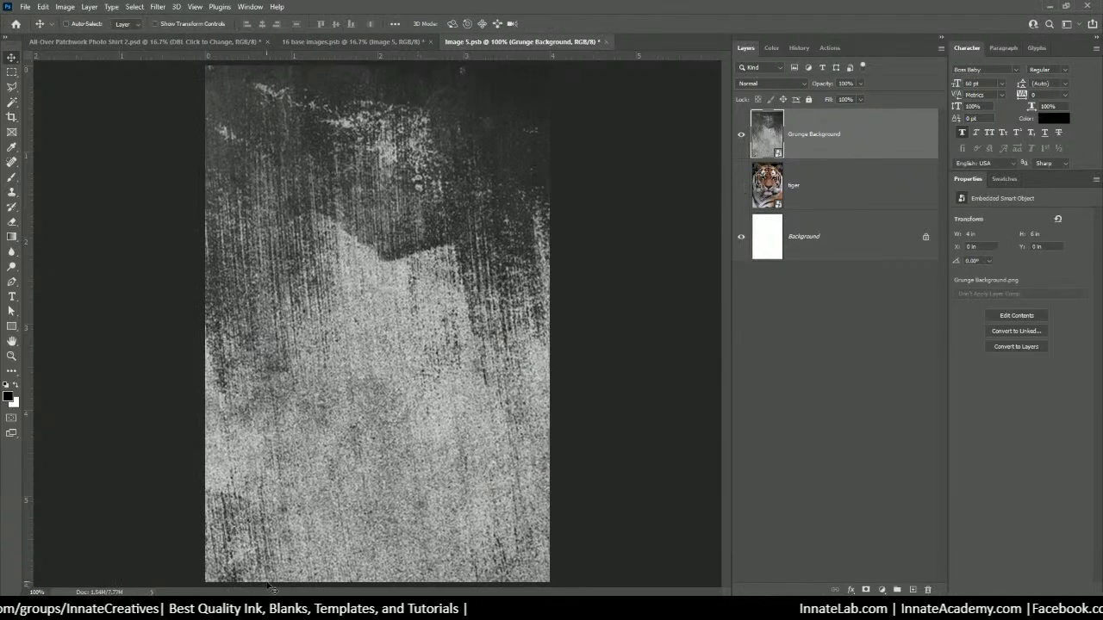
Place the Granny character over the grunge background, scaled to about 51.7% and centered, and close Image 5.psb with its changes saved.
key("alt+Tab")
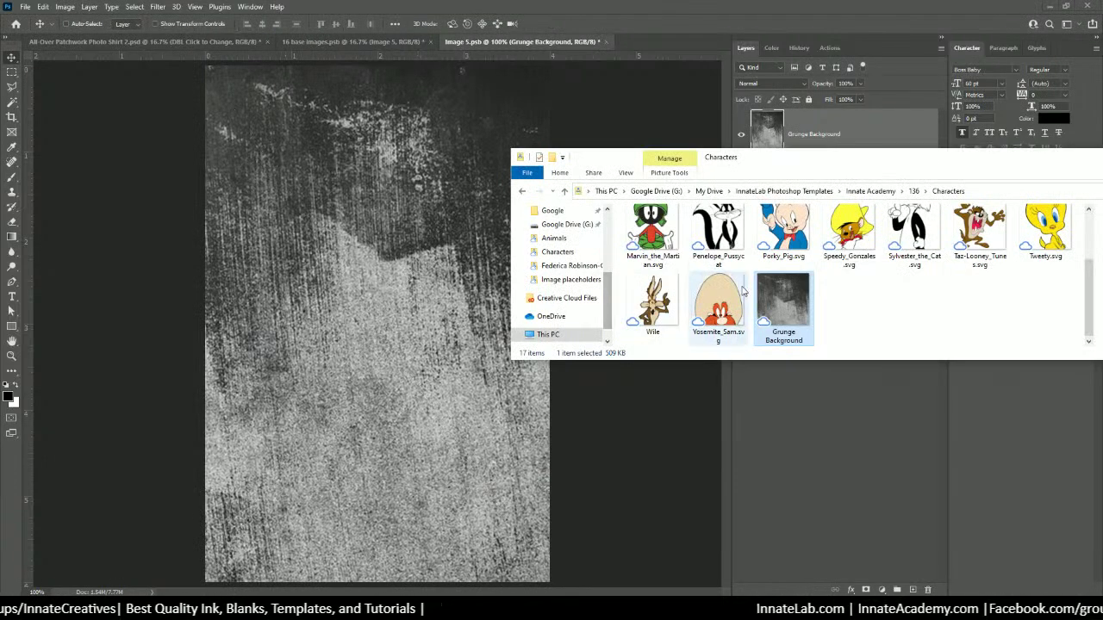
scroll(730, 284, "up", 2)
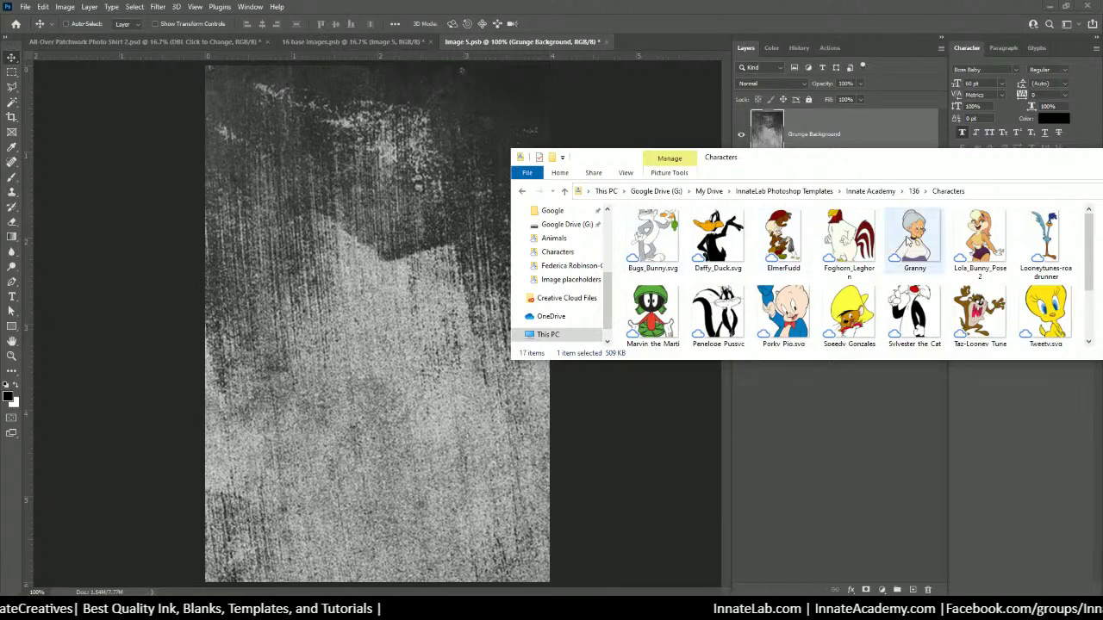
left_click_drag(913, 239, 378, 221)
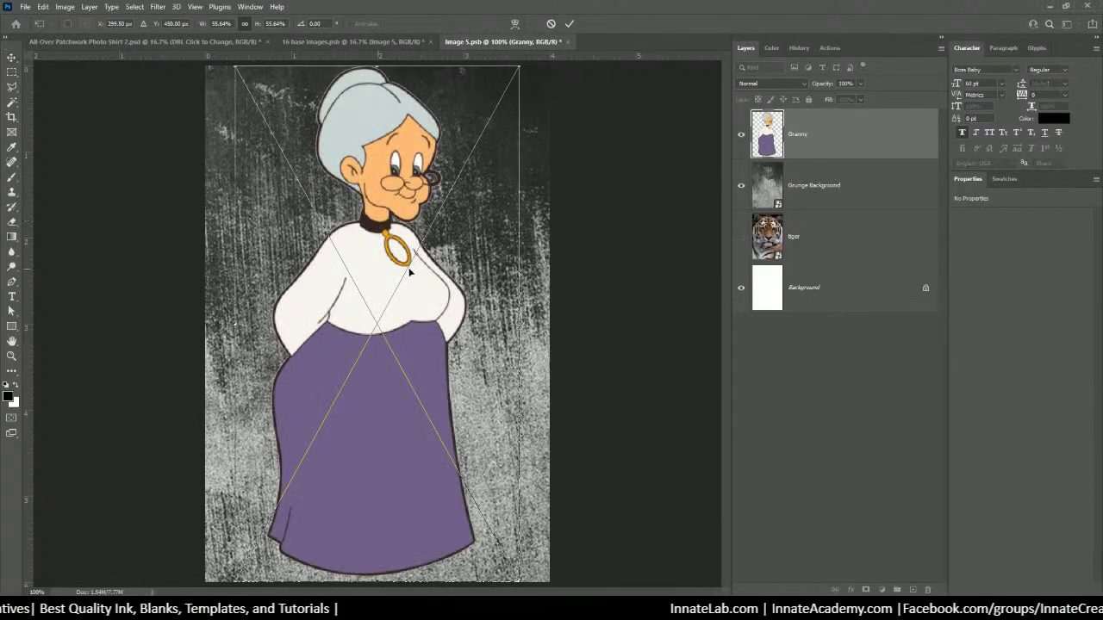
key("ctrl+minus")
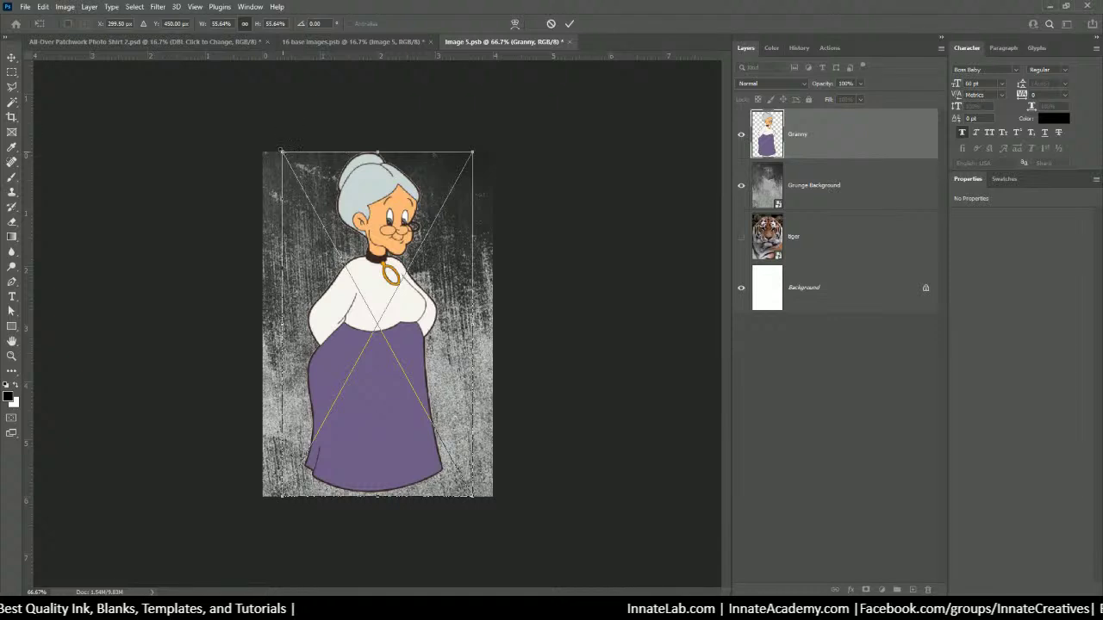
left_click_drag(281, 152, 289, 164)
mouse_move(392, 317)
left_mouse_down()
mouse_move(393, 296)
mouse_move(383, 310)
left_mouse_up()
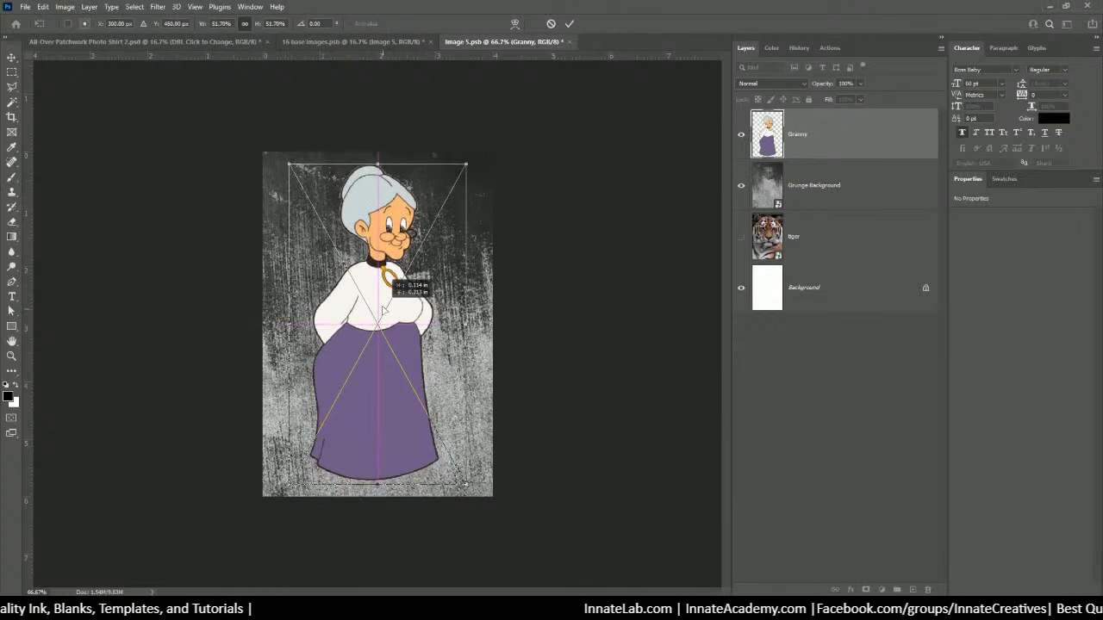
key("Return")
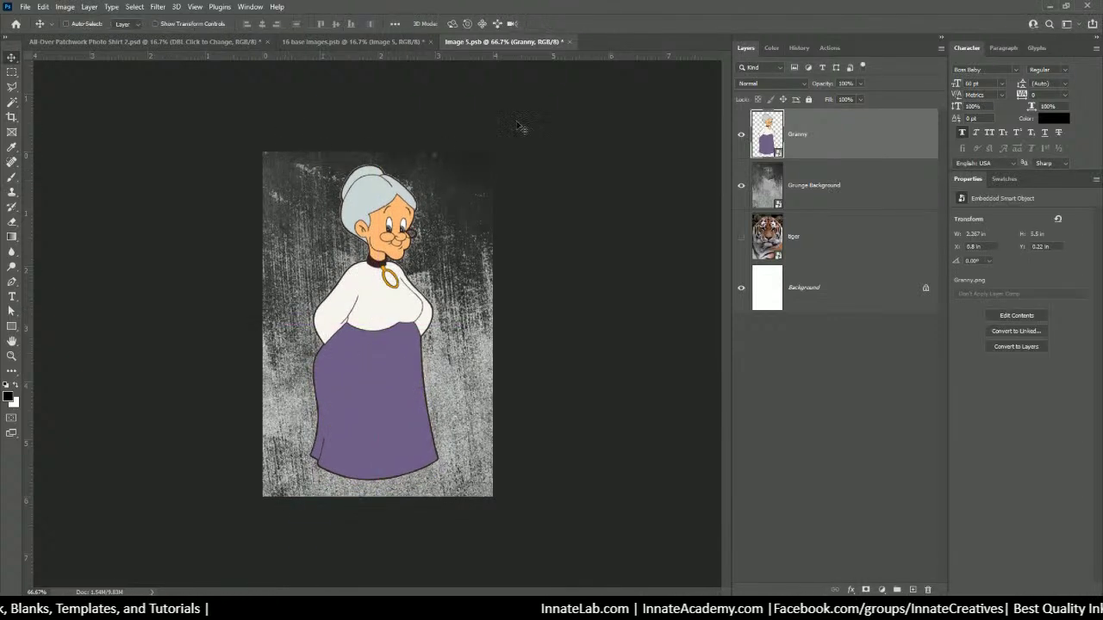
left_click(570, 41)
left_click(495, 227)
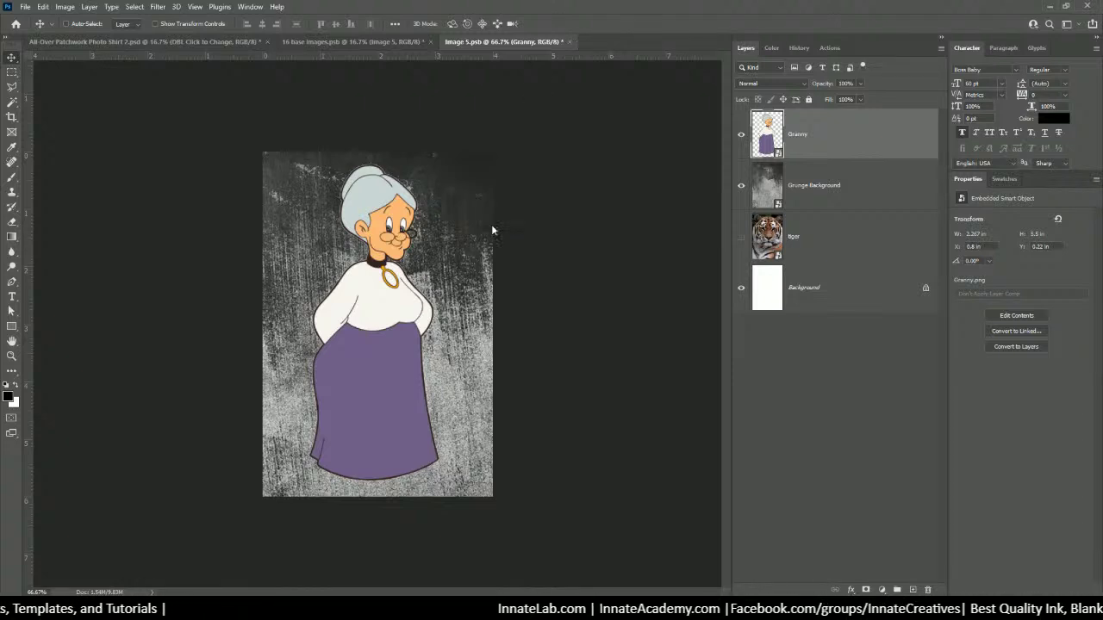
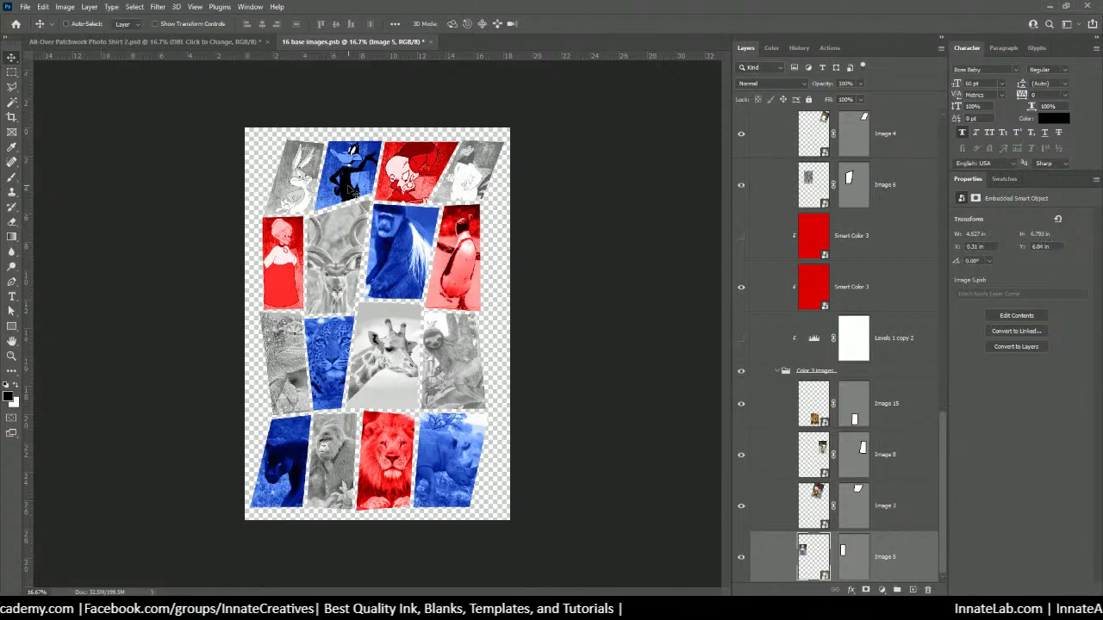
Open the Image 6 smart object and place the Grunge Background image above the greater kudu layer, filling the canvas.
right_click(341, 246)
left_click(375, 271)
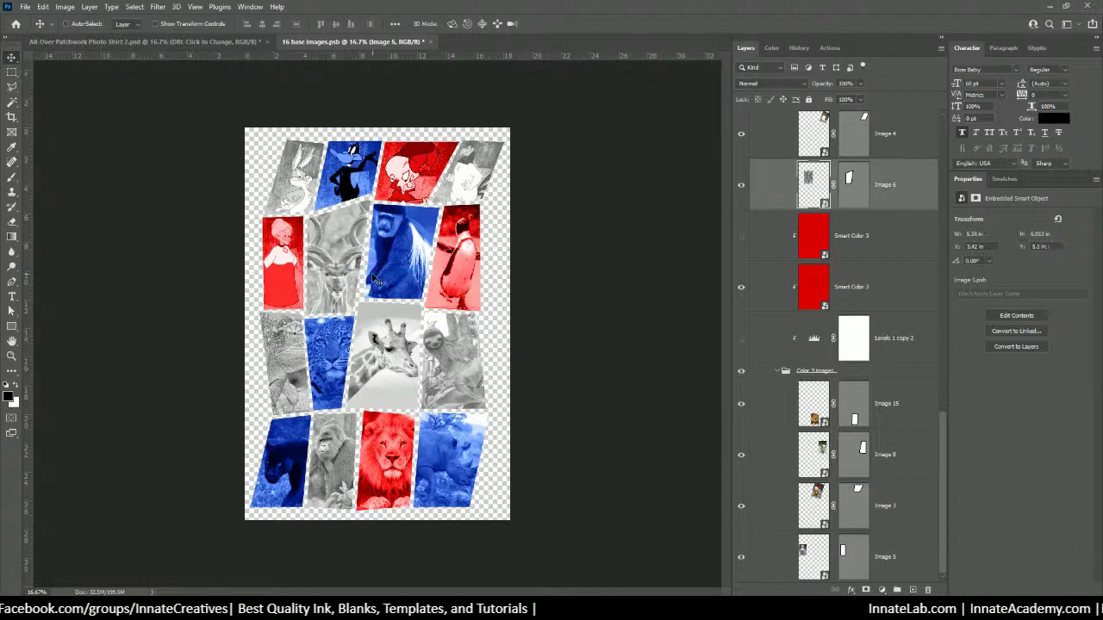
double_click(808, 181)
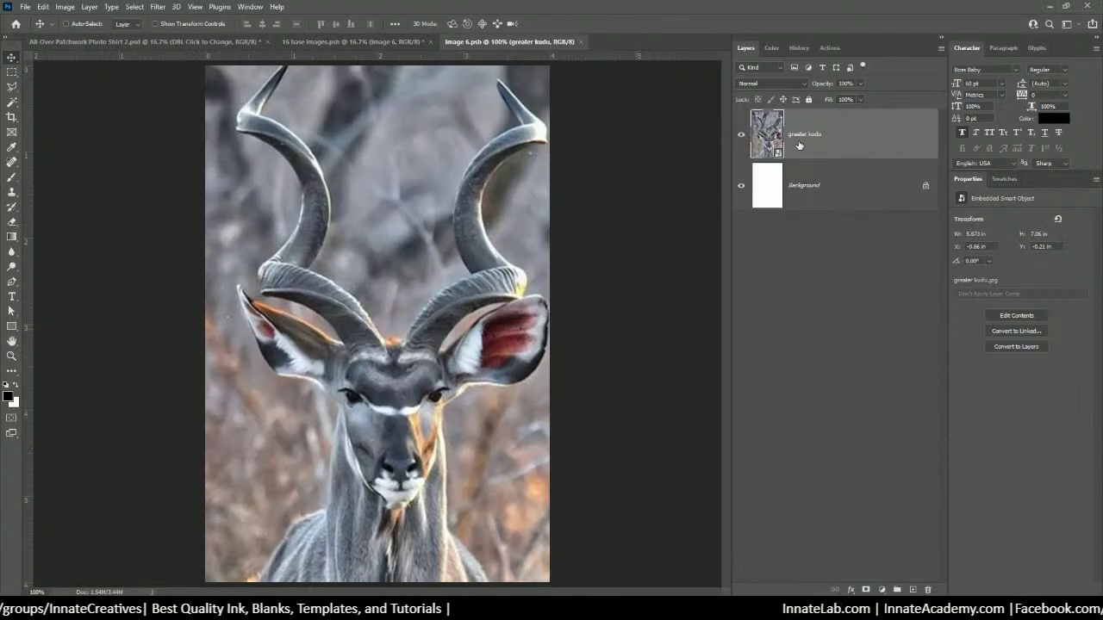
key("alt+Tab")
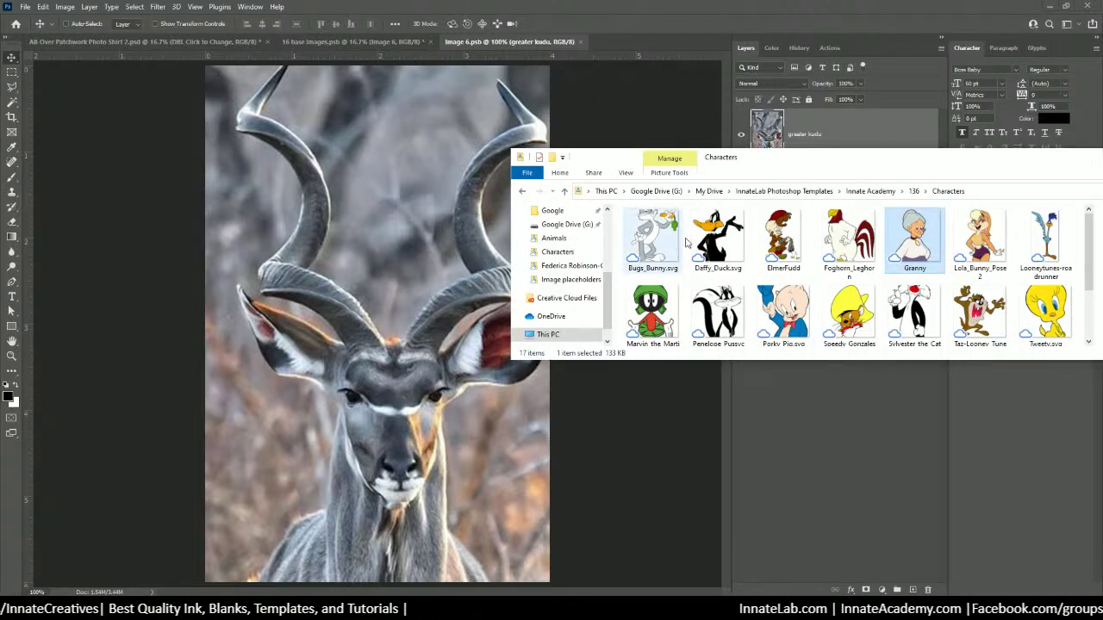
scroll(791, 297, "down", 3)
left_click_drag(791, 297, 397, 310)
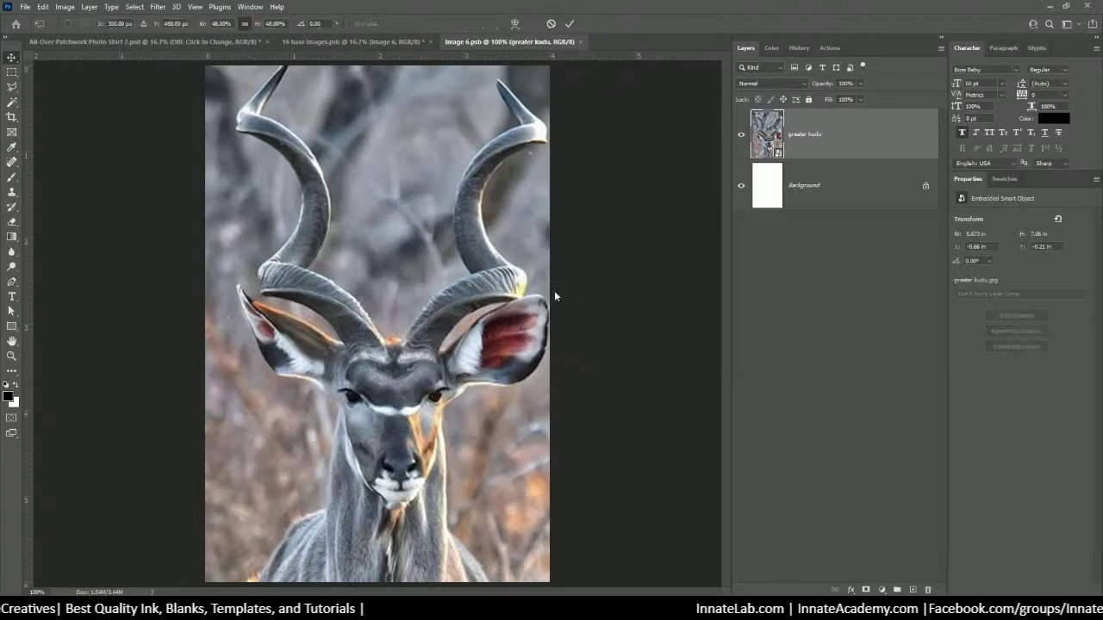
key("Return")
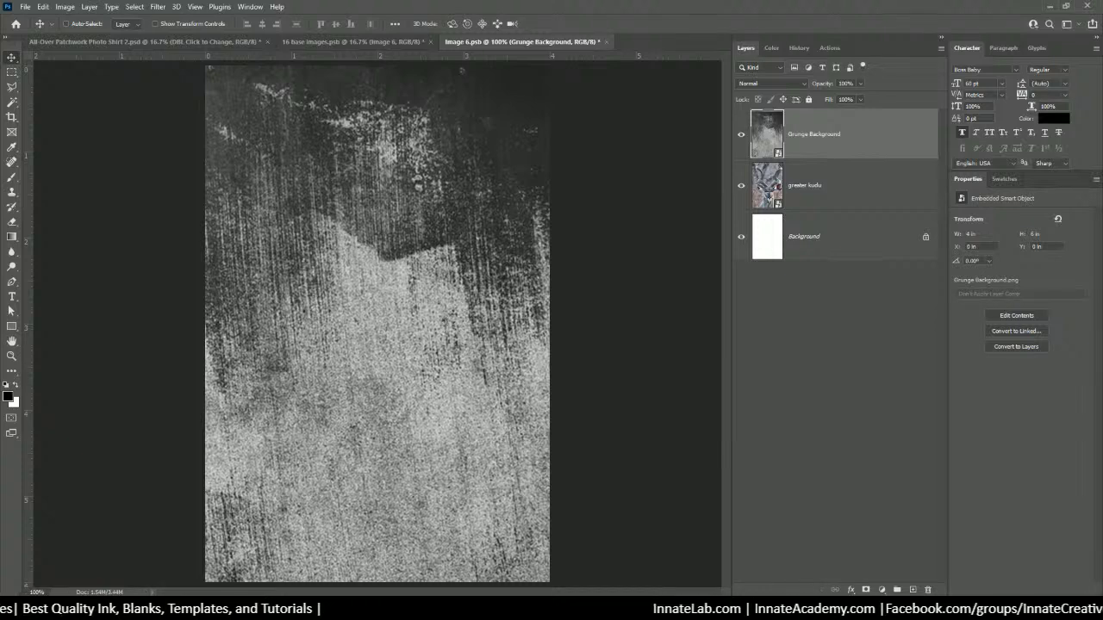
Place Lola_Bunny_Pose2 over the grunge background, scaled to about 19.3% and vertically centered, and hide the greater kudu layer.
key("alt+Tab")
scroll(775, 258, "up", 3)
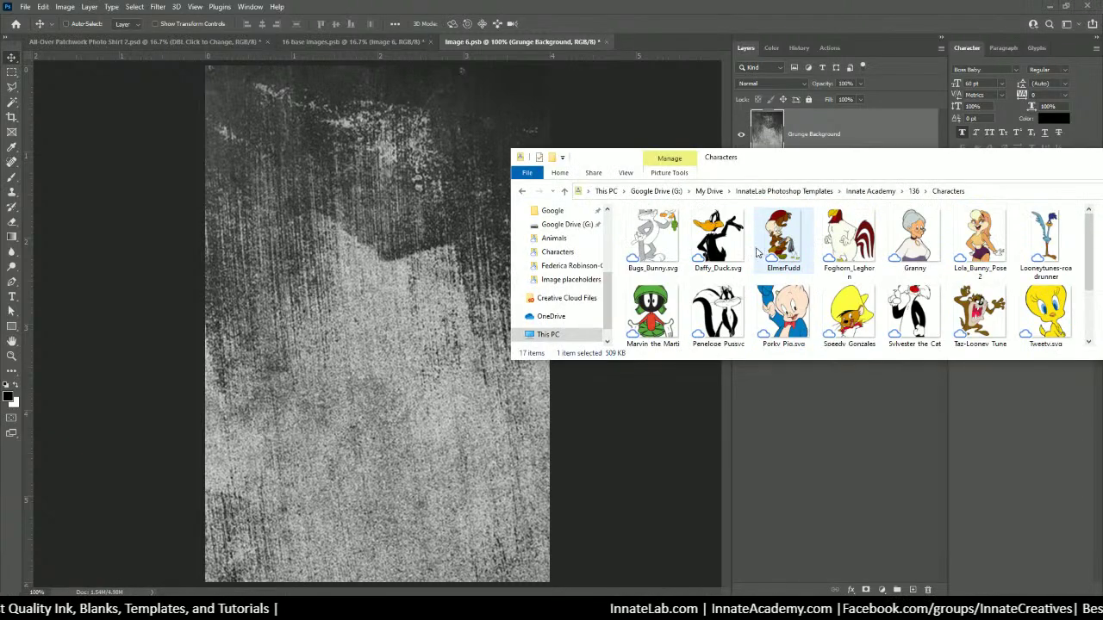
left_click_drag(980, 246, 326, 254)
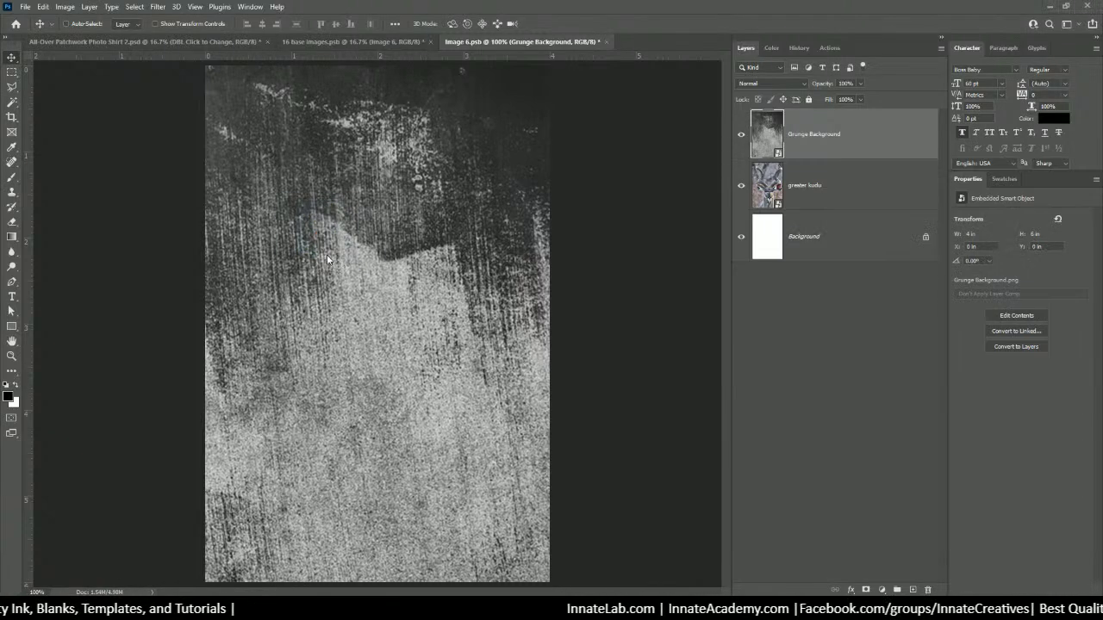
left_click_drag(528, 69, 505, 101)
left_click_drag(379, 139, 412, 177)
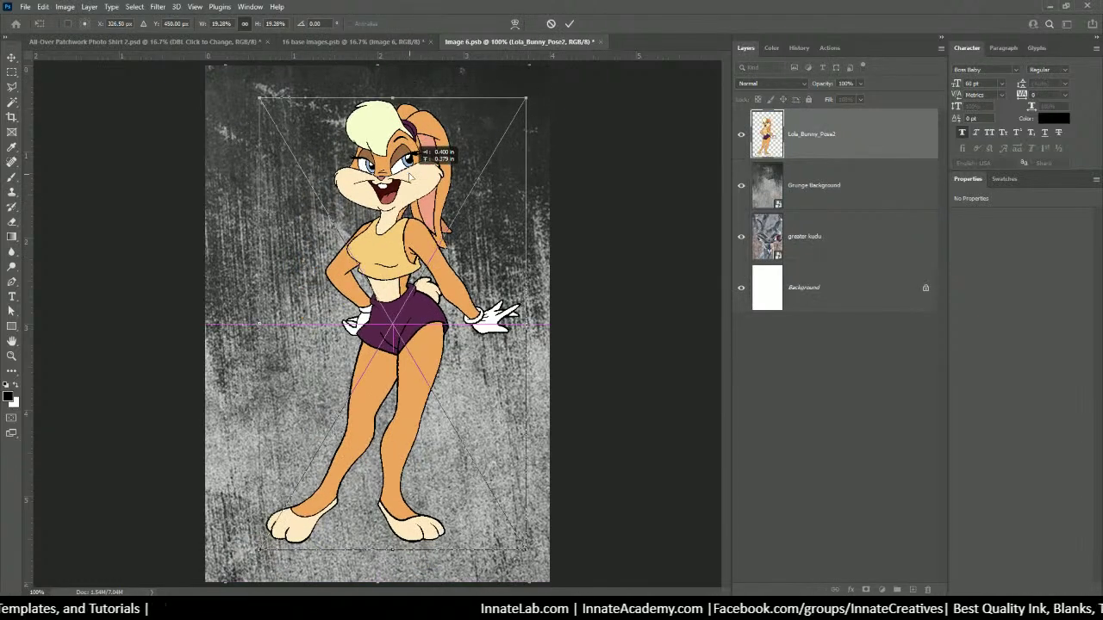
key("Return")
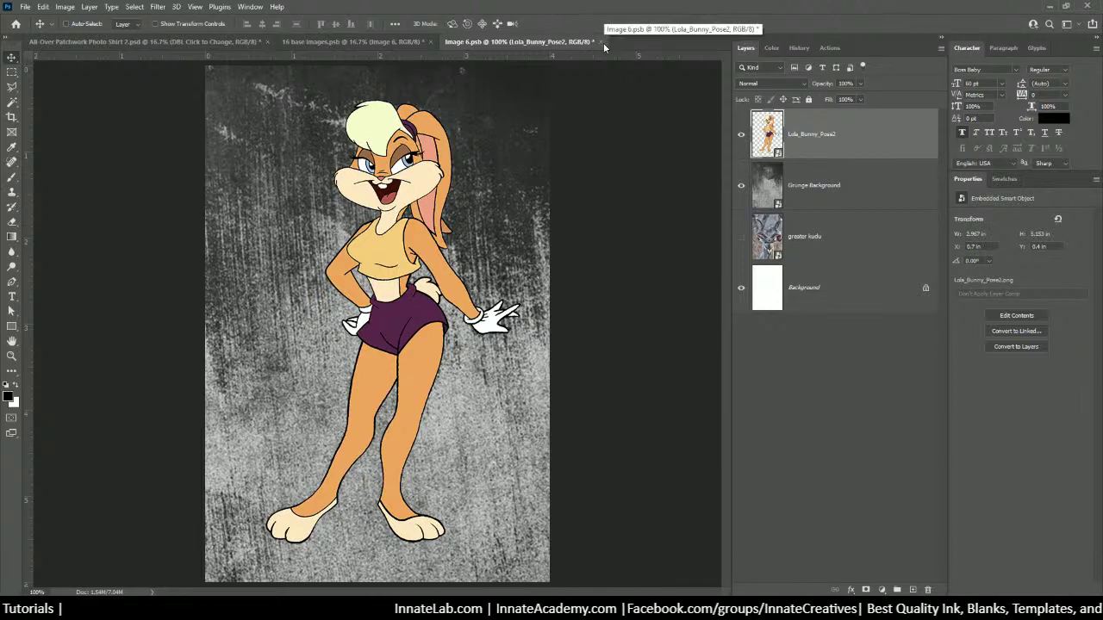
Move the greater kudu layer to the top of the layer stack, and close Image 6.psb with its changes saved.
left_click_drag(846, 252, 830, 122)
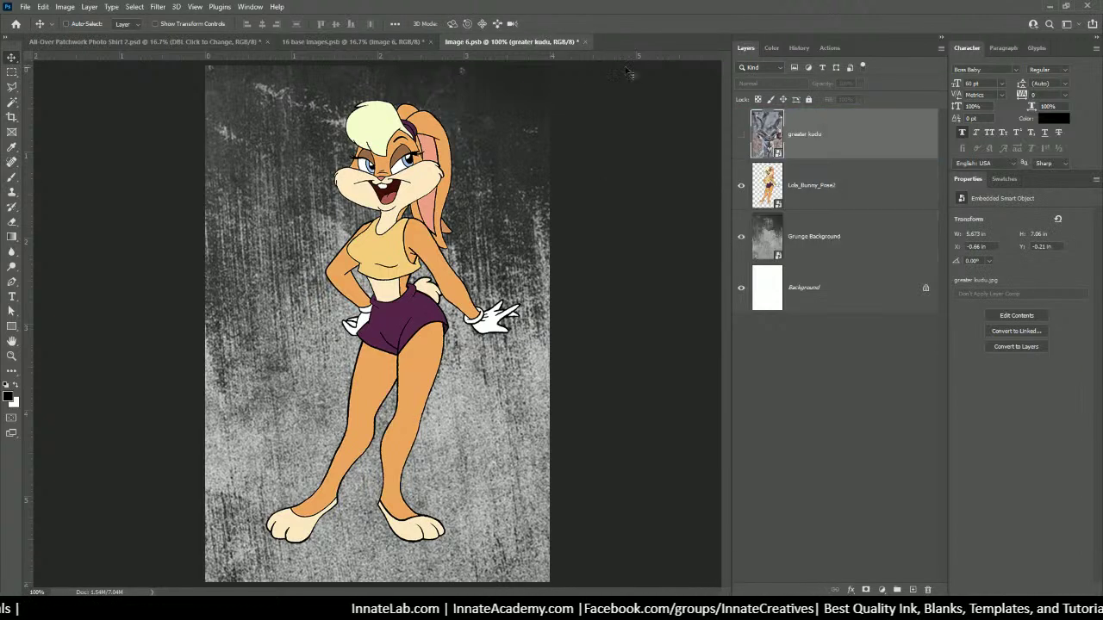
left_click(585, 41)
left_click(513, 229)
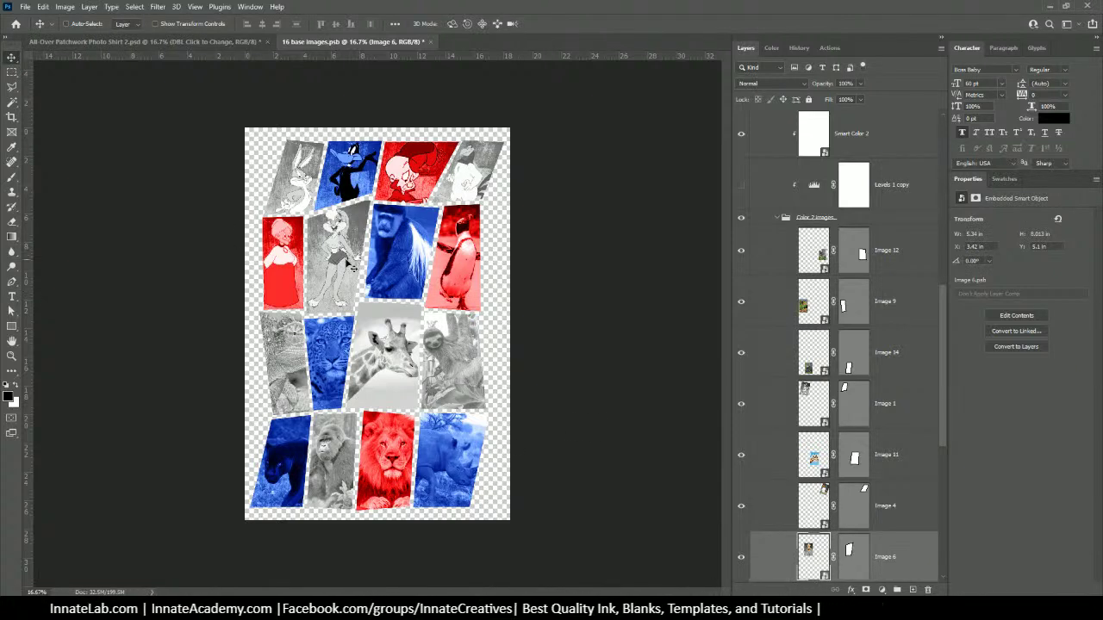
Reopen the Image 6 smart object and select the Lola_Bunny_Pose2 layer.
double_click(809, 552)
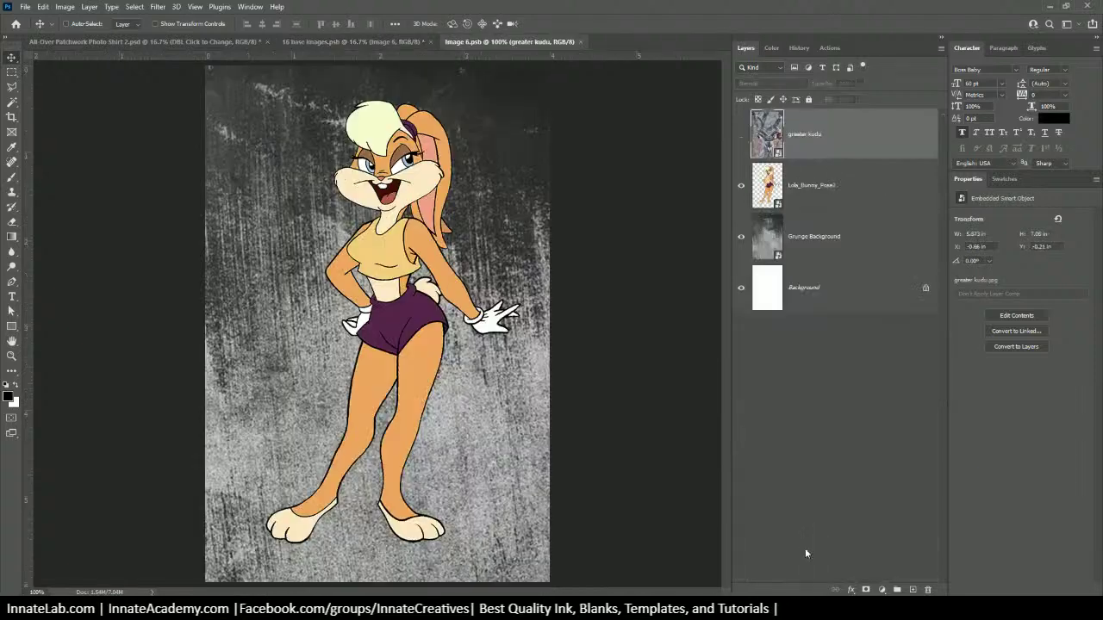
left_click(802, 196)
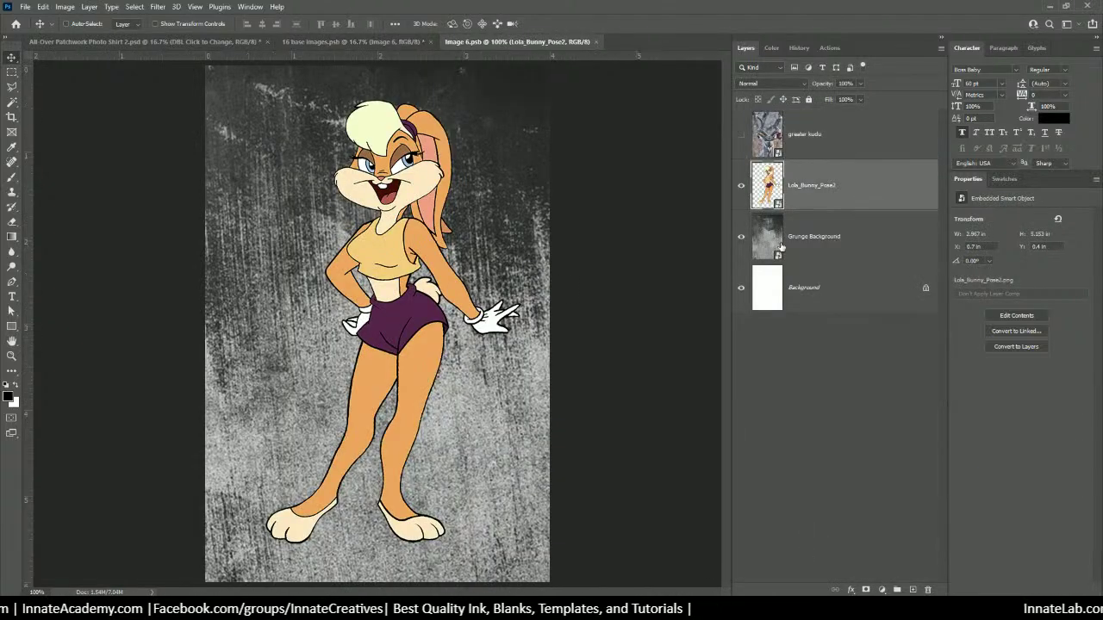
Enlarge Lola_Bunny_Pose2 to about 39.6% scale with her head and torso filling the canvas, and save and close Image 6.psb.
key("ctrl+t")
key("ctrl+minus")
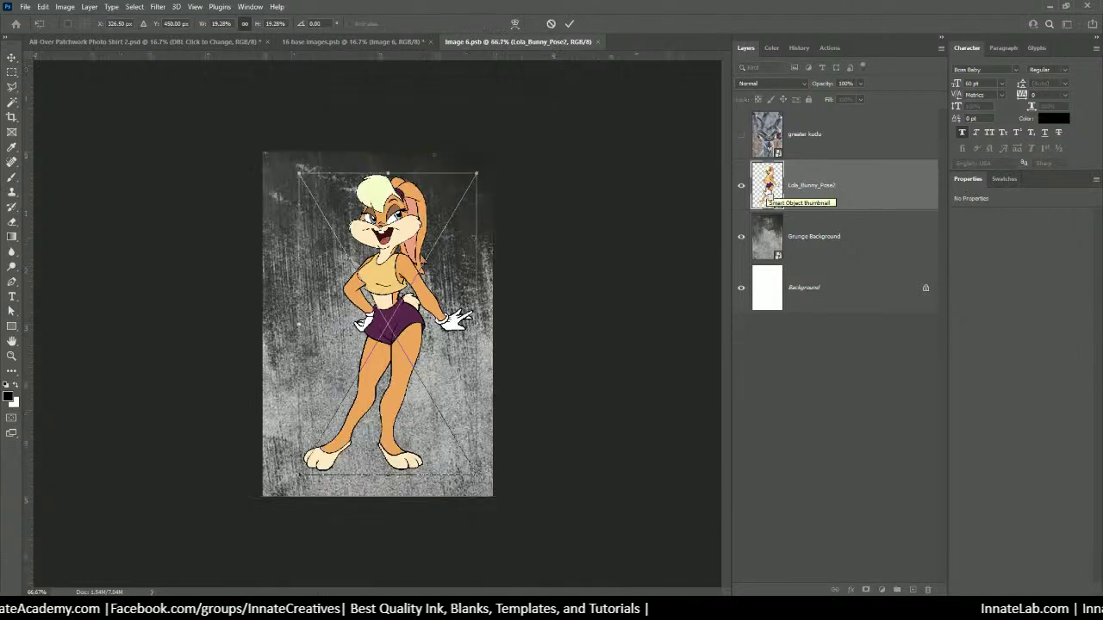
key("ctrl+minus")
left_click_drag(450, 437, 591, 594)
left_click_drag(432, 347, 354, 341)
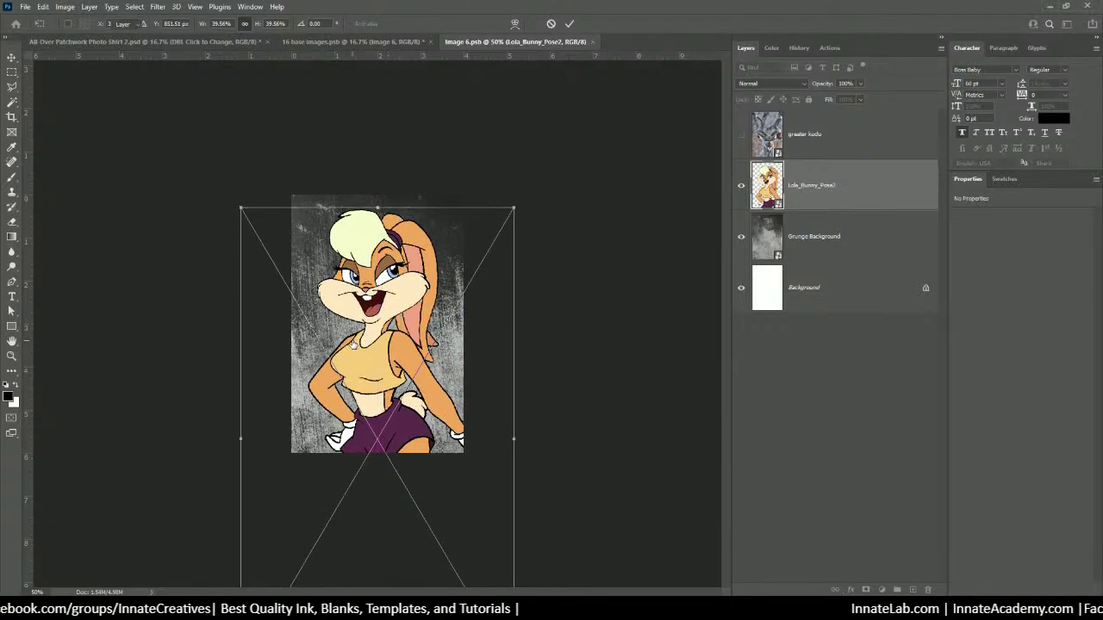
key("Return")
left_click(597, 42)
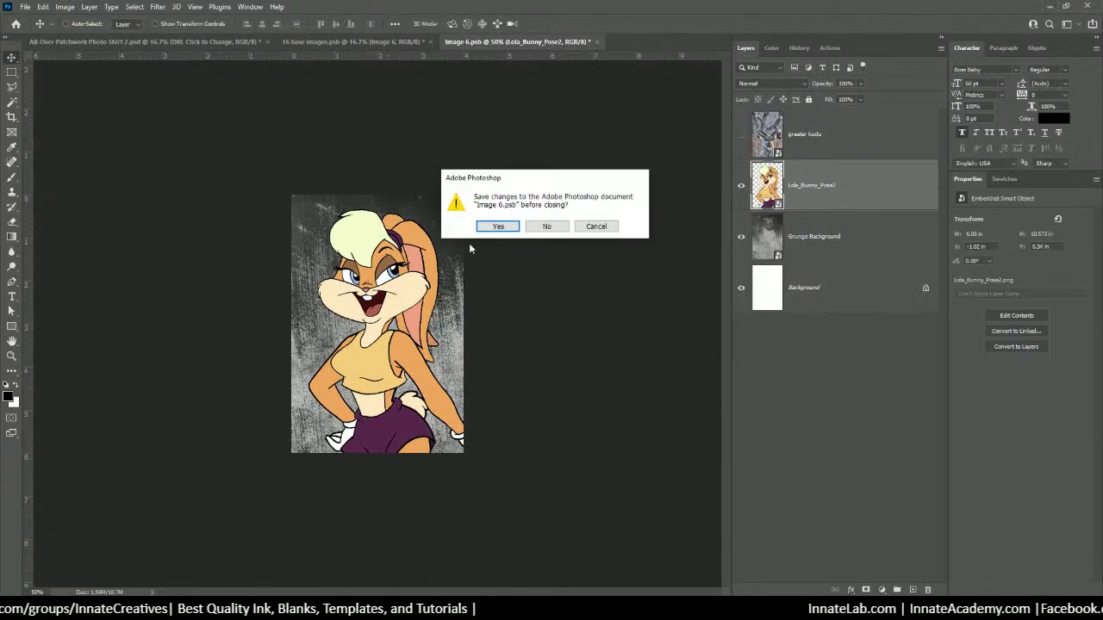
left_click(496, 226)
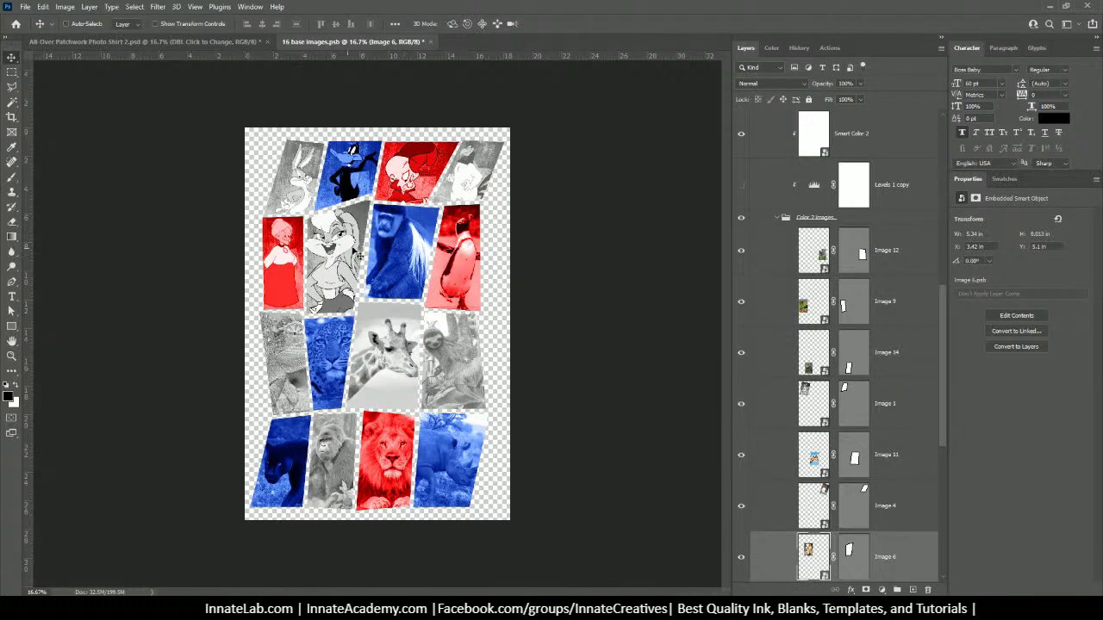
Open the Image 7 smart object behind the blue monkey panel and hide its Mantled_Guereza layer.
right_click(400, 241)
left_click(424, 261)
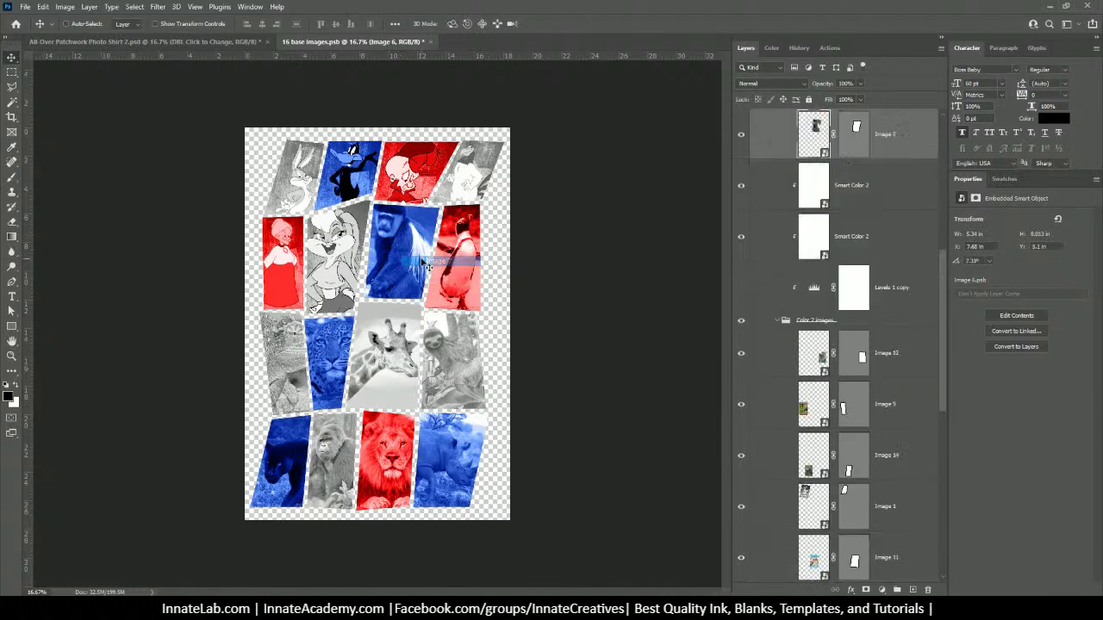
double_click(814, 129)
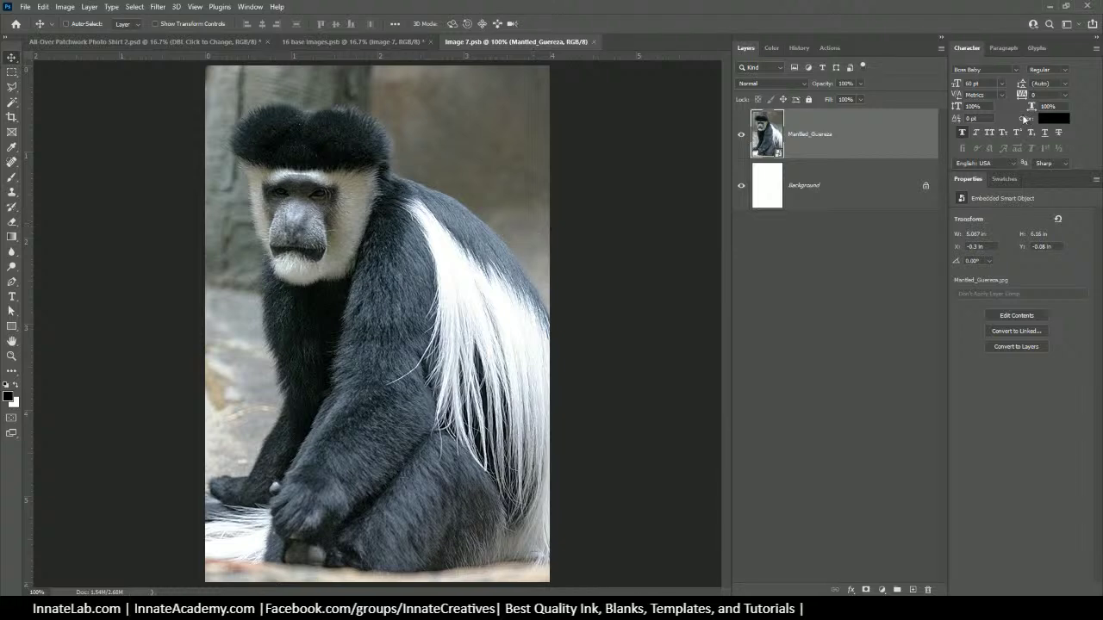
left_click(741, 136)
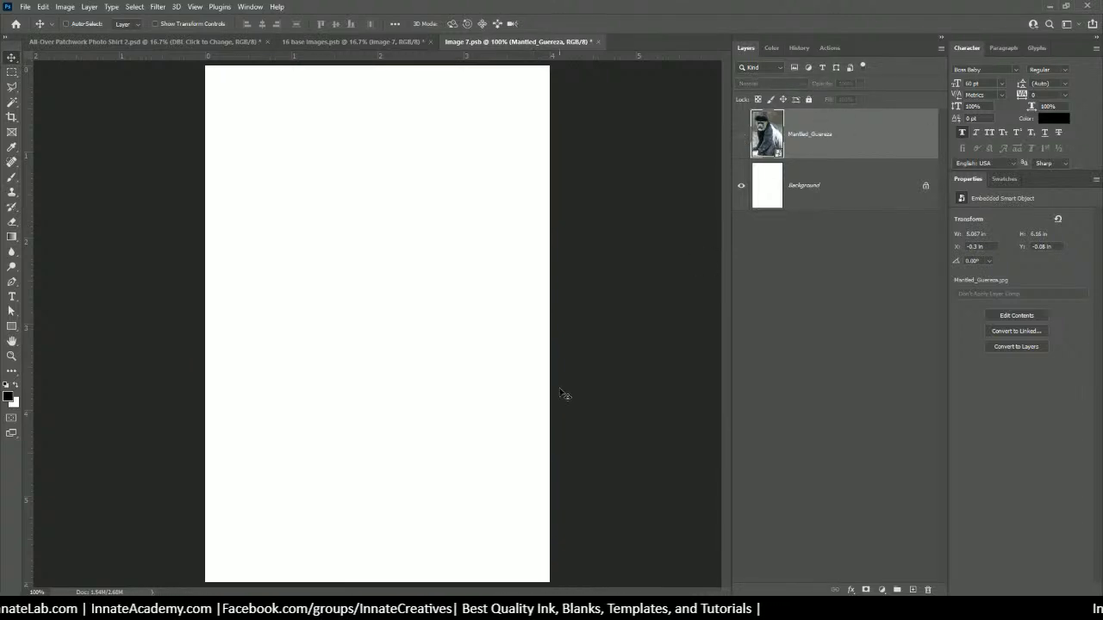
Place the Grunge Background image from the Characters folder into Image 7.psb at full canvas size.
key("alt+Tab")
scroll(827, 307, "down", 3)
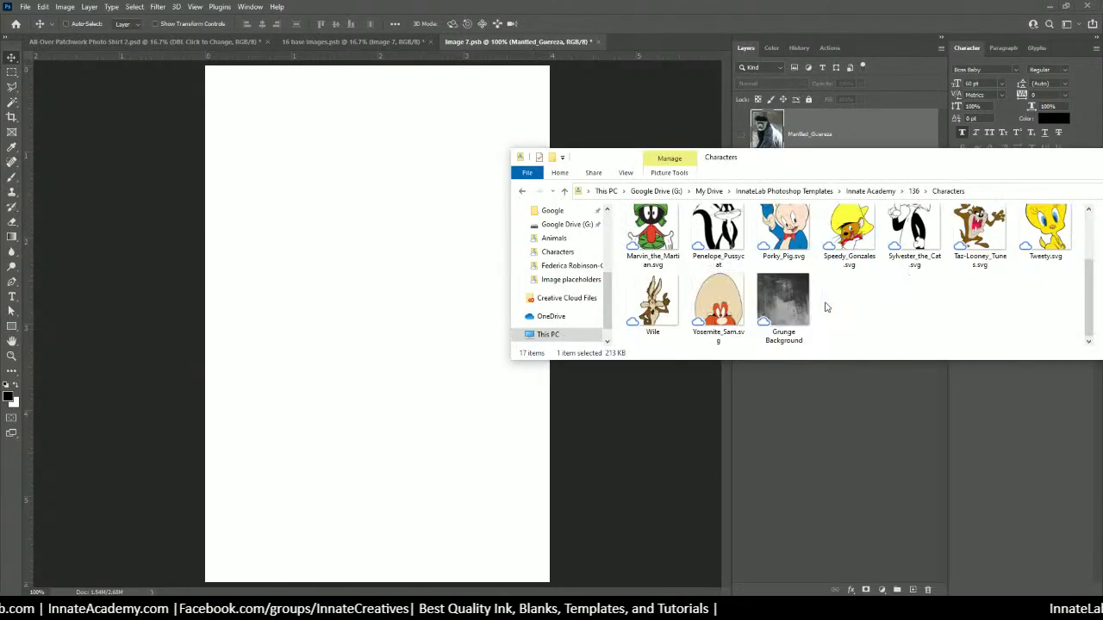
left_click_drag(797, 316, 372, 294)
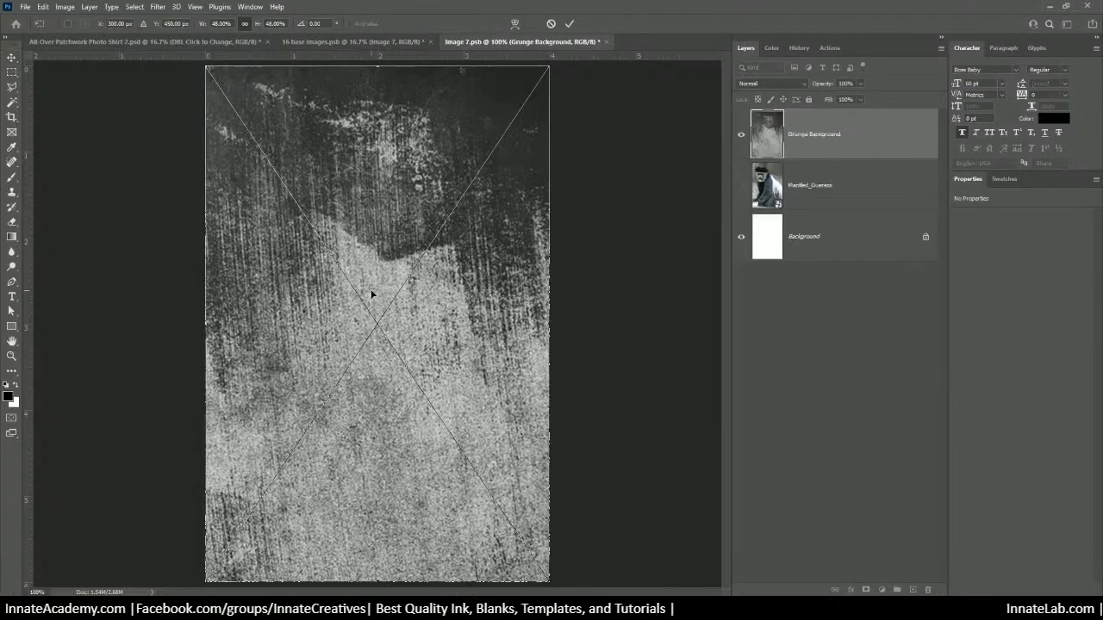
key("Return")
Place the Looneytunes-roadrunner image over the grunge texture, enlarged to about 5.4 by 10.3 in with its head and neck filling the canvas.
key("alt+Tab")
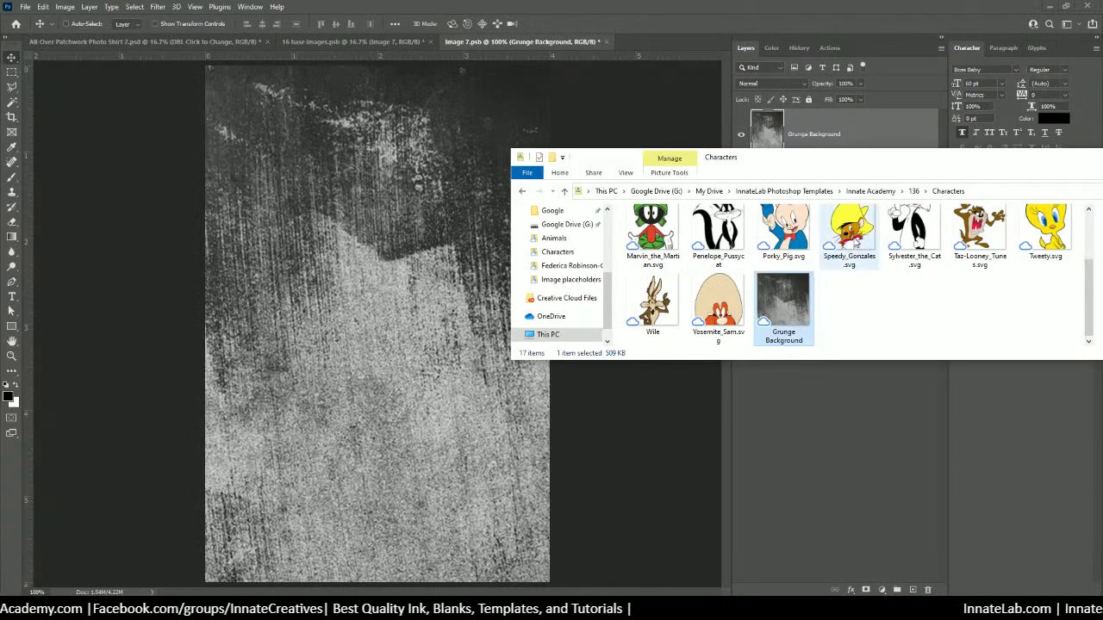
scroll(895, 243, "up", 3)
left_click_drag(1055, 243, 345, 247)
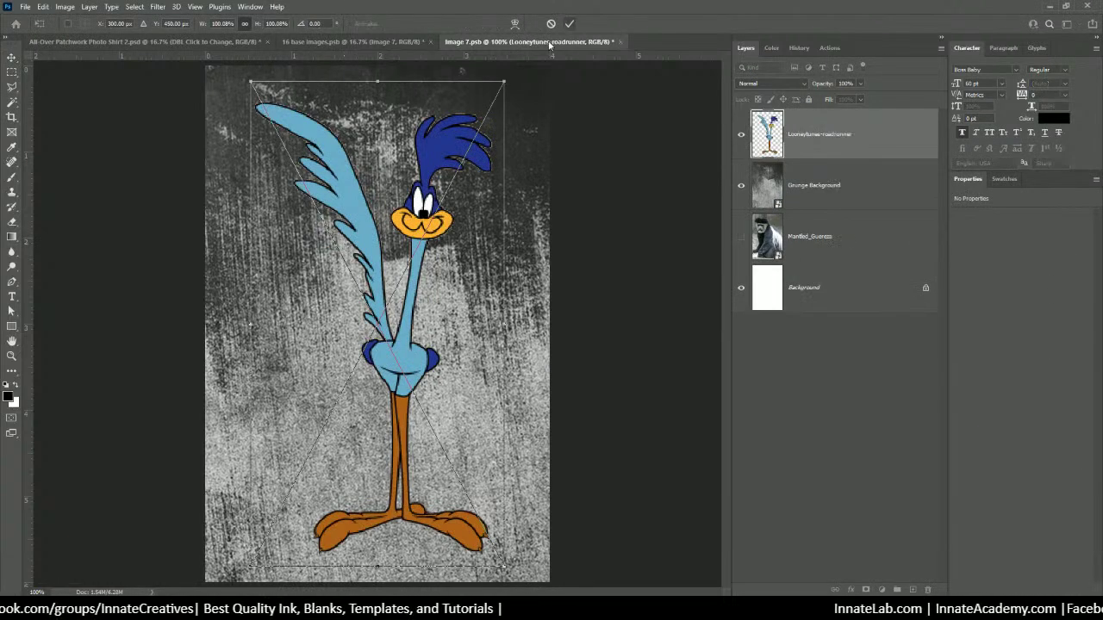
key("ctrl+minus")
key("ctrl+minus")
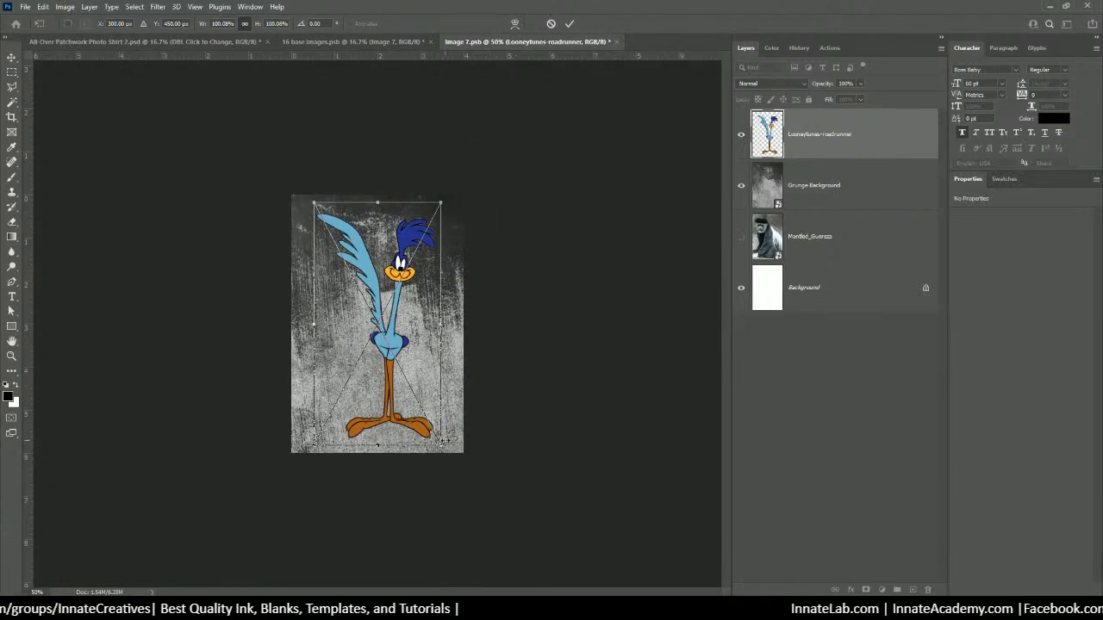
left_click_drag(441, 442, 562, 603)
left_click_drag(414, 327, 342, 330)
key("Return")
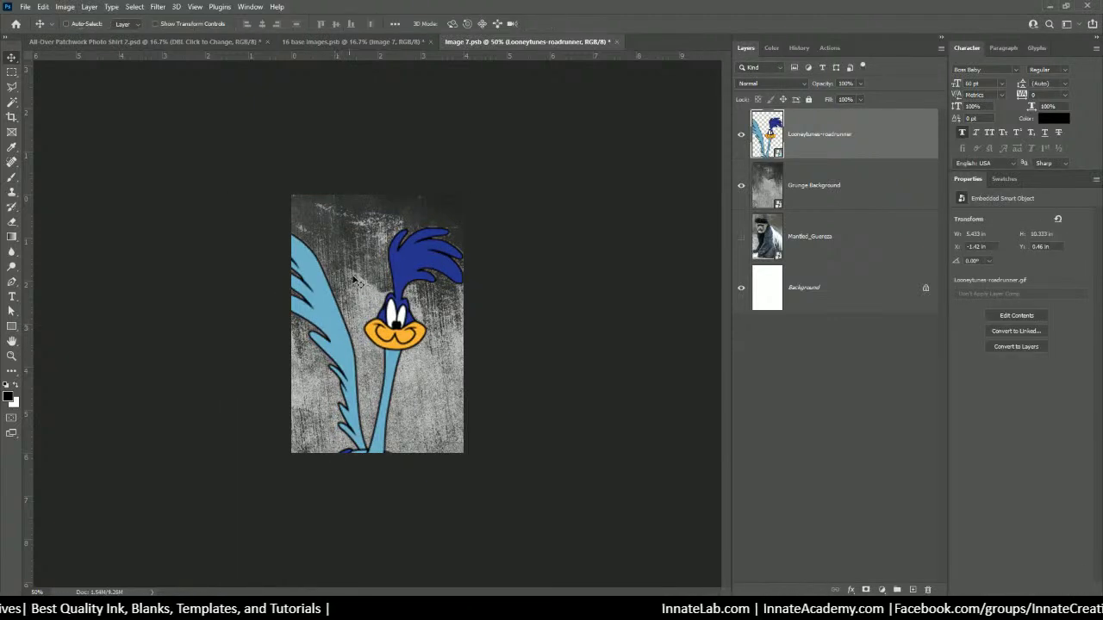
Save and close Image 7.psb, and open the Image 8 smart object behind the red penguin panel.
left_click(616, 41)
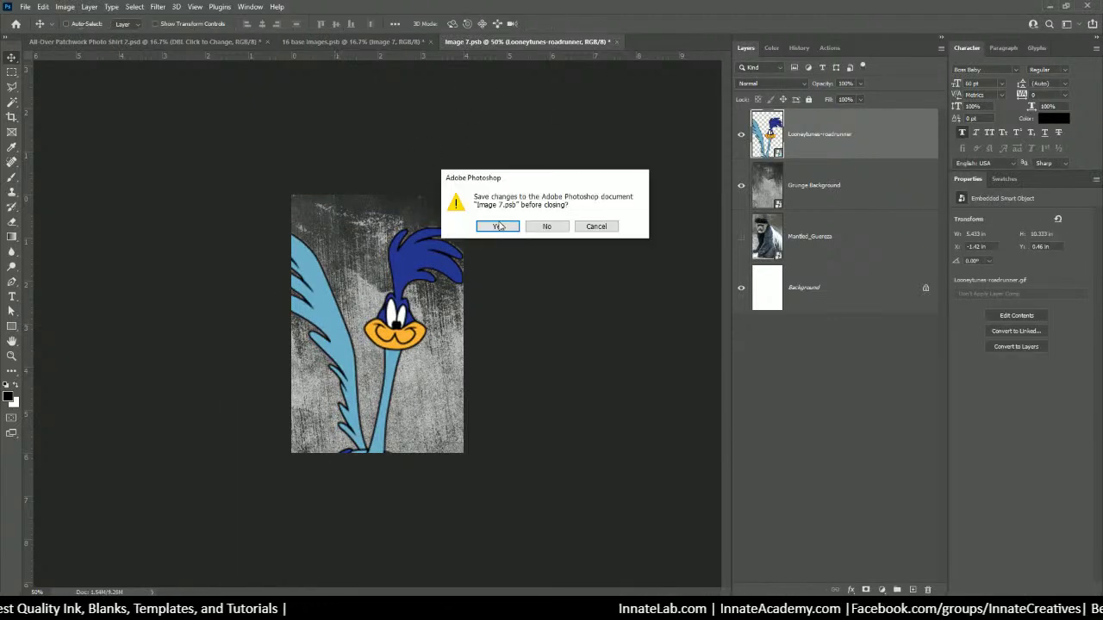
left_click(497, 227)
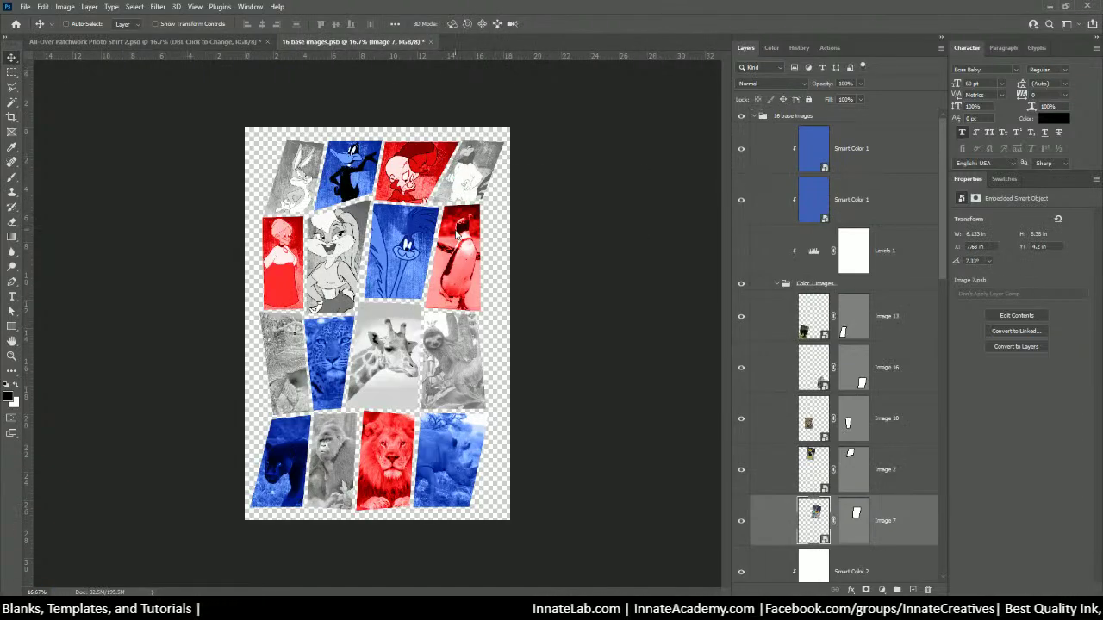
right_click(457, 222)
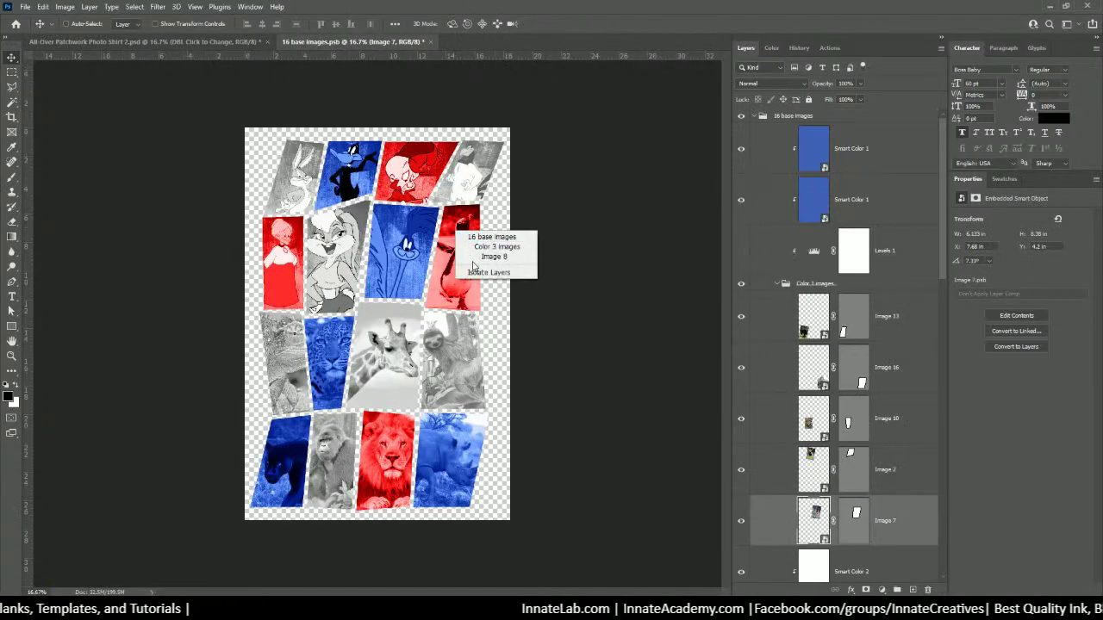
left_click(473, 259)
double_click(818, 552)
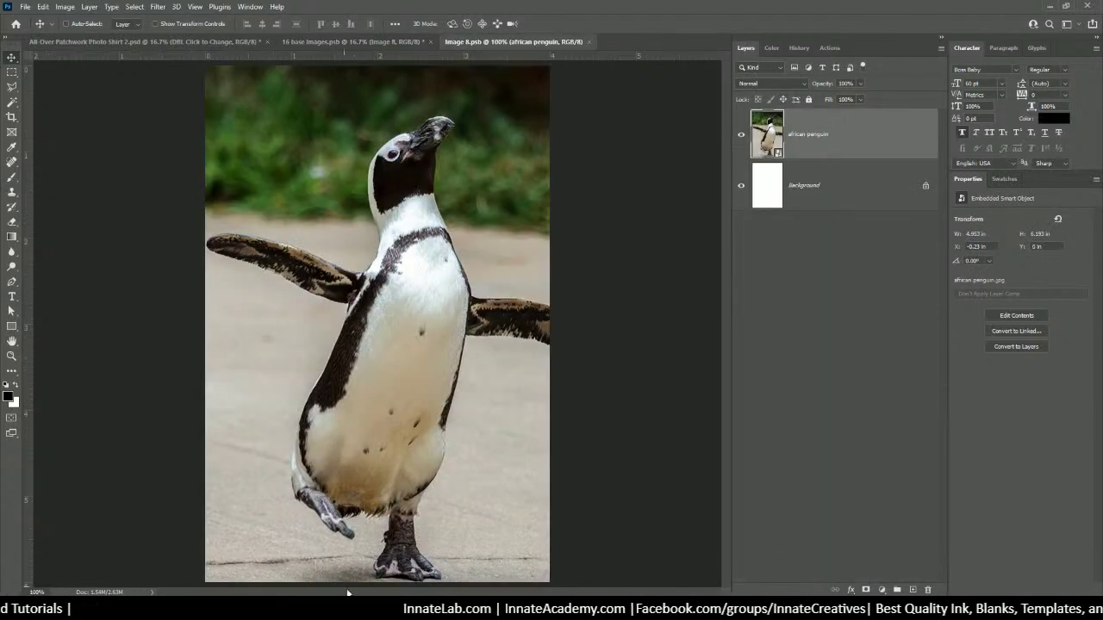
Place the Grunge Background image beneath the african penguin layer and hide the penguin layer.
key("alt+Tab")
scroll(775, 284, "down", 1)
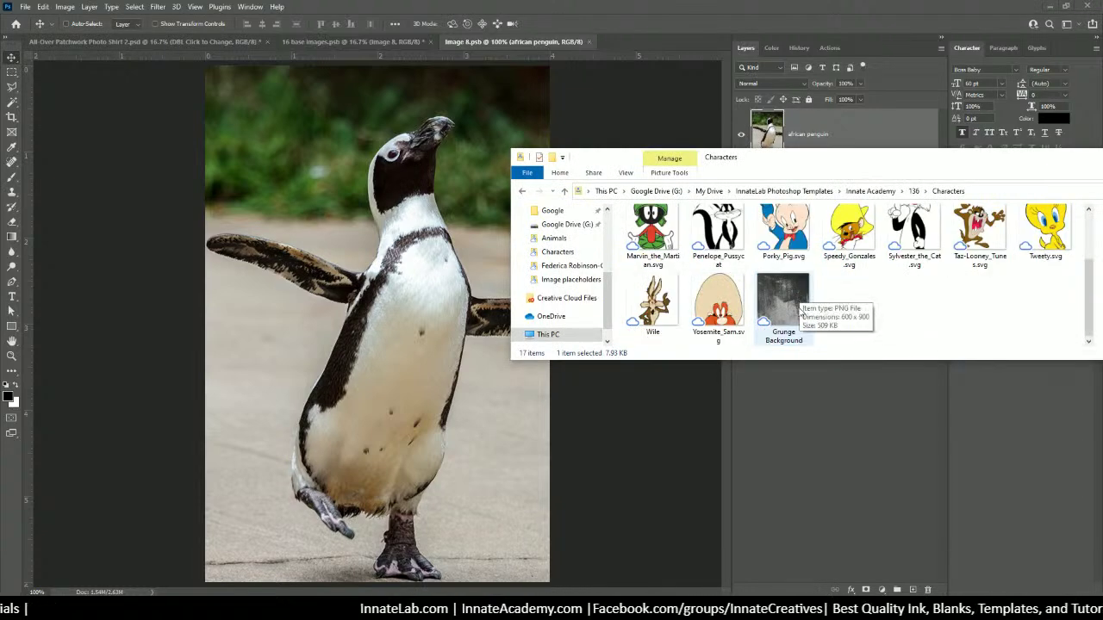
left_click_drag(780, 301, 245, 301)
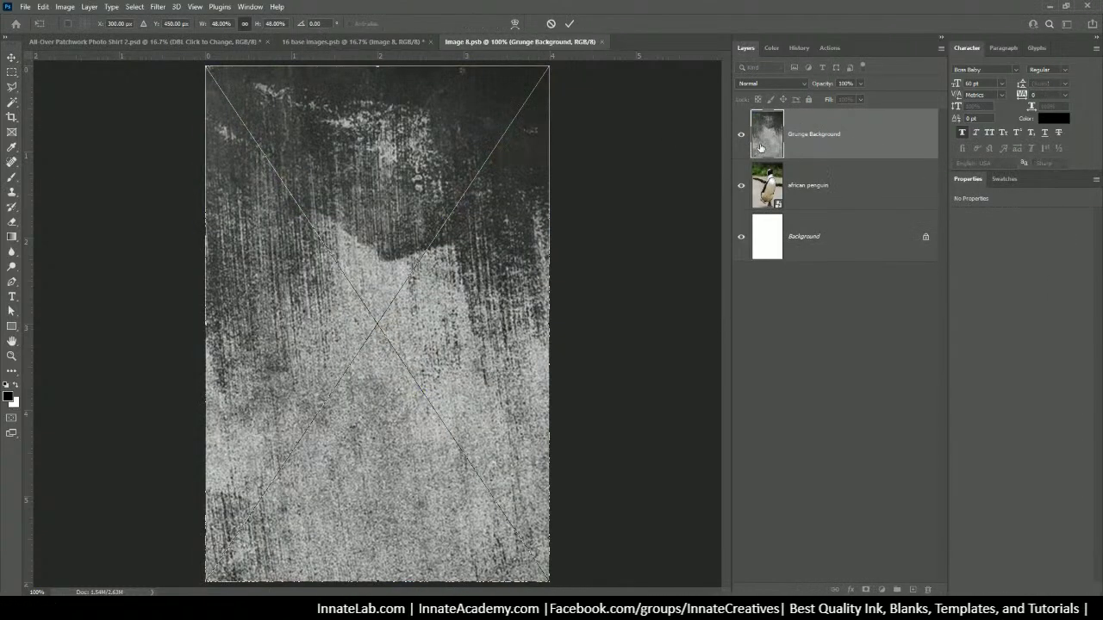
left_click_drag(831, 139, 750, 210)
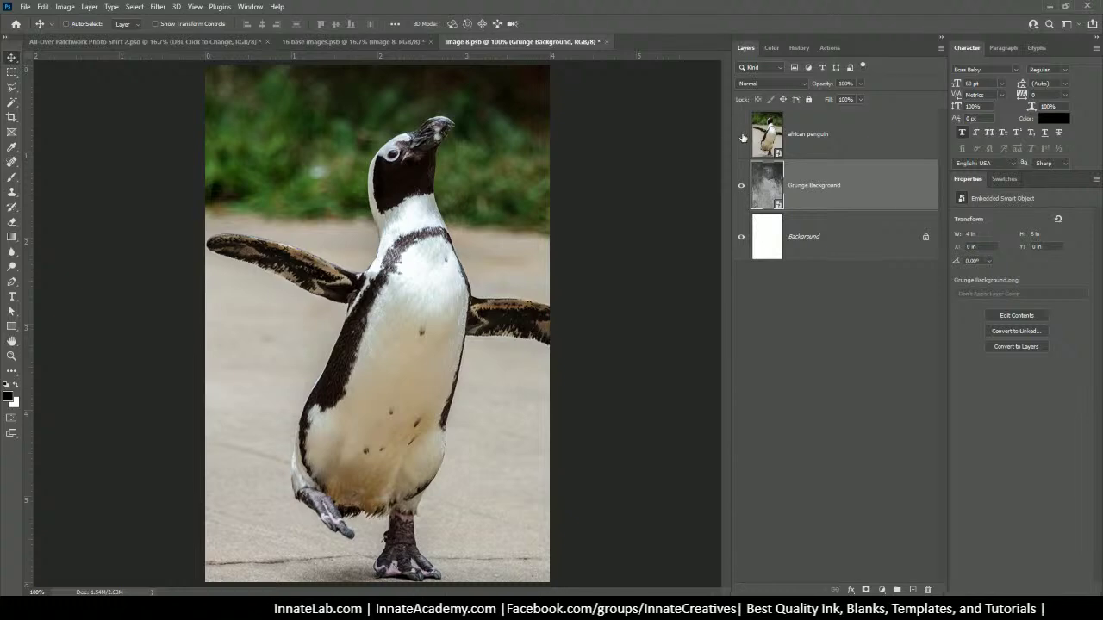
left_click(742, 136)
Place the Marvin_the_Martian.svg image from the Characters folder above the Grunge Background layer.
key("alt+Tab")
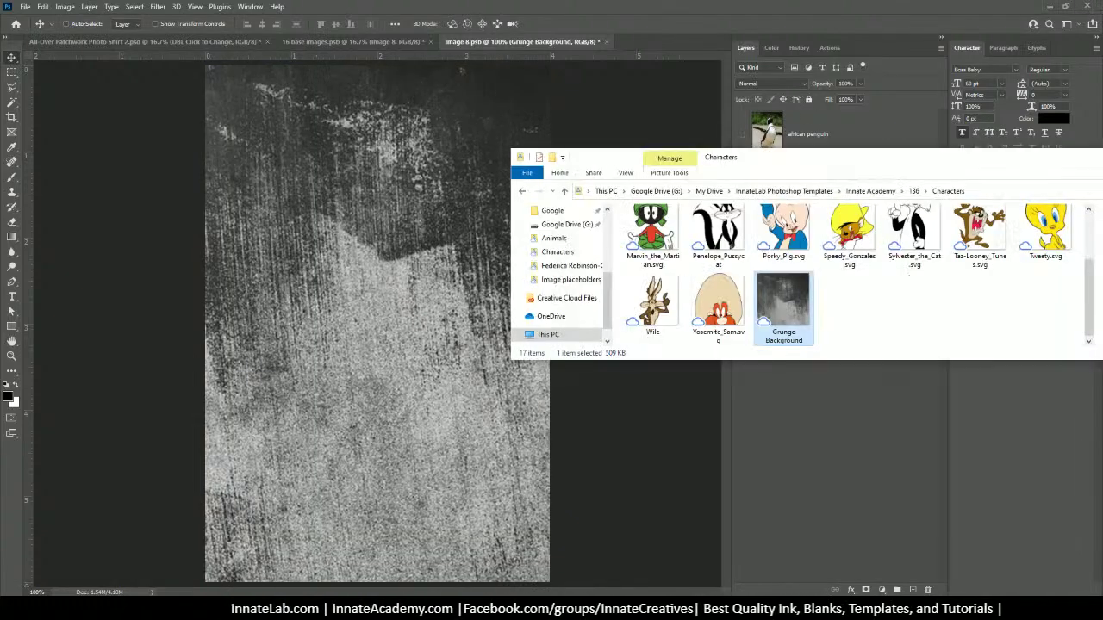
scroll(778, 284, "up", 1)
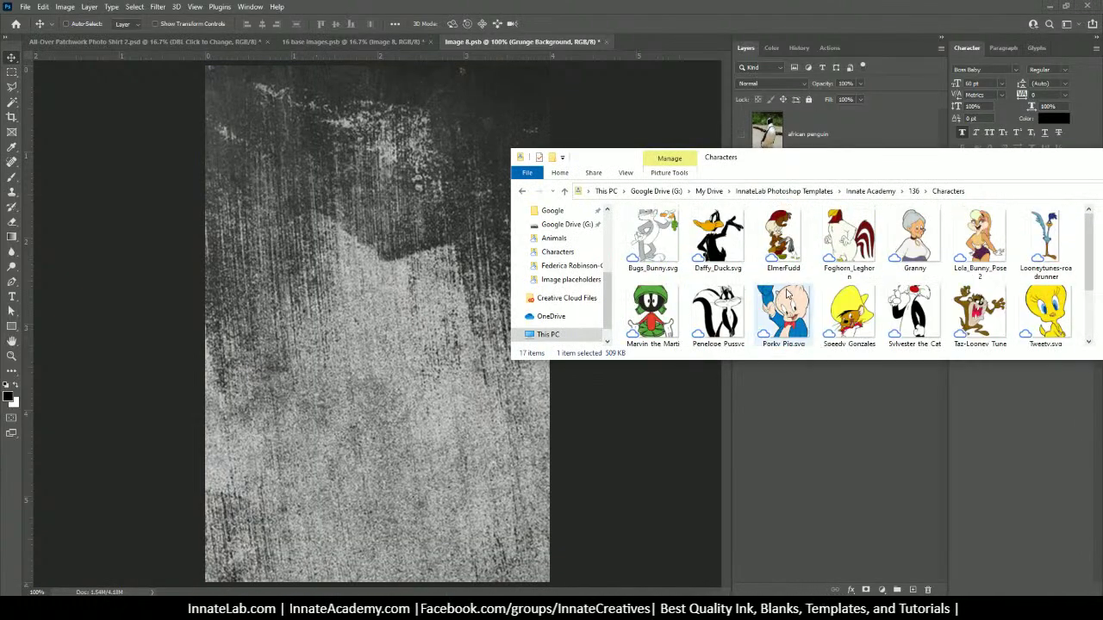
left_click_drag(757, 161, 719, 164)
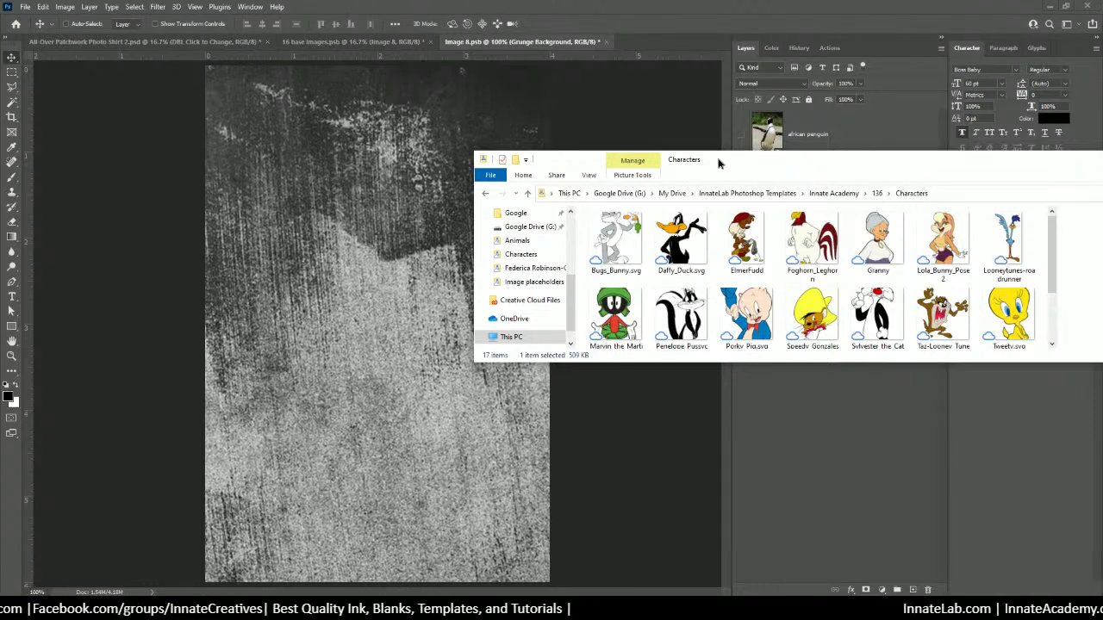
left_click_drag(720, 164, 722, 165)
scroll(791, 272, "down", 1)
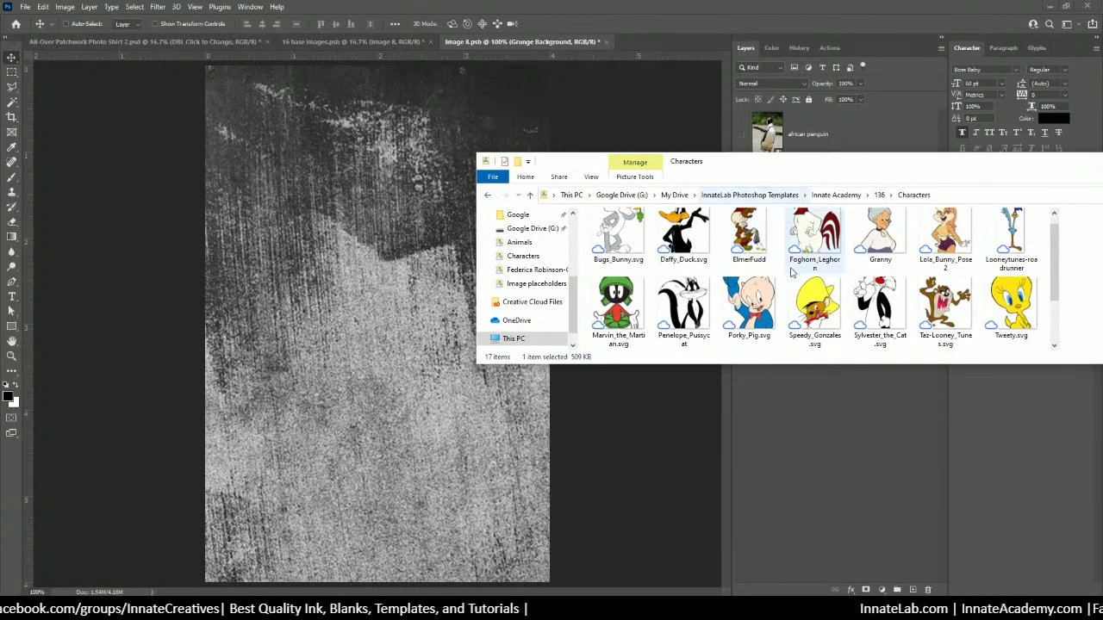
scroll(791, 272, "down", 1)
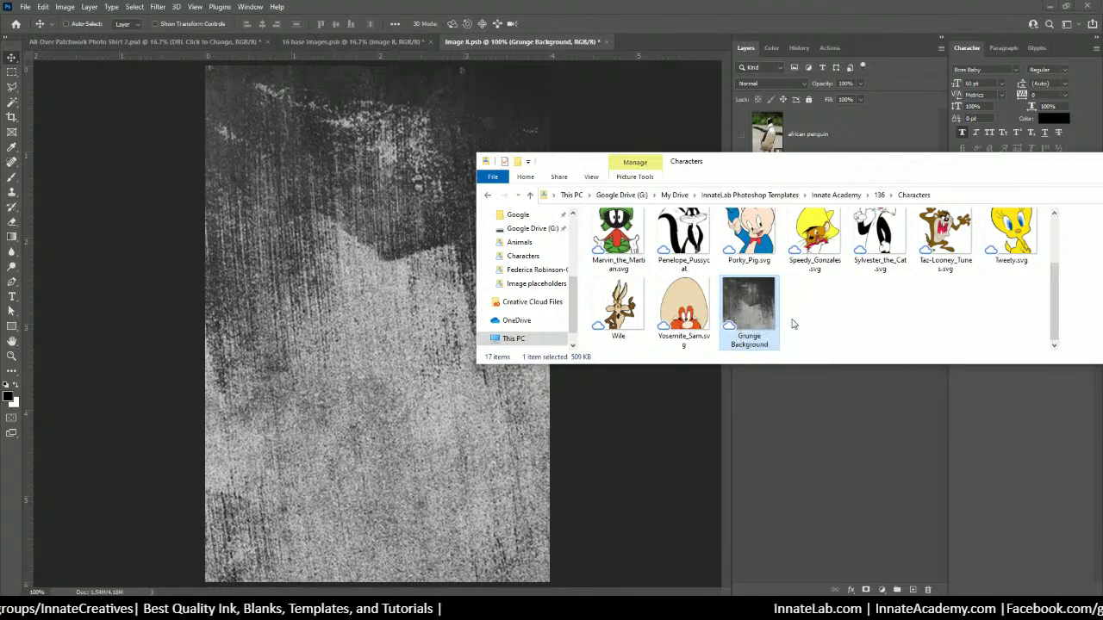
scroll(765, 314, "up", 2)
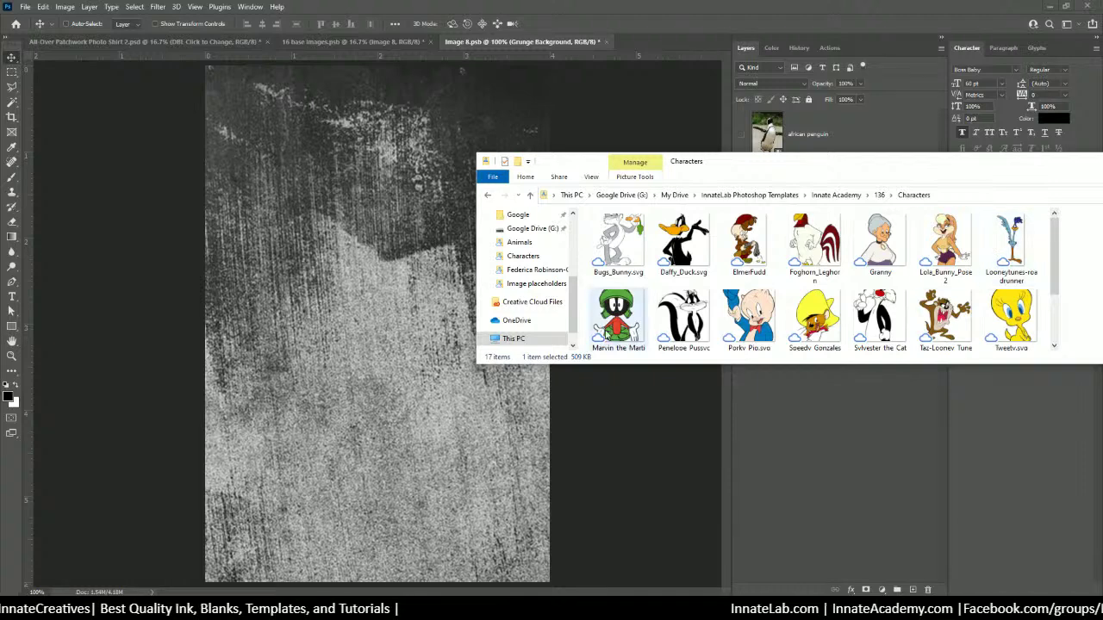
left_click_drag(629, 320, 310, 235)
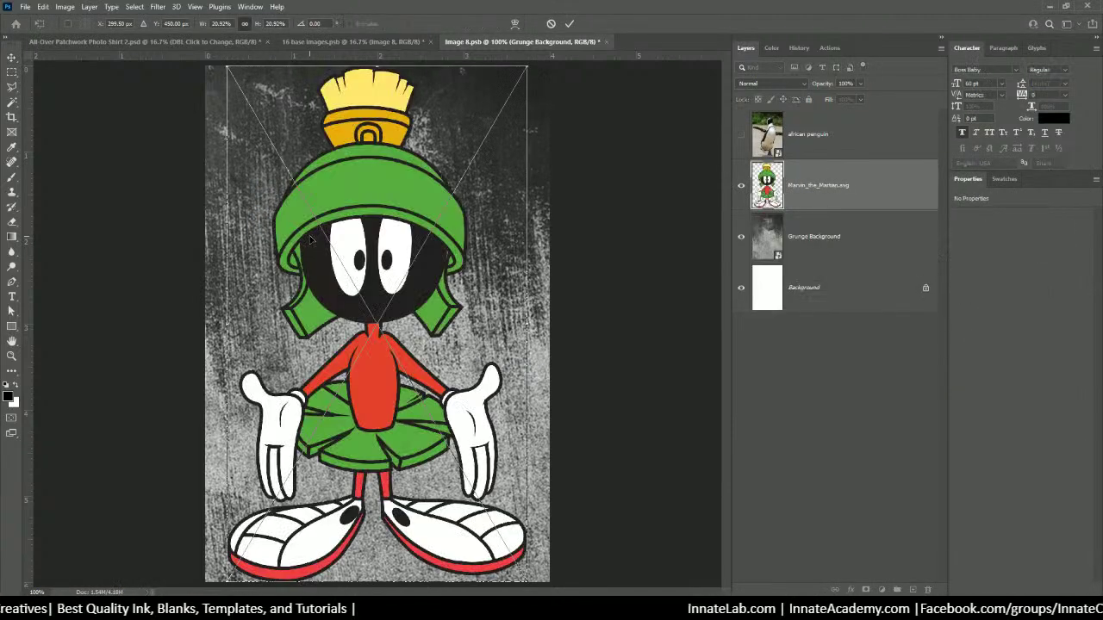
Shrink Marvin the Martian to about 16.3% scale, roughly centred on the canvas, and save and close Image 8.psb.
key("ctrl+minus")
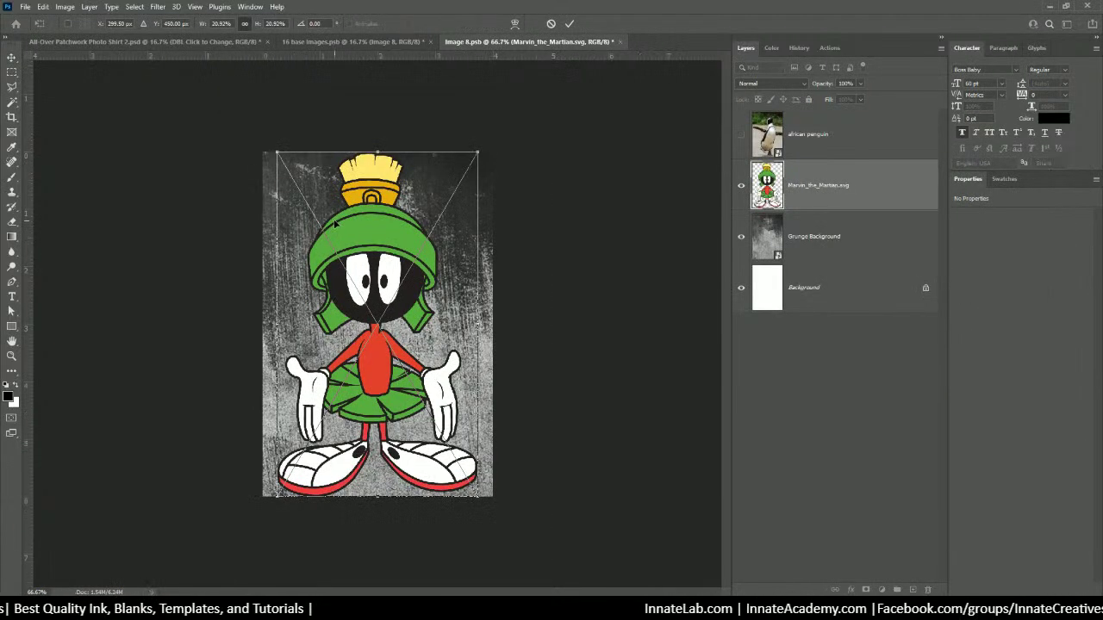
left_click_drag(277, 152, 317, 218)
left_click_drag(387, 328, 376, 268)
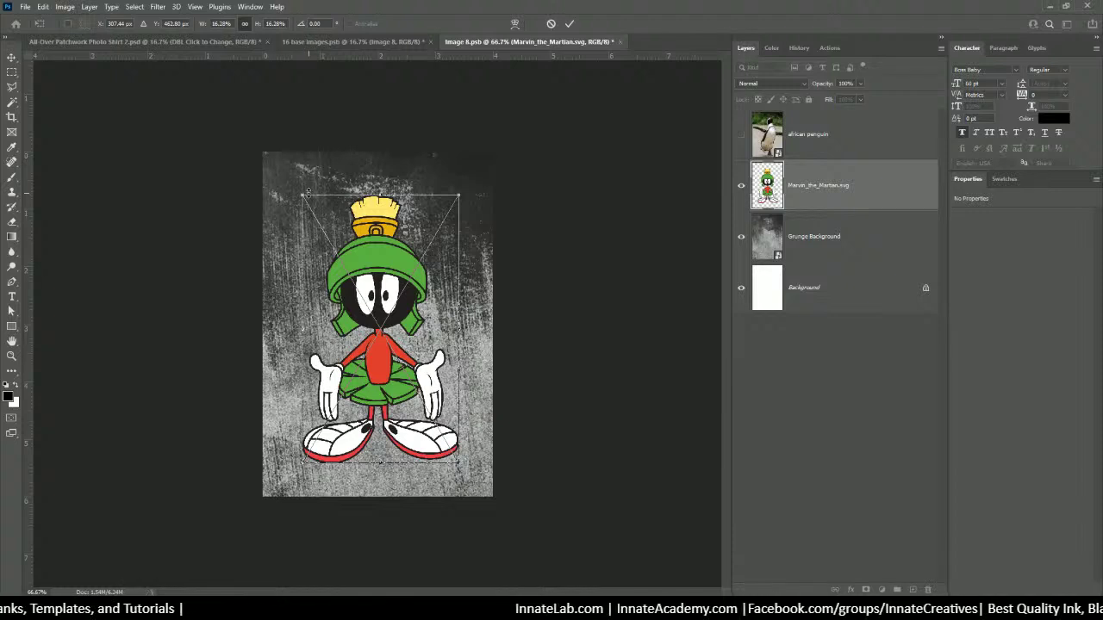
key("Return")
left_click_drag(362, 304, 351, 298)
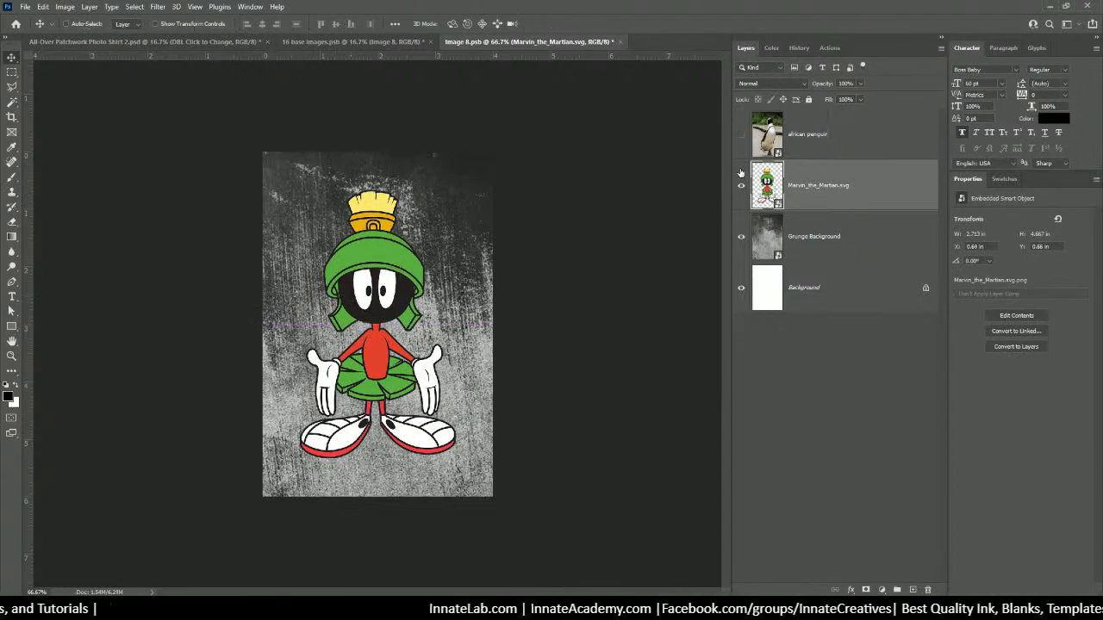
left_click(620, 41)
left_click(500, 225)
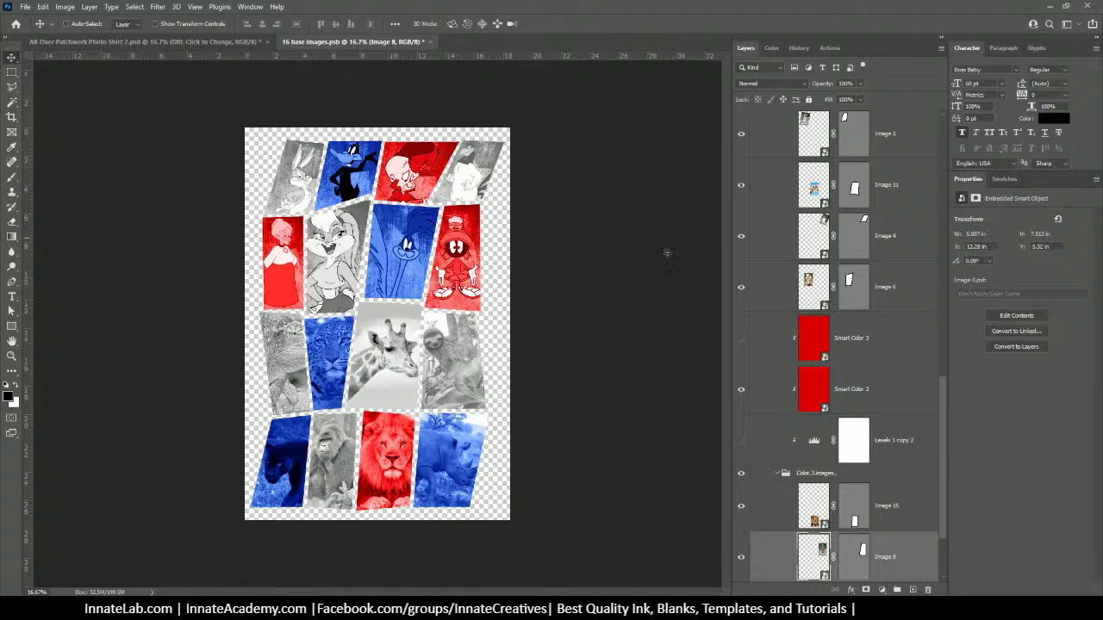
Open the Image 9 smart object behind the grey chameleon panel in the third row.
right_click(288, 375)
left_click(309, 399)
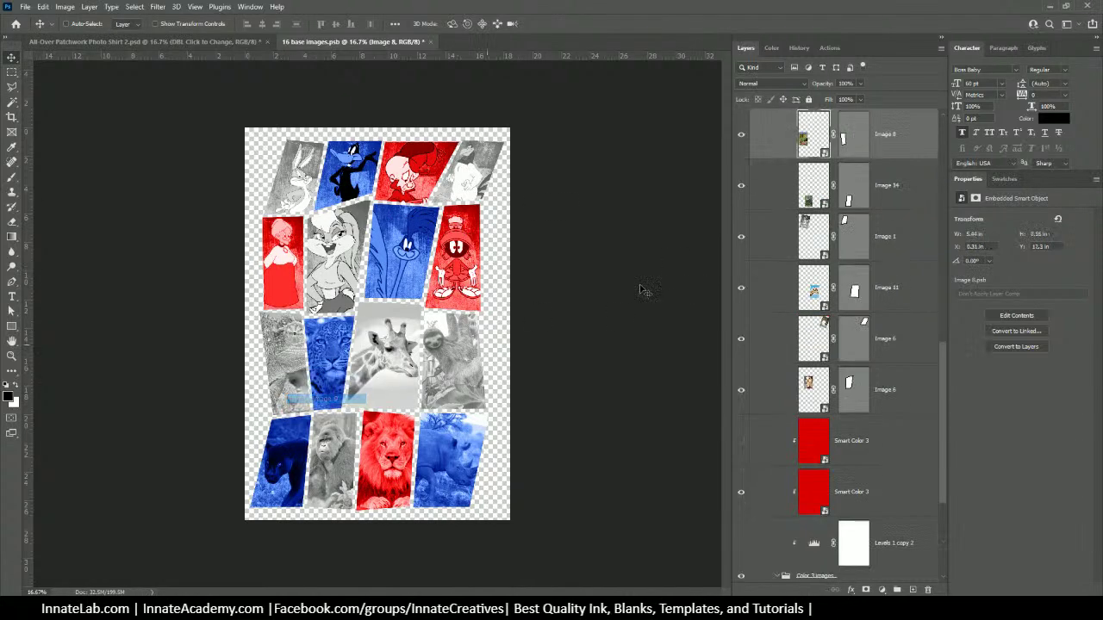
double_click(806, 138)
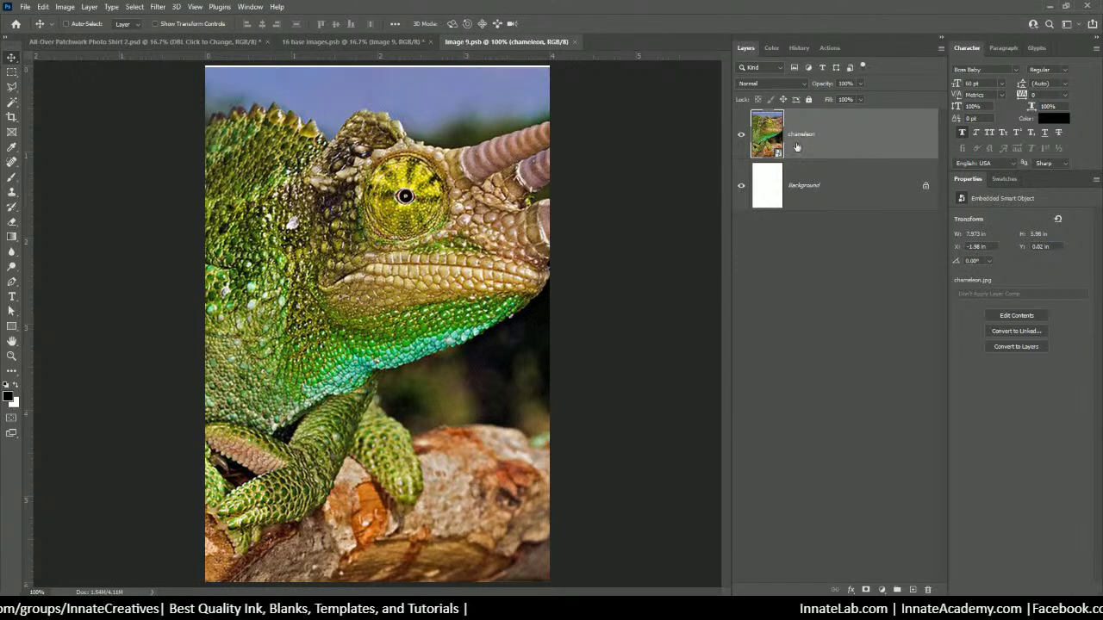
Place the Grunge Background image from the Characters folder beneath the chameleon layer and hide the chameleon layer.
key("alt+Tab")
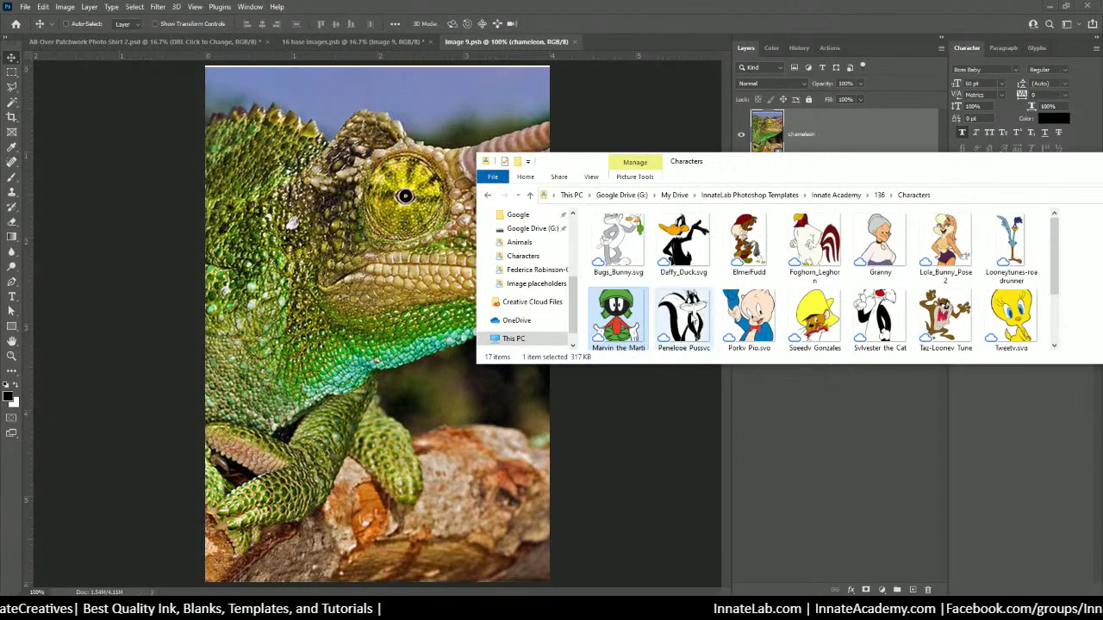
scroll(689, 323, "down", 1)
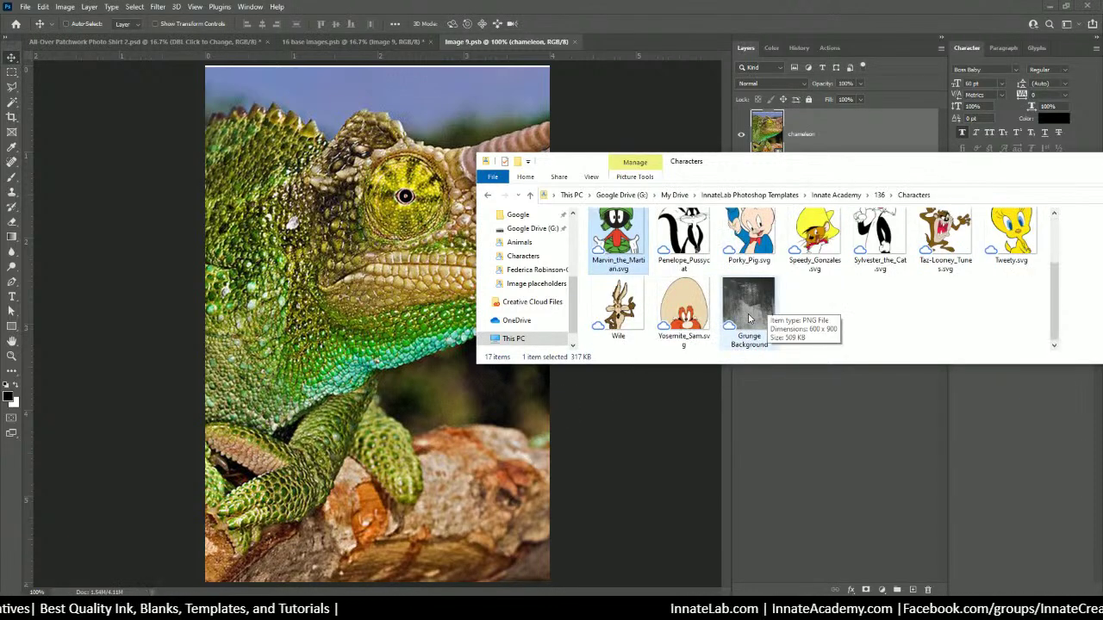
left_click_drag(748, 310, 391, 281)
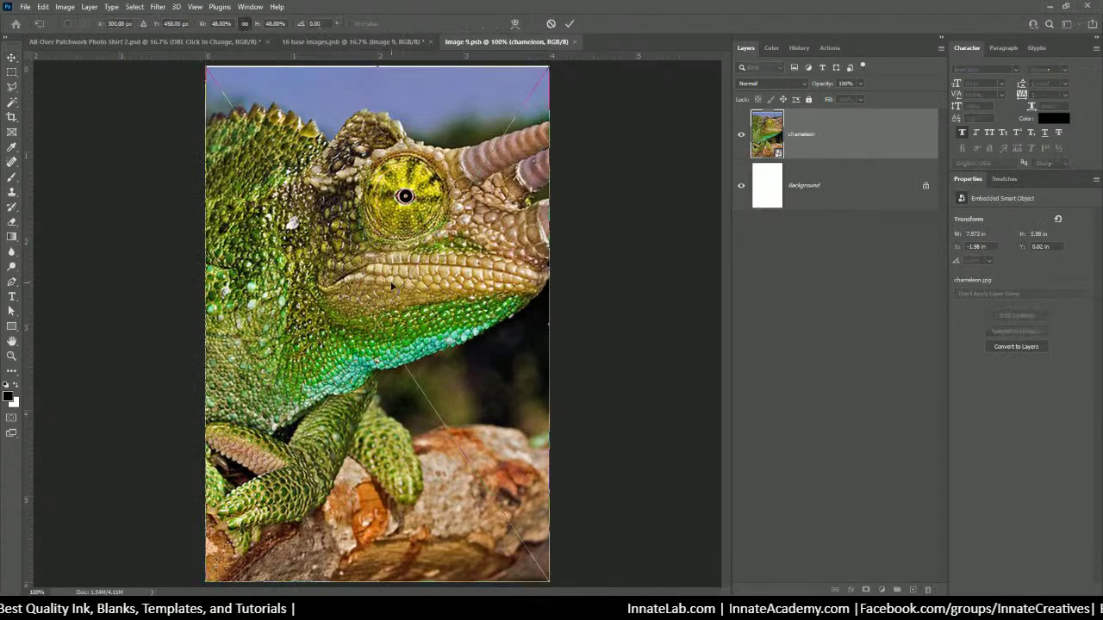
key("Return")
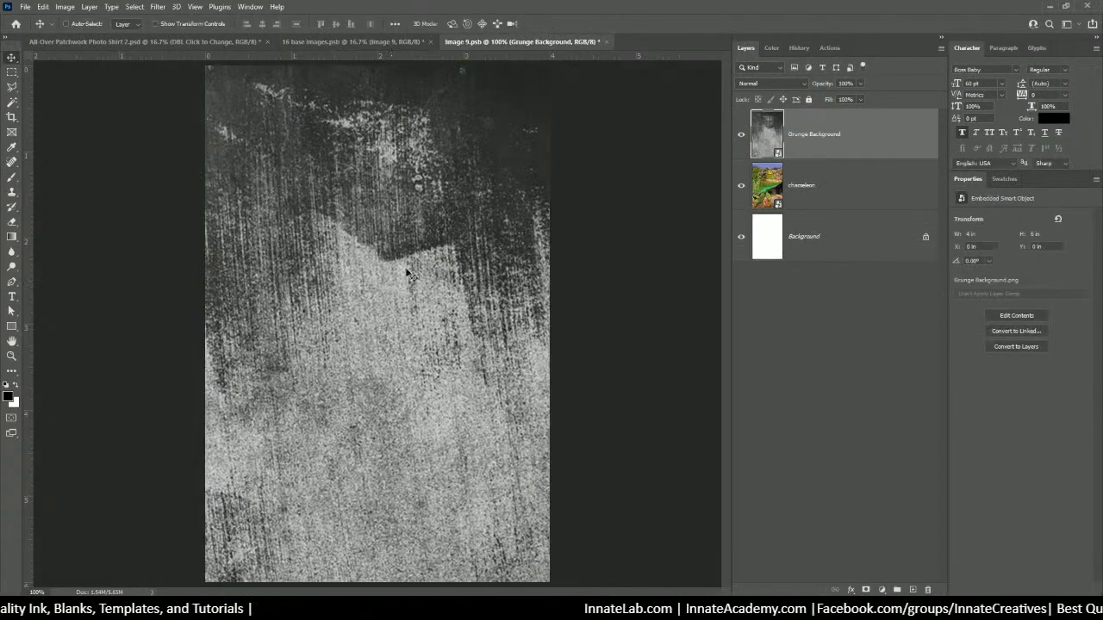
left_click_drag(822, 135, 809, 196)
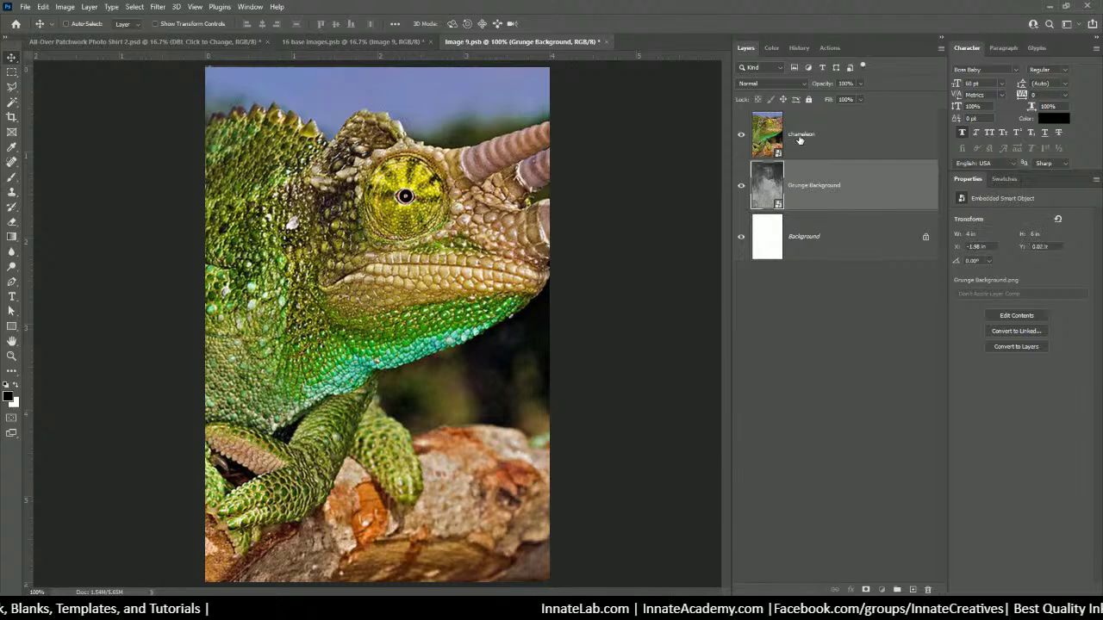
left_click(769, 138)
left_click(741, 138)
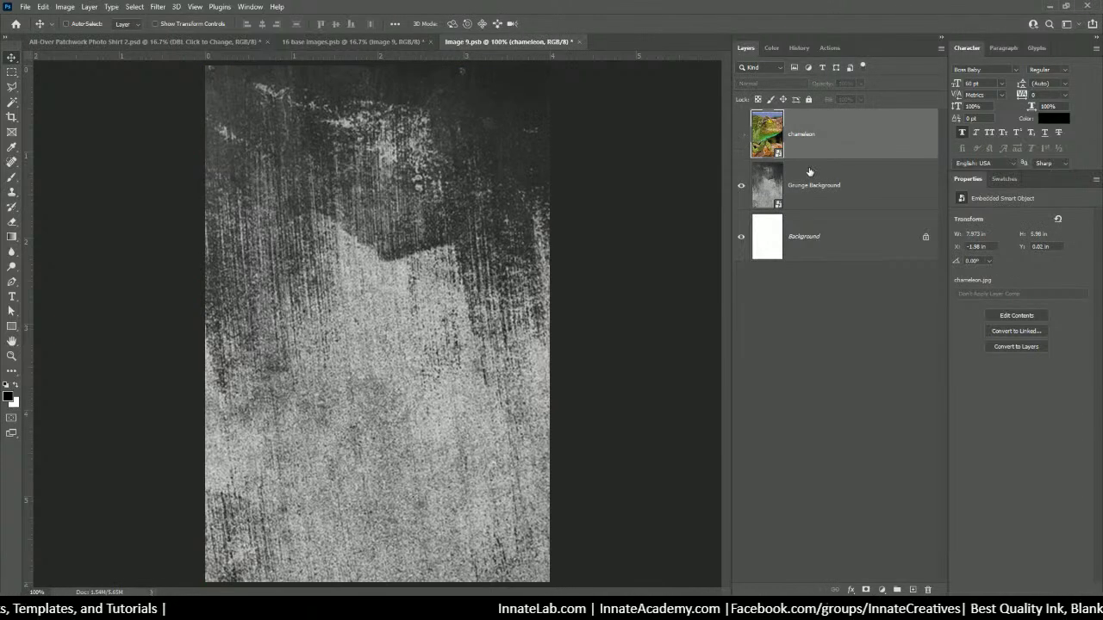
Place the Penelope_Pussycat image above the Grunge Background at about 115.4% scale, horizontally centred and slightly below the canvas middle.
key("alt+Tab")
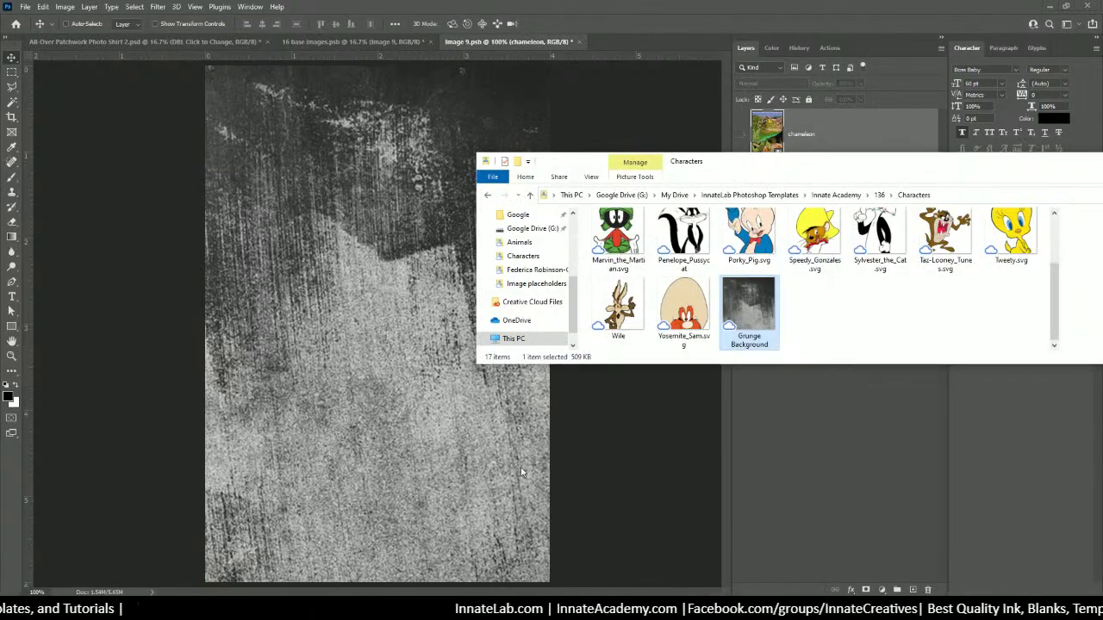
scroll(685, 336, "up", 2)
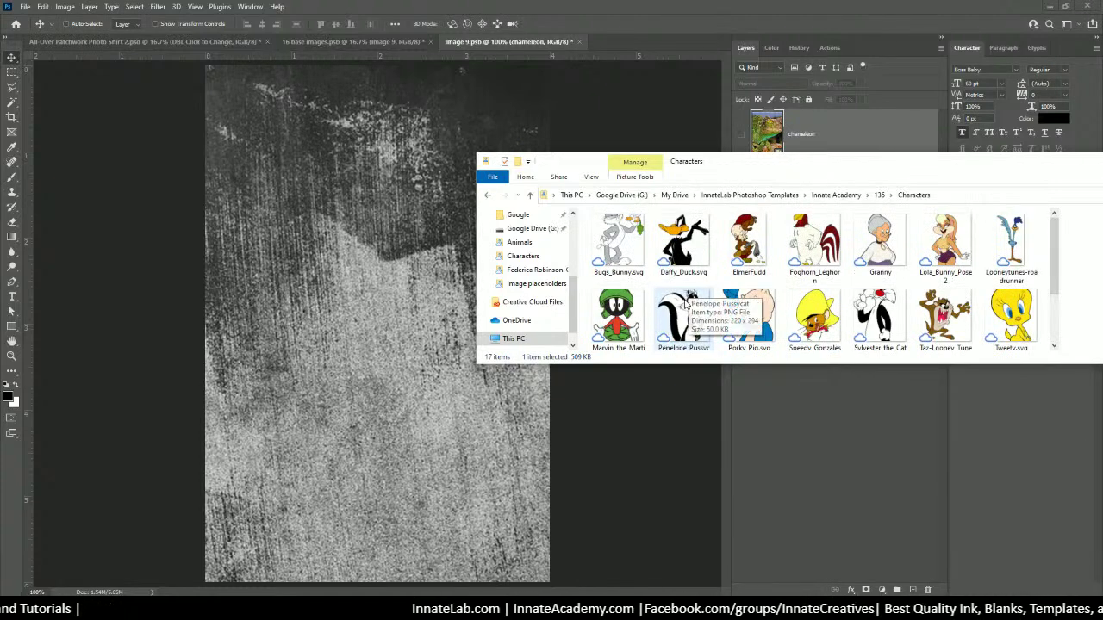
left_click_drag(683, 309, 355, 271)
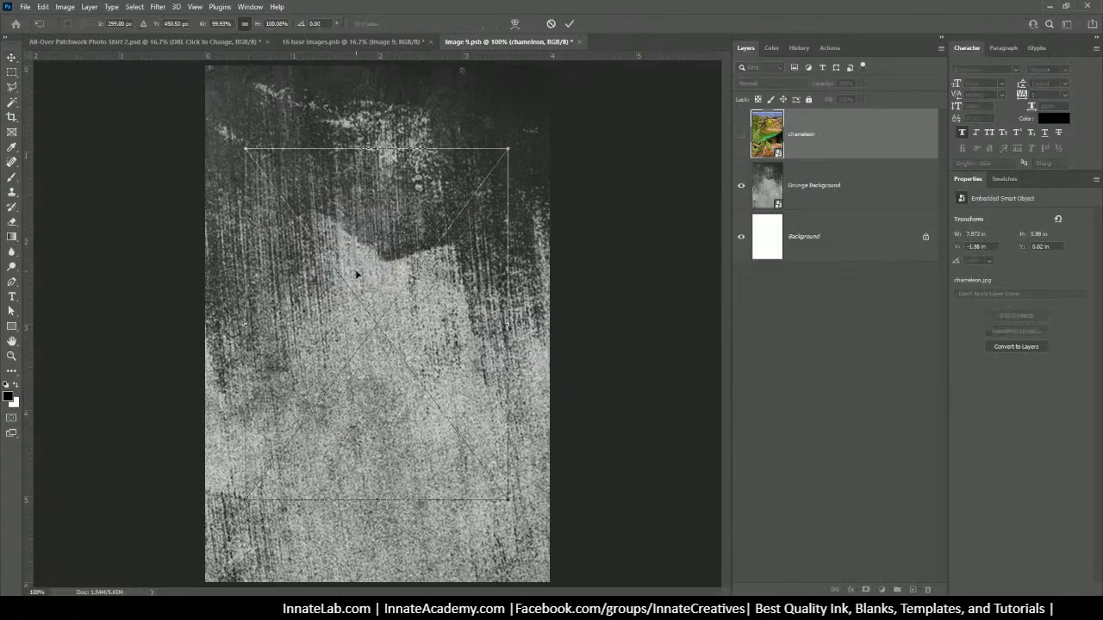
left_click_drag(512, 150, 549, 96)
left_click_drag(484, 225, 464, 257)
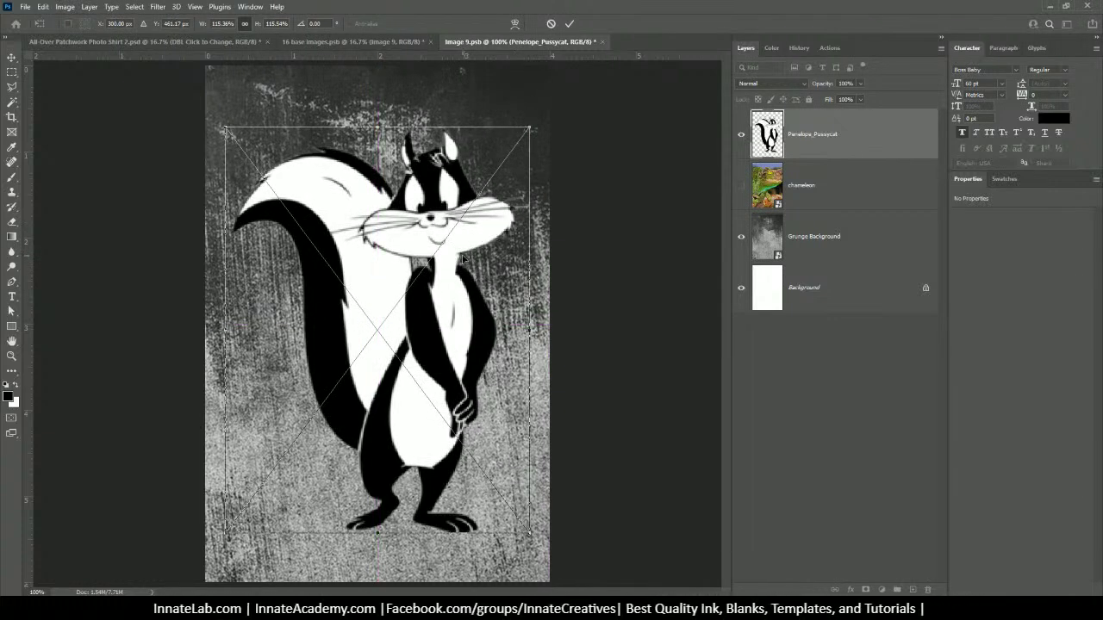
key("ctrl+minus")
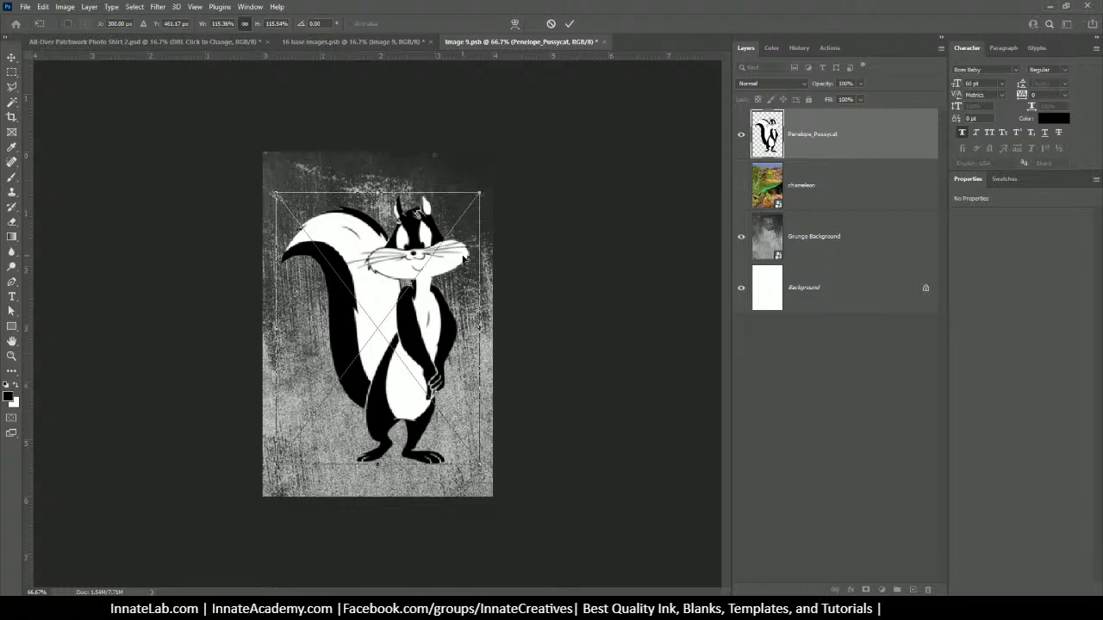
key("Return")
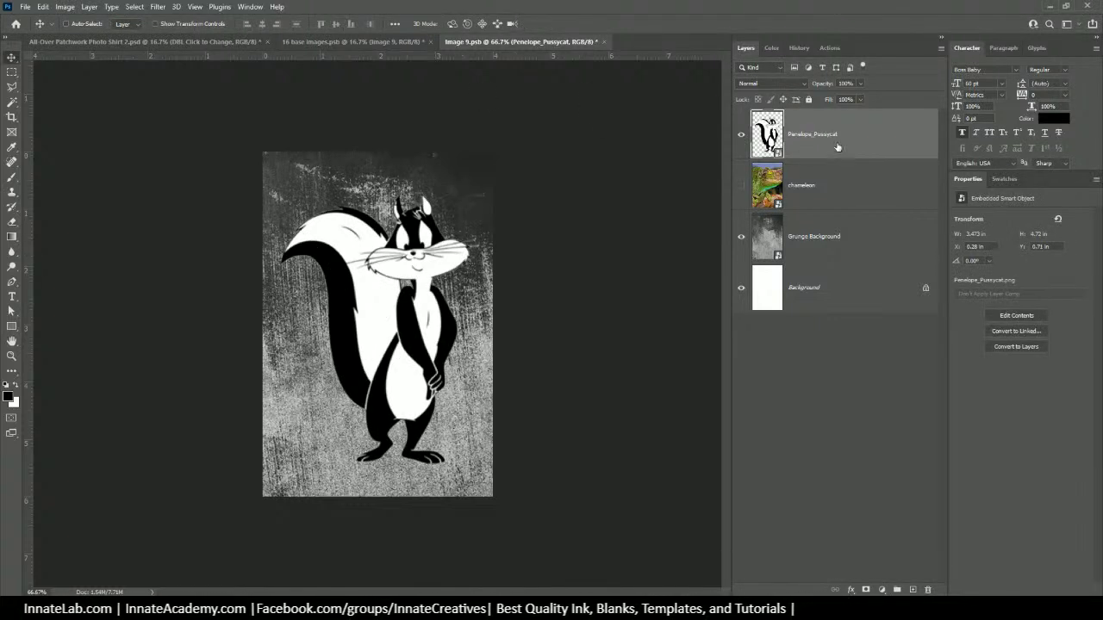
Move the Penelope_Pussycat layer beneath the hidden chameleon layer, and save and close Image 9.psb.
left_click_drag(837, 149, 825, 186)
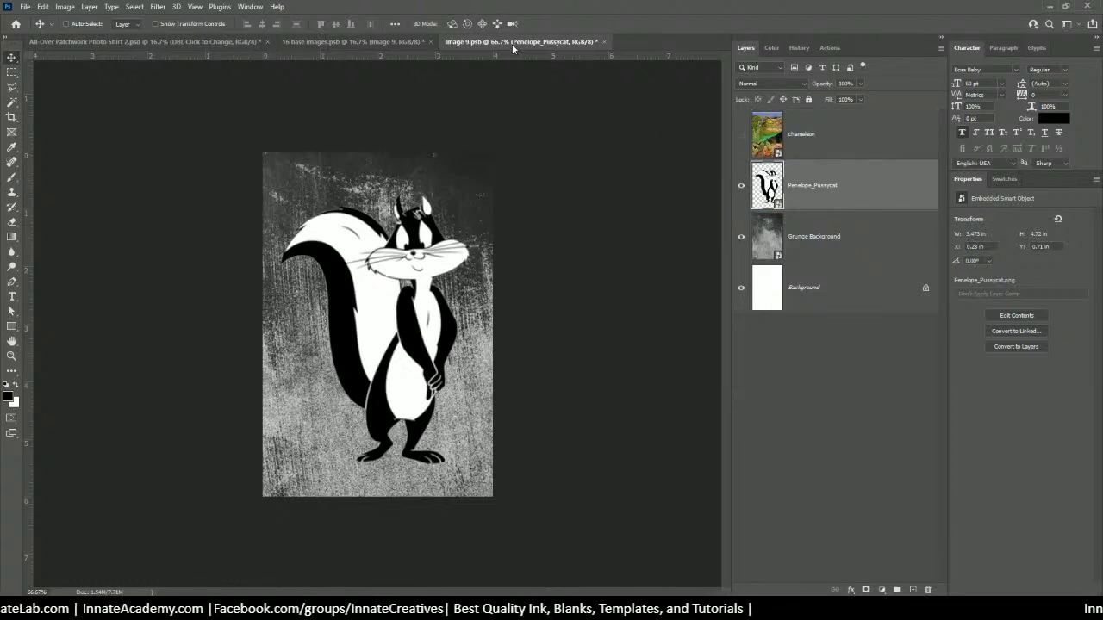
left_click(604, 41)
left_click(510, 225)
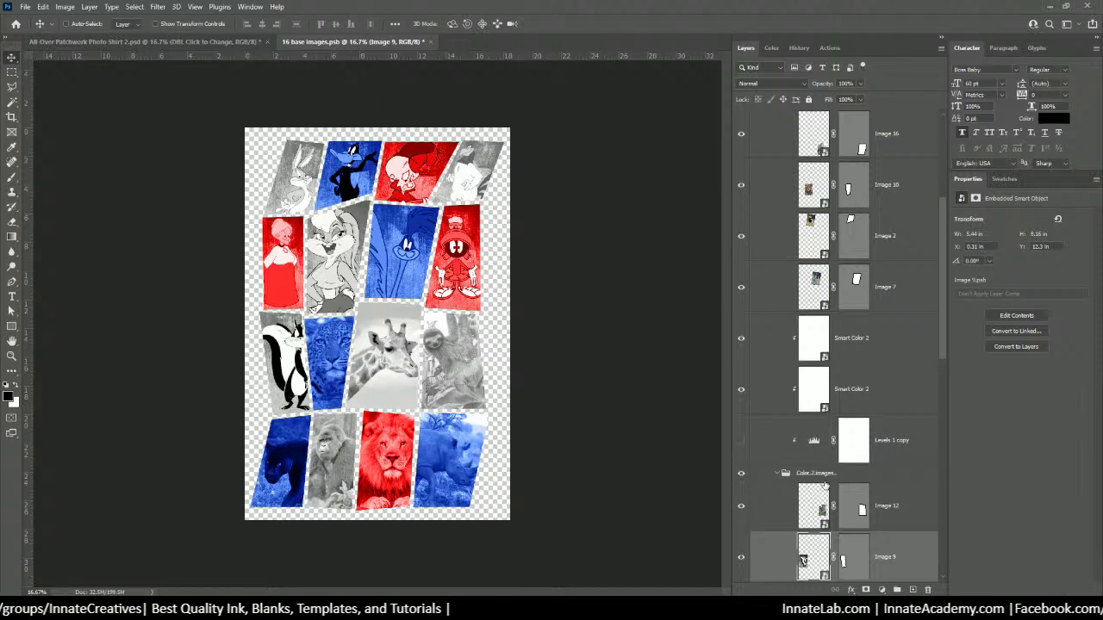
Shrink Penelope Pussycat inside the Image 9 smart object to about 105% scale, slightly left of centre, and save and close Image 9.psb.
scroll(825, 487, "down", 2)
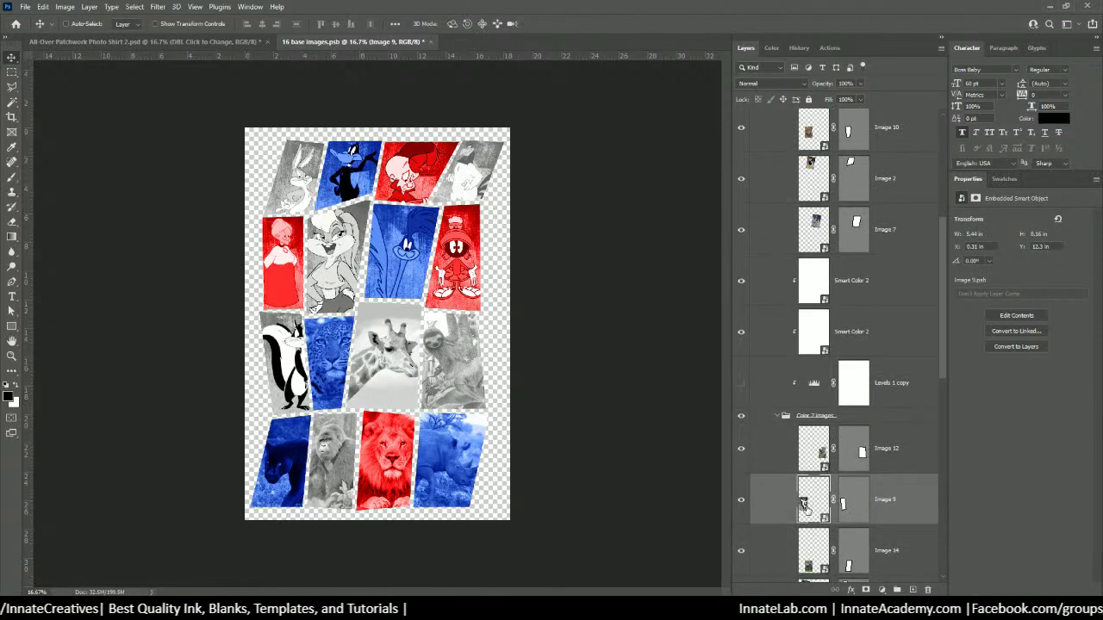
double_click(802, 505)
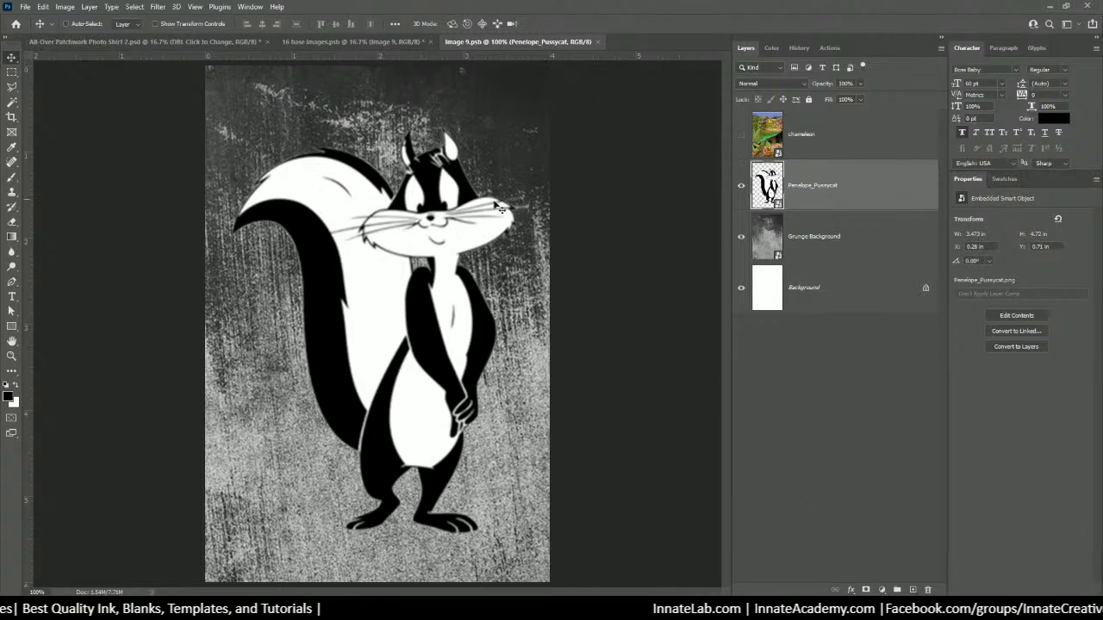
key("ctrl+t")
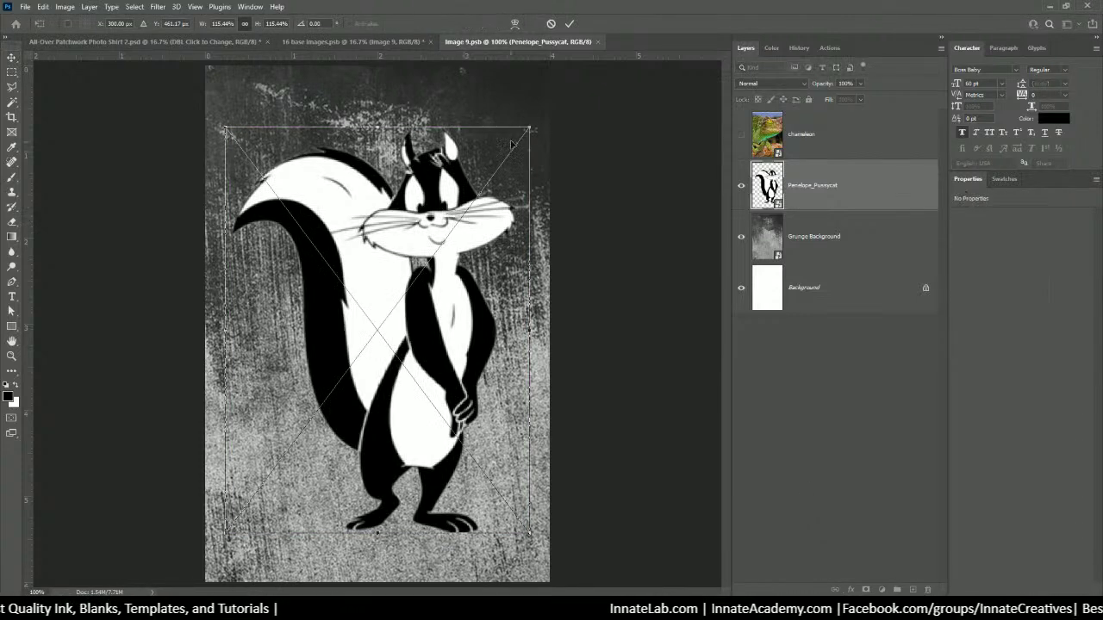
left_click_drag(528, 125, 493, 158)
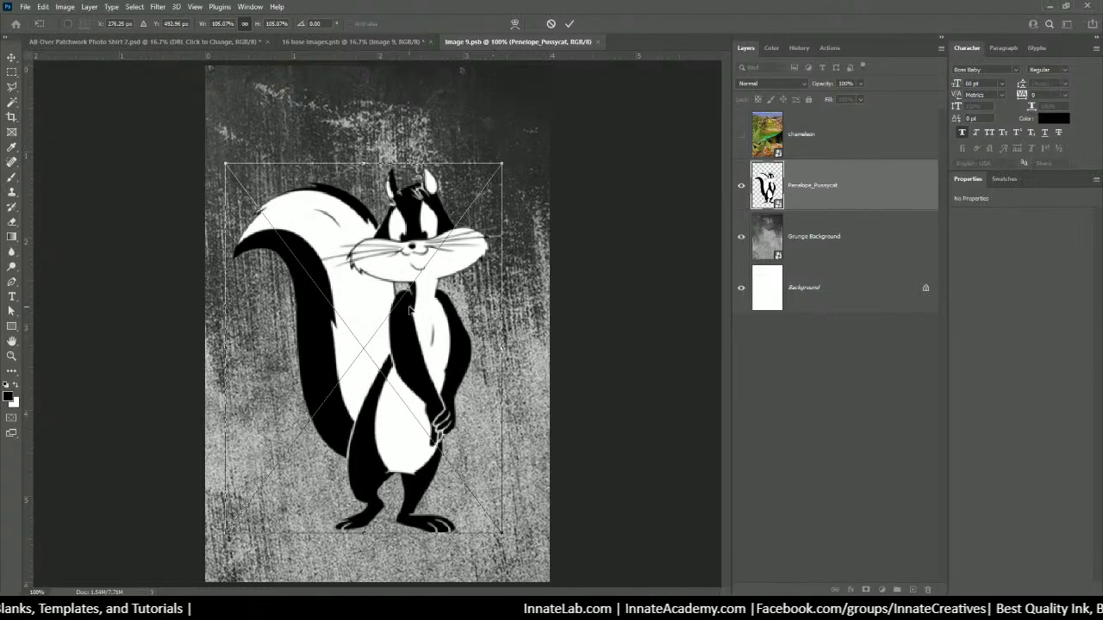
left_click_drag(411, 308, 419, 300)
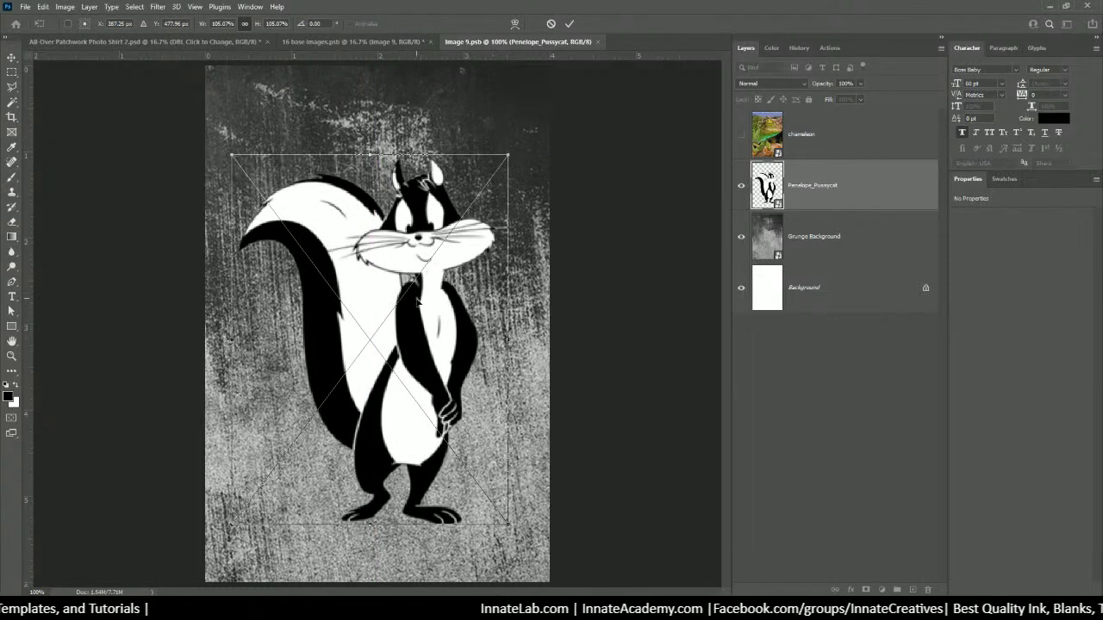
key("Return")
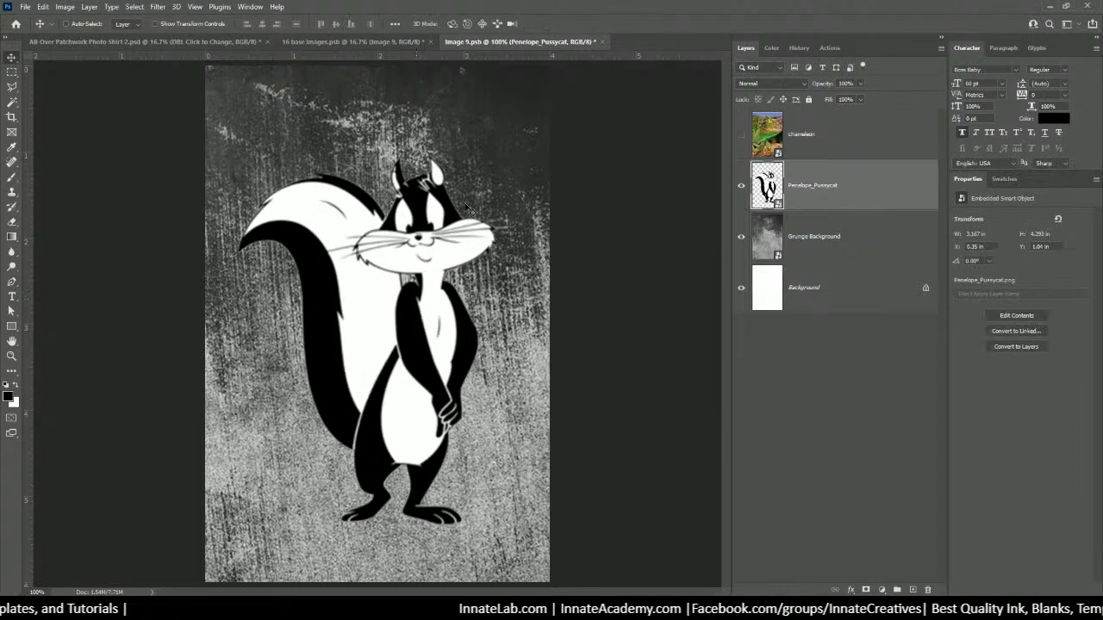
left_click(603, 41)
left_click(500, 223)
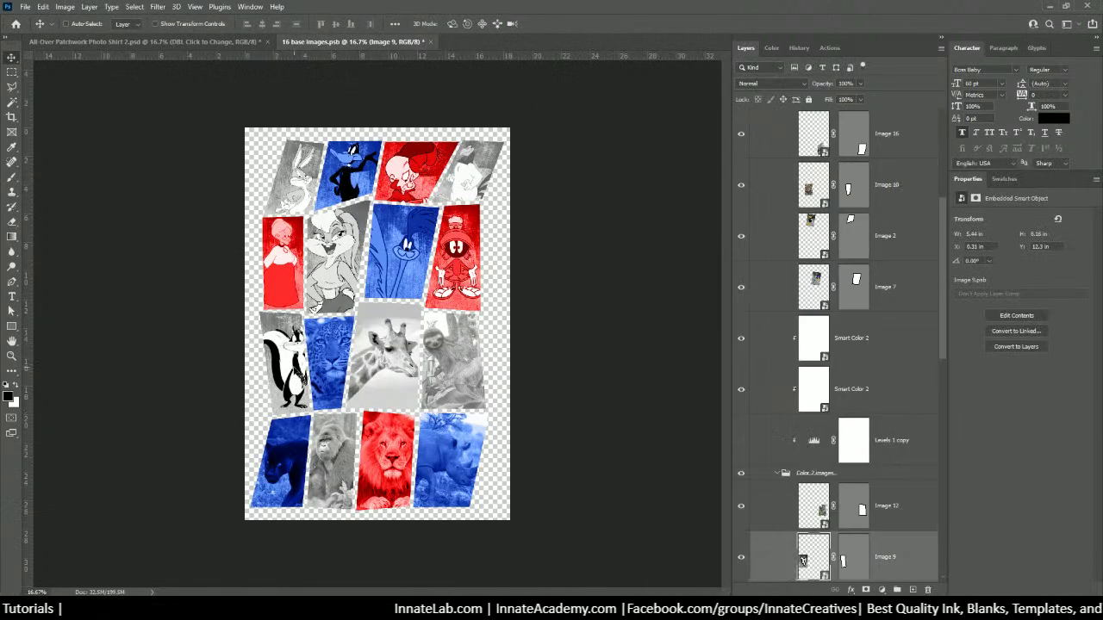
Unlink the mask of the Image 9 layer and shift its artwork slightly left within the panel, to about X 0 in, Y 12.32 in.
right_click(284, 357)
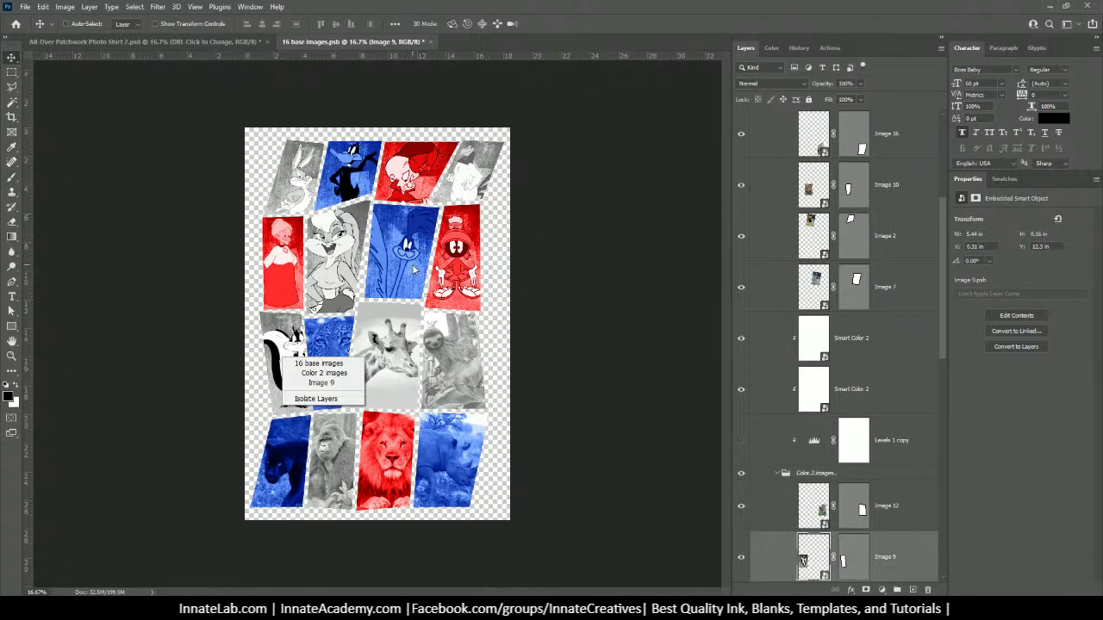
left_click(525, 313)
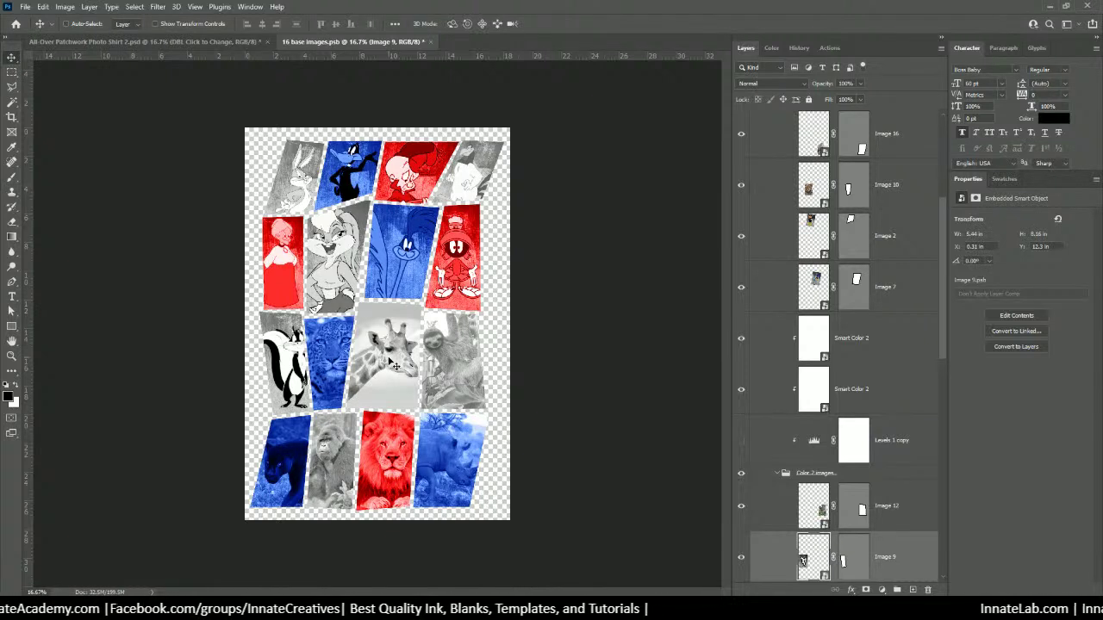
right_click(291, 354)
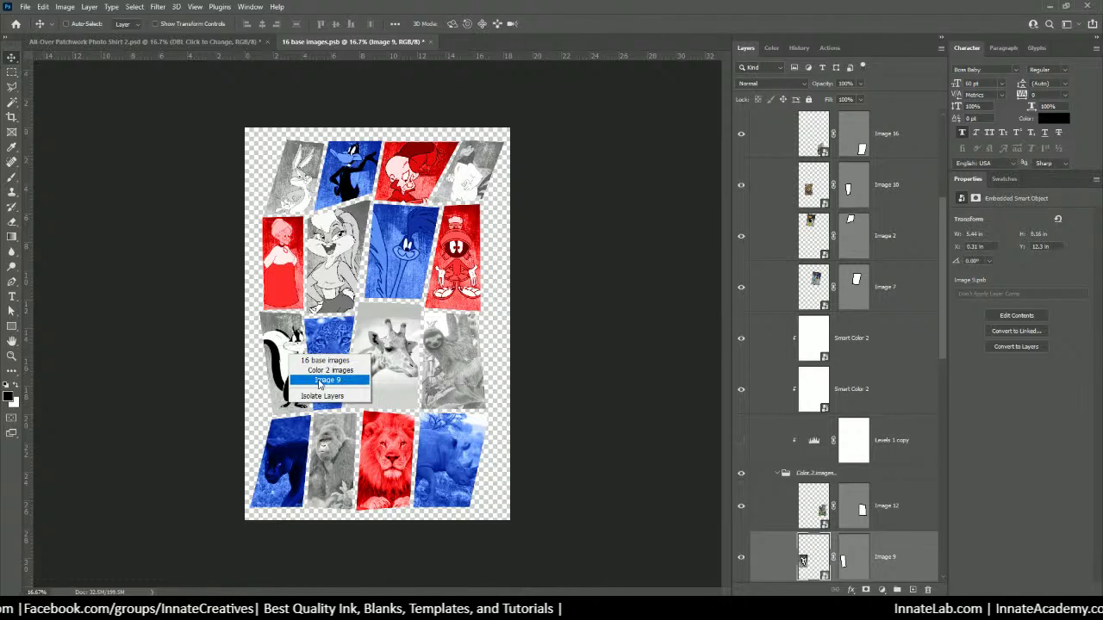
left_click(318, 381)
scroll(834, 423, "down", 5)
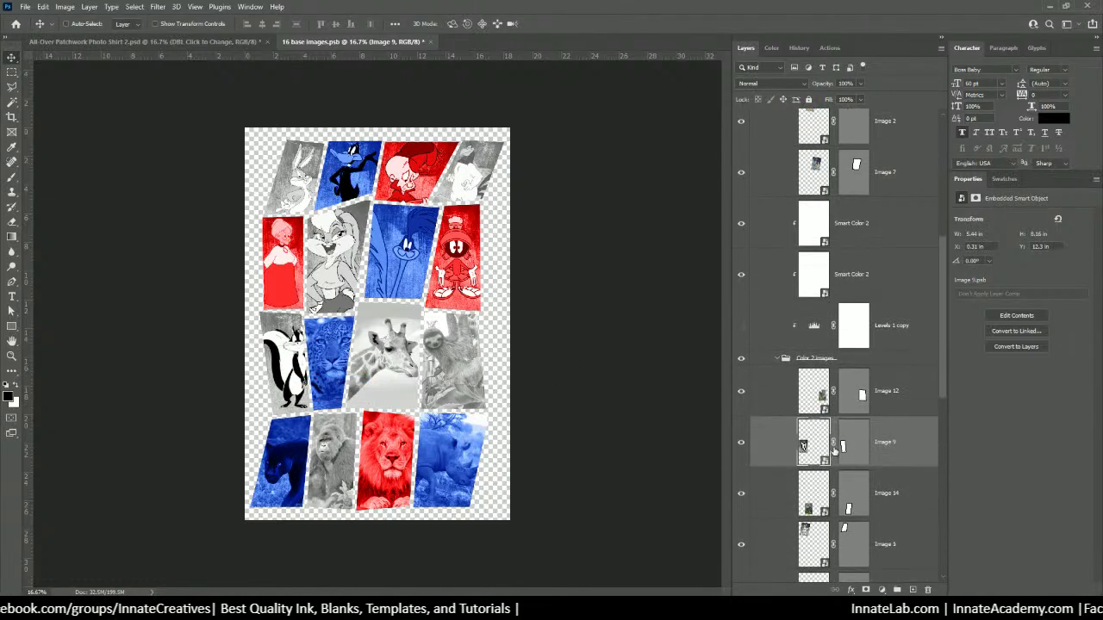
left_click_drag(297, 378, 308, 372)
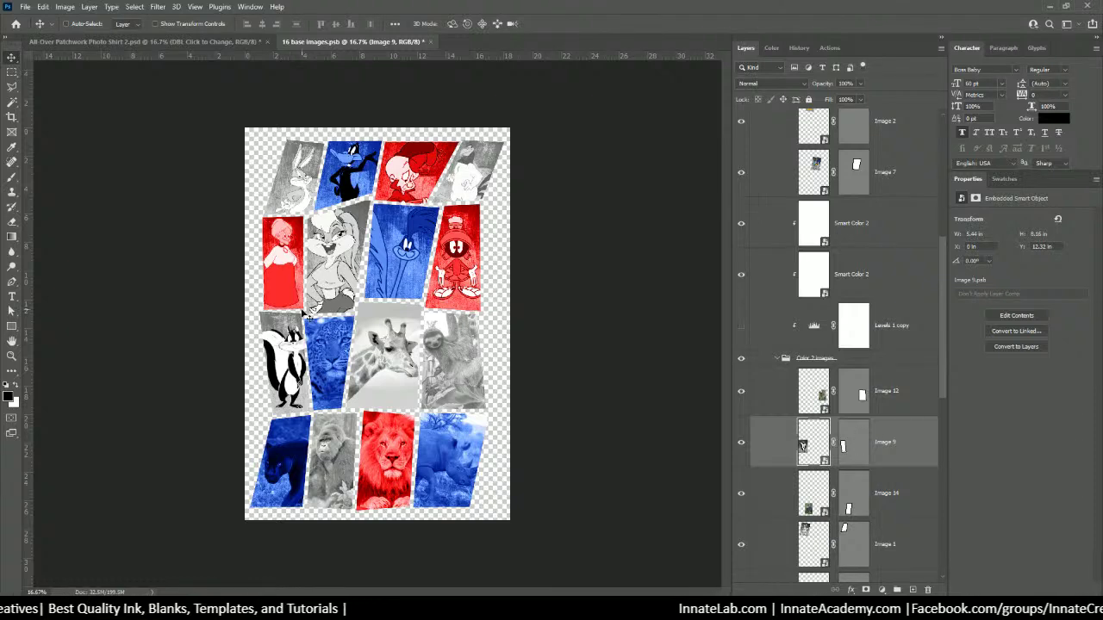
Open the Image 10 smart object behind the blue leopard panel in the third row.
right_click(338, 348)
left_click(370, 363)
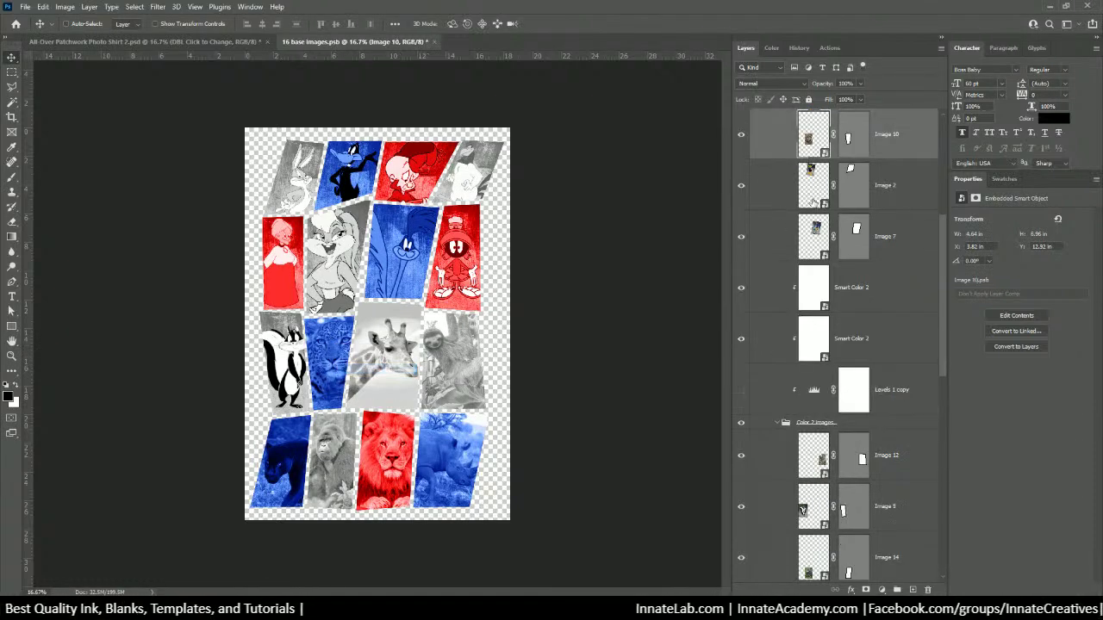
double_click(370, 364)
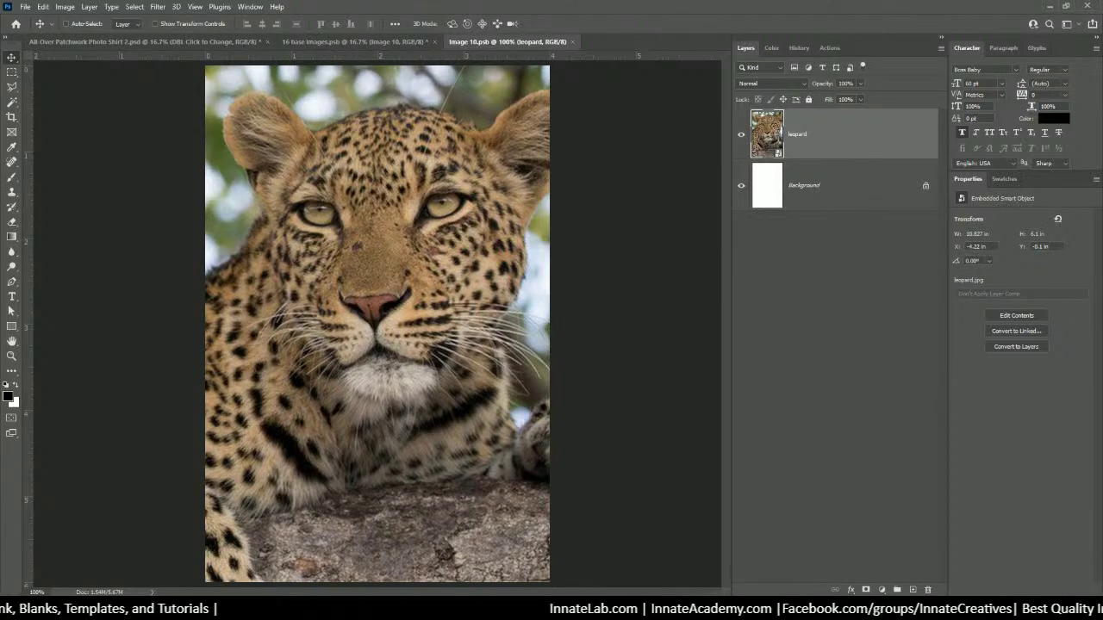
Place the Grunge Background image above the leopard layer and hide the leopard layer.
key("alt+Tab")
scroll(756, 293, "down", 2)
left_click_drag(750, 304, 383, 281)
key("Return")
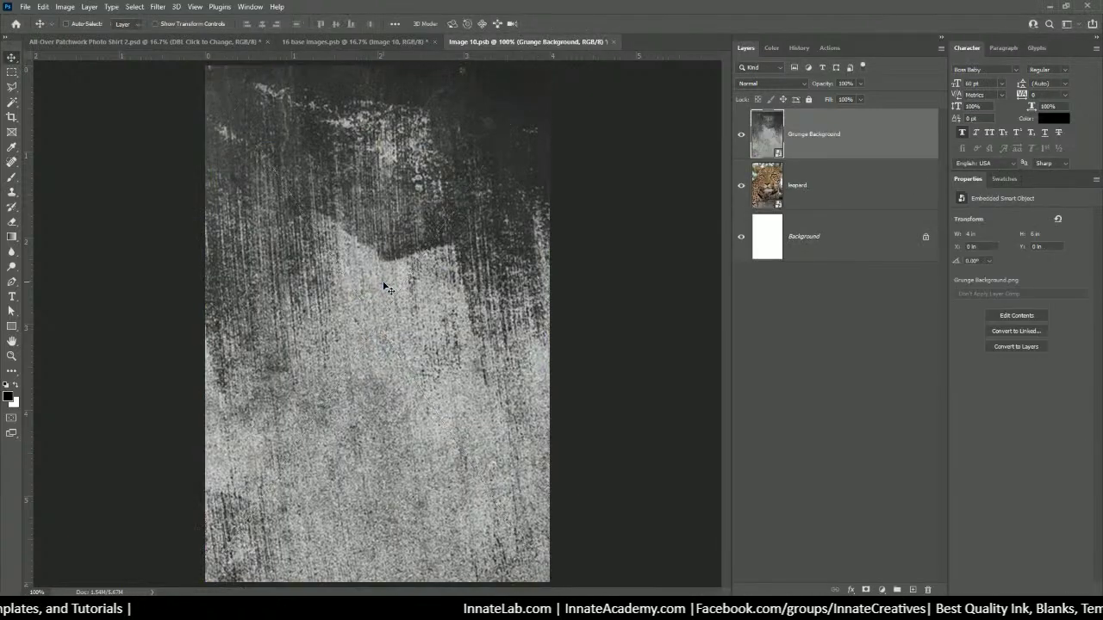
left_click(741, 185)
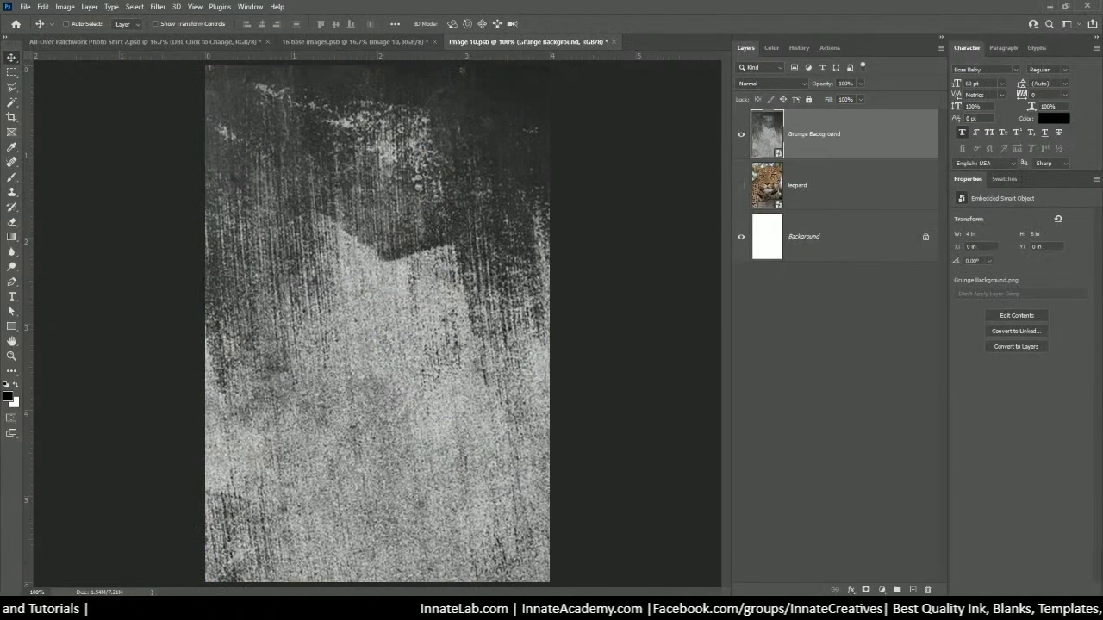
Place the Porky_Pig.svg image from the Characters folder above the Grunge Background layer.
key("alt+Tab")
scroll(749, 285, "up", 2)
left_click(684, 319)
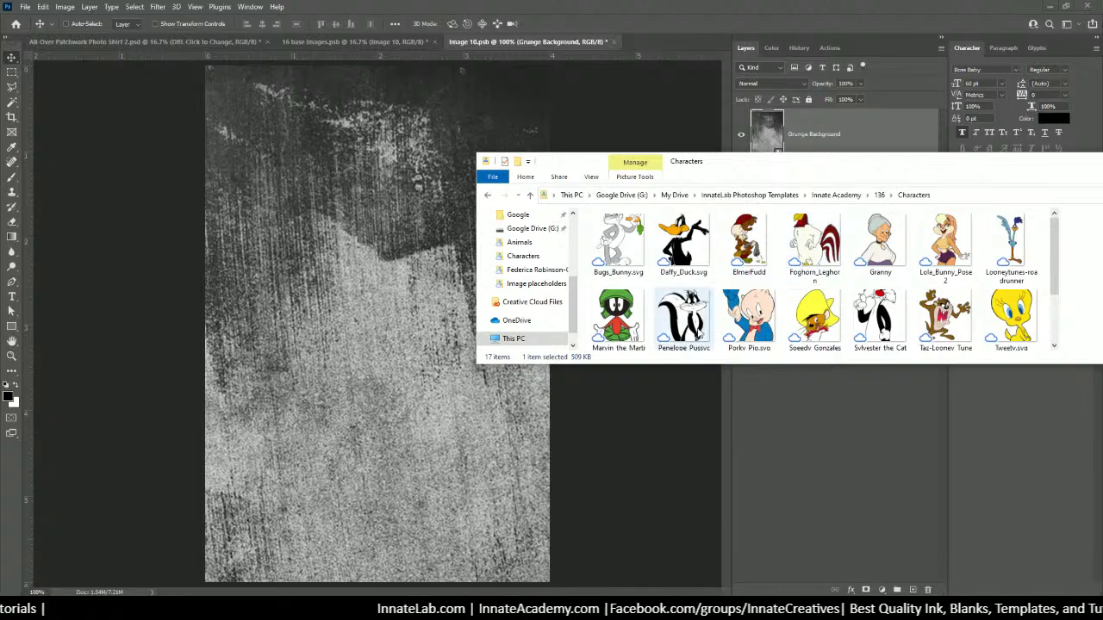
left_click(749, 317)
left_click_drag(753, 312, 336, 258)
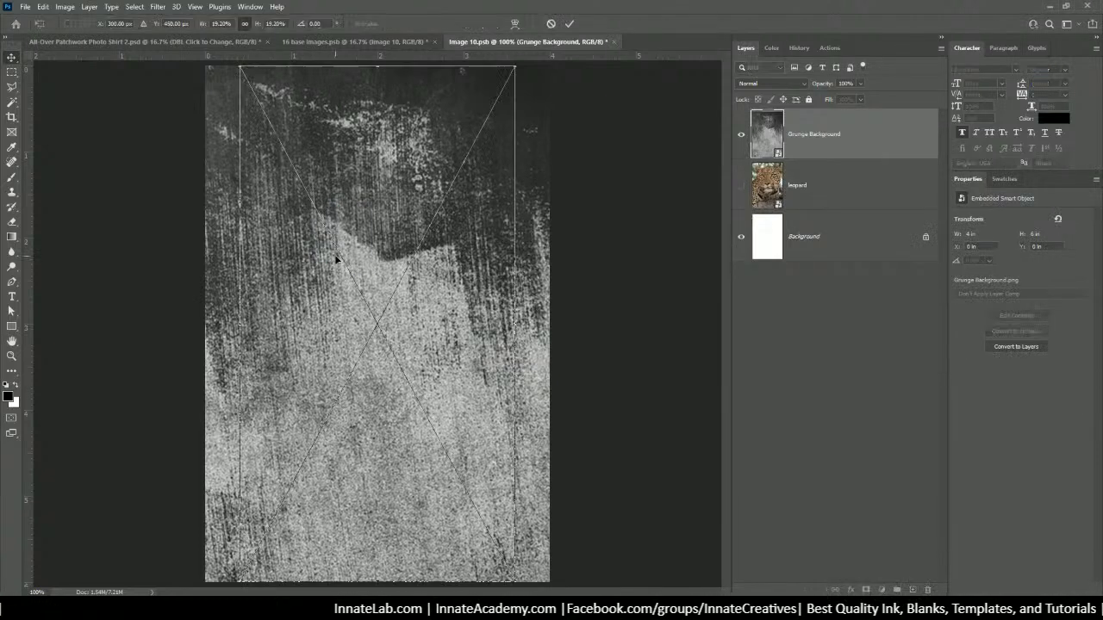
Shrink Porky Pig to about 16.2% scale and position him roughly centred on the canvas.
key("ctrl+minus")
key("ctrl+minus")
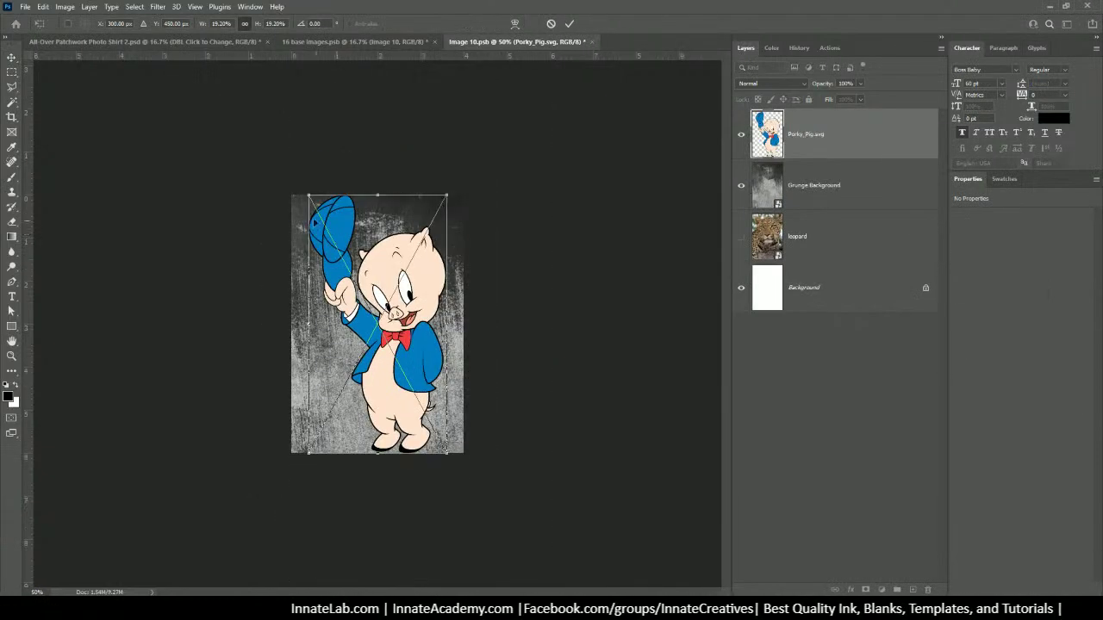
mouse_move(310, 198)
left_mouse_down()
mouse_move(340, 207)
mouse_move(320, 217)
left_mouse_up()
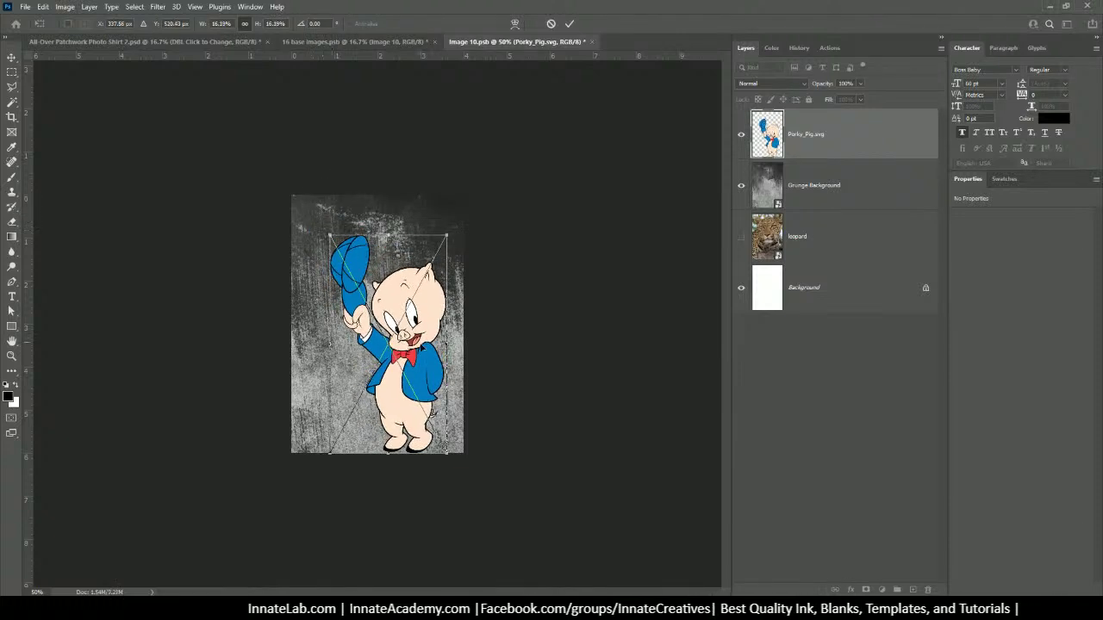
left_click_drag(405, 284, 411, 345)
key("Return")
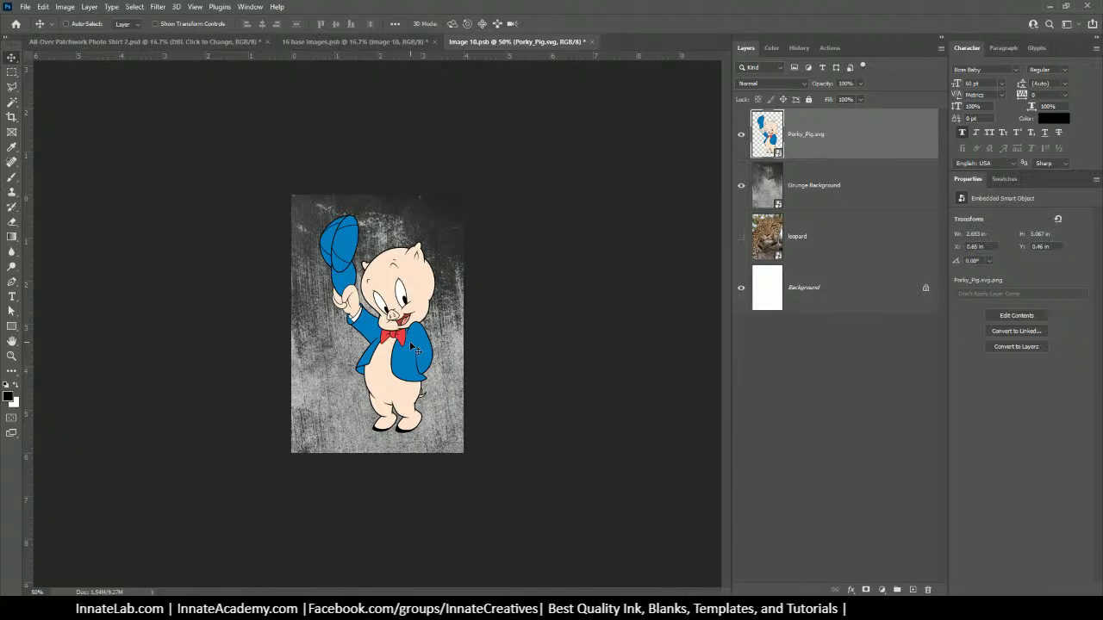
Shrink Porky Pig slightly to about 4.87 in tall, keep him roughly centred, and save and close Image 10.
key("ctrl+t")
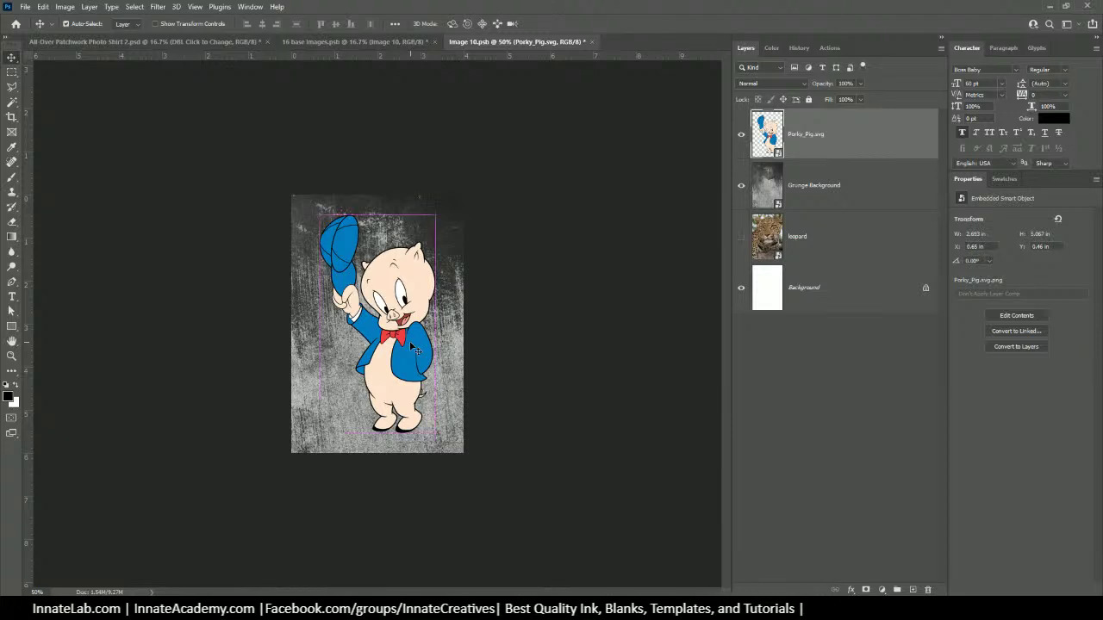
left_click_drag(436, 434, 427, 426)
left_click_drag(372, 389, 382, 369)
key("Return")
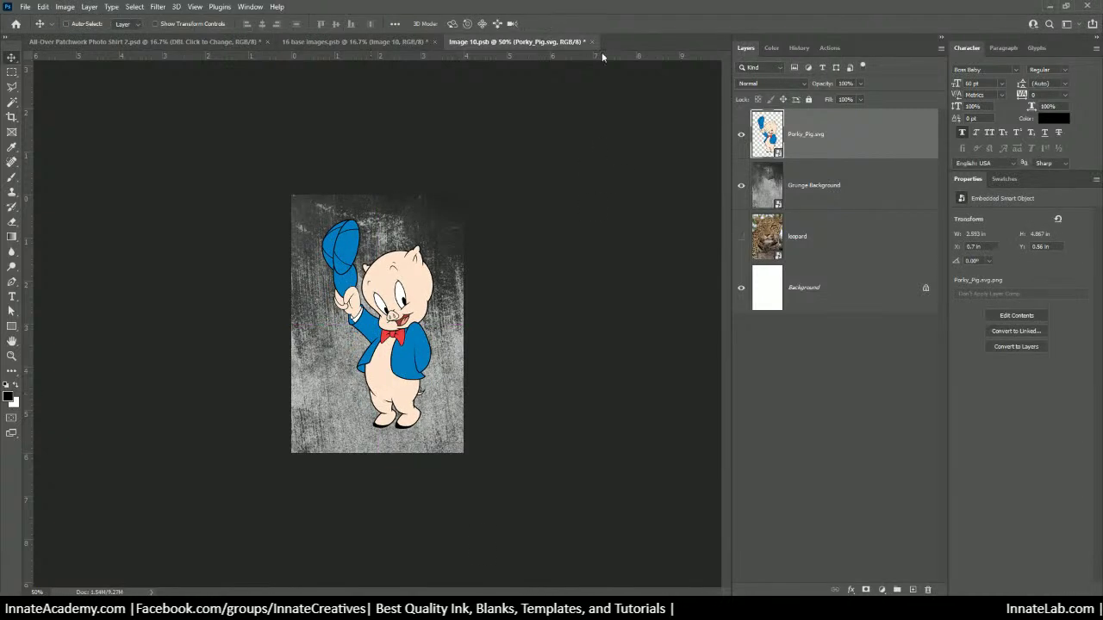
left_click(586, 42)
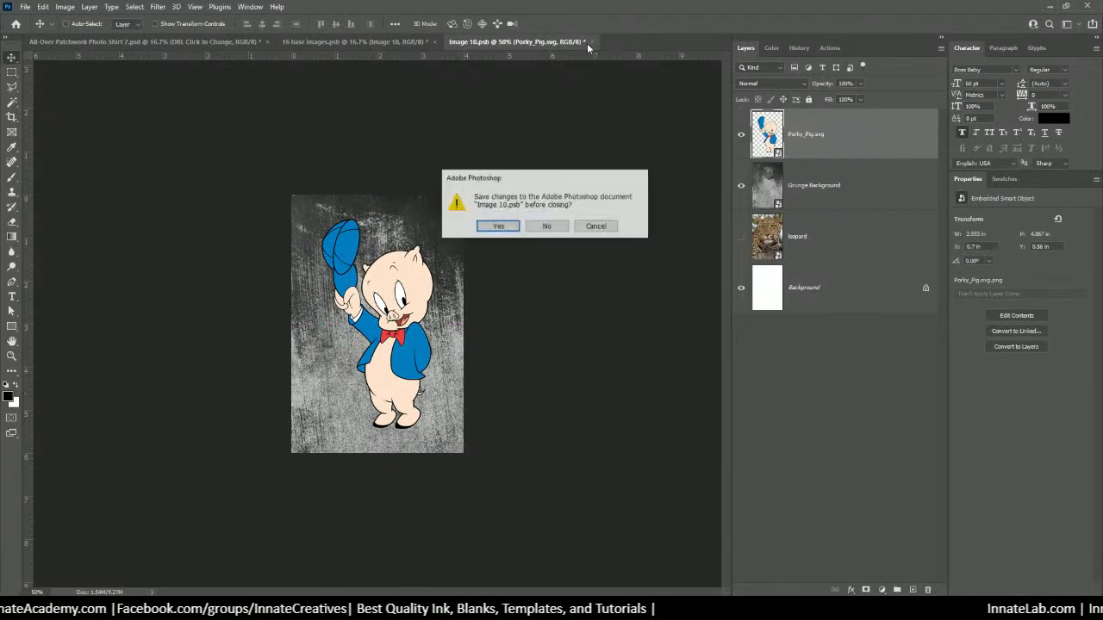
left_click(499, 226)
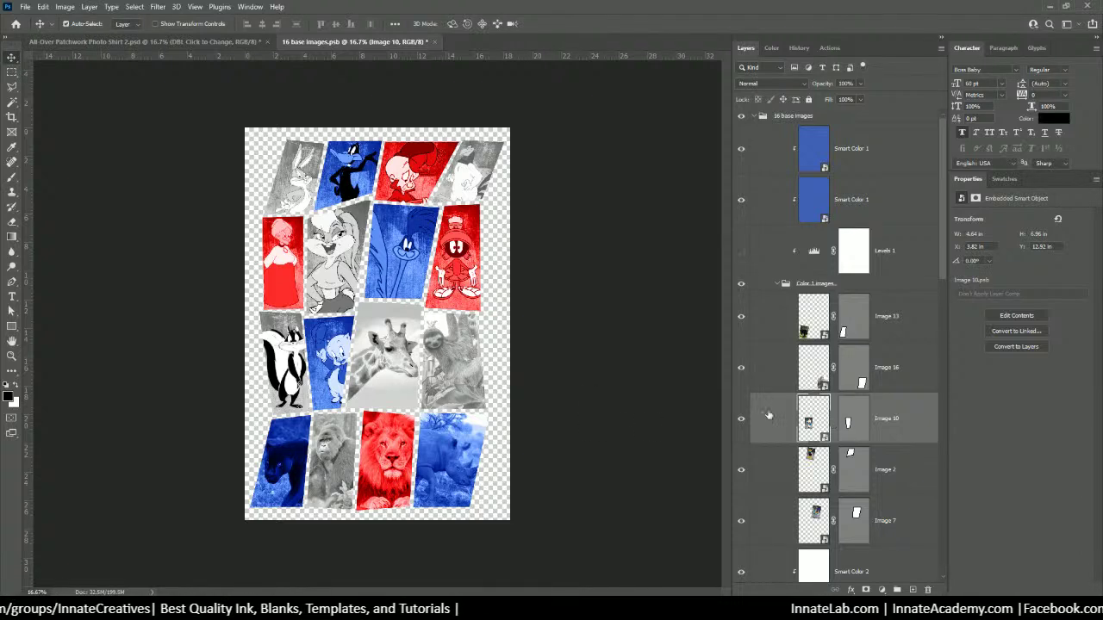
Shift the Image 10 layer left to about X 3.42 in so Porky Pig sits centred in his blue panel.
key("ctrl+t")
left_click_drag(342, 383, 335, 380)
key("Return")
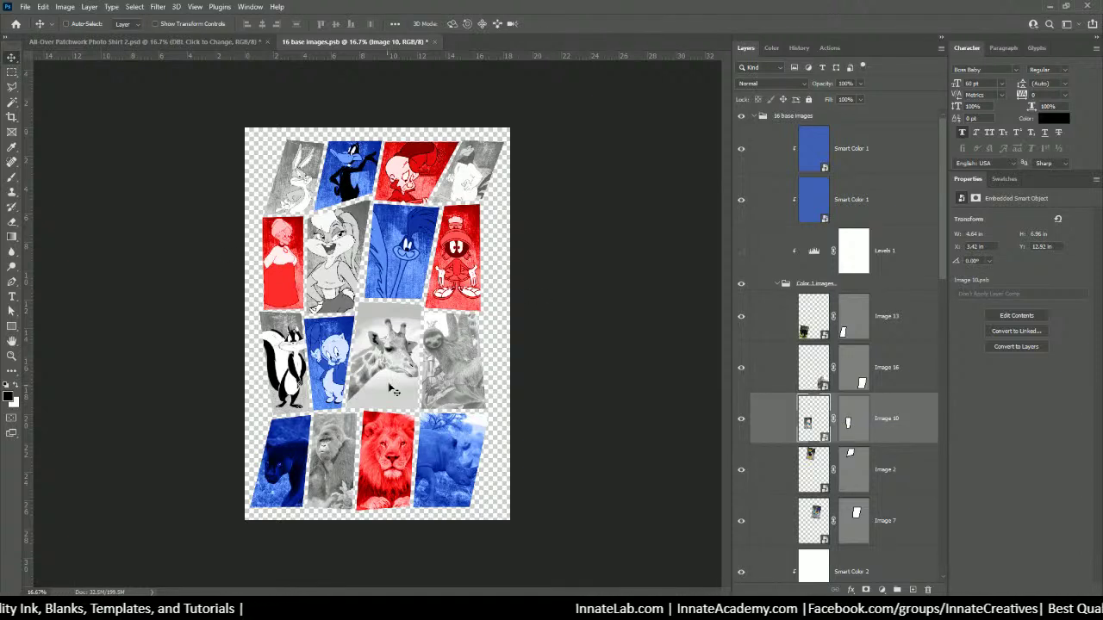
Open the Image 11 smart object behind the giraffe panel in the third row.
right_click(403, 353)
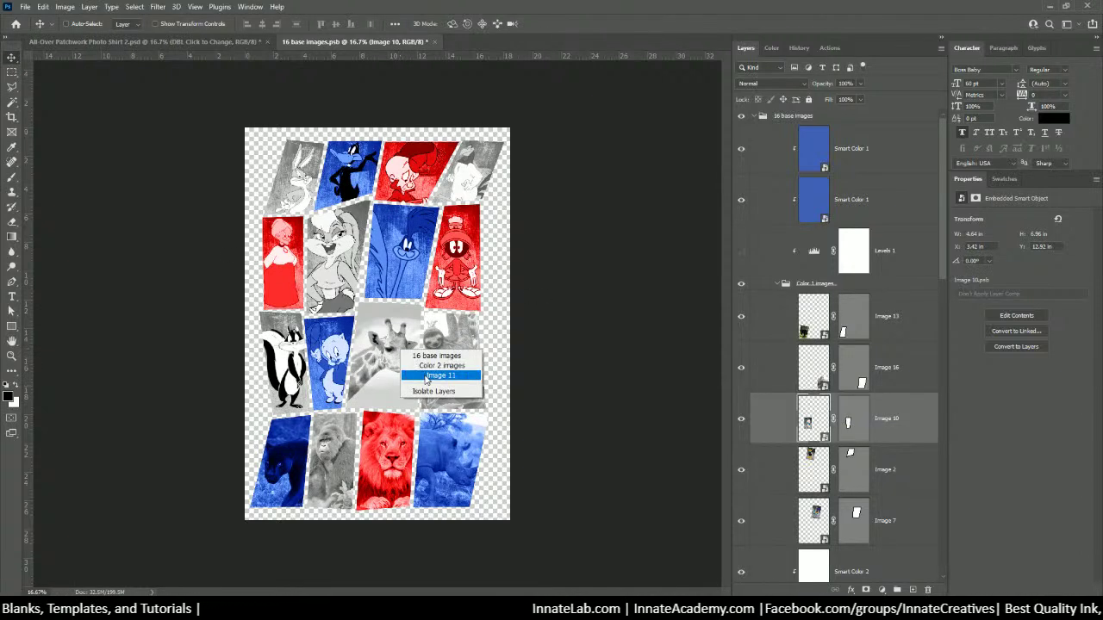
left_click(426, 372)
double_click(813, 555)
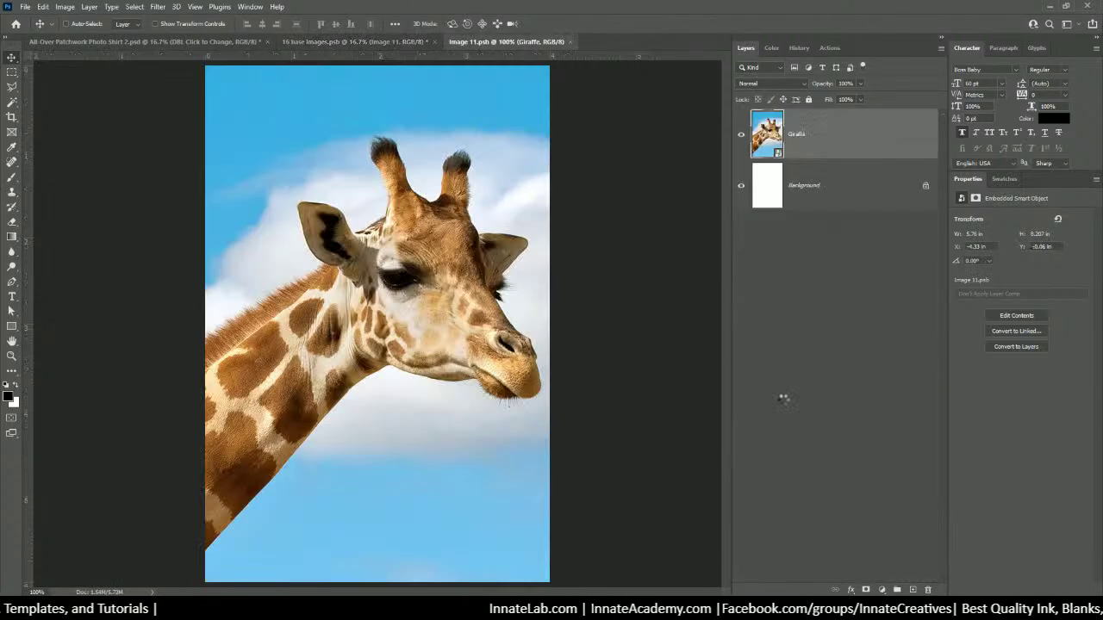
Hide the Giraffe layer and place the Grunge Background image from the Characters folder above it.
left_click(740, 135)
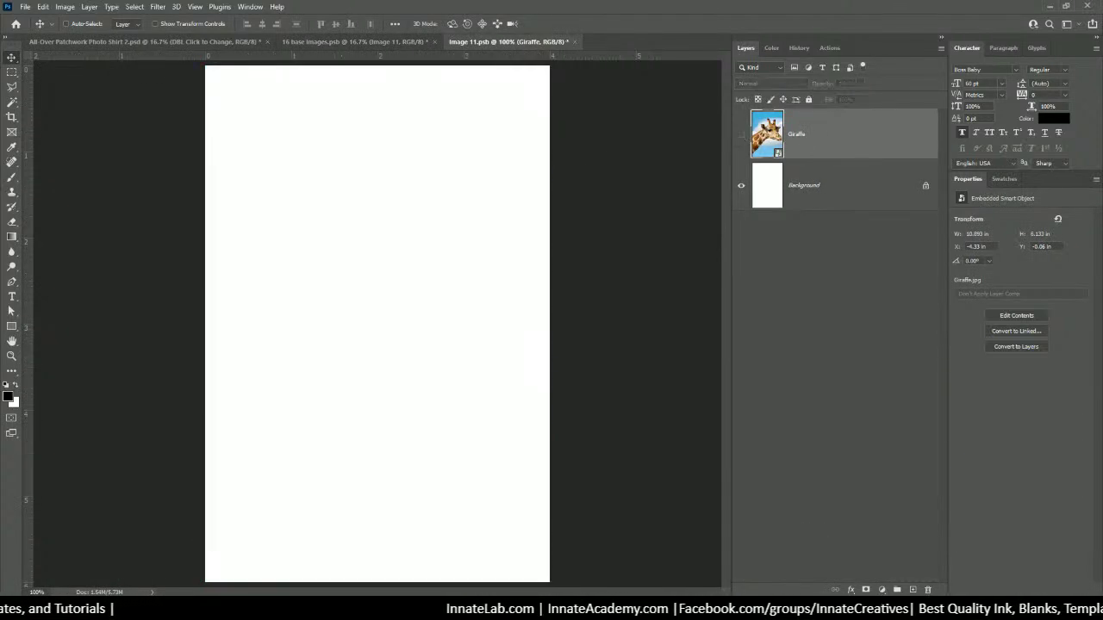
left_click(465, 608)
scroll(746, 322, "down", 2)
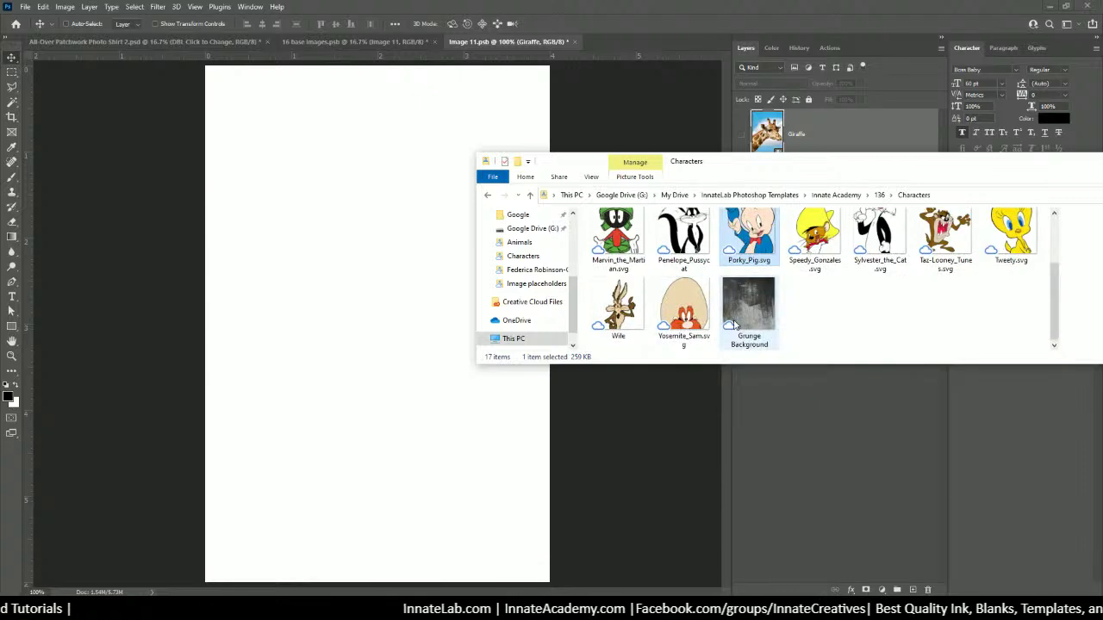
left_click_drag(746, 305, 389, 284)
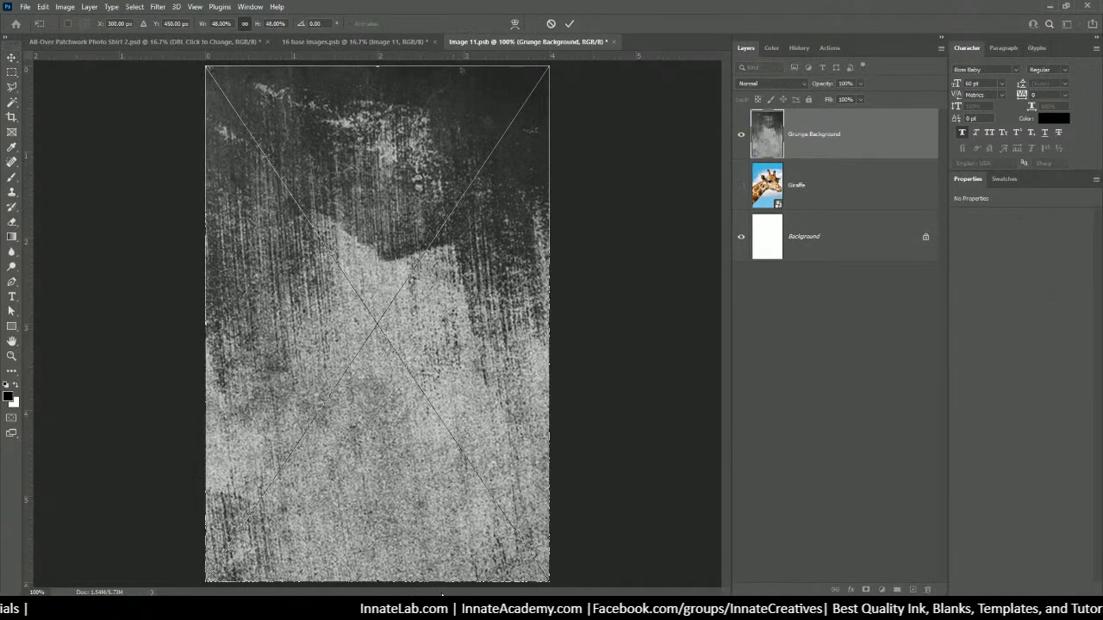
Commit the Grunge Background and place Speedy_Gonzales.svg from the Characters folder above it.
key("alt+Tab")
scroll(746, 322, "up", 2)
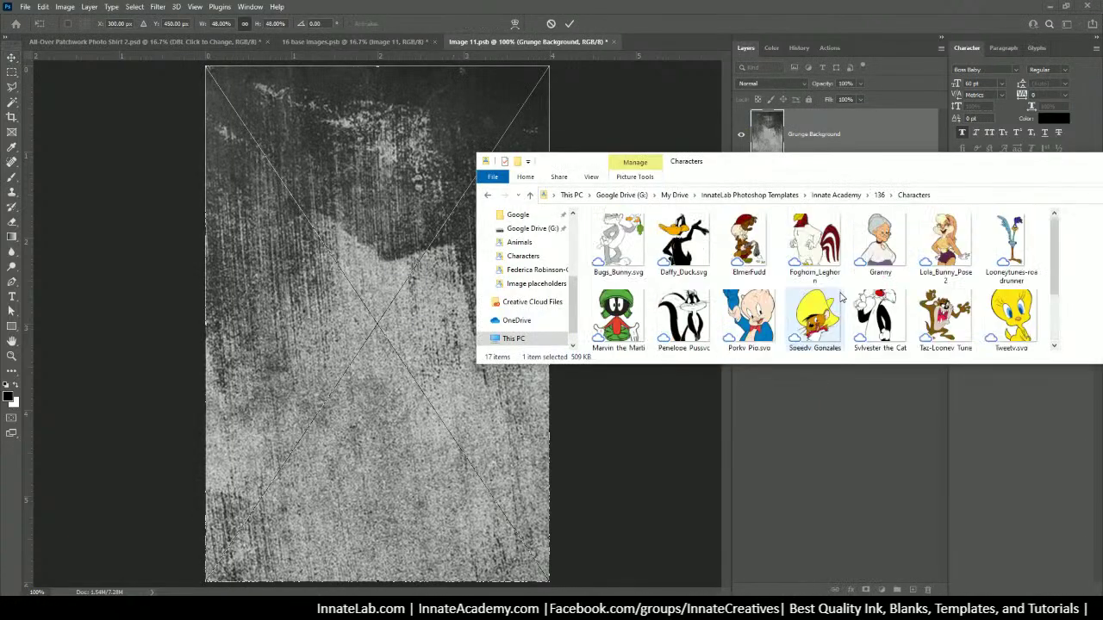
left_click_drag(815, 305, 412, 278)
key("Return")
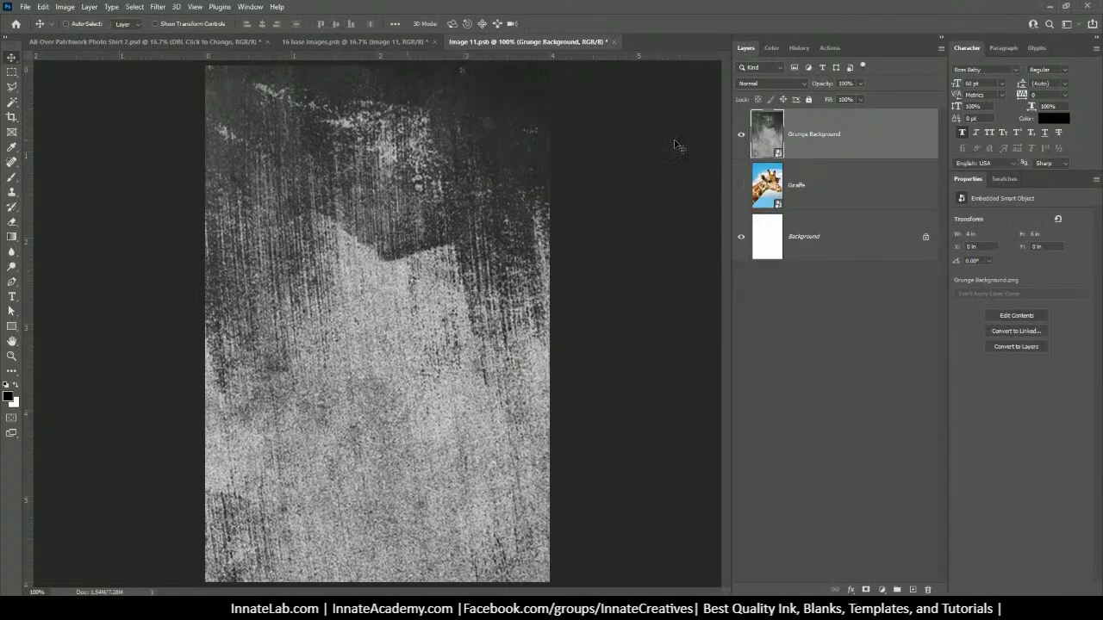
key("alt+Tab")
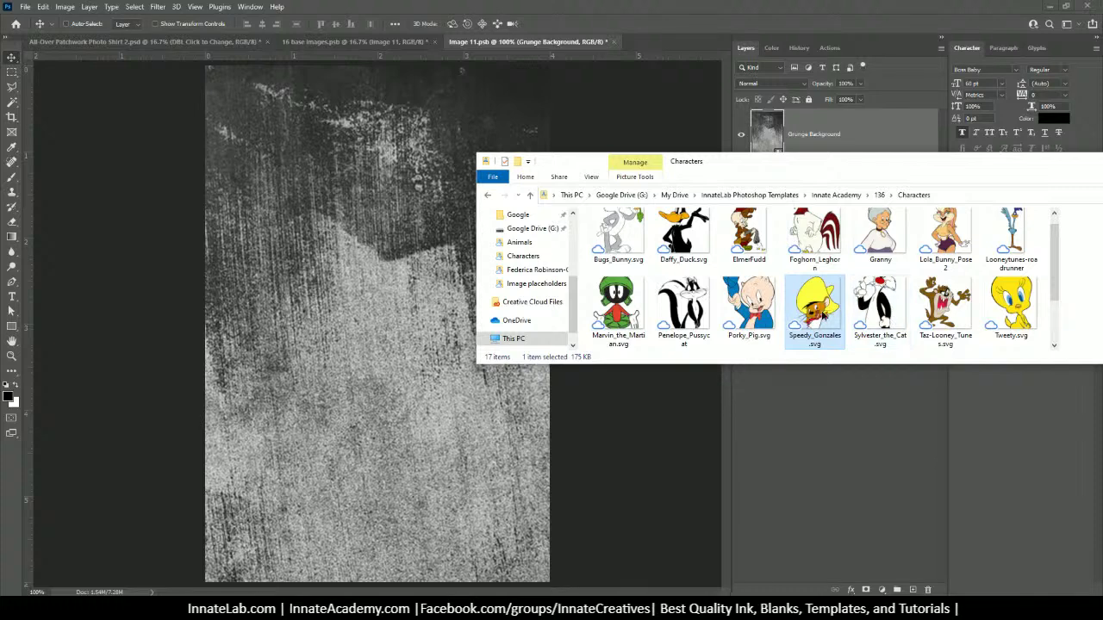
left_click_drag(815, 306, 405, 288)
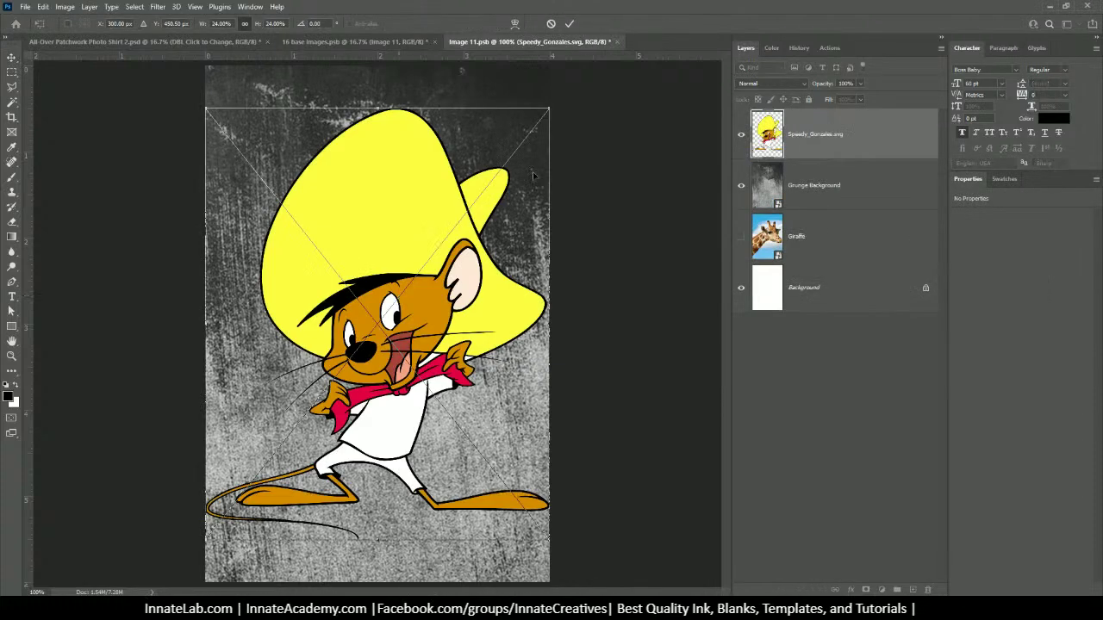
Shrink Speedy Gonzales to about 19.15% scale, position him roughly centred on the canvas, and save and close Image 11.
left_click_drag(551, 107, 482, 195)
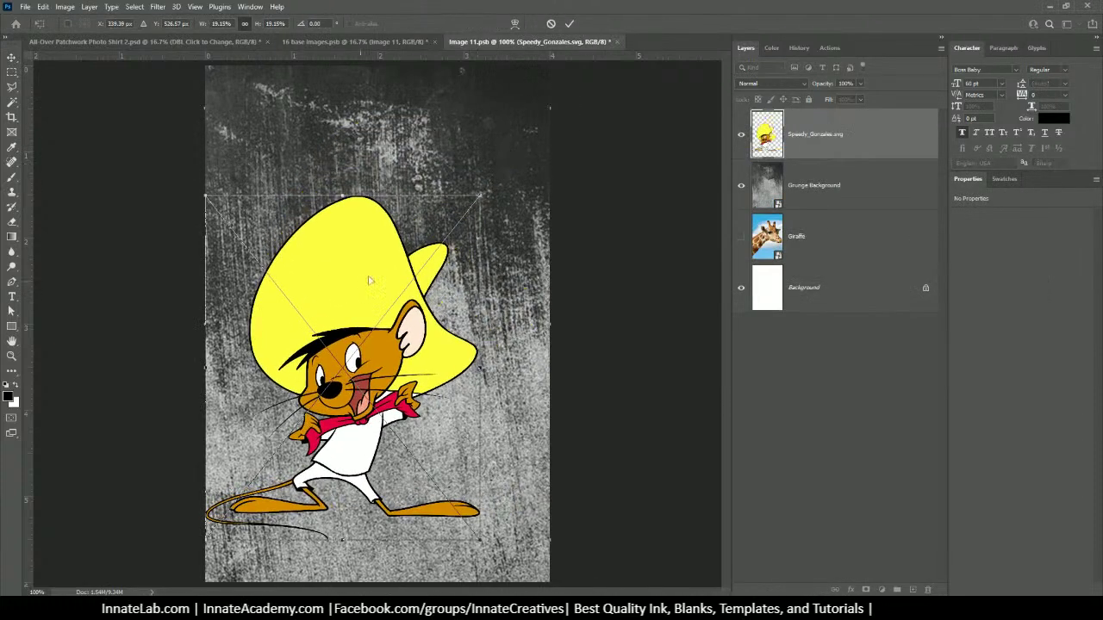
left_click_drag(366, 280, 387, 248)
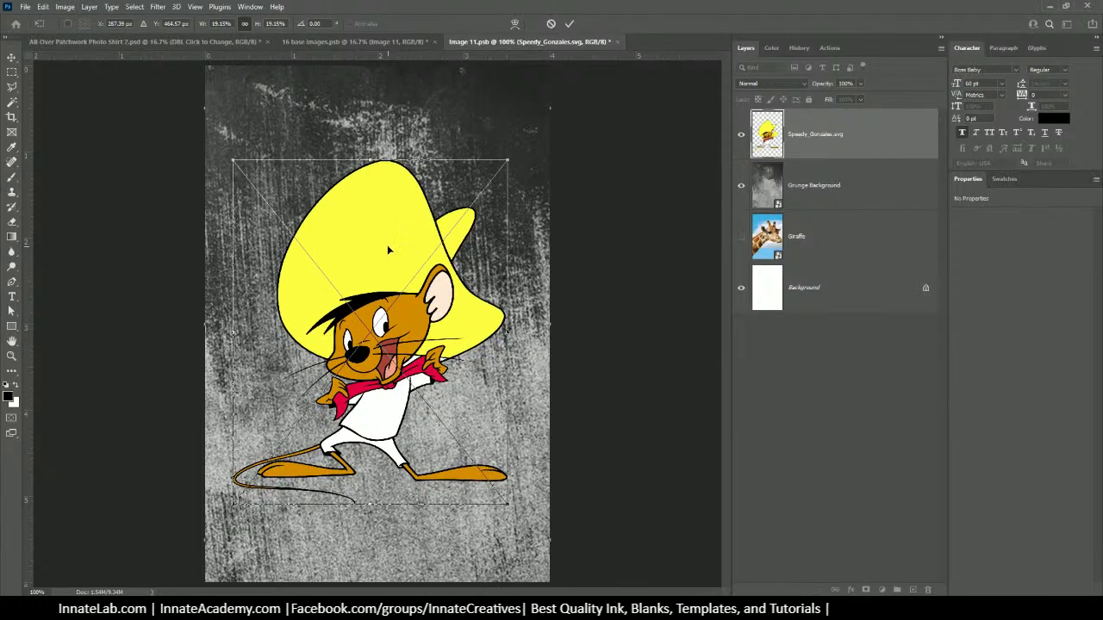
key("Return")
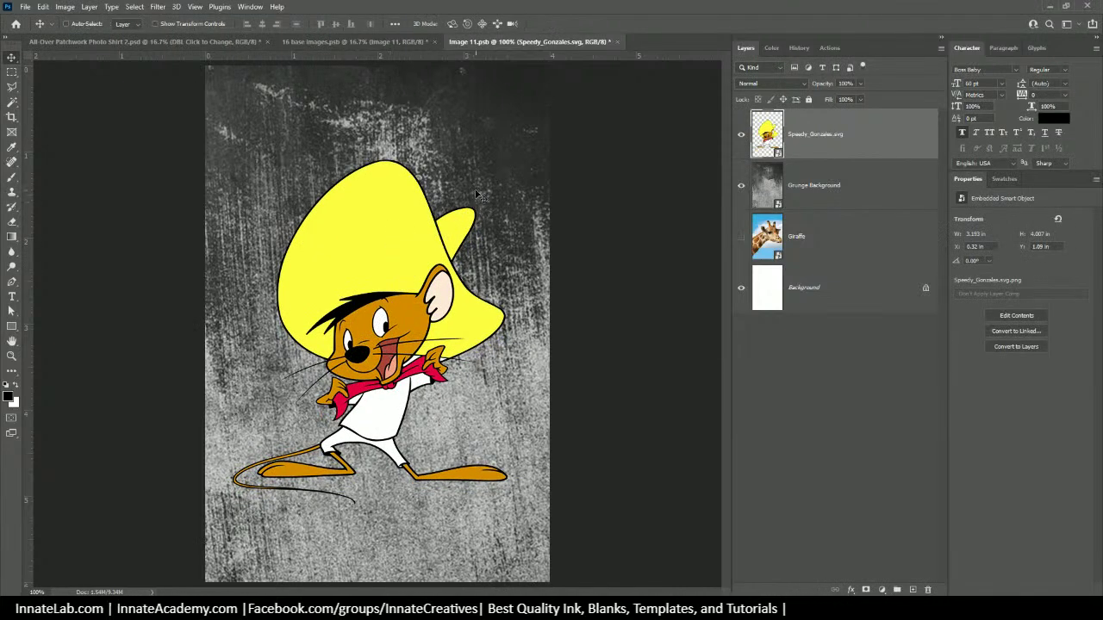
left_click(617, 42)
left_click(515, 226)
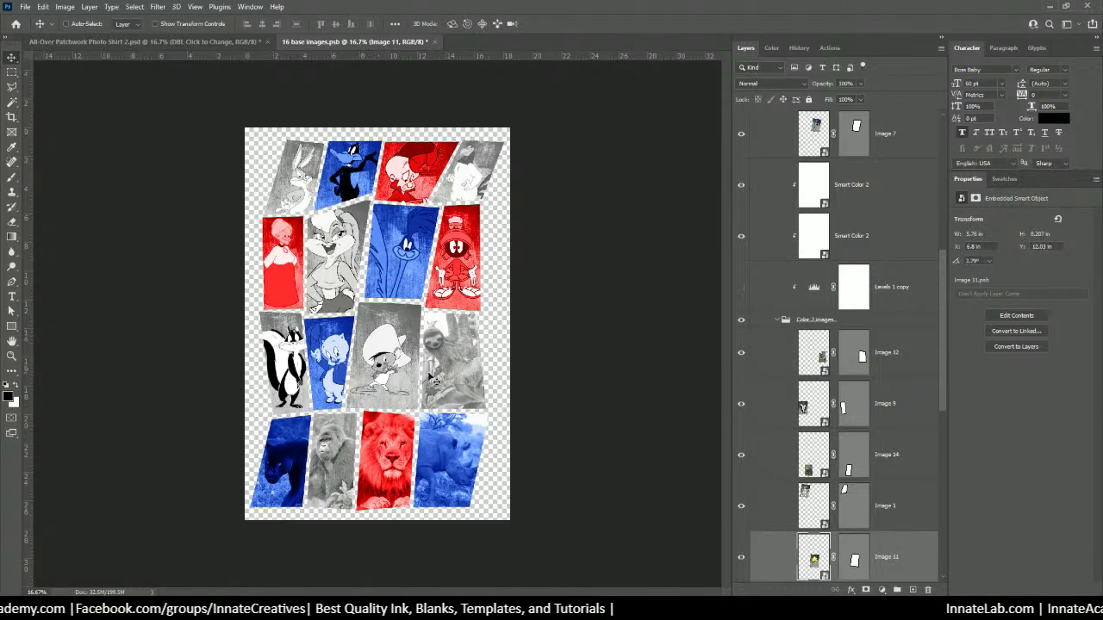
Reopen Image 11, enlarge Speedy Gonzales to about 42% scale with his face and hat filling the canvas, and save and close it.
double_click(814, 560)
key("ctrl+minus")
key("ctrl+minus")
key("ctrl+minus")
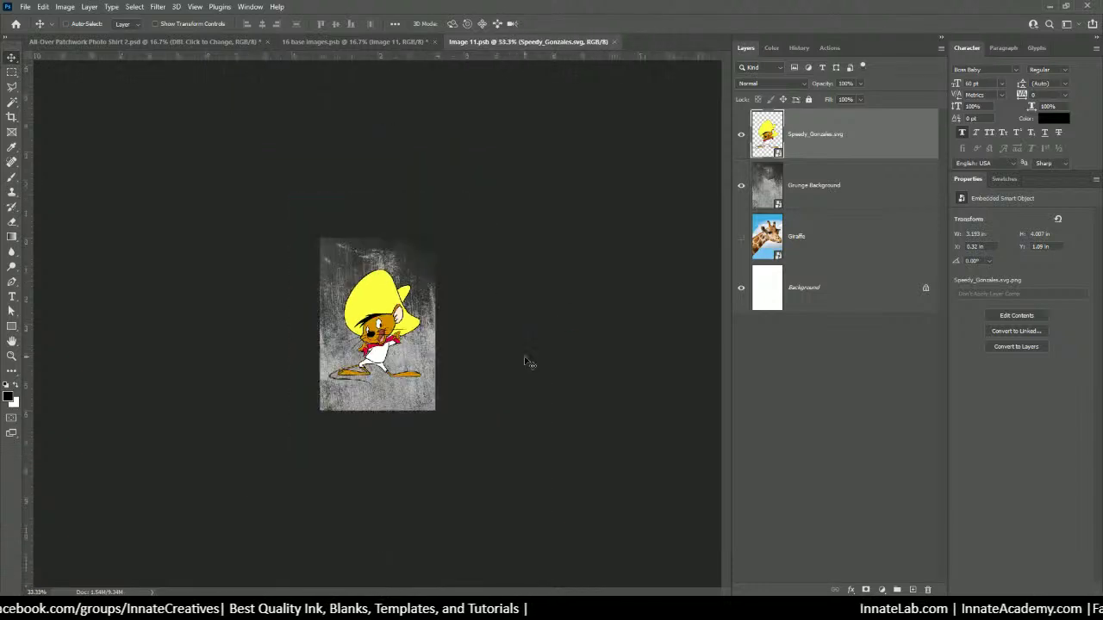
key("ctrl+t")
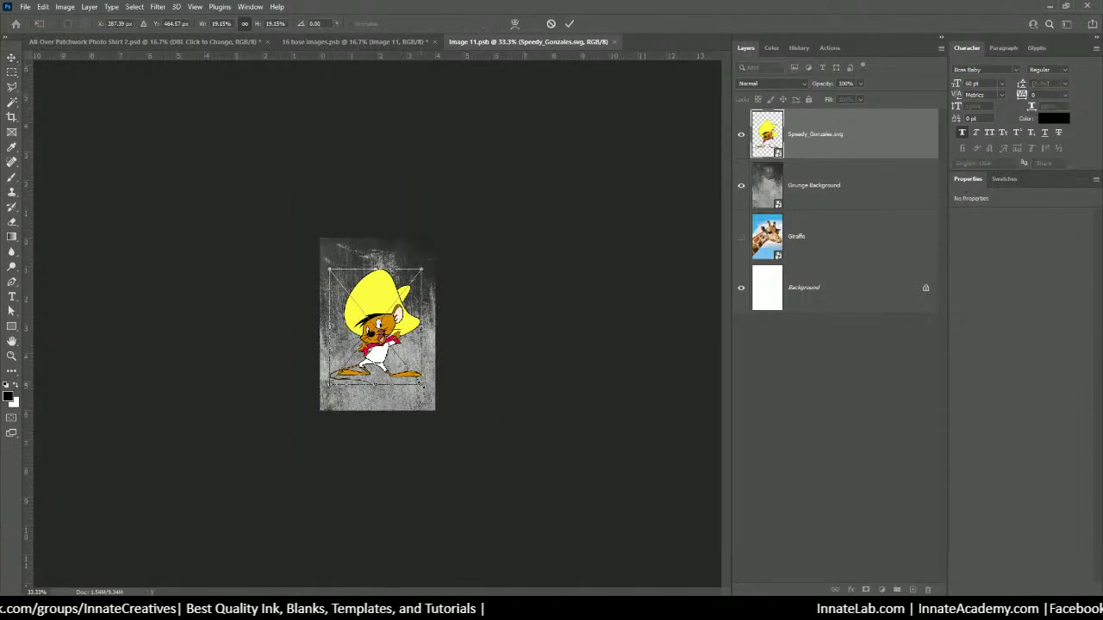
left_click_drag(422, 385, 571, 485)
left_click_drag(403, 354, 353, 307)
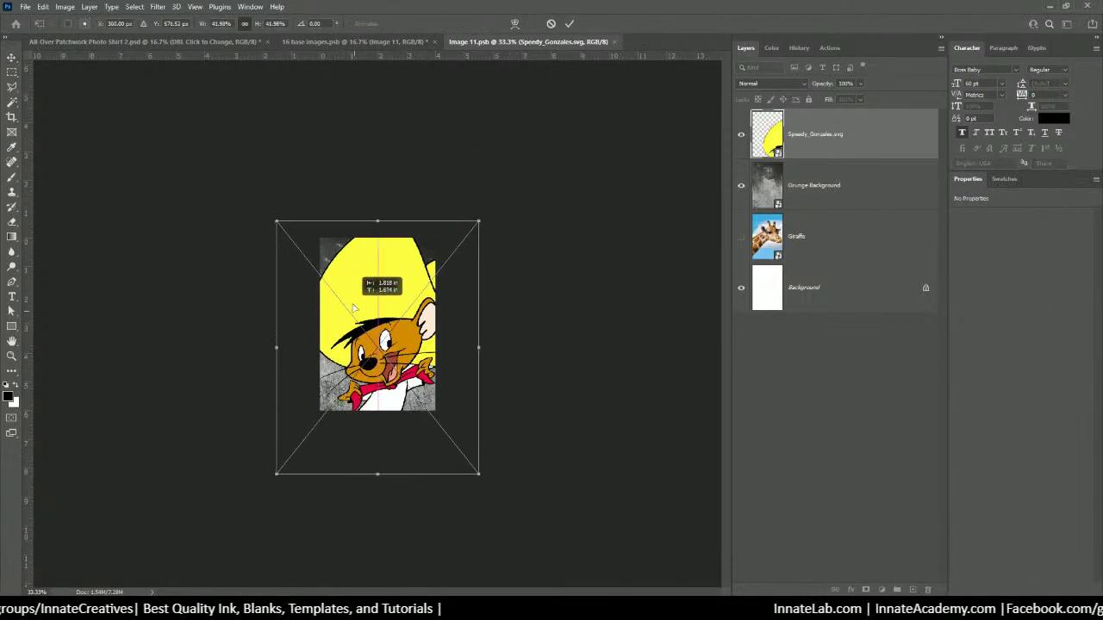
key("Return")
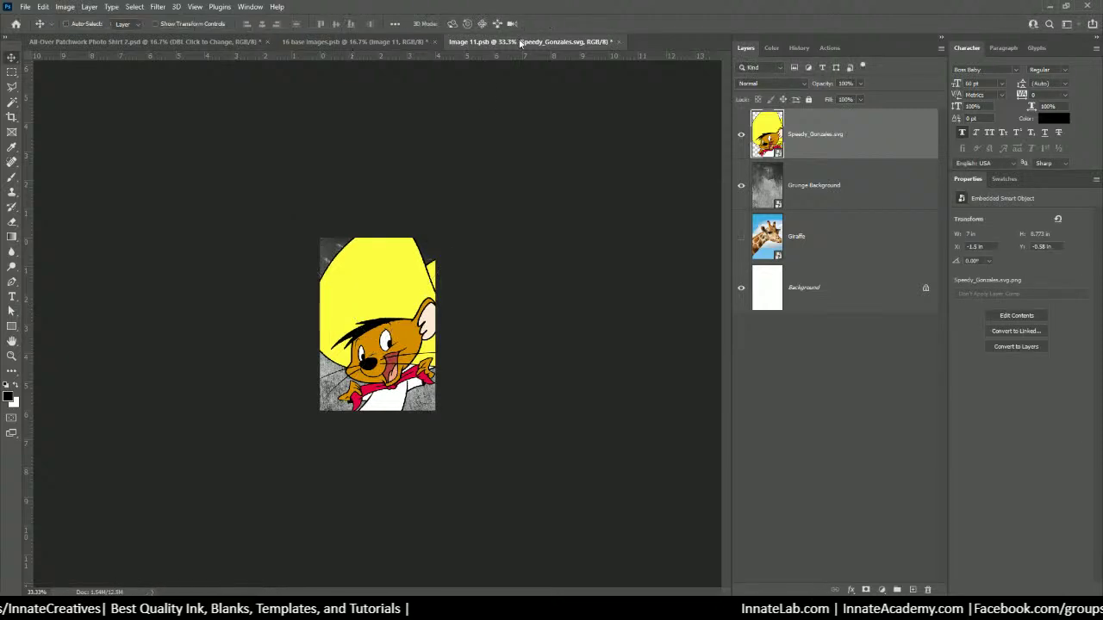
left_click(617, 45)
left_click(498, 227)
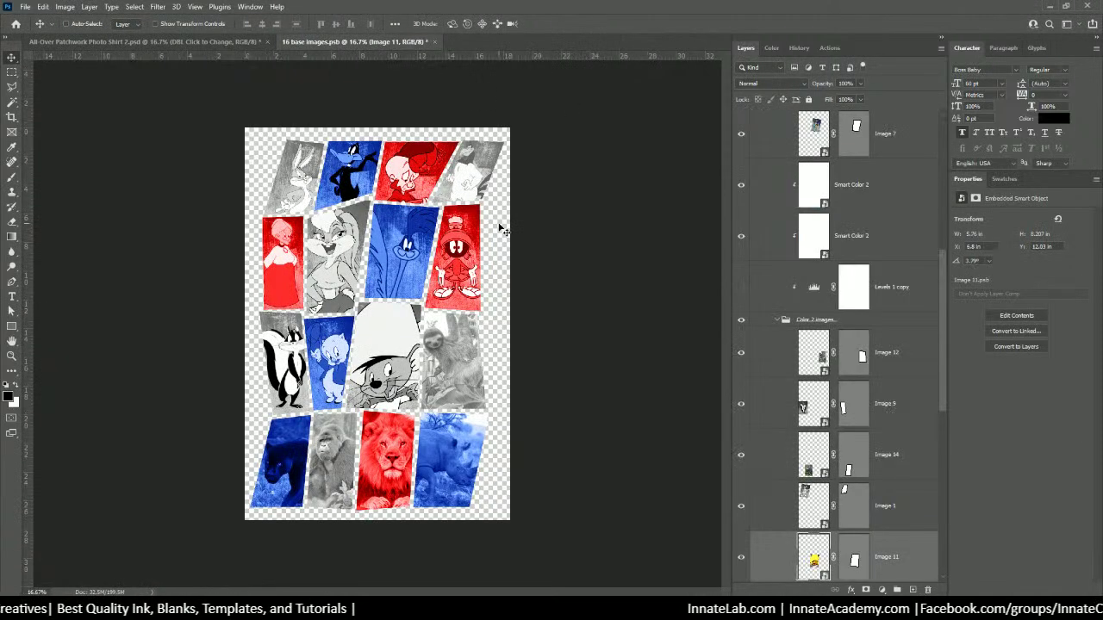
Open the Image 12 smart object behind the sloth panel in the third row.
right_click(450, 345)
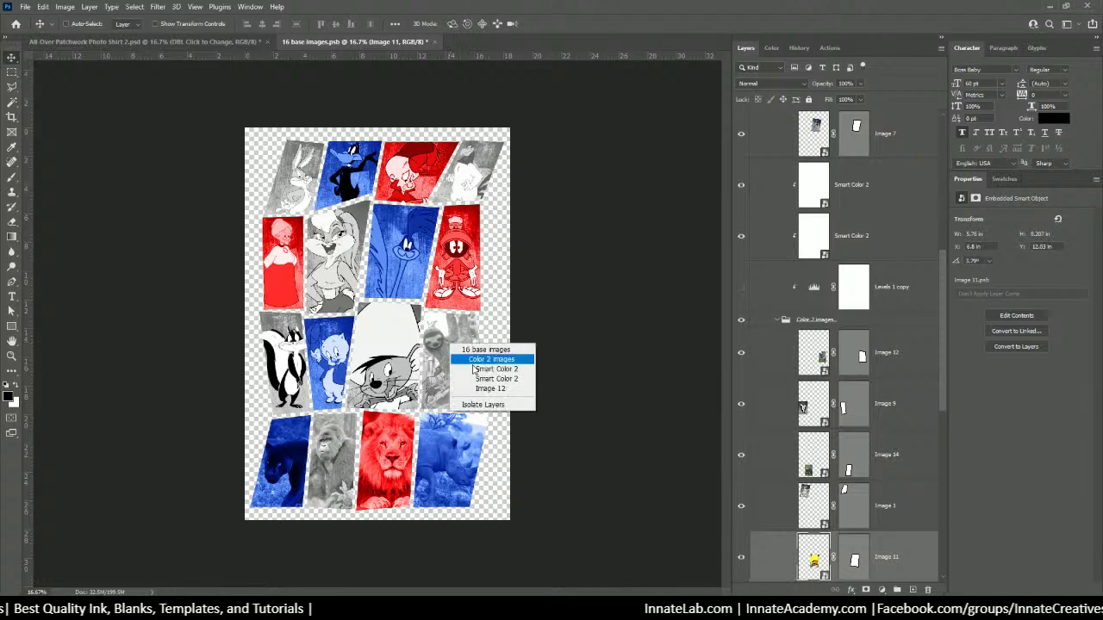
left_click(483, 389)
double_click(811, 357)
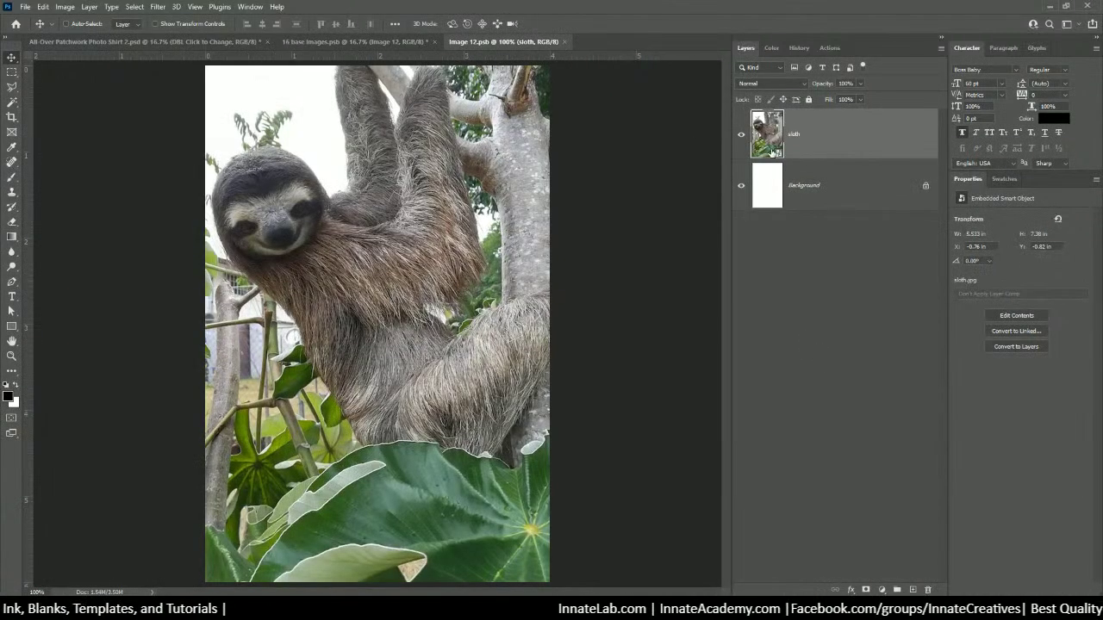
Hide the sloth layer and place the Grunge Background image from the Characters folder above it.
left_click(743, 135)
key("alt+Tab")
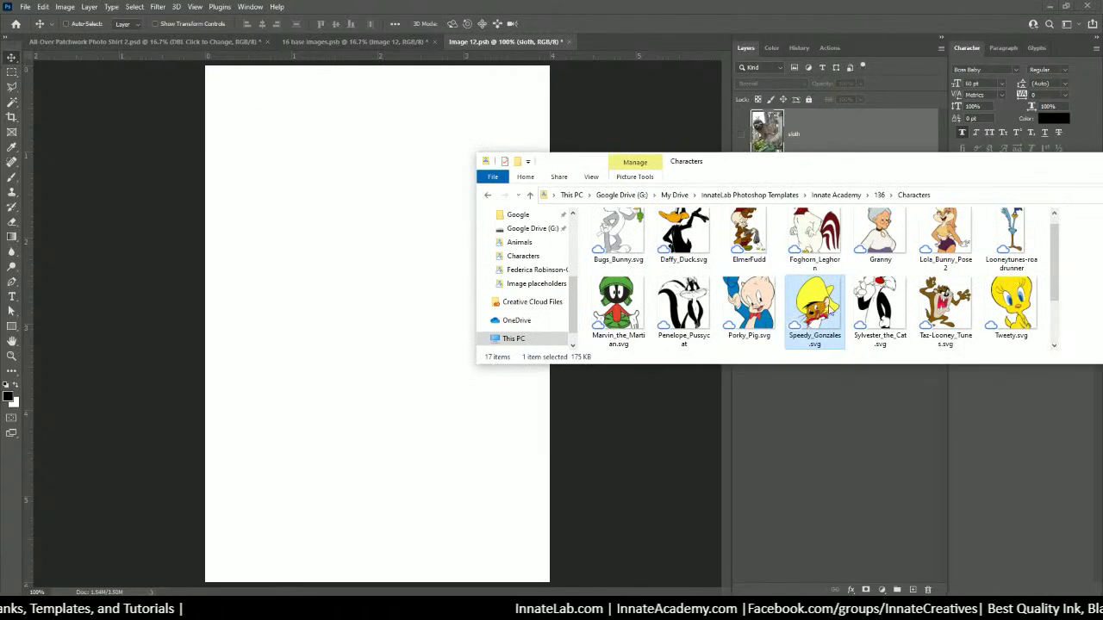
scroll(873, 307, "down", 2)
left_click_drag(749, 306, 317, 230)
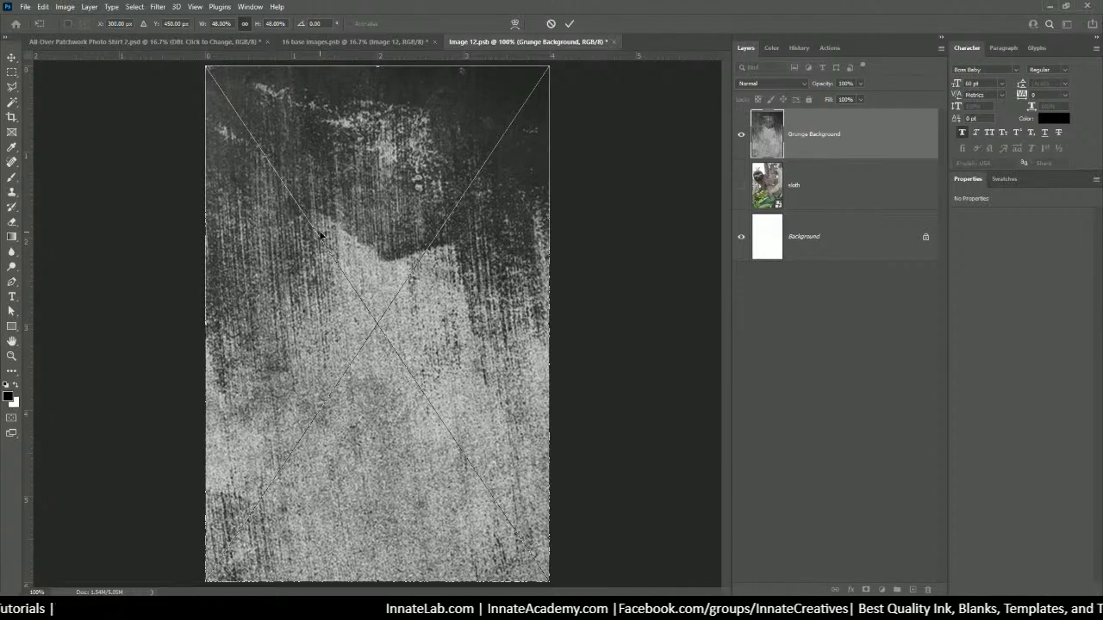
key("Return")
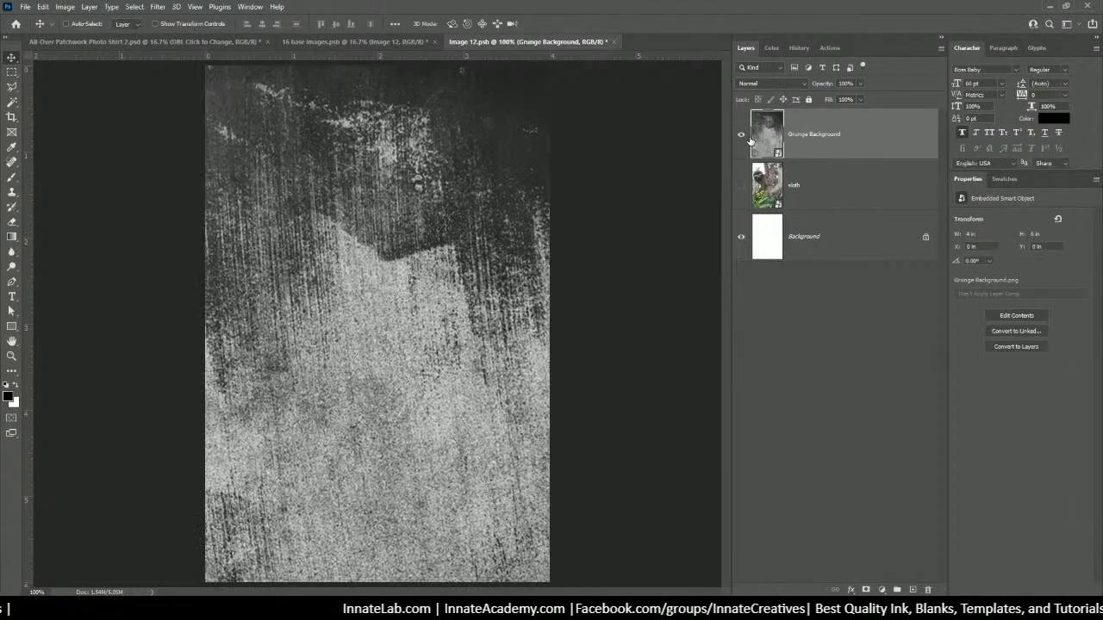
Briefly show the sloth photo in place of the Grunge Background to compare them, and restore the layer visibility.
left_click(740, 135)
left_click(741, 186)
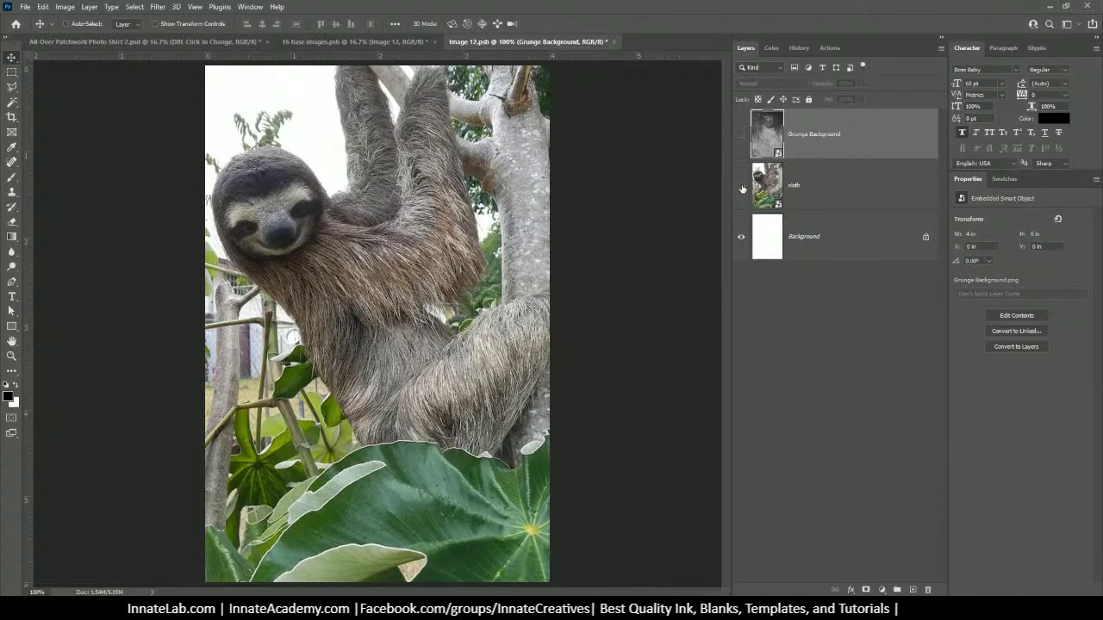
left_click(741, 185)
left_click(741, 134)
Place Sylvester_the_Cat.svg at full canvas height above the Grunge Background layer, and save and close Image 12.
key("alt+Tab")
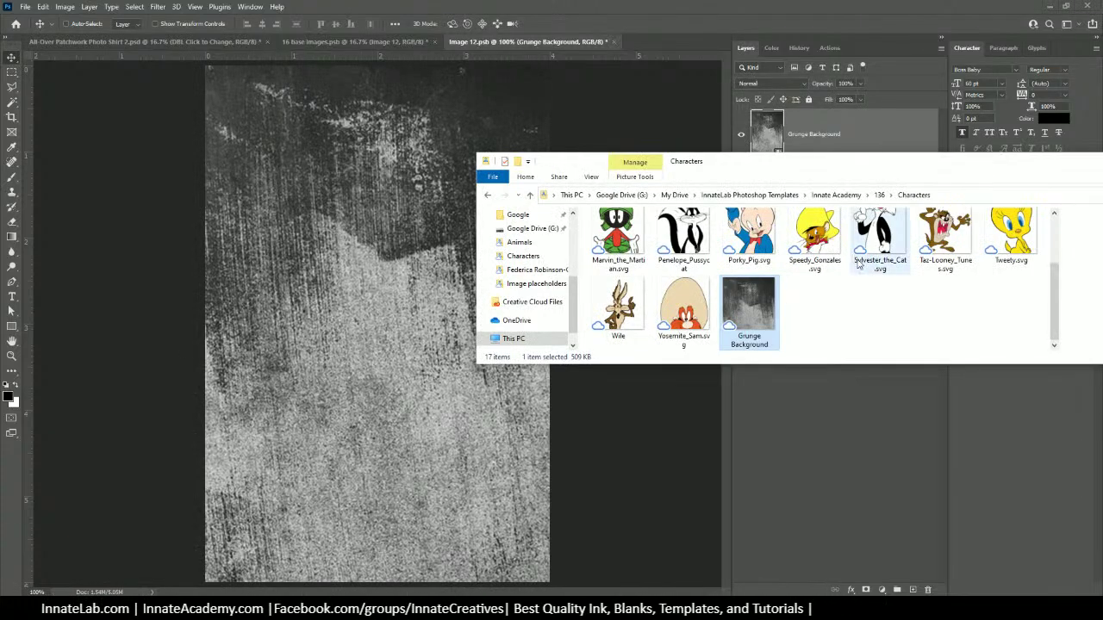
left_click_drag(874, 250, 364, 273)
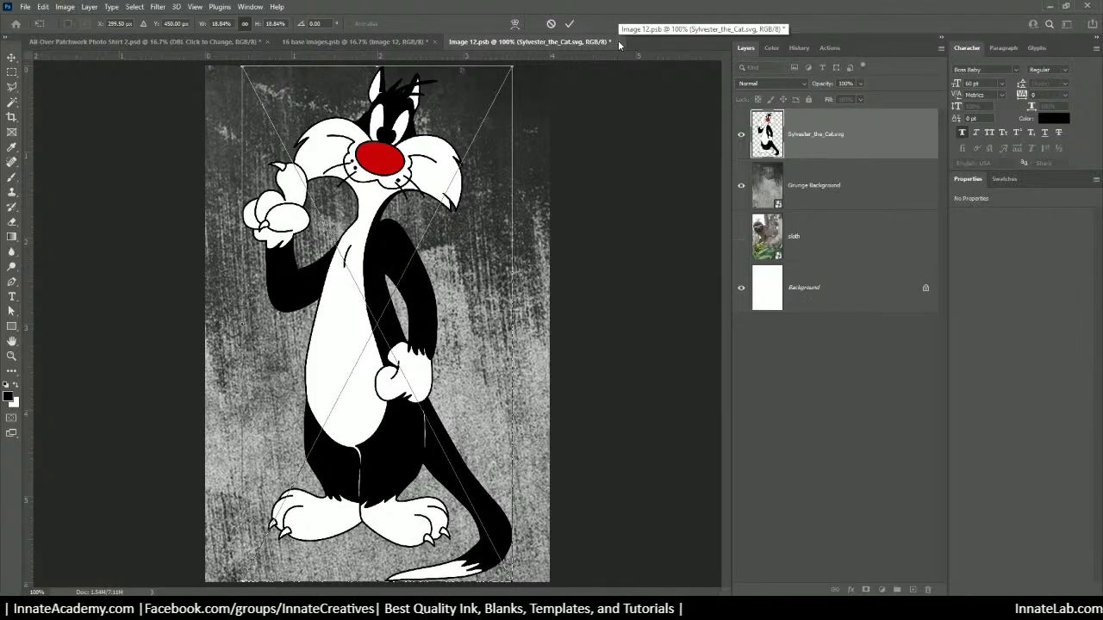
left_click(836, 186)
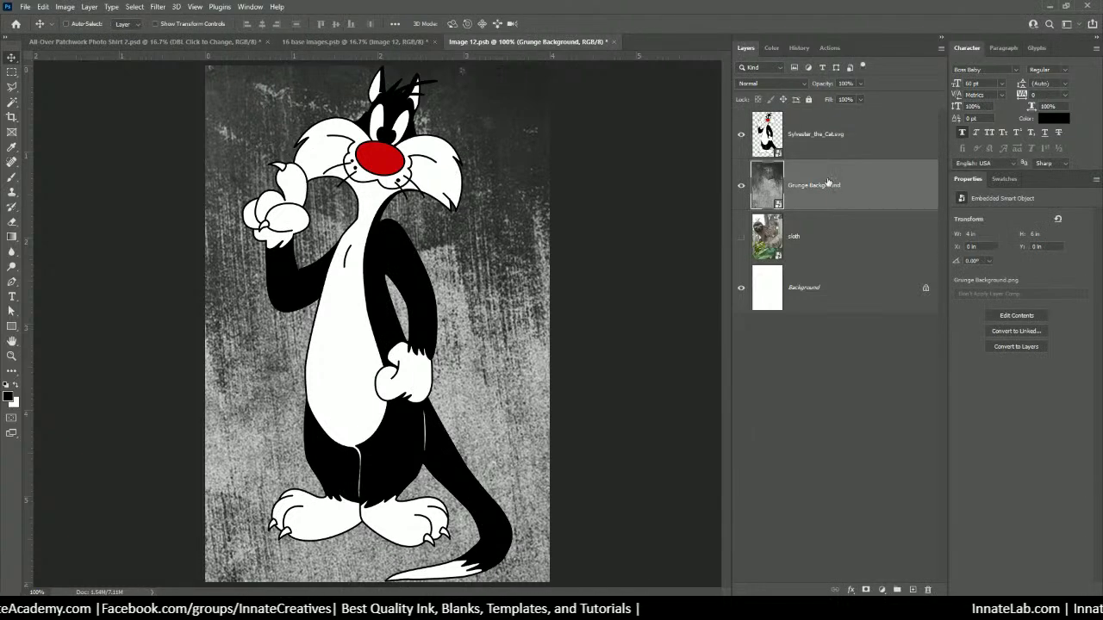
left_click(614, 42)
left_click(492, 226)
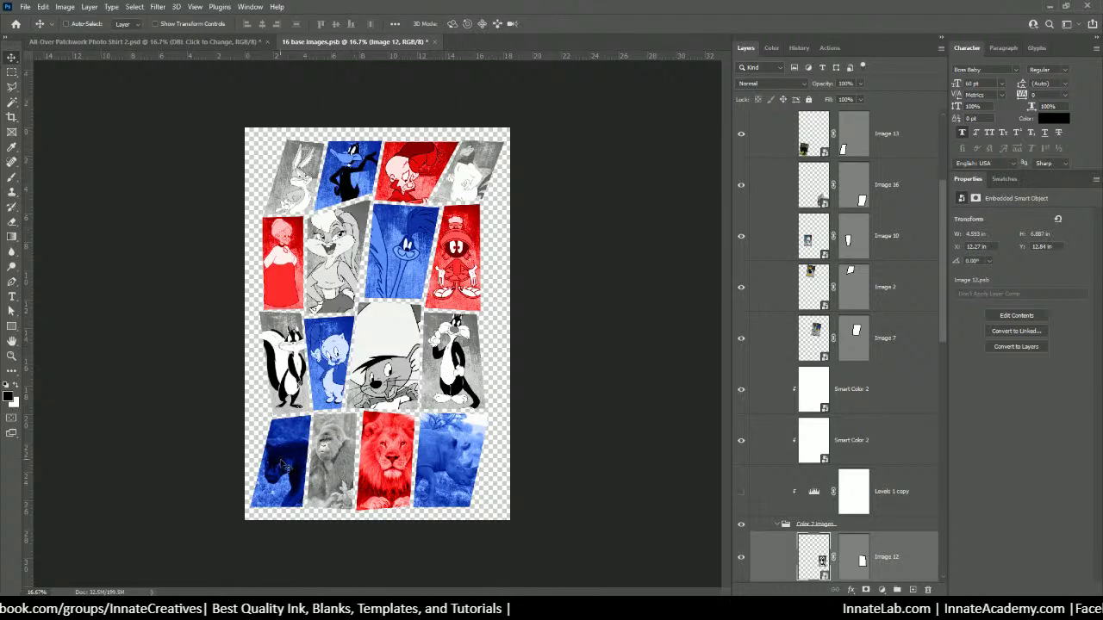
Open the Image 13 smart object behind the blue panther panel in the bottom row.
right_click(283, 462)
left_click(306, 502)
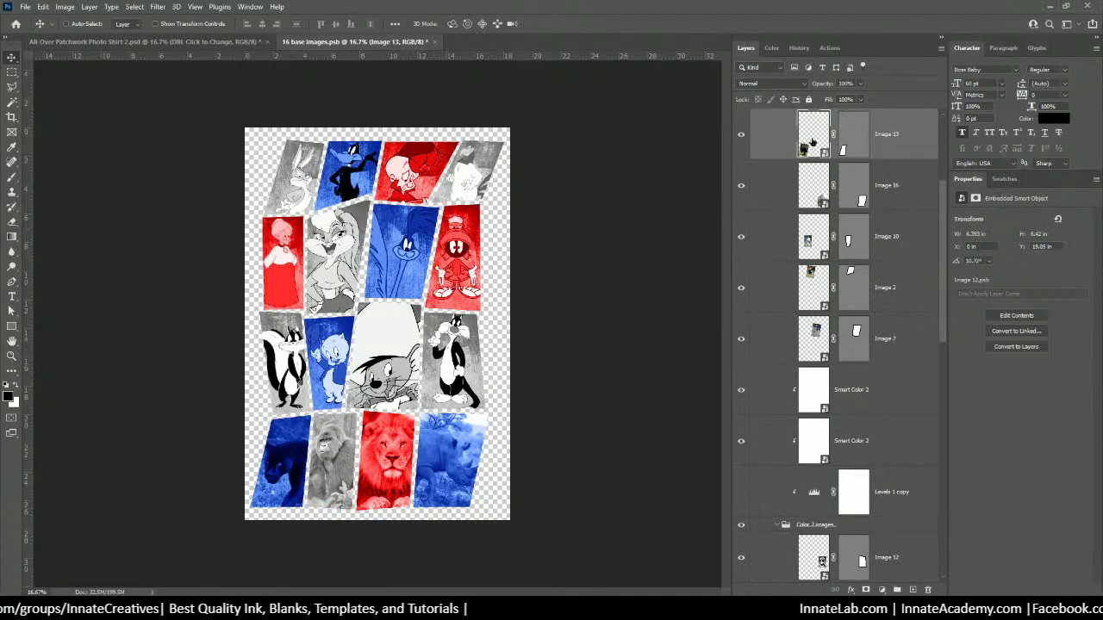
double_click(810, 143)
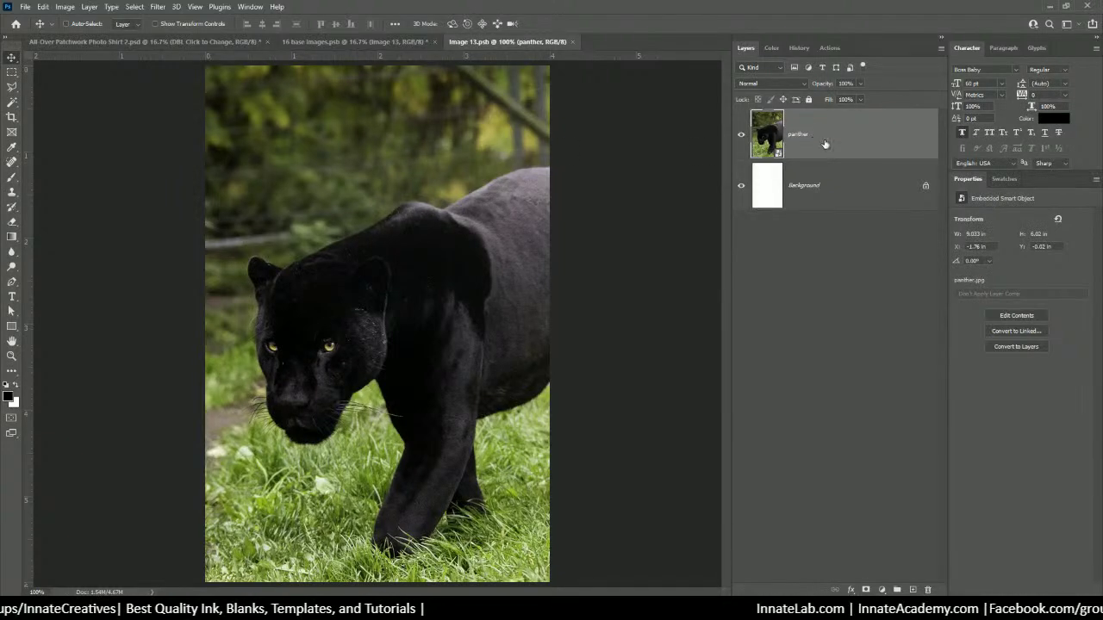
Place the Grunge Background image from the Characters folder above the panther layer in Image 13.
key("alt+Tab")
left_click_drag(746, 290, 347, 300)
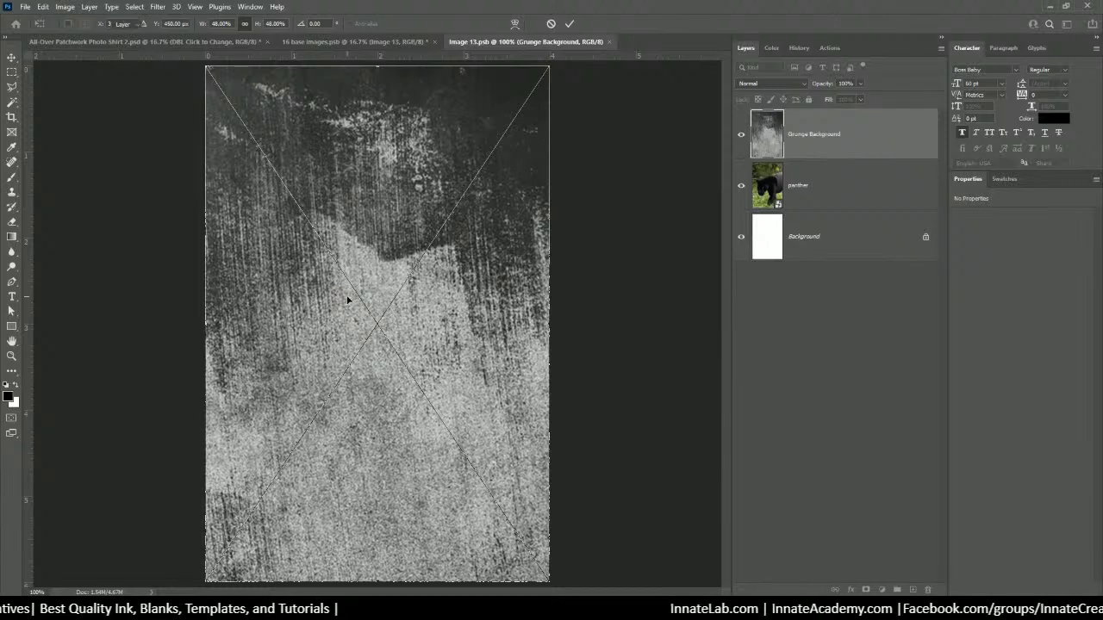
key("Return")
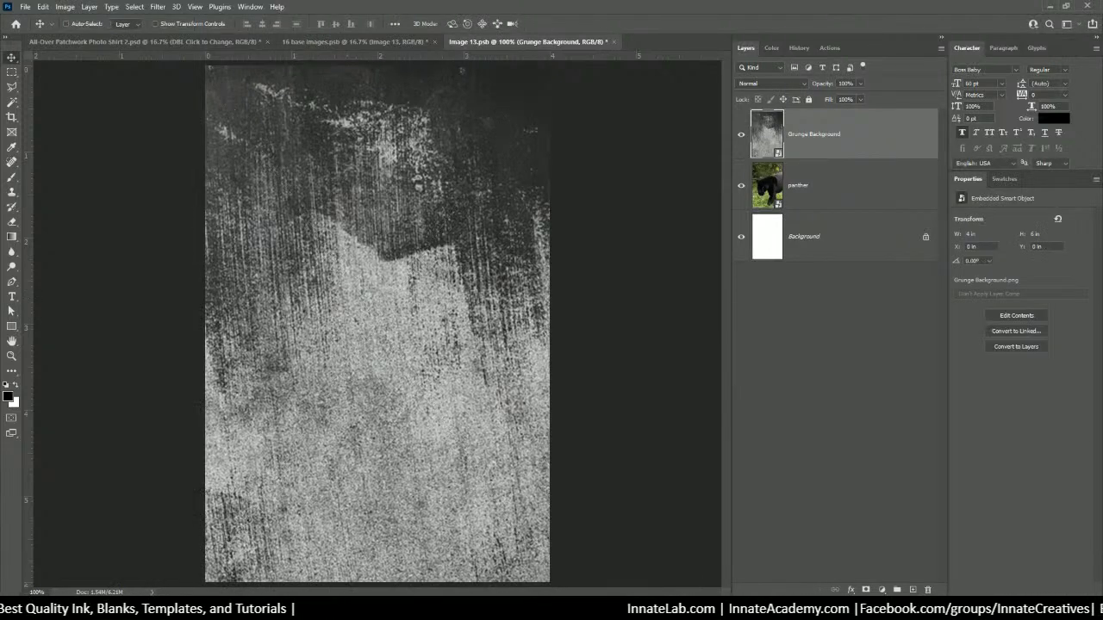
Place Taz-Looney_Tunes.svg above the Grunge Background, enlarged to about 29% and moved down so the feet stand near the canvas's lower edge.
key("alt+Tab")
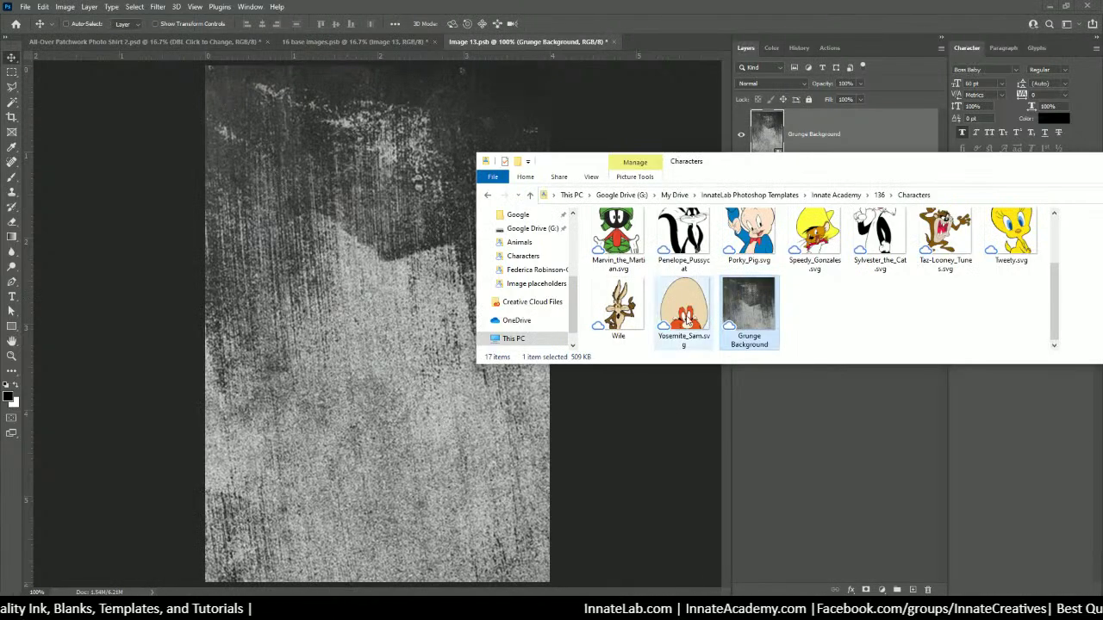
left_click_drag(952, 247, 407, 193)
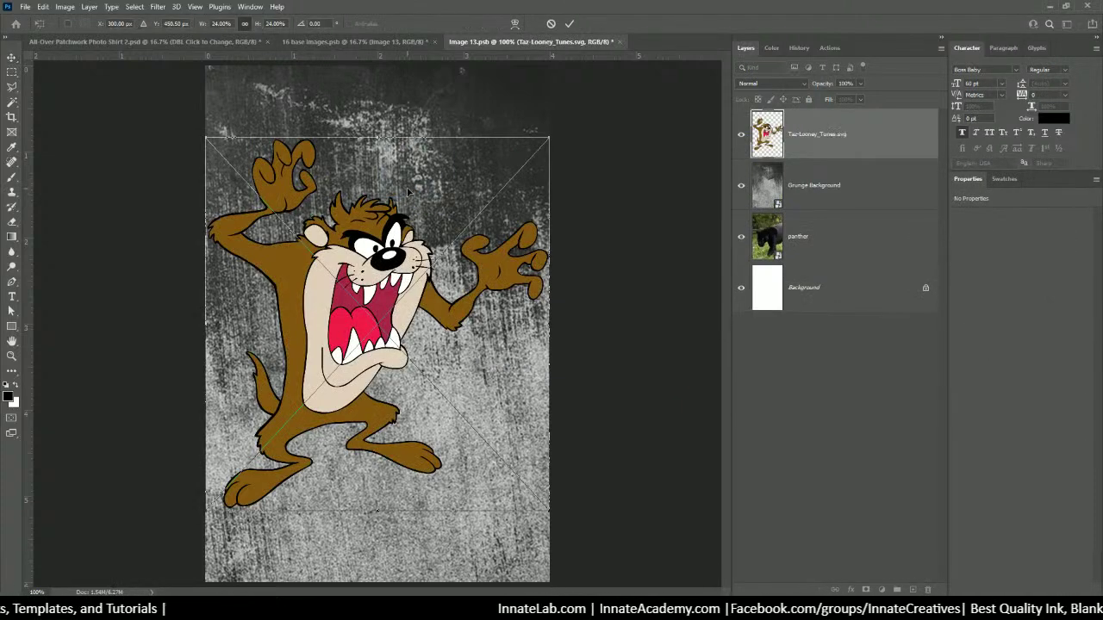
key("ctrl+minus")
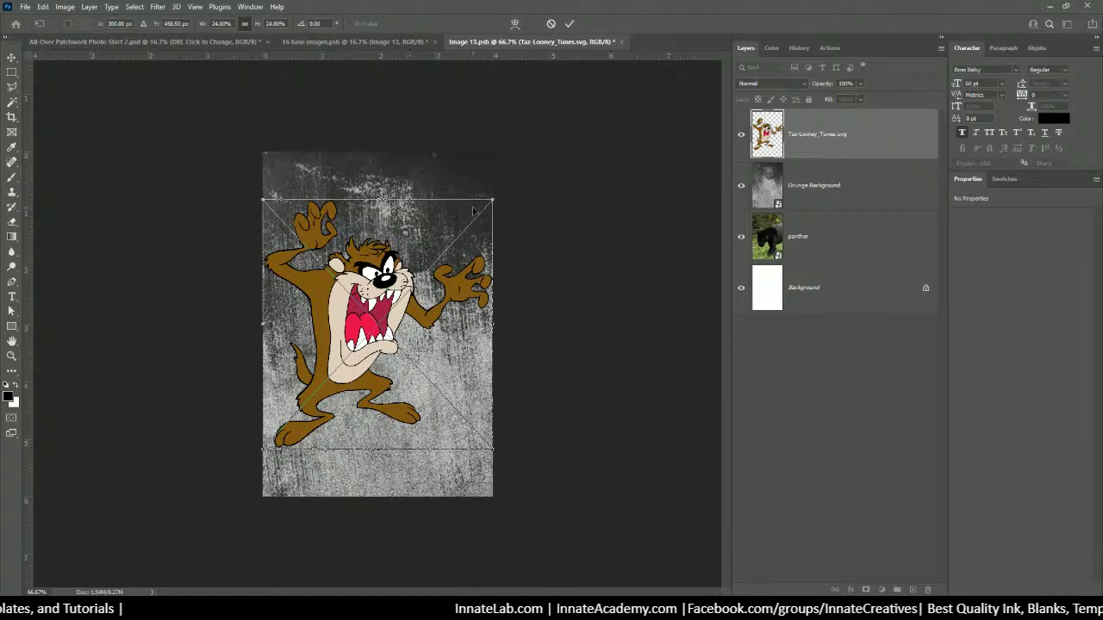
left_click_drag(493, 200, 546, 153)
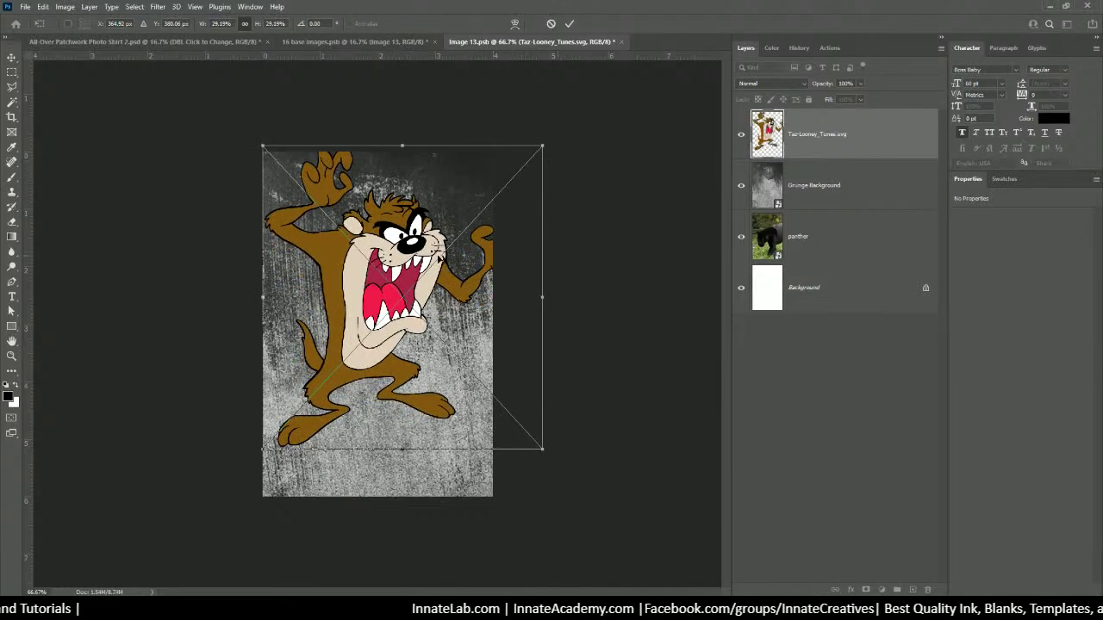
left_click_drag(452, 233, 446, 269)
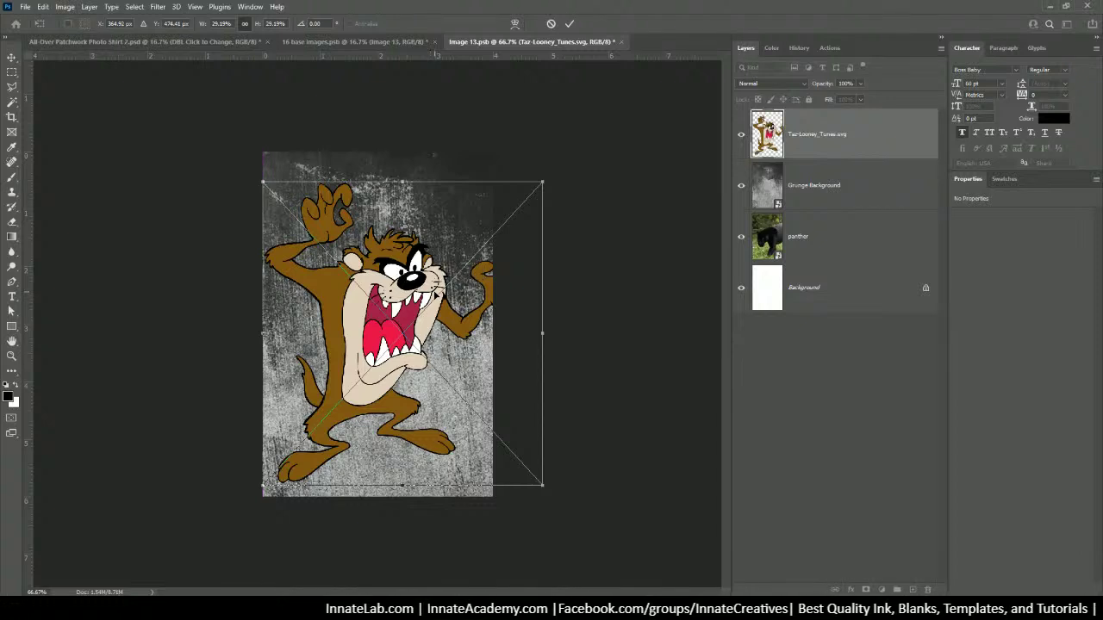
key("Return")
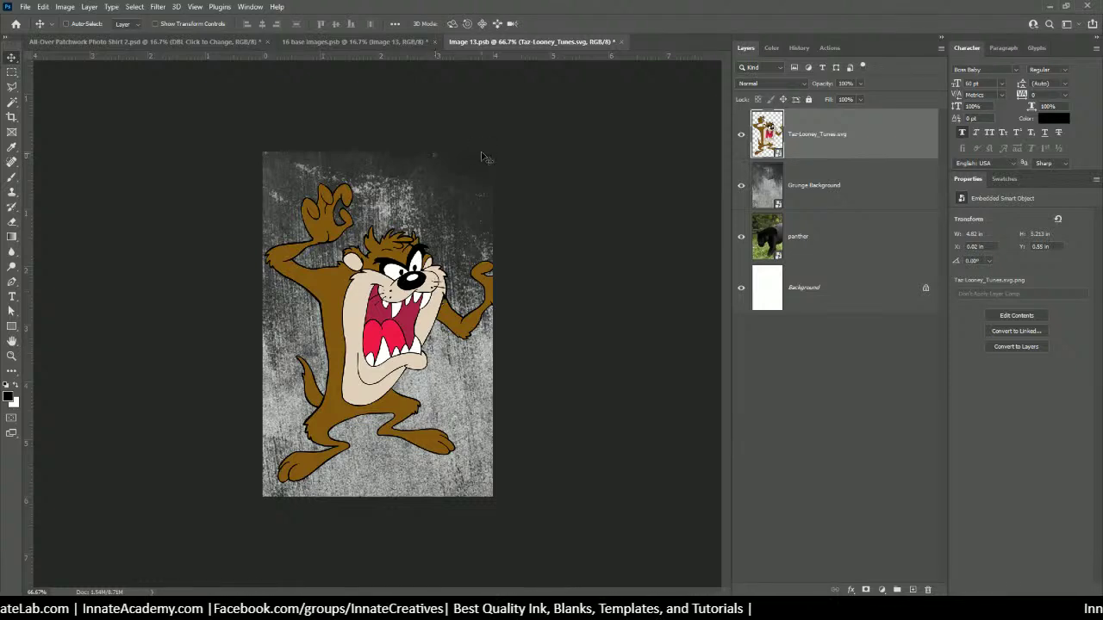
Nudge the Taz character slightly left to an X position of about -0.05 in, and save and close Image 13.
key("Left")
key("Left")
key("Left")
key("Left")
key("Left")
key("Left")
key("Left")
key("Left")
key("Left")
key("Left")
key("Left")
key("Left")
key("Left")
key("Left")
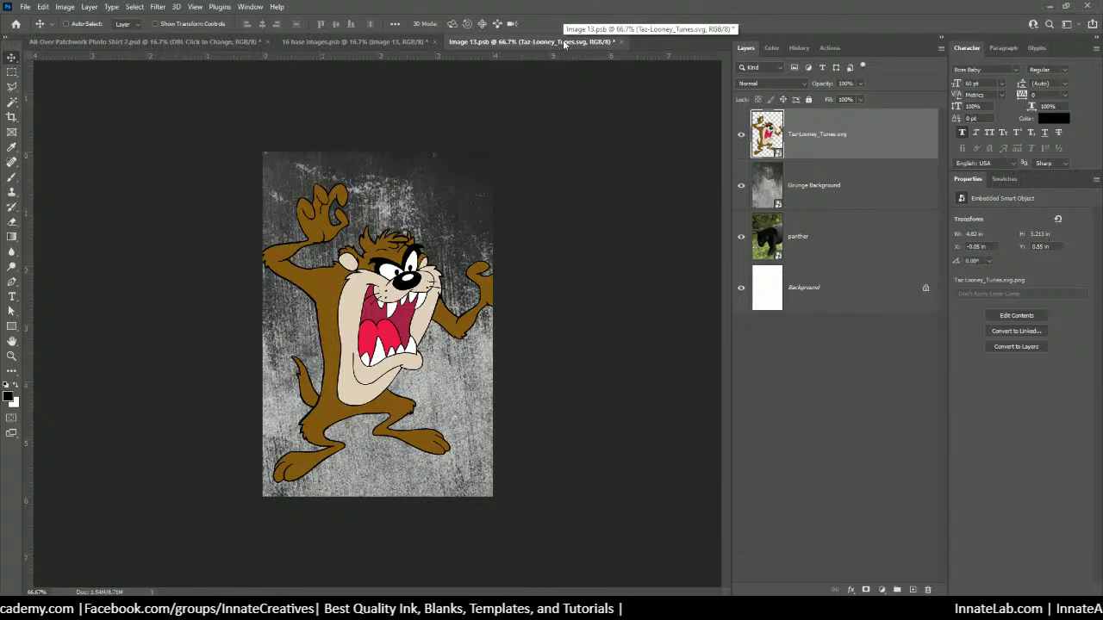
left_click(623, 42)
left_click(500, 227)
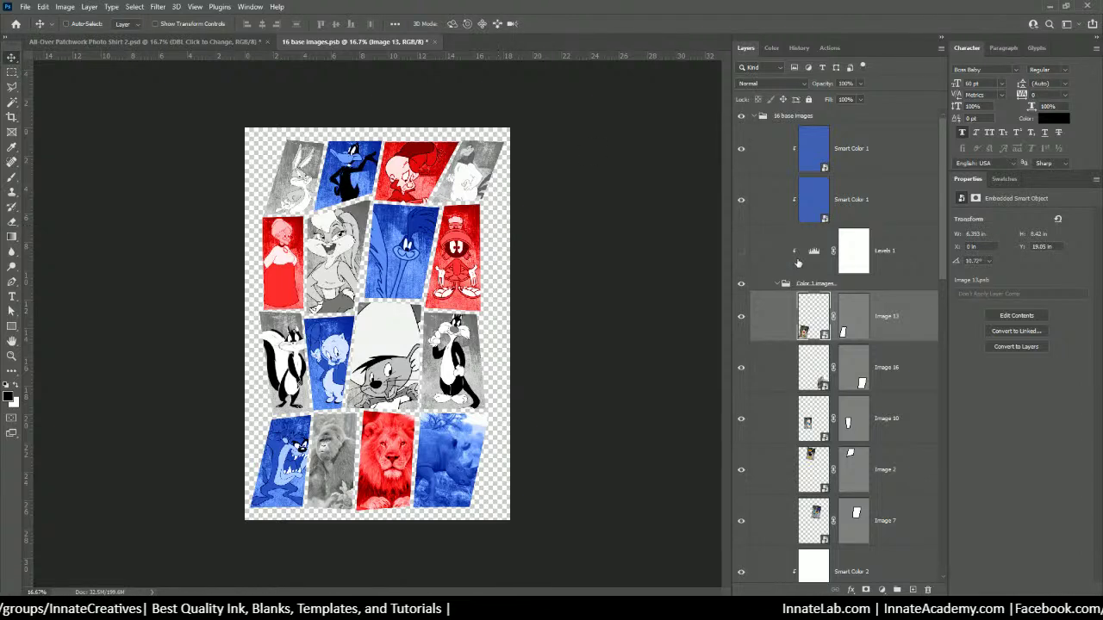
Open the Image 14 smart object behind the gorilla panel in the bottom row.
right_click(336, 457)
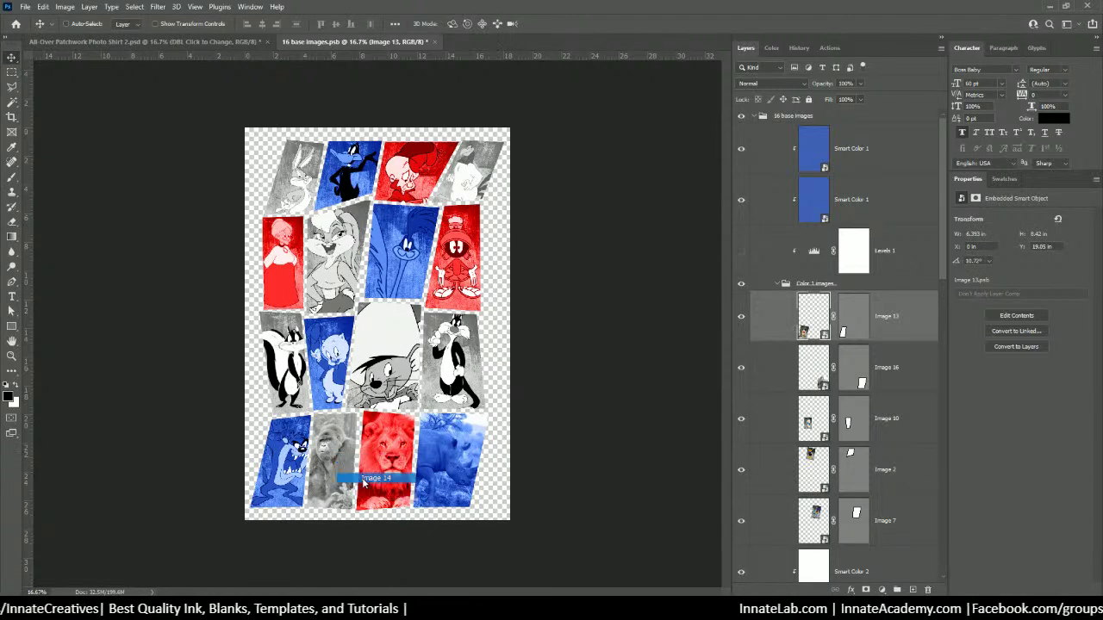
left_click(370, 479)
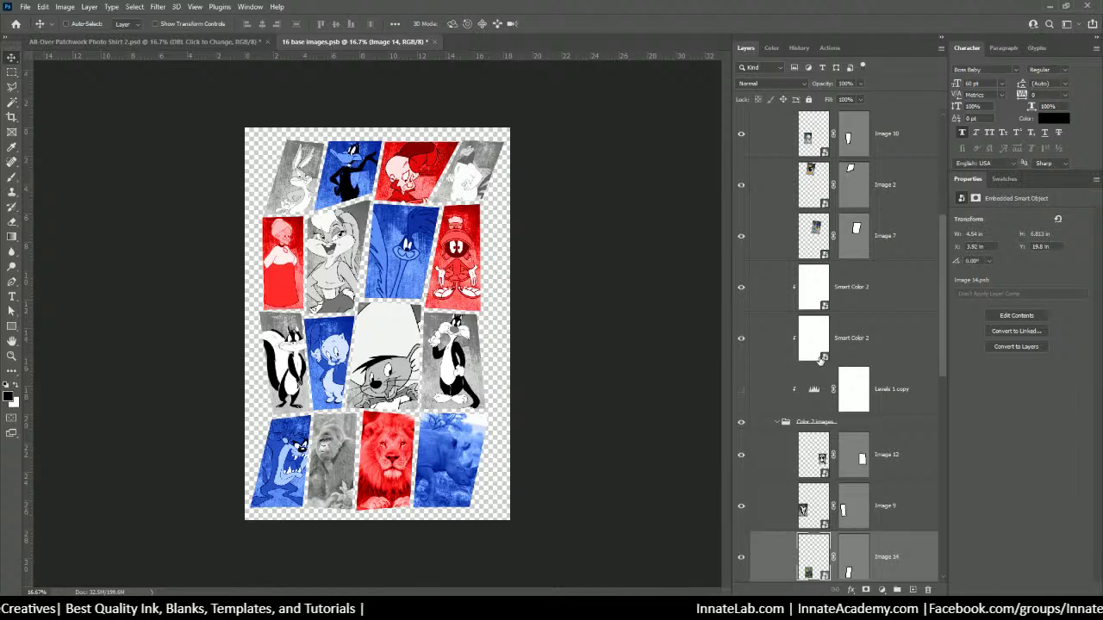
right_click(345, 451)
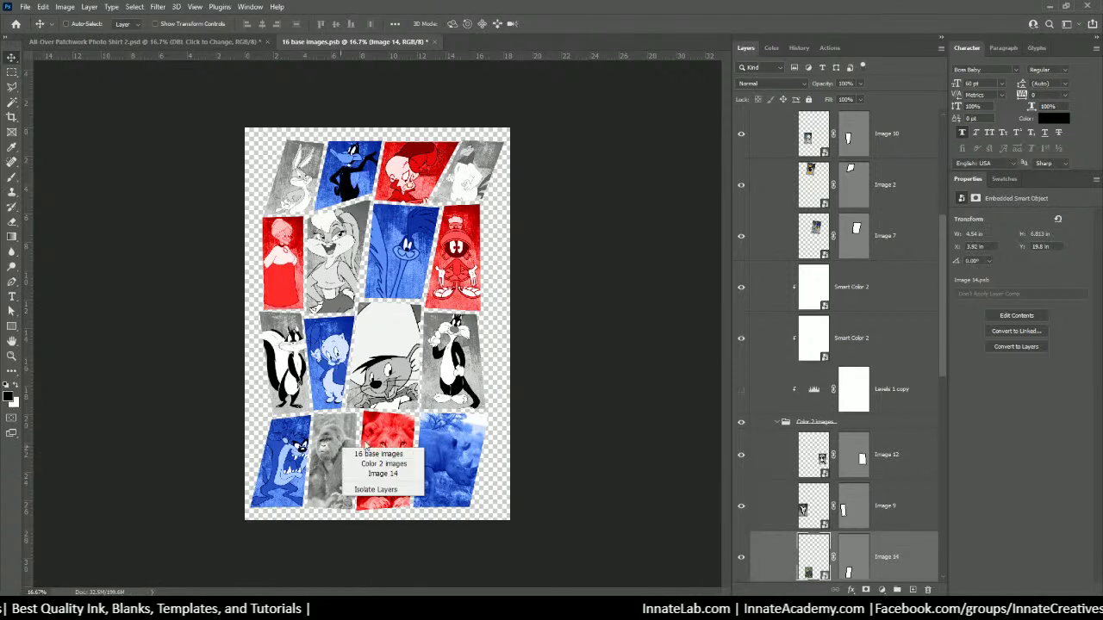
left_click(380, 475)
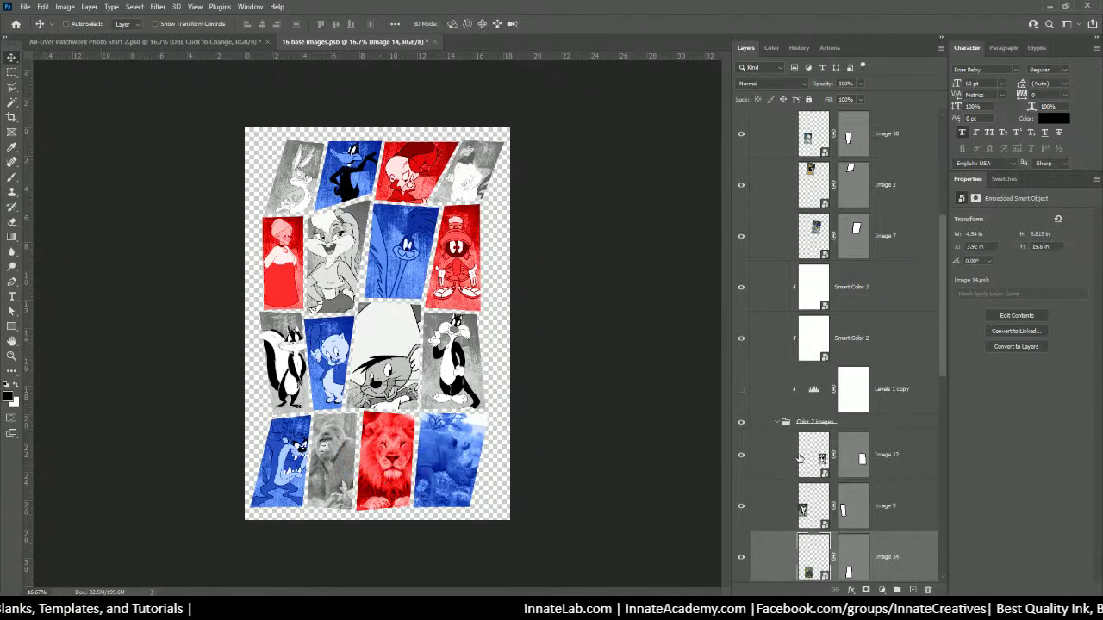
scroll(817, 460, "down", 1)
double_click(808, 541)
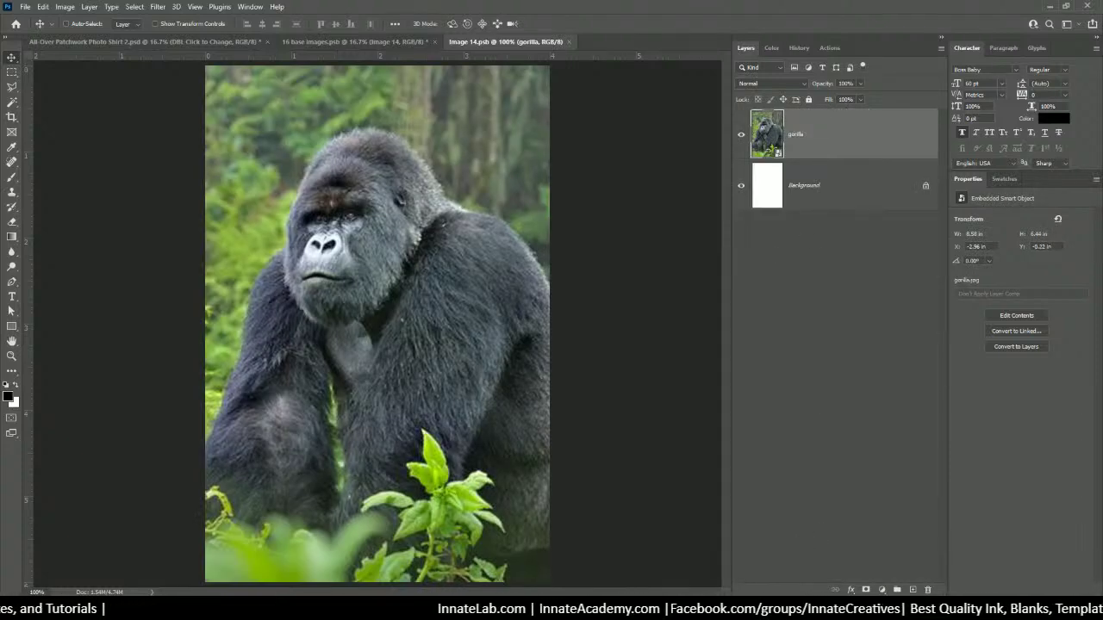
Place the Grunge Background image in Image 14 beneath the gorilla layer and hide the gorilla.
key("alt+Tab")
left_click_drag(748, 306, 377, 295)
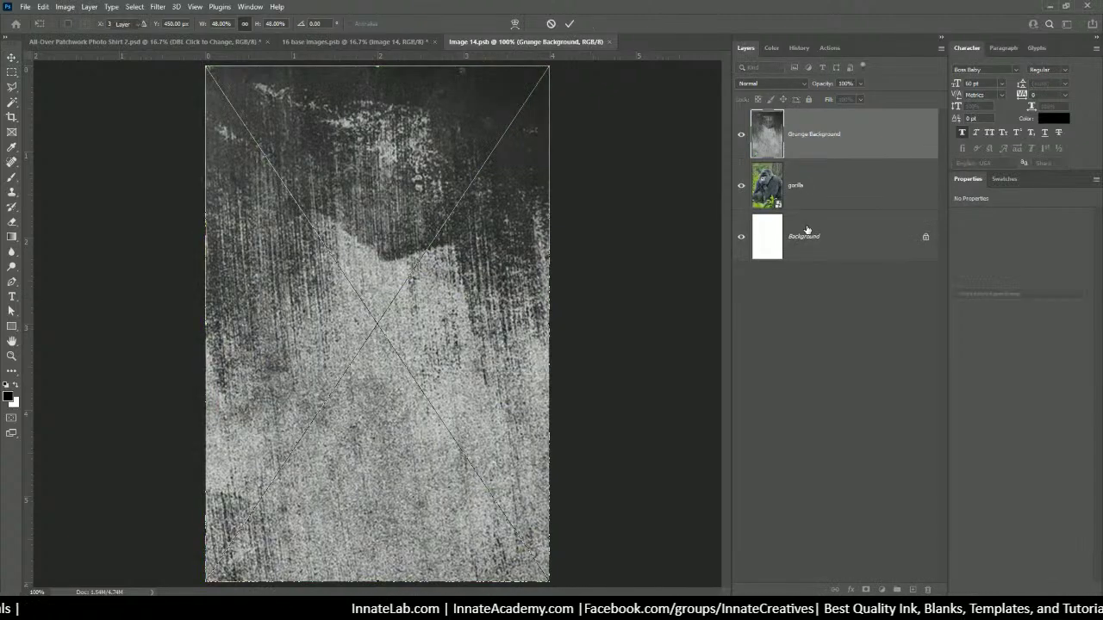
key("Return")
left_click_drag(791, 198, 804, 112)
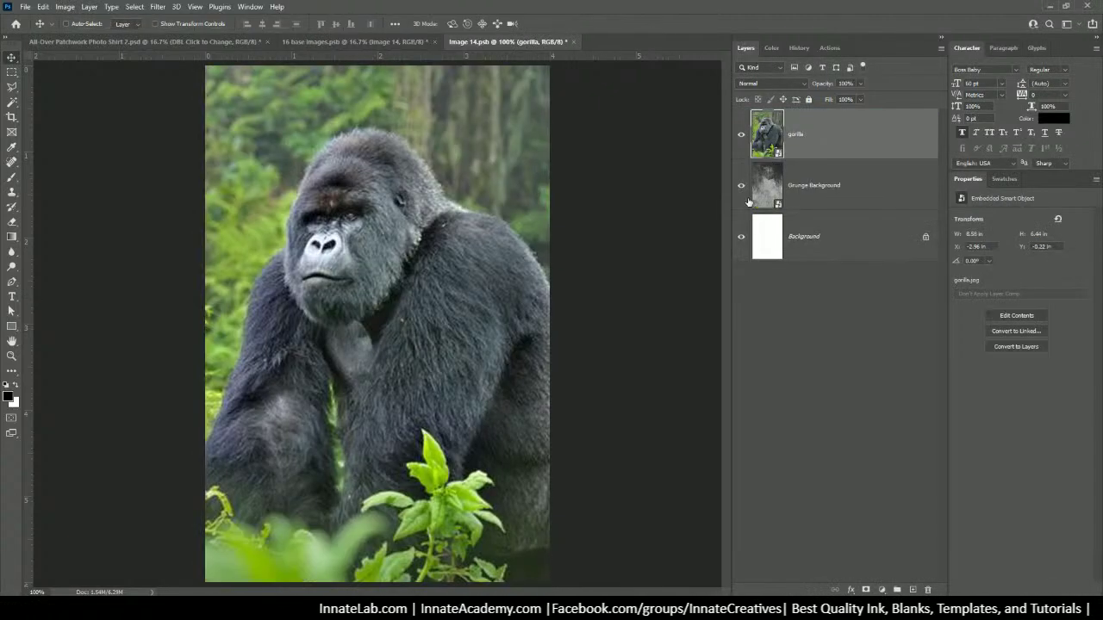
left_click(741, 133)
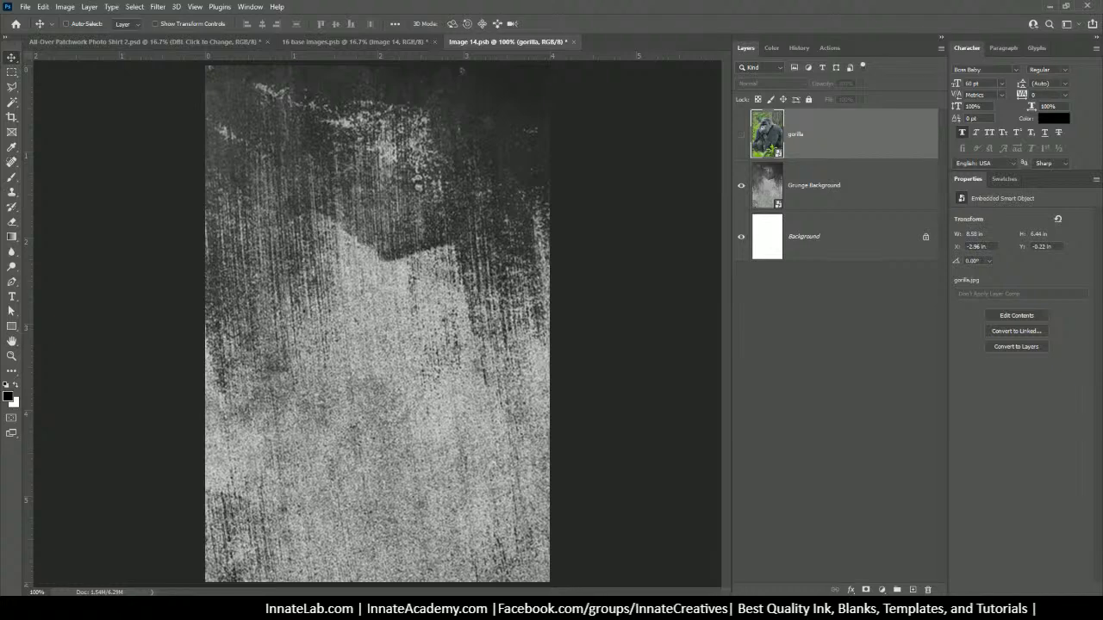
Place Tweety.svg from the Characters folder on top and scale it down to about 3.04 by 5.45 in, inside the canvas edges.
left_click(358, 542)
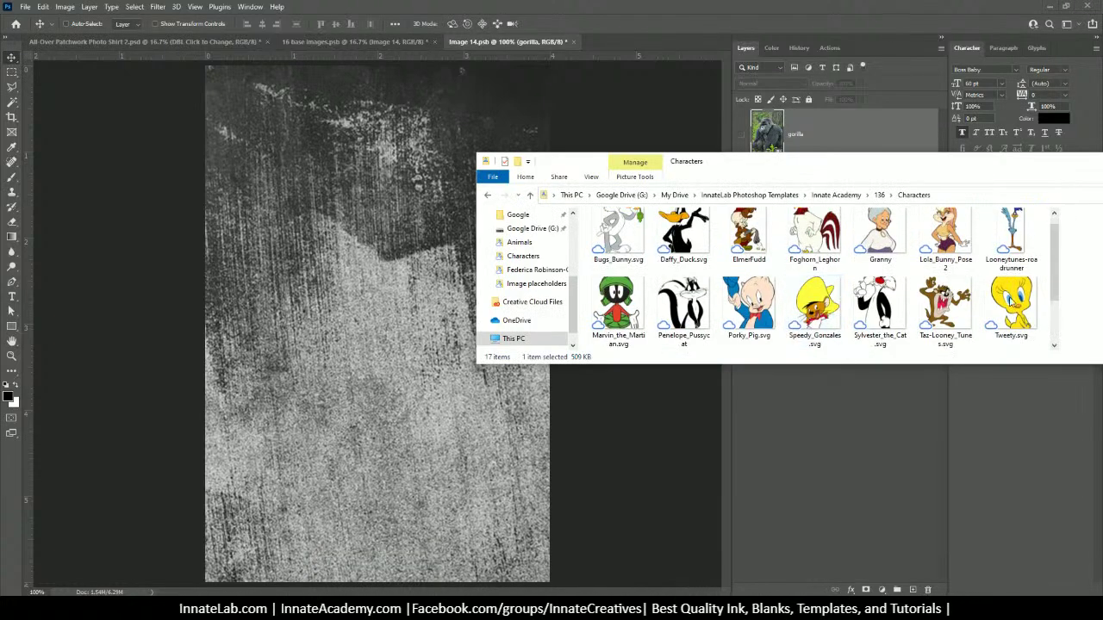
left_click_drag(1009, 233, 329, 283)
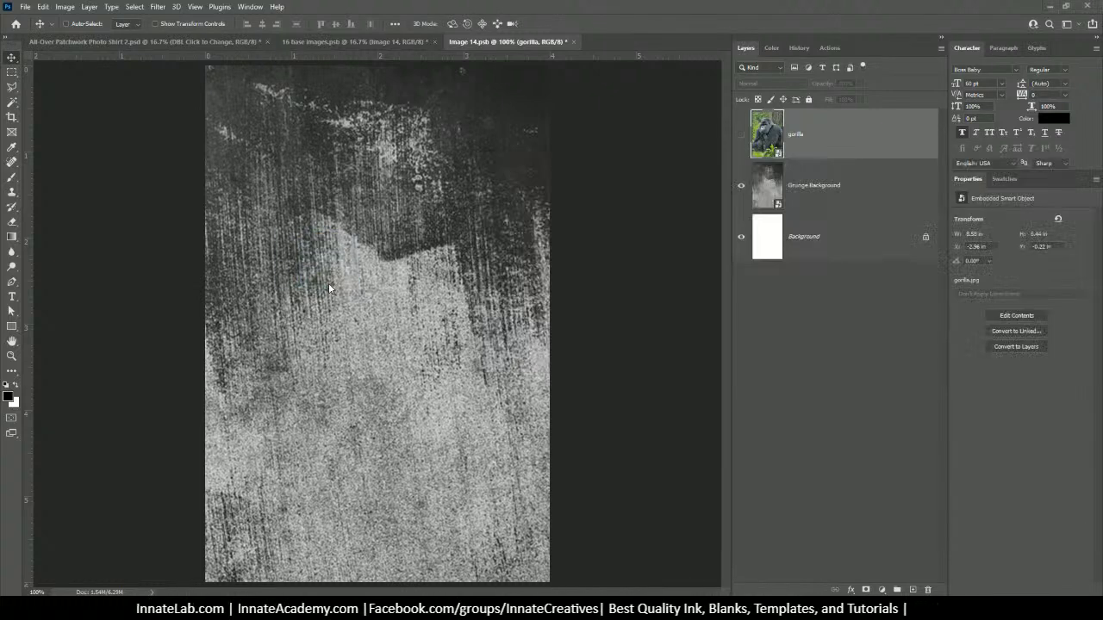
key("ctrl+minus")
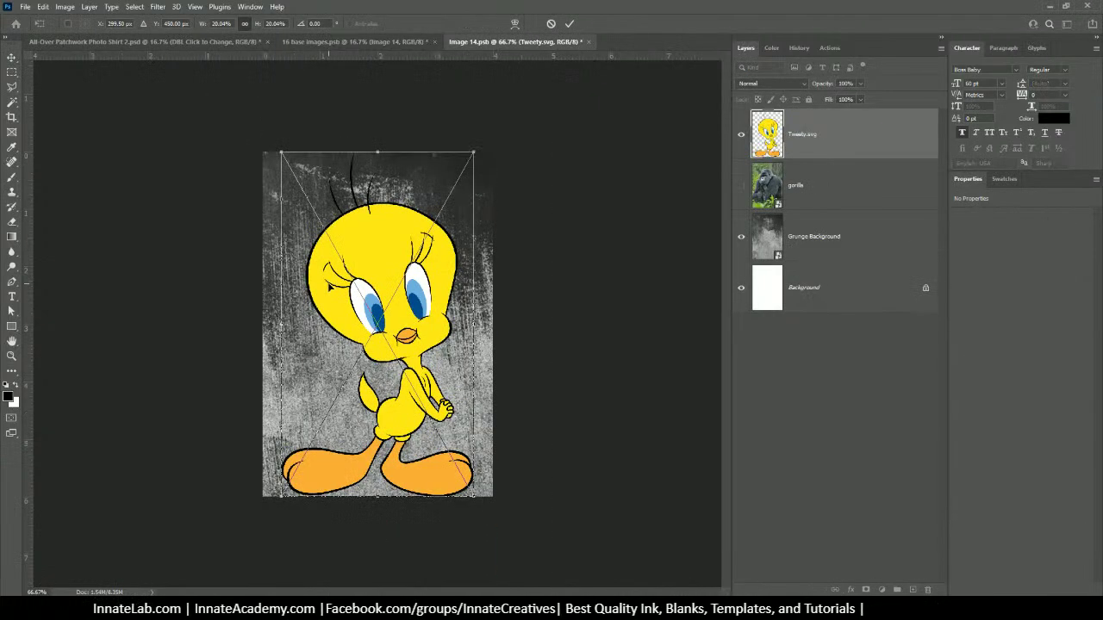
left_click_drag(478, 498, 464, 475)
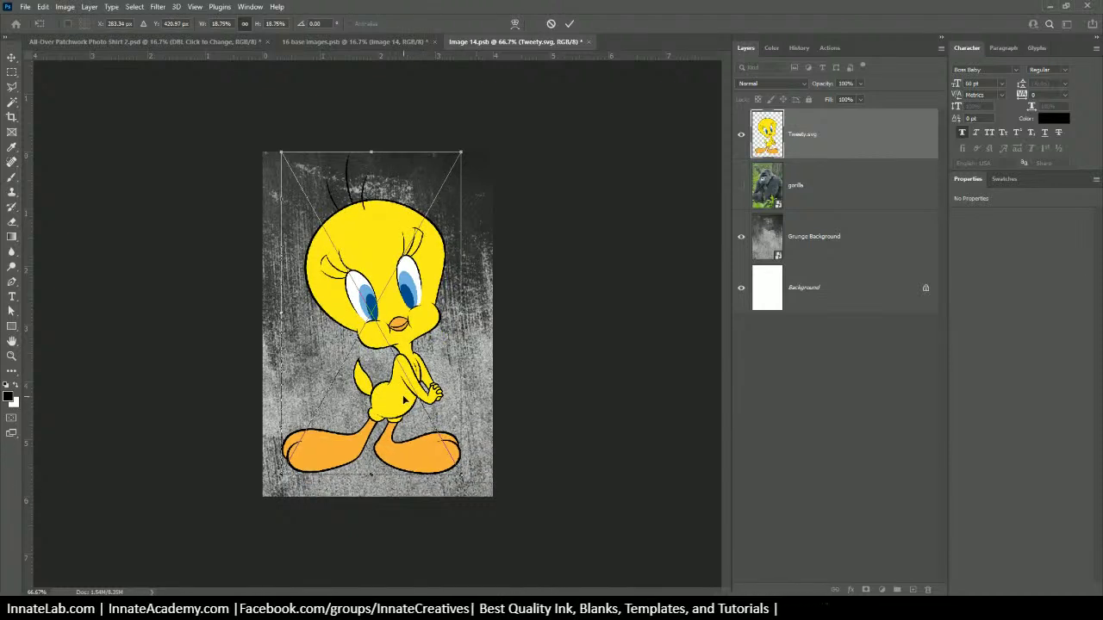
left_click_drag(282, 156, 288, 160)
key("Return")
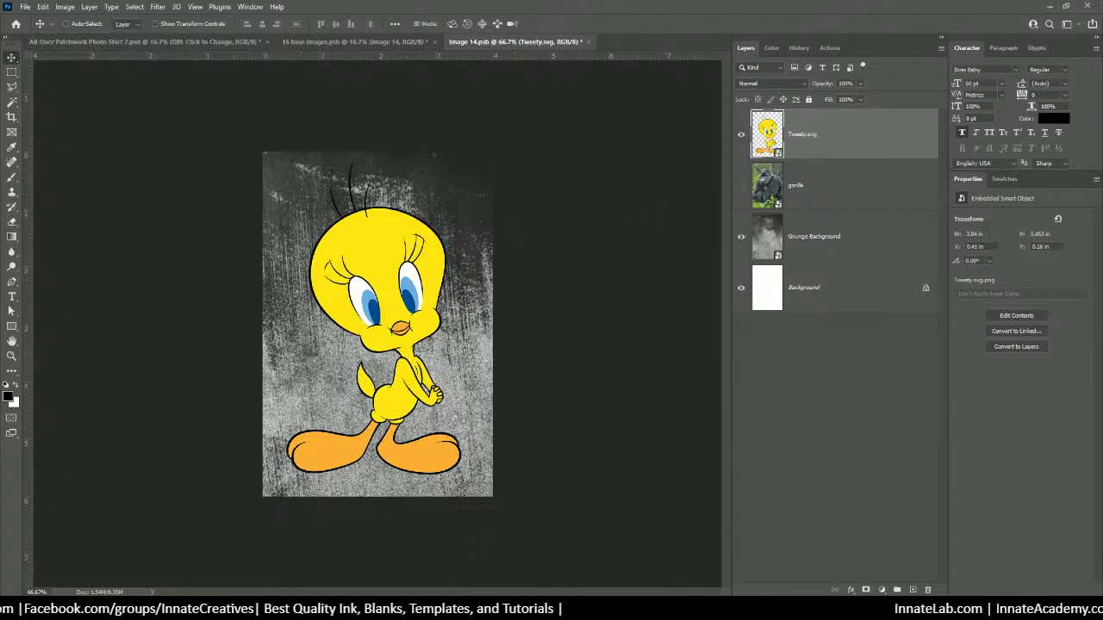
Close Image 14 and save its changes to update the Tweety panel.
mouse_move(409, 613)
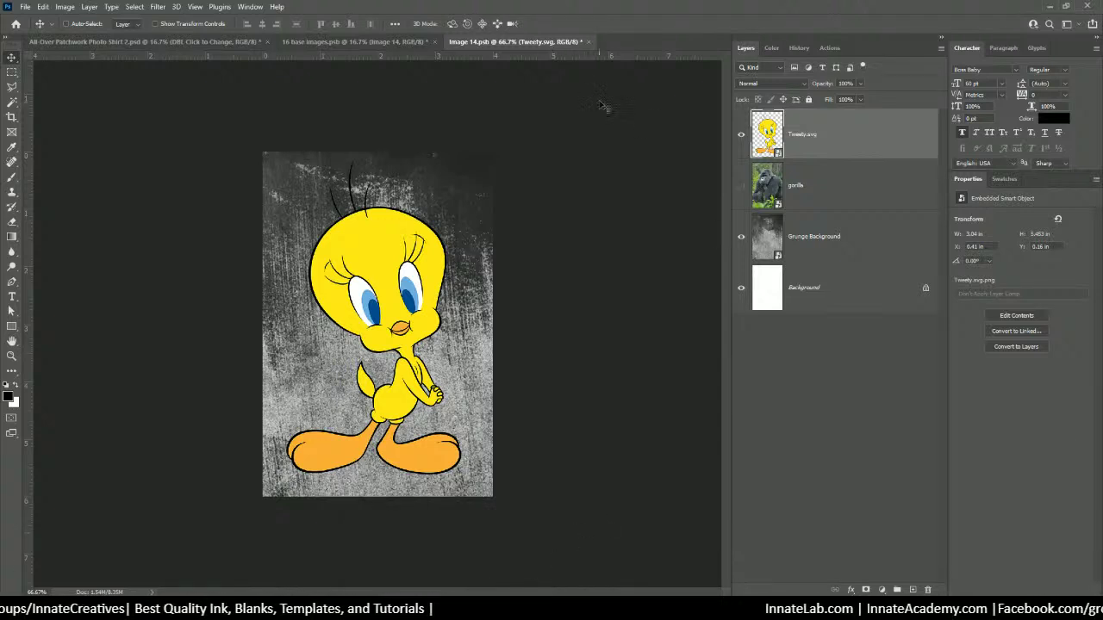
left_click(589, 42)
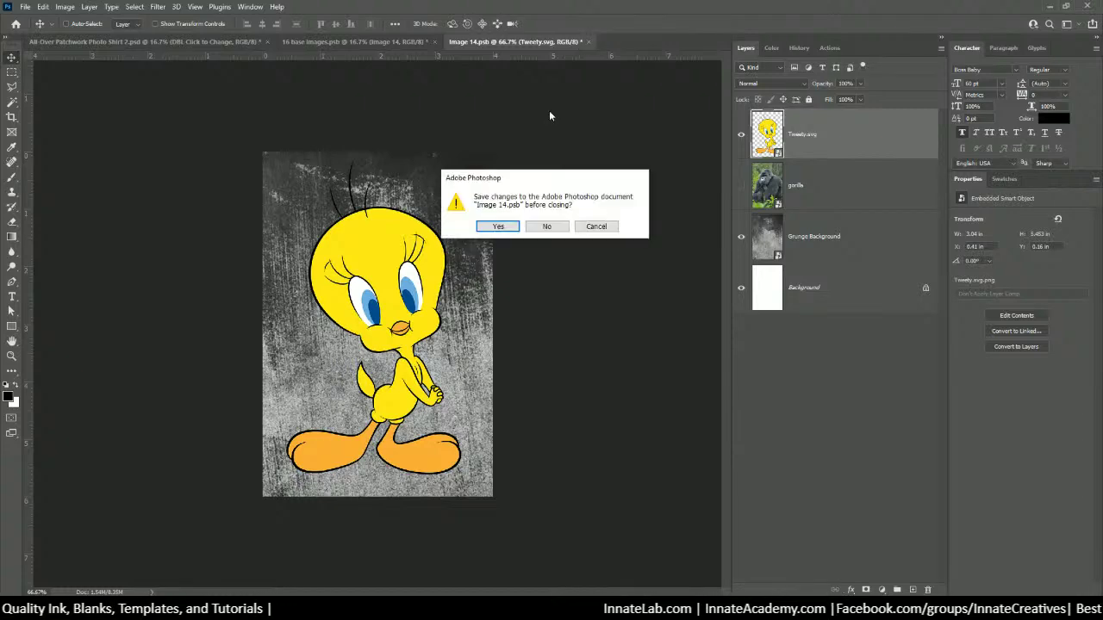
left_click(505, 229)
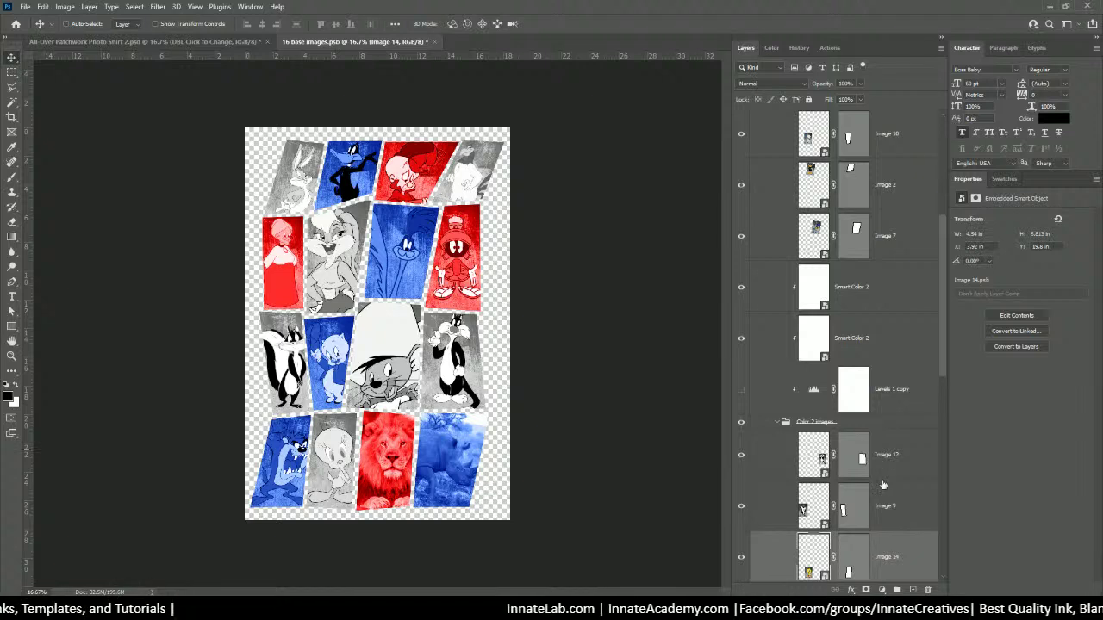
Open the Image 15 smart object behind the red lion panel in the bottom row.
scroll(810, 388, "down", 2)
right_click(388, 450)
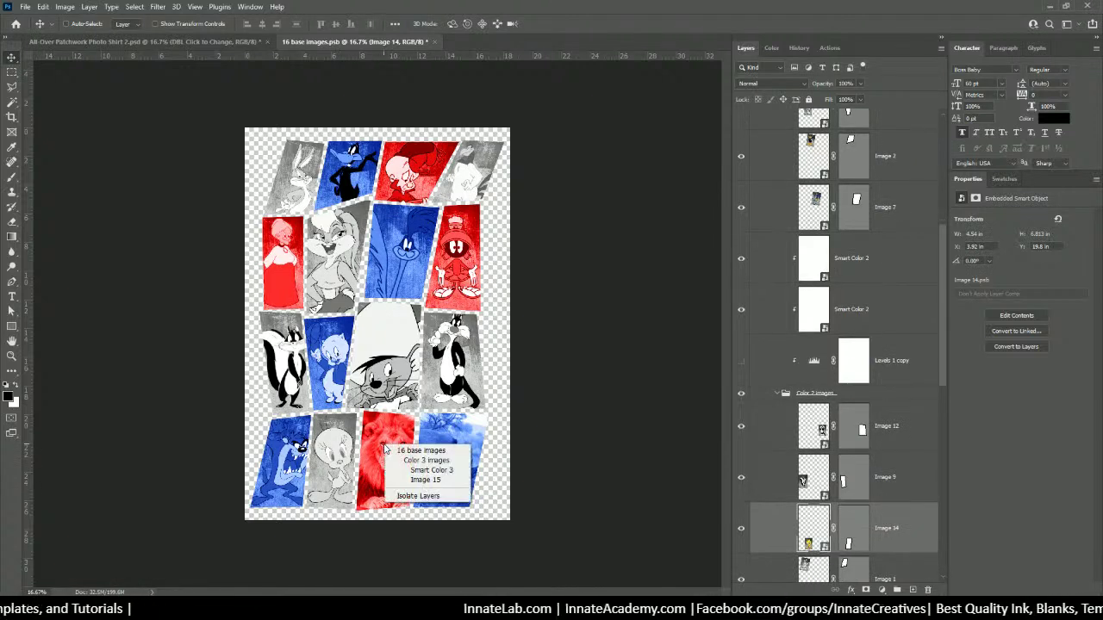
left_click(431, 476)
scroll(801, 496, "down", 2)
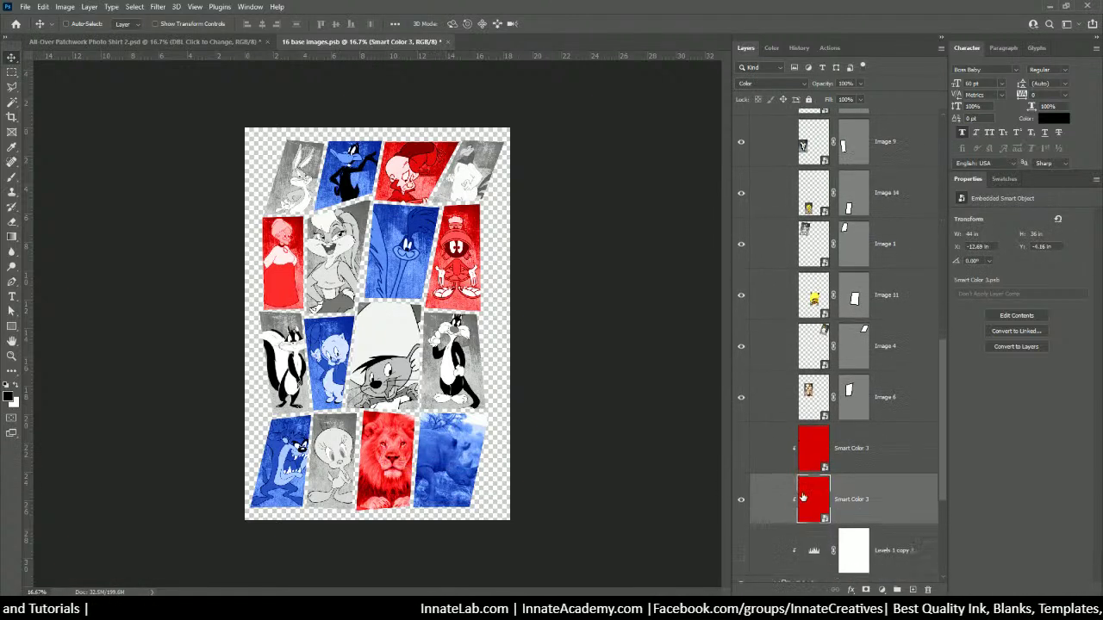
right_click(390, 462)
left_click(427, 496)
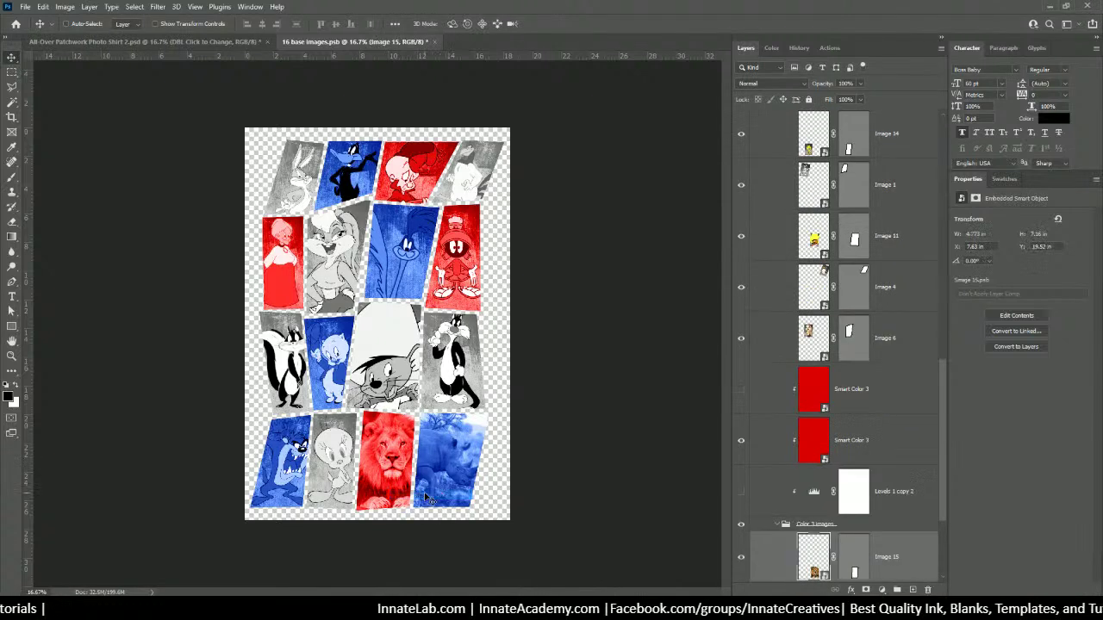
scroll(783, 489, "down", 4)
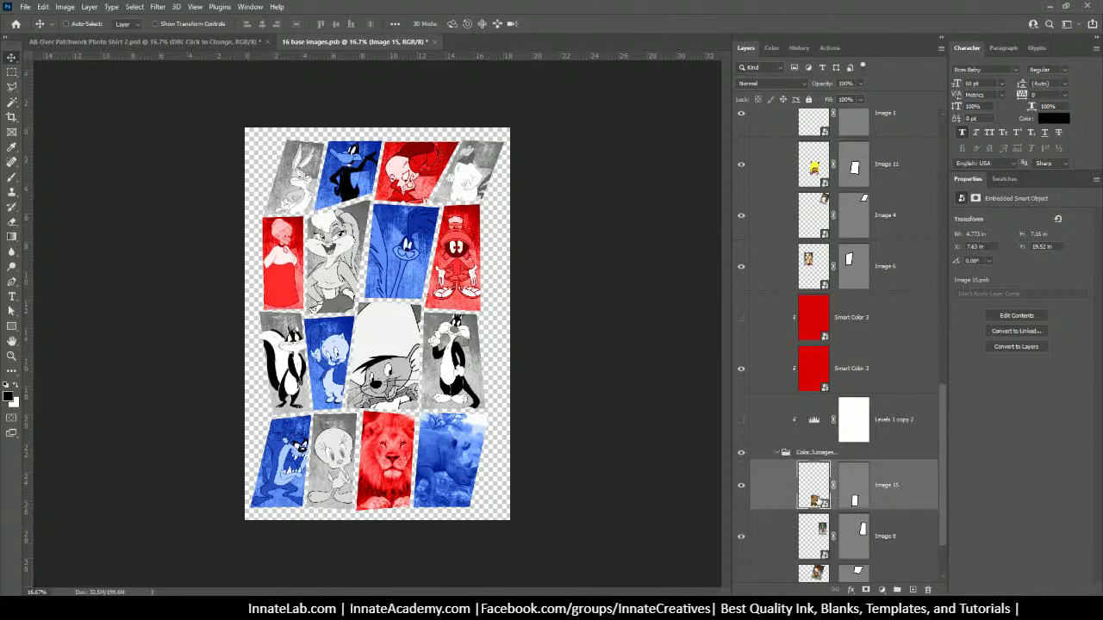
double_click(815, 491)
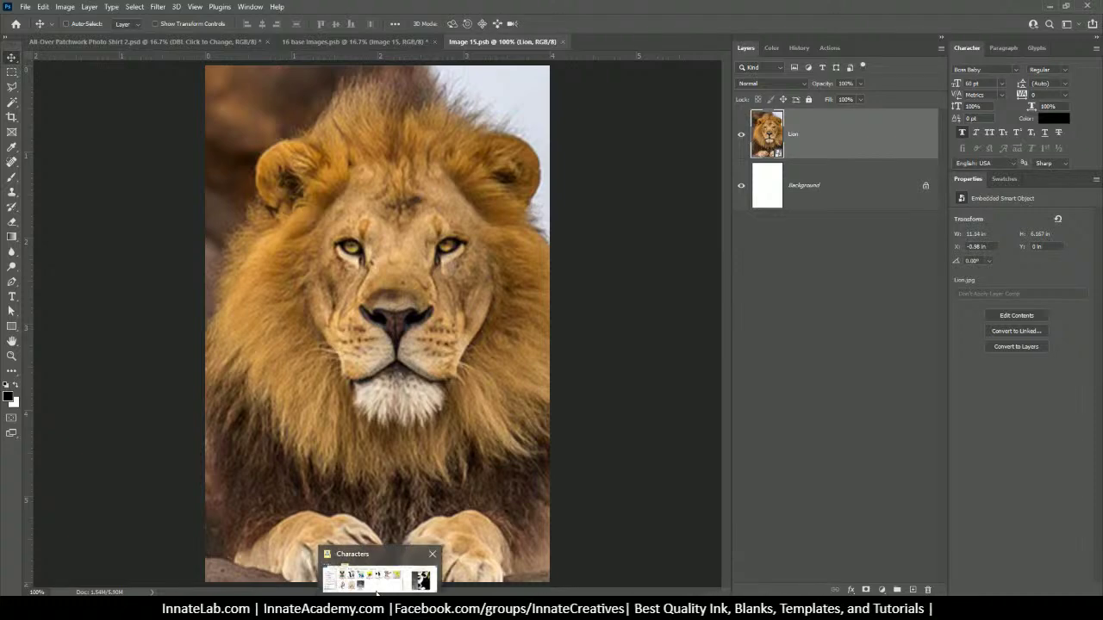
Place the Grunge Background image in Image 15, hide the Lion layer, and move the Grunge Background beneath it.
left_click(381, 545)
left_click_drag(758, 290, 371, 288)
key("Return")
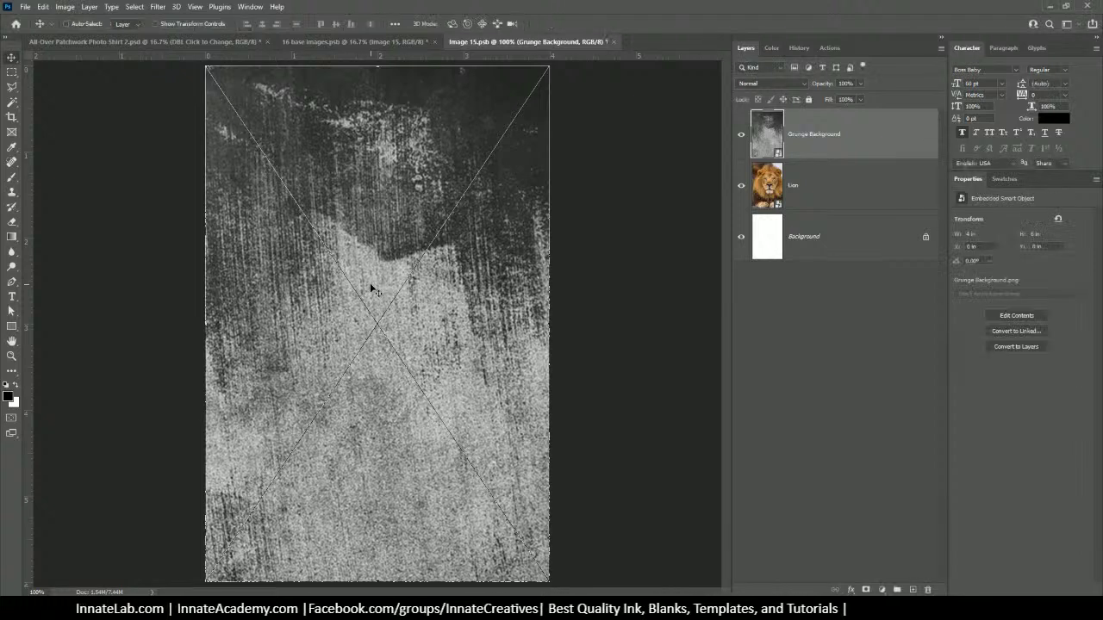
left_click(741, 186)
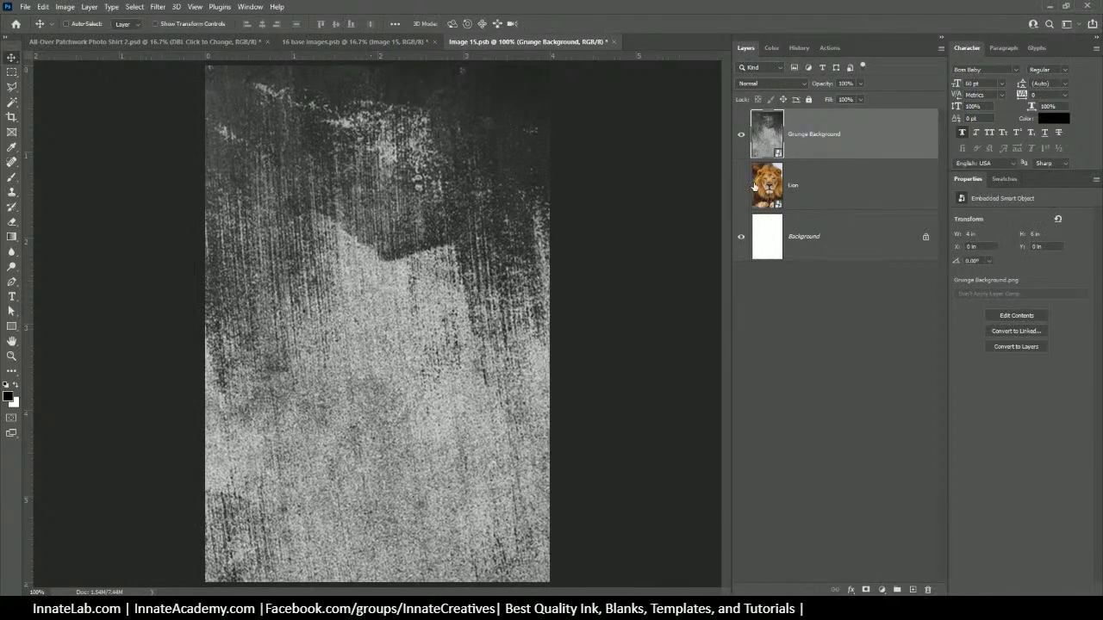
left_click_drag(810, 136, 797, 192)
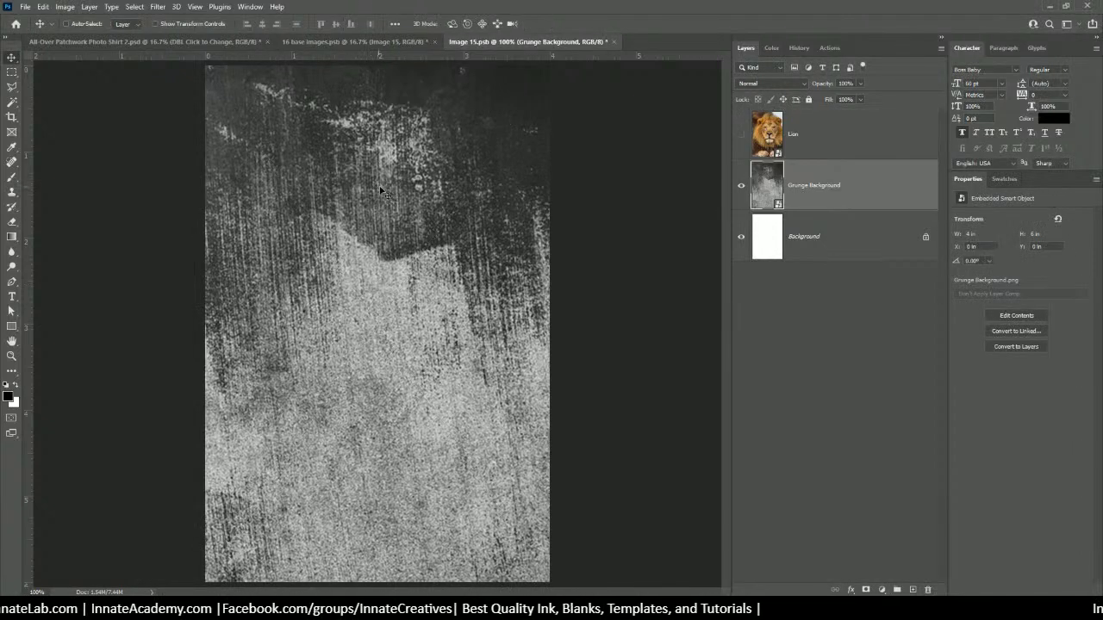
mouse_move(385, 587)
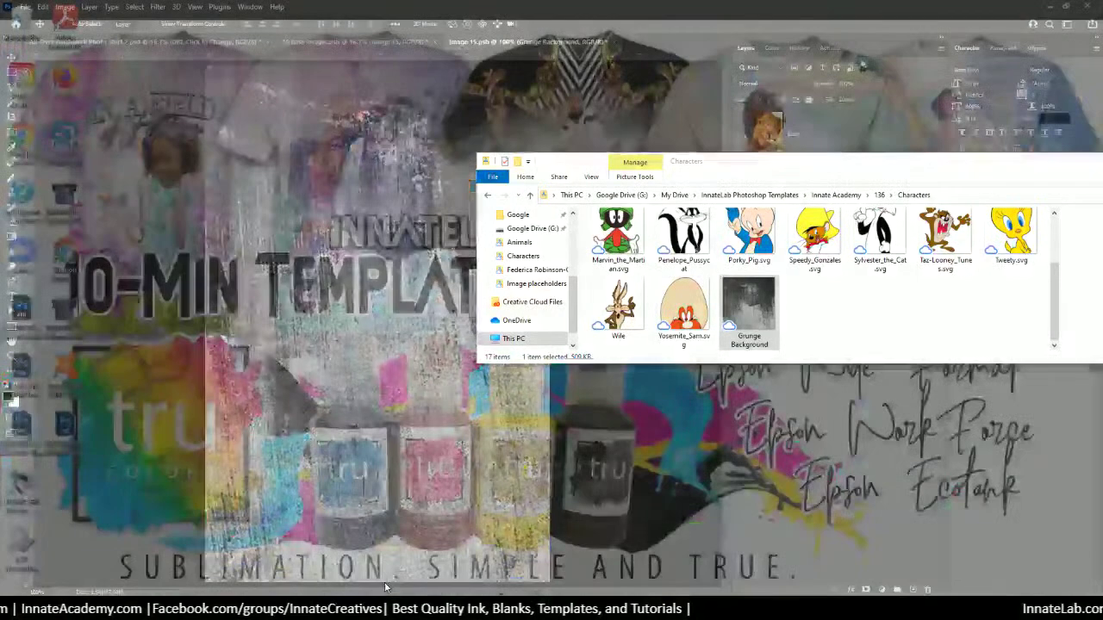
Place the Wile image from the Characters folder above the Grunge Background and enlarge it to about 4.12 by 9.46 in, legs below the canvas.
left_click(385, 587)
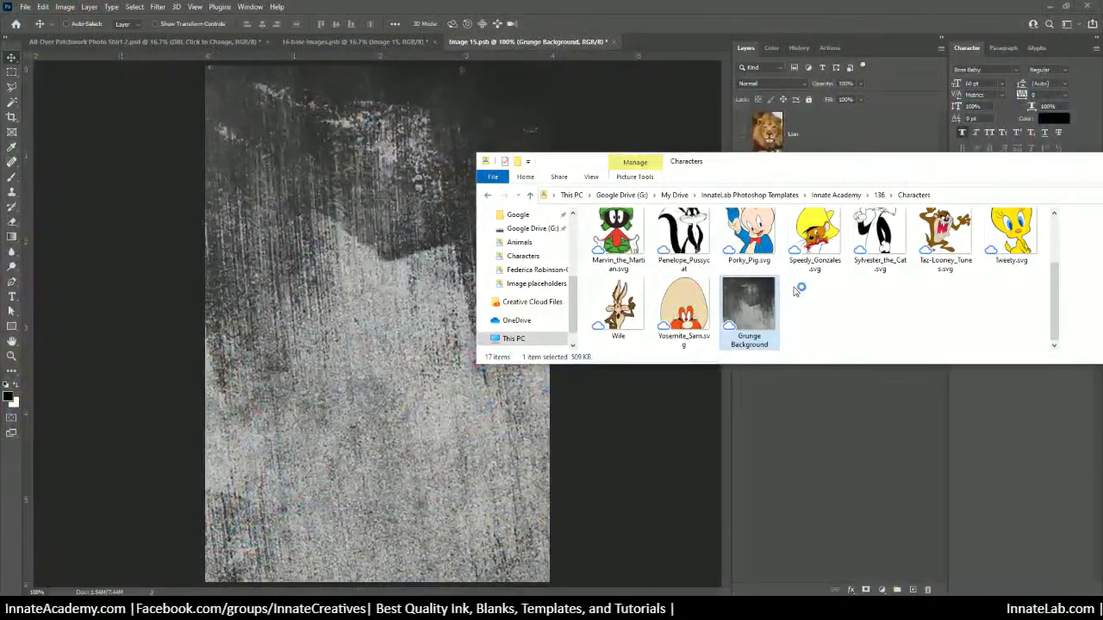
scroll(856, 310, "up", 3)
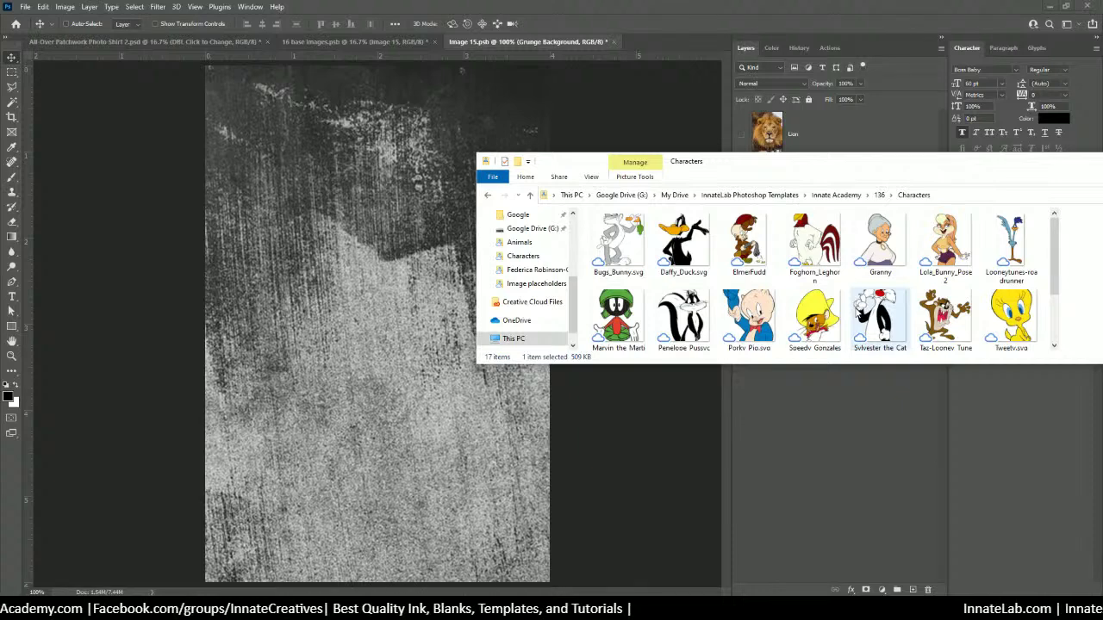
scroll(856, 310, "down", 2)
left_click_drag(618, 310, 367, 287)
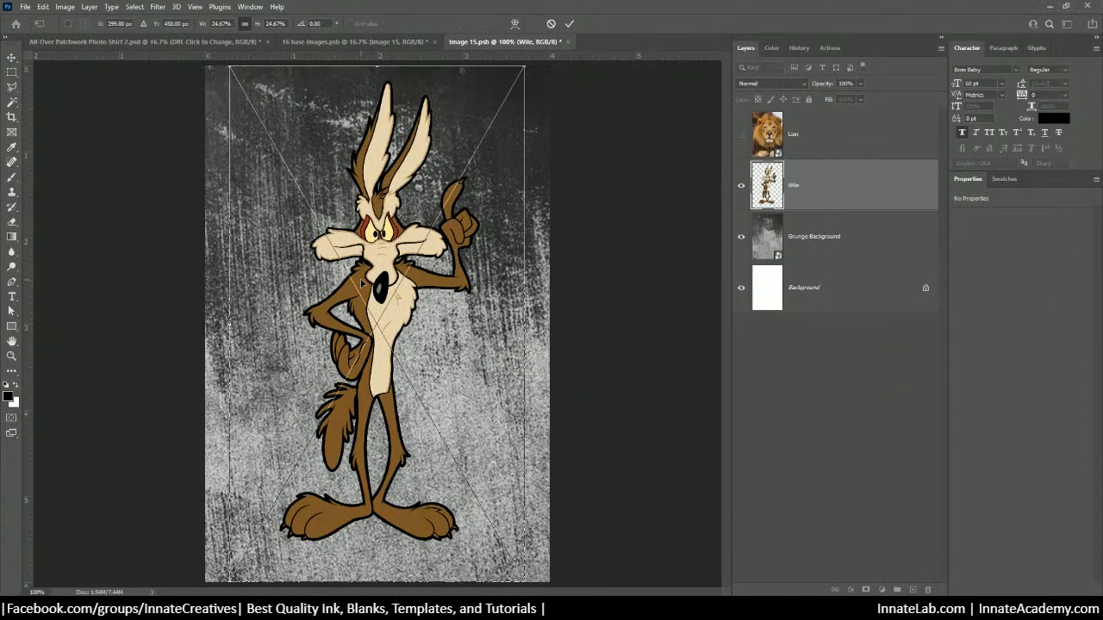
key("ctrl+minus")
key("ctrl+minus")
left_click_drag(443, 457, 569, 603)
left_click_drag(455, 363, 375, 369)
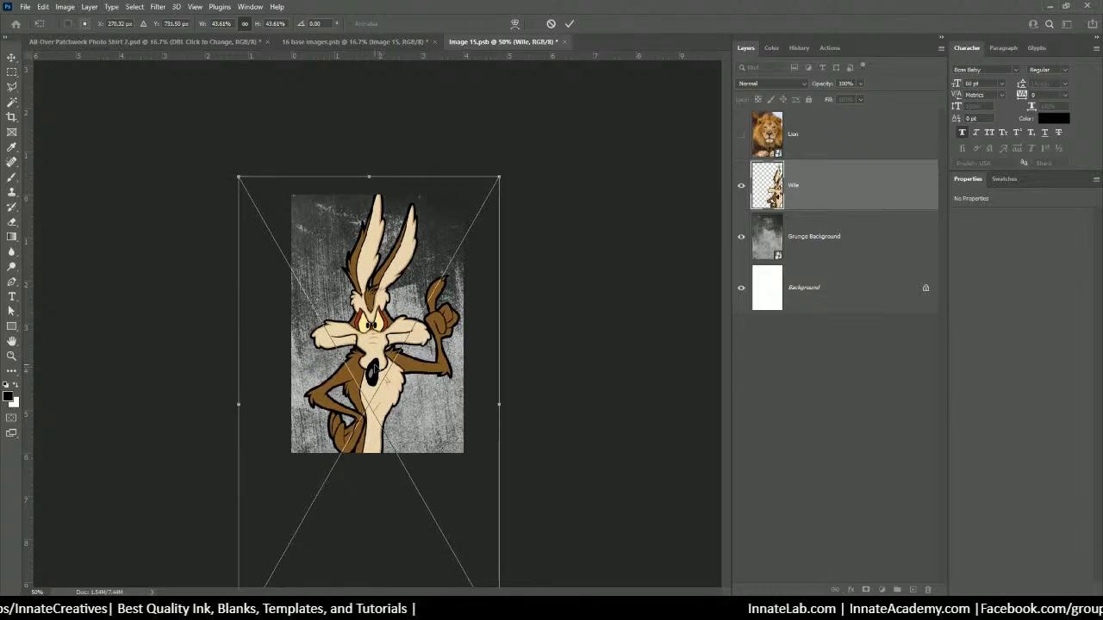
key("Return")
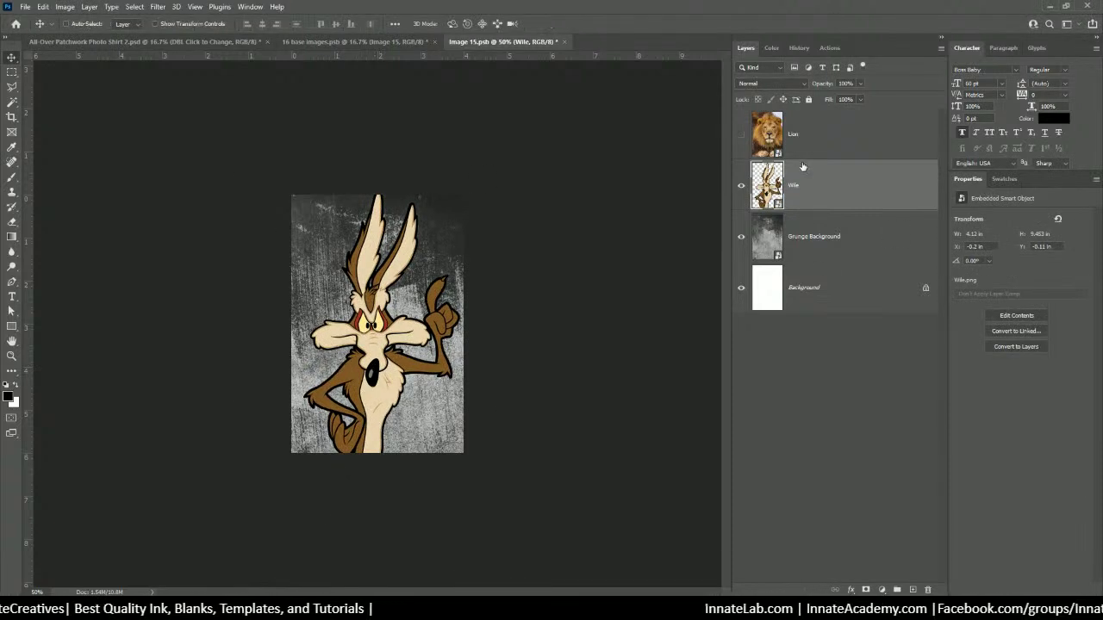
Close Image 15 with its changes saved and open the Image 16 smart object behind the blue rhino panel.
left_click(564, 41)
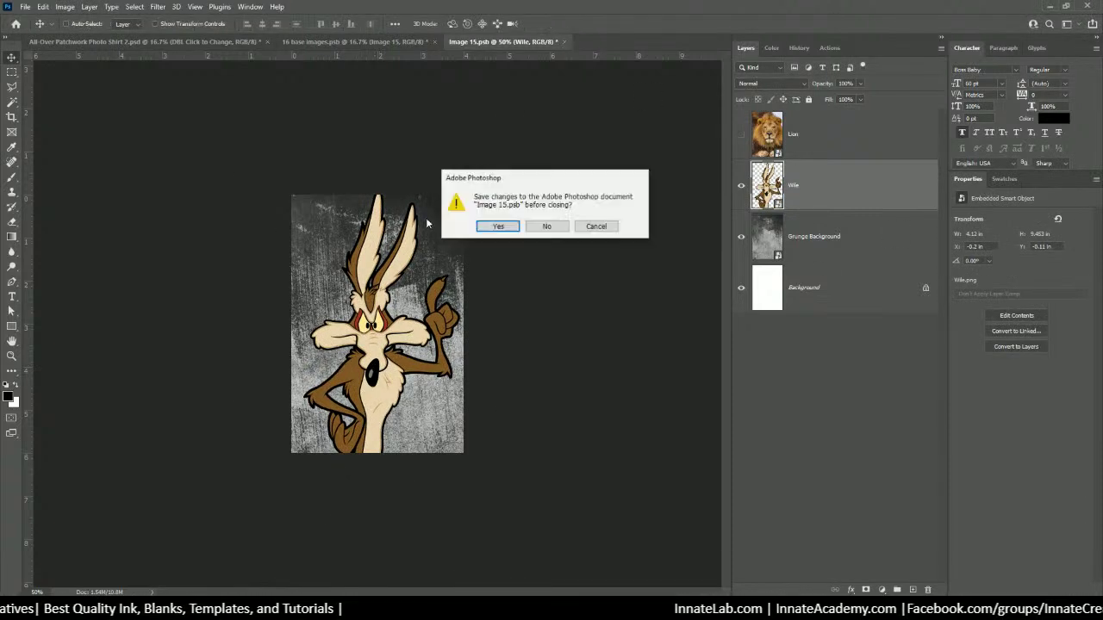
left_click(497, 227)
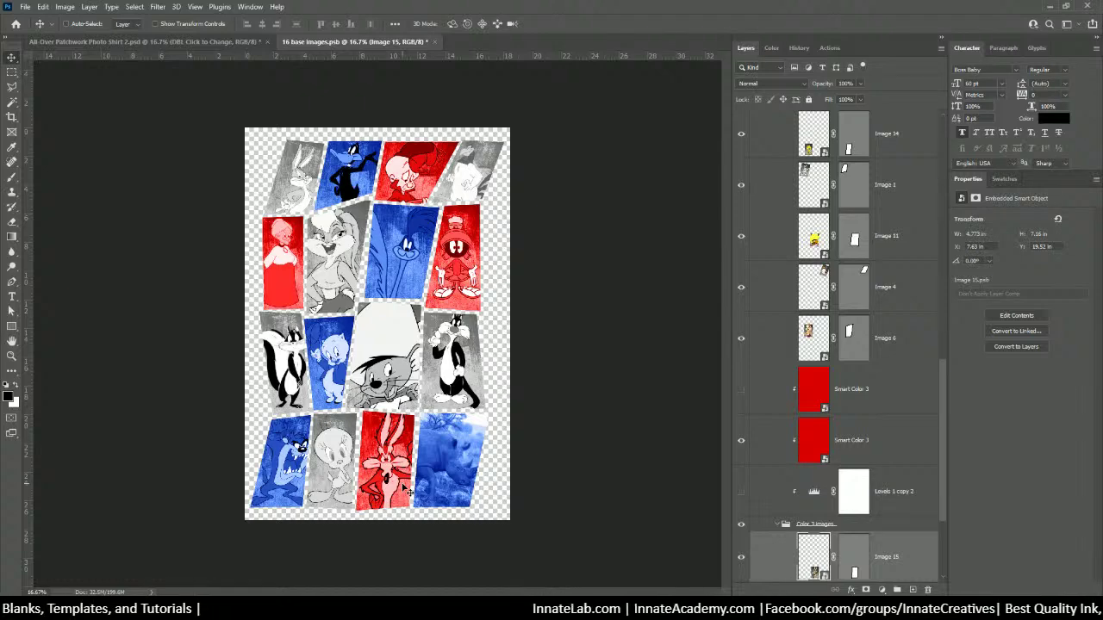
right_click(467, 447)
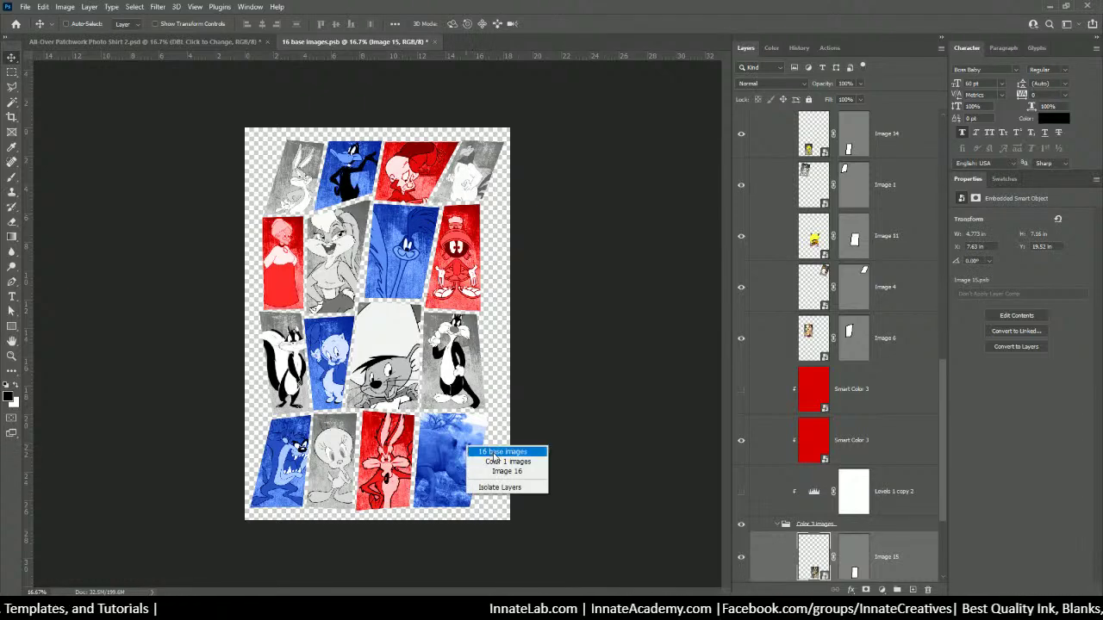
left_click(500, 473)
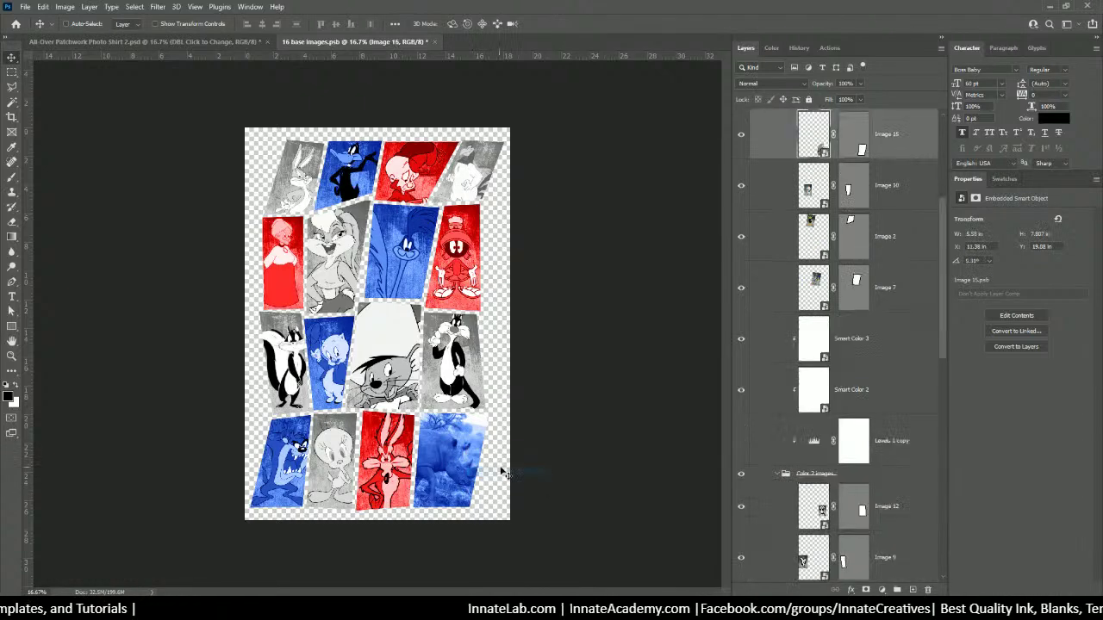
double_click(808, 137)
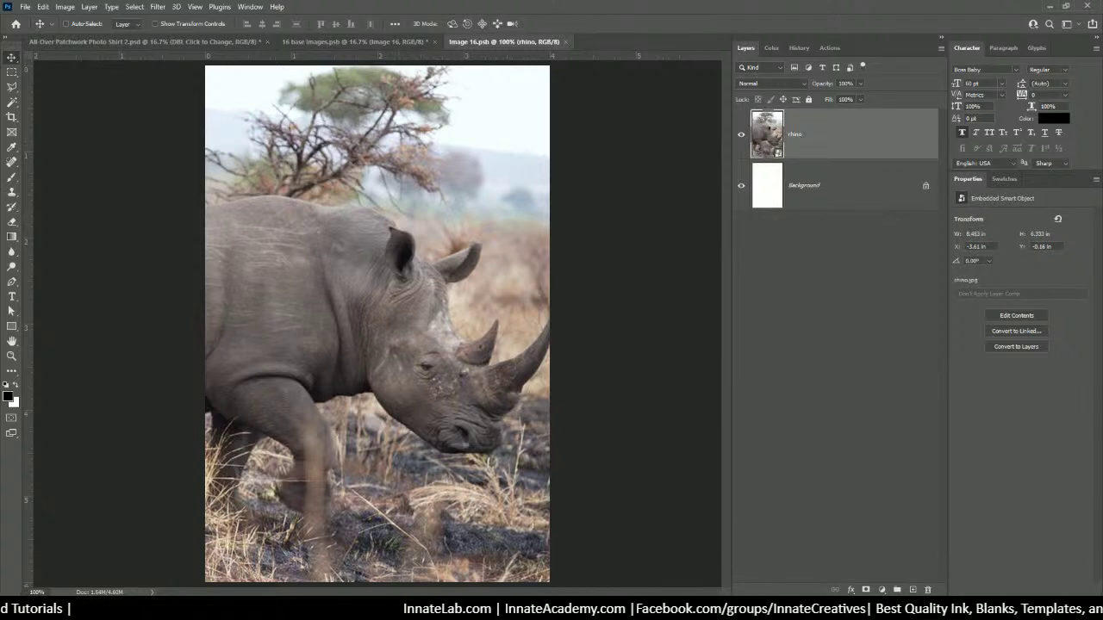
Place the Grunge Background image from the Characters folder over the rhino layer in Image 16.
key("alt+Tab")
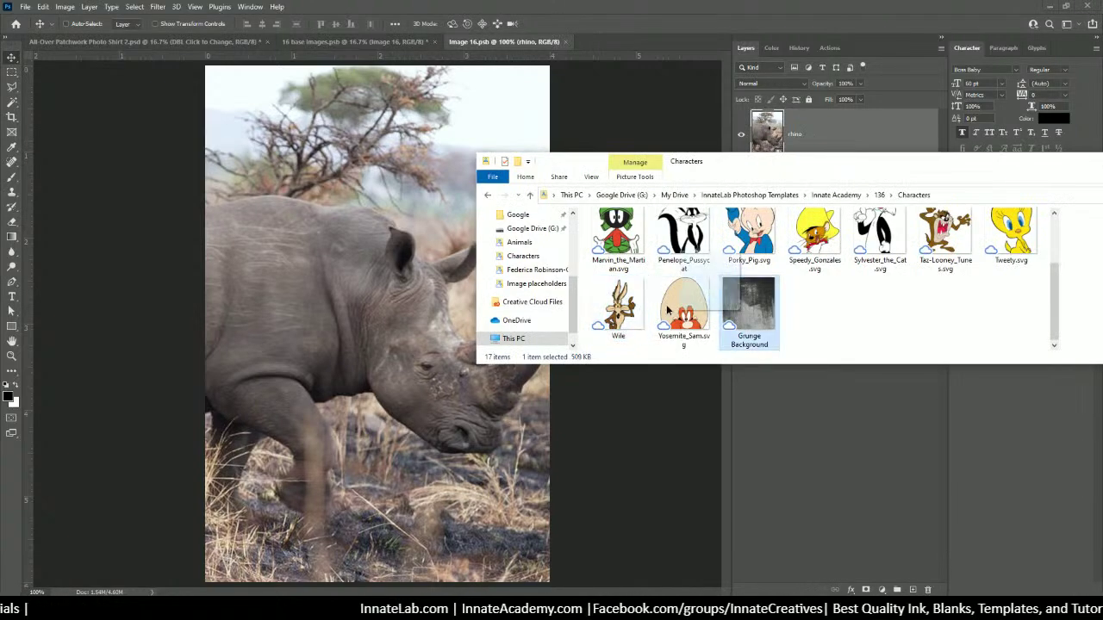
left_click_drag(750, 290, 303, 302)
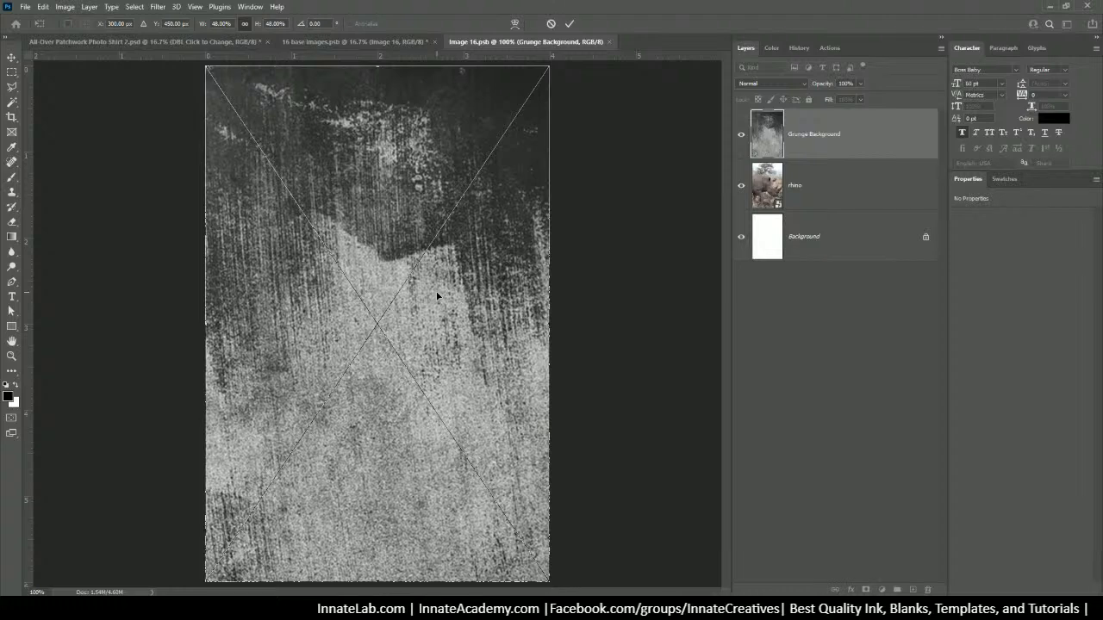
key("Return")
Place Yosemite_Sam.svg from the Characters folder on top, enlarge it to about 4.4 by 7.04 in and center it on the canvas.
key("alt+Tab")
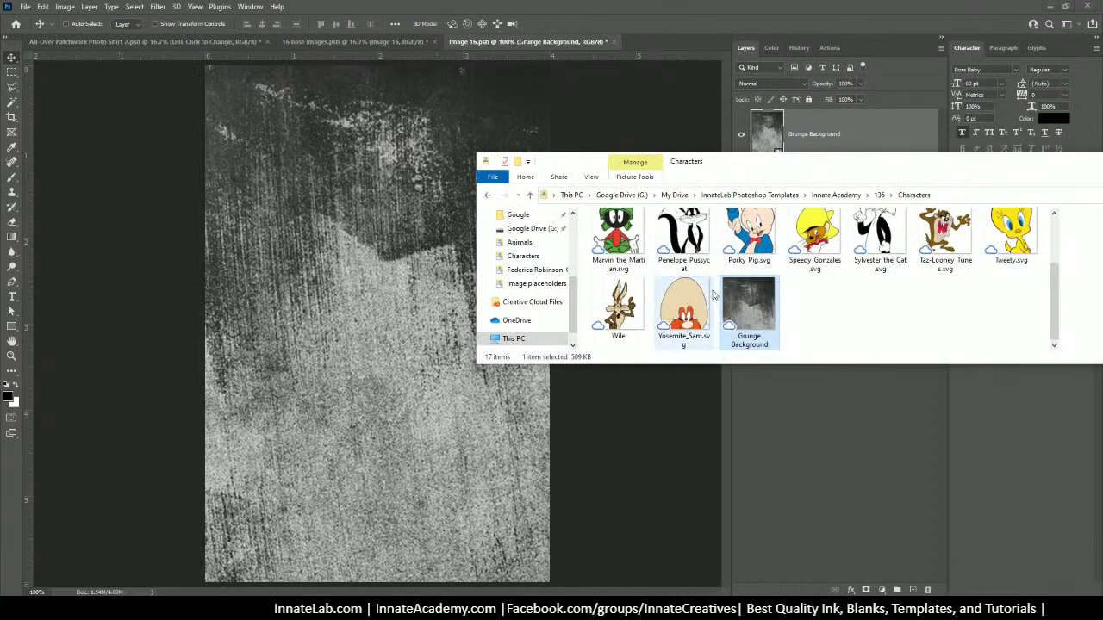
left_click_drag(694, 320, 395, 312)
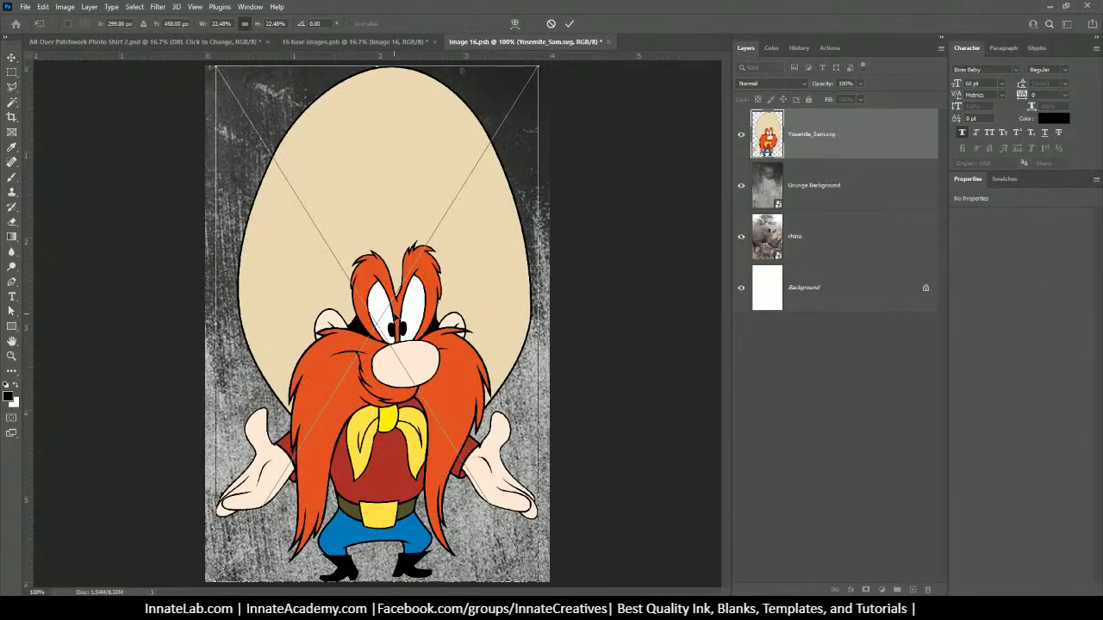
key("ctrl+minus")
key("ctrl+minus")
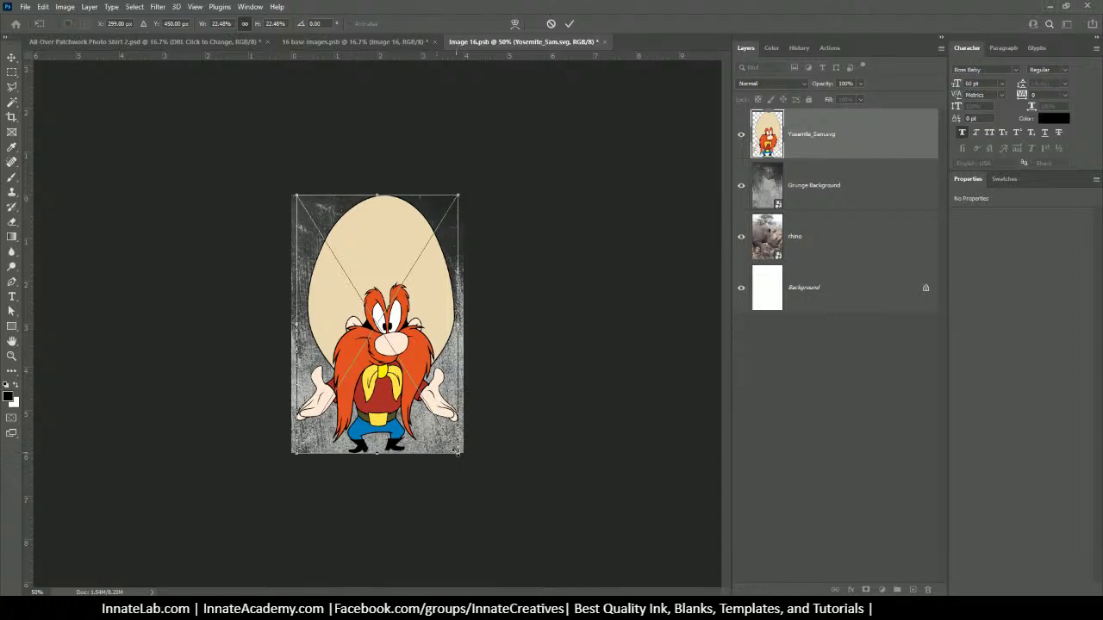
left_click_drag(458, 451, 485, 497)
mouse_move(425, 377)
left_mouse_down()
mouse_move(398, 368)
mouse_move(409, 378)
mouse_move(410, 368)
left_mouse_up()
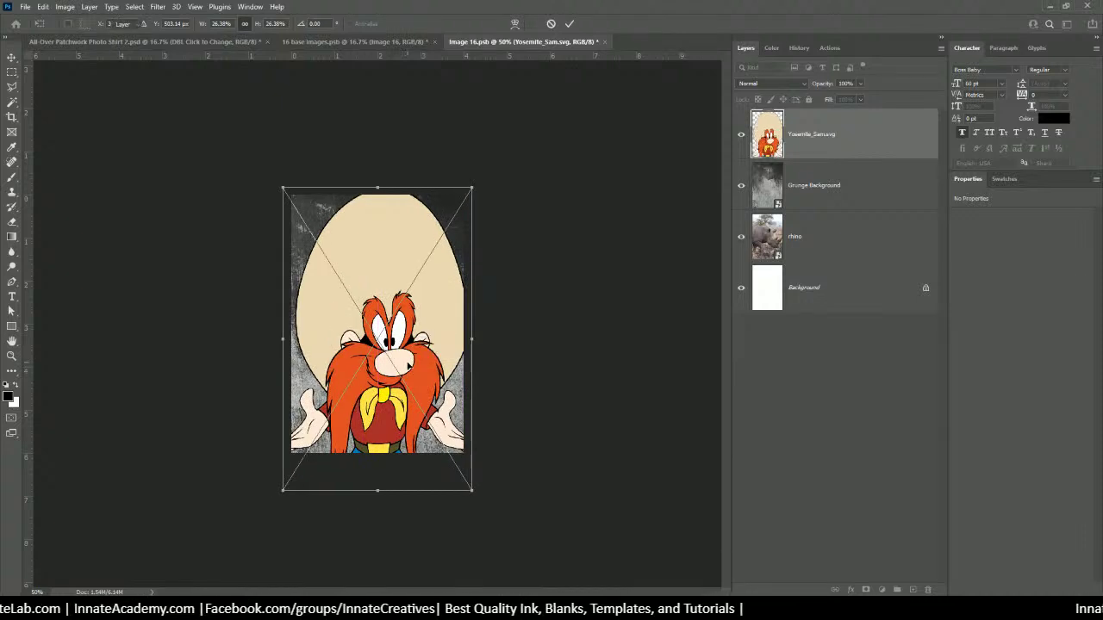
key("Return")
Close Image 16 and save its changes to update the last panel of the patchwork.
left_click(605, 41)
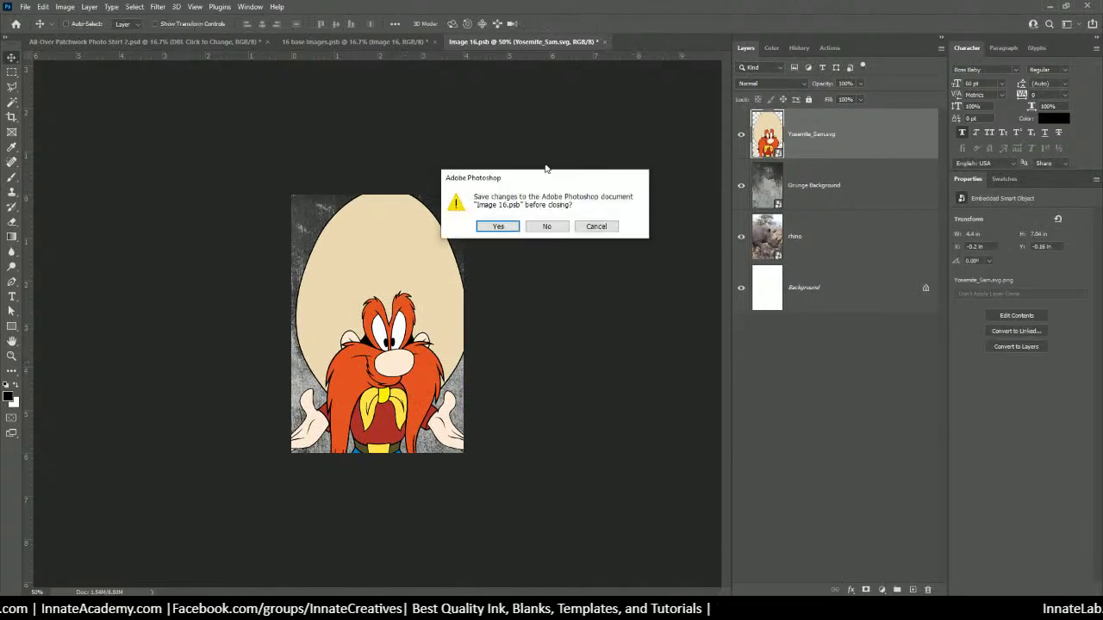
left_click(505, 225)
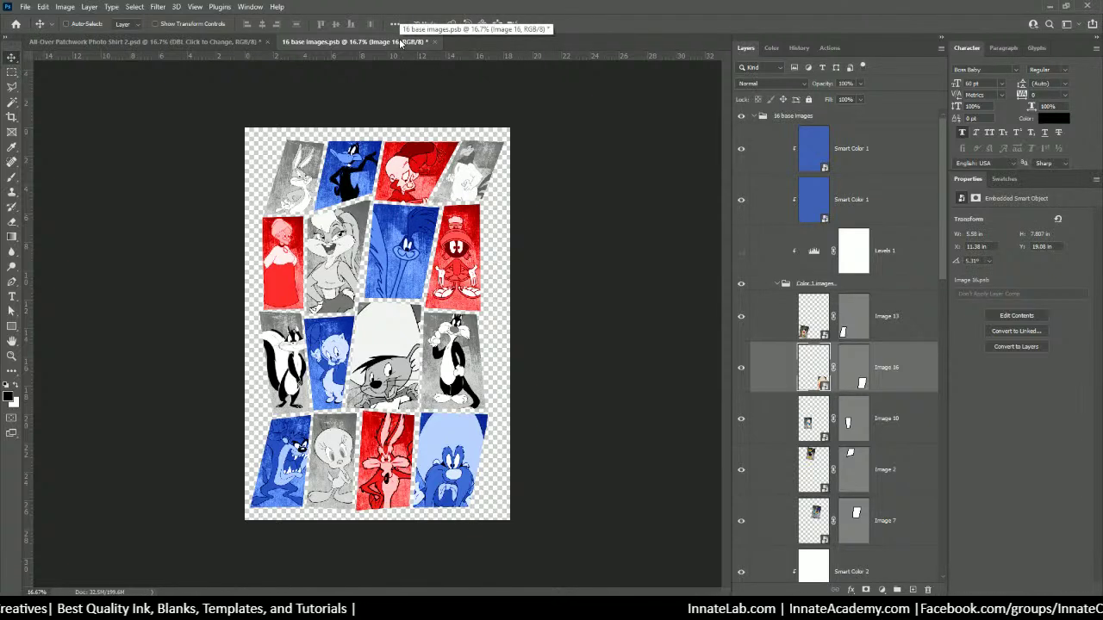
Collapse the Color 1, Color 2 and Color 3 images groups in the 16 base images document.
scroll(803, 292, "down", 2)
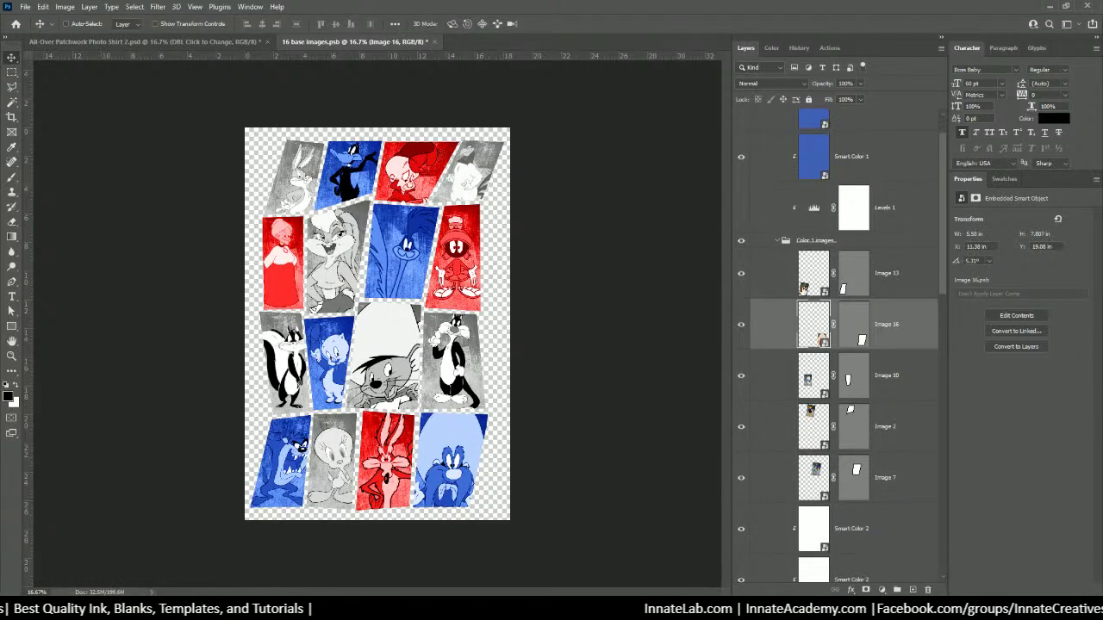
left_click(777, 242)
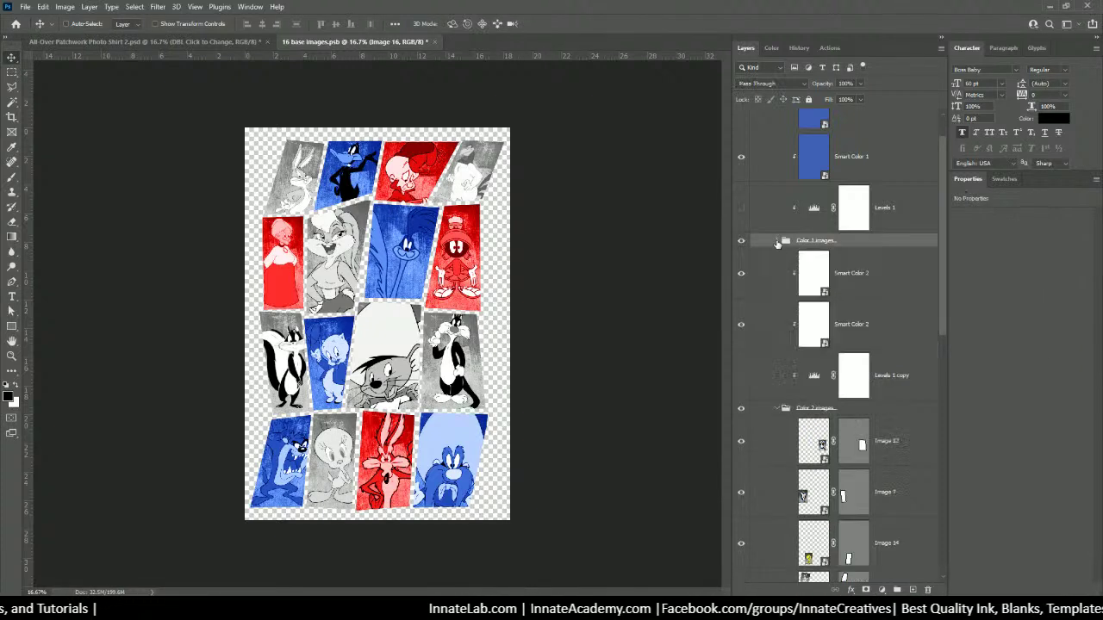
left_click(777, 410)
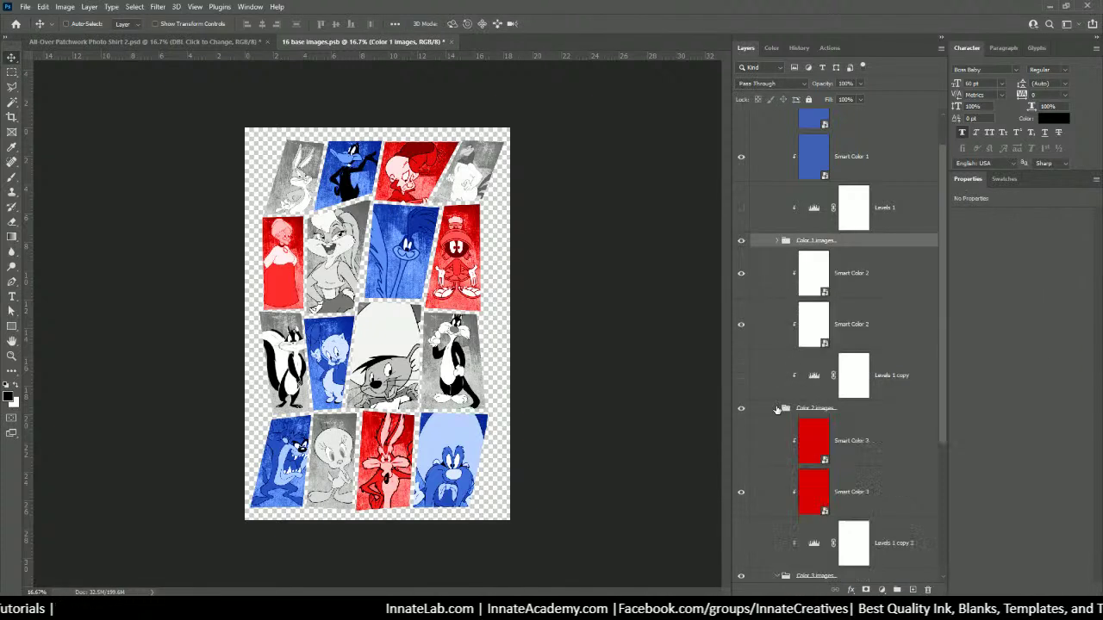
scroll(777, 431, "down", 3)
left_click(777, 447)
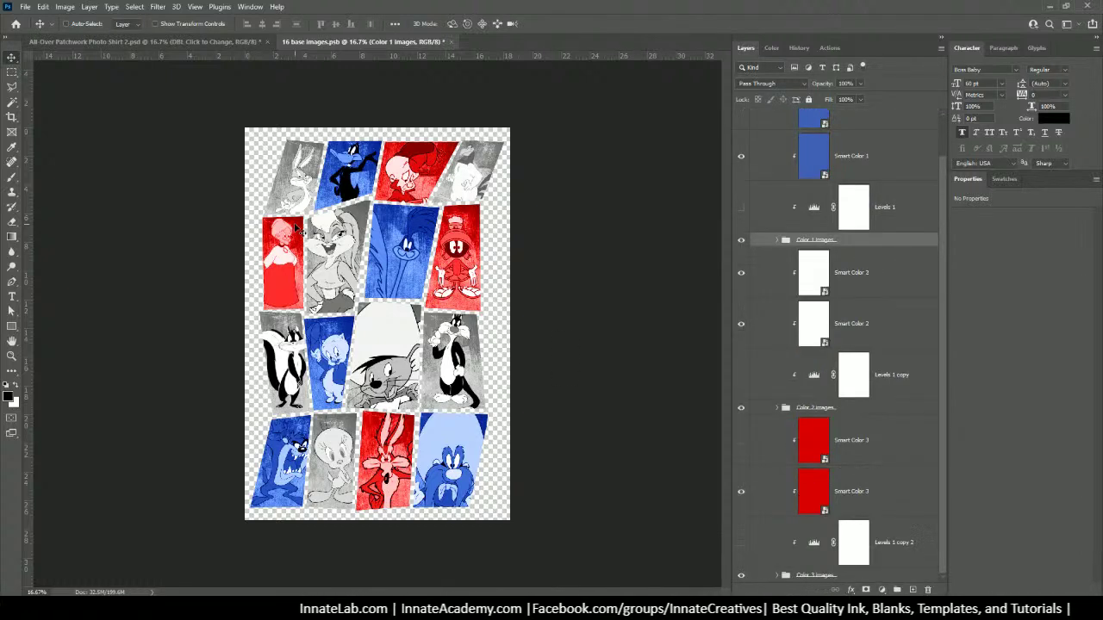
scroll(859, 315, "up", 2)
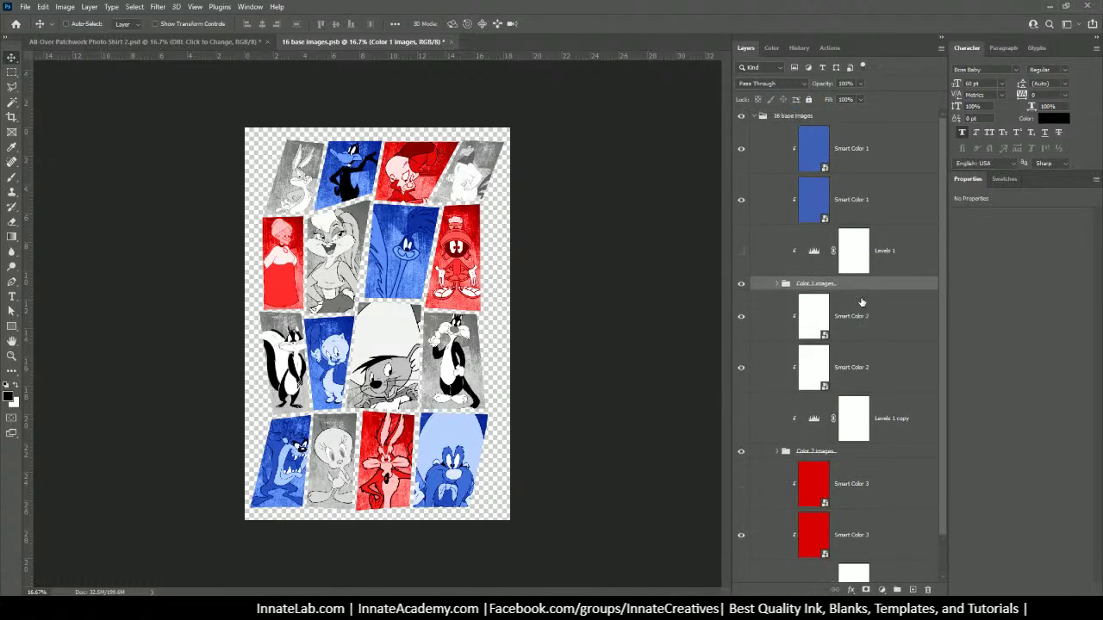
scroll(862, 302, "down", 1)
scroll(861, 303, "up", 1)
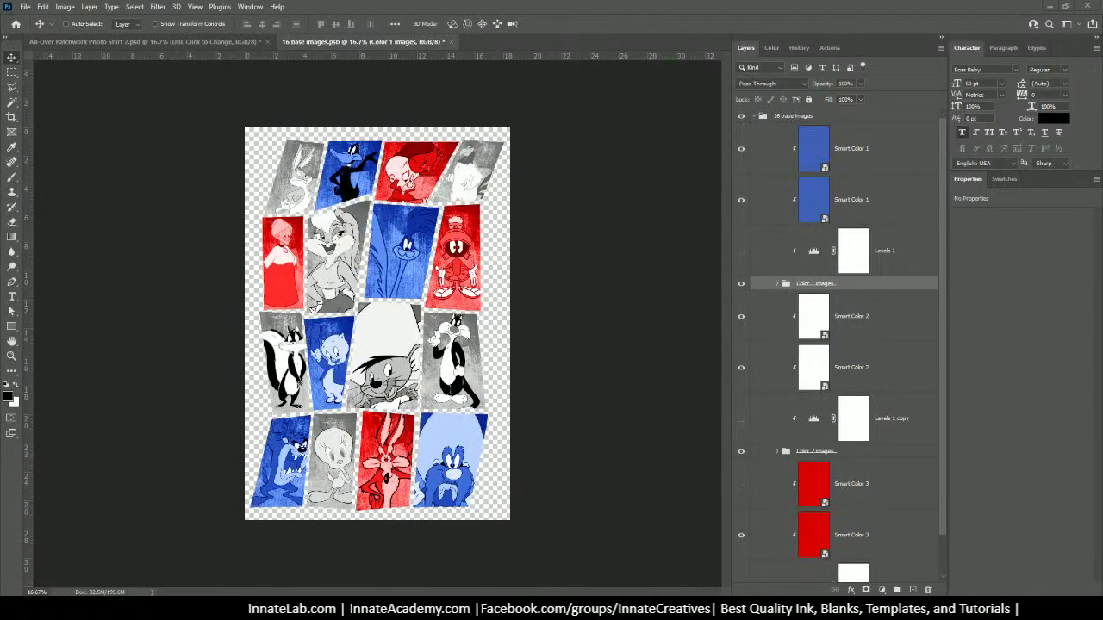
Switch to Chrome, maximize its window and search Google for space jam sneakers.
left_click_drag(98, 113, 459, 4)
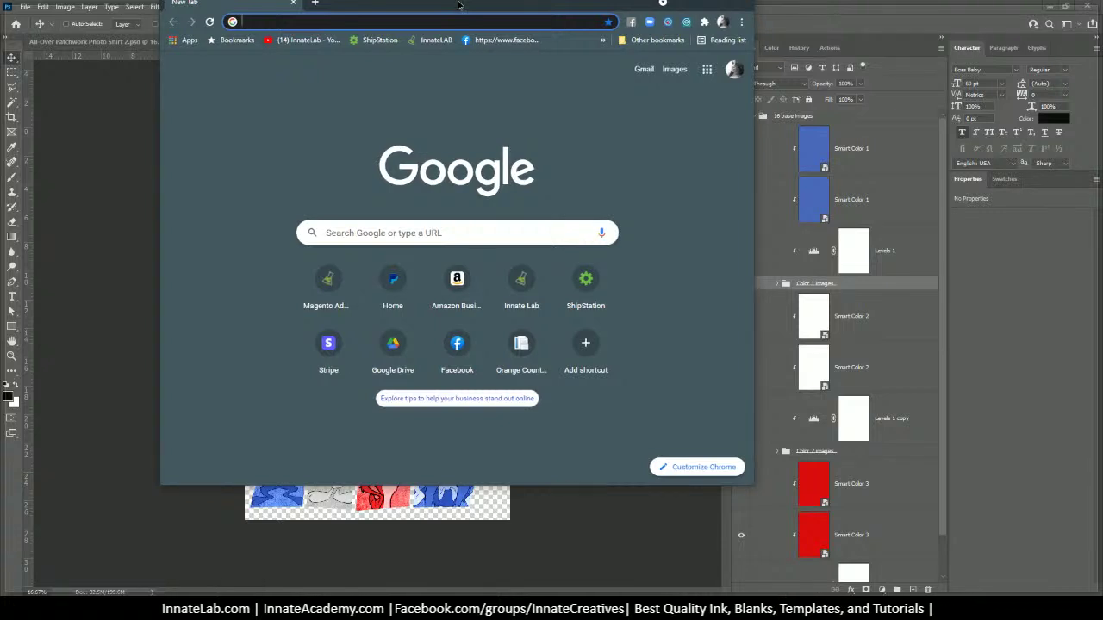
double_click(457, 5)
left_click(88, 29)
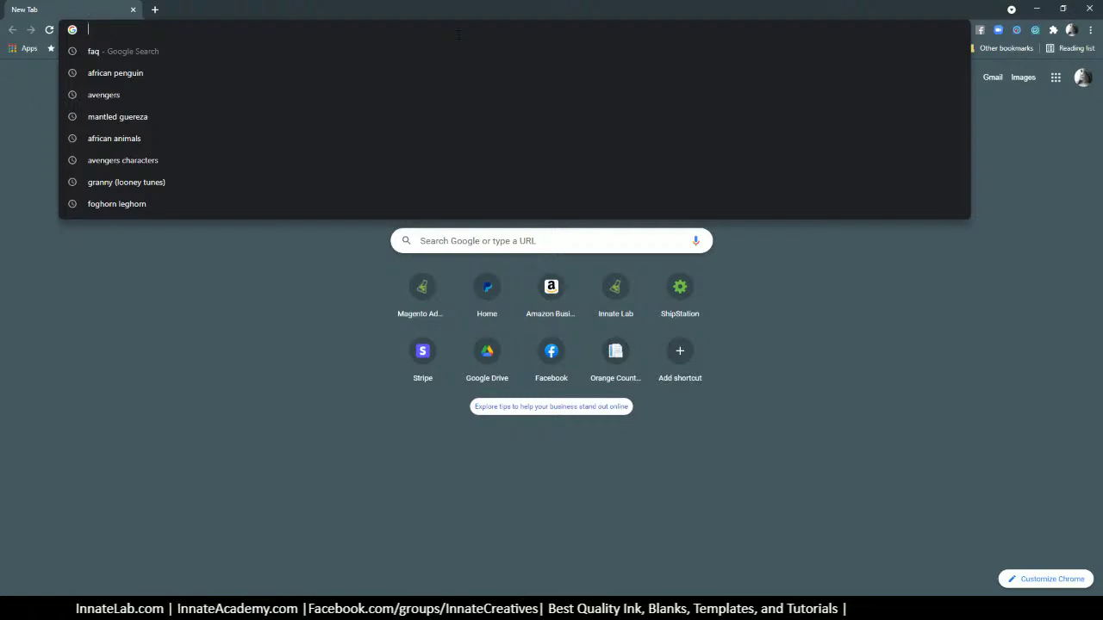
type("space jam")
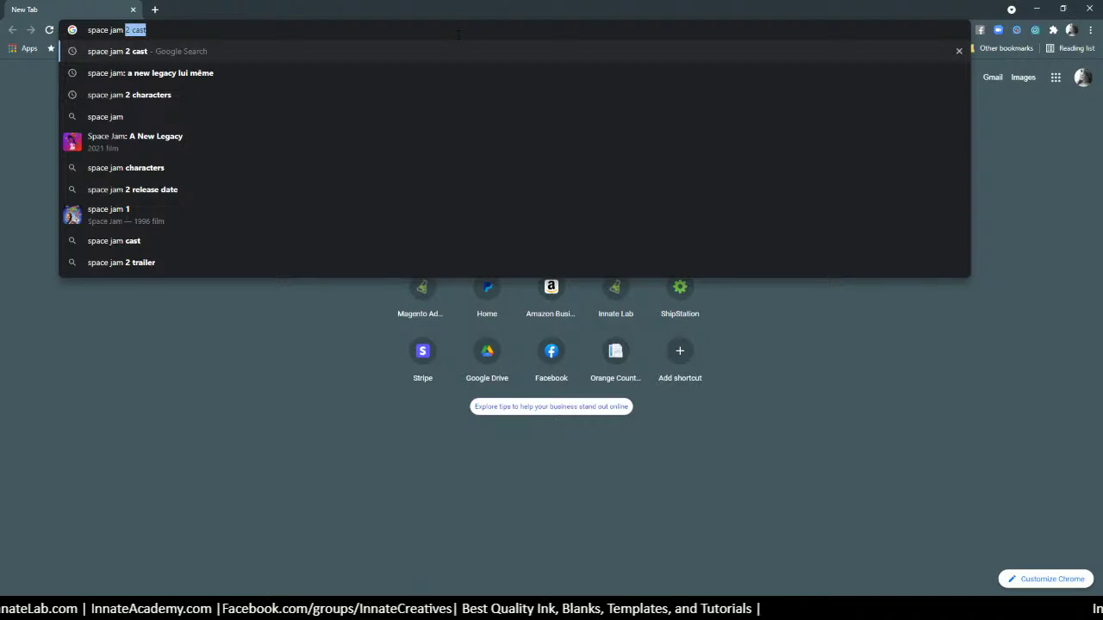
type(" sneakers")
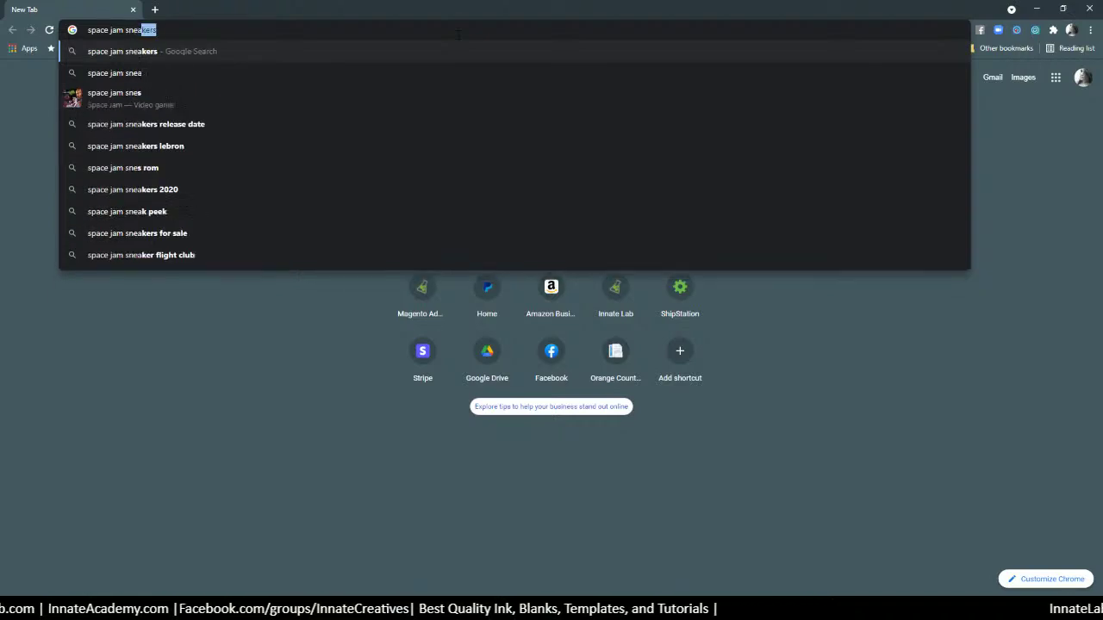
key("Return")
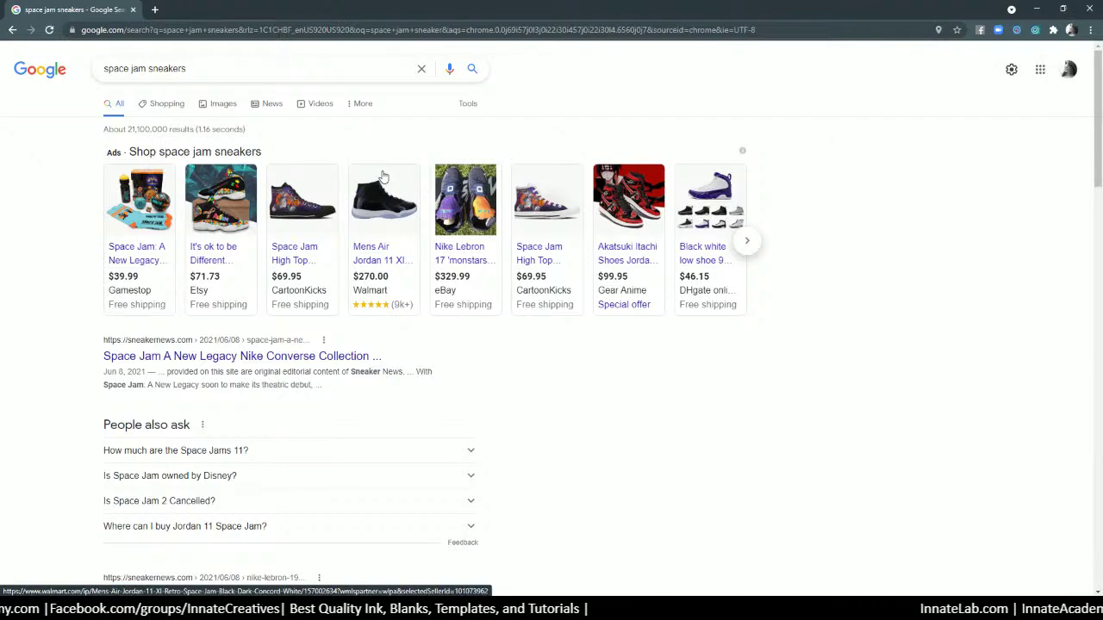
Open the Sneaker News article on the Space Jam A New Legacy Nike Converse collection and examine the sneaker and apparel colors.
scroll(387, 168, "down", 2)
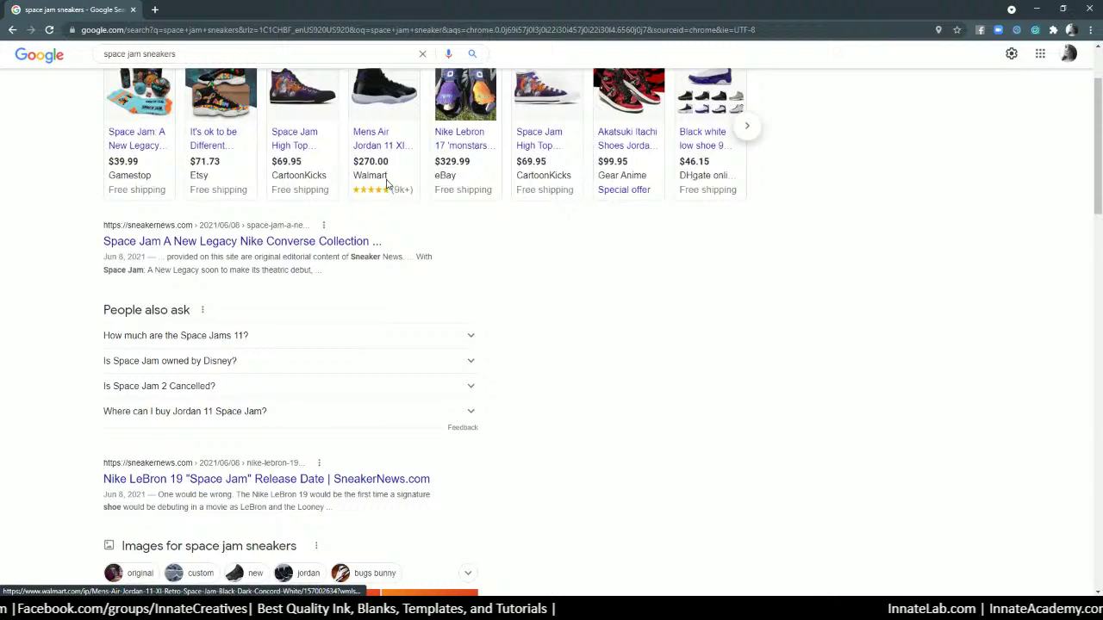
left_click(276, 248)
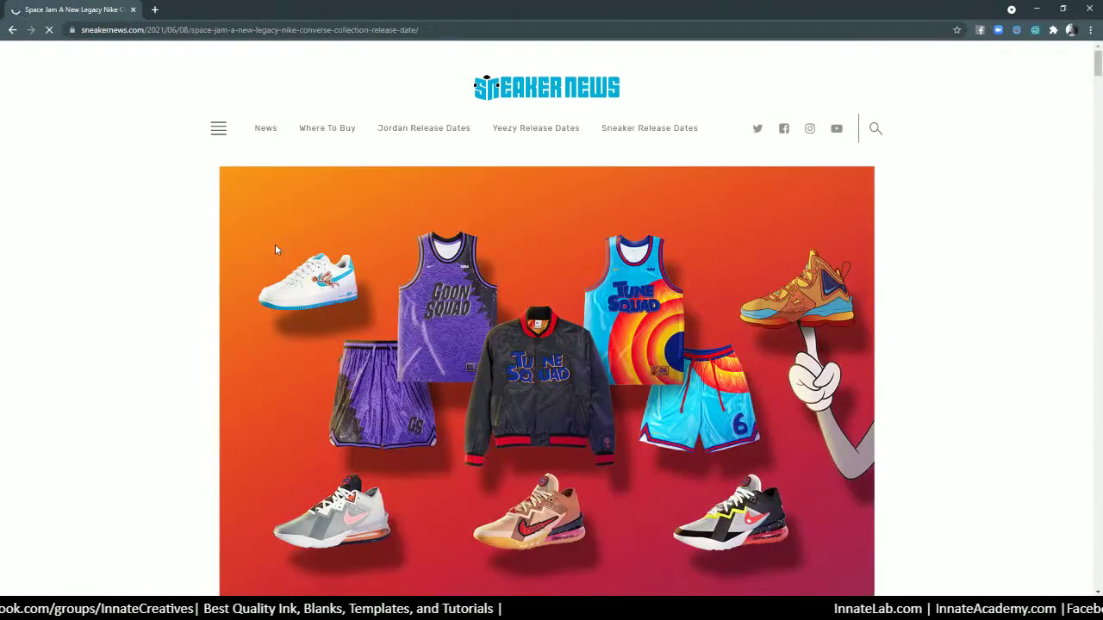
scroll(276, 250, "down", 2)
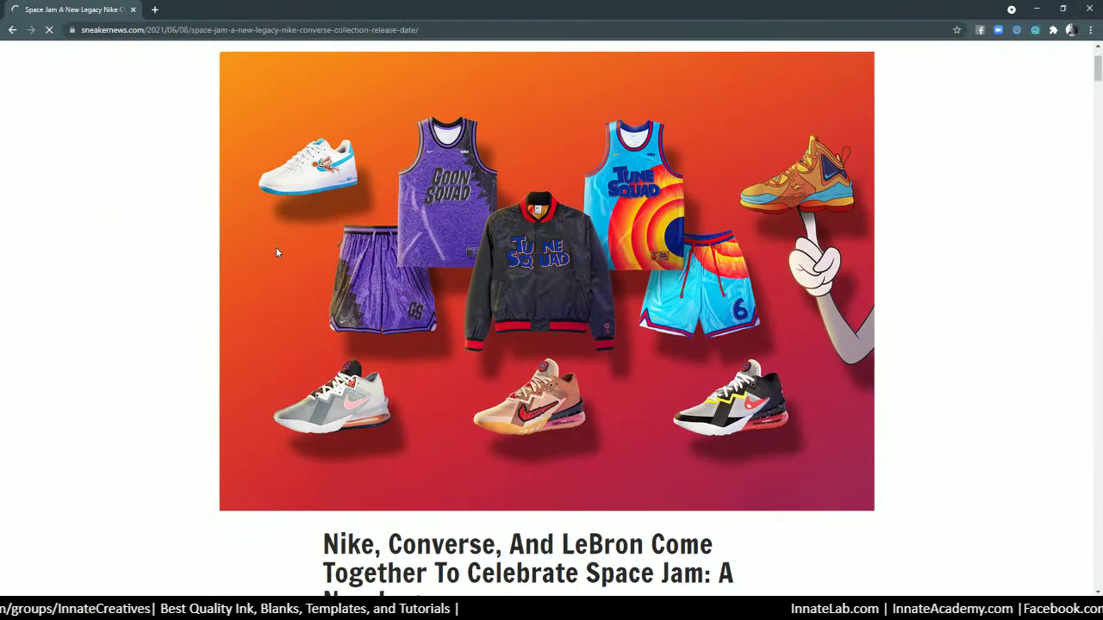
scroll(278, 250, "down", 3)
scroll(283, 257, "down", 3)
scroll(285, 253, "up", 6)
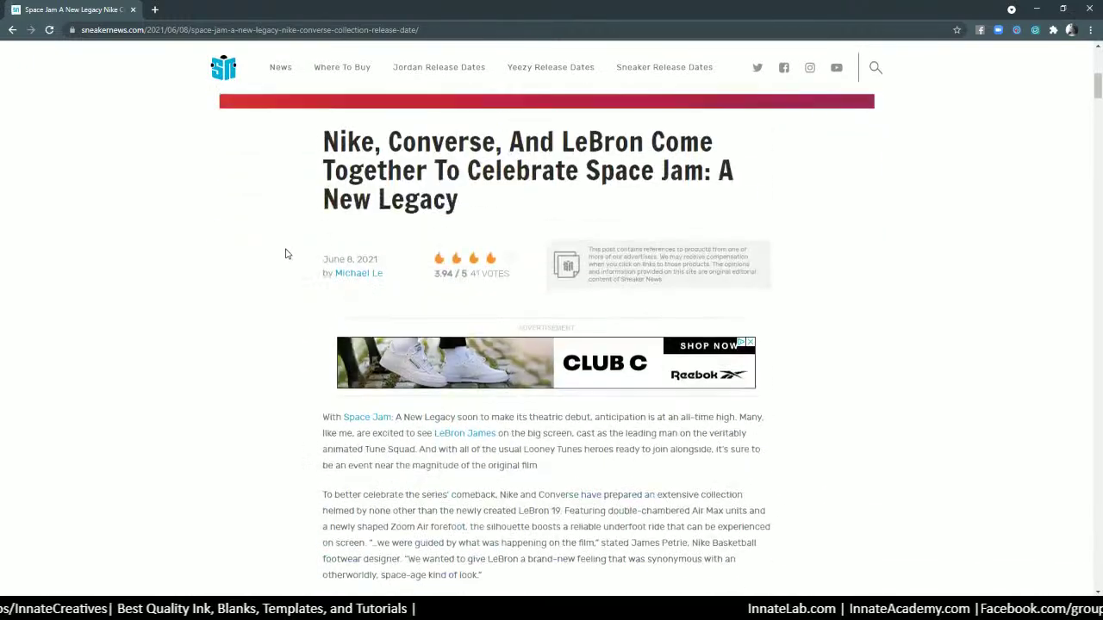
scroll(287, 253, "up", 1)
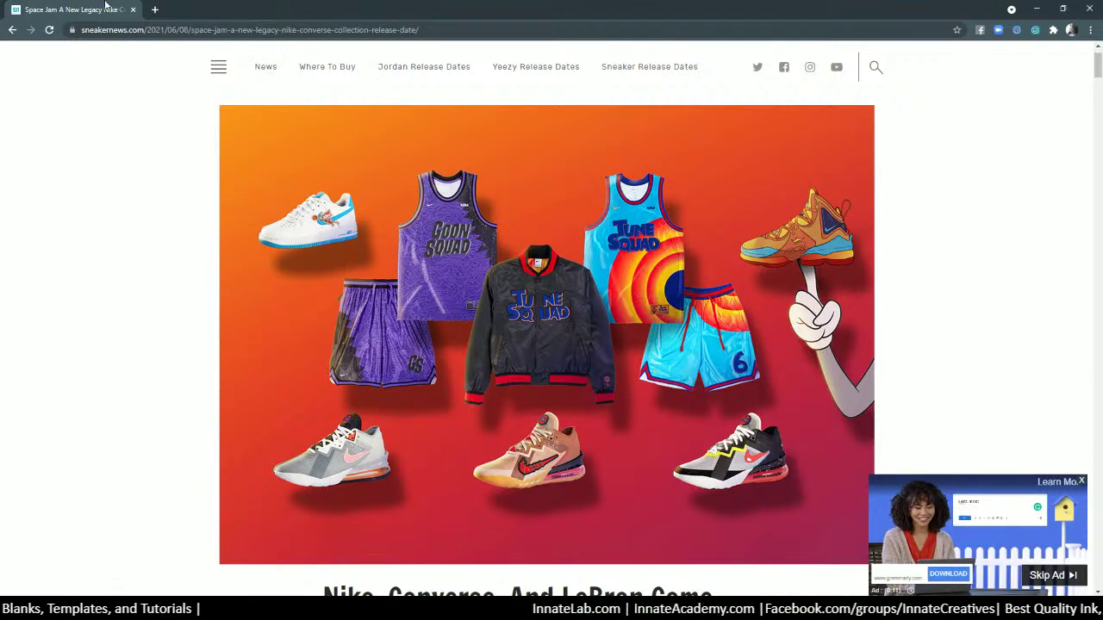
Open the Innate Academy site in a new tab and look through its course listings to the 134 Tune Squad Jersey class.
left_click(153, 11)
type("aca")
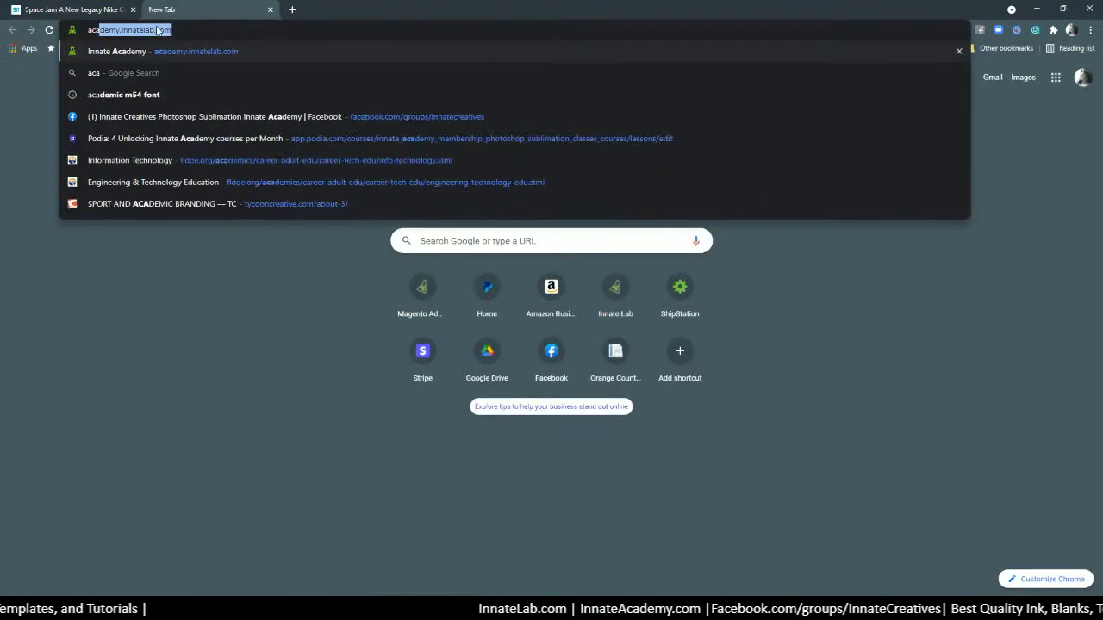
key("Return")
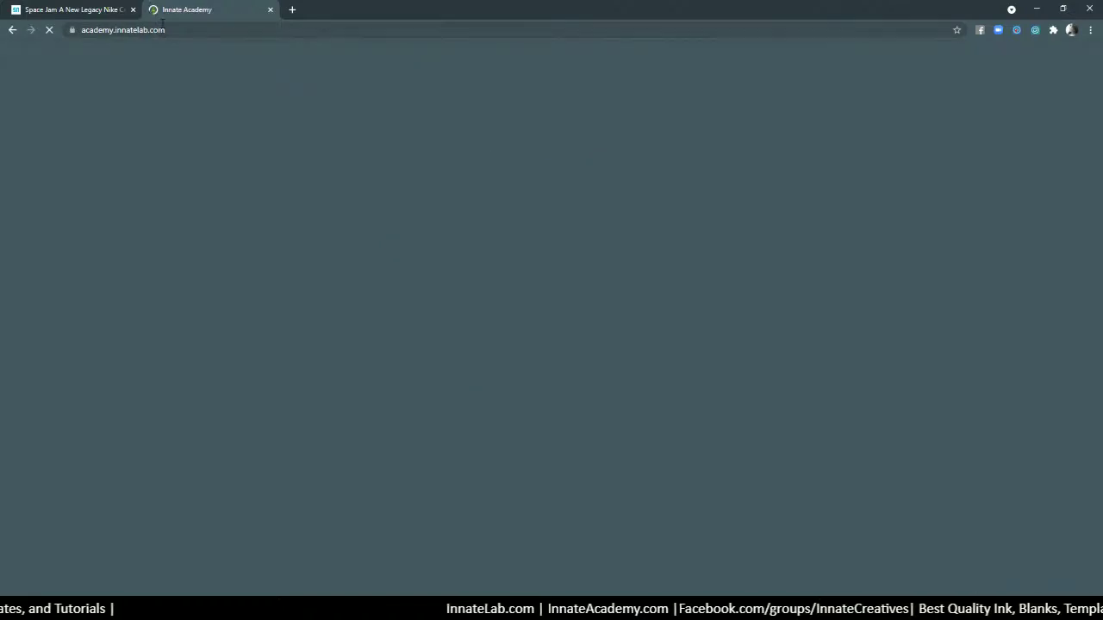
scroll(539, 339, "down", 8)
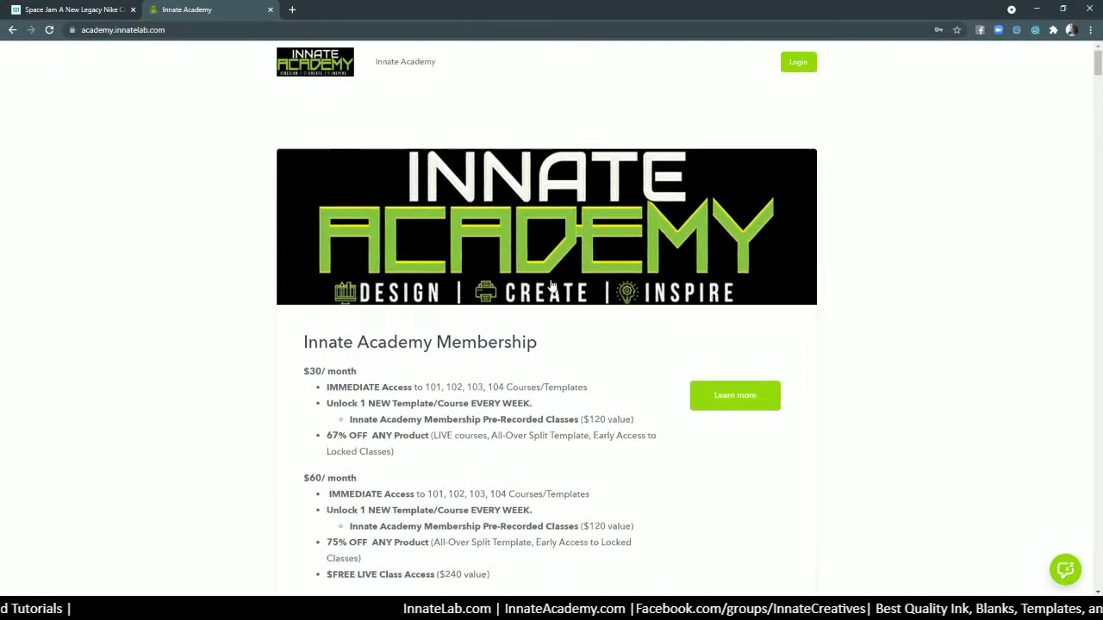
scroll(538, 339, "down", 9)
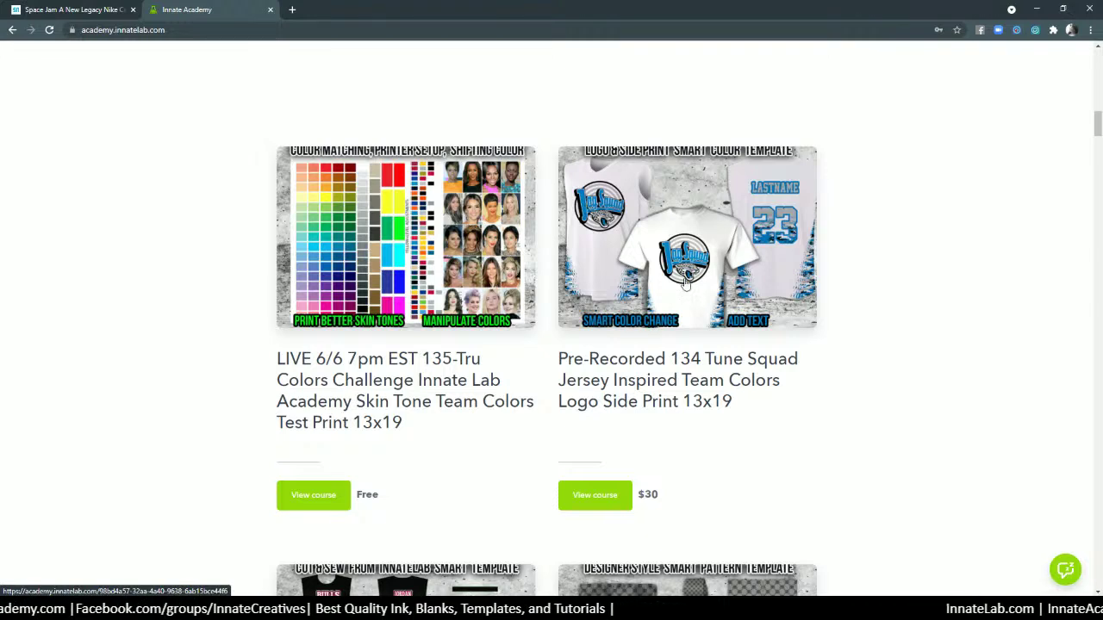
Return to the Sneaker News article and save the orange sneaker close-up as Space-Jam-Nike-Converse-Collection-2021-11 JPEG in the 136 folder.
left_click(112, 10)
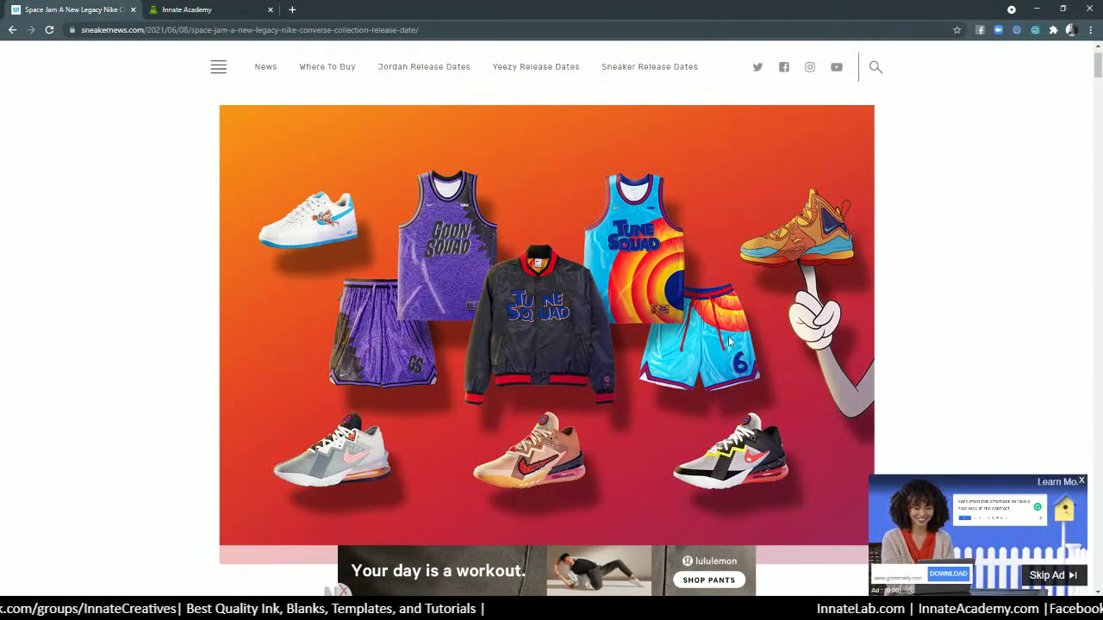
scroll(730, 341, "down", 3)
scroll(729, 341, "up", 1)
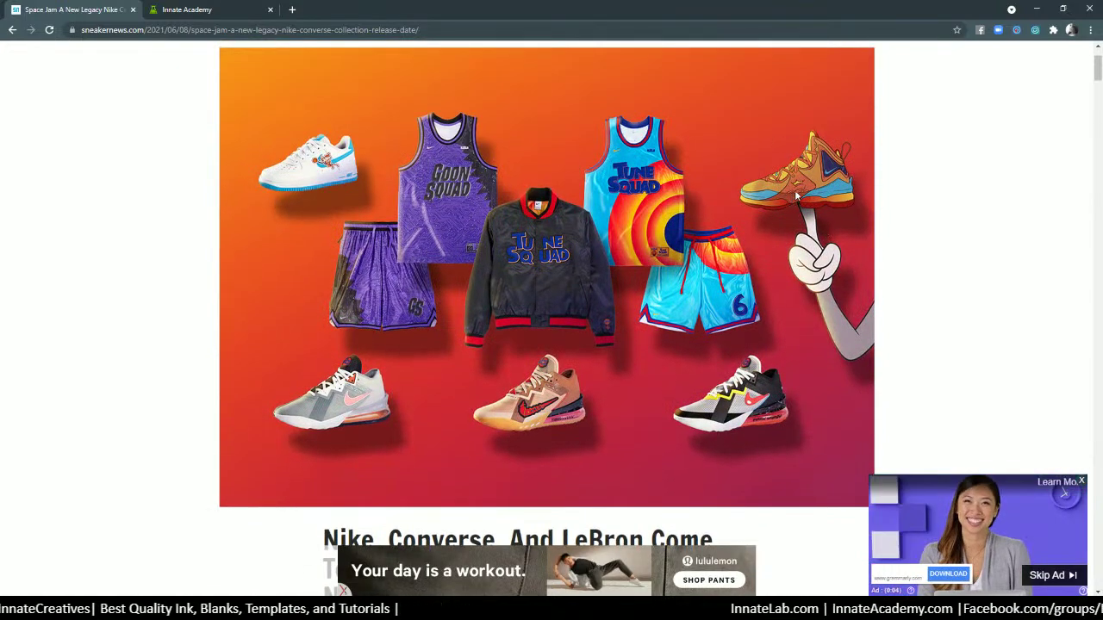
scroll(792, 200, "down", 6)
scroll(792, 205, "down", 6)
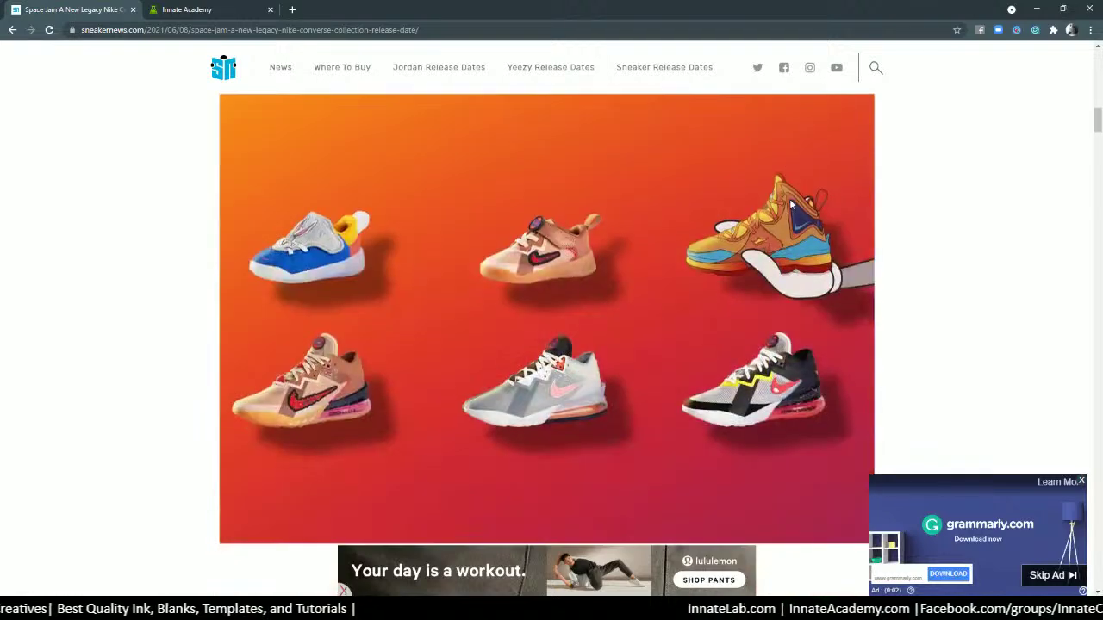
scroll(790, 203, "down", 1)
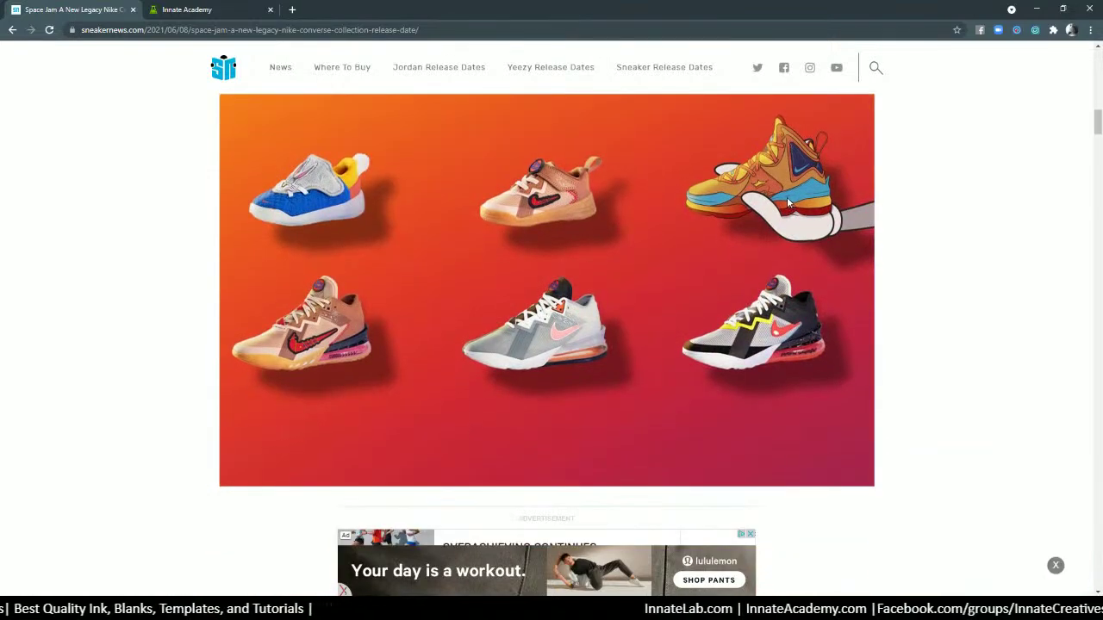
scroll(787, 205, "down", 6)
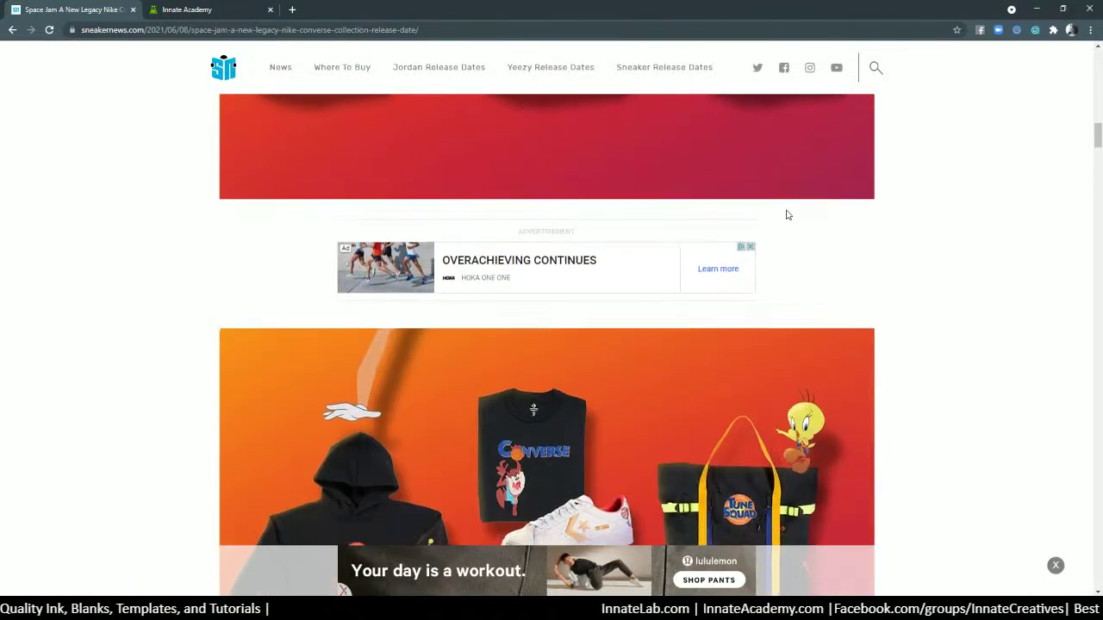
scroll(785, 215, "down", 6)
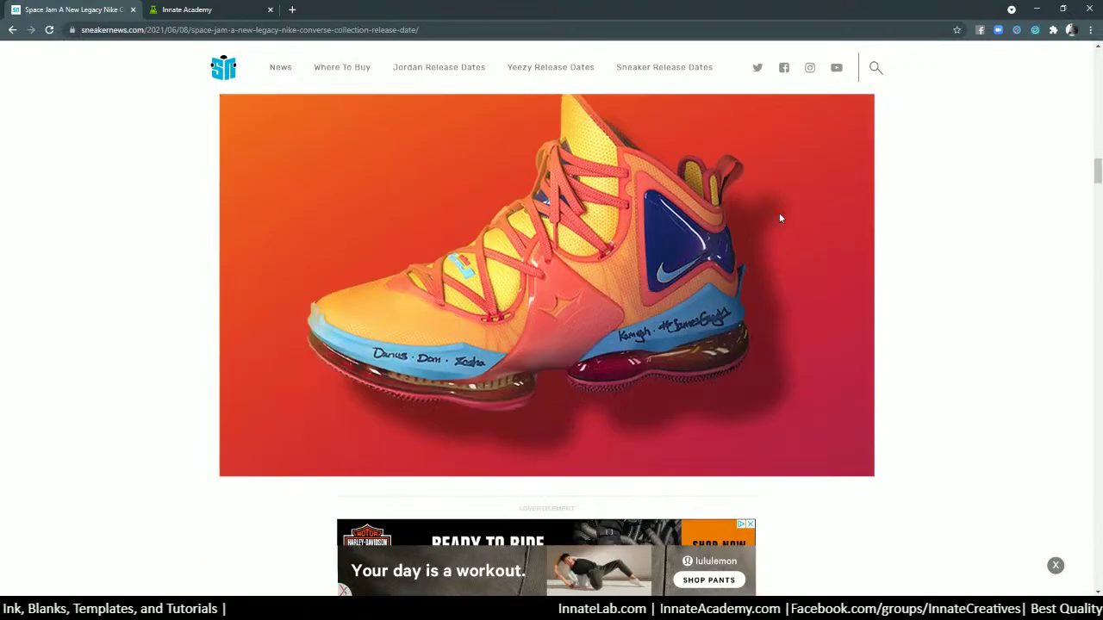
right_click(559, 246)
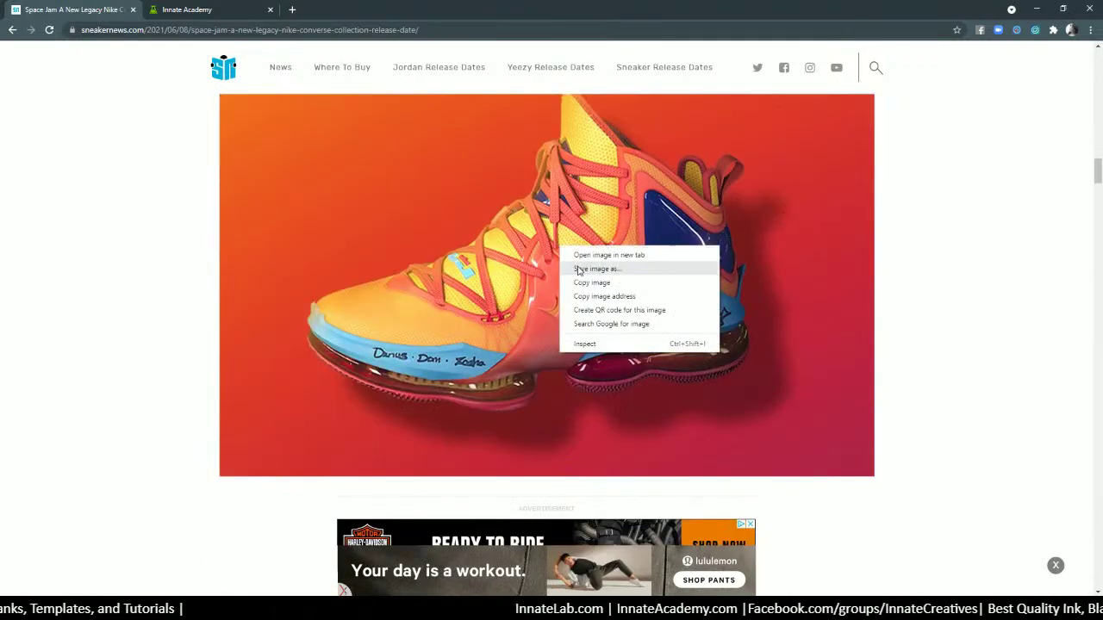
left_click(578, 270)
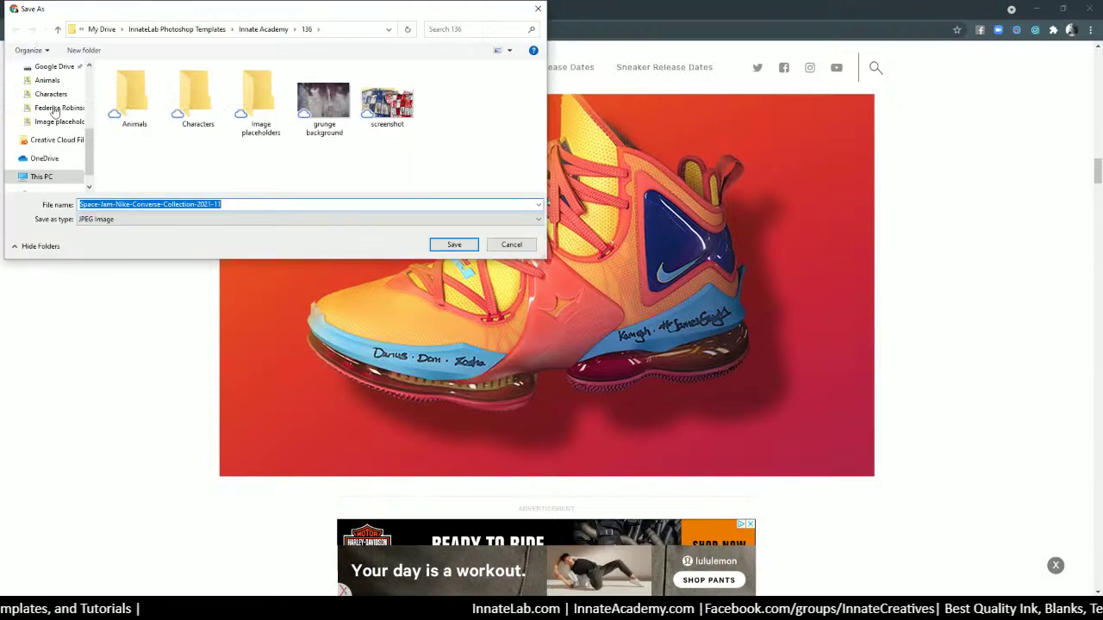
left_click(456, 244)
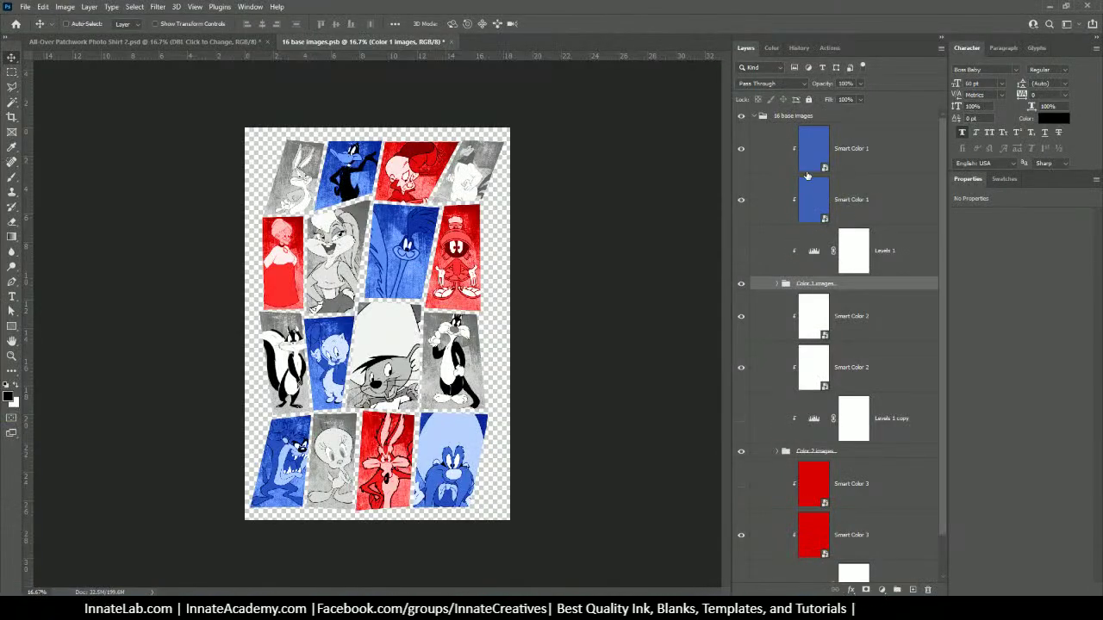
In Photoshop, open the Smart Color 1 contents, place the saved sneaker image from the 136 folder and enlarge it to about 34.8 in wide.
double_click(815, 145)
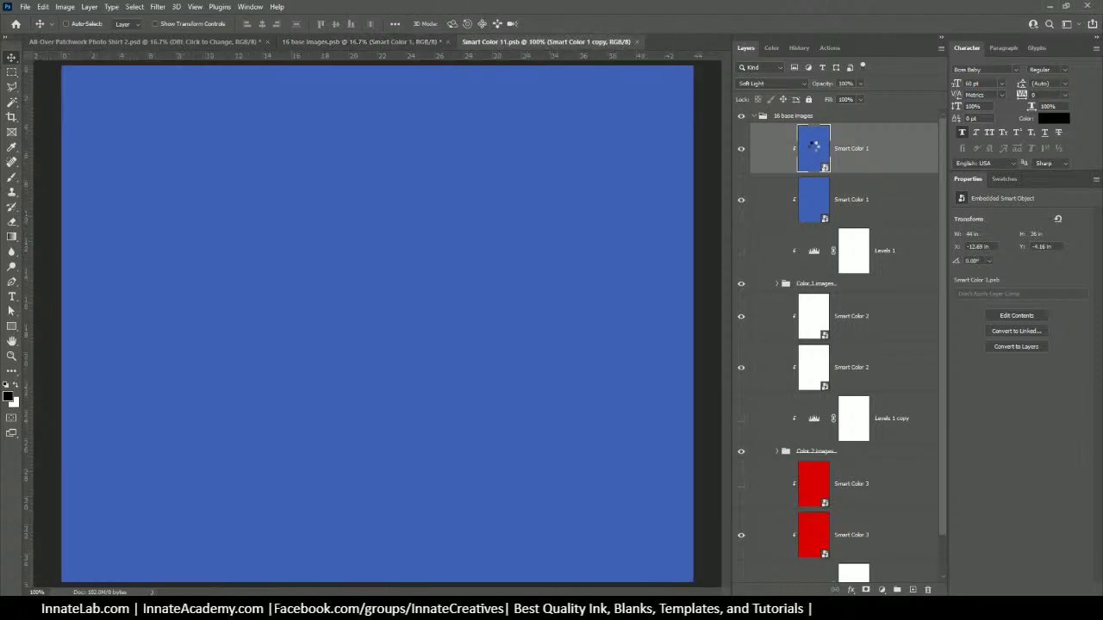
key("alt+Tab")
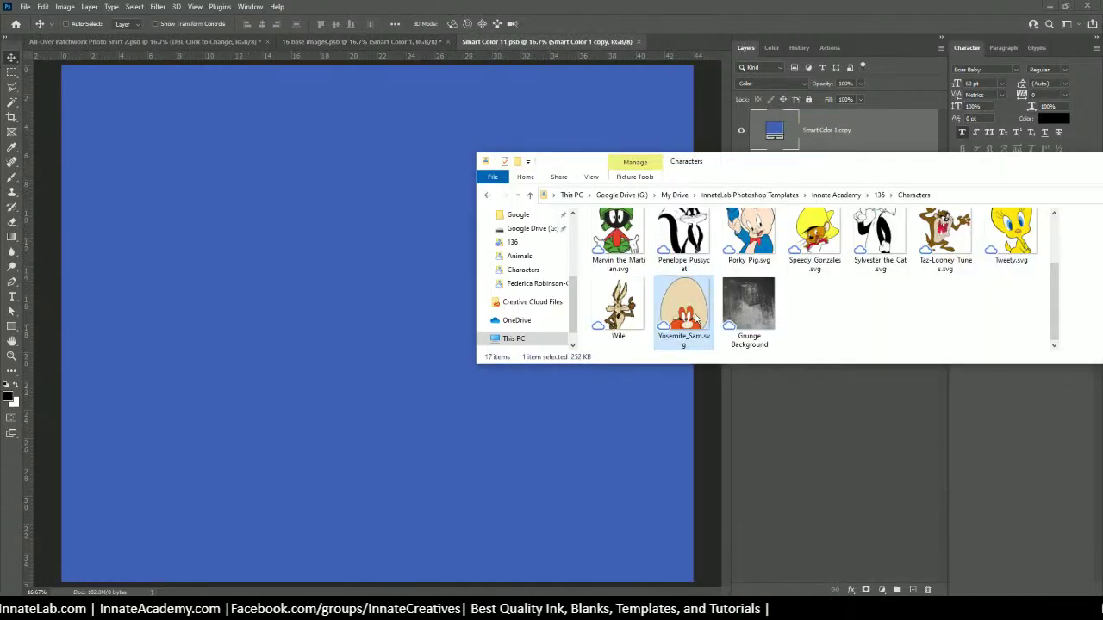
scroll(698, 319, "up", 3)
left_click(879, 195)
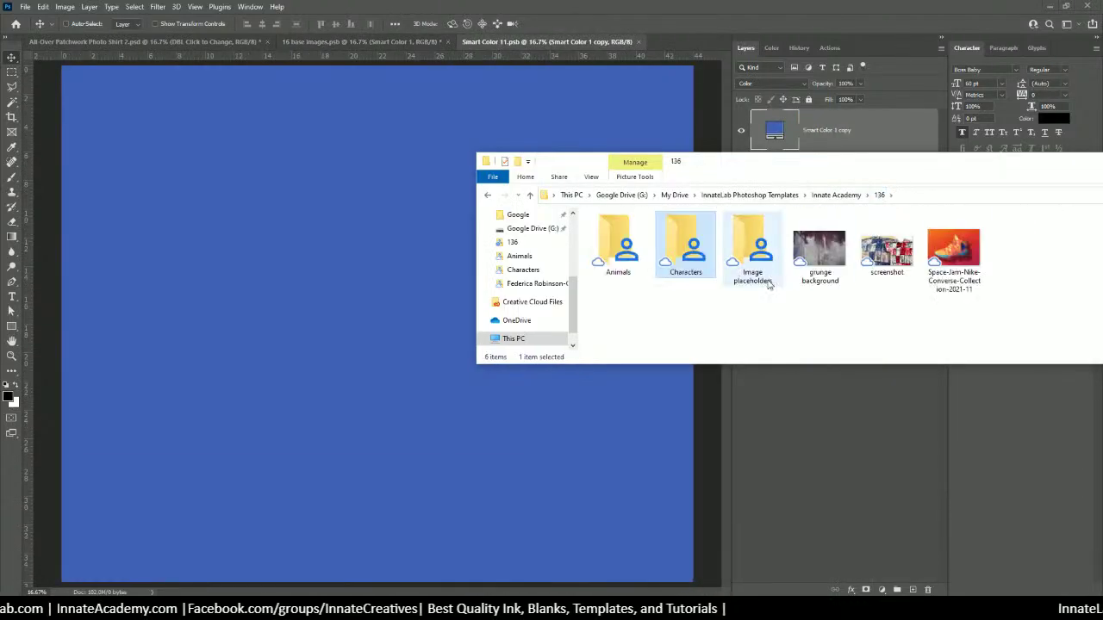
left_click(962, 254)
left_click_drag(962, 254, 84, 170)
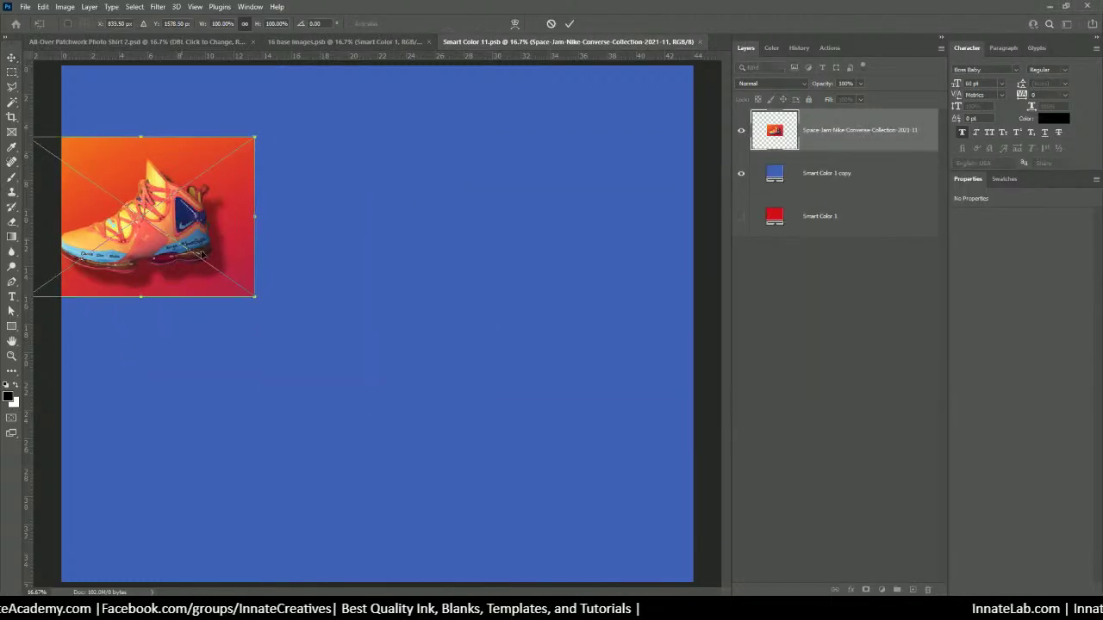
left_click_drag(257, 297, 527, 487)
key("Return")
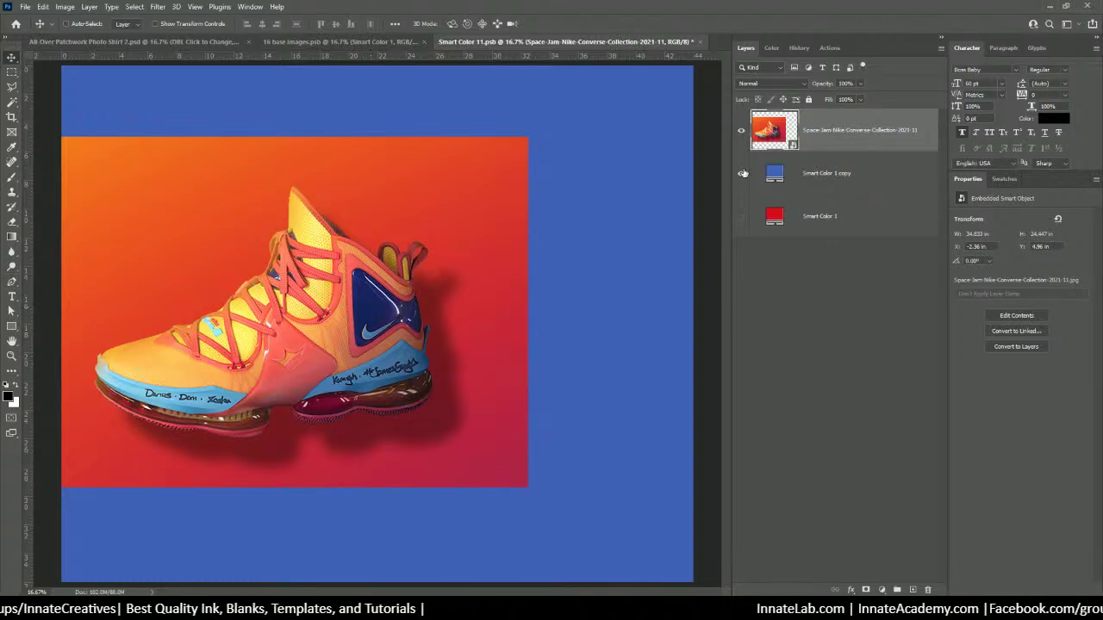
Duplicate the Smart Color 1 copy fill layer and recolor the duplicate navy 122256, sampled from the sneaker's heel.
right_click(830, 182)
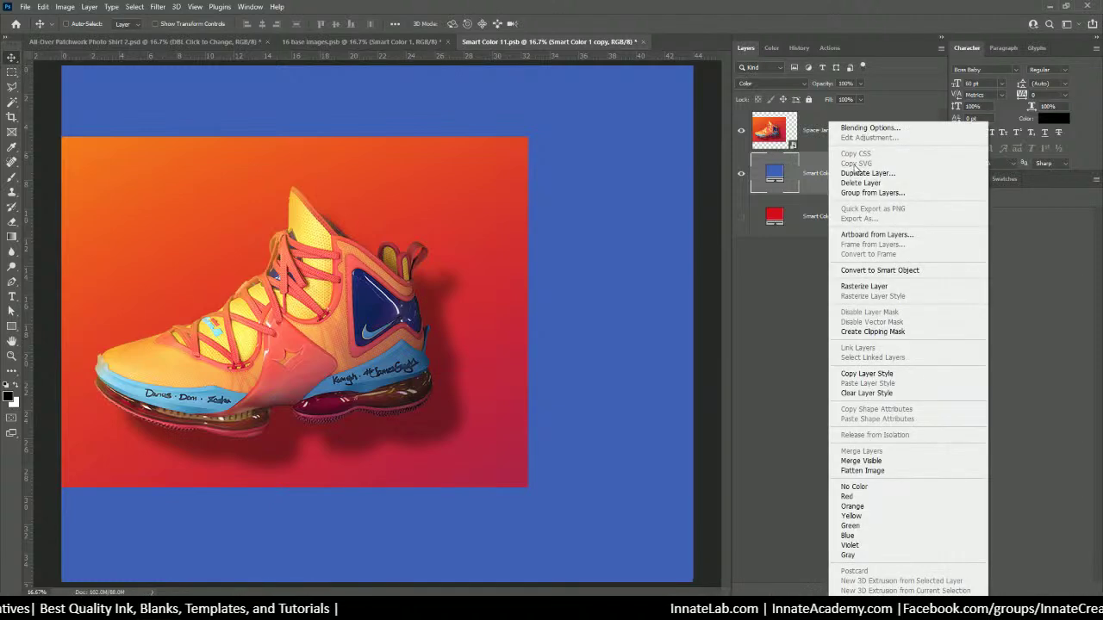
left_click(857, 174)
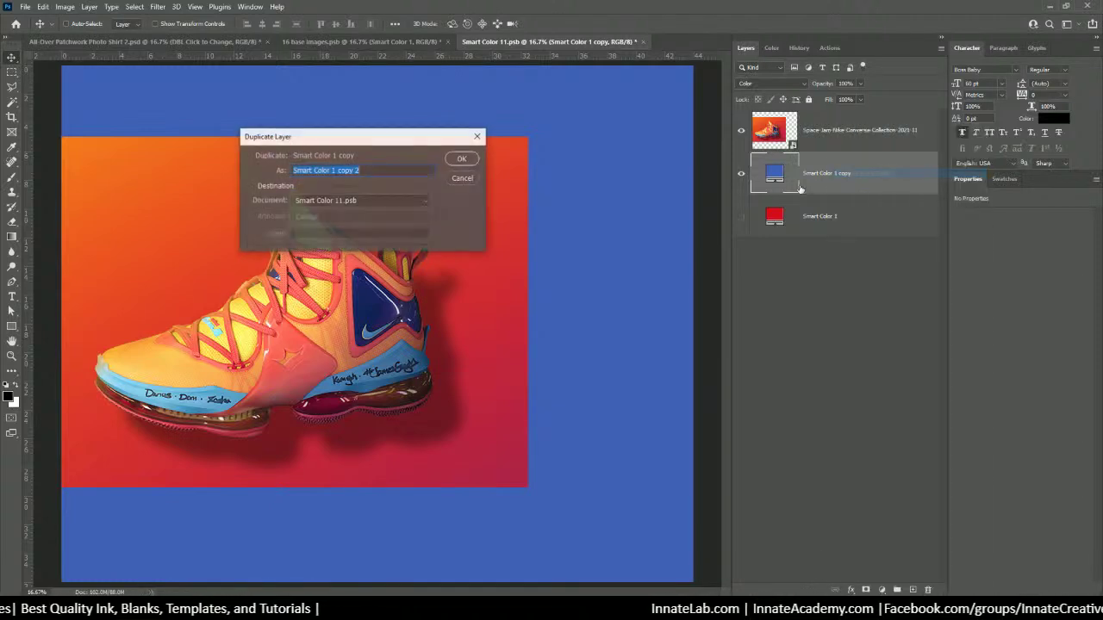
left_click(458, 158)
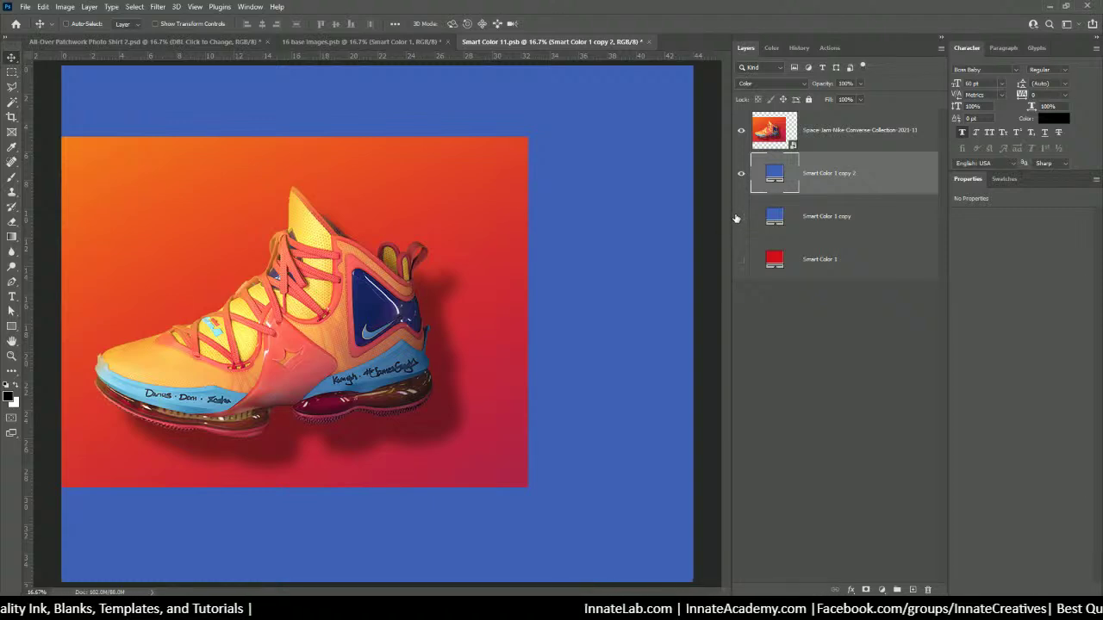
double_click(772, 175)
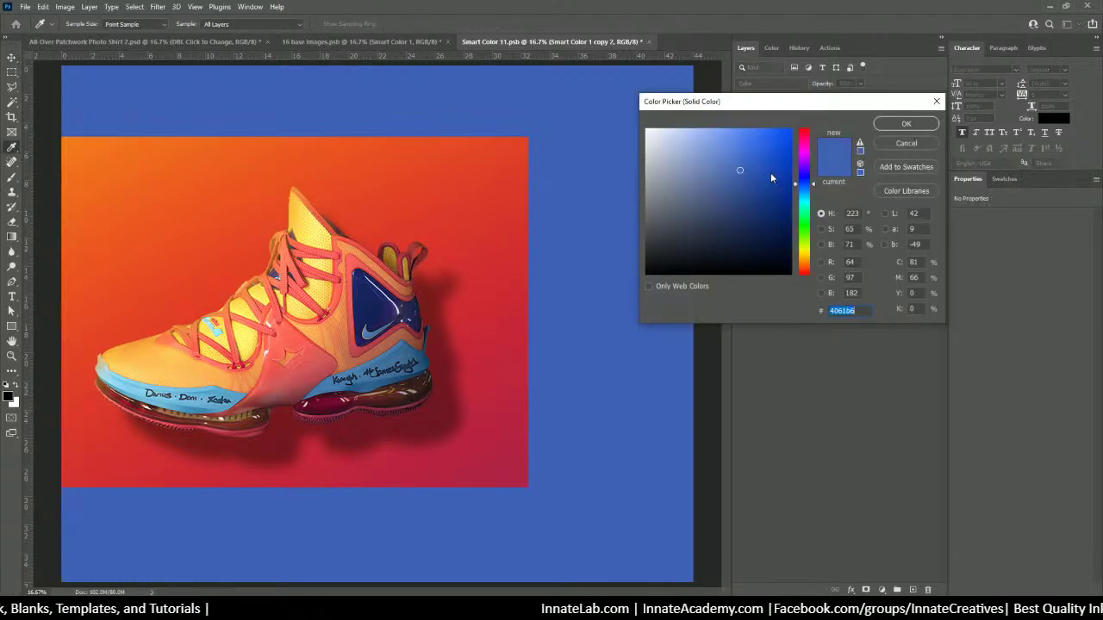
left_click(378, 302)
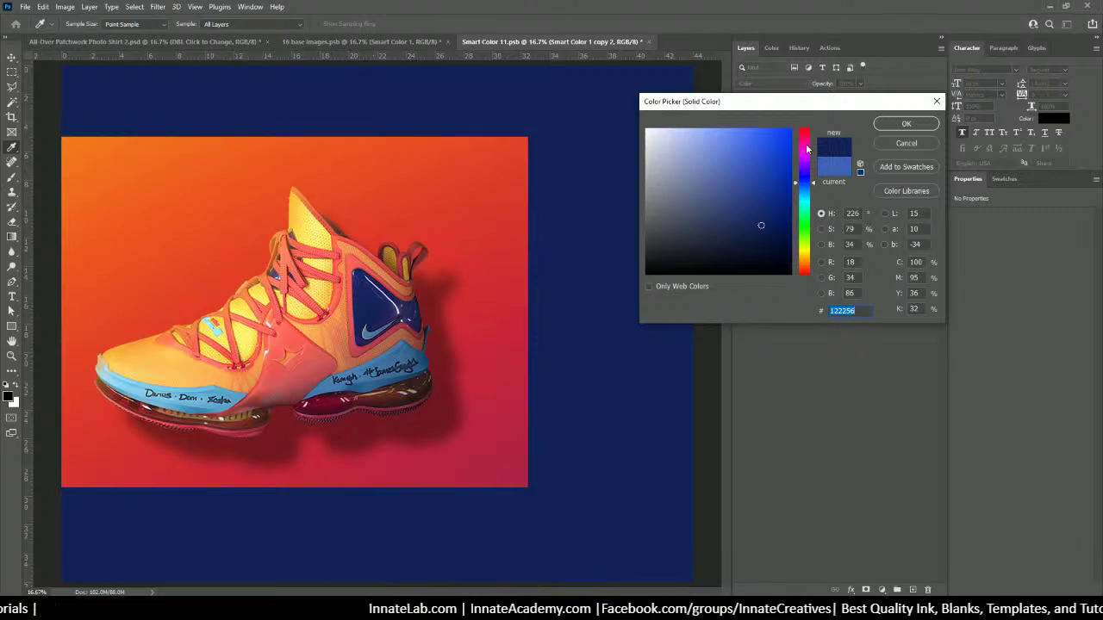
left_click(906, 125)
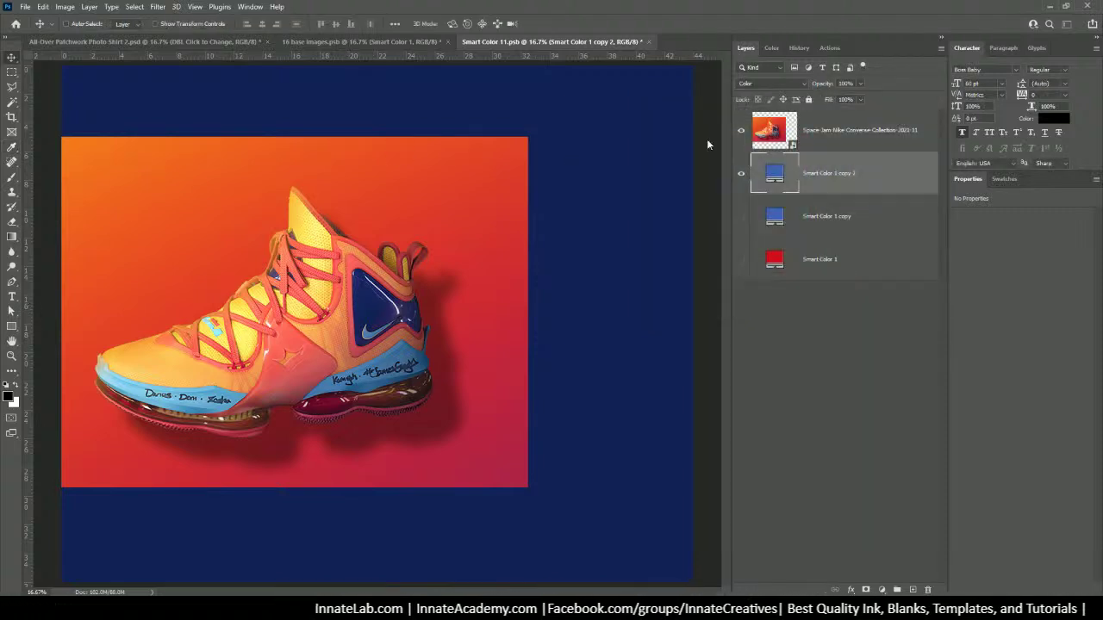
Delete the sneaker reference layer, then close the Smart Color 1 contents and save the changes.
left_click(829, 140)
key("Delete")
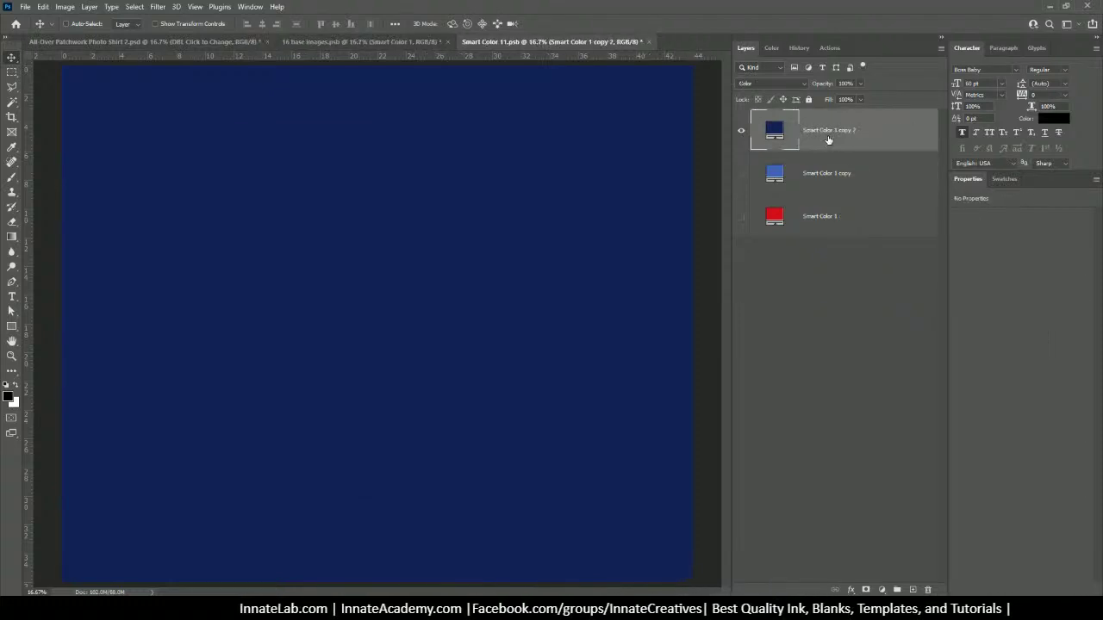
left_click(654, 41)
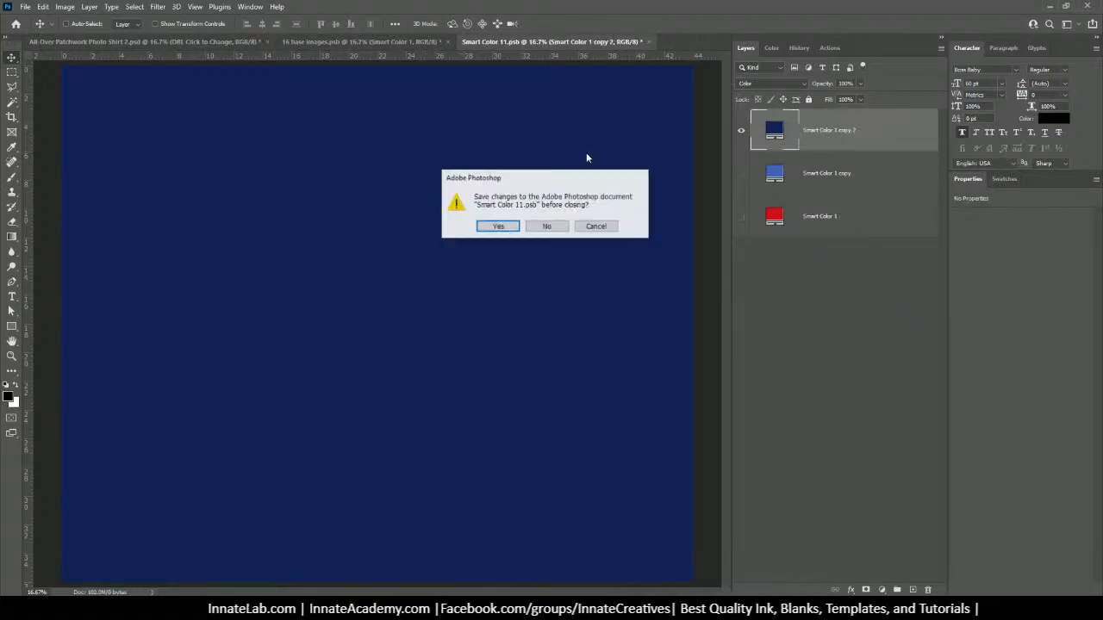
left_click(500, 225)
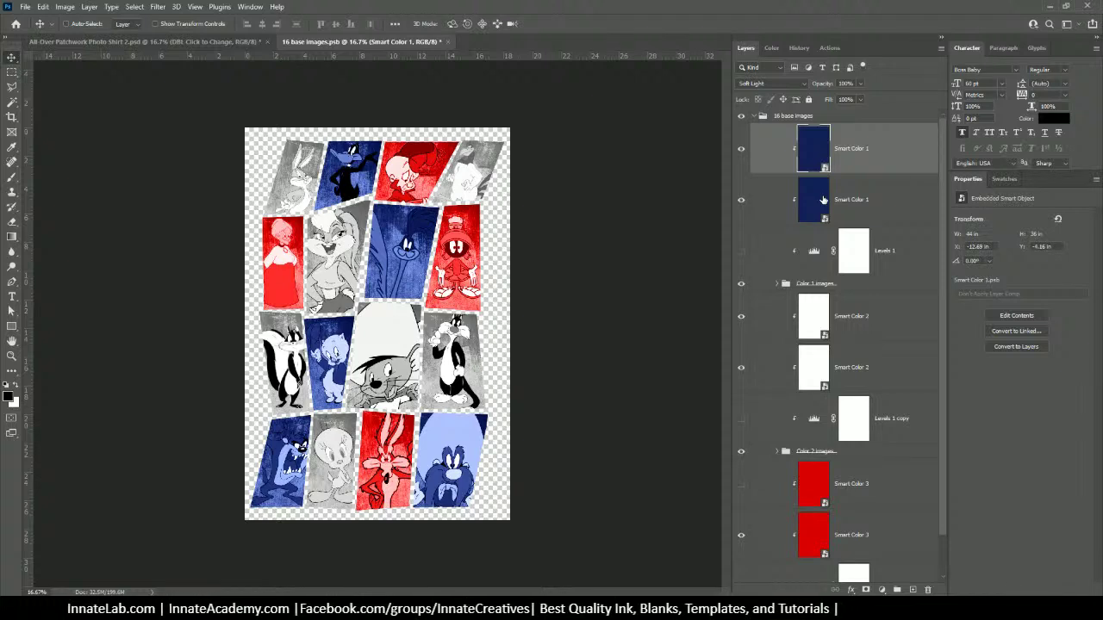
Open the Smart Color 3 contents and show only the orange Smart Color 3 fill layer.
scroll(823, 200, "down", 1)
left_click(812, 495)
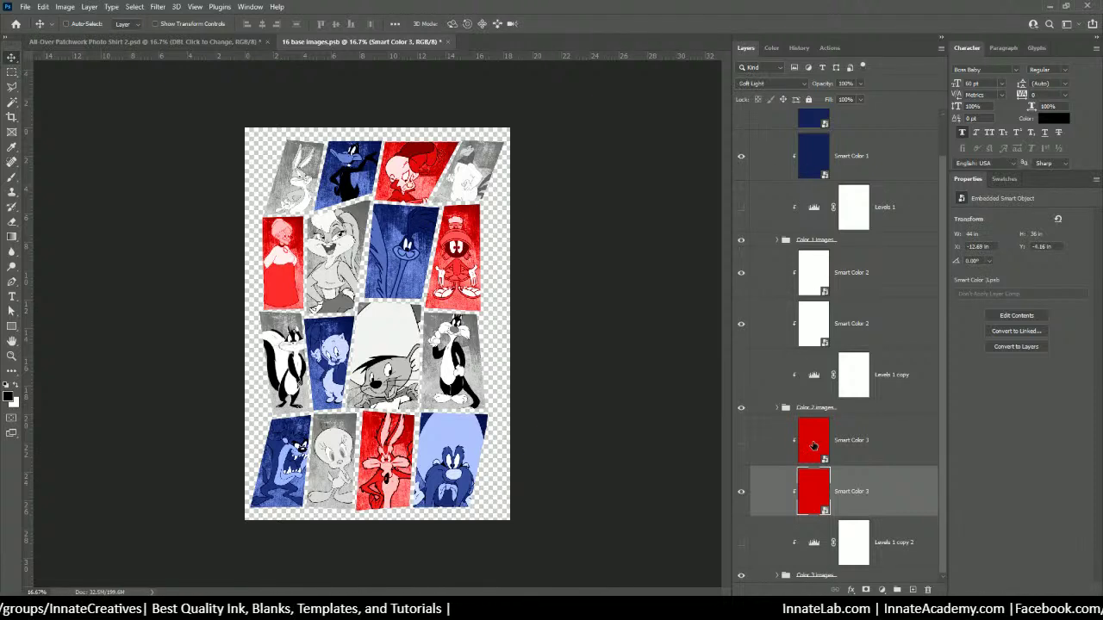
double_click(813, 445)
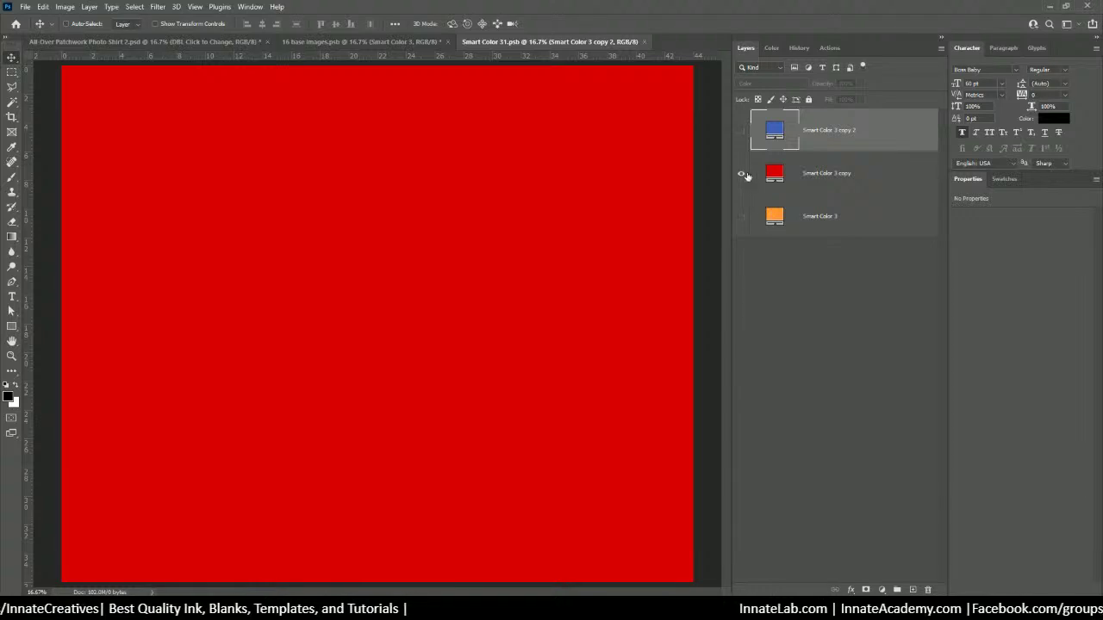
left_click(741, 217, "alt")
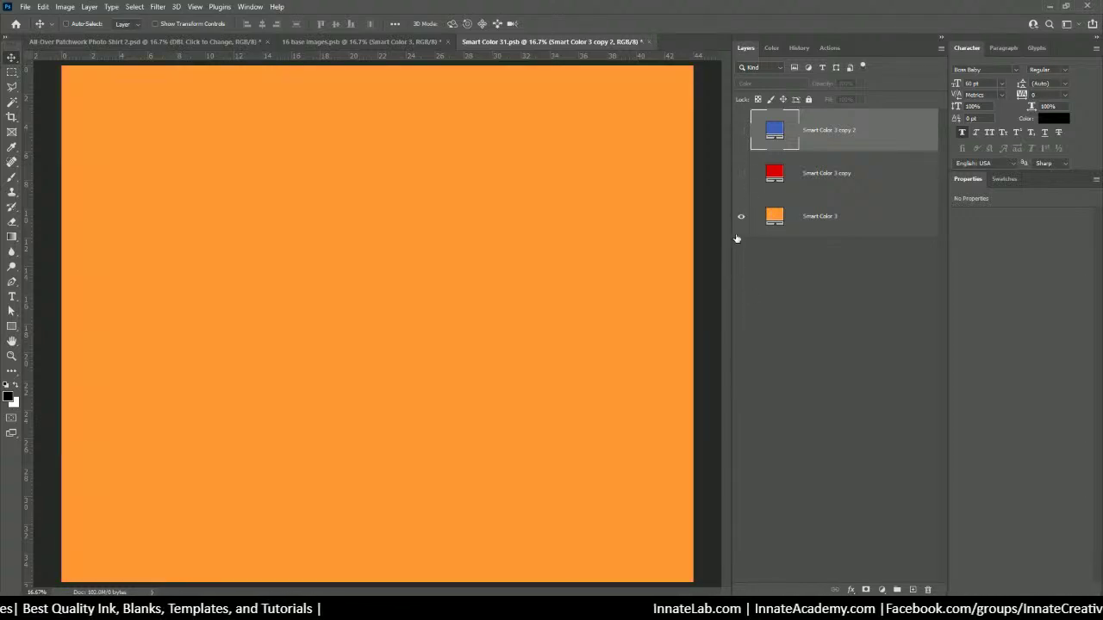
Place the saved sneaker image in the Smart Color 3 document and scale it to about 166%.
mouse_move(294, 610)
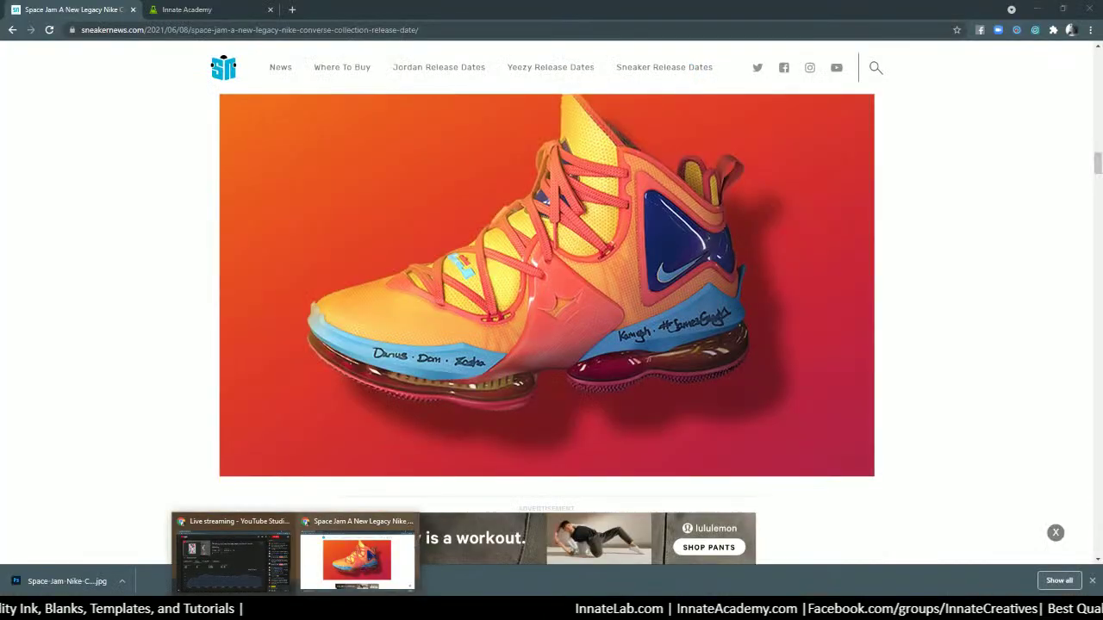
left_click(375, 608)
left_click_drag(930, 262, 179, 225)
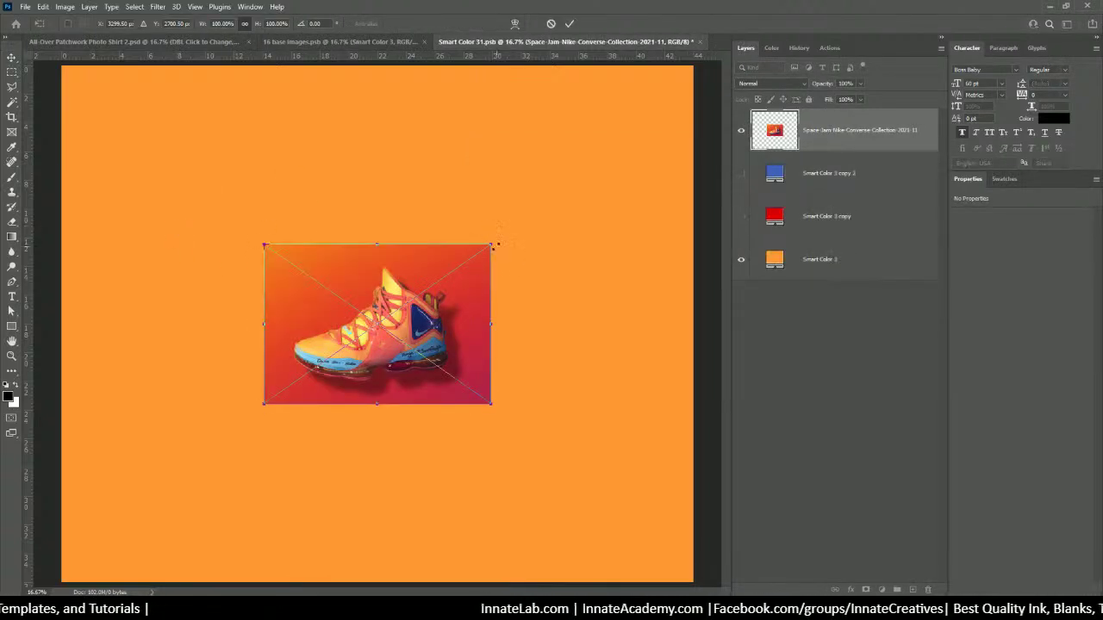
left_click_drag(494, 246, 643, 139)
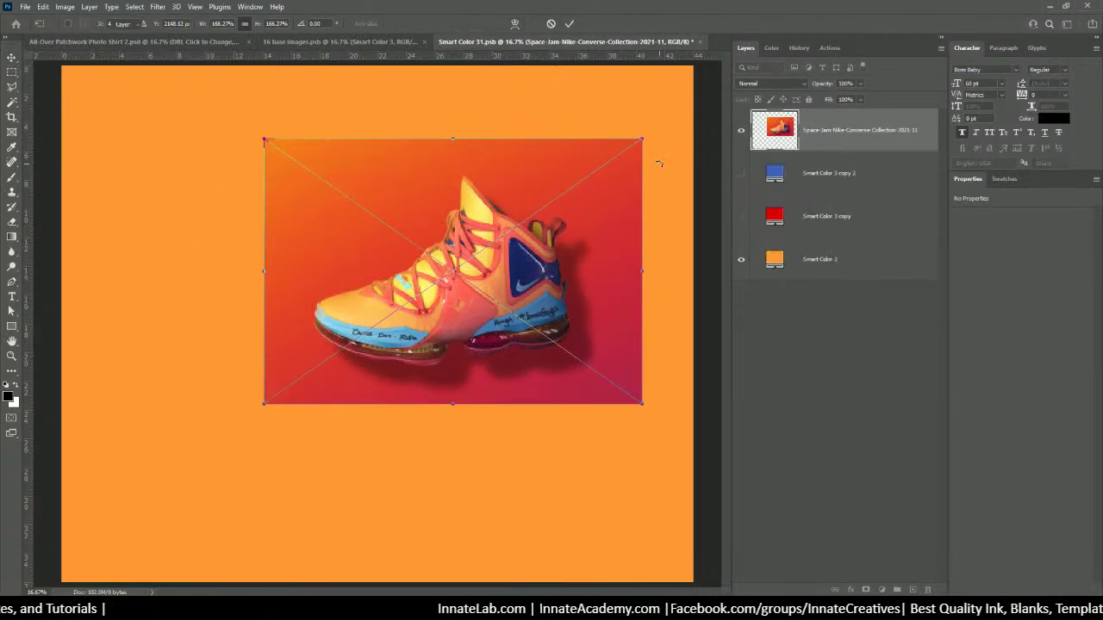
key("Return")
Recolor the Smart Color 3 fill layer coral fa6260, sampling the sneaker's coral side panel and brightening the sampled shade.
double_click(775, 260)
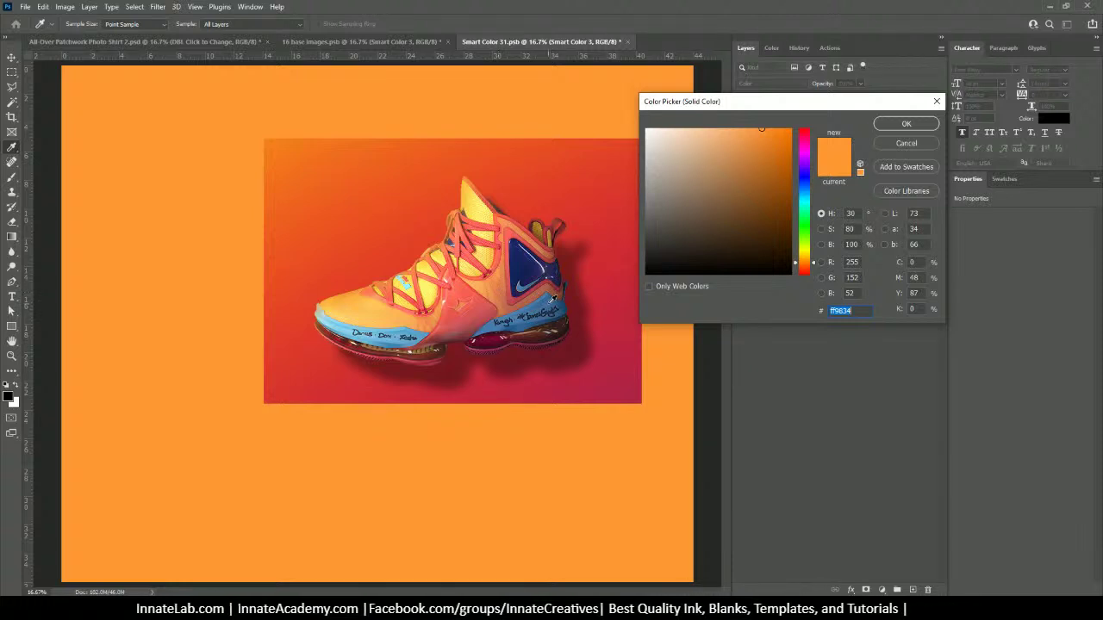
left_click(500, 288)
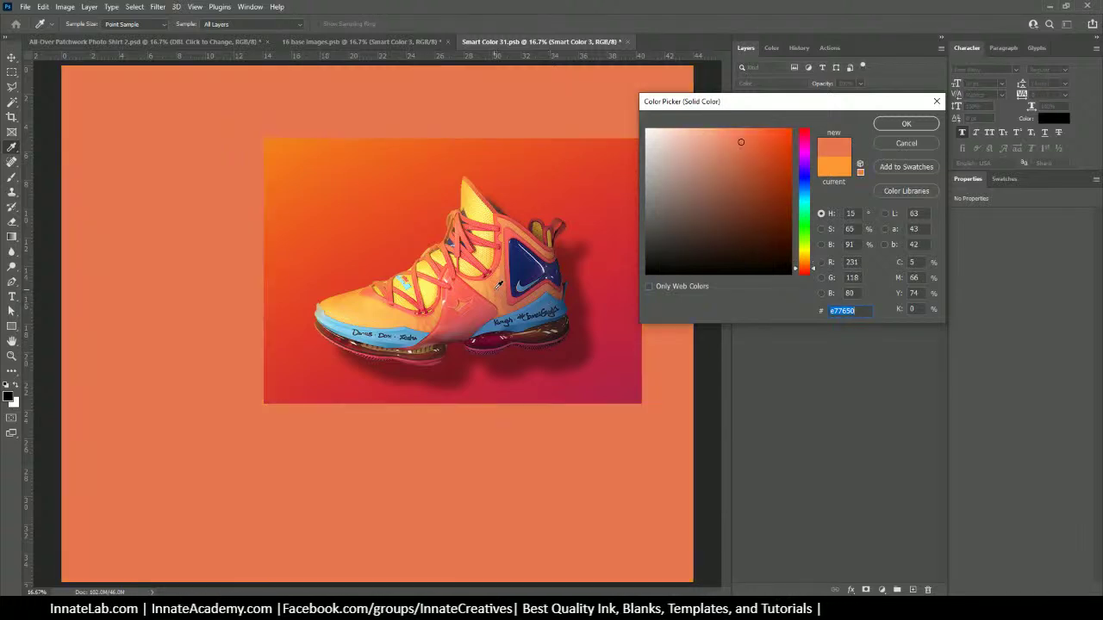
mouse_move(740, 141)
left_mouse_down()
mouse_move(755, 136)
mouse_move(749, 128)
left_mouse_up()
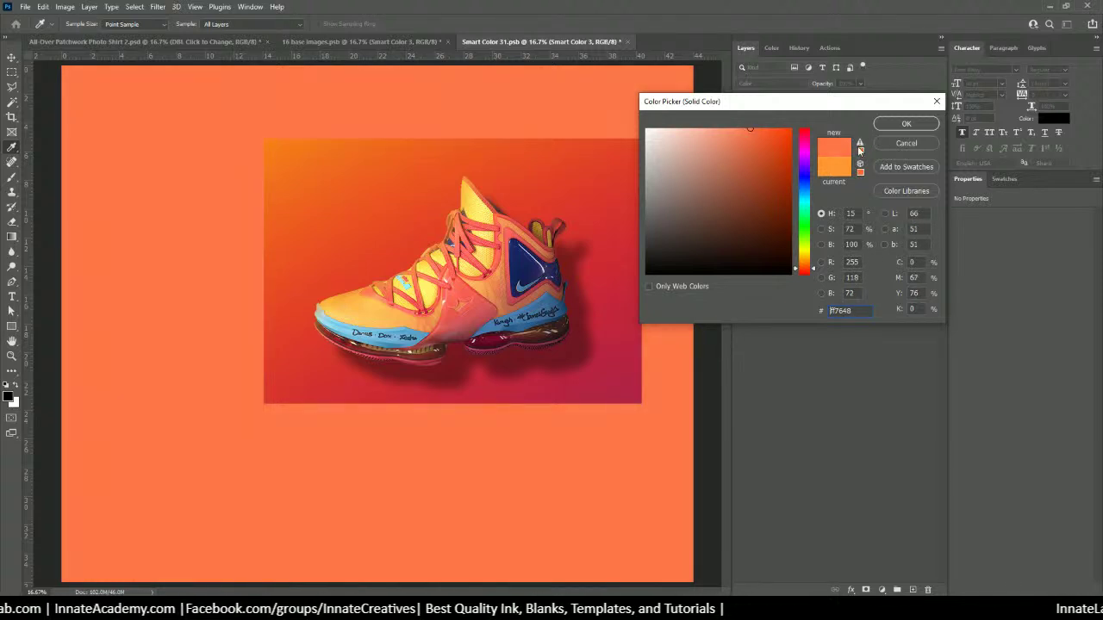
left_click(860, 151)
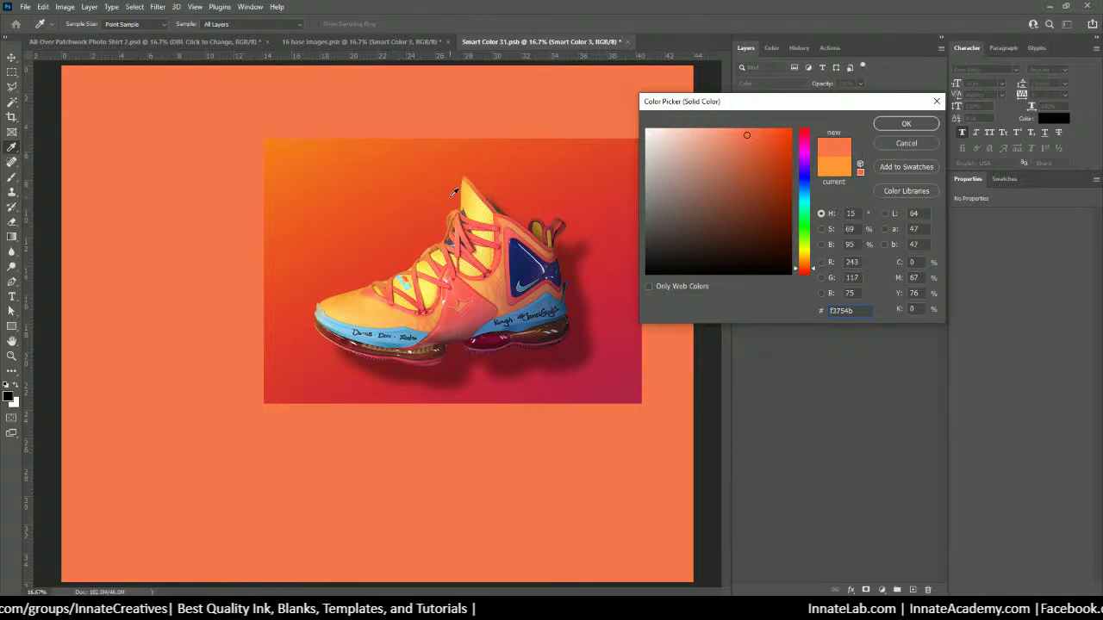
left_click(463, 287)
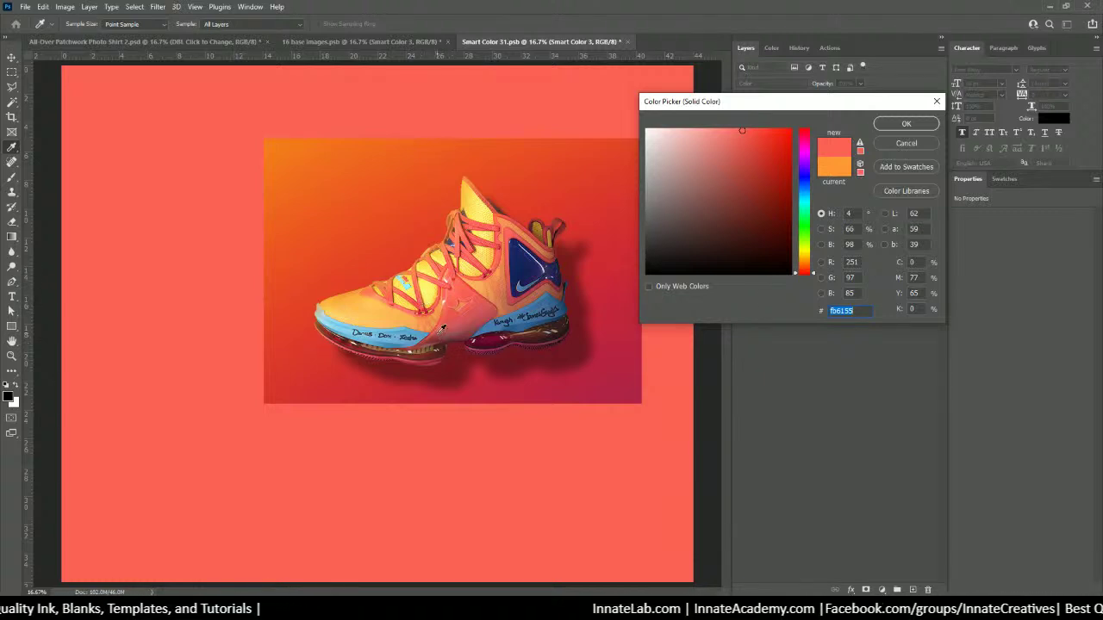
left_click(447, 320)
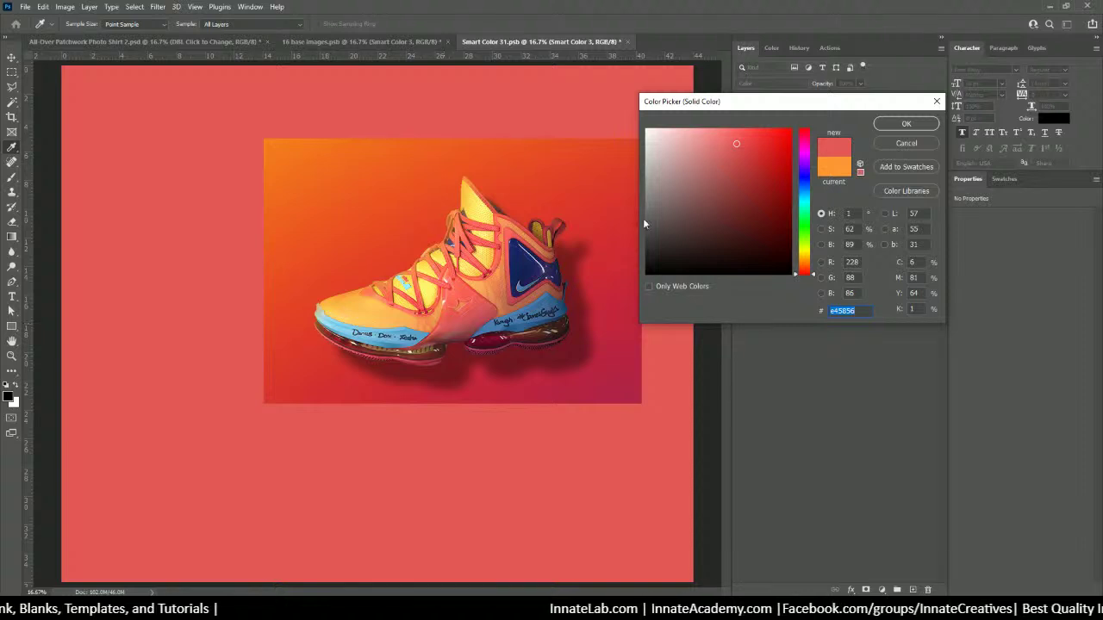
mouse_move(735, 143)
left_mouse_down()
mouse_move(749, 133)
mouse_move(735, 131)
left_mouse_up()
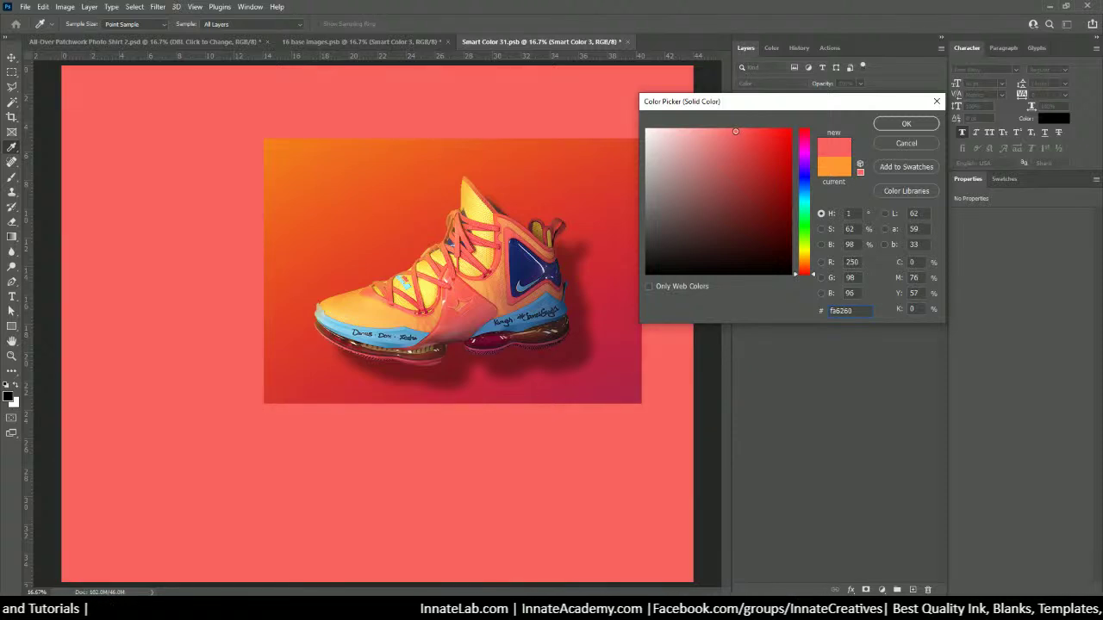
left_click(903, 124)
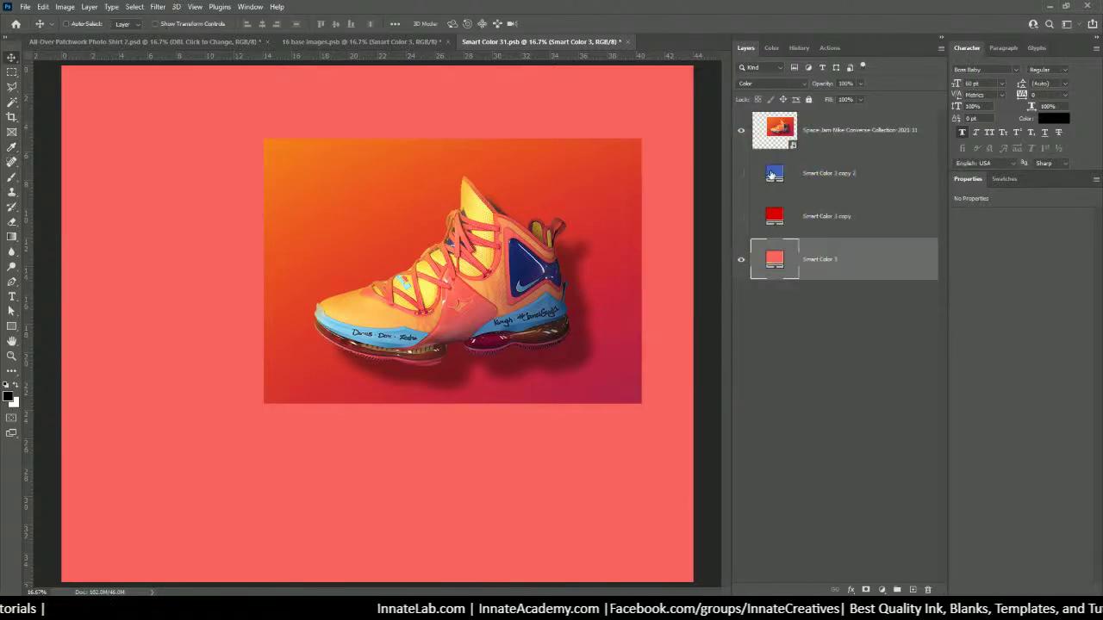
Delete the sneaker reference layer, then close the Smart Color 3 contents and save the changes.
left_click(815, 140)
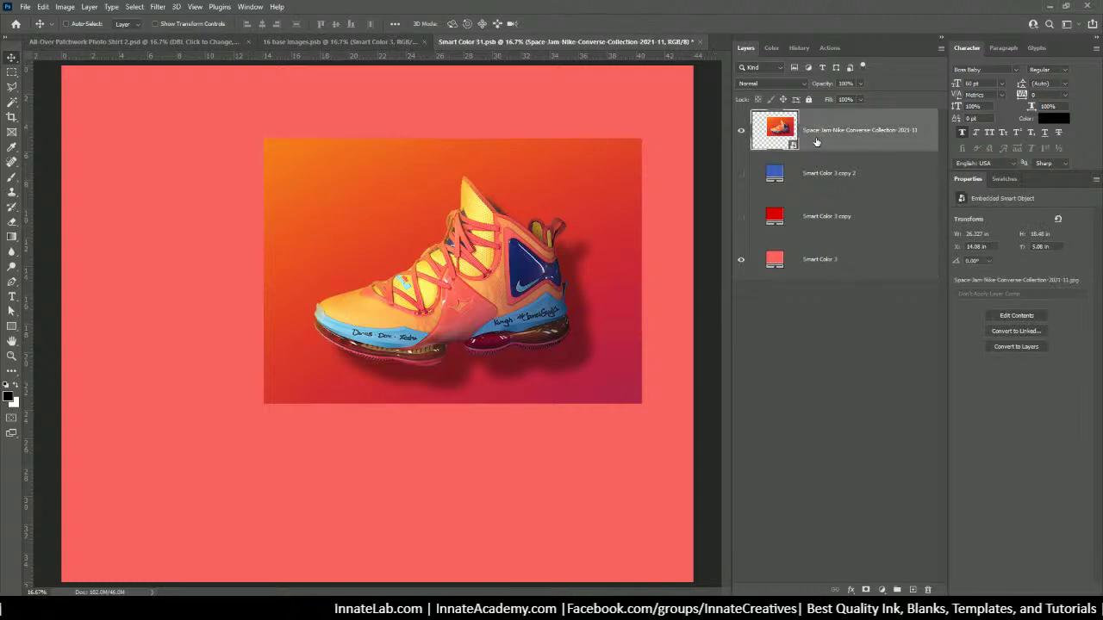
key("Delete")
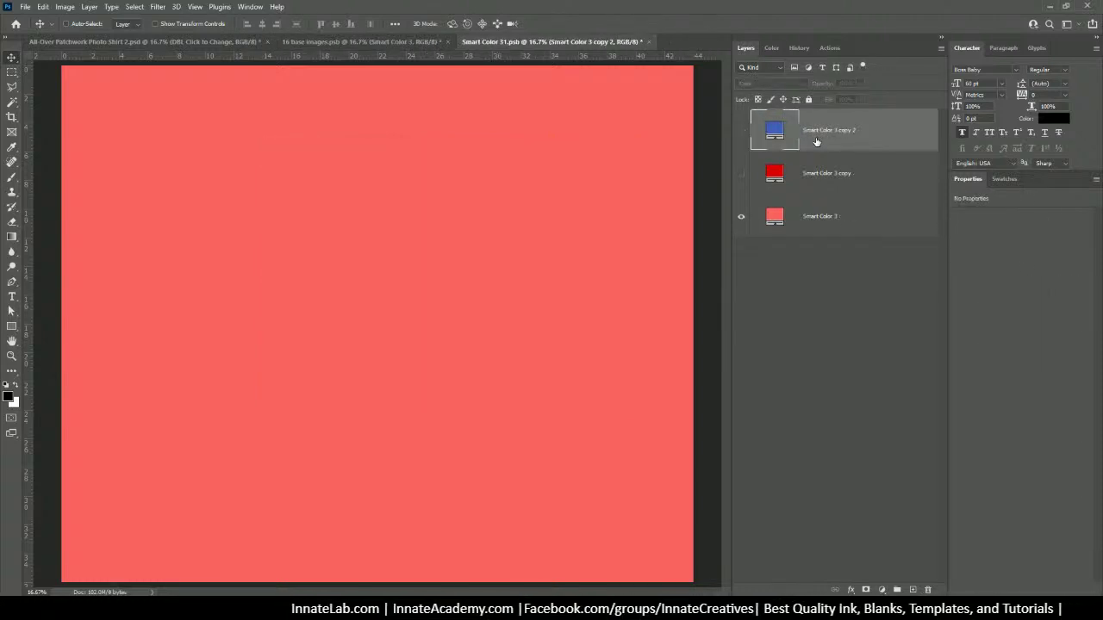
left_click(650, 41)
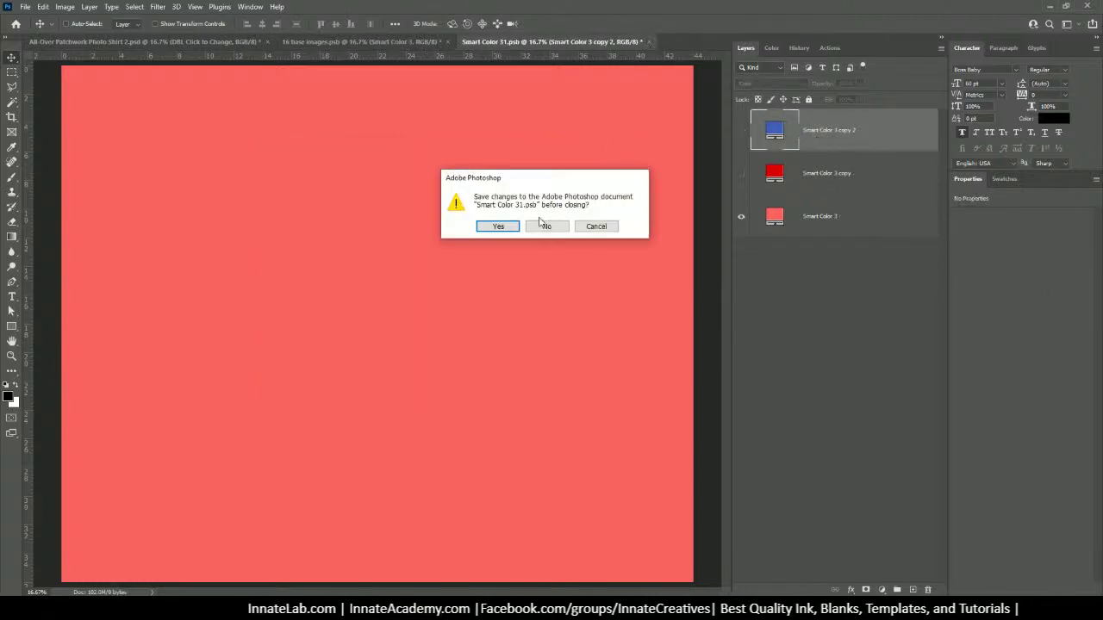
left_click(491, 226)
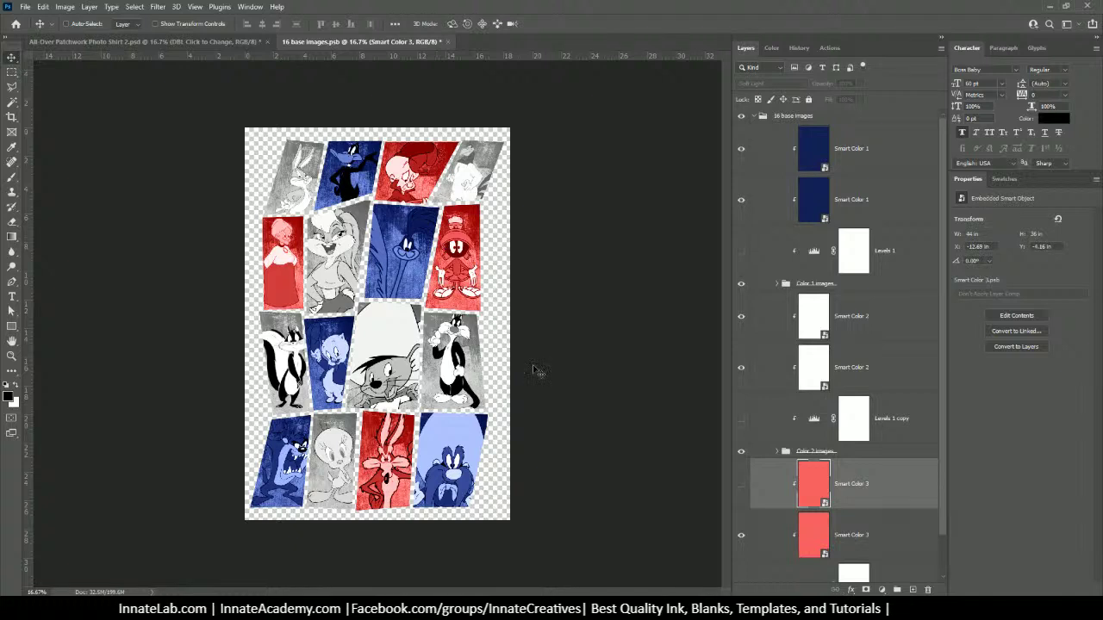
Reopen the Smart Color 3 contents, recolor the Smart Color 3 fill layer orange fe9b1b, and close the document with changes saved.
double_click(813, 489)
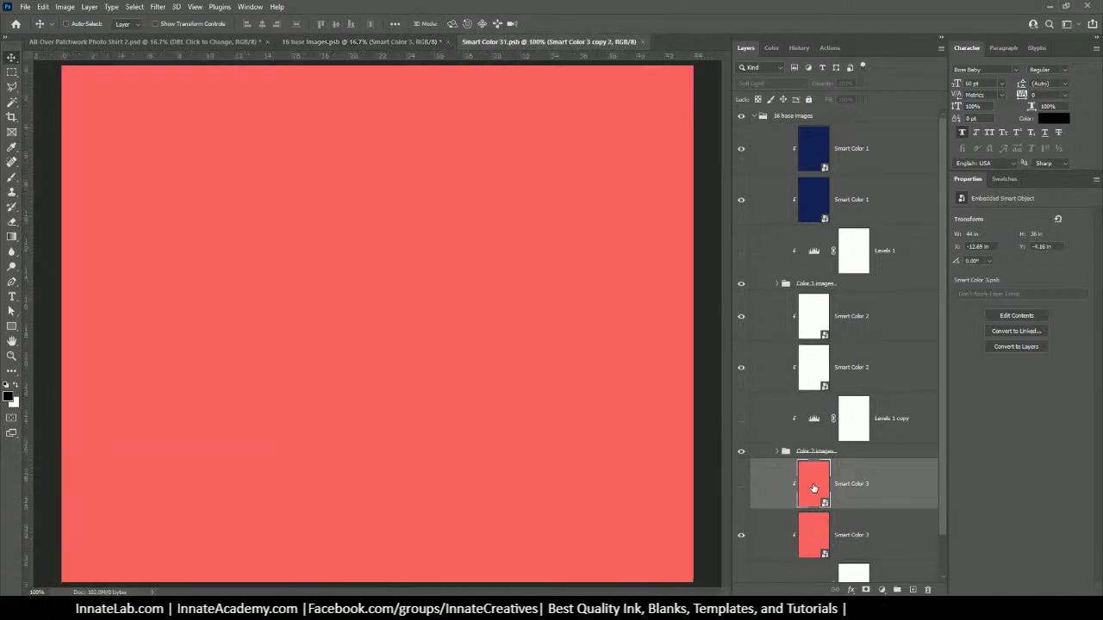
double_click(775, 219)
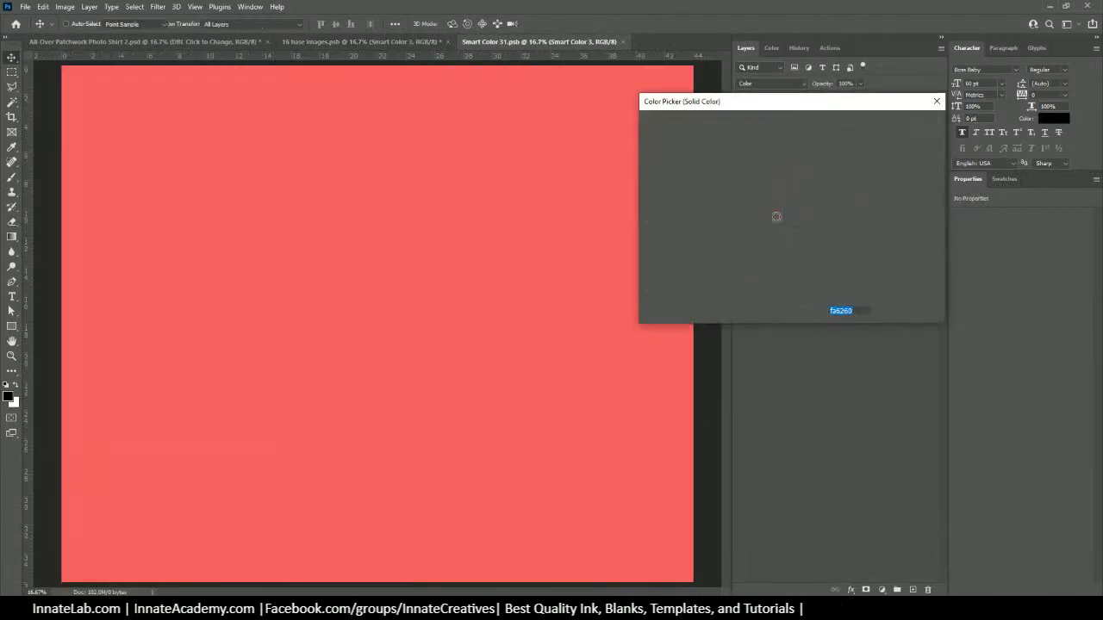
left_click_drag(810, 258, 810, 261)
left_click_drag(765, 133, 776, 129)
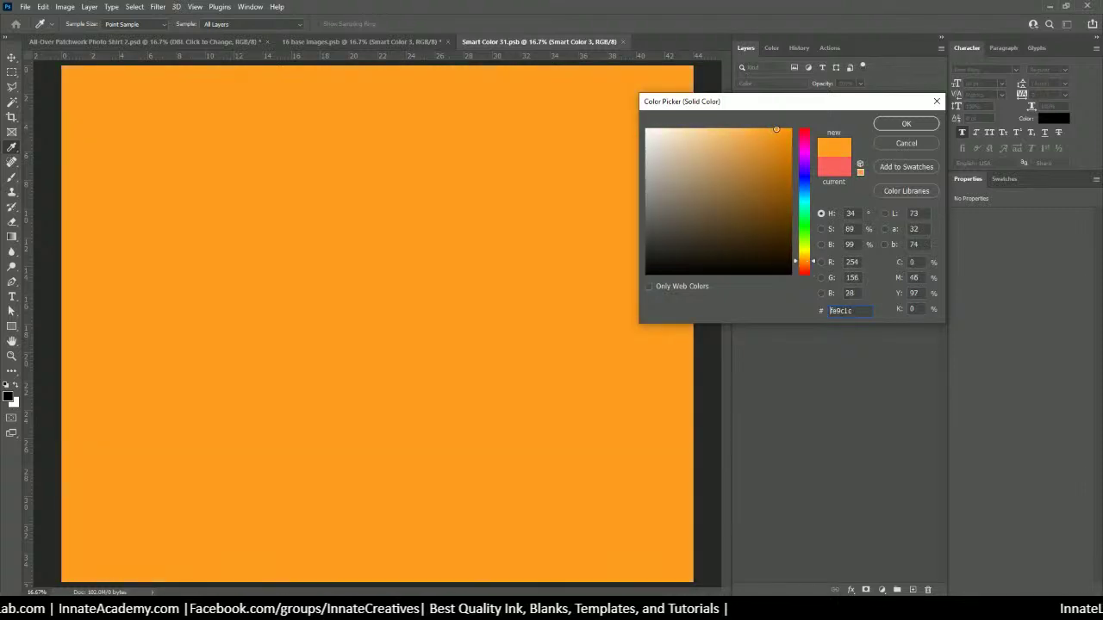
left_click(893, 126)
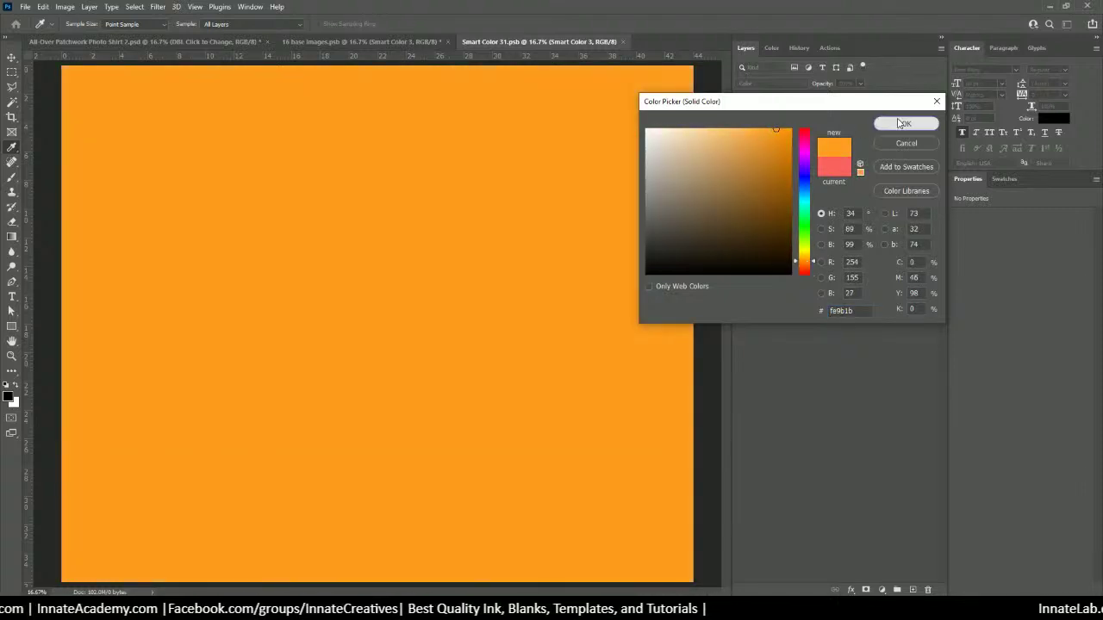
left_click(626, 42)
left_click(498, 225)
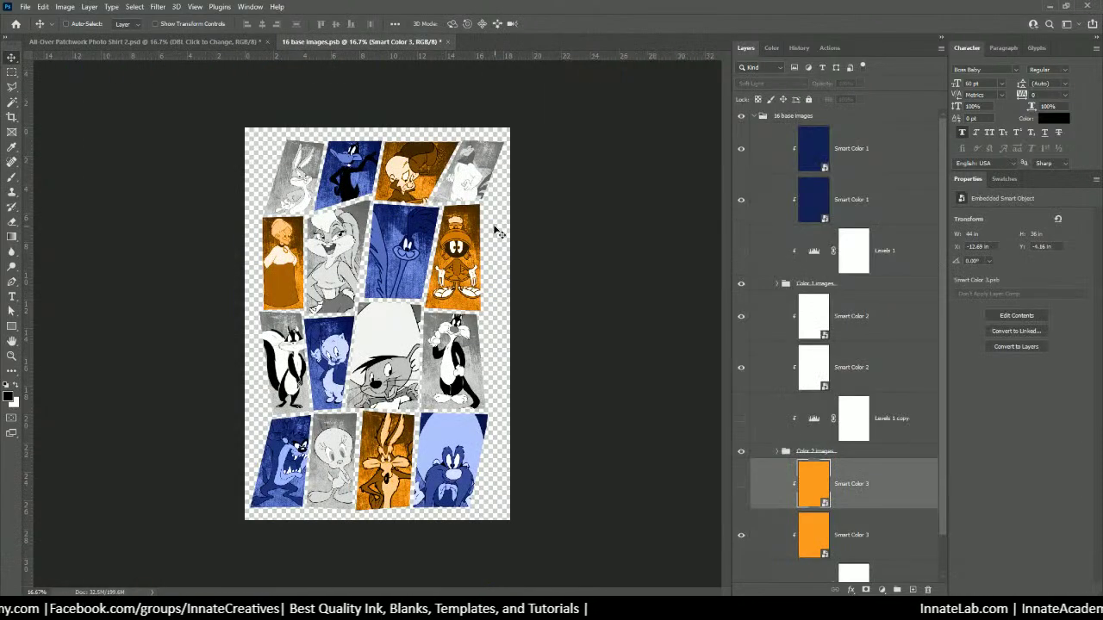
Turn on the upper Smart Color 3 layer with Soft Light blending above the Color 3 images, comparing the artwork with and without it.
scroll(904, 447, "down", 2)
left_click(741, 442)
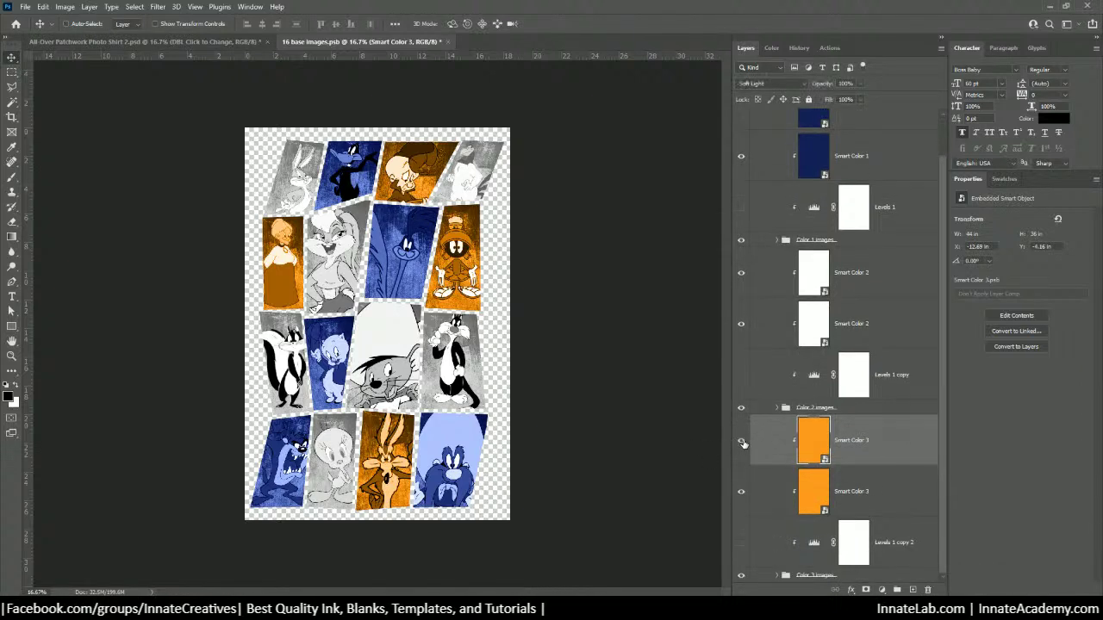
left_click(742, 442)
left_click(742, 442)
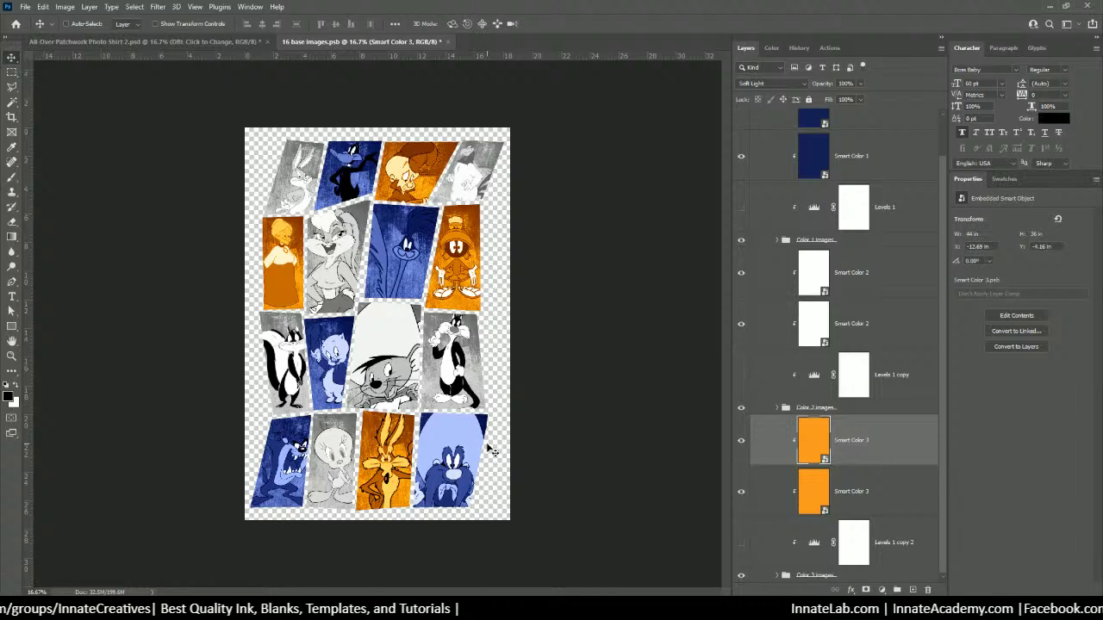
left_click(742, 442)
left_click(742, 441)
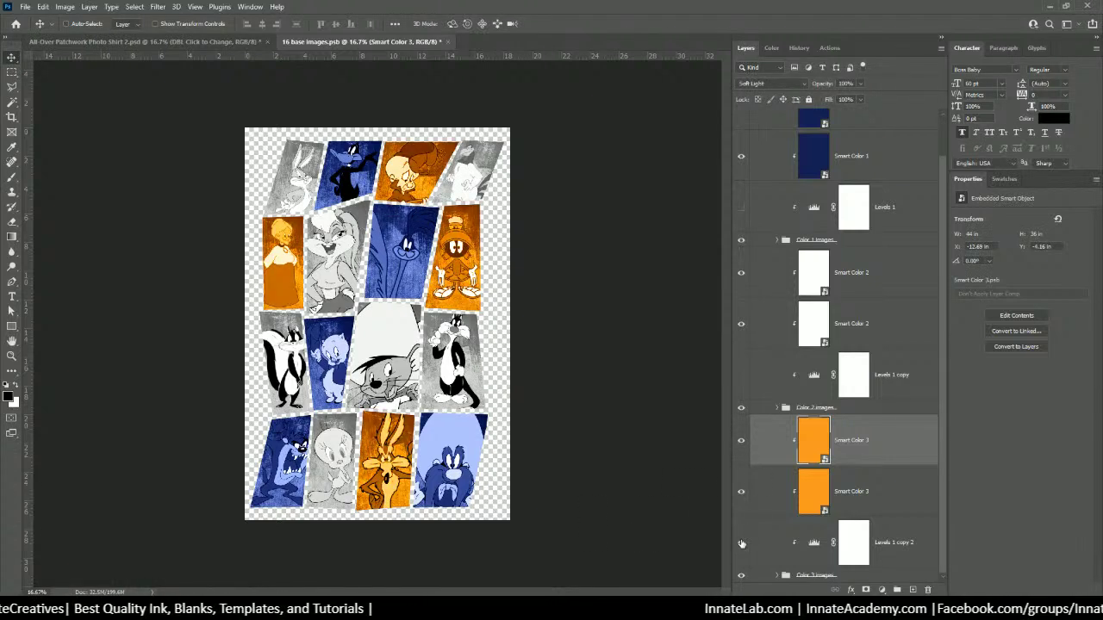
Compare the orange panels with the Levels 1 copy 2 adjustment on and off, and with both Smart Color 3 layers hidden and shown.
left_click(742, 542)
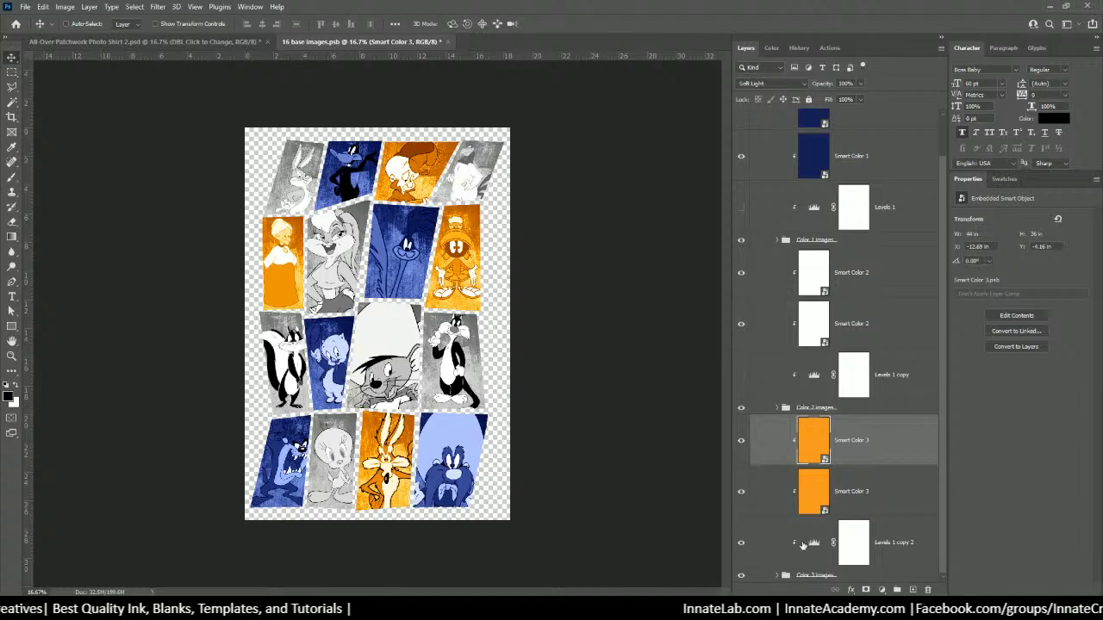
left_click(740, 543)
left_click_drag(741, 444, 737, 480)
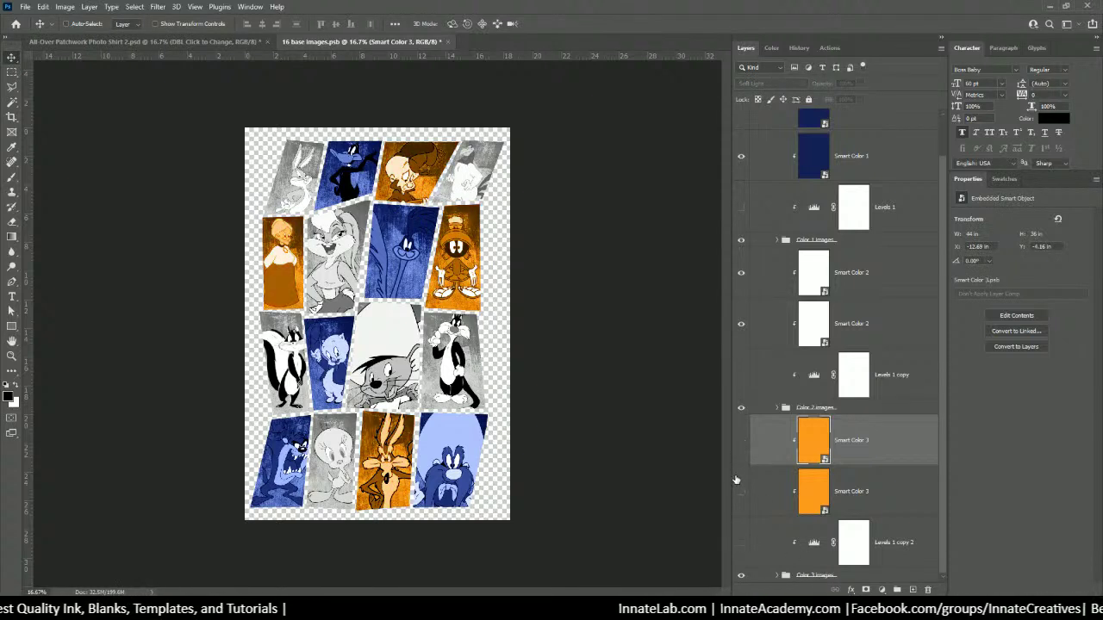
left_click(742, 489)
left_click(743, 442)
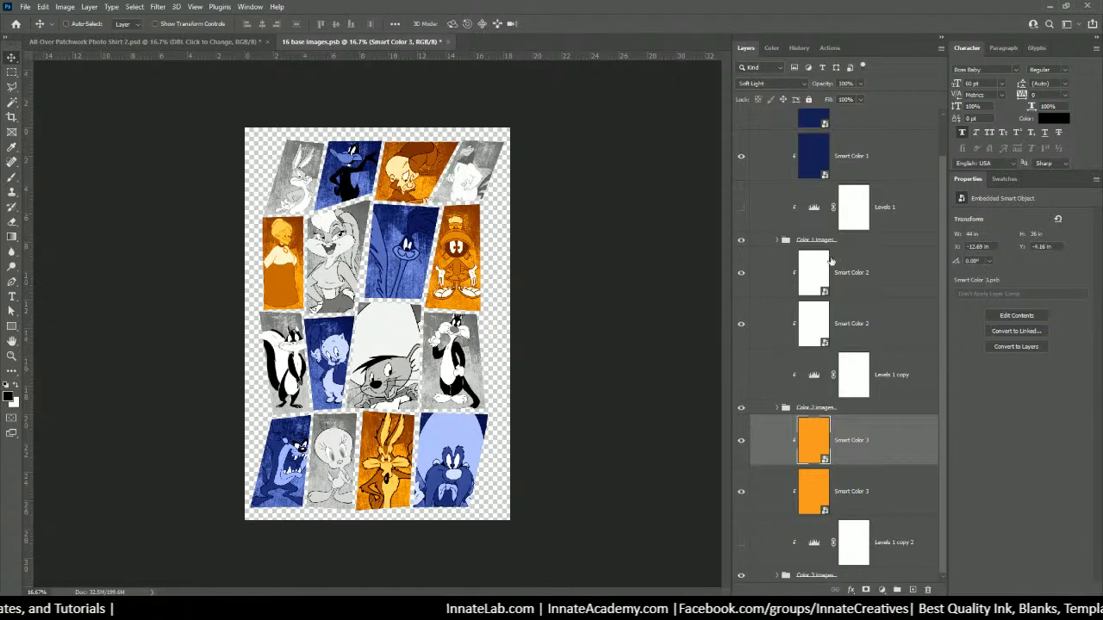
Open the Smart Color 2 contents and place the saved sneaker image there, scaled to about 26.7 in wide.
left_click(863, 329)
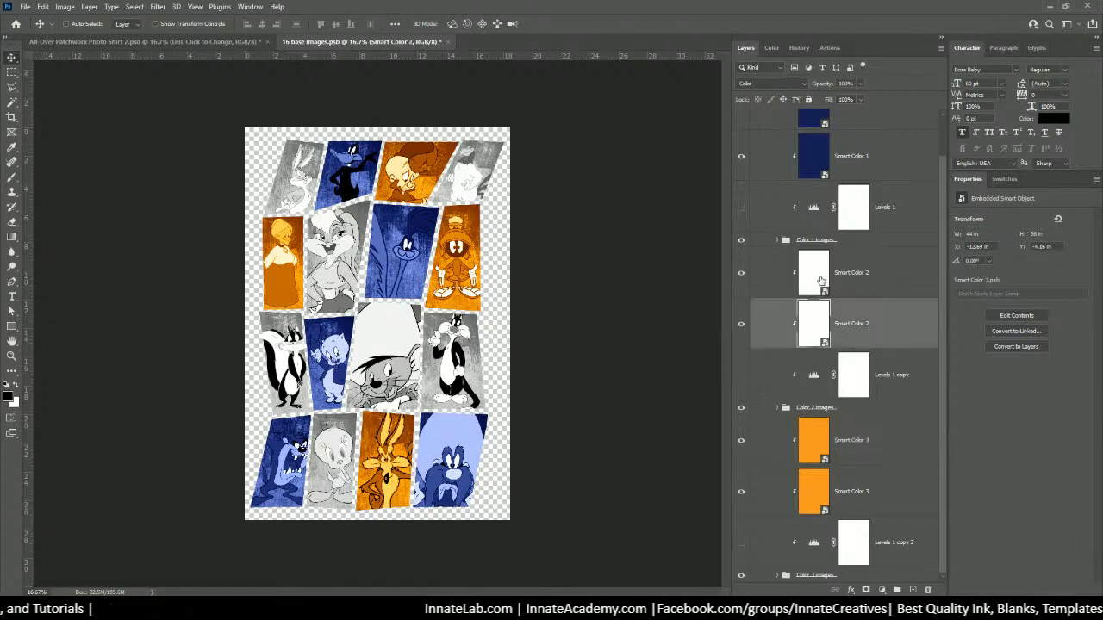
double_click(814, 323)
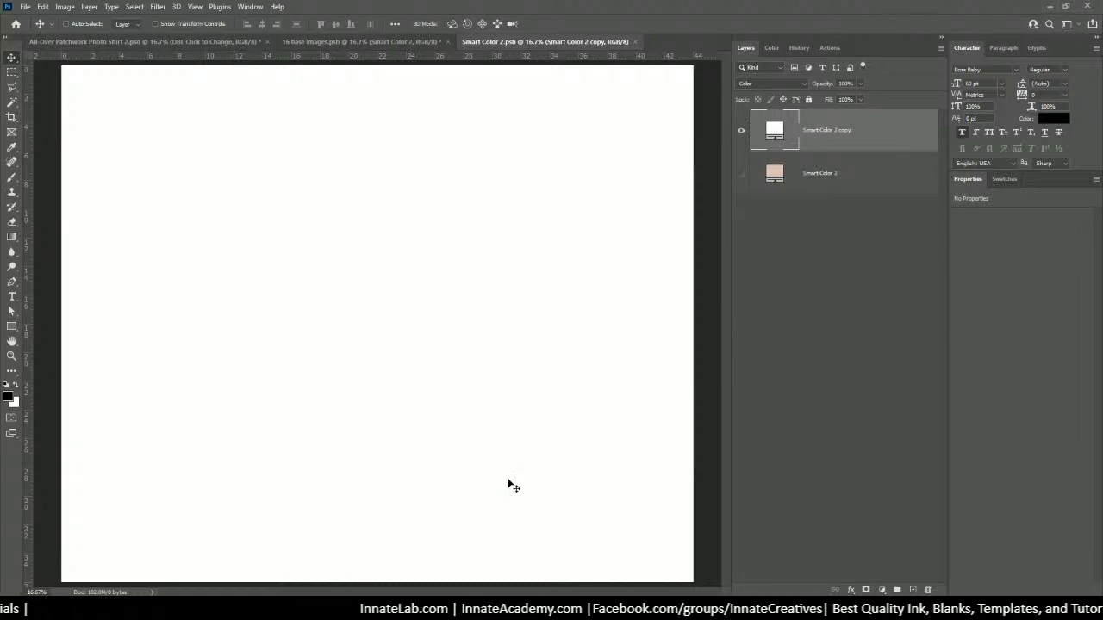
key("alt+Tab")
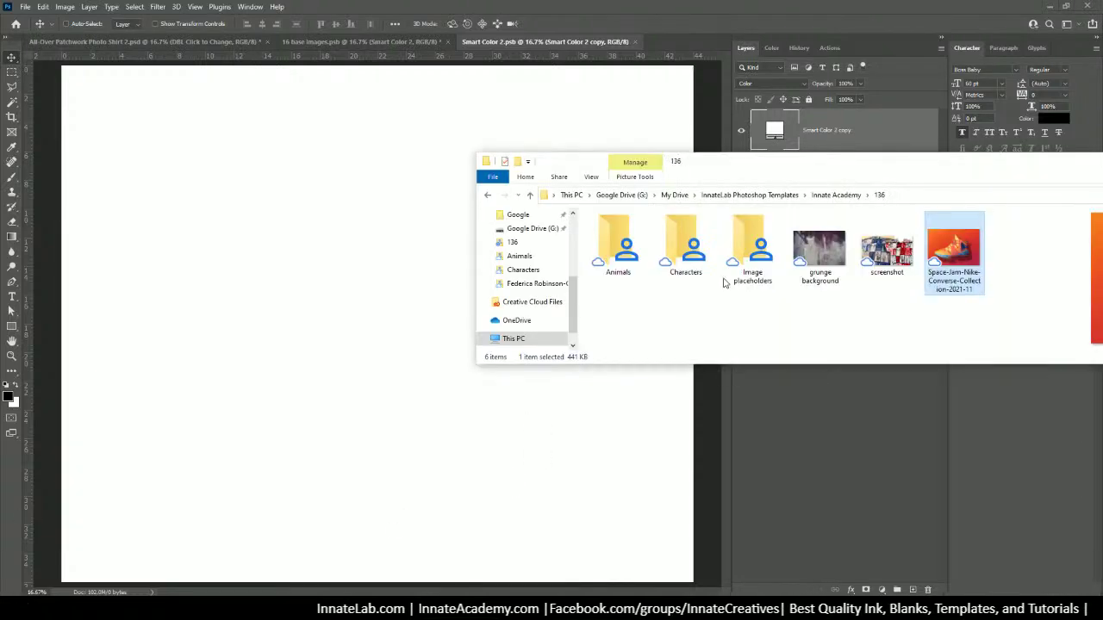
left_click_drag(948, 254, 315, 264)
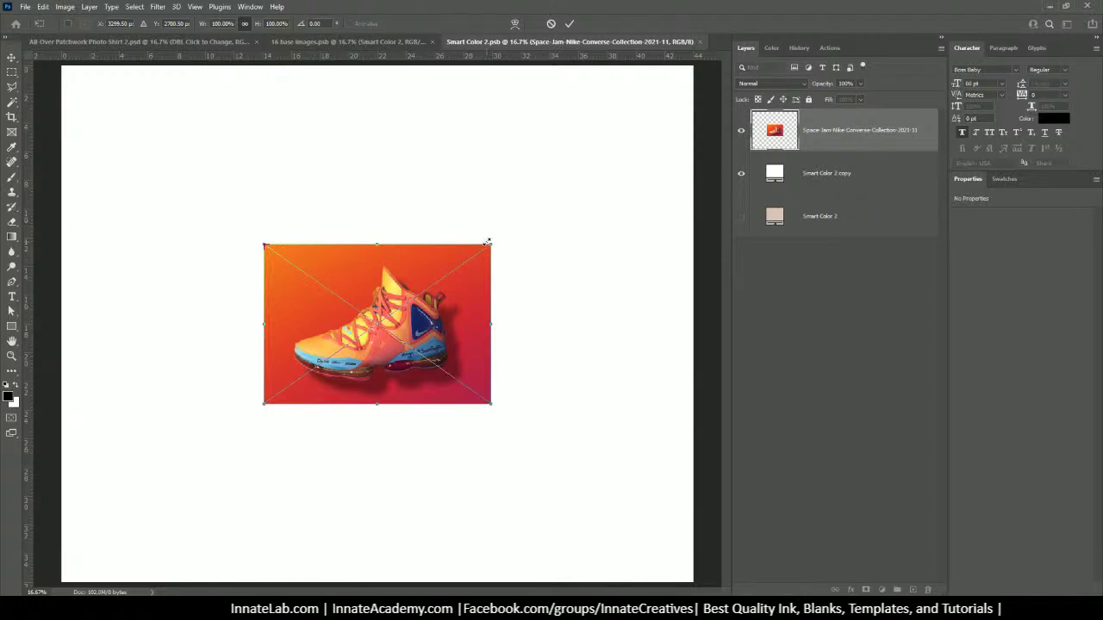
left_click_drag(491, 244, 632, 97)
left_click_drag(581, 299, 503, 293)
key("Return")
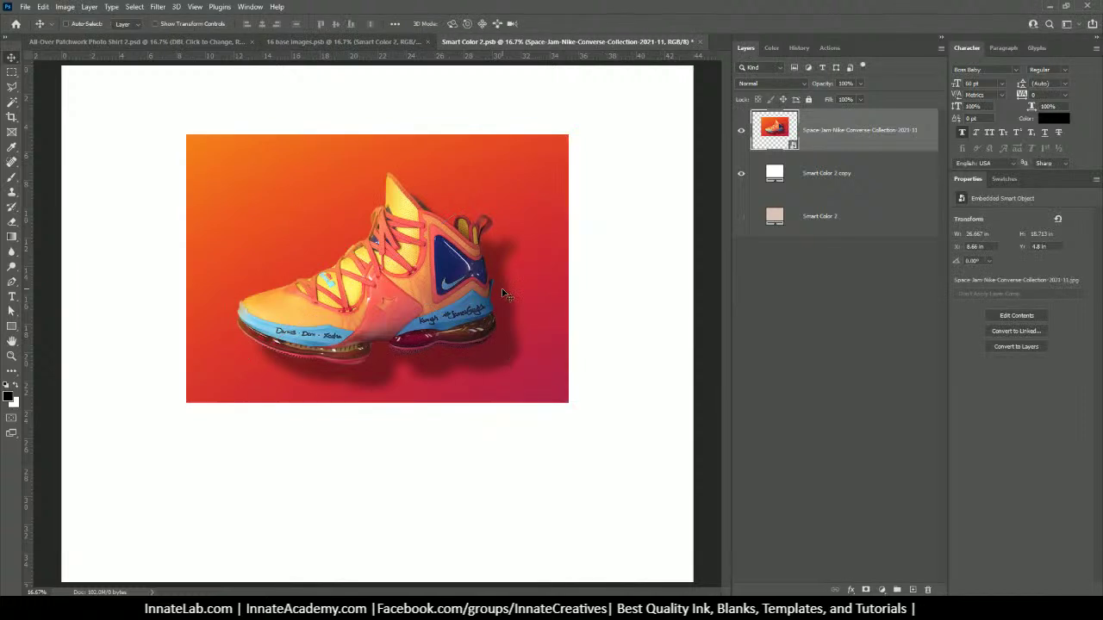
Duplicate the white Smart Color 2 copy fill layer and hide the original copy.
left_click(862, 176)
right_click(862, 176)
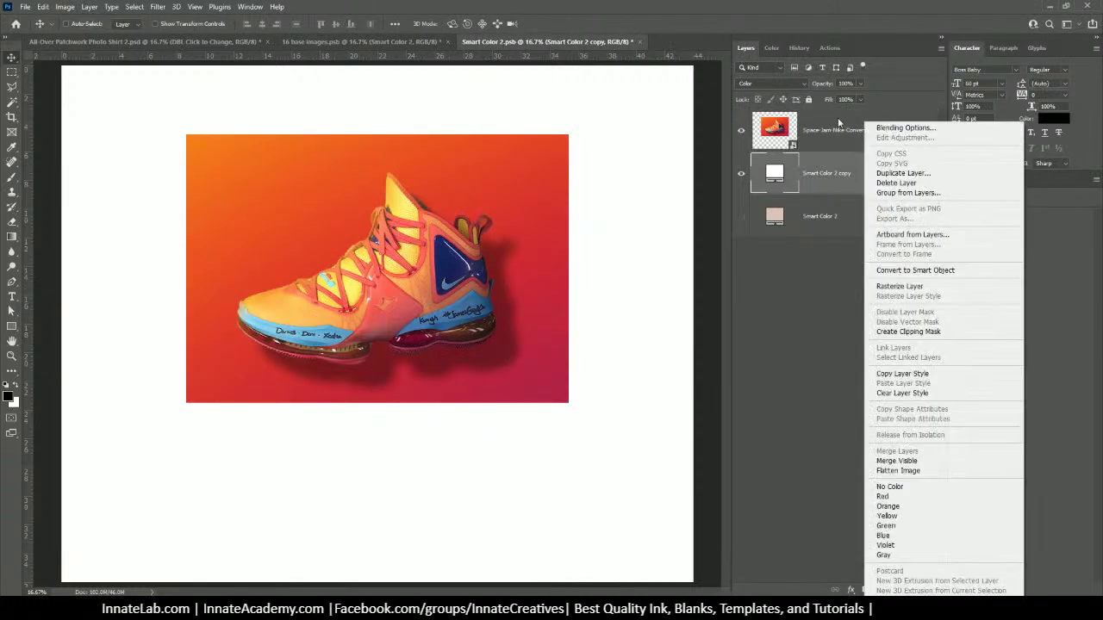
left_click(897, 173)
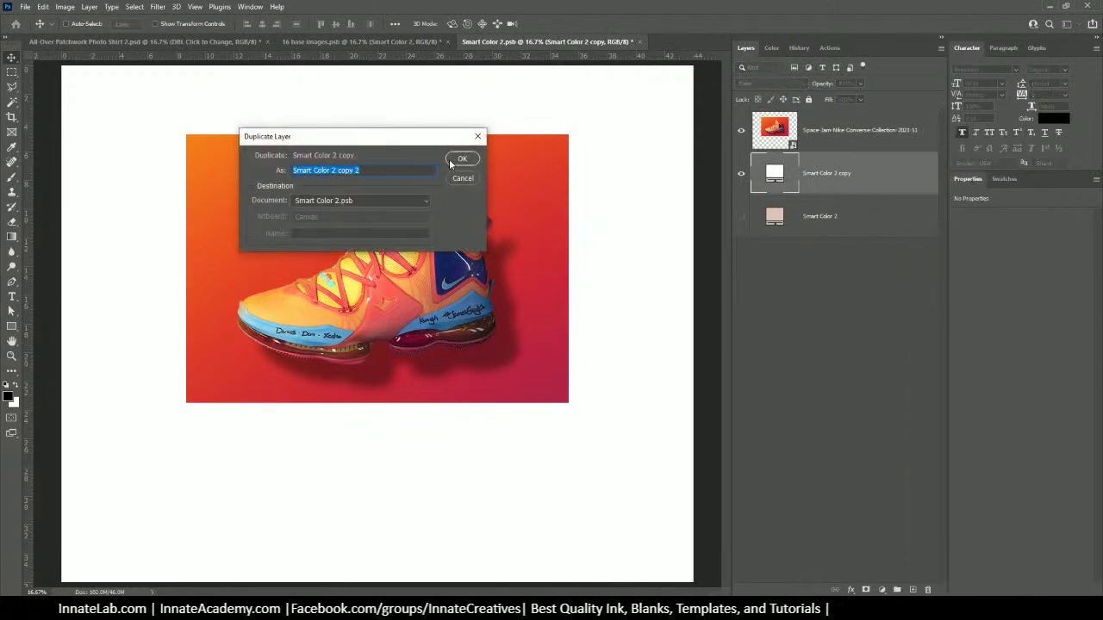
left_click(455, 162)
left_click(741, 217)
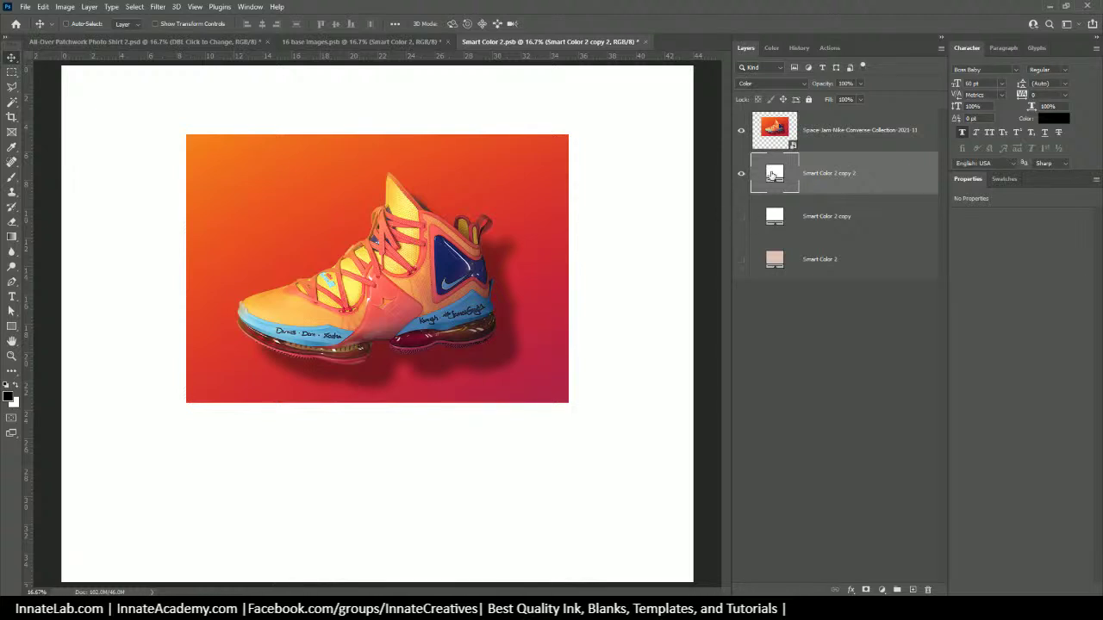
Recolor the Smart Color 2 copy 2 fill to the blue sampled from the sneaker's sole, brightened to 49a5df.
double_click(773, 175)
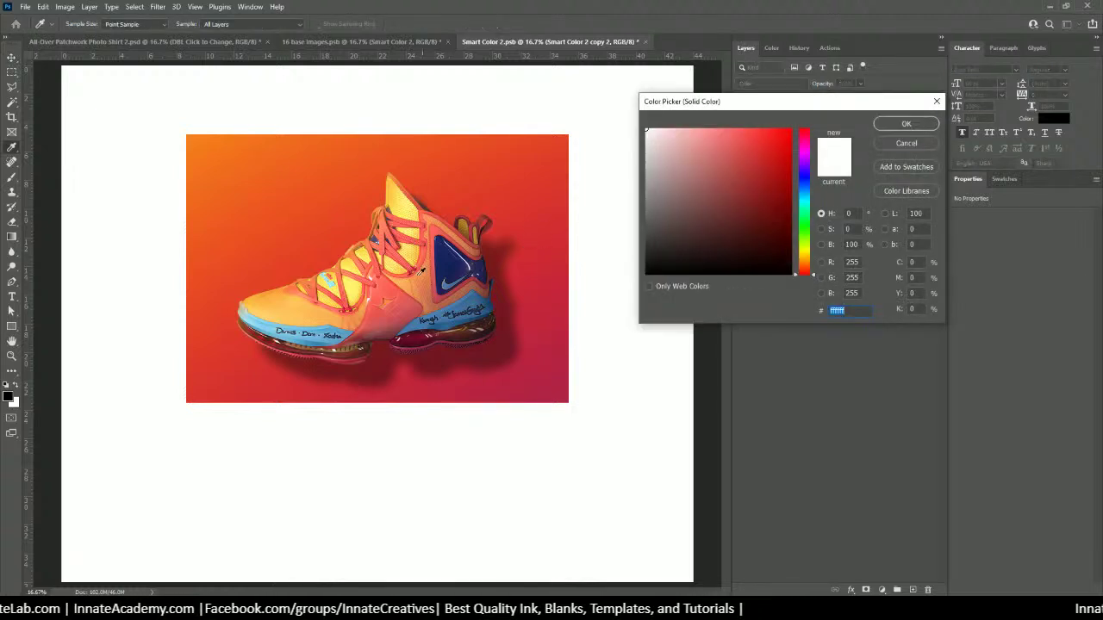
left_click(347, 332)
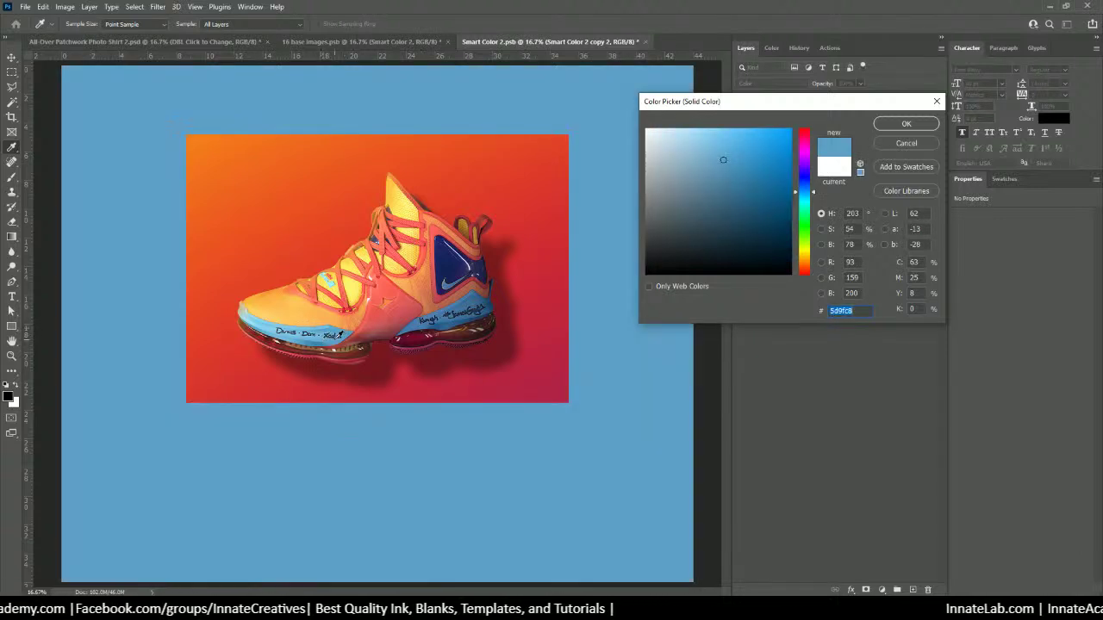
left_click(330, 334)
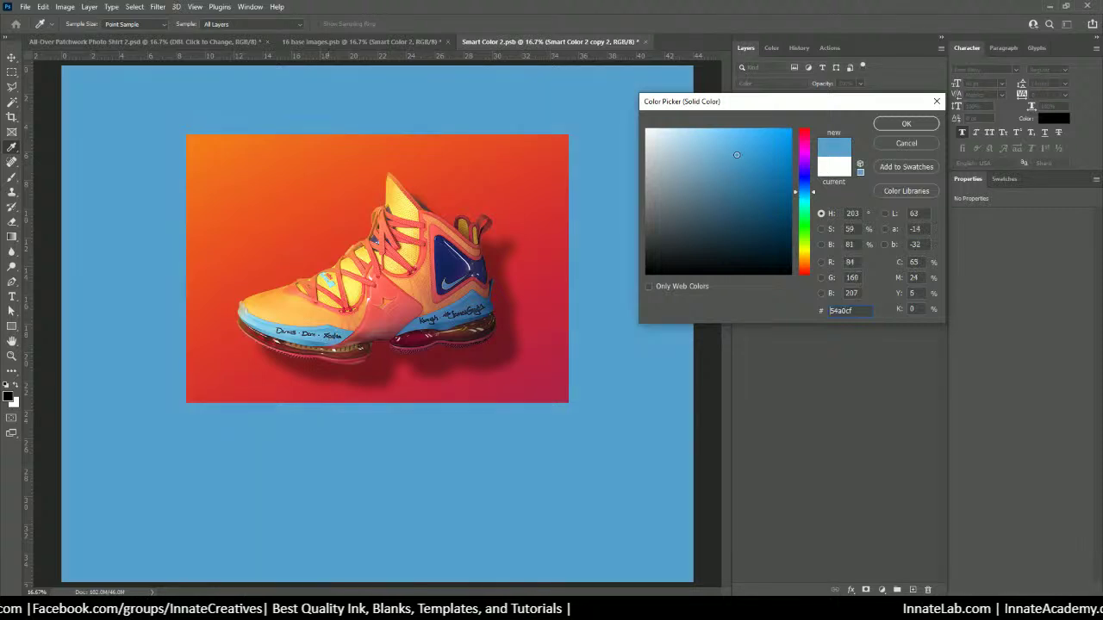
left_click(743, 147)
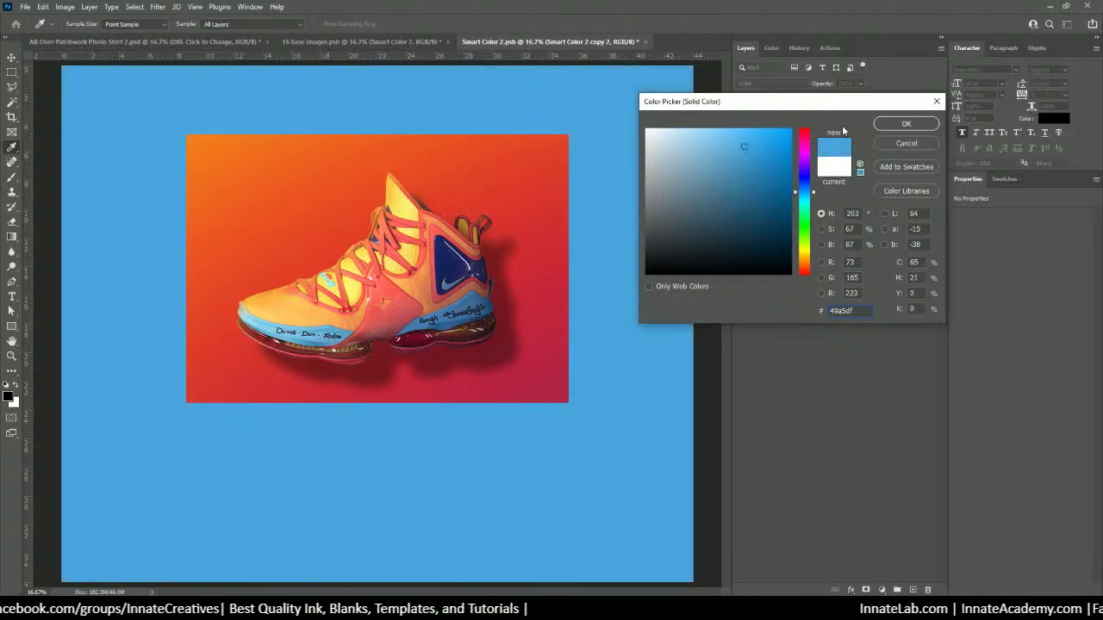
left_click(903, 124)
Delete the sneaker image from the Smart Color 2 contents, save and close them, and save the 16 base images document.
left_click(795, 134)
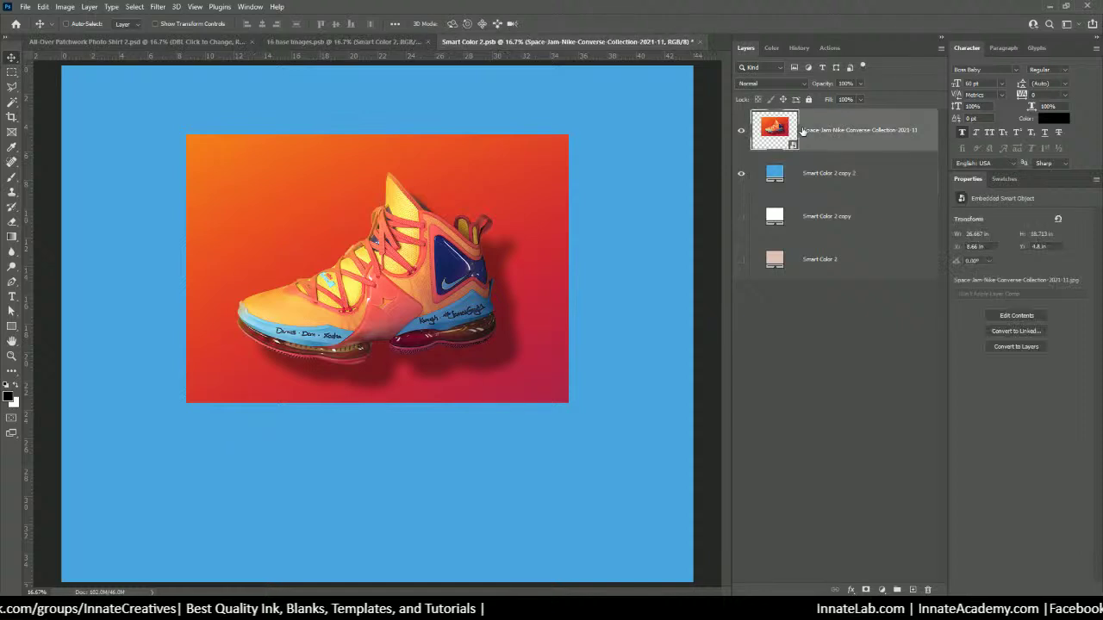
key("Delete")
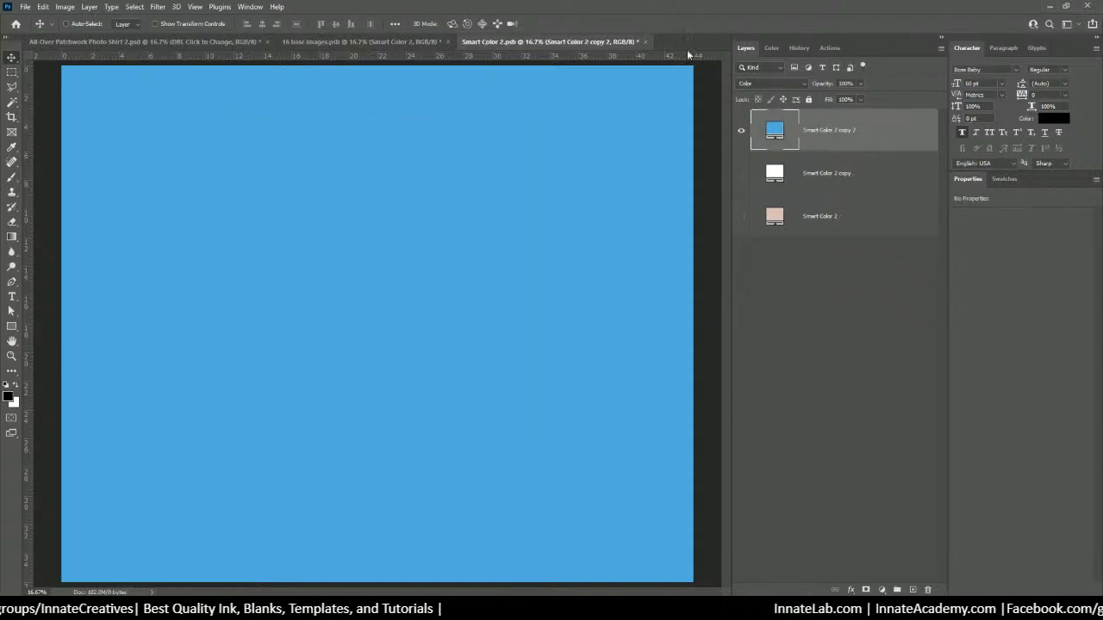
left_click(646, 41)
left_click(499, 228)
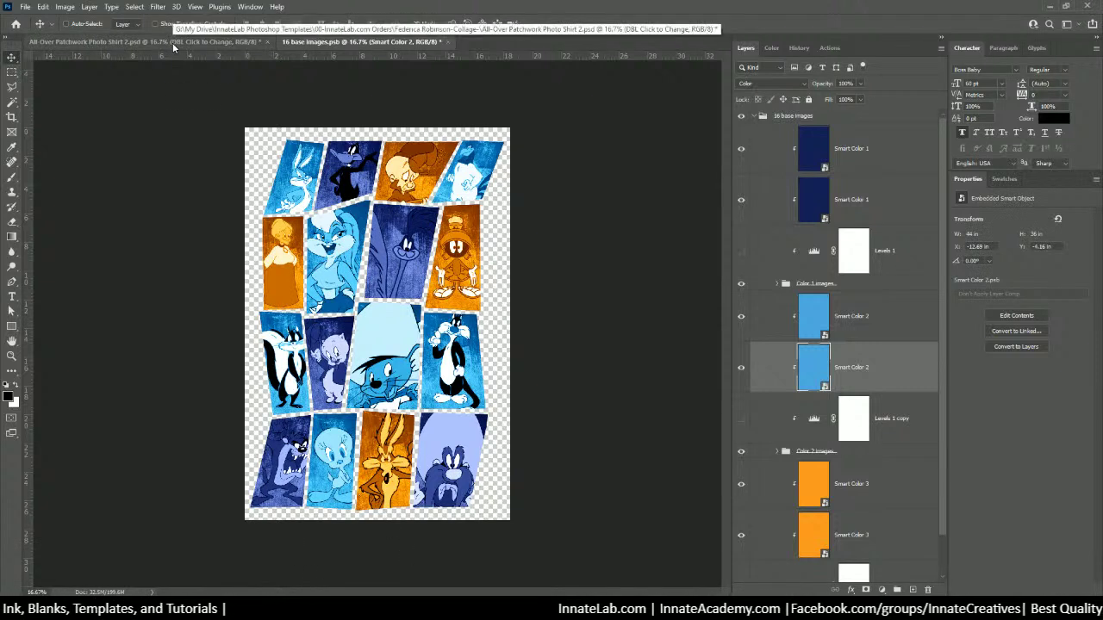
key("ctrl+s")
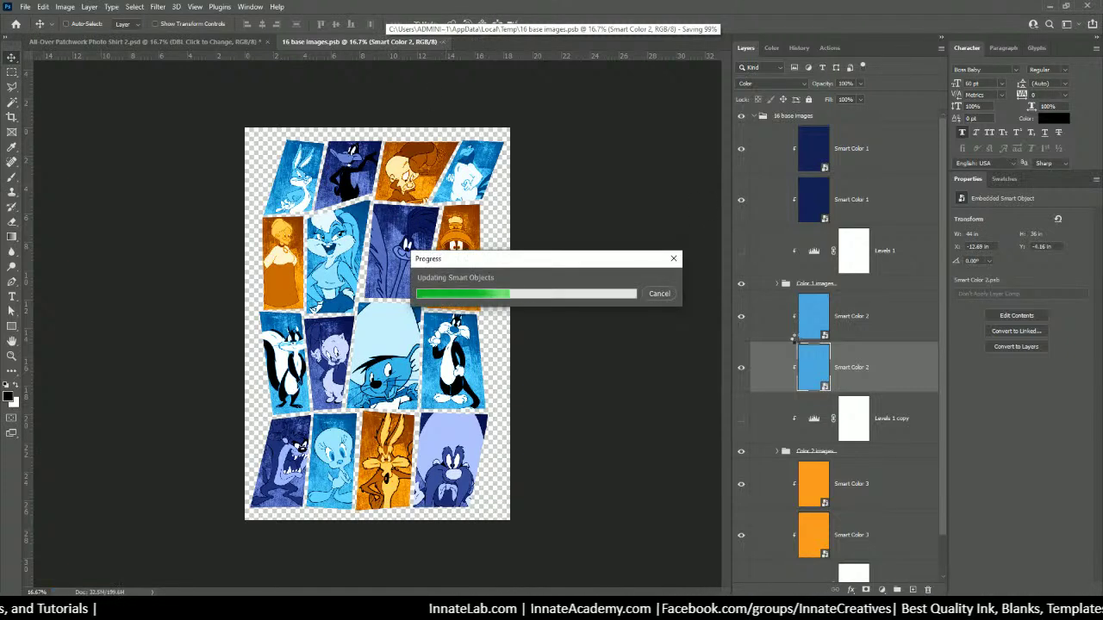
Enable the Levels 1 copy adjustment and set its midtones to 1.73, checking the Color 2 images with both Smart Color 2 layers hidden and shown.
left_click(741, 419)
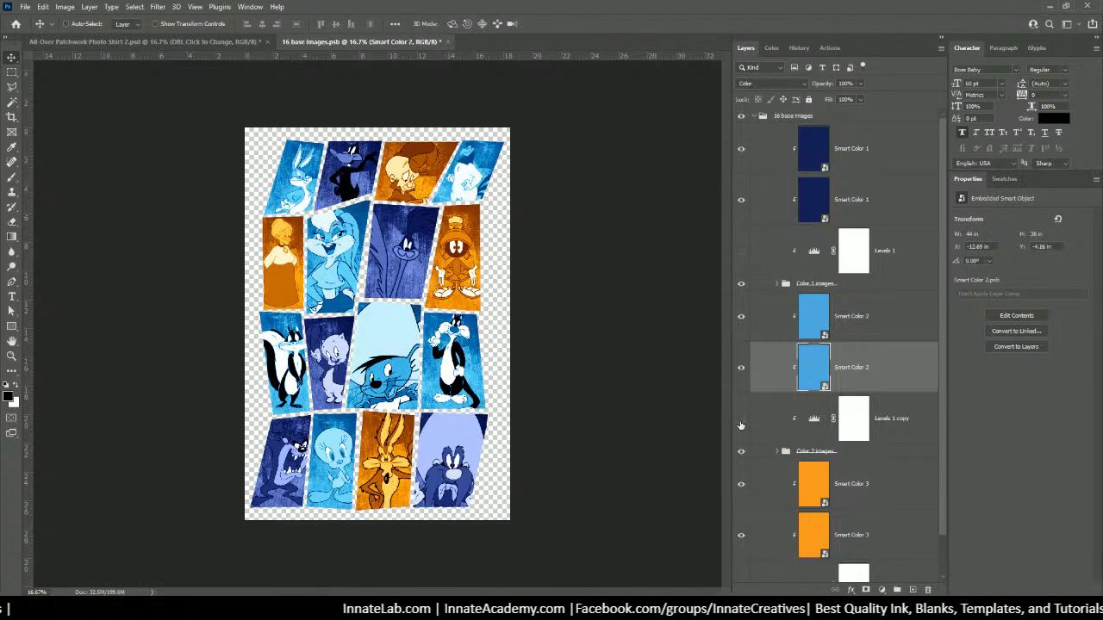
left_click(741, 420)
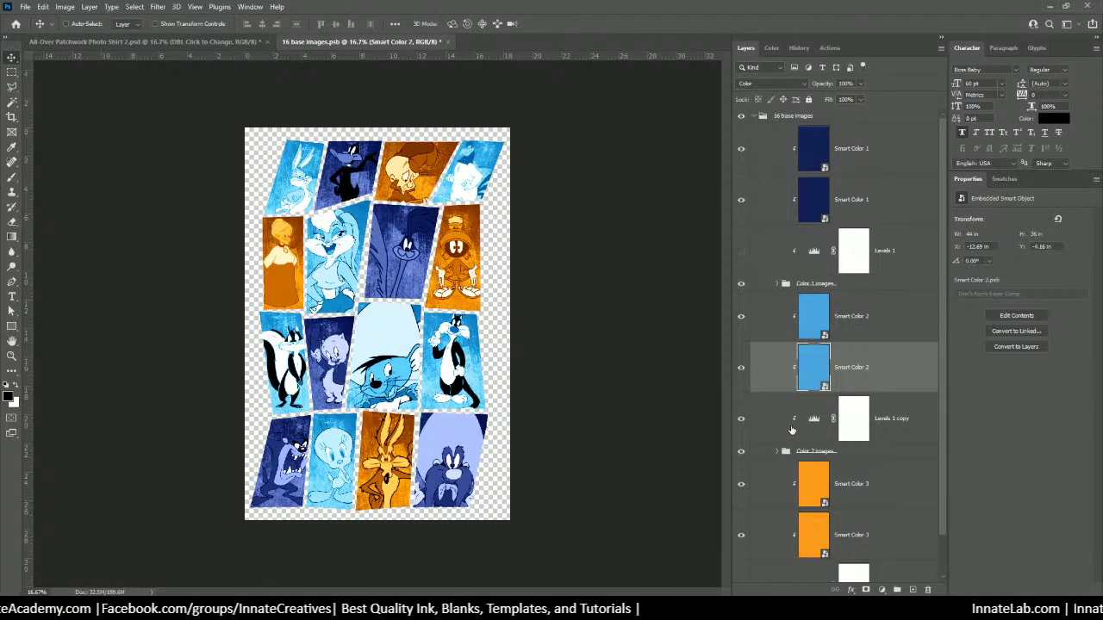
left_click(813, 421)
left_click(741, 317)
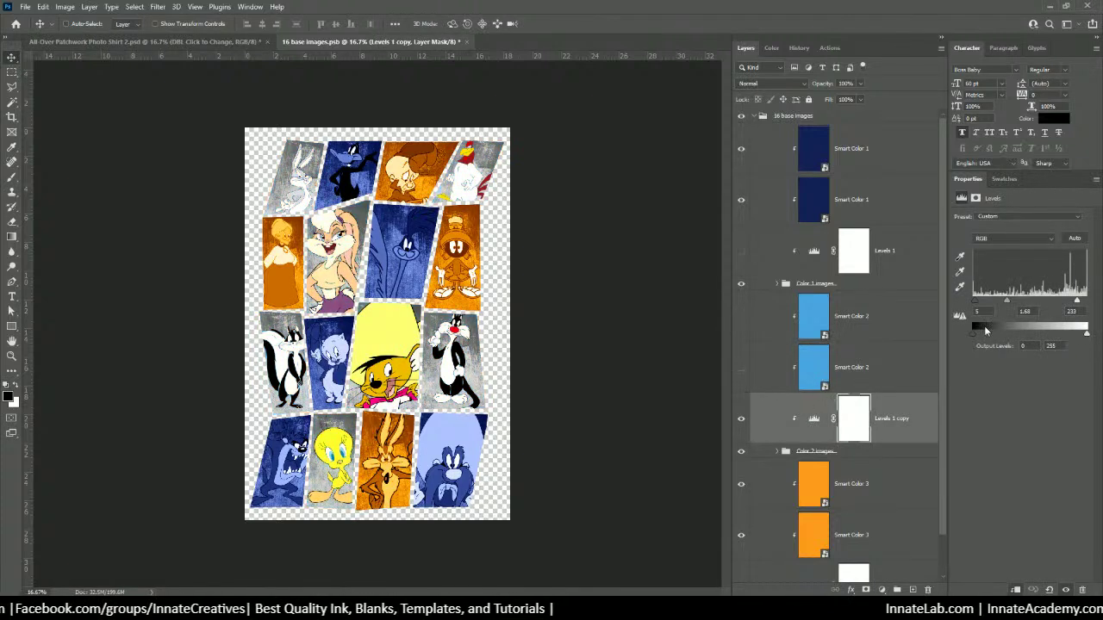
left_click_drag(1007, 301, 998, 301)
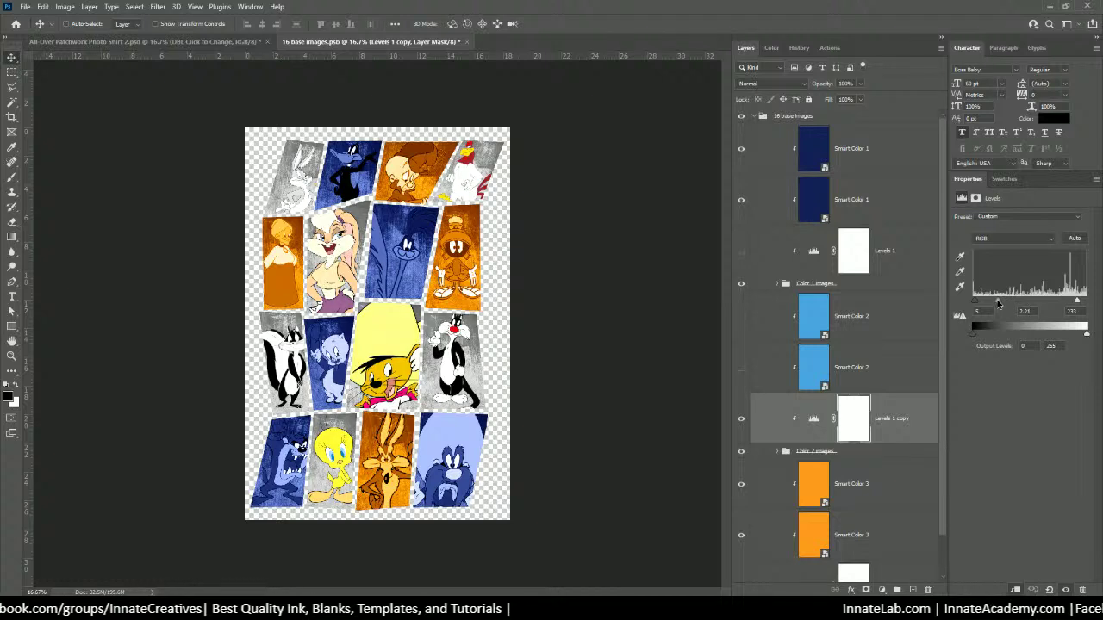
left_click_drag(741, 377, 743, 322)
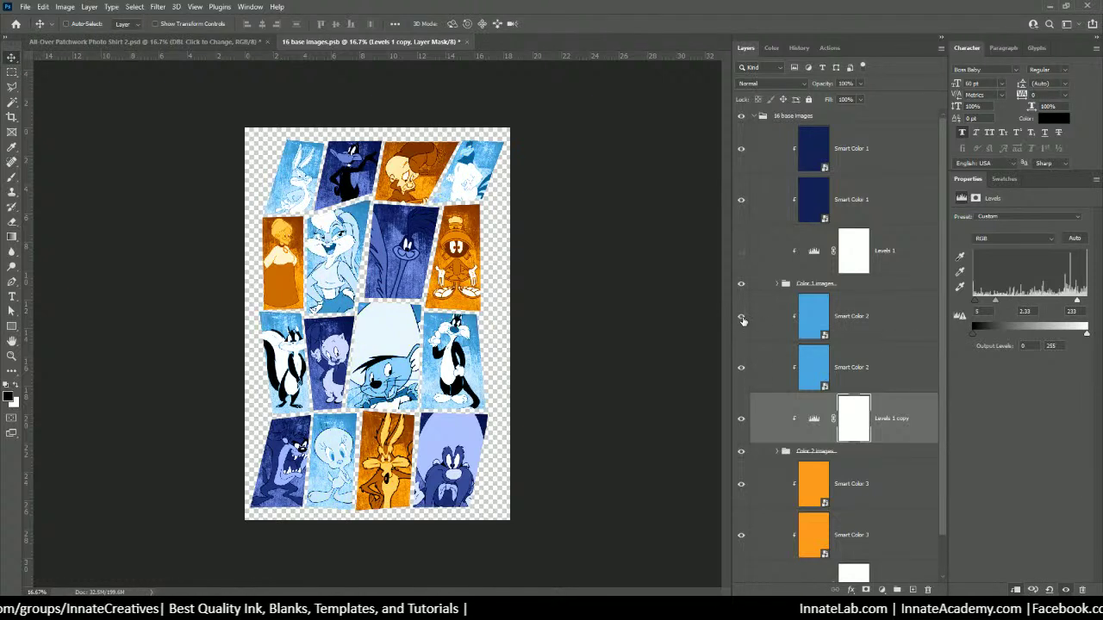
mouse_move(995, 300)
left_mouse_down()
mouse_move(1019, 305)
mouse_move(1005, 311)
left_mouse_up()
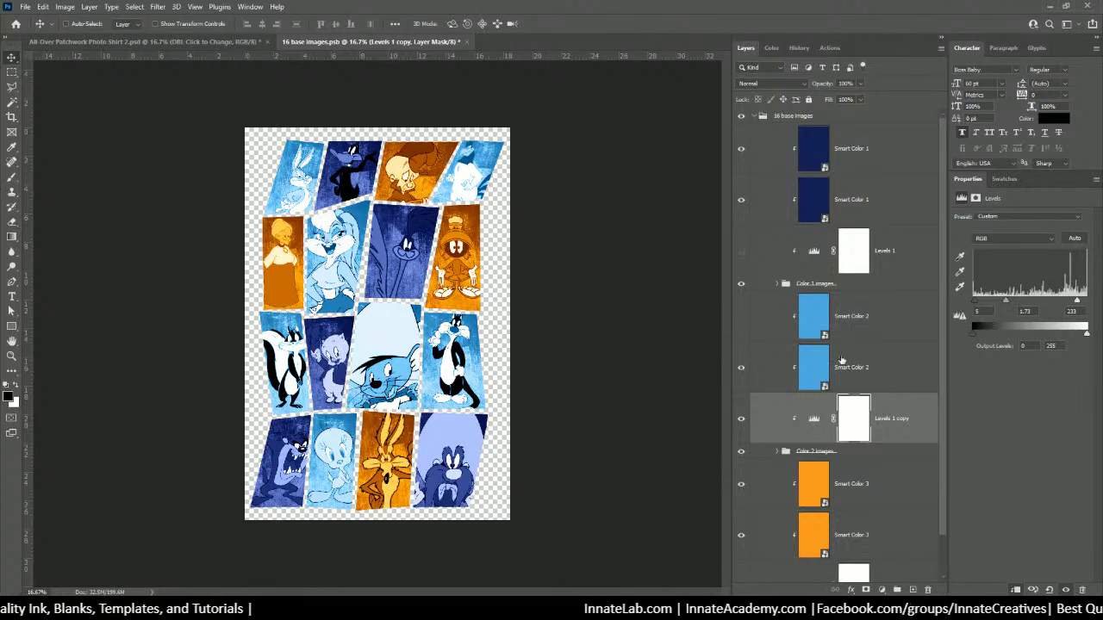
Review the recent edit history and compare the blue panels with the upper Smart Color 2 layer hidden and shown.
left_click(794, 49)
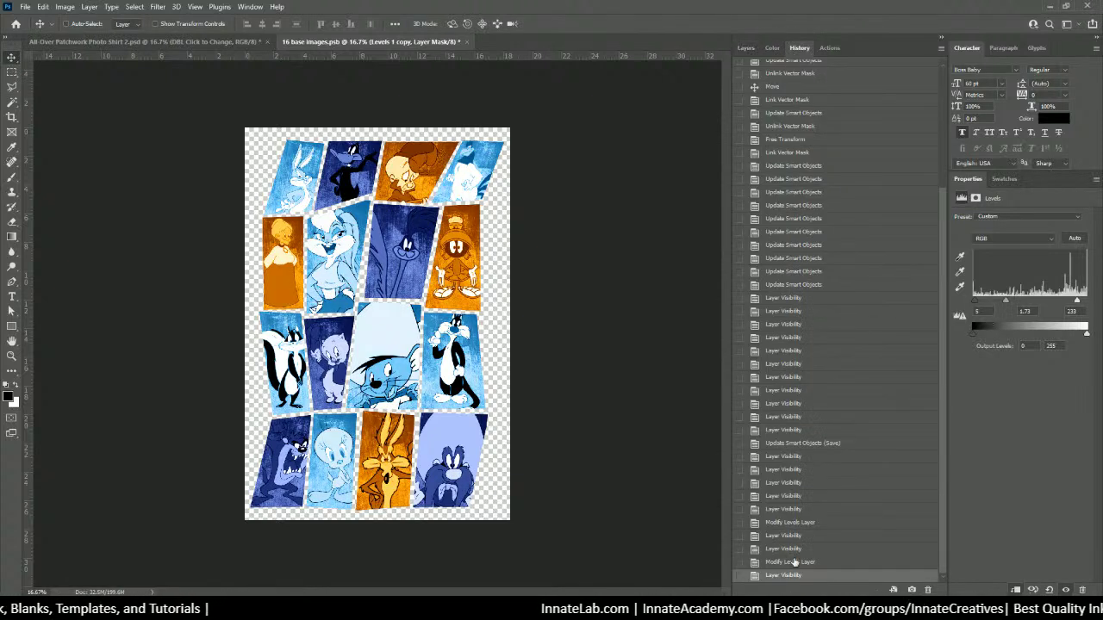
left_click(744, 48)
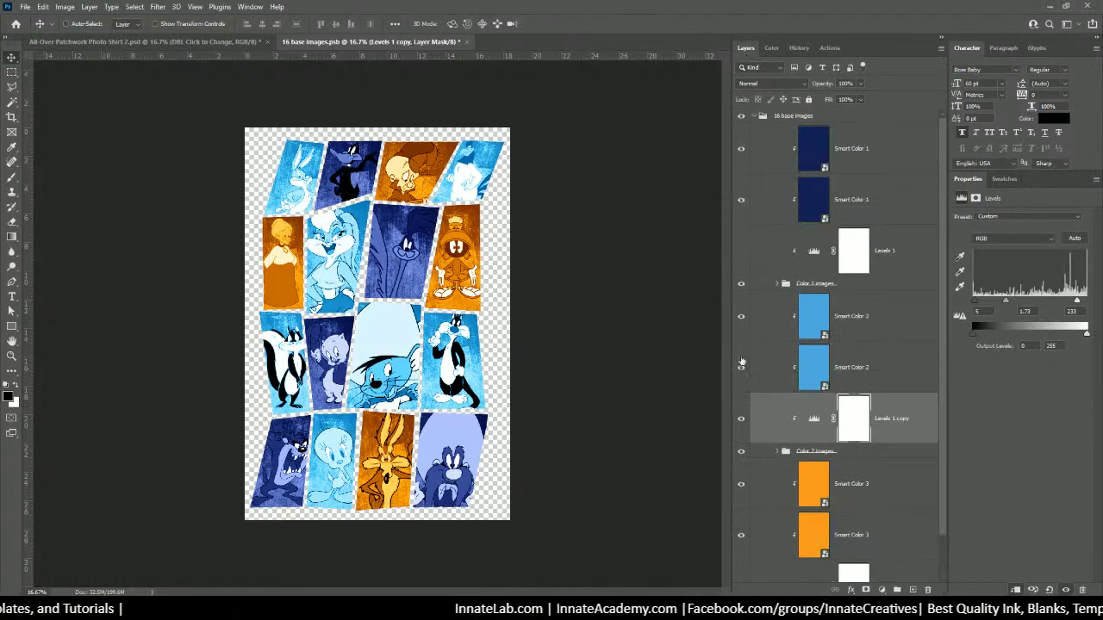
left_click(740, 317)
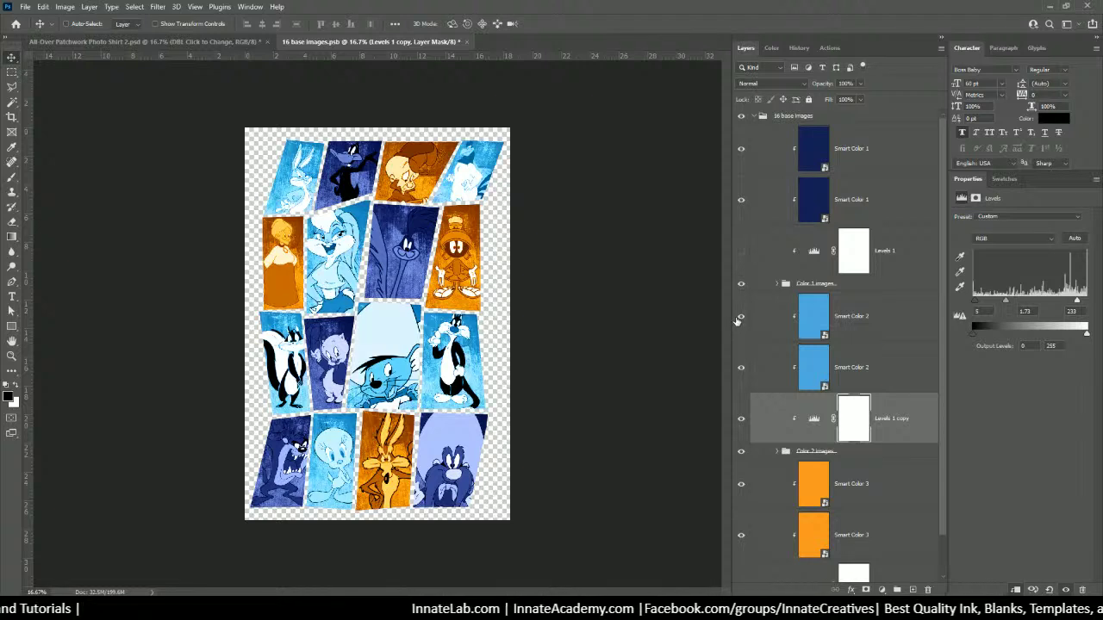
left_click(739, 318)
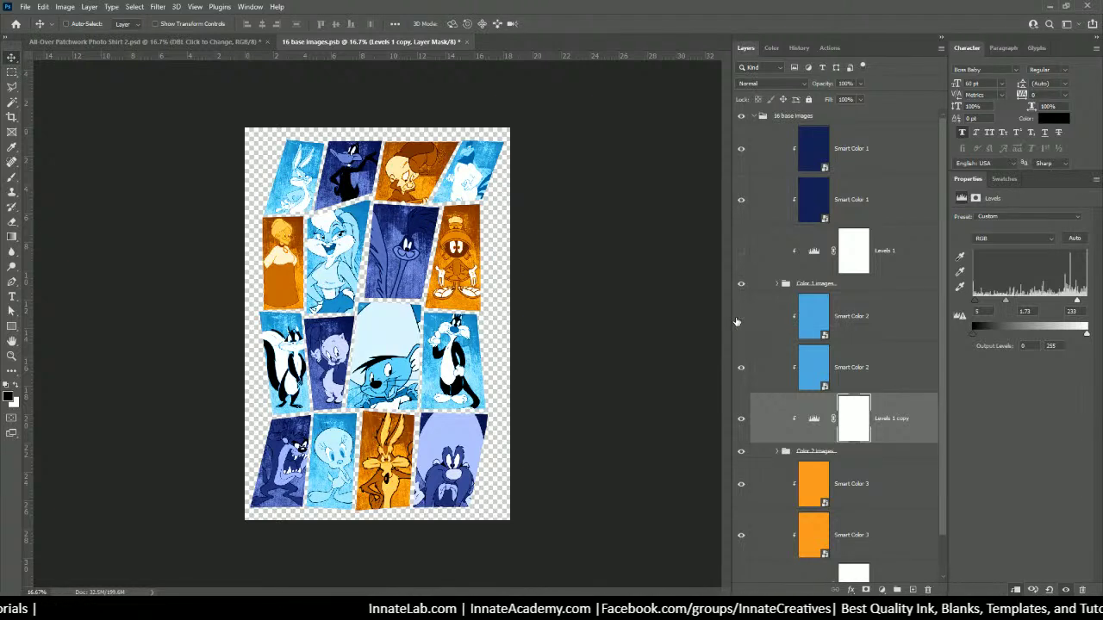
left_click(739, 318)
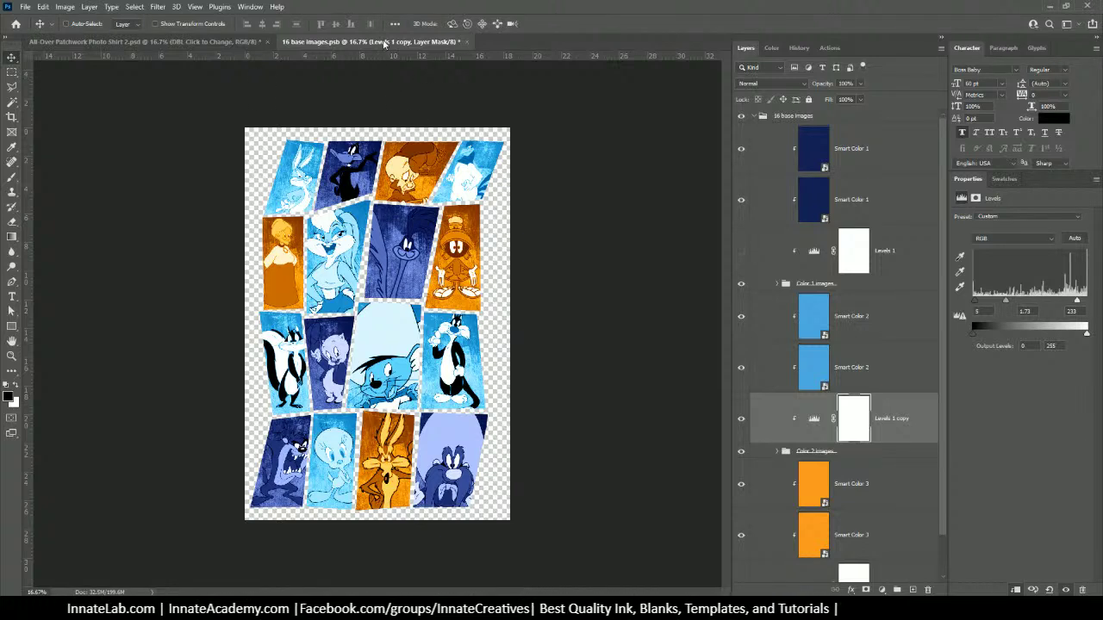
Save and close the 16 base images contents to update the full shirt pattern.
left_click(467, 40)
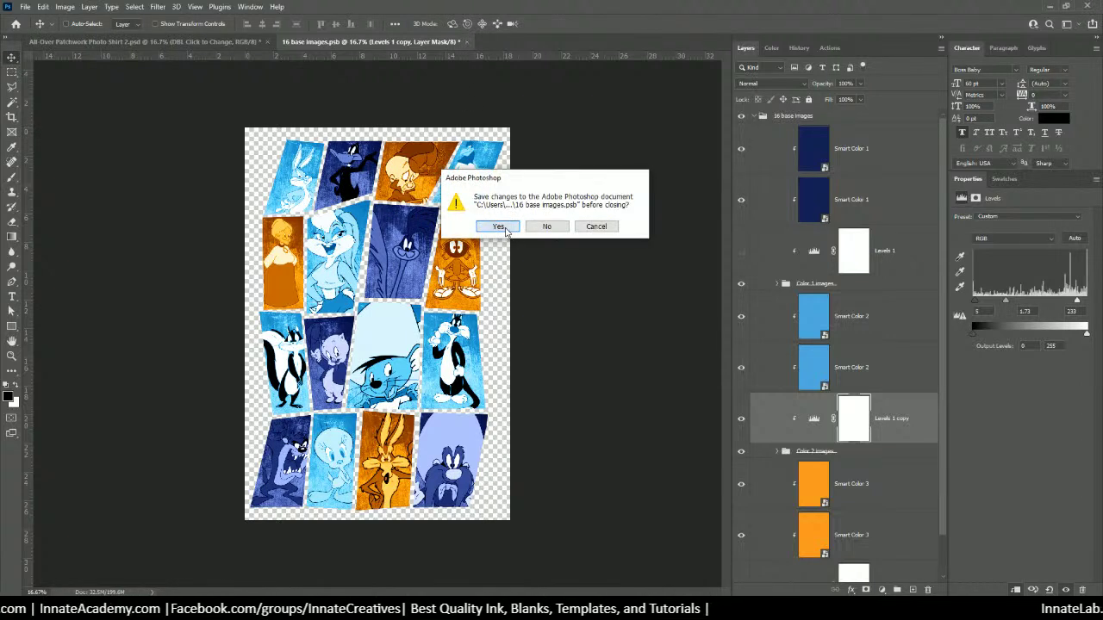
left_click(503, 228)
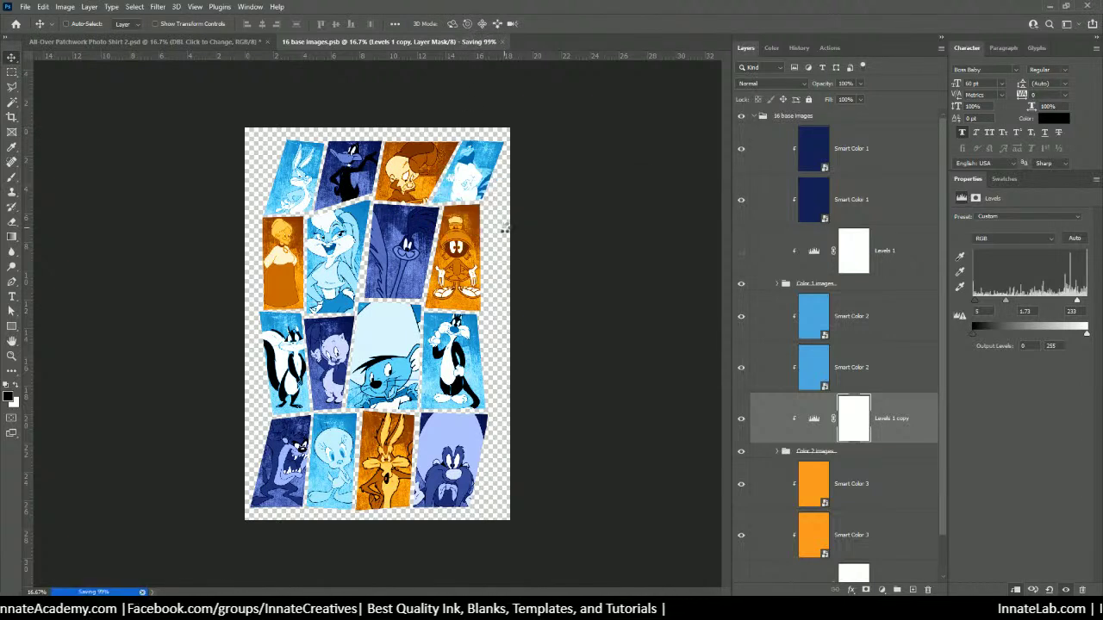
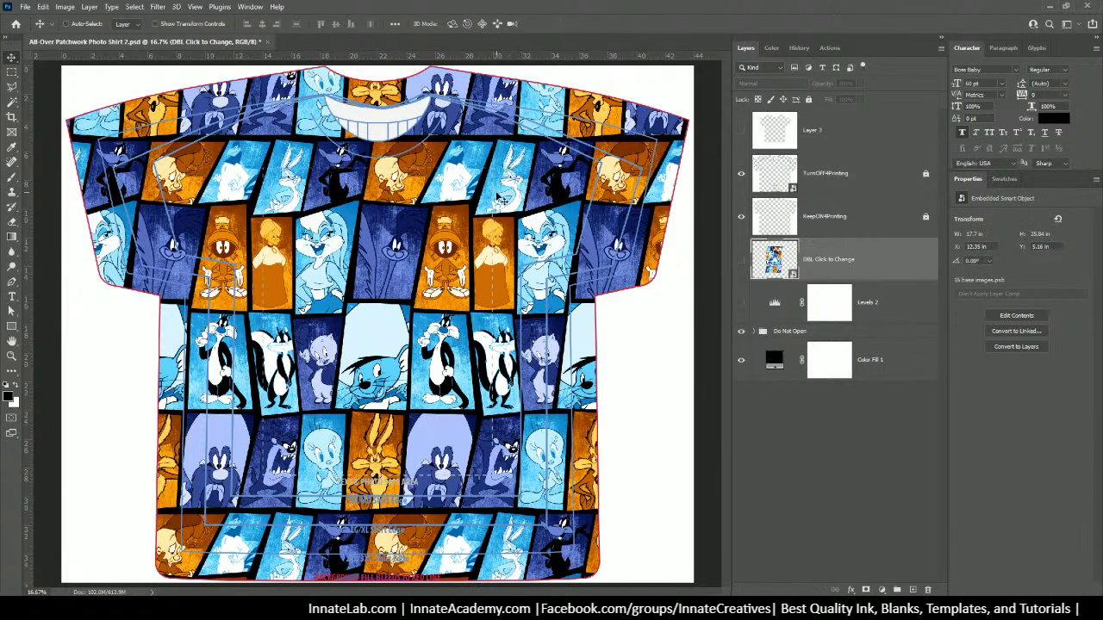
key("ctrl+minus")
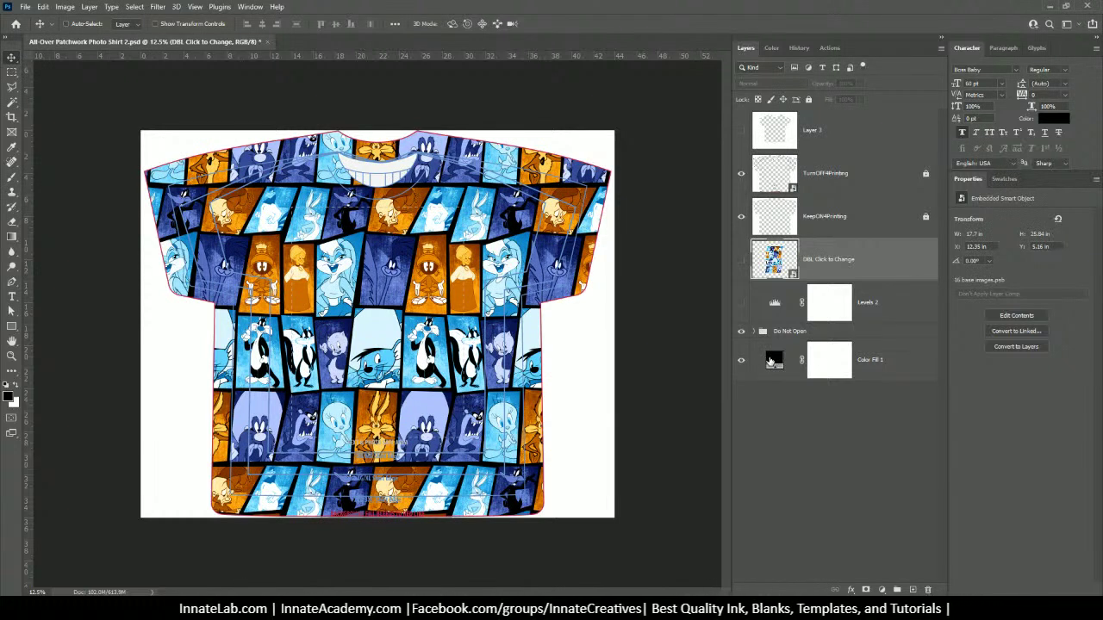
Check the shirt with the black Color Fill 1 background off and on, and duplicate that fill layer.
left_click(783, 457)
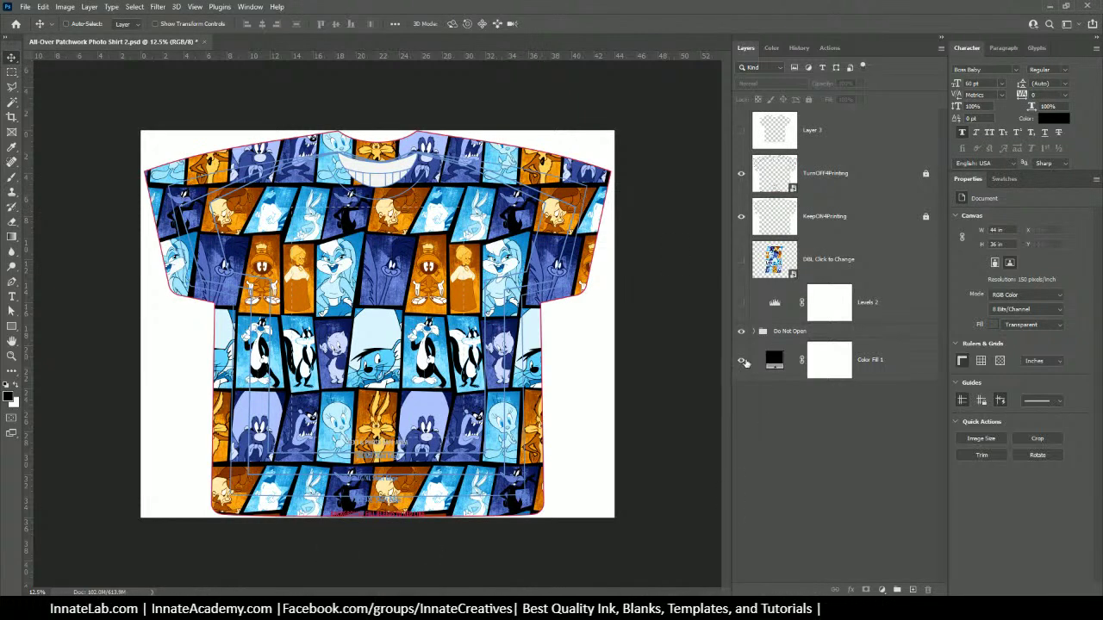
left_click(743, 363)
left_click(742, 363)
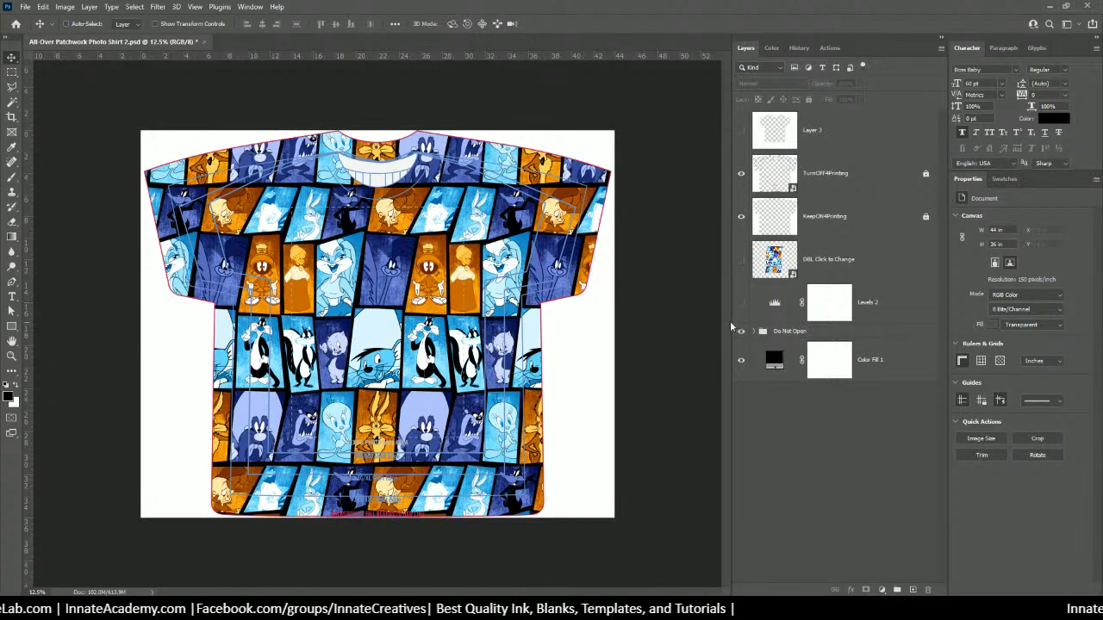
left_click(901, 369)
right_click(896, 366)
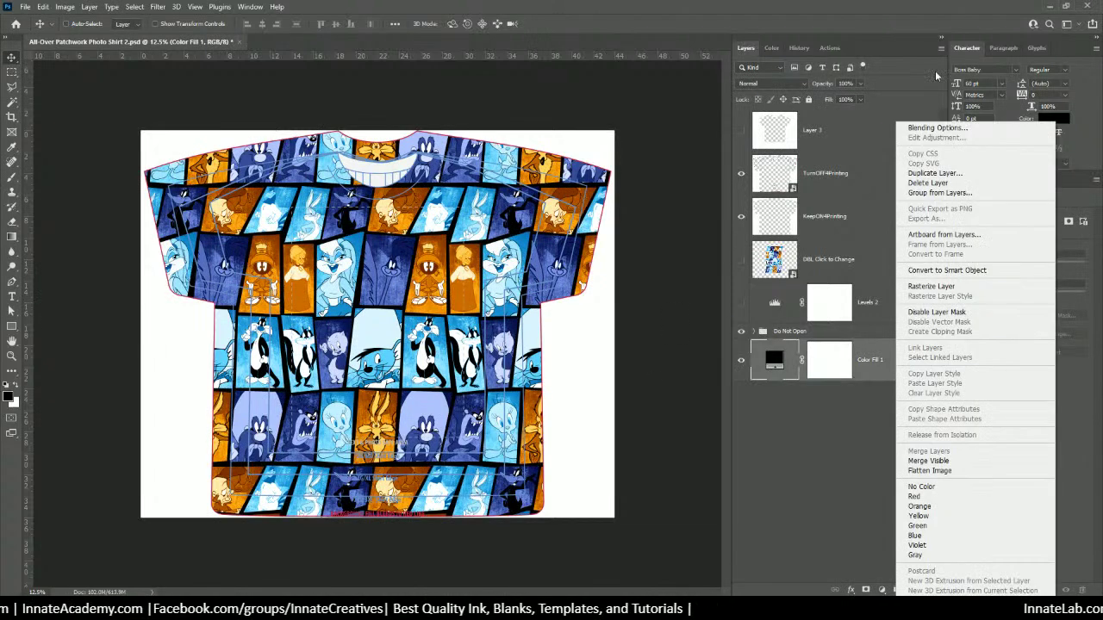
left_click(952, 174)
key("Return")
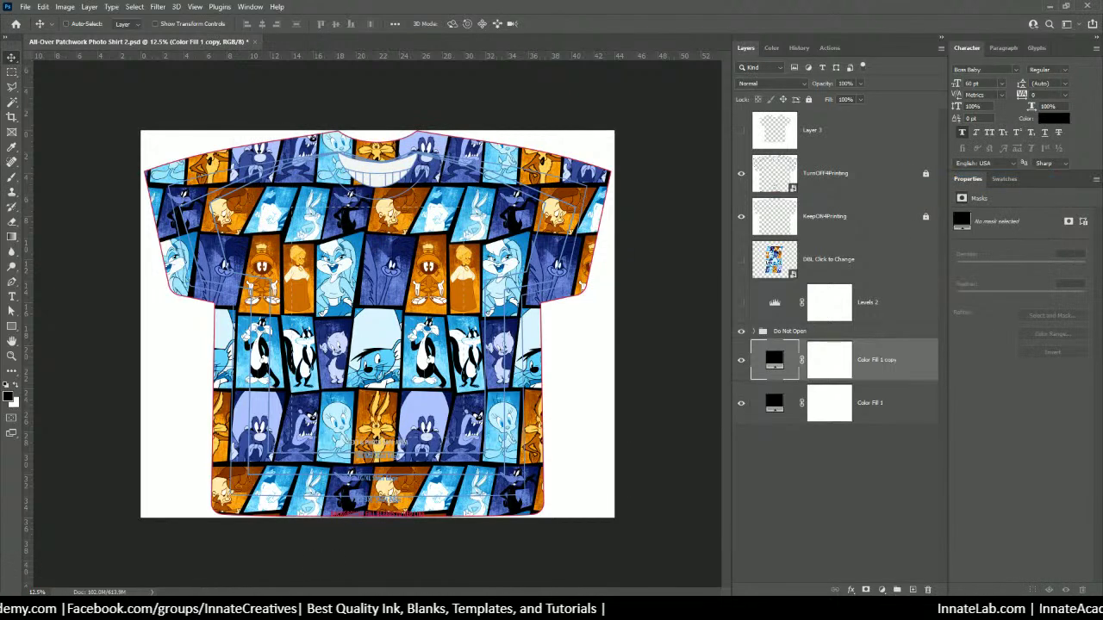
Place the saved sneaker image into the shirt template and move its layer to the top of the layer stack.
key("alt+Tab")
left_click_drag(930, 259, 242, 365)
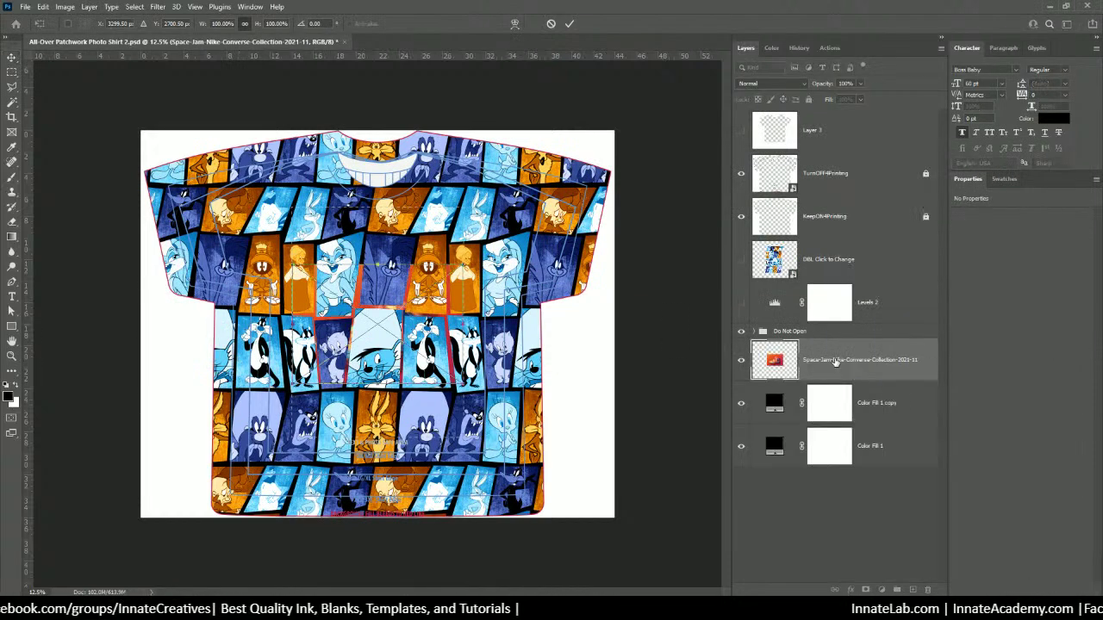
left_click_drag(835, 363, 841, 120)
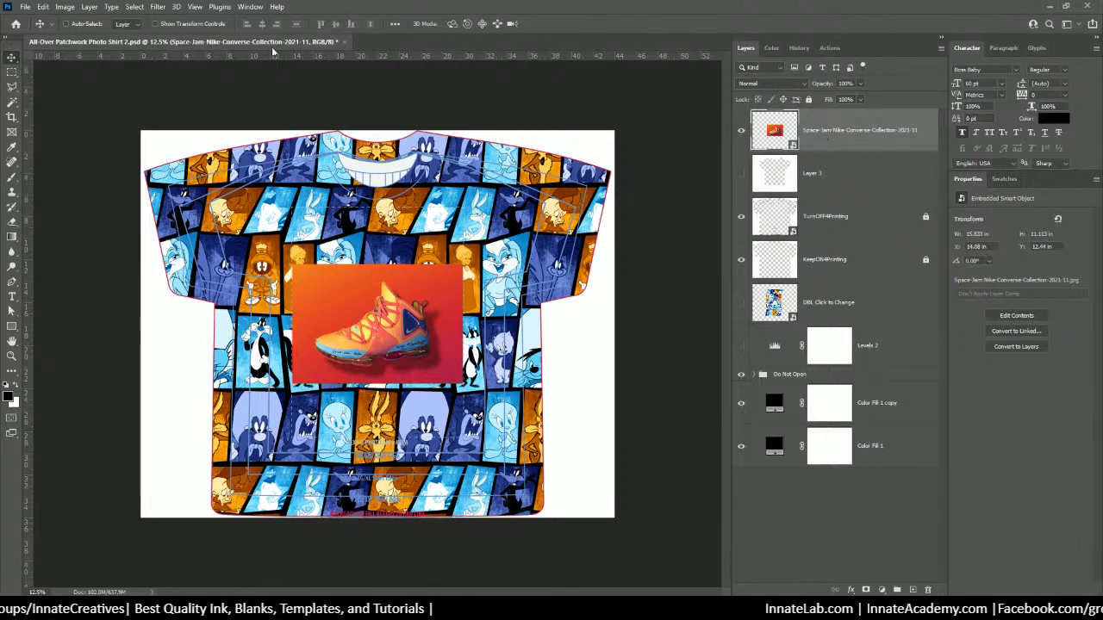
Select the sneaker with Select Subject and add a layer mask that hides its orange background.
key("w")
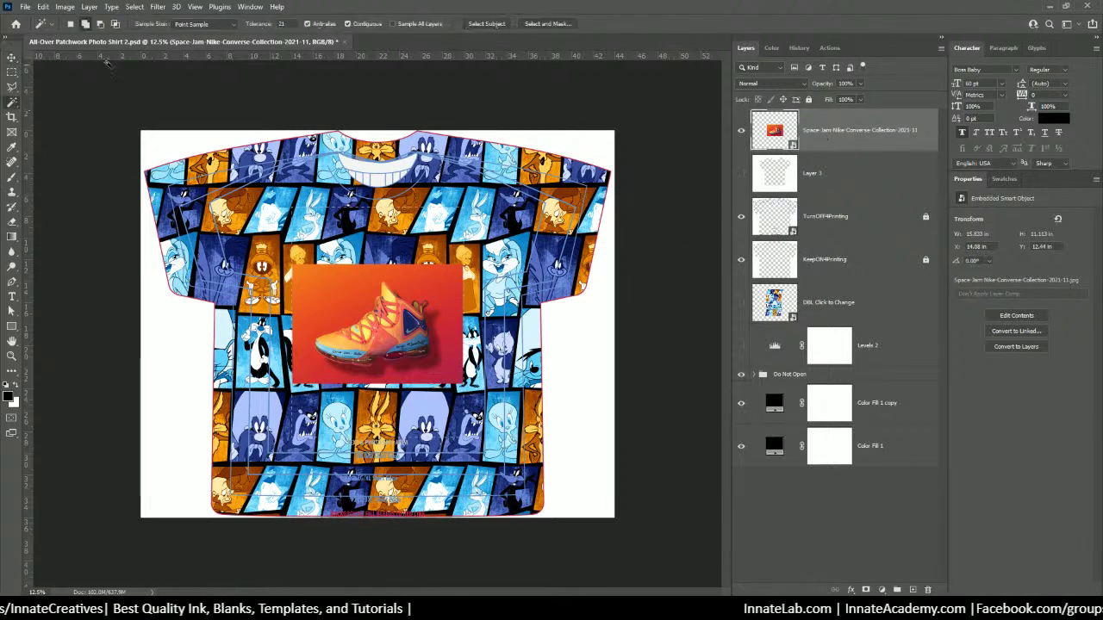
left_click(484, 23)
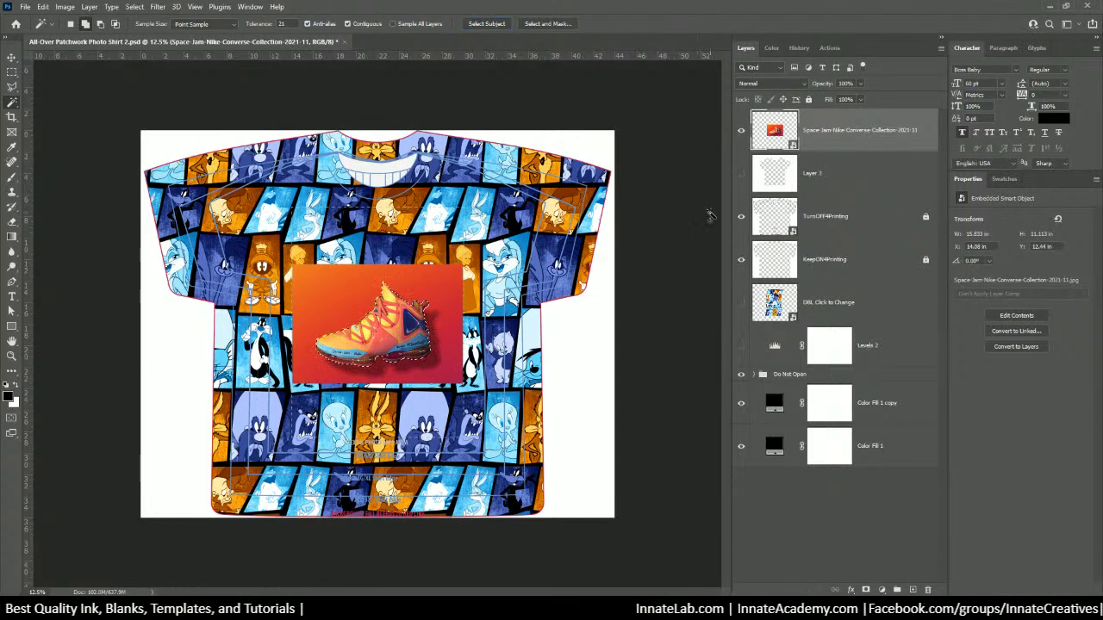
left_click(543, 23)
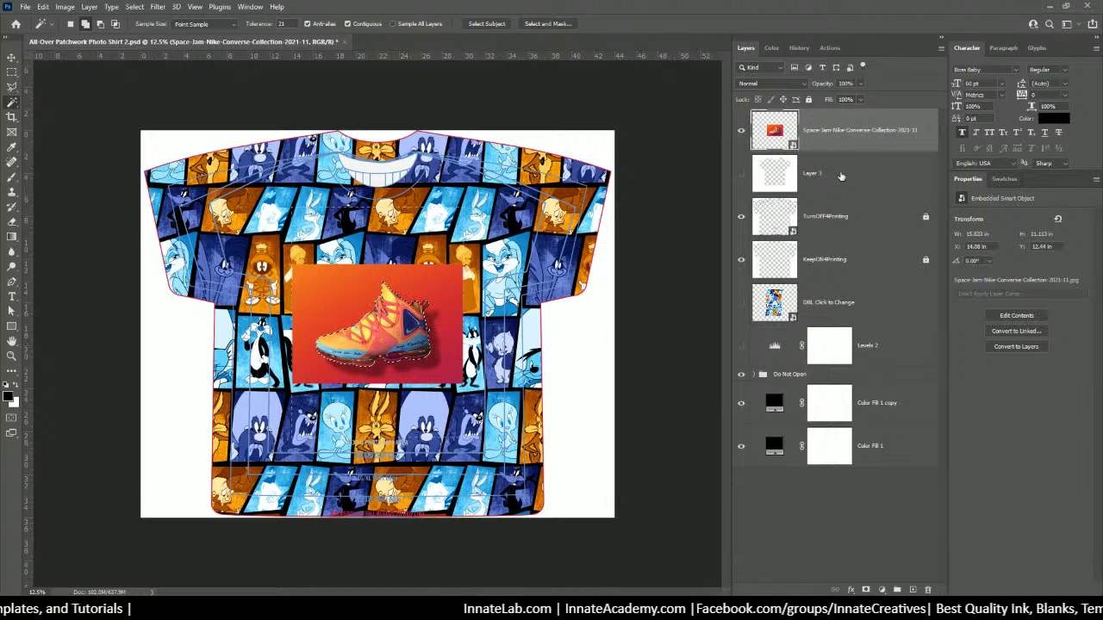
left_click(881, 589)
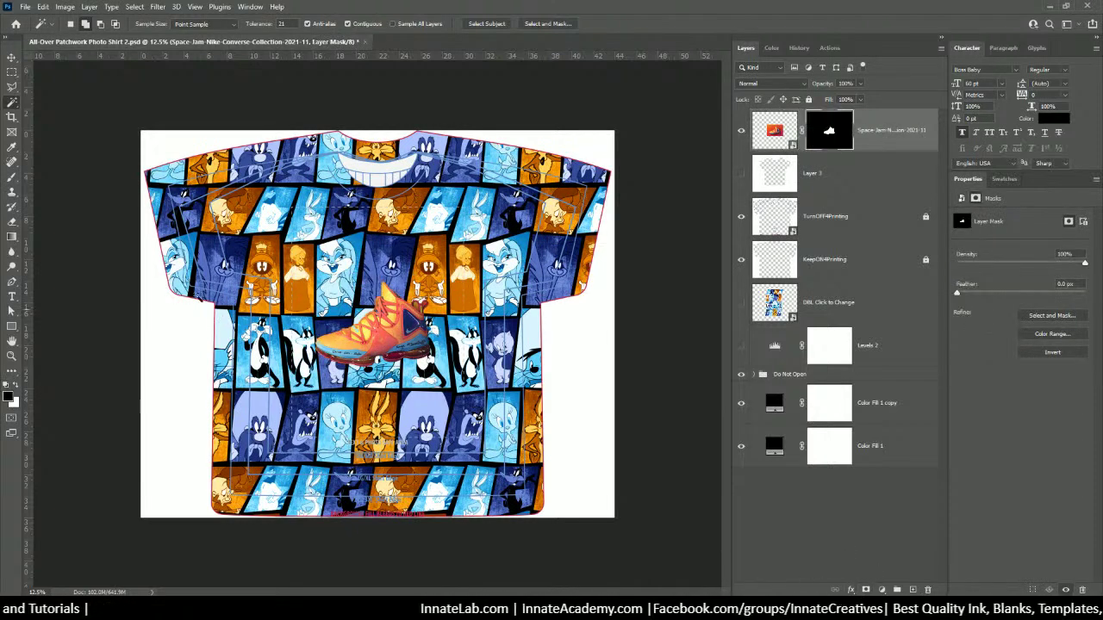
Enlarge the masked sneaker to about 182% and place it over the shirt's lower right corner.
left_click(12, 57)
left_click(911, 138)
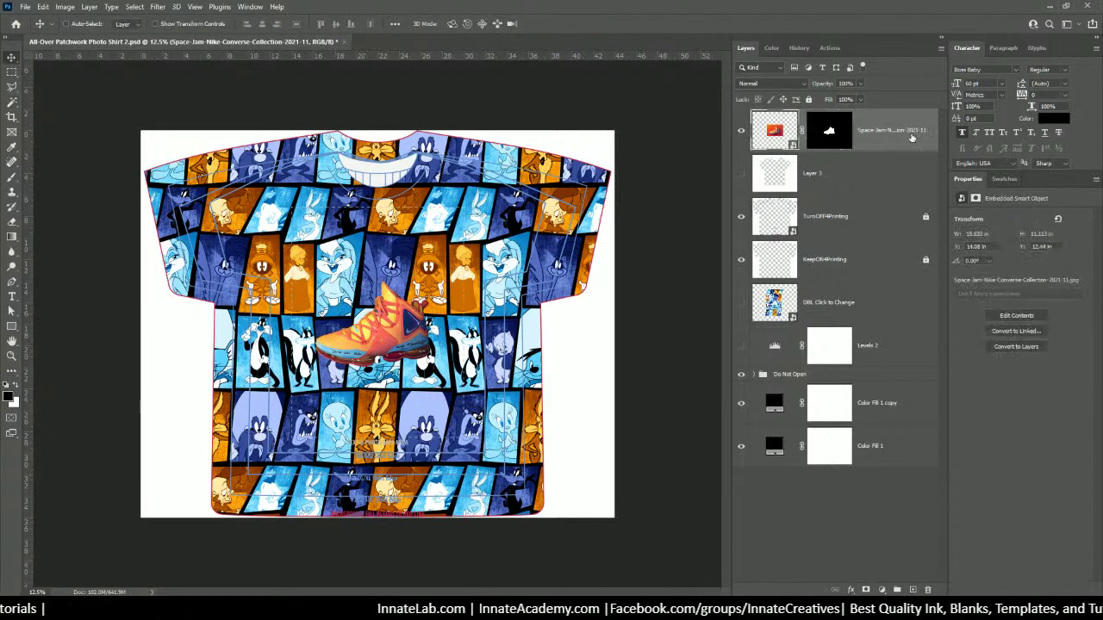
key("ctrl+t")
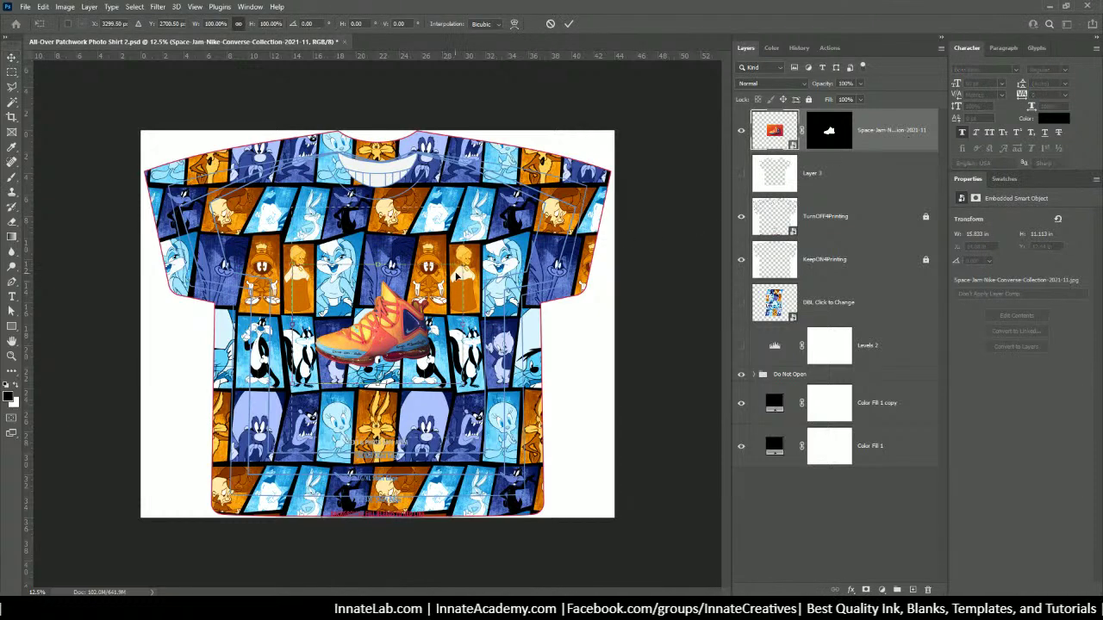
left_click_drag(459, 269, 608, 177)
left_click_drag(529, 281, 582, 445)
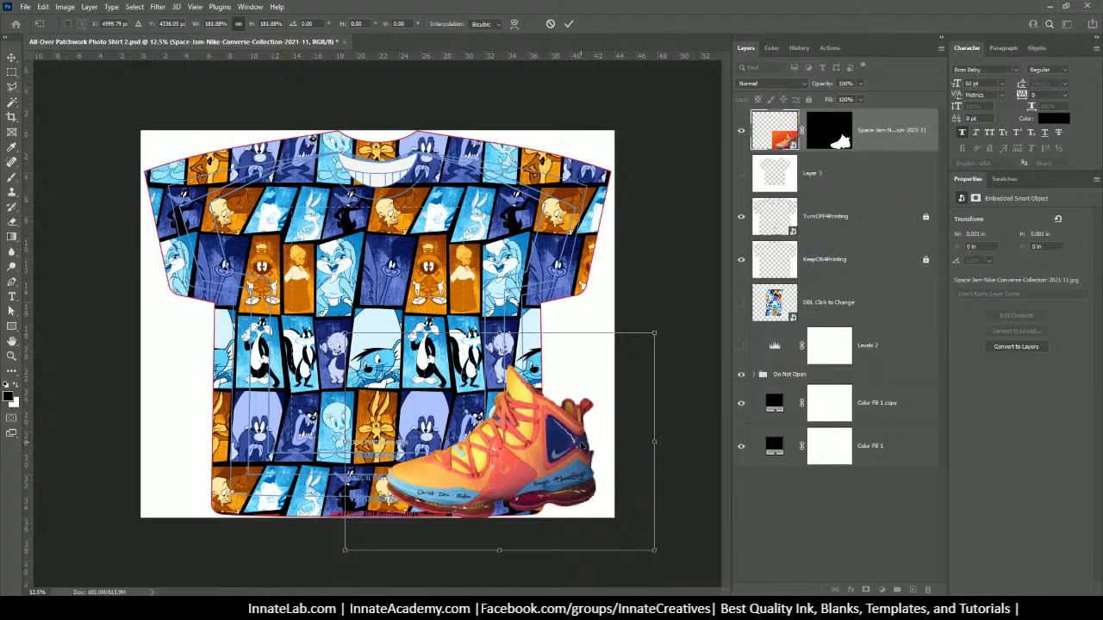
key("Return")
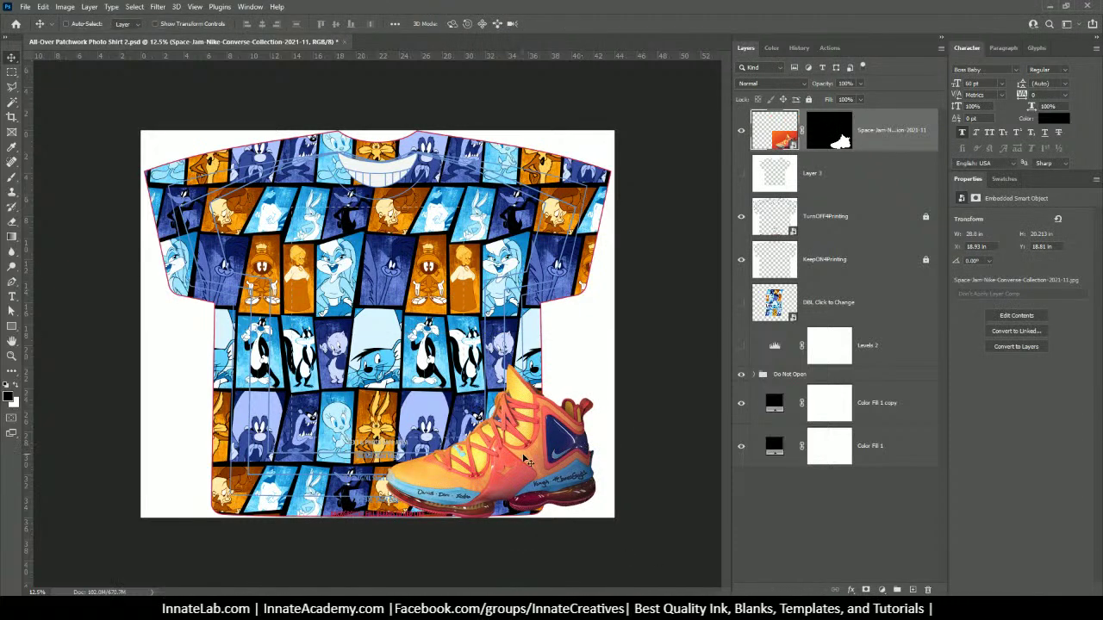
right_click(459, 300)
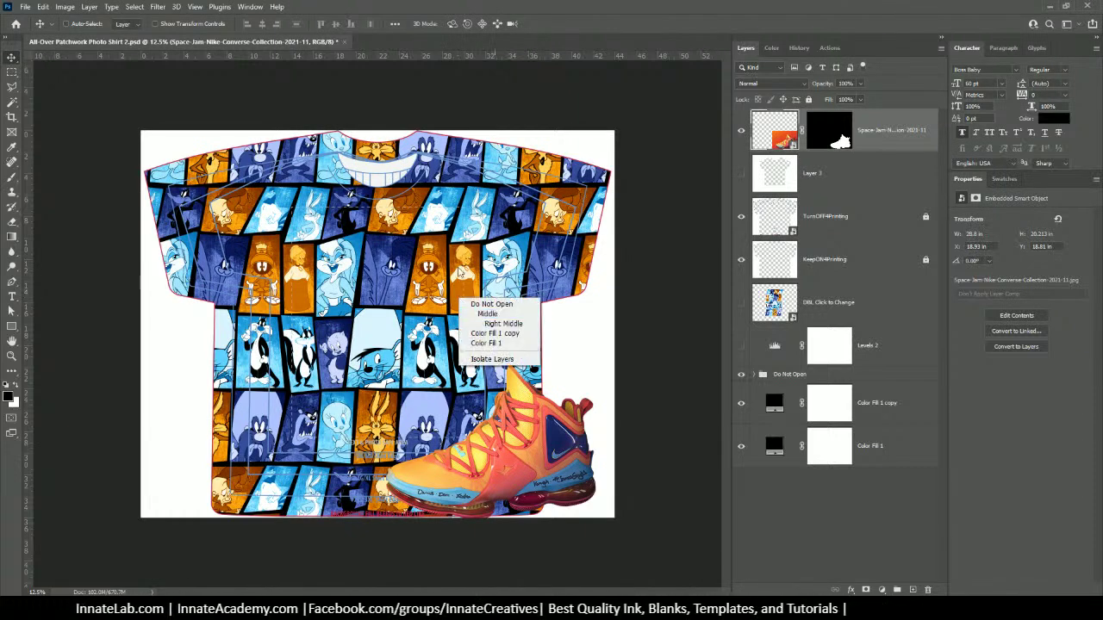
left_click(784, 307)
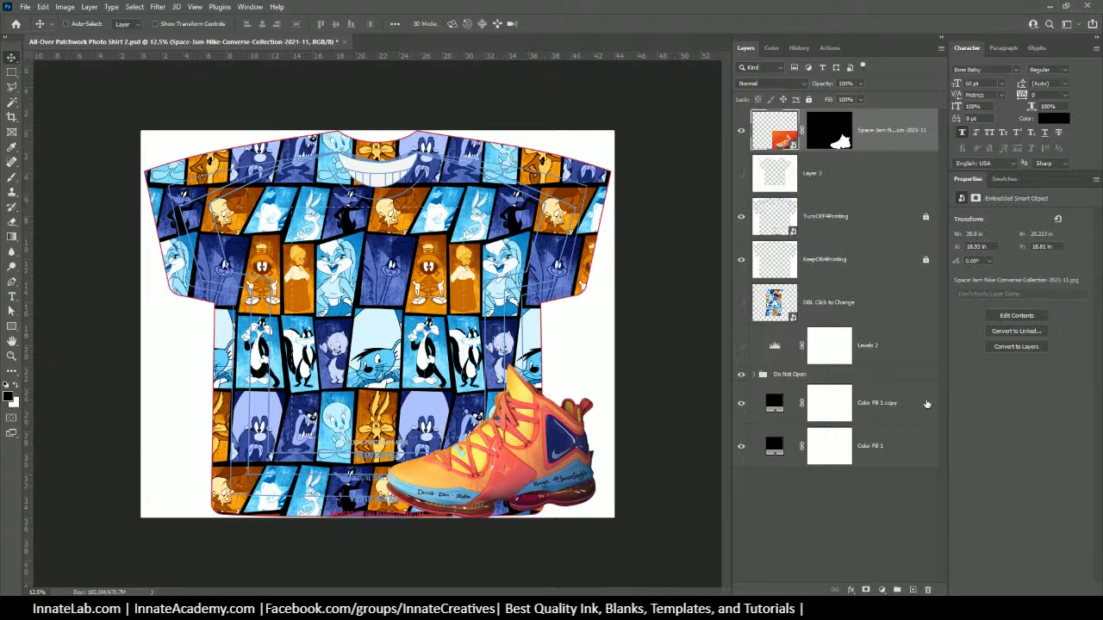
Open the contents of the DBL Click to Change layer, then those of the orange Smart Color 3 smart object.
left_click(775, 303)
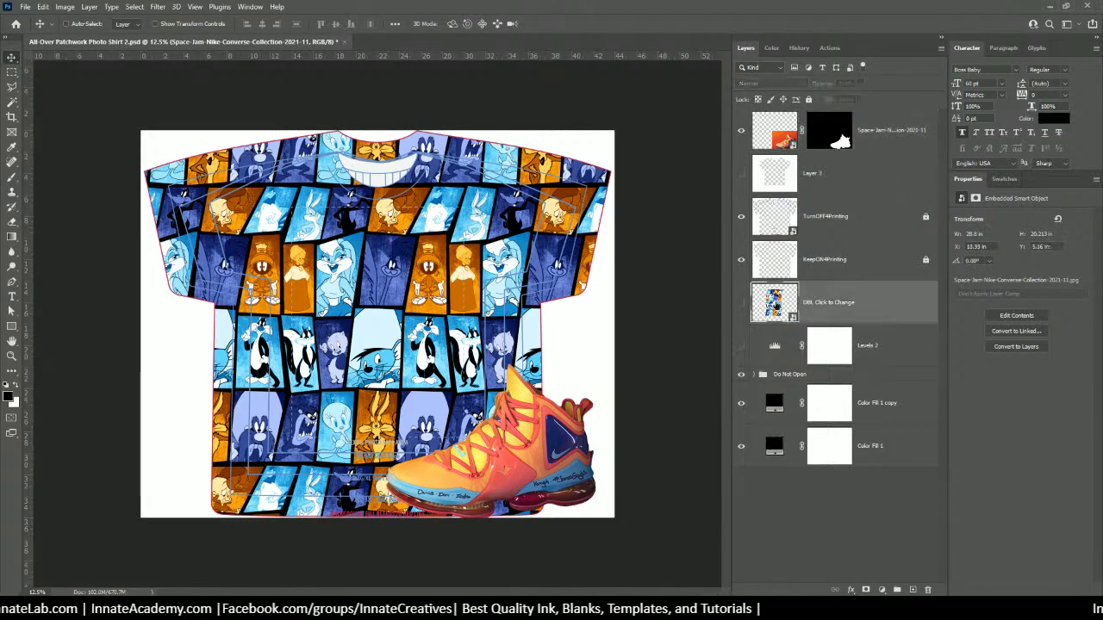
double_click(774, 303)
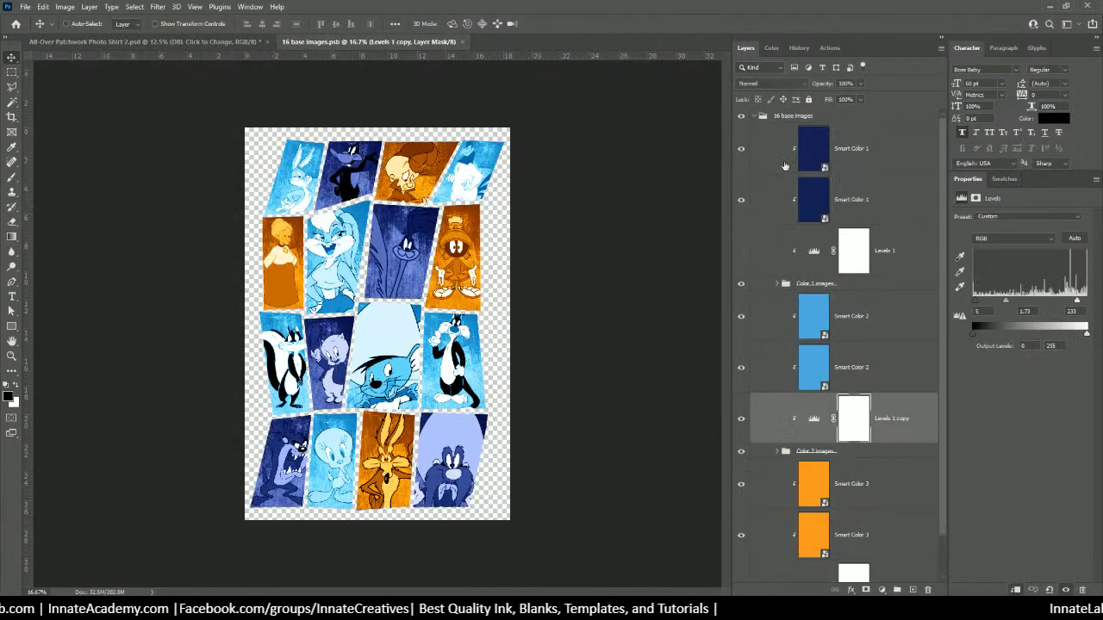
double_click(809, 484)
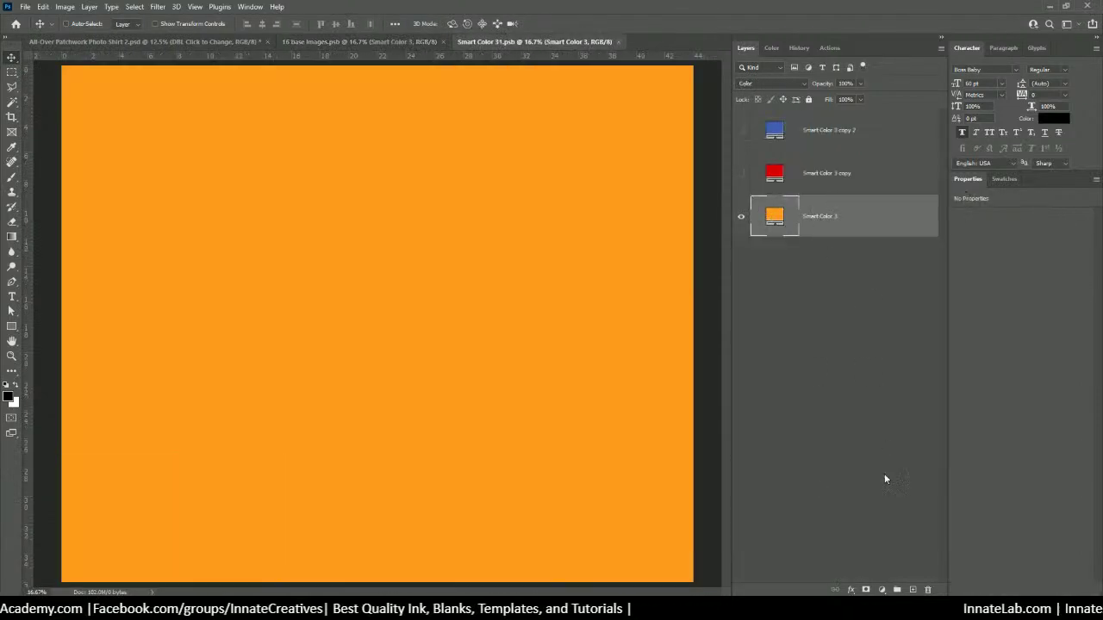
Add a linear black-to-transparent Gradient Fill layer at 90° above the orange Smart Color 3 layer.
left_click(882, 590)
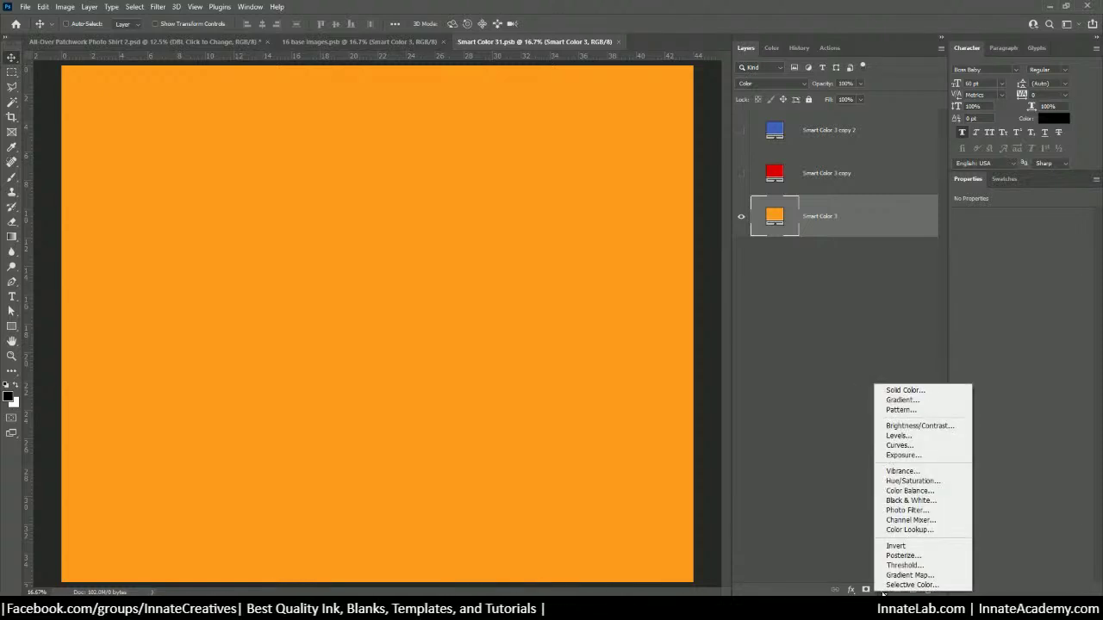
left_click(909, 400)
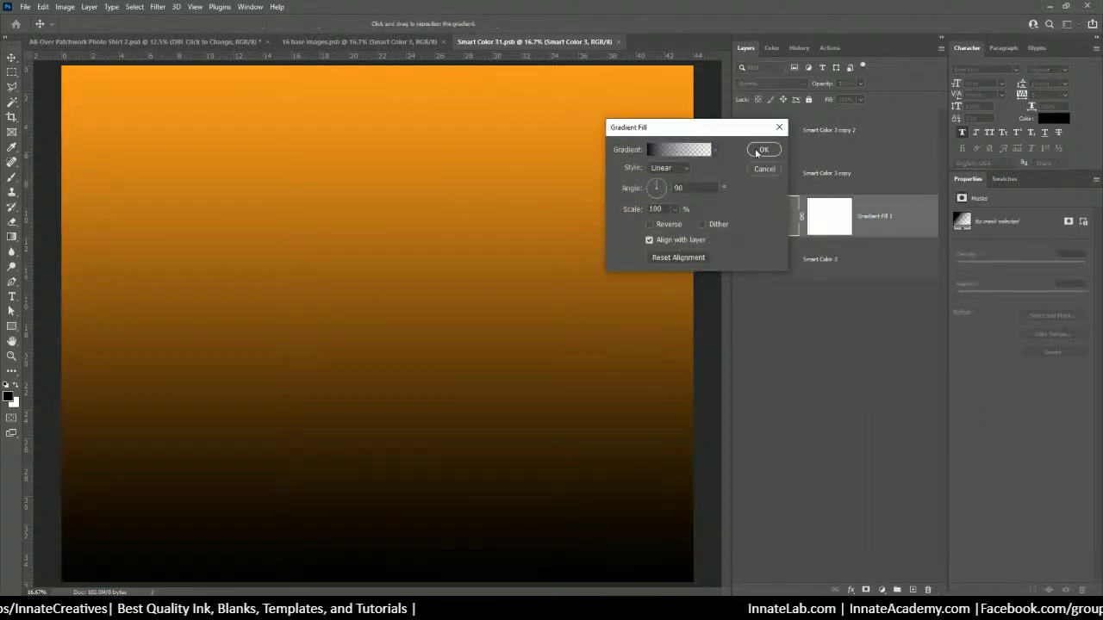
left_click(699, 153)
left_click(923, 109)
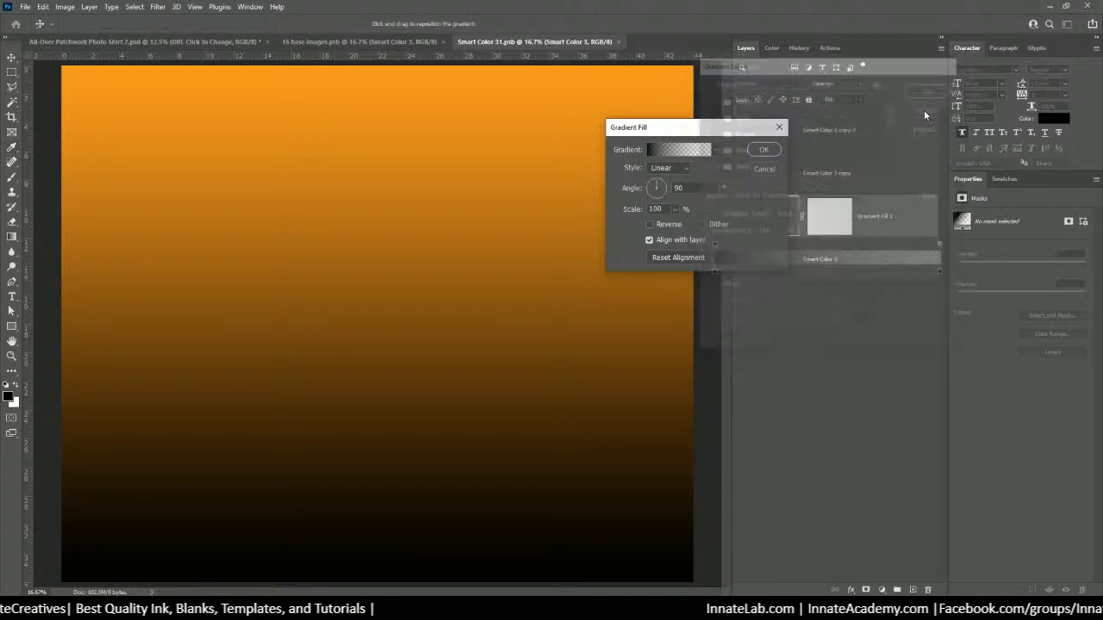
left_click(763, 150)
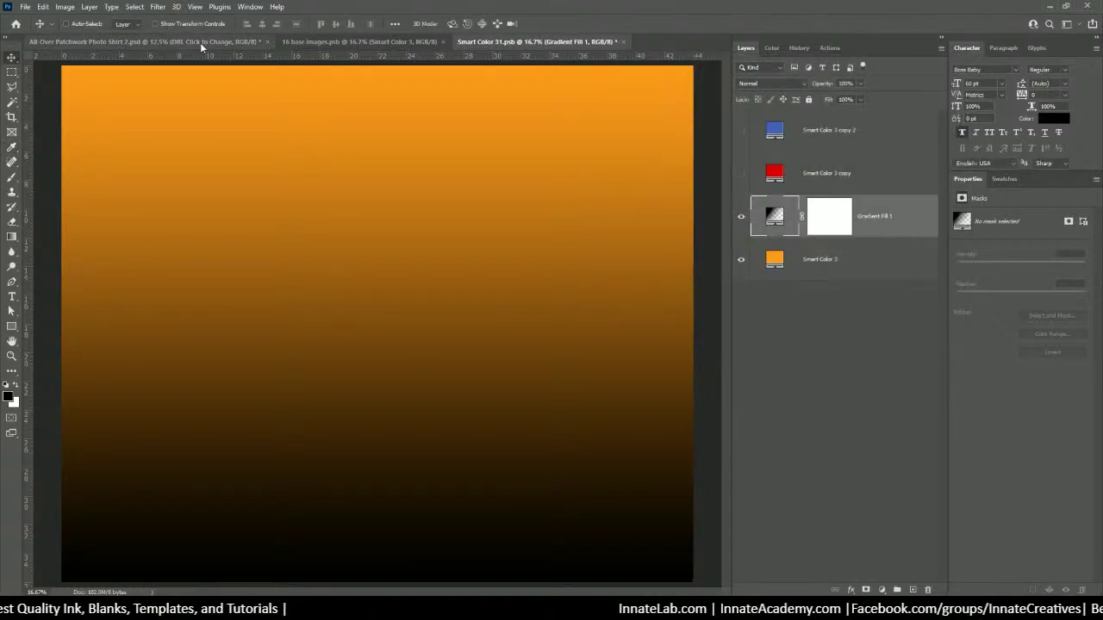
Copy the masked sneaker layer from the shirt template into the Smart Color 3 document, above the gradient fill.
left_click(145, 41)
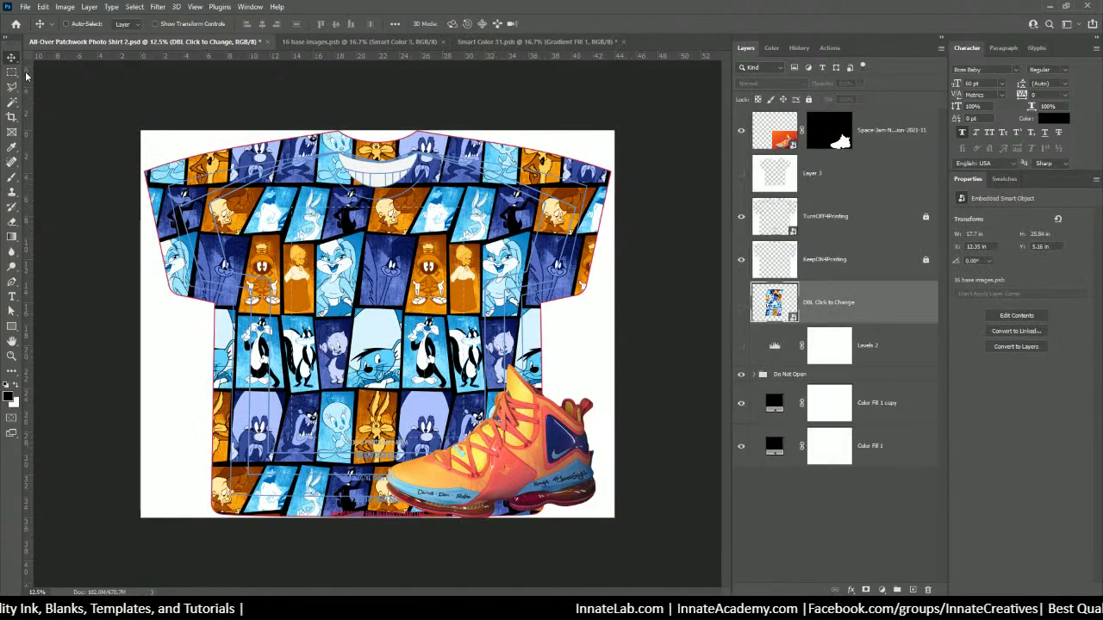
left_click(910, 144)
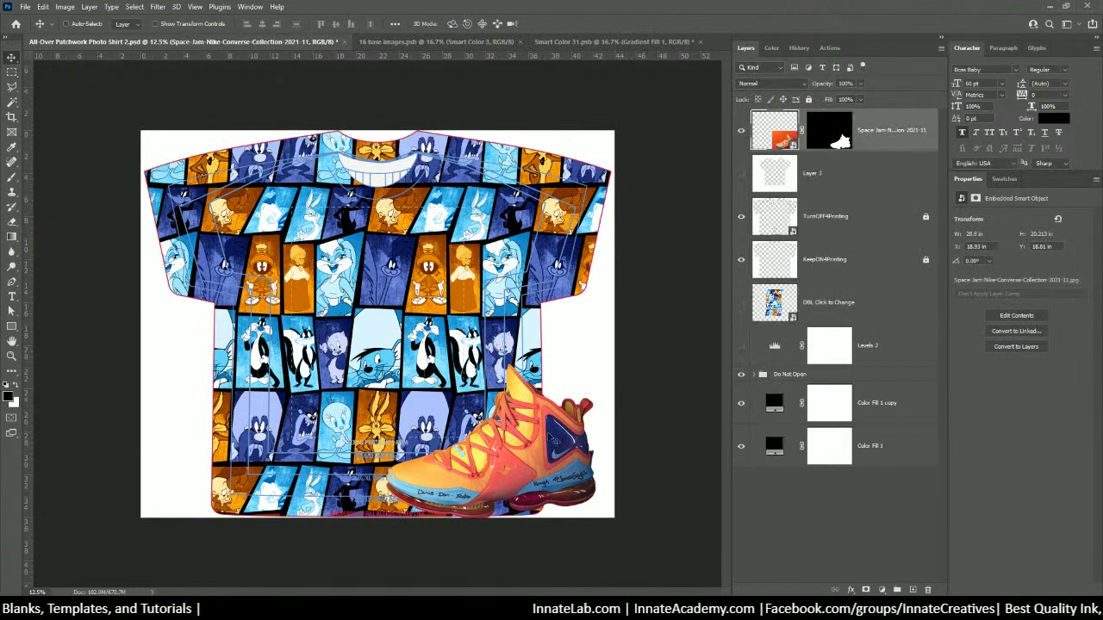
left_click_drag(555, 439, 591, 42)
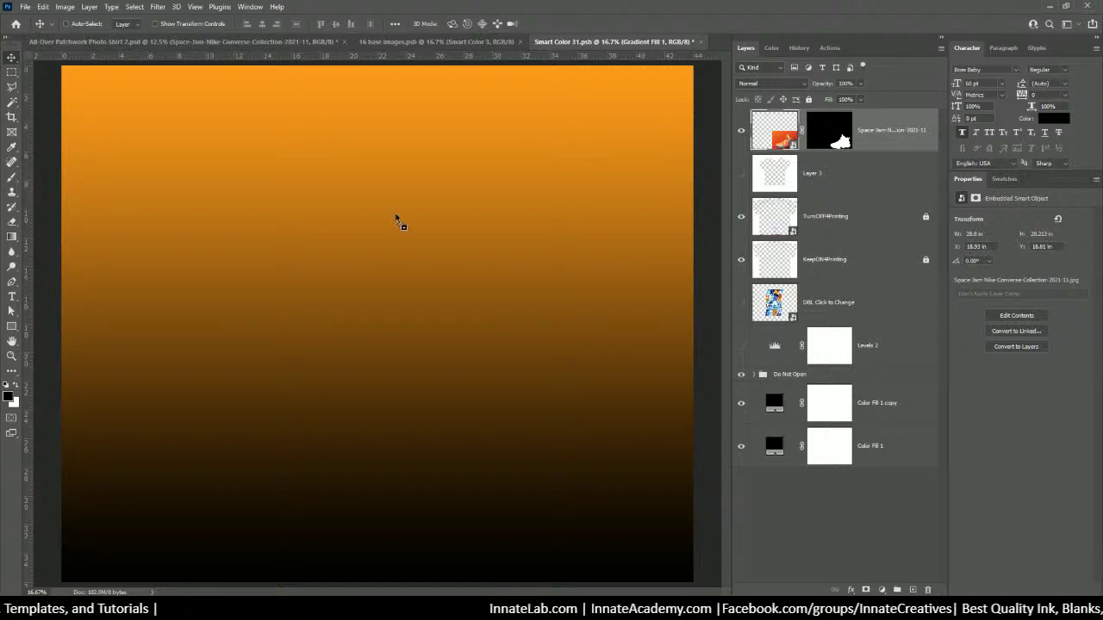
left_click_drag(397, 217, 341, 235)
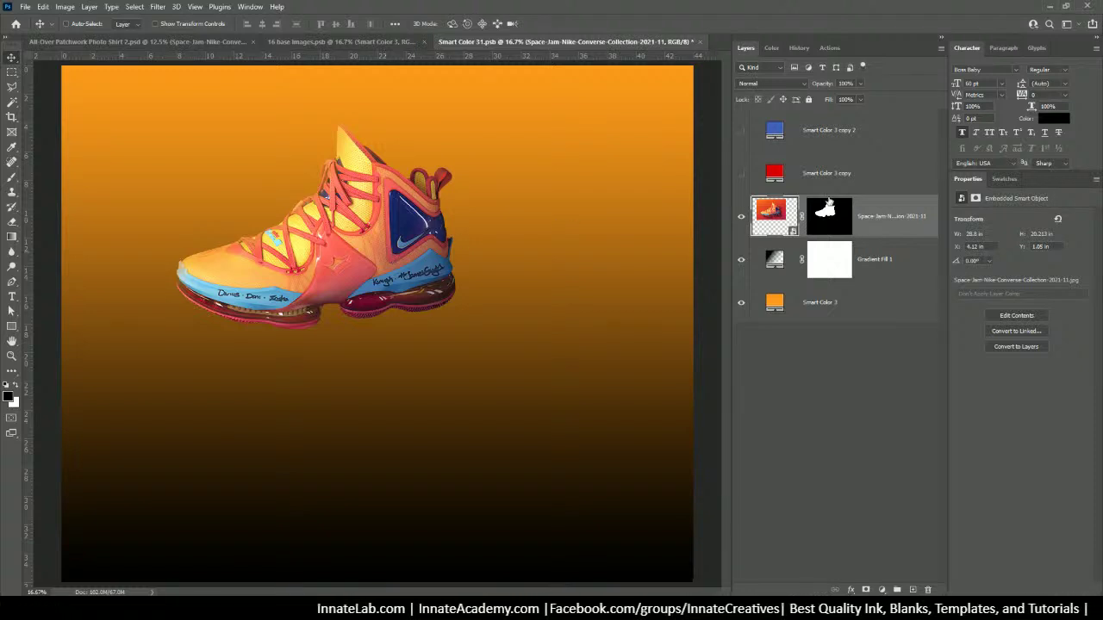
Reopen the gradient fill for editing and apply the Foreground to Background preset from the Basics group.
double_click(775, 260)
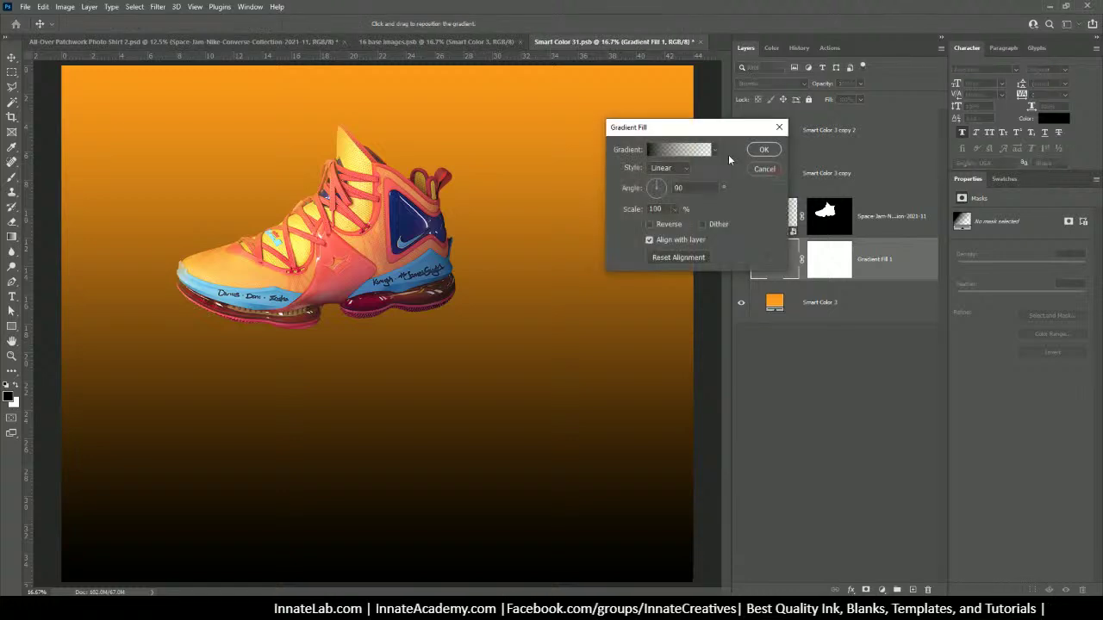
left_click(680, 151)
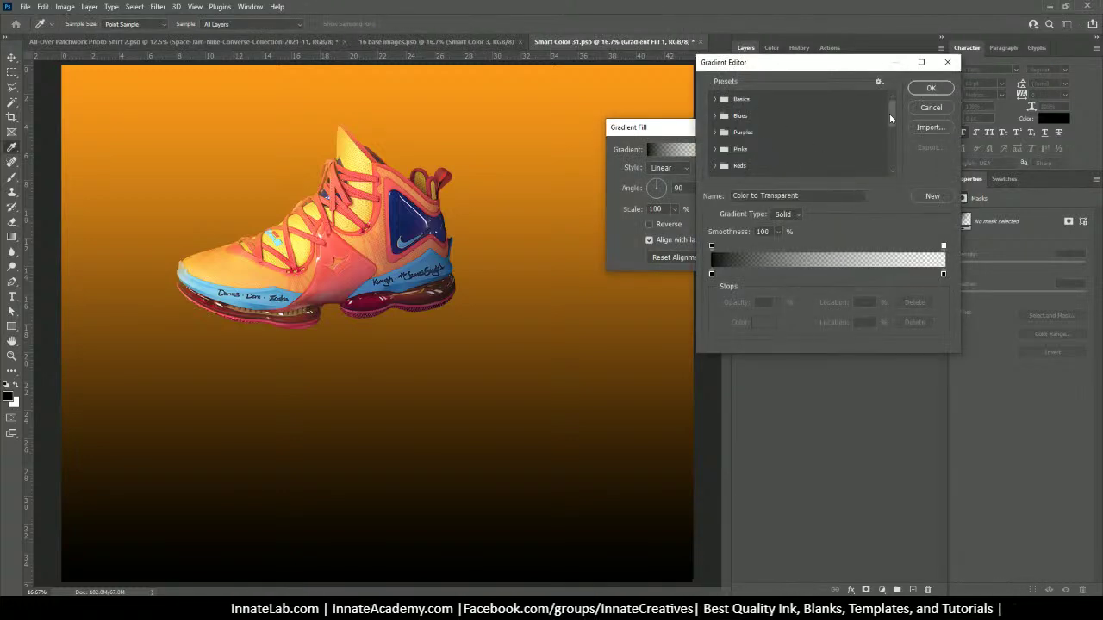
left_click_drag(890, 118, 892, 181)
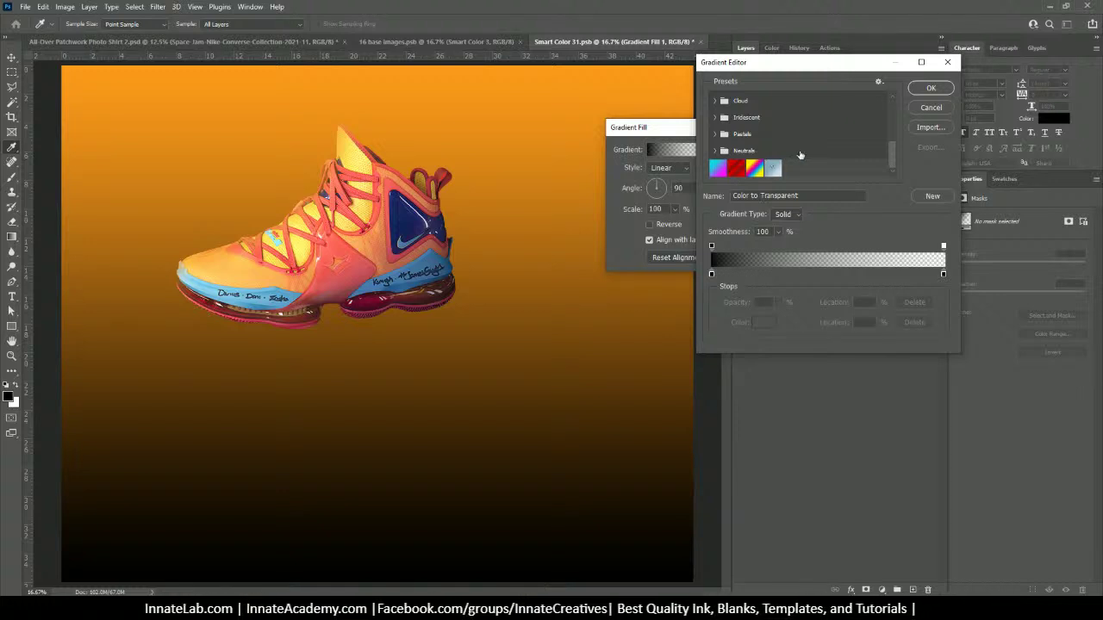
left_click_drag(892, 151, 893, 105)
left_click(721, 101)
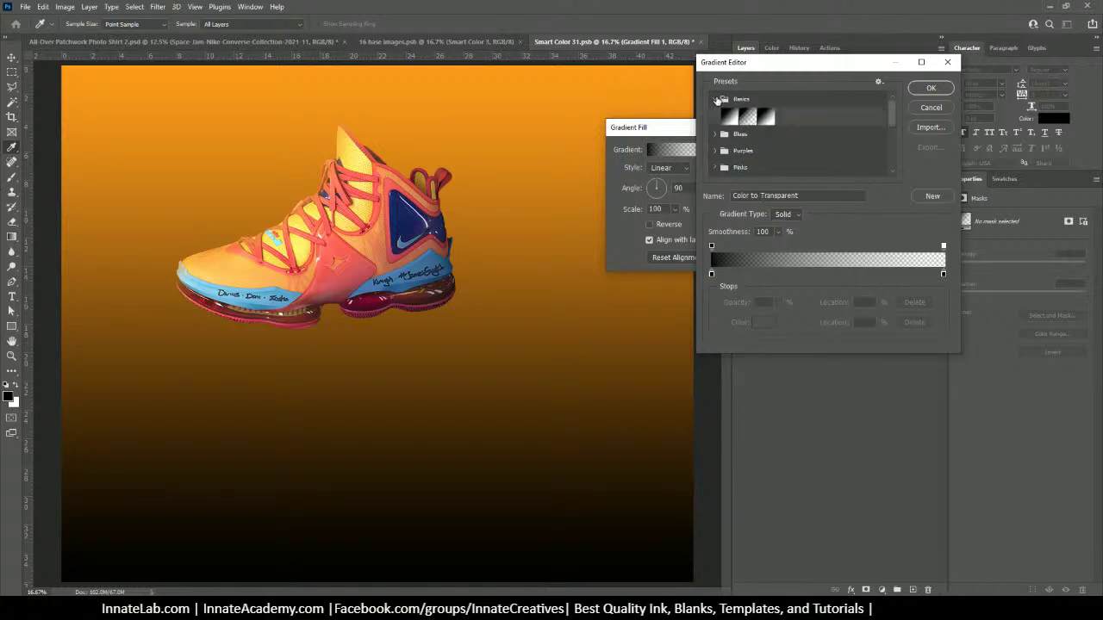
left_click(729, 117)
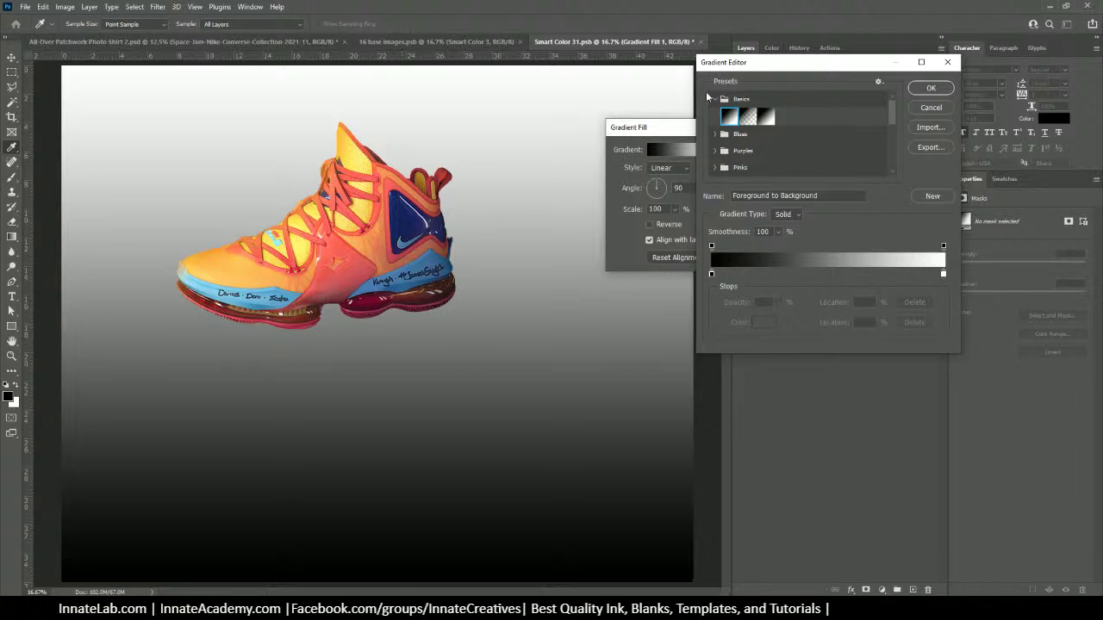
left_click(714, 98)
left_click_drag(895, 111, 894, 159)
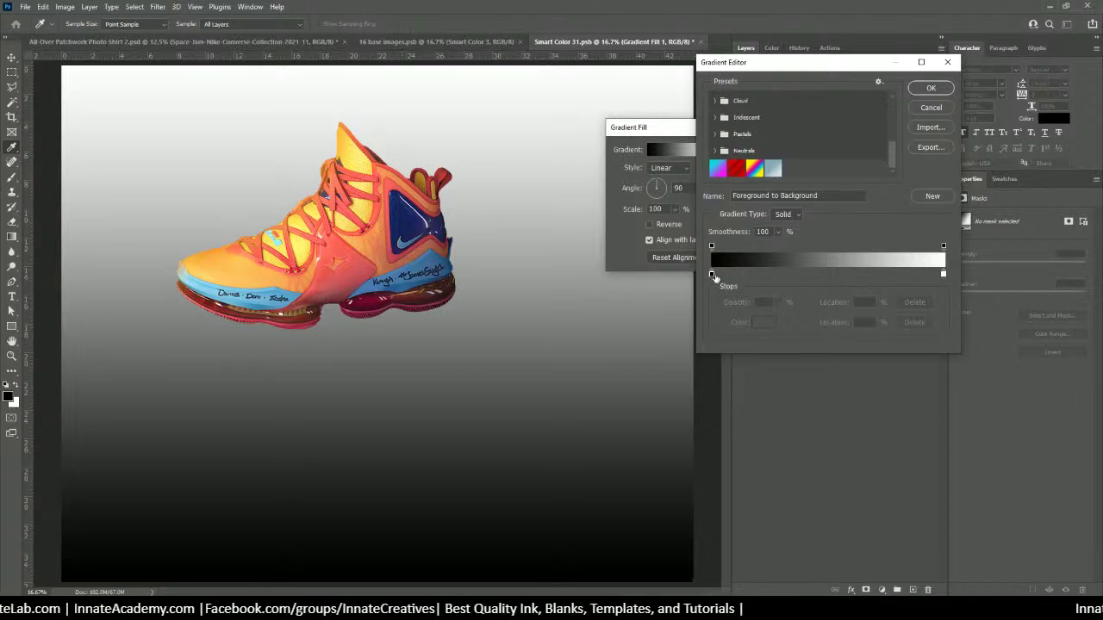
Recolor the gradient's black stop with the sneaker's sampled coral red and its white stop with the sneaker's yellow.
left_click(712, 273)
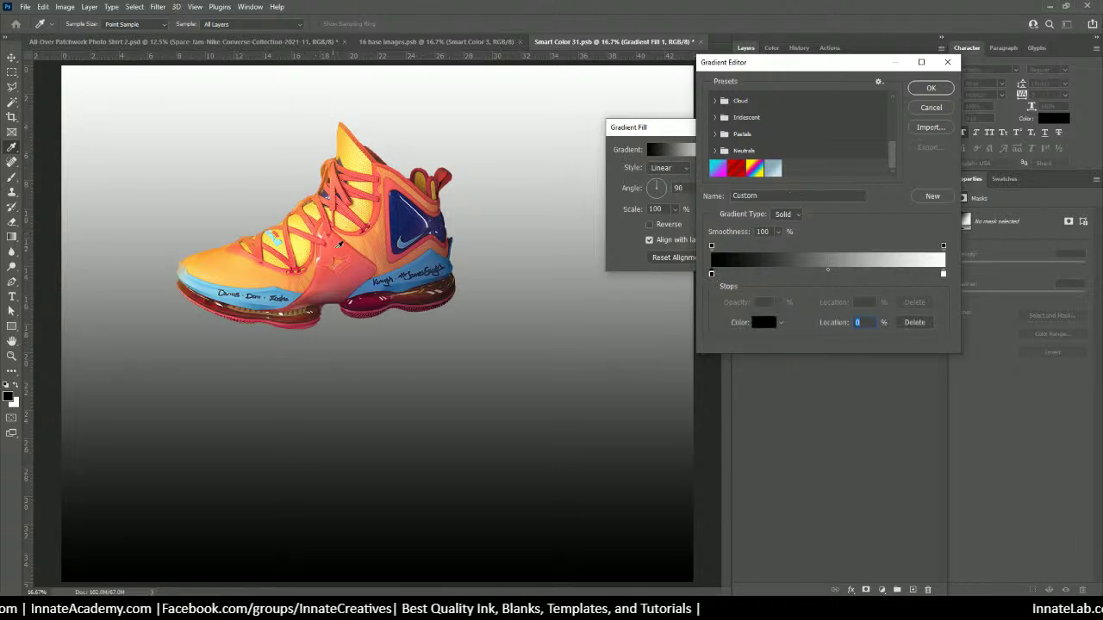
left_click(296, 264)
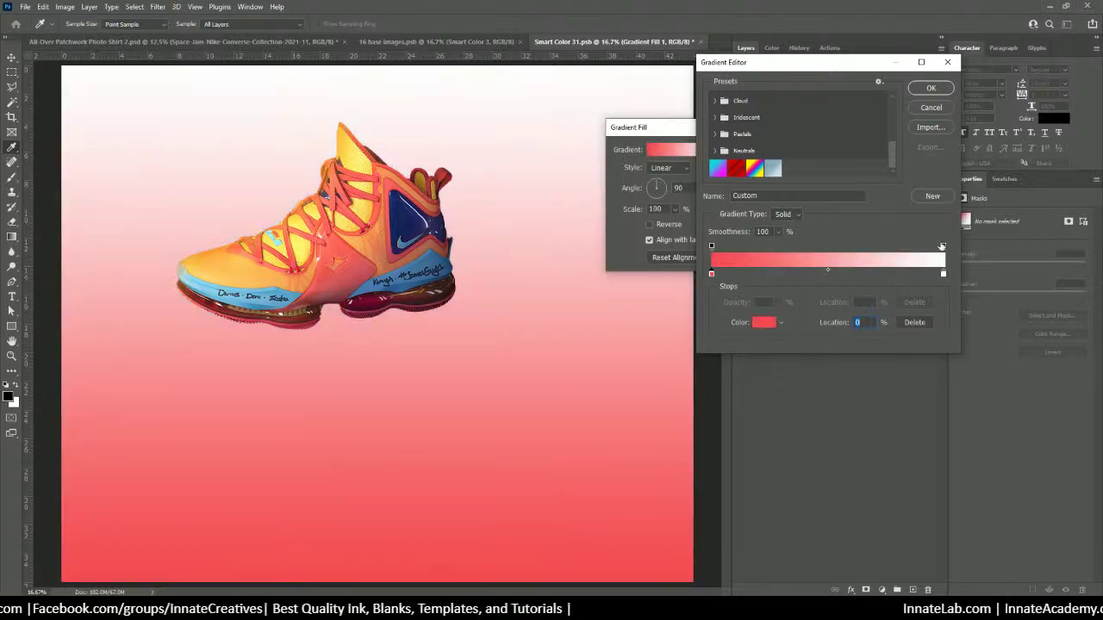
left_click(943, 275)
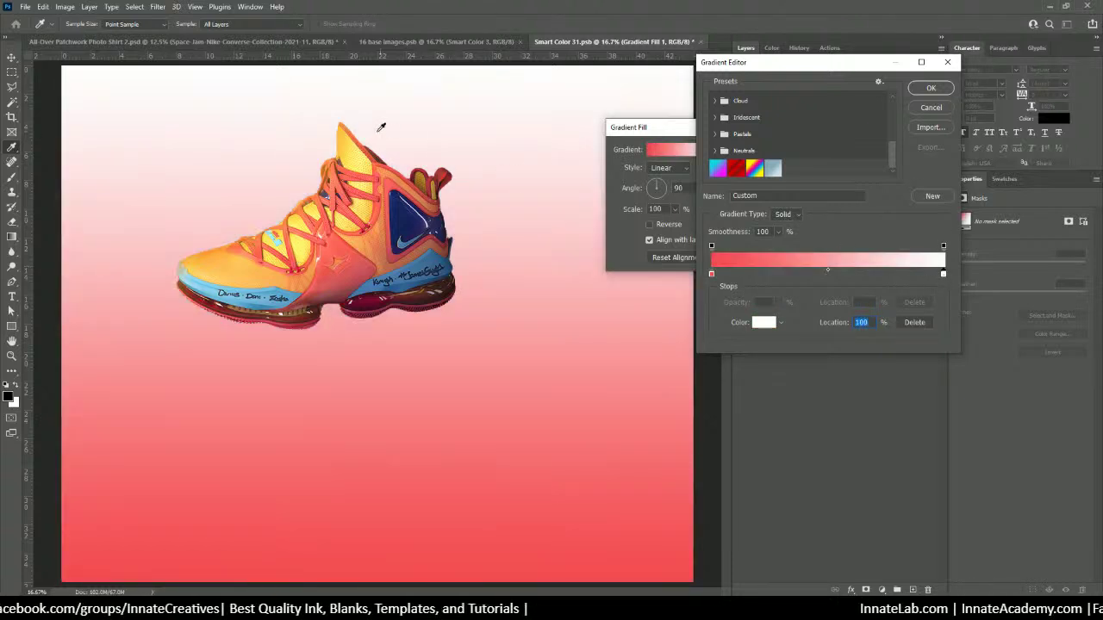
left_click(300, 242)
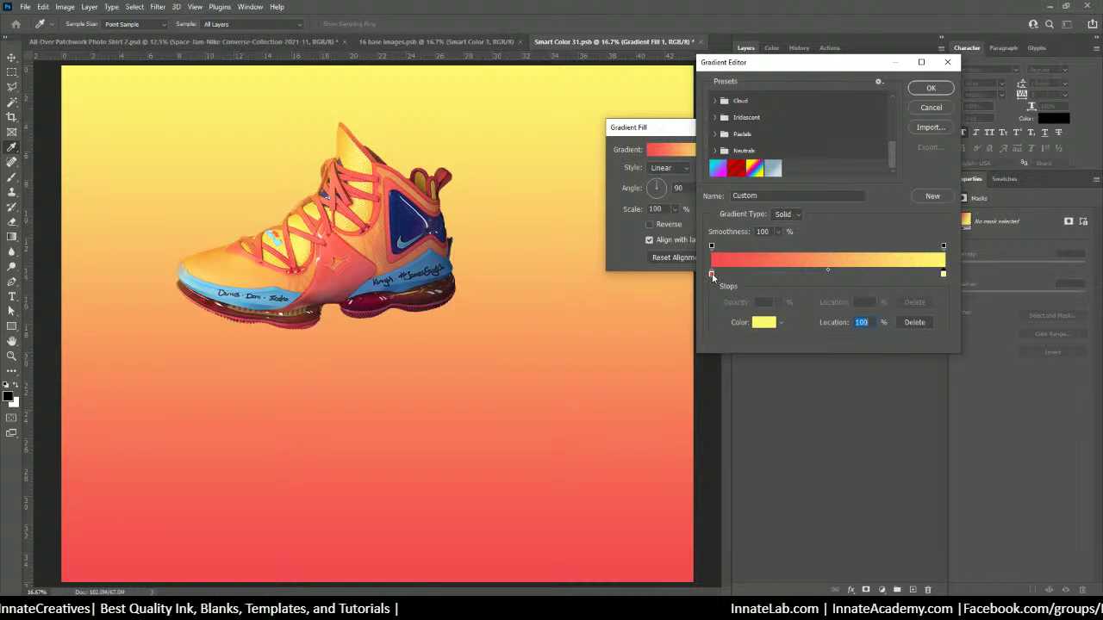
Move the gradient's red stop to location 6% and set its color to f64646.
left_click_drag(711, 274, 725, 275)
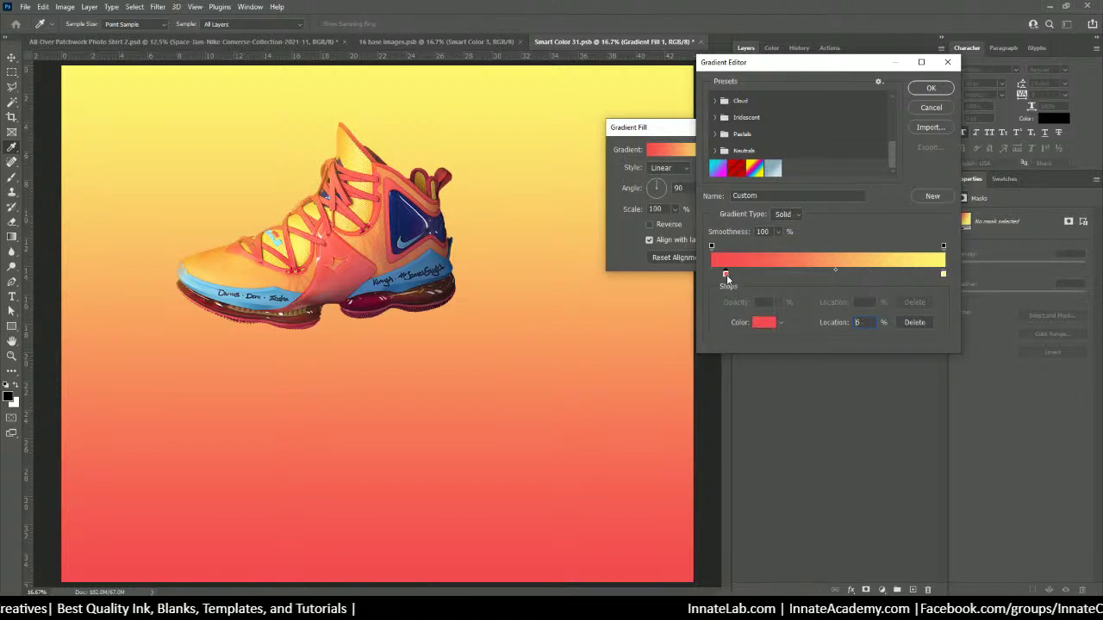
left_click(765, 323)
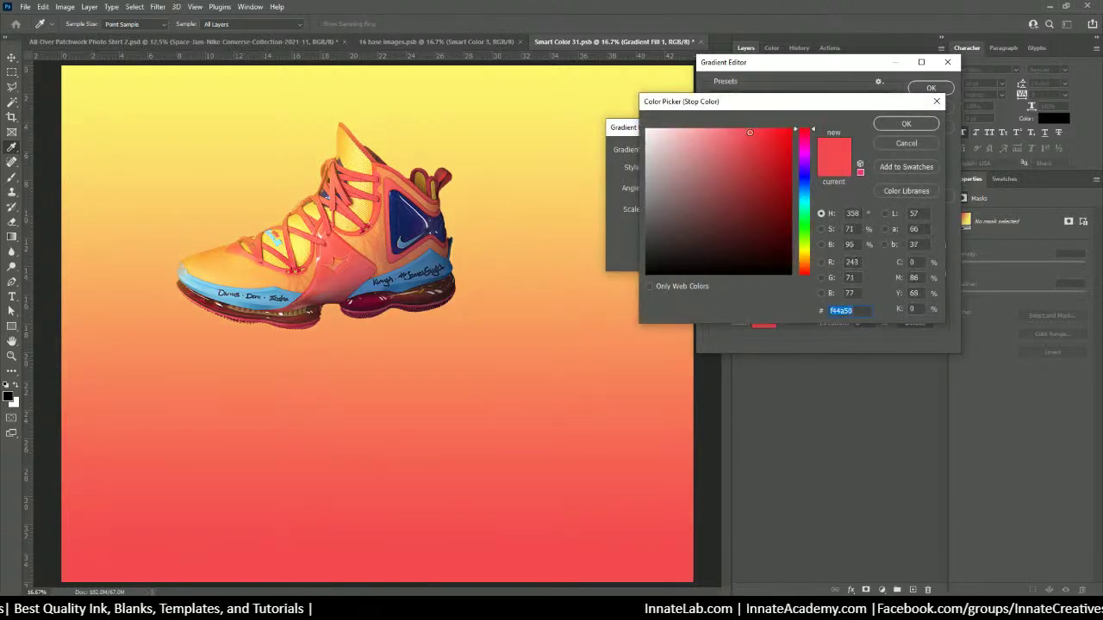
type("f9343b")
mouse_move(759, 131)
left_mouse_down()
mouse_move(771, 133)
mouse_move(743, 134)
mouse_move(812, 129)
mouse_move(749, 133)
left_mouse_up()
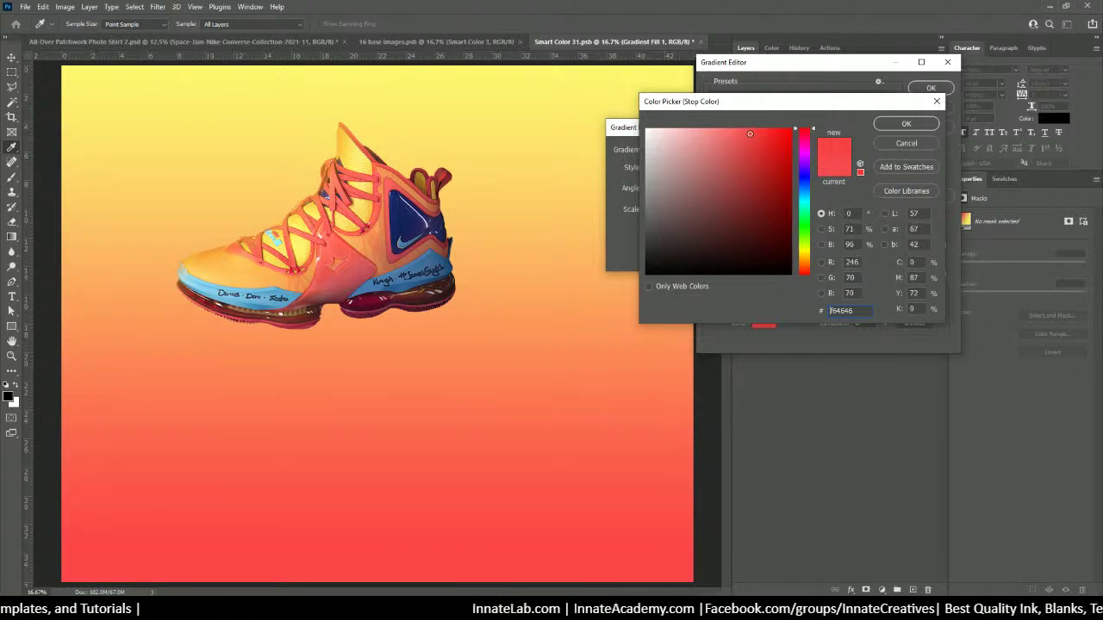
left_click(907, 124)
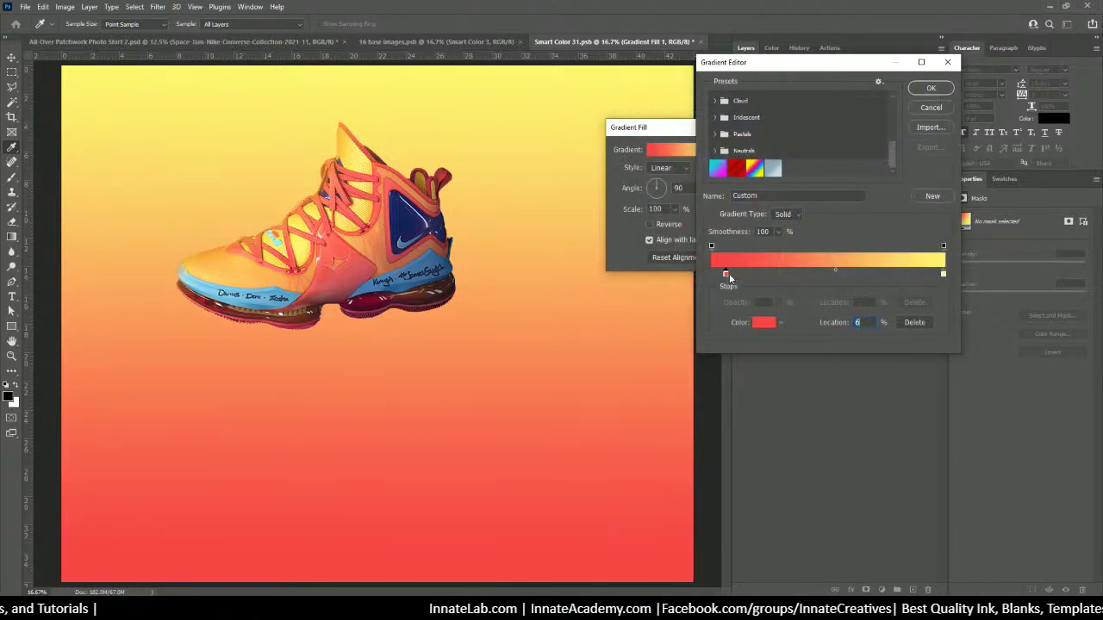
Move the gradient's red stop to 18% and its yellow stop to 76%, and apply the gradient fill.
left_click_drag(730, 276, 755, 278)
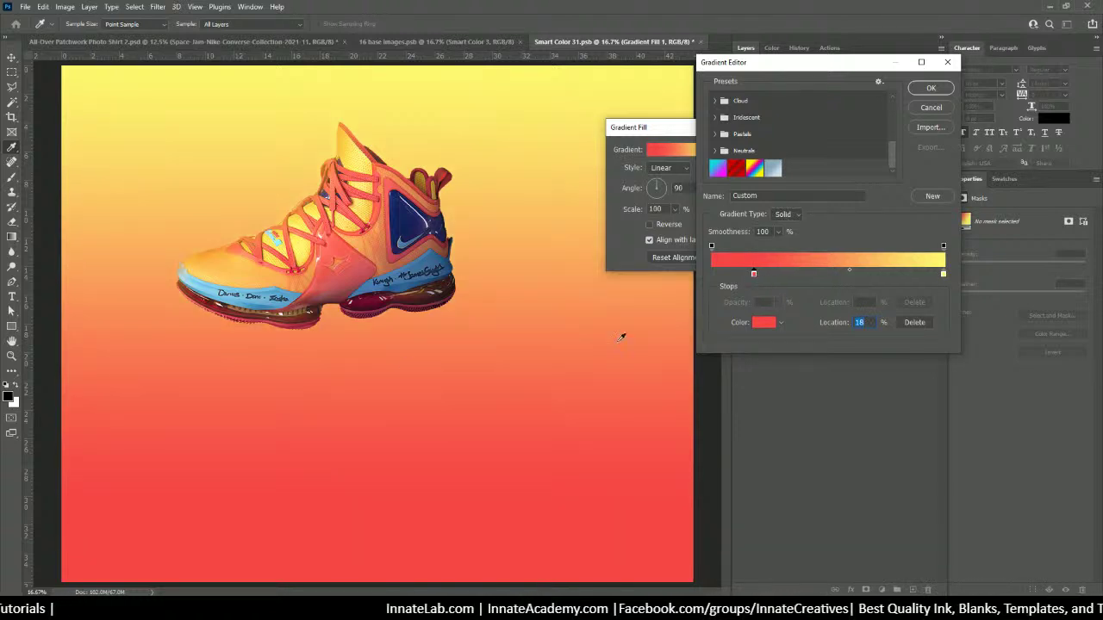
left_click_drag(942, 274, 888, 274)
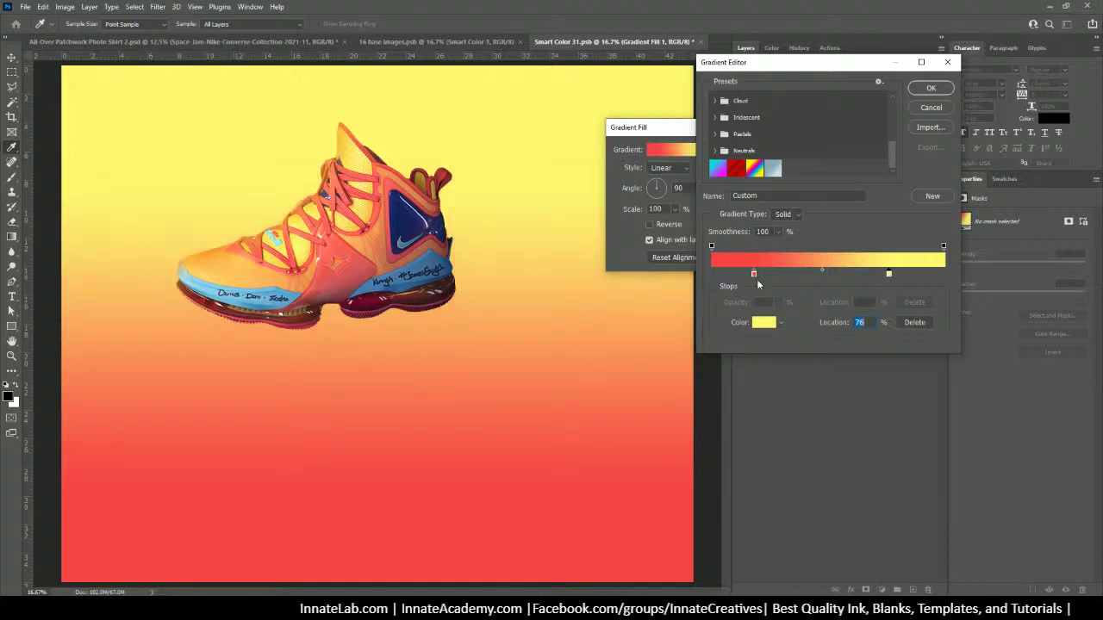
left_click(931, 90)
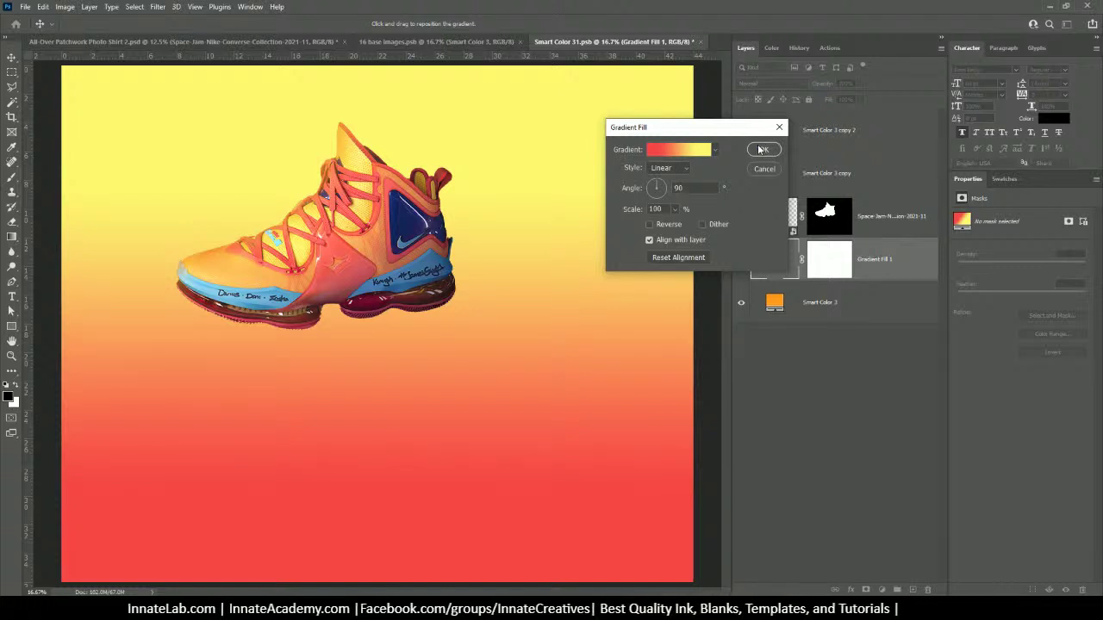
left_click(763, 150)
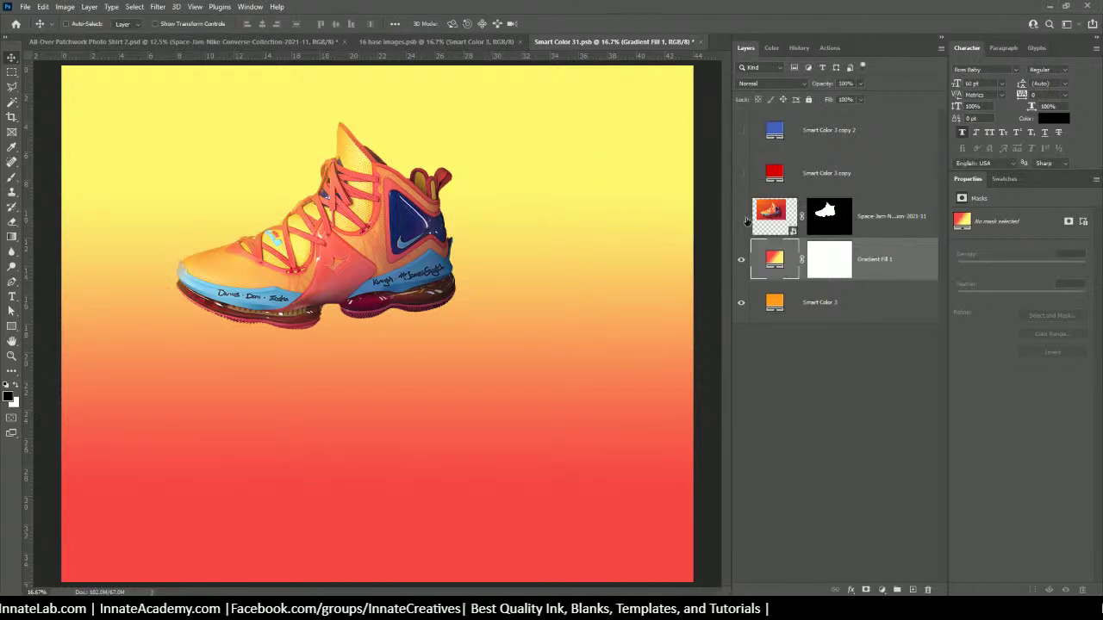
Hide the sneaker image layer, and save and close Smart Color 31.psb.
left_click(740, 217)
left_click(700, 41)
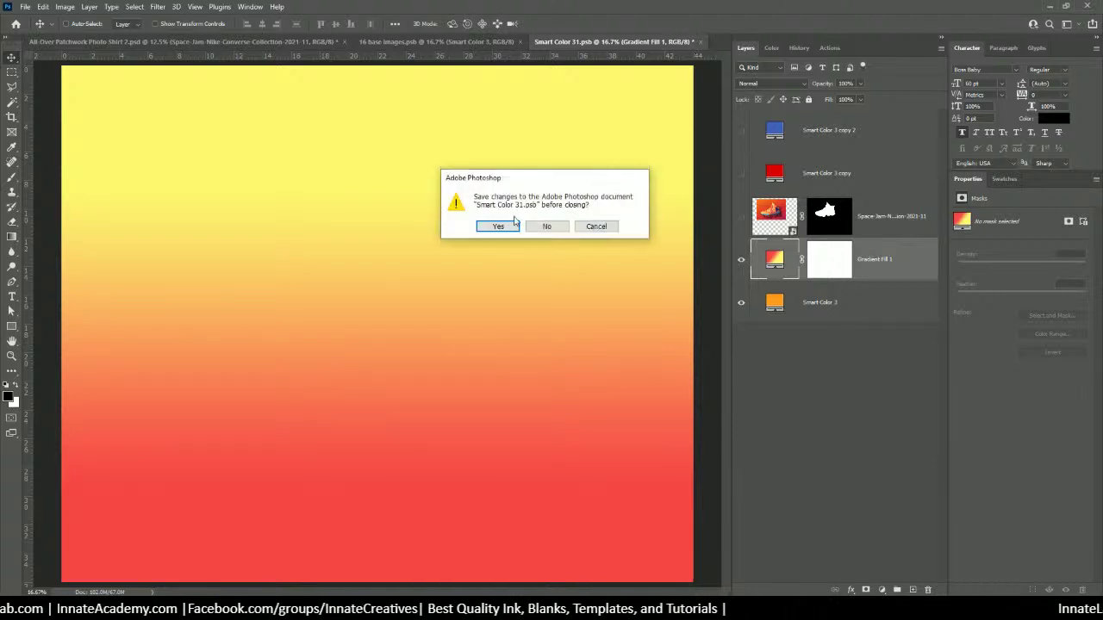
left_click(498, 227)
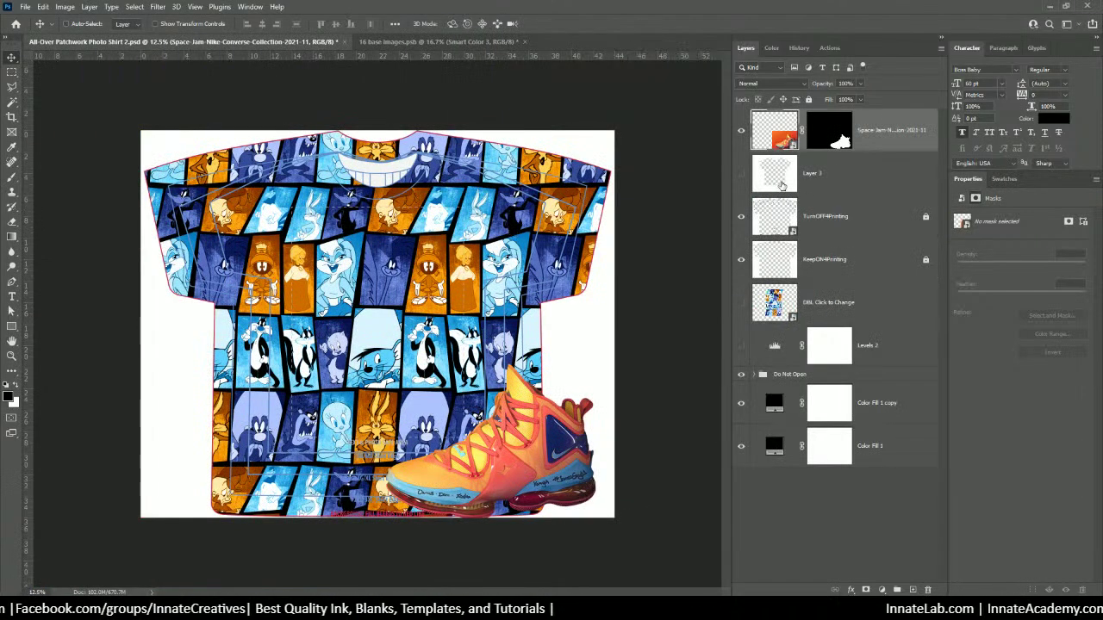
In 16 base images.psb, open the contents of the upper Smart Color 3 smart object and edit the gradient of its Gradient Fill 1 layer.
left_click(420, 41)
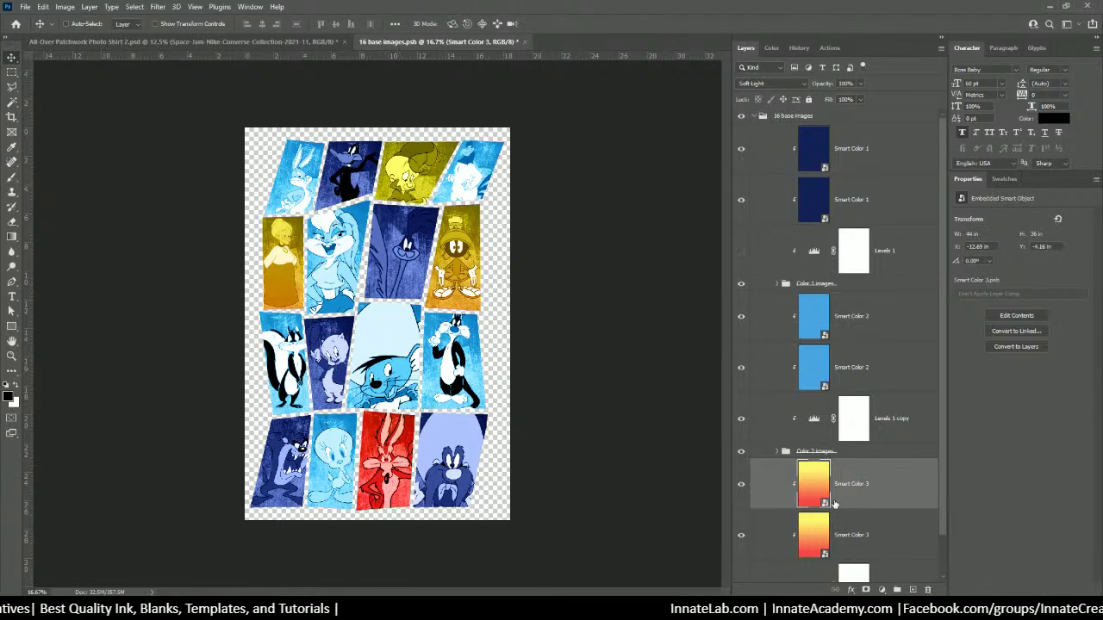
scroll(829, 499, "down", 1)
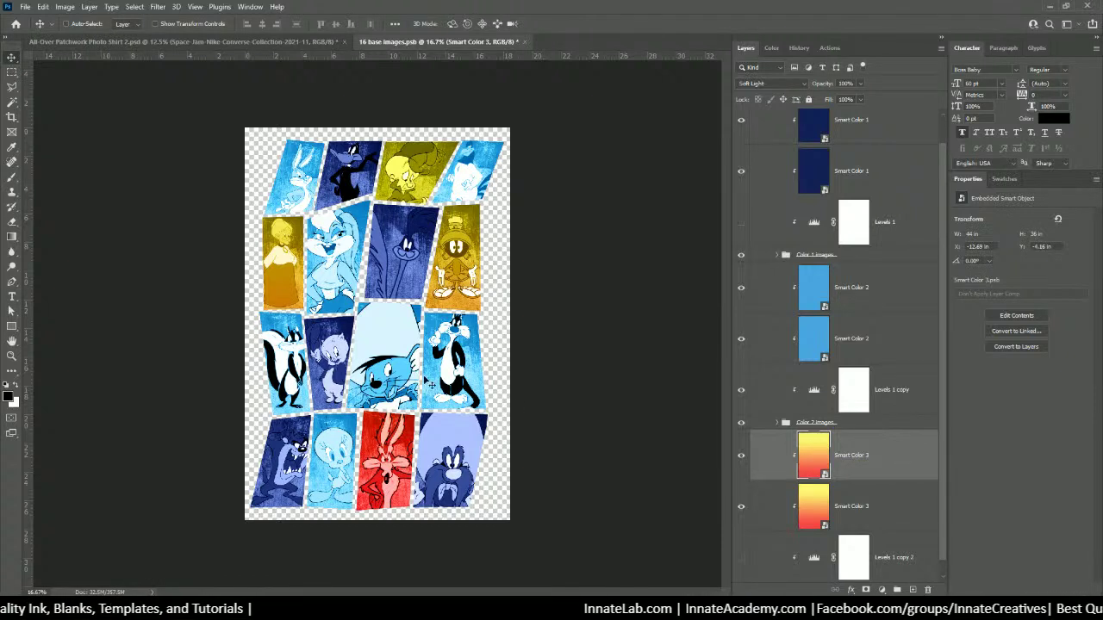
double_click(805, 457)
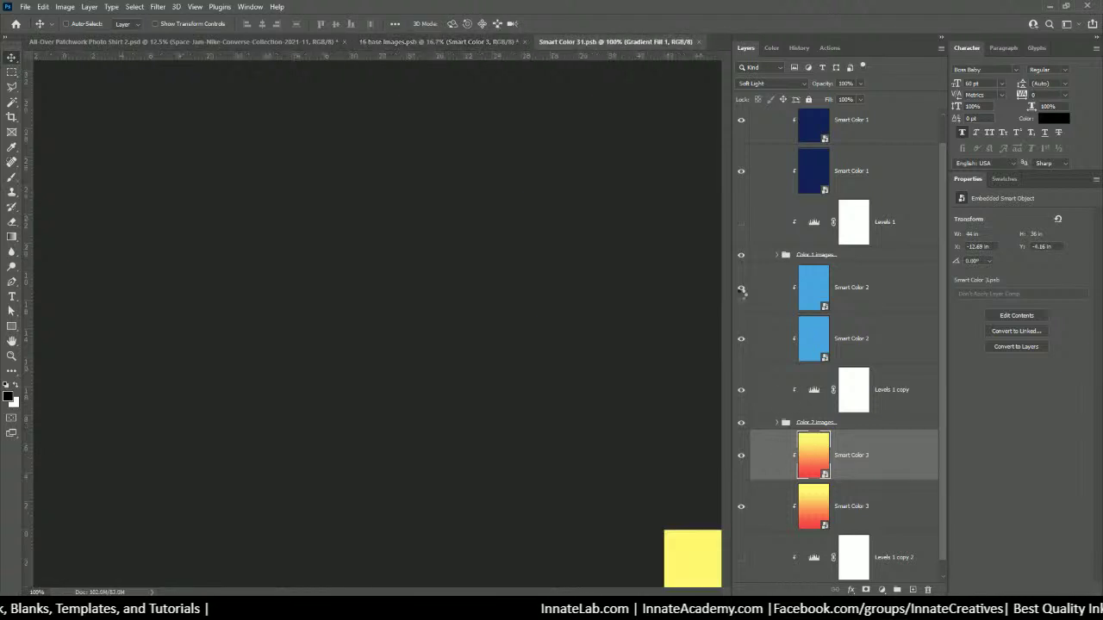
double_click(773, 270)
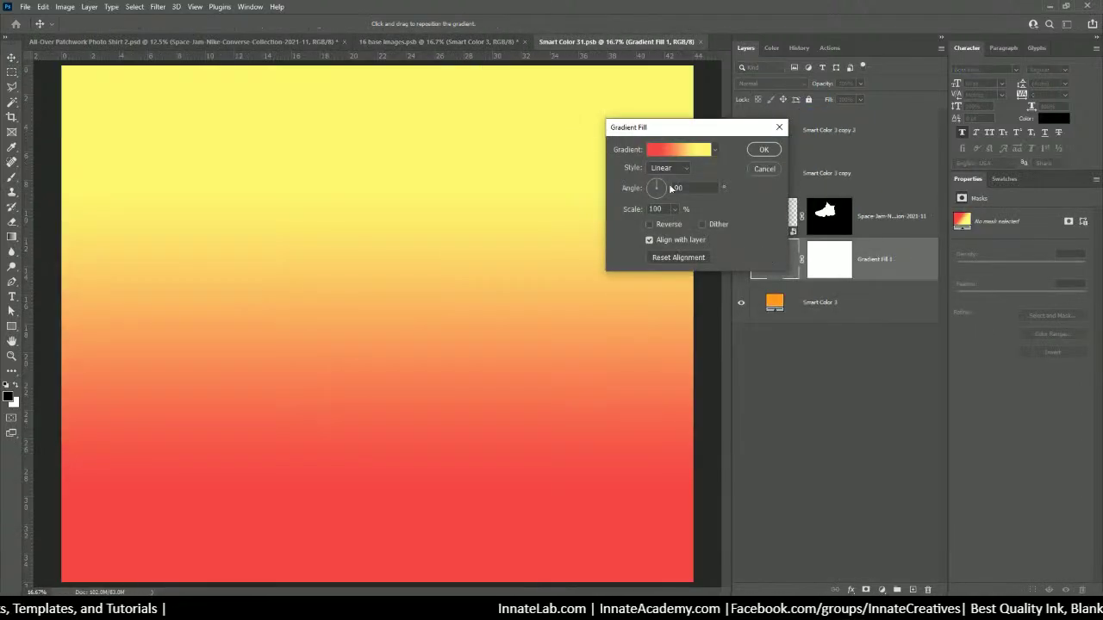
left_click(665, 150)
Add a middle gradient stop at 48% between the red and yellow stops and colour it orange #f69546.
left_click_drag(754, 273, 790, 274)
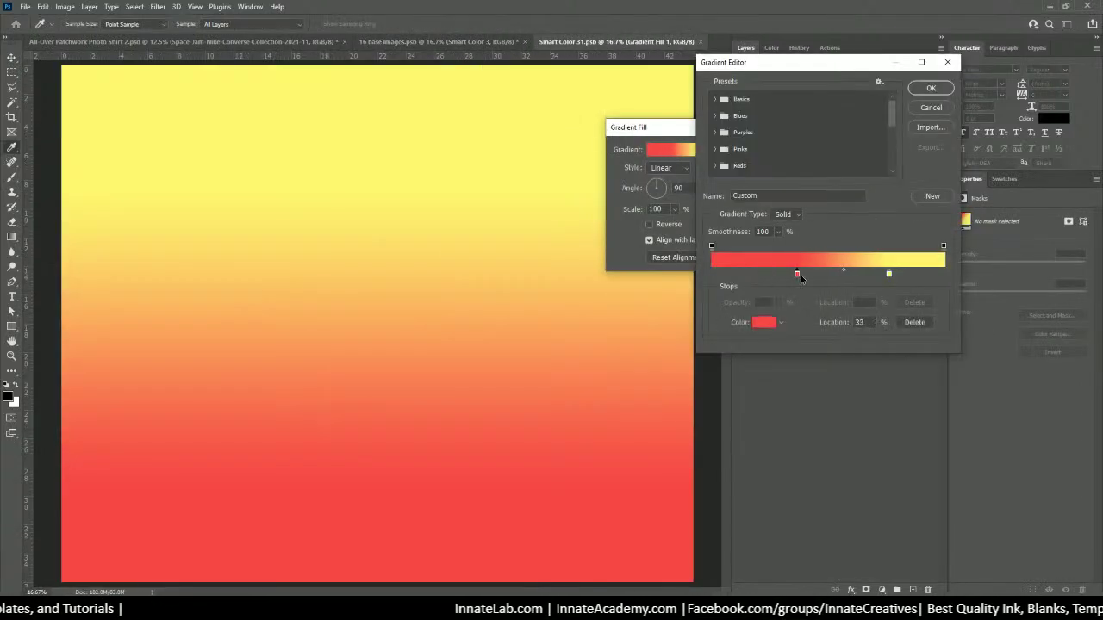
mouse_move(887, 274)
left_mouse_down()
mouse_move(804, 274)
mouse_move(891, 274)
left_mouse_up()
left_click(817, 275)
left_click_drag(818, 278, 751, 276)
left_click(824, 275)
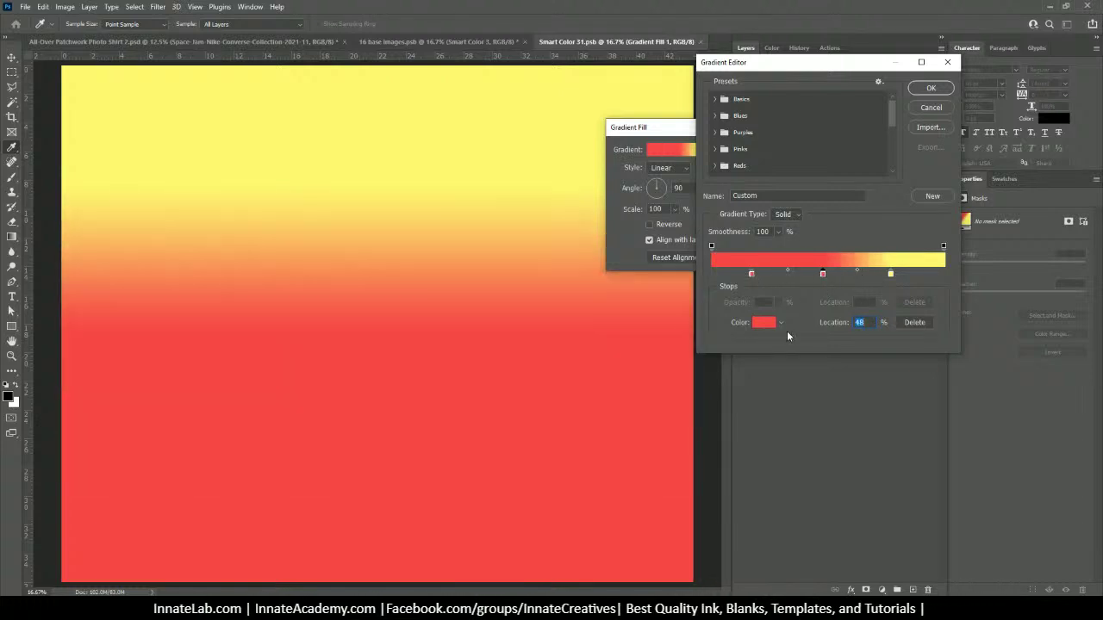
left_click(763, 322)
left_click_drag(806, 237, 810, 270)
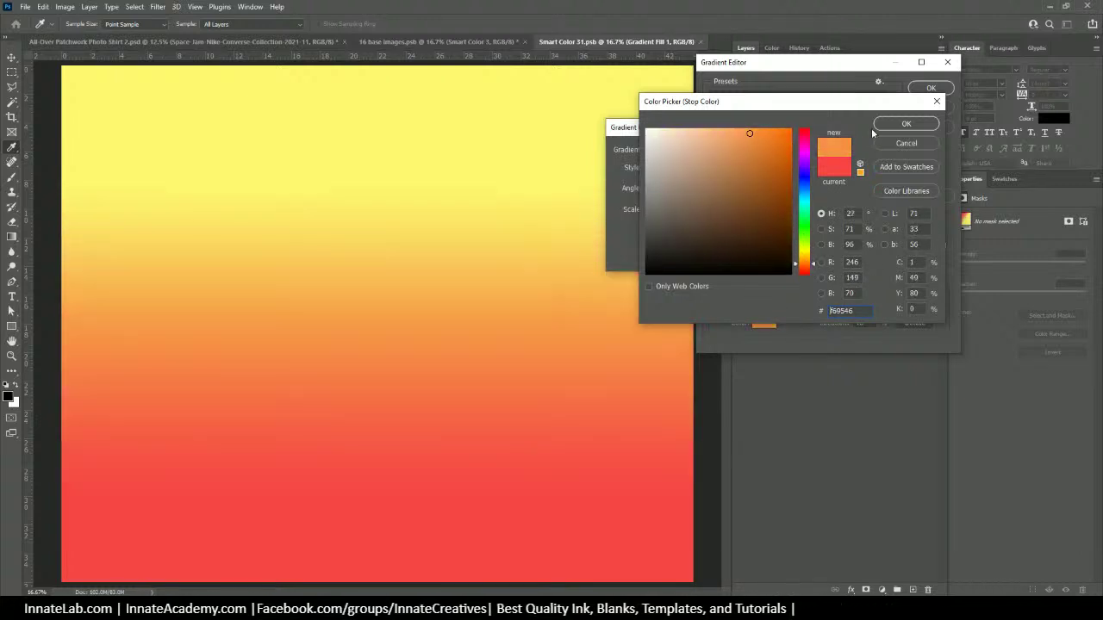
left_click(905, 123)
Shift the red and yellow stops slightly towards the yellow end and move the orange stop to 67%.
left_click_drag(752, 274, 772, 276)
mouse_move(890, 274)
left_mouse_down()
mouse_move(863, 277)
mouse_move(902, 278)
left_mouse_up()
left_click_drag(822, 274, 867, 278)
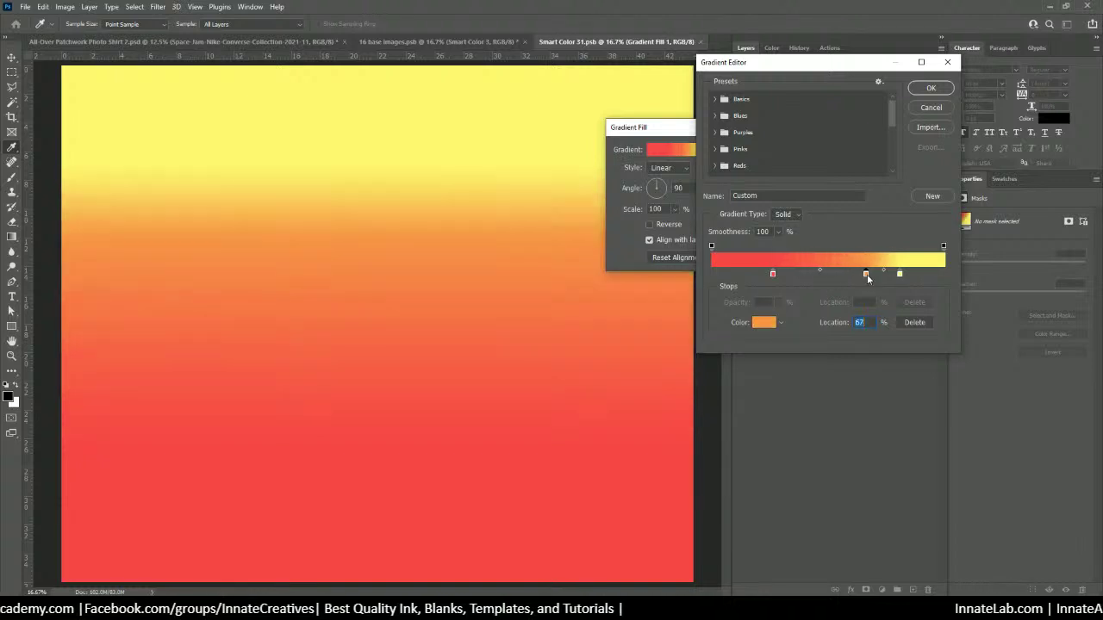
Apply the three-colour gradient fill, and save and close Smart Color 31.psb.
left_click(930, 89)
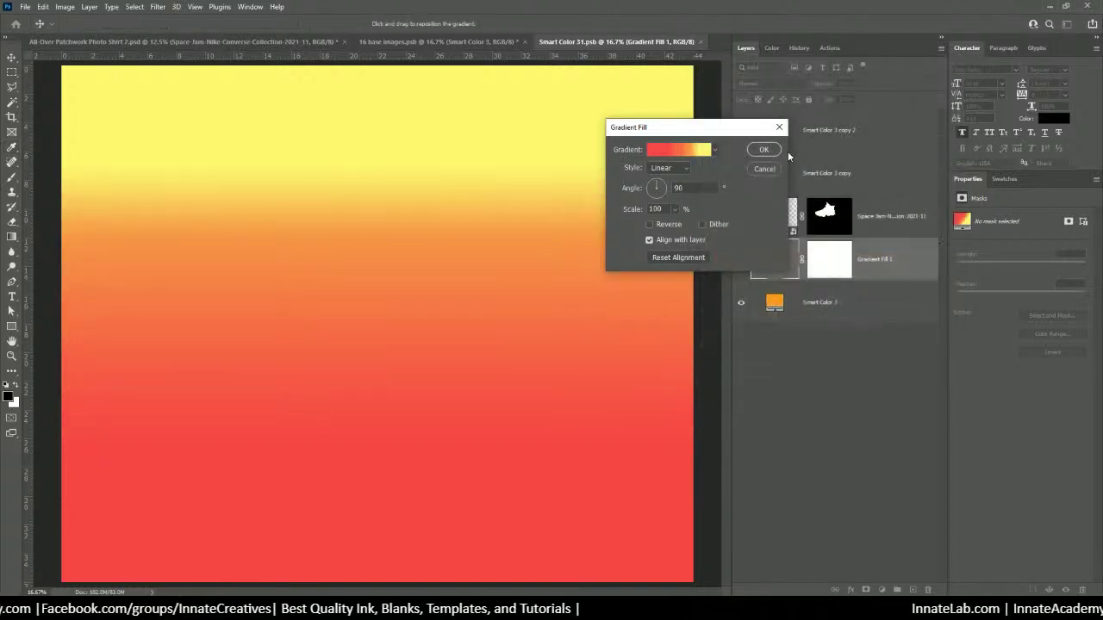
left_click(761, 150)
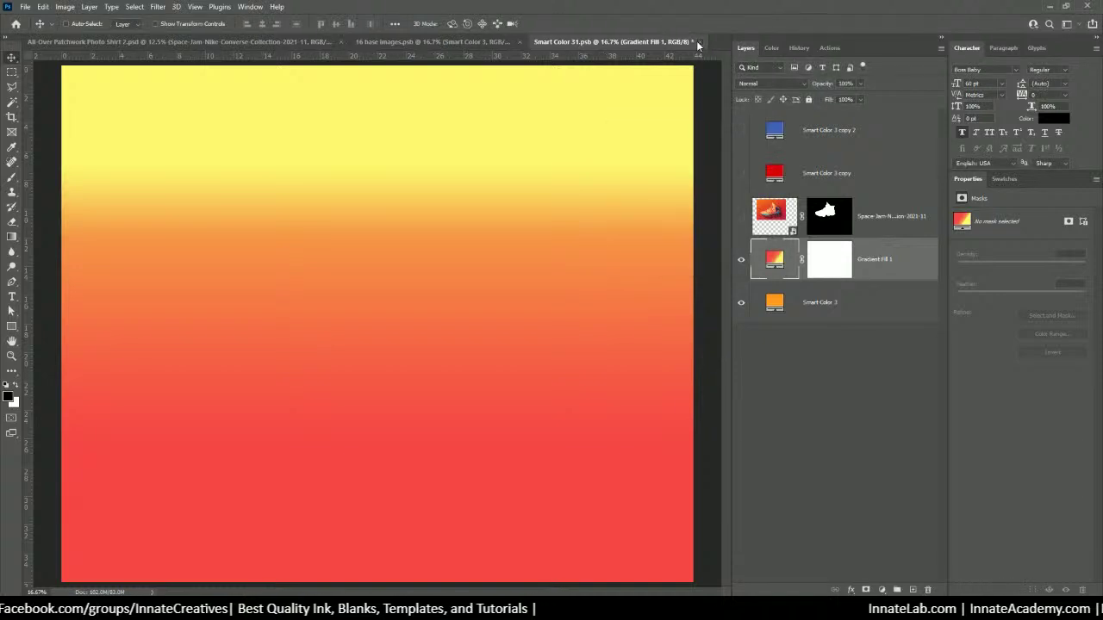
left_click(697, 41)
left_click(499, 226)
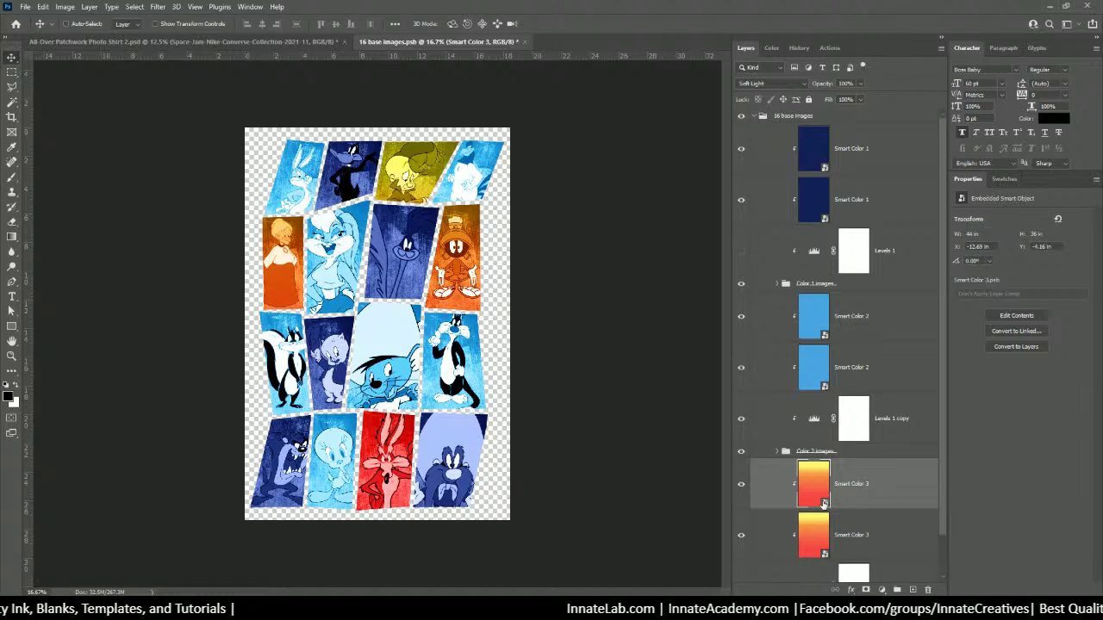
Compare the artwork with the upper Smart Color 3 layer and the Levels 1 copy 2 adjustment shown and hidden, checking each layer's settings.
scroll(829, 504, "down", 1)
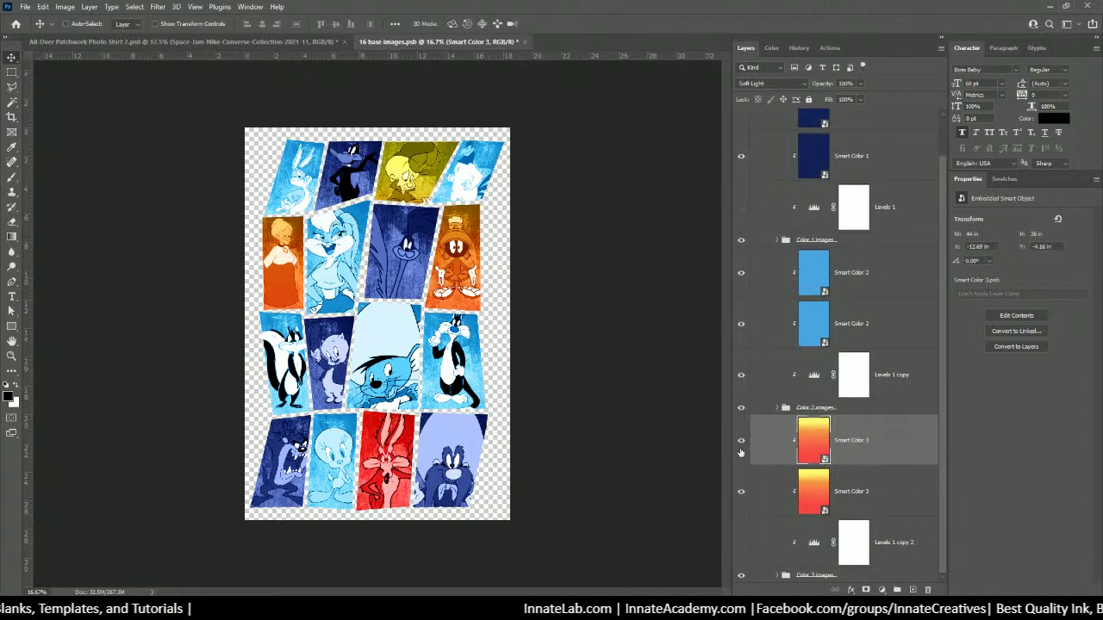
left_click(742, 441)
left_click(742, 444)
left_click(744, 445)
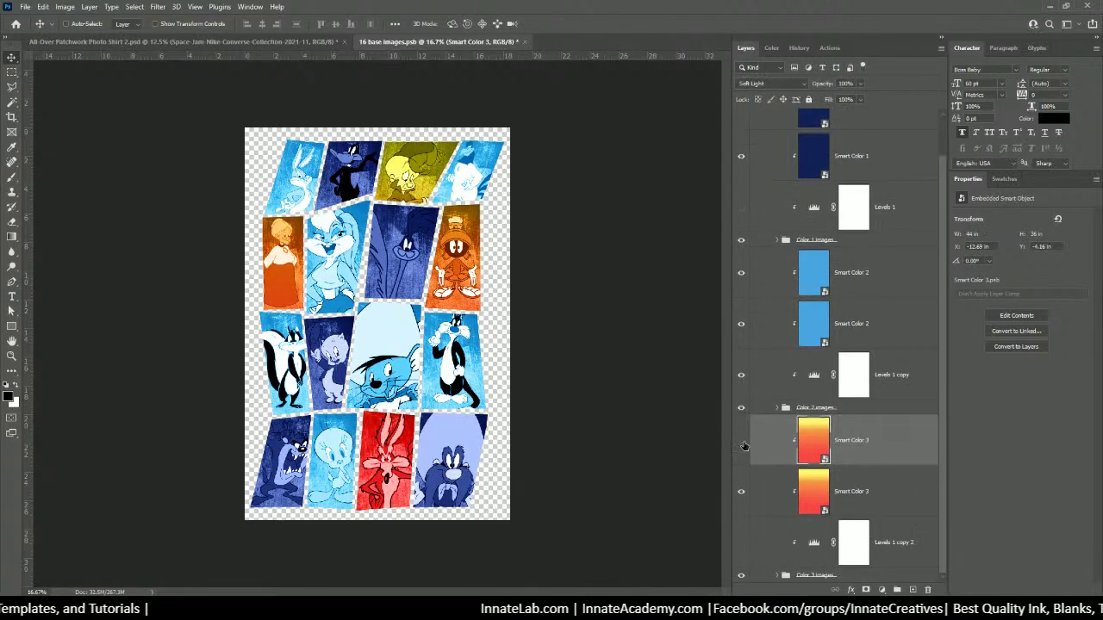
left_click(743, 443)
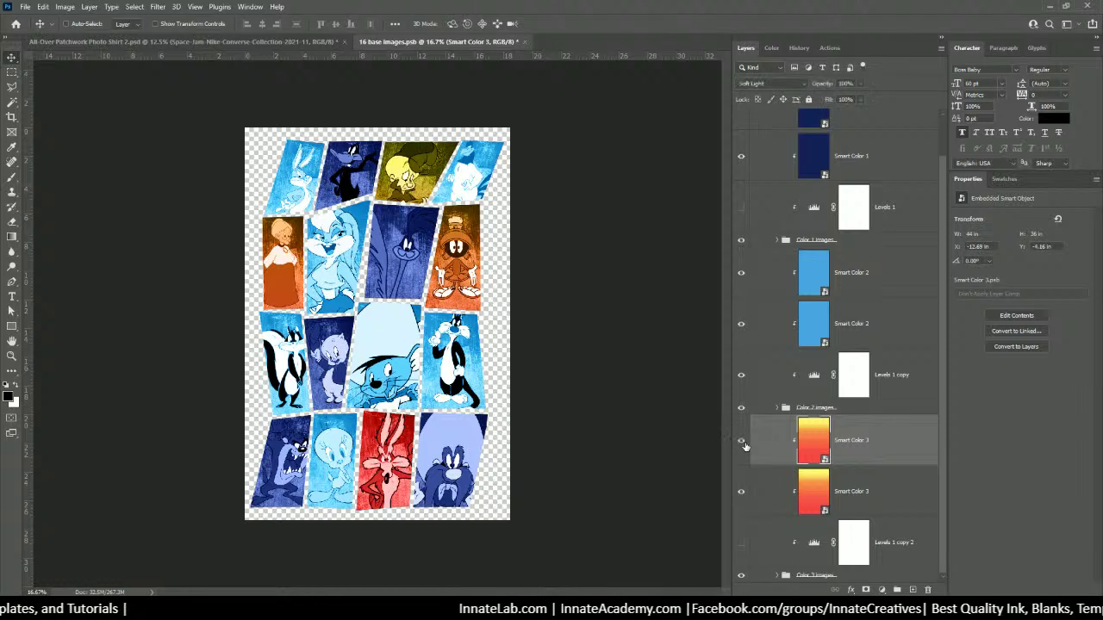
left_click(743, 545)
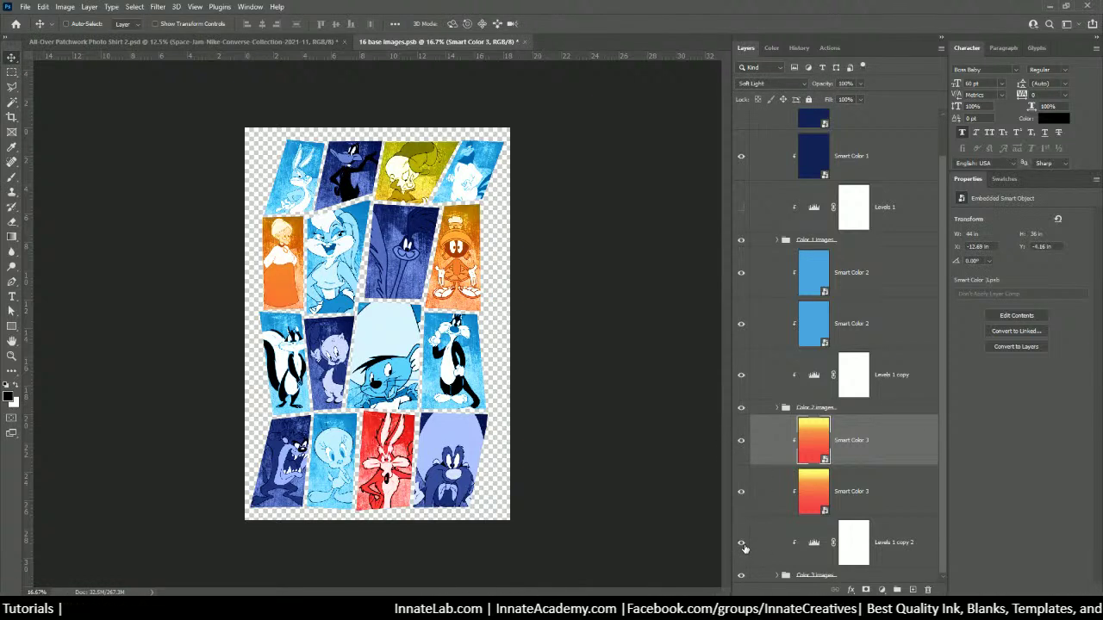
left_click(743, 545)
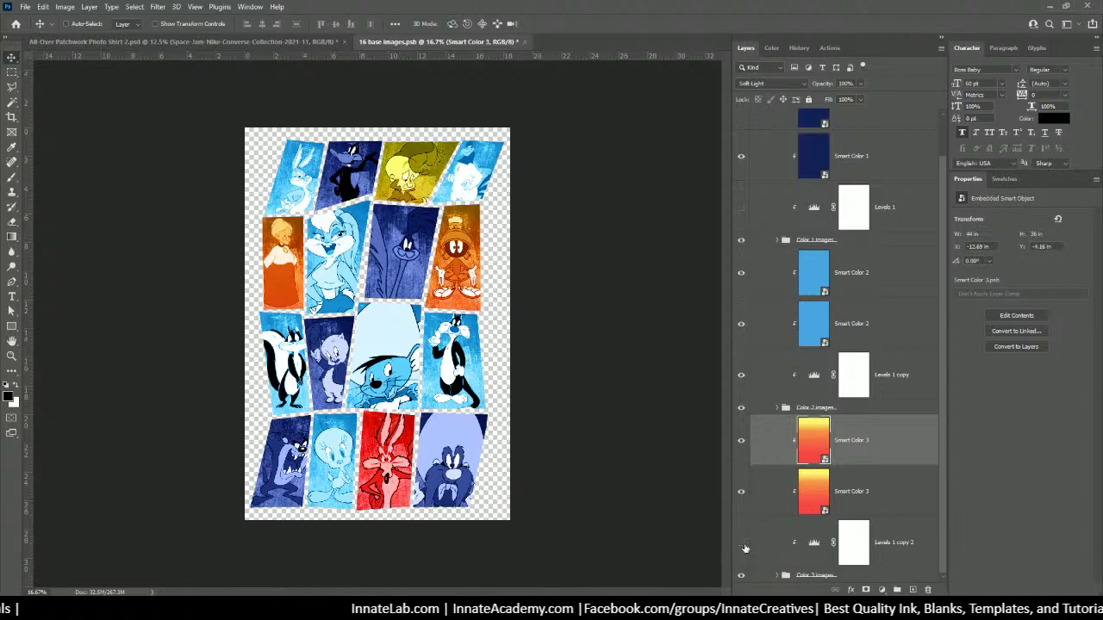
left_click(816, 545)
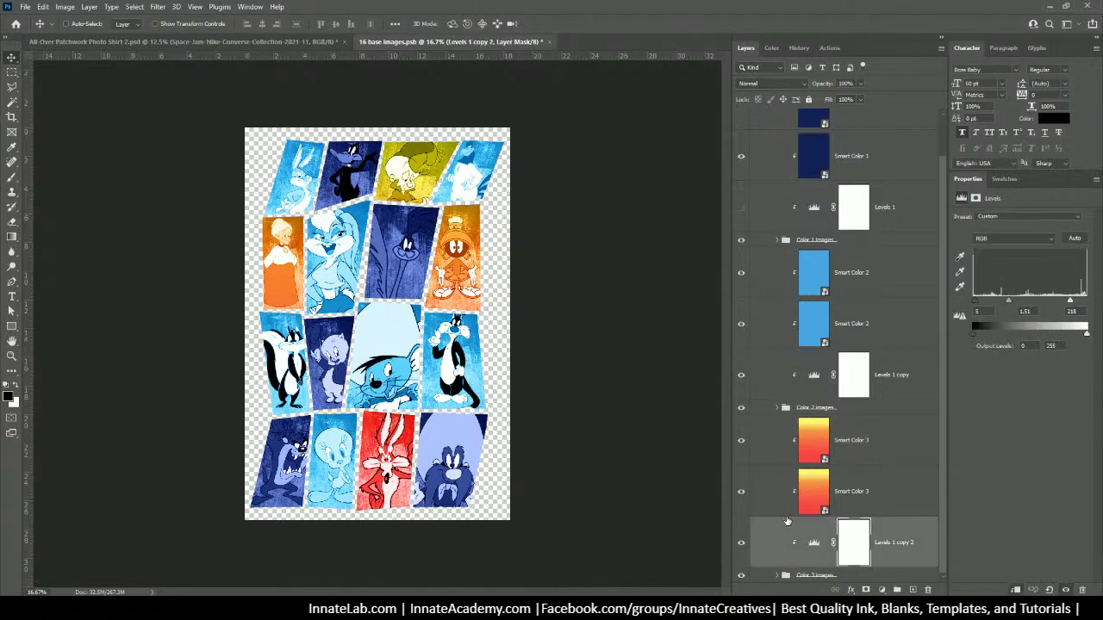
left_click(846, 448)
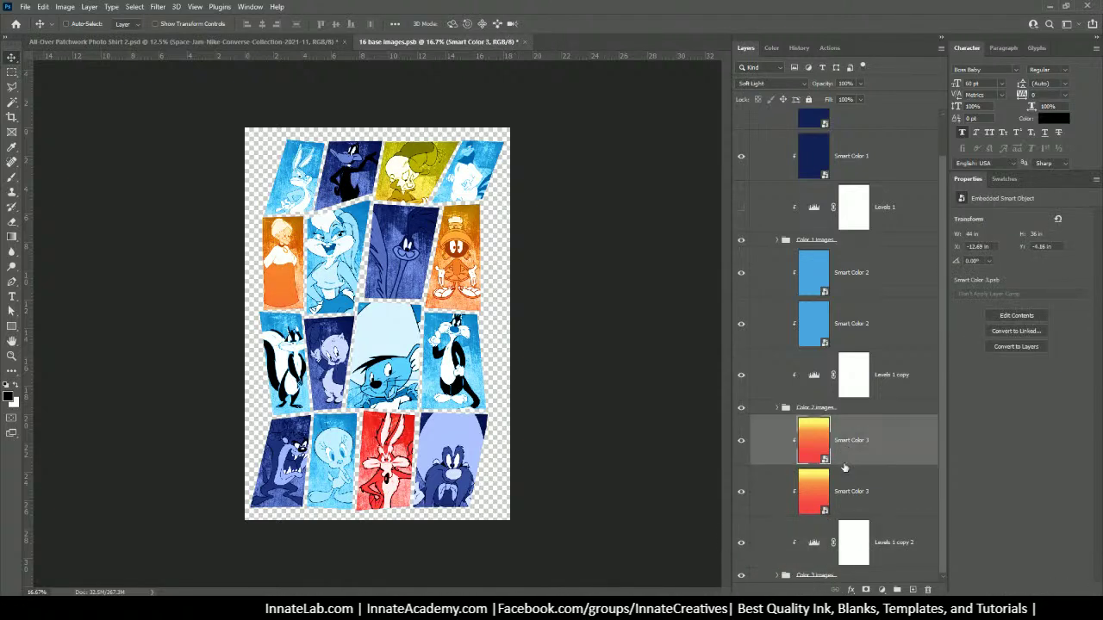
left_click(844, 494)
left_click(742, 440)
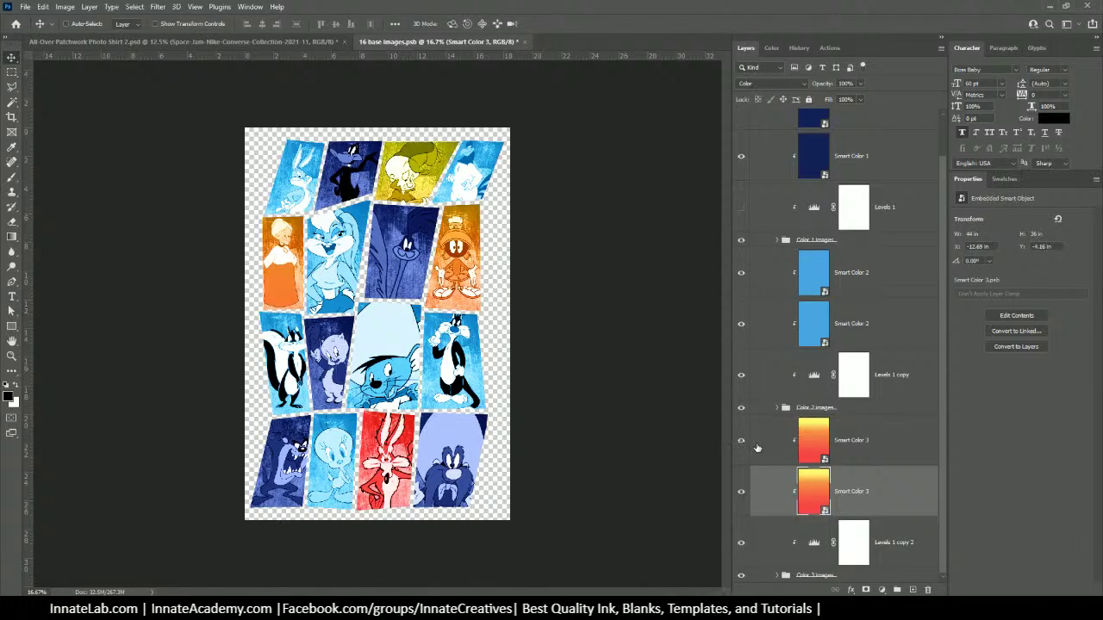
Set the blend mode of the upper Smart Color 3 layer to Soft Light.
left_click(857, 449)
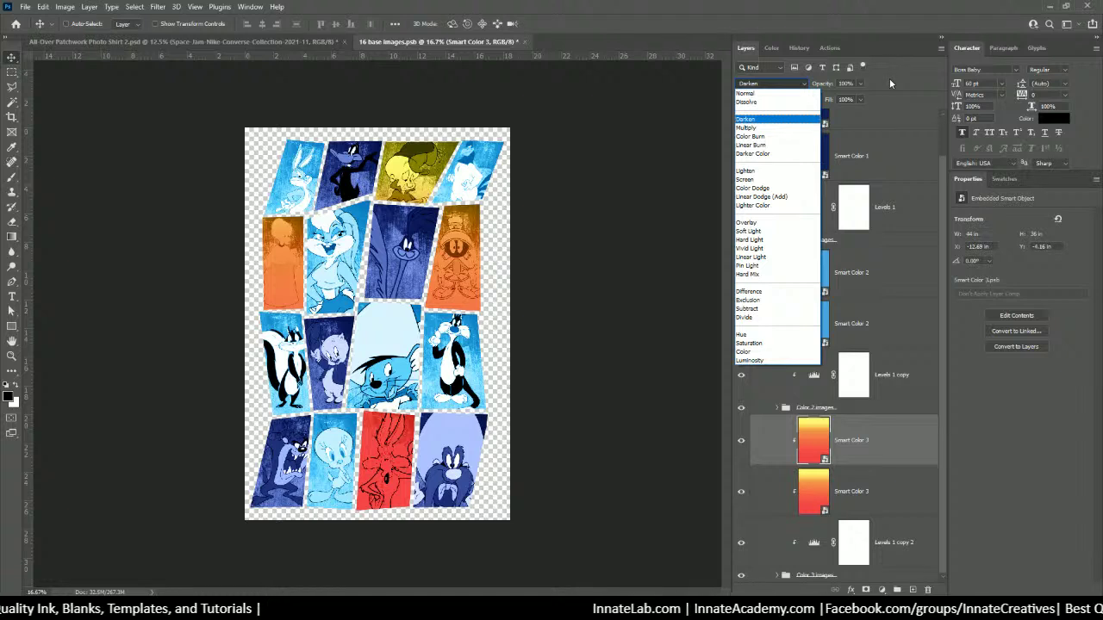
key("s")
key("o")
key("Return")
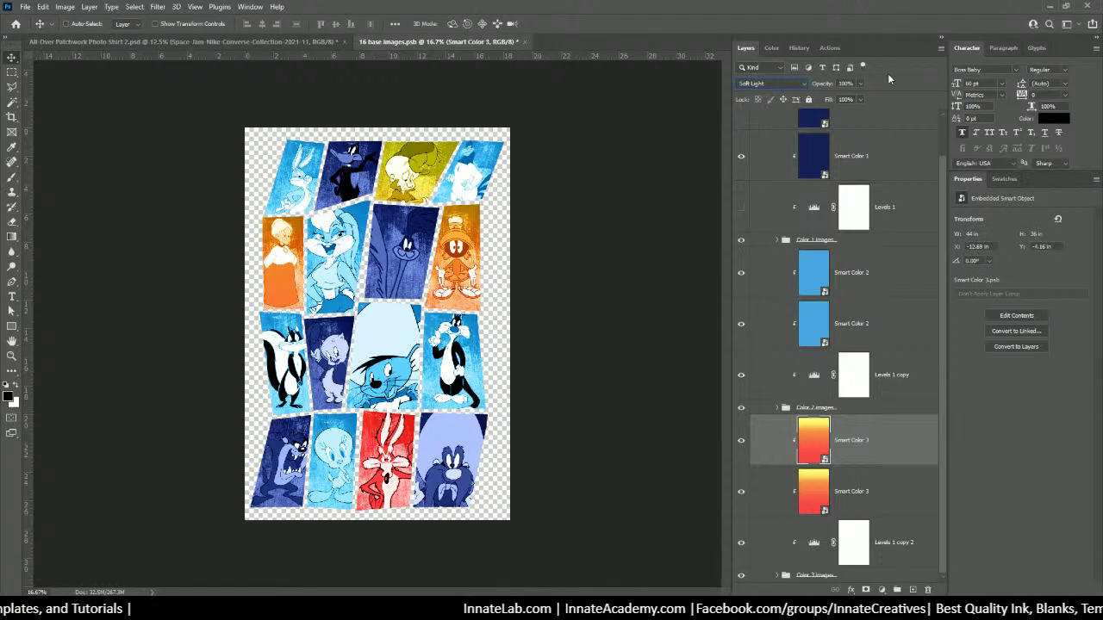
Hide the Levels 1 copy 2 adjustment after comparing it on and off, and save and close 16 base images.psb.
left_click(741, 543)
left_click(740, 545)
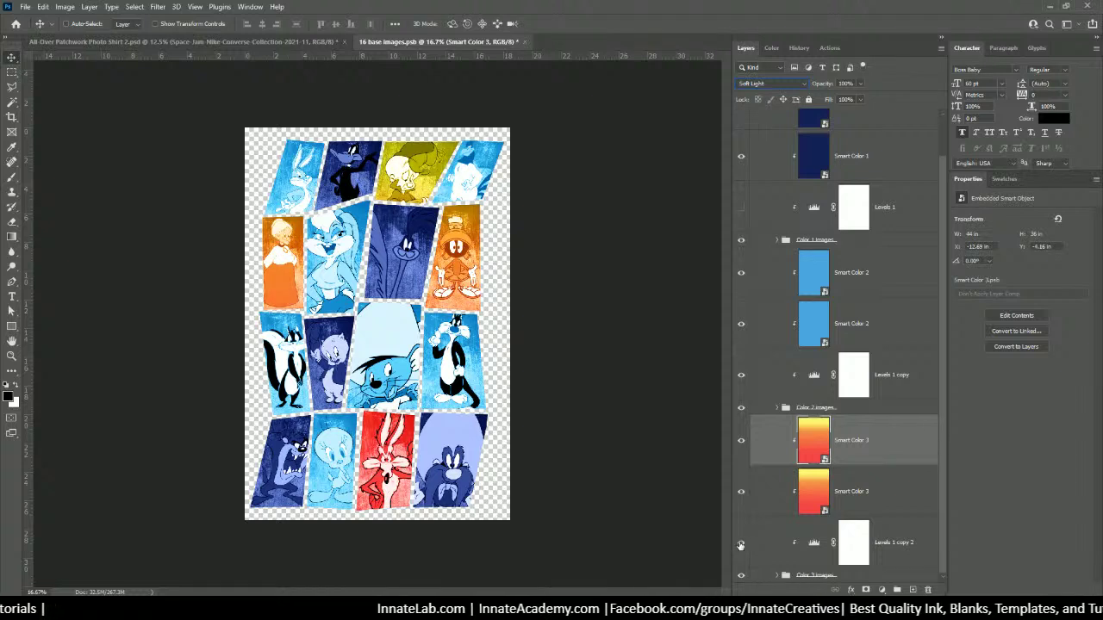
left_click(740, 545)
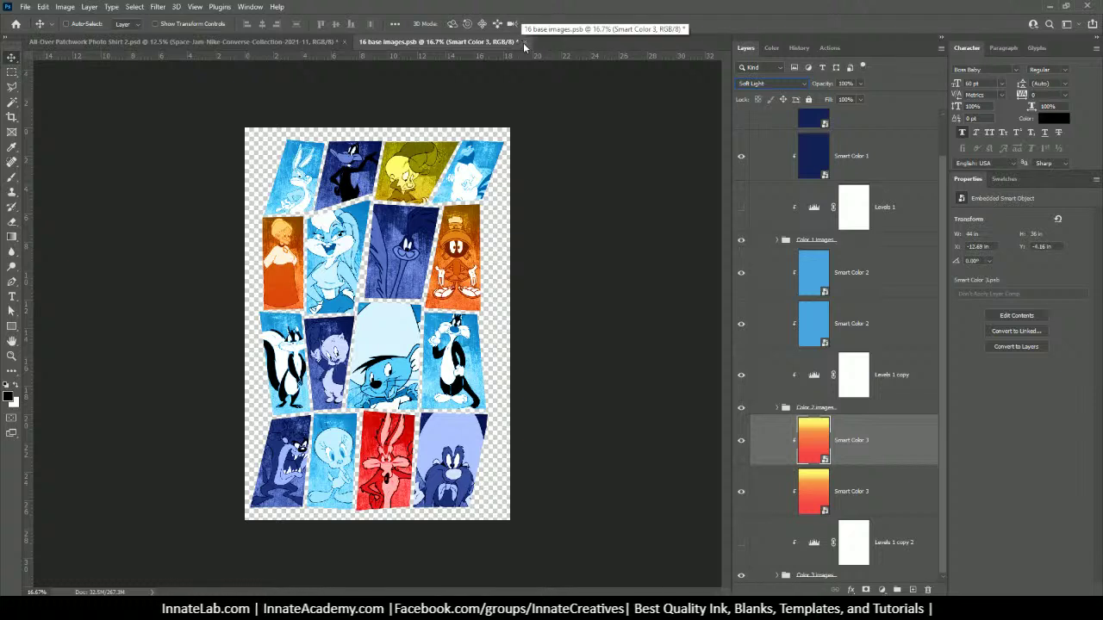
left_click(525, 42)
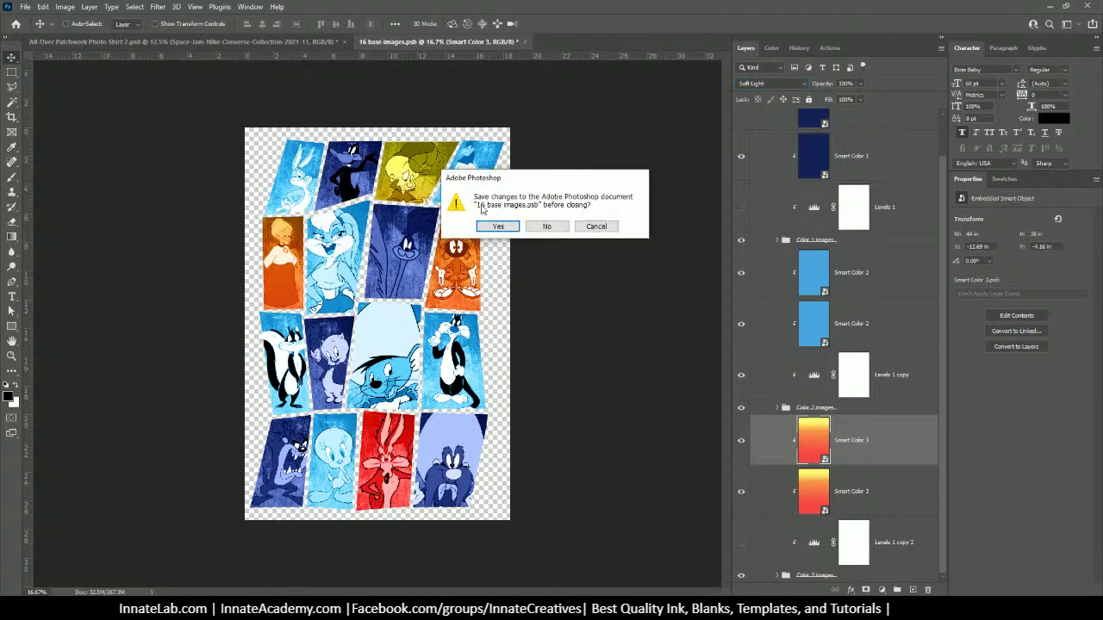
left_click(496, 226)
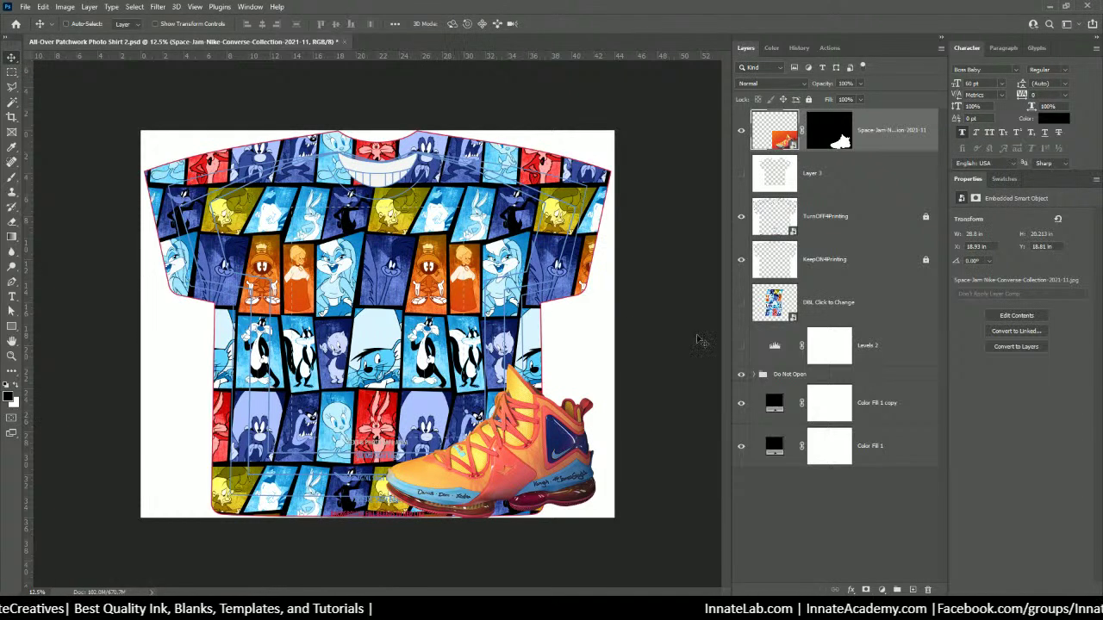
Try several sneaker colours on the Color Fill 1 copy background, and apply the light blue #99d9ef sampled from the sneaker.
double_click(774, 405)
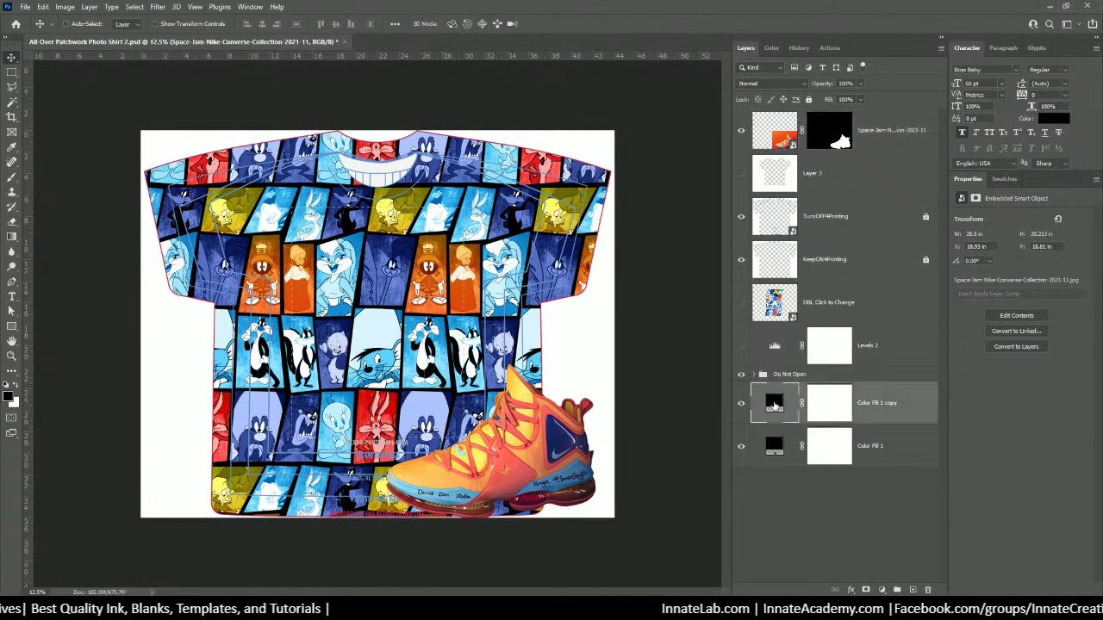
left_click(522, 384)
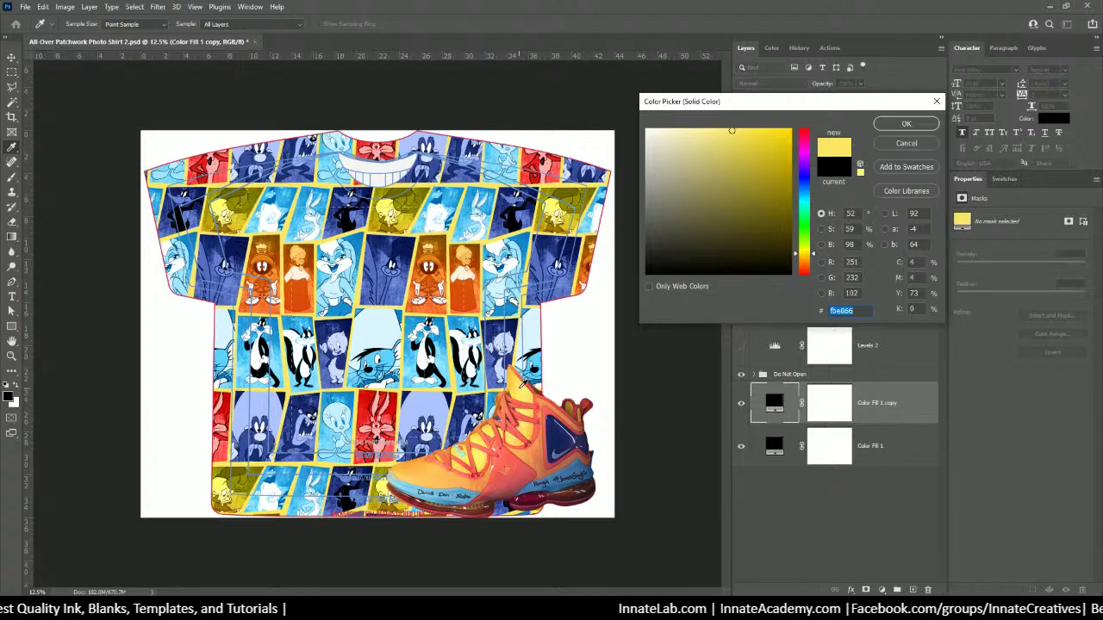
left_click(560, 431)
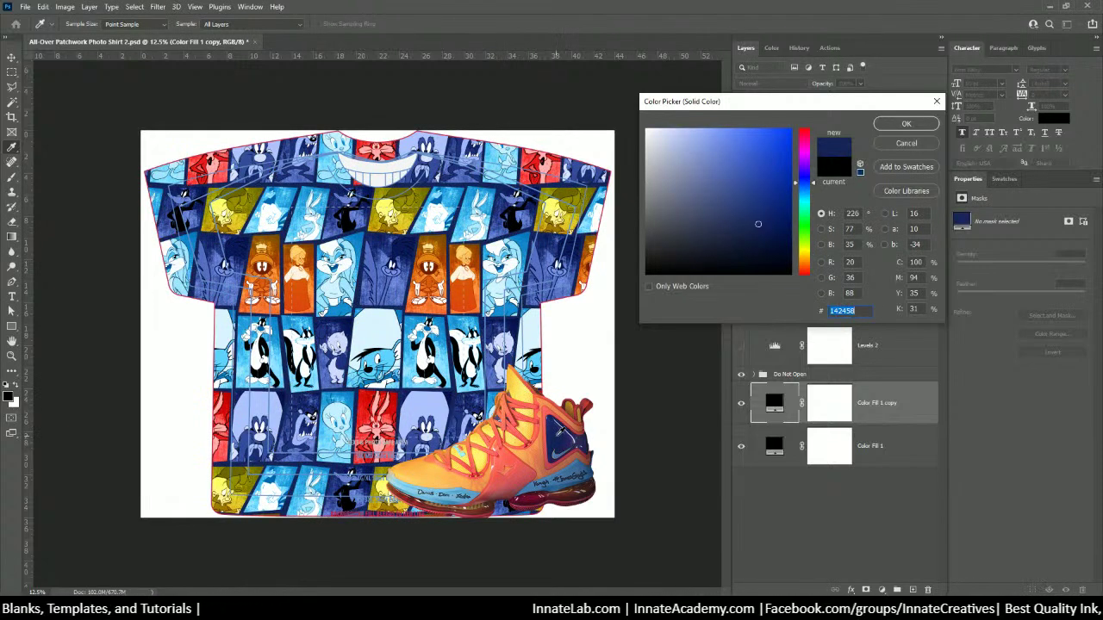
left_click(533, 498)
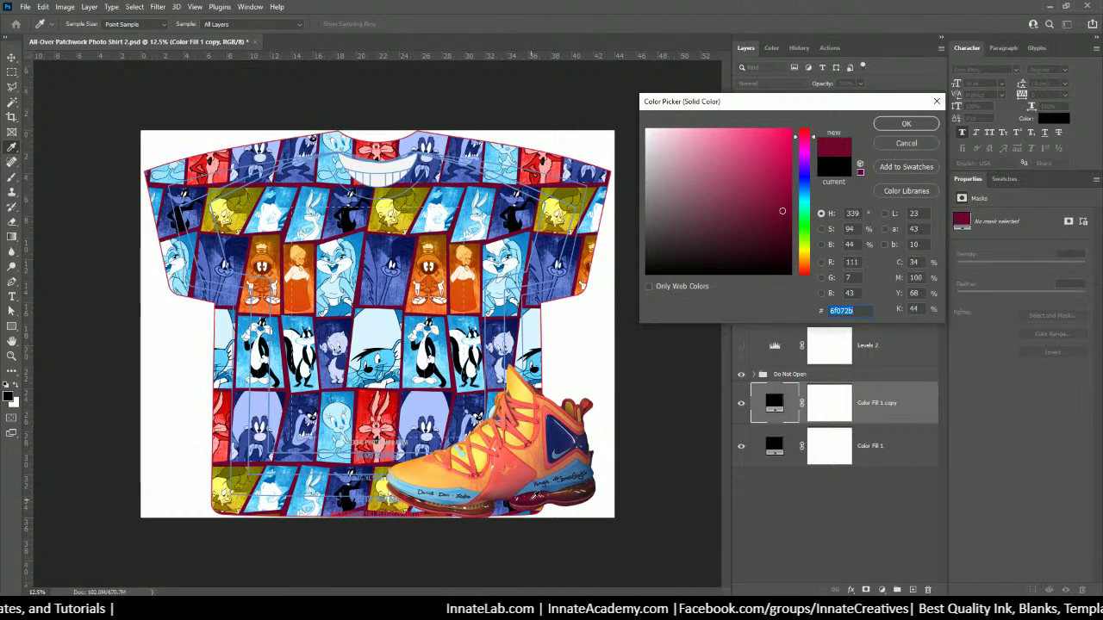
left_click(454, 493)
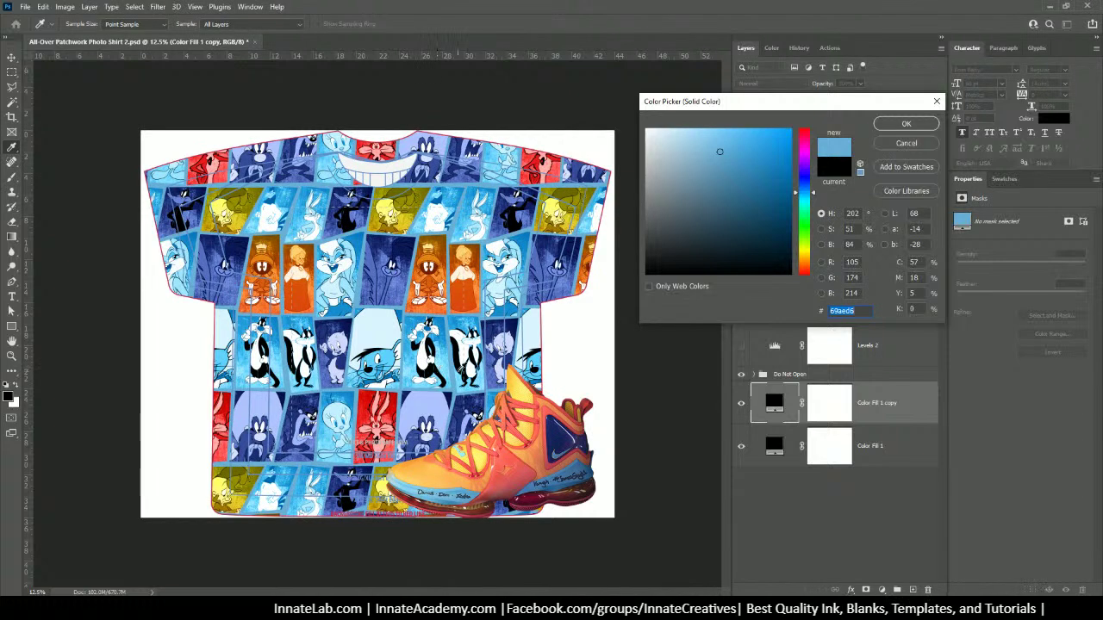
left_click(493, 425)
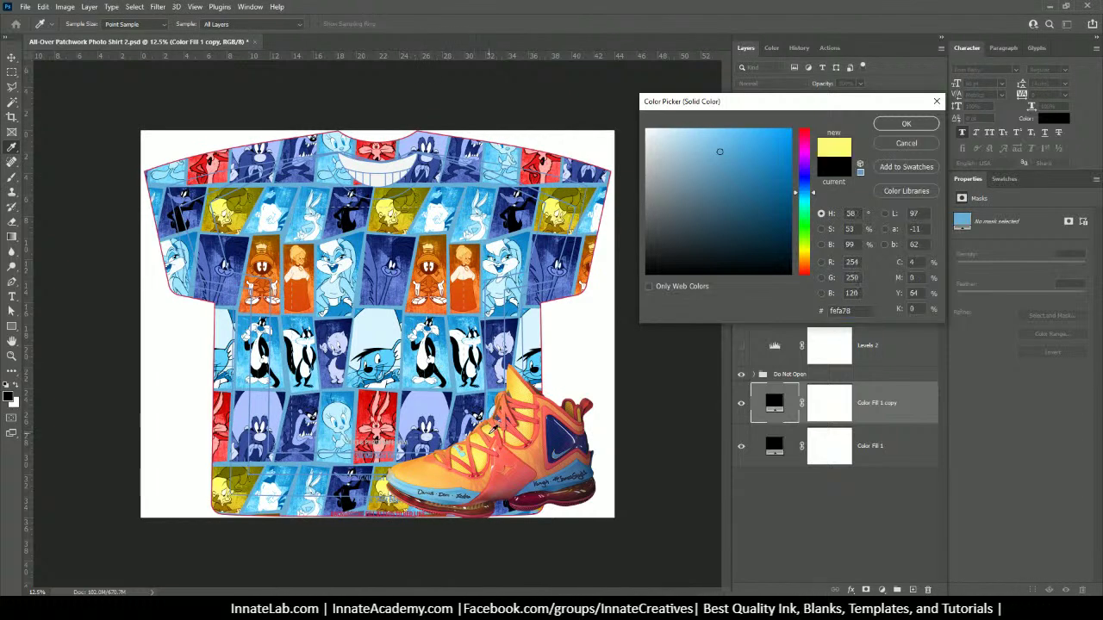
left_click(535, 415)
left_click(553, 408)
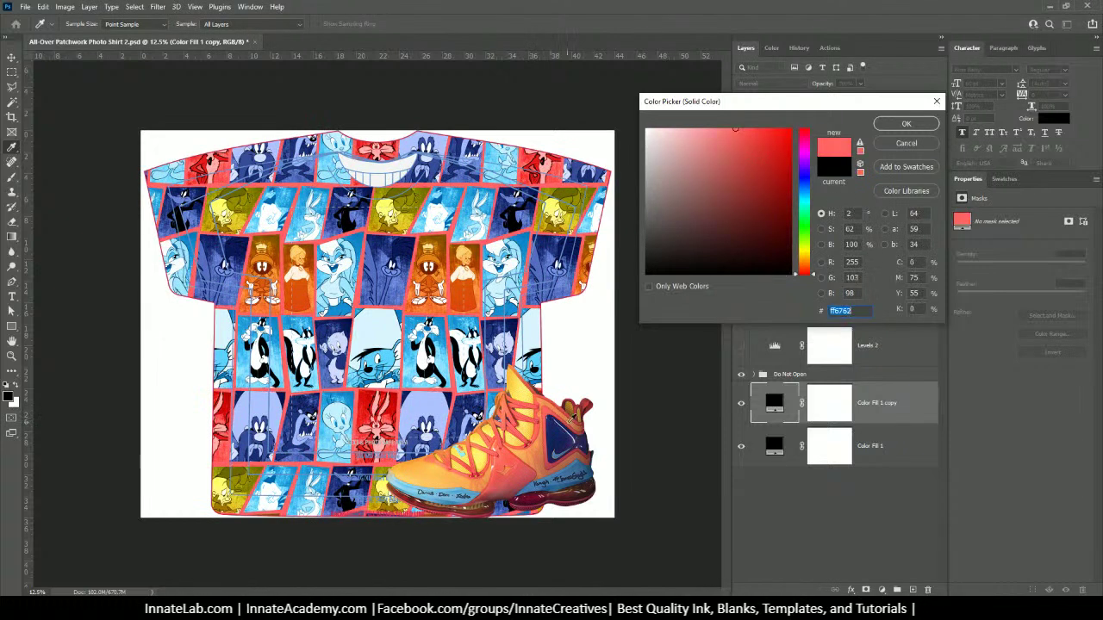
left_click(578, 407)
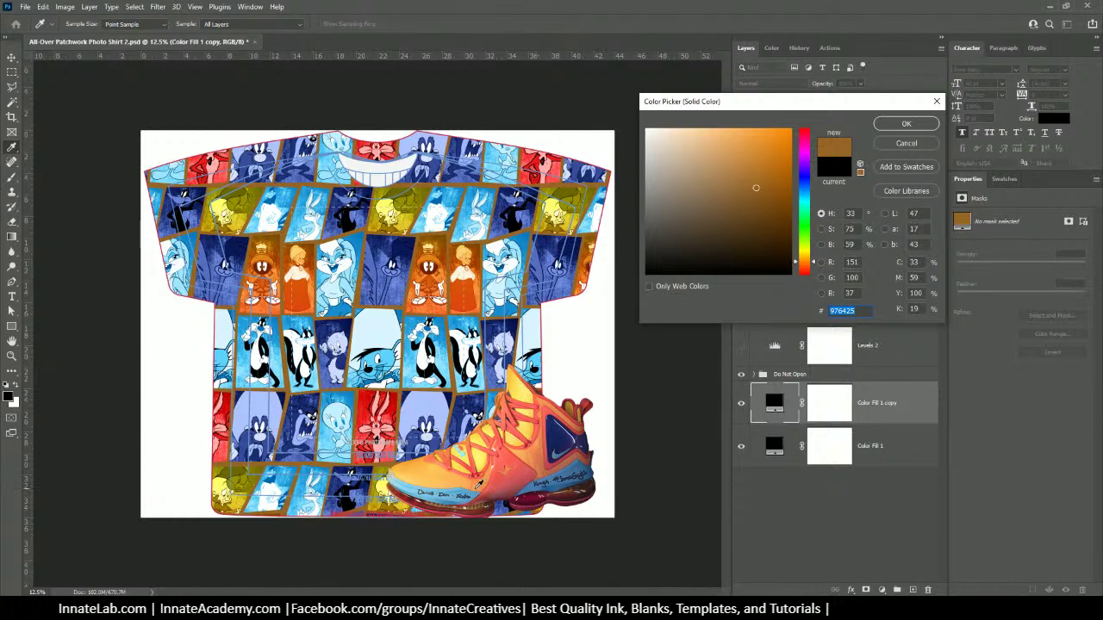
left_click(400, 477)
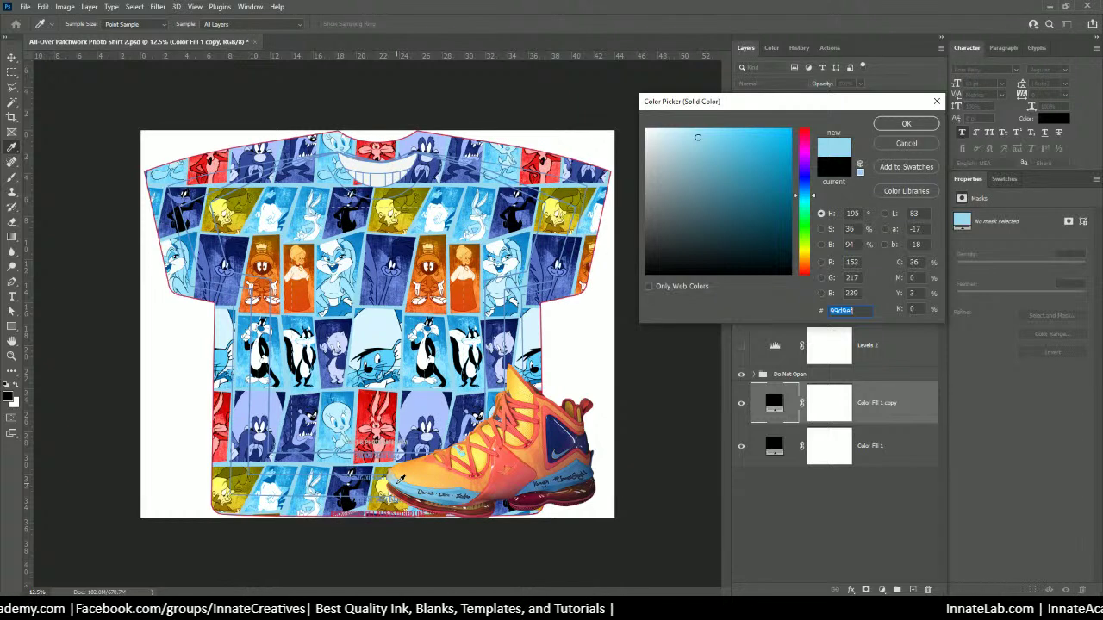
left_click(890, 129)
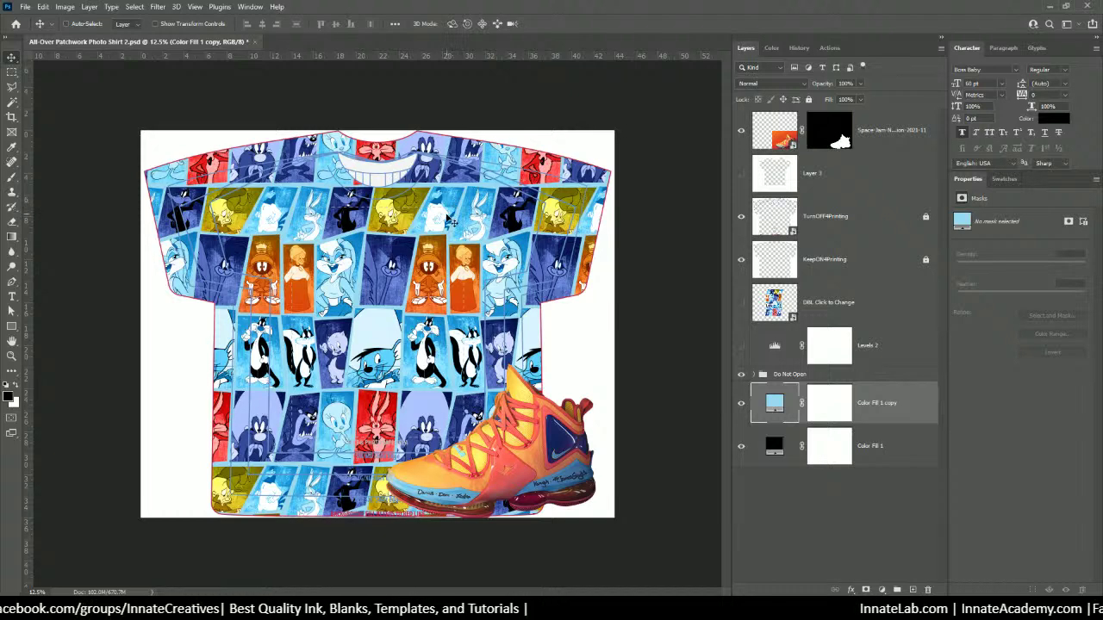
Open the upper Smart Color 2 contents from 16 base images.psb, and copy the masked sneaker layer from the shirt document into it.
double_click(775, 304)
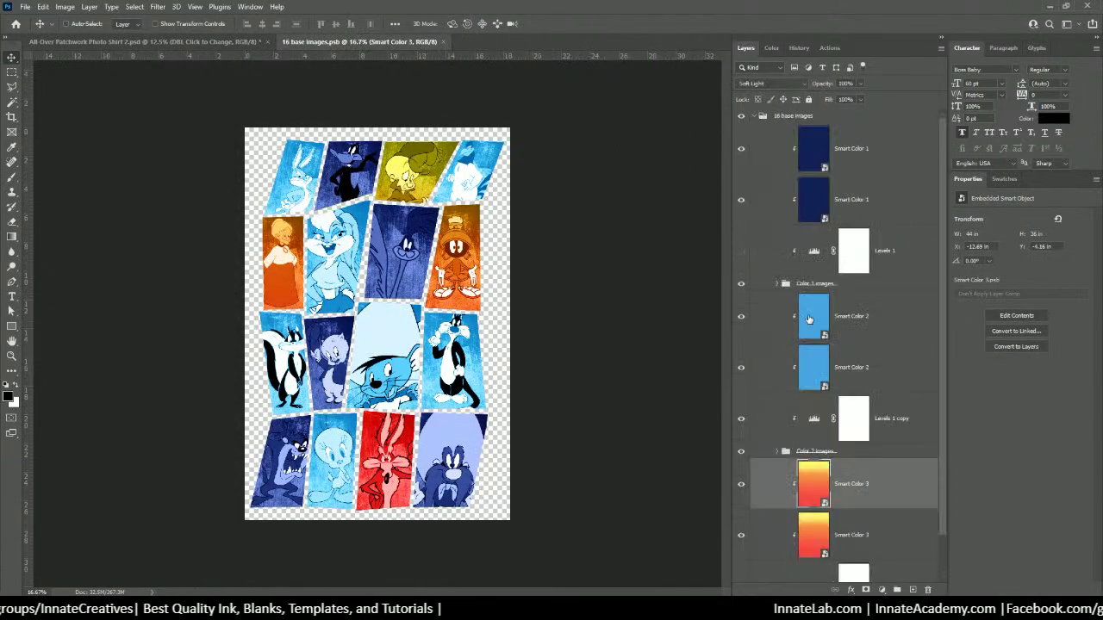
double_click(810, 315)
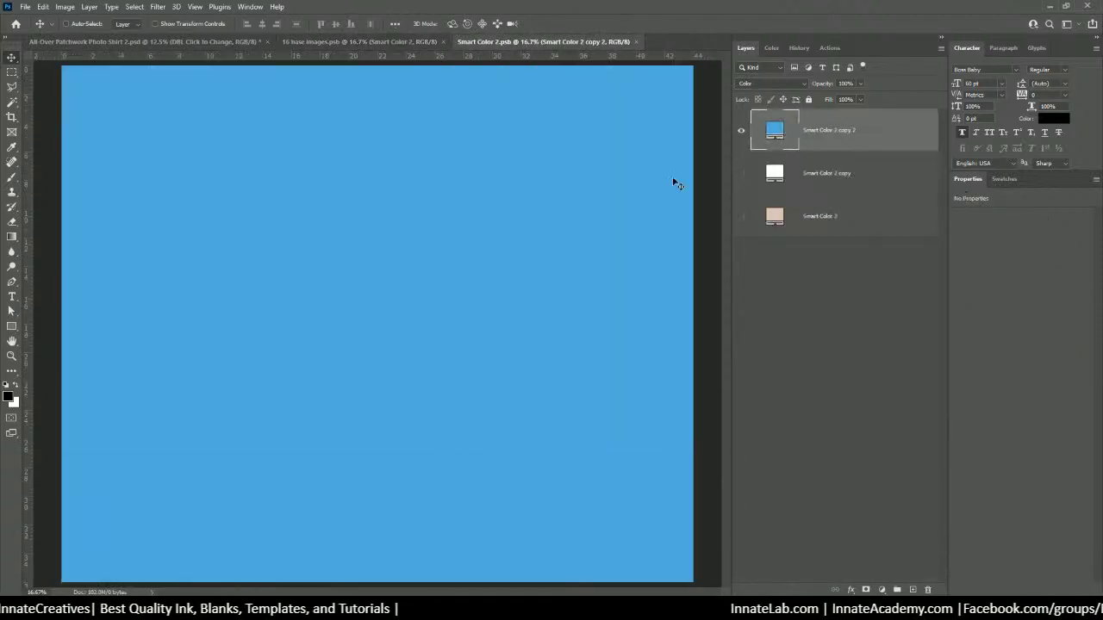
left_click(389, 43)
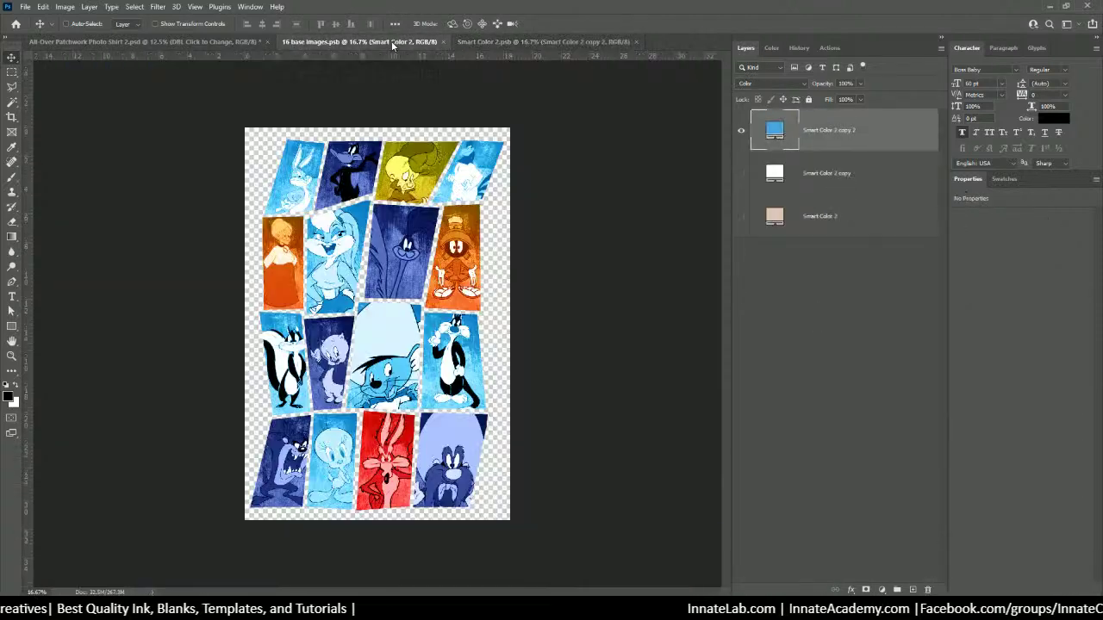
left_click(504, 43)
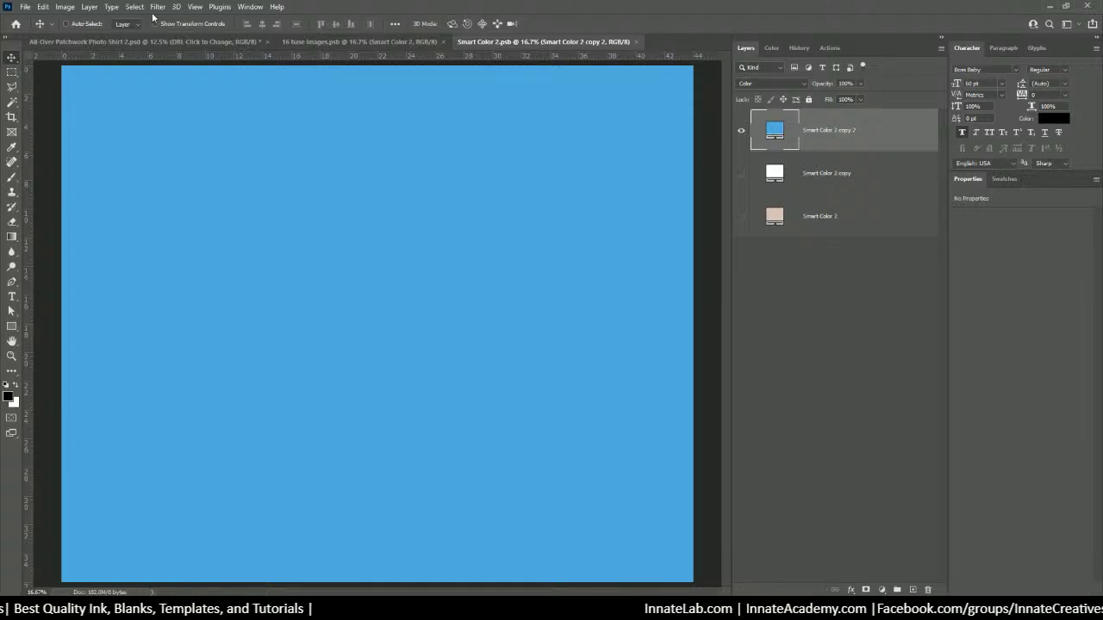
left_click(147, 41)
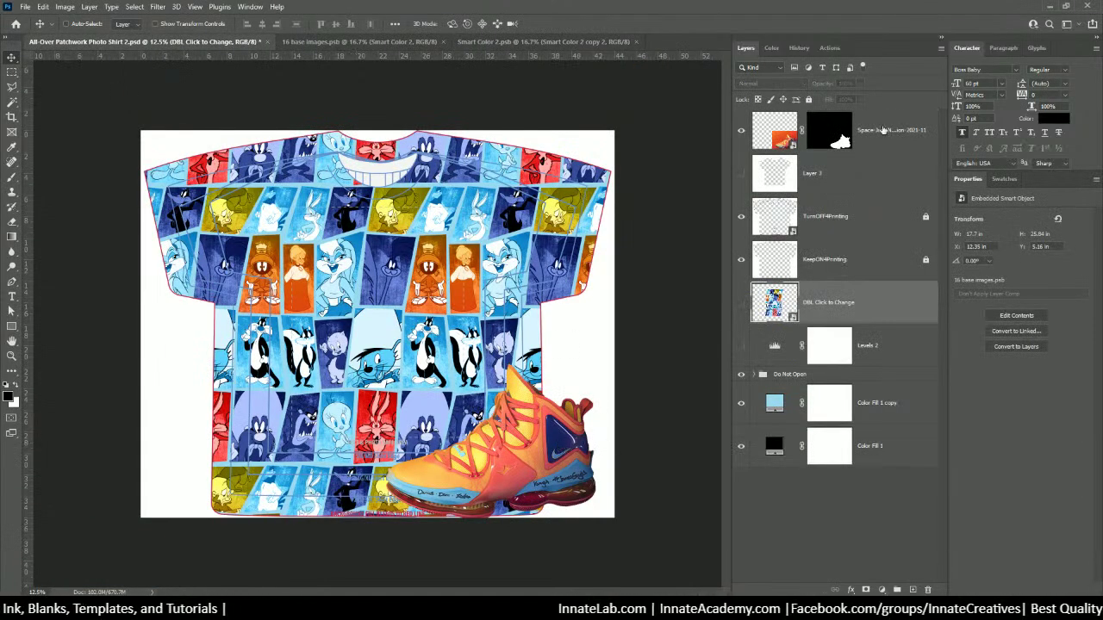
left_click_drag(593, 446, 506, 221)
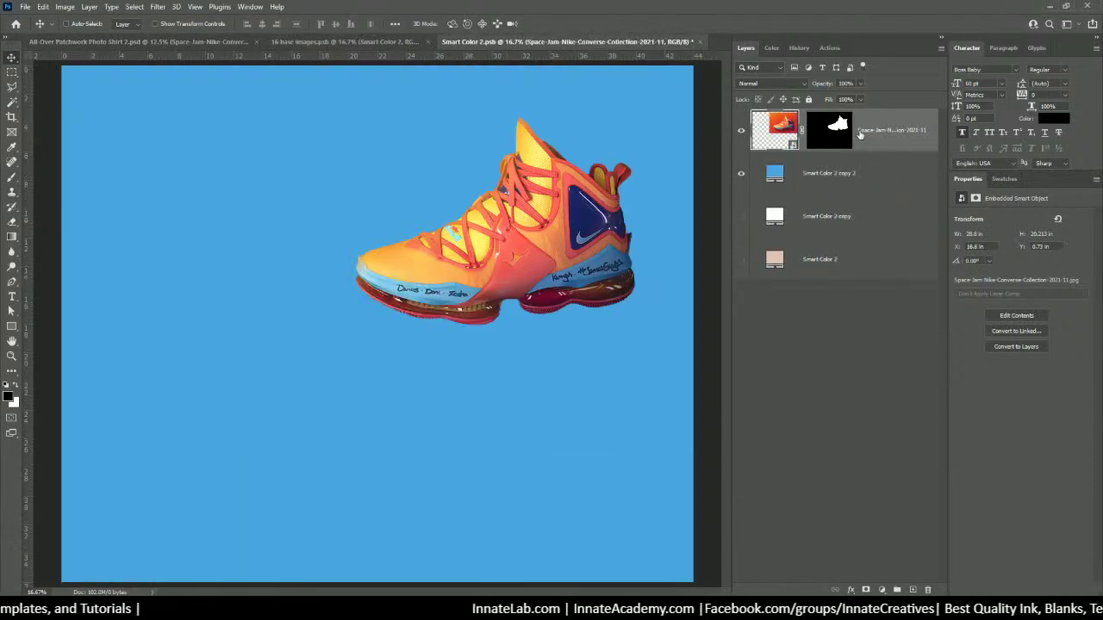
Duplicate the blue Smart Color 2 copy 2 fill layer beneath the sneaker, and hide the original.
left_click(833, 175)
right_click(853, 176)
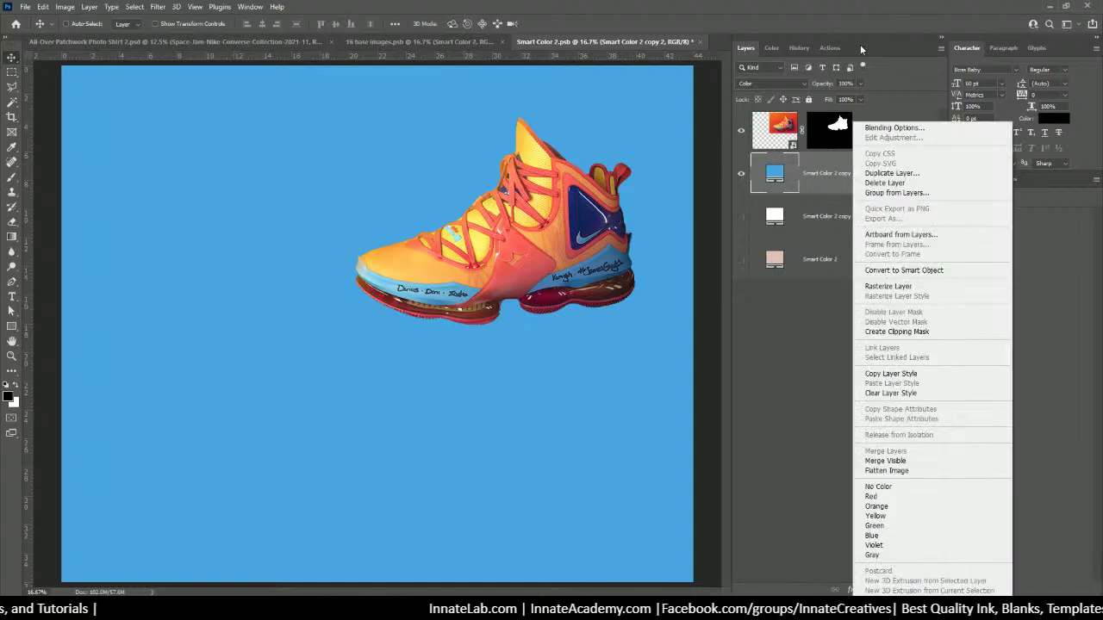
left_click(896, 173)
left_click(458, 158)
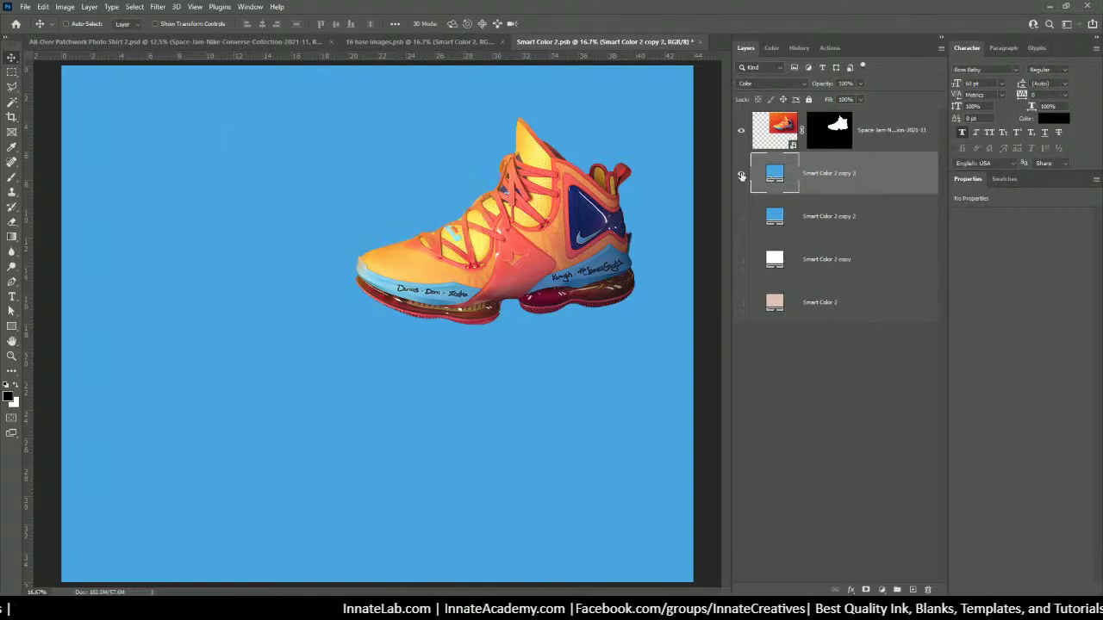
Set the duplicated fill layer to the yellow #fde75e sampled from the sneaker.
double_click(775, 174)
left_click(478, 214)
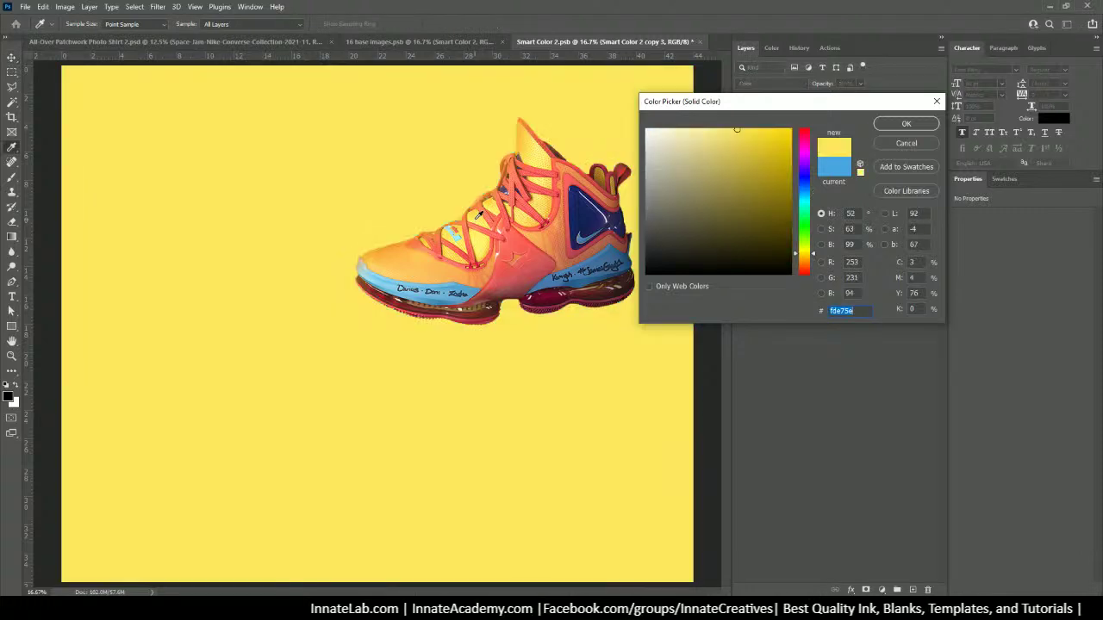
left_click(905, 123)
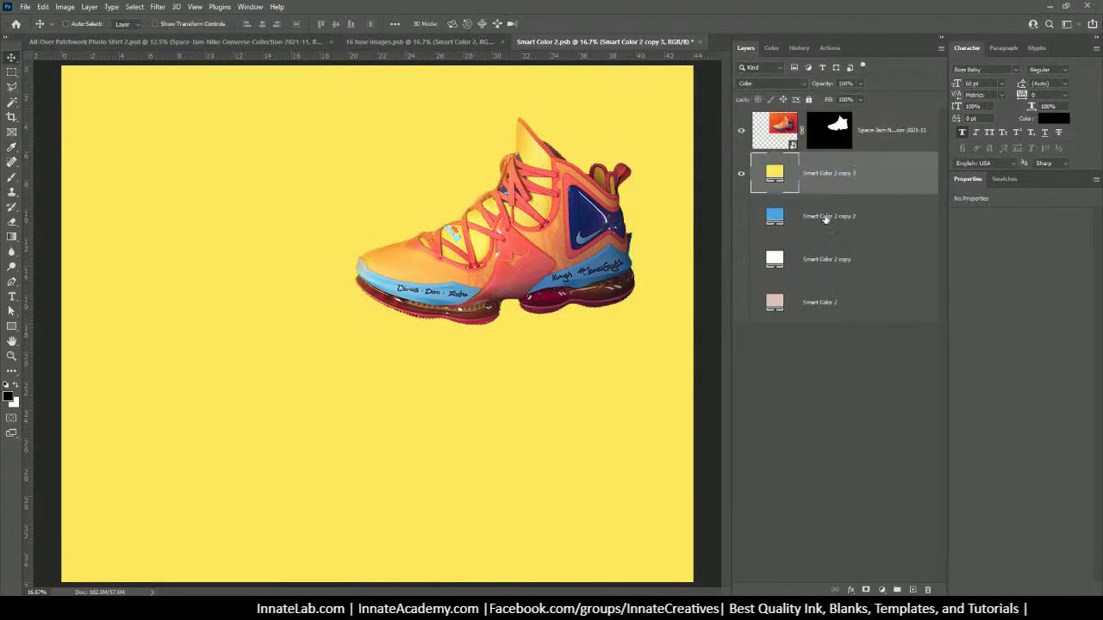
Hide the sneaker layer, and save and close Smart Color 2.psb.
left_click(825, 217)
left_click(863, 135)
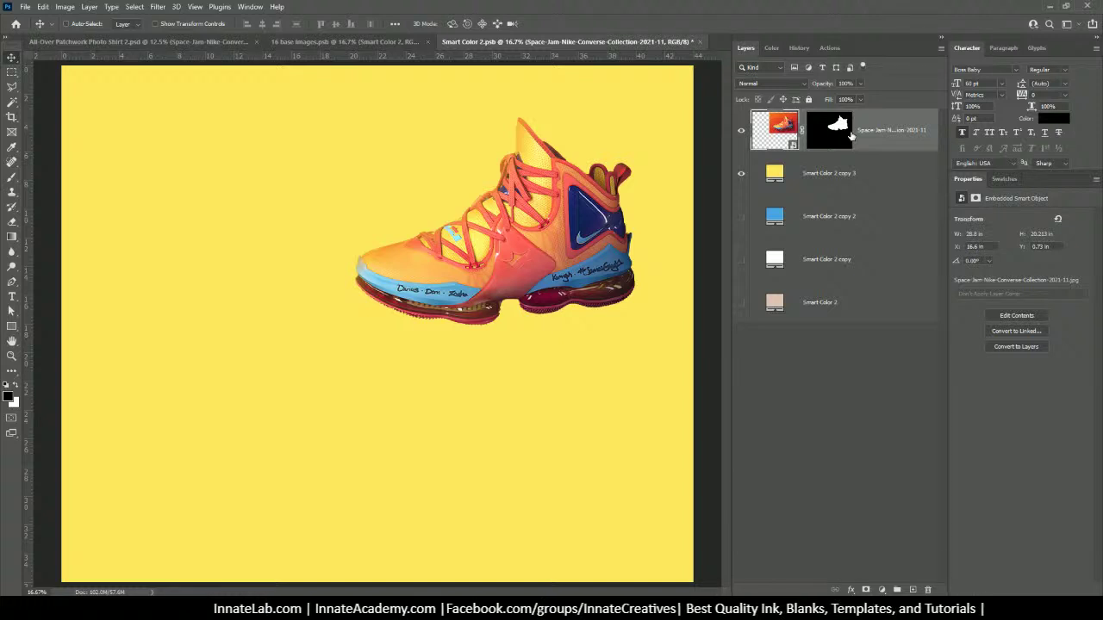
left_click(741, 133)
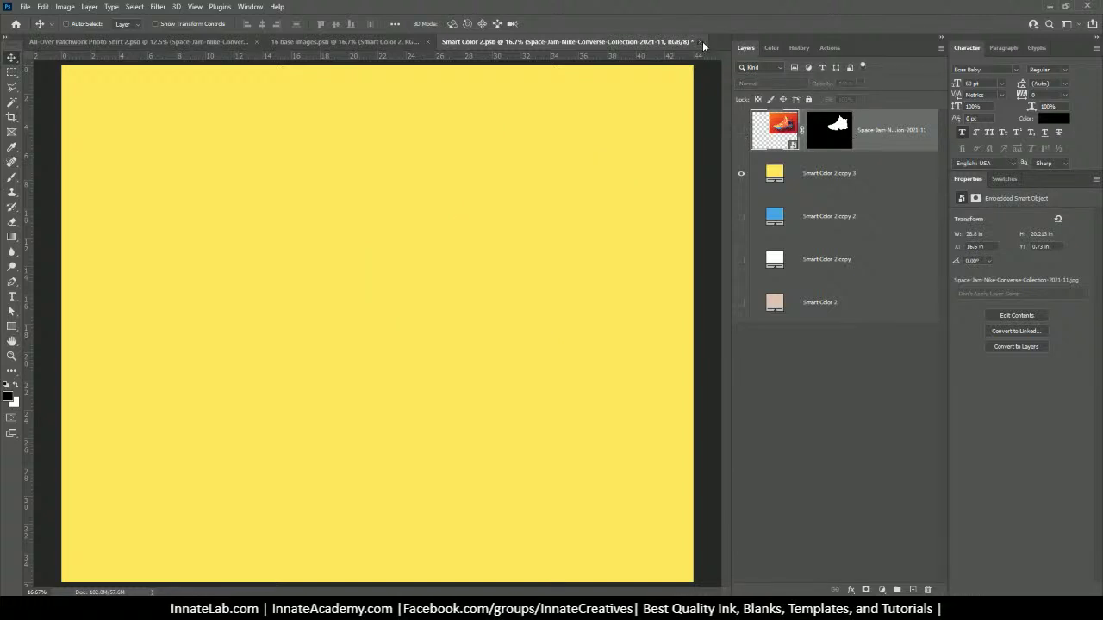
left_click(702, 42)
left_click(500, 224)
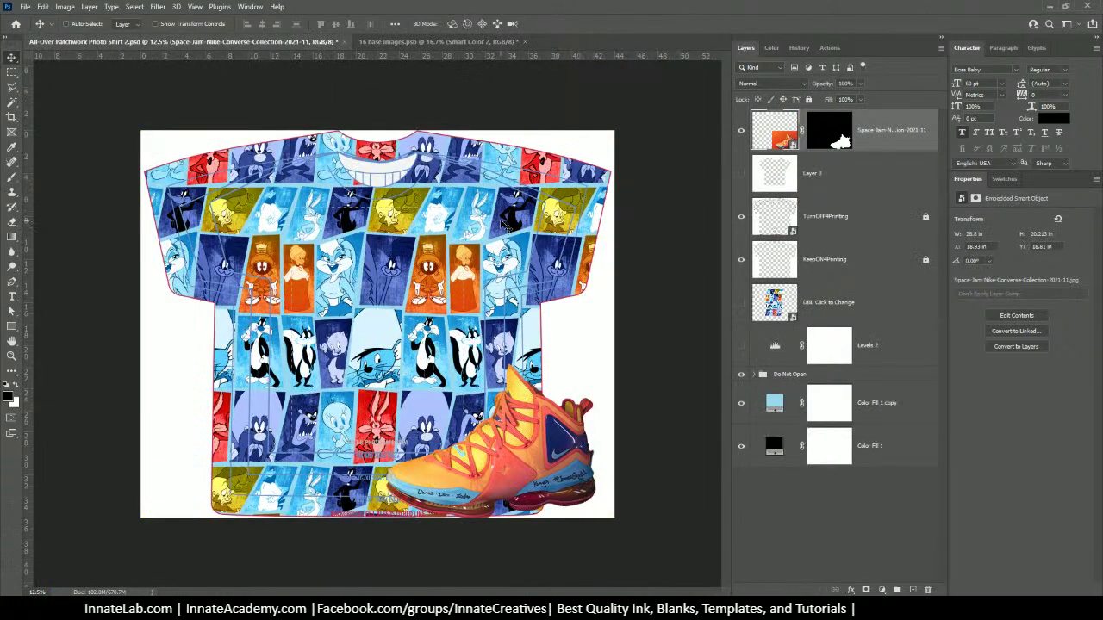
Open the upper Smart Color 3 contents from 16 base images.psb, and compare the fill with Gradient Fill 1 hidden and shown.
left_click(443, 43)
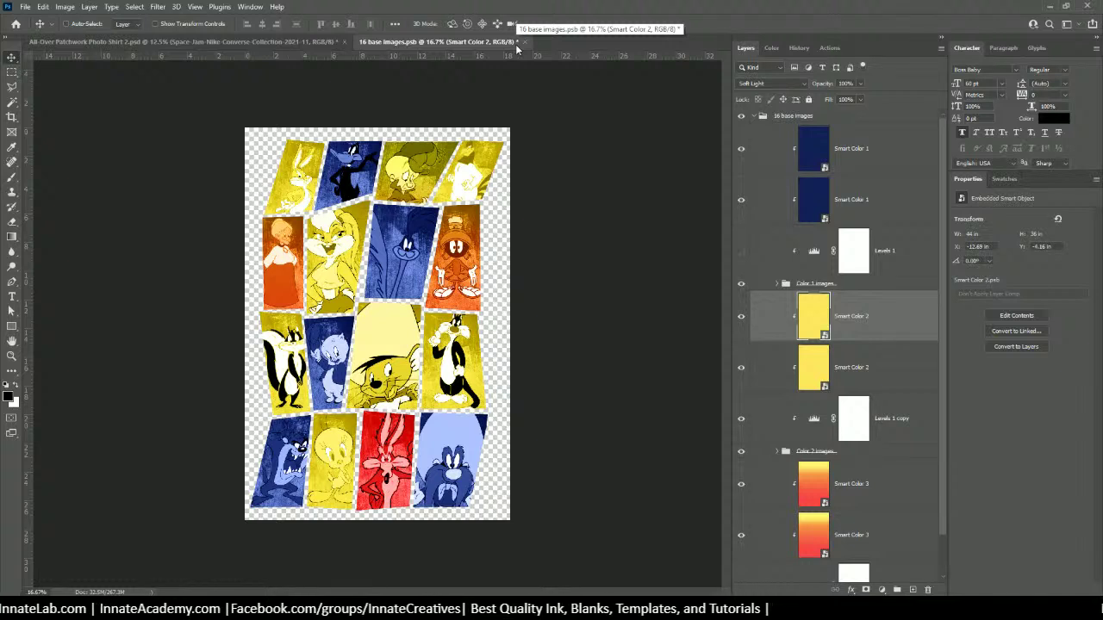
left_click(818, 490)
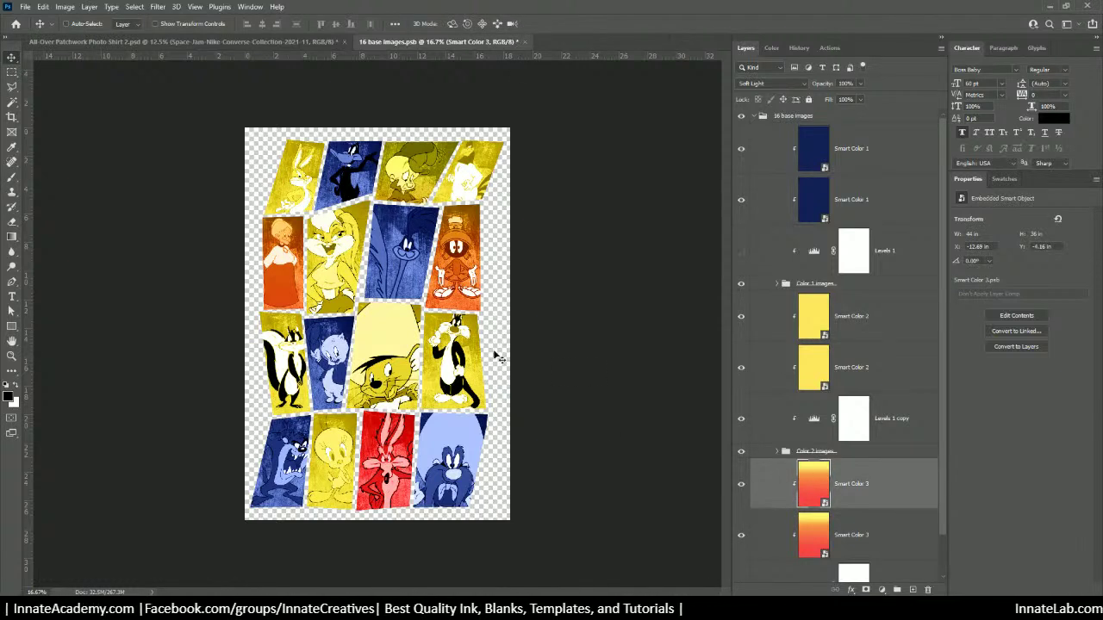
double_click(821, 496)
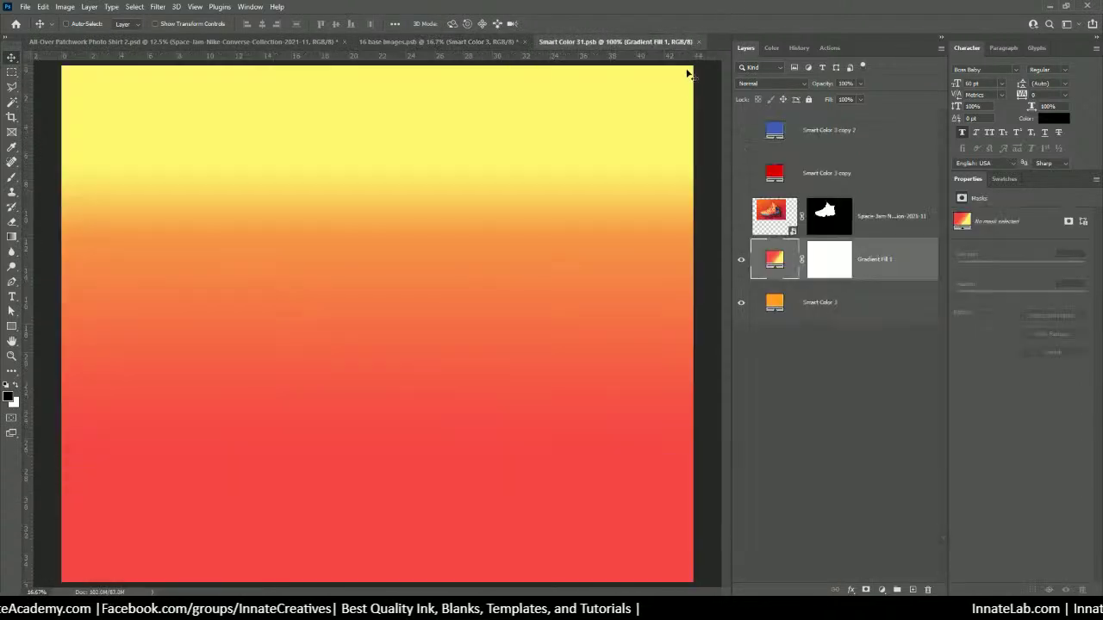
left_click(740, 259)
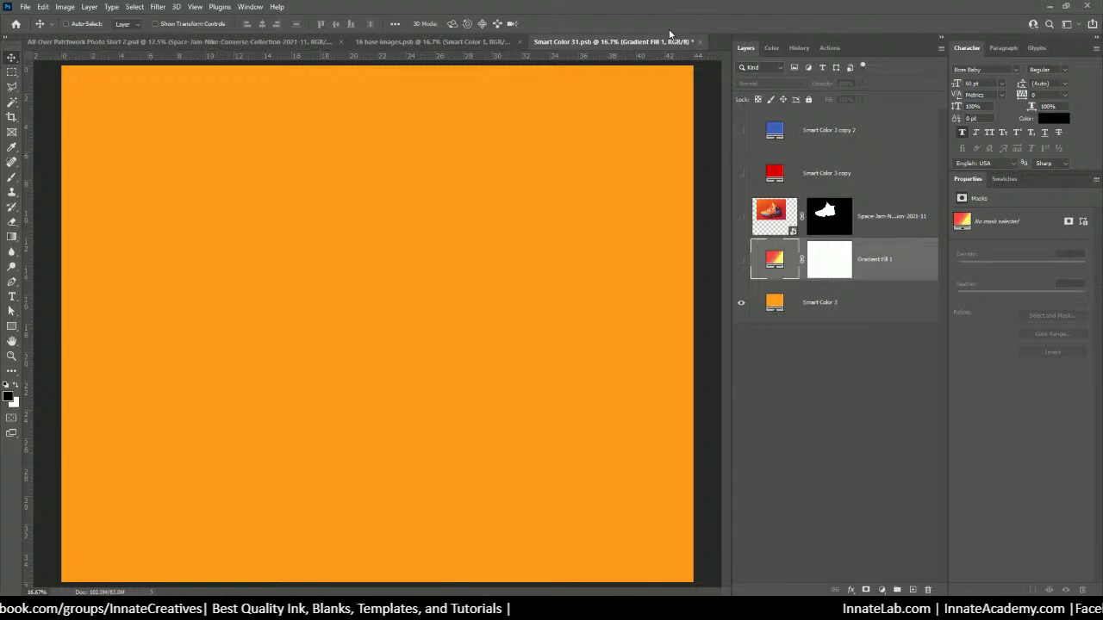
left_click(740, 262)
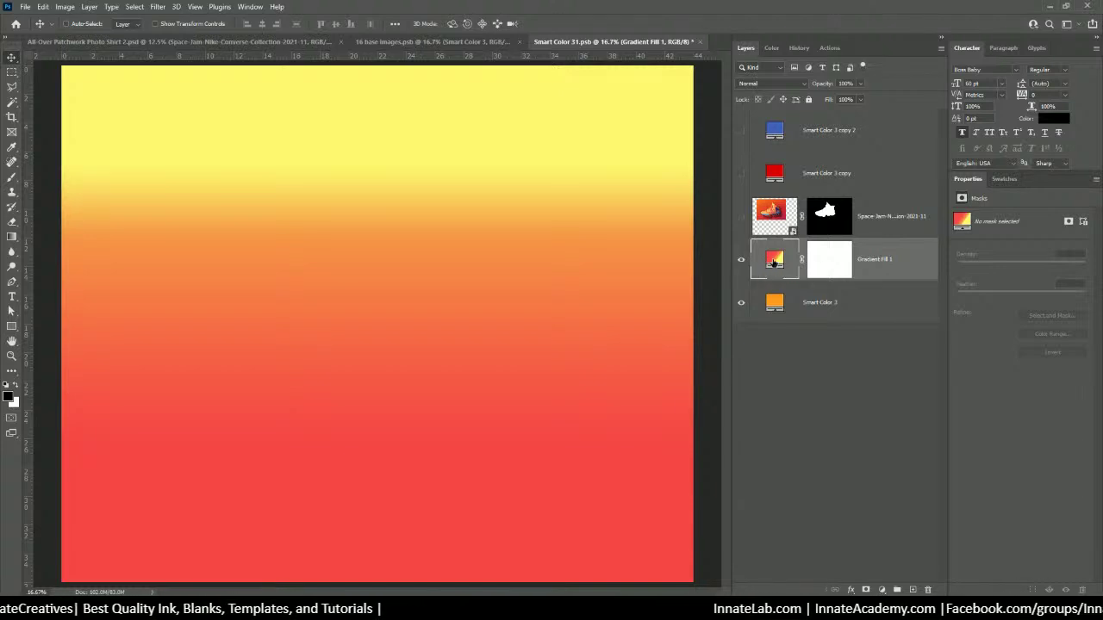
Delete the yellow colour stop from Gradient Fill 1, leaving red to orange, and save and close Smart Color 31.psb.
double_click(769, 258)
left_click(694, 149)
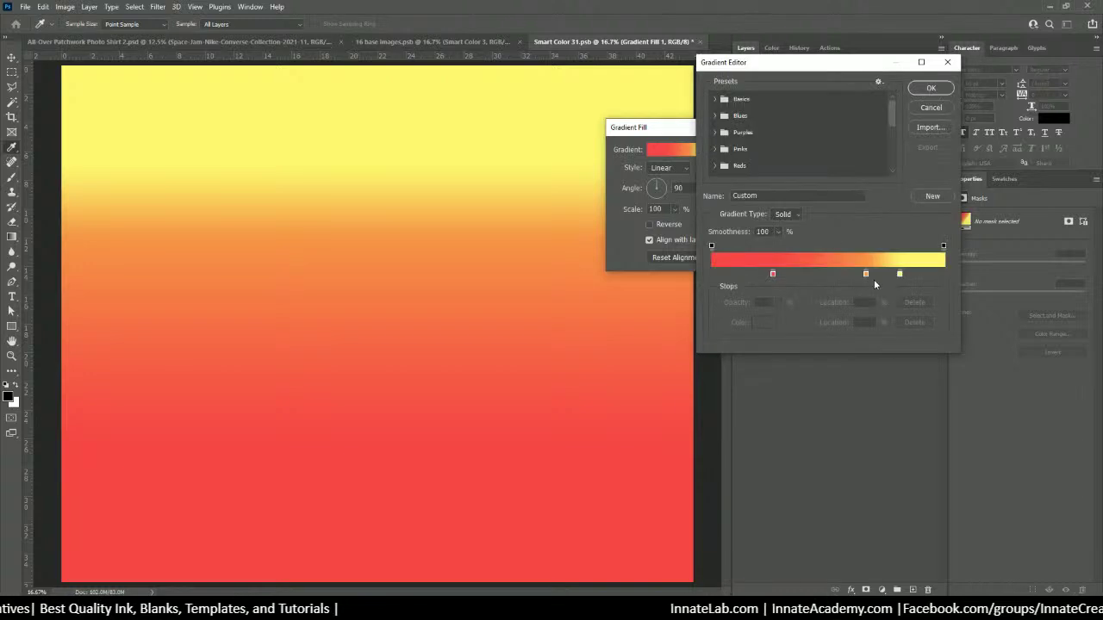
left_click(900, 275)
left_click(916, 321)
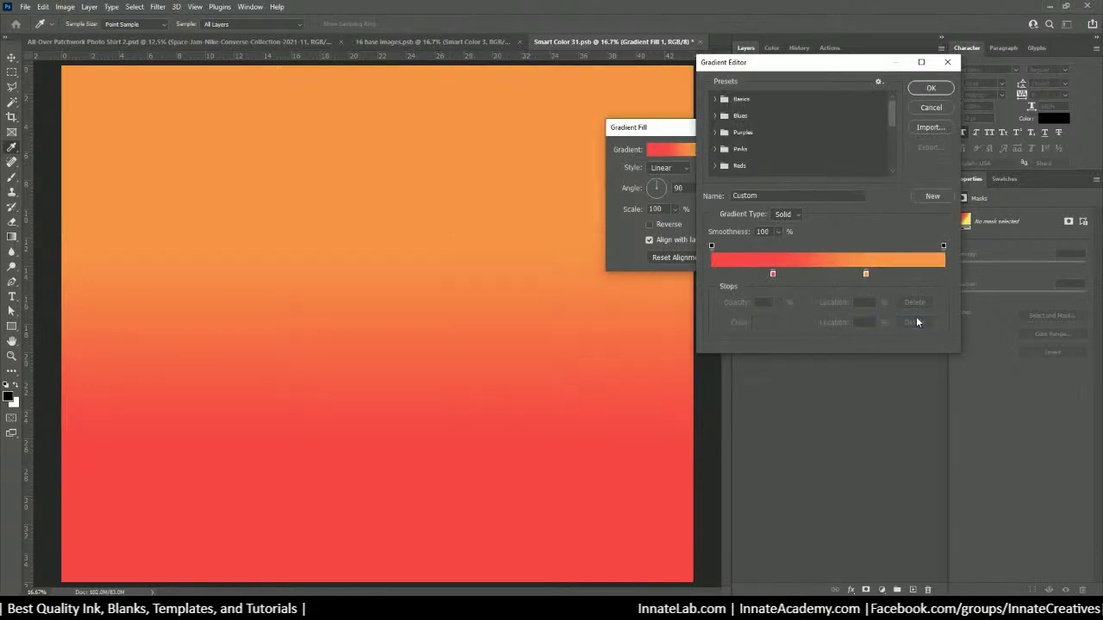
left_click(922, 87)
left_click(771, 149)
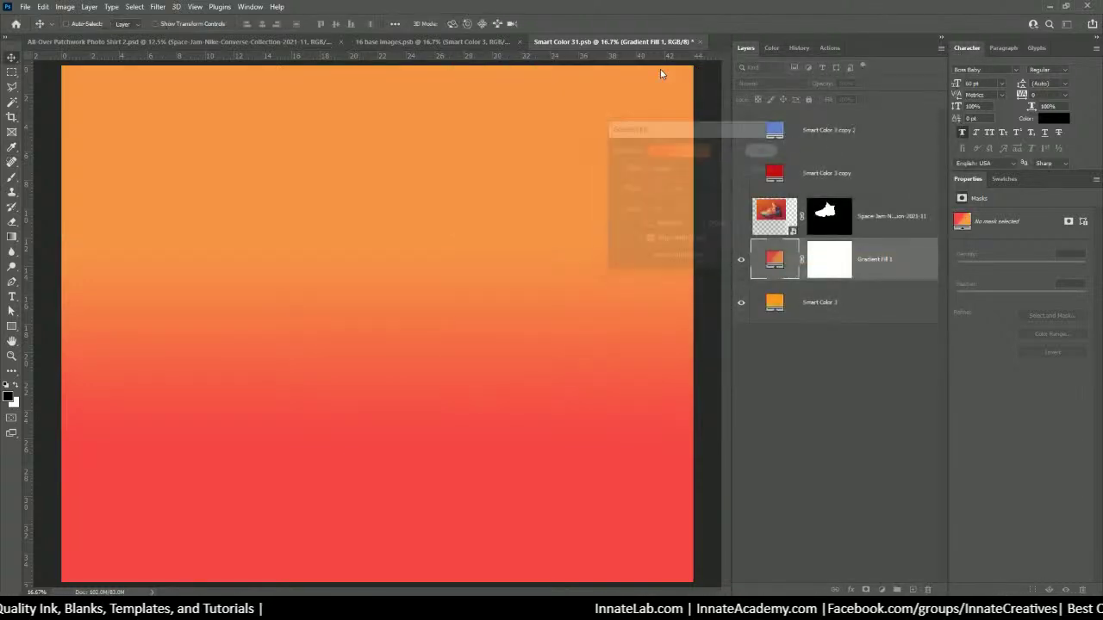
left_click(698, 43)
left_click(506, 229)
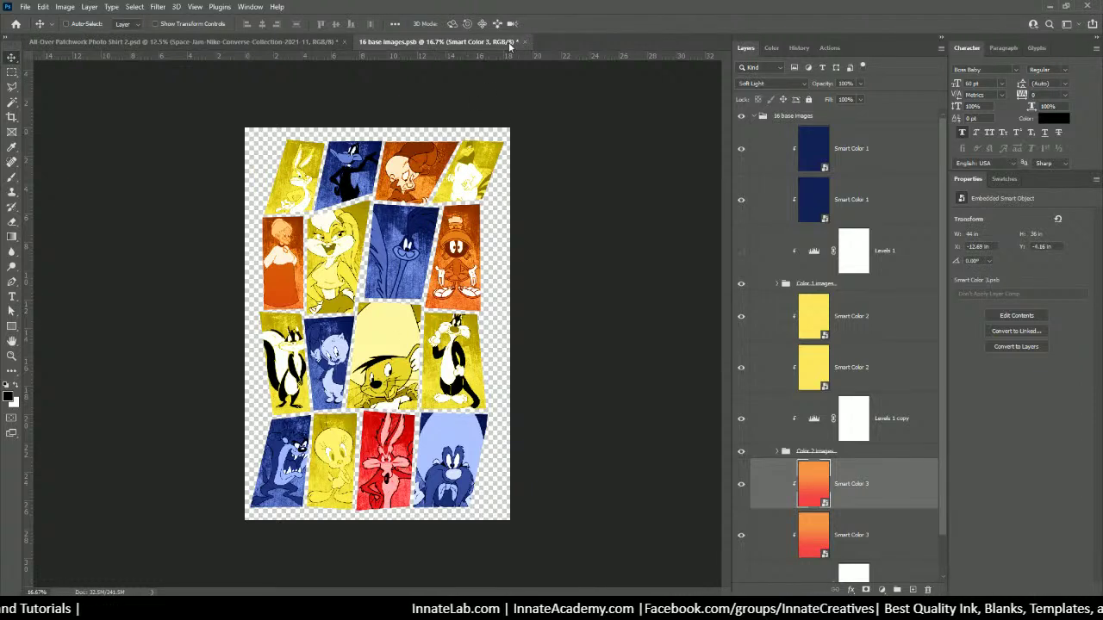
Select the Bugs Bunny panel's Image 1 layer in the artwork, and open its smart object contents.
right_click(301, 174)
left_click(320, 204)
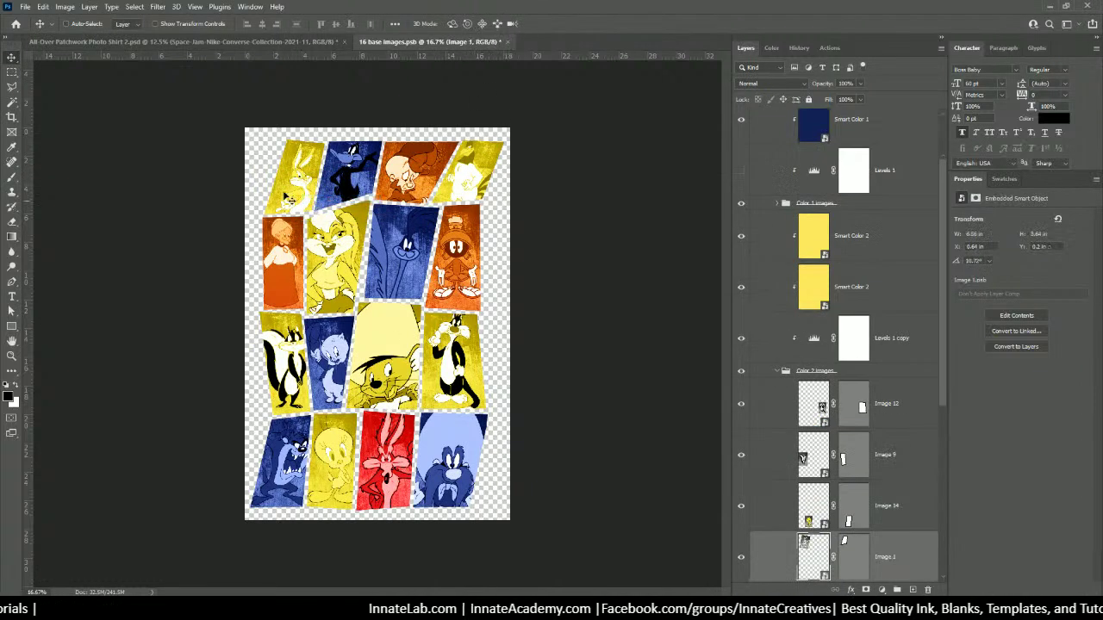
scroll(918, 553, "down", 1)
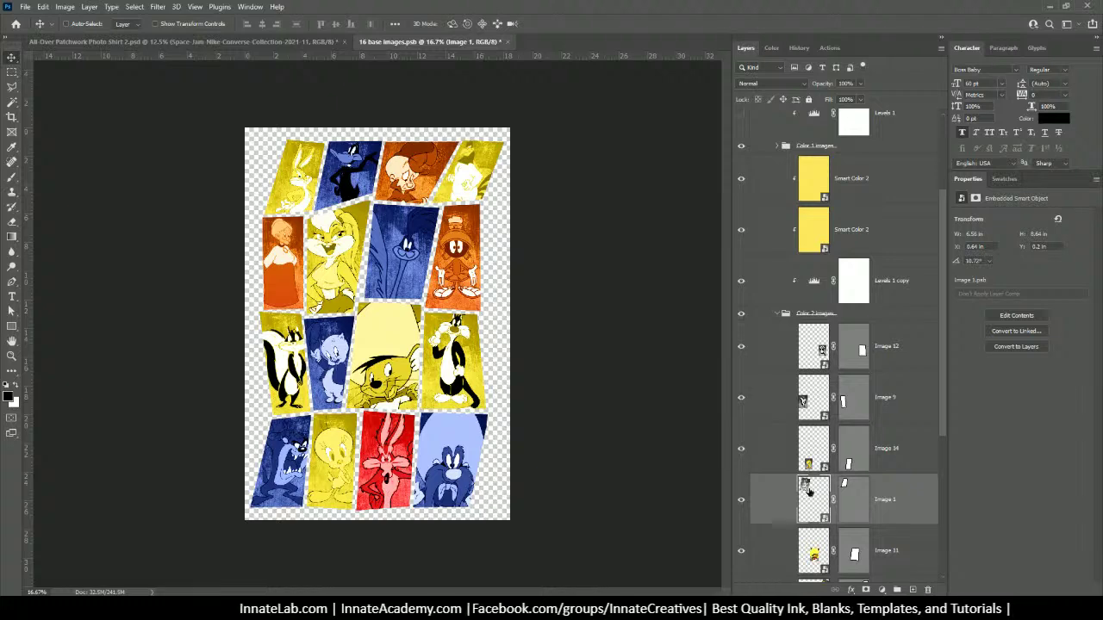
double_click(808, 490)
key("ctrl+minus")
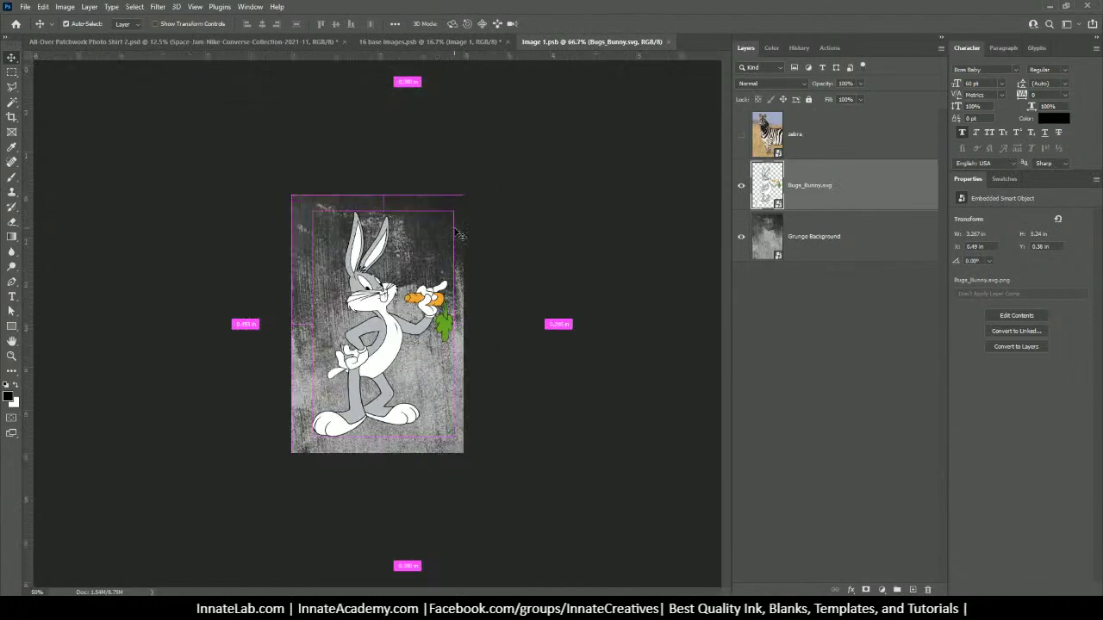
Scale Bugs Bunny up to about 6.04 by 9.67 in, and reposition him so the ears, face and carrot fill the panel.
key("ctrl+minus")
key("ctrl+t")
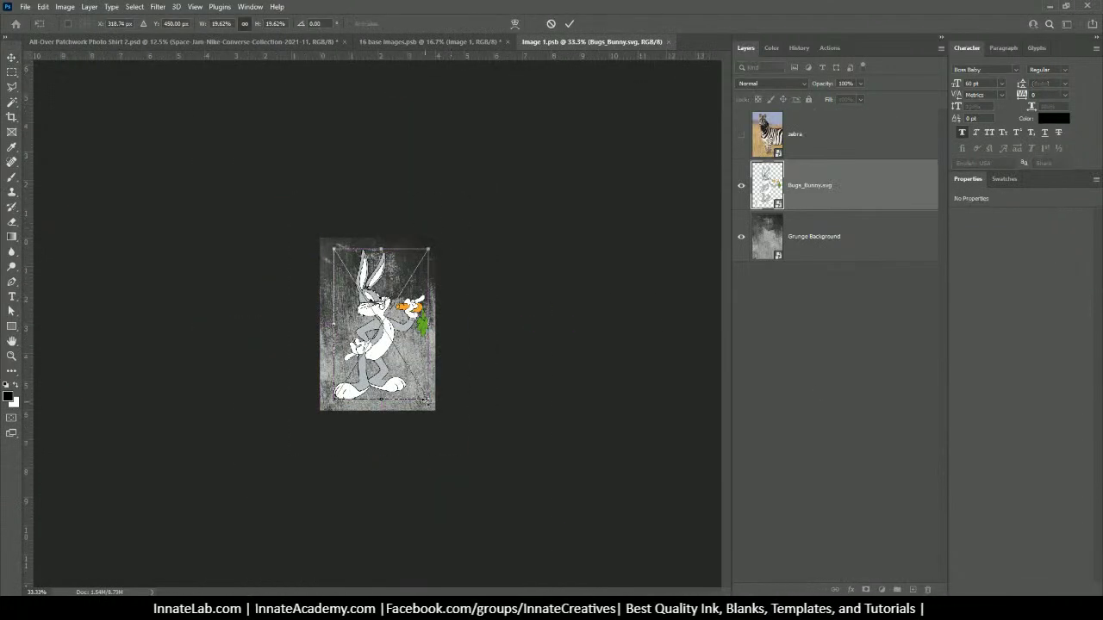
left_click_drag(425, 400, 505, 529)
left_click_drag(432, 363, 395, 348)
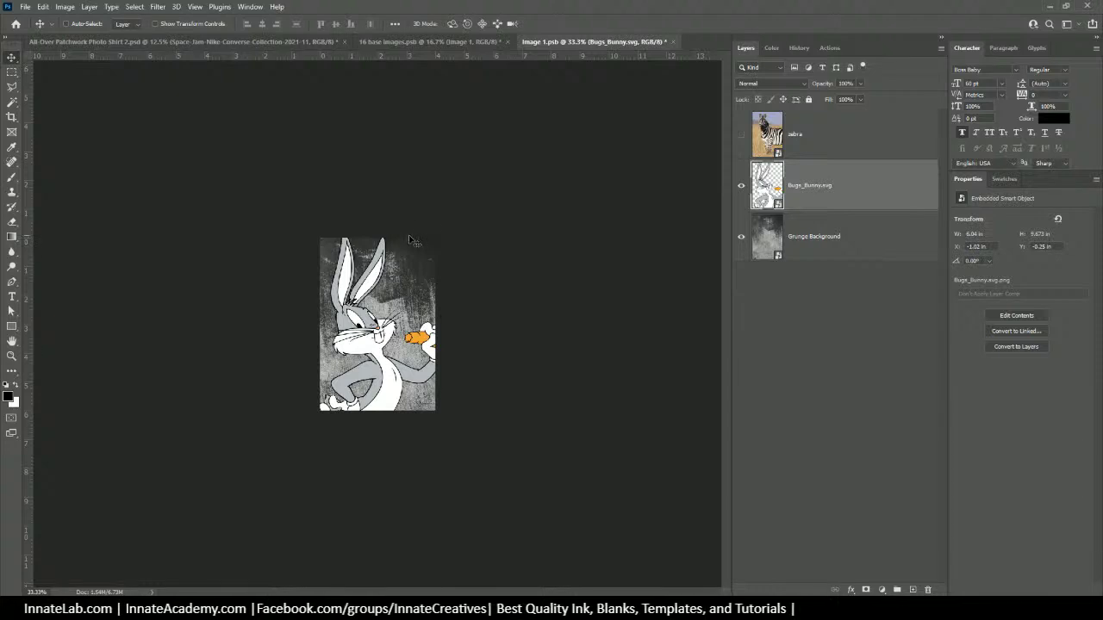
Add a 2 px black outside stroke to the Bugs Bunny layer.
left_click(852, 590)
left_click(863, 507)
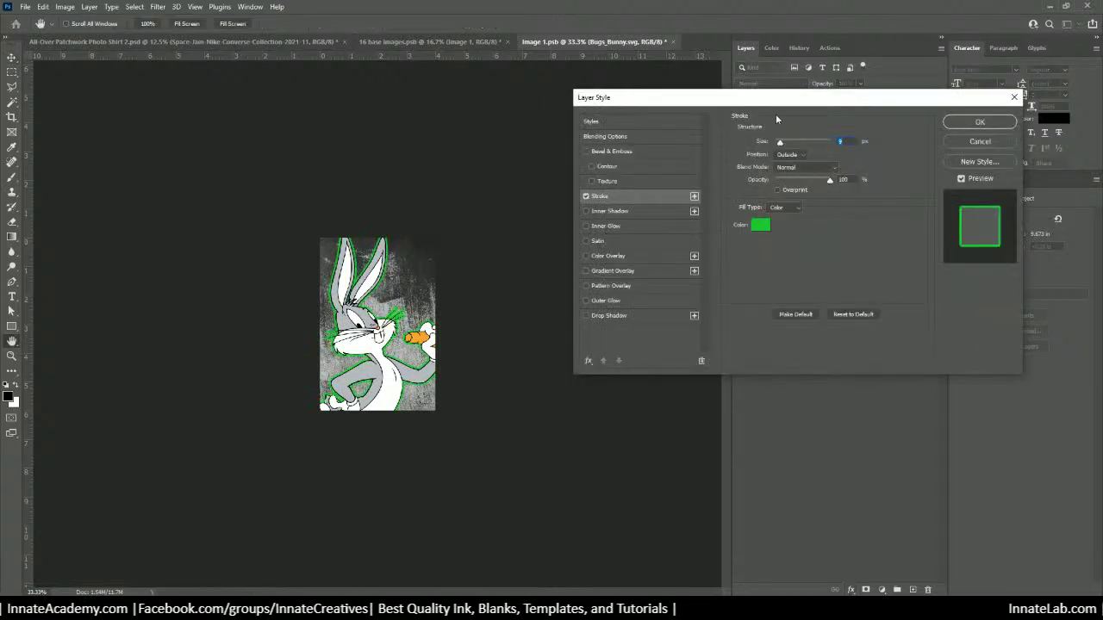
left_click(760, 226)
left_click_drag(738, 253, 488, 314)
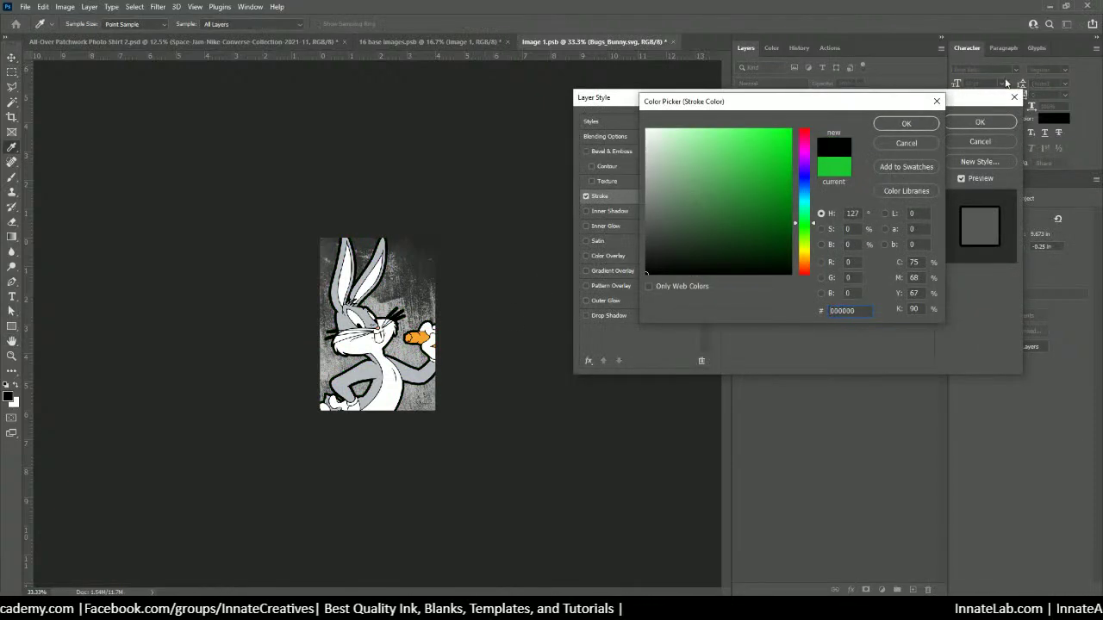
left_click(905, 123)
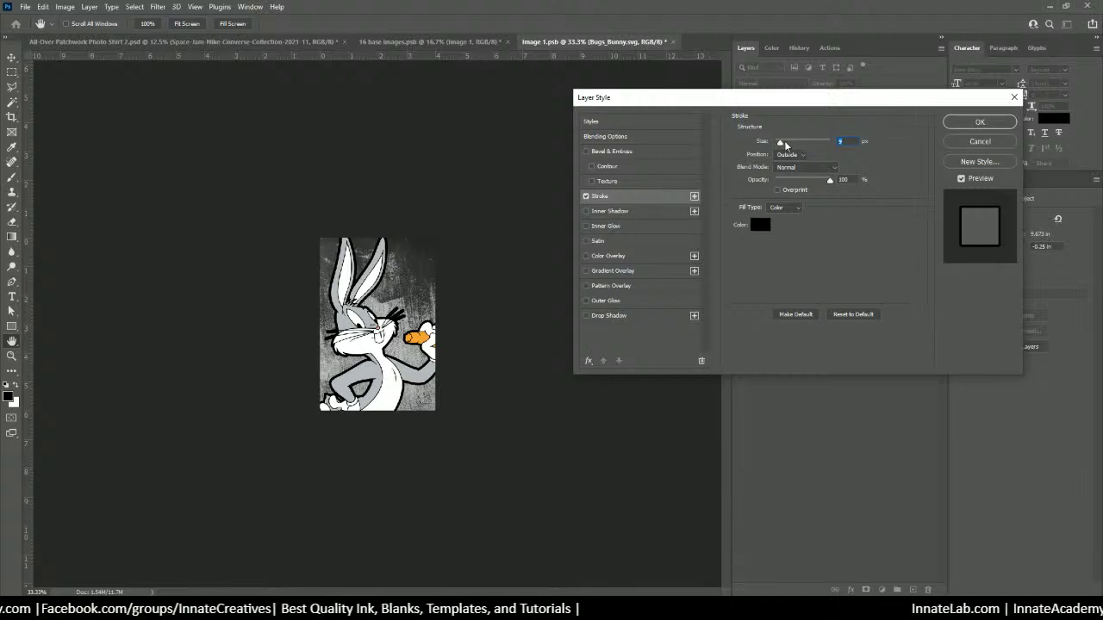
left_click_drag(780, 142, 776, 144)
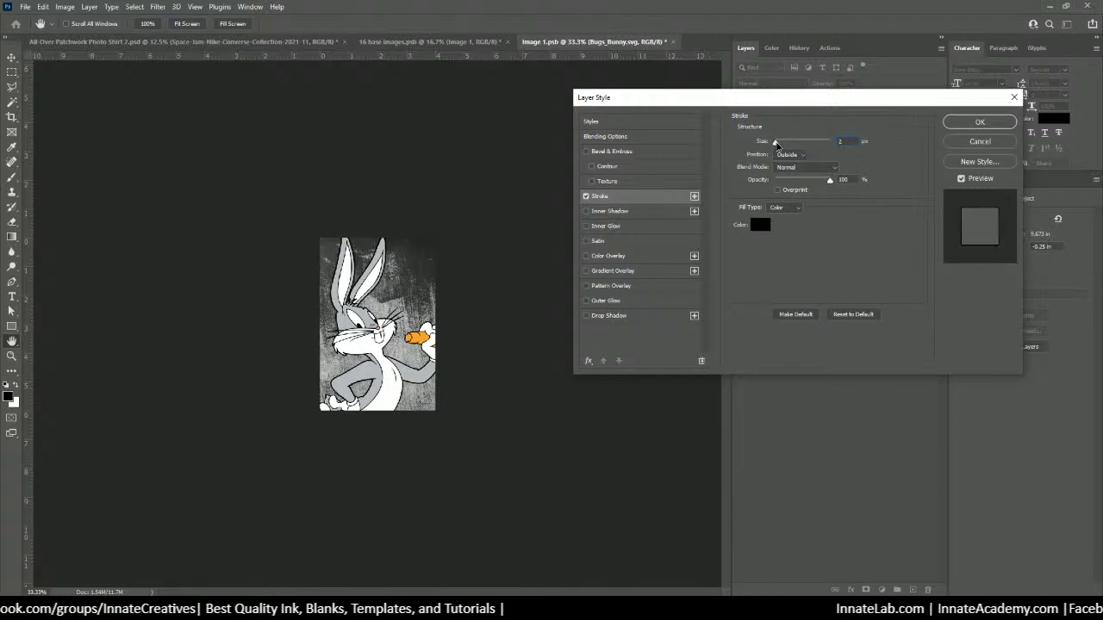
left_click(979, 122)
Save and close Image 1.psb, and open the smart object contents of the Foghorn Leghorn panel's Image 4 layer.
left_click(674, 42)
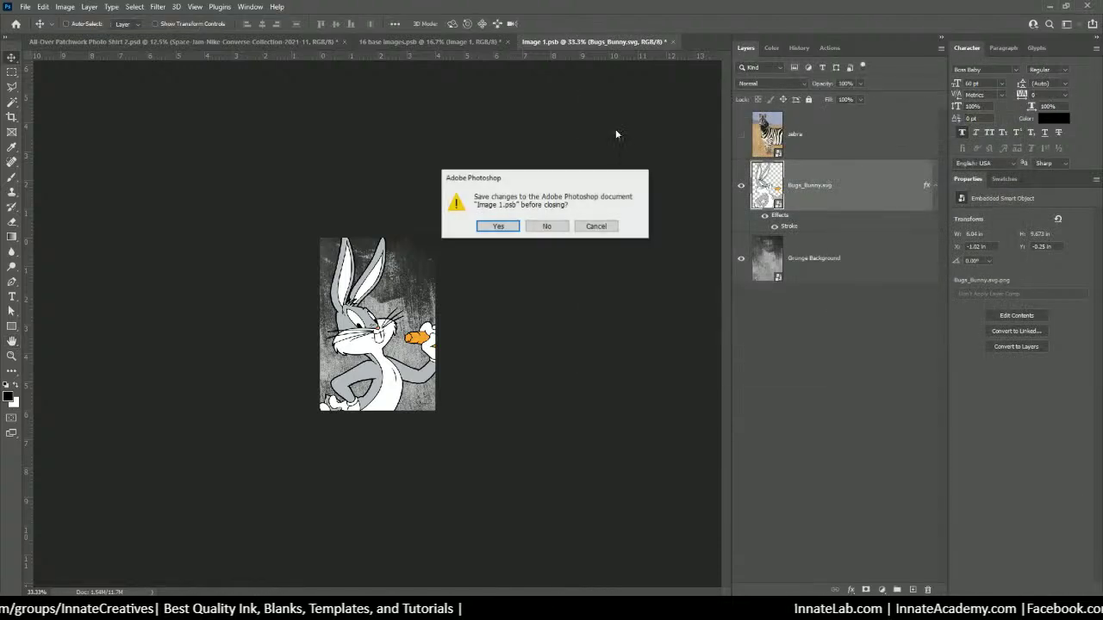
left_click(500, 226)
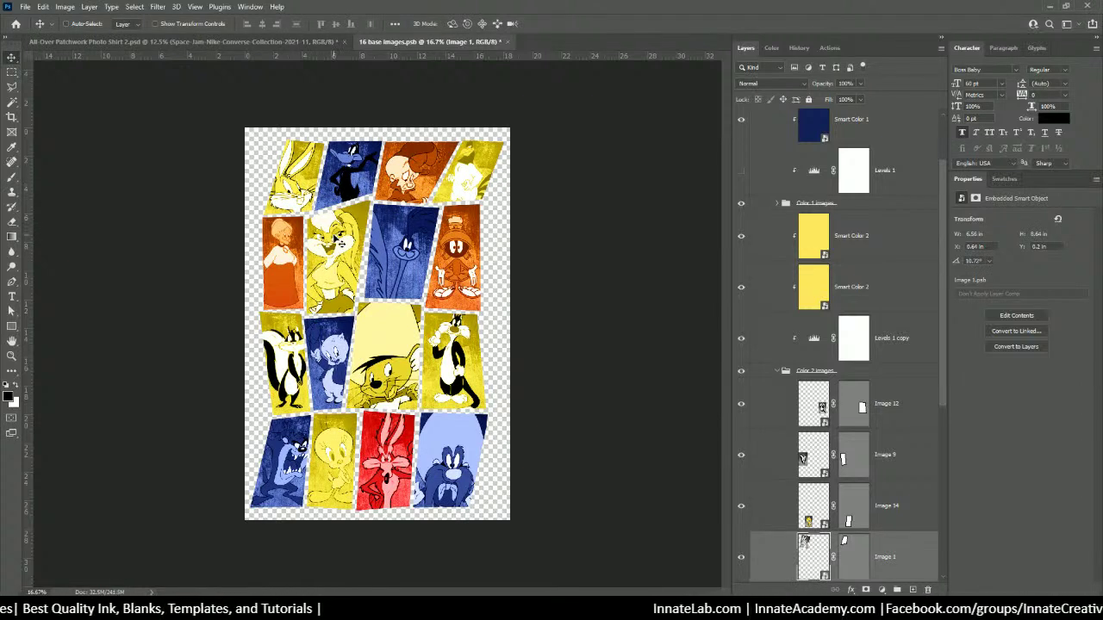
right_click(462, 175)
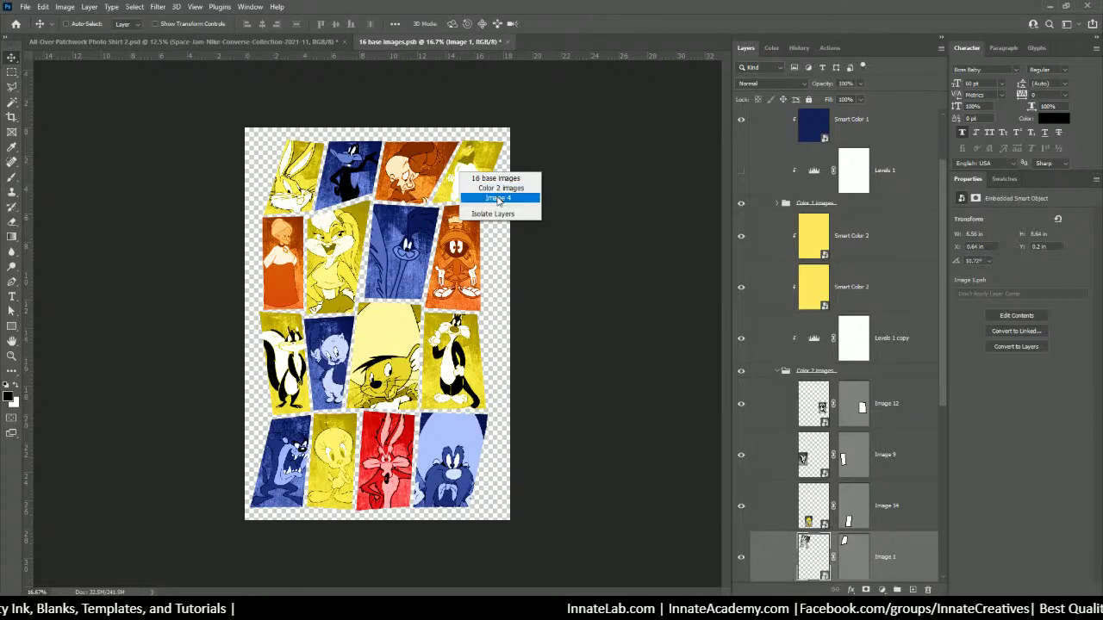
left_click(497, 199)
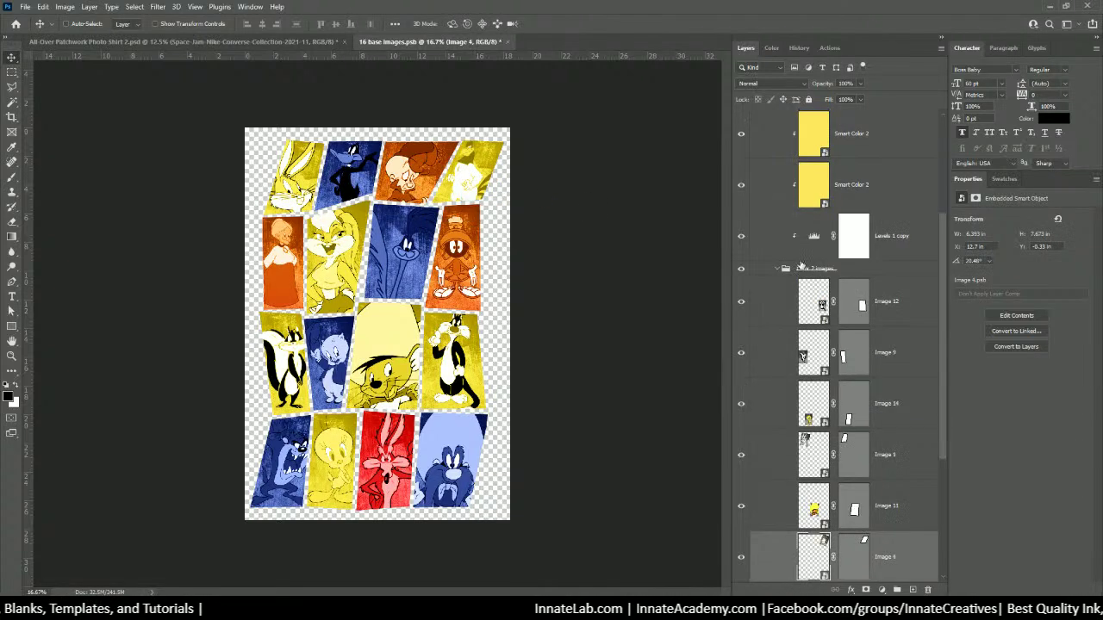
double_click(815, 554)
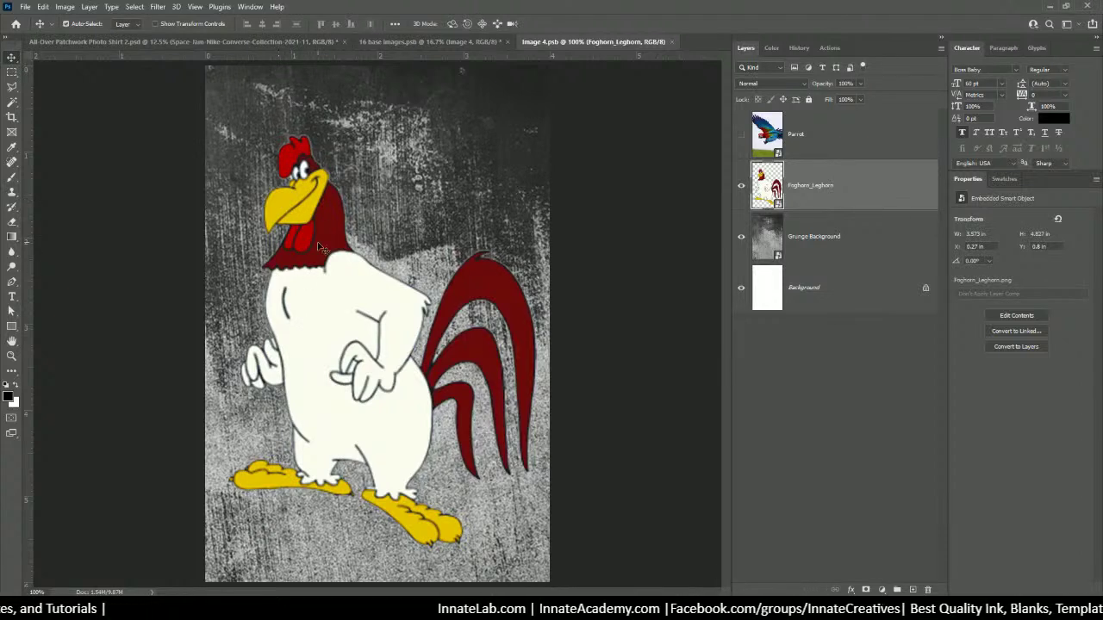
Scale Foghorn Leghorn up to about 5.26 by 7.1 in, and reposition him with his head near the panel's upper edge.
key("ctrl+t")
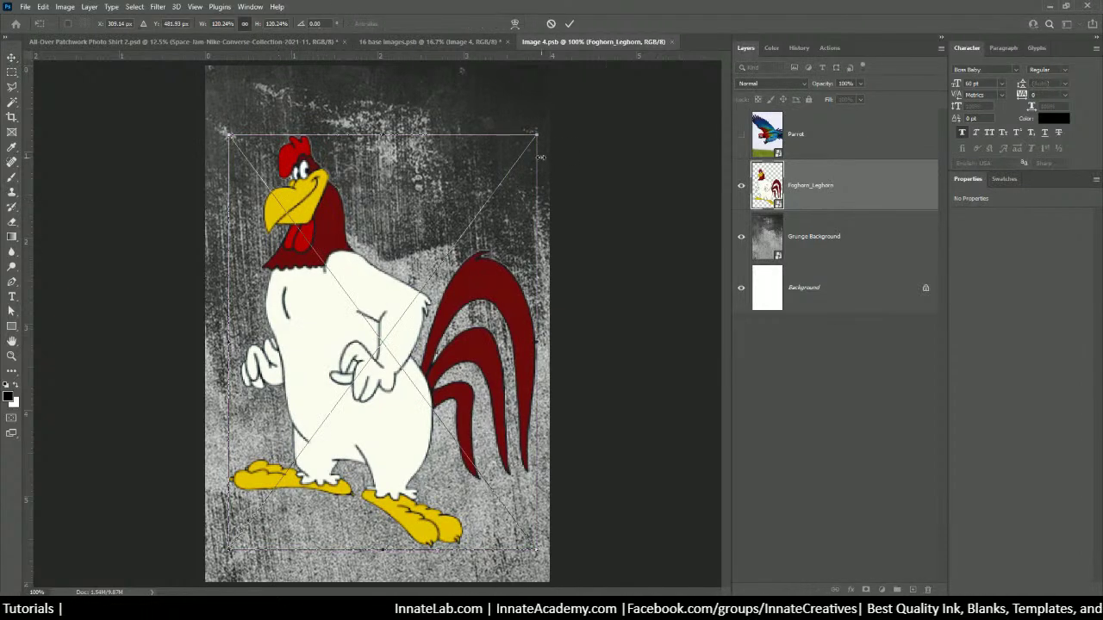
left_click_drag(541, 158, 660, 50)
left_click_drag(438, 240, 428, 357)
key("ctrl+minus")
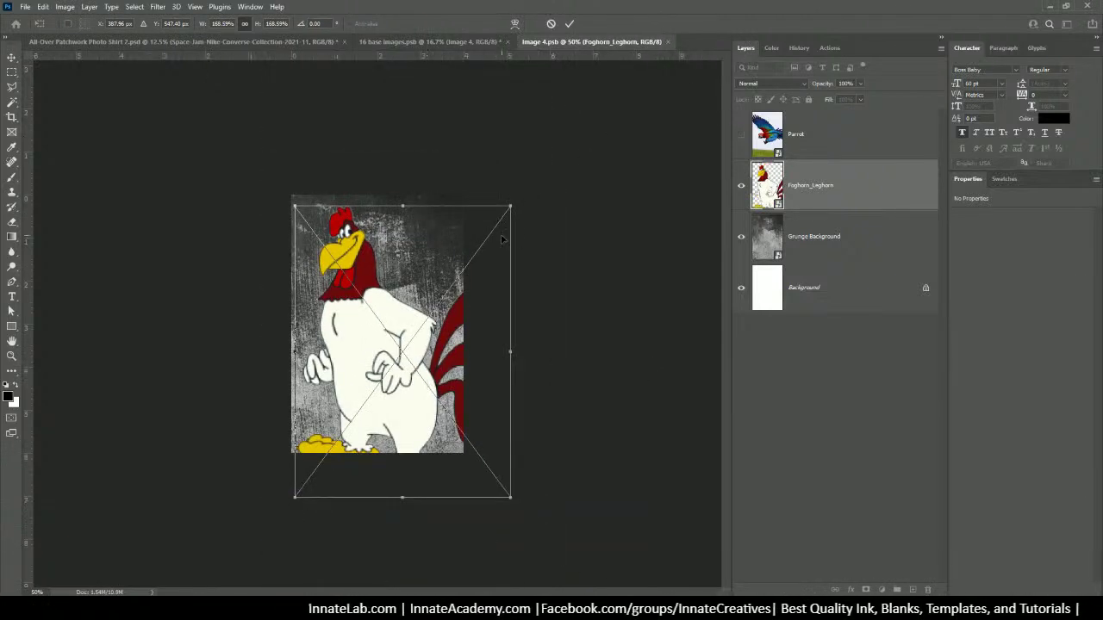
left_click_drag(510, 207, 522, 194)
left_click_drag(389, 304, 376, 321)
key("Return")
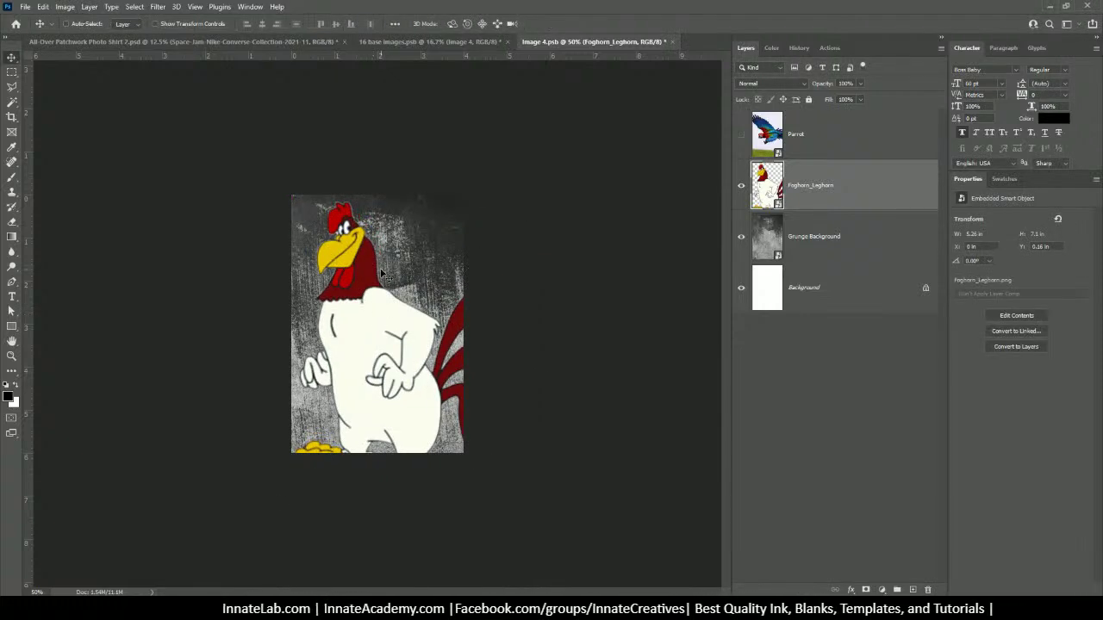
left_click(673, 43)
left_click(595, 226)
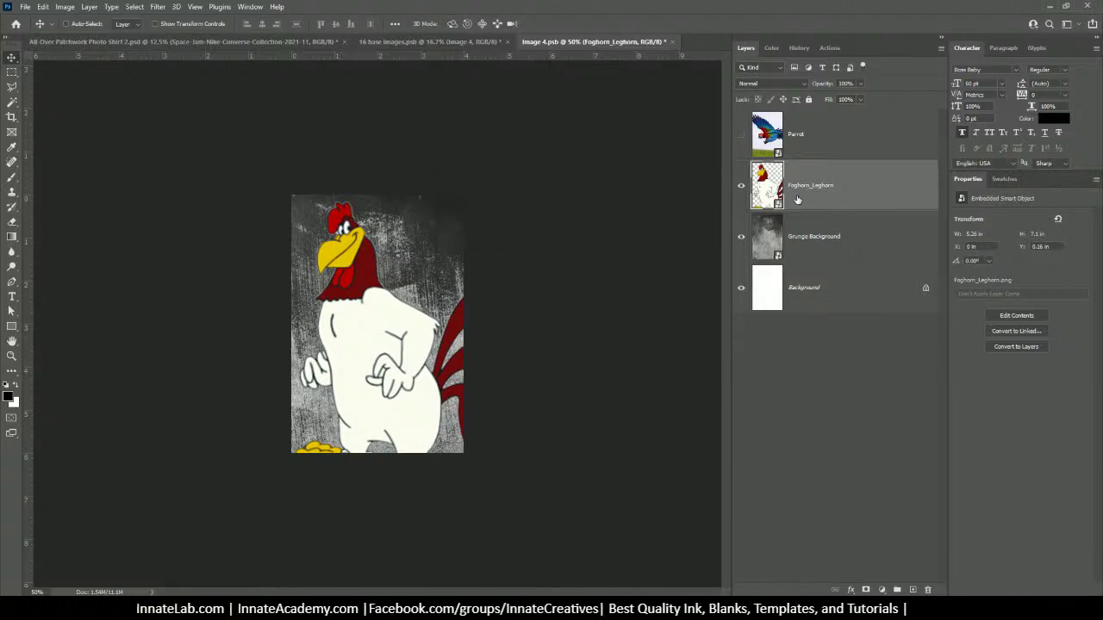
left_click(851, 590)
left_click(845, 442)
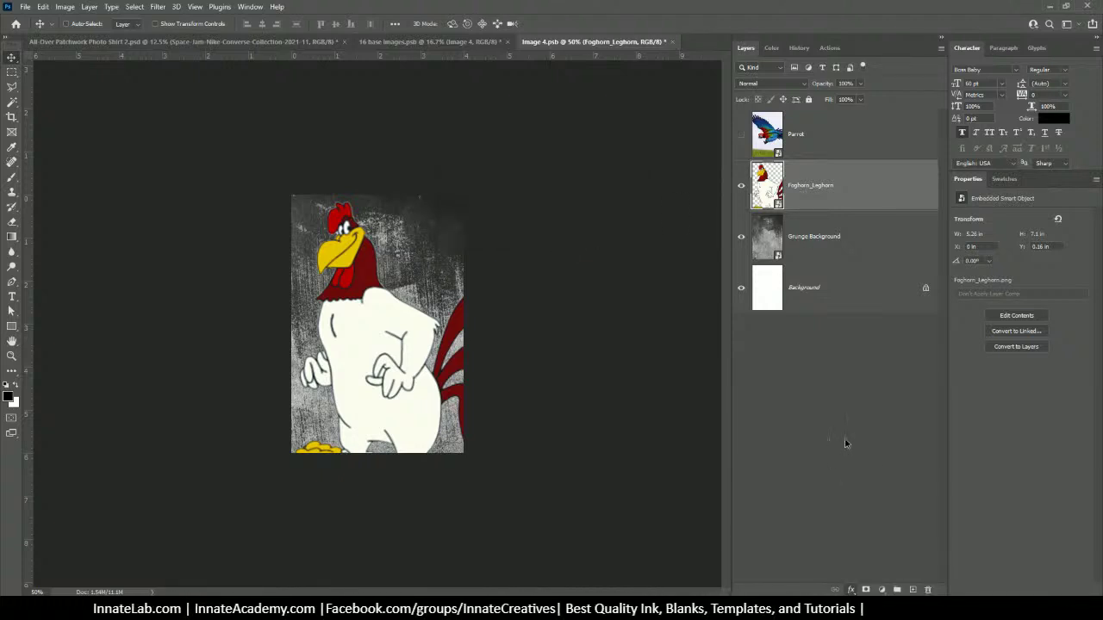
Add a Levels adjustment clipped to the Foghorn Leghorn layer, with input levels of about 13, 1.00 and 254.
left_click(881, 591)
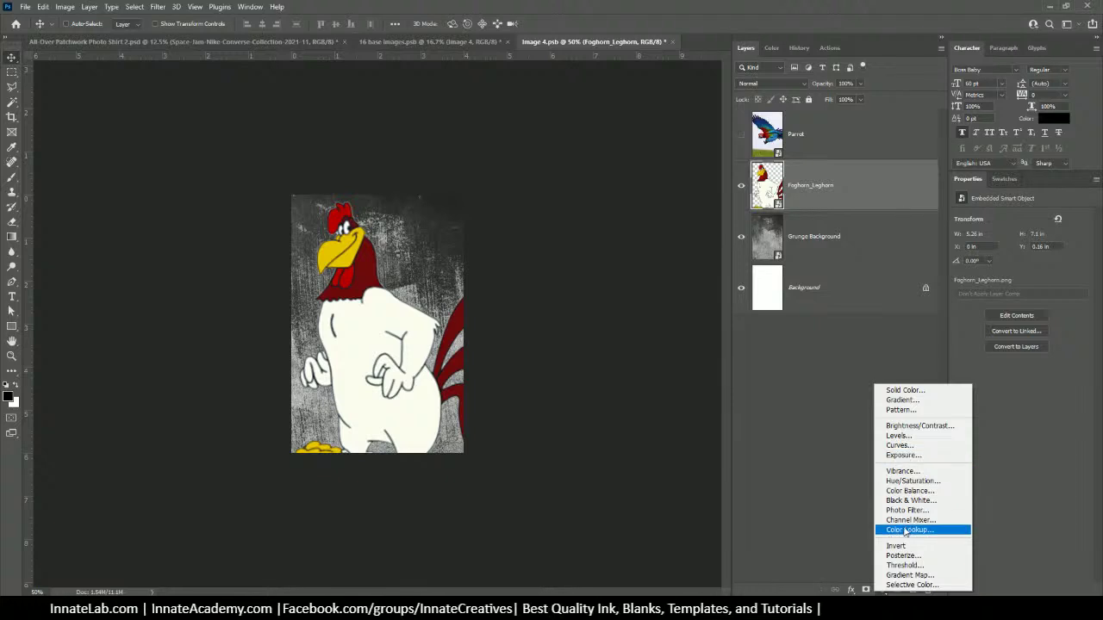
left_click(909, 436)
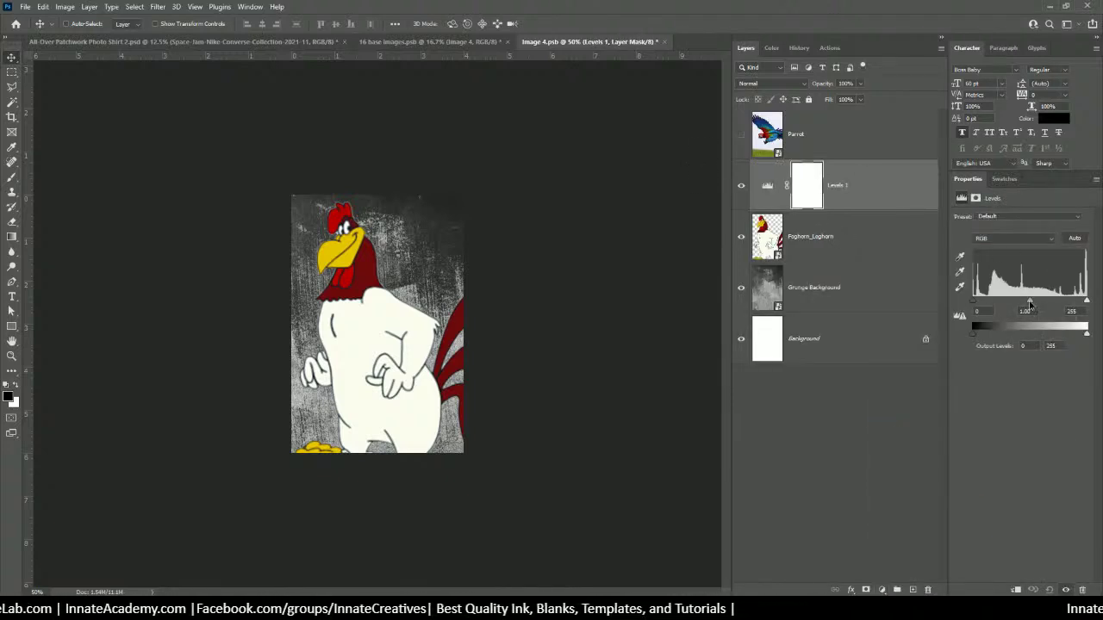
left_click_drag(1030, 301, 1040, 301)
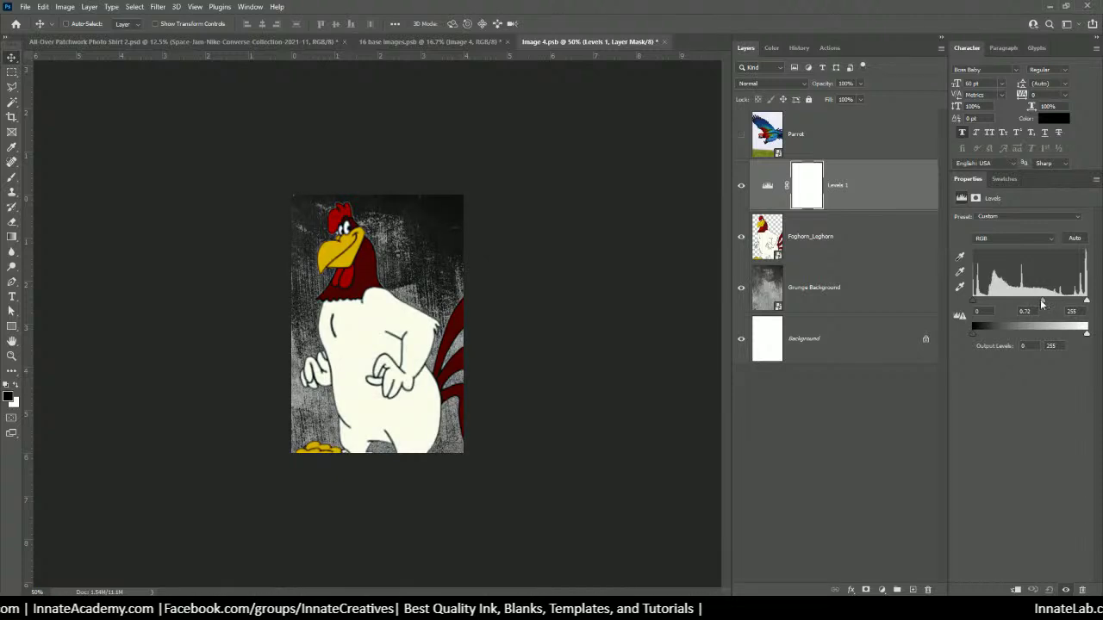
right_click(872, 182)
left_click(905, 324)
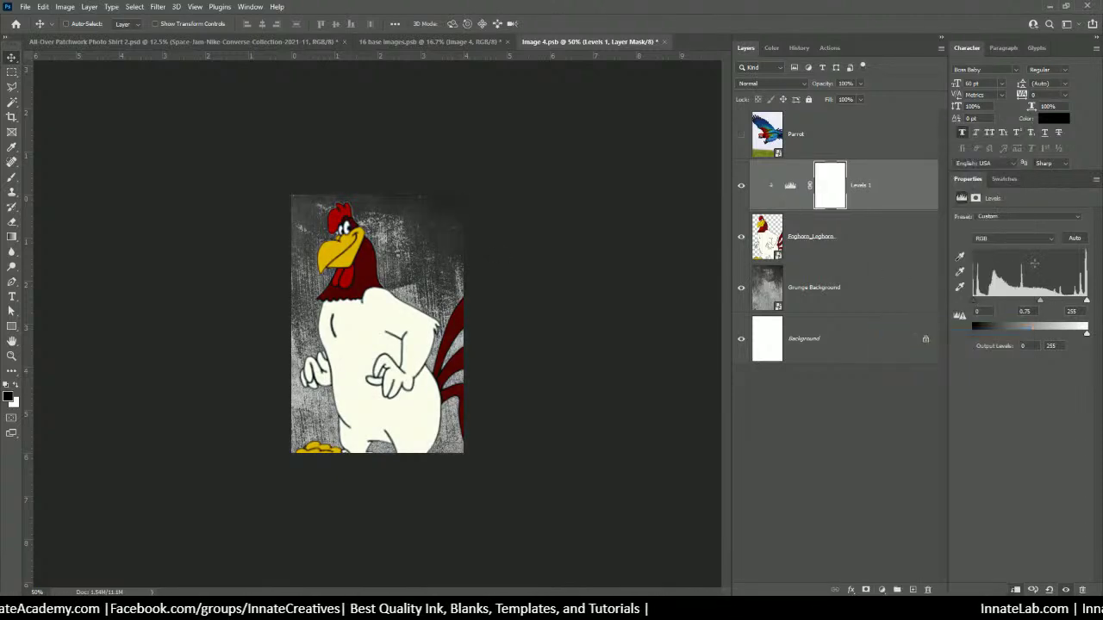
mouse_move(973, 303)
left_mouse_down()
mouse_move(1087, 305)
mouse_move(981, 303)
left_mouse_up()
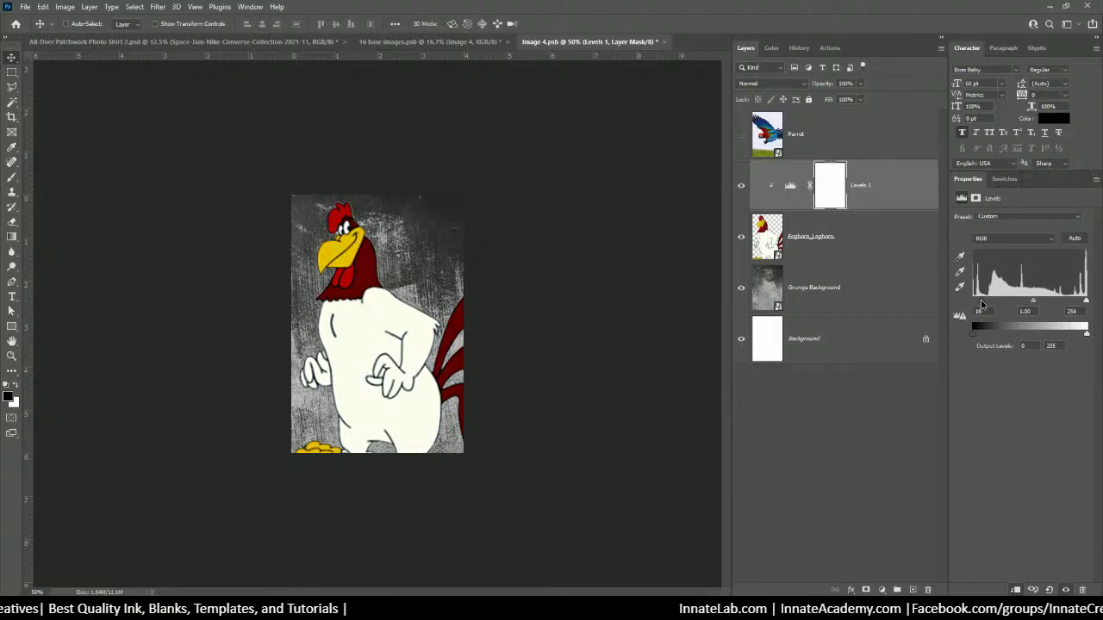
Save and close Image 4.psb, and move the Image 4 layer to about X 13.12 in, Y 0 in so Foghorn's head fits its panel.
left_click(664, 41)
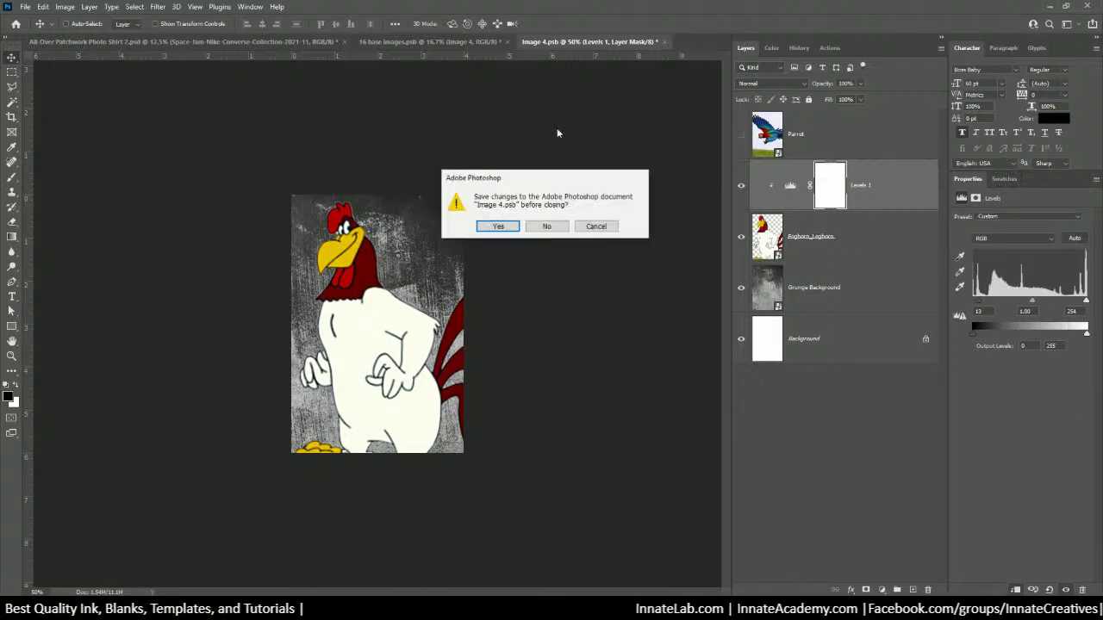
left_click(507, 229)
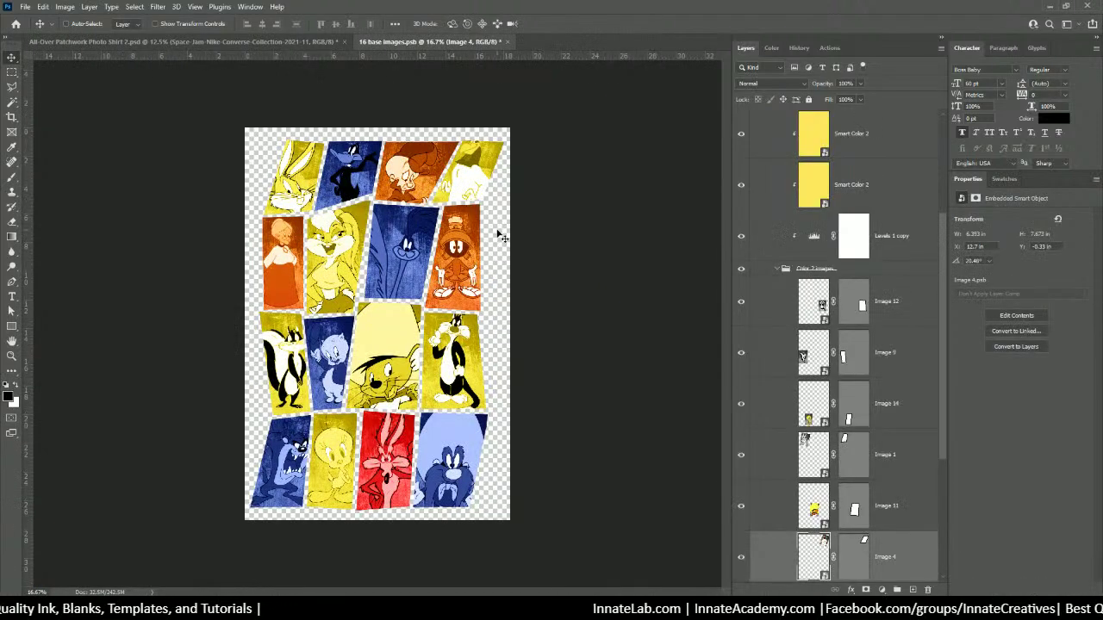
right_click(473, 170)
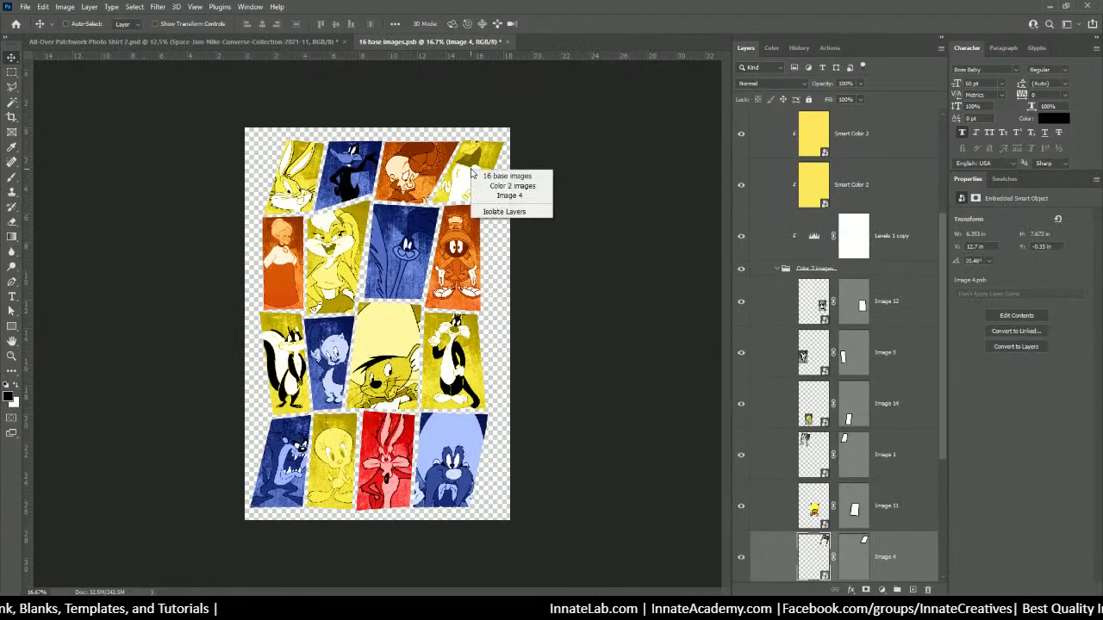
left_click(493, 193)
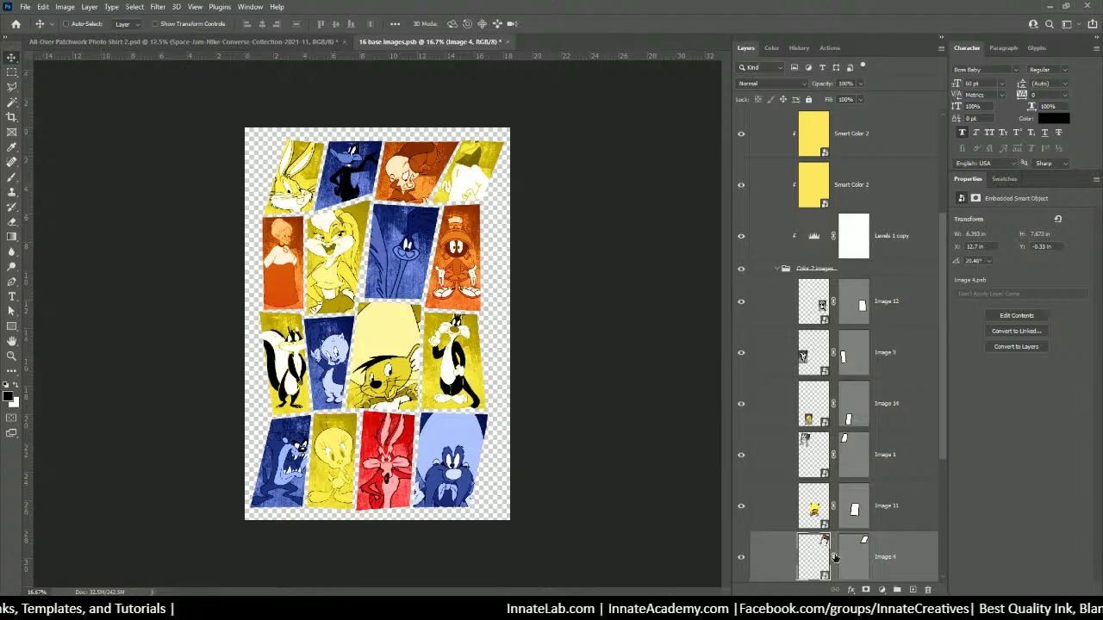
left_click_drag(474, 184, 478, 181)
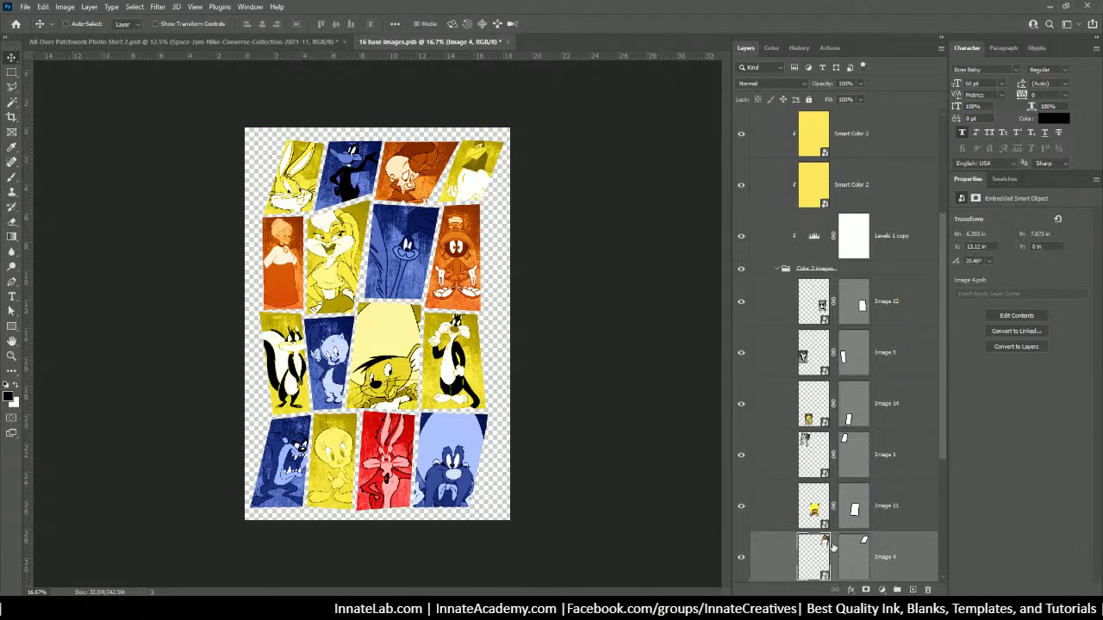
Examine the layers of 16 base images.psb, expanding the Color 1 images and Color 3 images groups.
scroll(836, 447, "down", 7)
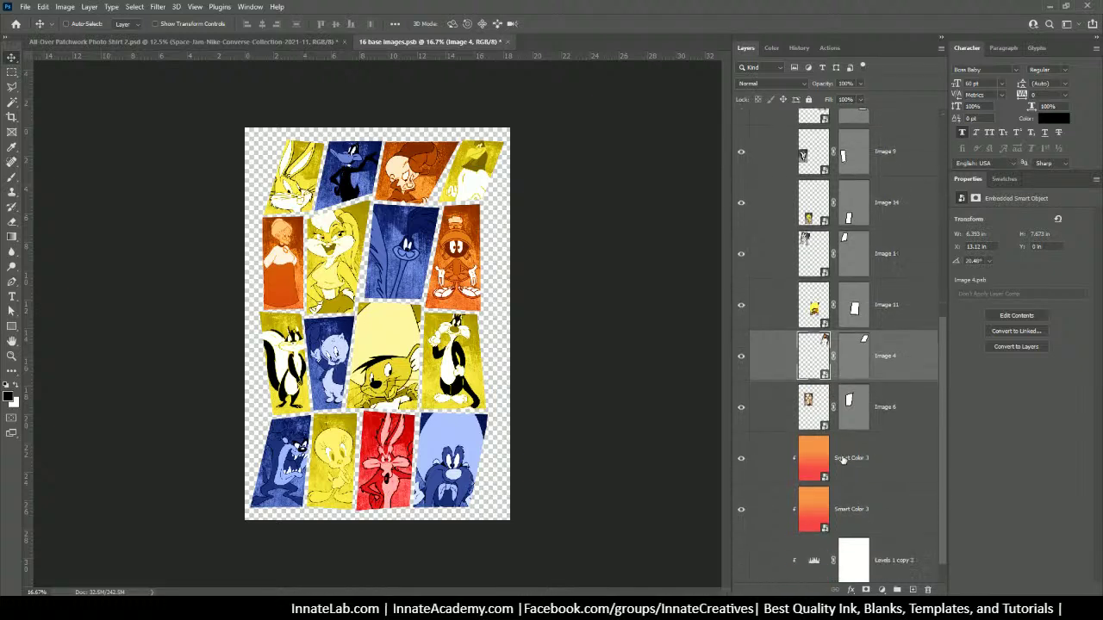
scroll(848, 458, "up", 4)
scroll(861, 456, "up", 6)
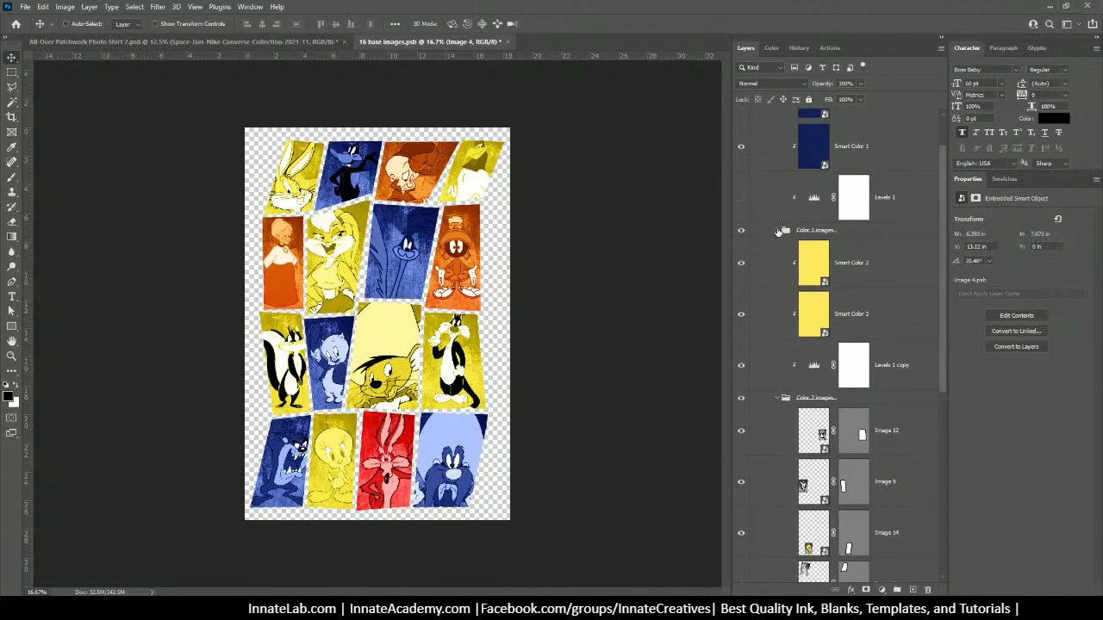
scroll(777, 231, "up", 3)
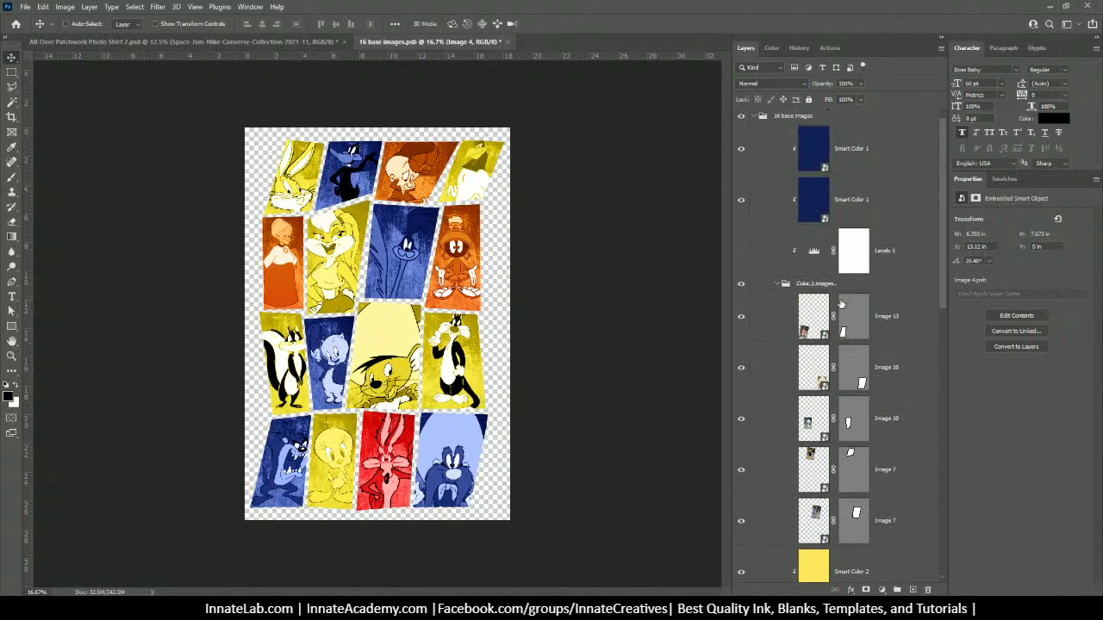
scroll(819, 256, "down", 8)
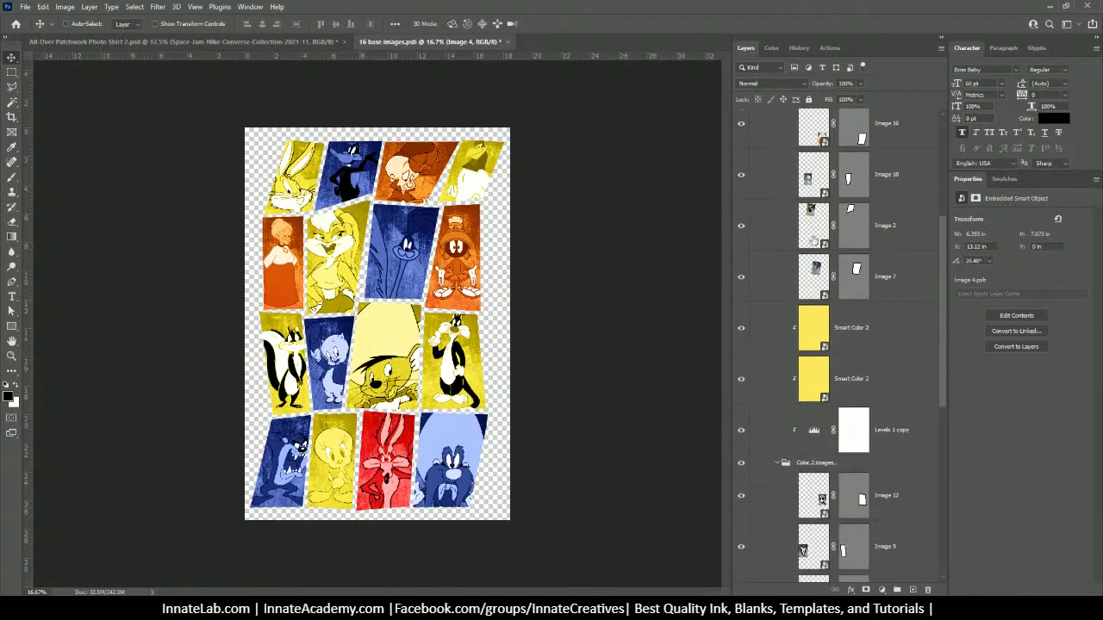
scroll(820, 256, "down", 7)
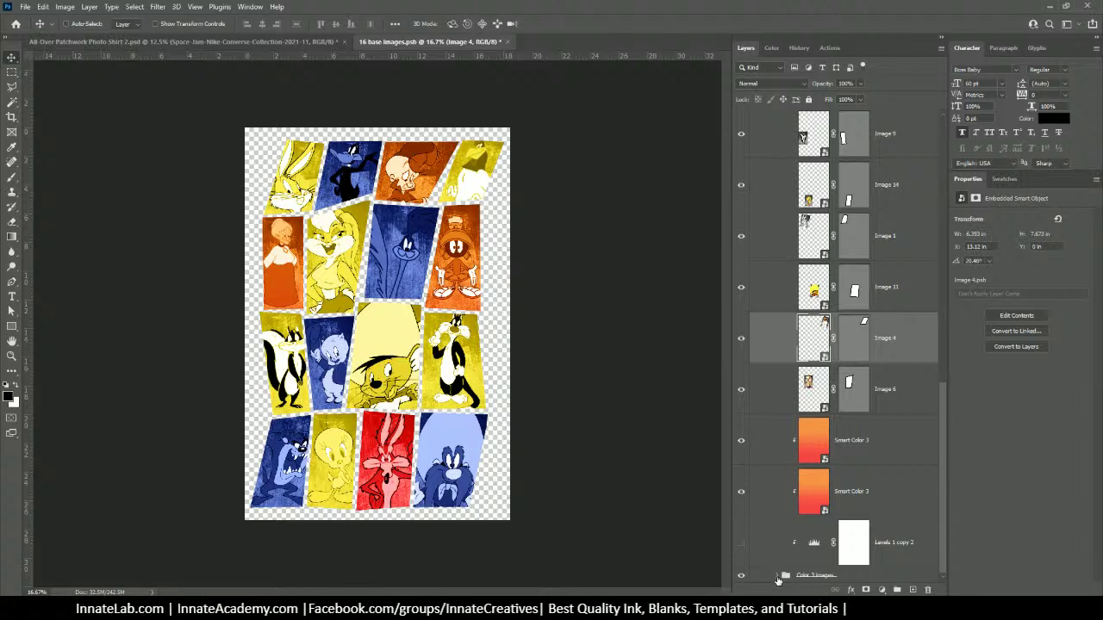
left_click(777, 575)
scroll(822, 448, "down", 4)
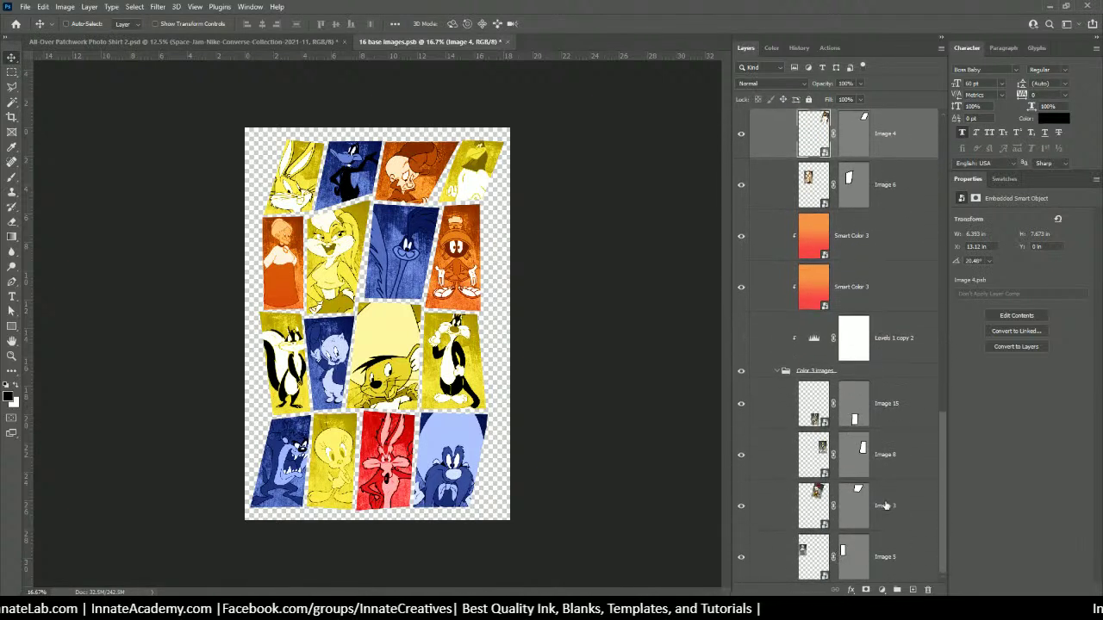
Collapse the Color 2 images and Color 3 images groups.
scroll(884, 506, "up", 8)
scroll(884, 506, "up", 2)
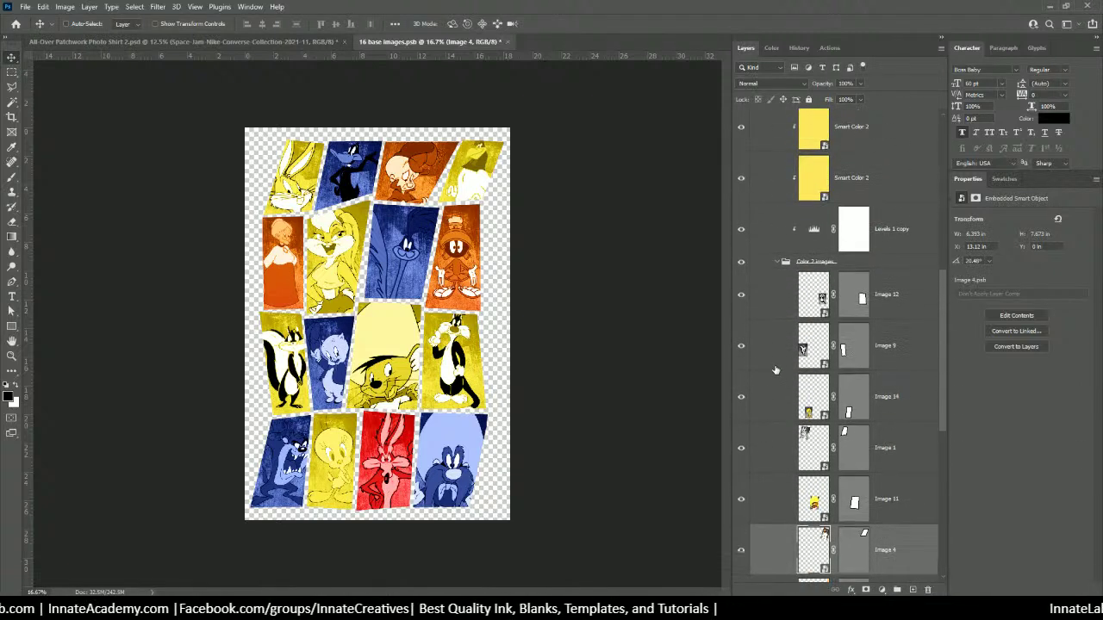
left_click(777, 262)
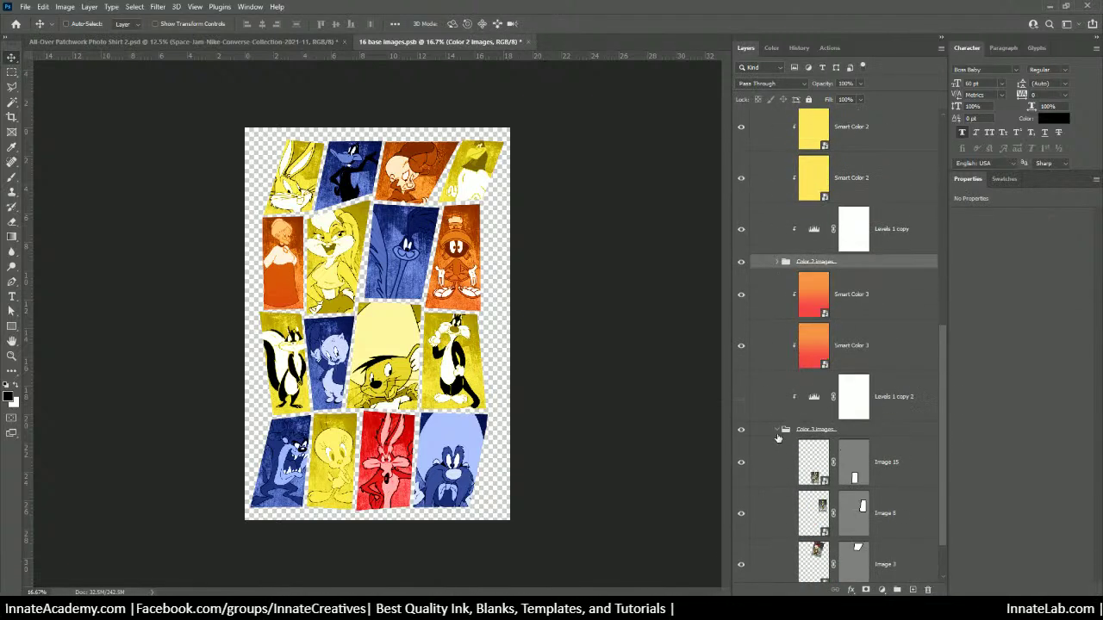
scroll(778, 434, "up", 3)
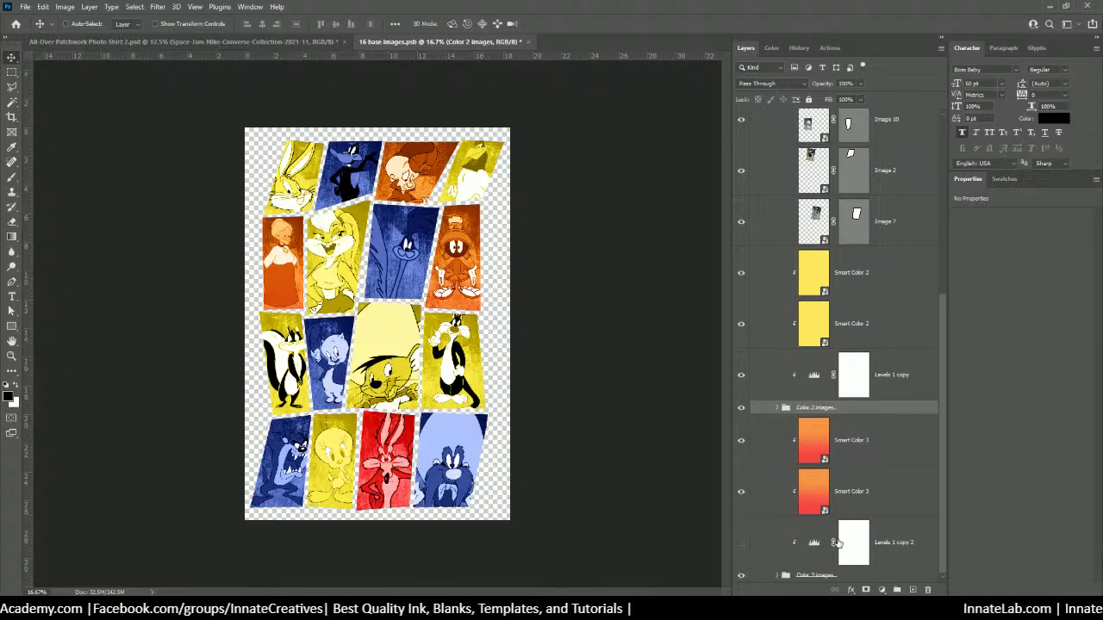
Collapse the Color 1 images group in 16 base images.psb.
scroll(836, 542, "up", 6)
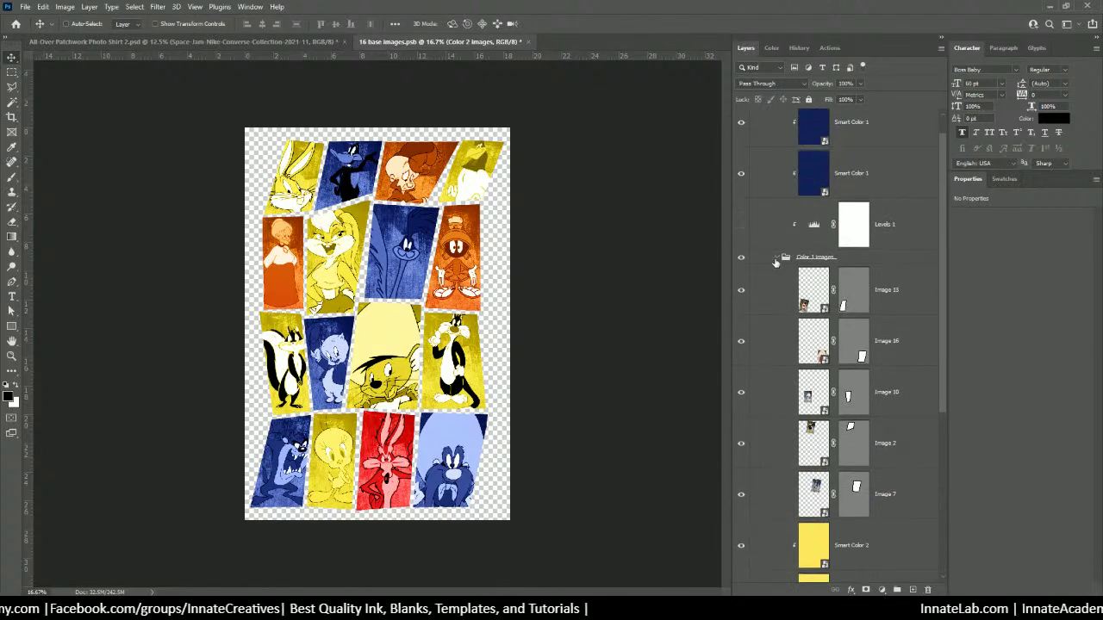
left_click(775, 258)
scroll(857, 297, "up", 1)
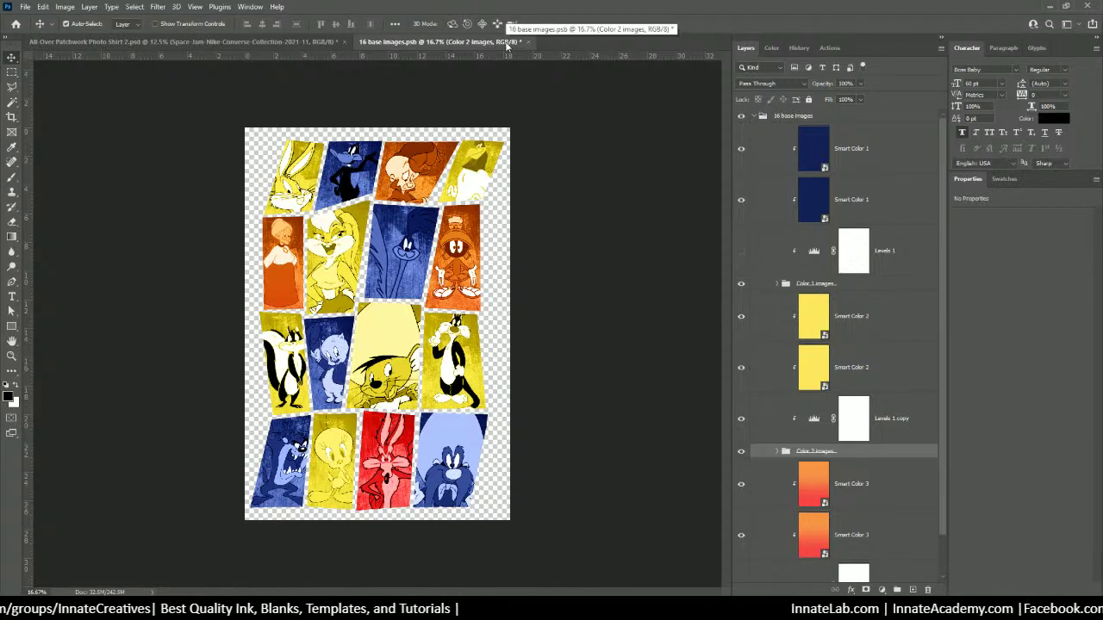
Save and close 16 base images.psb, and save All-Over Patchwork Photo Shirt 2.psd.
key("ctrl+s")
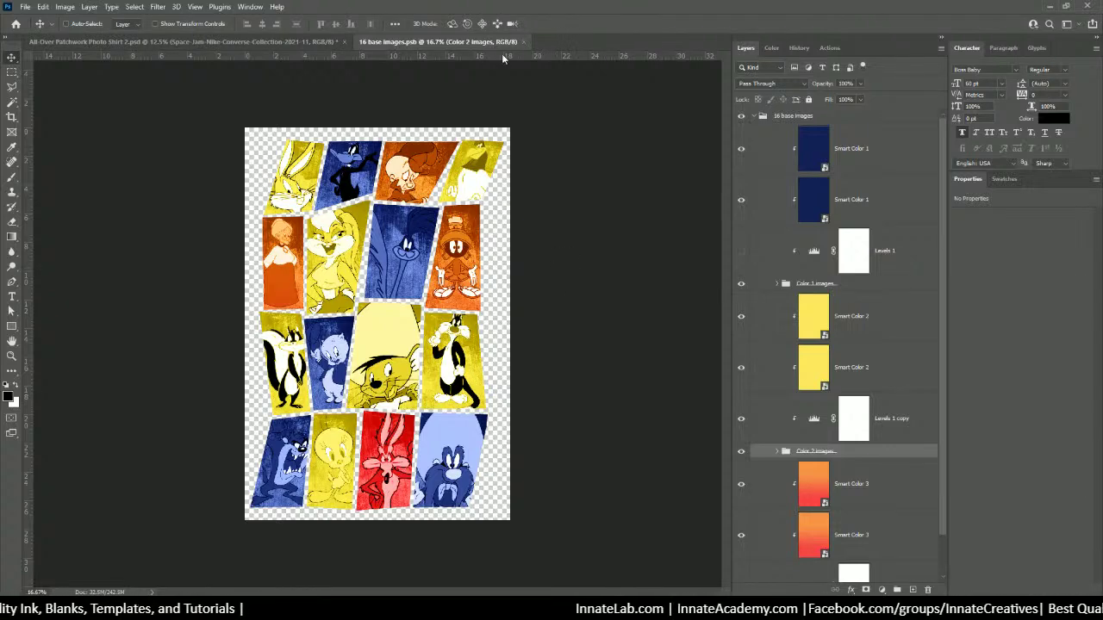
left_click(525, 42)
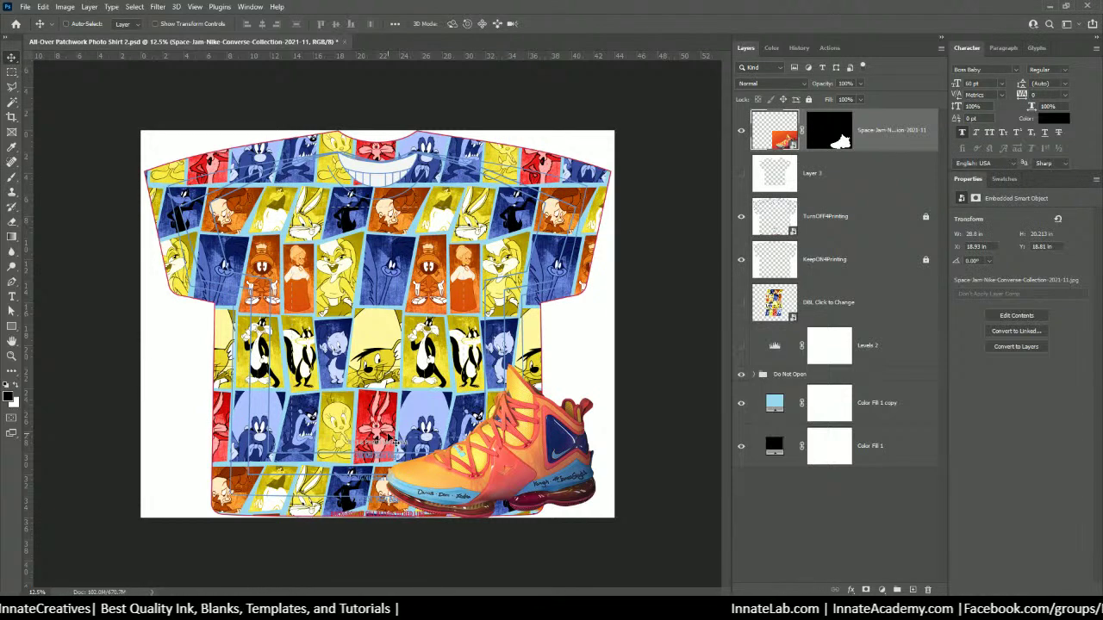
key("ctrl")
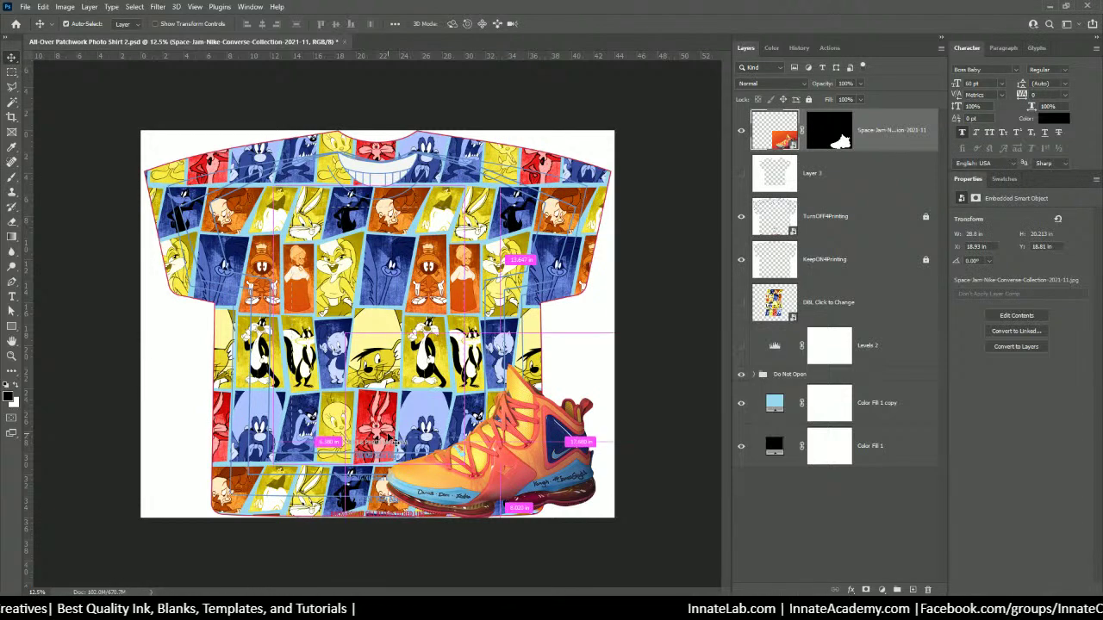
key("ctrl+s")
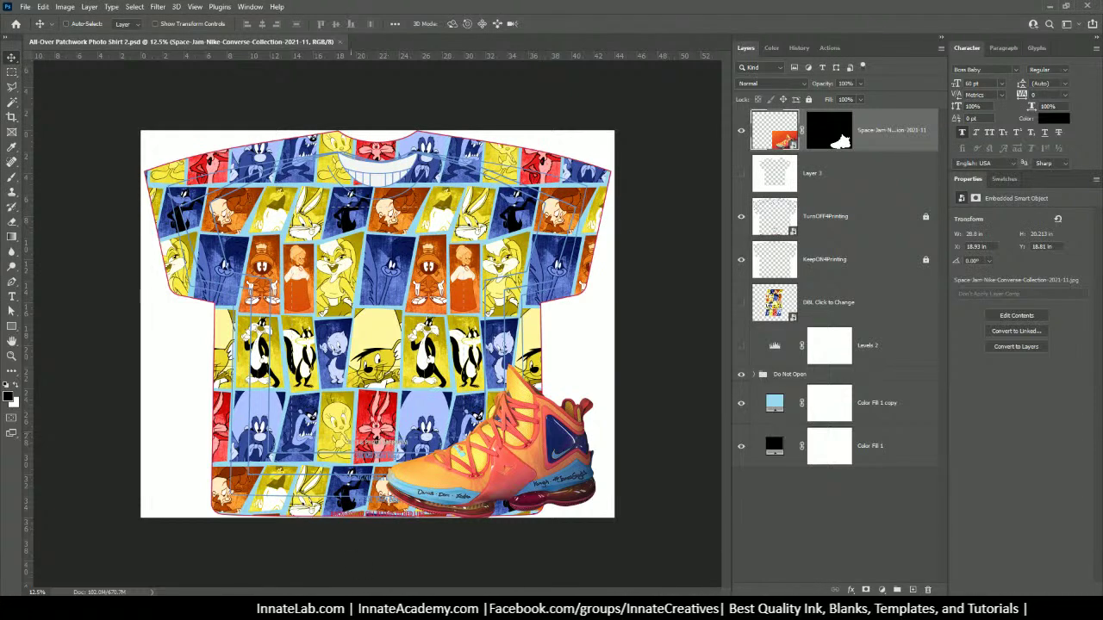
Switch to File Explorer and view the Innate Academy folder that contains folder 136.
key("alt+Tab")
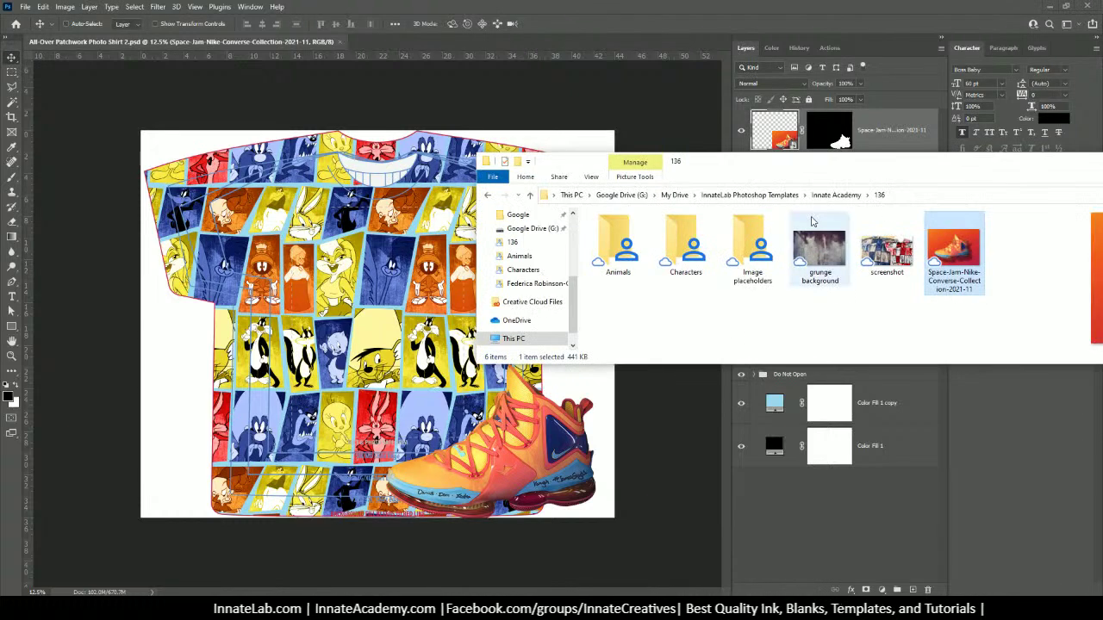
left_click(850, 200)
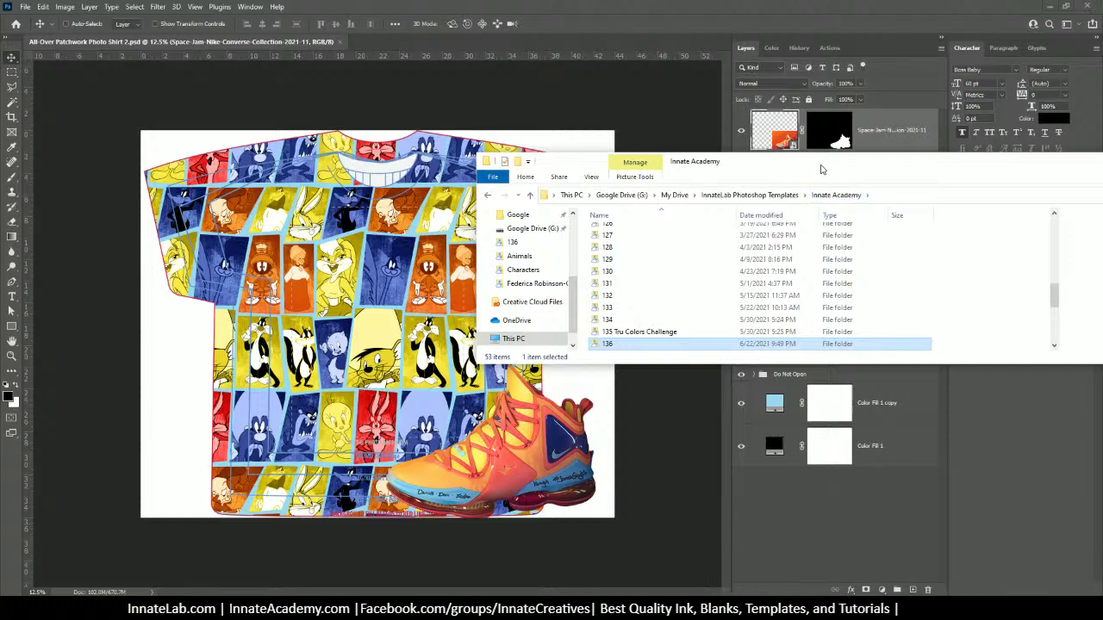
left_click_drag(829, 179, 0, 129)
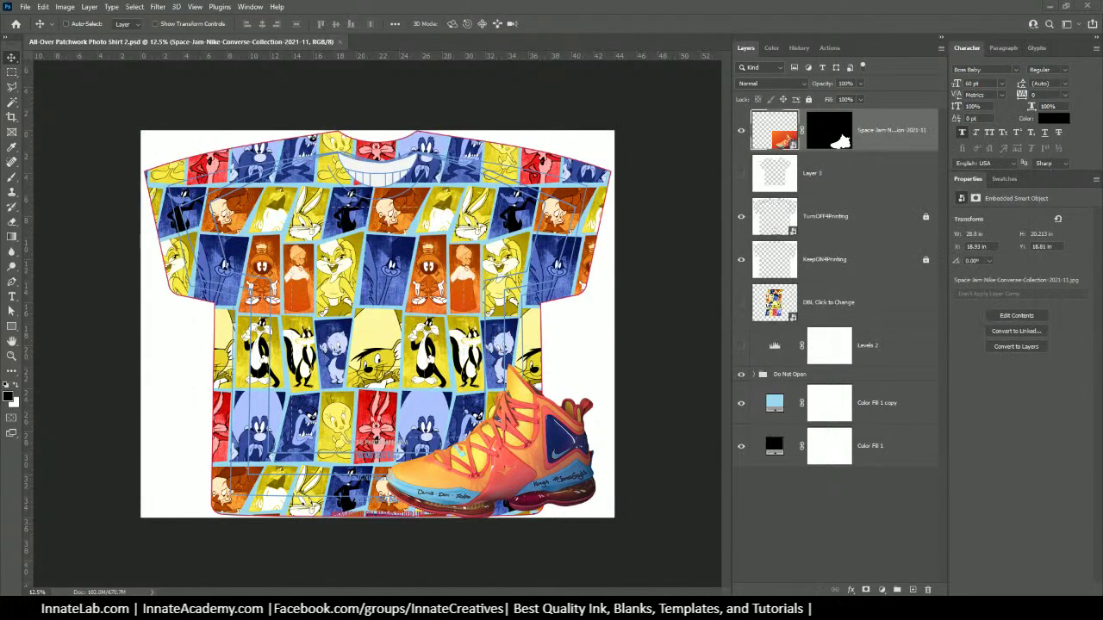
Switch to Chrome and look through the template course listings on the Innate Academy page.
mouse_move(297, 608)
left_click(320, 573)
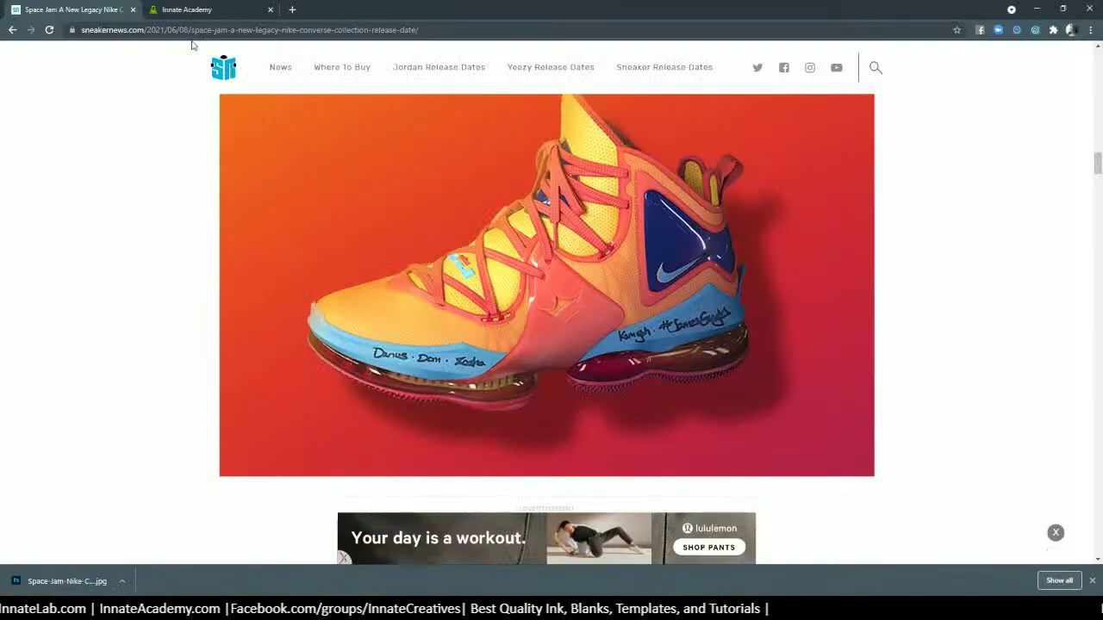
left_click(194, 10)
scroll(560, 321, "down", 6)
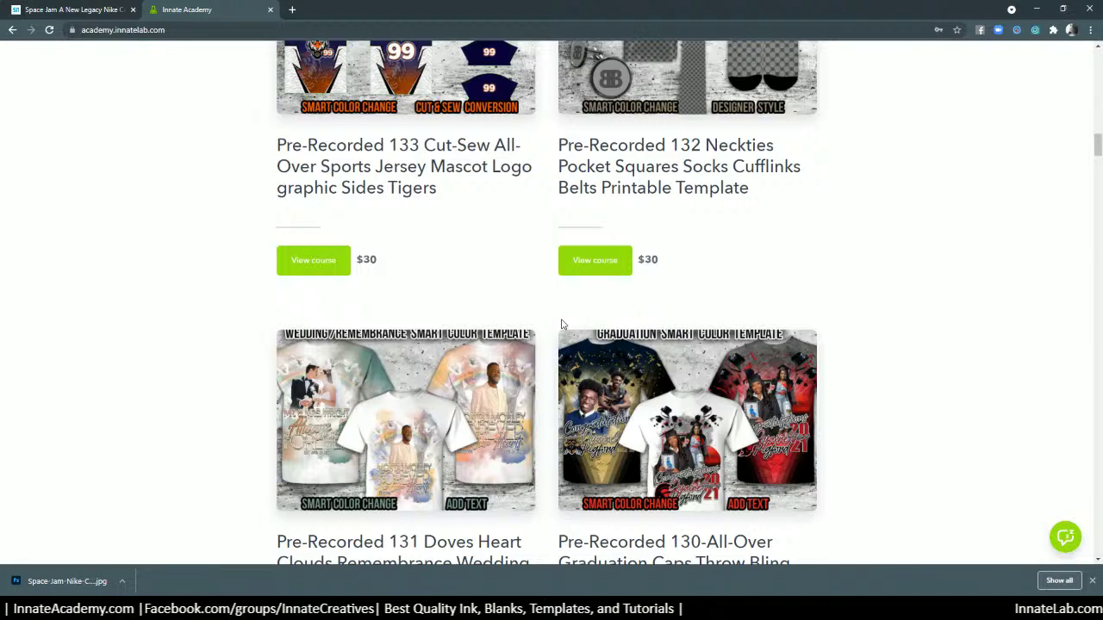
scroll(641, 397, "down", 5)
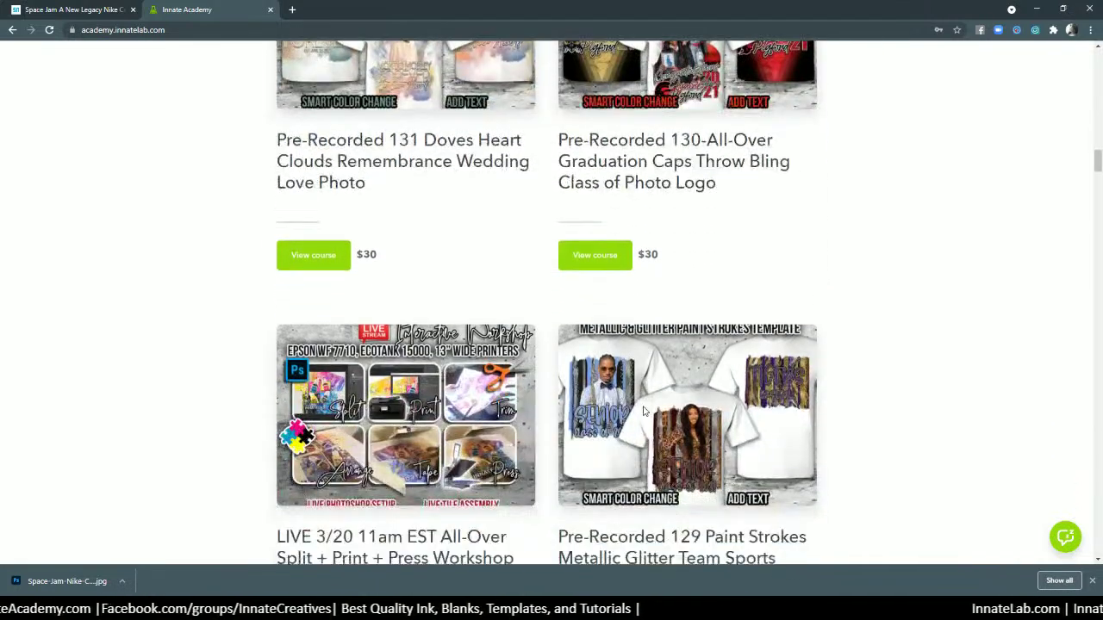
scroll(644, 410, "up", 8)
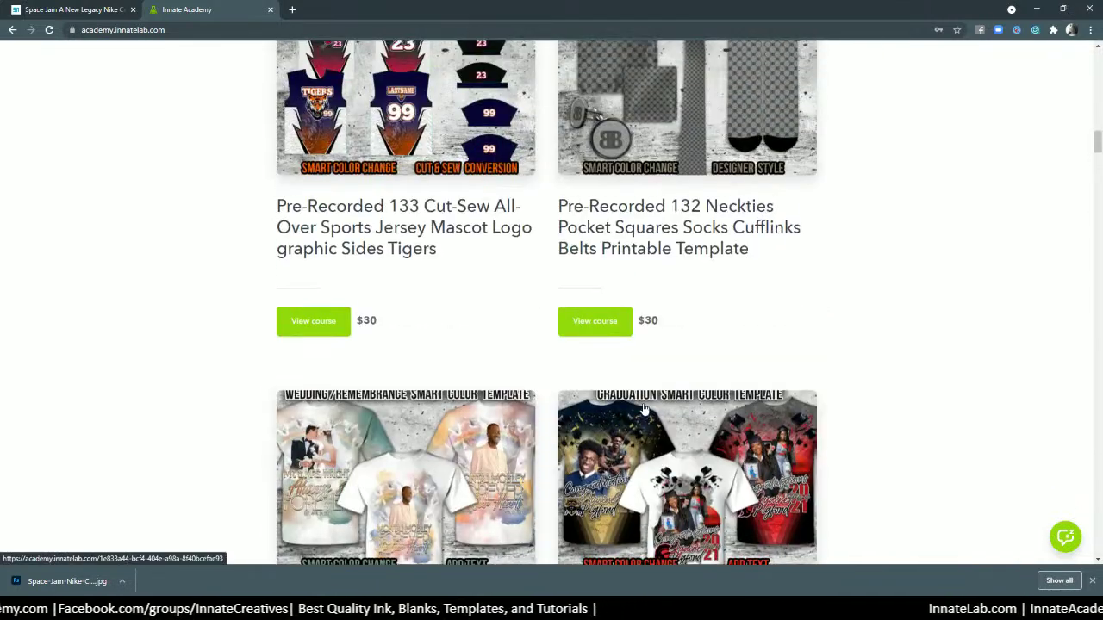
scroll(644, 407, "up", 2)
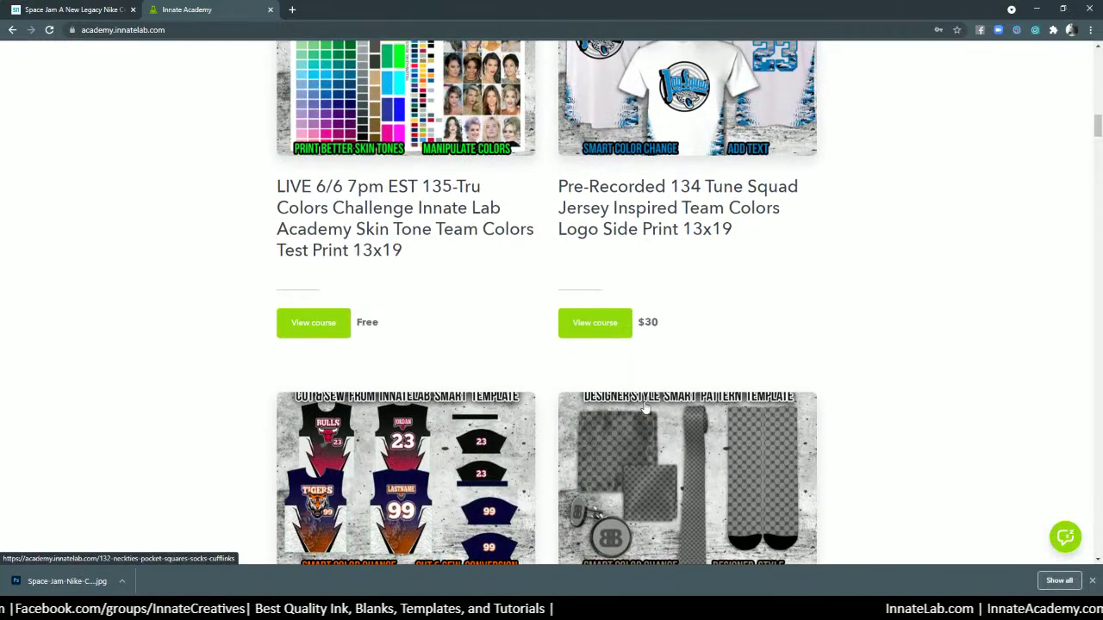
scroll(644, 409, "down", 6)
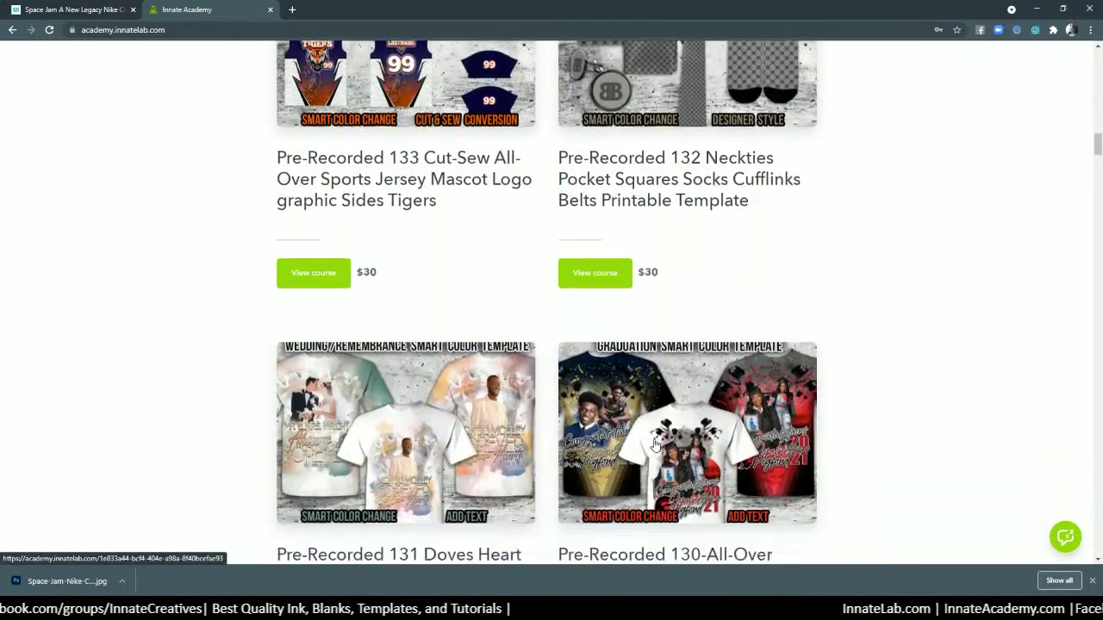
scroll(655, 444, "down", 1)
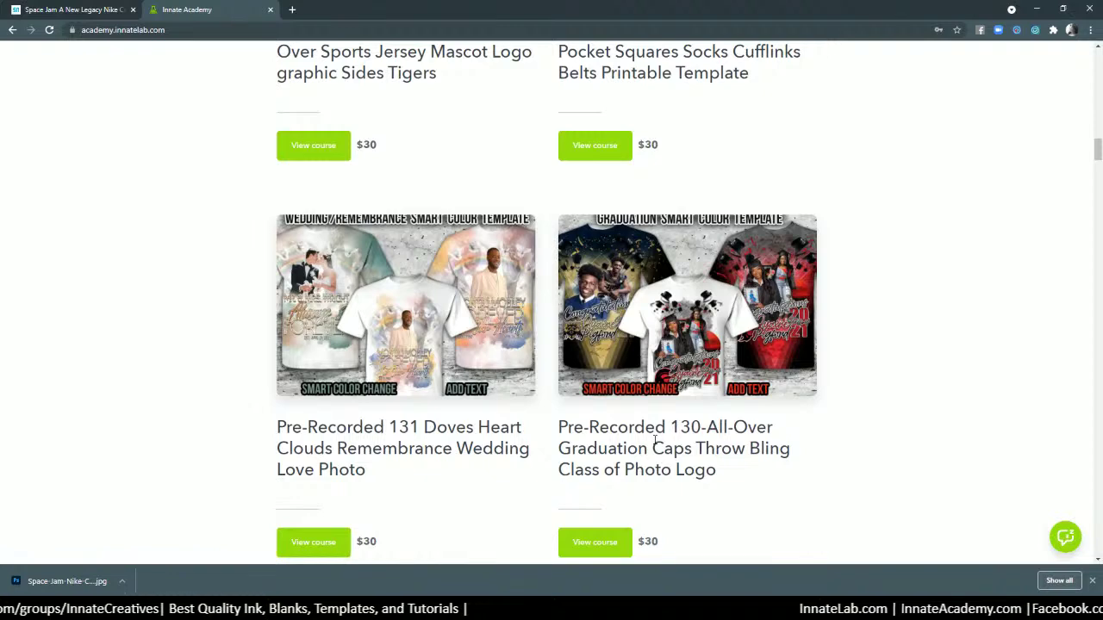
Search Google for "white pillow throw" in a new browser tab.
left_click(292, 10)
type("whi")
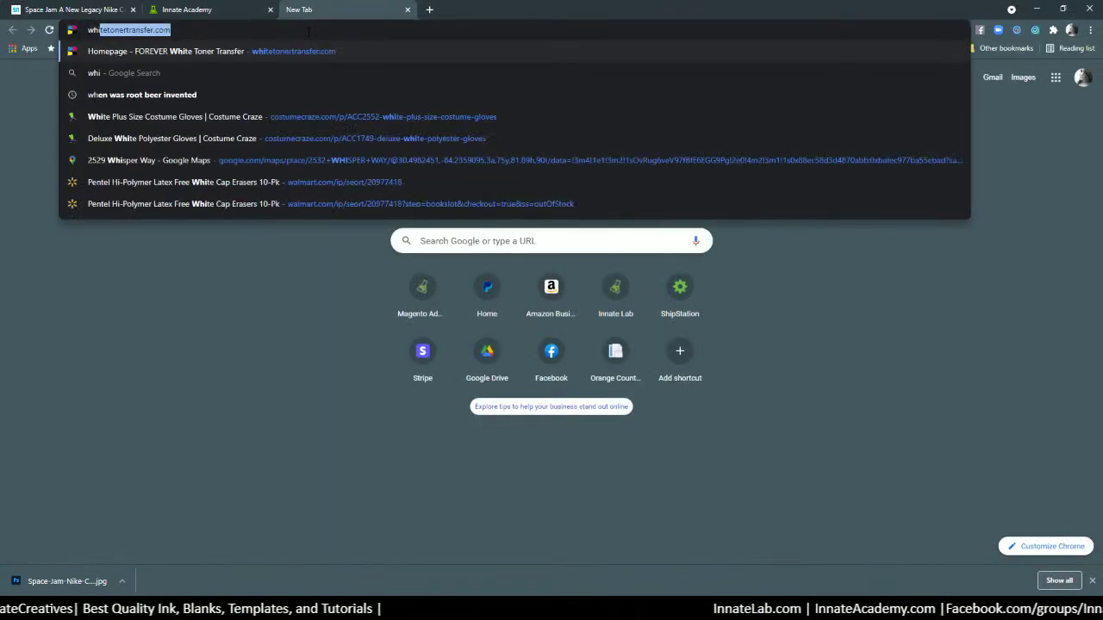
type("te pillow")
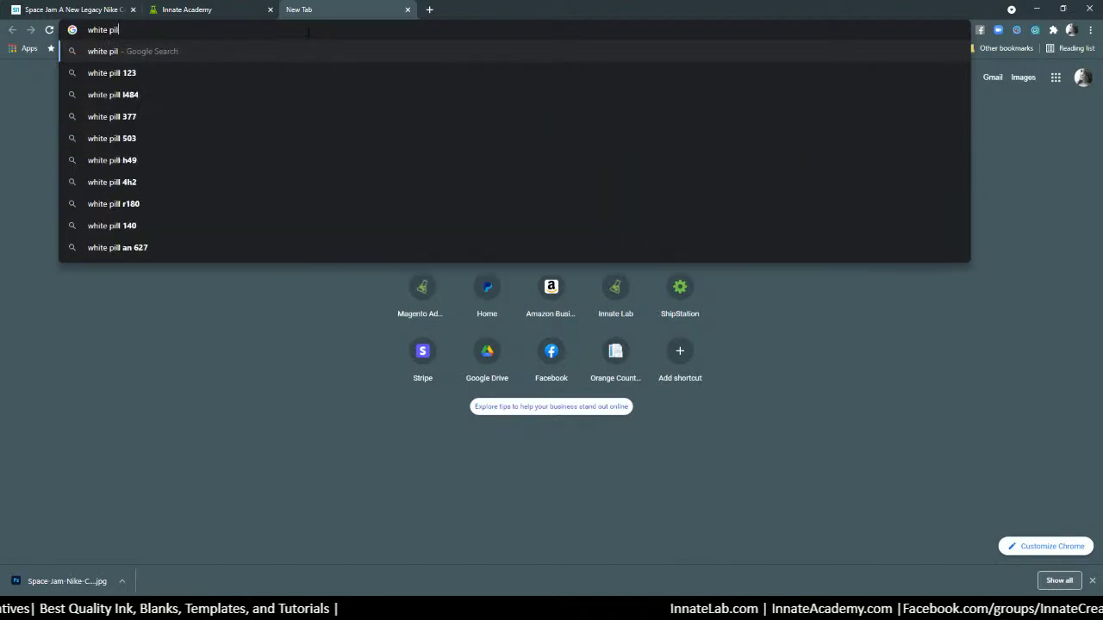
key("Return")
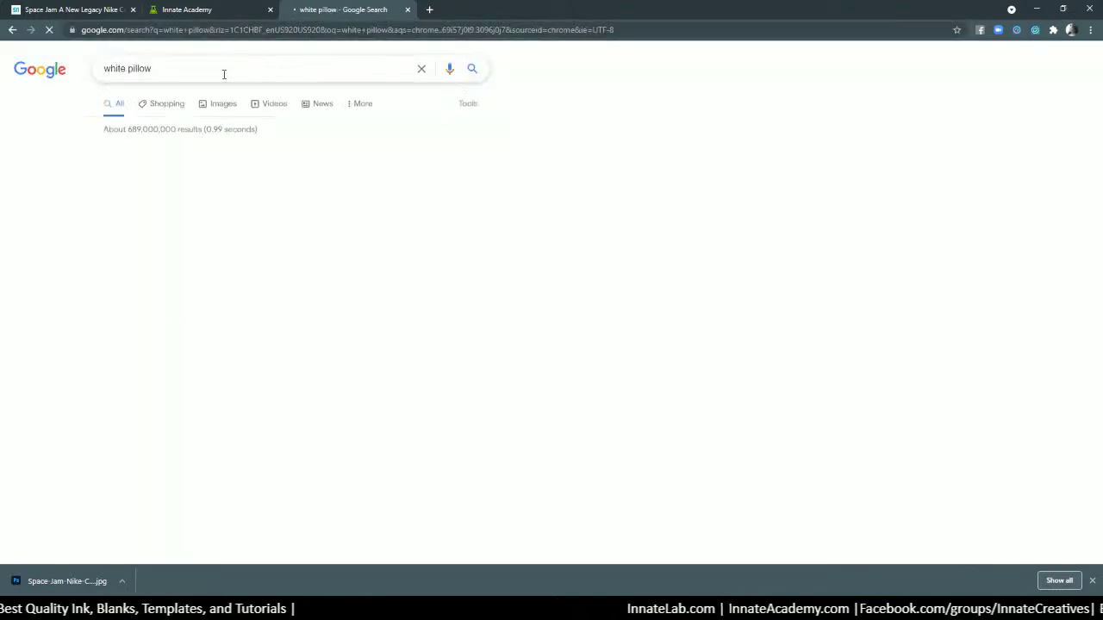
type("row")
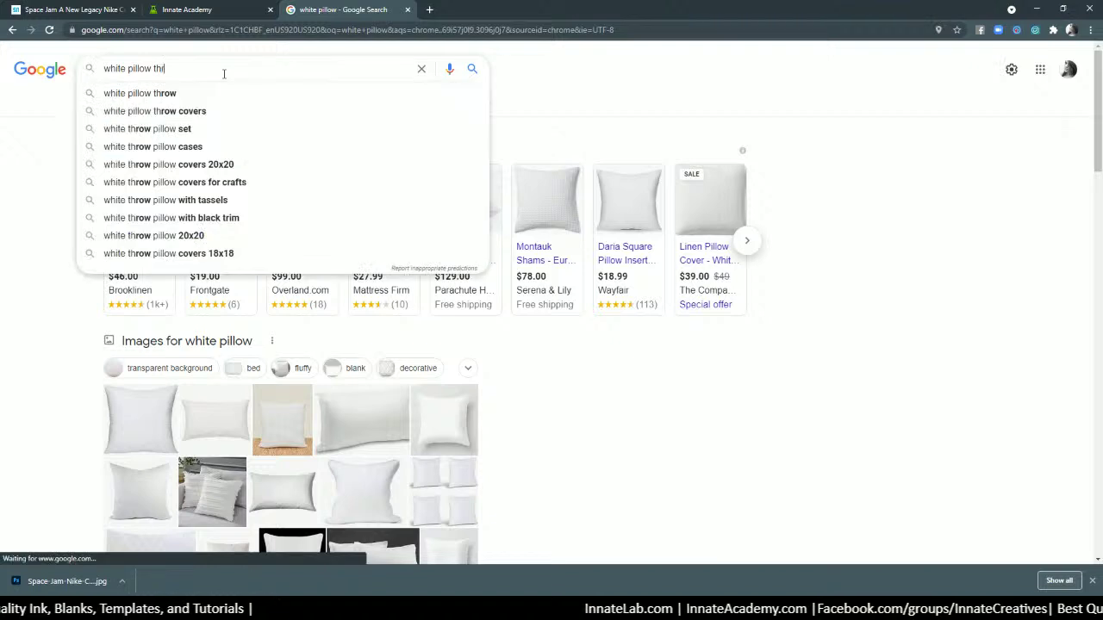
key("Return")
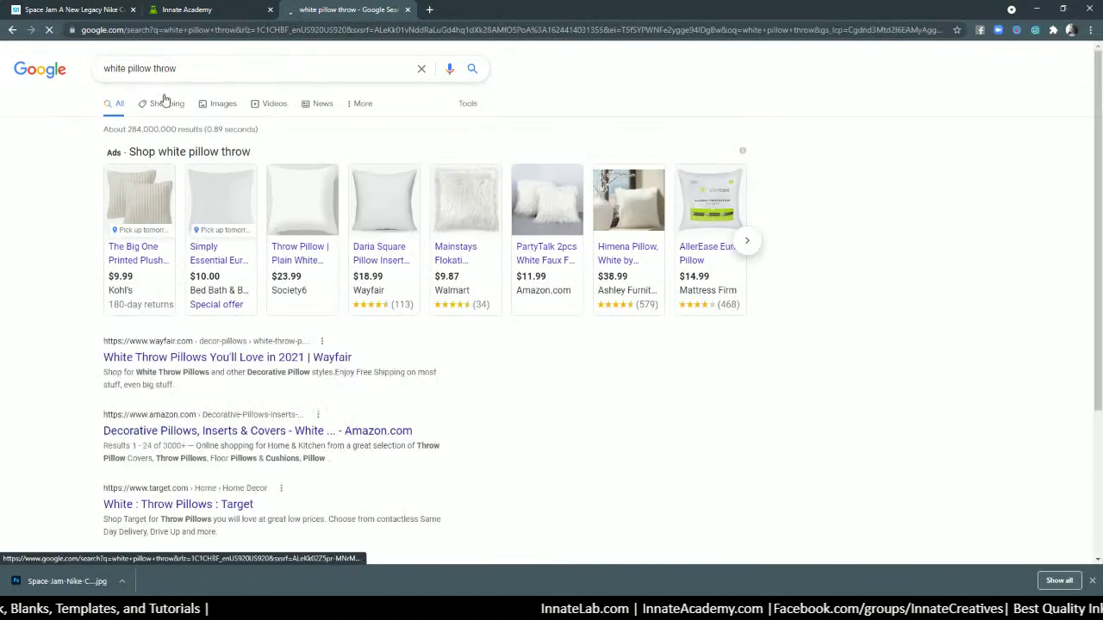
Show the image results for the white pillow throw search and limit them to large images.
left_click(221, 109)
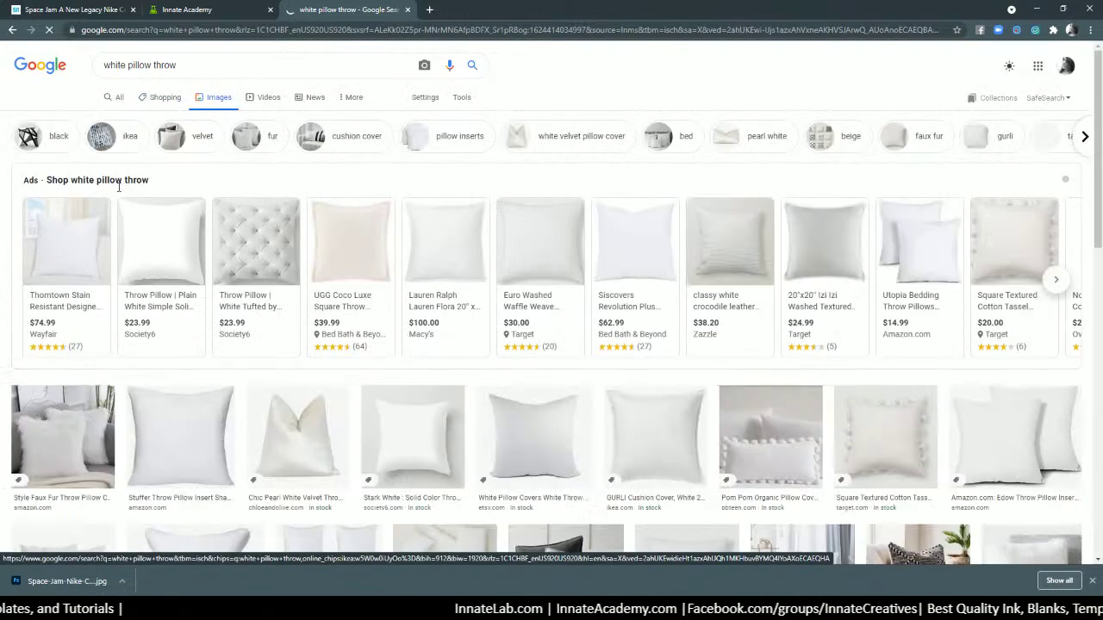
scroll(124, 229, "down", 1)
scroll(125, 233, "up", 1)
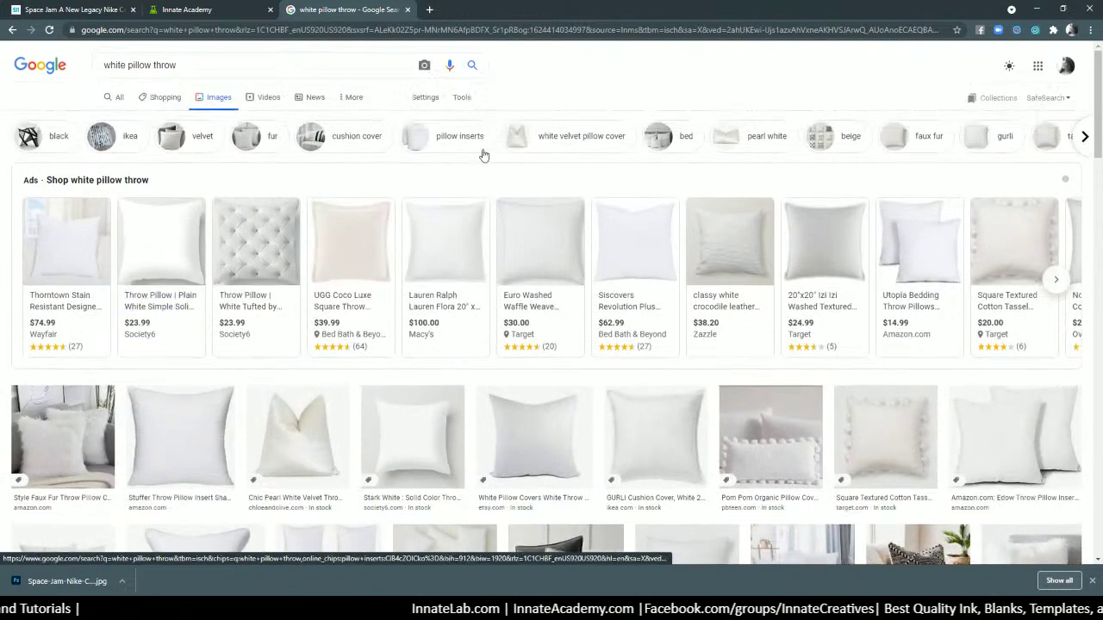
left_click(460, 97)
left_click(101, 119)
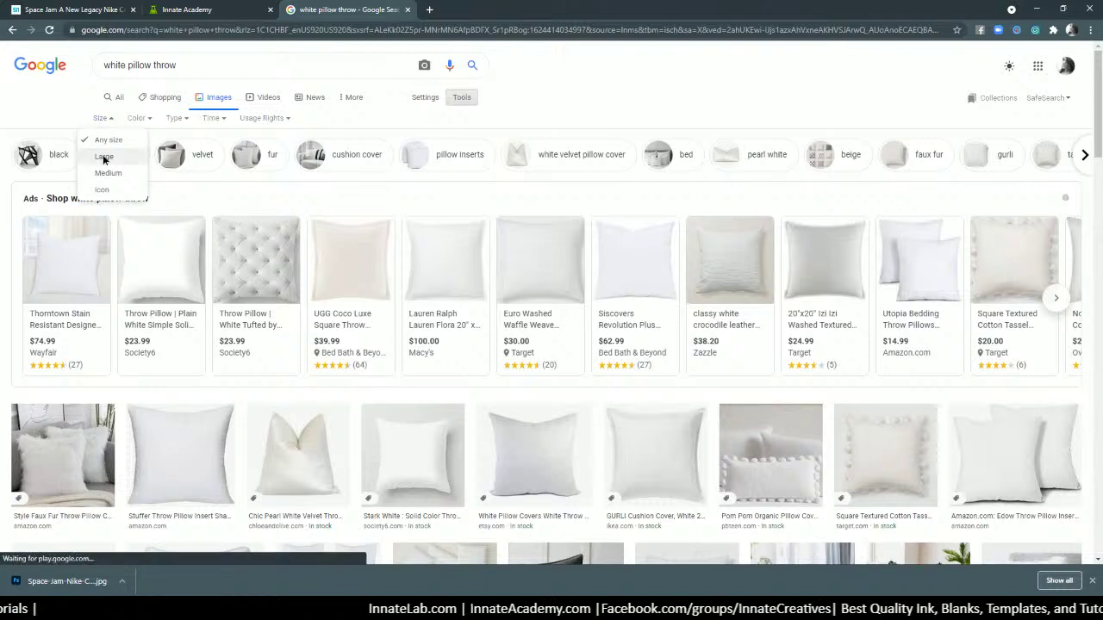
left_click(104, 156)
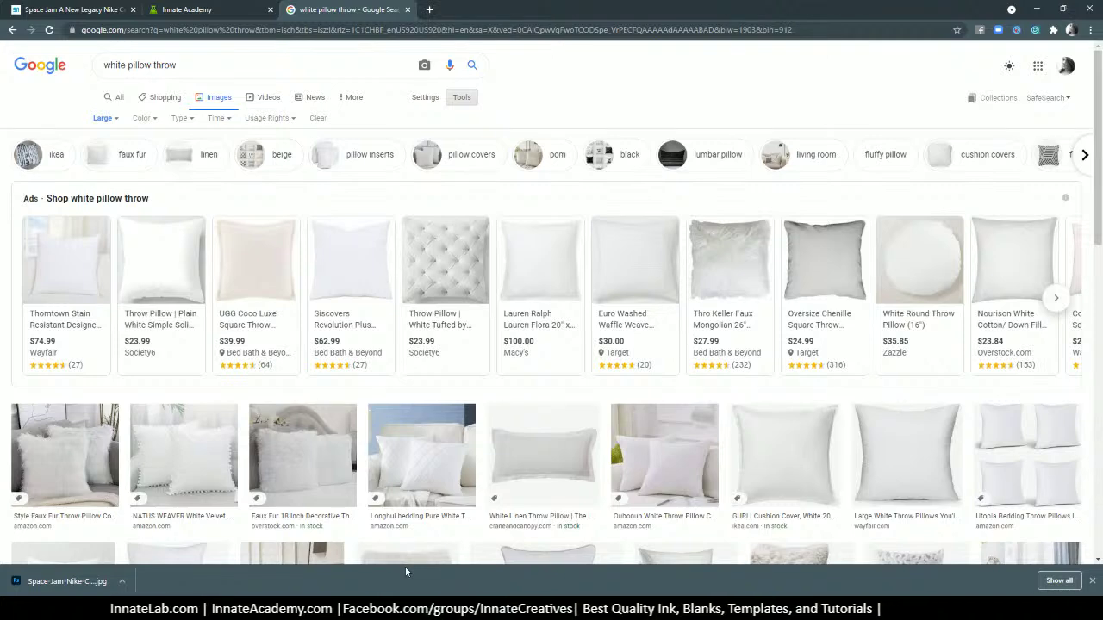
Find the Stark White solid color throw pillow from Society6 and open its full image in a separate browser tab.
scroll(457, 457, "down", 3)
scroll(459, 457, "down", 1)
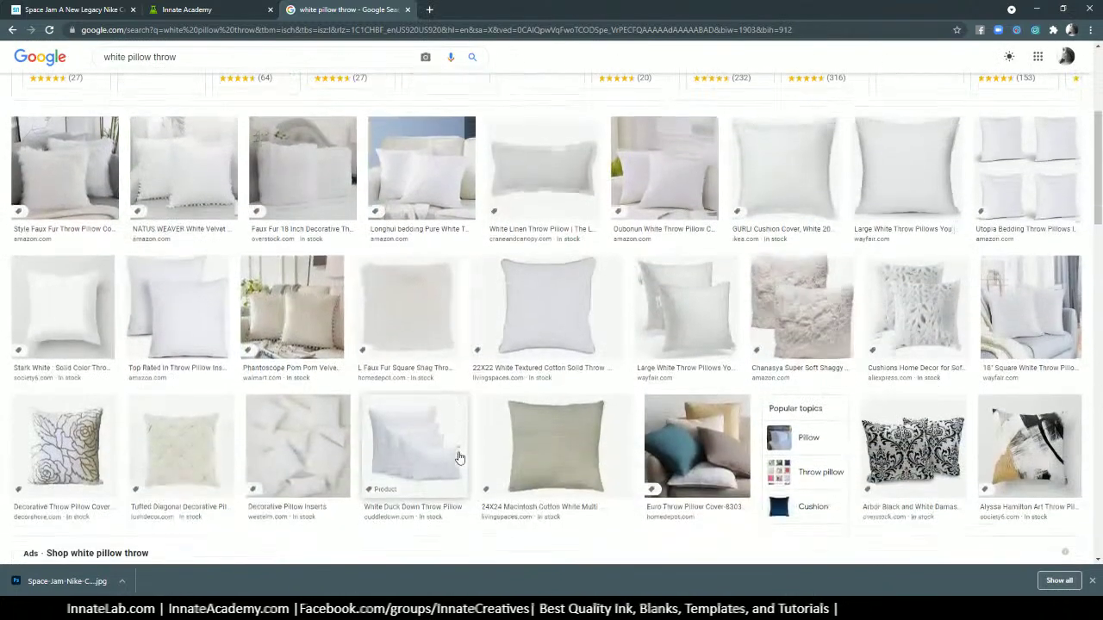
scroll(460, 457, "up", 1)
scroll(459, 457, "up", 1)
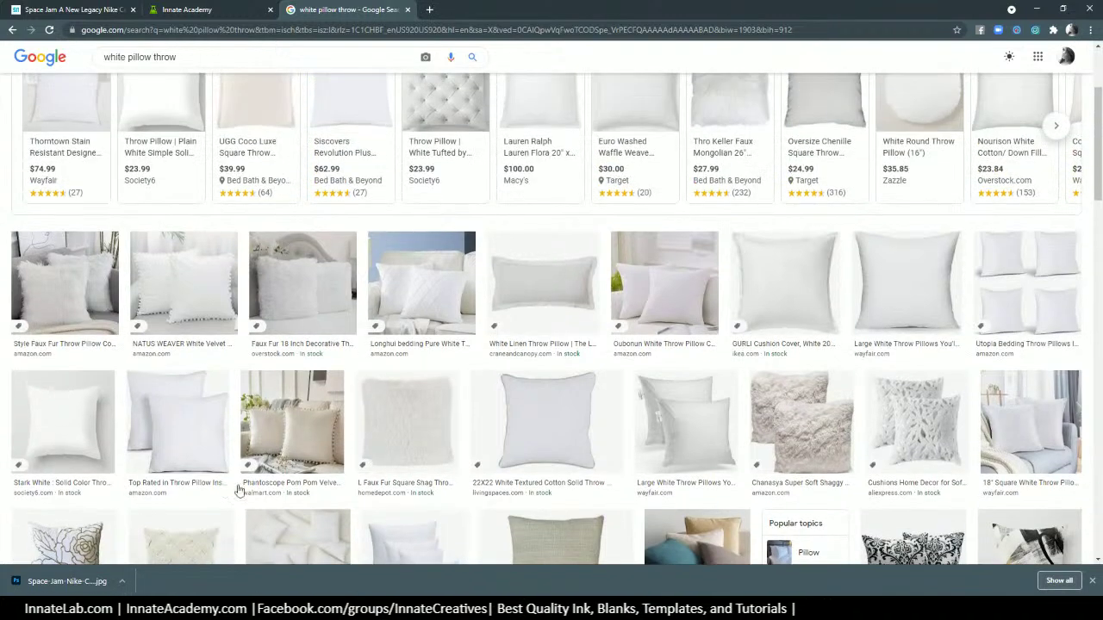
left_click(87, 433)
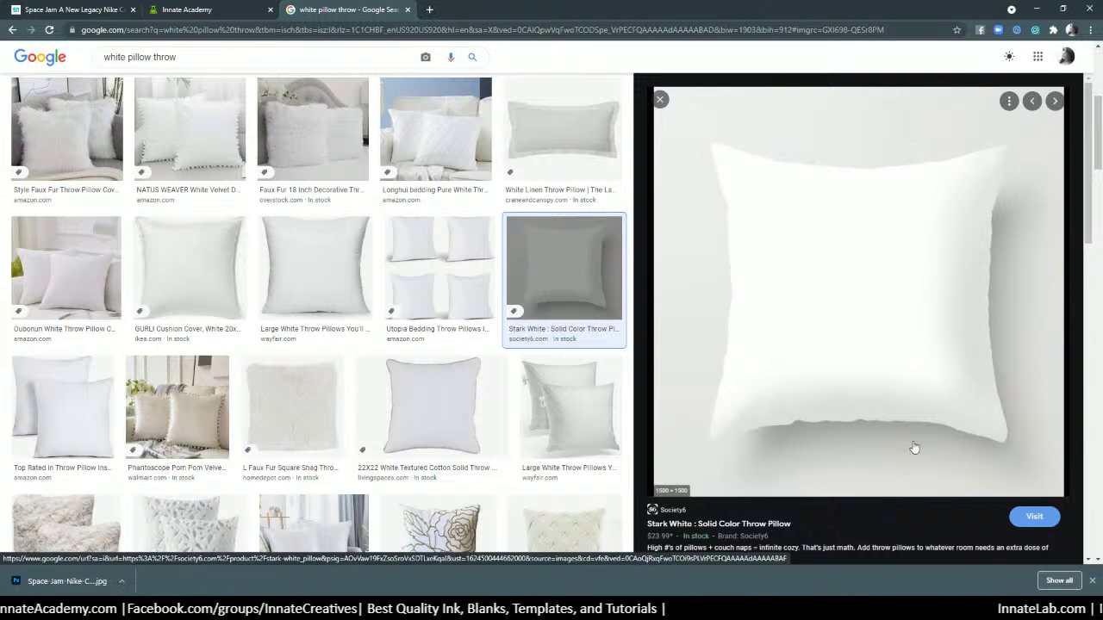
right_click(831, 257)
left_click(862, 374)
left_click(538, 8)
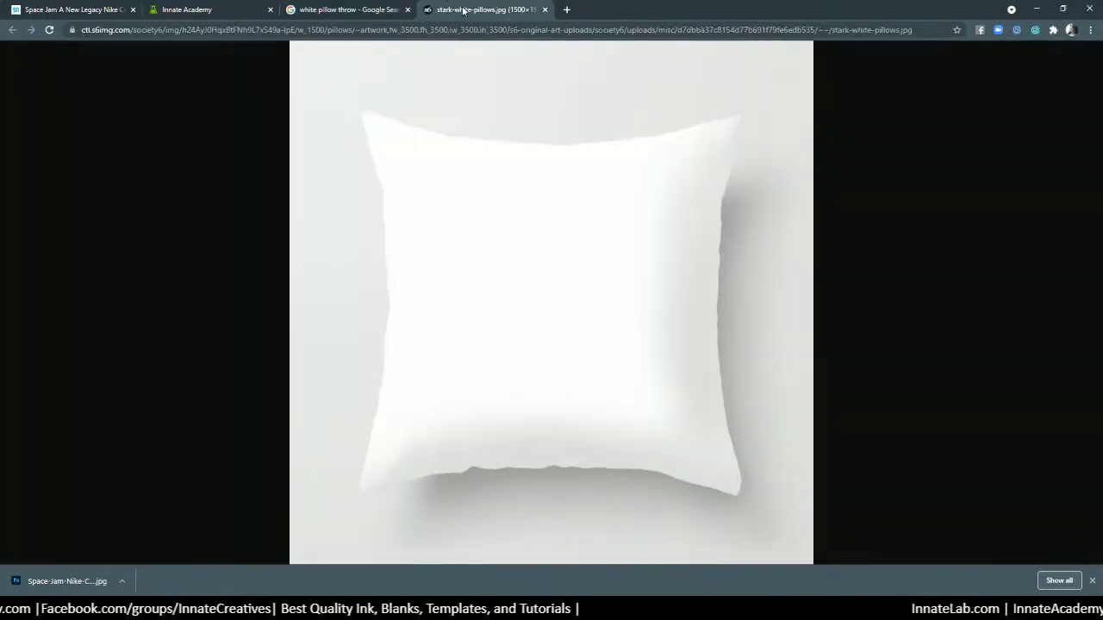
Save the white pillow image as a JPEG named pillow in the 136 folder.
left_click(586, 253)
left_click(591, 243)
right_click(594, 231)
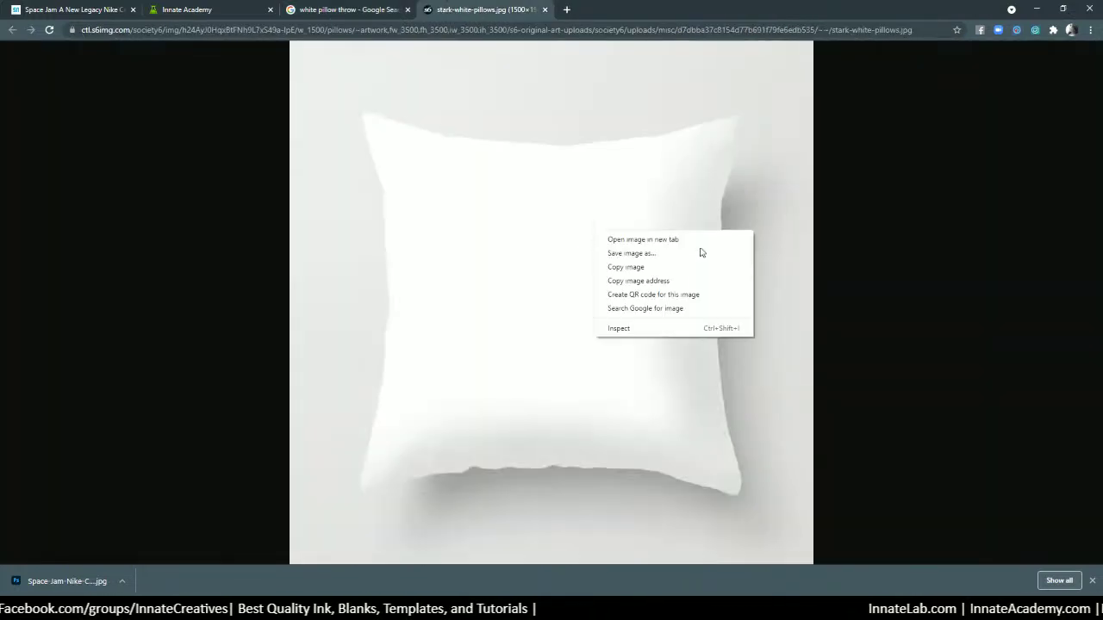
left_click(665, 253)
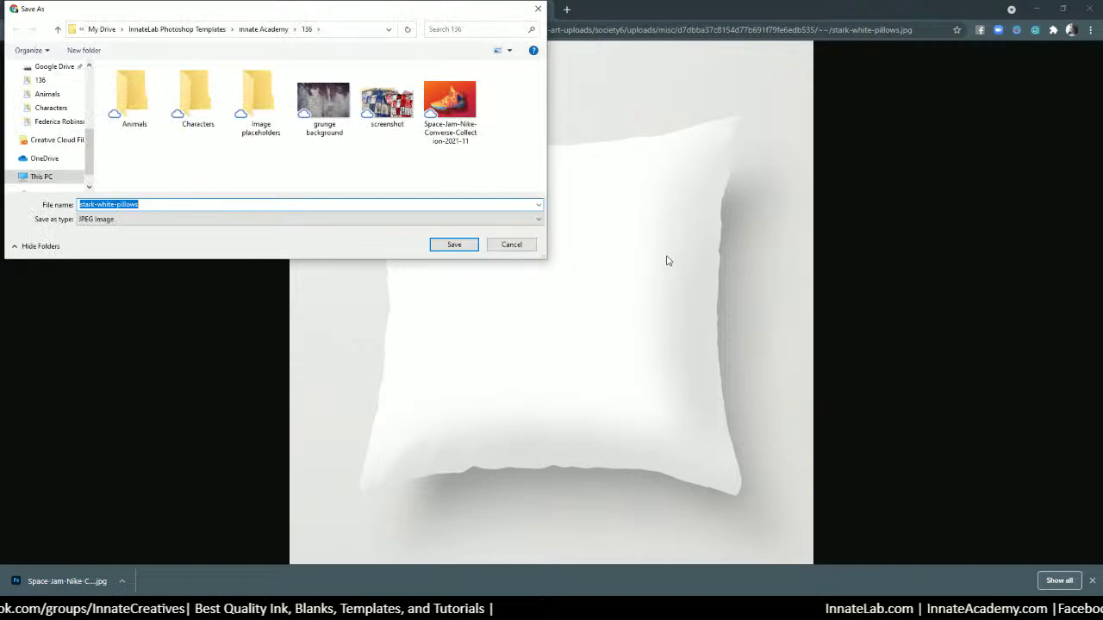
type("pillow")
key("Return")
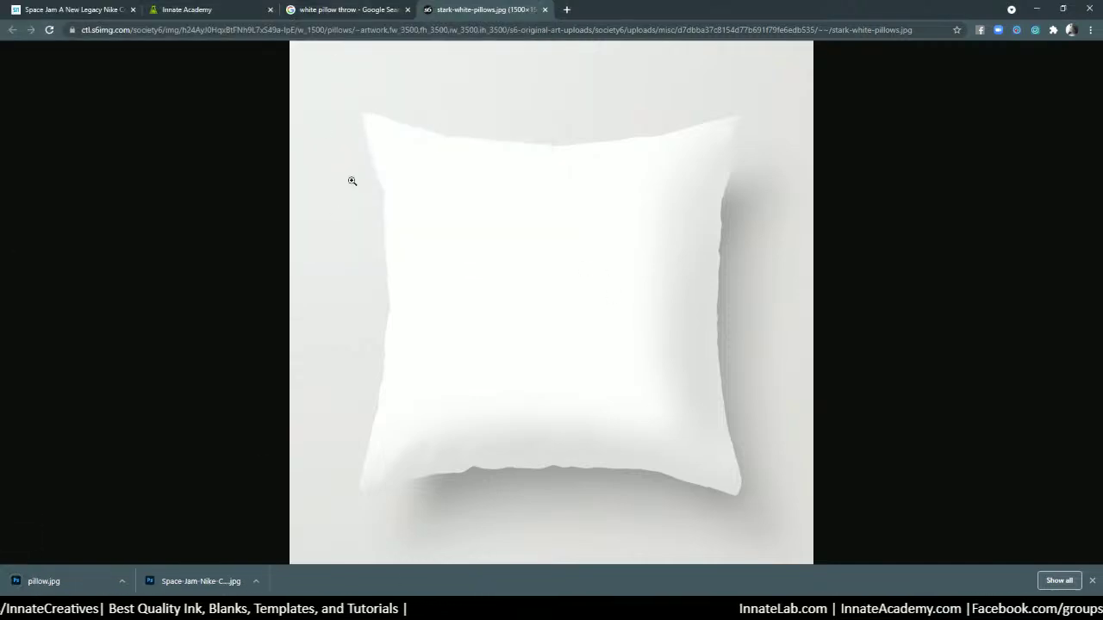
Close the pillow search and pillow image tabs, and return to the Space Jam sneaker article.
left_click(385, 12)
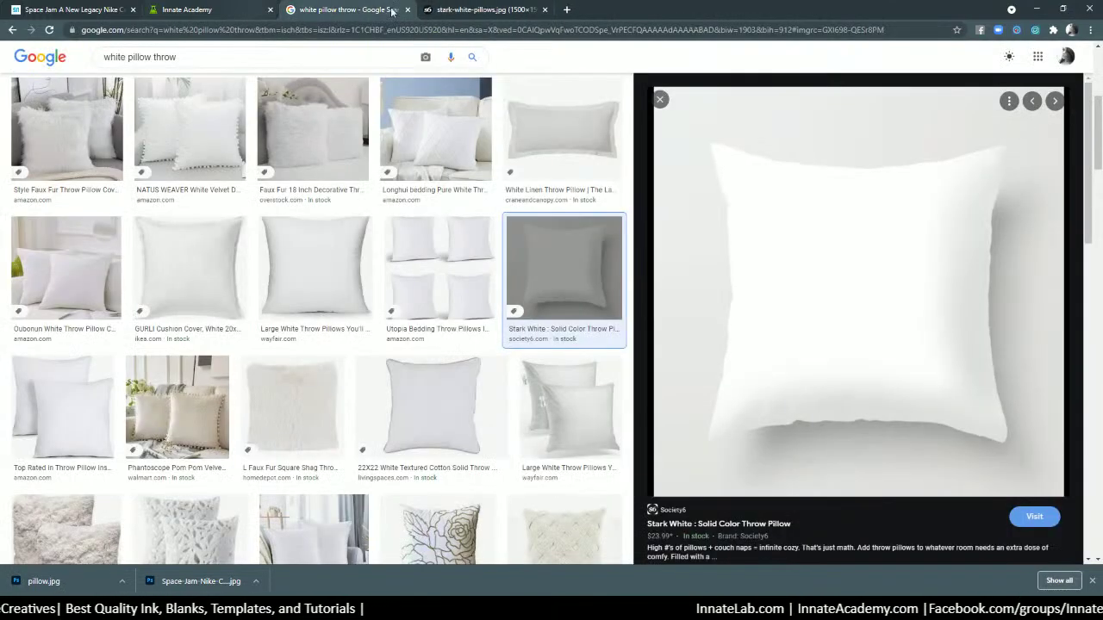
left_click(408, 9)
left_click(408, 10)
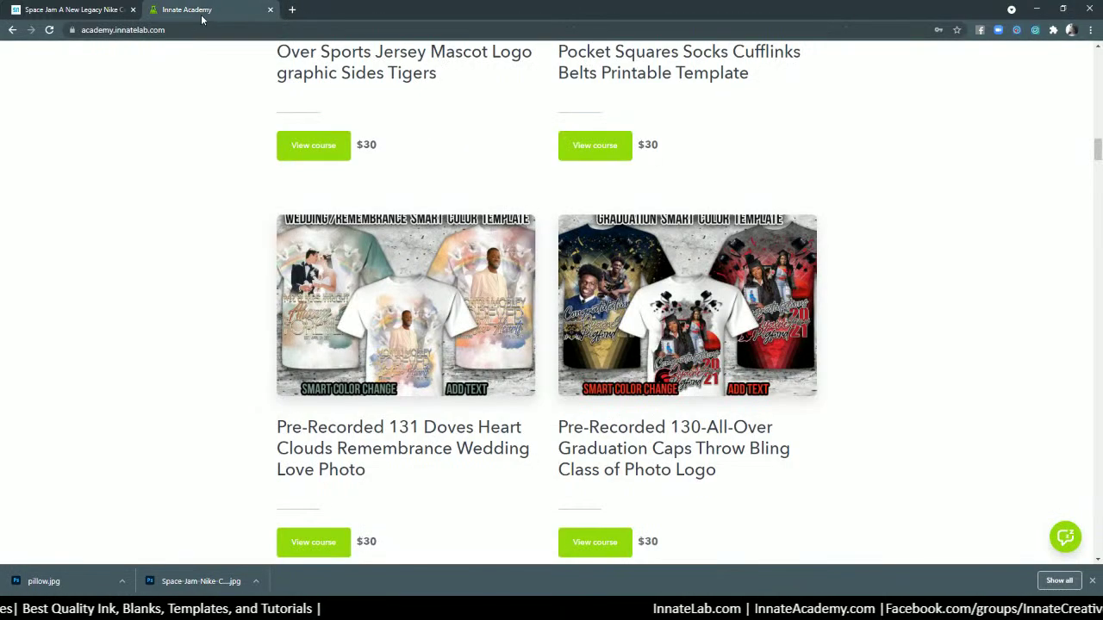
left_click(87, 11)
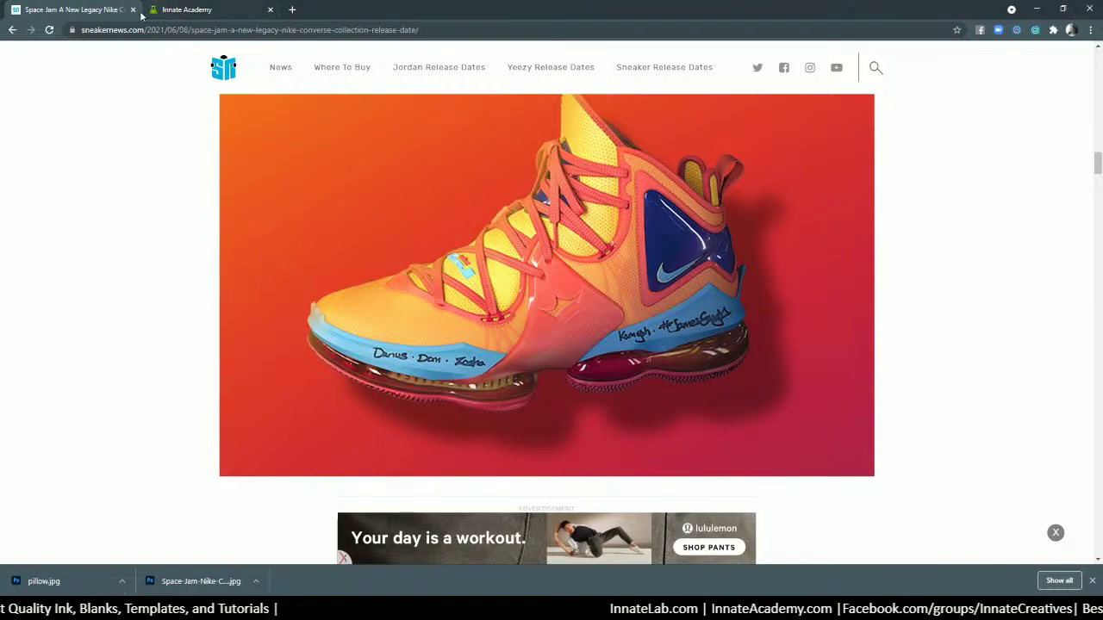
Close the Space Jam sneaker article and examine the Innate Academy course listing for a shirt mockup layout to reuse.
left_click(132, 10)
scroll(537, 298, "down", 3)
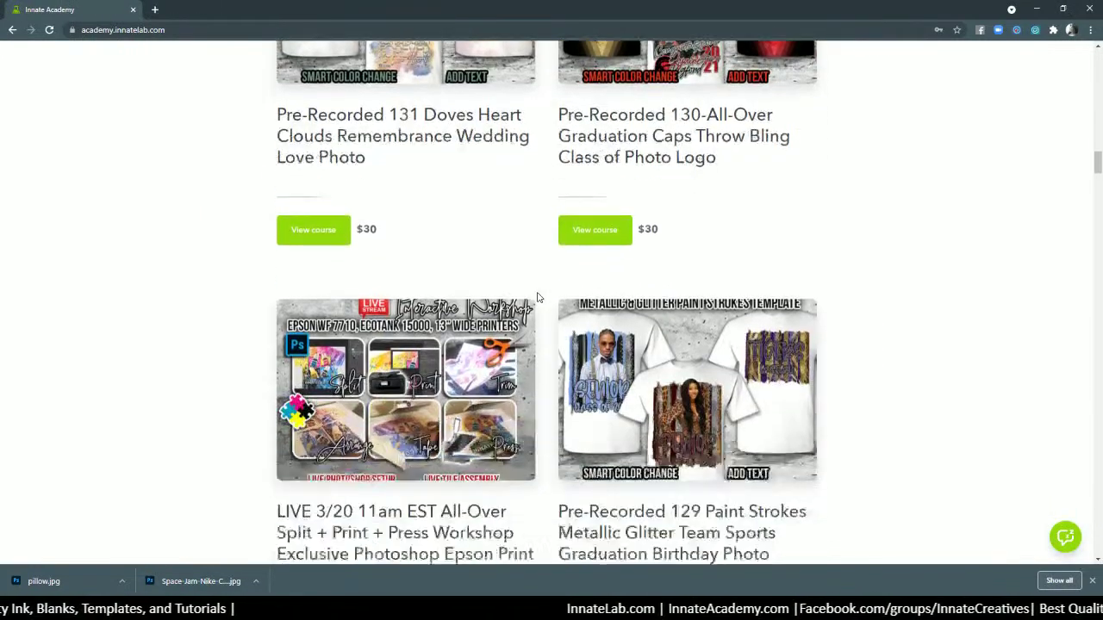
scroll(538, 297, "down", 6)
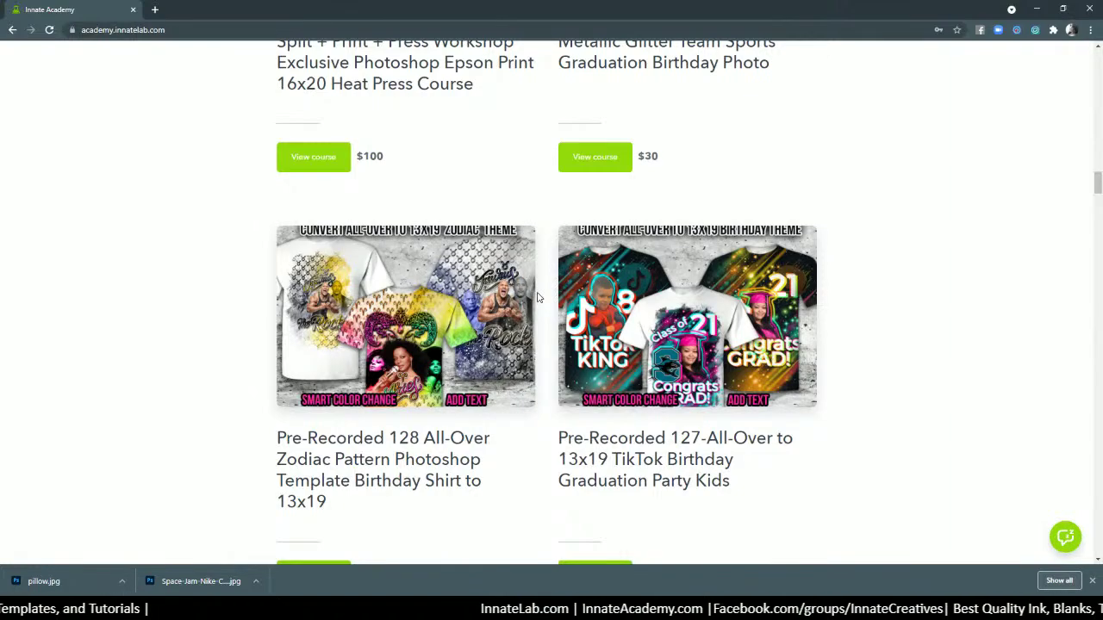
scroll(537, 297, "up", 12)
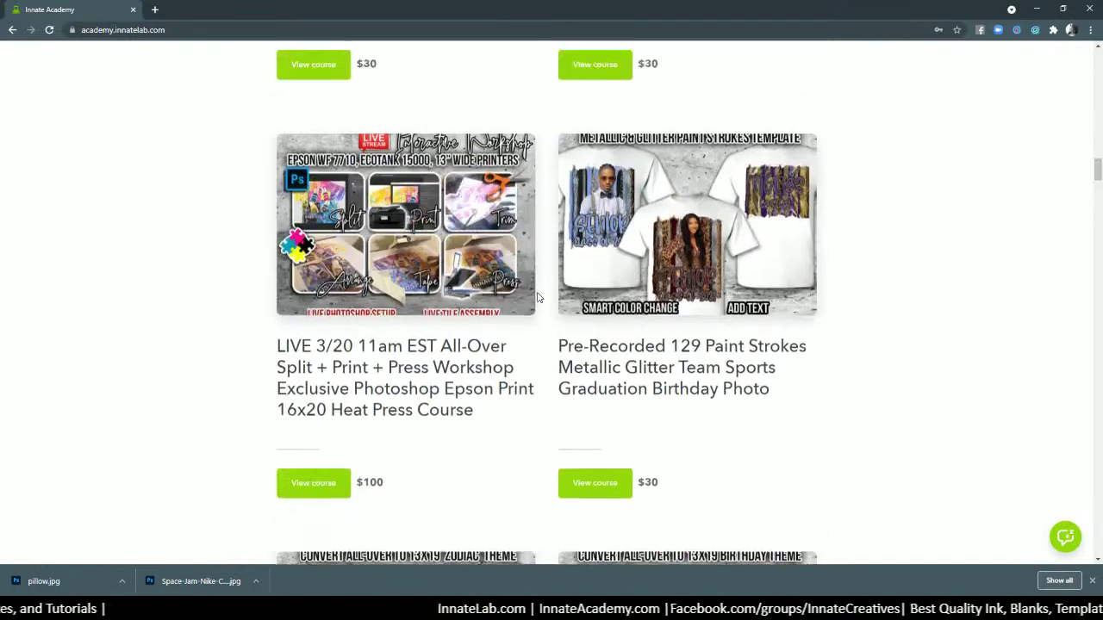
scroll(536, 296, "down", 5)
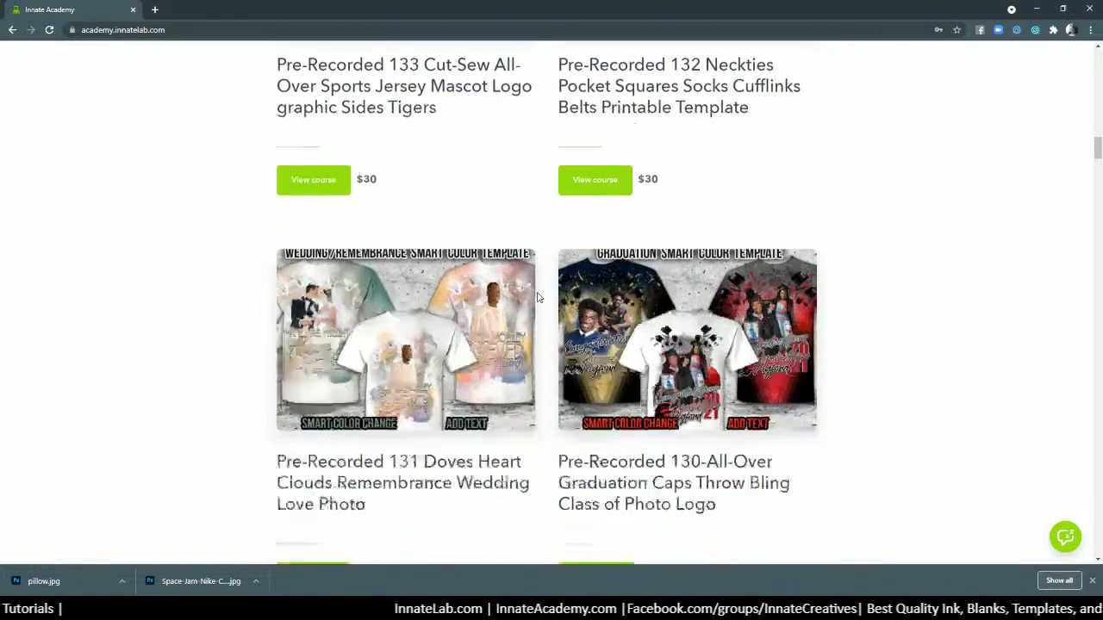
scroll(429, 263, "up", 10)
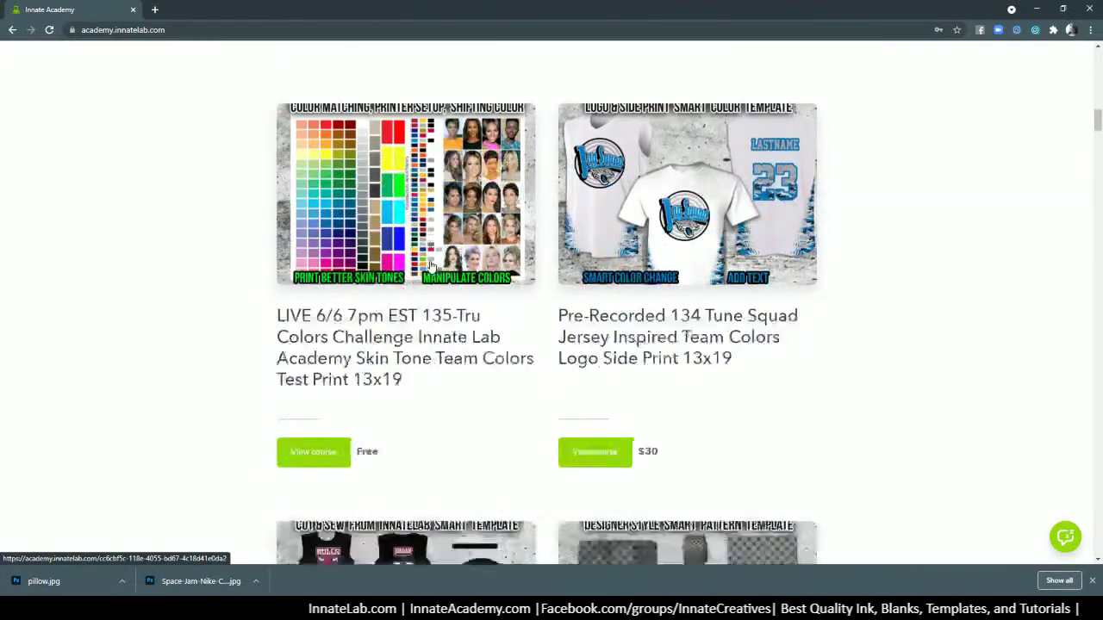
scroll(431, 267, "up", 3)
scroll(431, 267, "down", 10)
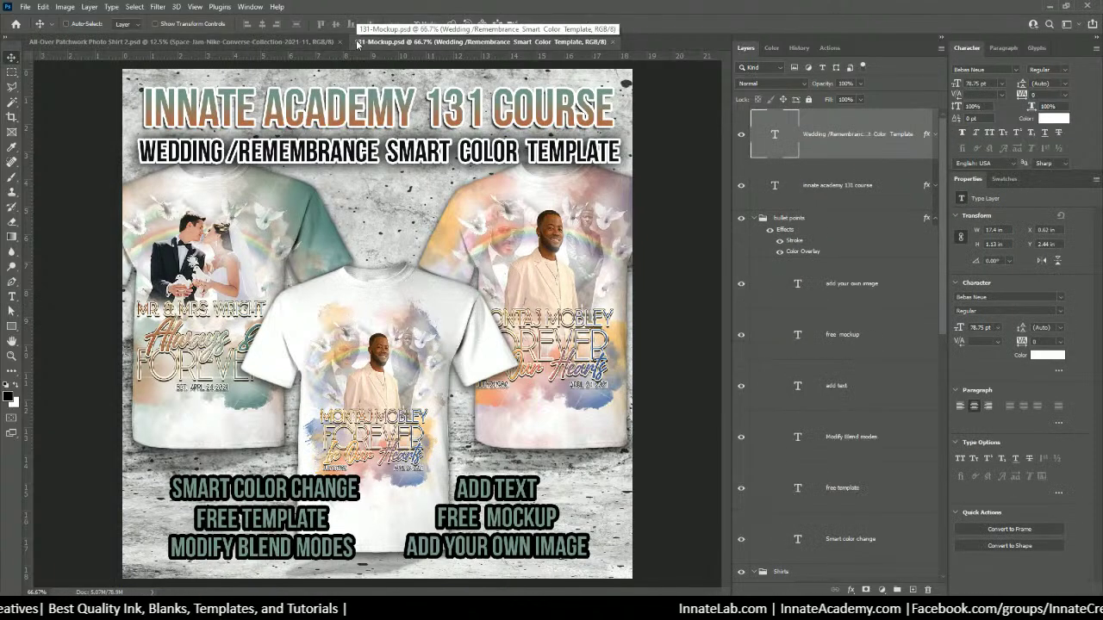
Save the 131-Mockup document as a Photoshop file named 136-Mockup in the Innate Academy 136 folder.
left_click(25, 7)
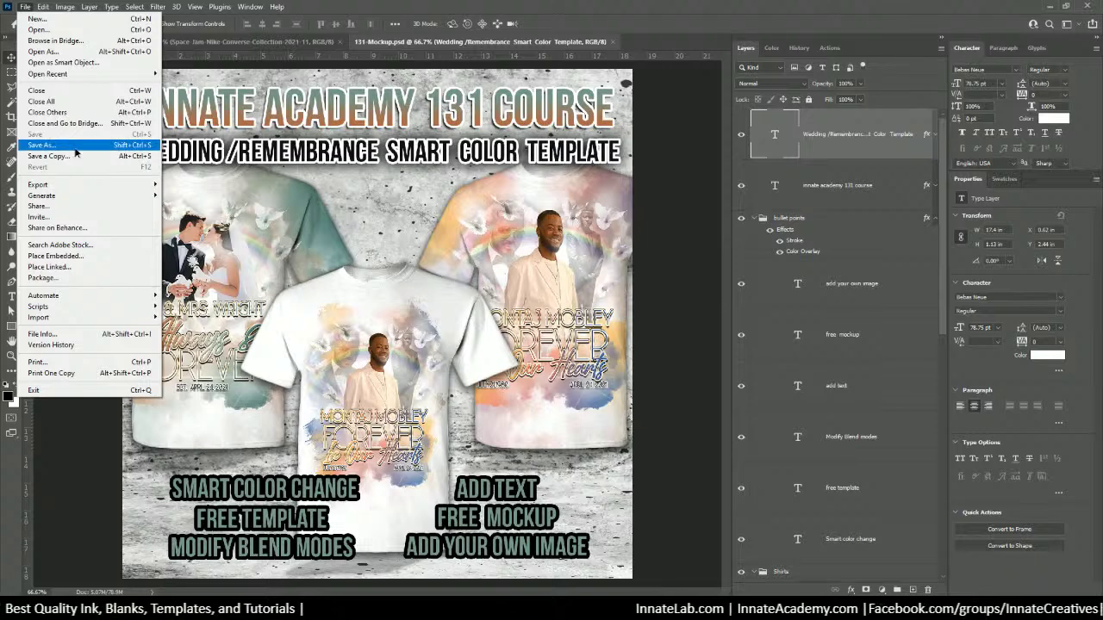
left_click(47, 145)
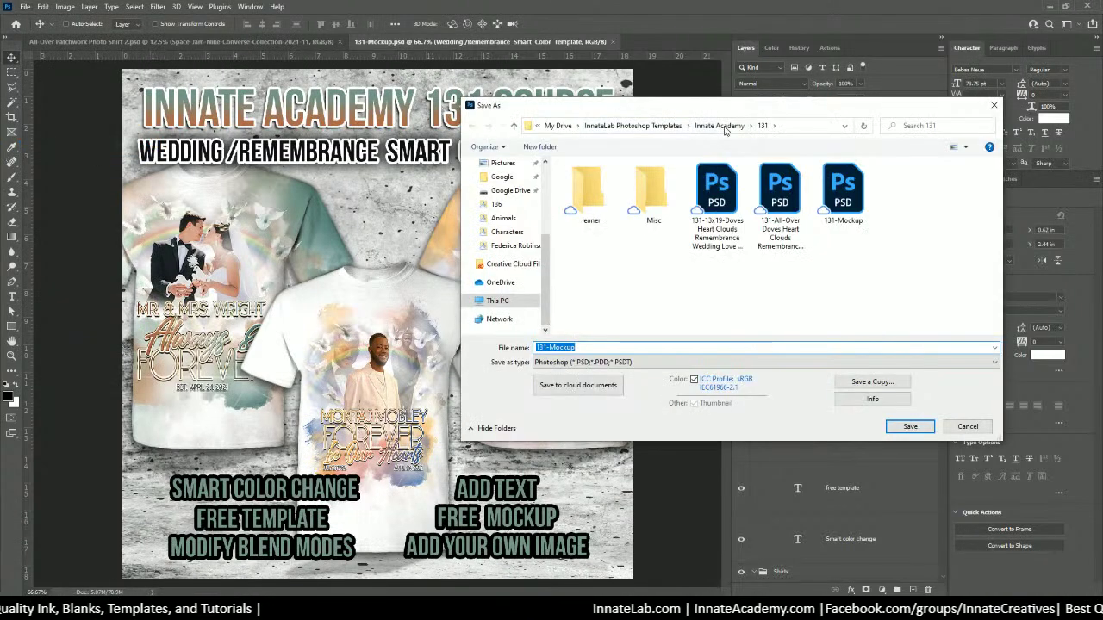
left_click(725, 130)
scroll(620, 315, "down", 5)
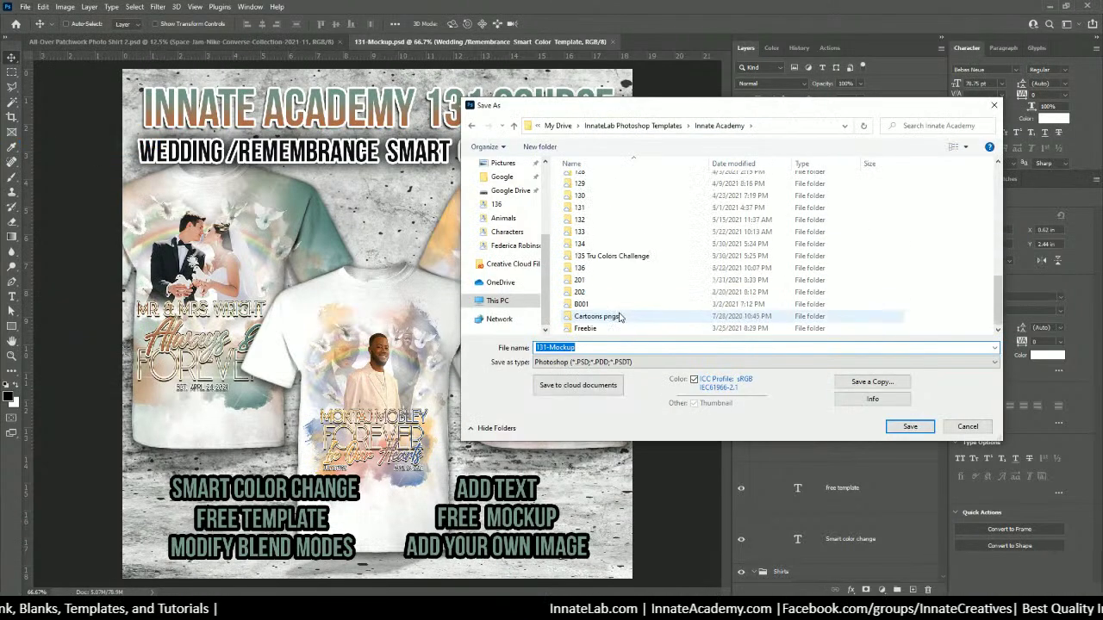
double_click(587, 268)
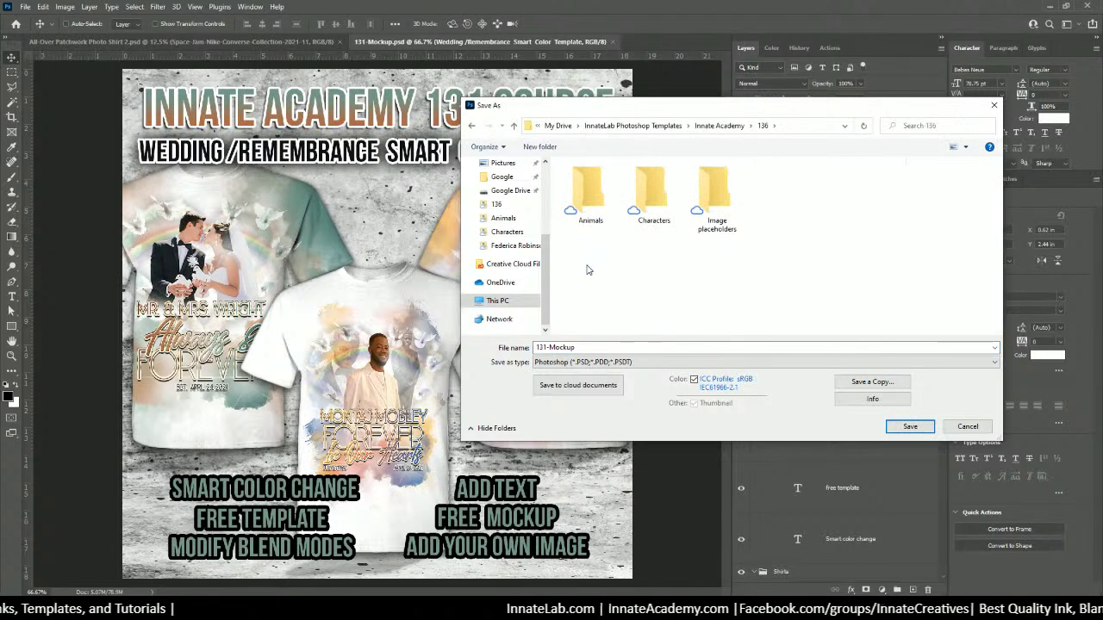
left_click(560, 347)
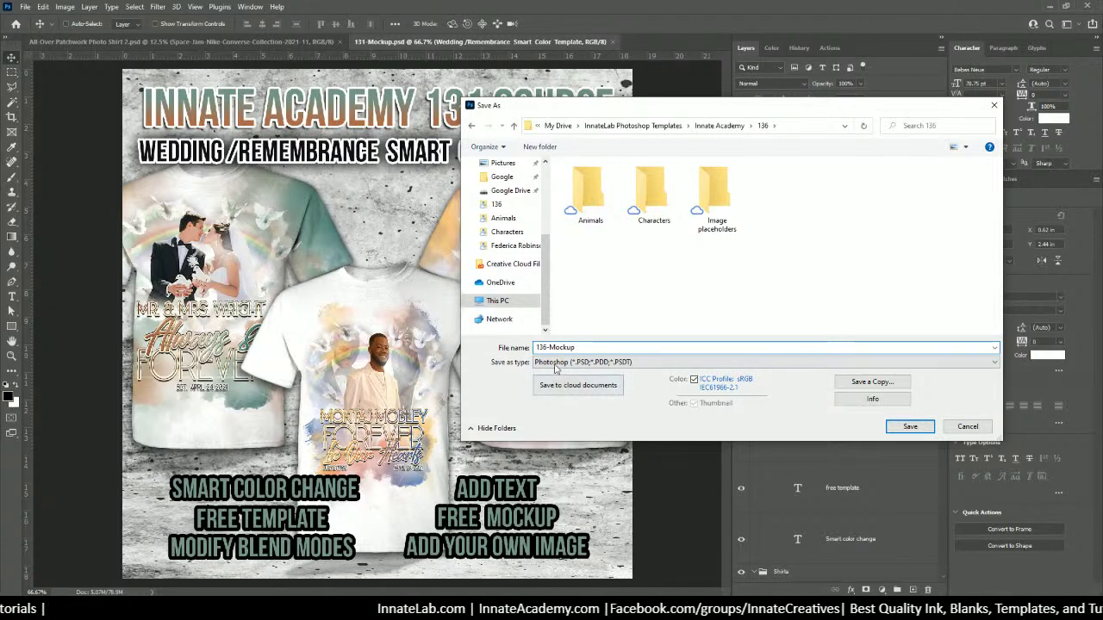
left_click(910, 429)
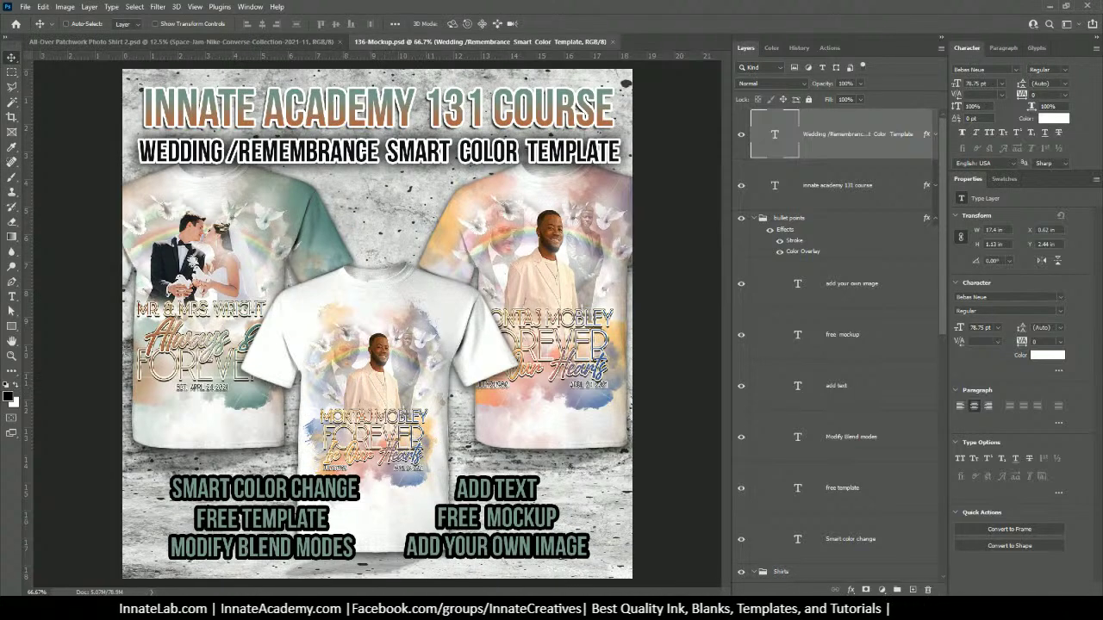
mouse_move(295, 613)
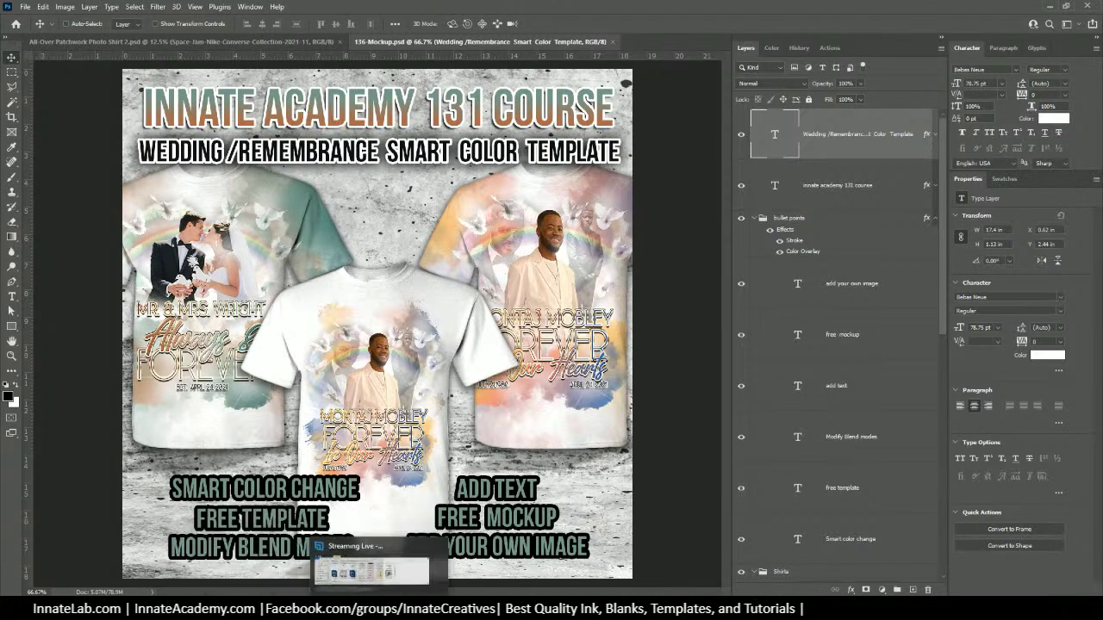
key("alt+Tab")
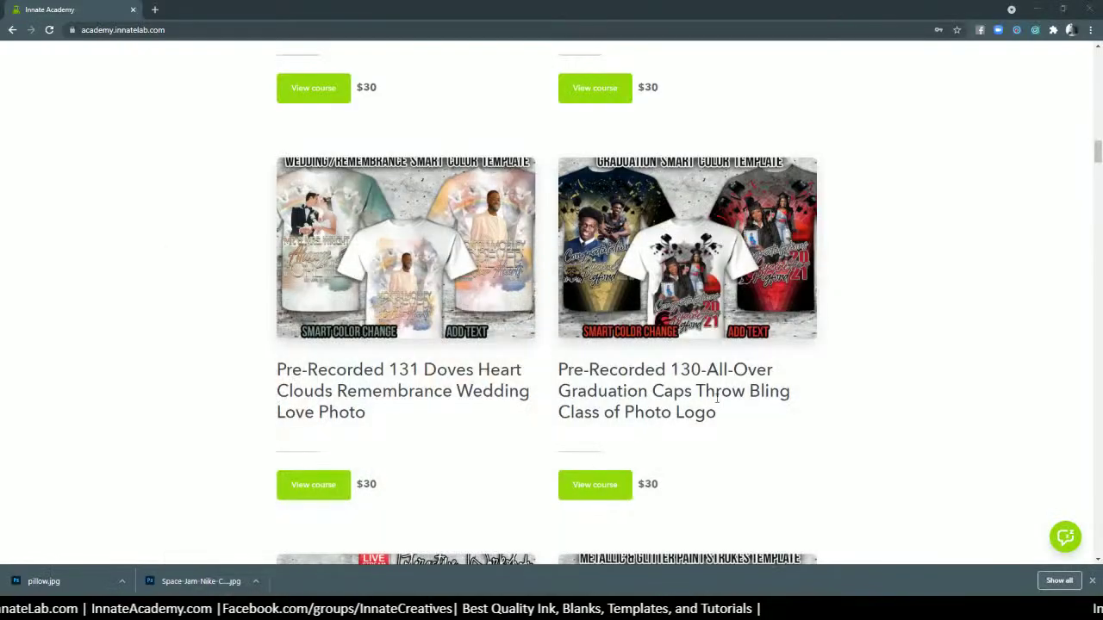
key("alt+Tab")
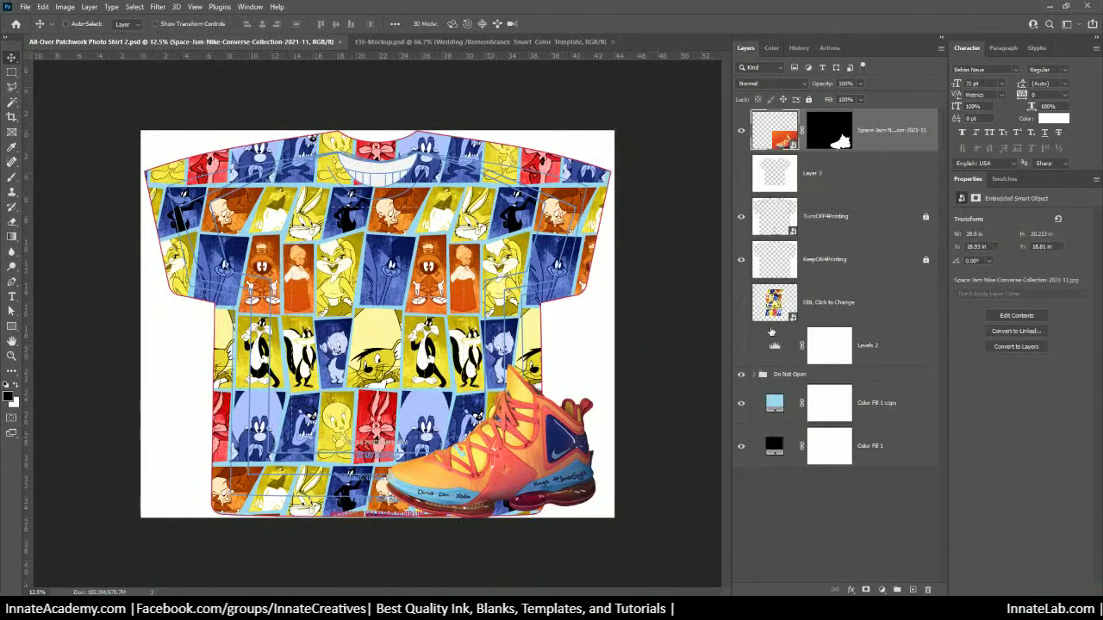
Open the patchwork shirt's DBL Click to Change smart object to check its 16 base images, and close it again.
left_click(861, 302)
double_click(774, 302)
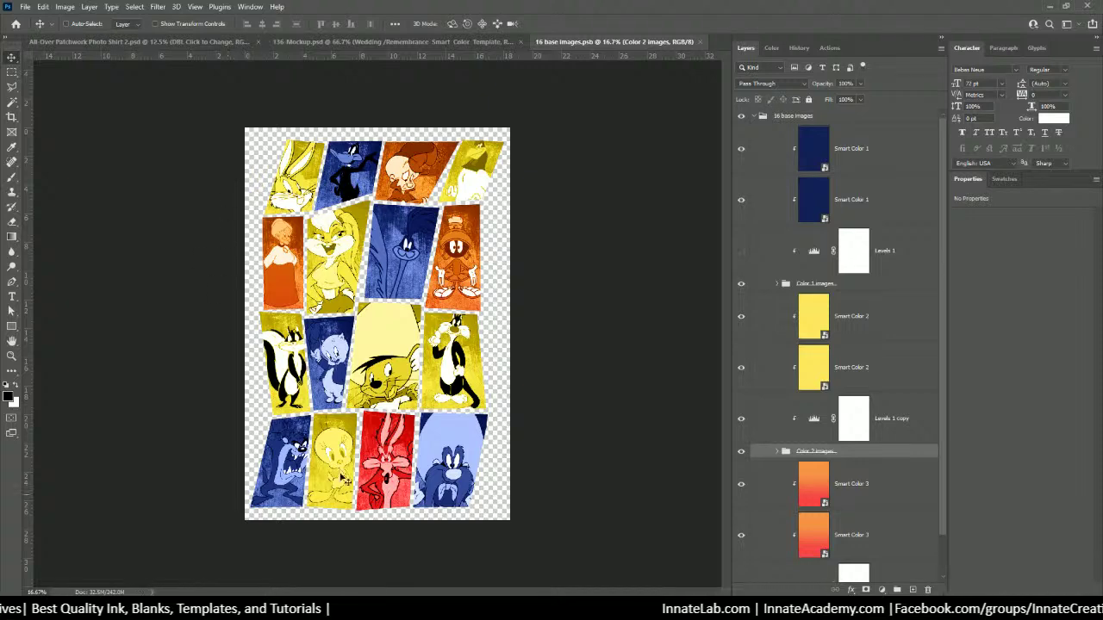
left_click(705, 42)
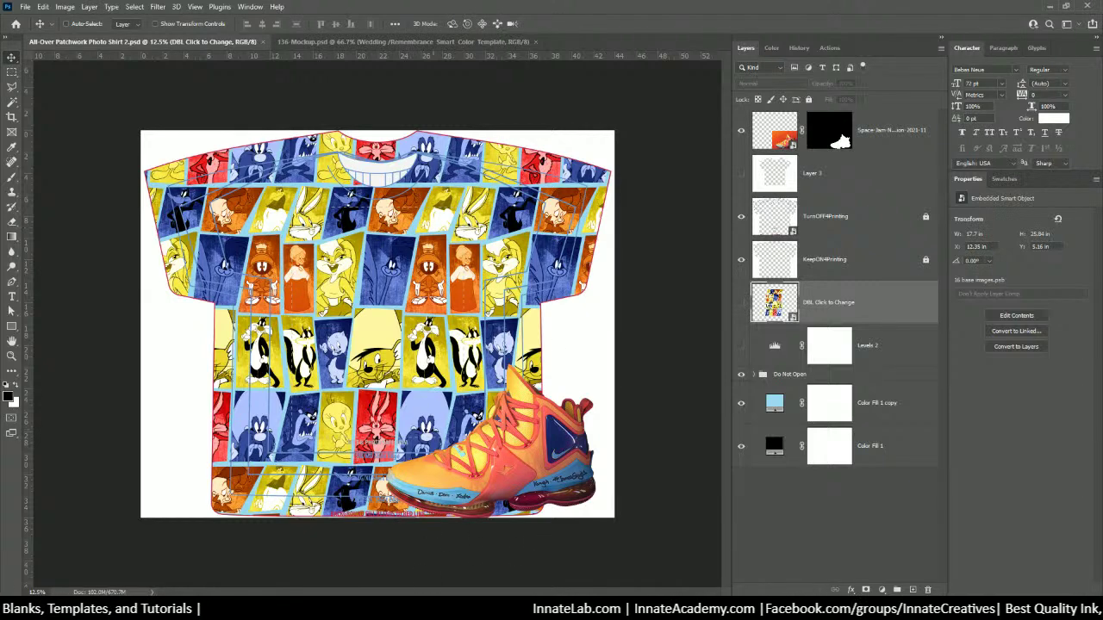
In the 136-Mockup document, hide the center shirt's layer, front shirt 2 copy 2.
mouse_move(408, 611)
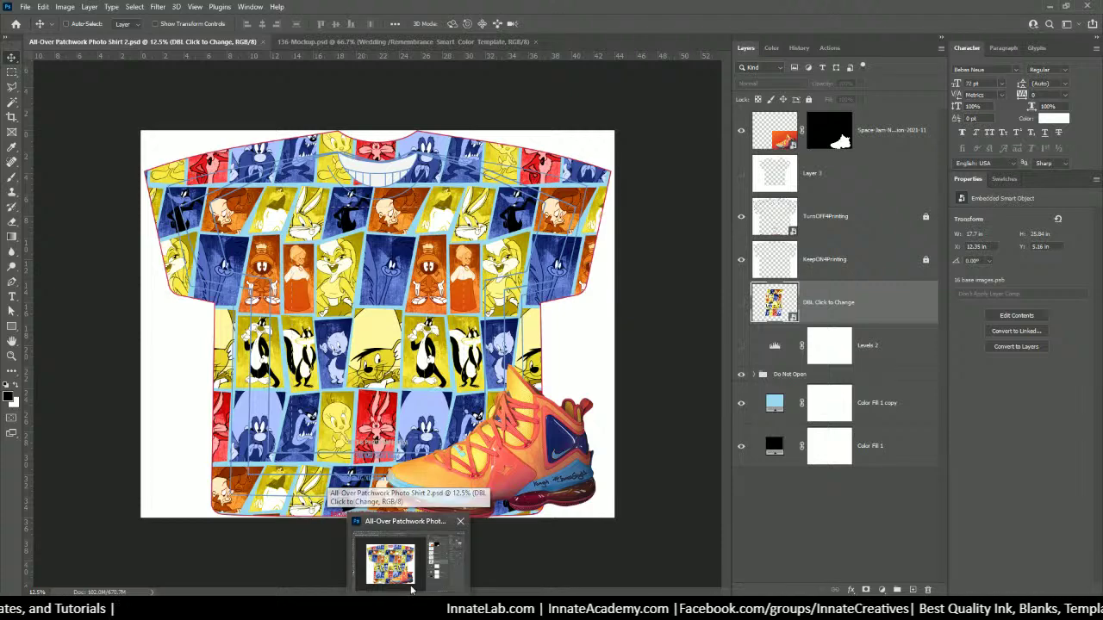
left_click(439, 41)
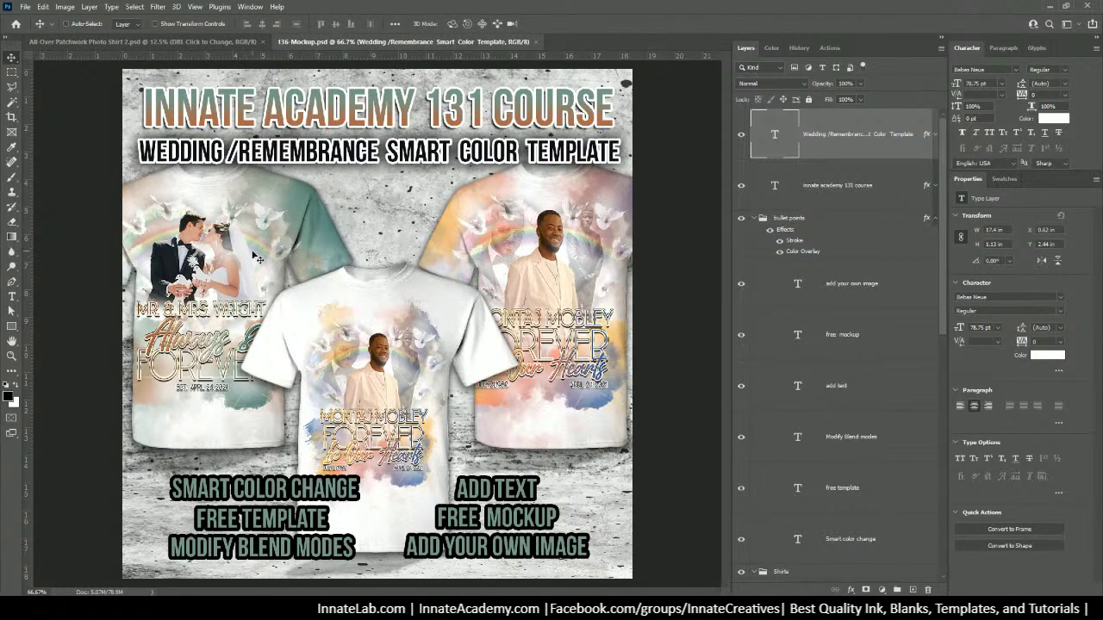
right_click(431, 294)
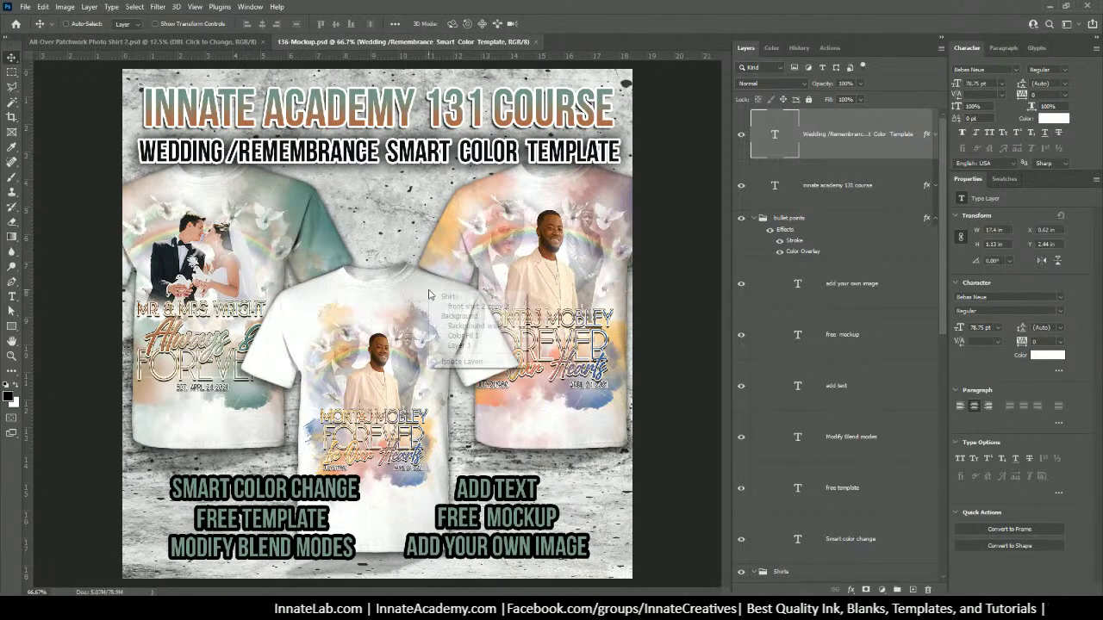
left_click(862, 556)
scroll(739, 355, "down", 3)
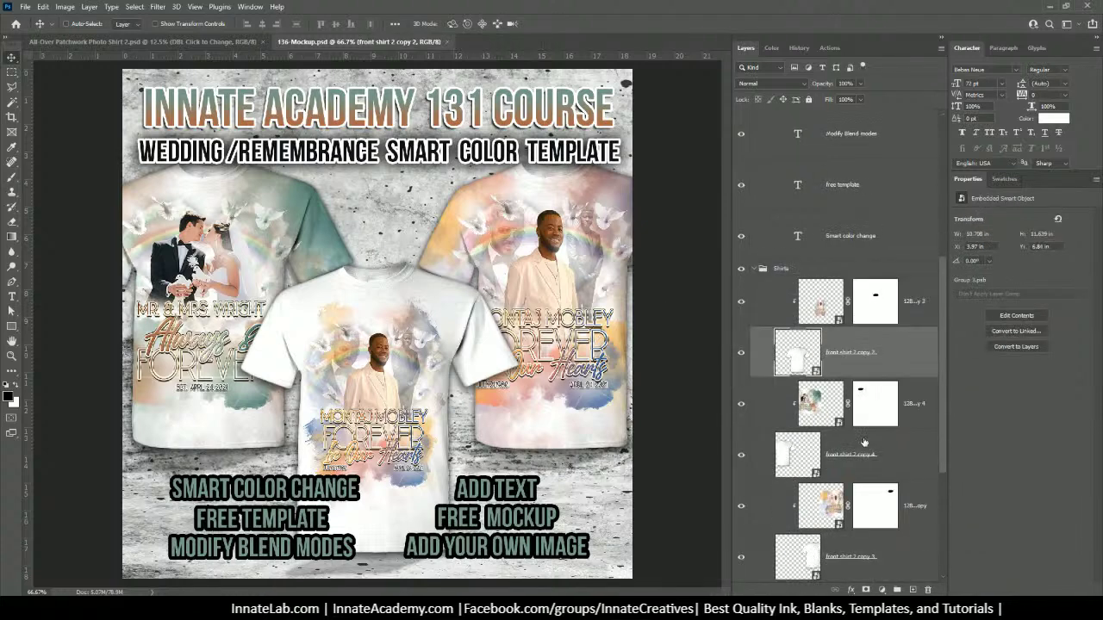
left_click(739, 355)
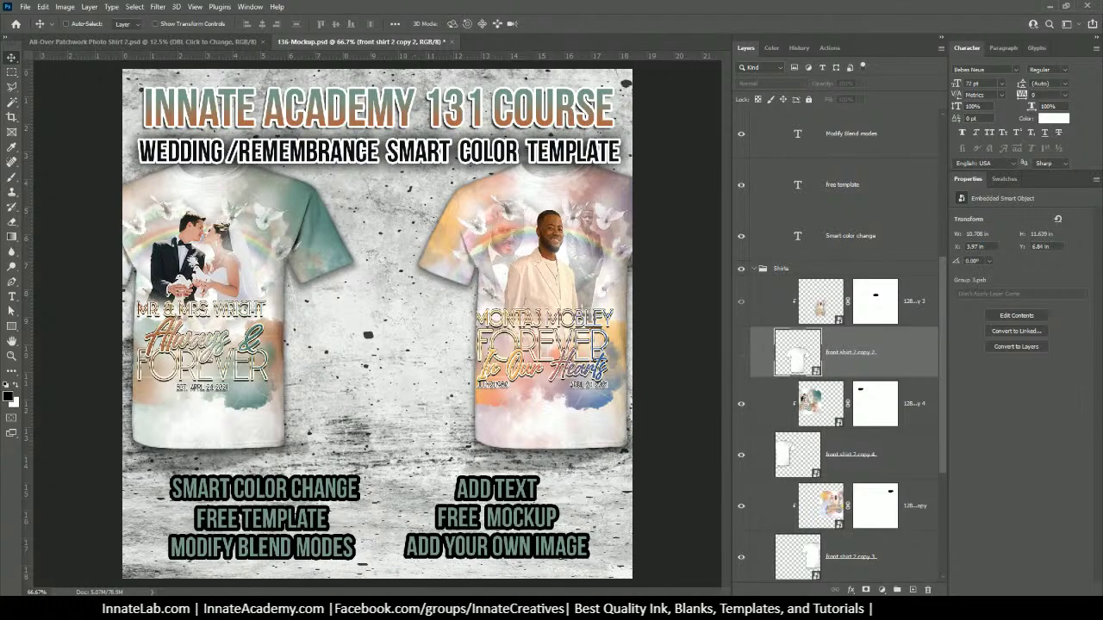
Open pillow.jpg, select the pillow with Select Subject, and smooth the selection edge to about 38 in Select and Mask.
mouse_move(379, 610)
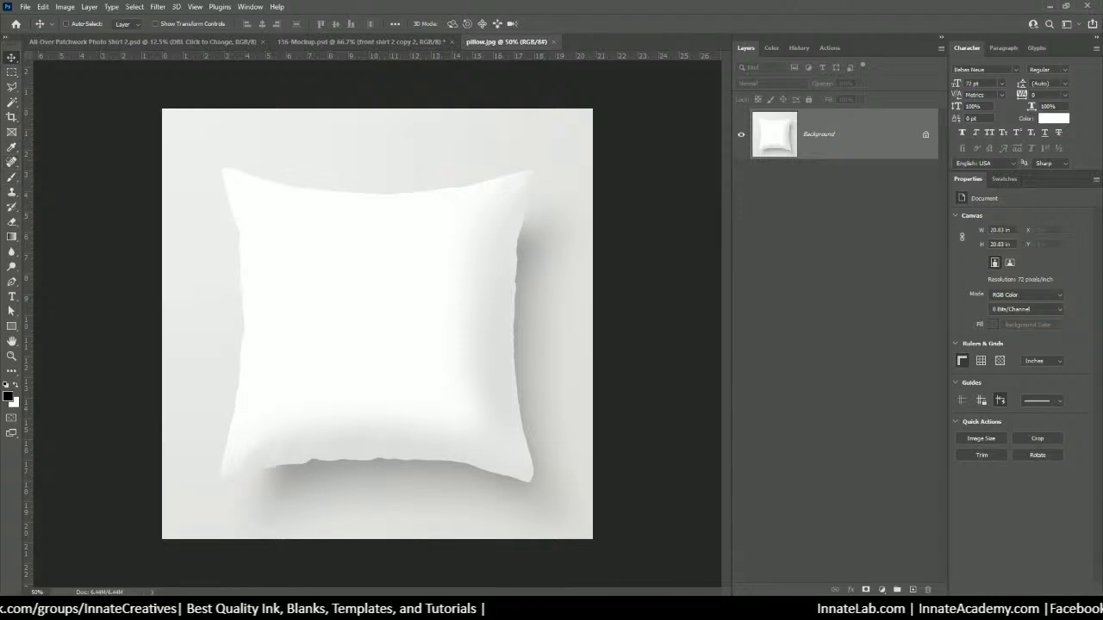
left_click(12, 102)
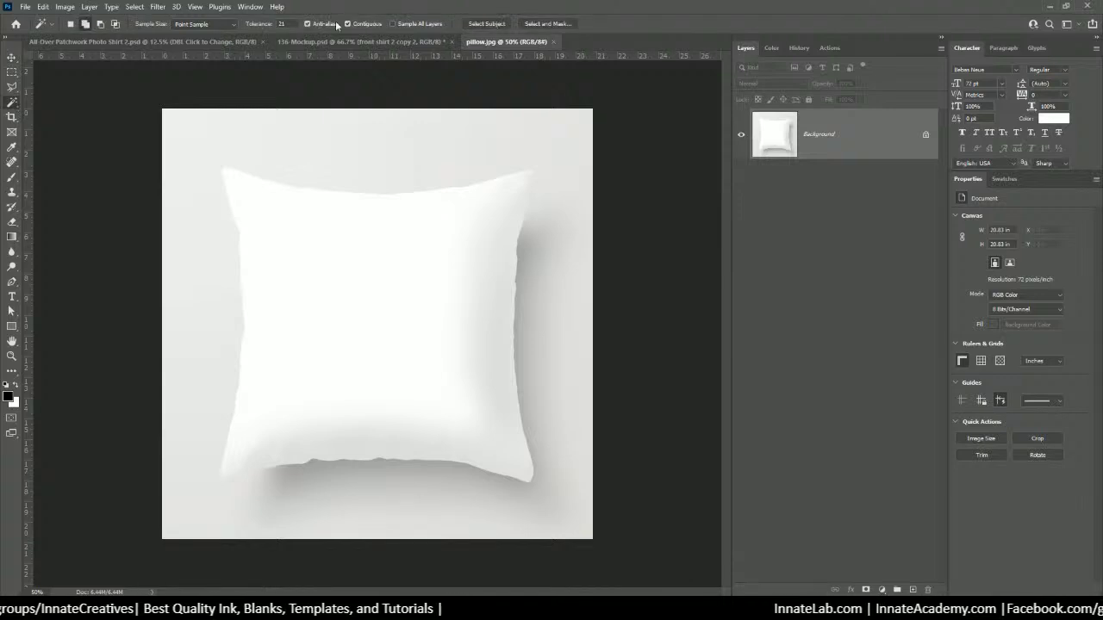
left_click(475, 24)
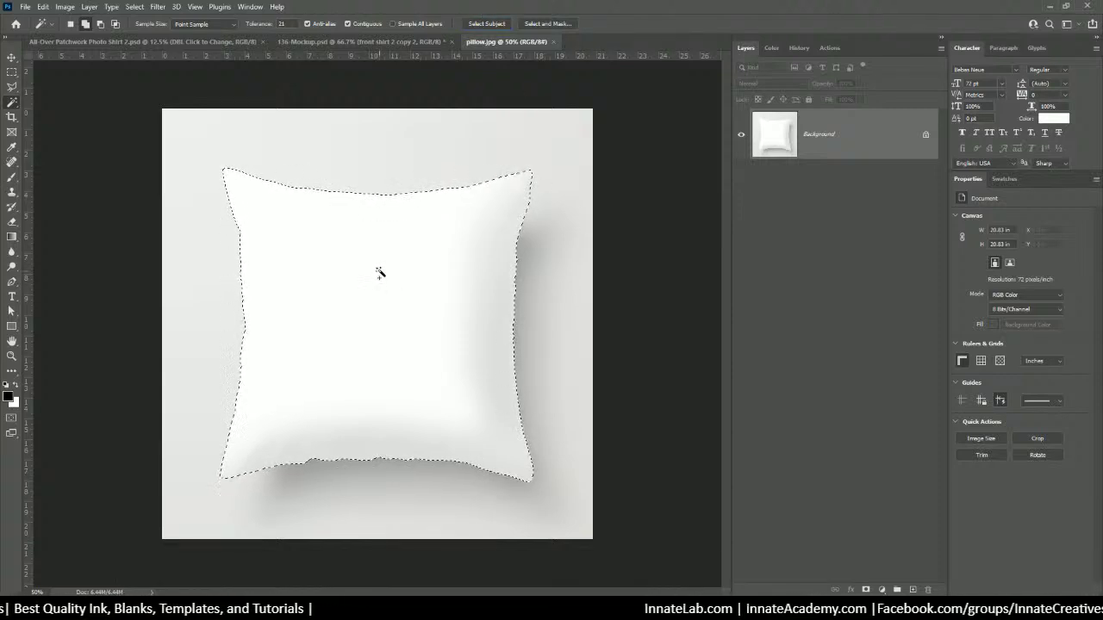
left_click(548, 24)
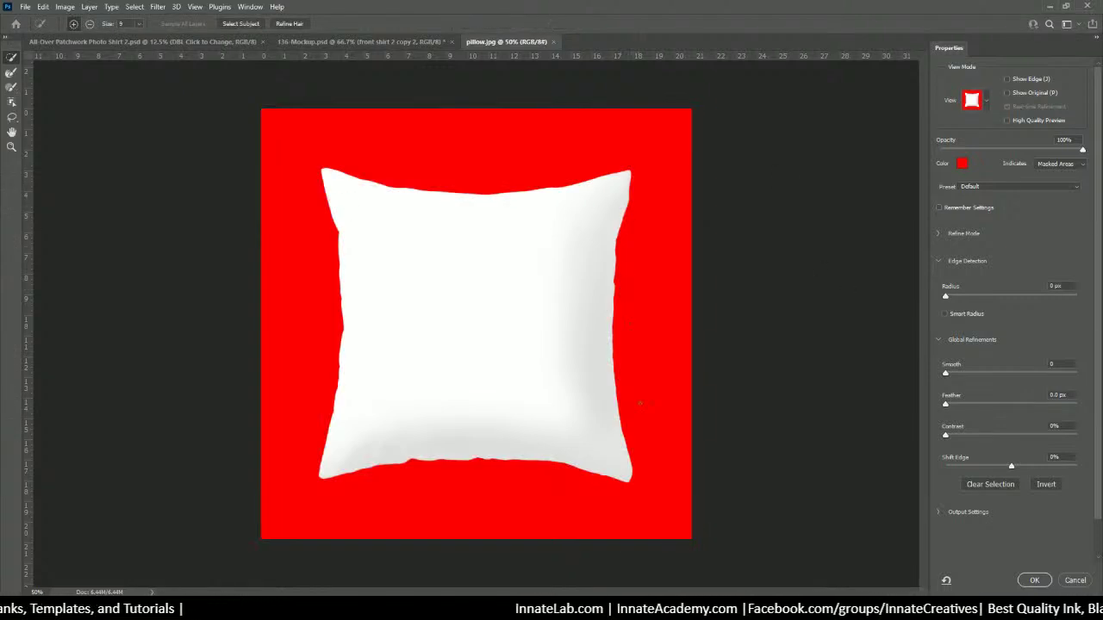
left_click_drag(951, 406, 985, 374)
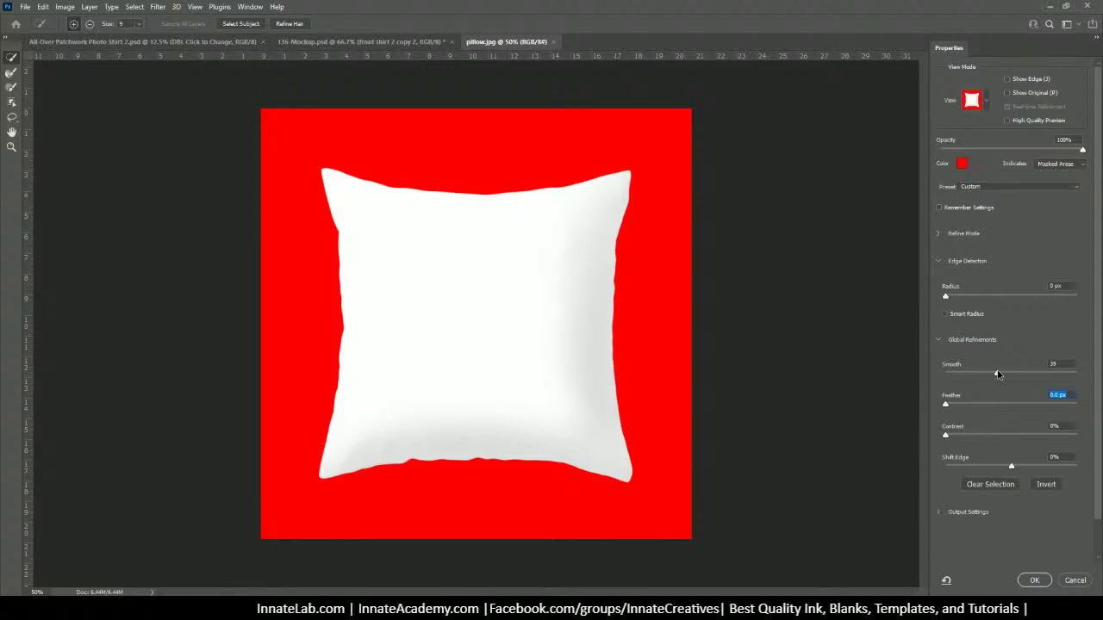
left_click(996, 375)
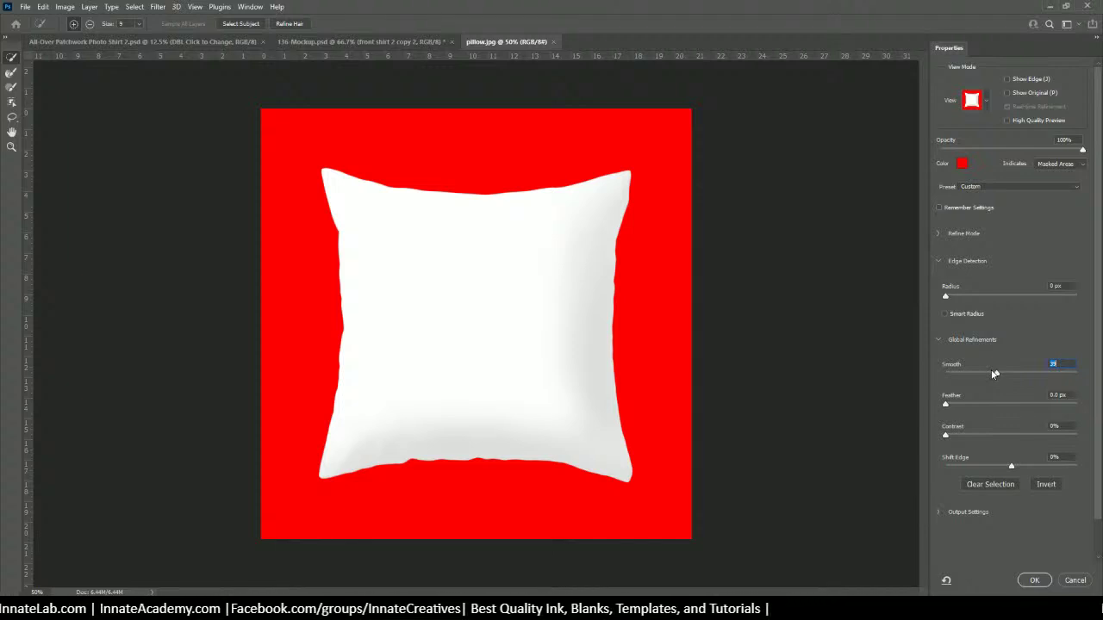
left_click(1035, 581)
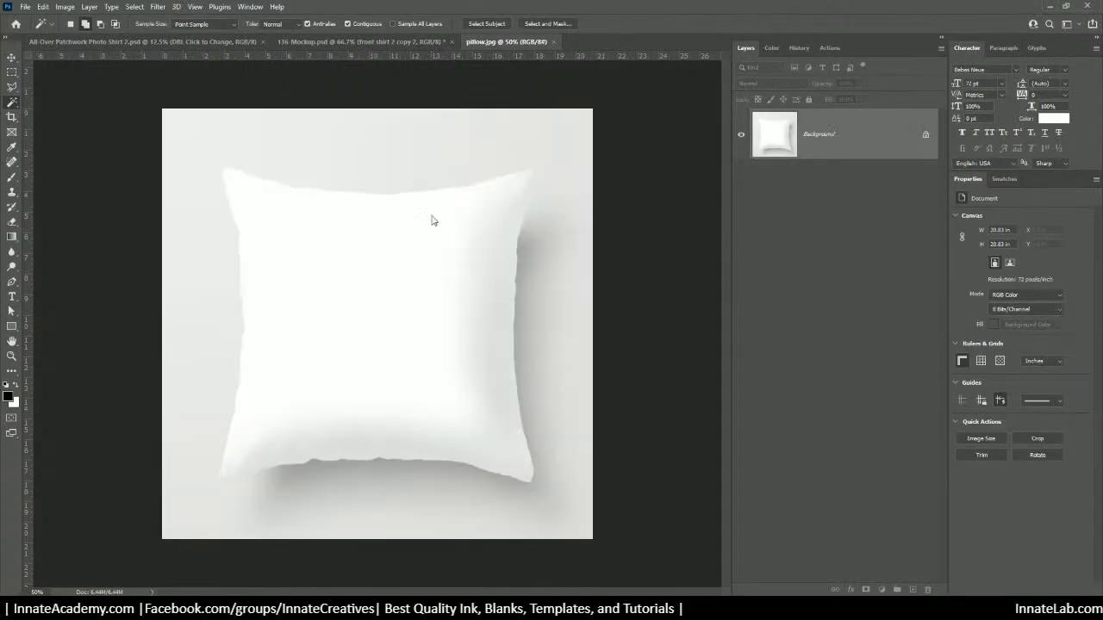
Cut the pillow out of its background by adding a layer mask from the selection and applying it.
left_click(865, 589)
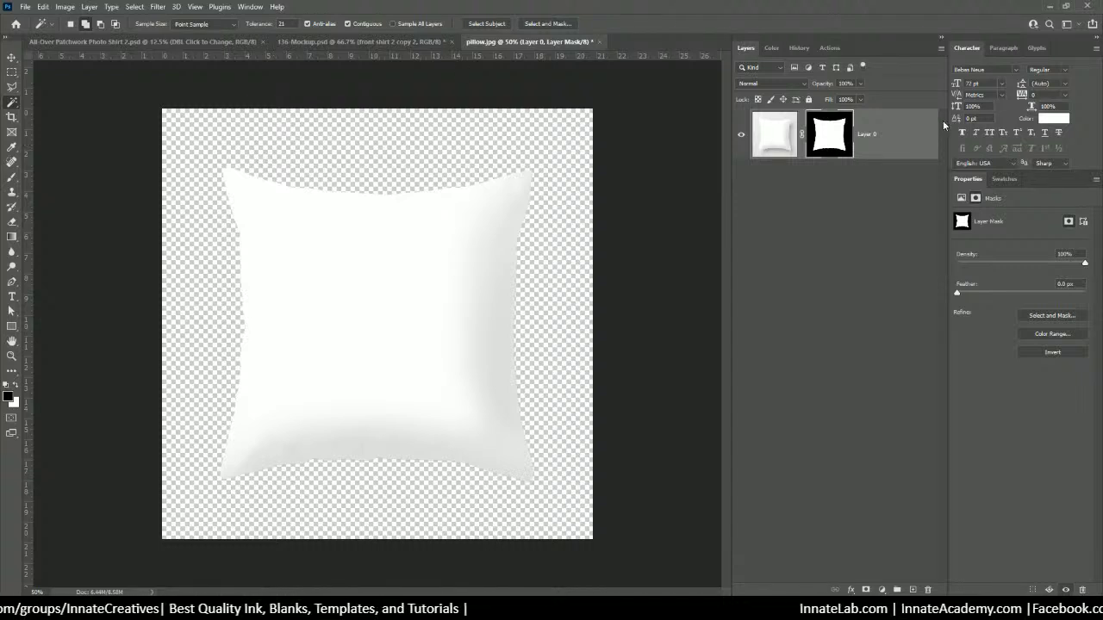
right_click(844, 142)
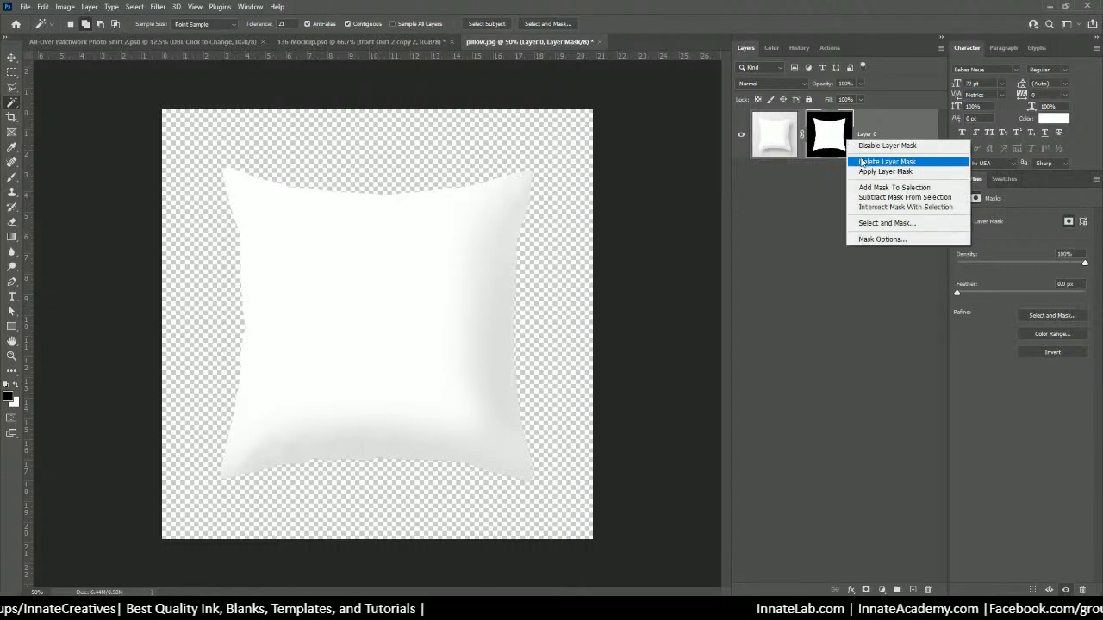
left_click(866, 170)
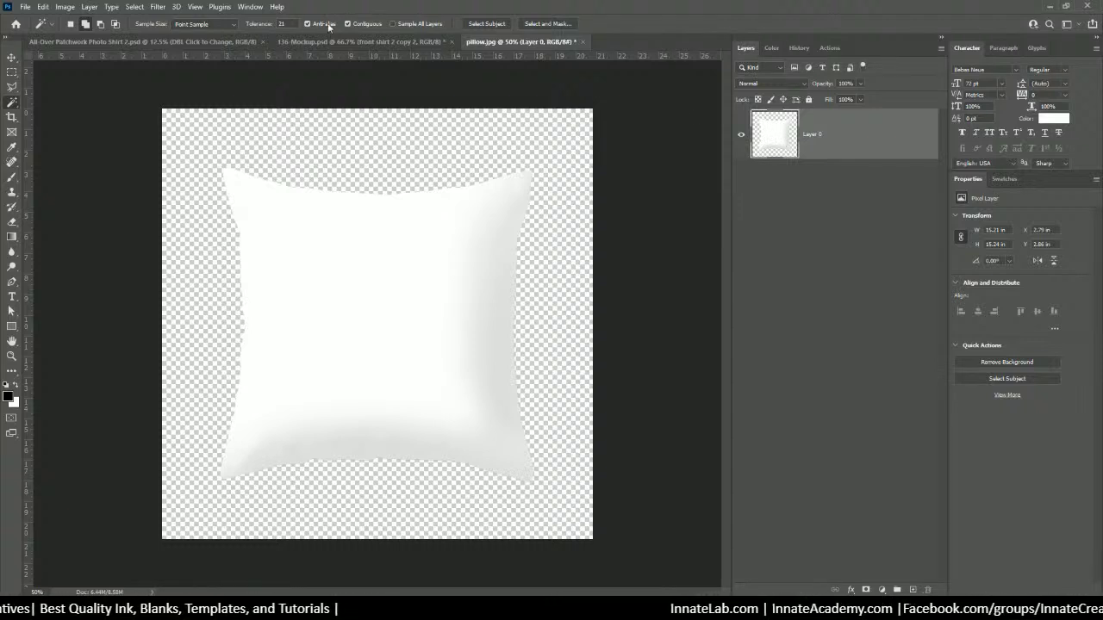
Save the cut-out pillow as the PNG file pillow in the 136 folder with the large file size option, and close it.
left_click(27, 8)
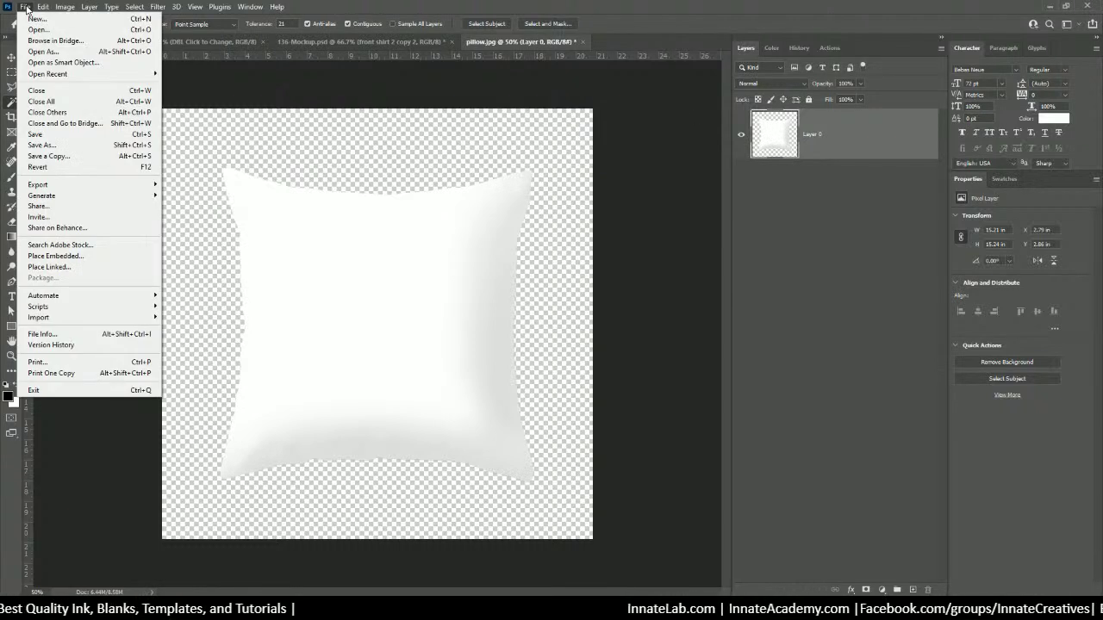
left_click(57, 146)
left_click(603, 362)
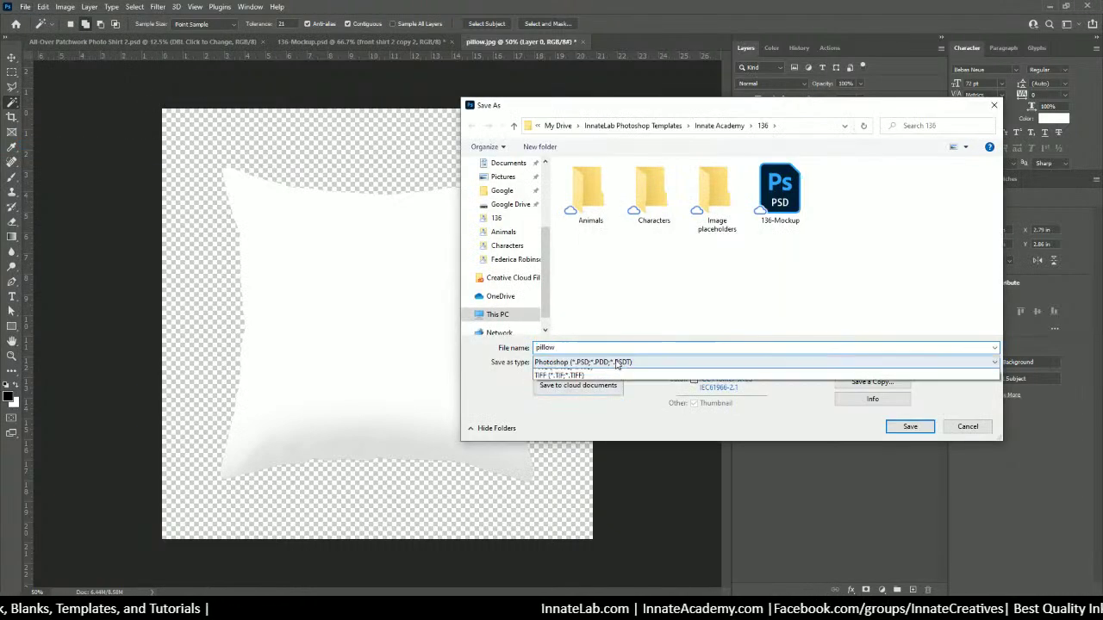
left_click(560, 420)
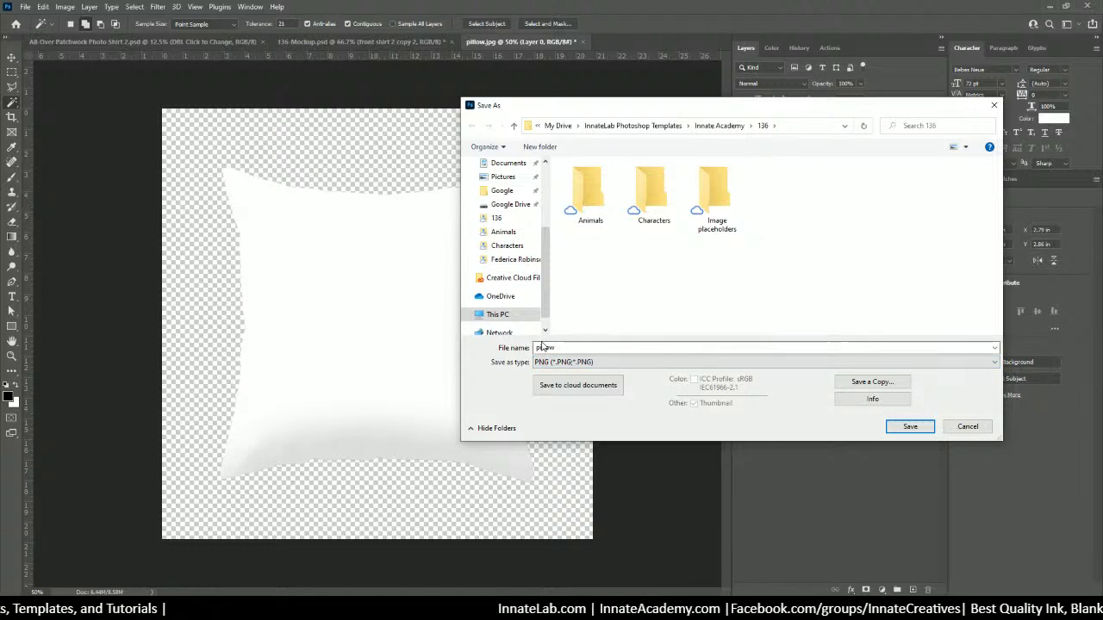
left_click(903, 428)
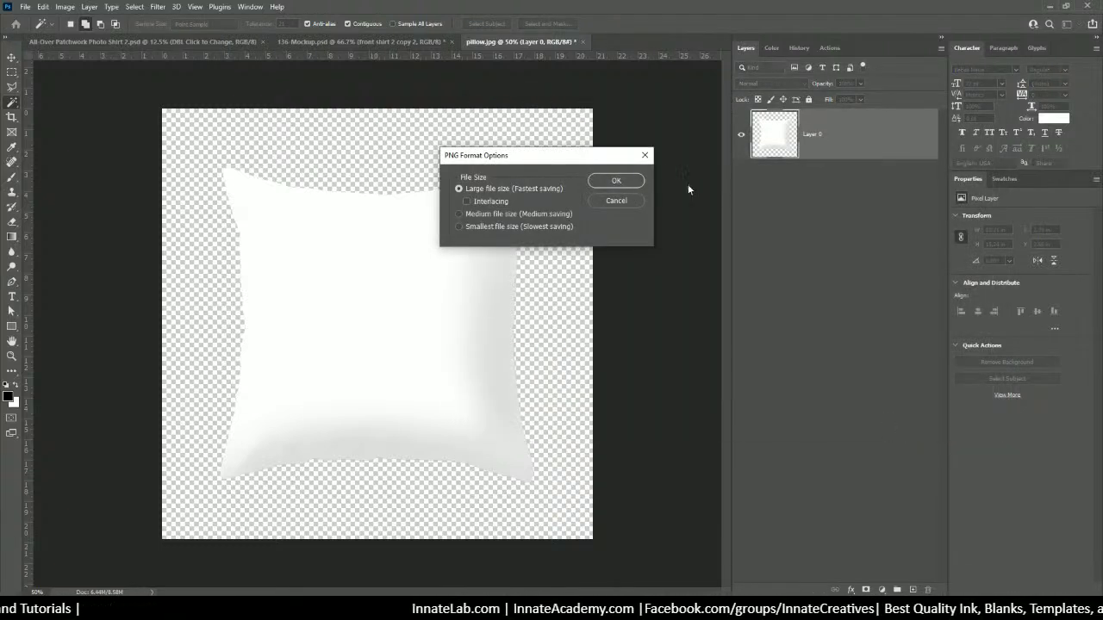
left_click(626, 182)
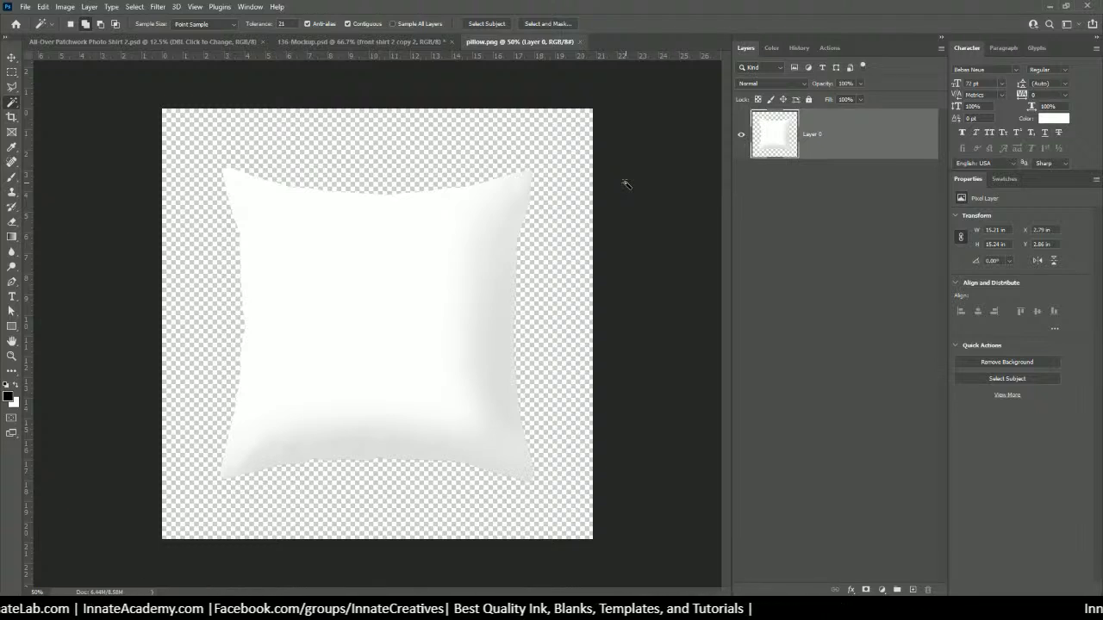
left_click(580, 41)
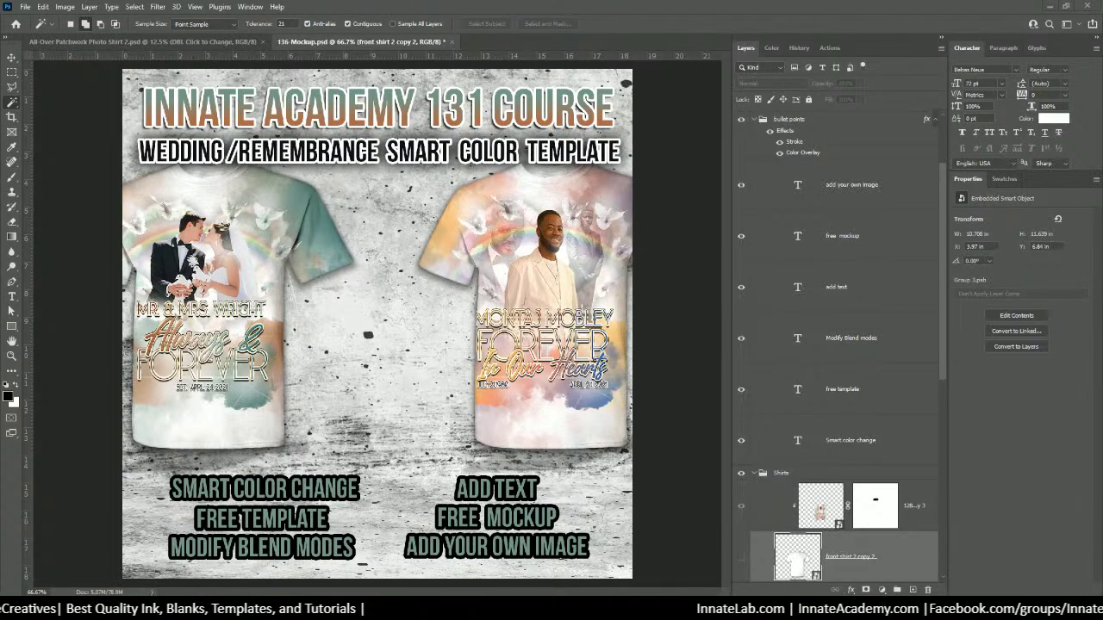
Place pillow.png into the 136-Mockup document, scaled to about 52% and centred between the two shirts behind the existing center artwork.
left_click_drag(40, 138, 1039, 104)
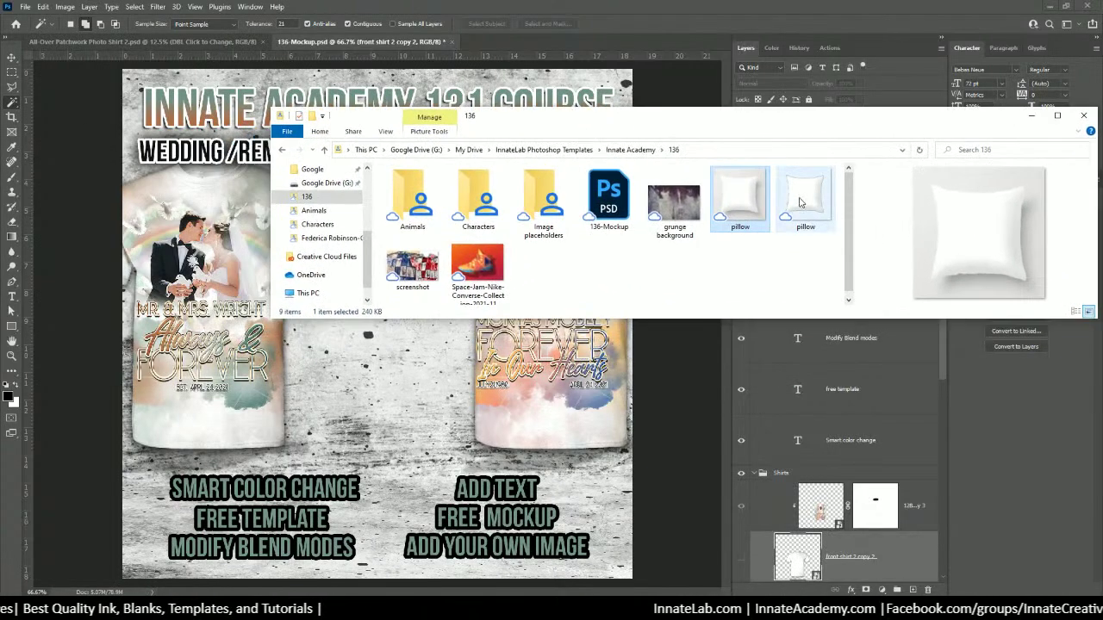
left_click_drag(800, 202, 381, 406)
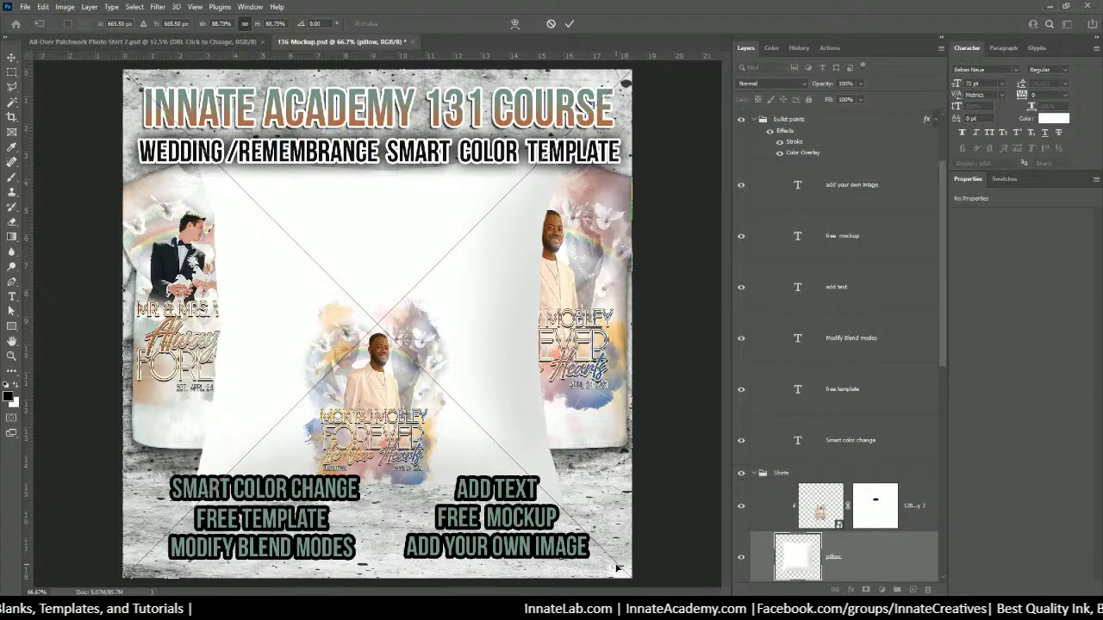
key("ctrl+minus")
key("ctrl+minus")
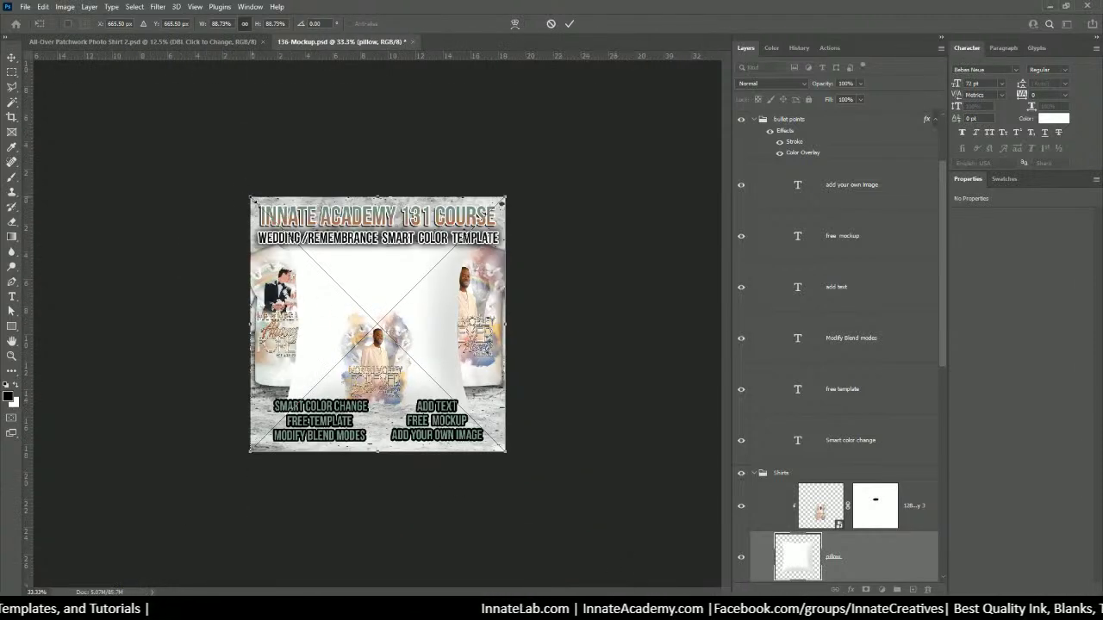
left_click_drag(250, 197, 326, 274)
left_click_drag(424, 368, 381, 367)
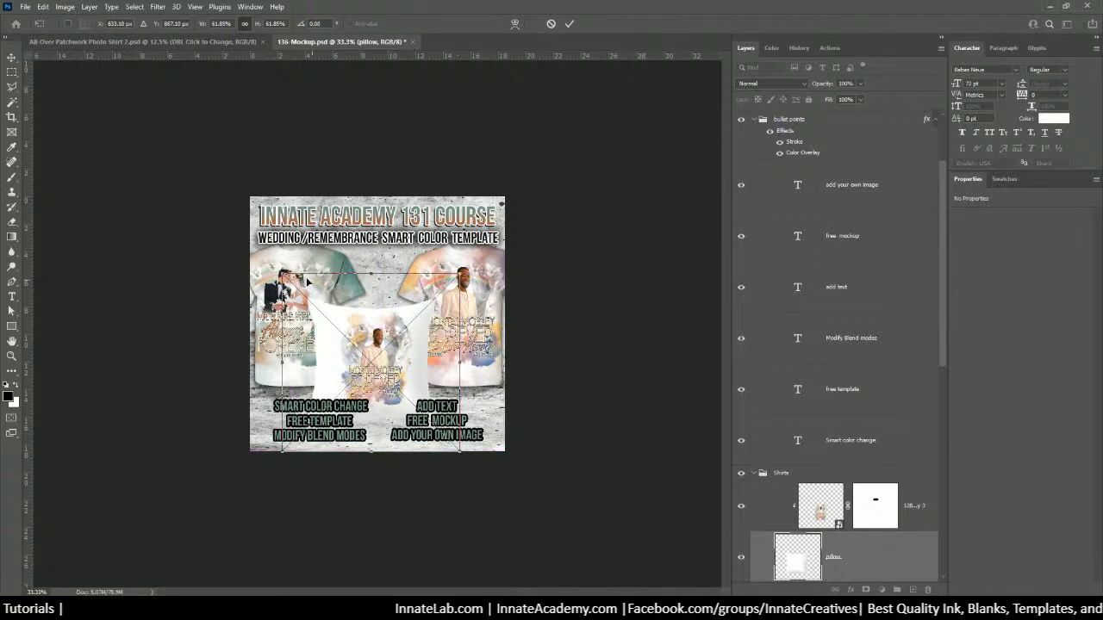
left_click_drag(283, 273, 310, 302)
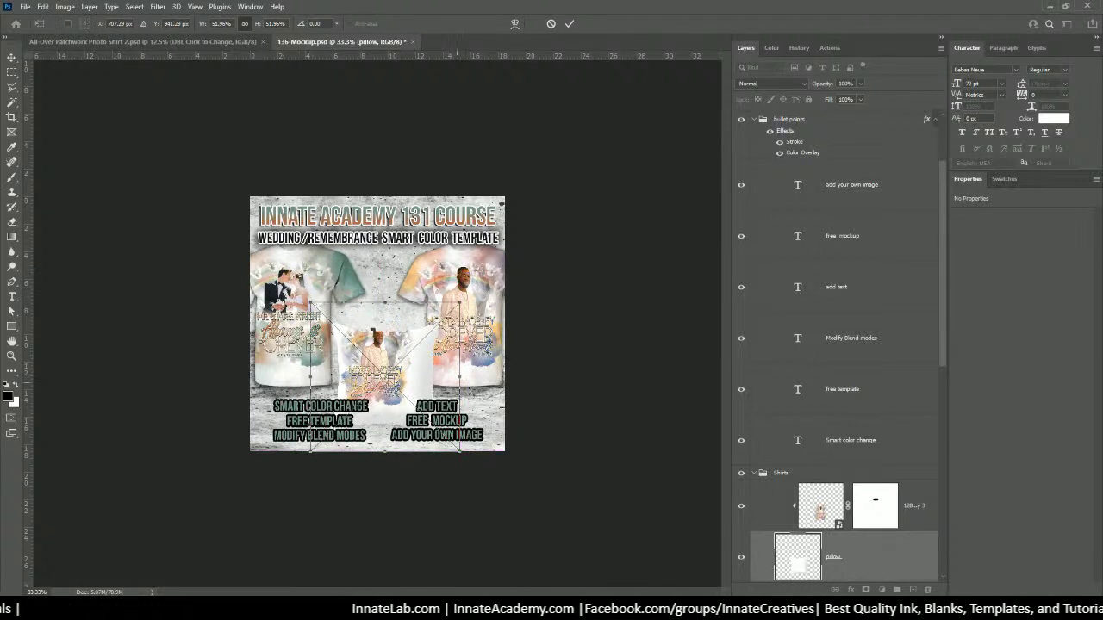
left_click_drag(420, 388, 411, 369)
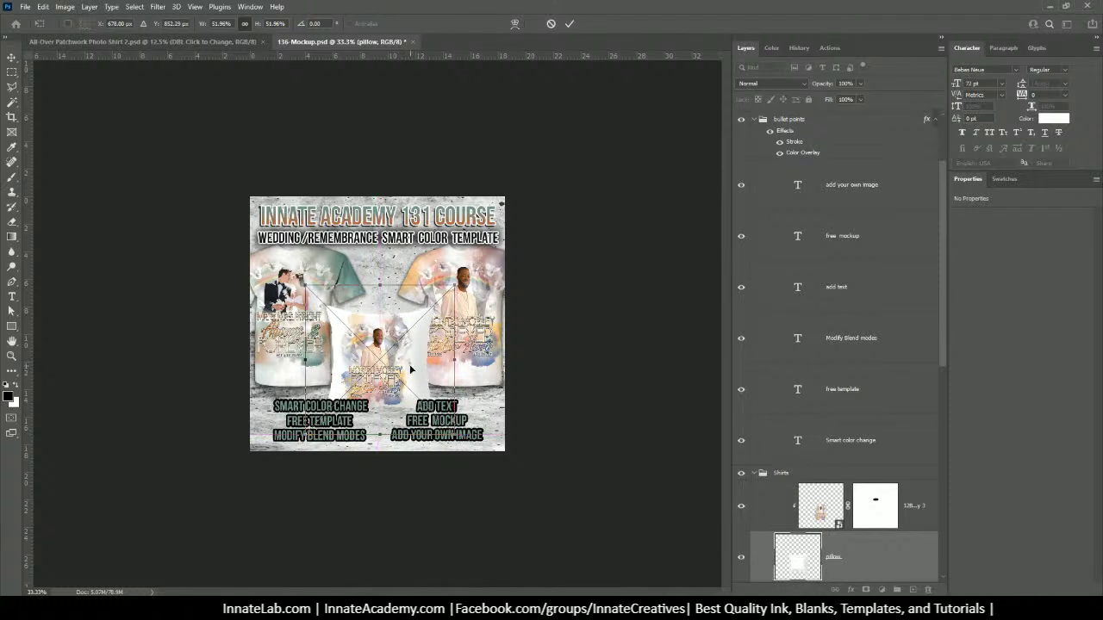
key("Return")
key("ctrl+plus")
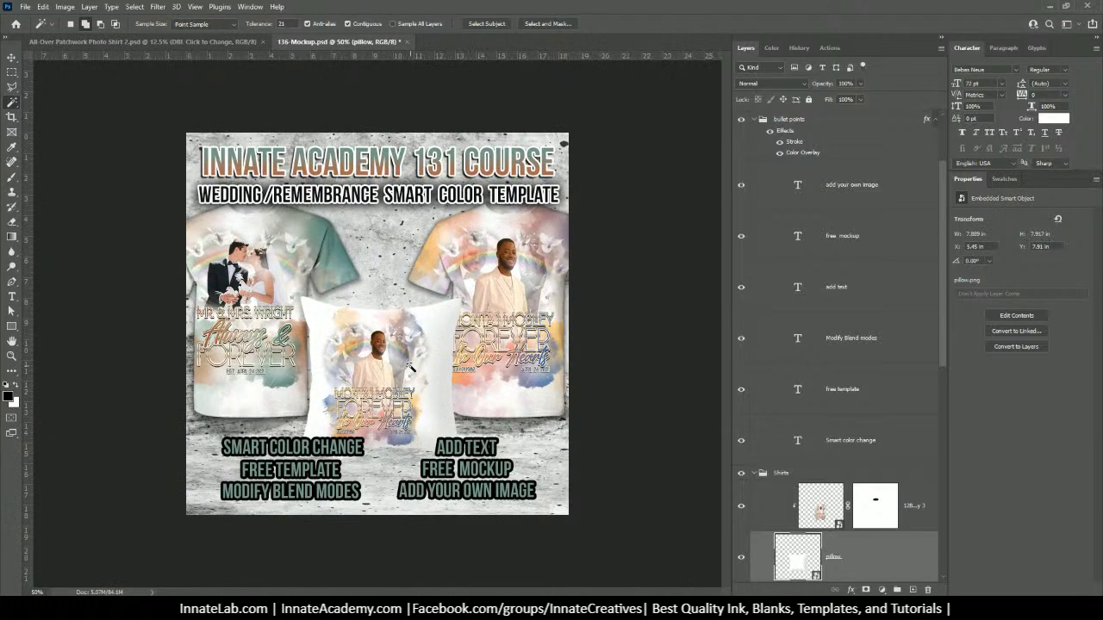
key("ctrl+plus")
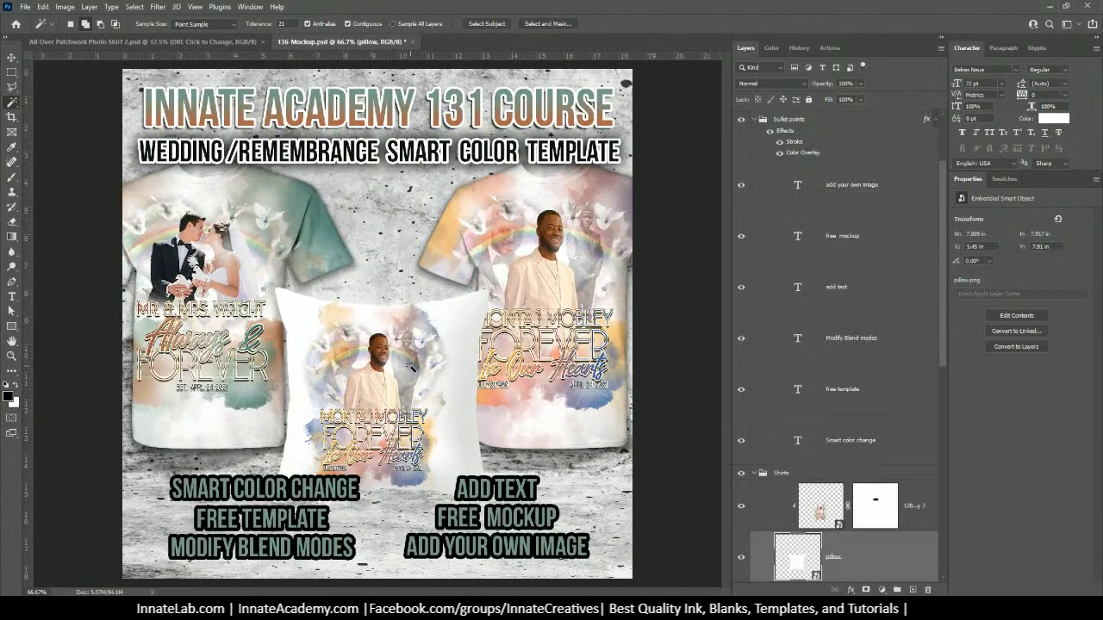
Open the contents of the wedding shirt's design smart object, 128-All-Over-Zodiac-Pattern copy 4, to check its artwork, and close it again.
left_click(823, 514)
scroll(821, 513, "down", 5)
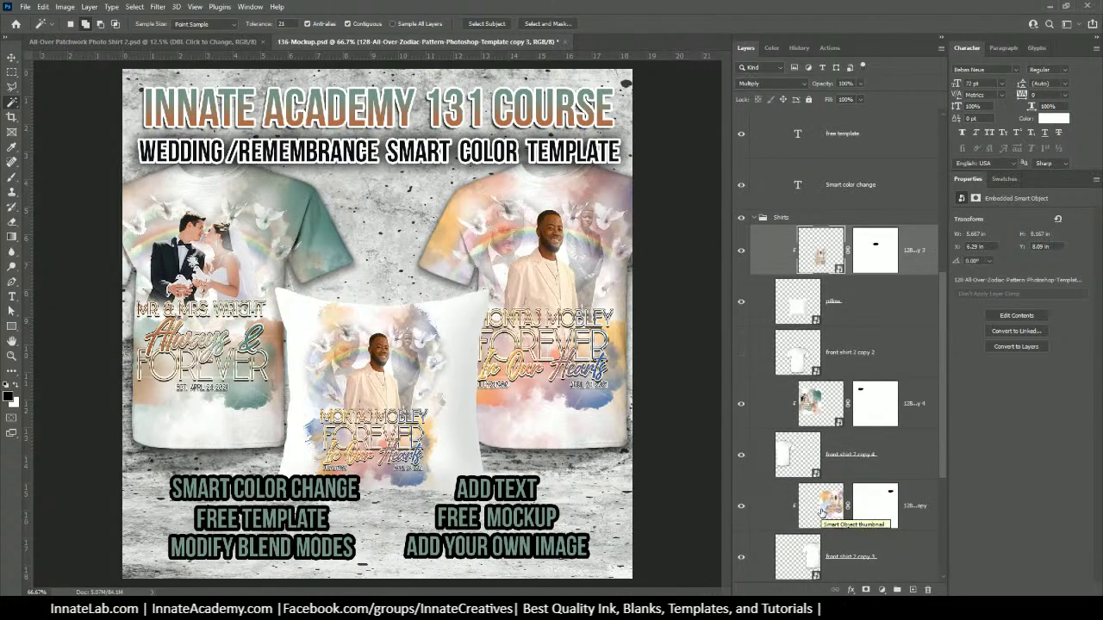
left_click(822, 415)
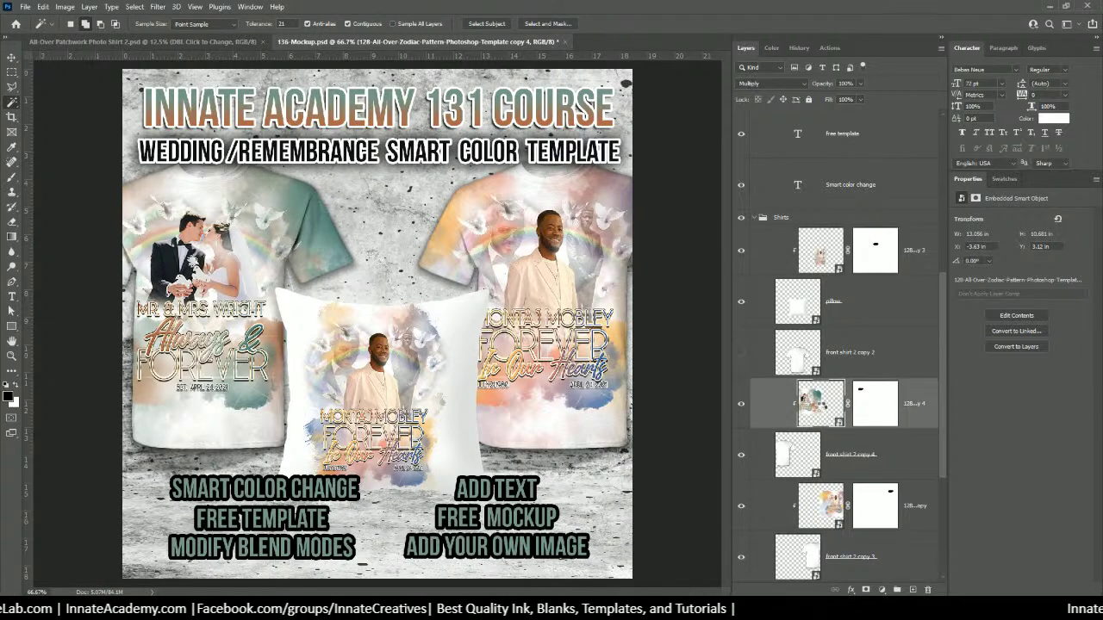
double_click(820, 412)
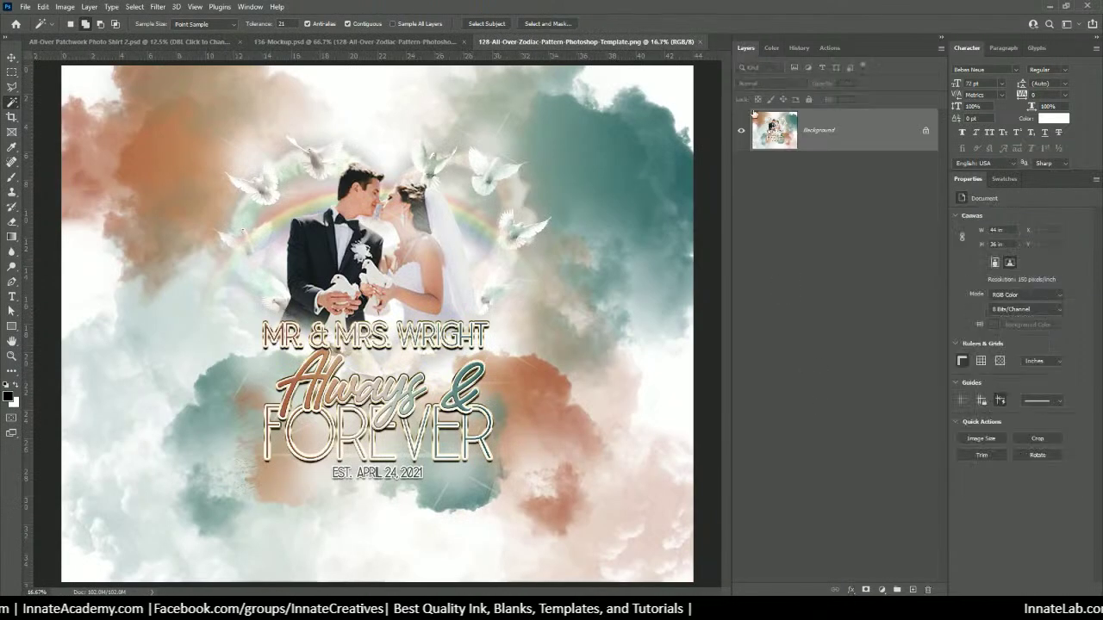
left_click(701, 42)
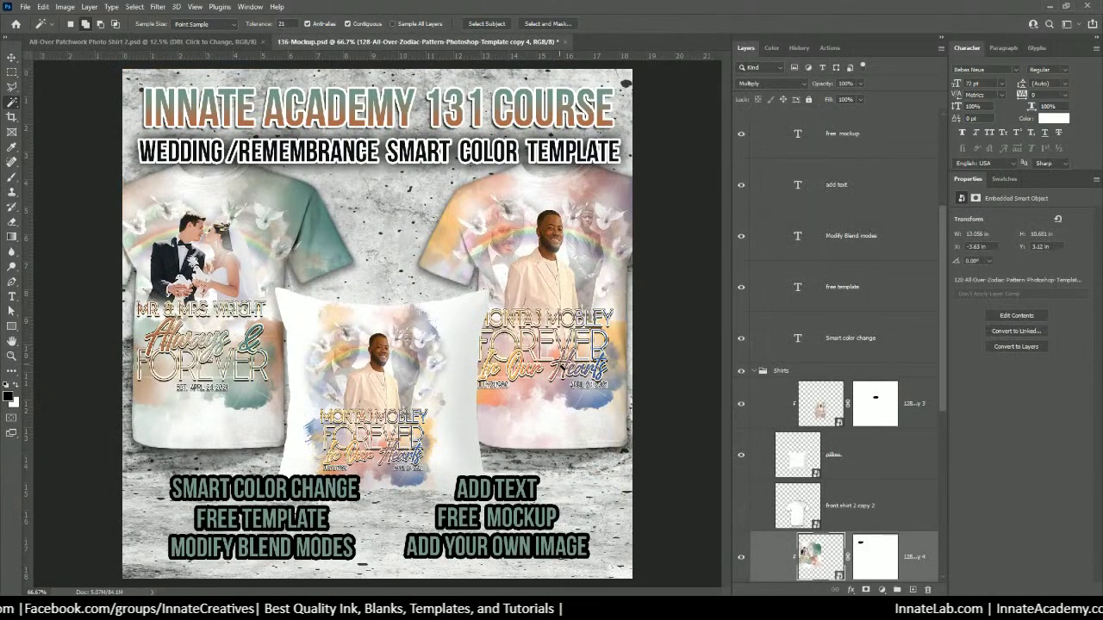
In the All-Over Patchwork Photo Shirt 2 document, hide the TurnOFF4Printing guide layer and keep the sneaker layer visible.
left_click(192, 41)
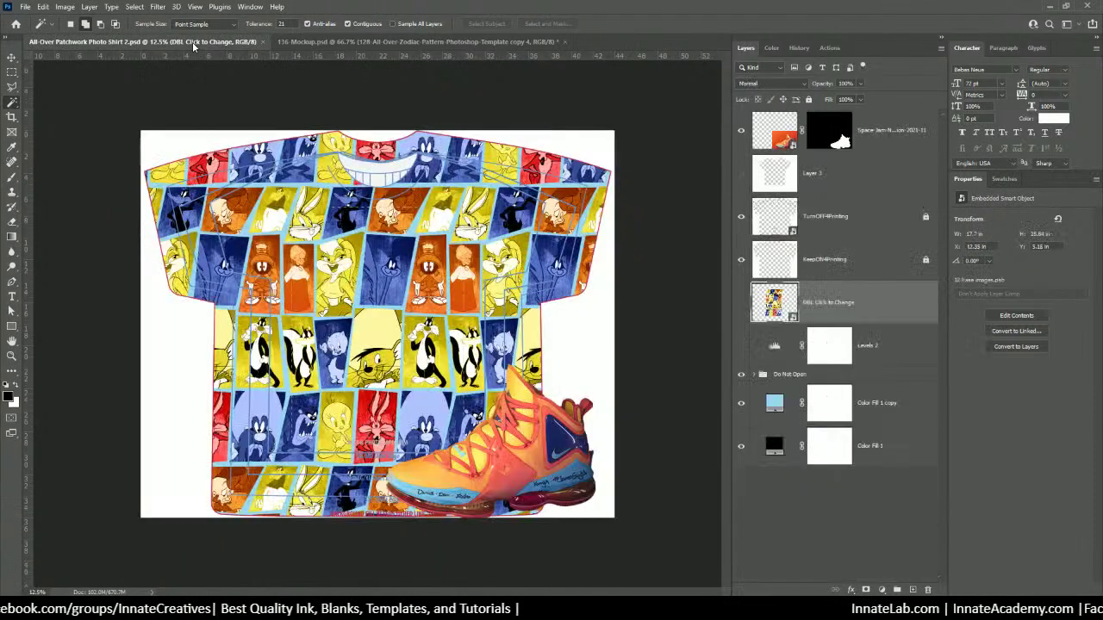
left_click(741, 216)
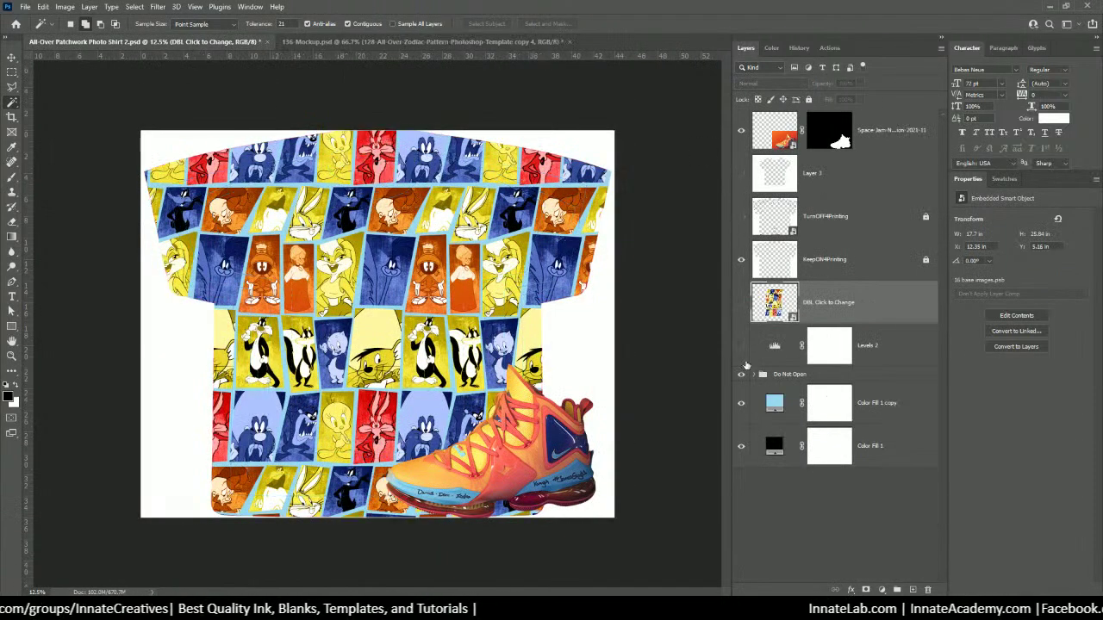
left_click(741, 130)
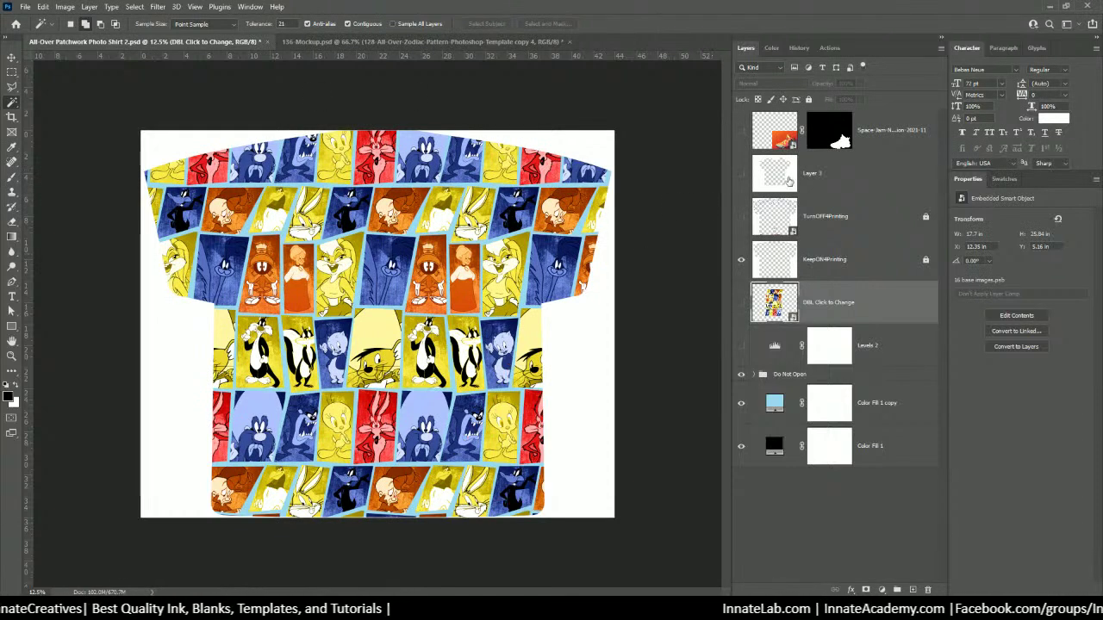
left_click(739, 132)
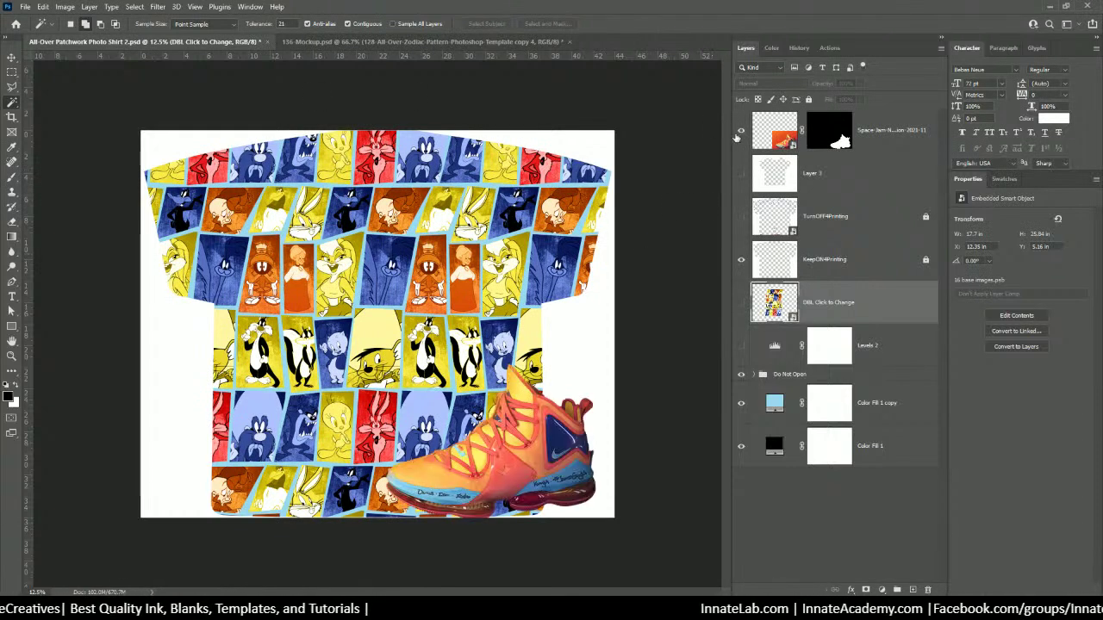
Copy the masked Space Jam sneaker layer from the patchwork shirt document into the 136-Mockup document with the Move tool.
left_click(11, 57)
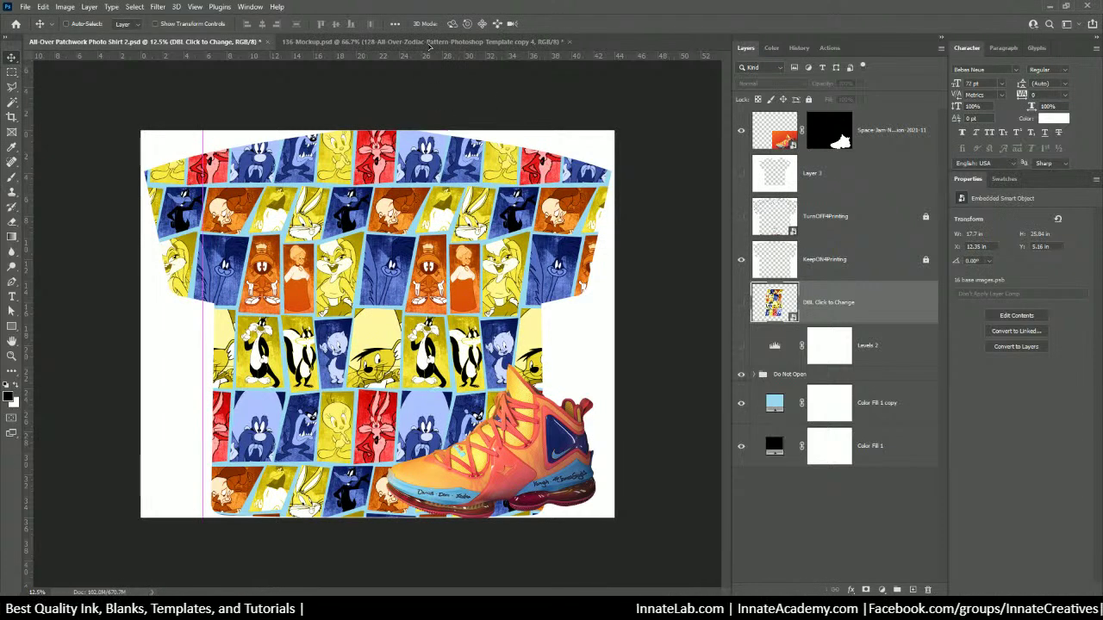
left_click(448, 41)
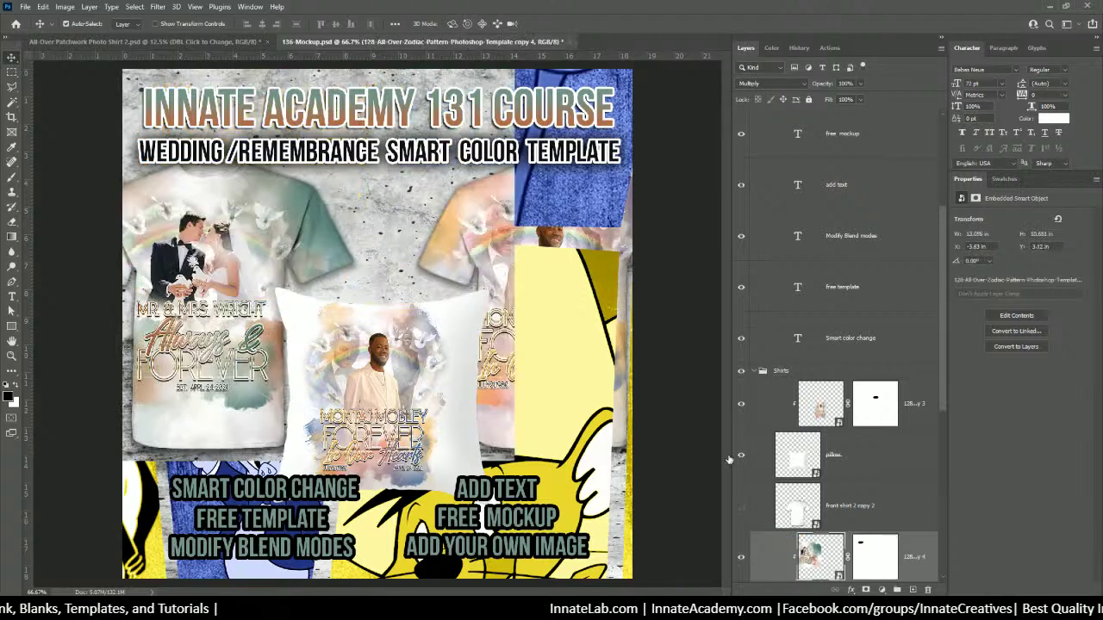
left_click(122, 43)
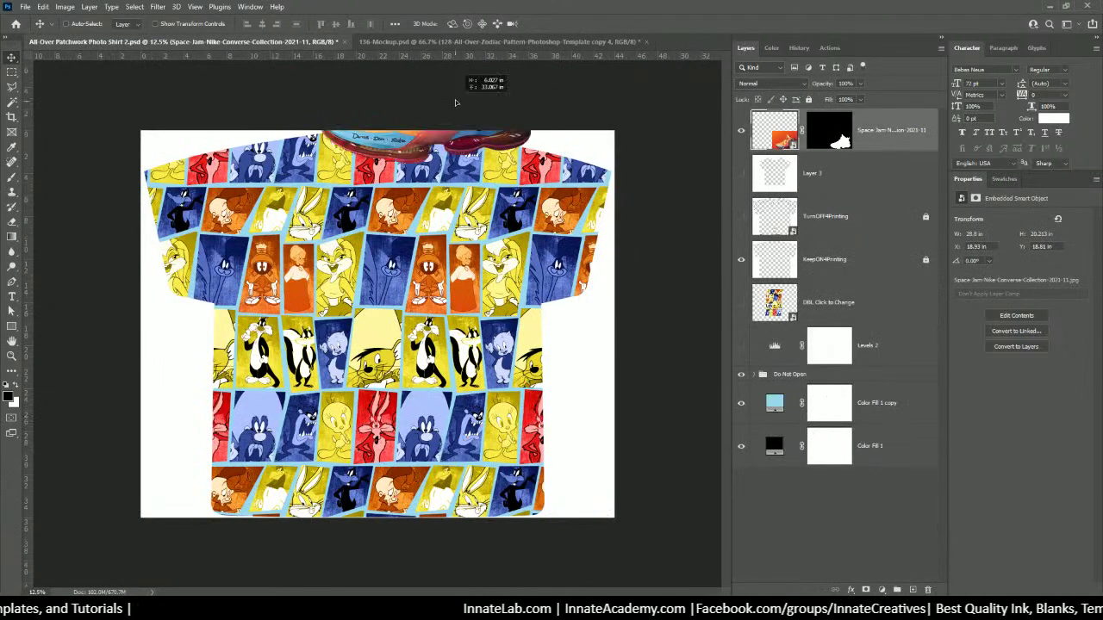
left_click(447, 43)
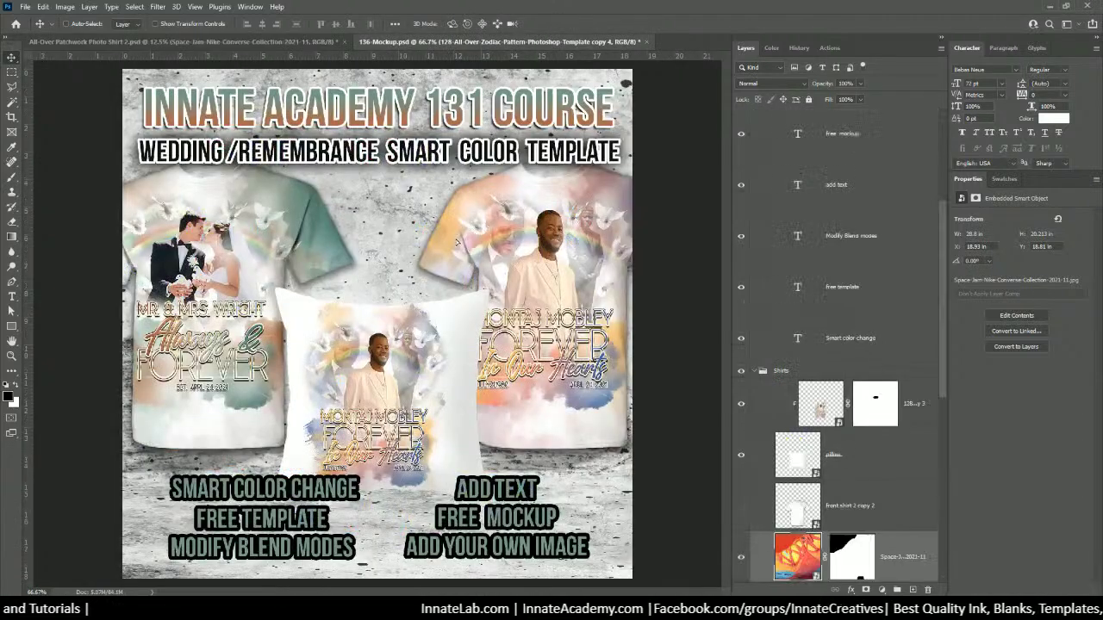
Scale the sneaker to about 16% and place it over the lower part of the remembrance shirt, beside the pillow.
key("ctrl+minus")
key("ctrl+minus")
key("ctrl+minus")
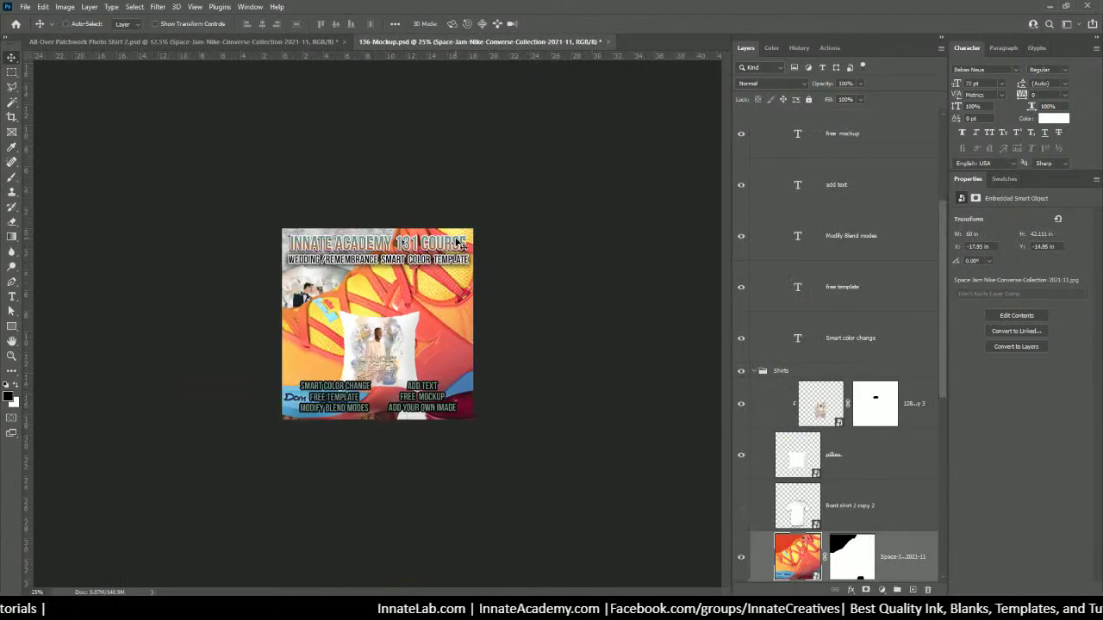
key("ctrl+t")
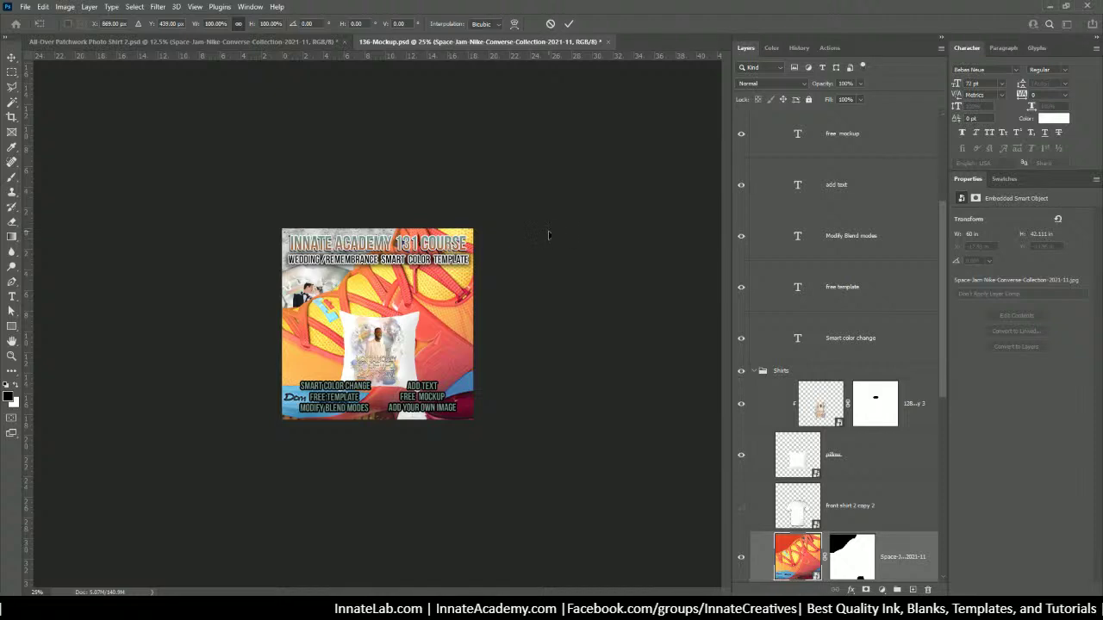
key("ctrl+minus")
left_click_drag(554, 200, 306, 326)
left_click_drag(292, 389, 427, 353)
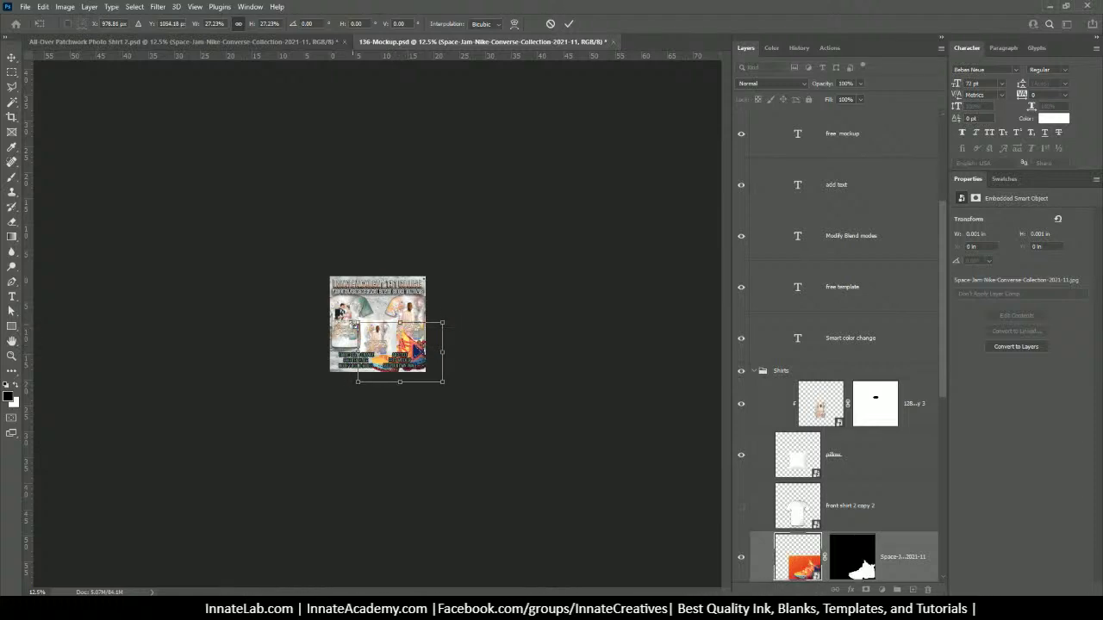
left_click_drag(355, 325, 407, 346)
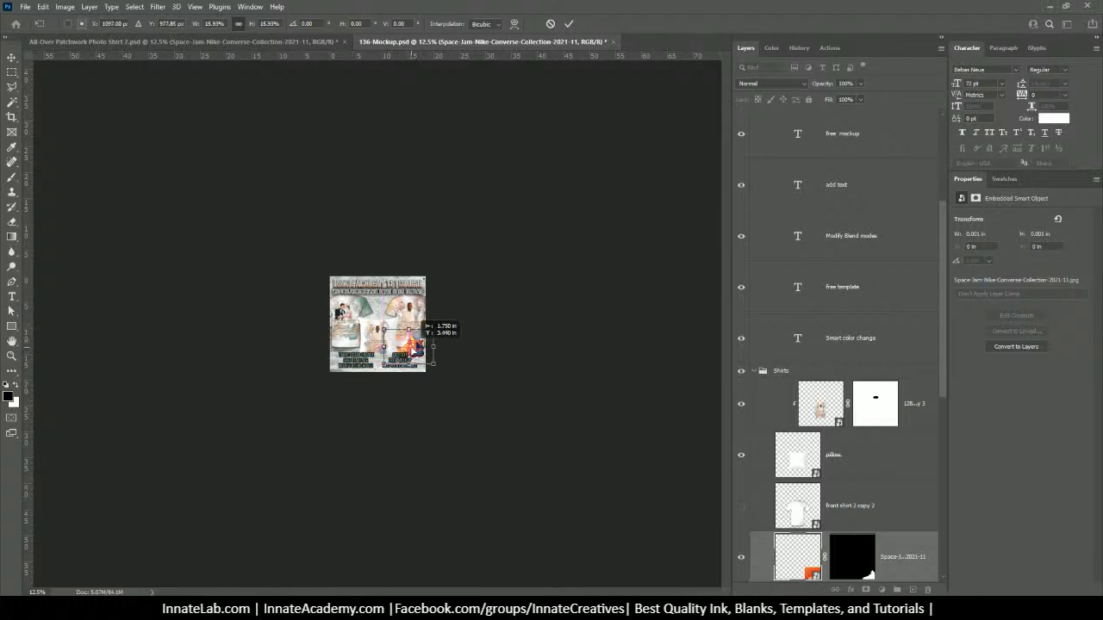
key("ctrl+plus")
key("ctrl+plus")
key("ctrl+plus")
key("ctrl+plus")
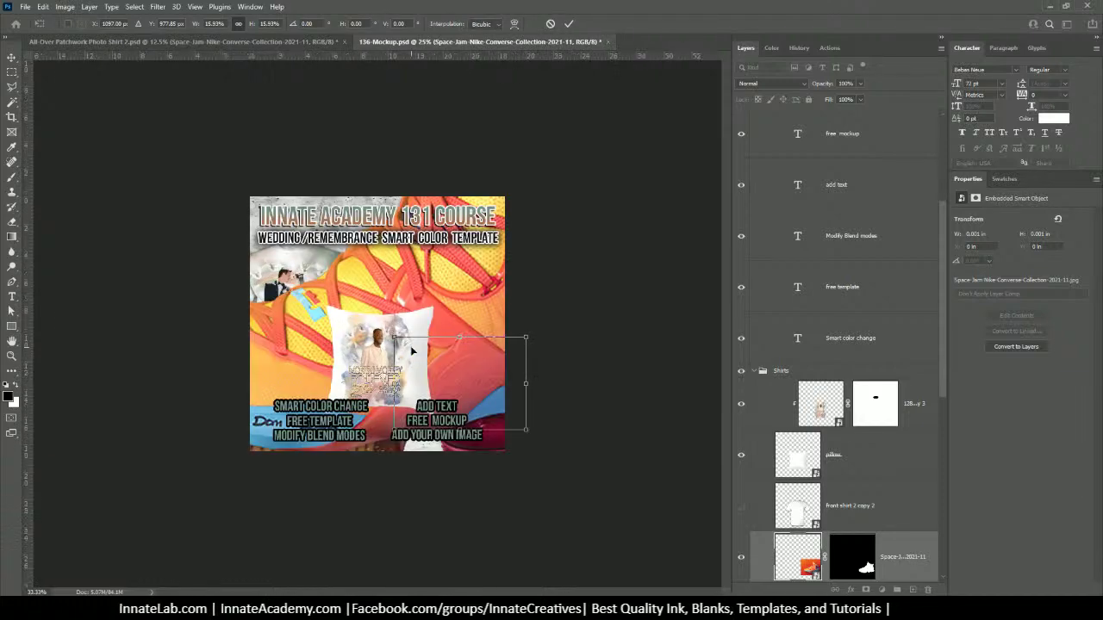
key("Return")
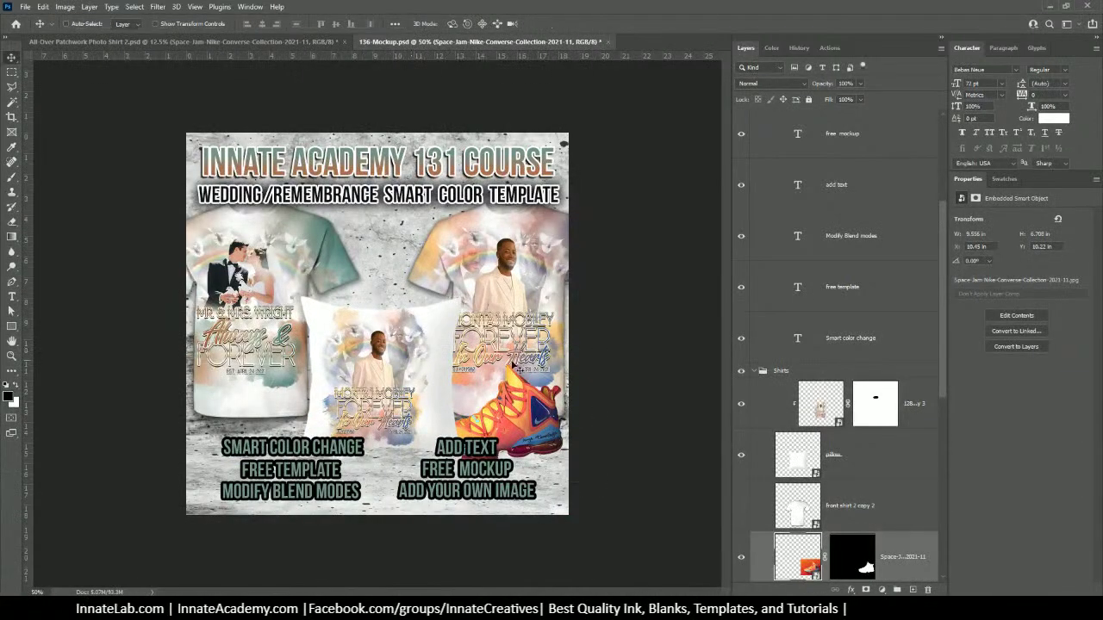
Rasterize the Space Jam sneaker layer in the mockup.
scroll(810, 391, "down", 3)
right_click(808, 405)
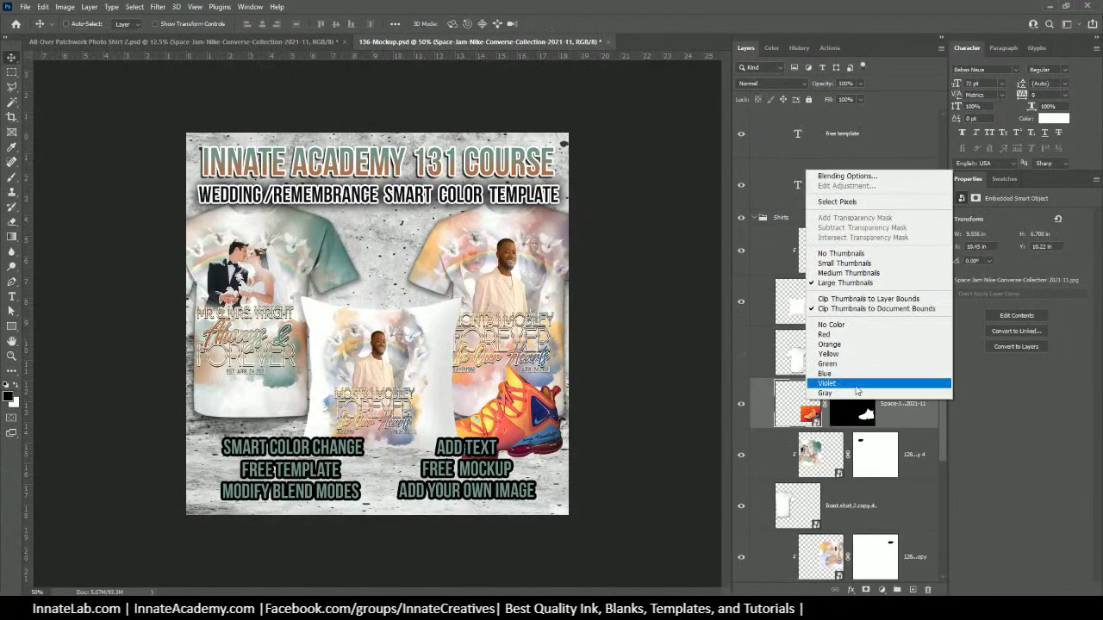
right_click(892, 404)
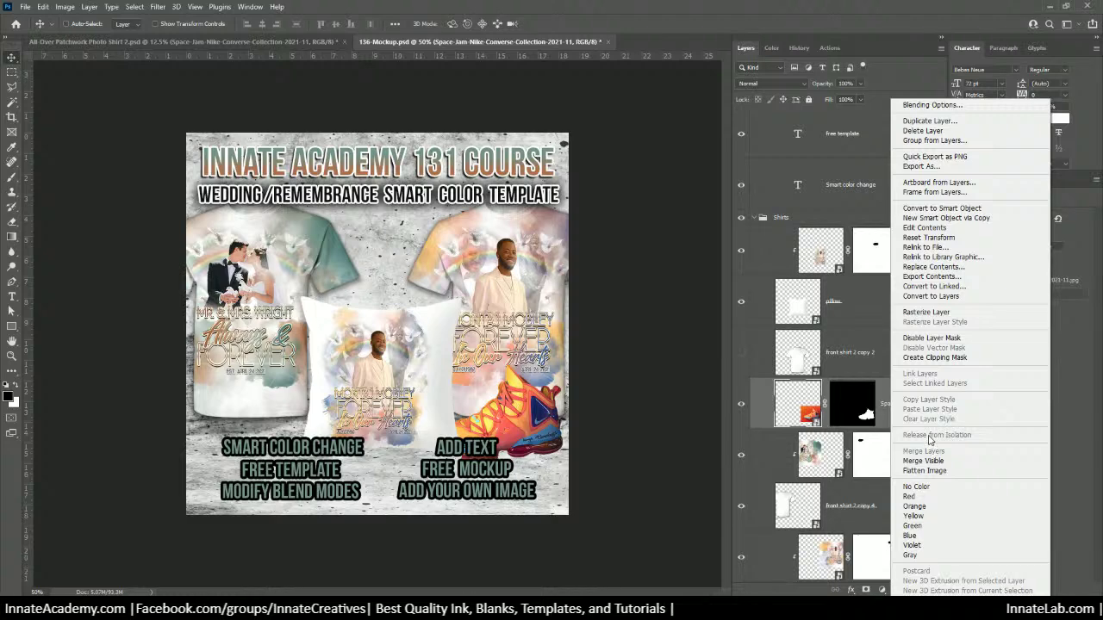
left_click(925, 312)
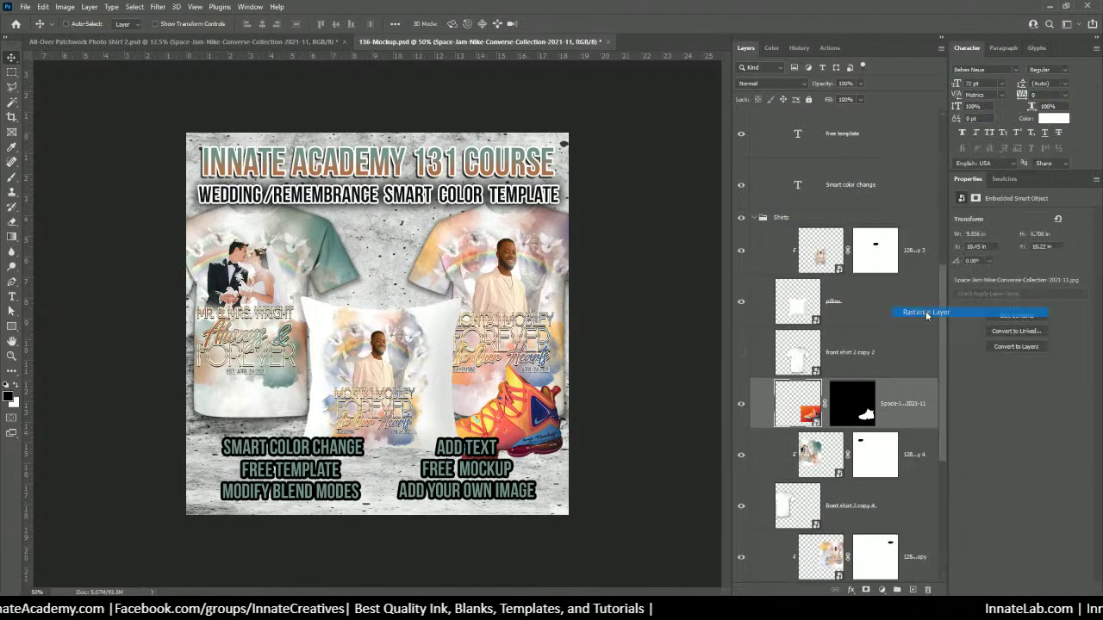
Apply the layer mask permanently to the Space Jam sneaker layer in the mockup.
right_click(866, 413)
left_click(904, 439)
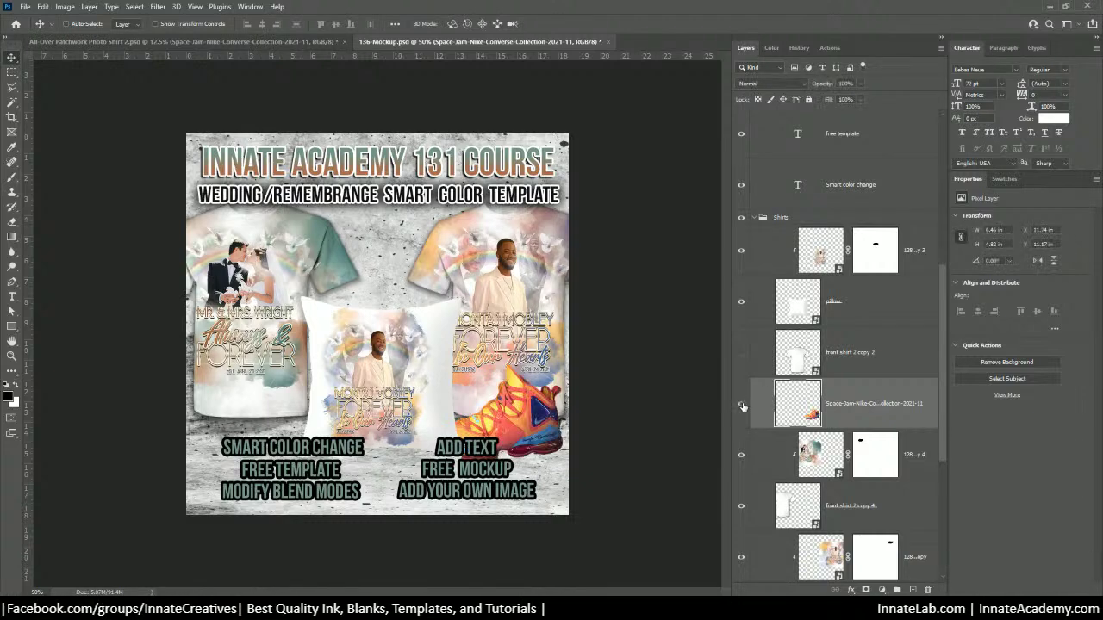
key("ctrl+plus")
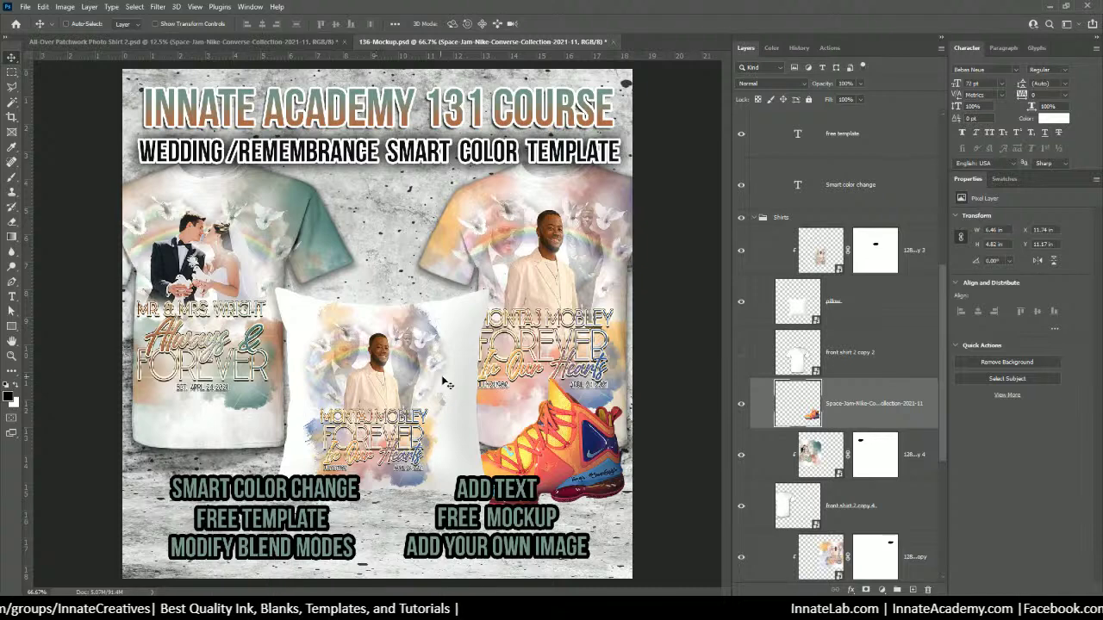
Move the sneaker in front of the pillow and stack its layer between the bullet points and Shirts groups.
left_click_drag(853, 408, 820, 203)
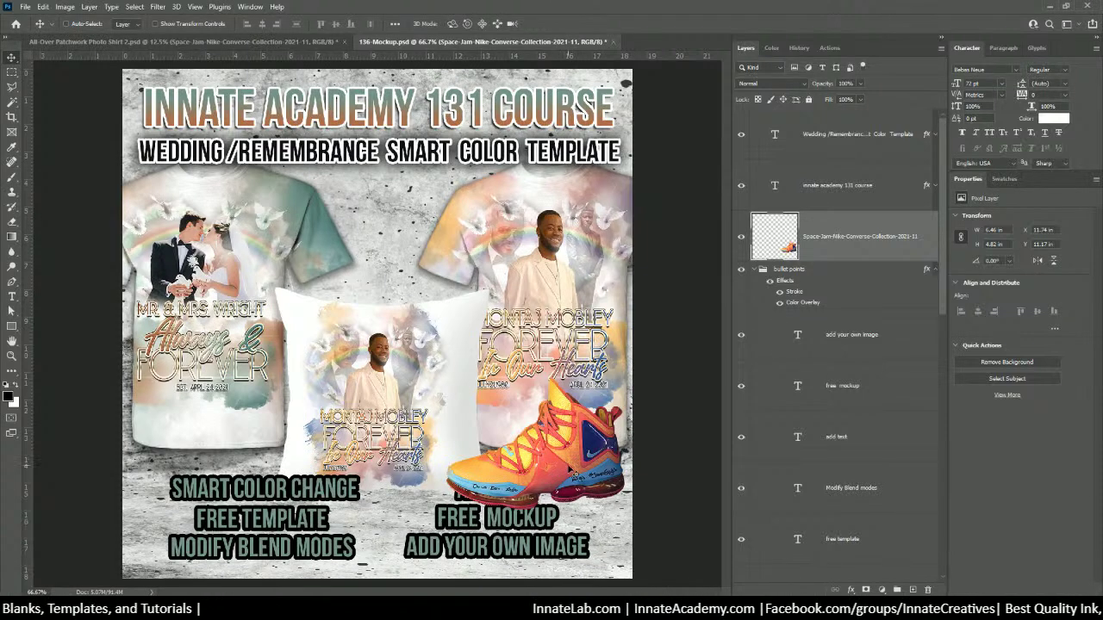
left_click_drag(563, 470, 402, 450)
left_click(752, 270)
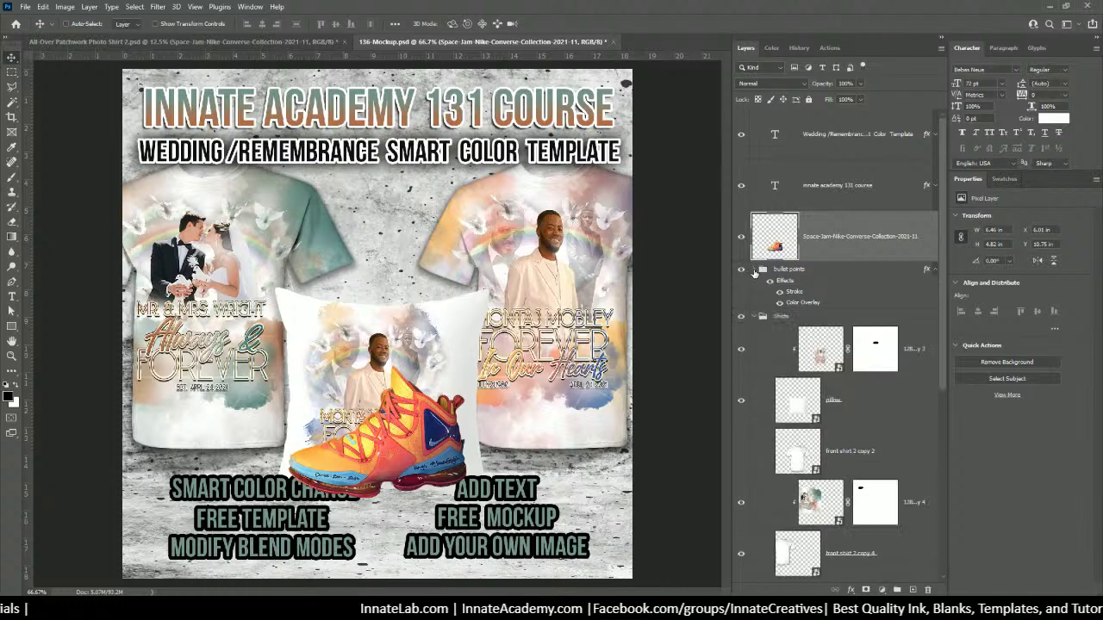
left_click_drag(849, 232, 804, 315)
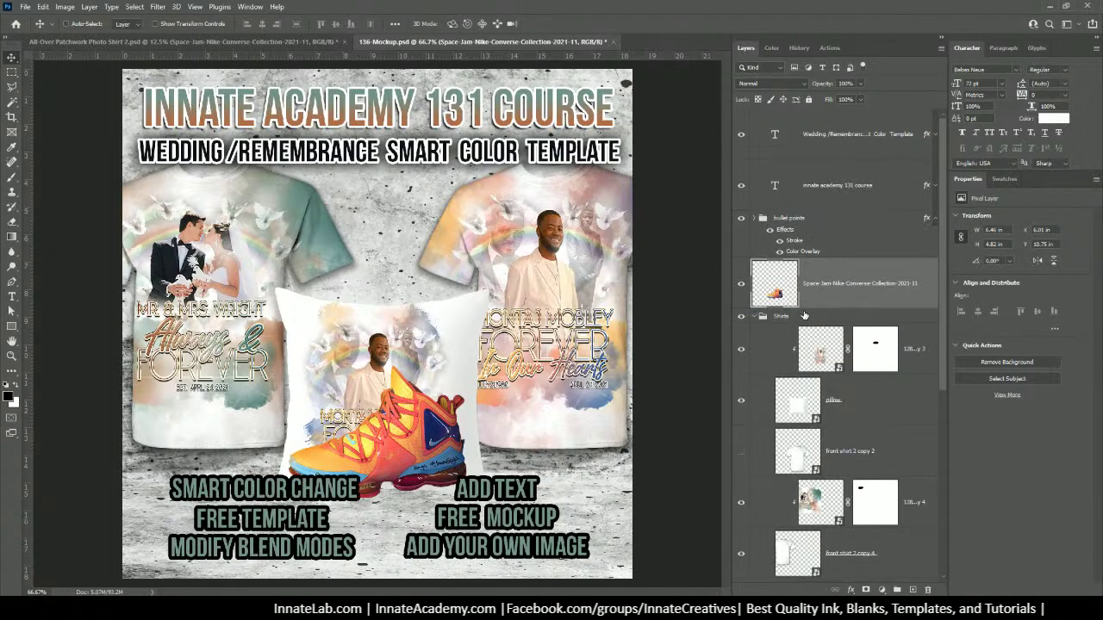
Select the pillow layer and move the pillow up to a Y position of 6.56 in, behind the sneaker.
right_click(462, 344)
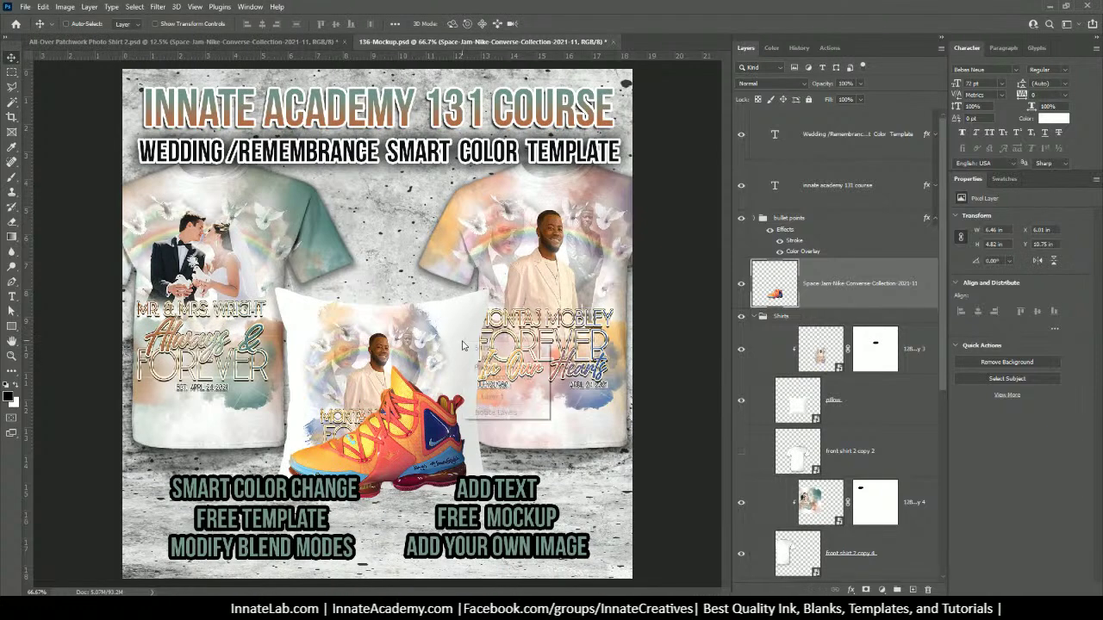
left_click(488, 357)
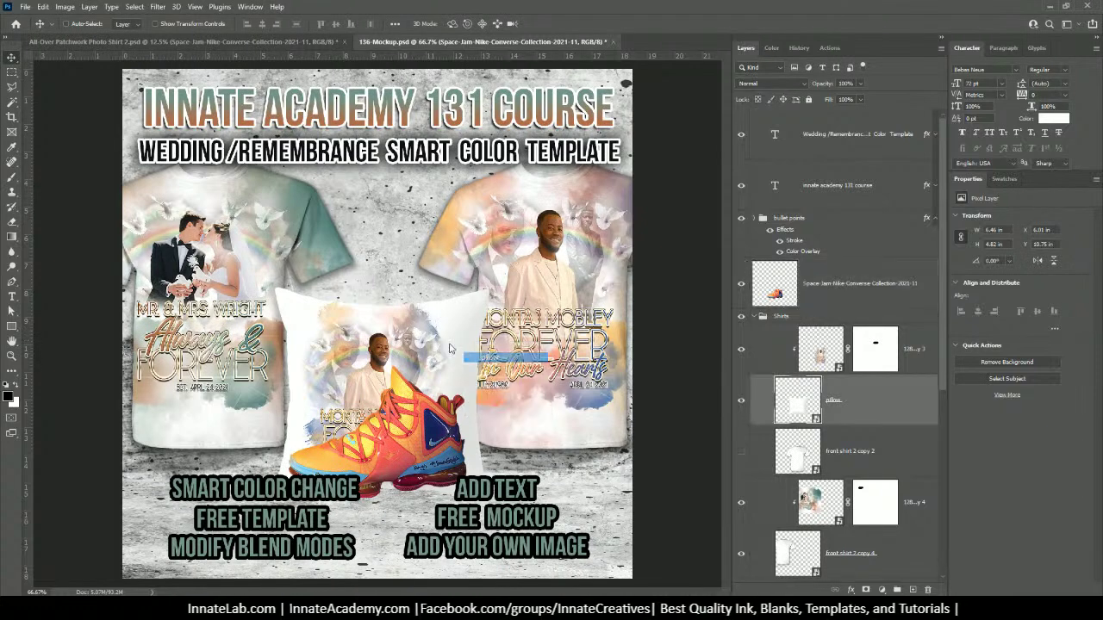
left_click_drag(448, 344, 448, 308)
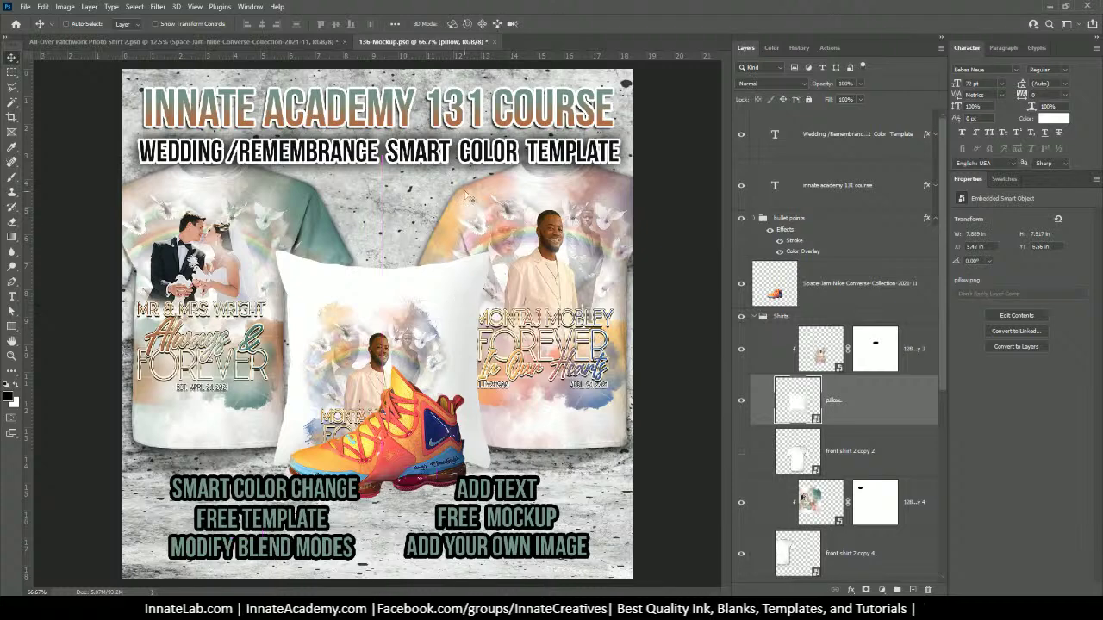
Identify the remembrance shirt's base layer, front shirt 2 copy 3, and open its smart object contents.
right_click(465, 192)
left_click(495, 207)
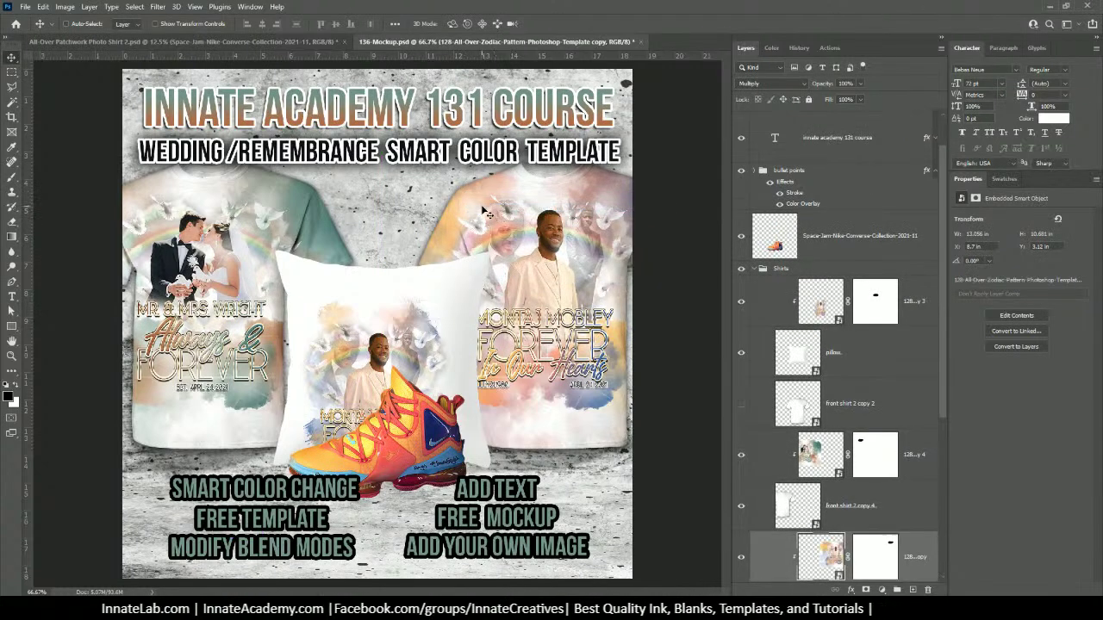
right_click(487, 206)
left_click(517, 231)
scroll(883, 456, "down", 3)
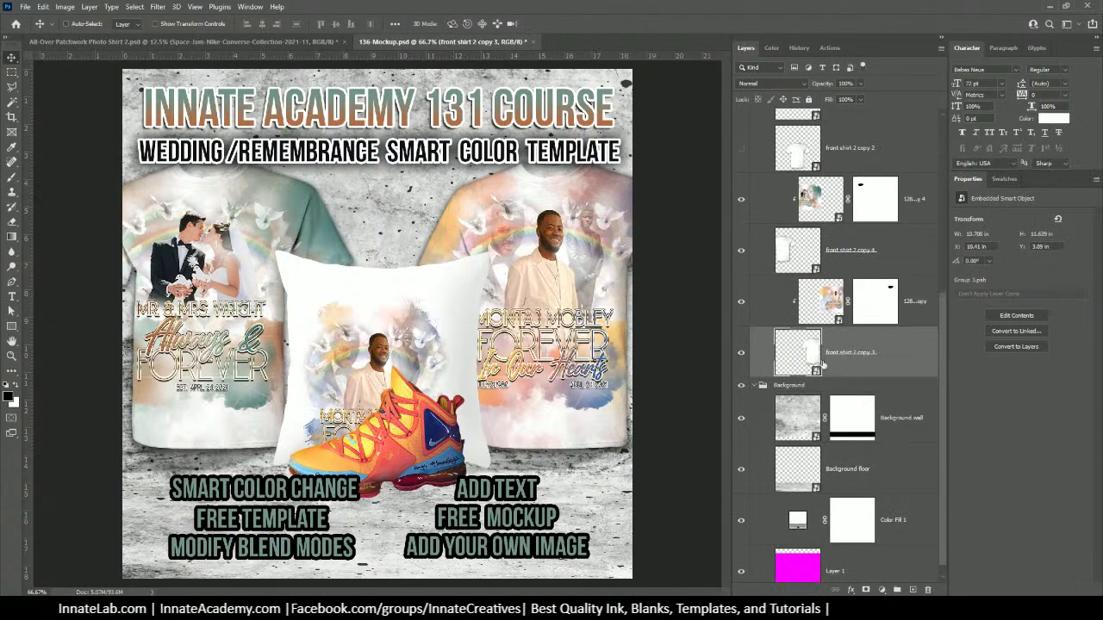
scroll(849, 371, "up", 5)
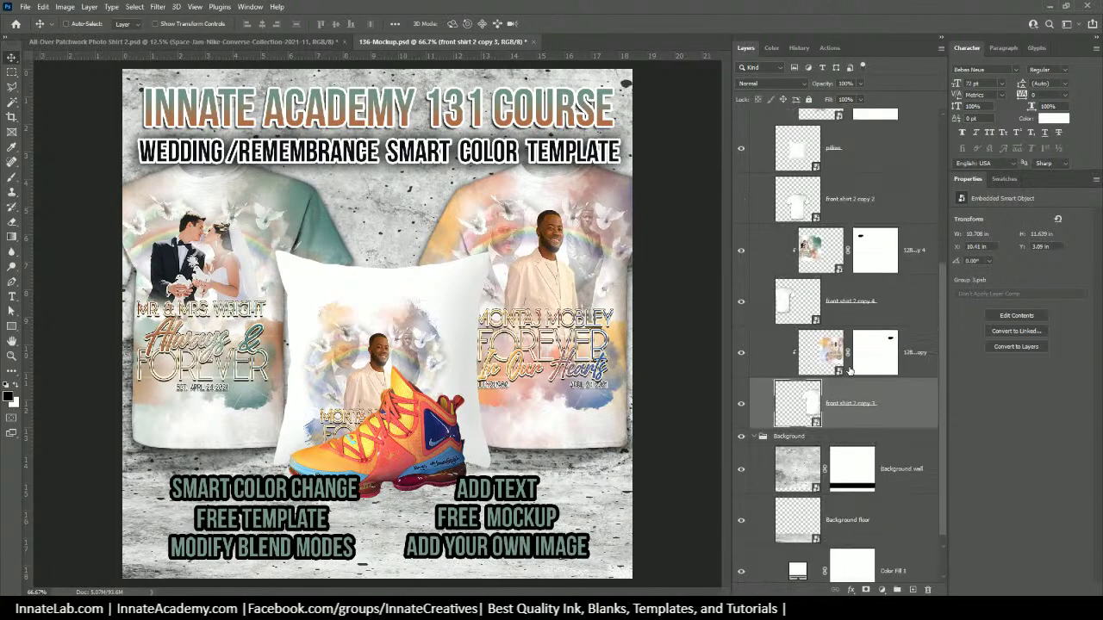
scroll(849, 369, "down", 2)
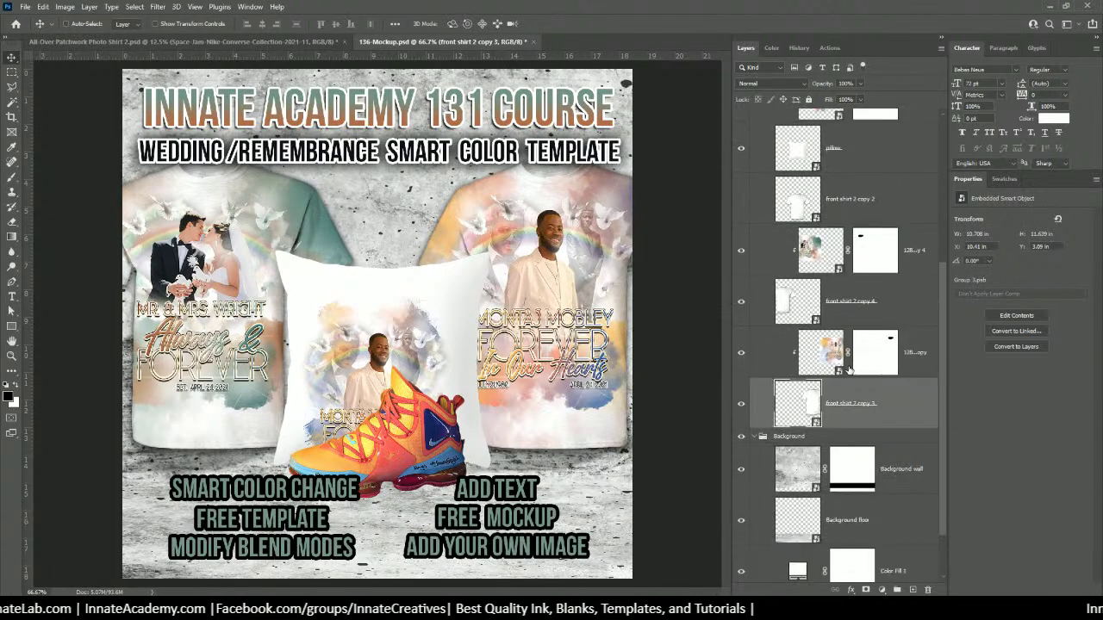
left_click(741, 403)
left_click(740, 404)
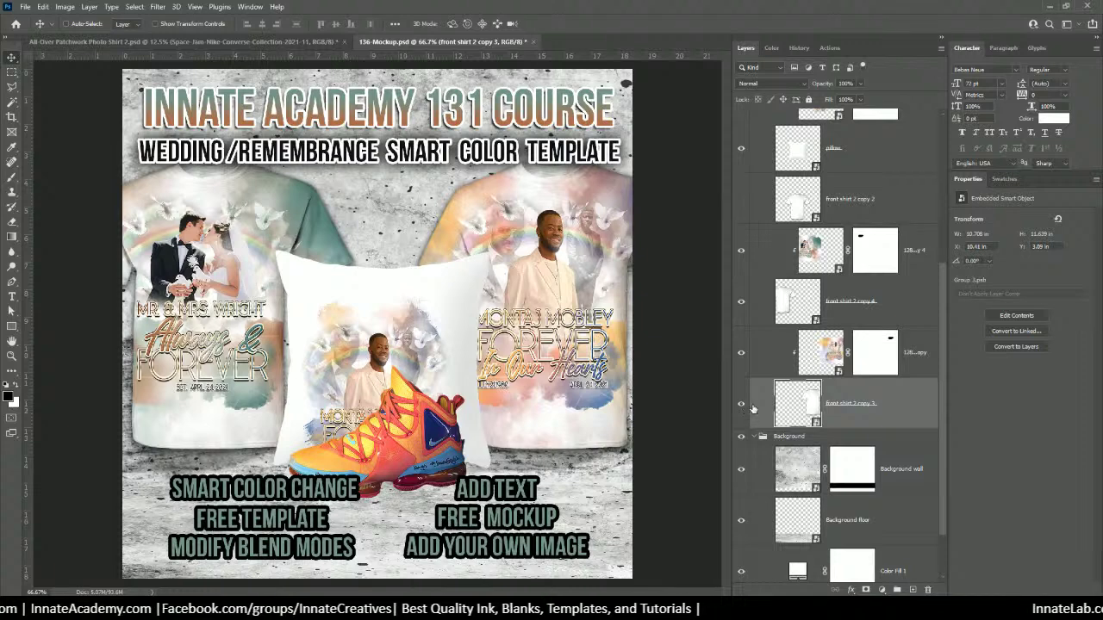
double_click(810, 406)
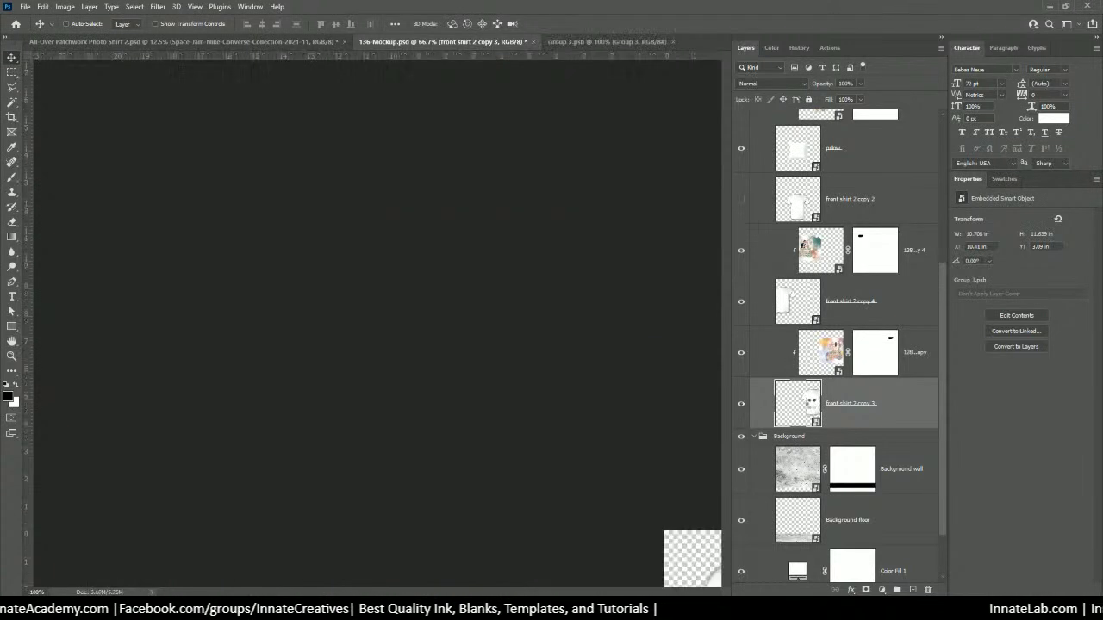
Copy the layer style of the front shirt layer inside Group 3, and close Group 3.psb without saving.
left_click(753, 118)
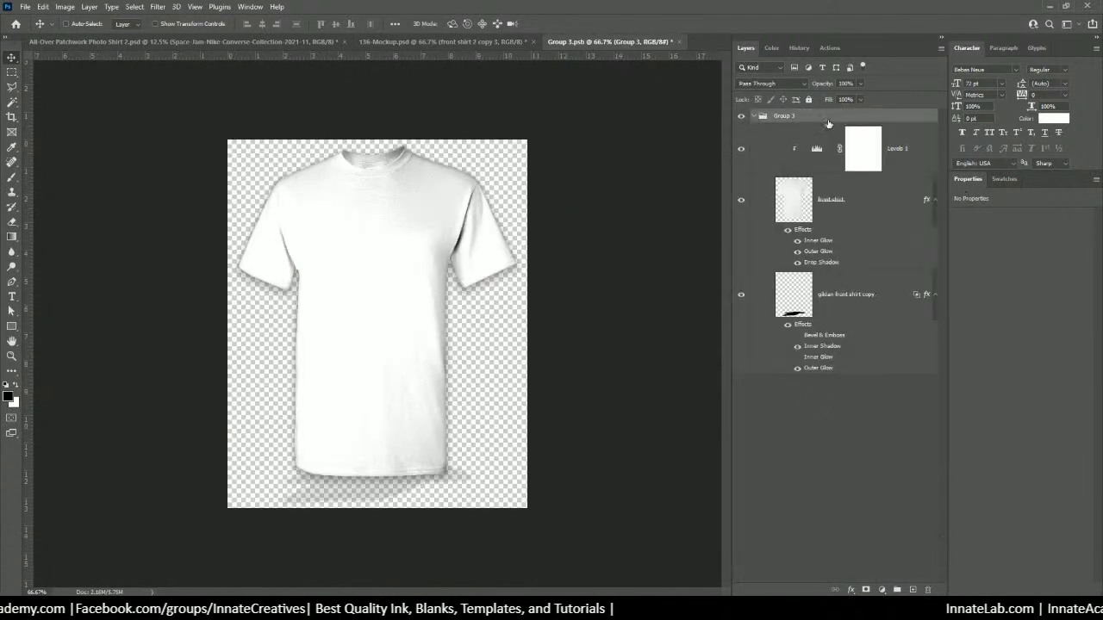
left_click(865, 212)
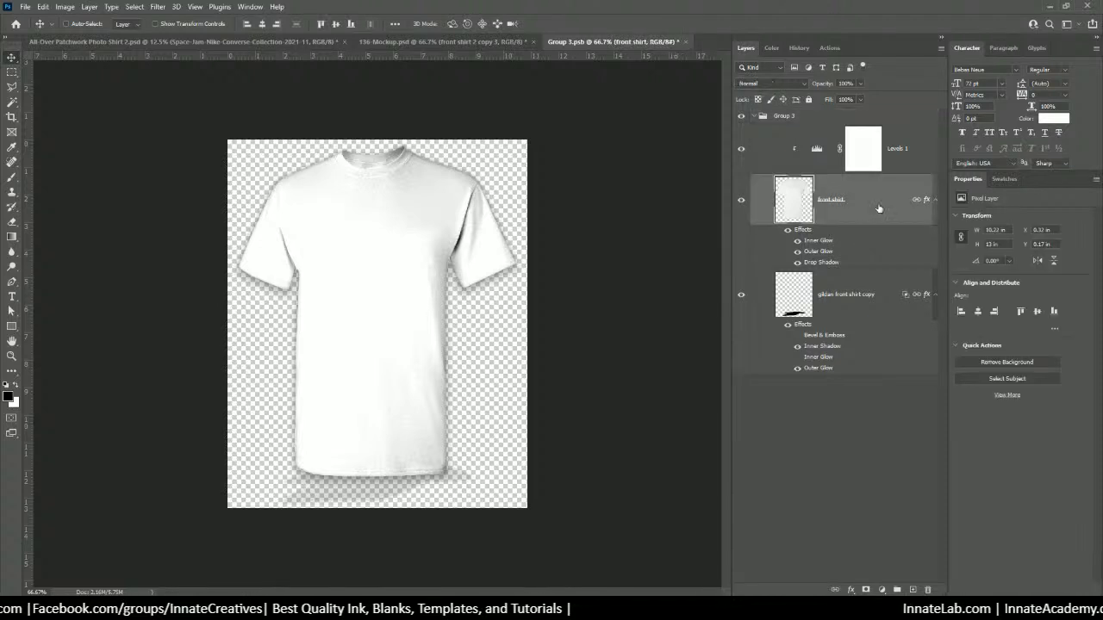
right_click(876, 208)
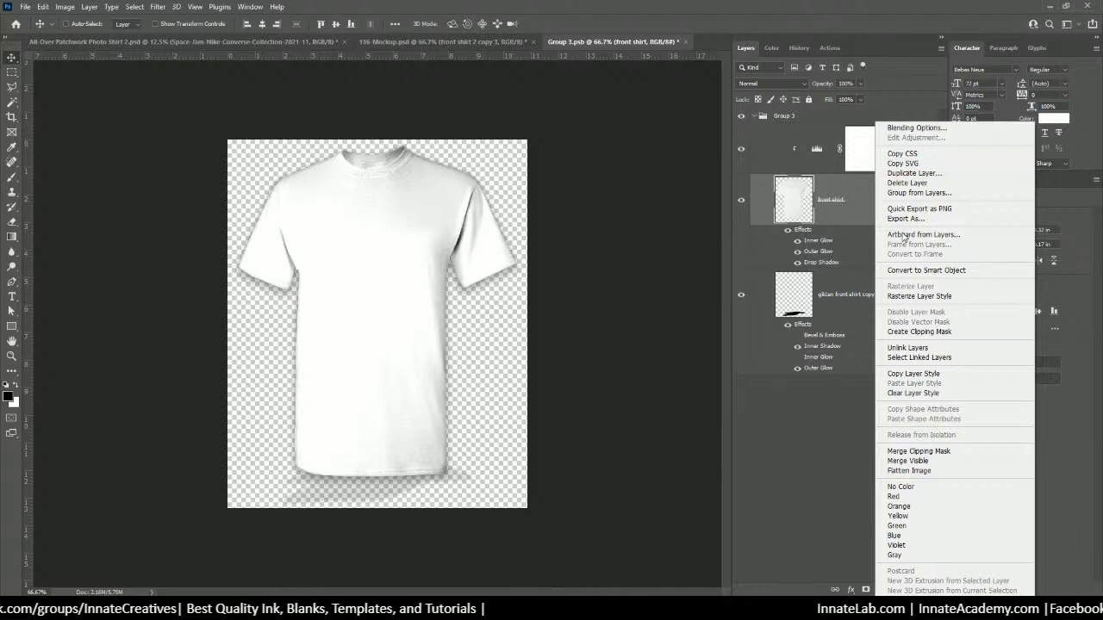
left_click(911, 375)
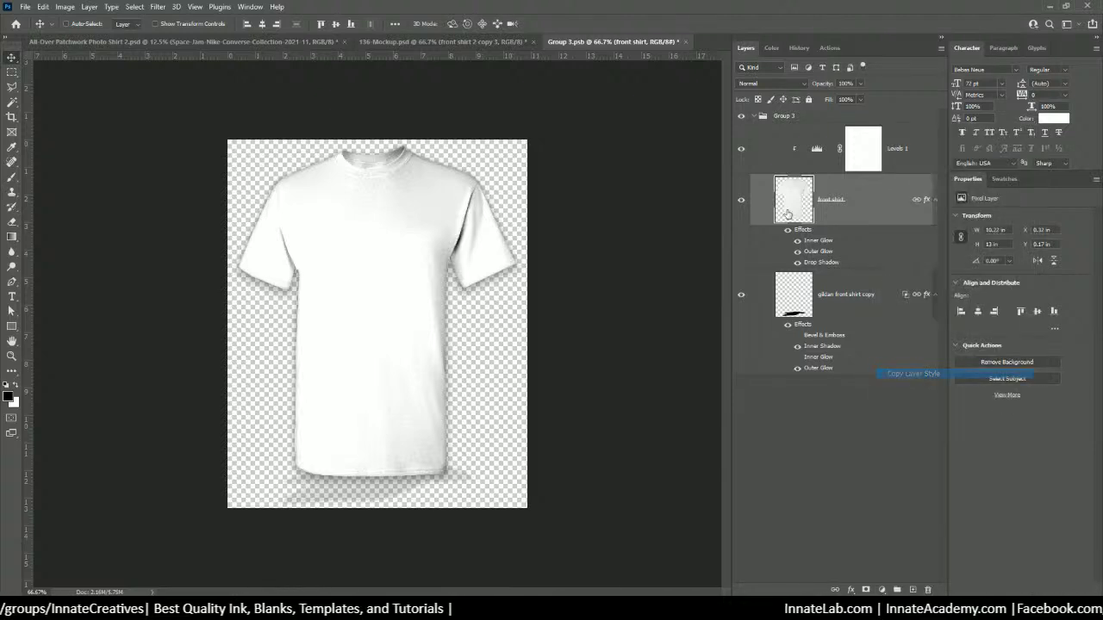
left_click(685, 41)
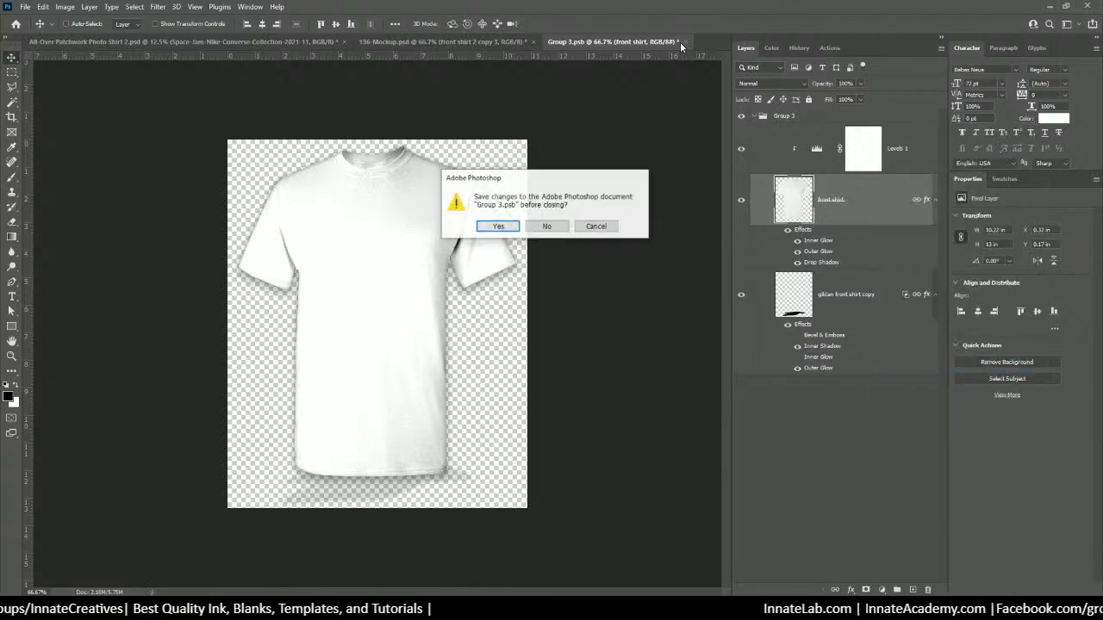
left_click(549, 229)
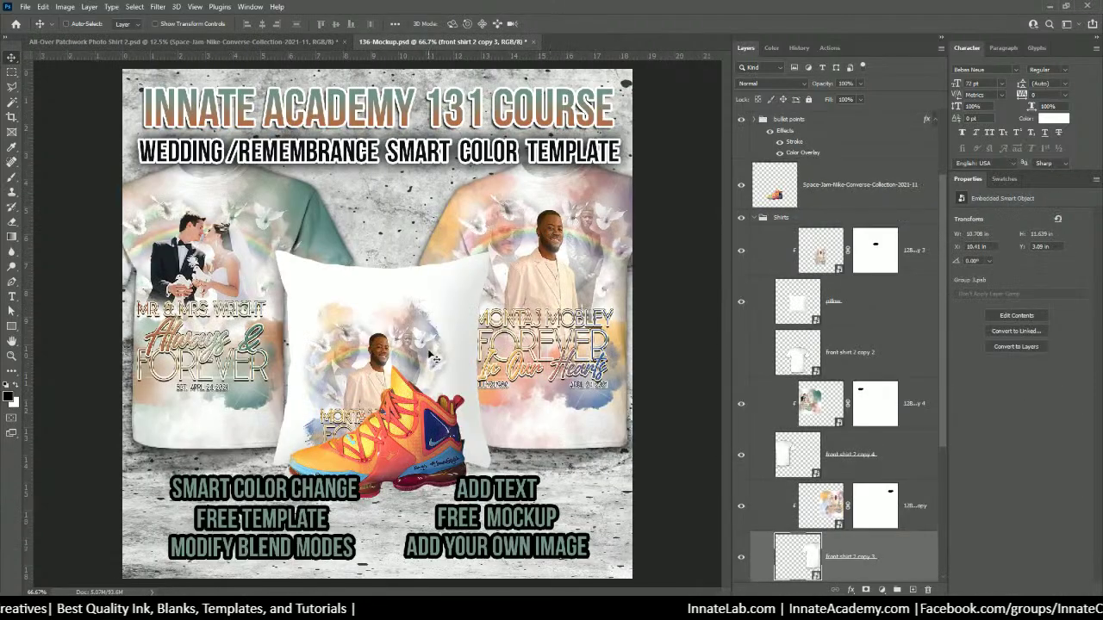
Paste the copied shirt layer style onto the pillow layer in the mockup.
right_click(446, 291)
left_click(844, 302)
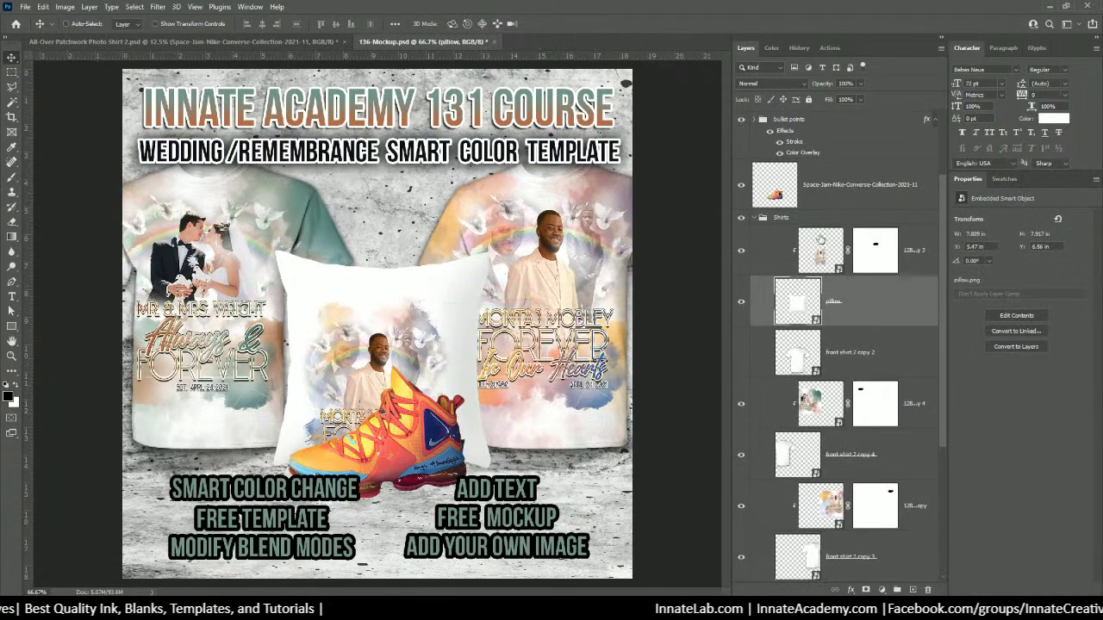
right_click(849, 301)
left_click(890, 409)
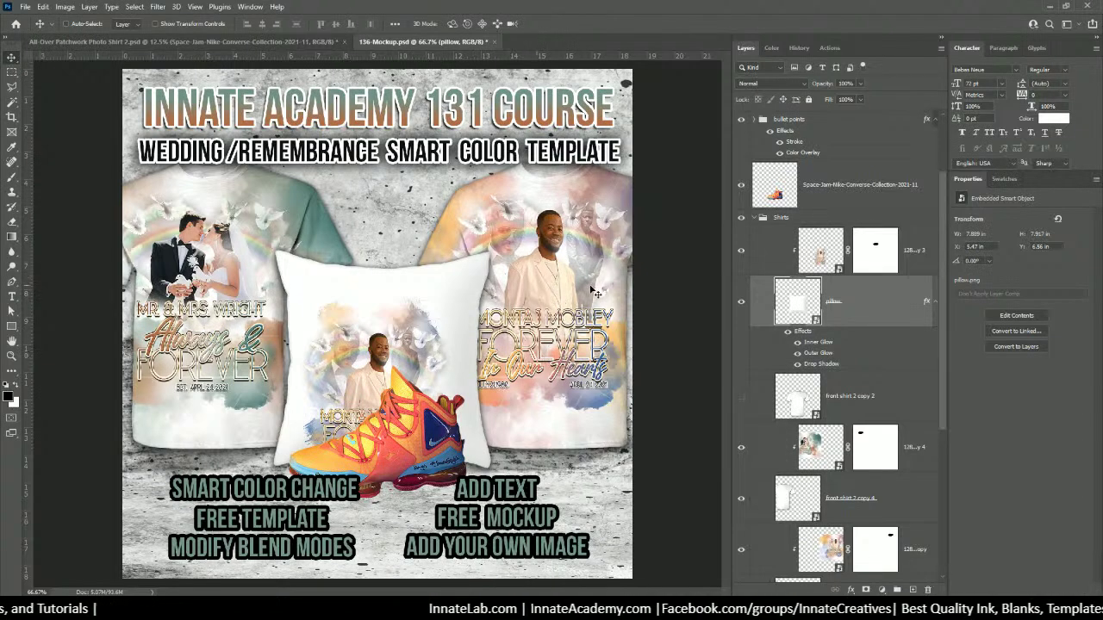
Select the design layer clipped to the remembrance shirt and open its smart object contents.
right_click(549, 286)
left_click(565, 302)
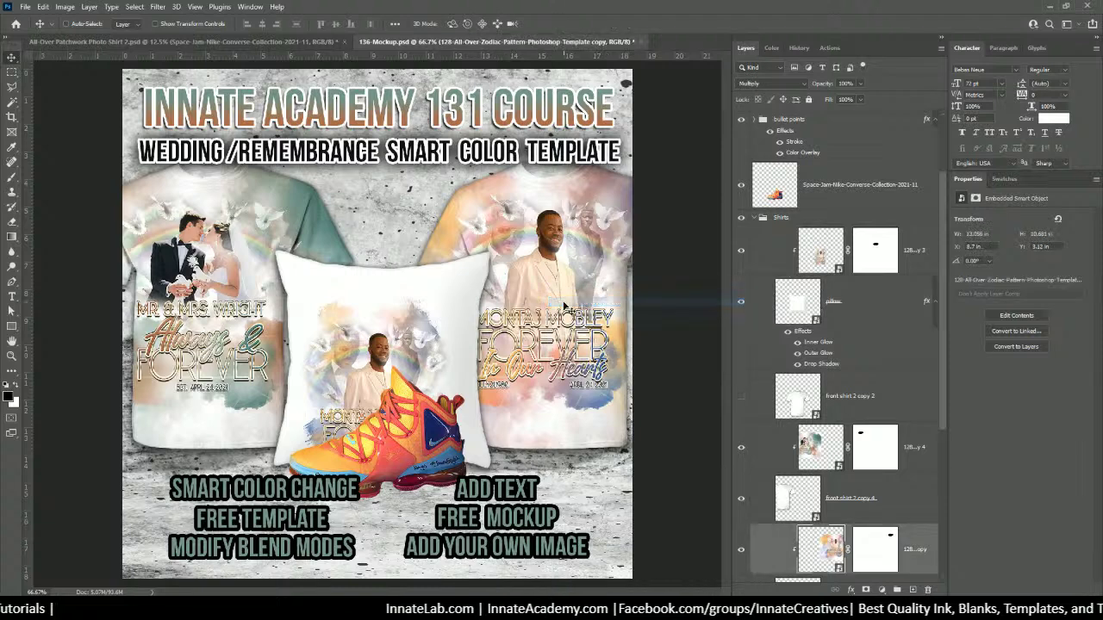
scroll(801, 344, "down", 3)
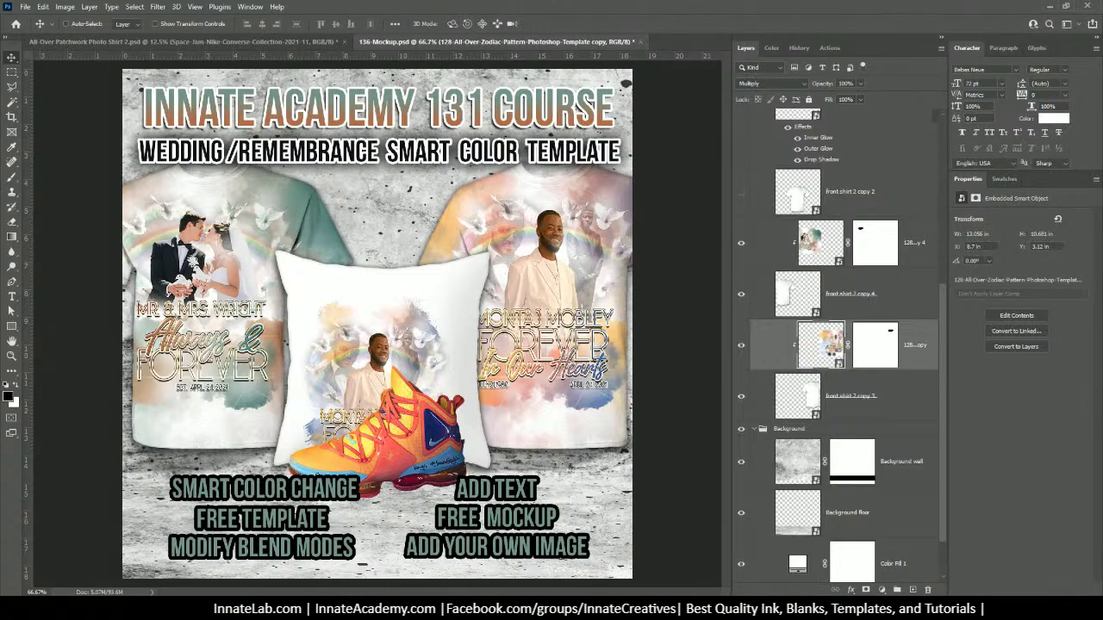
double_click(820, 345)
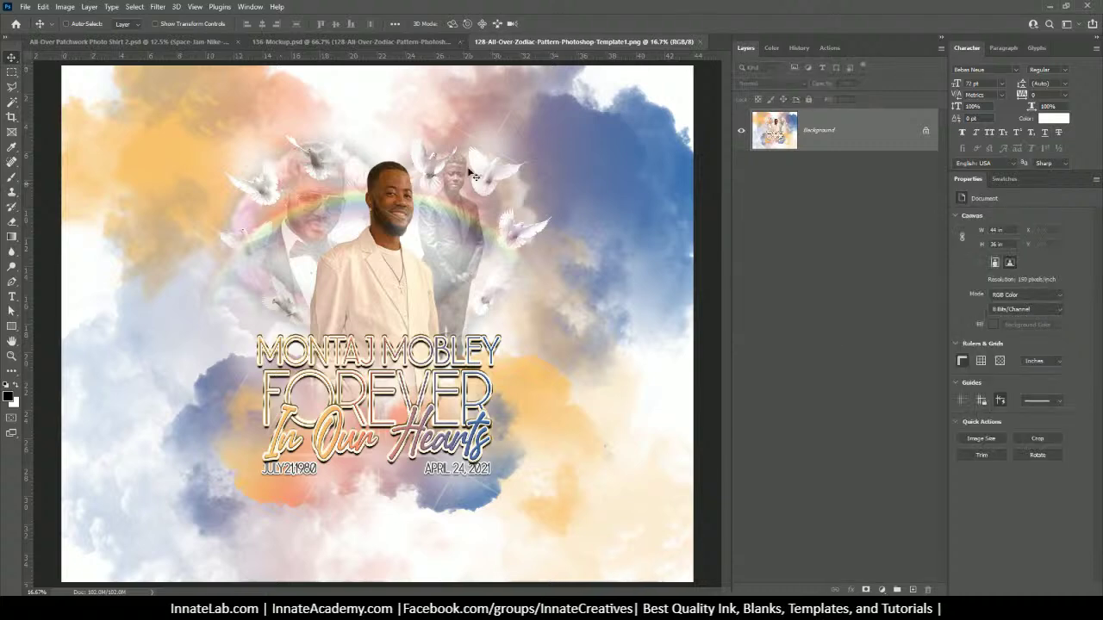
Switch to the All-Over Patchwork Photo Shirt 2 document and hide the KeepON4Printing layer, keeping the sneaker layer visible.
left_click(269, 43)
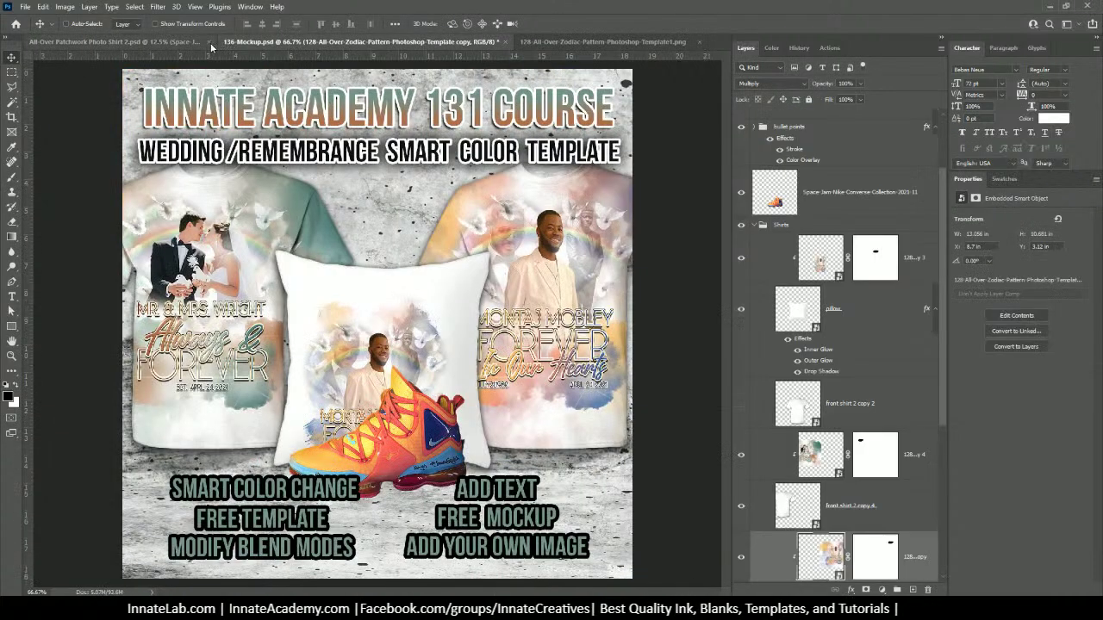
left_click(193, 42)
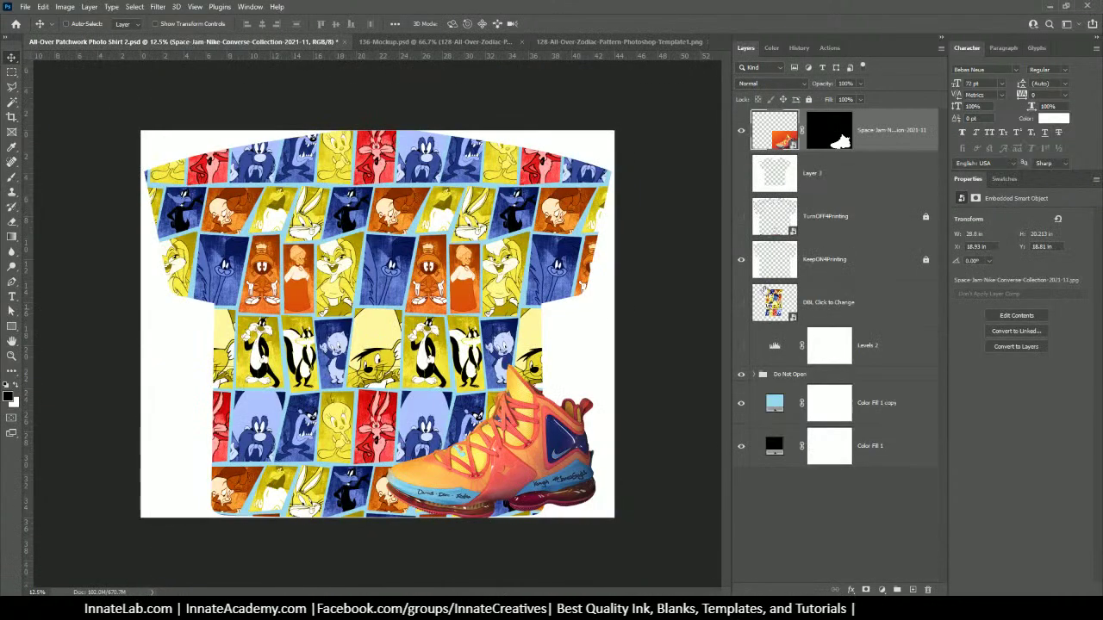
left_click(741, 130)
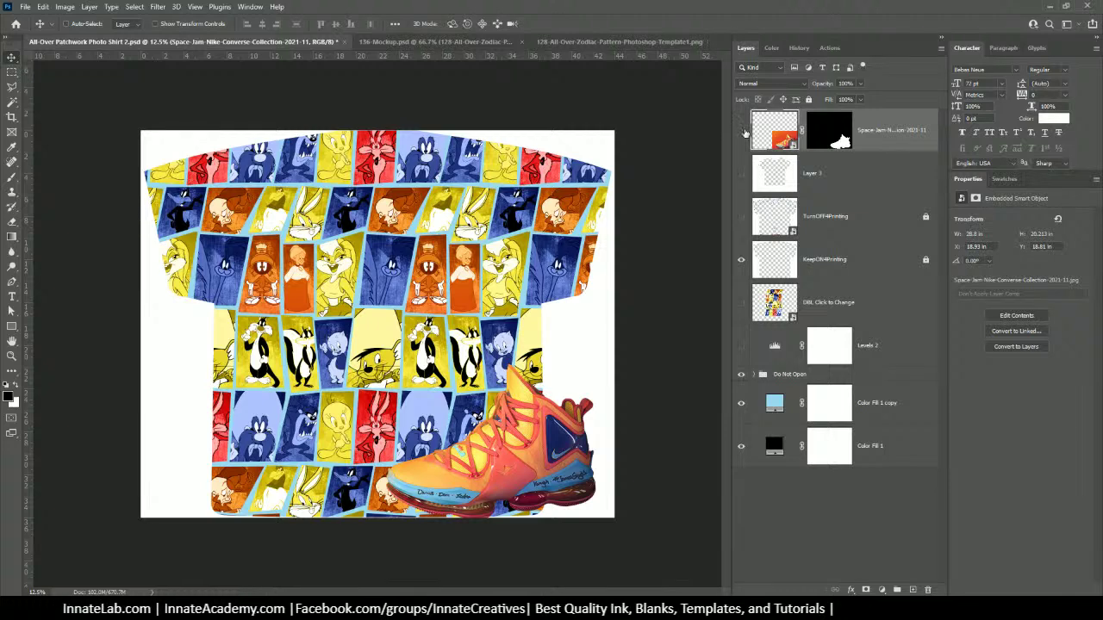
left_click(741, 259)
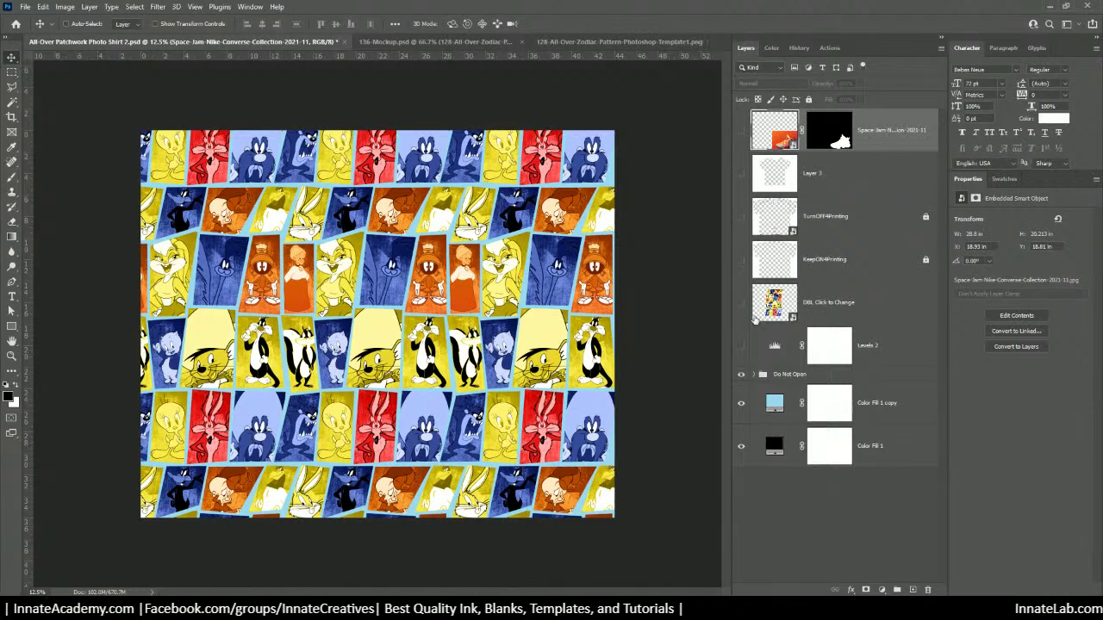
left_click(742, 131)
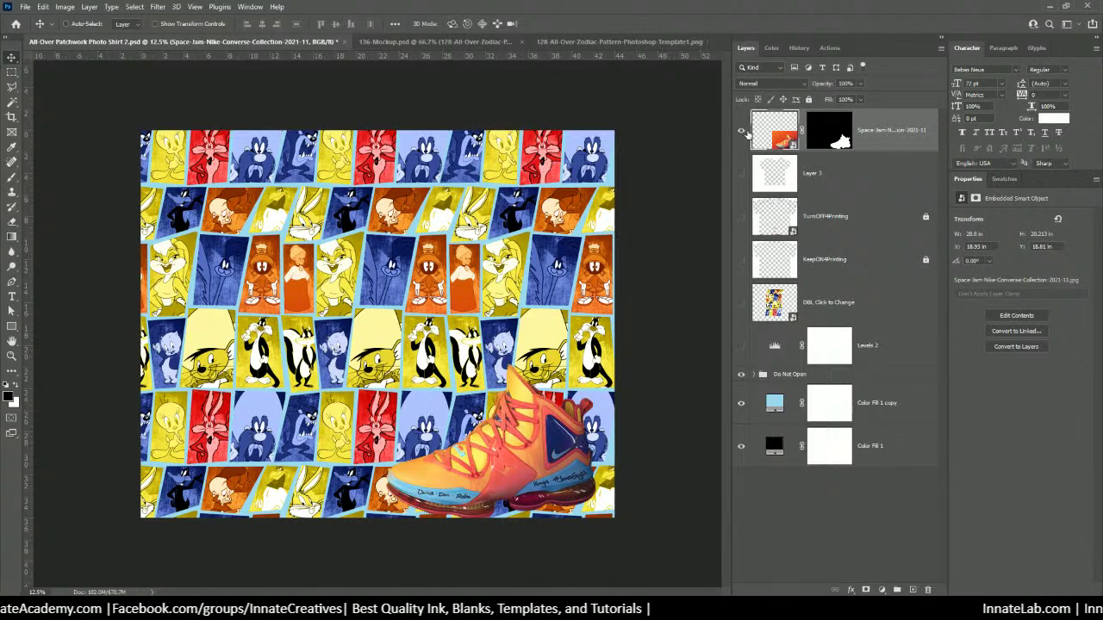
Recolour the Color Fill 1 copy layer behind the patchwork panels to coral #ff675c, sampled from the sneaker.
double_click(774, 401)
left_click(526, 396)
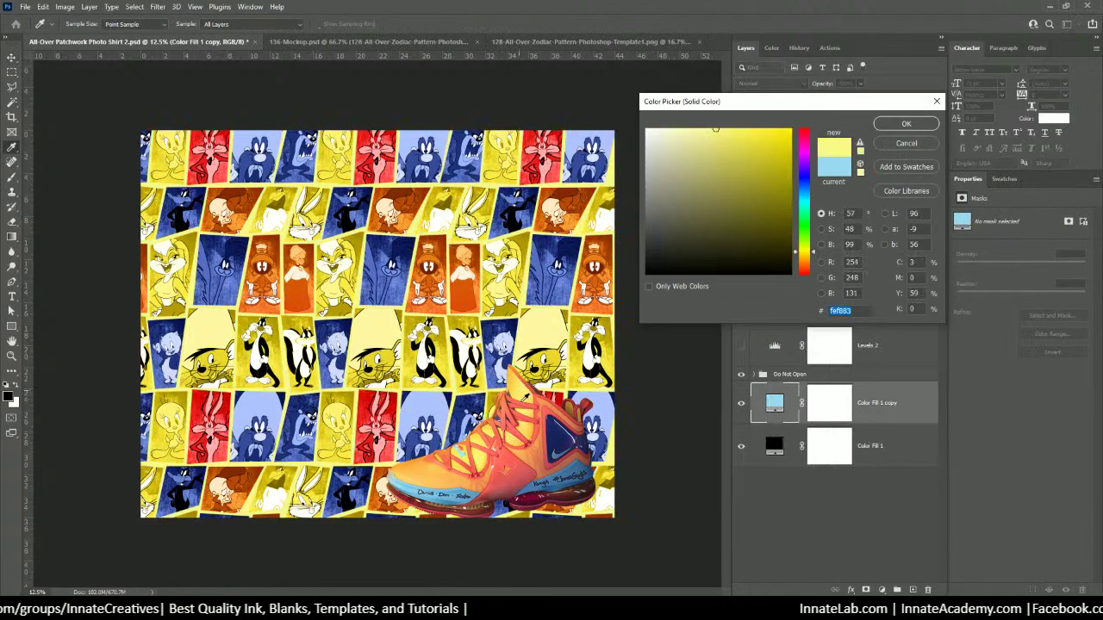
left_click(543, 407)
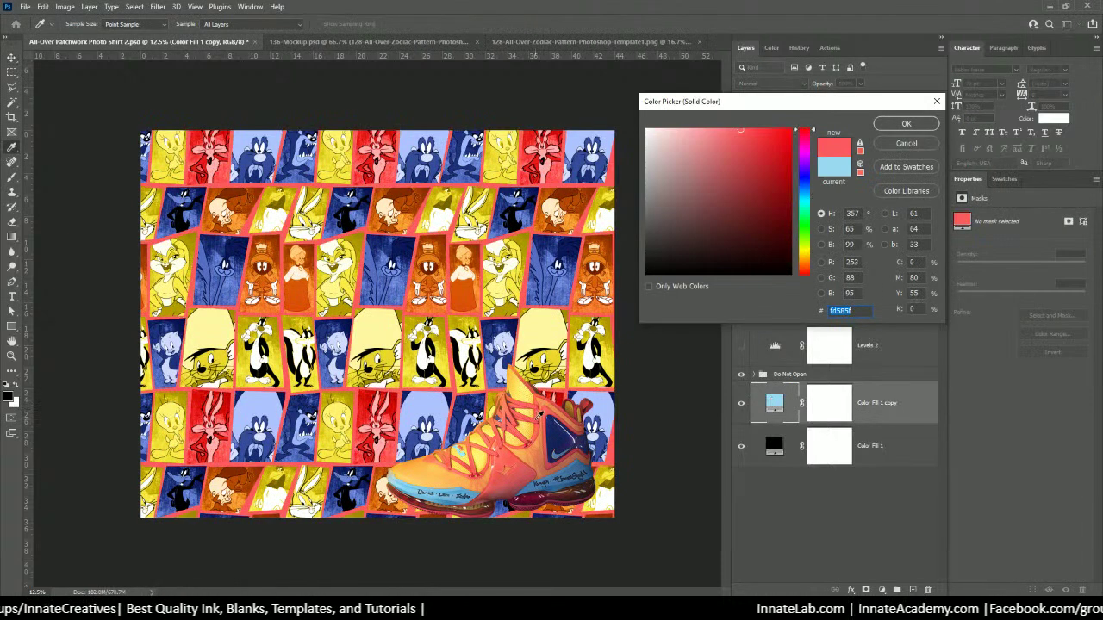
left_click(509, 453)
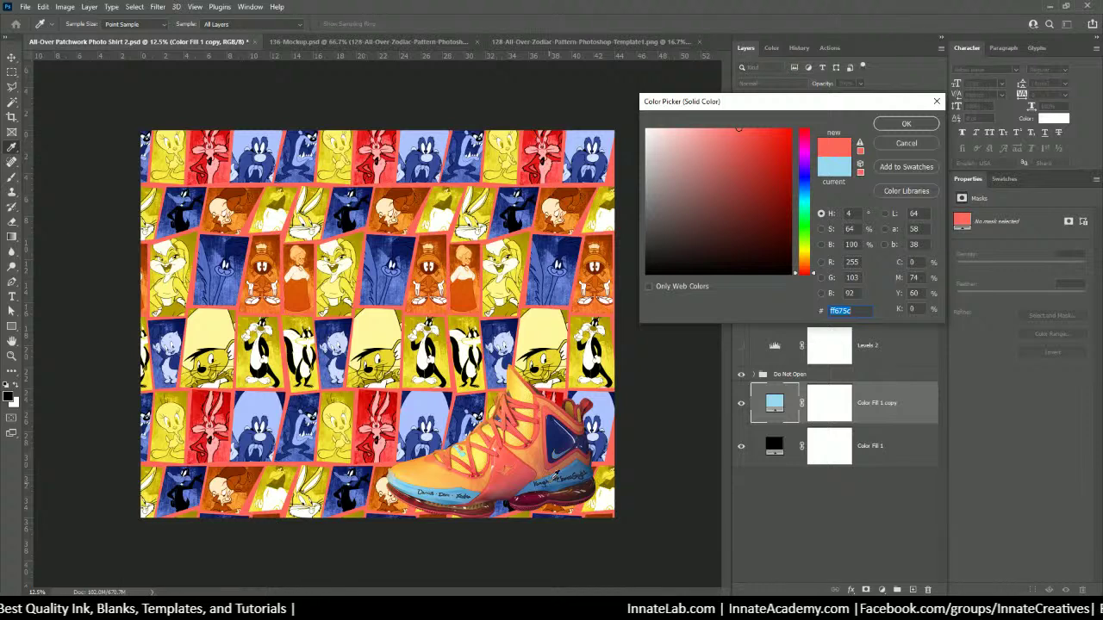
left_click(901, 123)
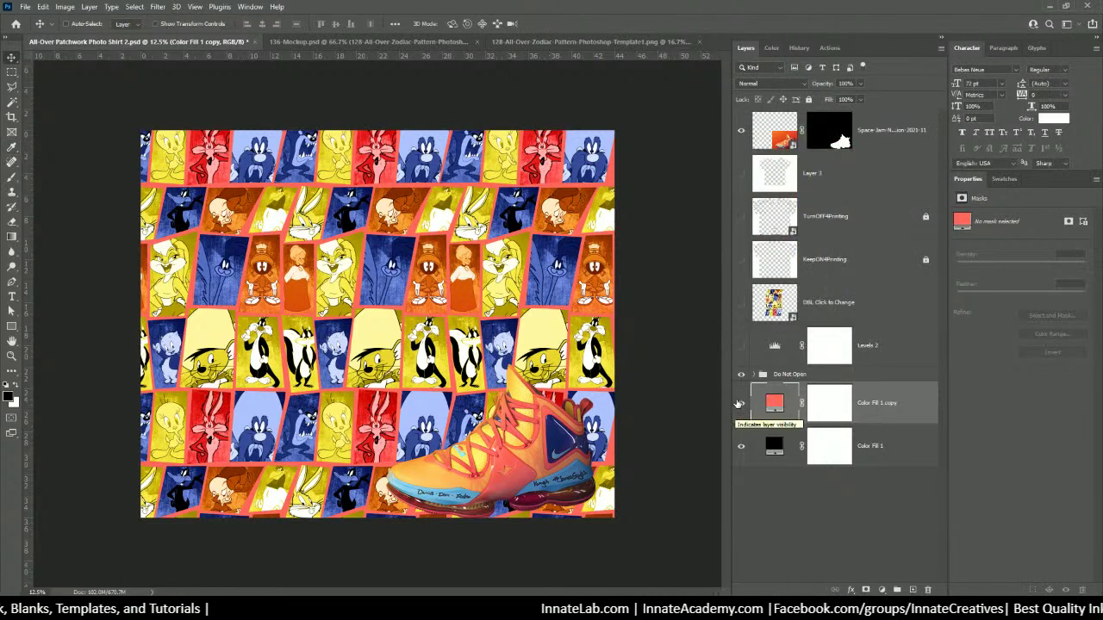
left_click(741, 374)
left_click(741, 375)
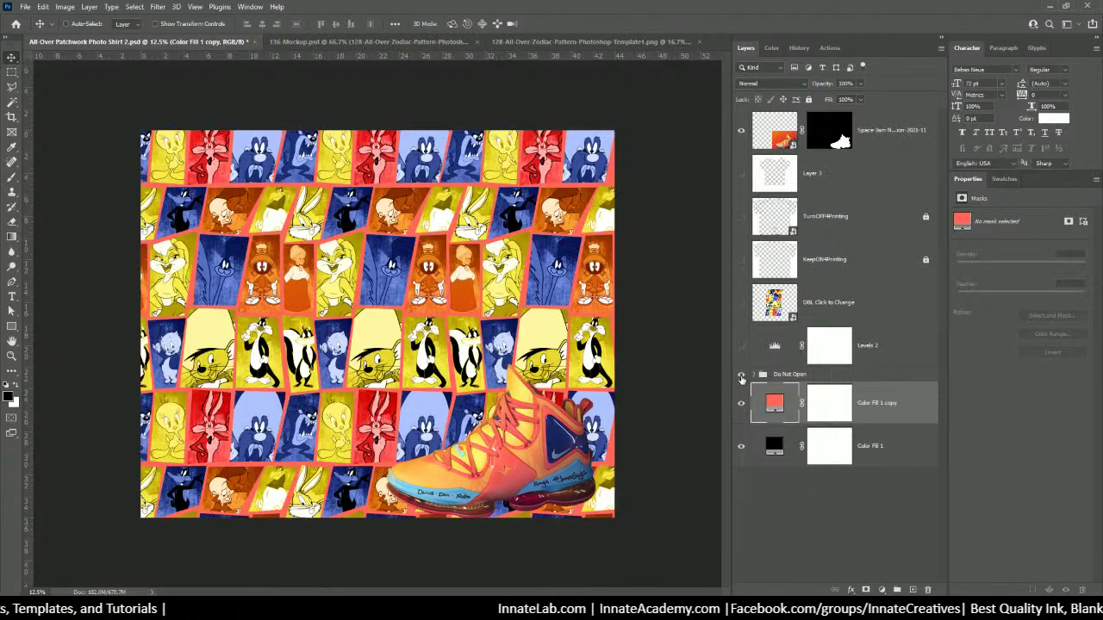
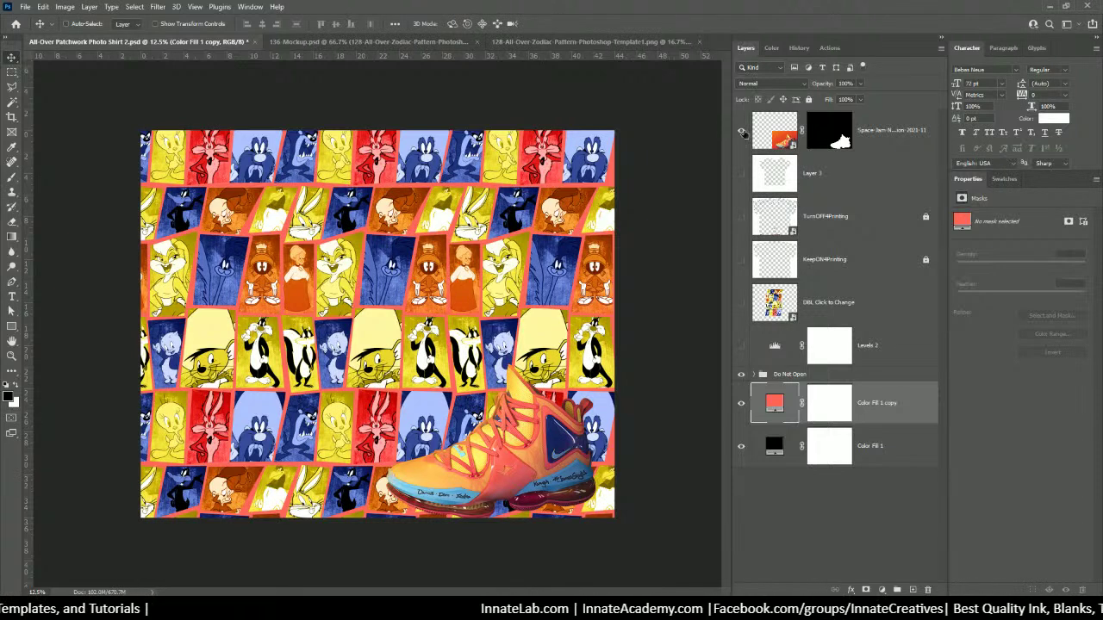
Hide the sneaker layer and save a maximum-quality JPEG copy of the pattern as All-Over Patchwork Photo Shirt 2 copy in the 136 folder.
left_click(741, 130)
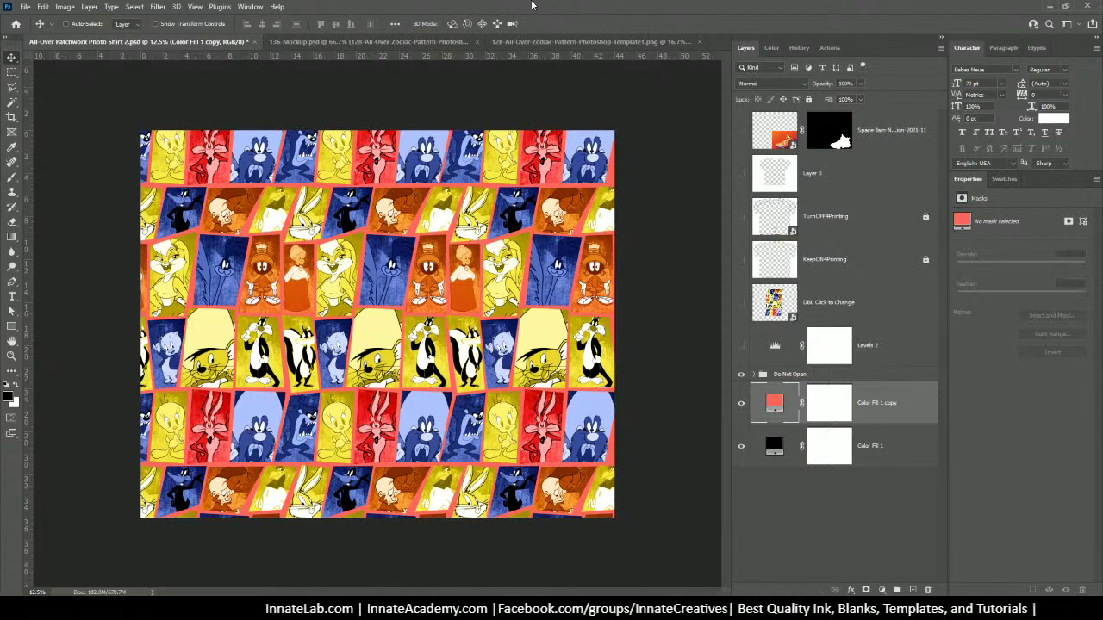
left_click(26, 7)
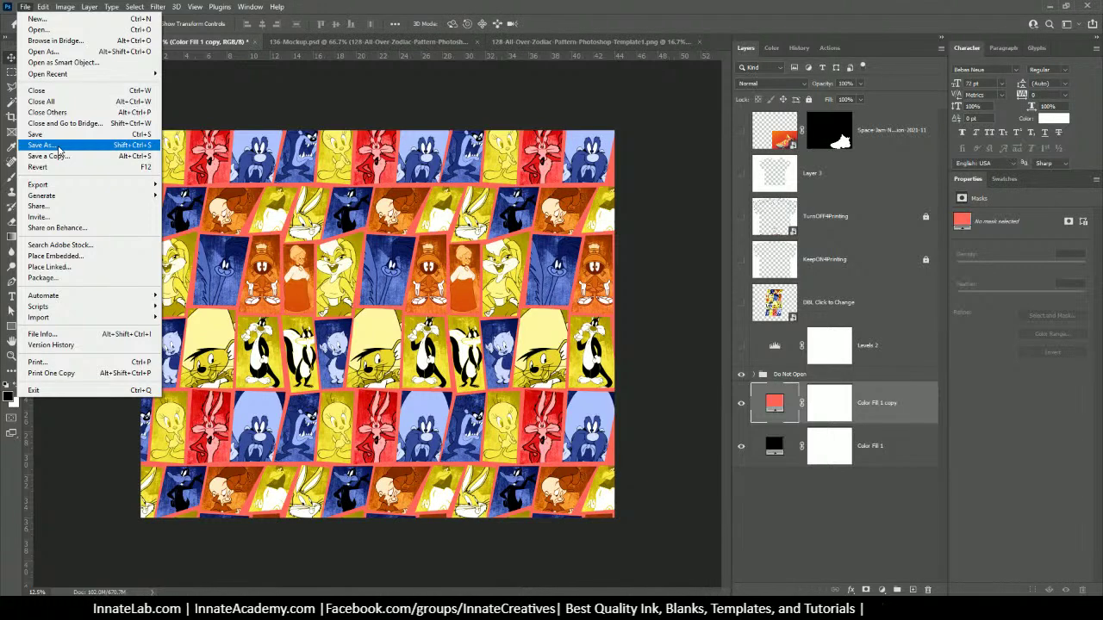
left_click(59, 147)
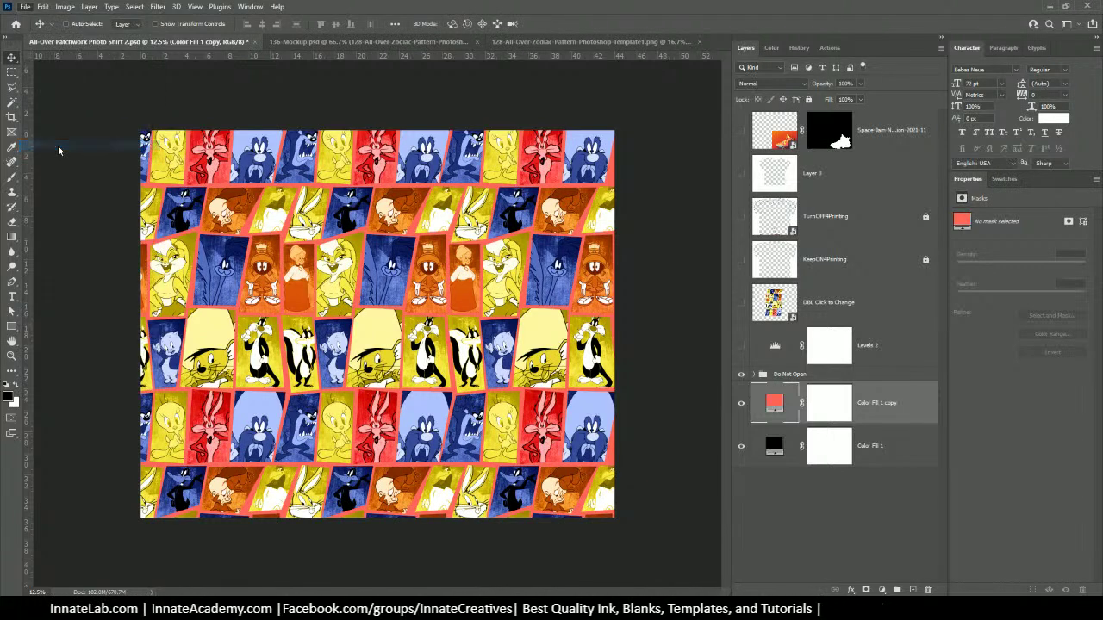
left_click(618, 362)
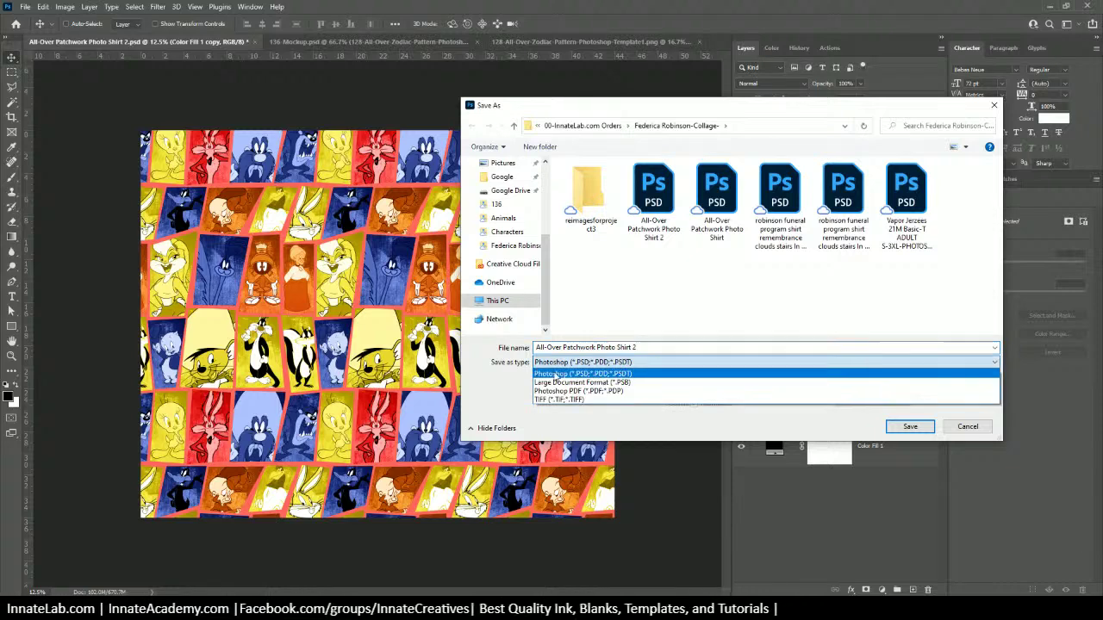
left_click(511, 396)
left_click(863, 382)
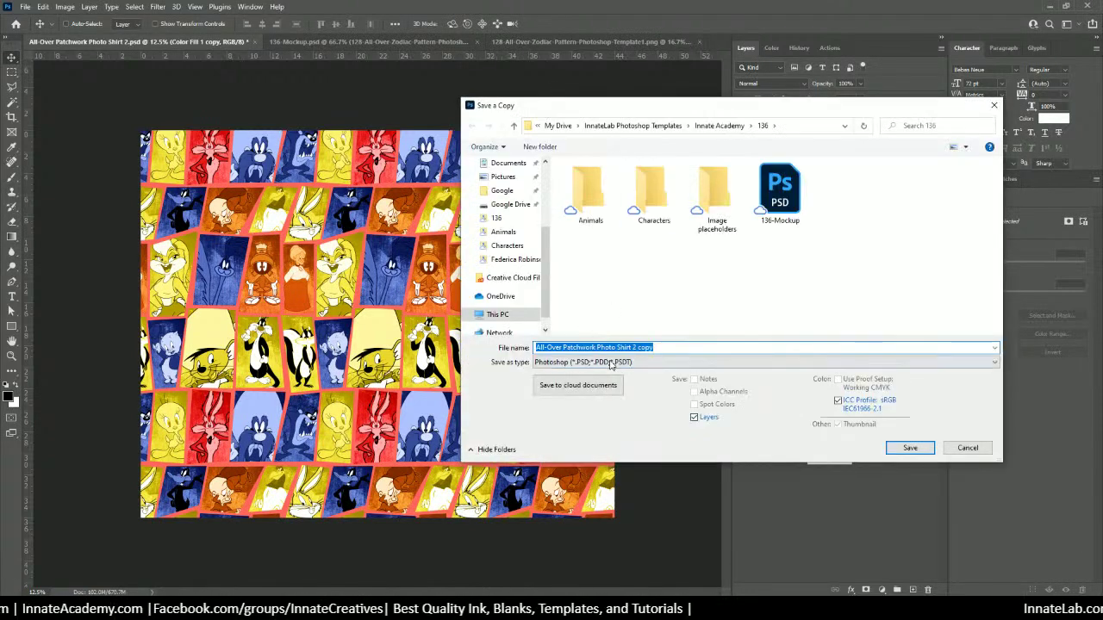
left_click(611, 362)
left_click(559, 450)
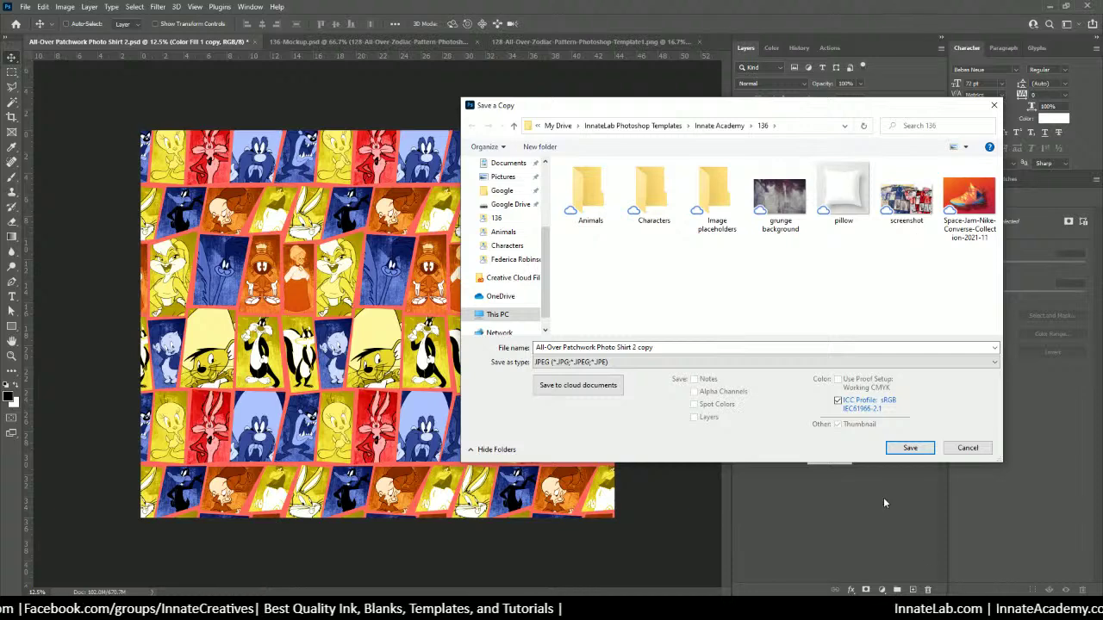
left_click(910, 447)
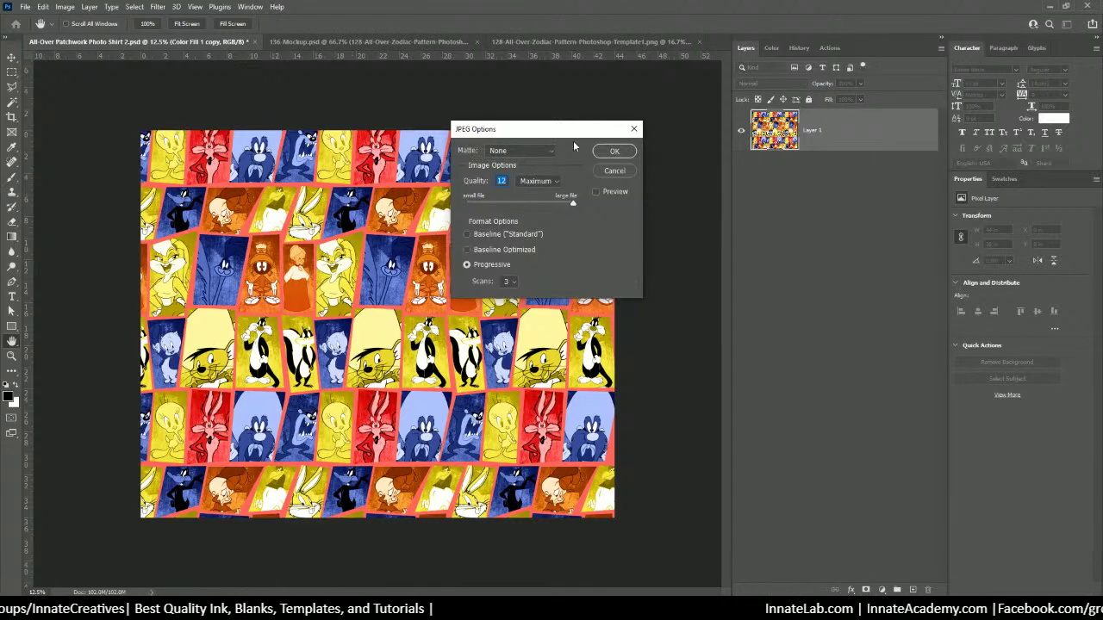
left_click(614, 151)
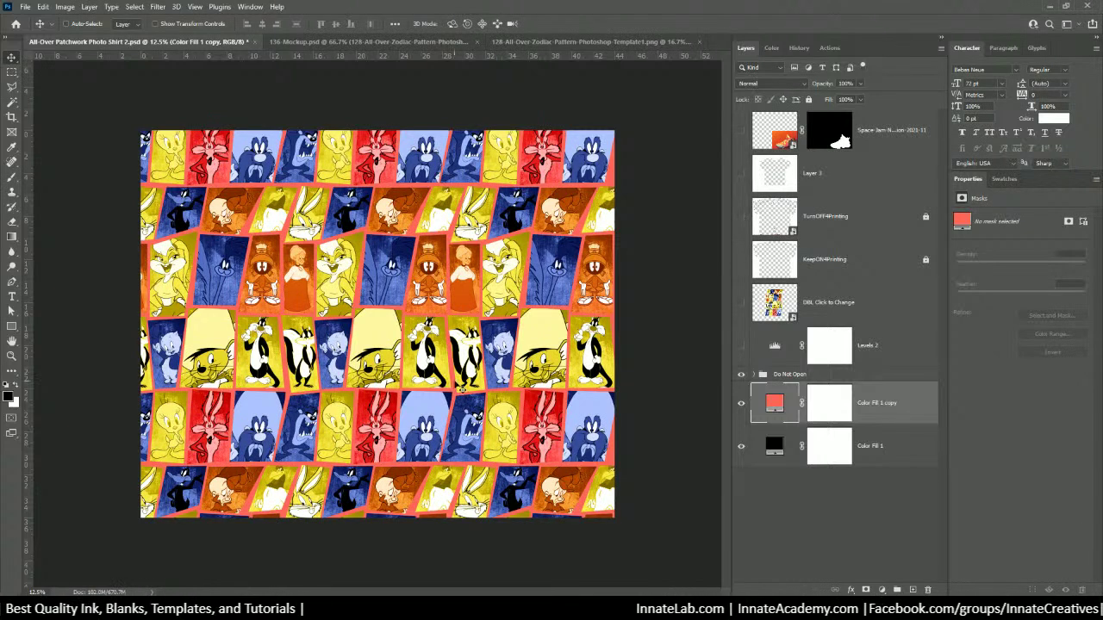
Preview the pattern in the shirt outline by showing the KeepON4Printing layer, and hide it again.
left_click(742, 260)
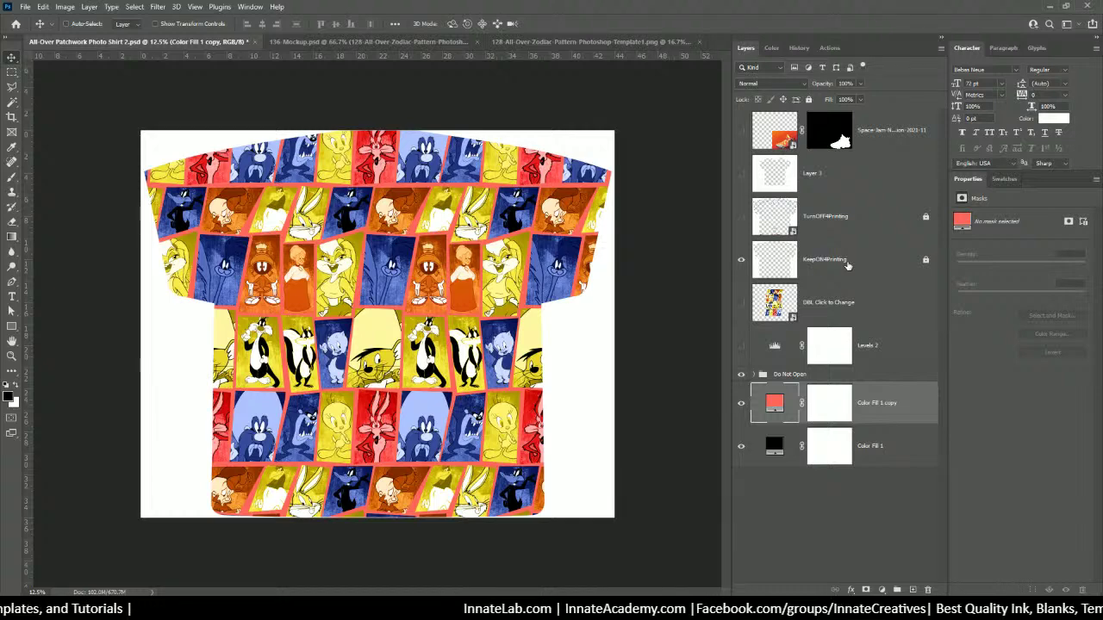
left_click(847, 264)
left_click(740, 262)
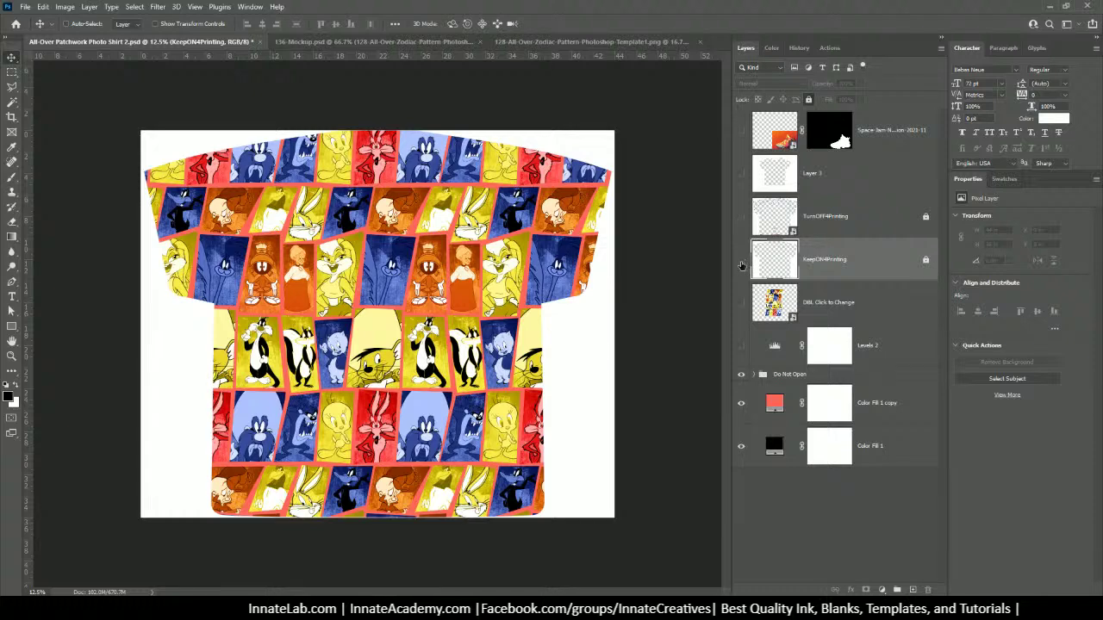
left_click(742, 263)
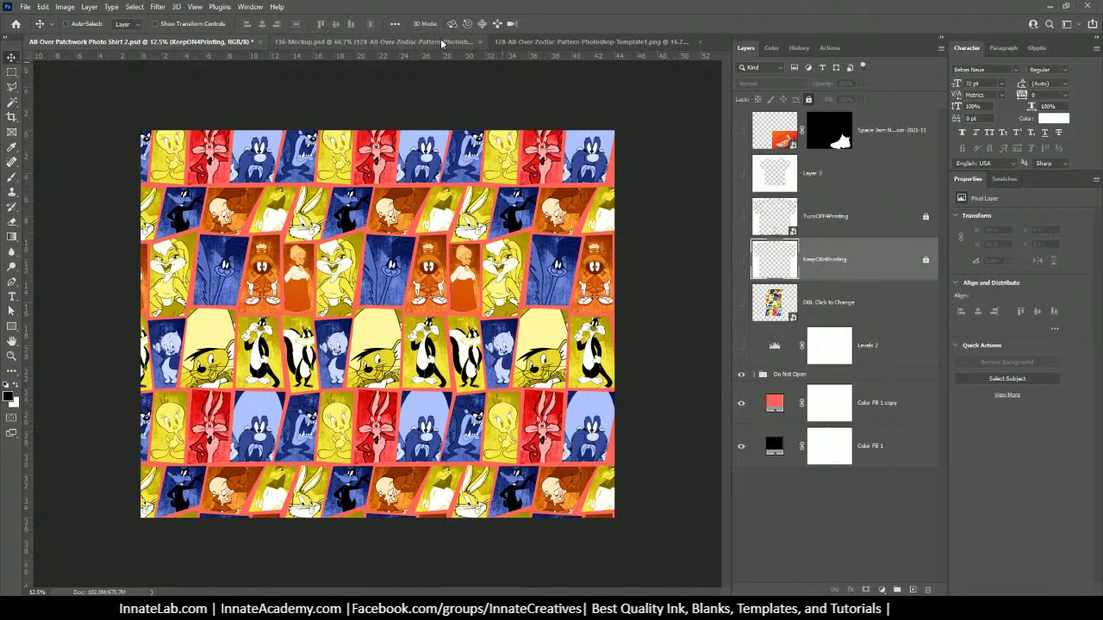
Place the All-Over Patchwork Photo Shirt 2 copy JPEG over the remembrance artwork in the open shirt design document, at full canvas size.
left_click(482, 42)
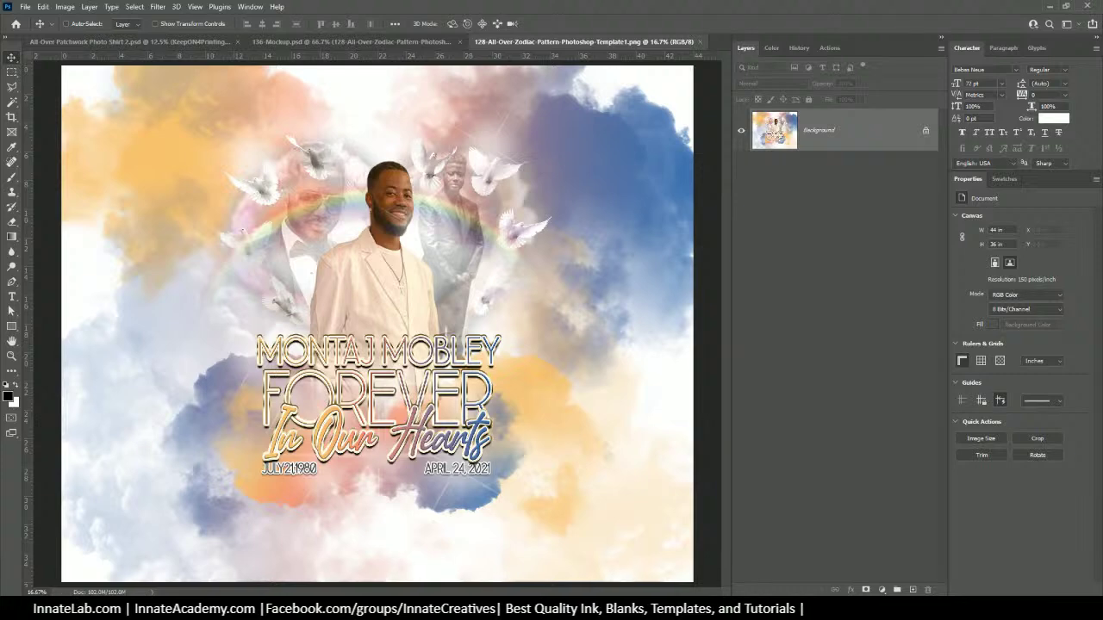
left_click(382, 544)
left_click(681, 202)
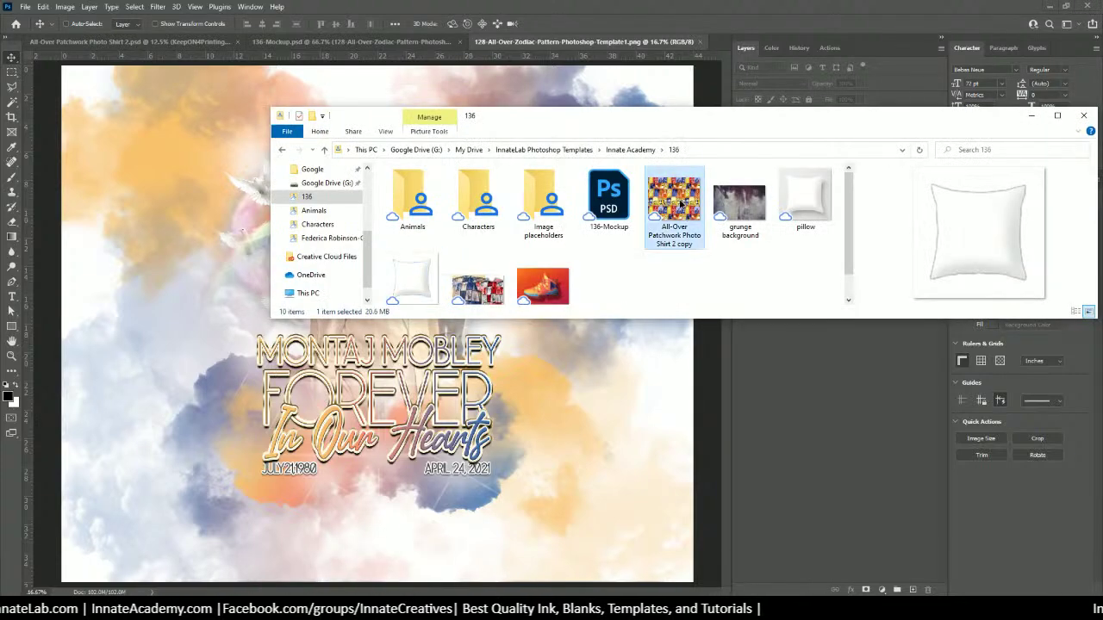
left_click_drag(681, 203, 483, 417)
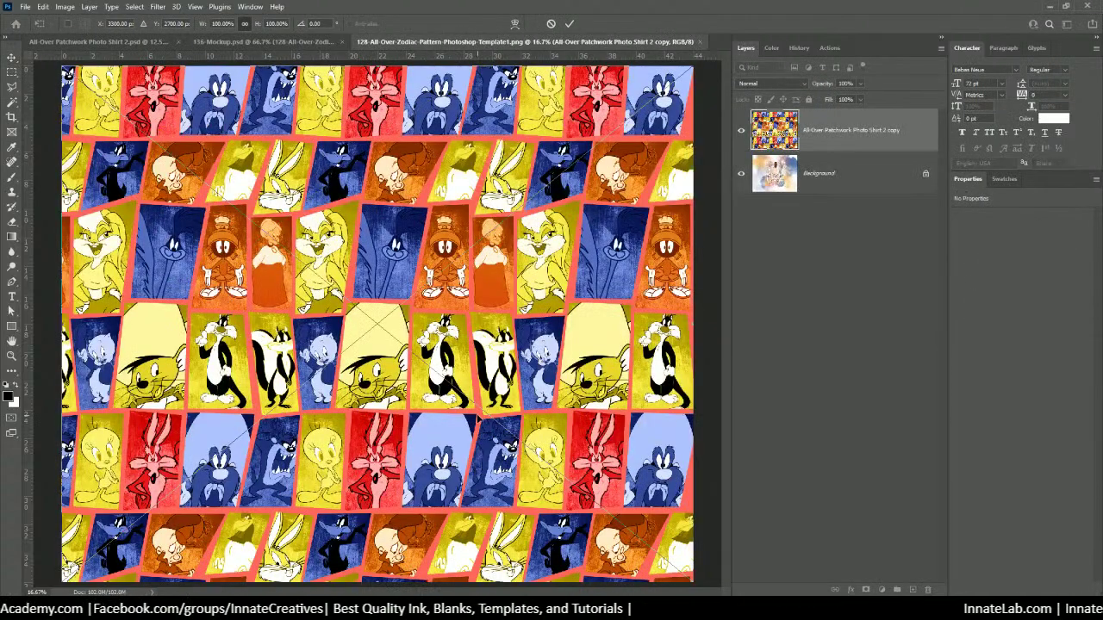
key("ctrl+minus")
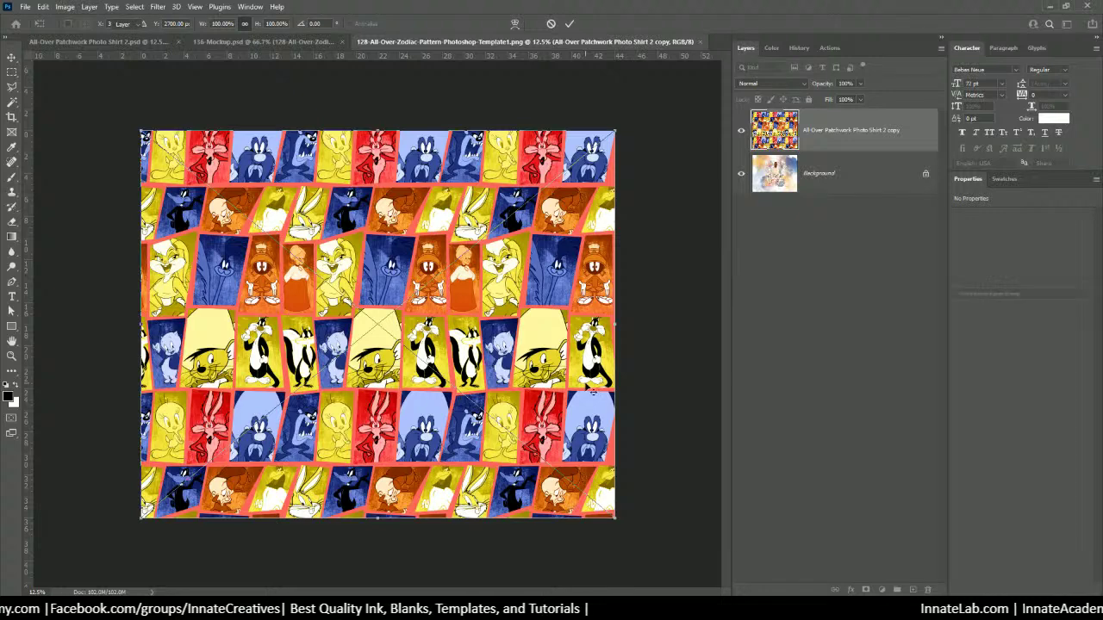
key("Return")
Rasterize the placed pattern layer, flatten the image, and close the smart object document with its changes saved.
right_click(834, 136)
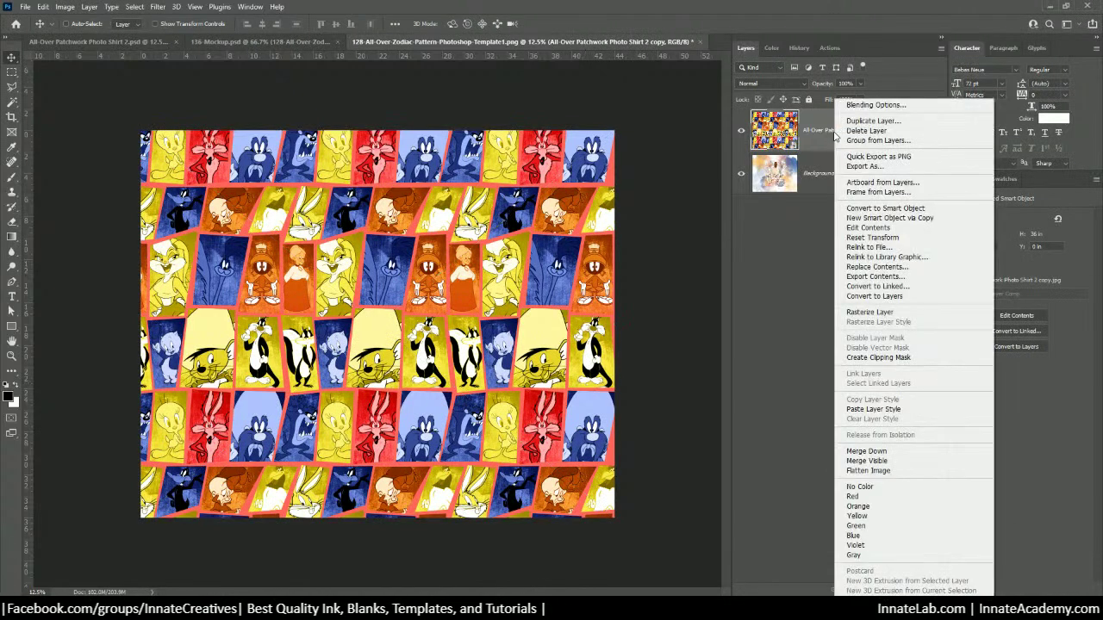
left_click(866, 312)
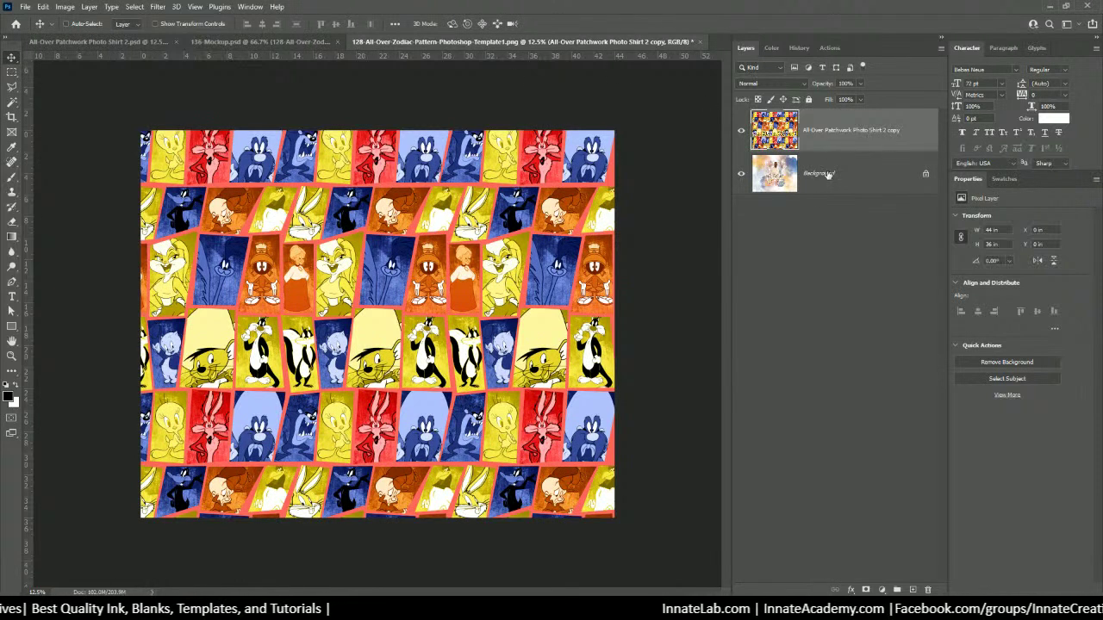
right_click(837, 141)
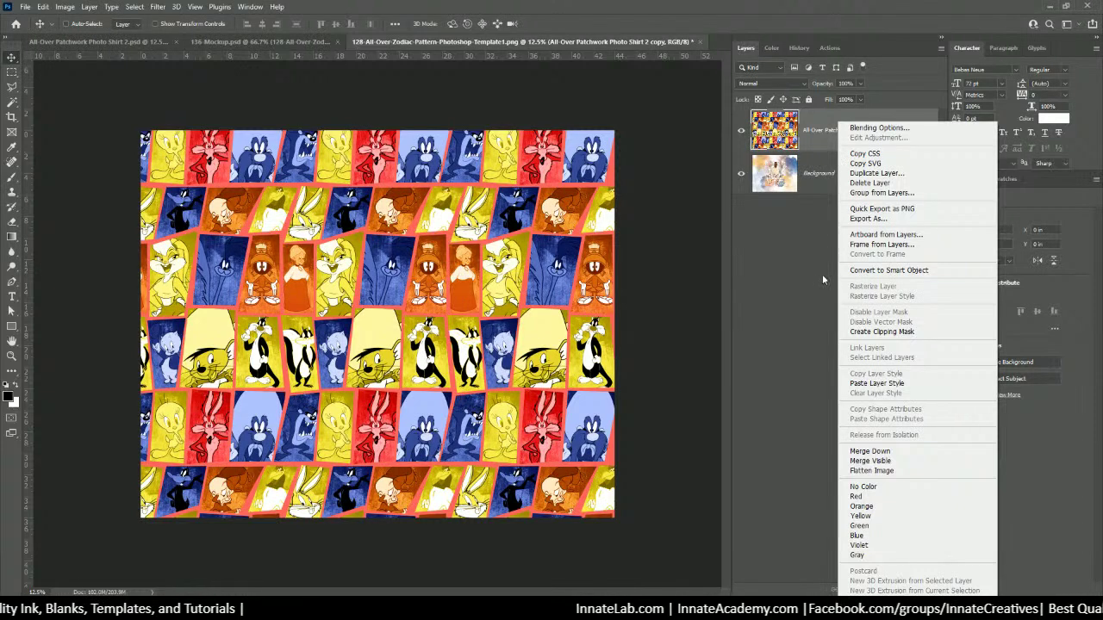
left_click(870, 470)
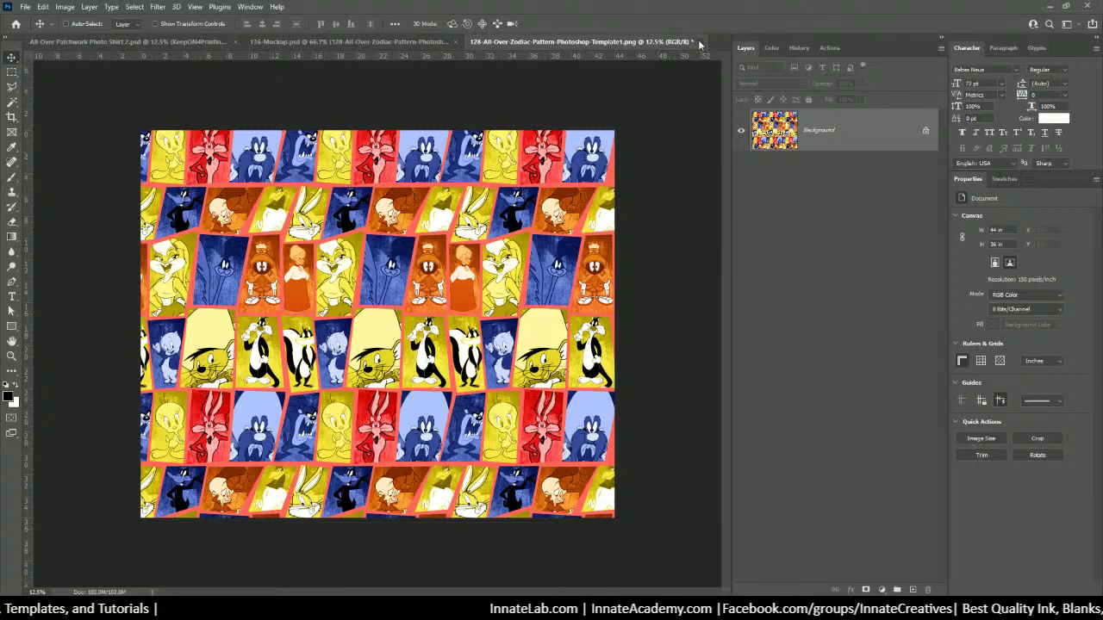
left_click(701, 42)
left_click(499, 230)
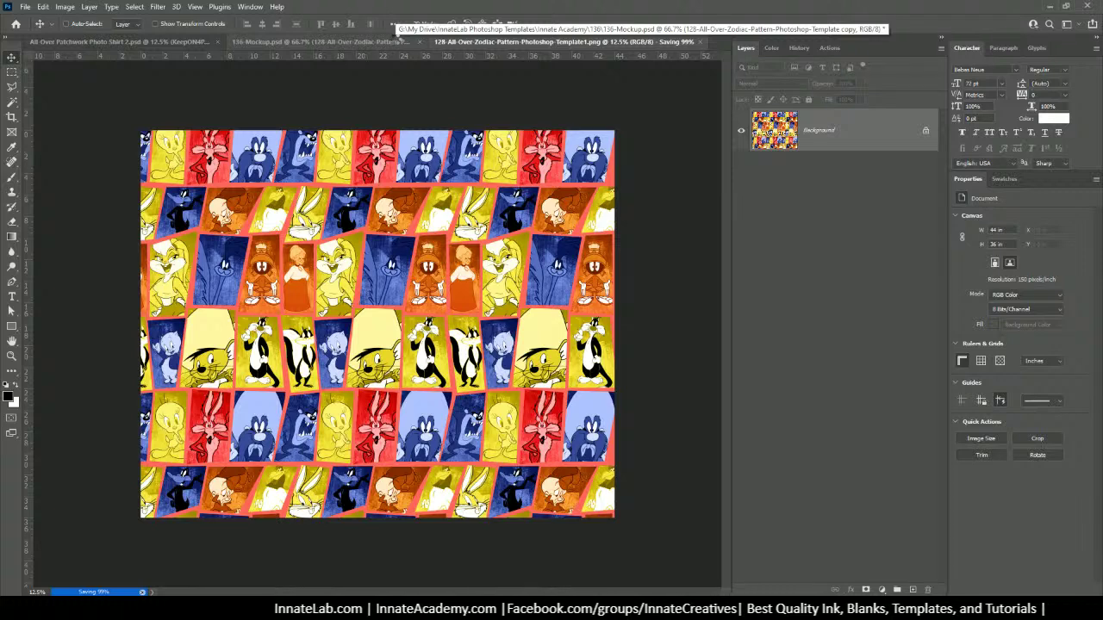
Check the updated shirt in the mockup, view the DBL Click to Change smart object's contents in the patchwork document, and close them.
left_click(395, 41)
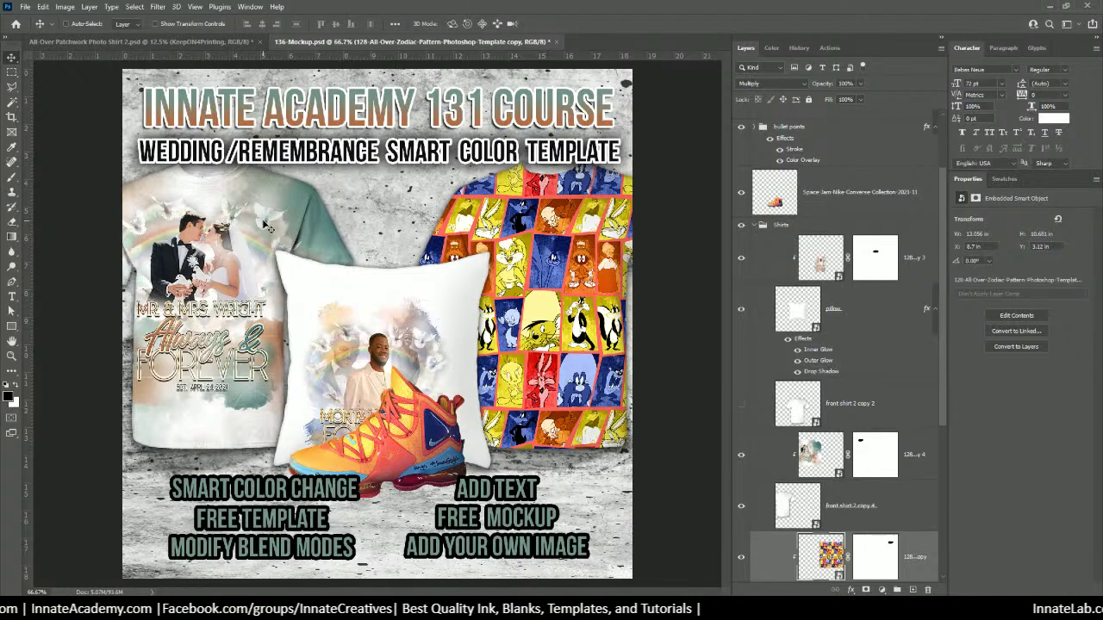
left_click(187, 42)
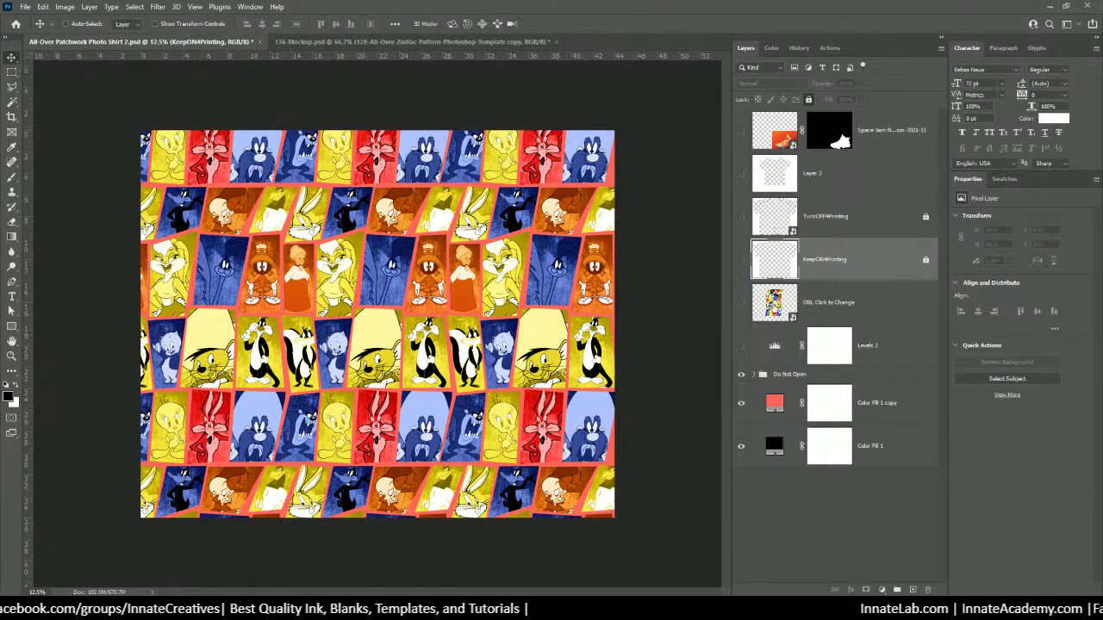
left_click(871, 303)
double_click(774, 302)
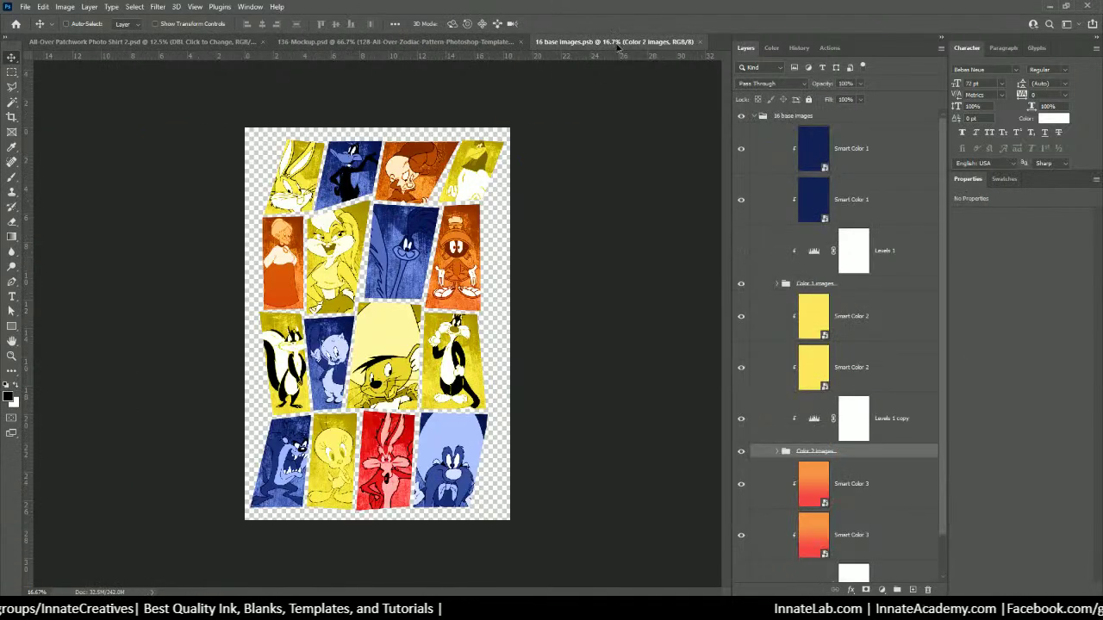
left_click(702, 42)
left_click(551, 41)
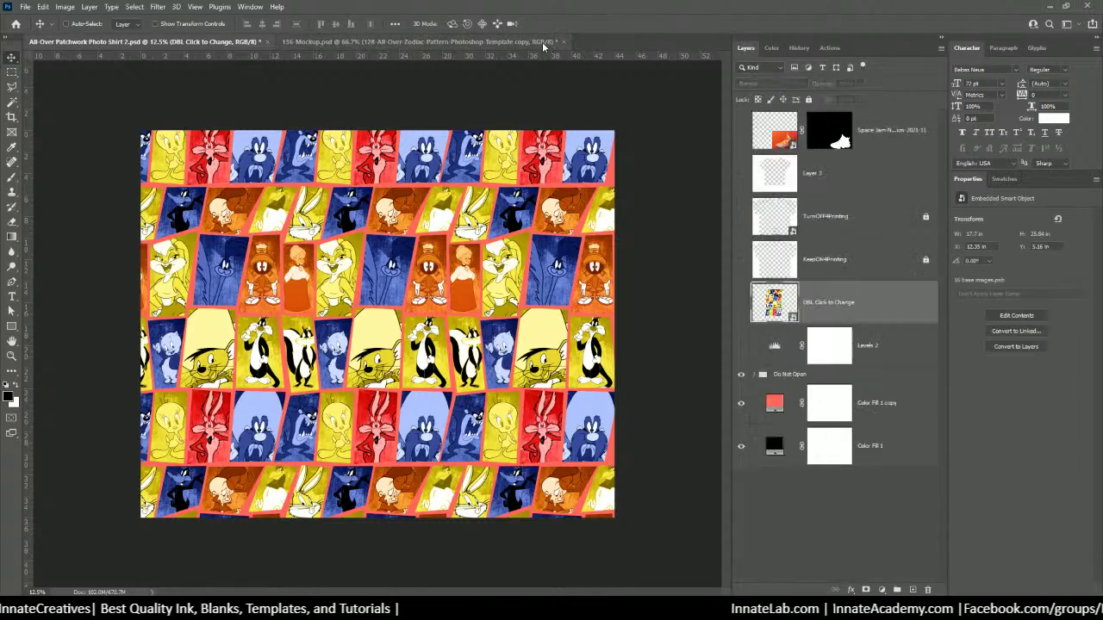
Save the All-Over Patchwork Photo Shirt 2 document and return to the 136-Mockup document.
left_click(216, 42)
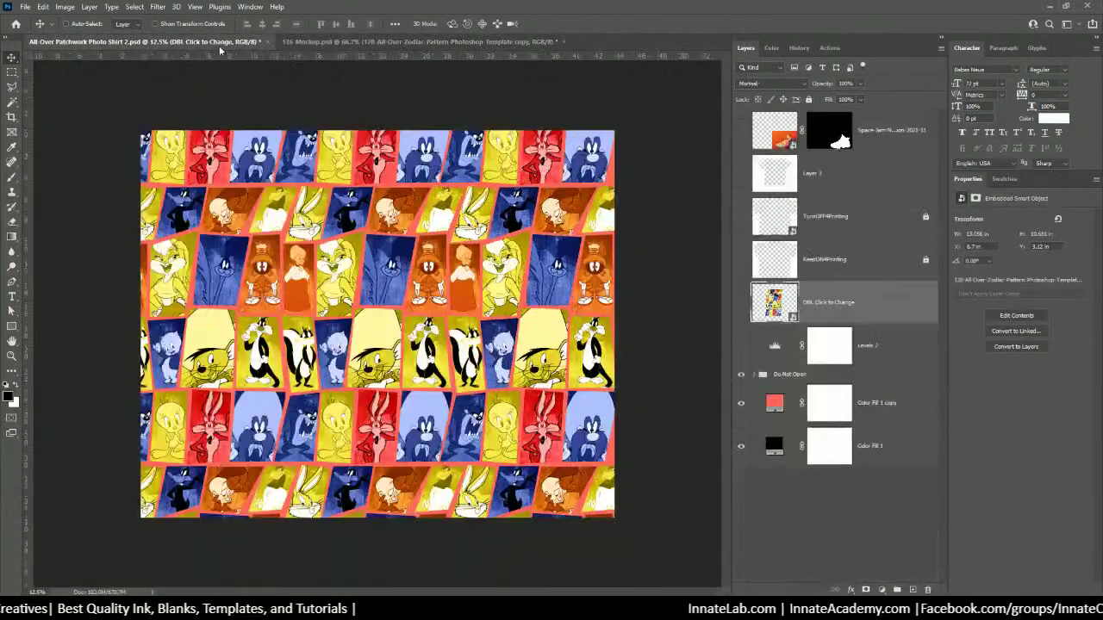
key("ctrl+s")
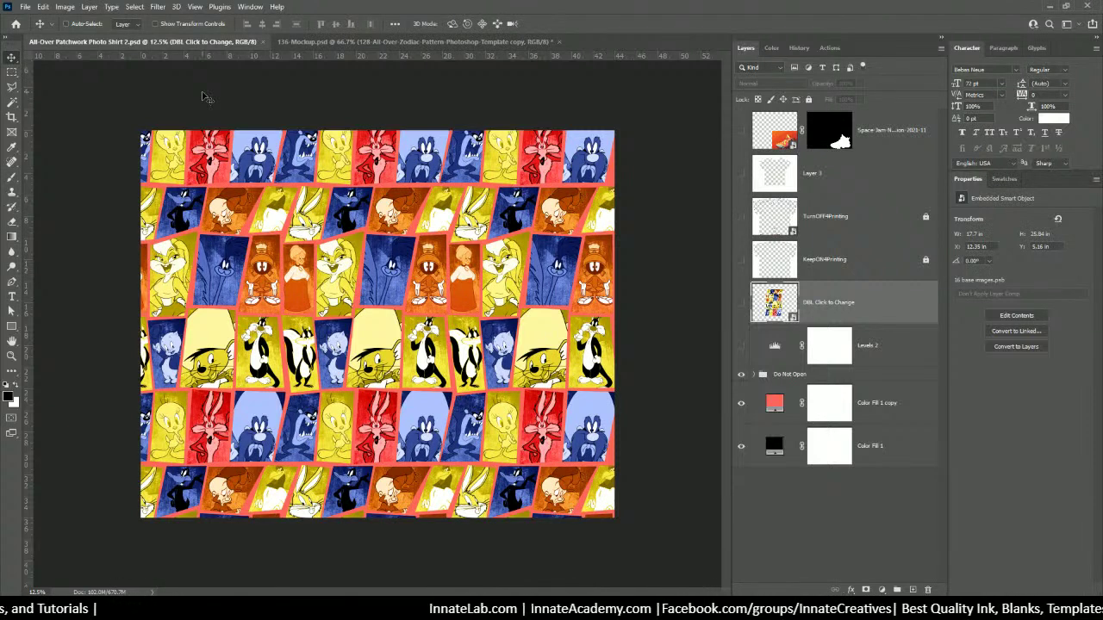
left_click(393, 41)
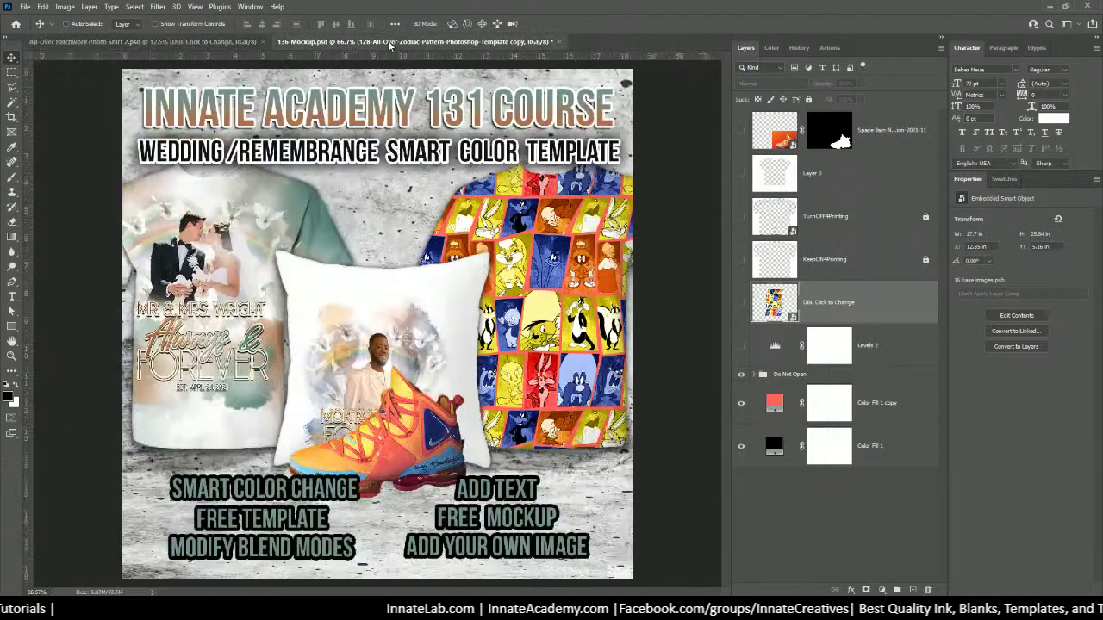
Move the pillow layer above the remembrance design layer, at the top of the Shirts group.
right_click(399, 281)
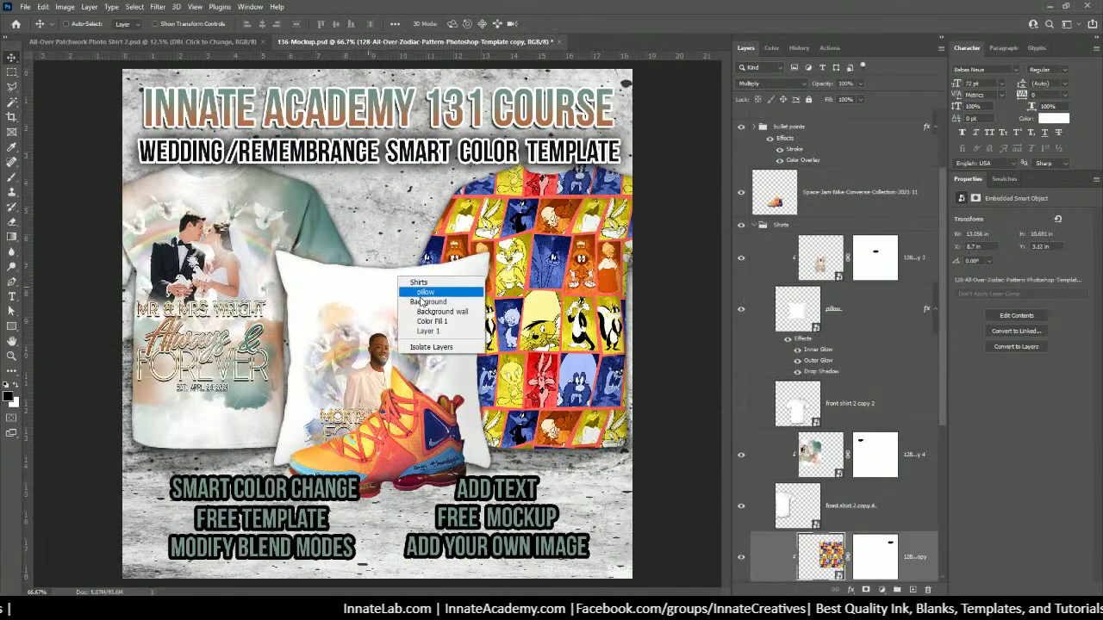
left_click(422, 299)
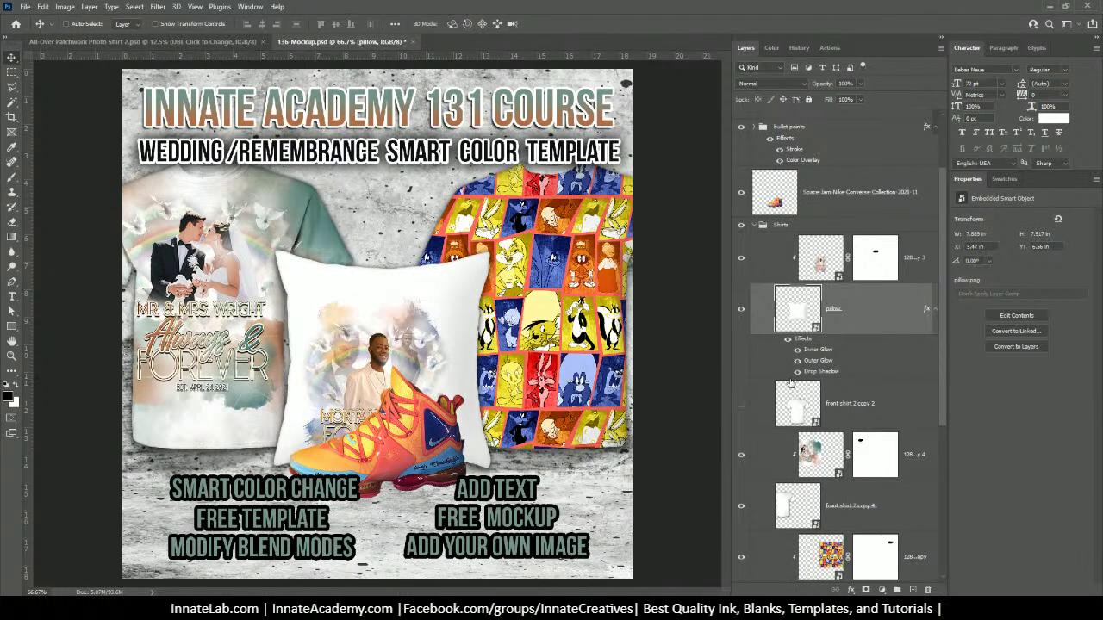
left_click_drag(799, 312, 851, 248)
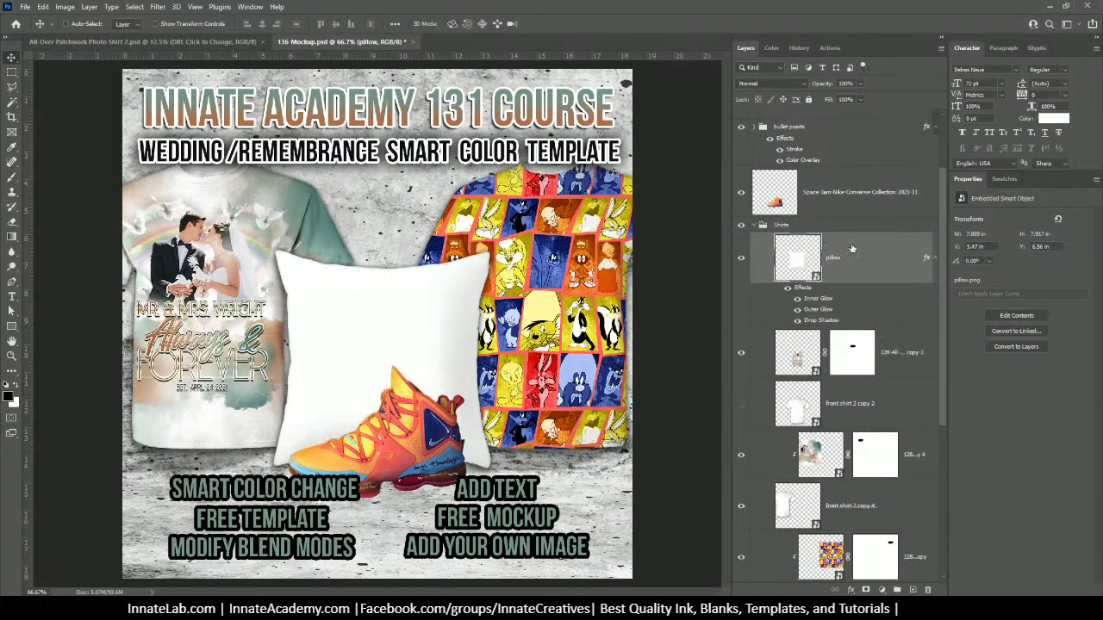
Clip the remembrance design layer to front shirt 2 copy 2, show that shirt layer and hide the clipped design.
left_click(911, 352)
right_click(909, 357)
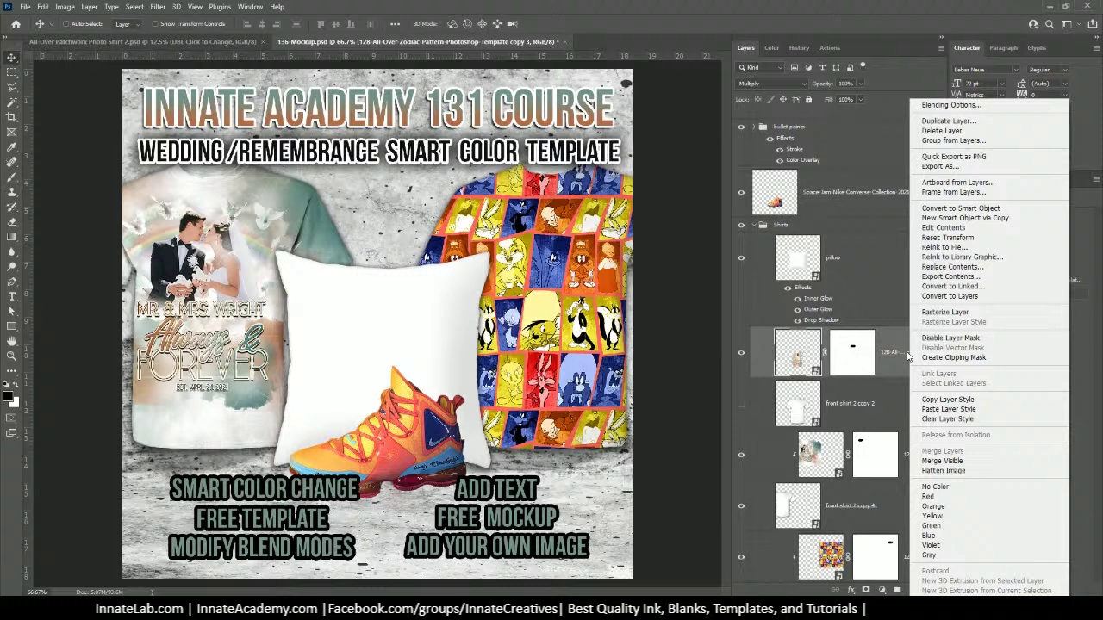
left_click(951, 357)
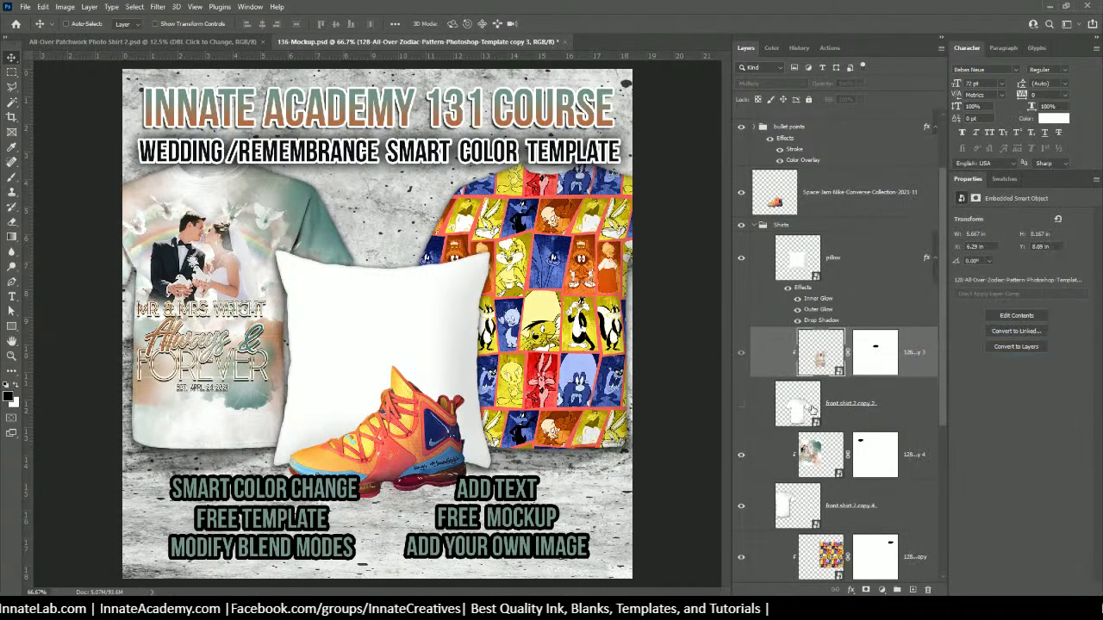
left_click(741, 356)
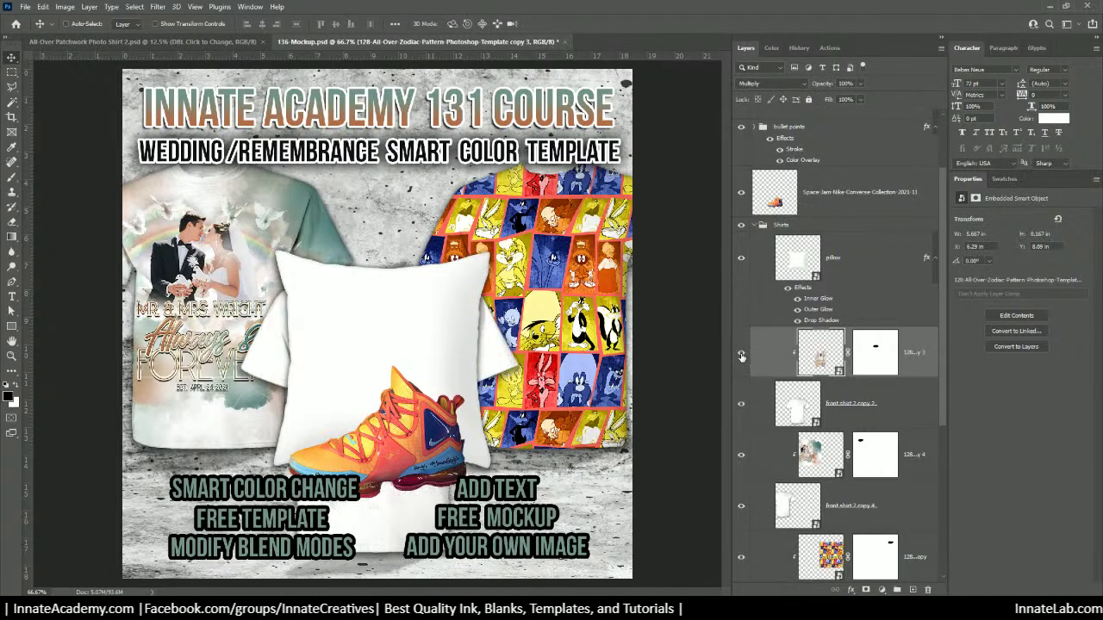
left_click(741, 357)
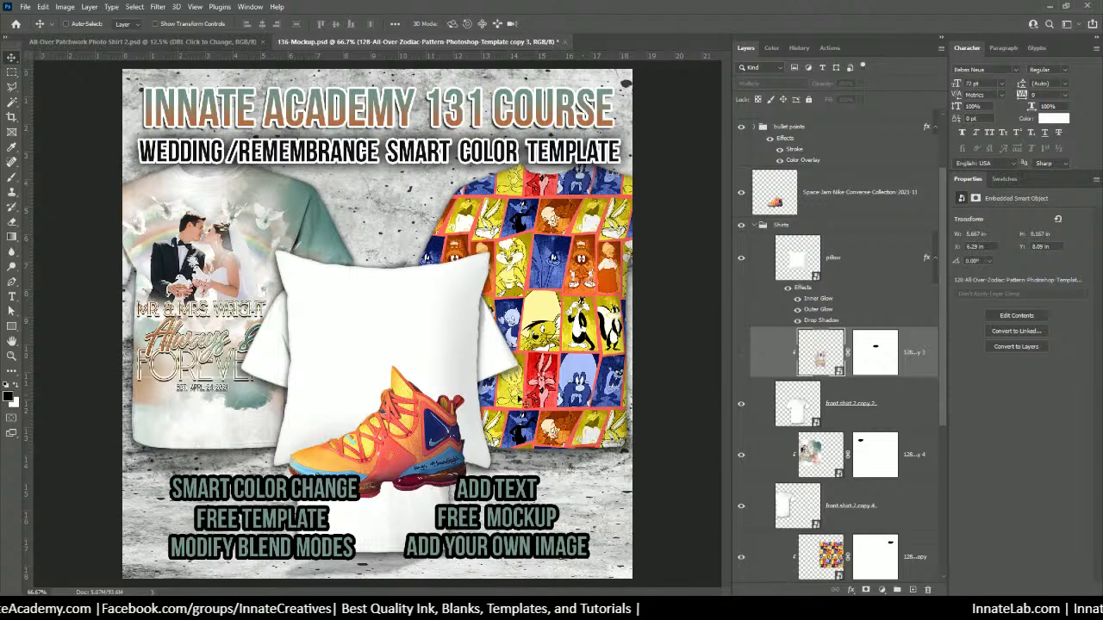
Hide the front shirt 2 copy 2 layer and select the patchwork design layer clipped to front shirt 2 copy 3.
left_click(741, 404)
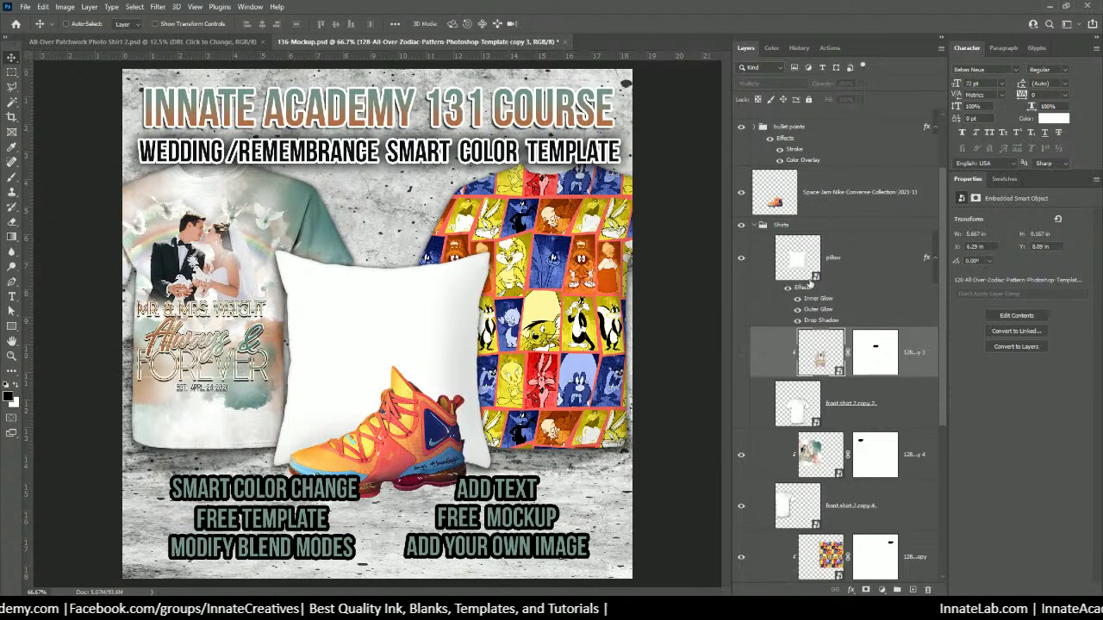
left_click(862, 258)
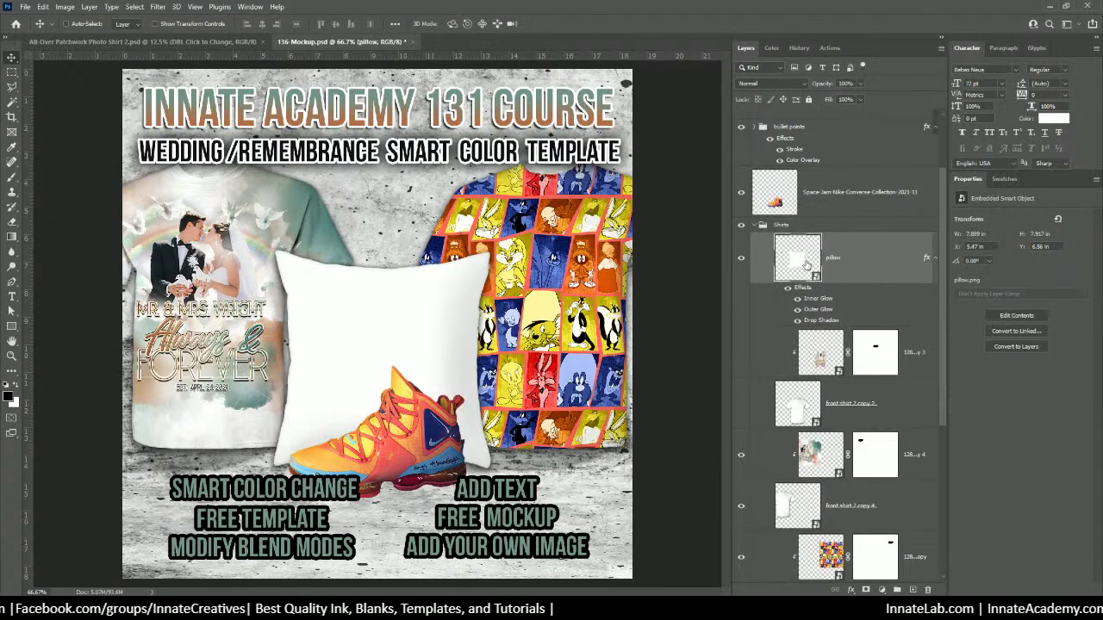
scroll(846, 421, "down", 1)
scroll(845, 424, "down", 1)
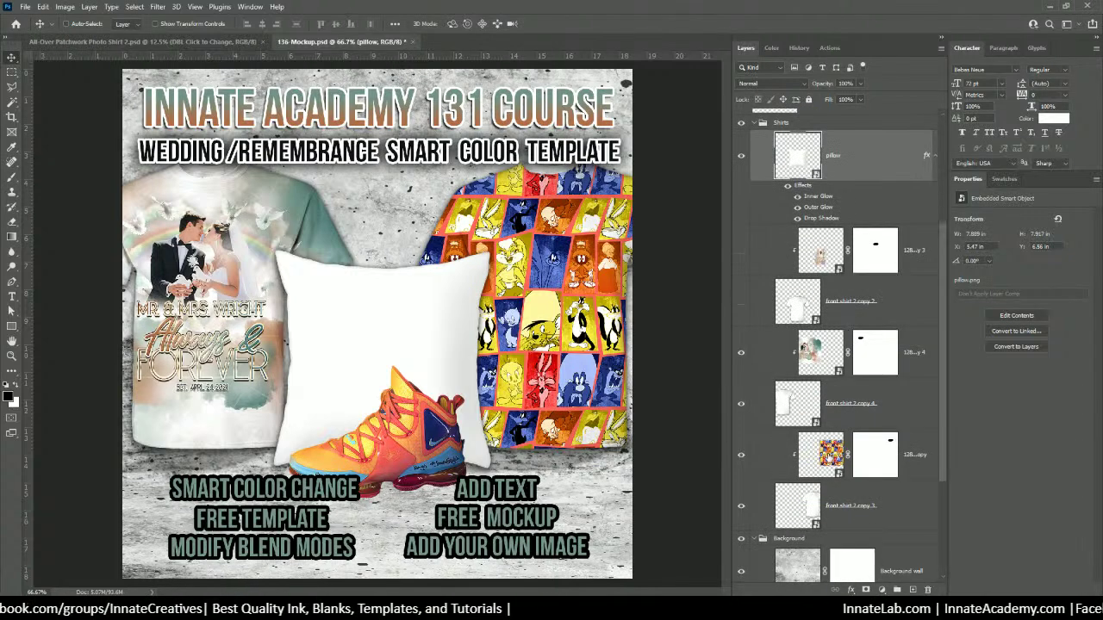
left_click(861, 454)
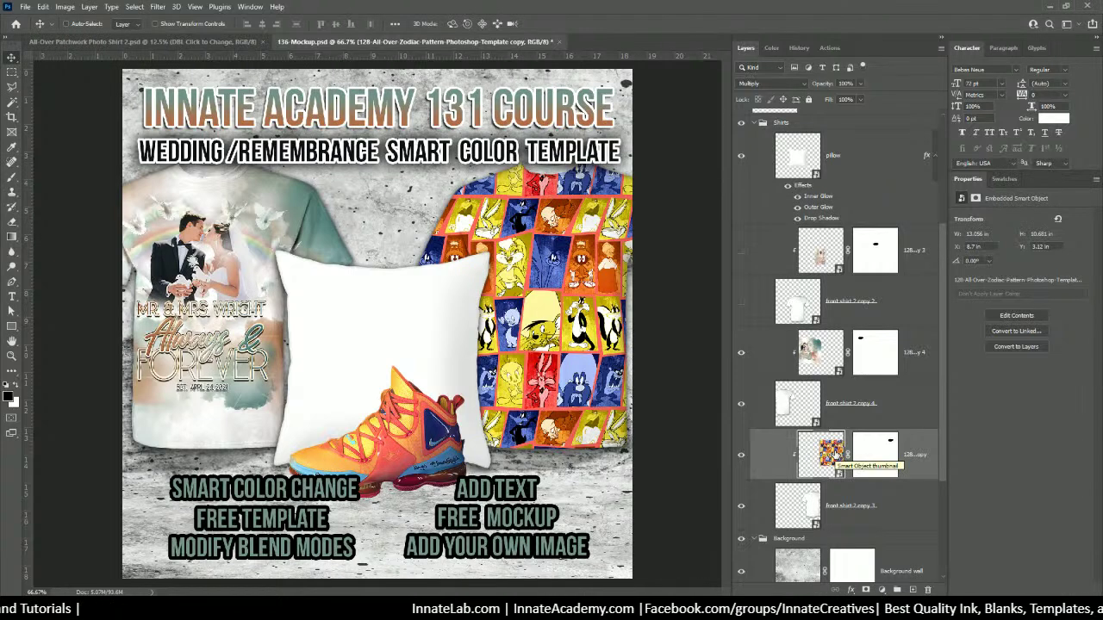
In the patchwork document's DBL Click to Change smart object, hide all Smart Color 1, 2 and 3 layers, then save and close it.
left_click(252, 45)
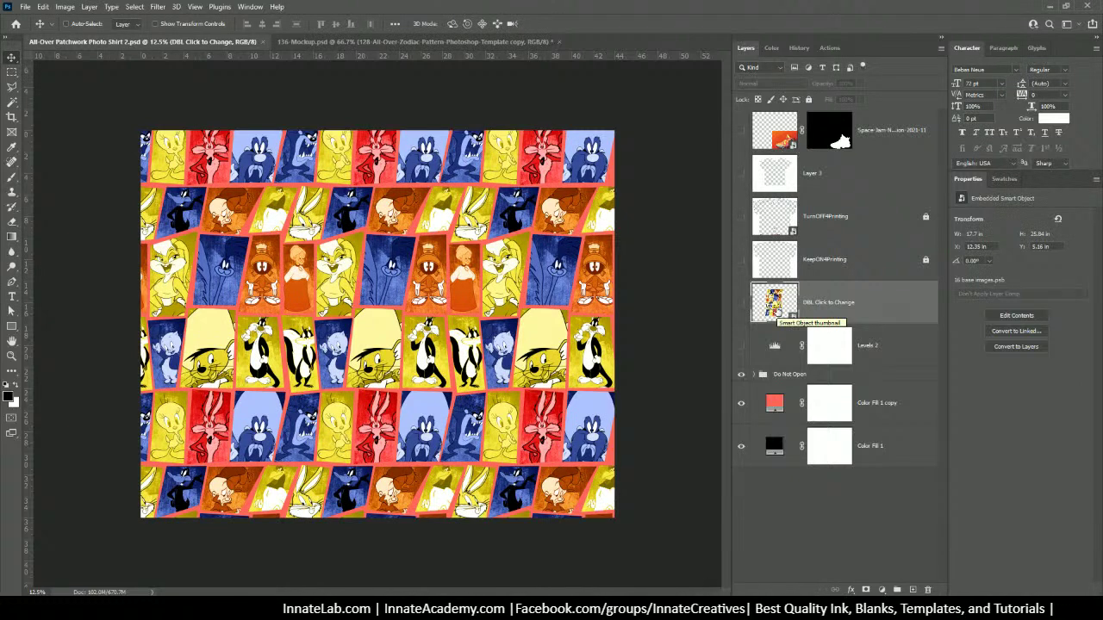
double_click(774, 303)
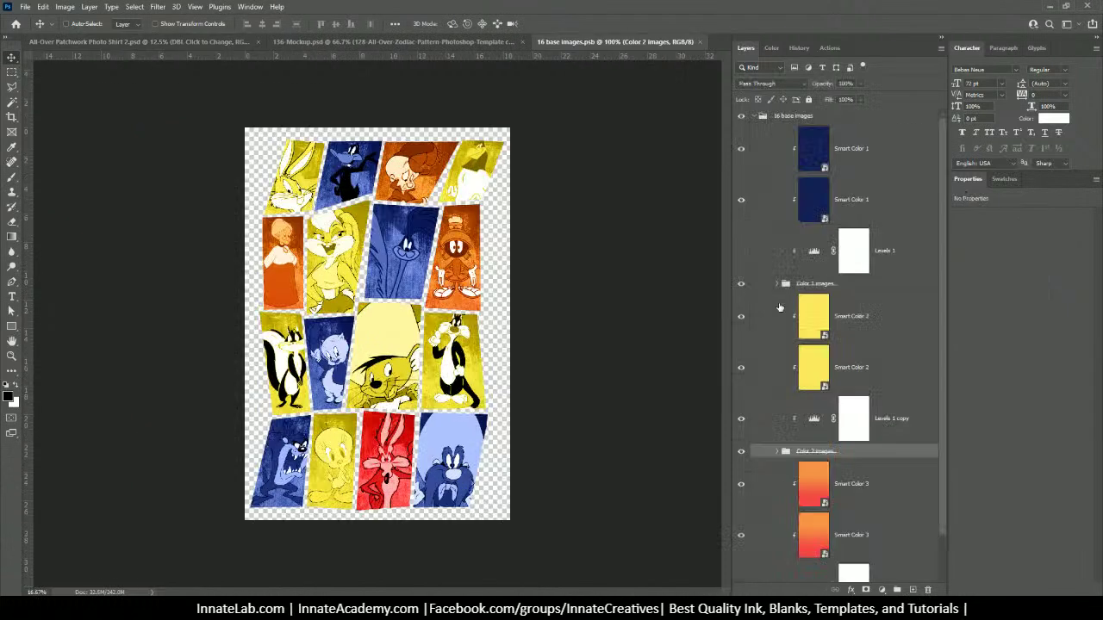
left_click(741, 150)
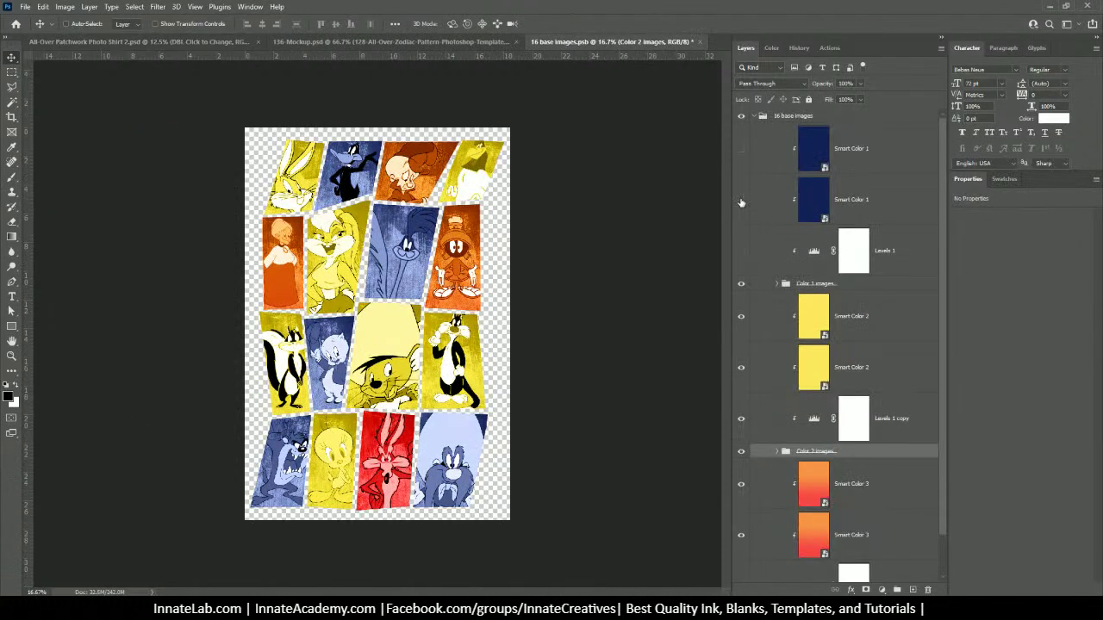
scroll(744, 237, "down", 1)
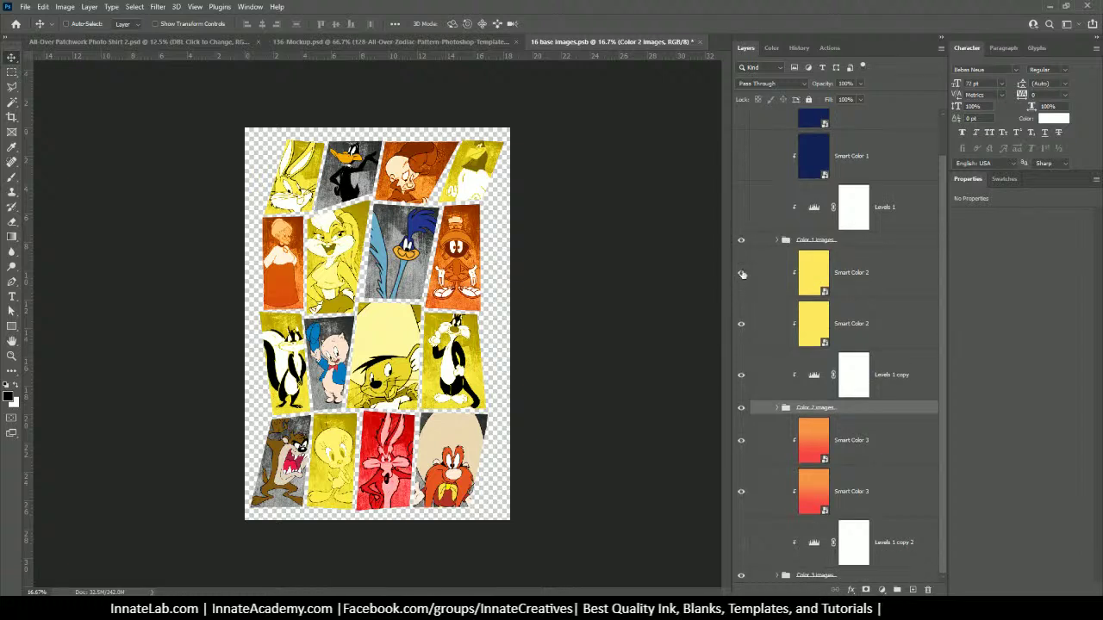
left_click(741, 273)
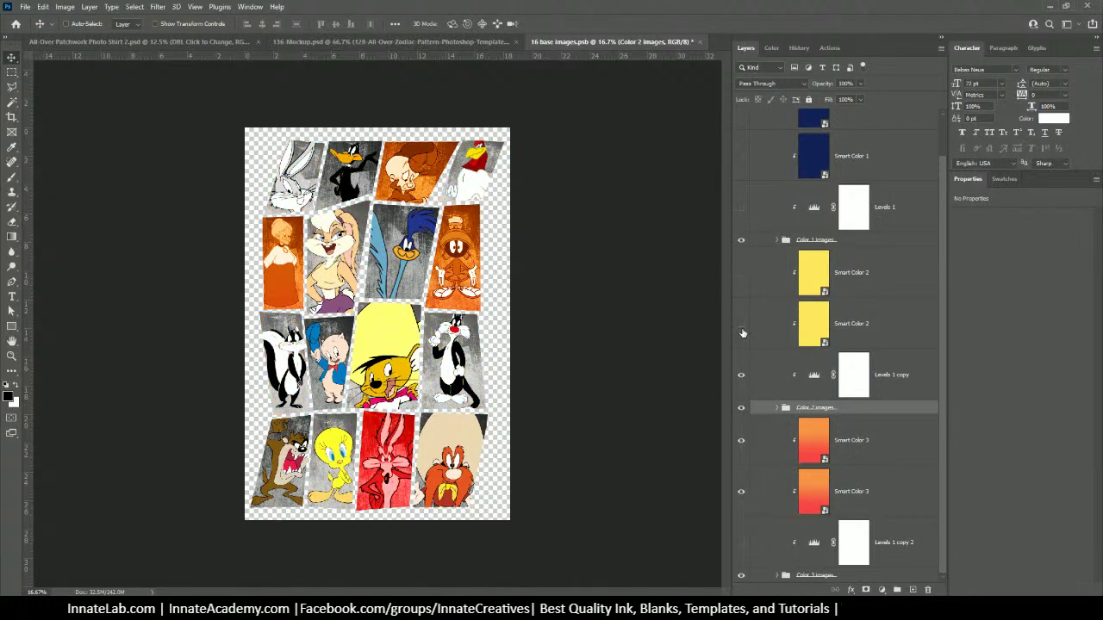
left_click(741, 441)
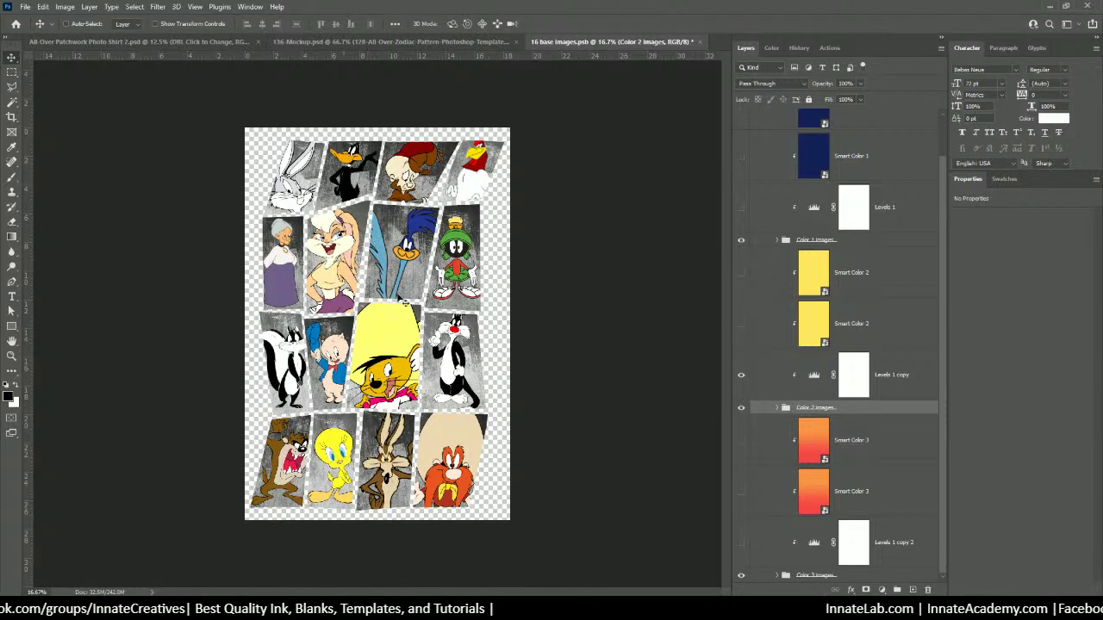
left_click(701, 42)
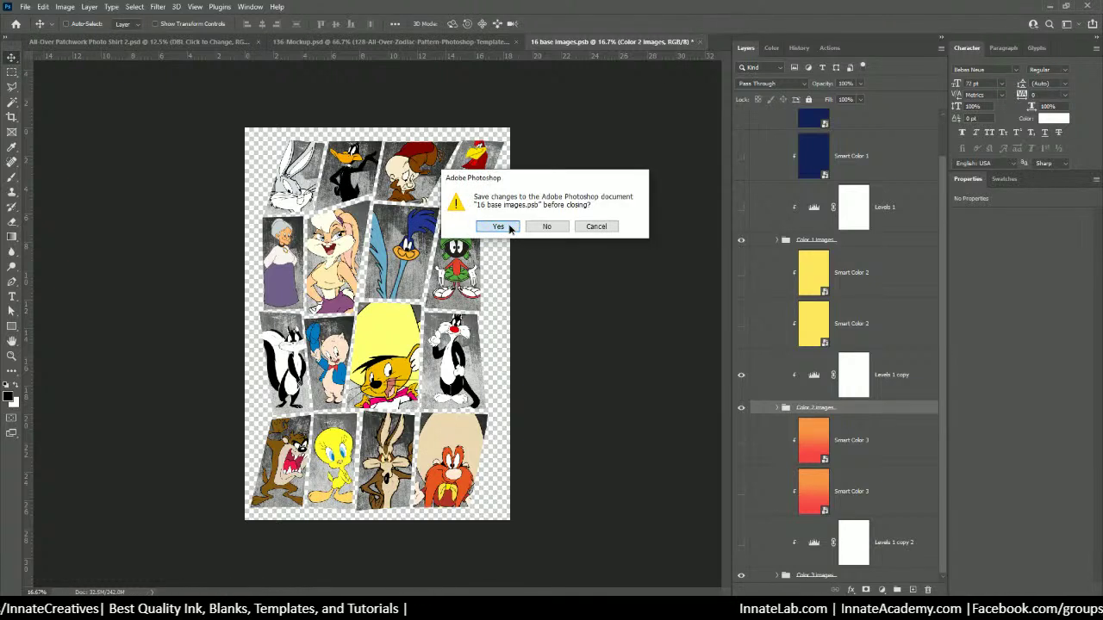
left_click(498, 227)
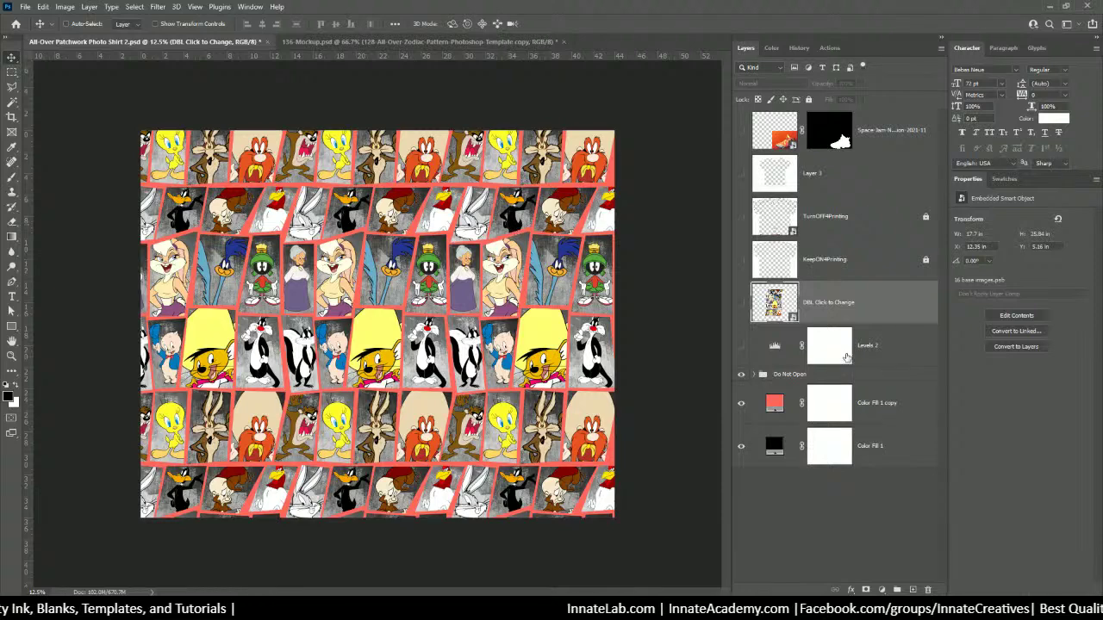
Hide the Color Fill 1 copy layer and save a JPEG copy of the patchwork as All-Over Patchwork Photo Shirt 2 copy.
left_click(741, 403)
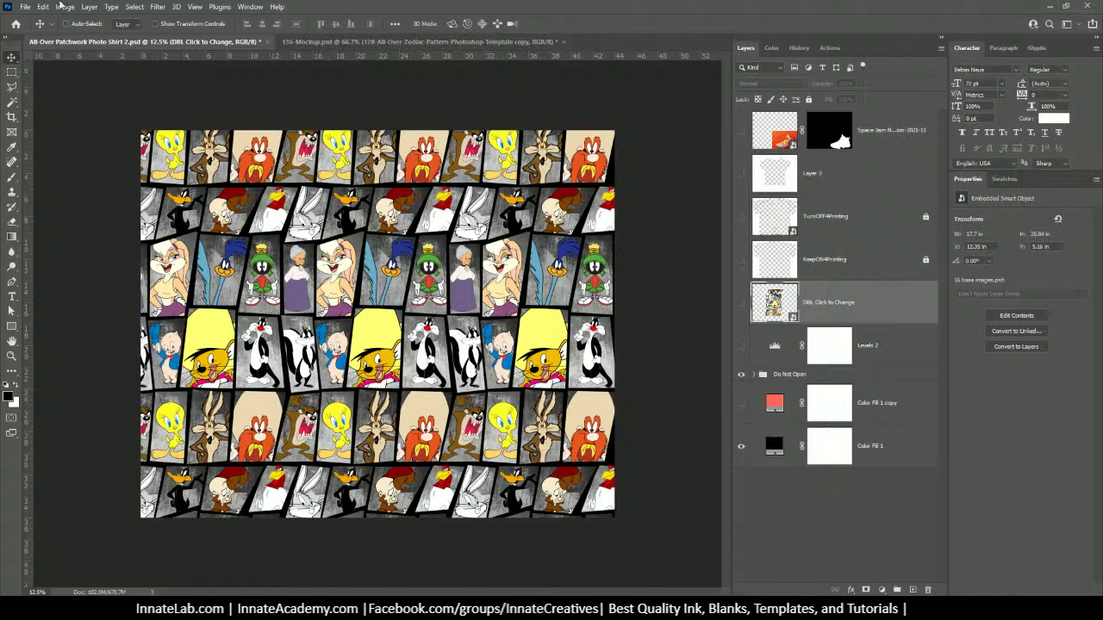
left_click(25, 7)
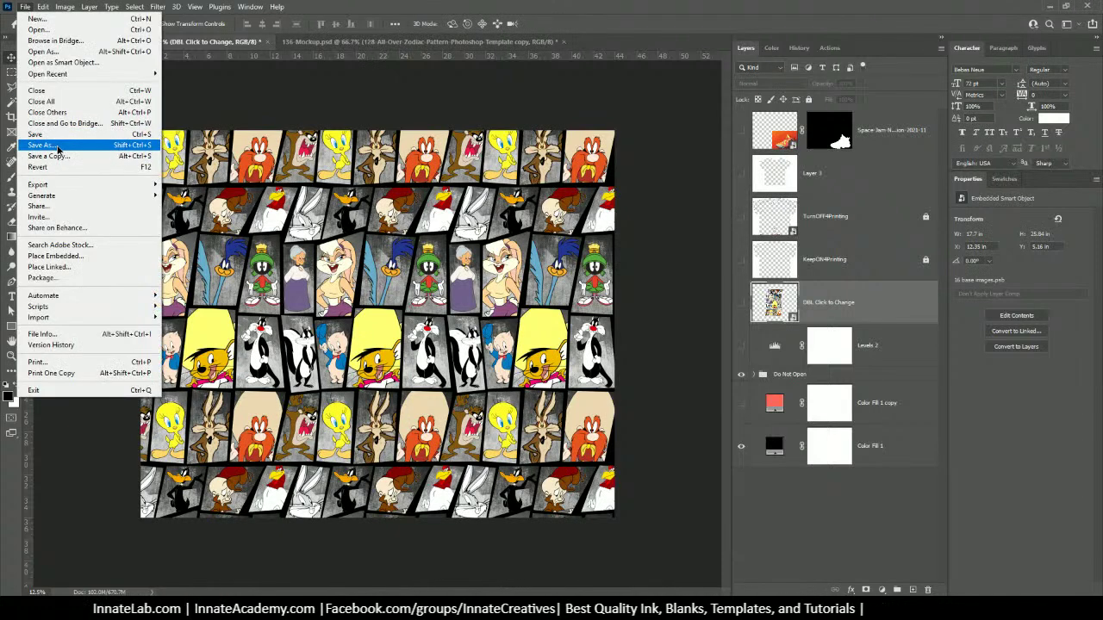
left_click(57, 155)
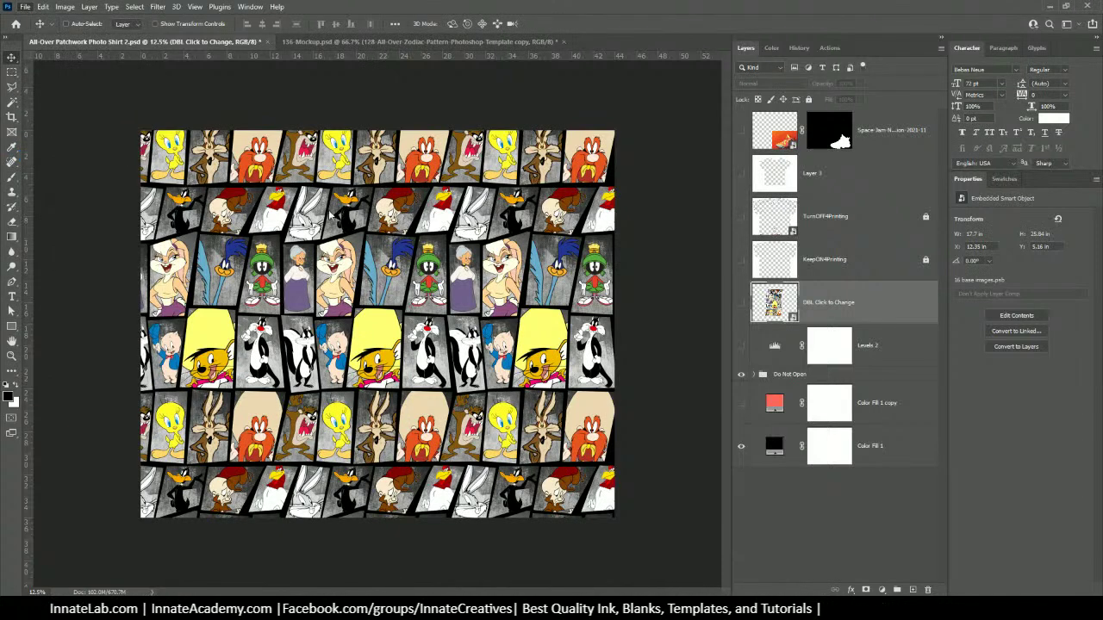
left_click(609, 365)
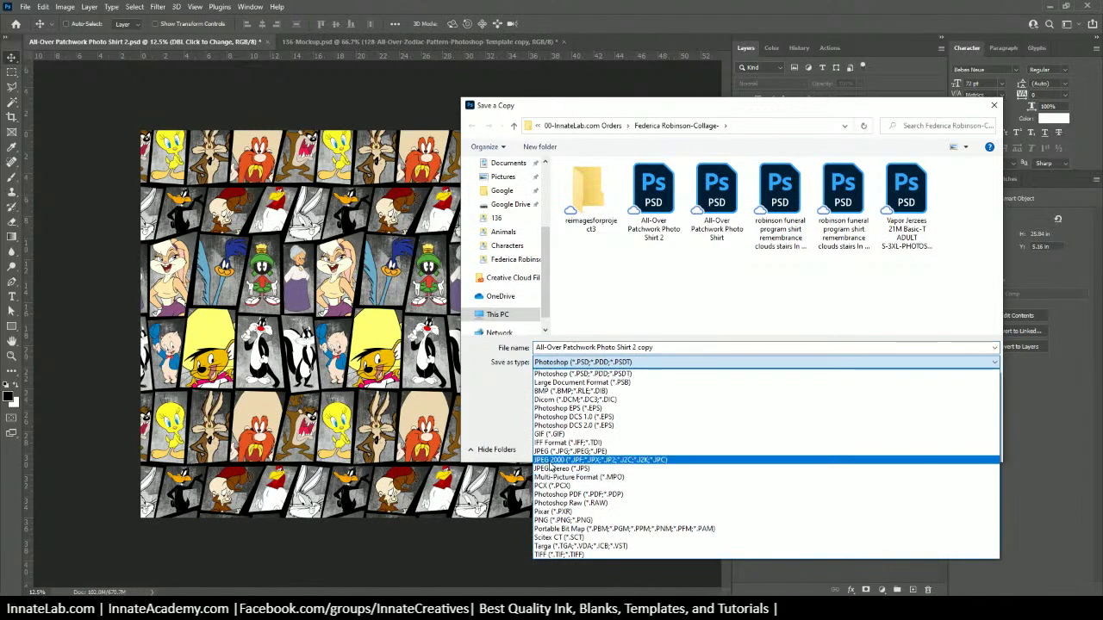
left_click(594, 449)
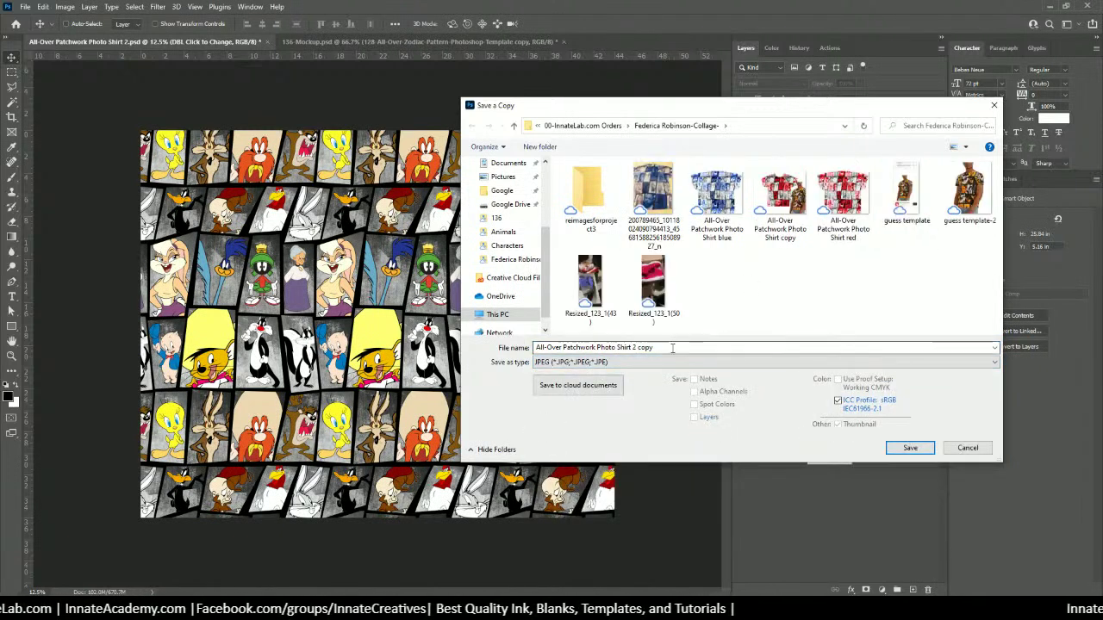
left_click(665, 347)
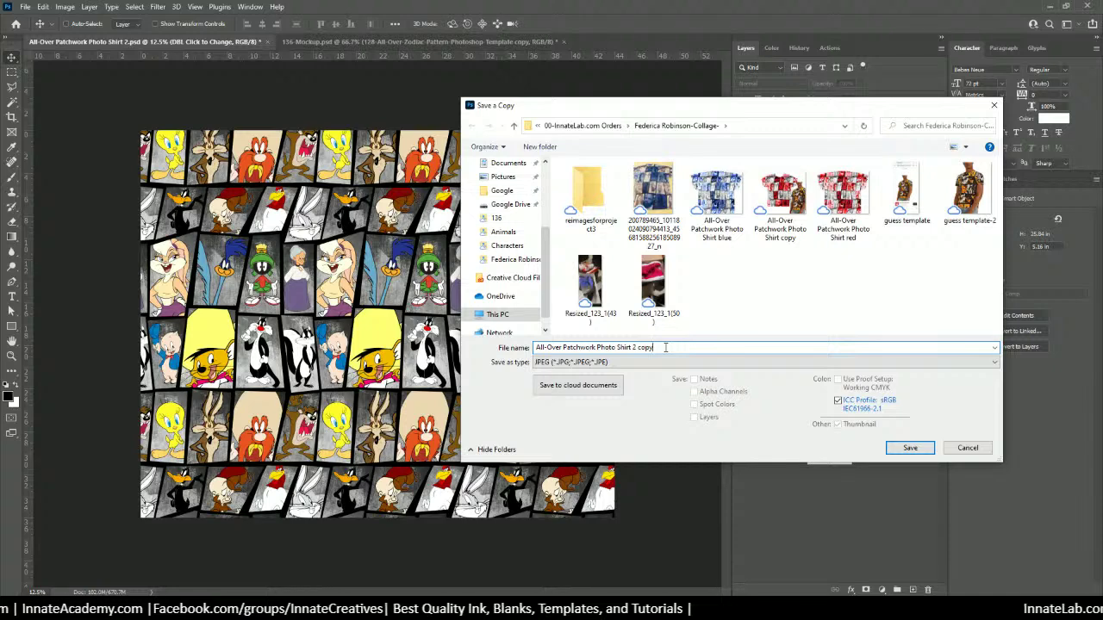
key("Return")
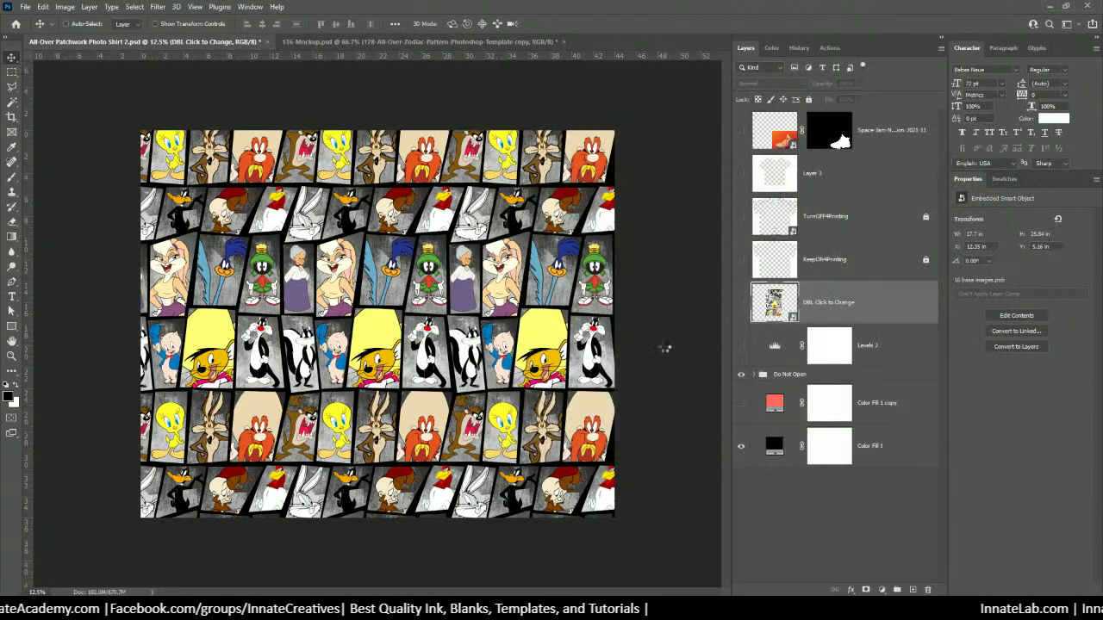
left_click(614, 151)
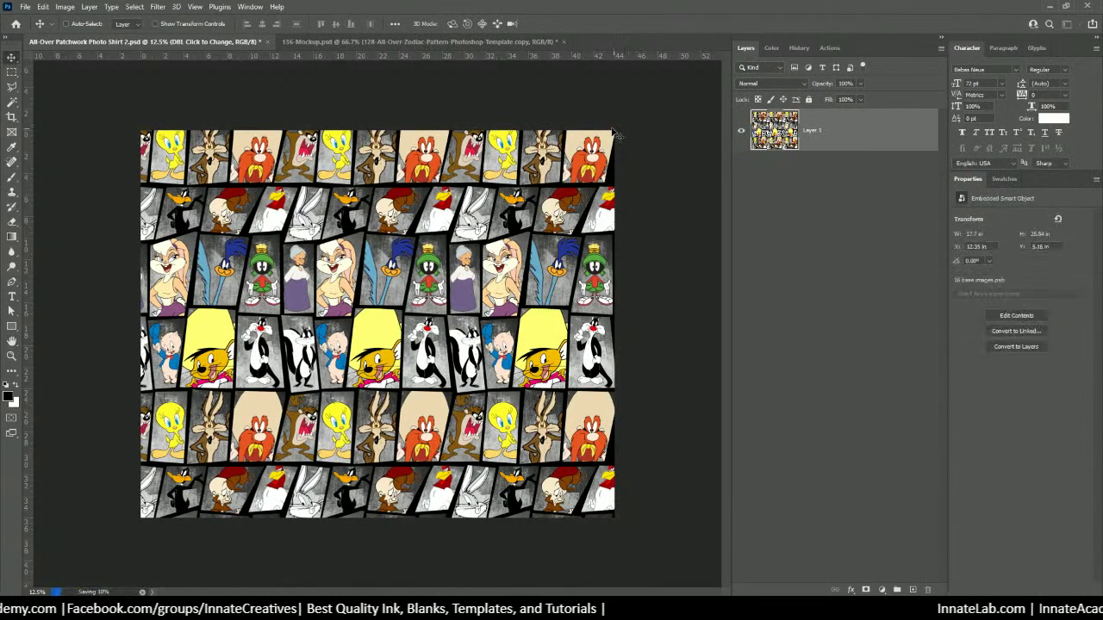
Look at the 136 folder in File Explorer, return to the 136-Mockup document in Photoshop and select the sneaker layer.
key("alt+Tab")
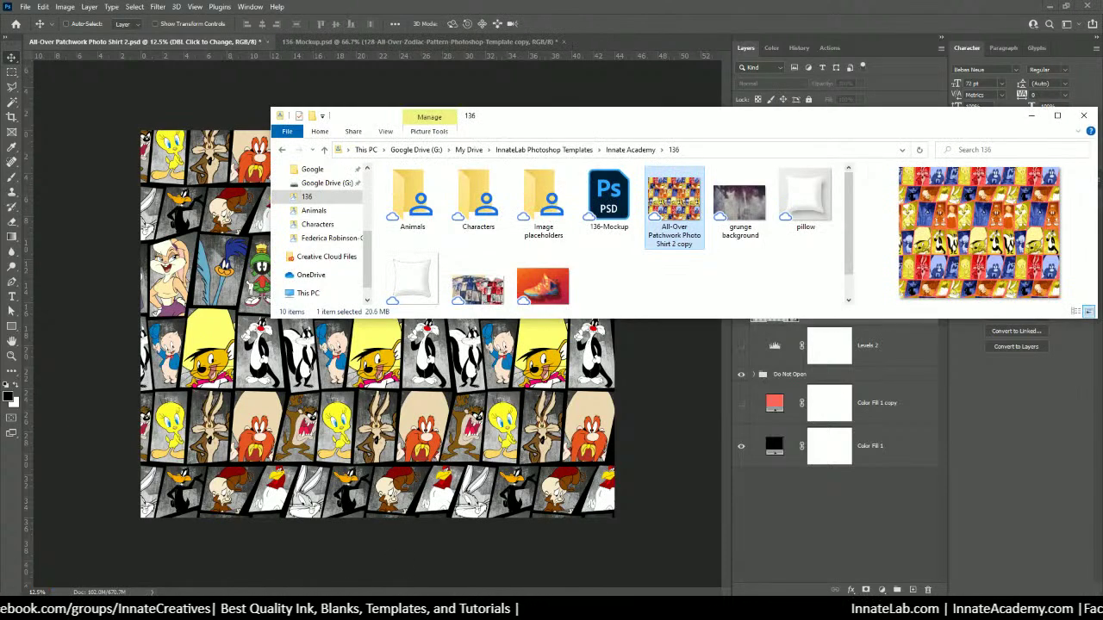
key("alt+Tab")
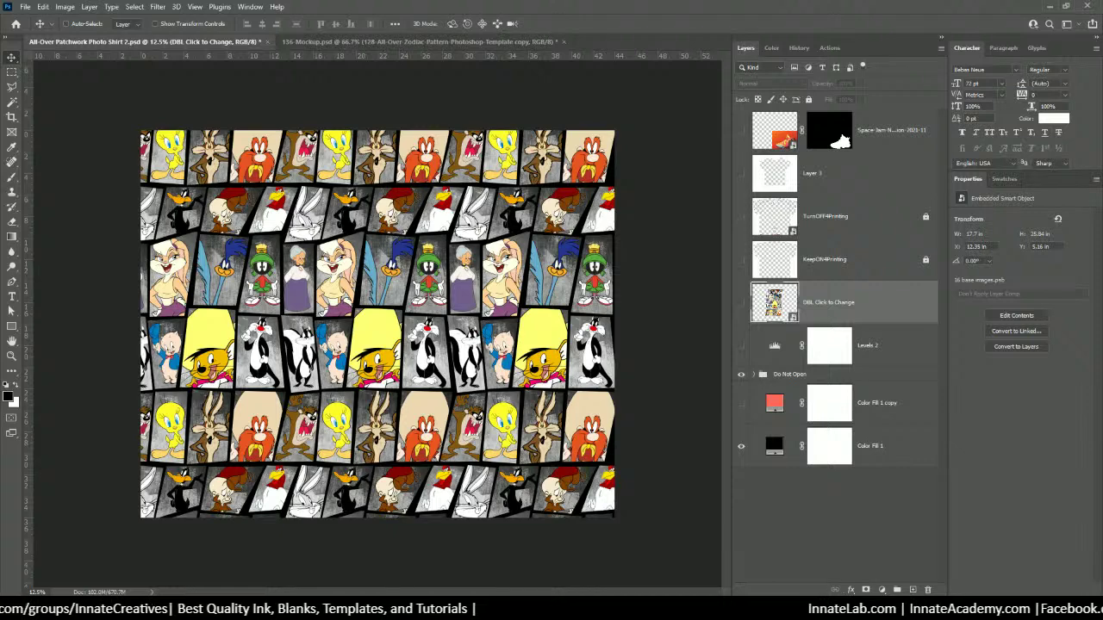
mouse_move(293, 614)
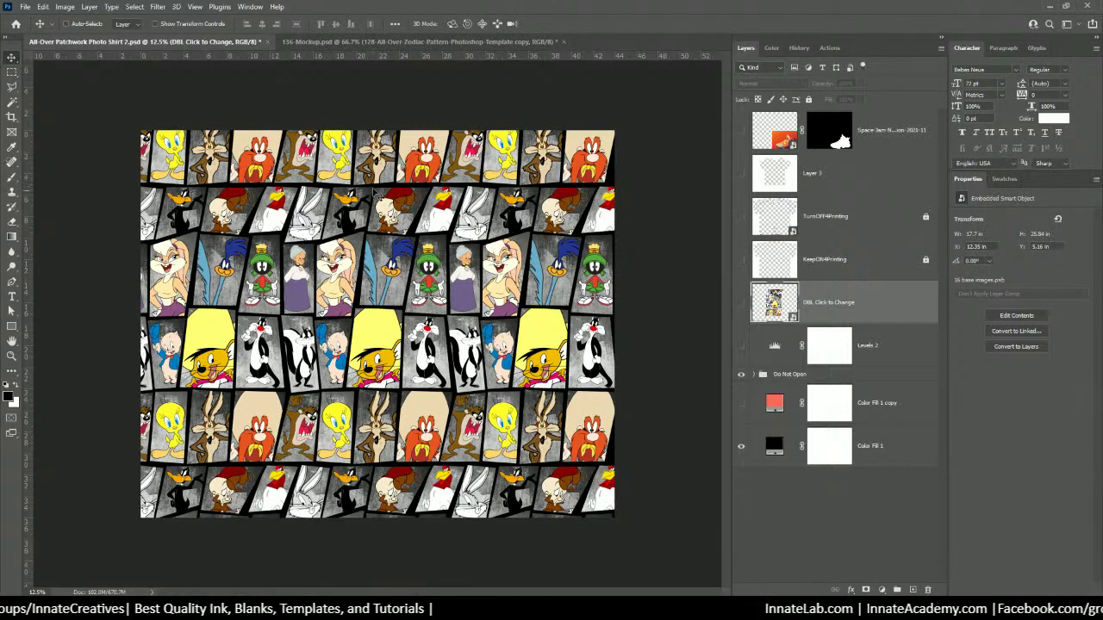
left_click(329, 41)
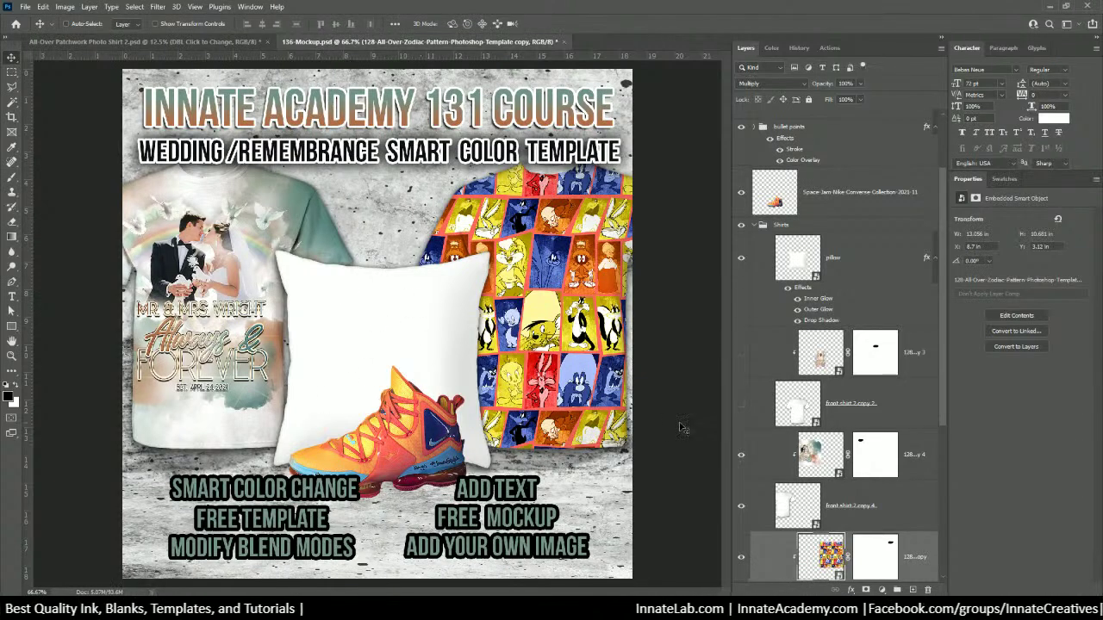
right_click(423, 462)
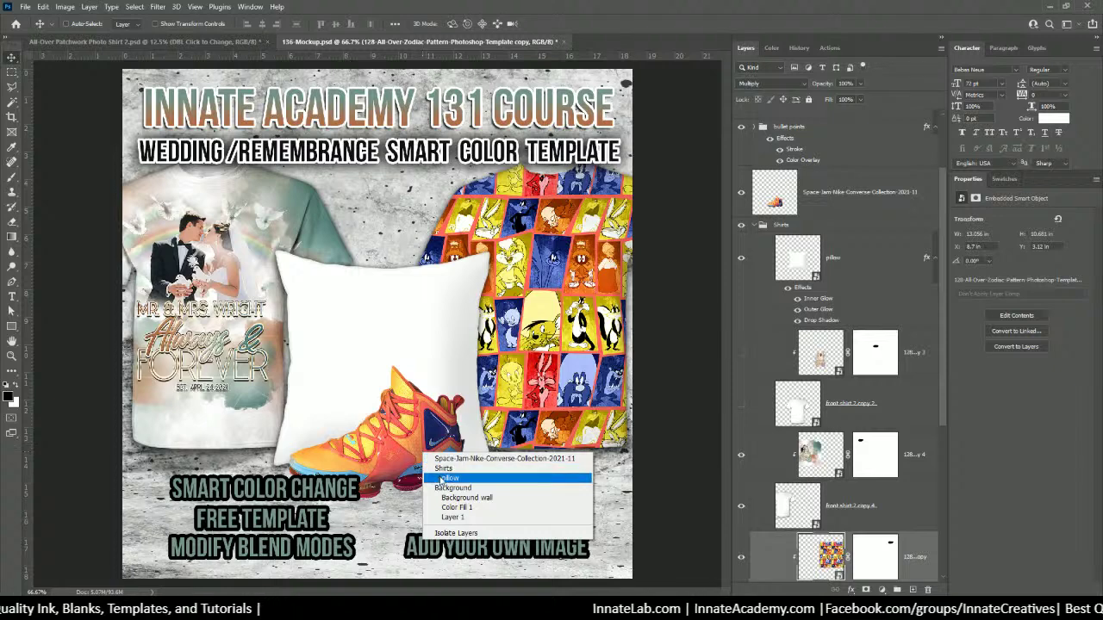
left_click(444, 458)
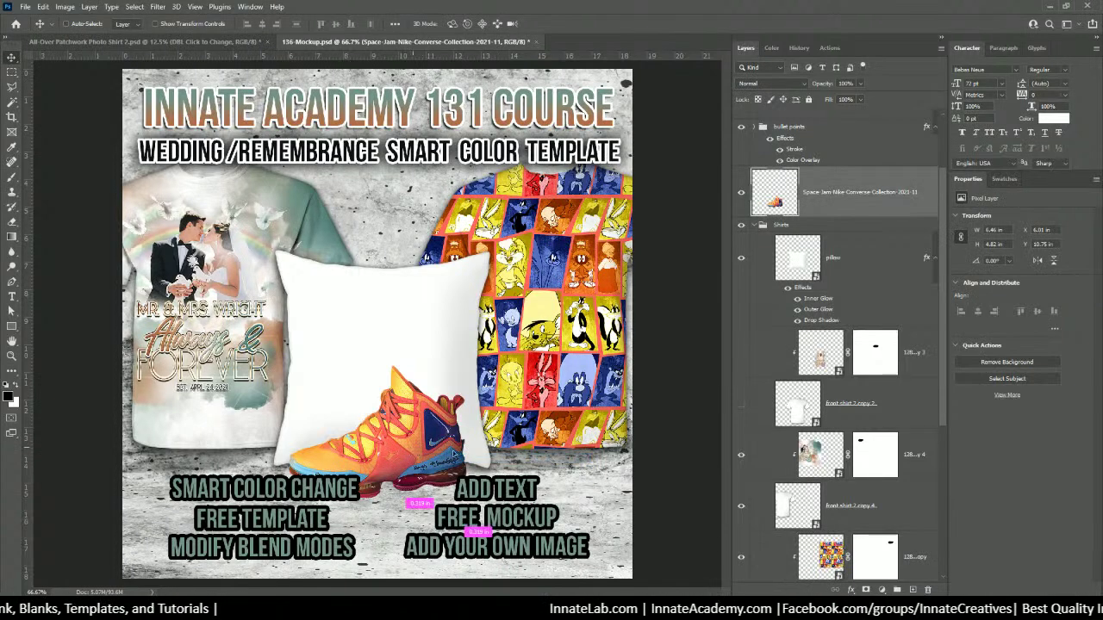
Move the sneaker image over the lower part of the patterned shirt, to about X 11.78 in, Y 10.75 in, and select the pillow layer.
left_click_drag(417, 457, 571, 466)
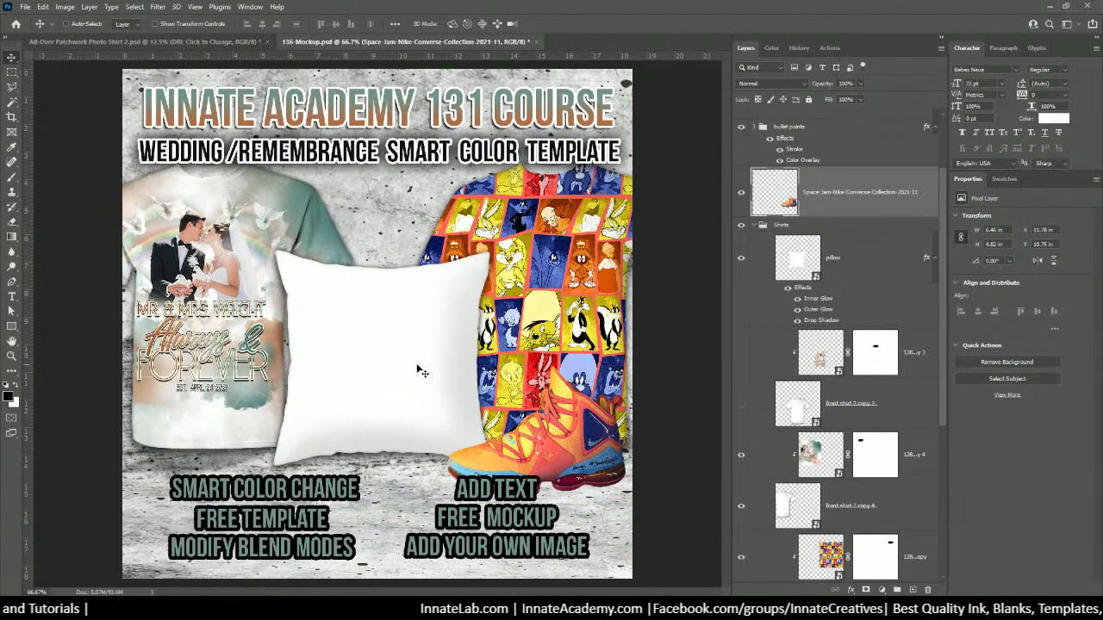
left_click(860, 263)
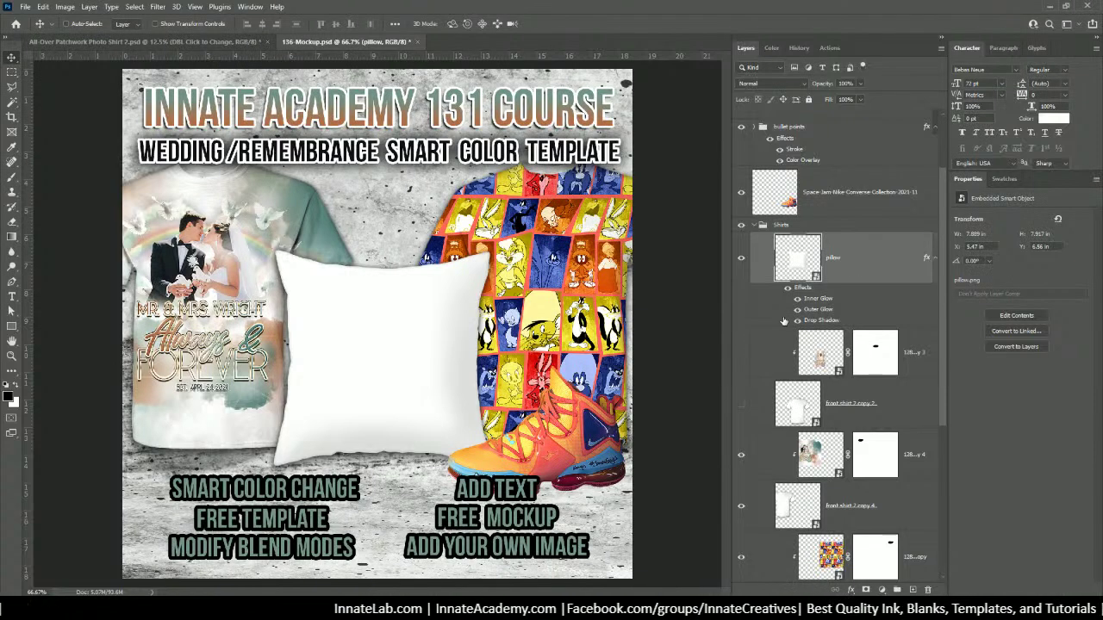
Look through the 136 folder in File Explorer for the pattern image.
key("alt+Tab")
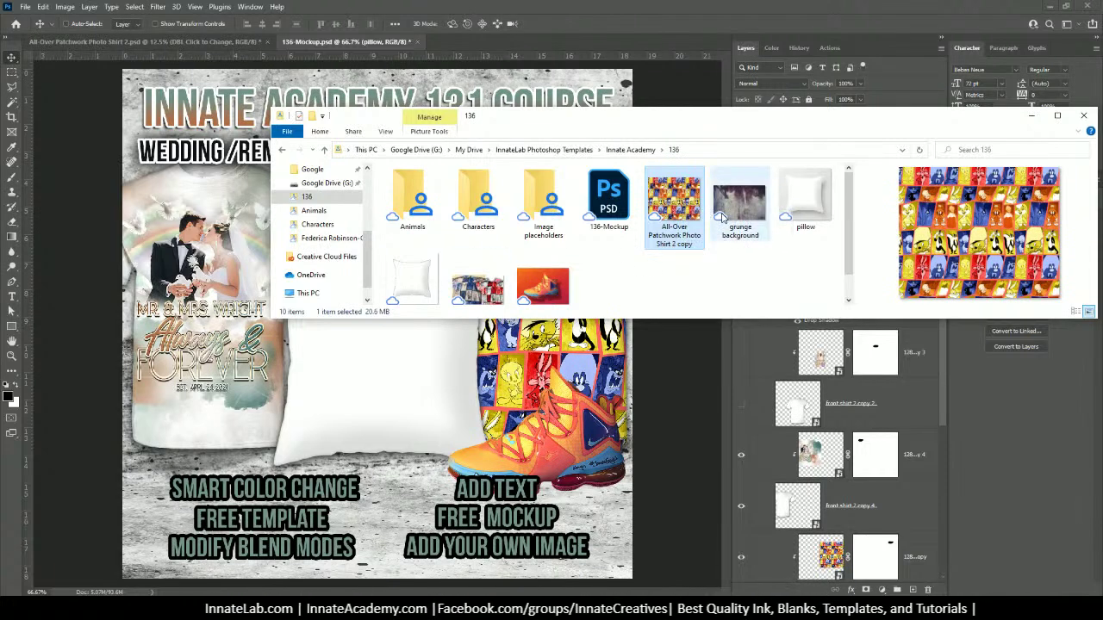
scroll(721, 226, "down", 1)
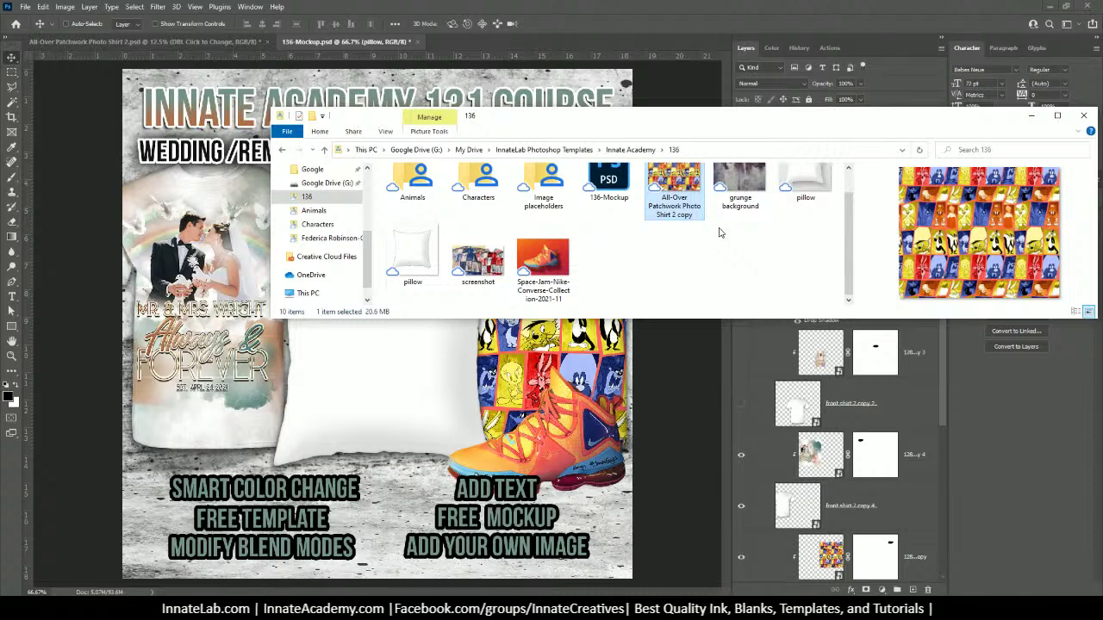
scroll(720, 233, "up", 1)
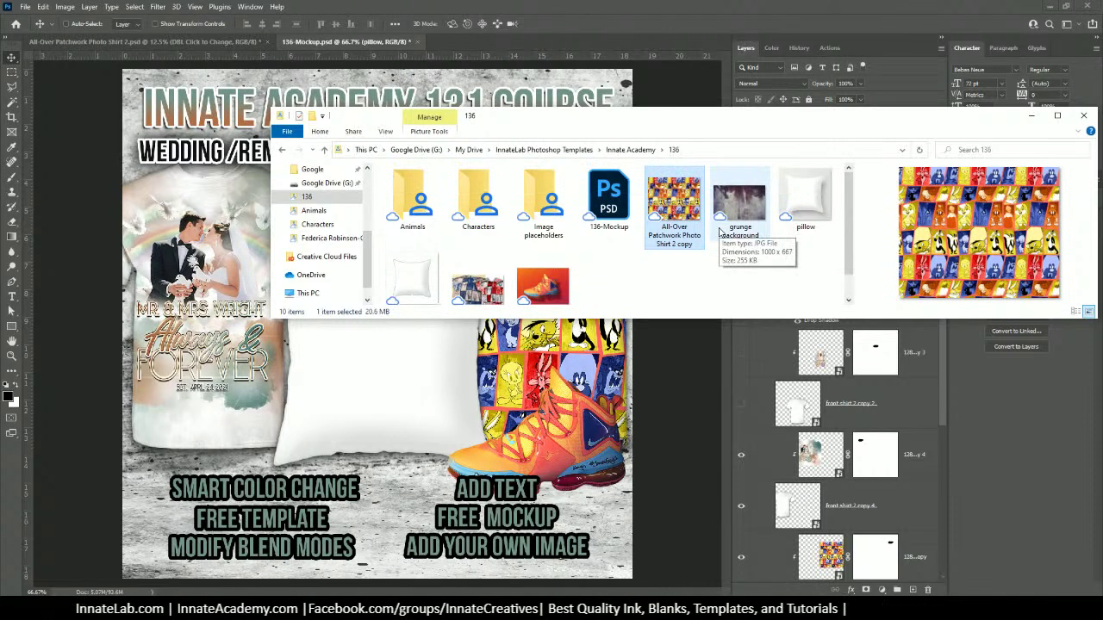
scroll(720, 233, "down", 1)
left_click(689, 248)
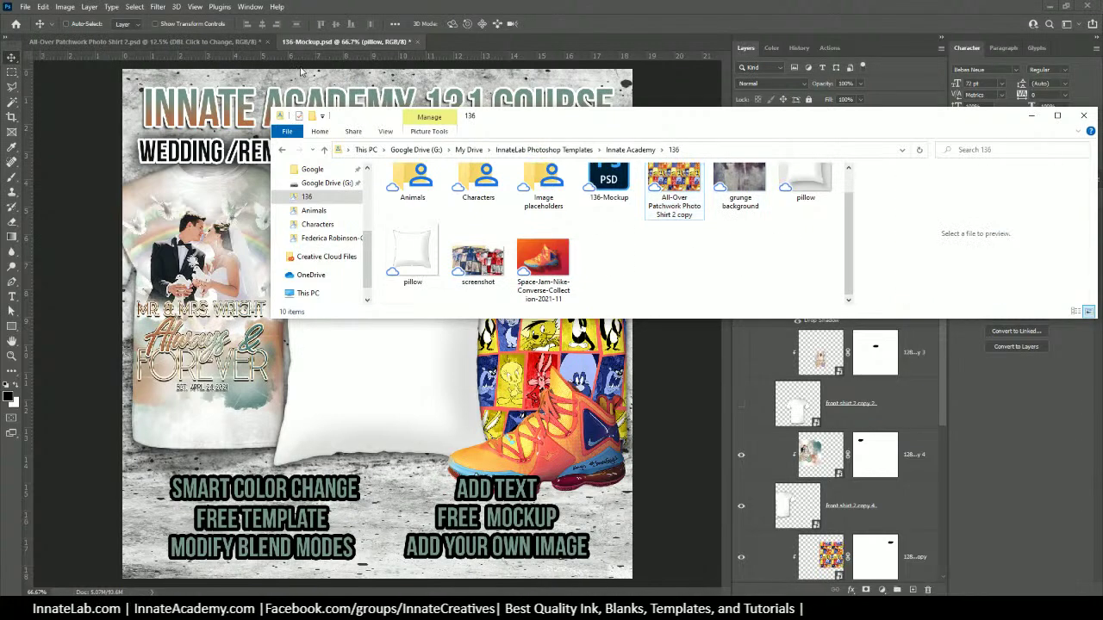
left_click(308, 43)
left_click(52, 42)
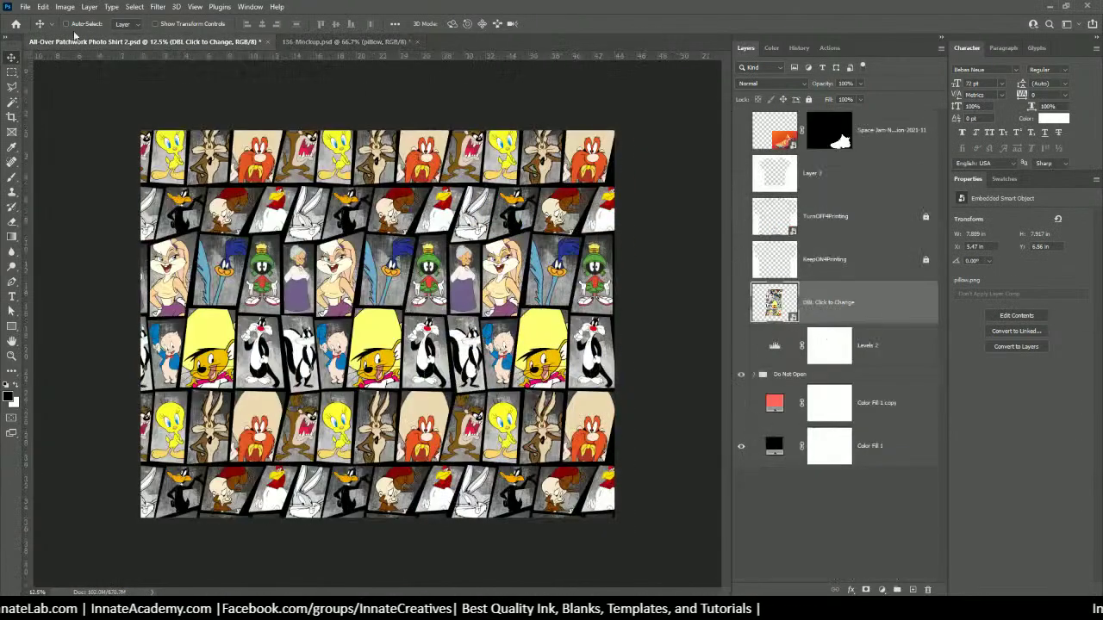
left_click(26, 6)
left_click(67, 145)
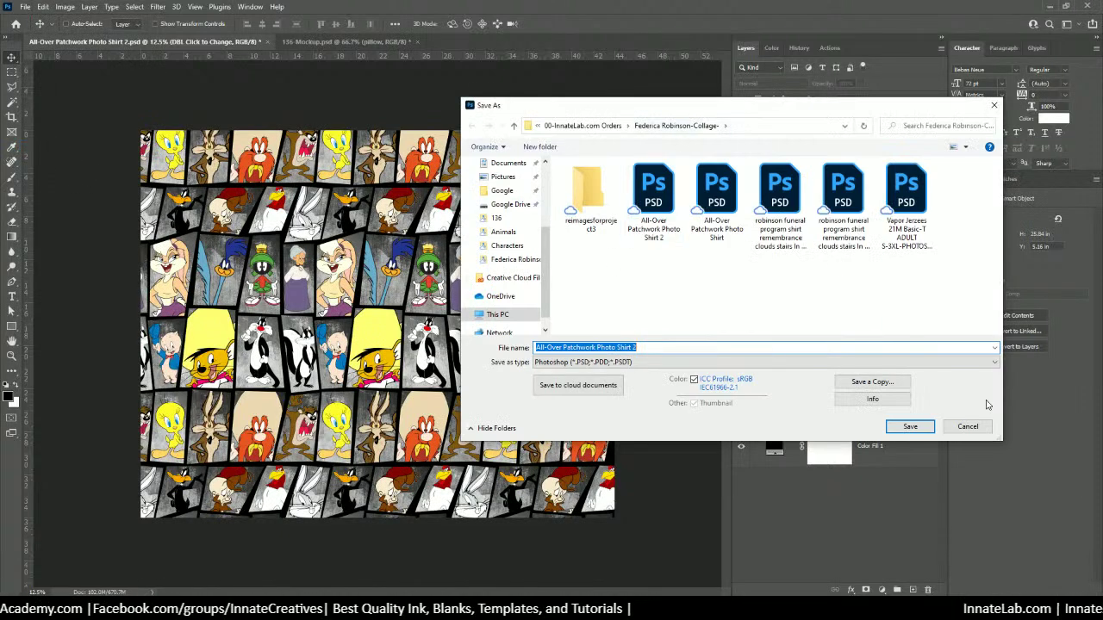
left_click(967, 427)
Place the All-Over Patchwork Photo Shirt 2 copy2 image from the 136 folder into 136-Mockup directly above the pillow layer.
key("alt+Tab")
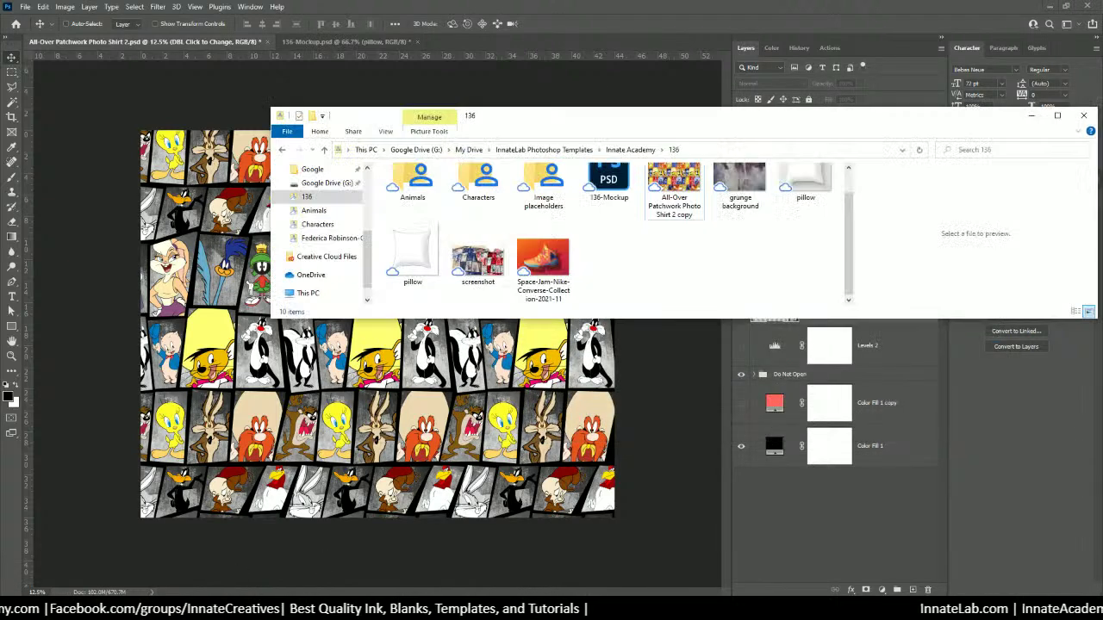
left_click_drag(436, 117, 420, 82)
key("alt+Tab")
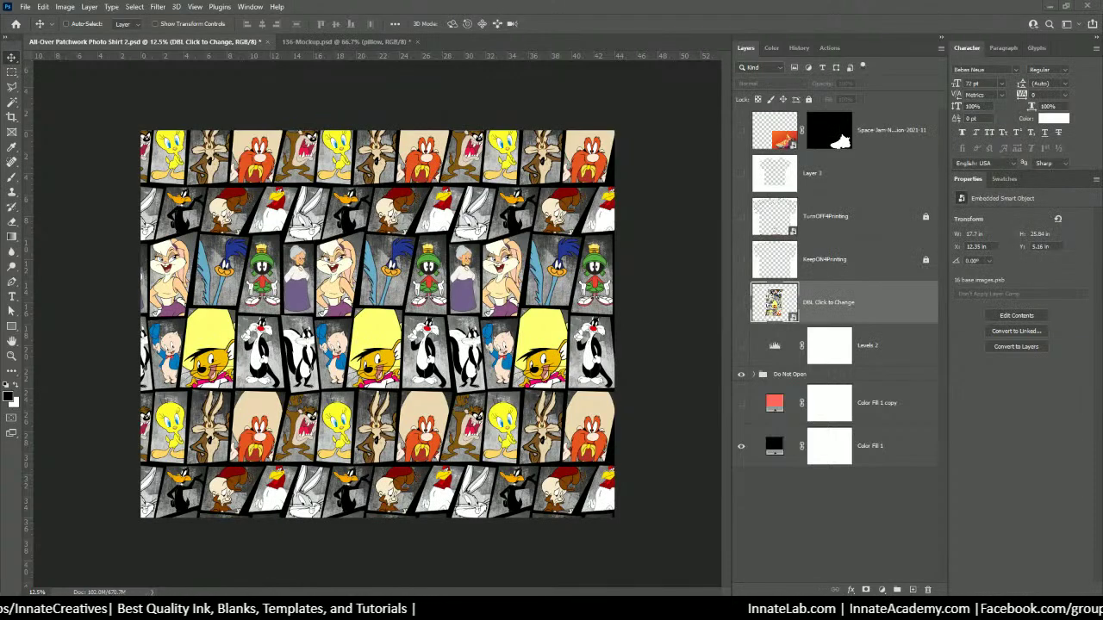
left_click_drag(0, 198, 374, 375)
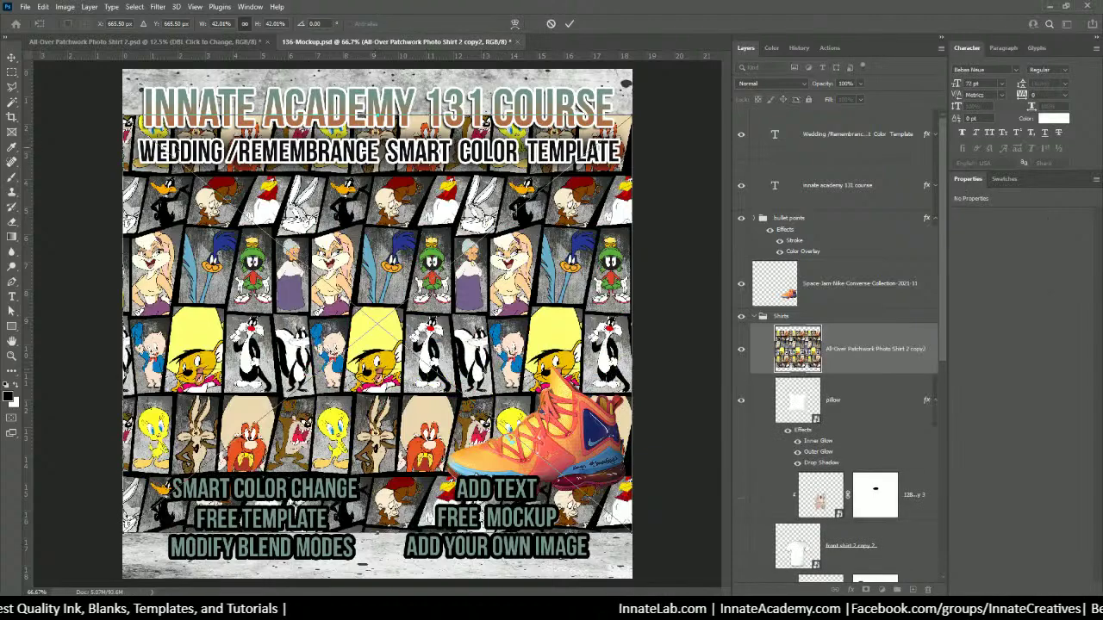
Scale the placed patchwork image to about 26.33% and position it so it covers the pillow.
left_click_drag(117, 114, 386, 333)
left_click_drag(546, 356, 419, 259)
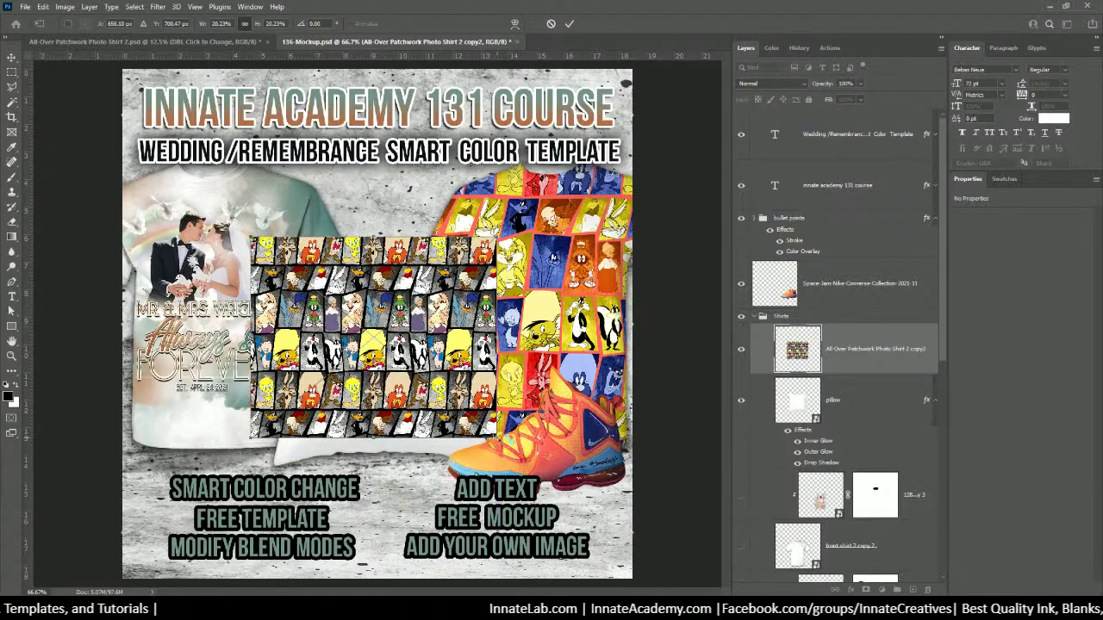
left_click_drag(501, 439, 565, 489)
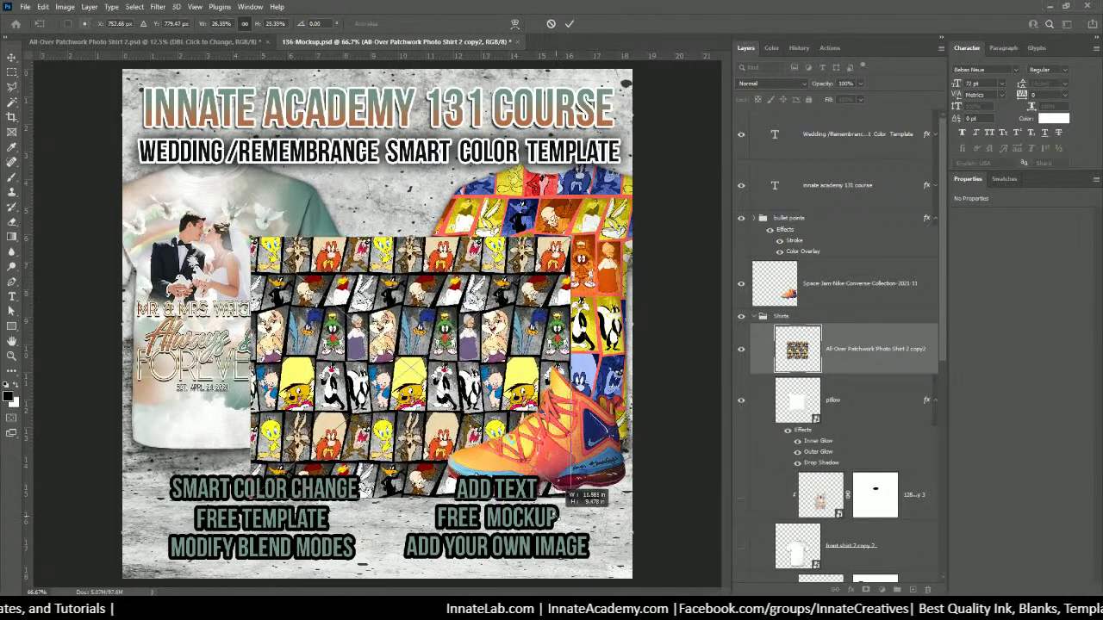
left_click_drag(449, 398, 438, 389)
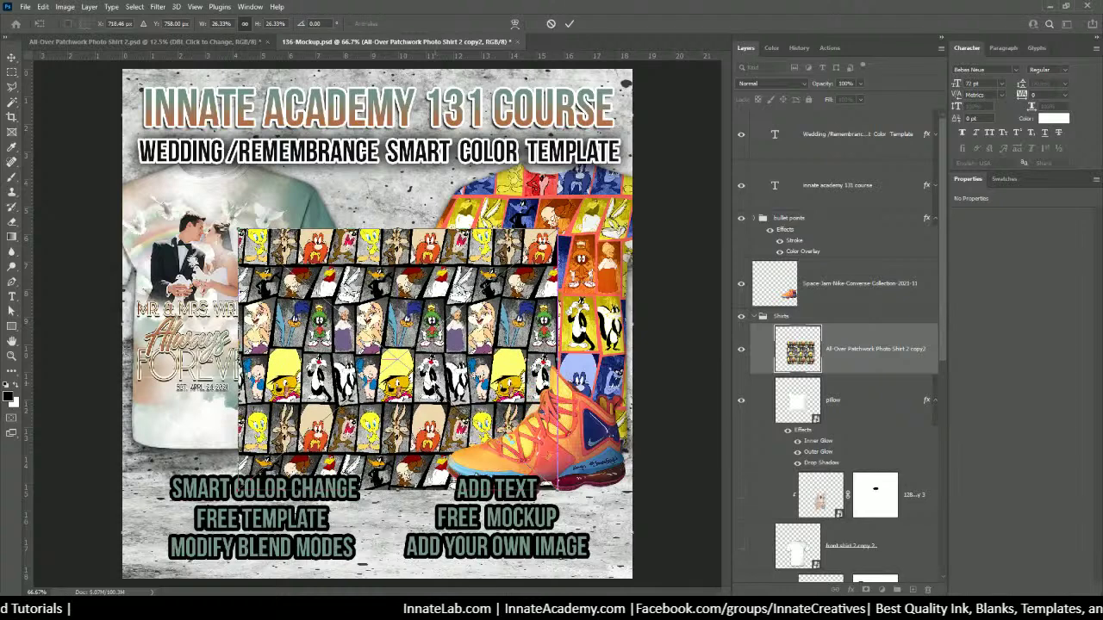
key("Return")
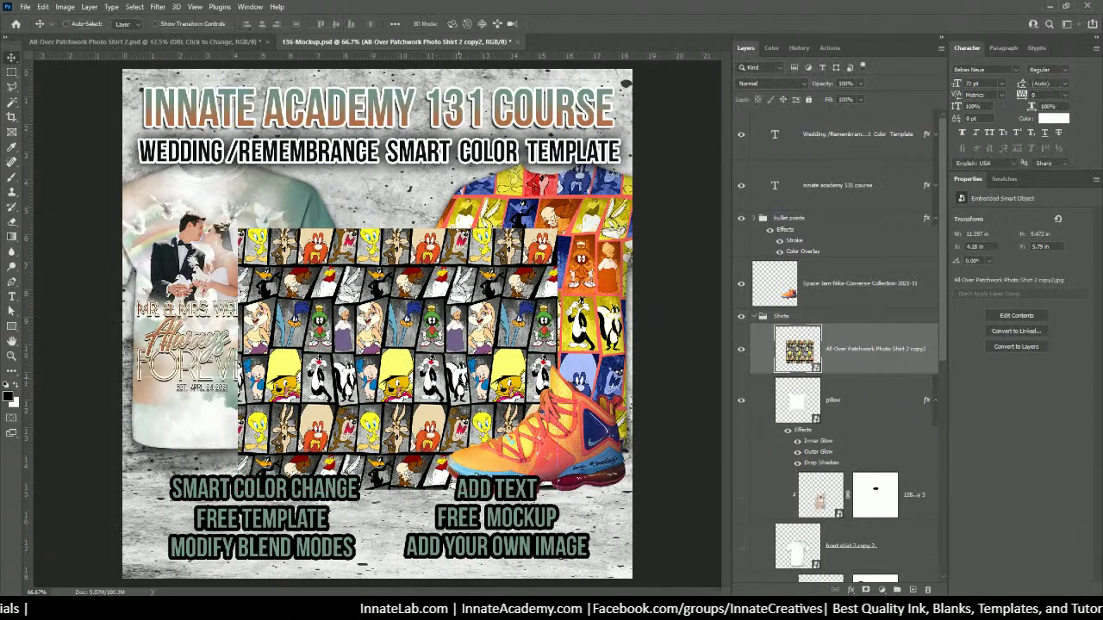
Rasterize the patchwork layer and convert it to a smart object.
right_click(843, 358)
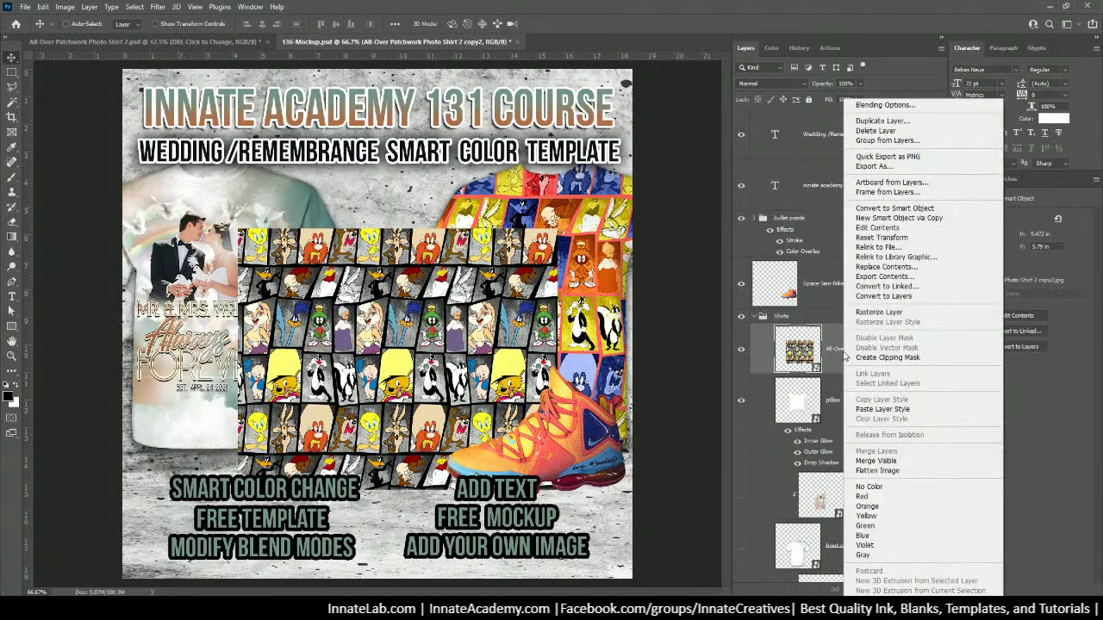
left_click(876, 309)
right_click(861, 352)
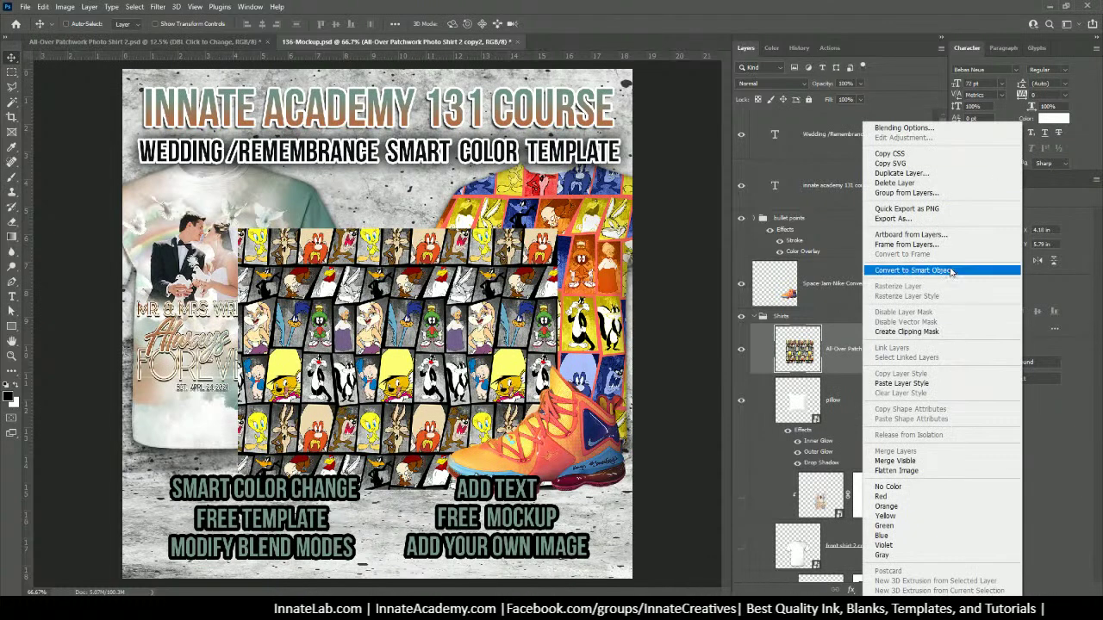
left_click(922, 272)
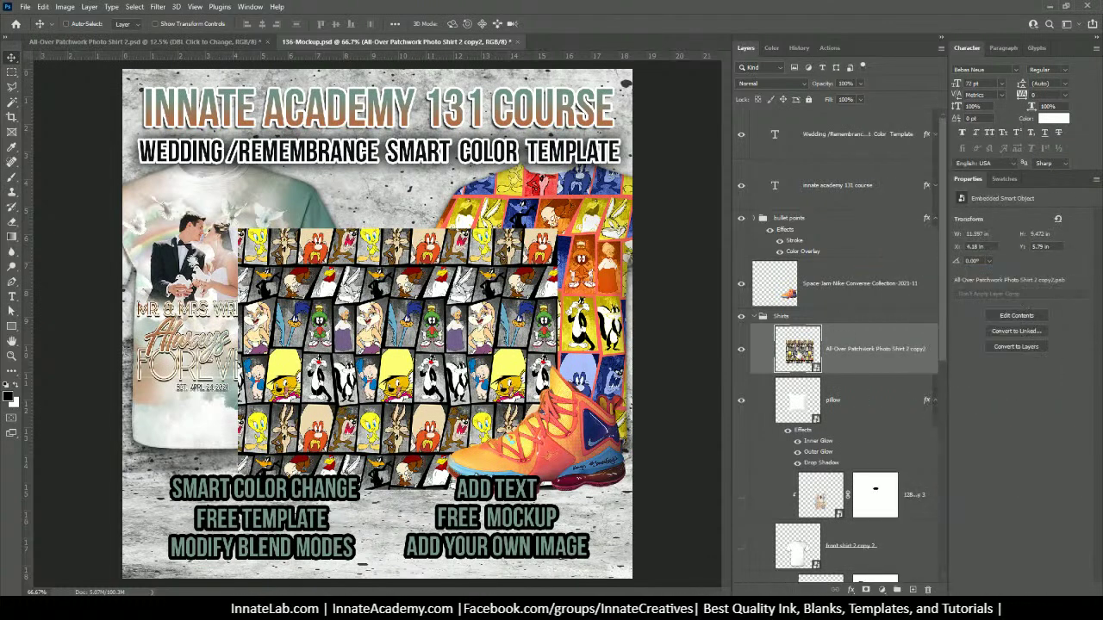
Clip the patchwork layer to the pillow layer and set its blend mode to Multiply.
right_click(852, 350)
left_click(897, 360)
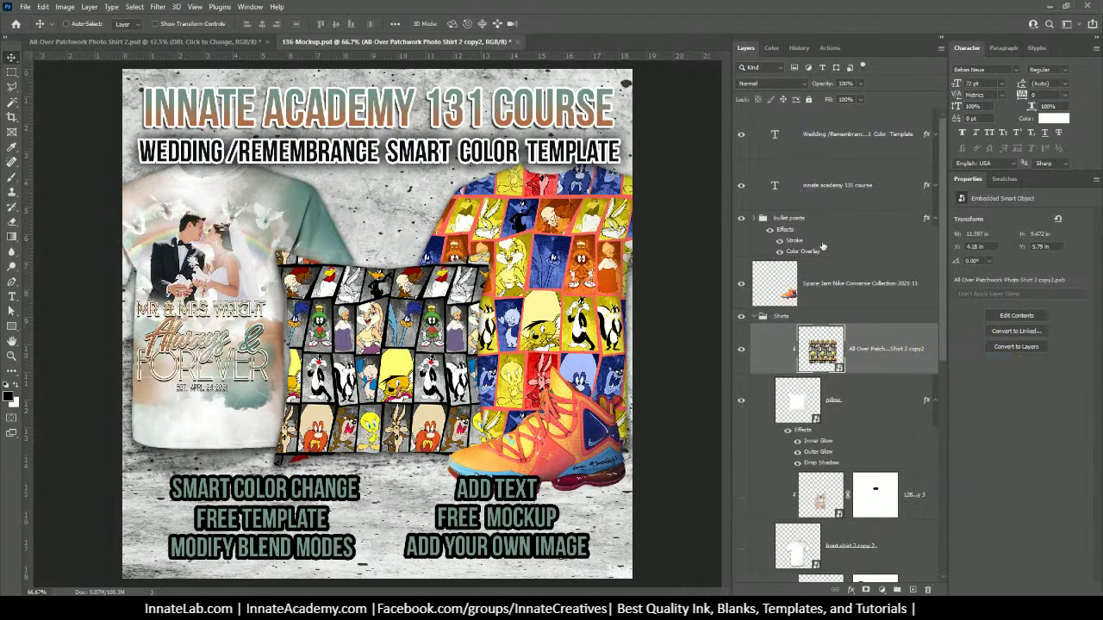
left_click(749, 82)
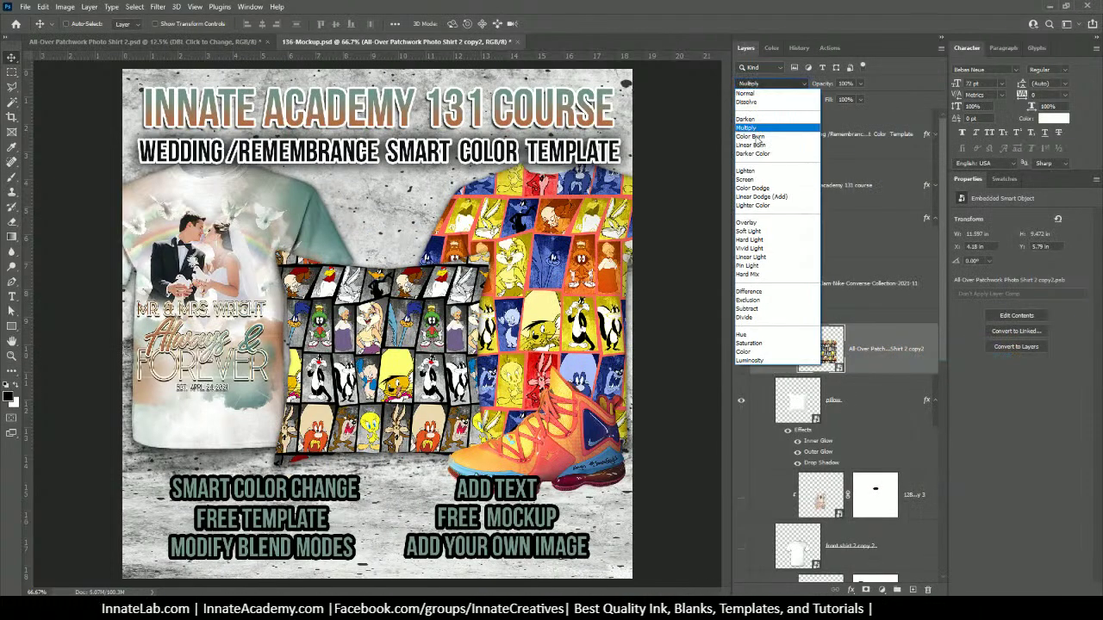
left_click(746, 127)
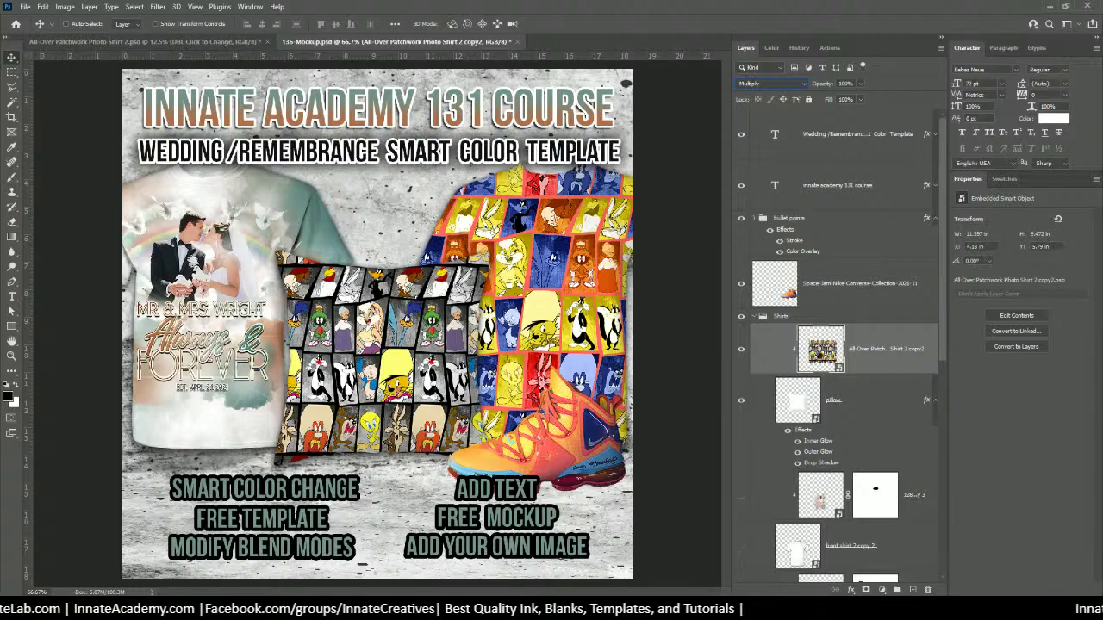
Inspect the clipped patchwork layer's smart object contents and return to the mockup.
double_click(818, 353)
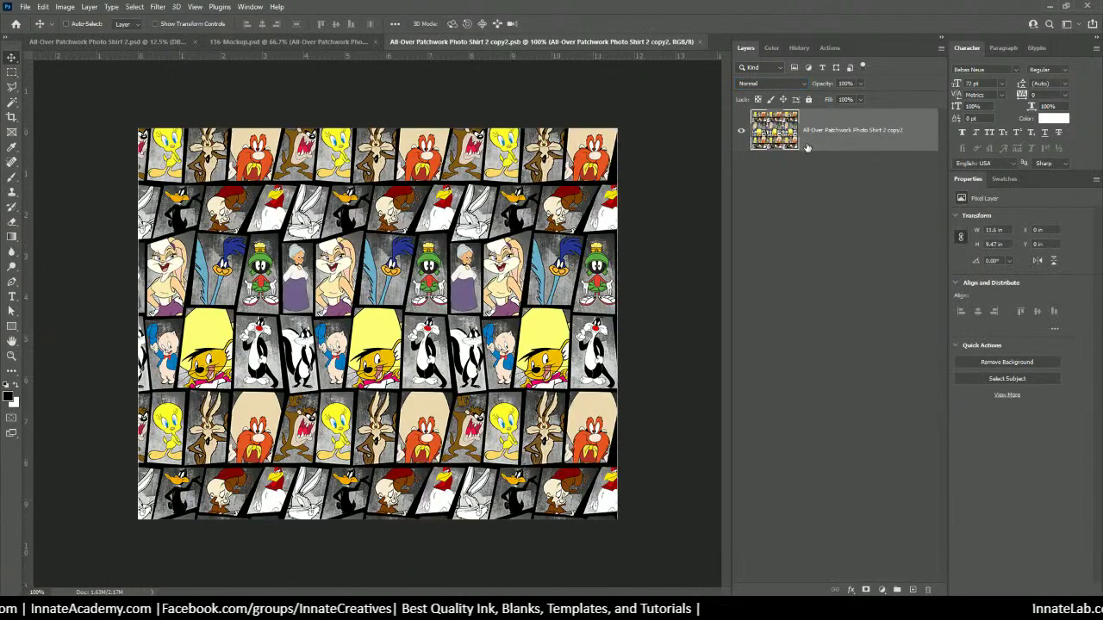
left_click(699, 41)
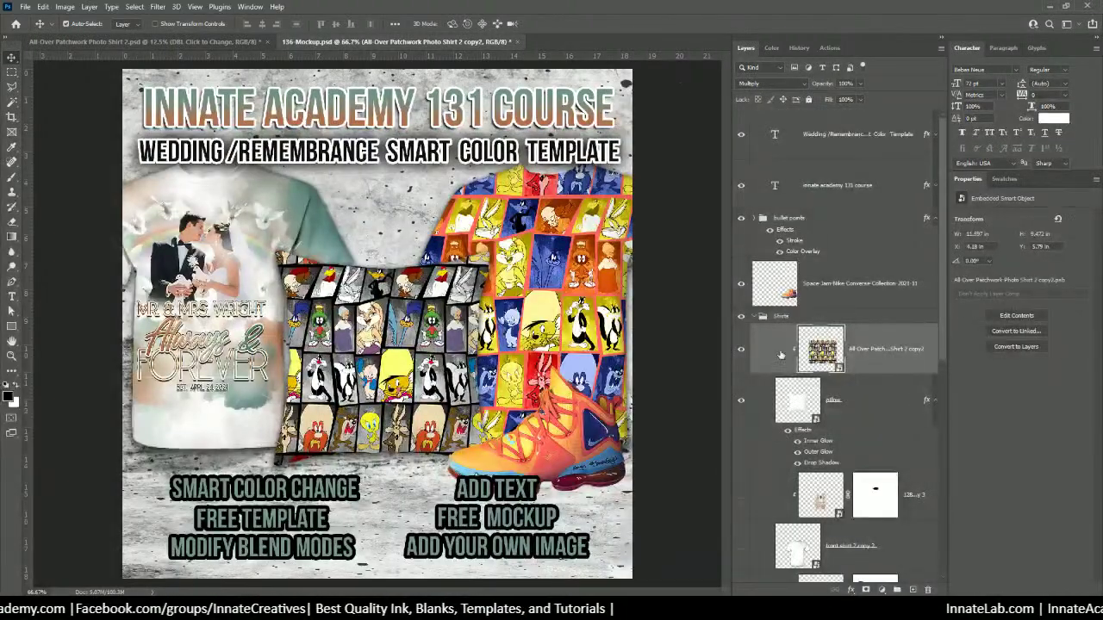
Enlarge the clipped patchwork pattern to about 129.39% and reposition it to fill the pillow.
key("ctrl+t")
left_click_drag(716, 230, 670, 177)
left_click_drag(456, 342, 422, 387)
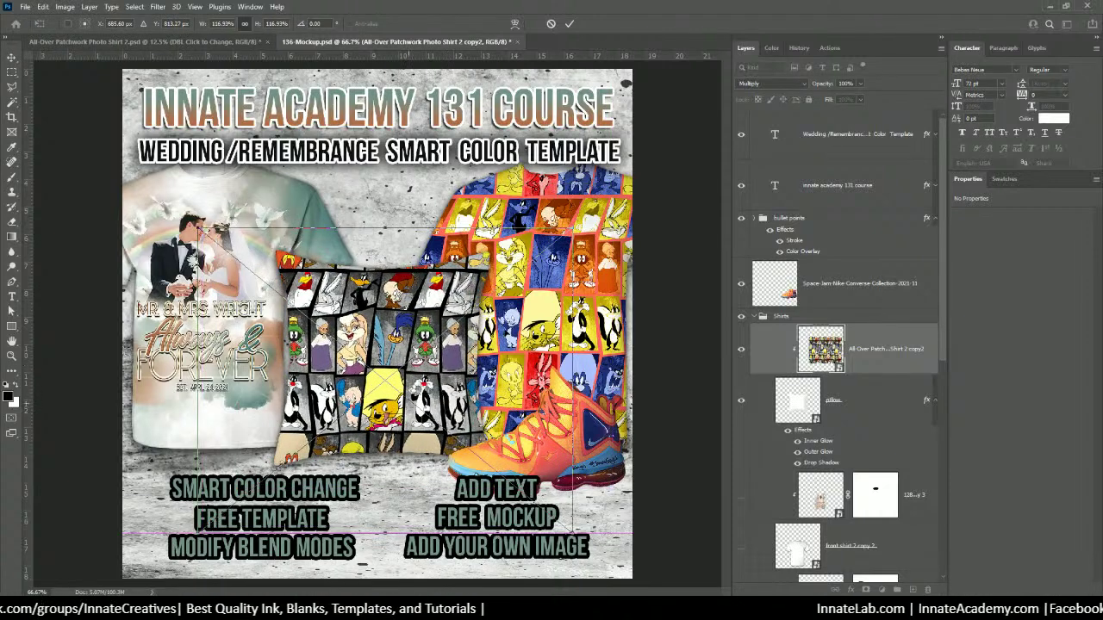
left_click_drag(568, 231, 614, 195)
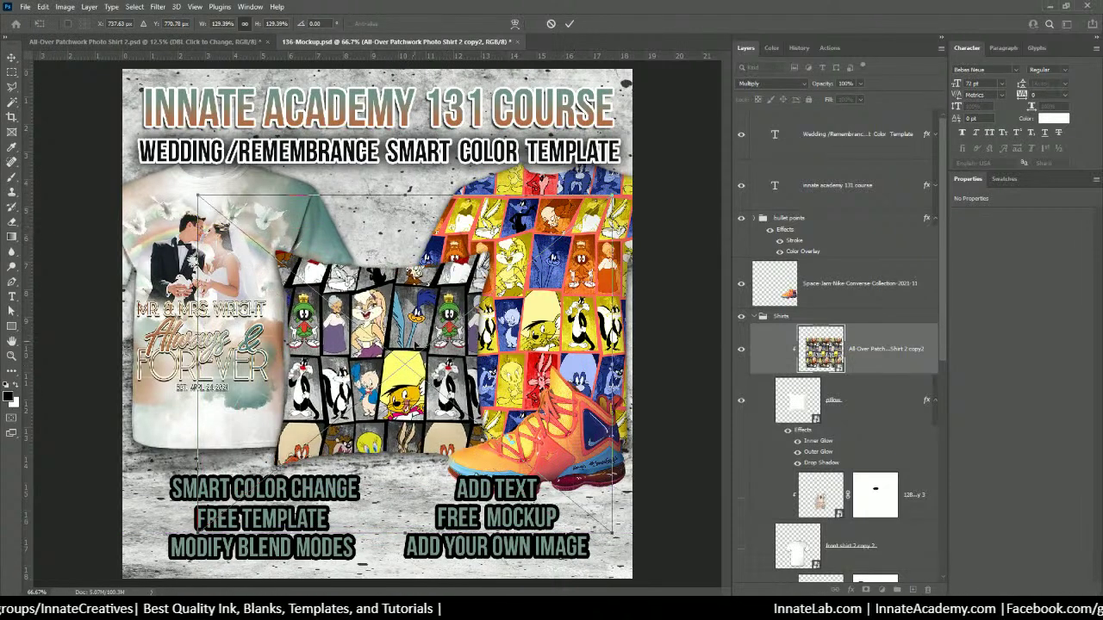
left_click_drag(430, 323, 392, 364)
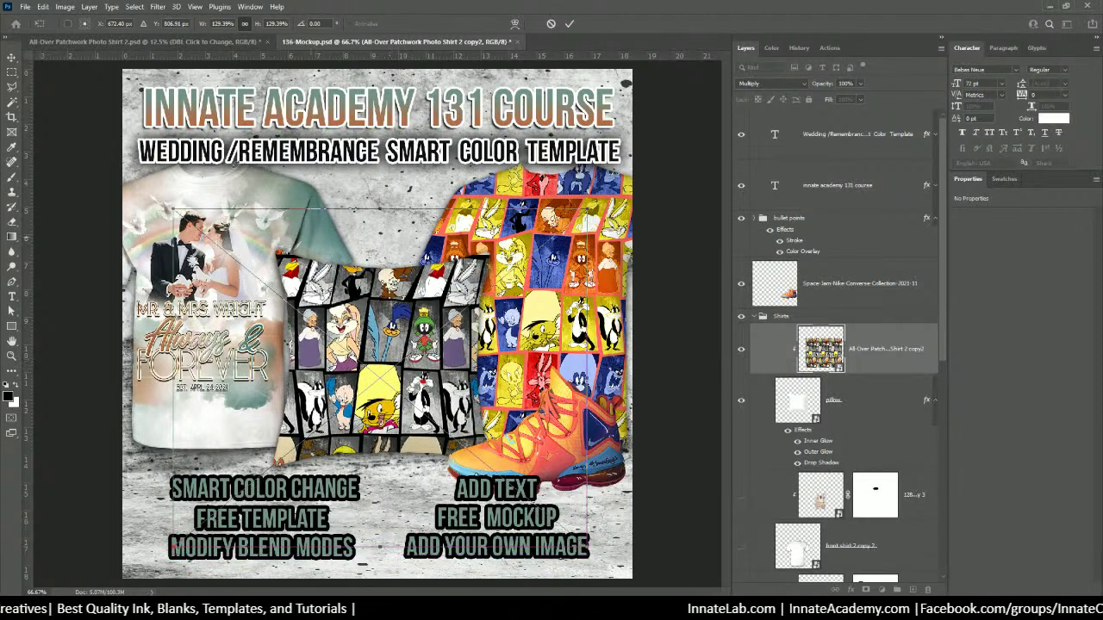
key("Return")
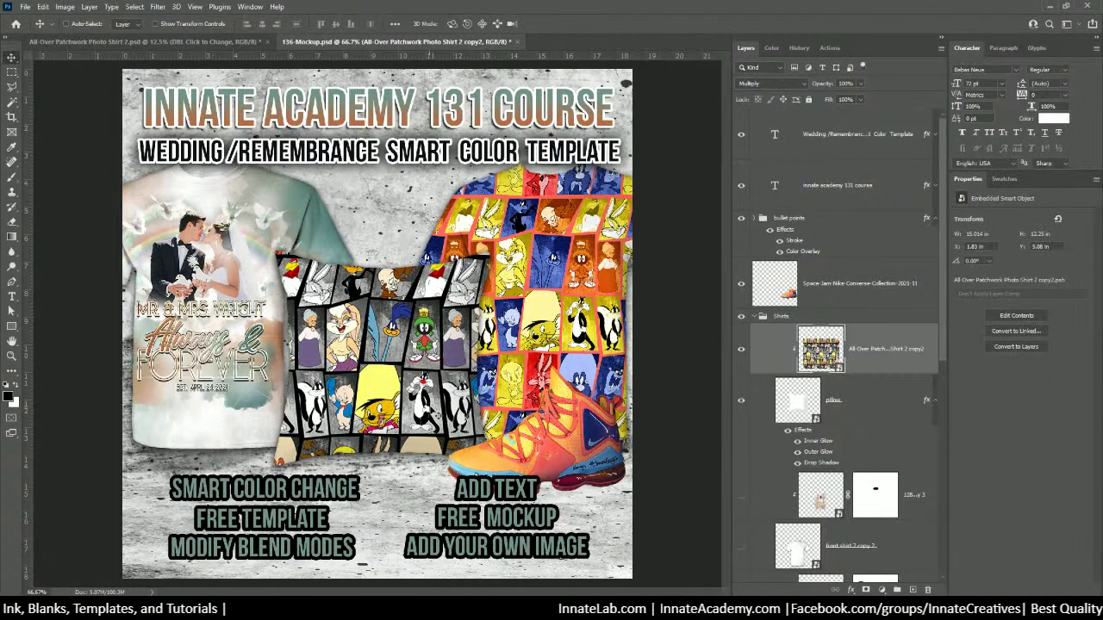
In the patchwork document's DBL Click to Change smart object, duplicate the upper Smart Color 1, 2 and 3 layers above the 16 base images group.
left_click(256, 43)
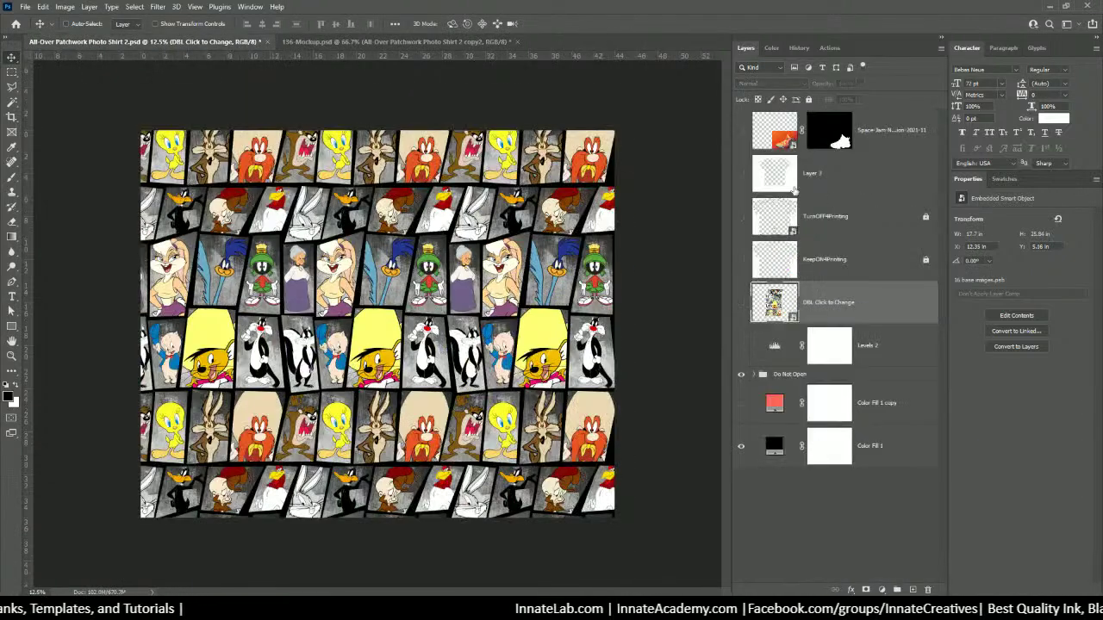
double_click(775, 303)
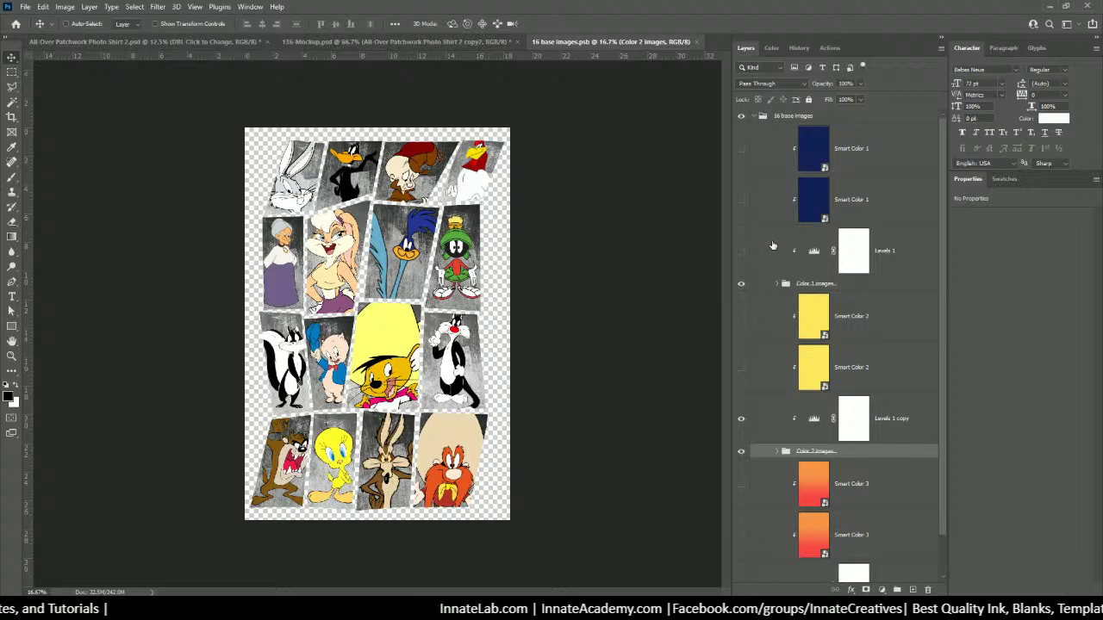
left_click(870, 150)
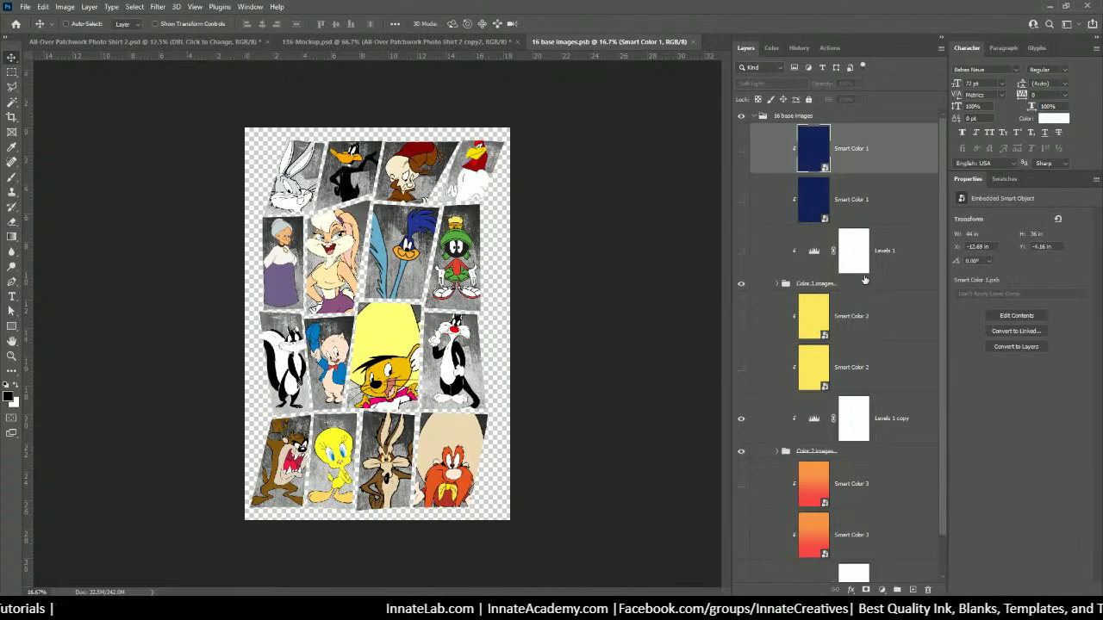
left_click(879, 324, "ctrl")
left_click(880, 496, "ctrl")
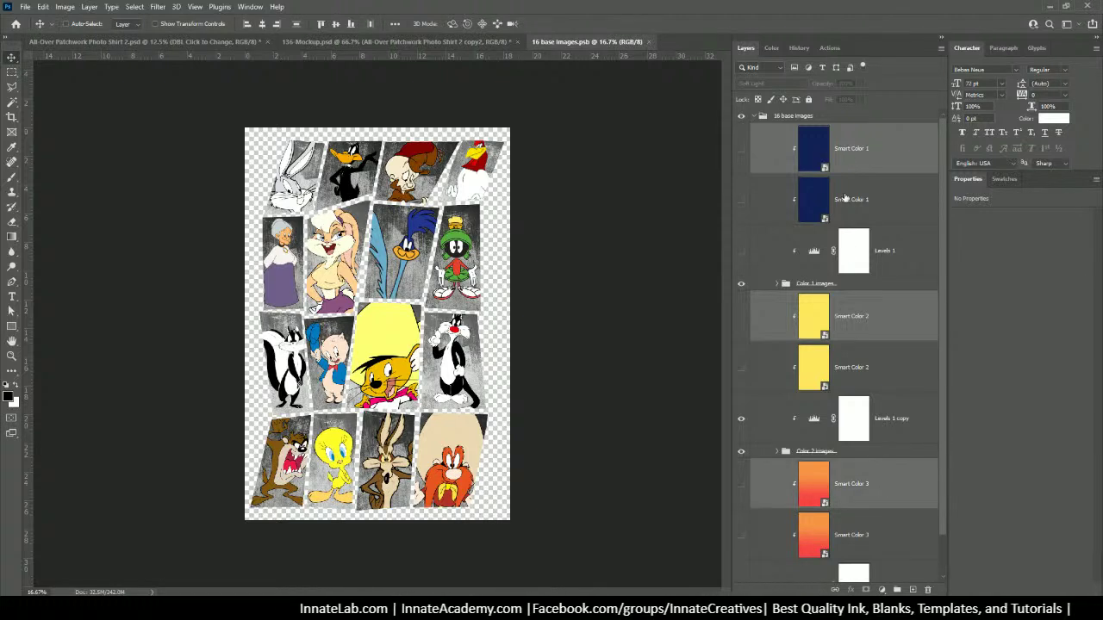
left_click_drag(852, 150, 840, 109)
Make the Smart Color 1 copy visible and set the blend mode of all three Smart Color copies to Color.
left_click(818, 140)
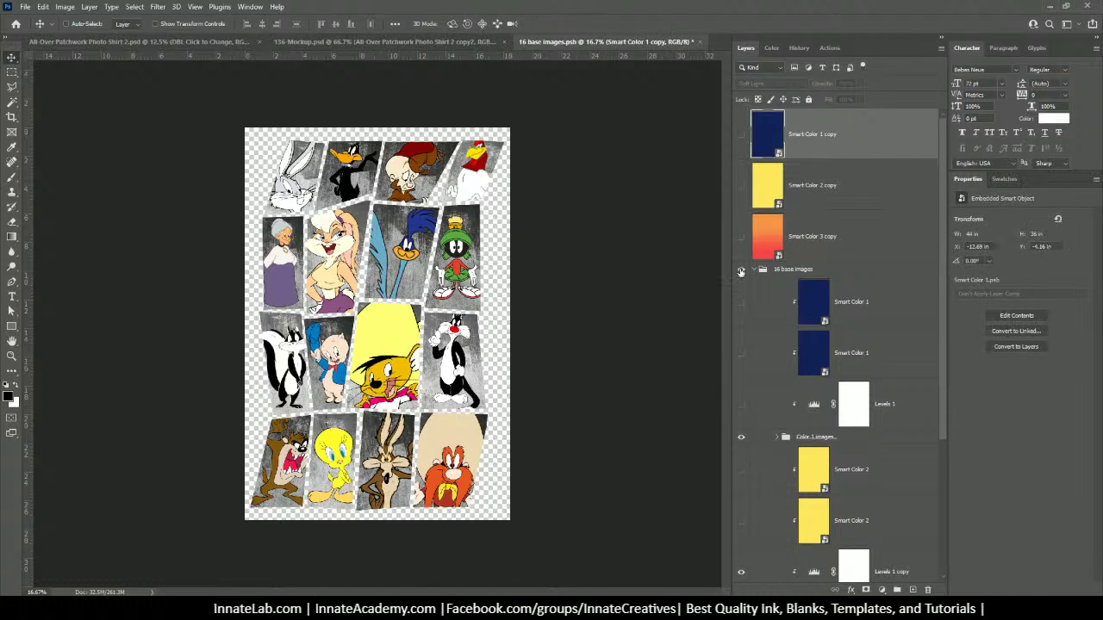
left_click(740, 136)
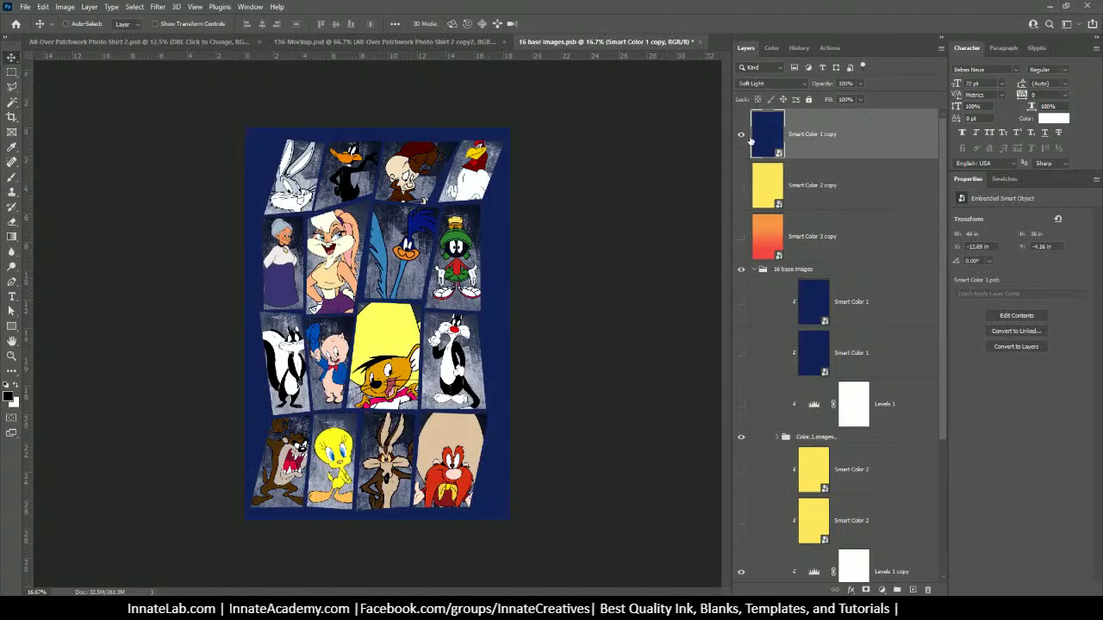
left_click(771, 83)
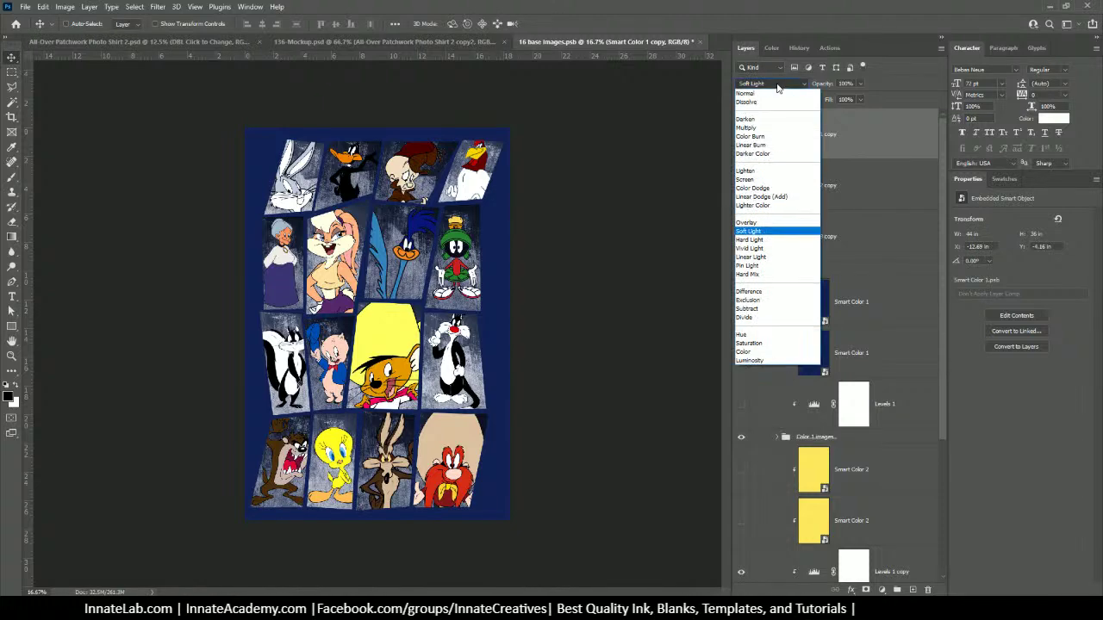
left_click(852, 131)
left_click(856, 238, "shift")
left_click(771, 83)
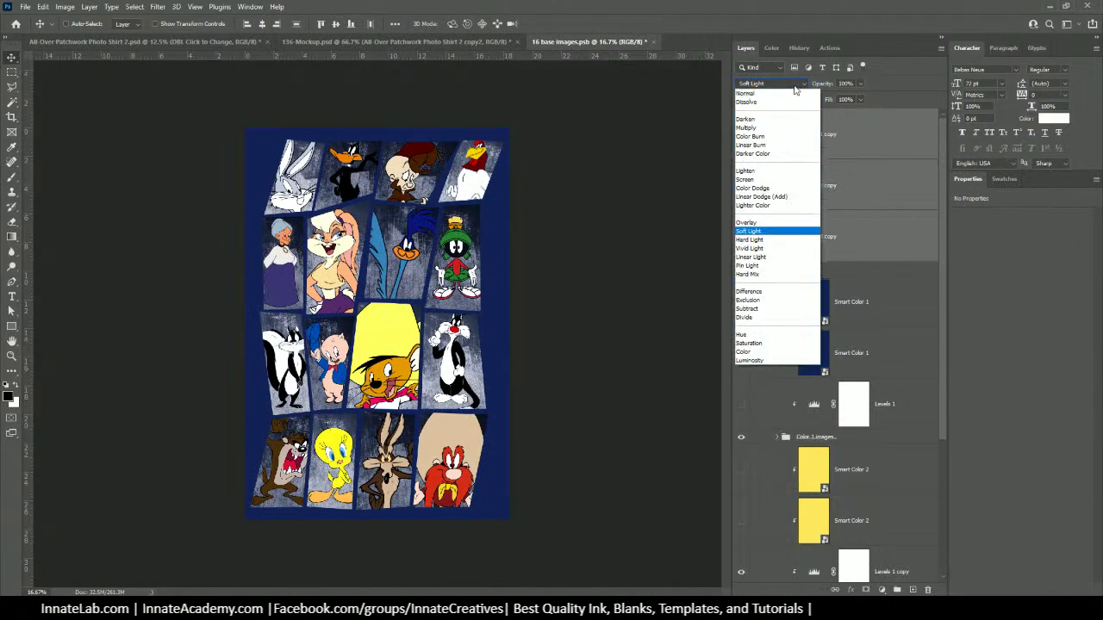
left_click(766, 351)
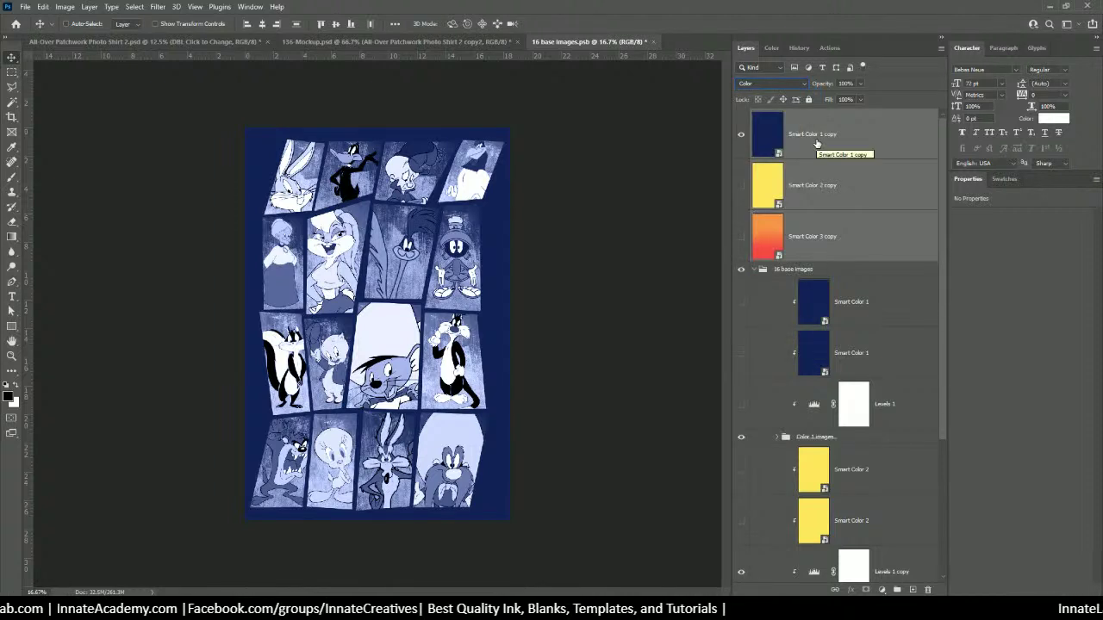
Collapse the 16 base images group and clip the three Smart Color copies to it.
left_click(755, 269)
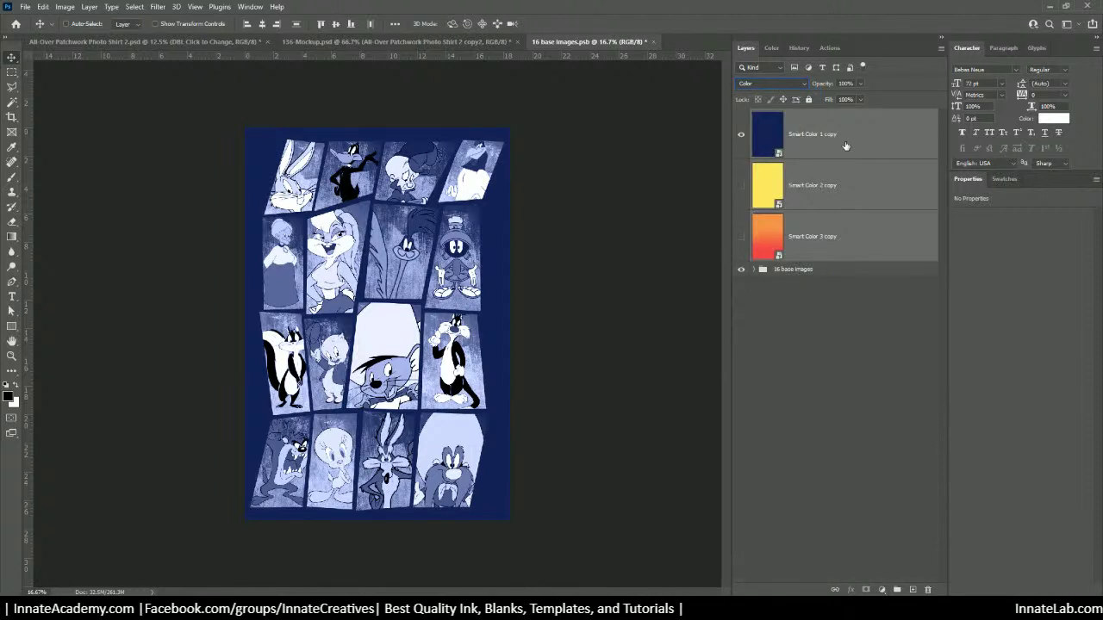
right_click(845, 147)
left_click(914, 358)
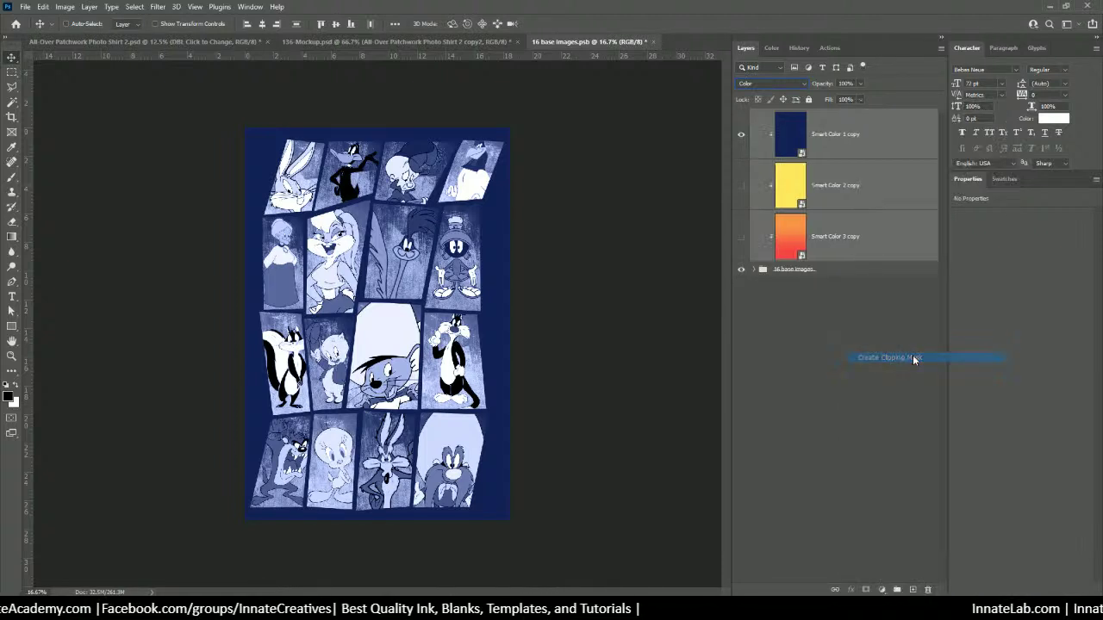
Preview the Smart Color copies one at a time, leave only Smart Color 1 copy visible, and save and close the smart object.
left_click(741, 134)
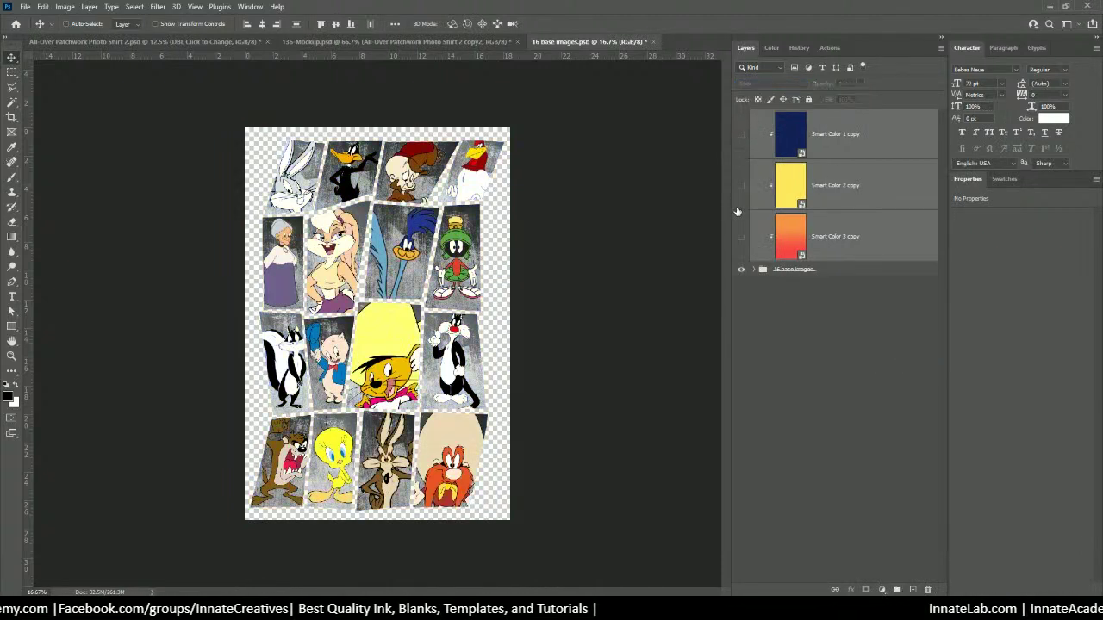
left_click(740, 187)
left_click(742, 240)
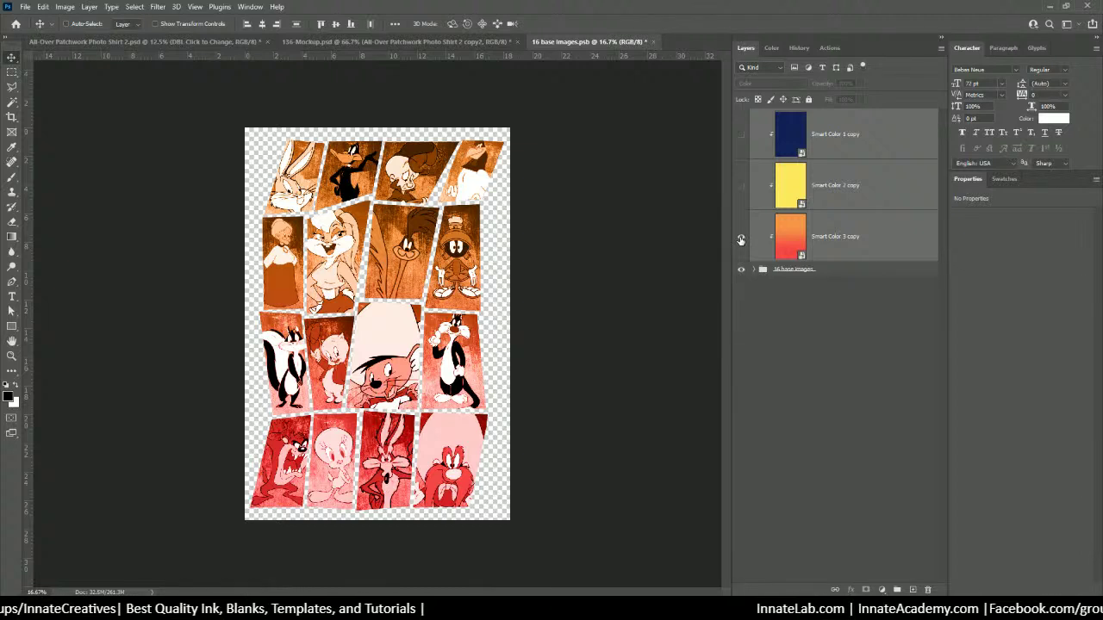
left_click(740, 239)
left_click(740, 136)
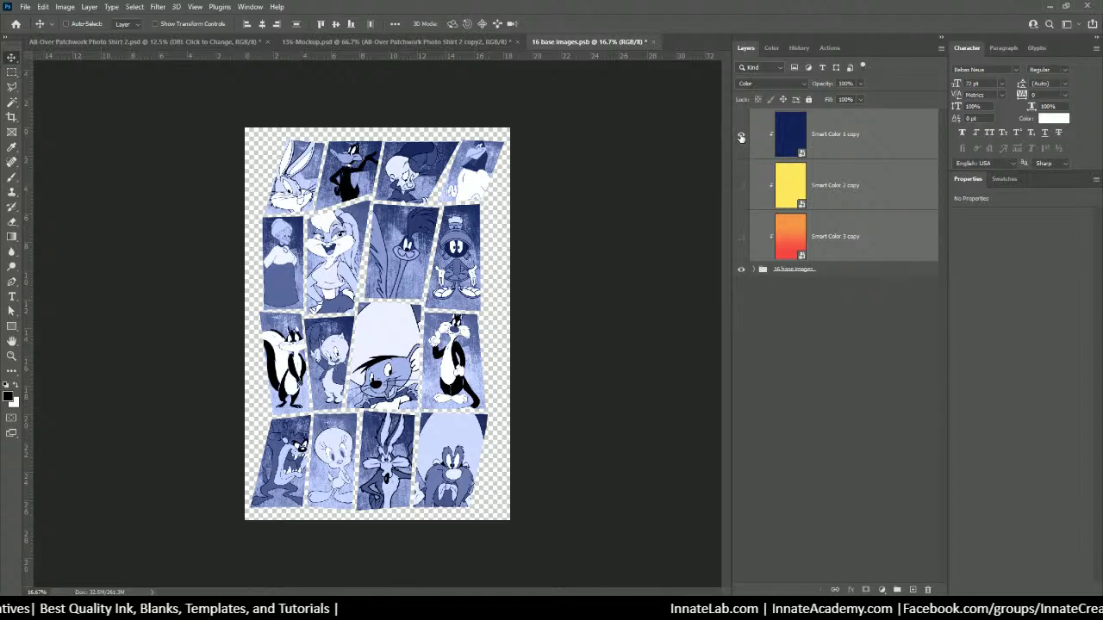
left_click(652, 45)
left_click(503, 231)
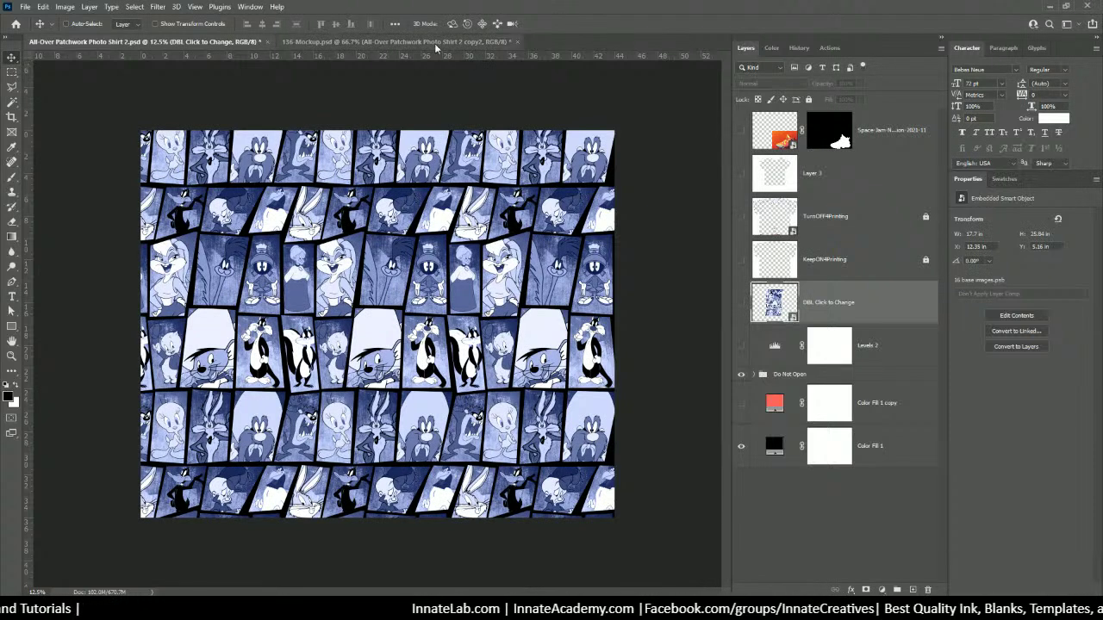
Reopen the DBL Click to Change contents, show only Smart Color 3 copy in place of Smart Color 1 copy, and save and close it.
left_click(434, 42)
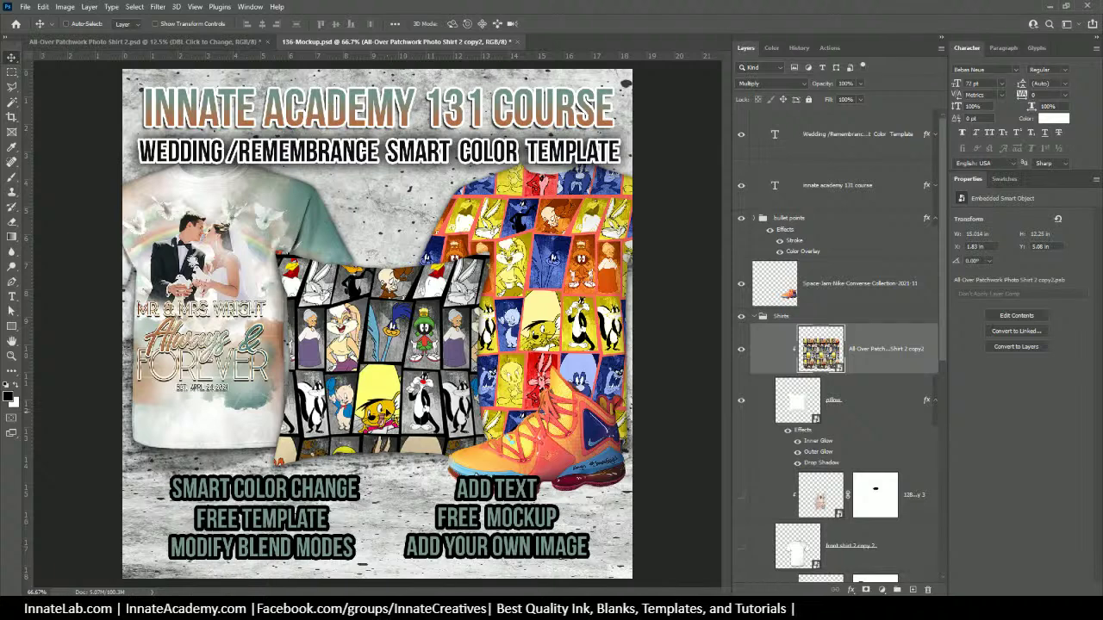
left_click(222, 40)
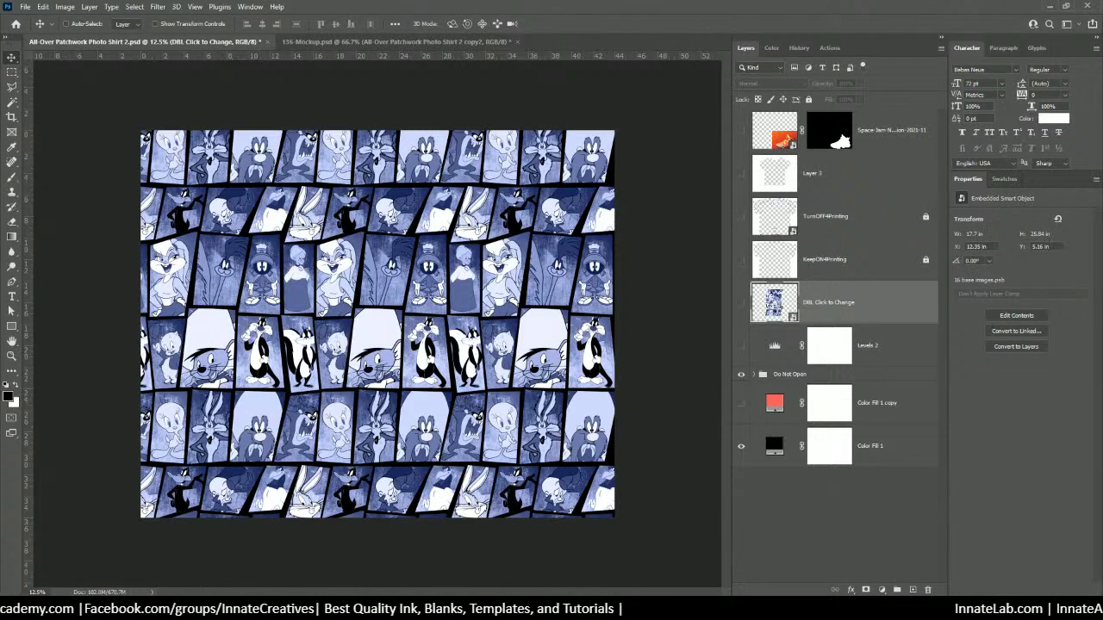
double_click(773, 302)
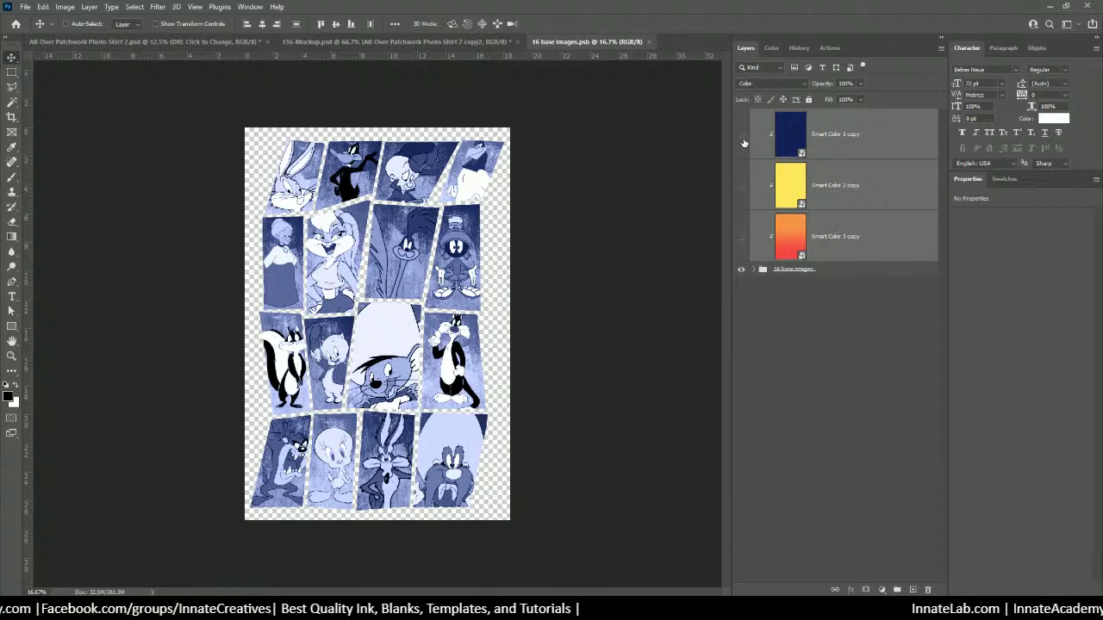
left_click(742, 137)
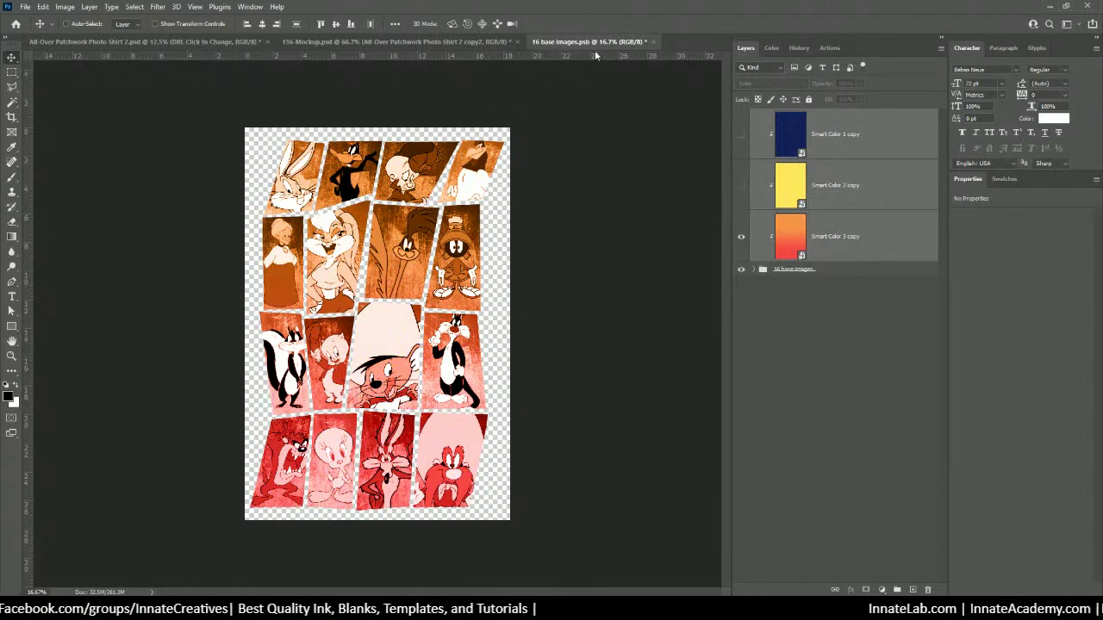
left_click(653, 42)
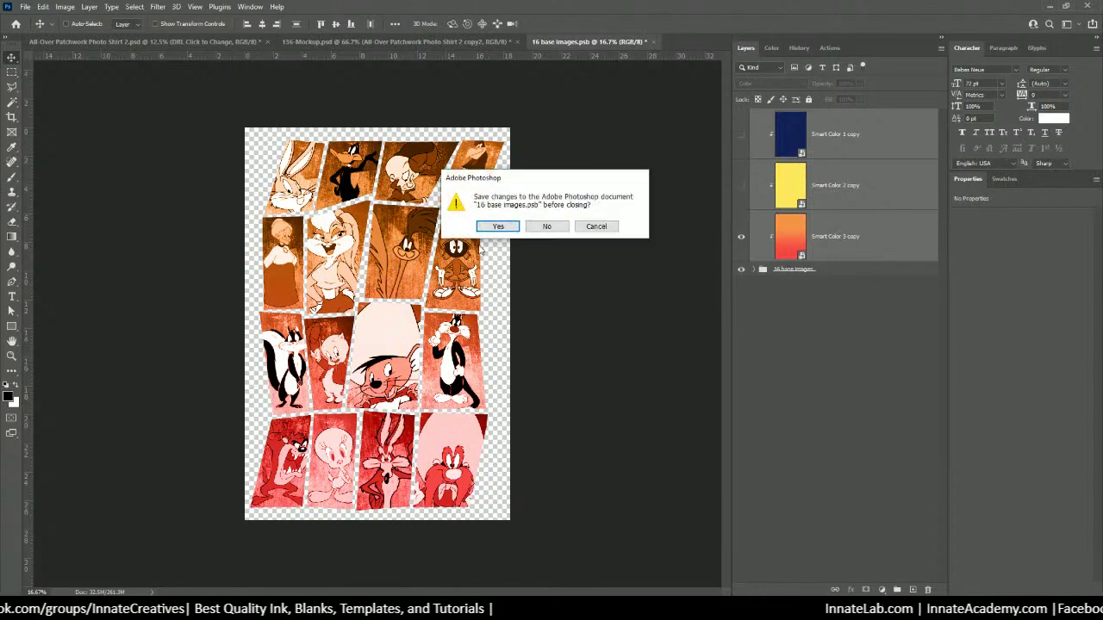
left_click(488, 229)
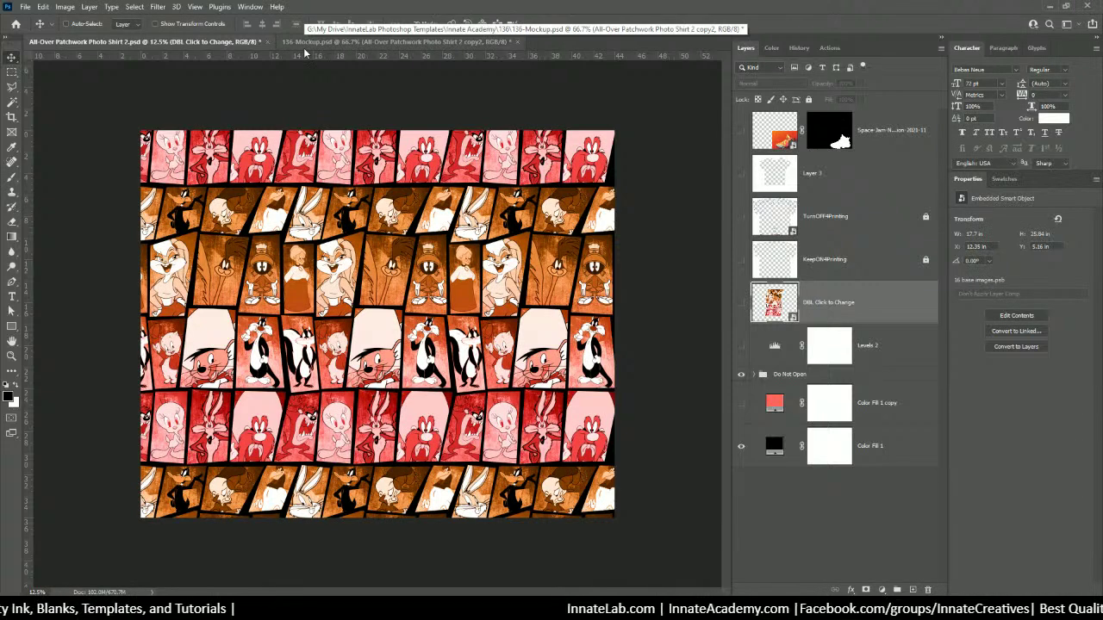
Save the patchwork document as the PSD file 136-All-Over Patchwork Photo Shirt in the 136 folder.
left_click(25, 7)
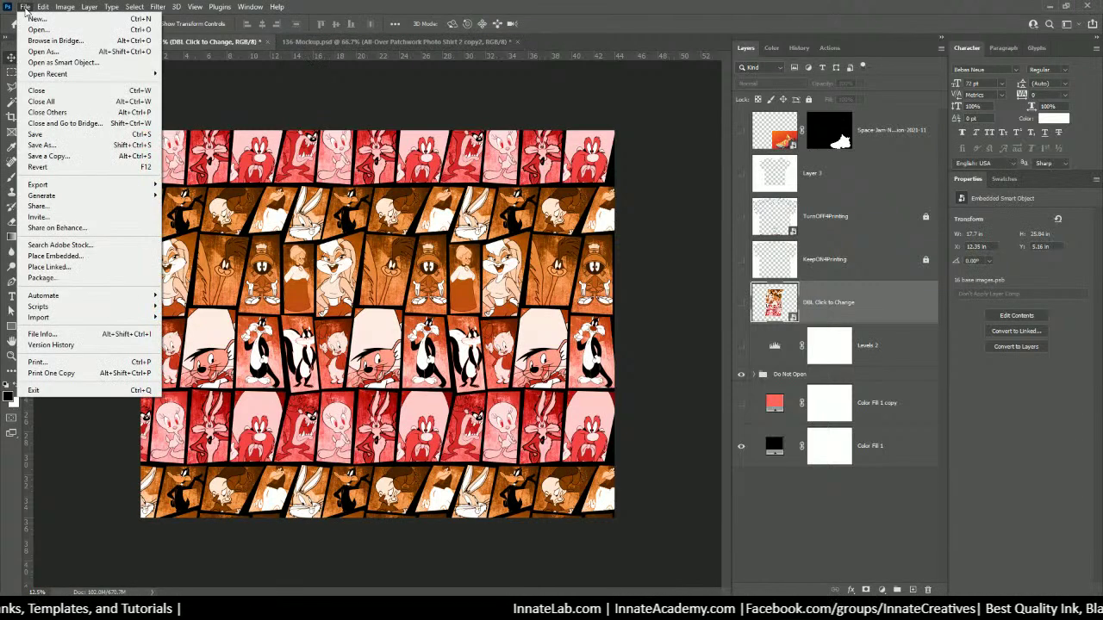
left_click(60, 159)
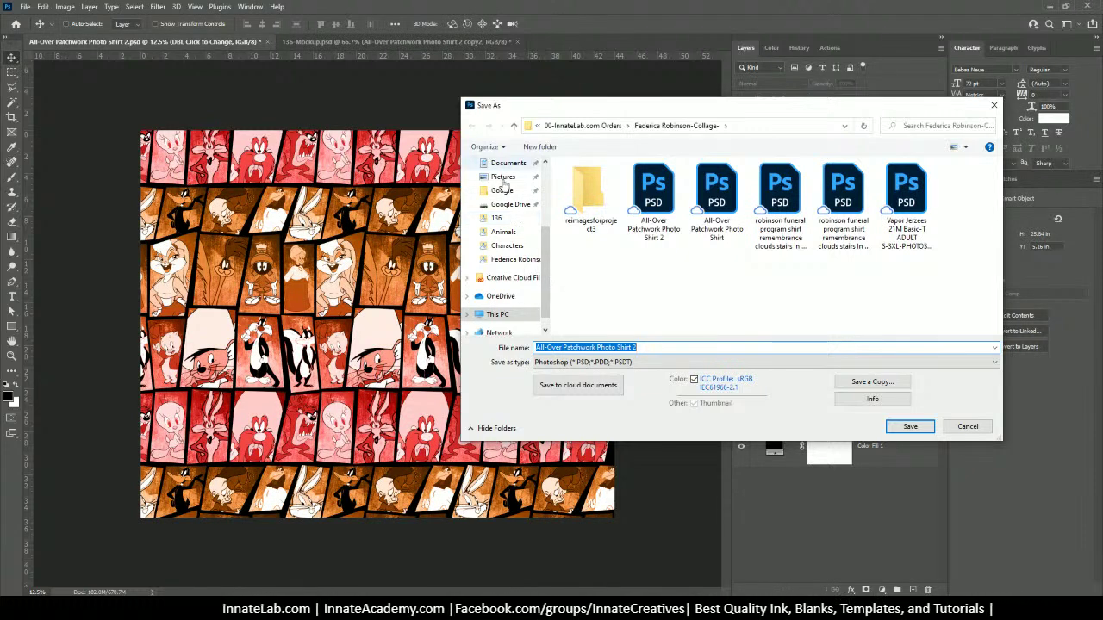
left_click(508, 221)
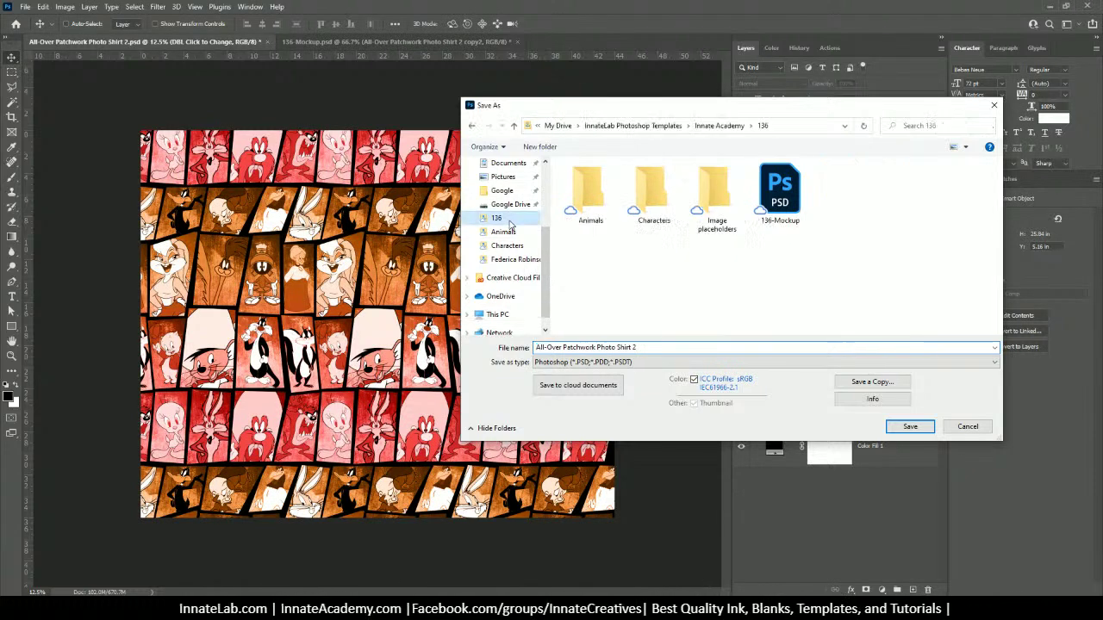
left_click(537, 347)
left_click(537, 348)
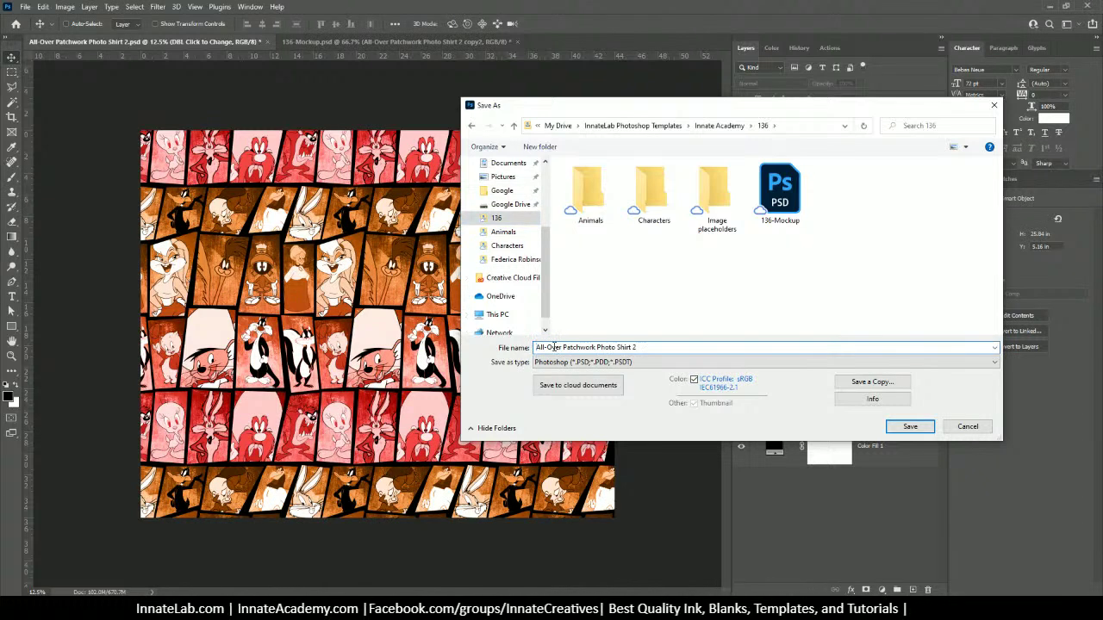
type("136-")
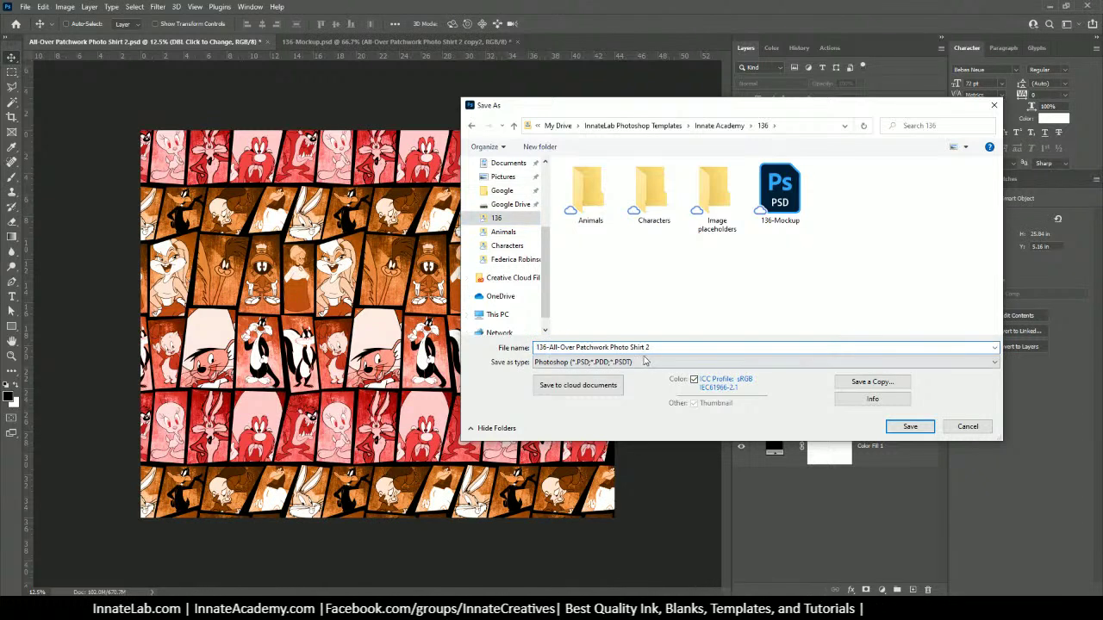
left_click_drag(646, 347, 730, 344)
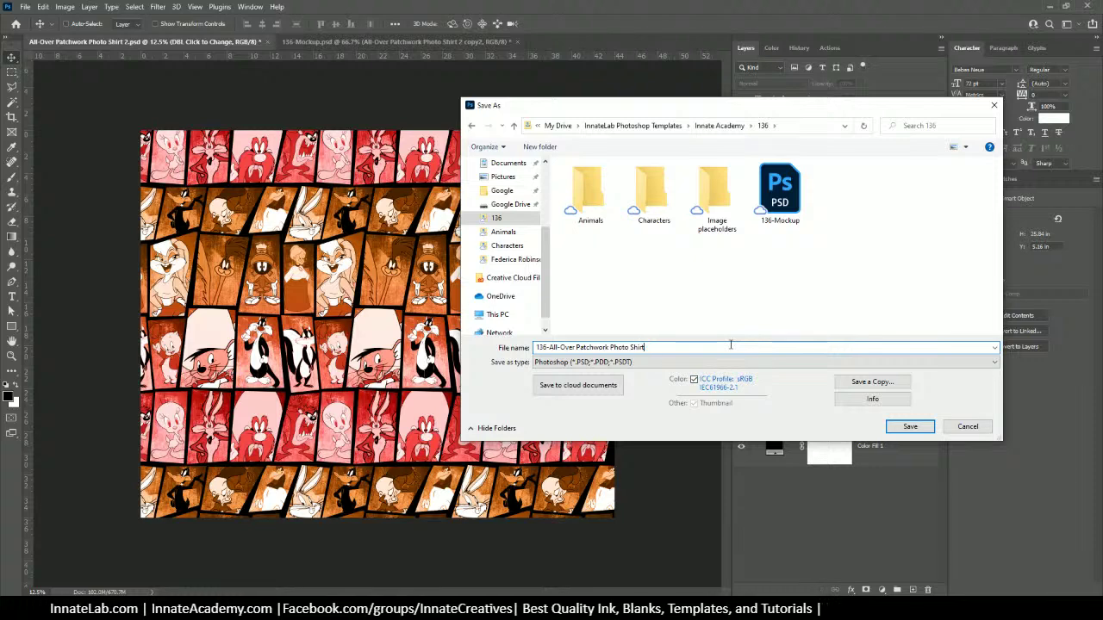
left_click(904, 426)
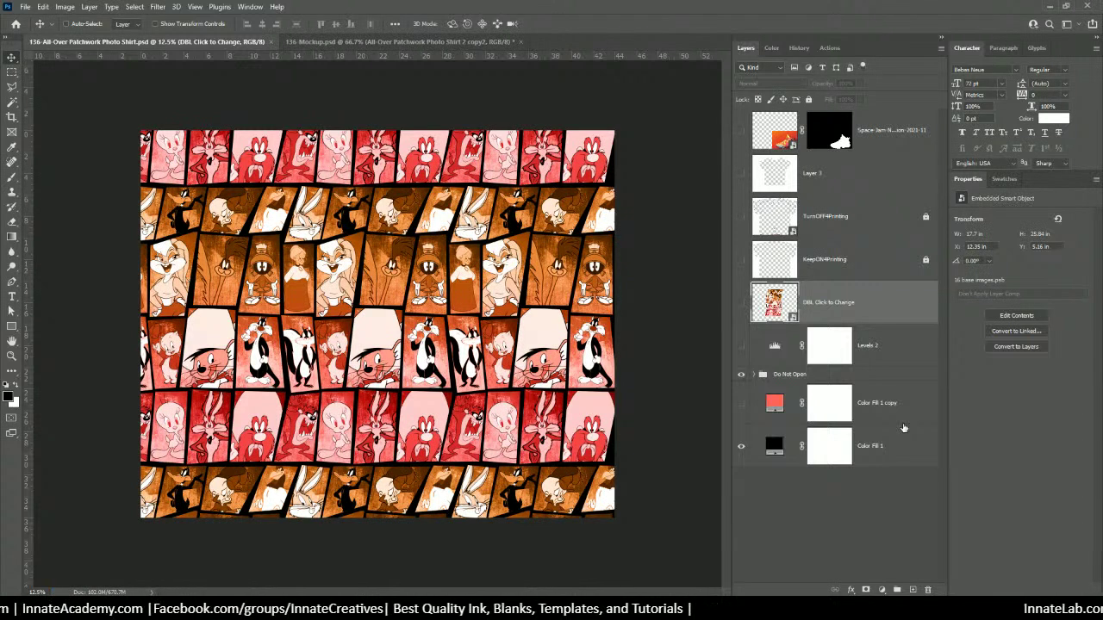
Save a JPEG copy named 136-All-Over Patchwork Photo Shirt copy 3 in the 136 folder at quality 12, and return to 136-Mockup.
left_click(25, 6)
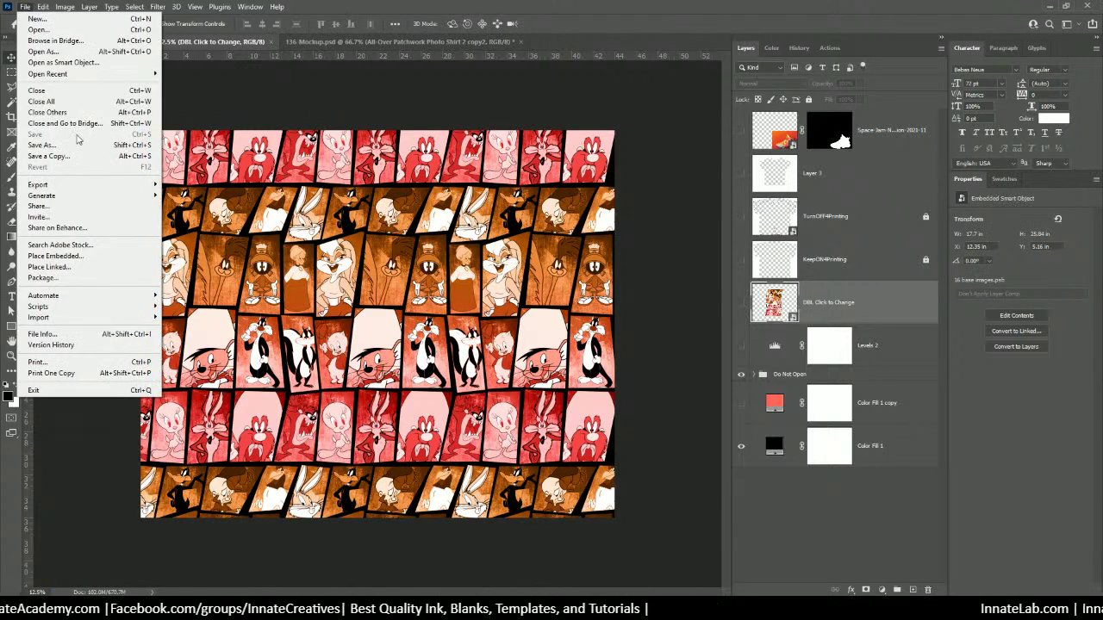
left_click(78, 146)
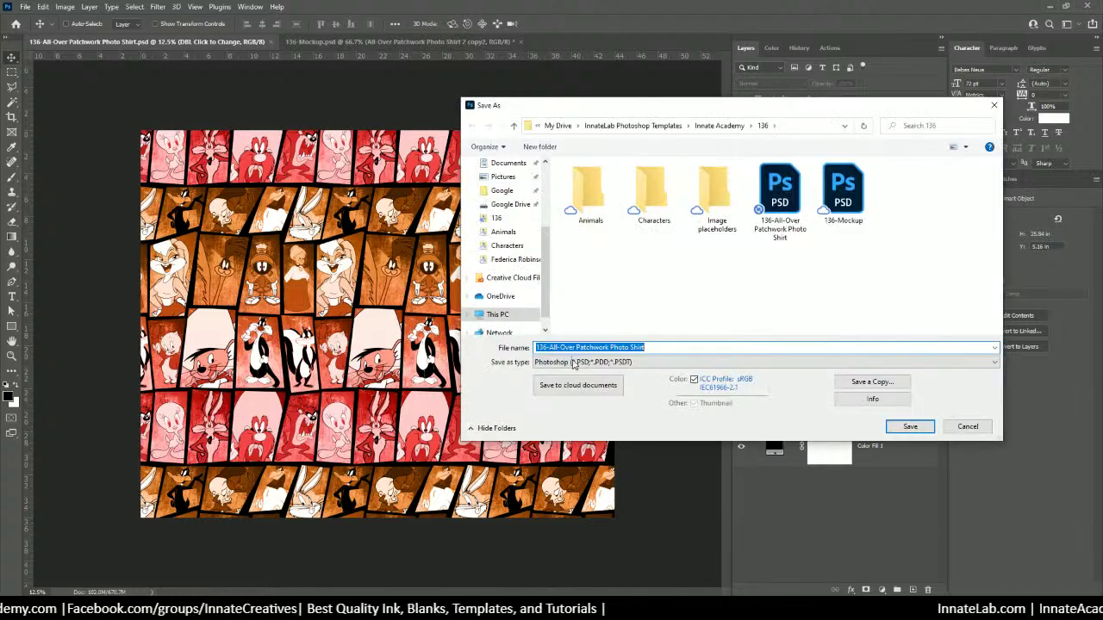
left_click(573, 364)
left_click(868, 371)
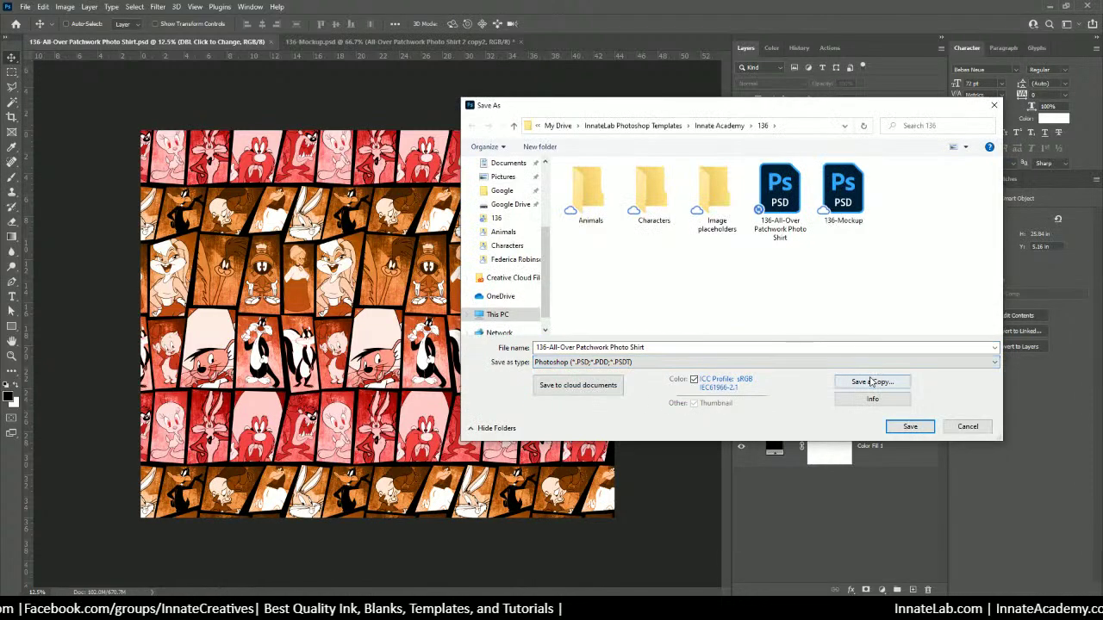
left_click(871, 382)
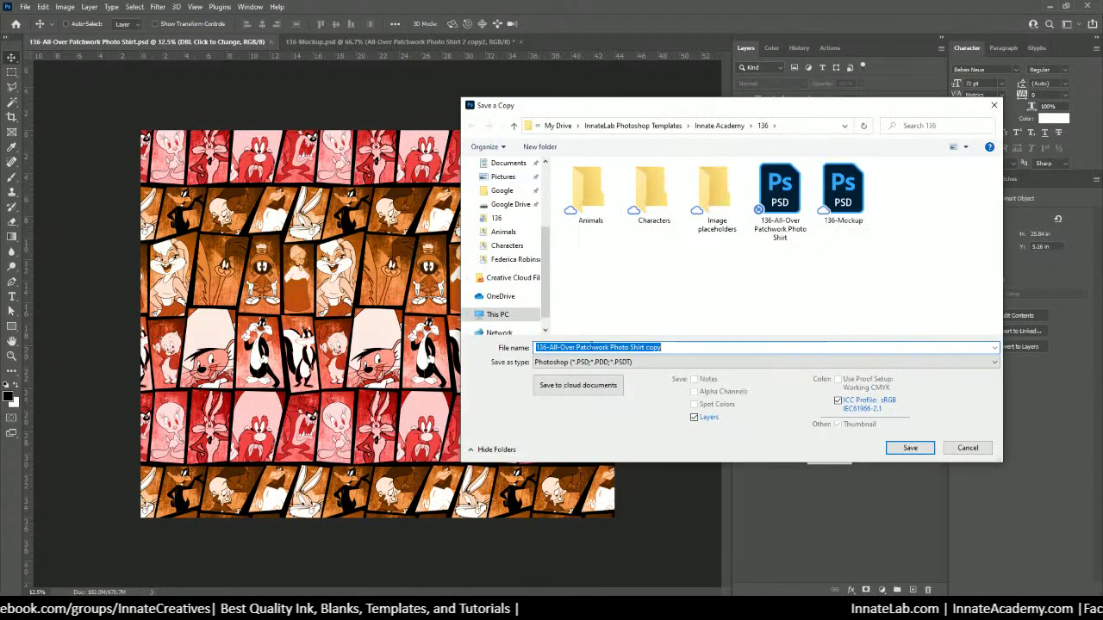
left_click(594, 361)
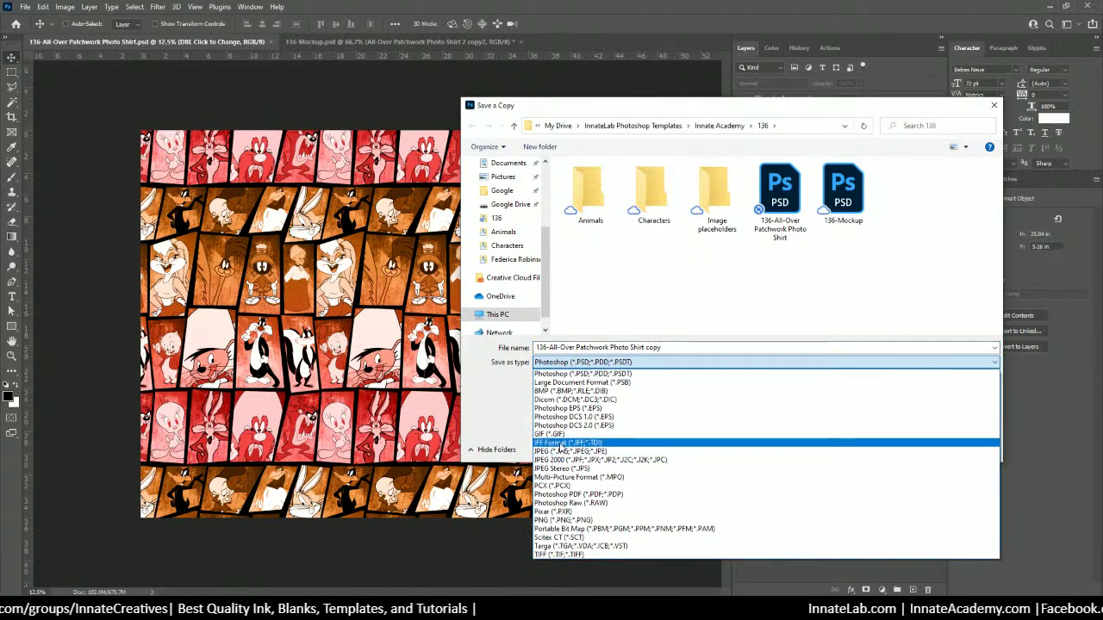
left_click(565, 451)
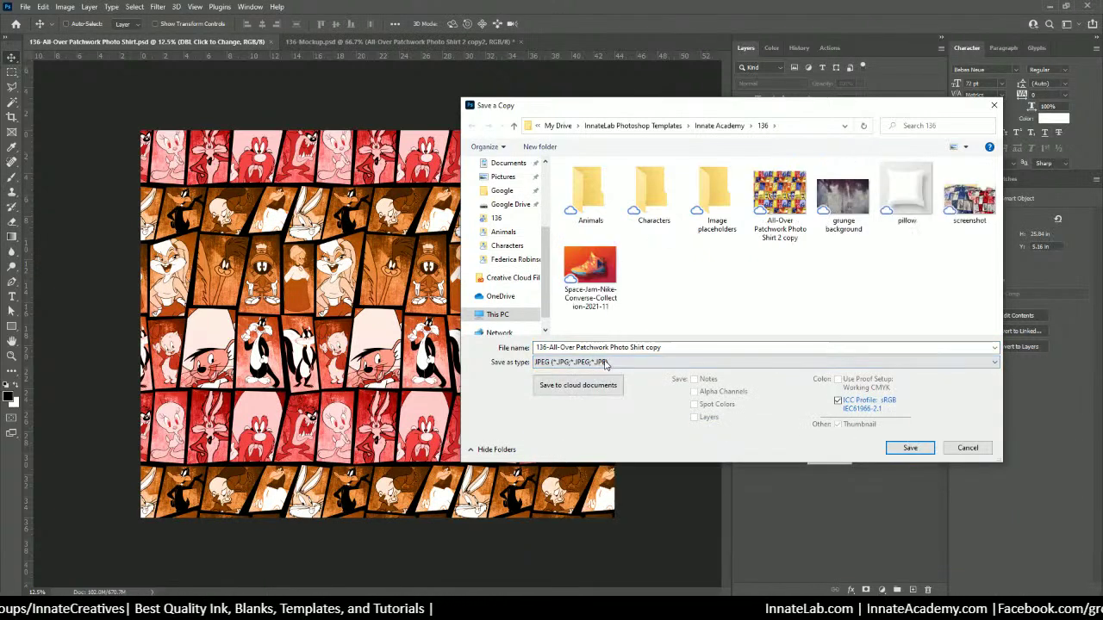
left_click(689, 348)
double_click(690, 348)
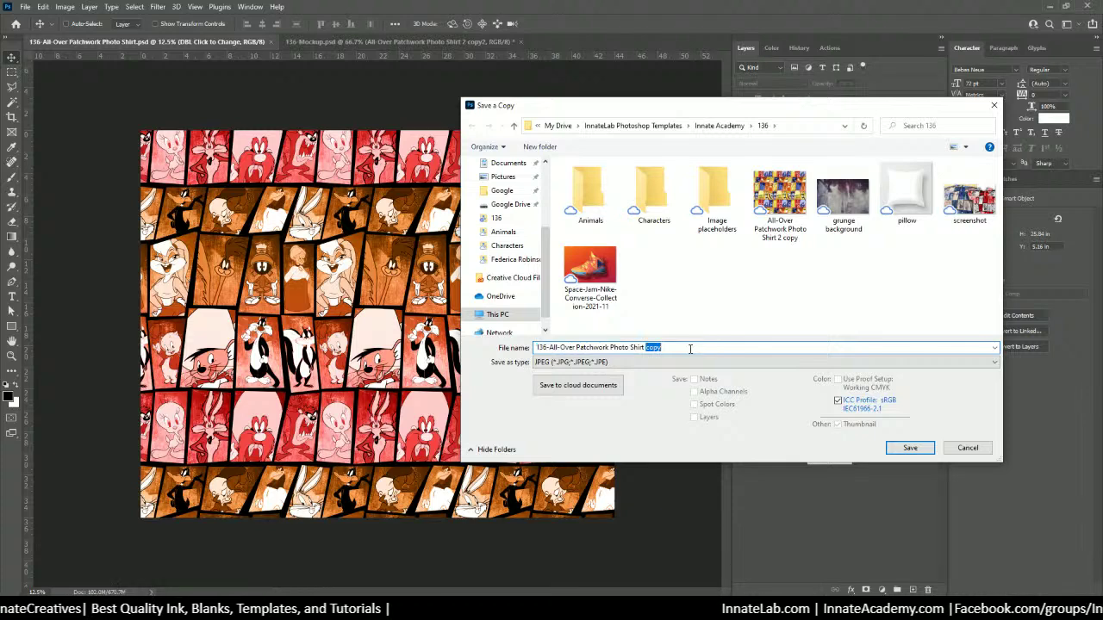
left_click(689, 347)
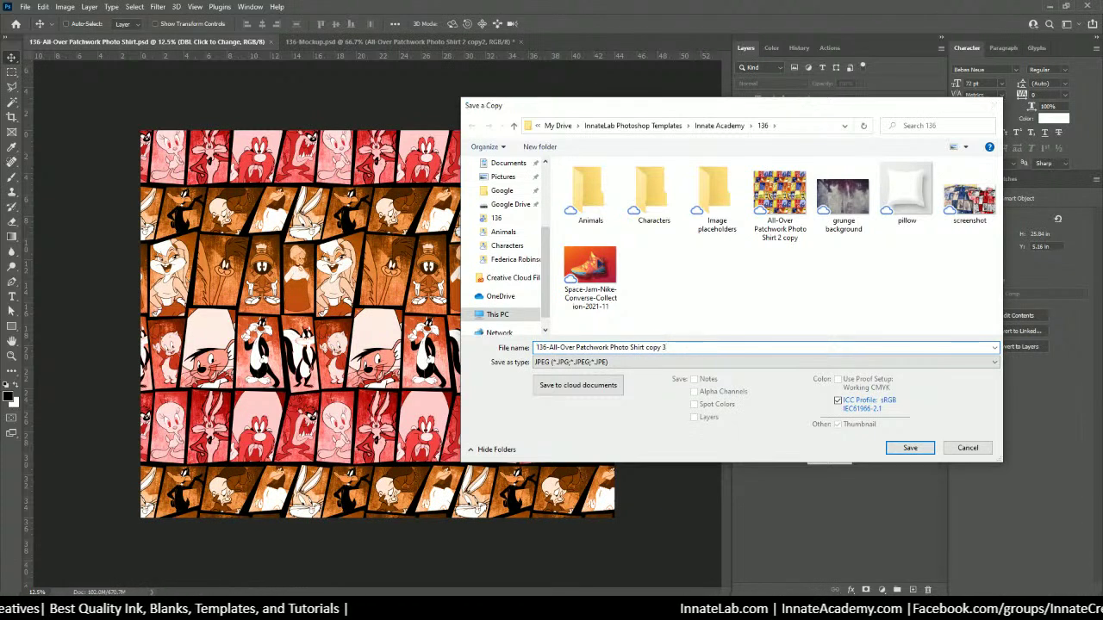
key("Return")
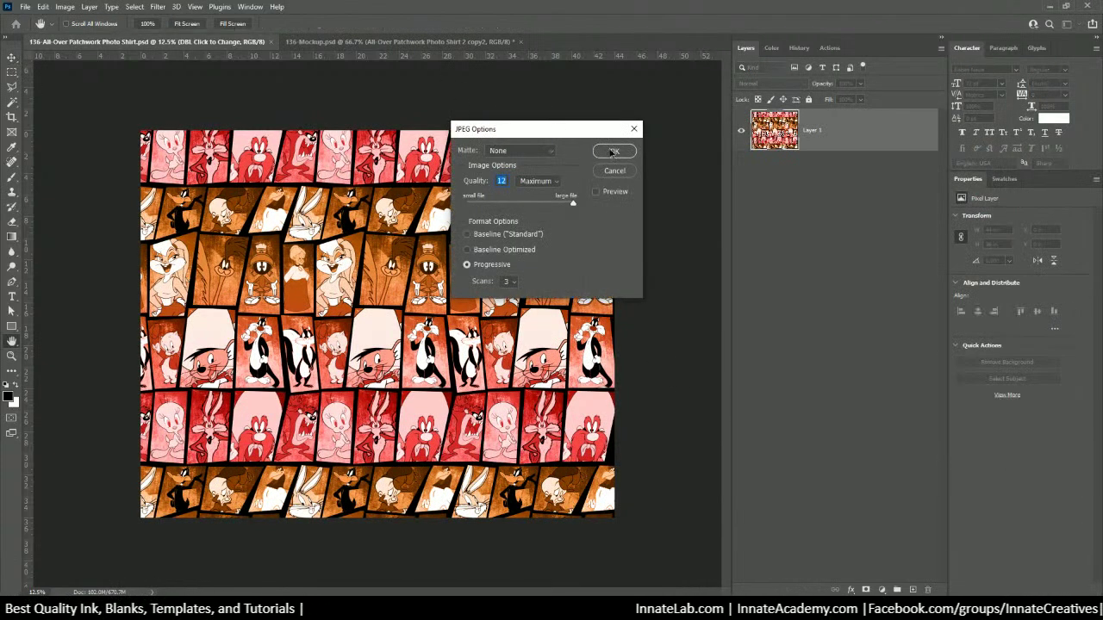
left_click(615, 150)
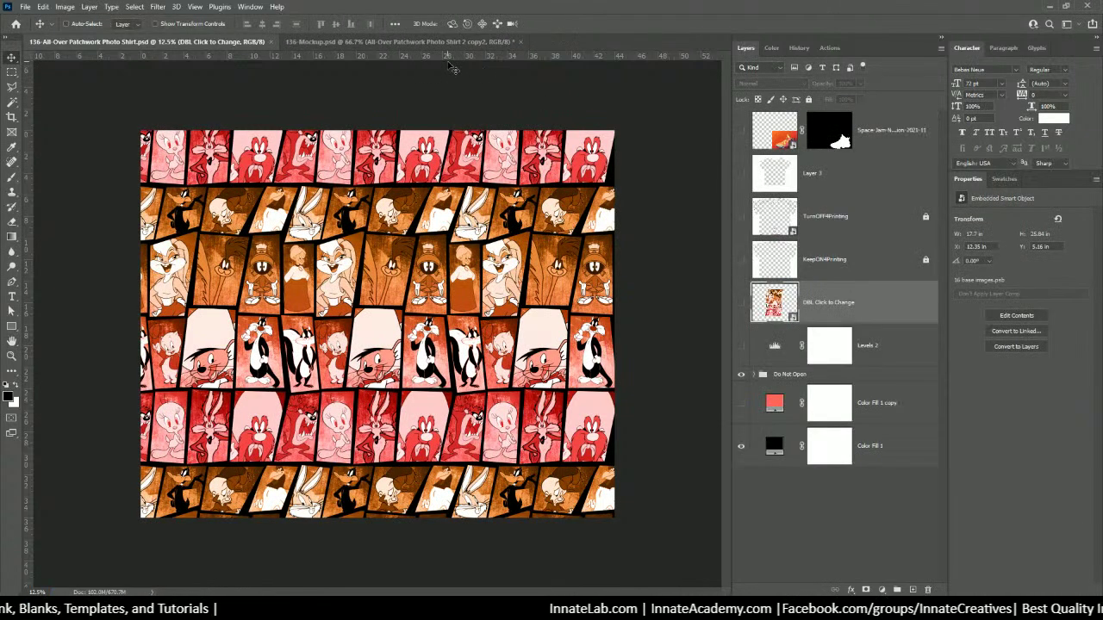
left_click(444, 43)
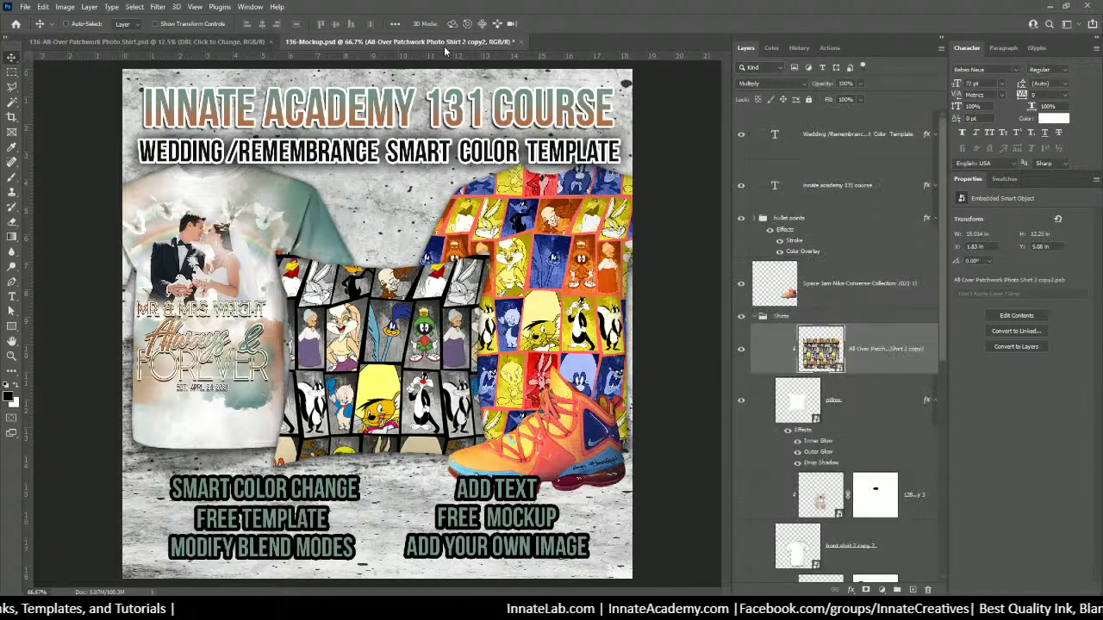
Open the pillow's pattern smart object, place the image 136-All-Over Patchwork Photo Shirt copy 3 over the existing artwork, and rasterize it.
double_click(819, 362)
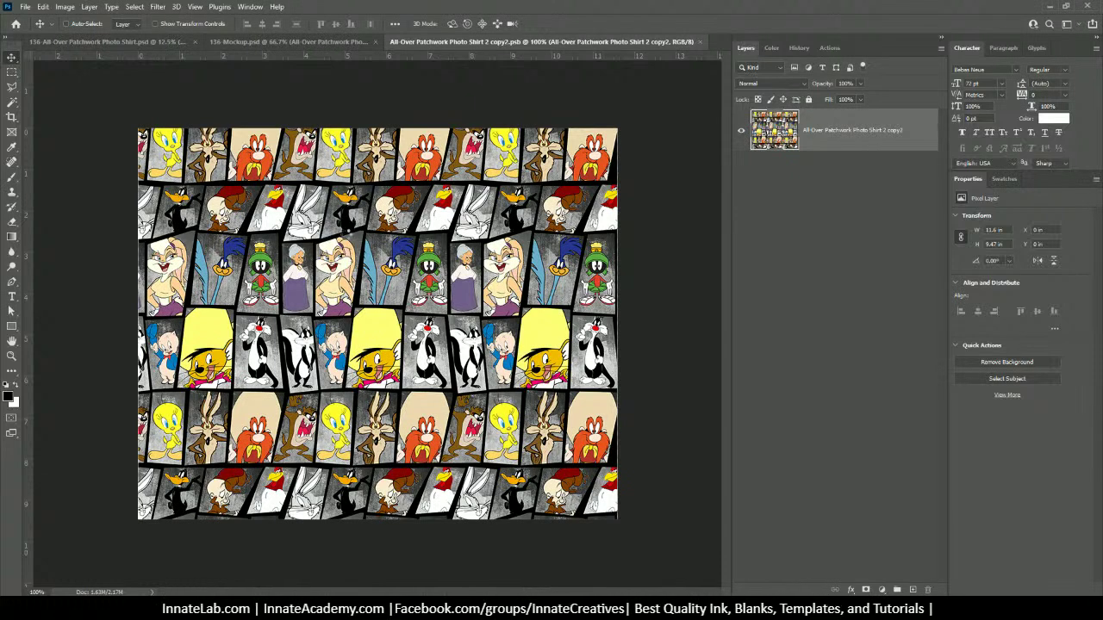
left_click_drag(345, 235, 346, 235)
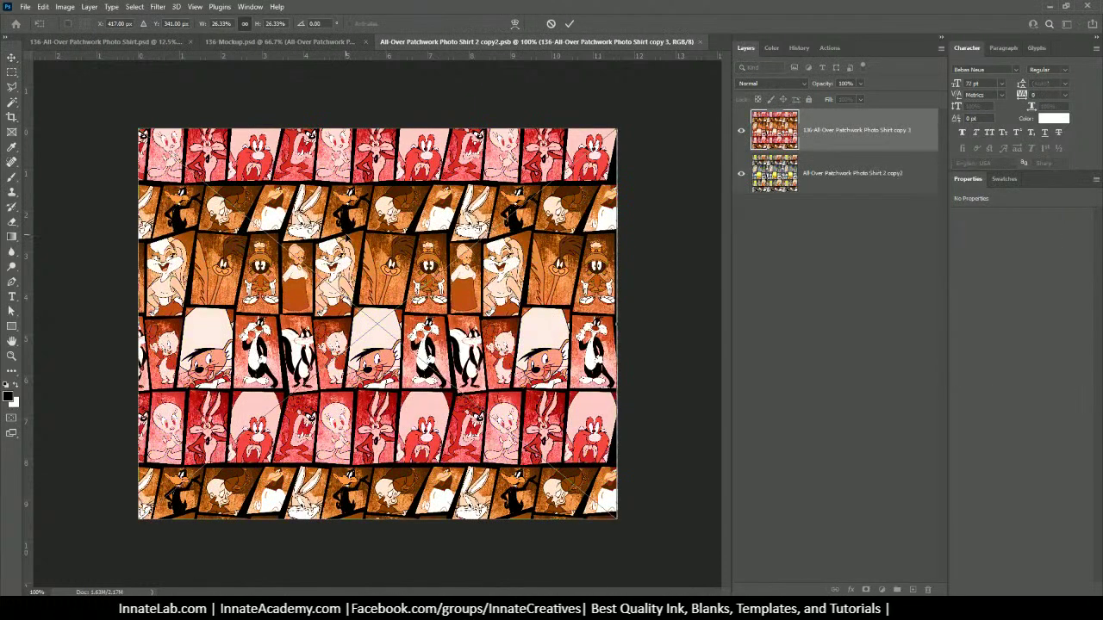
key("Return")
right_click(773, 137)
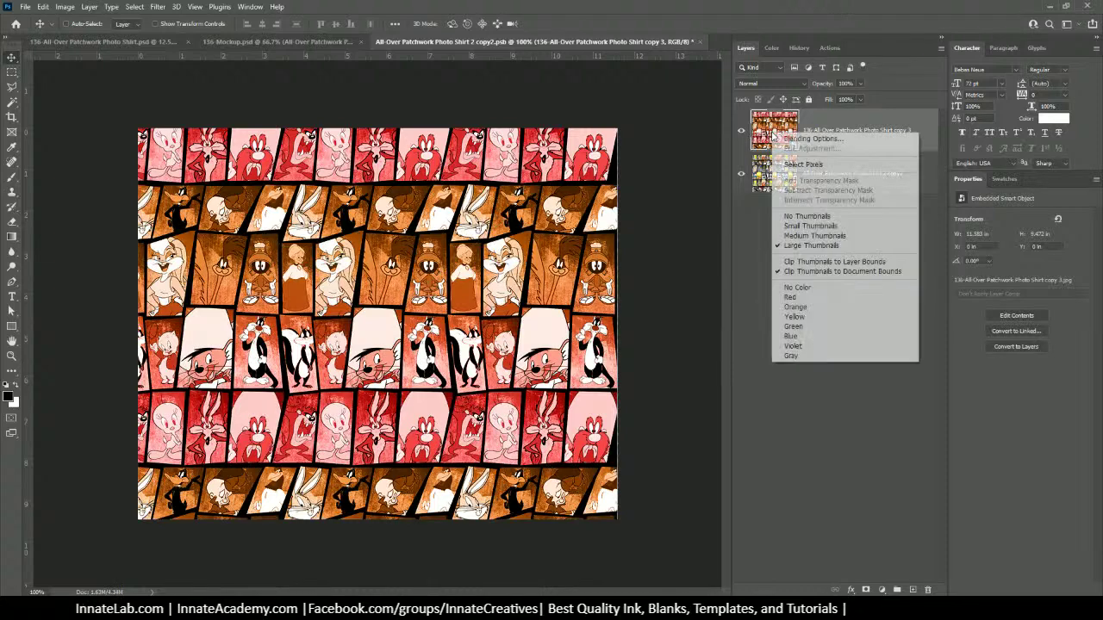
right_click(815, 129)
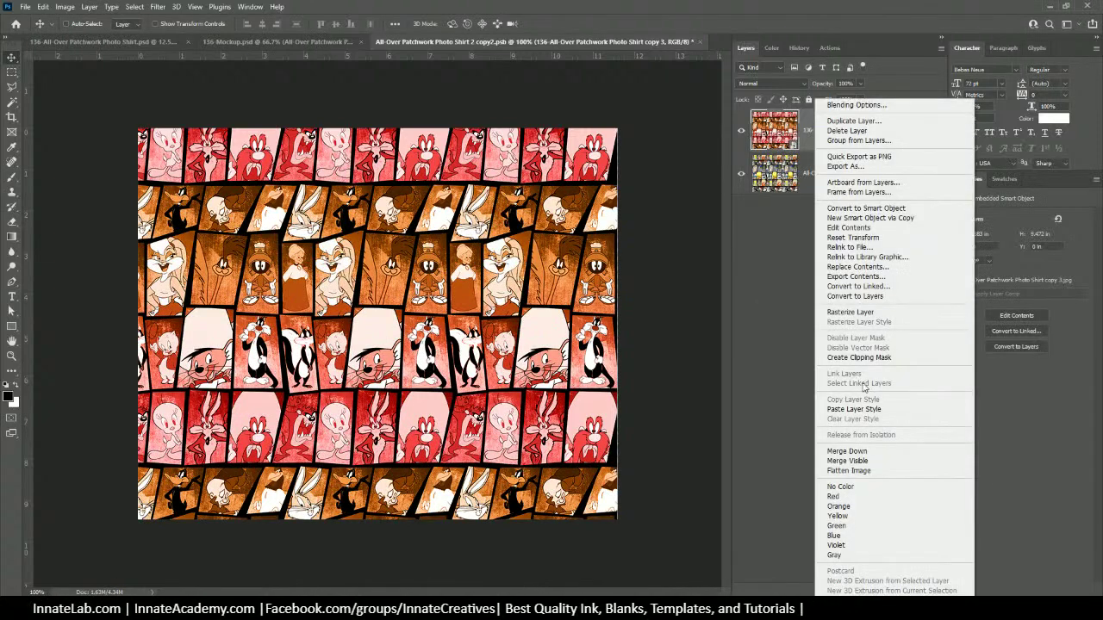
left_click(877, 312)
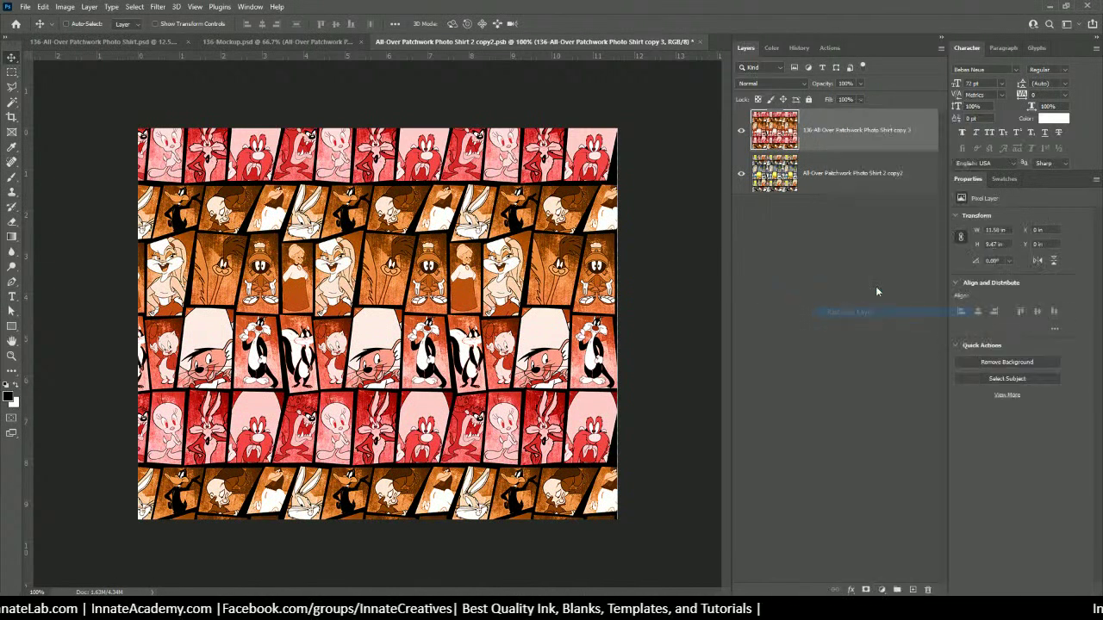
Flatten the pattern smart object's layers, and save and close it to update the pillow in 136-Mockup.
right_click(855, 127)
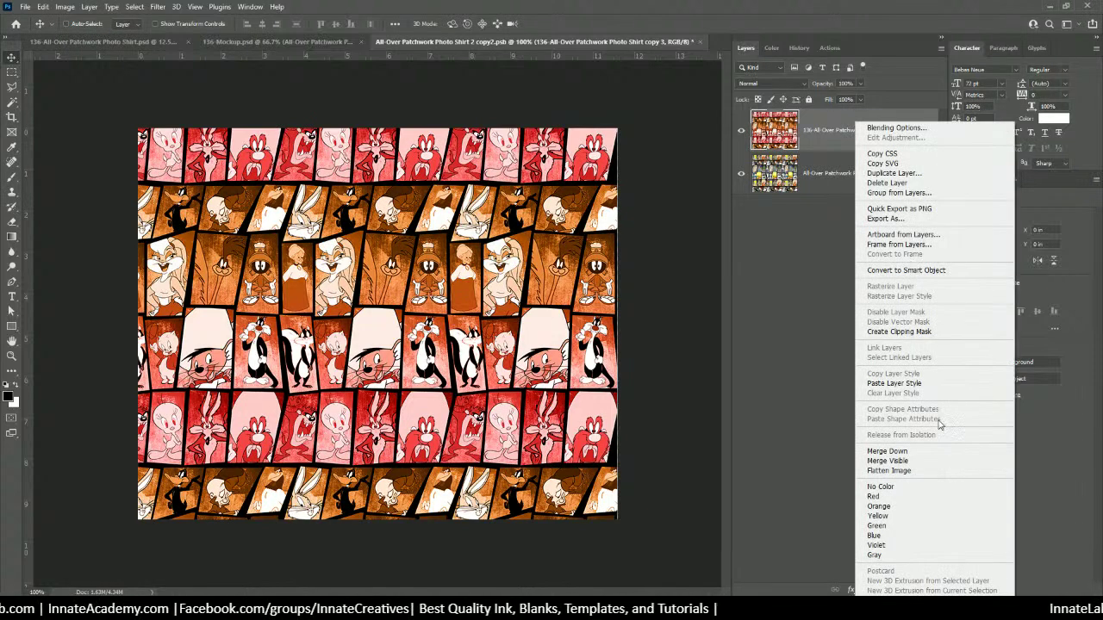
left_click(889, 468)
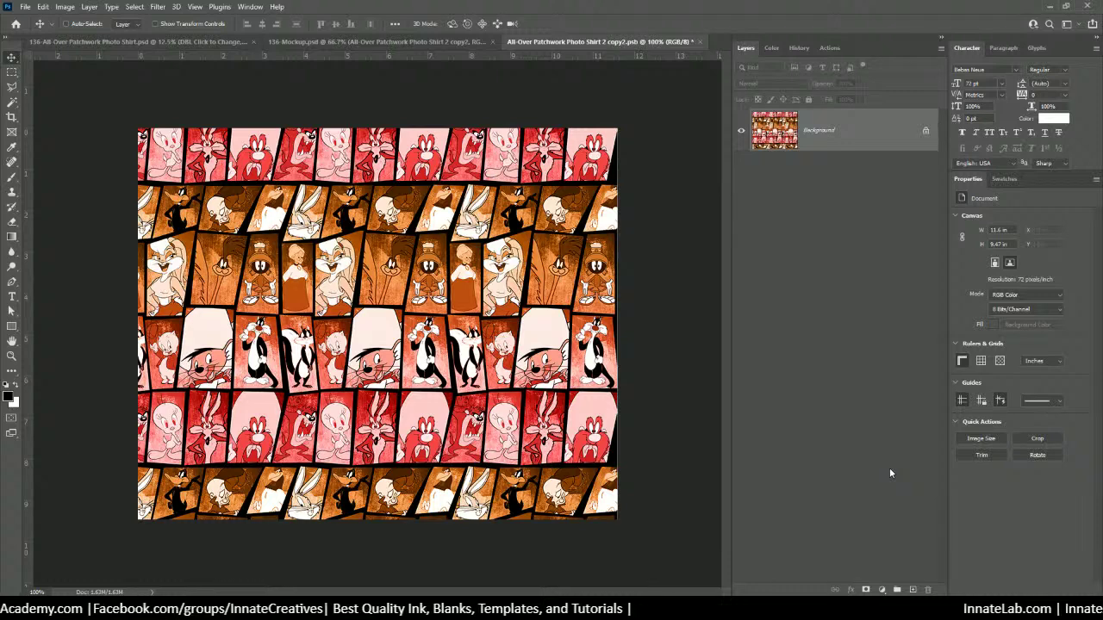
left_click(700, 42)
left_click(498, 226)
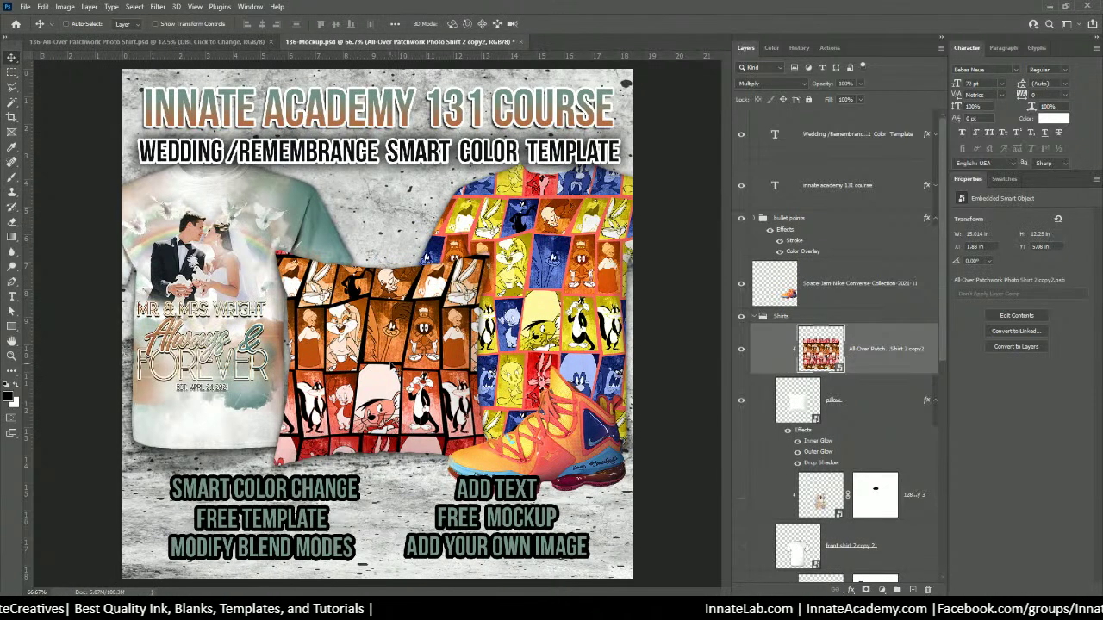
Save the patchwork document as a PSD named 136-All-Over Patchwork Photo Shirt Animals in the 136 folder.
left_click(171, 43)
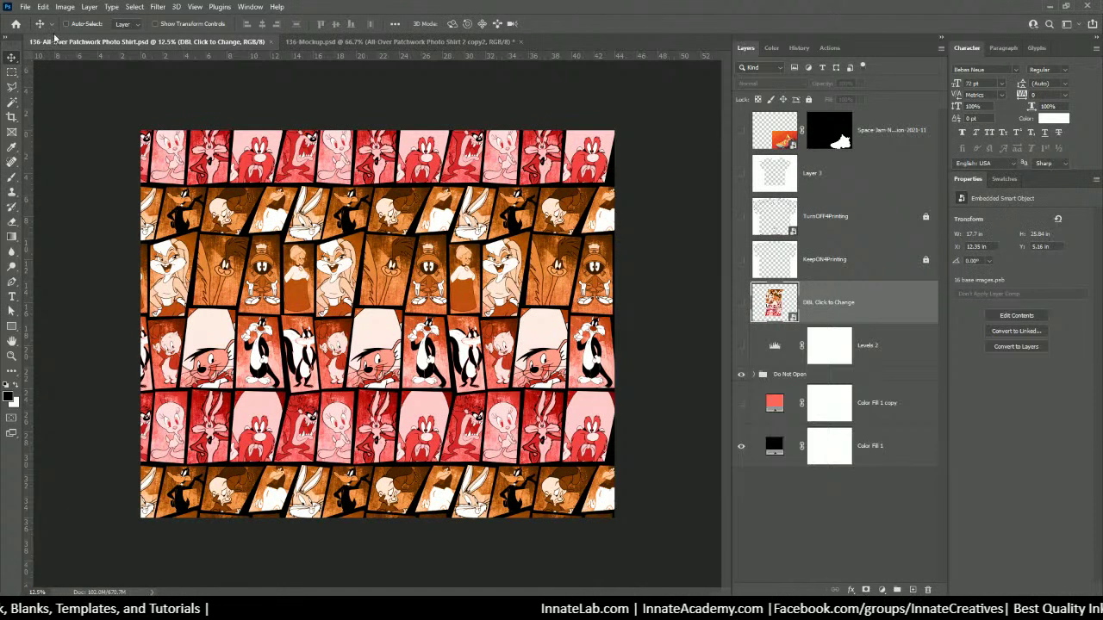
left_click(25, 6)
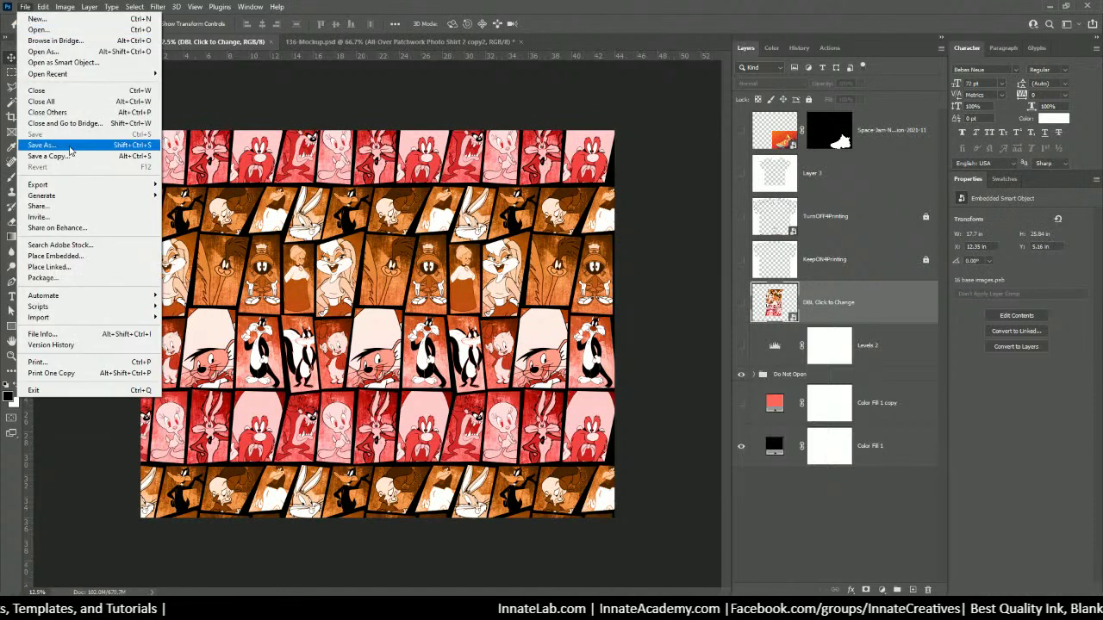
left_click(190, 54)
left_click(25, 7)
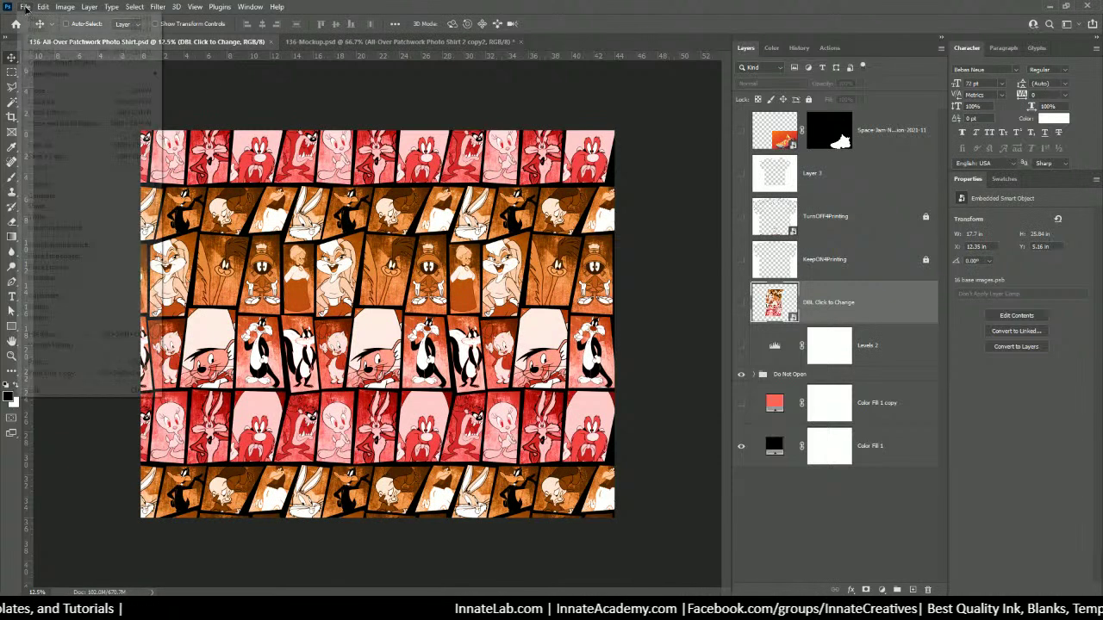
left_click(67, 146)
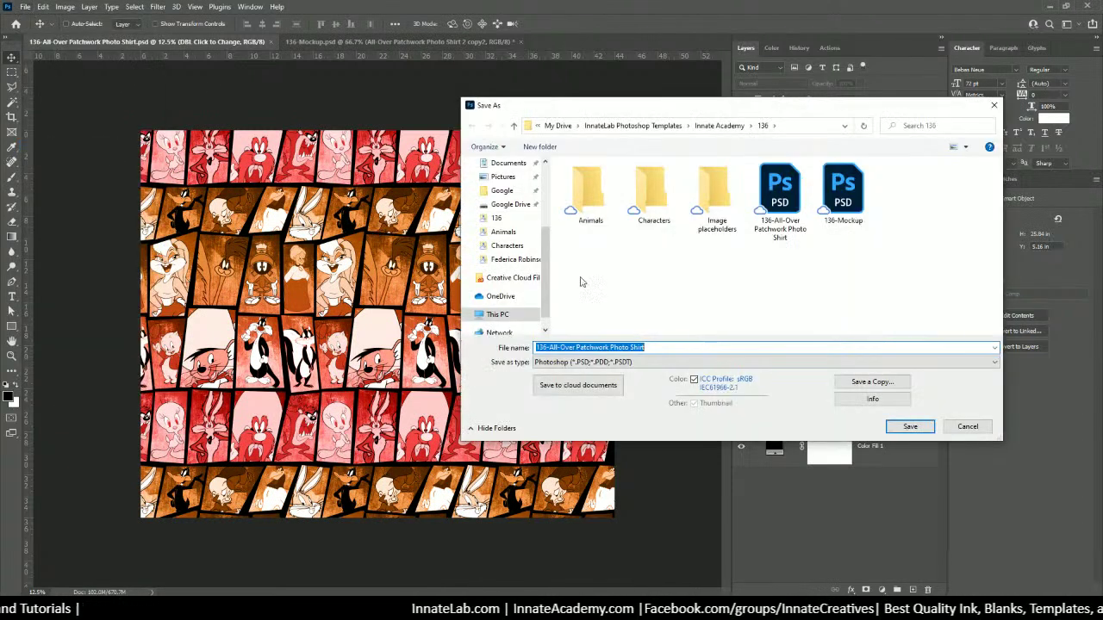
left_click(652, 347)
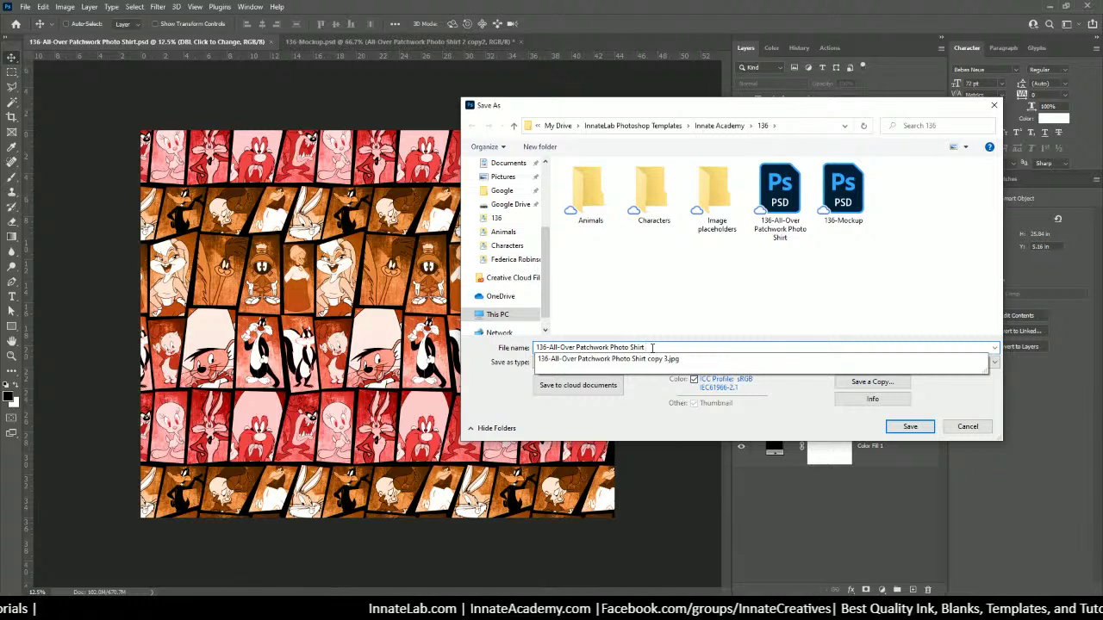
type("Animals")
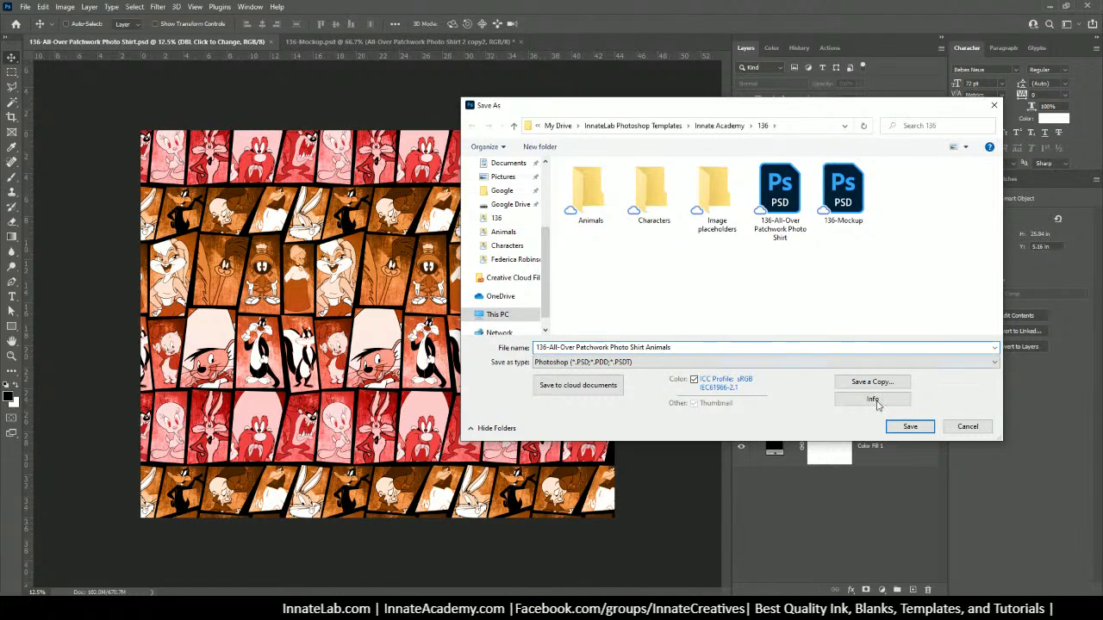
left_click(920, 428)
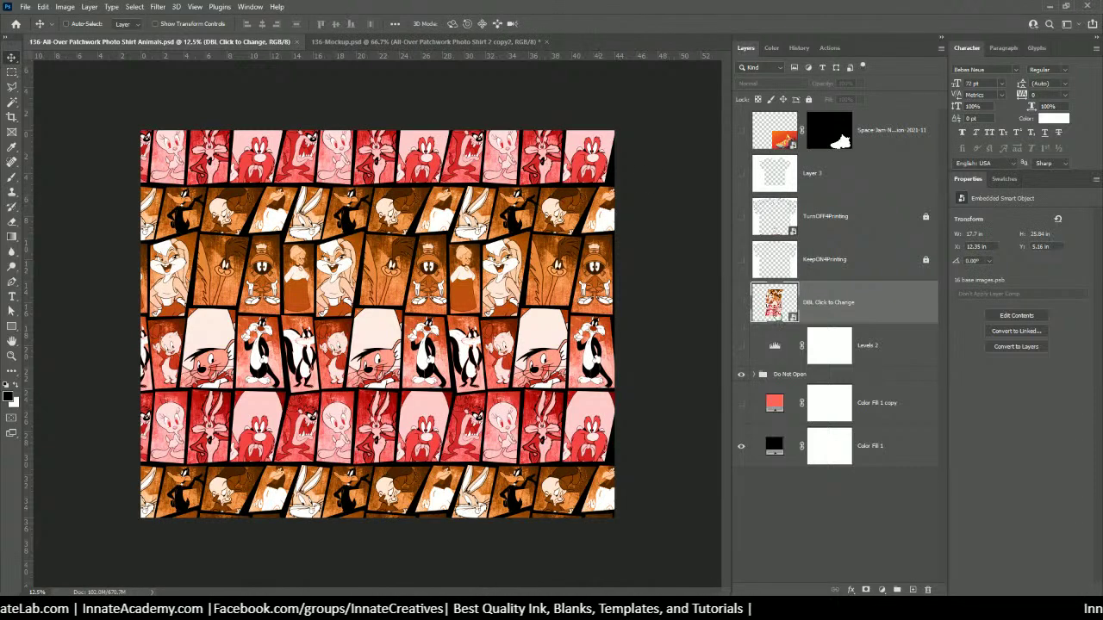
Open the DBL Click to Change contents, expand the 16 base images group, and open the Bugs Bunny panel's Image 1 smart object.
double_click(774, 311)
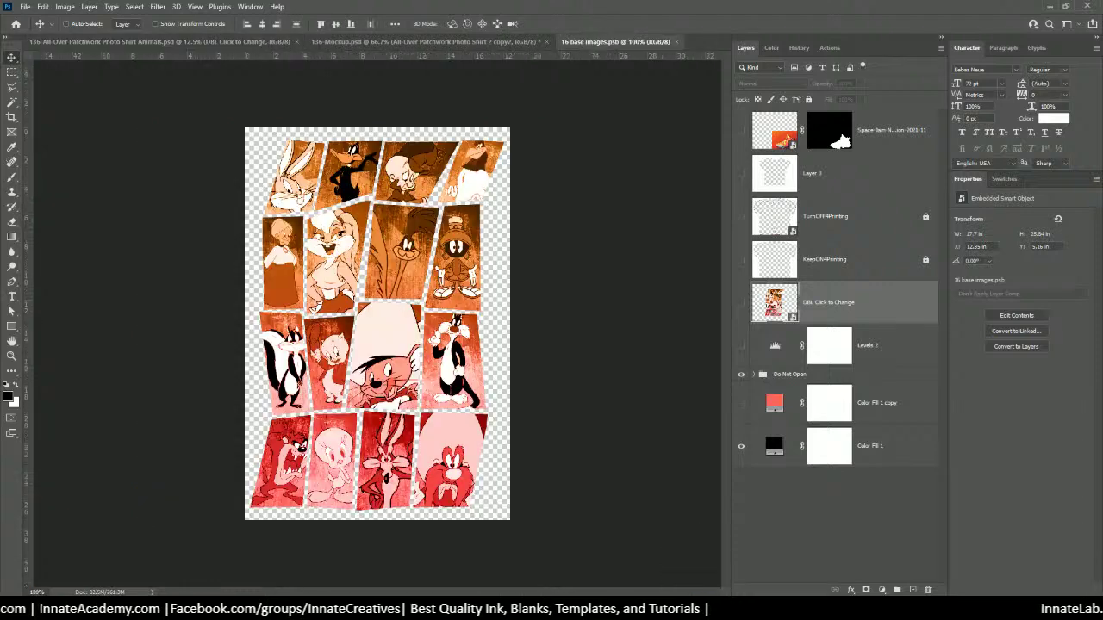
left_click(753, 270)
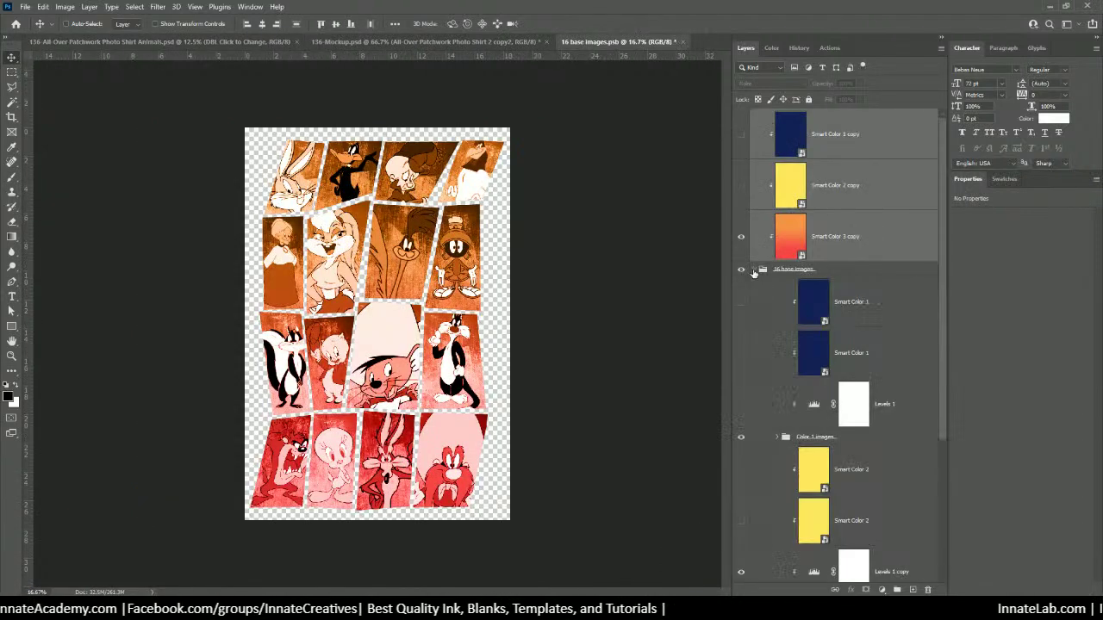
scroll(749, 272, "down", 3)
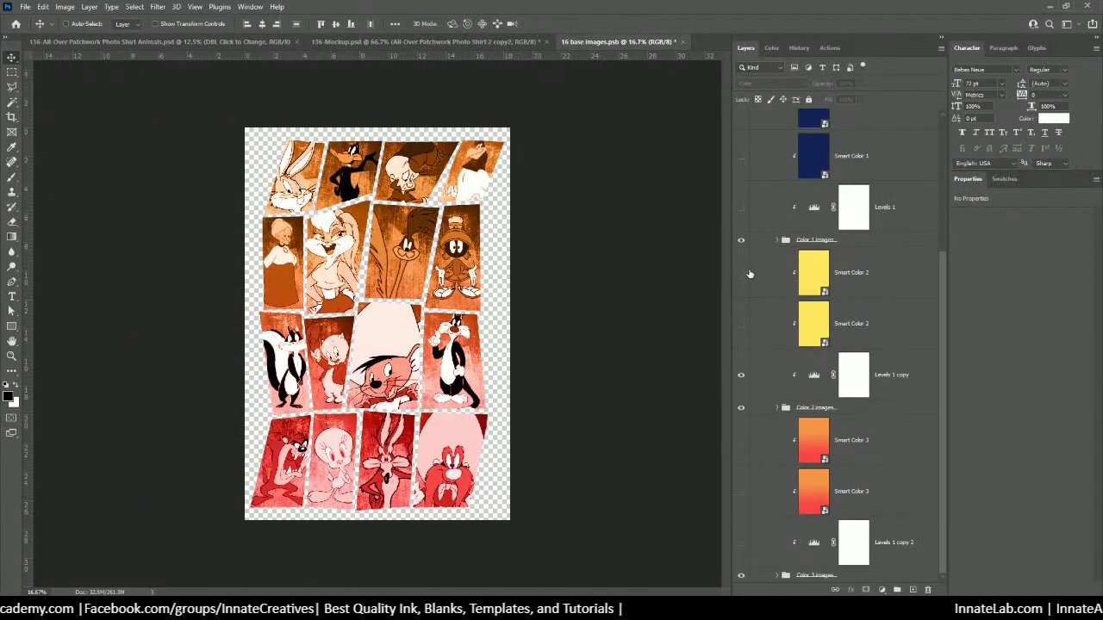
scroll(749, 273, "up", 3)
scroll(748, 273, "down", 2)
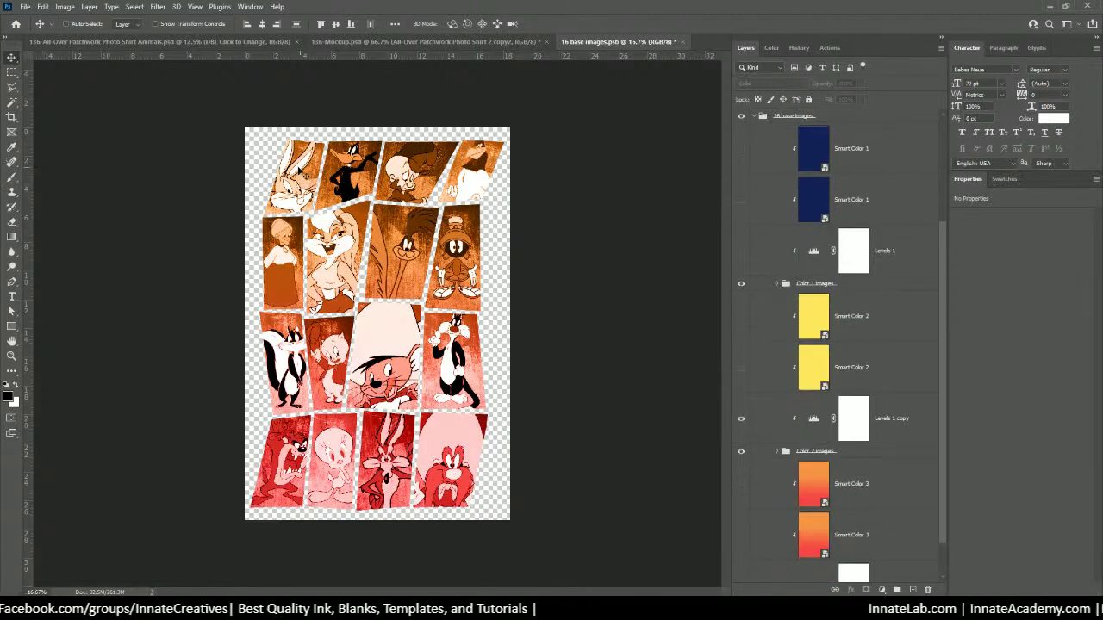
right_click(297, 168)
left_click(332, 192)
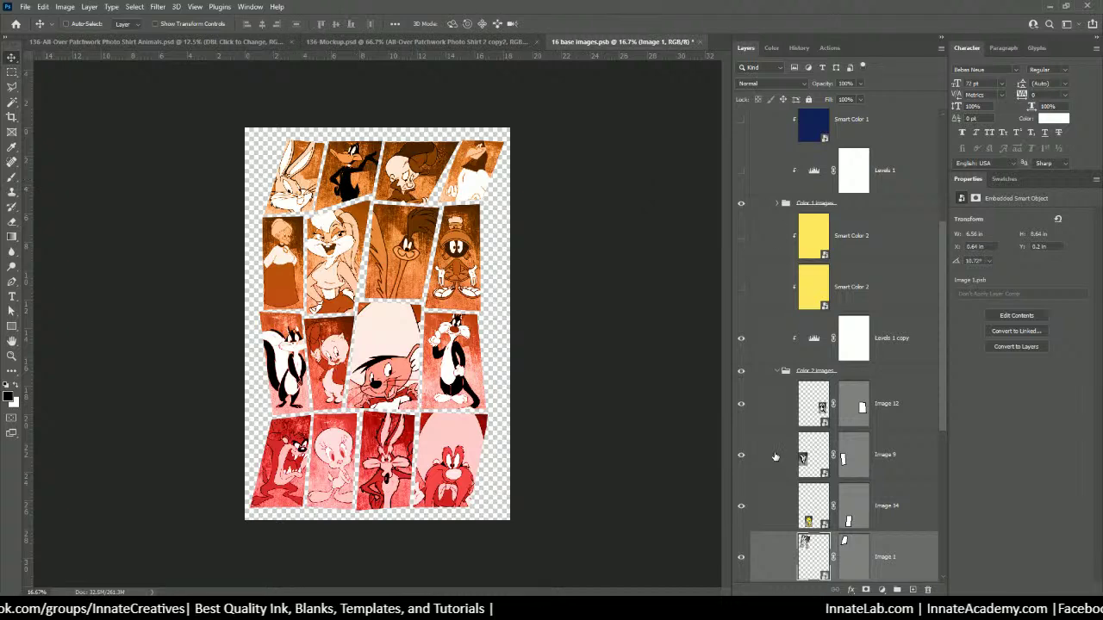
scroll(776, 465, "down", 2)
double_click(806, 456)
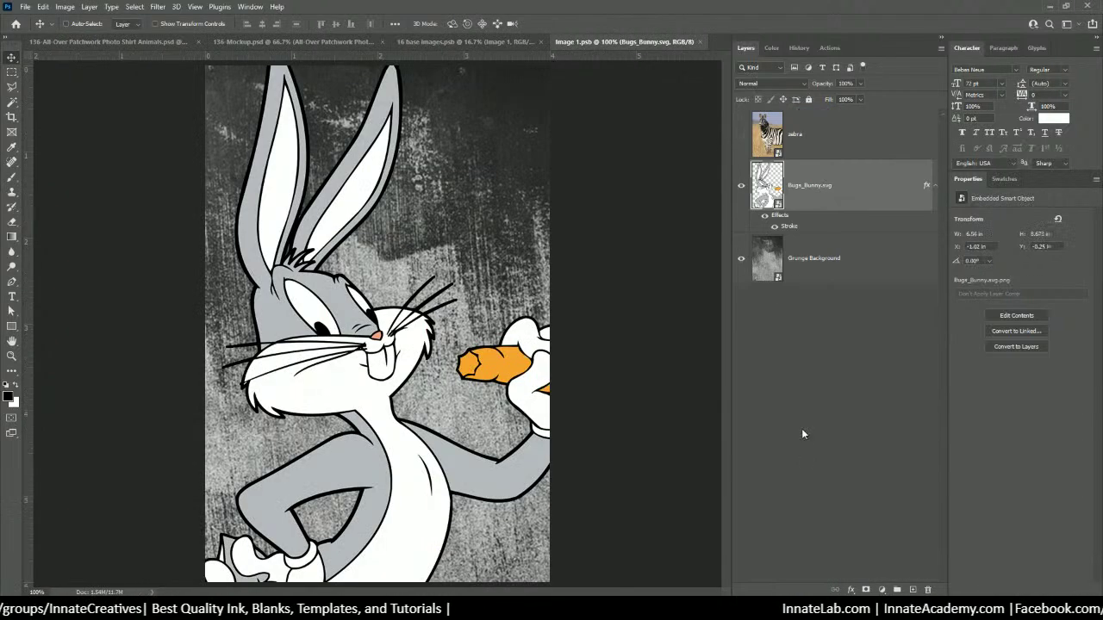
Replace Bugs Bunny and the grunge background with the zebra layer, deleting the Bugs_Bunny.svg layer, and save and close Image 1.
left_click_drag(741, 184, 740, 258)
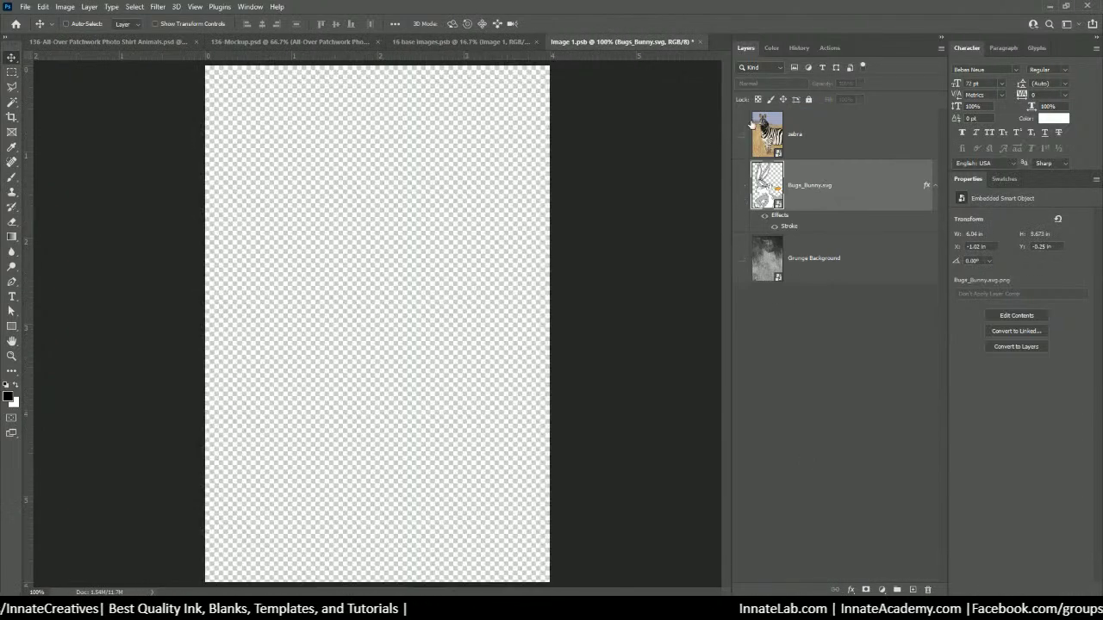
left_click(741, 135)
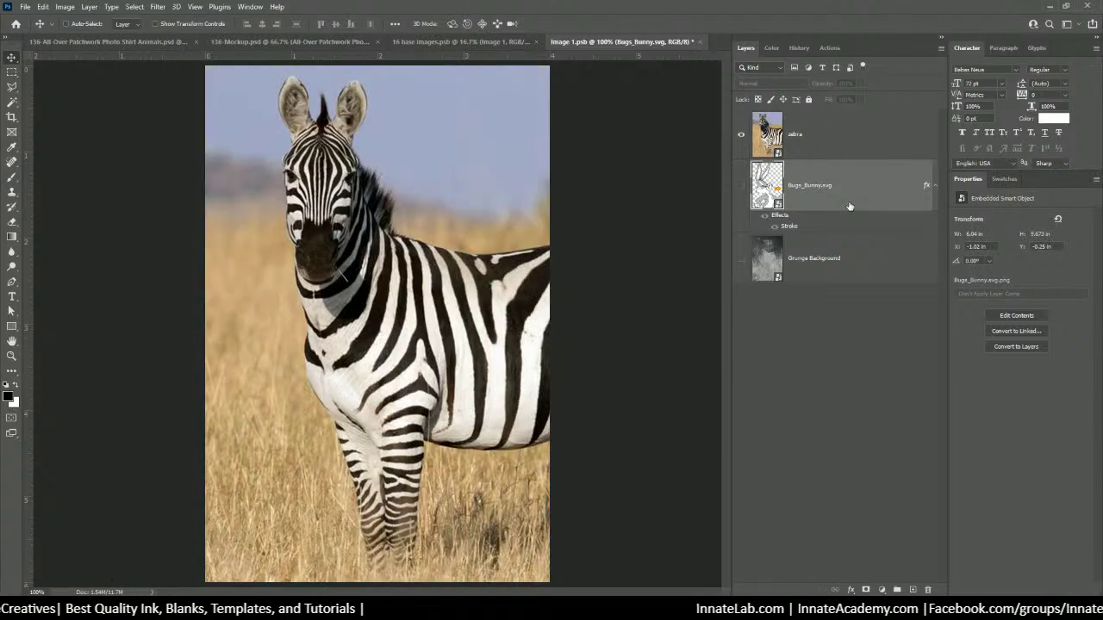
key("Delete")
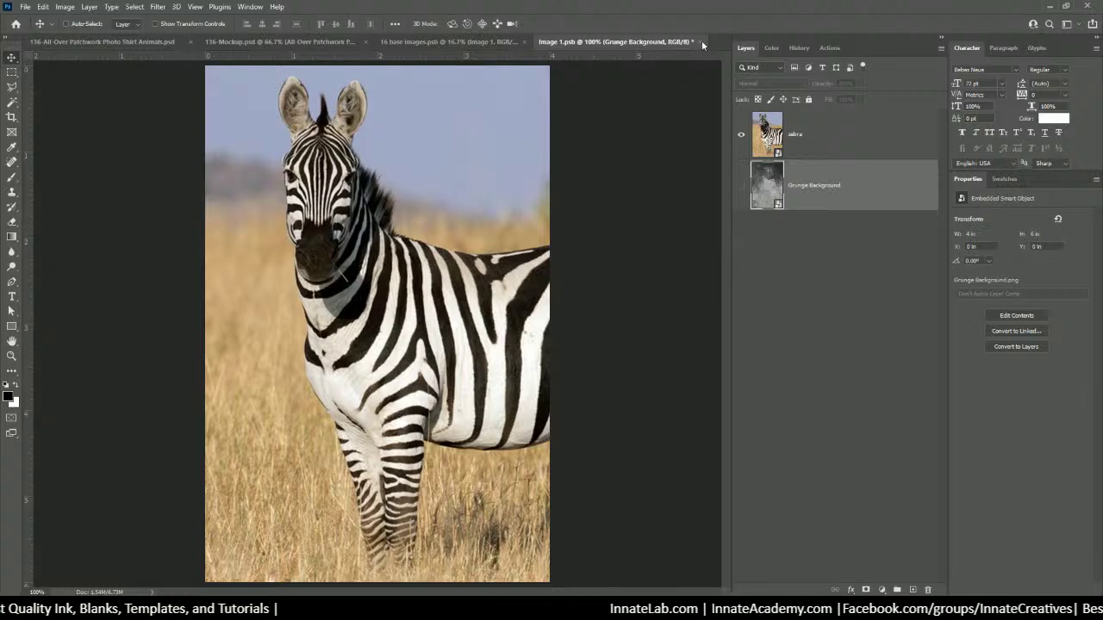
left_click(702, 43)
left_click(503, 226)
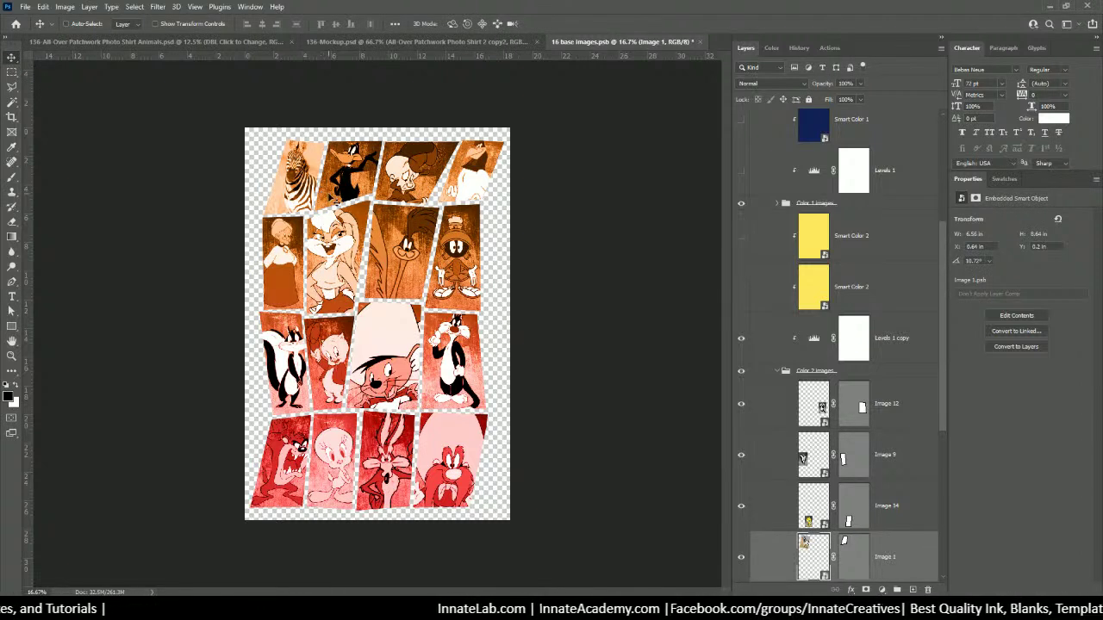
In the Daffy Duck panel's Image 2 smart object, delete the Daffy_Duck.svg layer, show the Elephant layer, and save and close it.
right_click(340, 177)
left_click(373, 202)
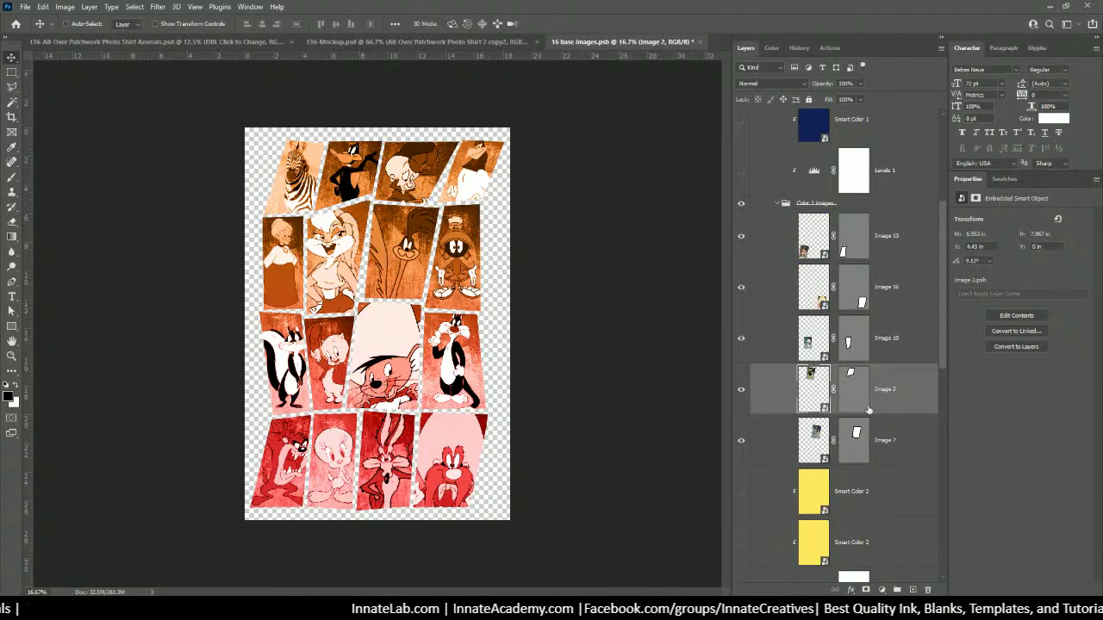
double_click(811, 384)
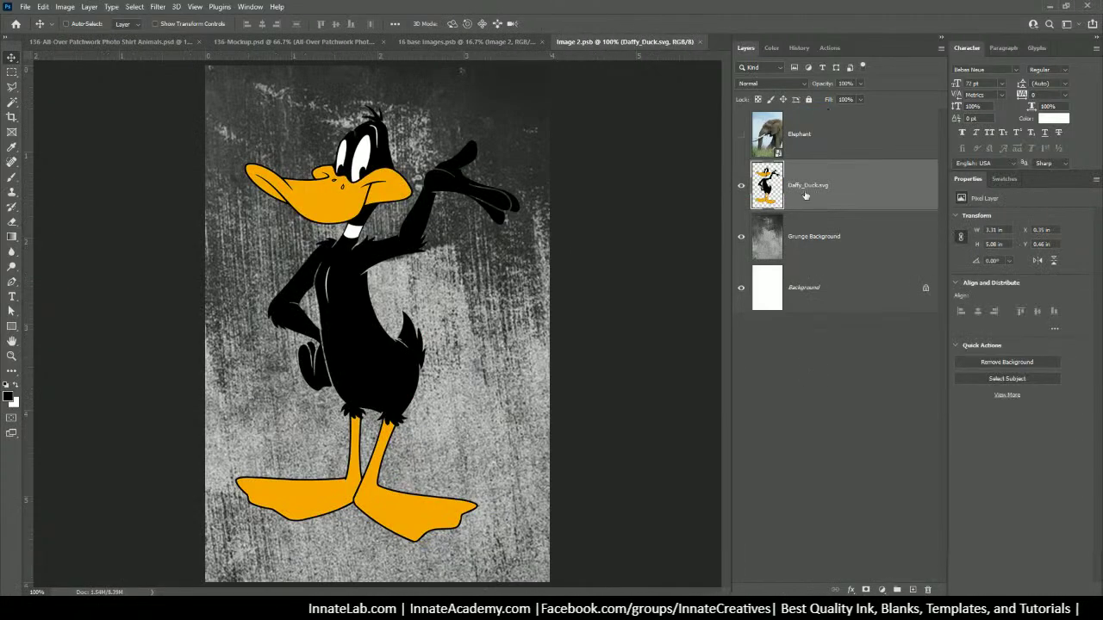
key("Delete")
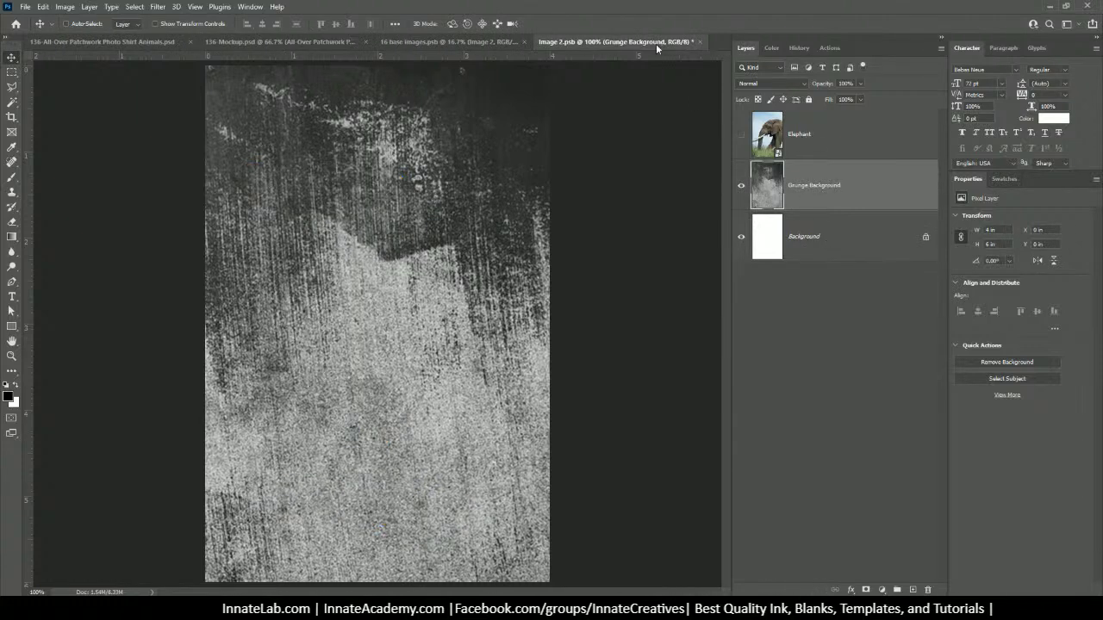
left_click(741, 135)
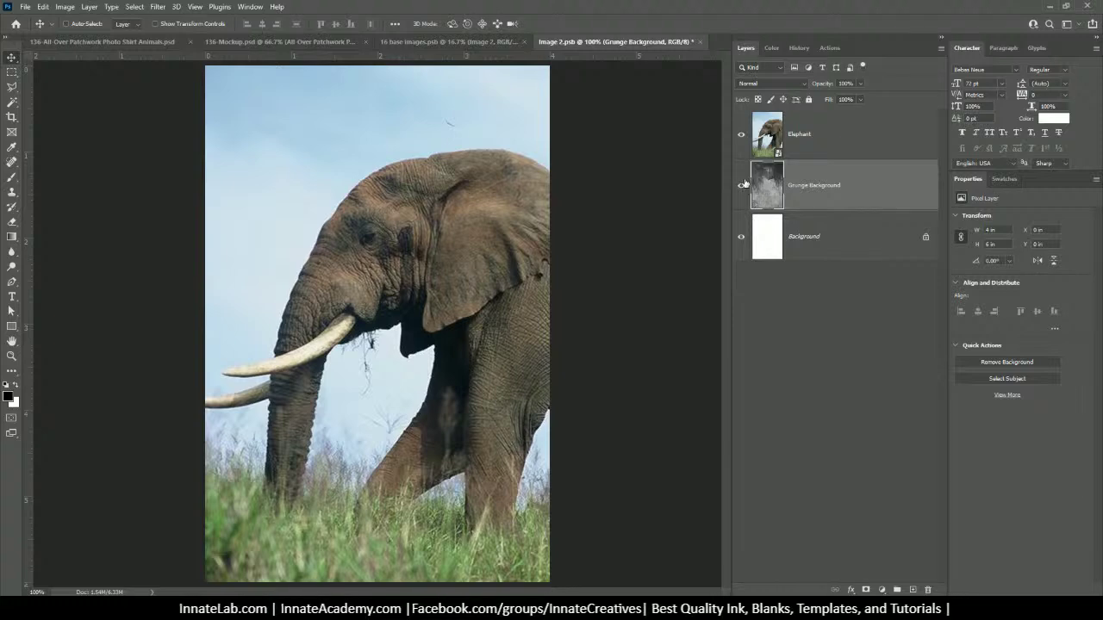
left_click(699, 42)
left_click(498, 226)
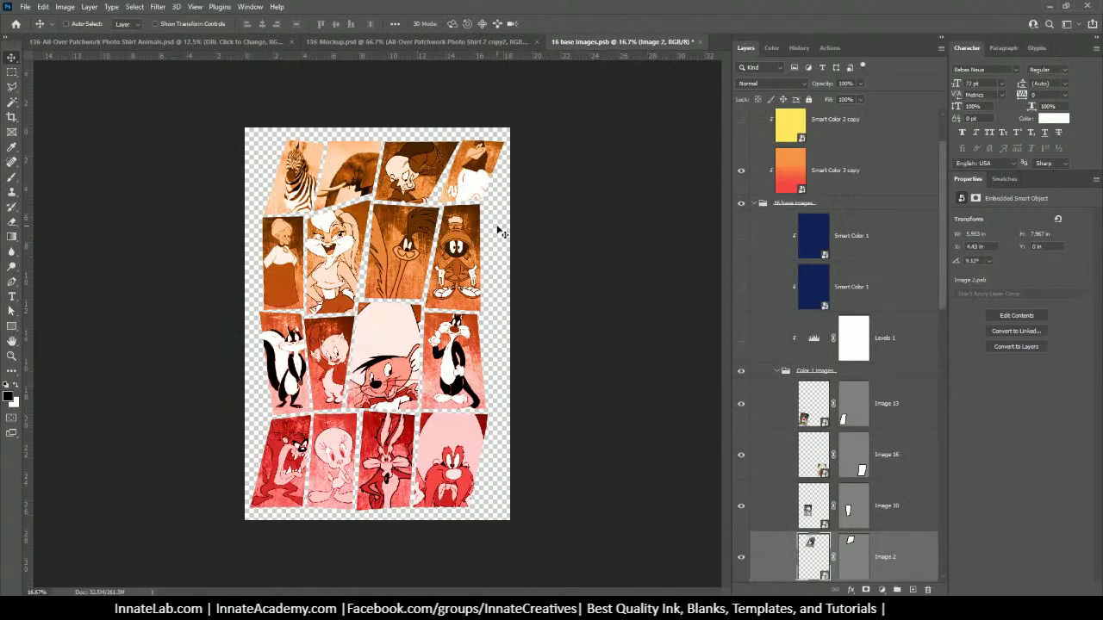
In Image 3, delete the ElmerFudd layer, show the gazelle layer above the Grunge Background, and save and close the smart object.
right_click(426, 164)
left_click(449, 190)
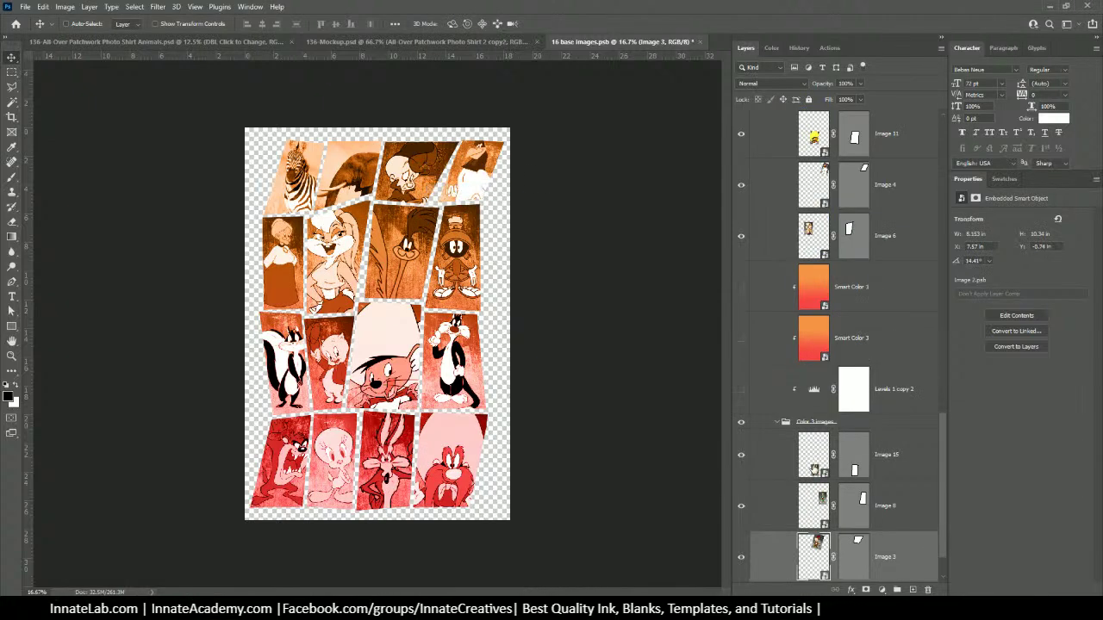
double_click(814, 557)
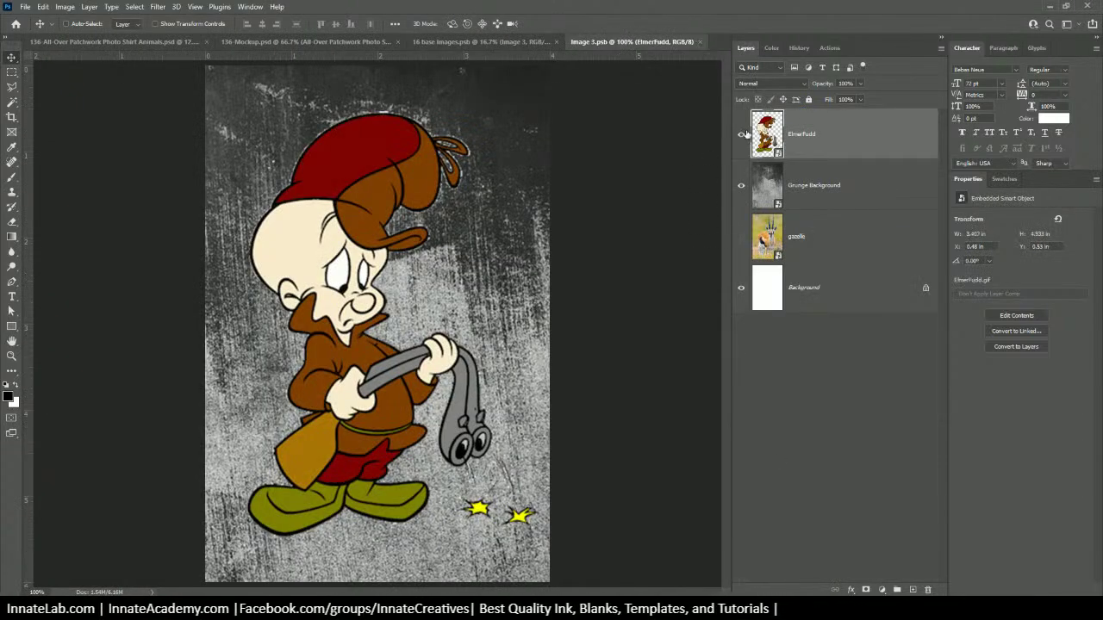
key("Delete")
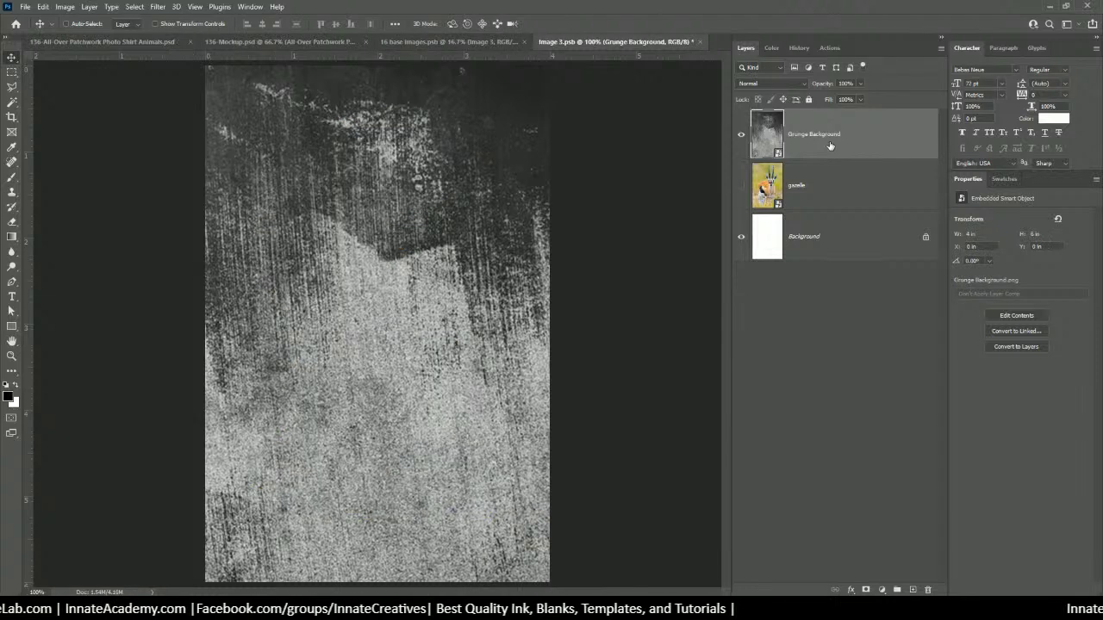
left_click_drag(829, 146, 825, 218)
left_click(740, 135)
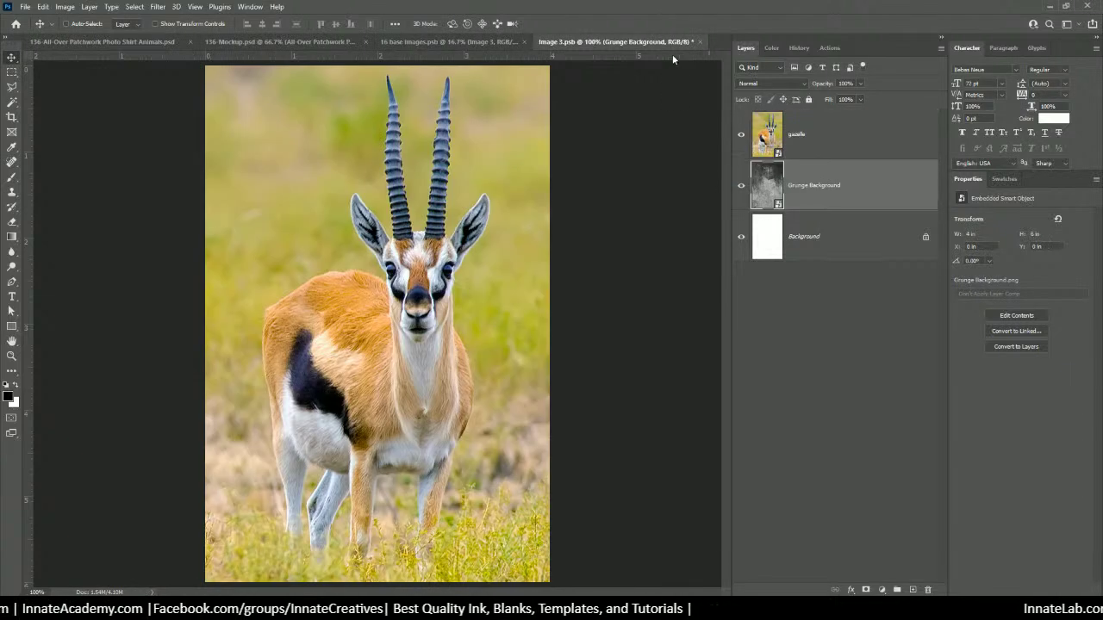
left_click(699, 41)
left_click(495, 226)
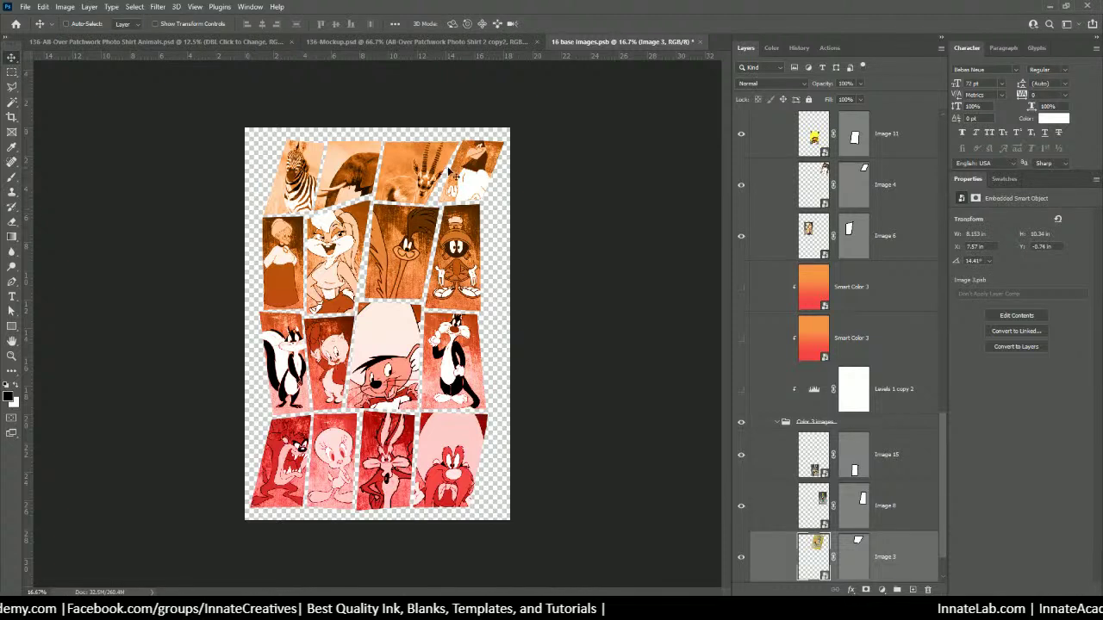
In the rooster panel's Image 4 smart object, delete the Foghorn_Leghorn and Levels 1 layers, show the Parrot layer, and save and close it.
right_click(474, 171)
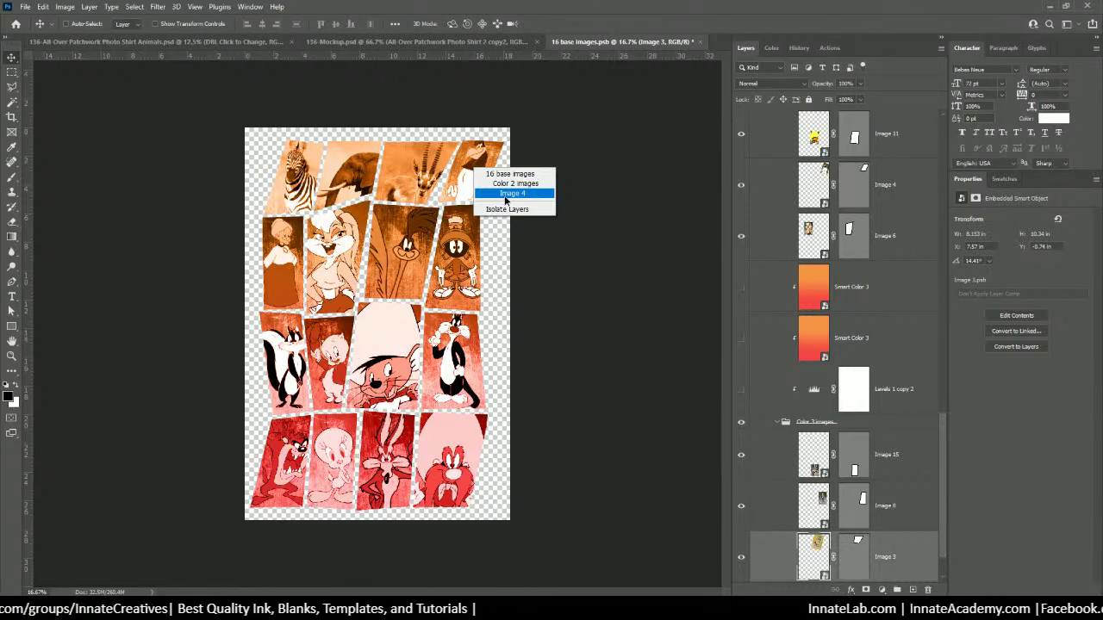
left_click(506, 198)
double_click(820, 182)
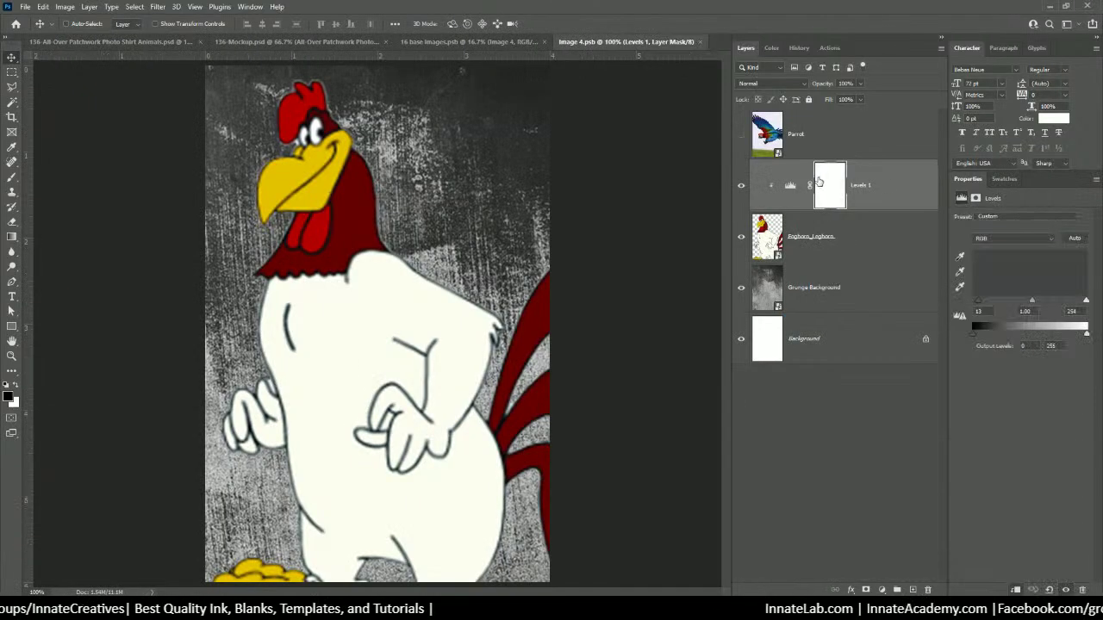
left_click(849, 240)
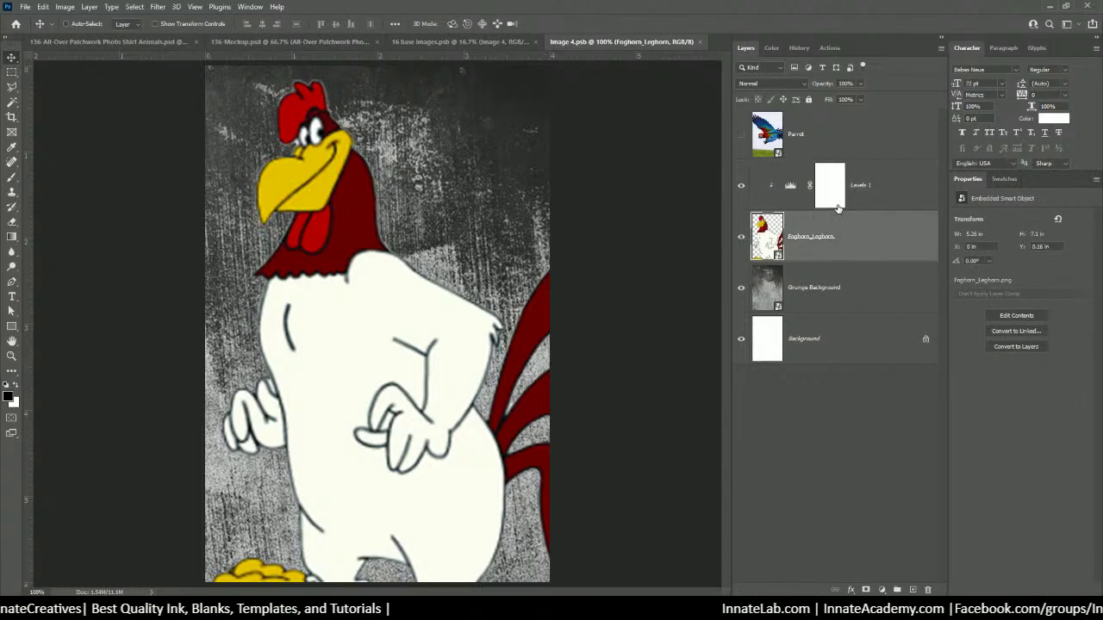
left_click(877, 206, "shift")
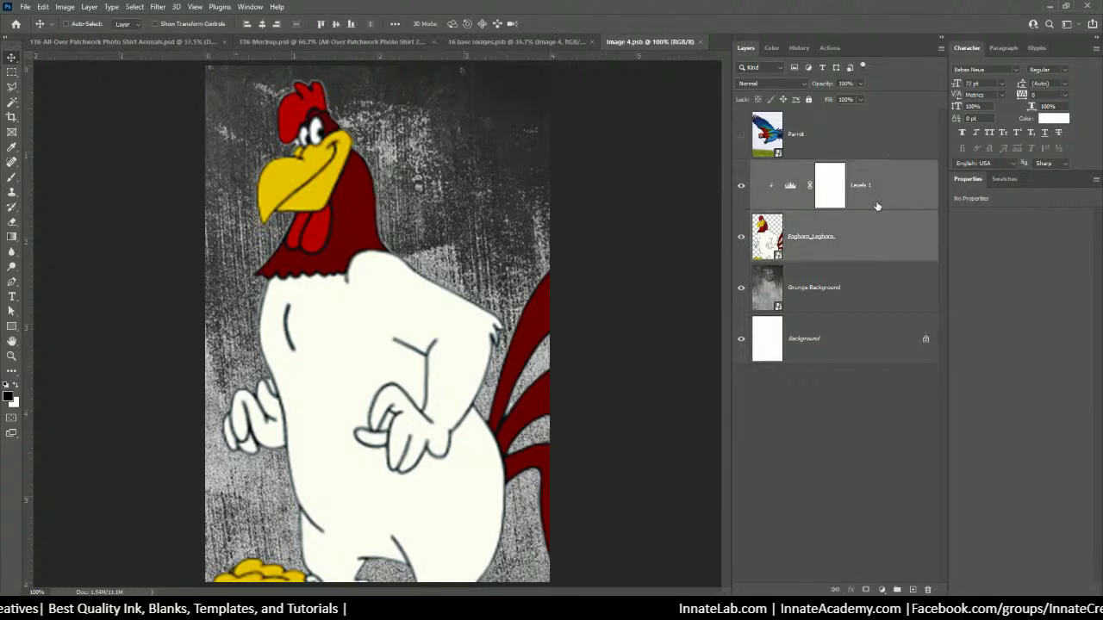
key("Delete")
left_click(809, 150)
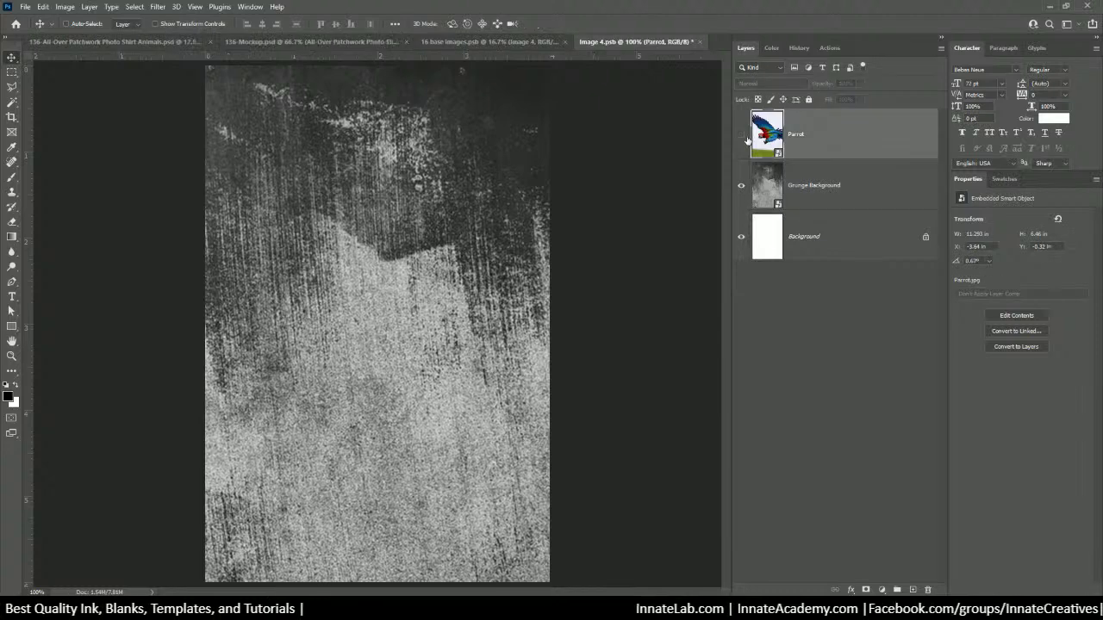
left_click(741, 135)
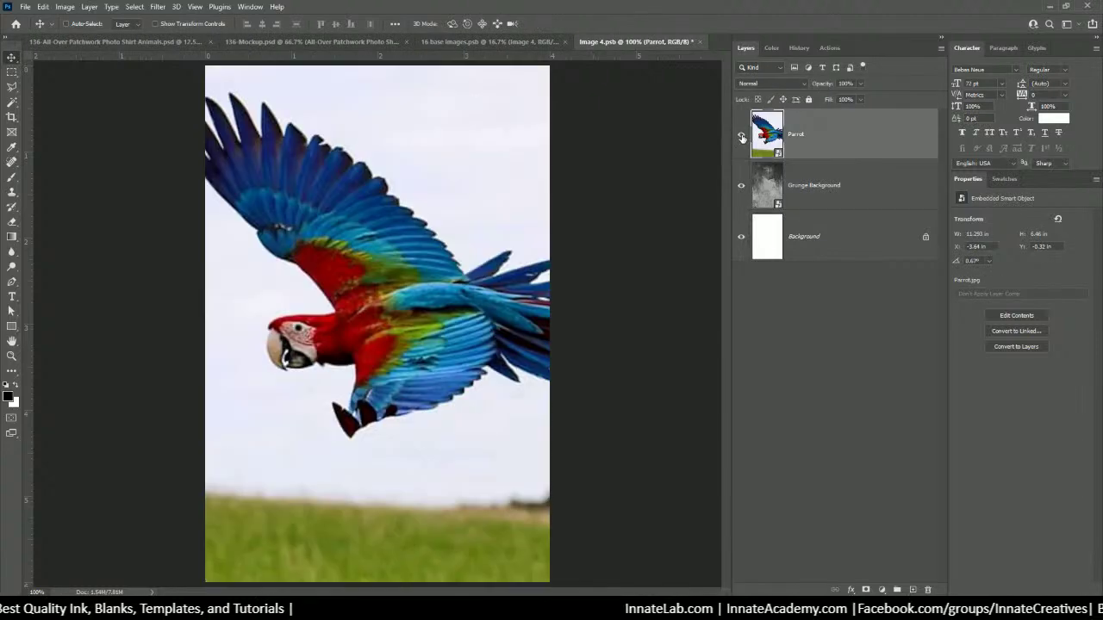
left_click(701, 42)
left_click(518, 229)
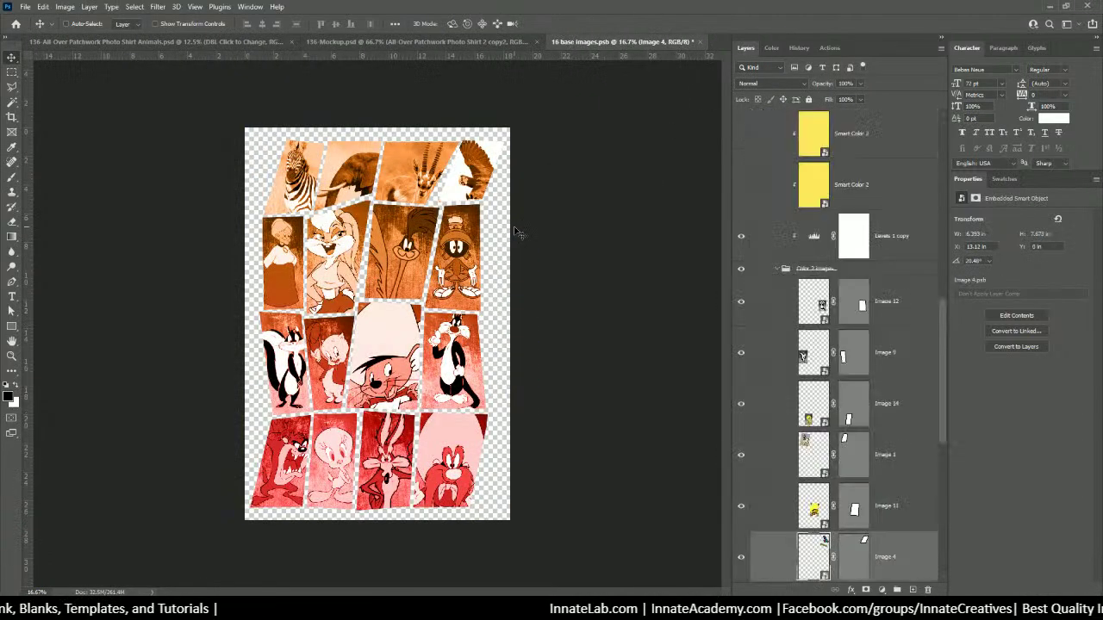
In the Granny panel's Image 5 smart object, delete the Granny layer, show the tiger layer above the Grunge Background, and save and close it.
right_click(282, 266)
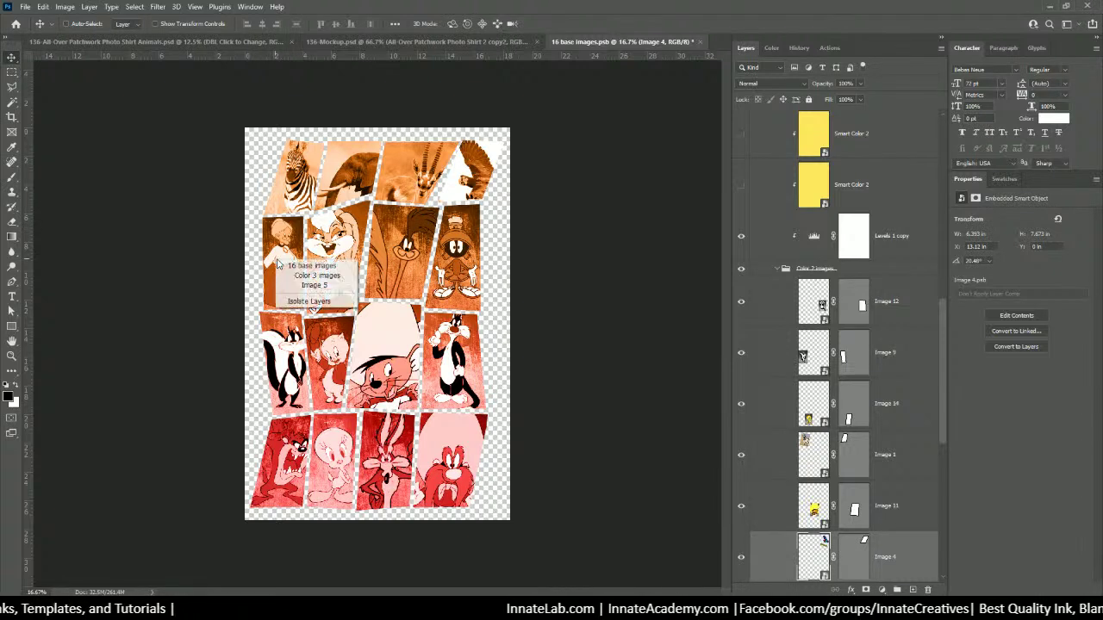
left_click(306, 285)
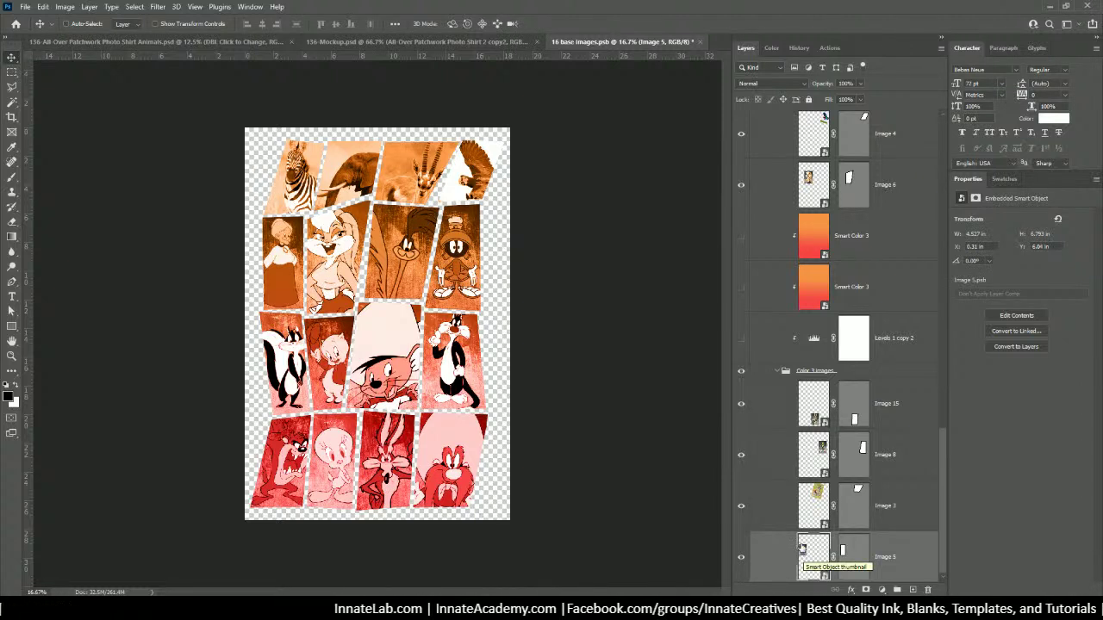
double_click(802, 548)
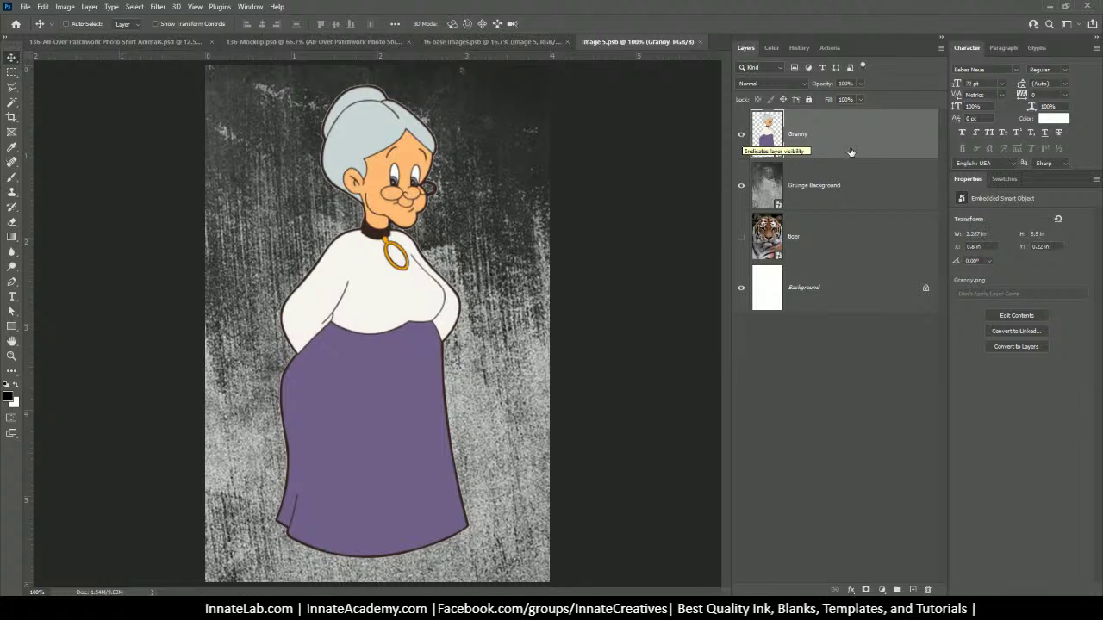
key("Delete")
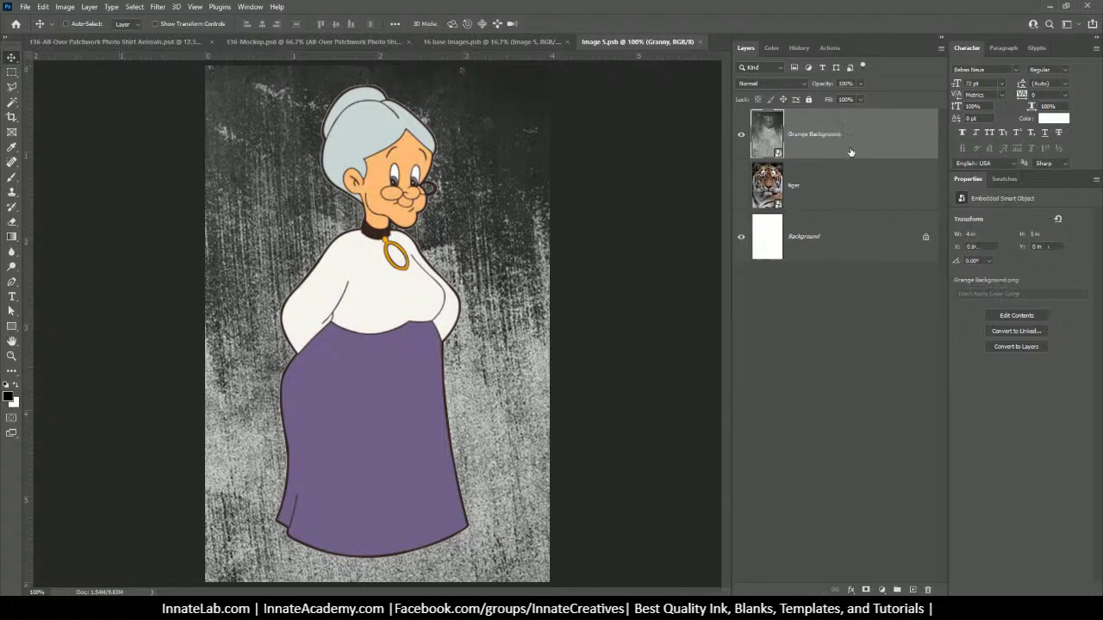
left_click_drag(831, 134, 810, 208)
left_click(741, 134)
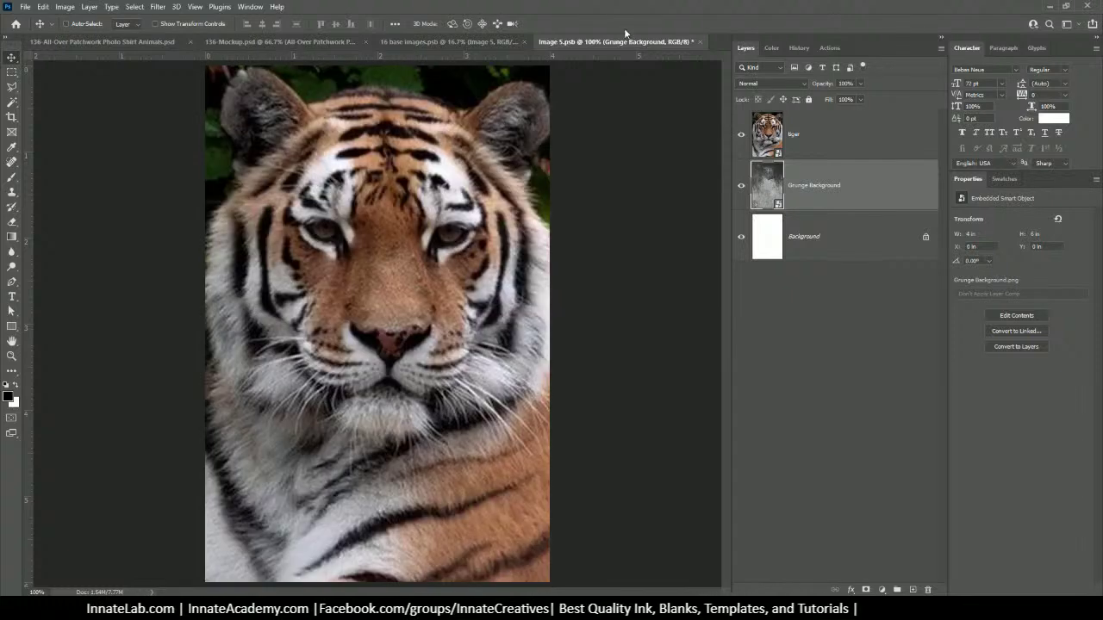
left_click(697, 41)
left_click(500, 227)
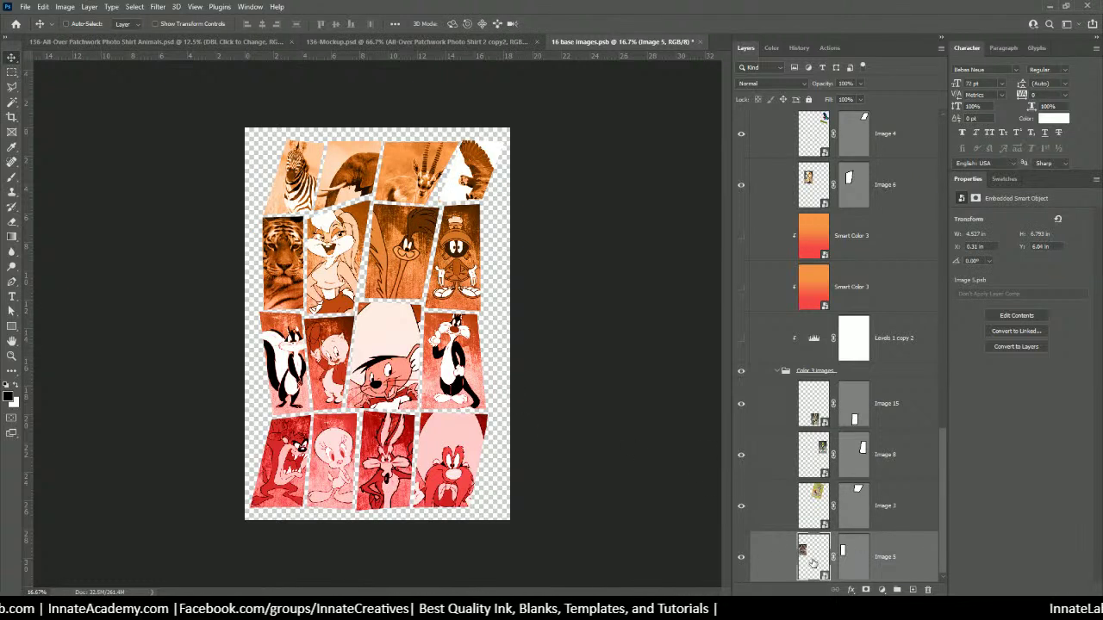
In the Lola Bunny panel's Image 6 smart object, delete the Lola_Bunny_Pose2 layer, show the greater kudu layer, and save and close it.
right_click(342, 255)
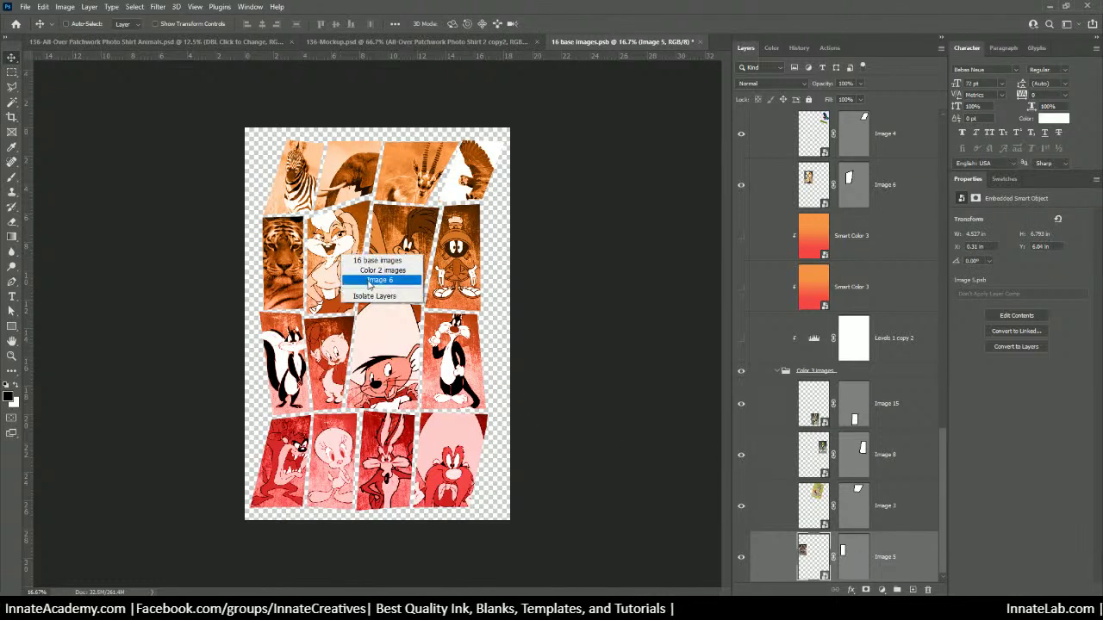
left_click(369, 280)
double_click(813, 183)
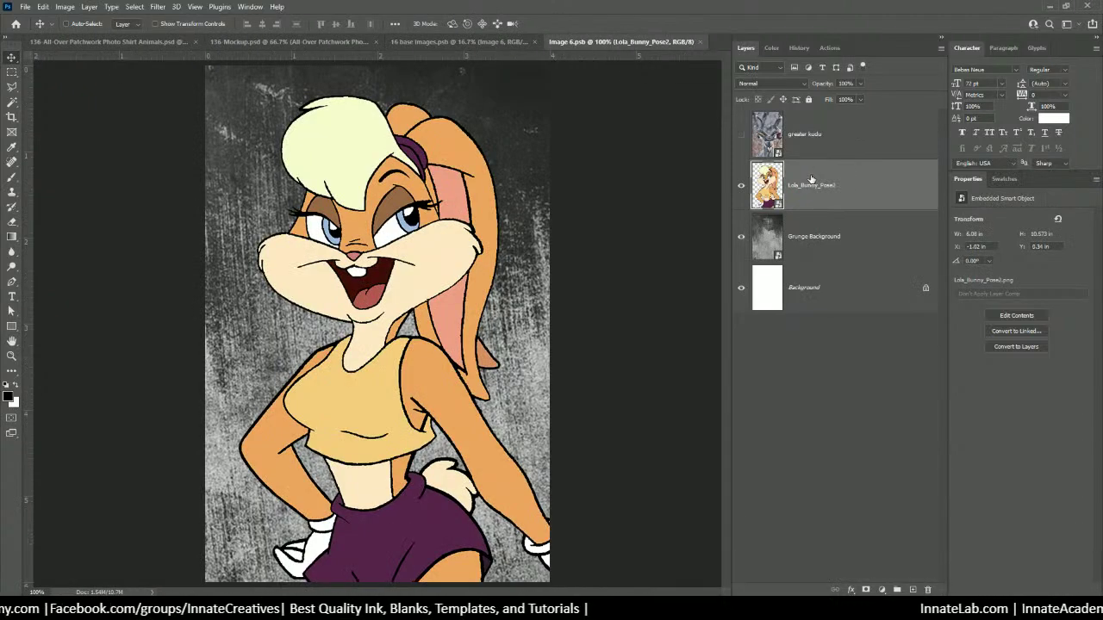
key("Delete")
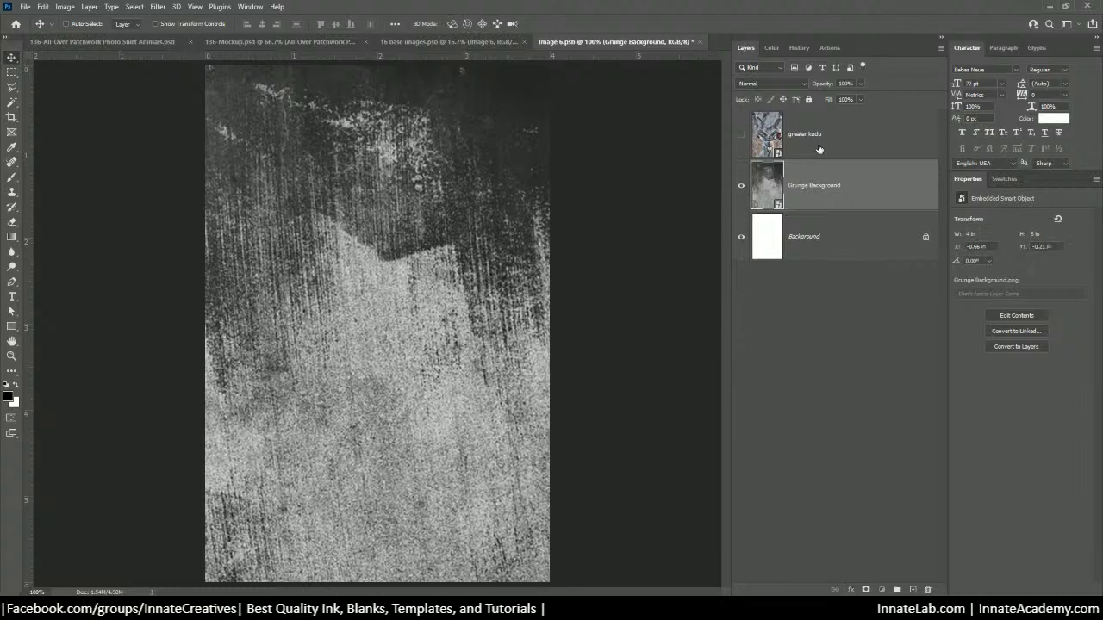
left_click(814, 137)
left_click(740, 135)
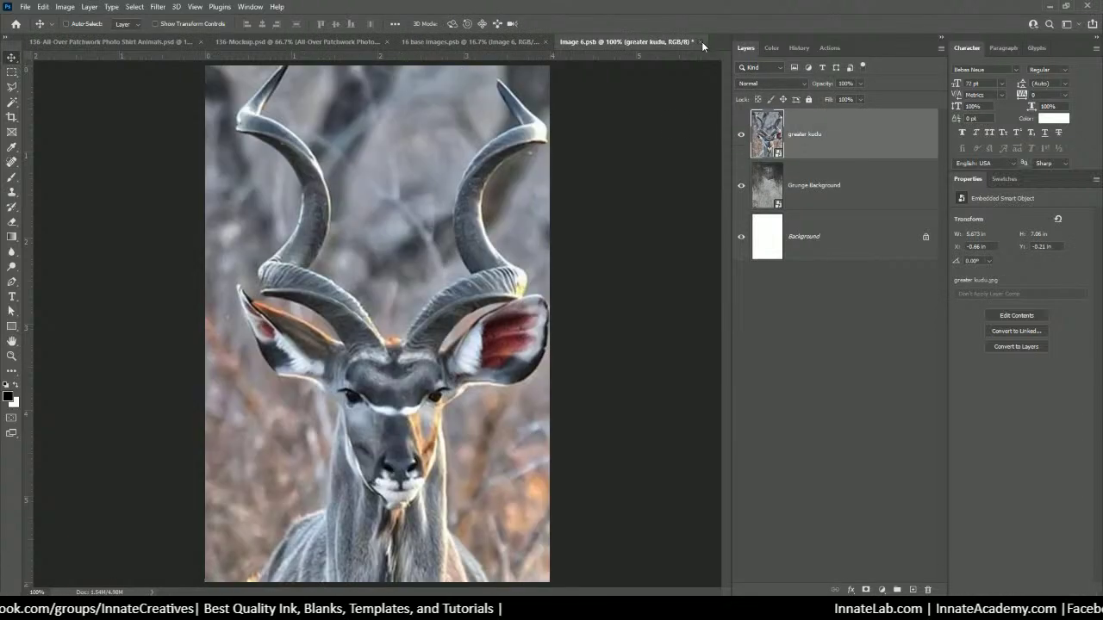
left_click(700, 41)
left_click(556, 229)
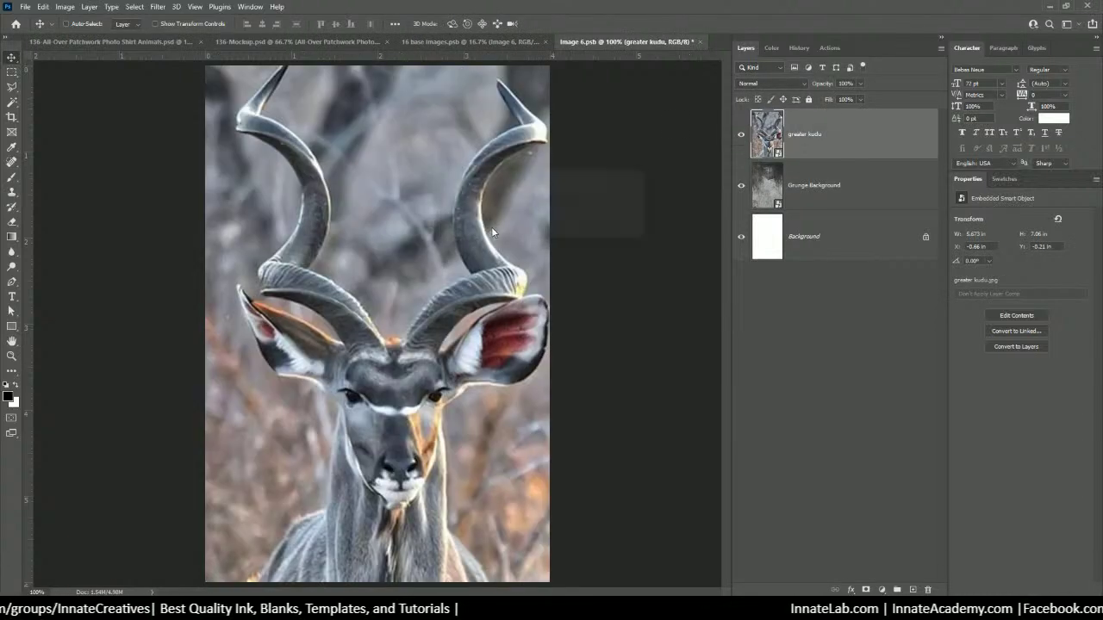
In the Road Runner panel's Image 7, delete the Looneytunes-roadrunner layer, show the Mantled_Guereza layer above the Grunge Background, and save and close the smart object.
right_click(418, 246)
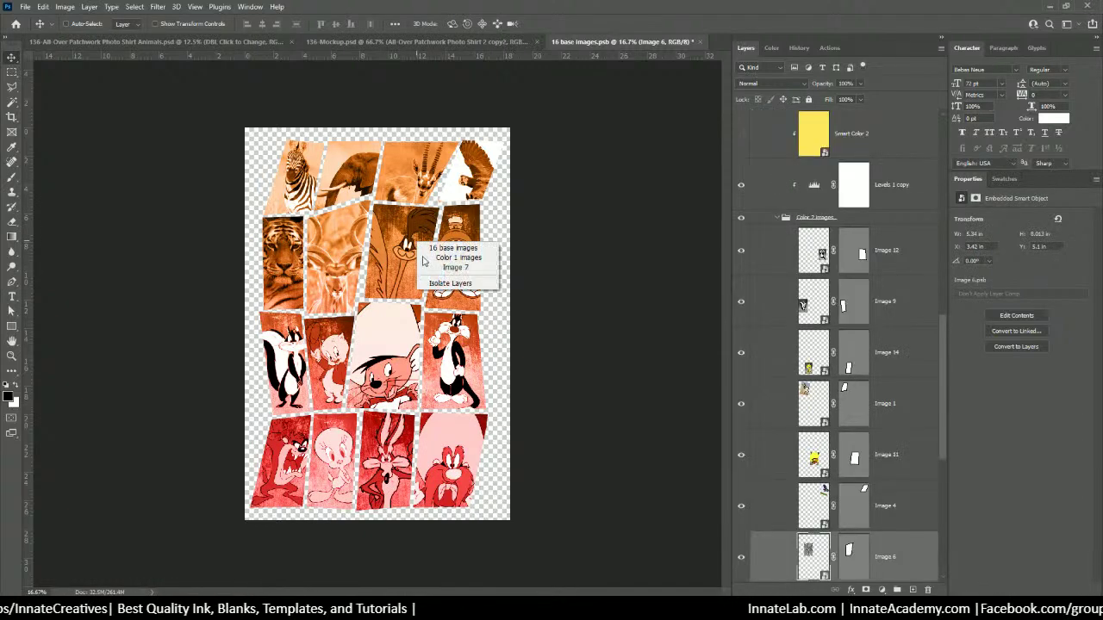
left_click(448, 249)
double_click(814, 129)
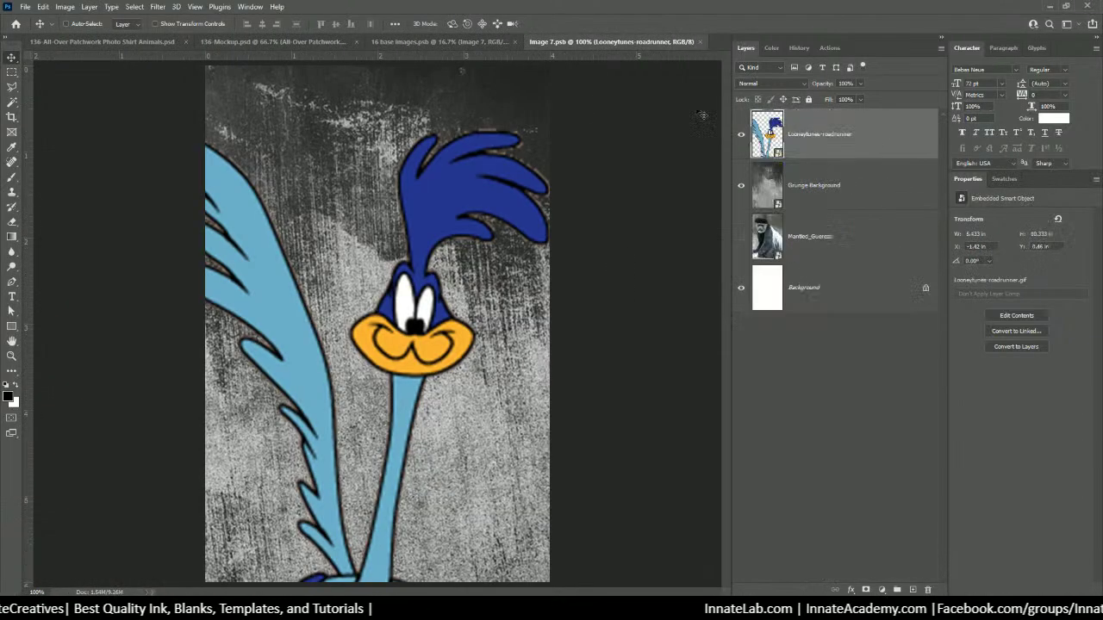
key("Delete")
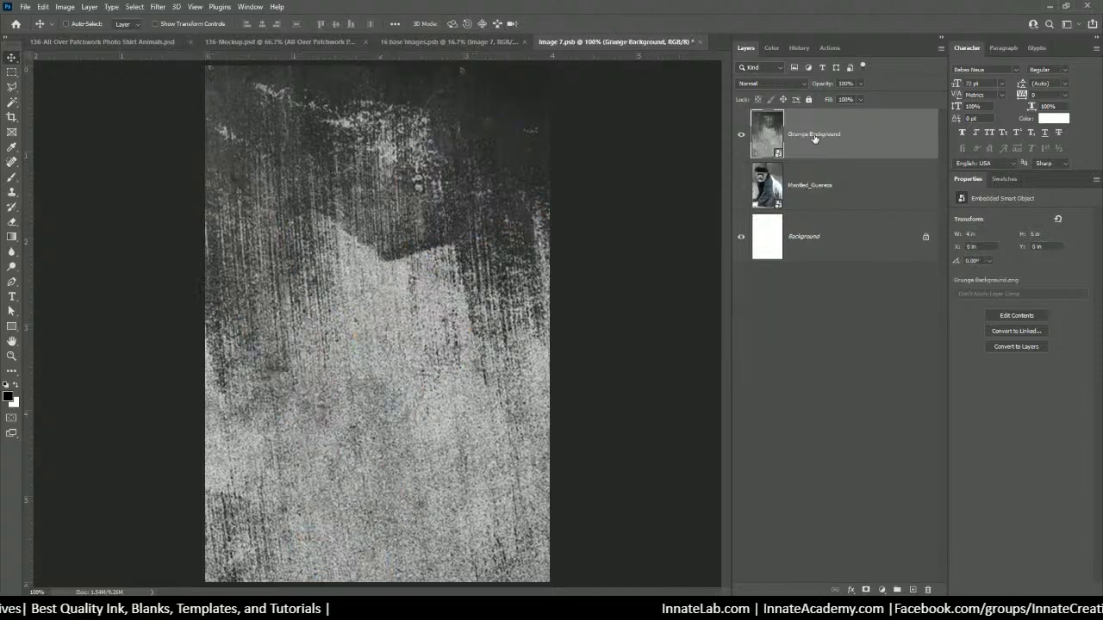
left_click_drag(822, 143, 806, 207)
left_click(741, 134)
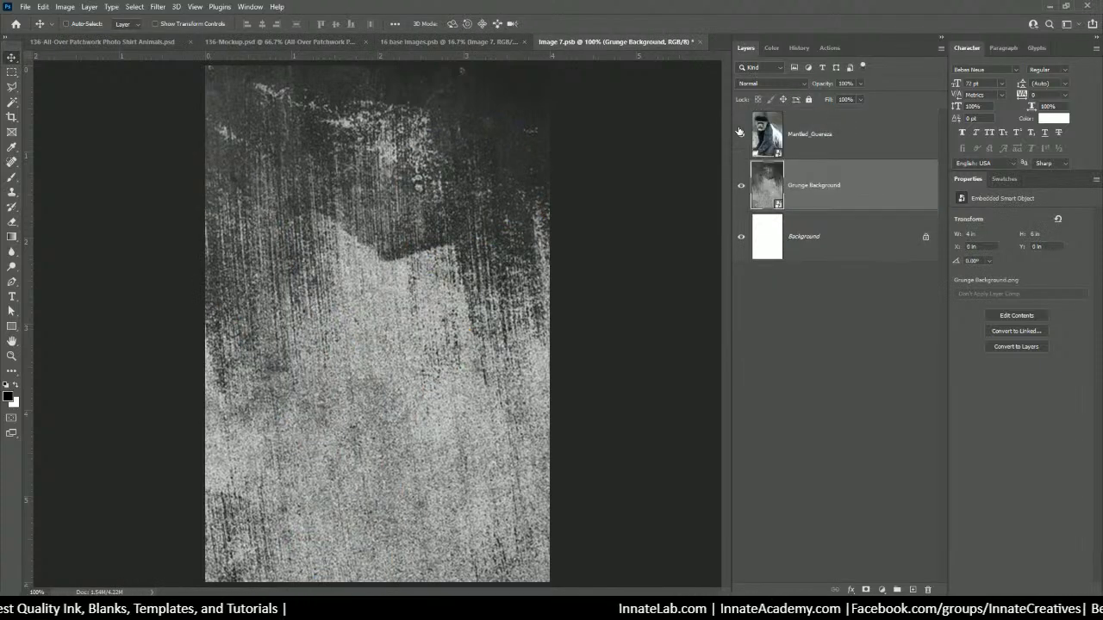
left_click(697, 42)
left_click(501, 228)
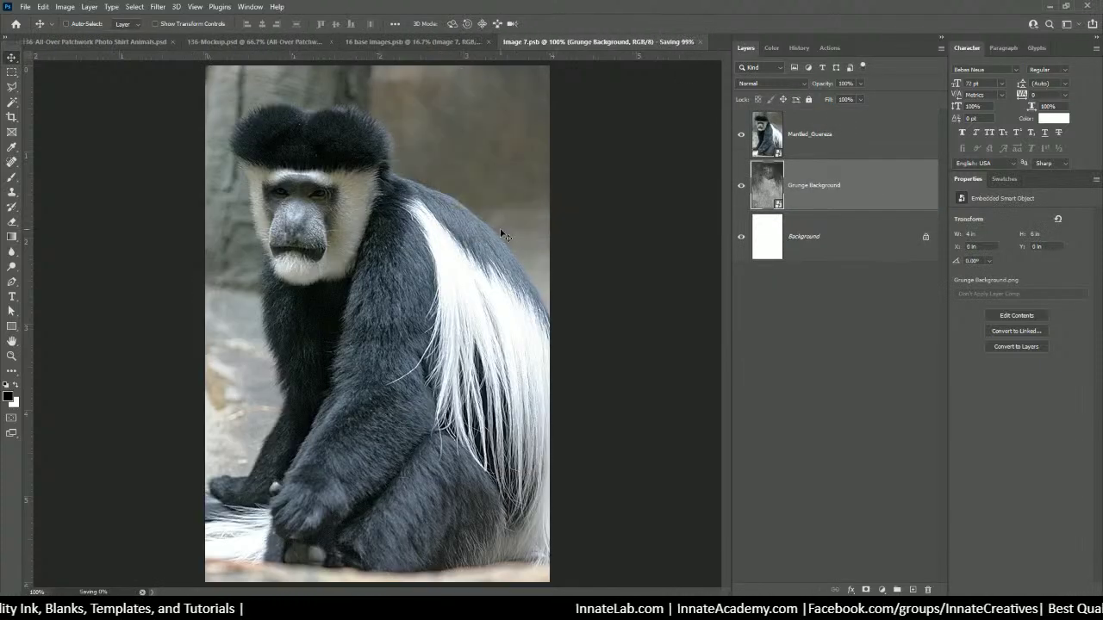
In the Marvin the Martian panel's Image 8, delete the Marvin_the_Martian.svg layer, show the african penguin layer, and save and close the smart object.
right_click(456, 247)
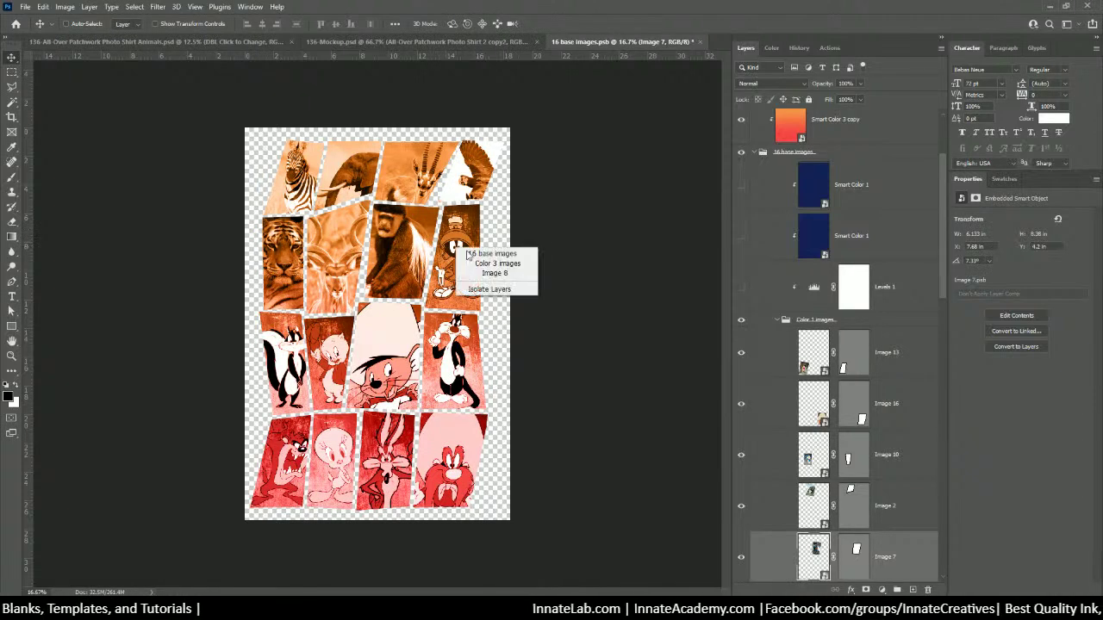
left_click(488, 274)
double_click(816, 557)
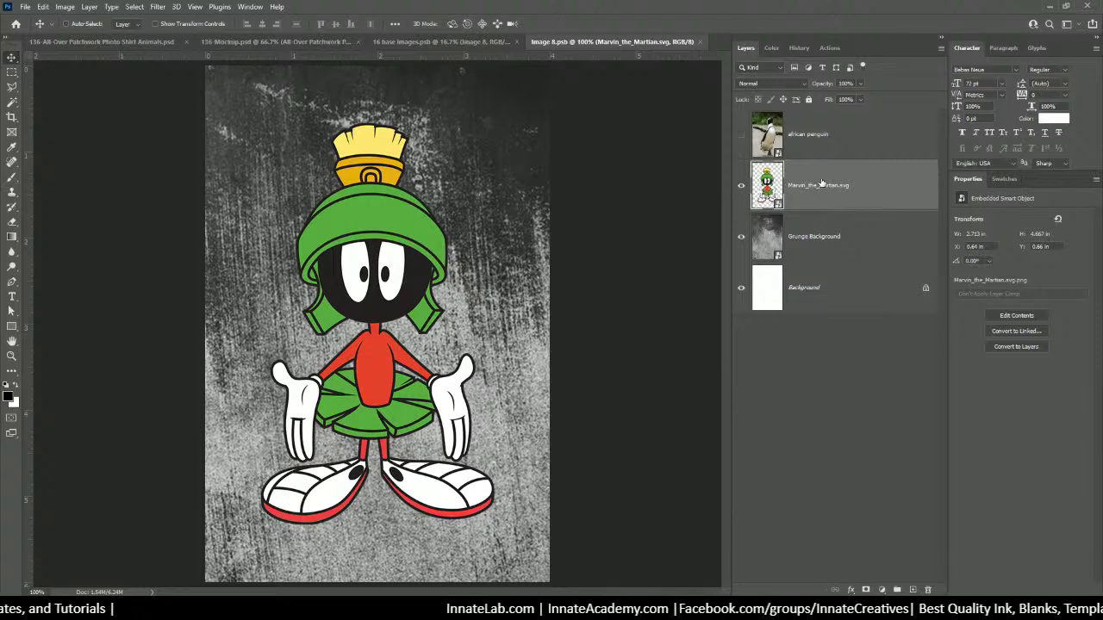
key("Delete")
left_click(836, 129)
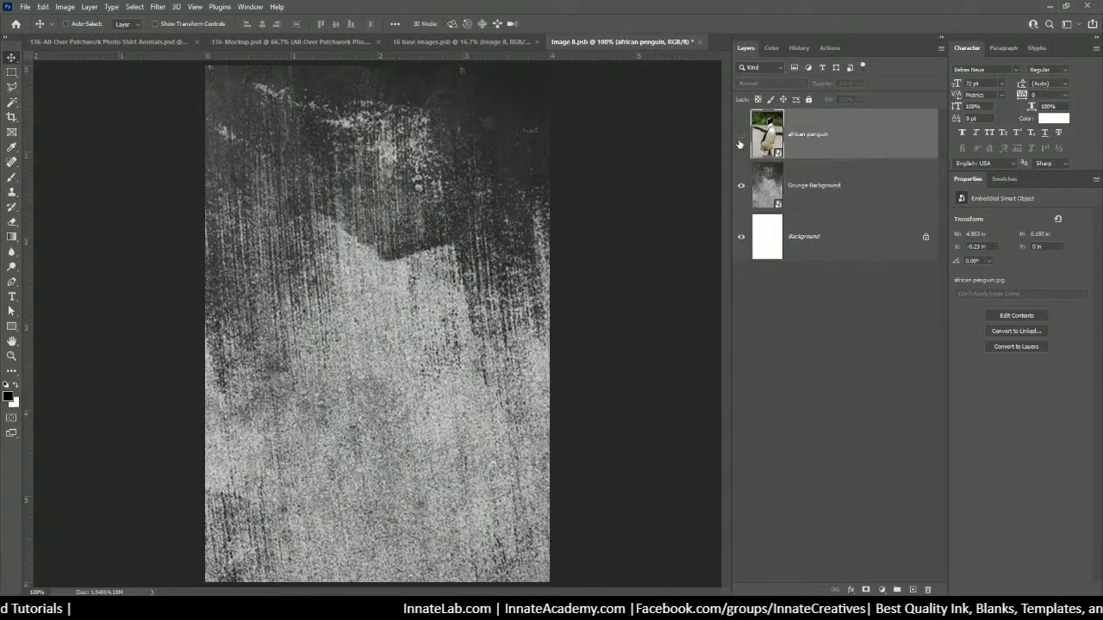
left_click(741, 134)
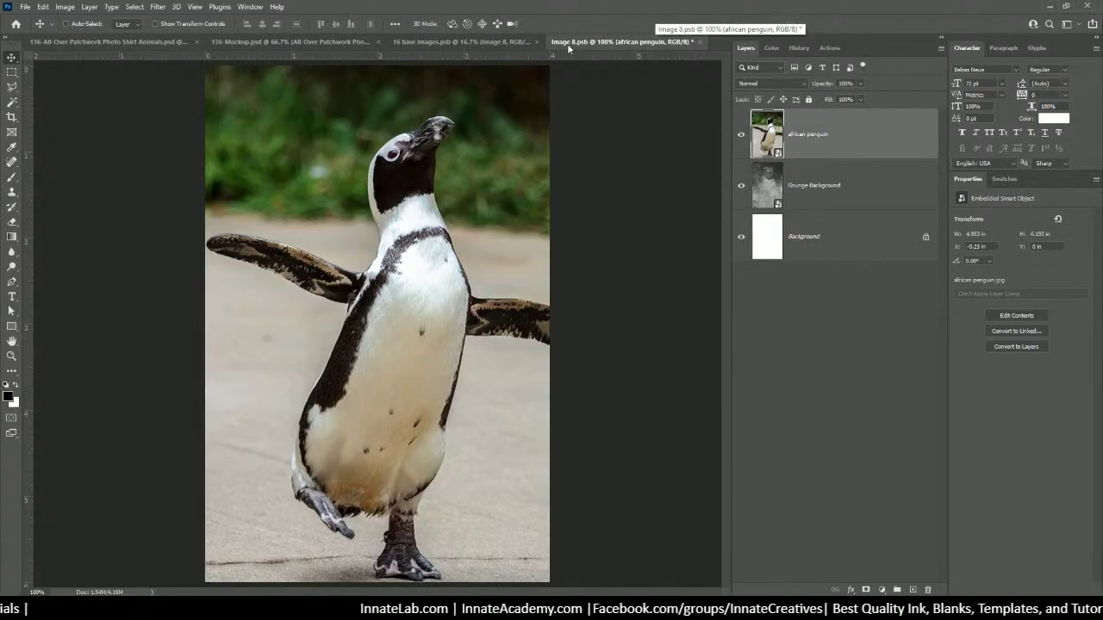
left_click(701, 43)
left_click(502, 227)
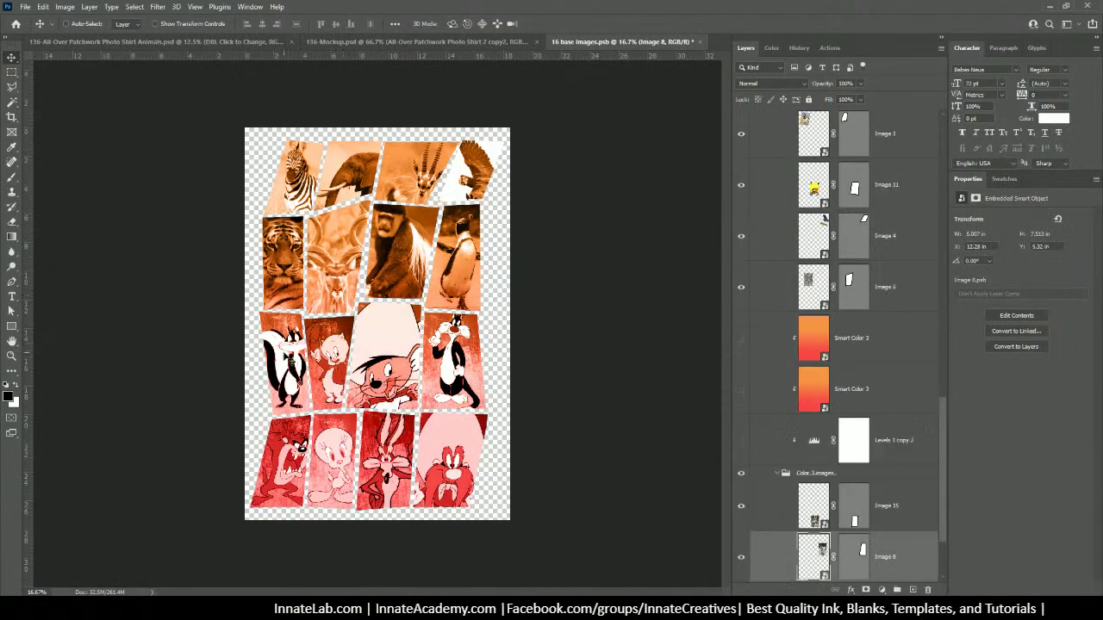
In the black-and-white cat panel's Image 9, show the chameleon layer, delete the Penelope_Pussycat layer, and save and close the smart object.
right_click(286, 354)
left_click(310, 379)
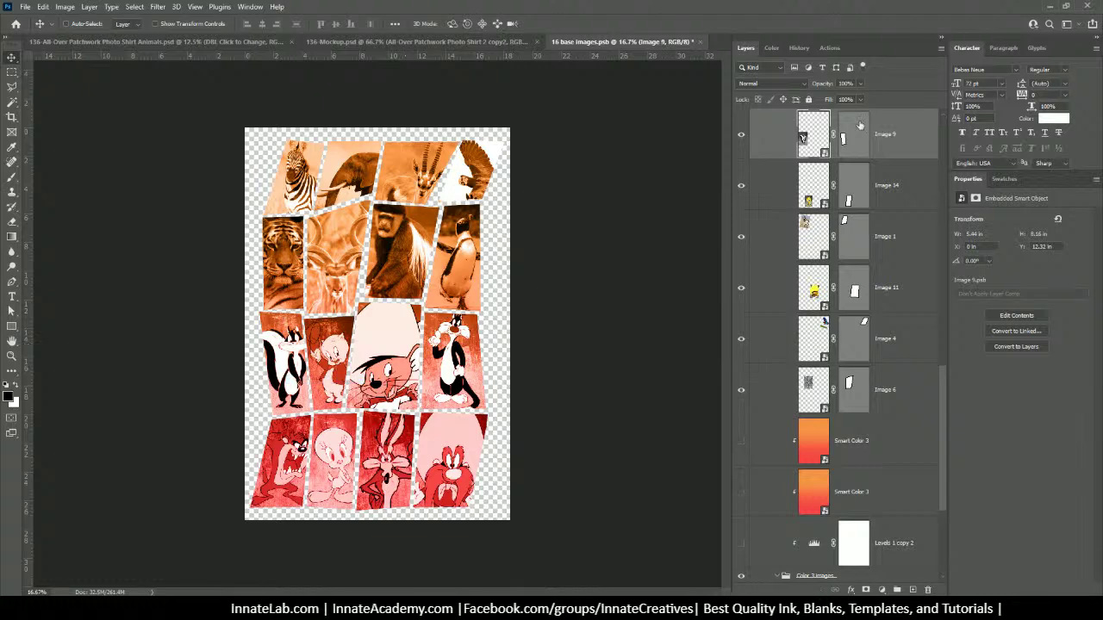
double_click(802, 140)
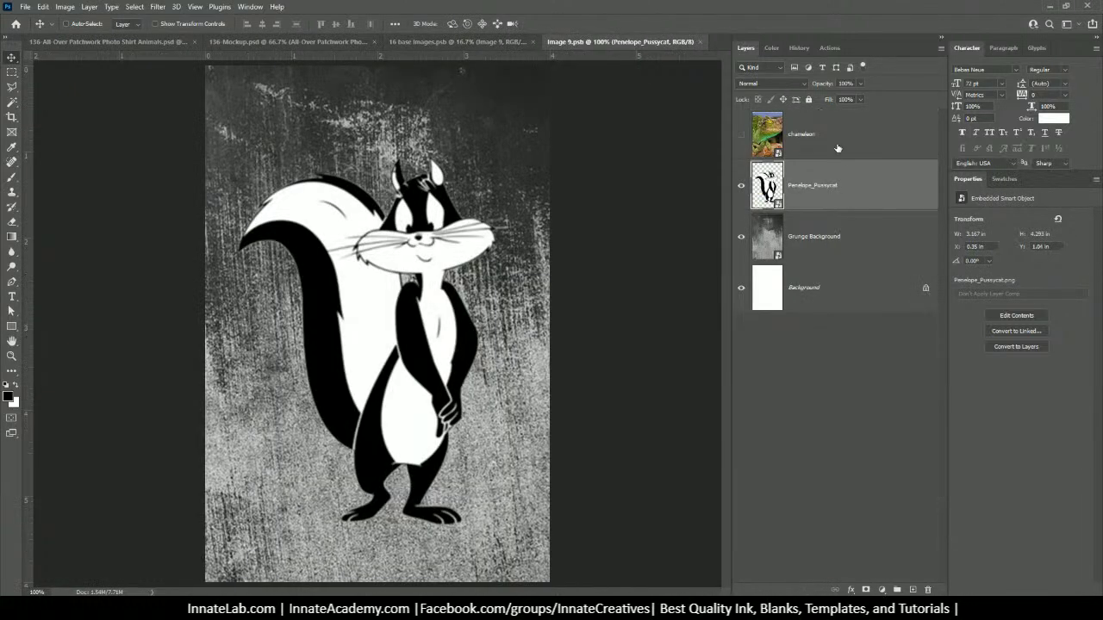
left_click(820, 144)
left_click(741, 134)
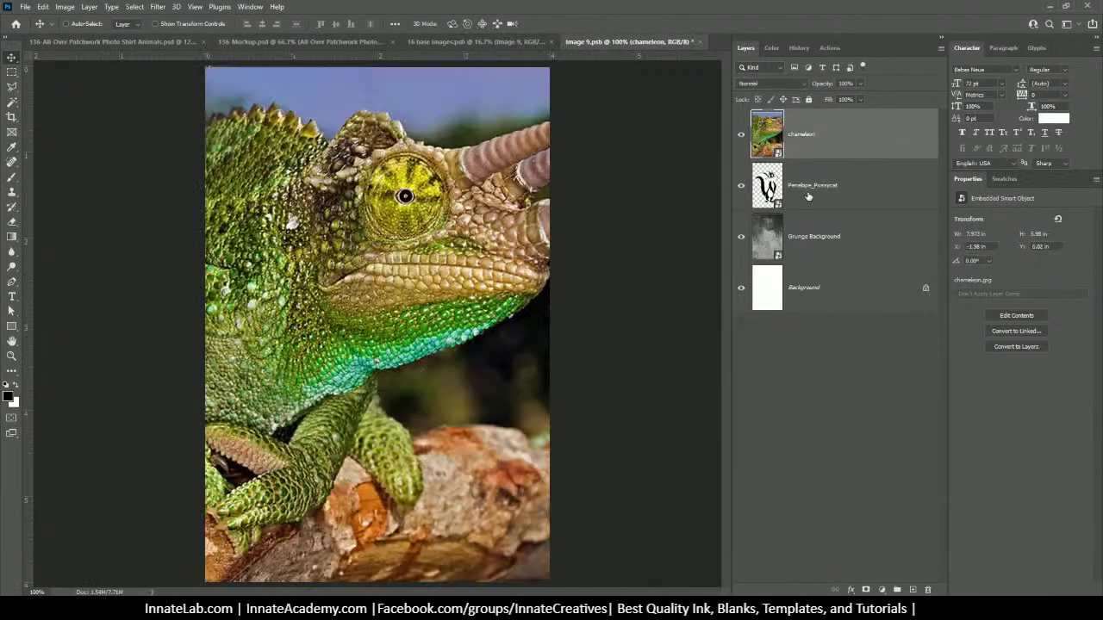
left_click(808, 194)
key("Delete")
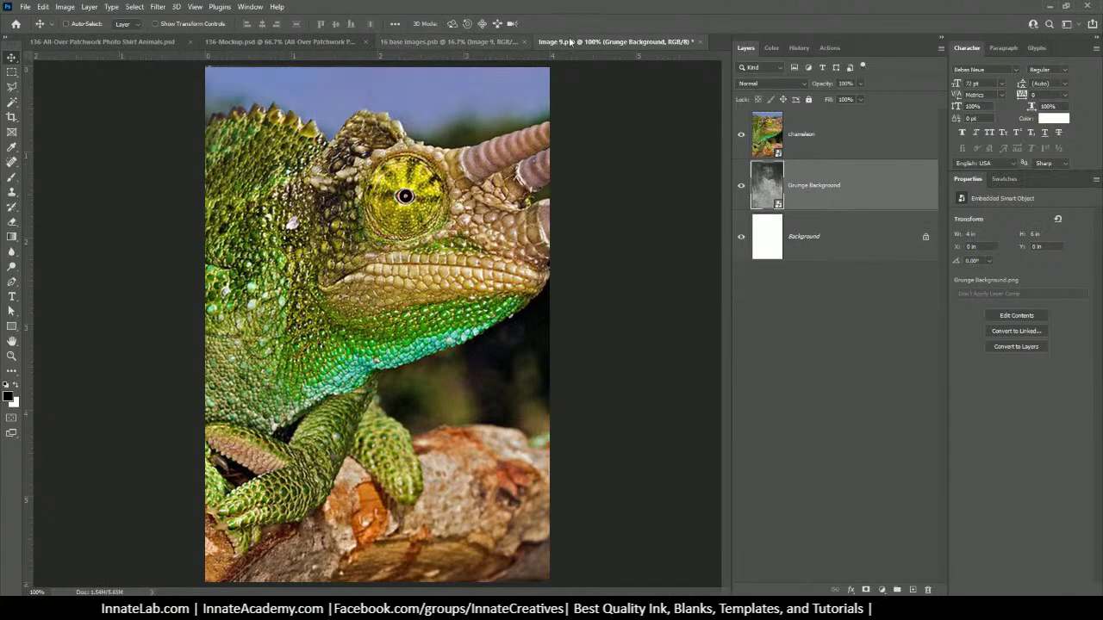
left_click(700, 42)
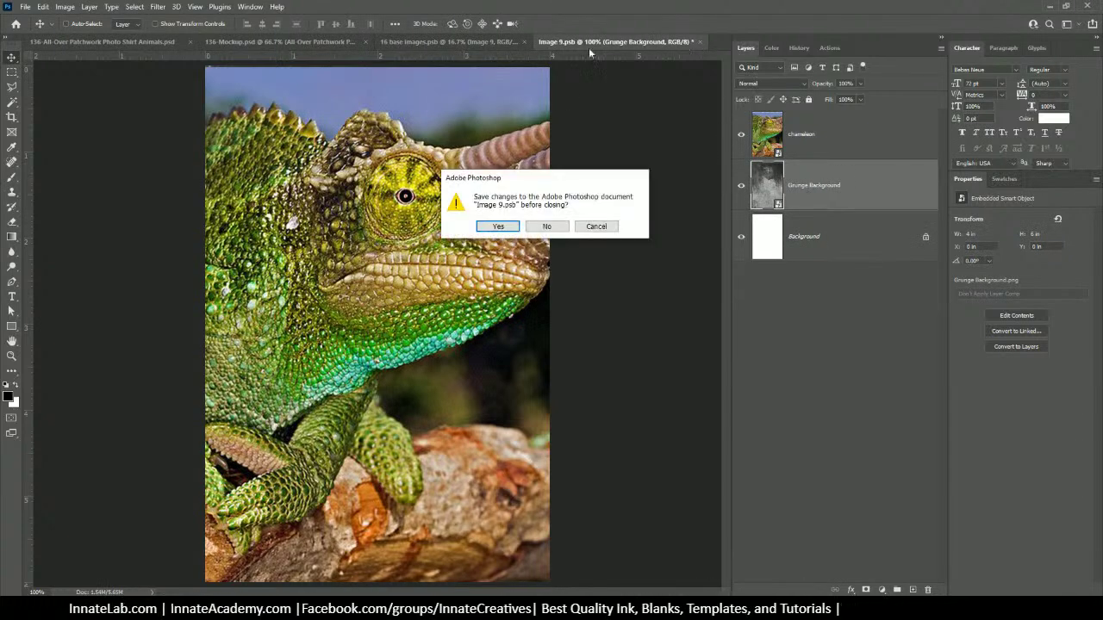
left_click(503, 229)
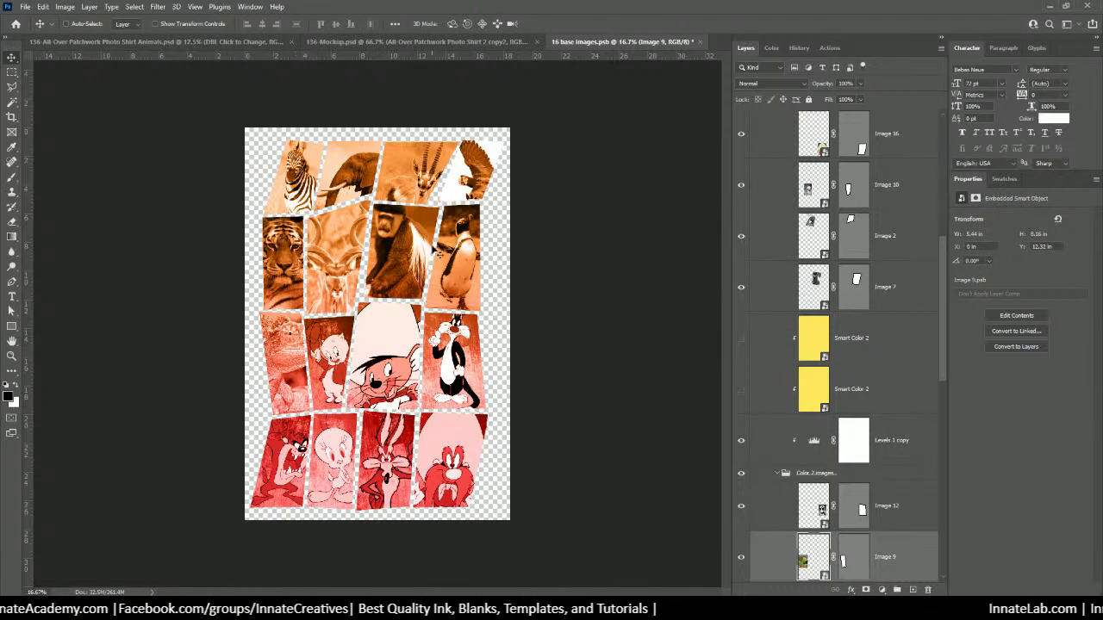
In the Porky Pig panel's Image 10, delete the Porky_Pig.svg layer, show the leopard layer above the Grunge Background, and save and close the smart object.
right_click(346, 347)
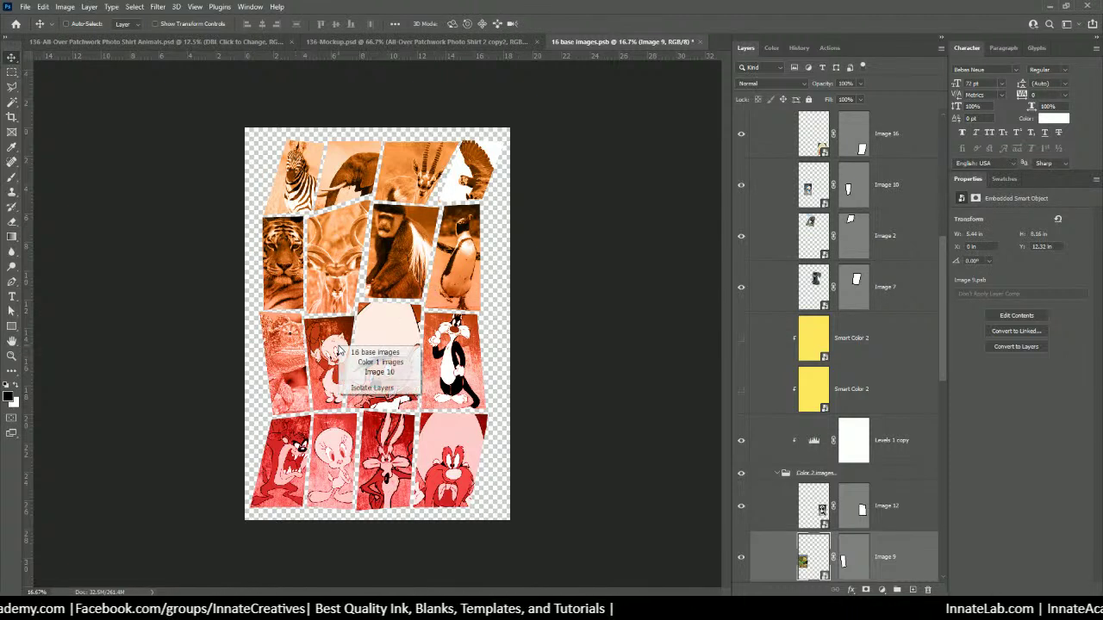
left_click(372, 372)
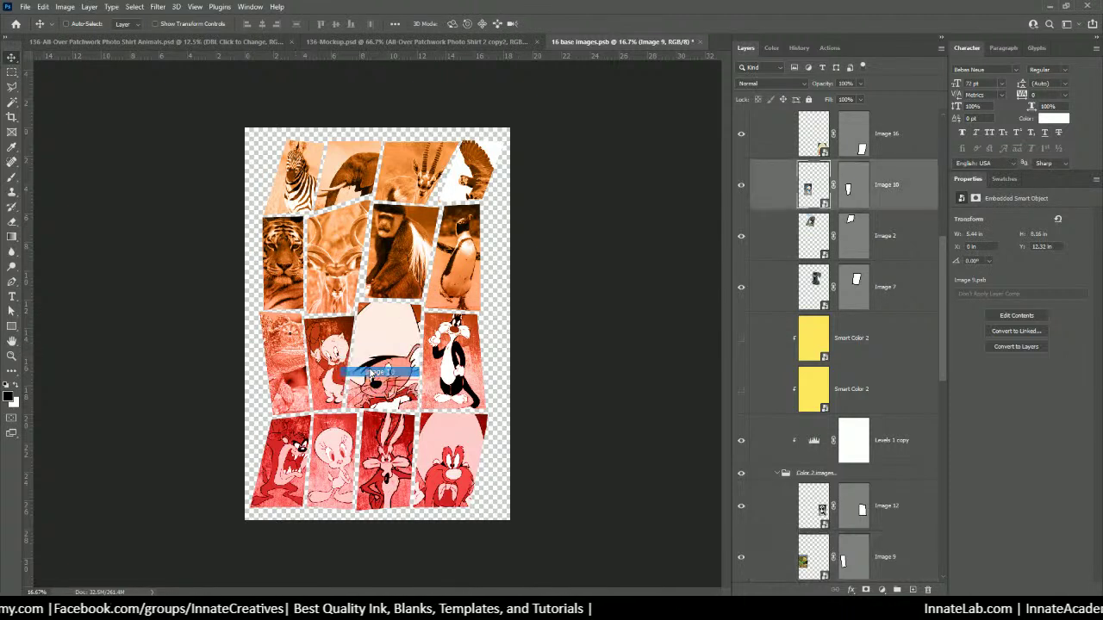
double_click(812, 194)
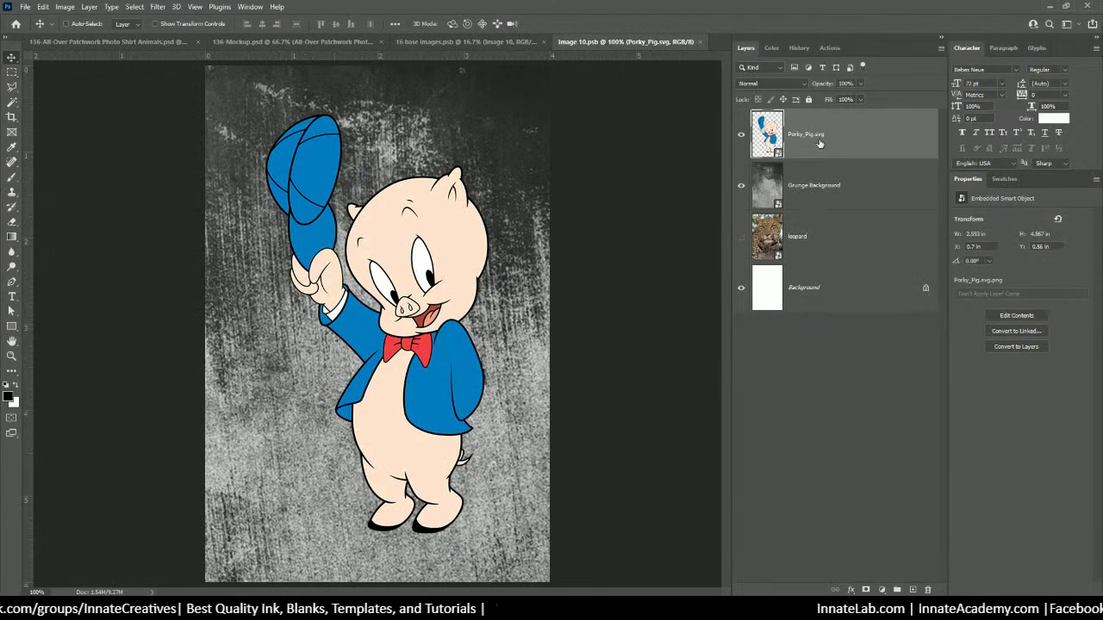
key("Delete")
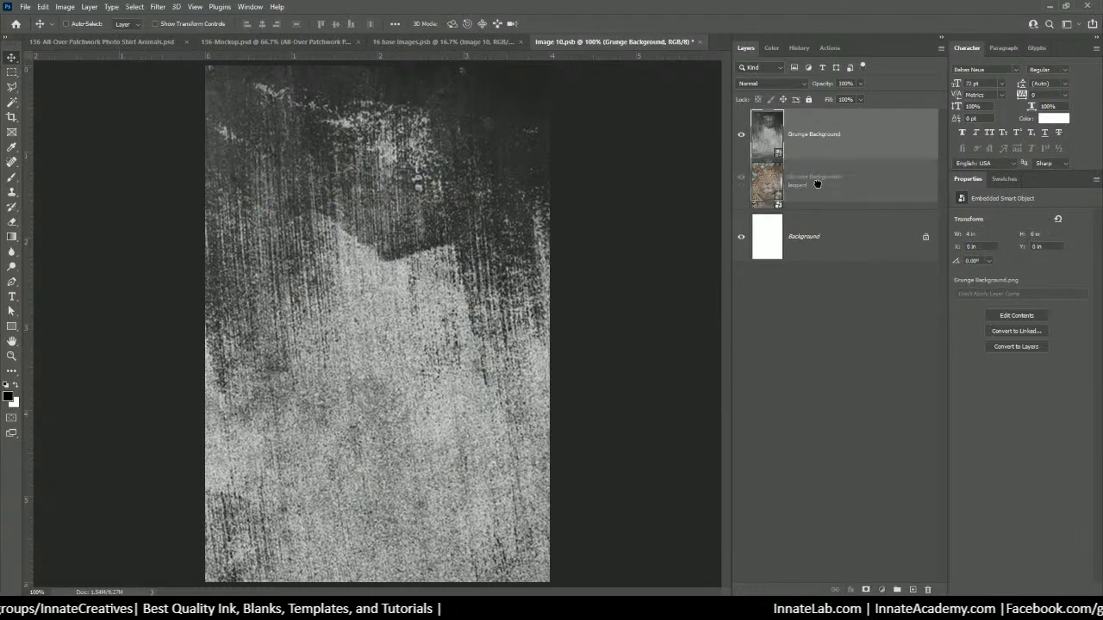
left_click_drag(818, 194, 776, 112)
left_click(741, 134)
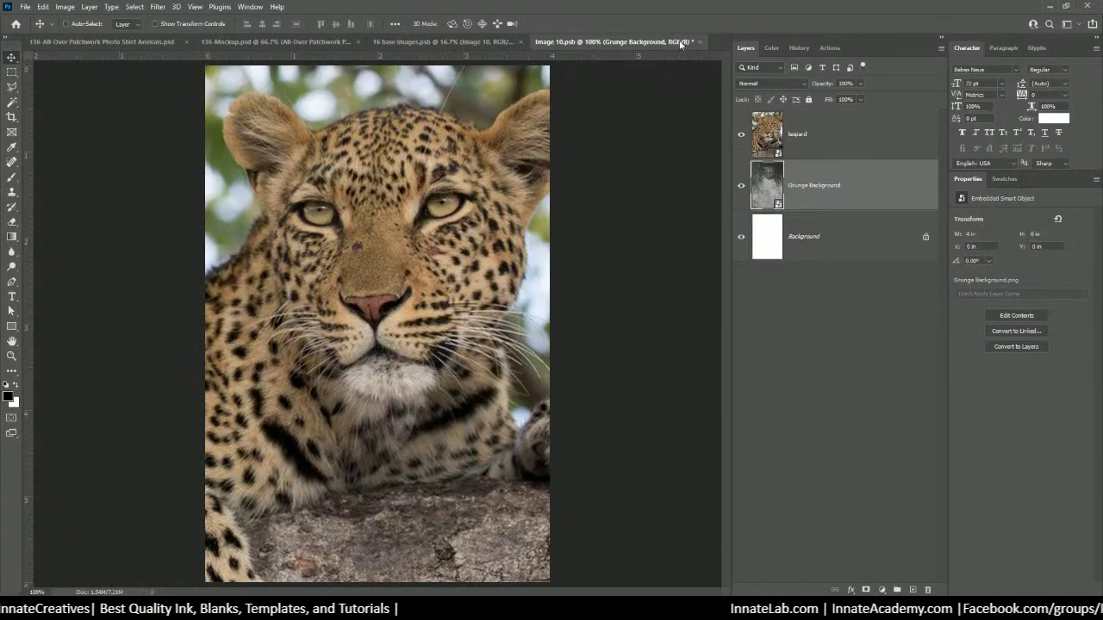
left_click(701, 41)
left_click(501, 226)
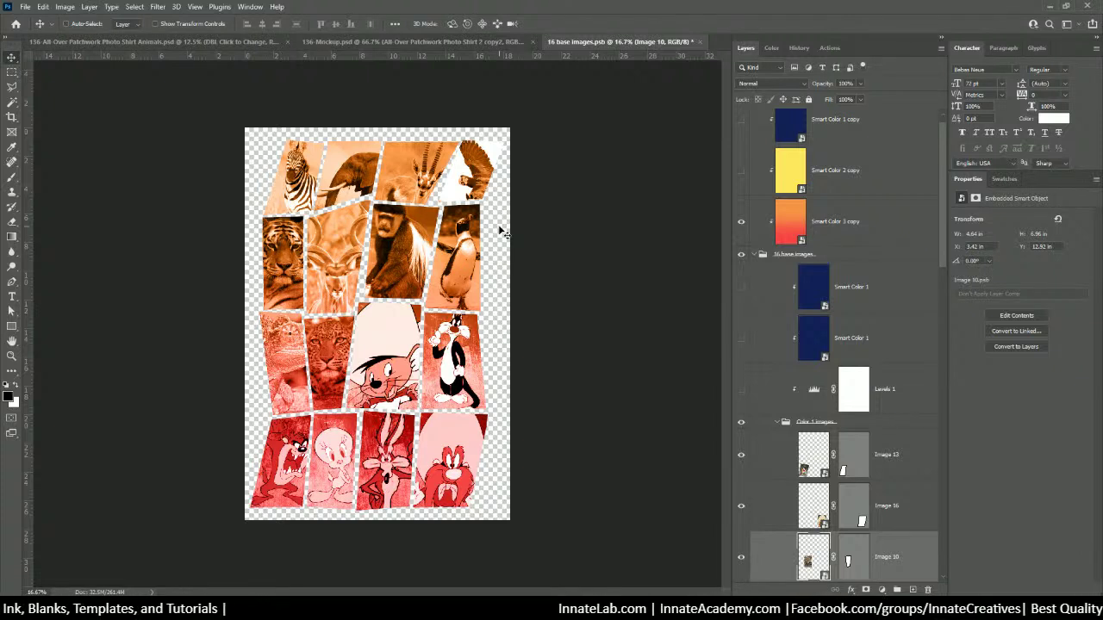
In the Speedy Gonzales panel's Image 11, delete the Speedy_Gonzales.svg layer, show the Giraffe layer above the Grunge Background, and save and close the smart object.
right_click(386, 331)
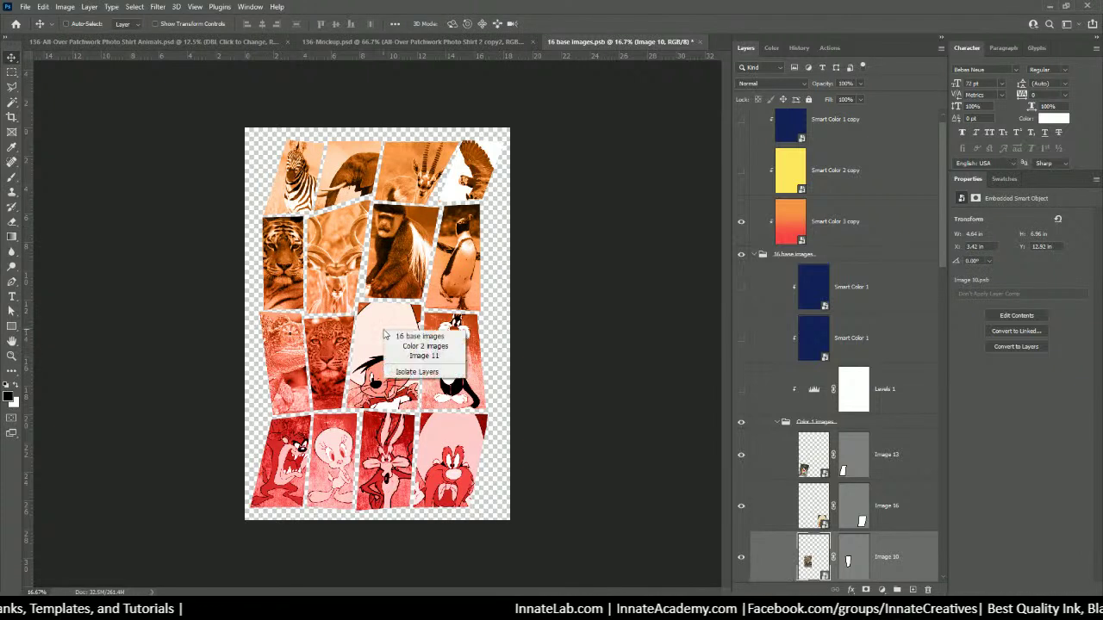
left_click(419, 356)
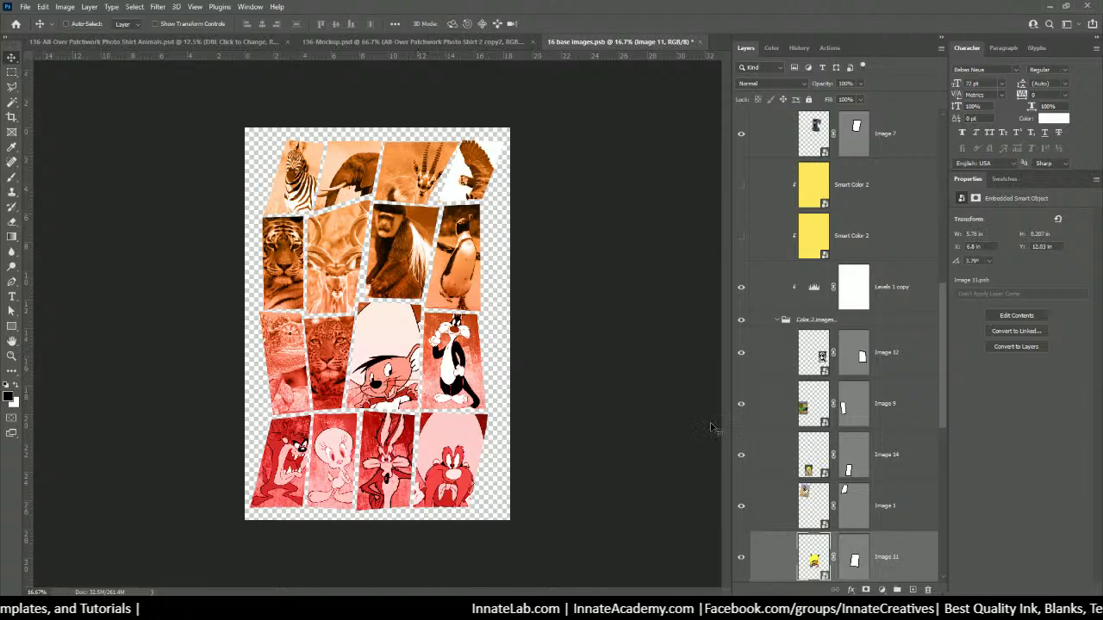
scroll(808, 470, "down", 2)
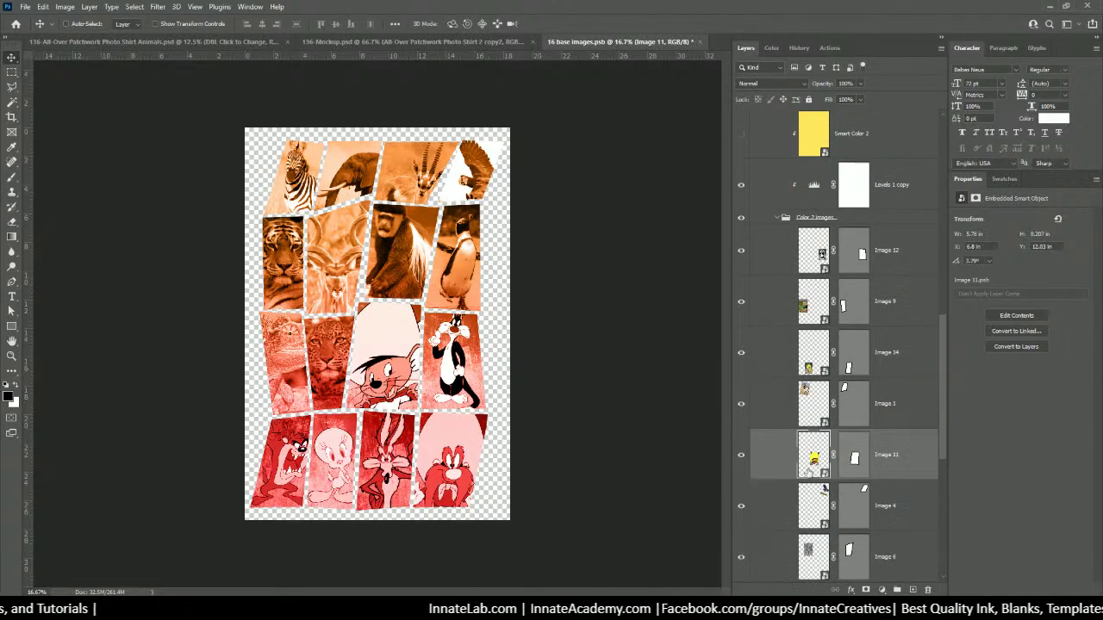
double_click(813, 457)
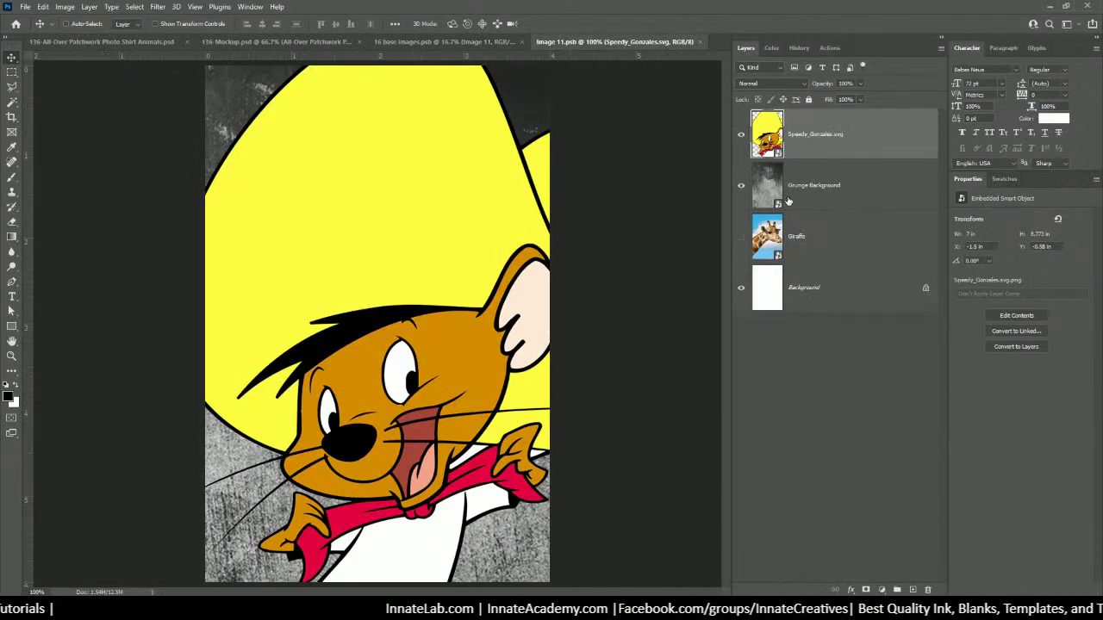
key("Delete")
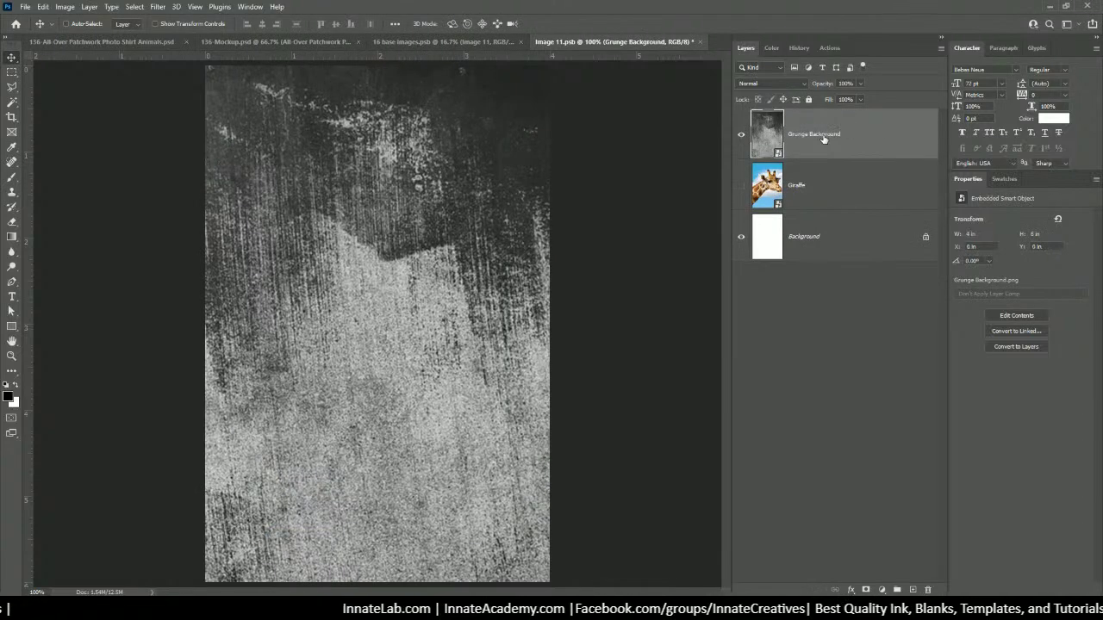
left_click_drag(822, 137, 831, 204)
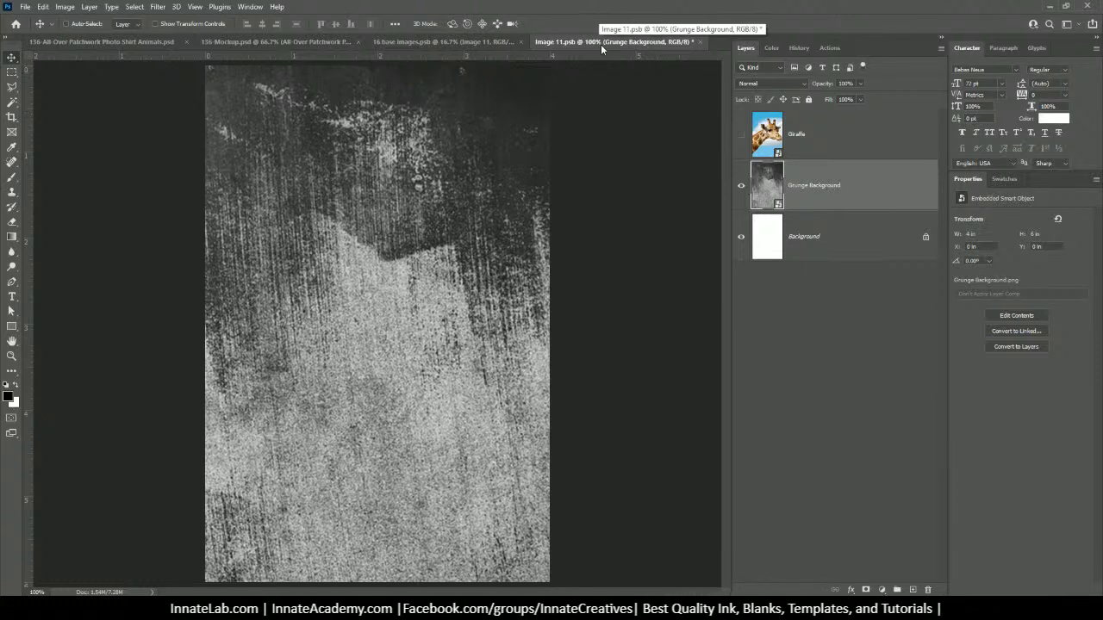
left_click(818, 153)
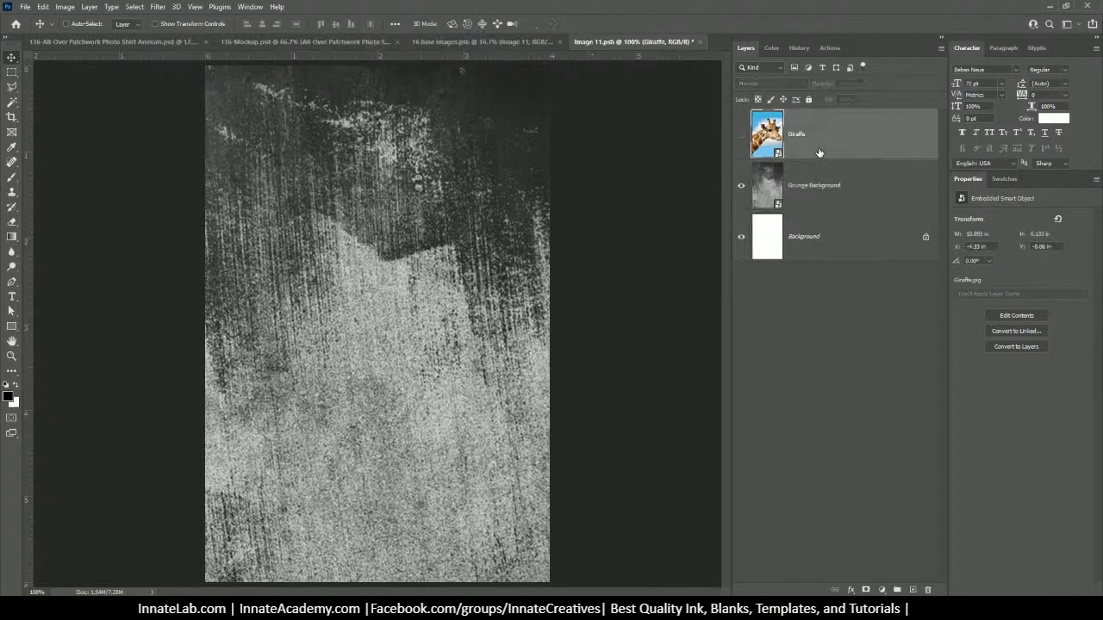
left_click(741, 135)
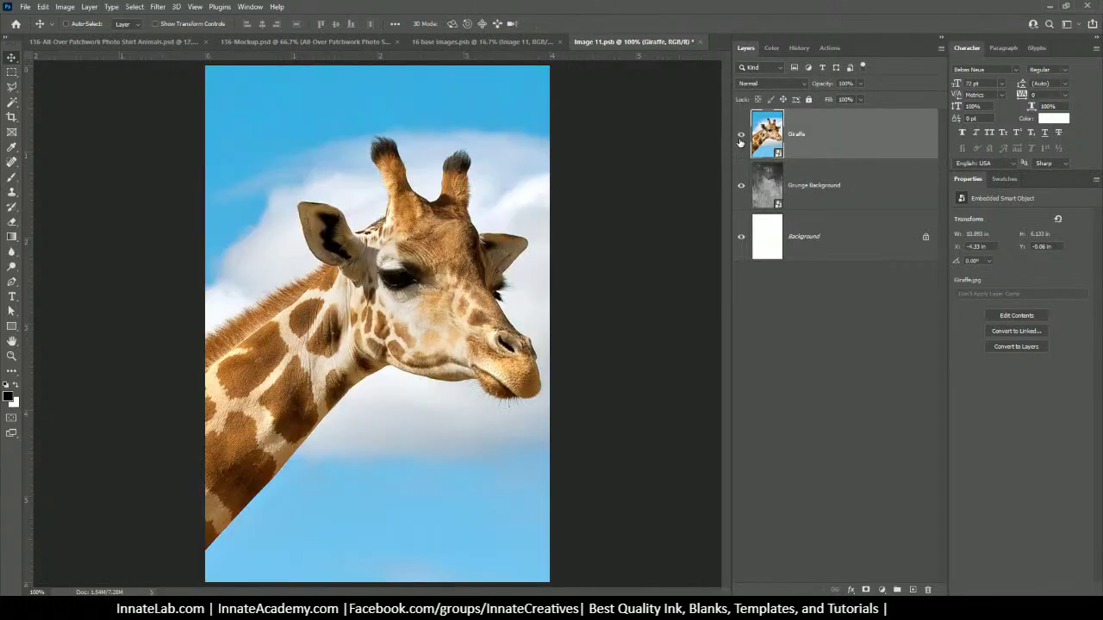
left_click(698, 41)
left_click(508, 226)
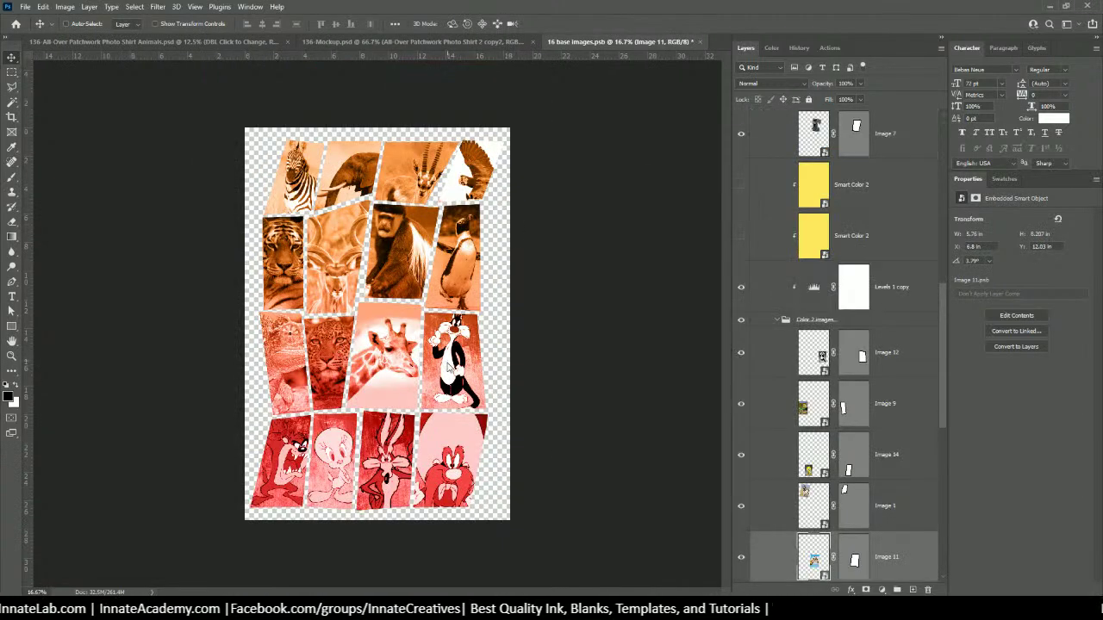
In the Sylvester panel's Image 12, delete the Sylvester_the_Cat.svg layer, show the sloth layer above the Grunge Background, and save and close the smart object.
right_click(448, 367)
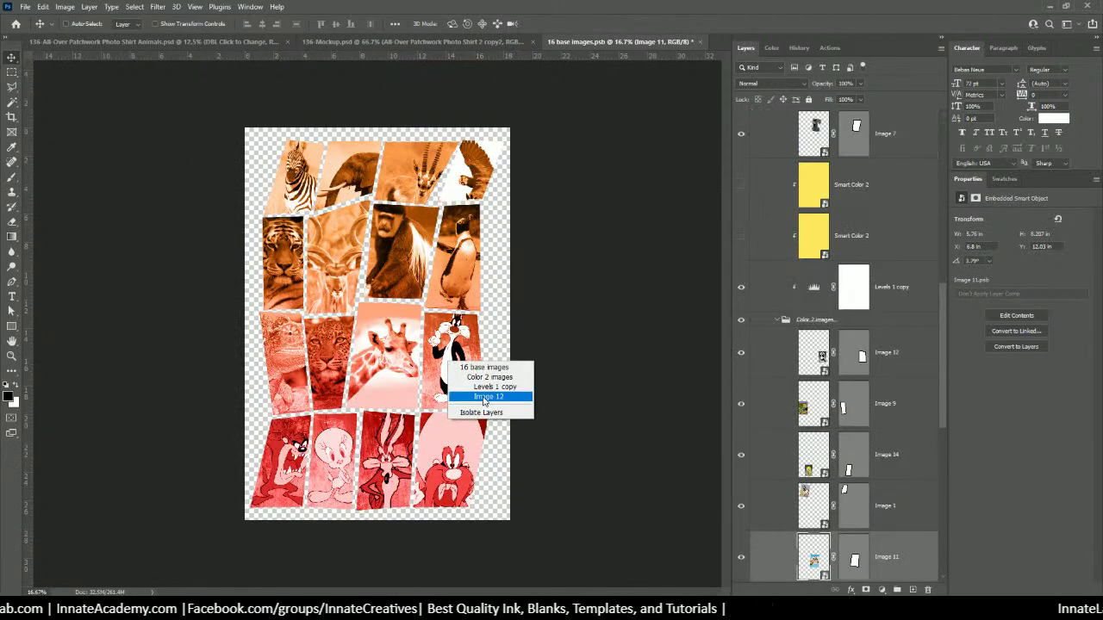
left_click(484, 397)
double_click(821, 358)
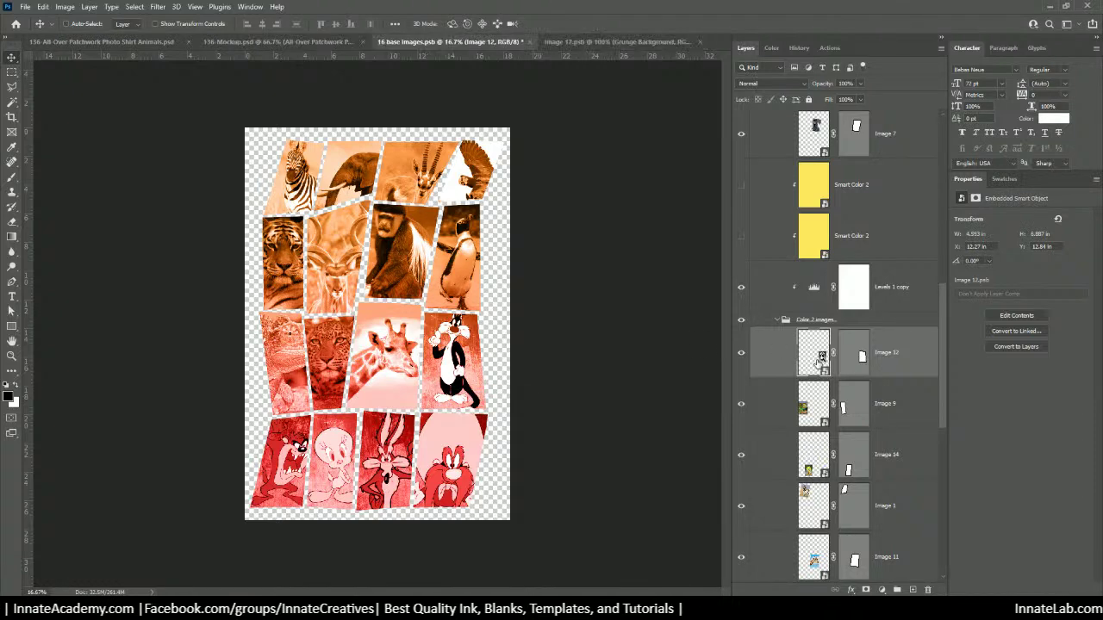
left_click(816, 145)
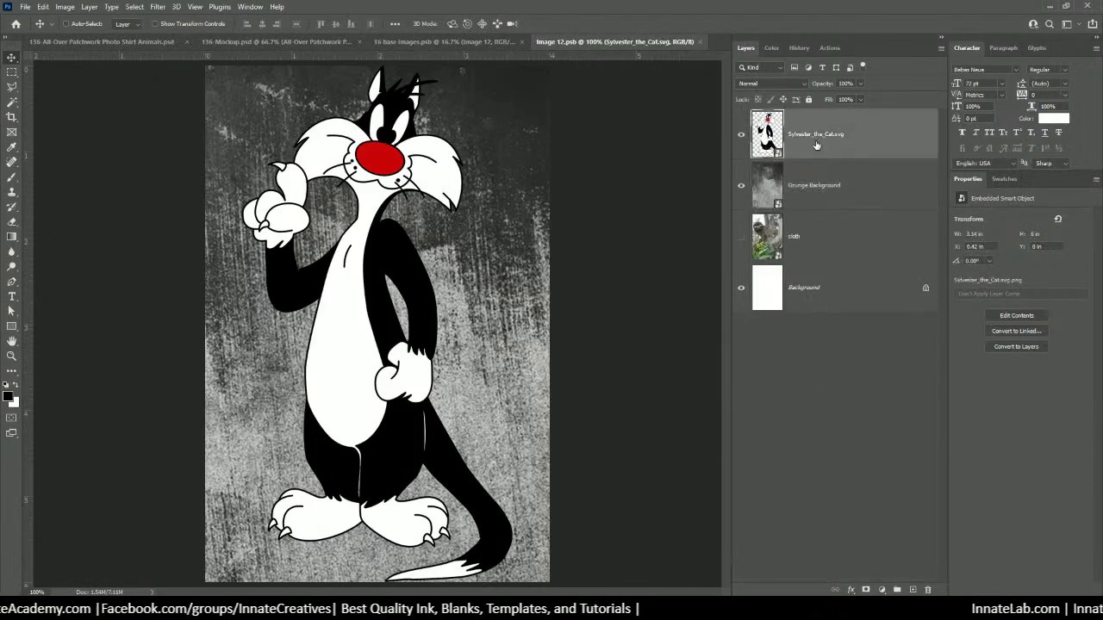
key("Delete")
left_click_drag(818, 141, 814, 207)
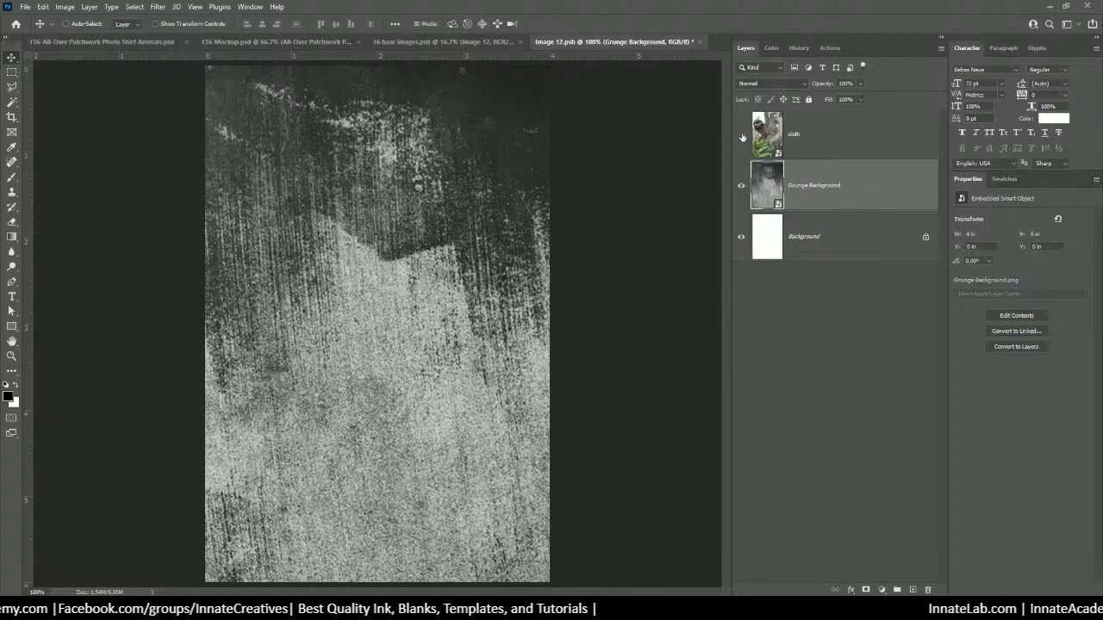
left_click(816, 143)
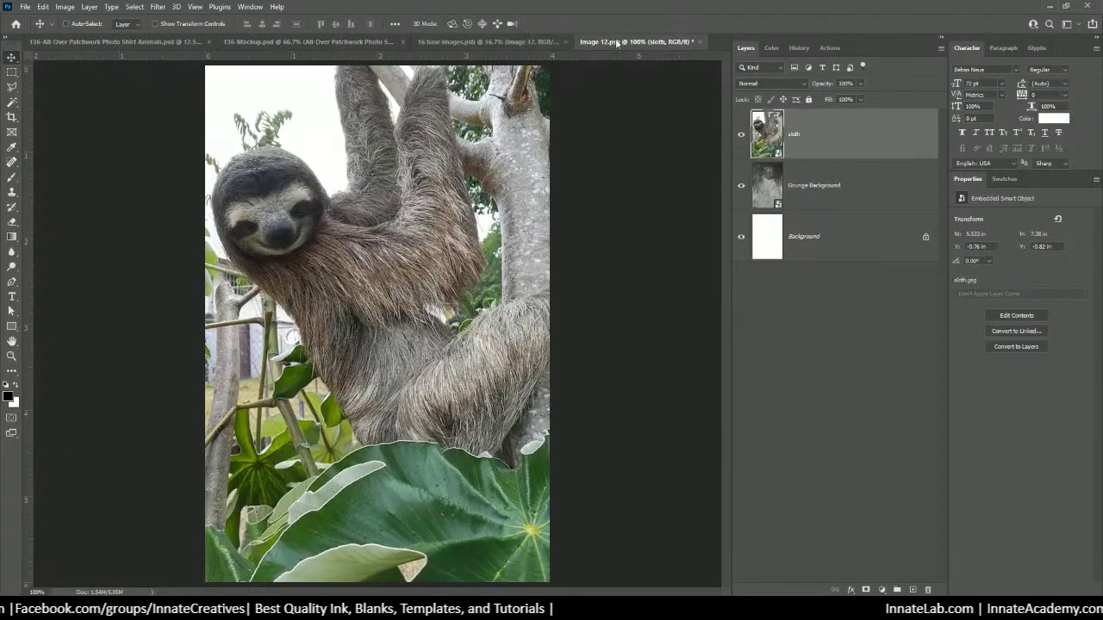
left_click(700, 41)
left_click(496, 227)
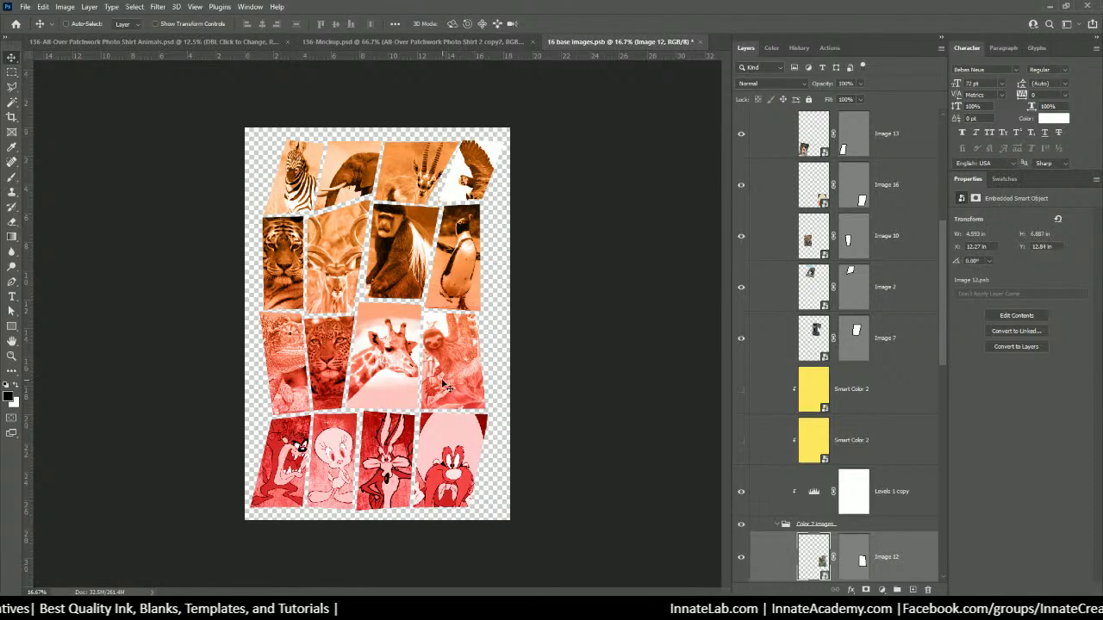
In the Tasmanian Devil panel's Image 13, delete the Taz-Looney_Tunes.svg layer, move the Grunge Background below the panther layer, and save and close the smart object.
right_click(290, 444)
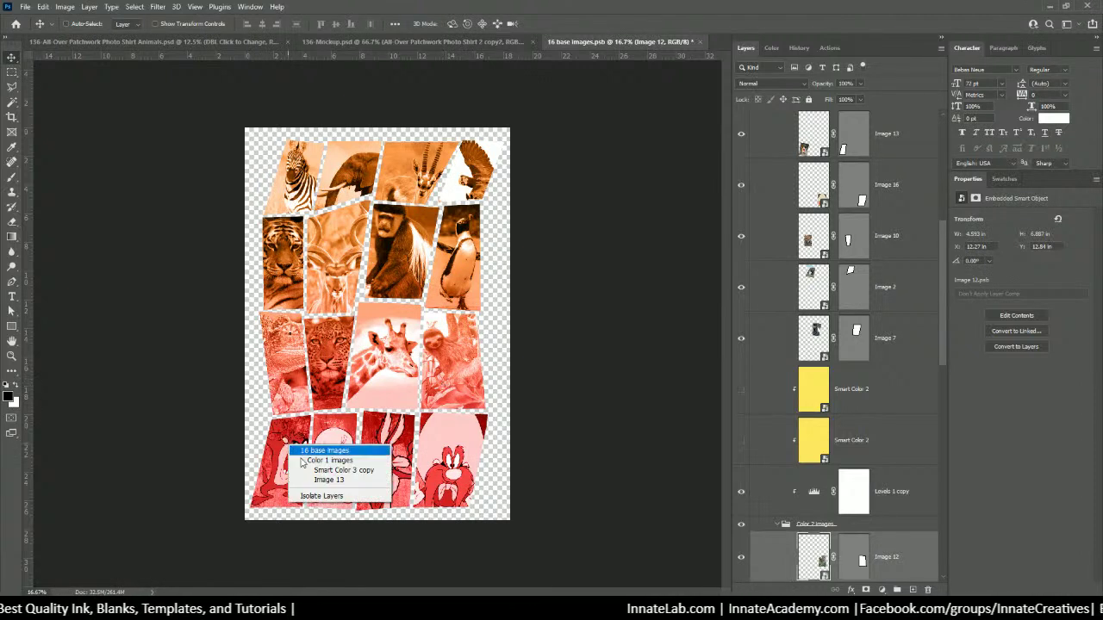
left_click(323, 479)
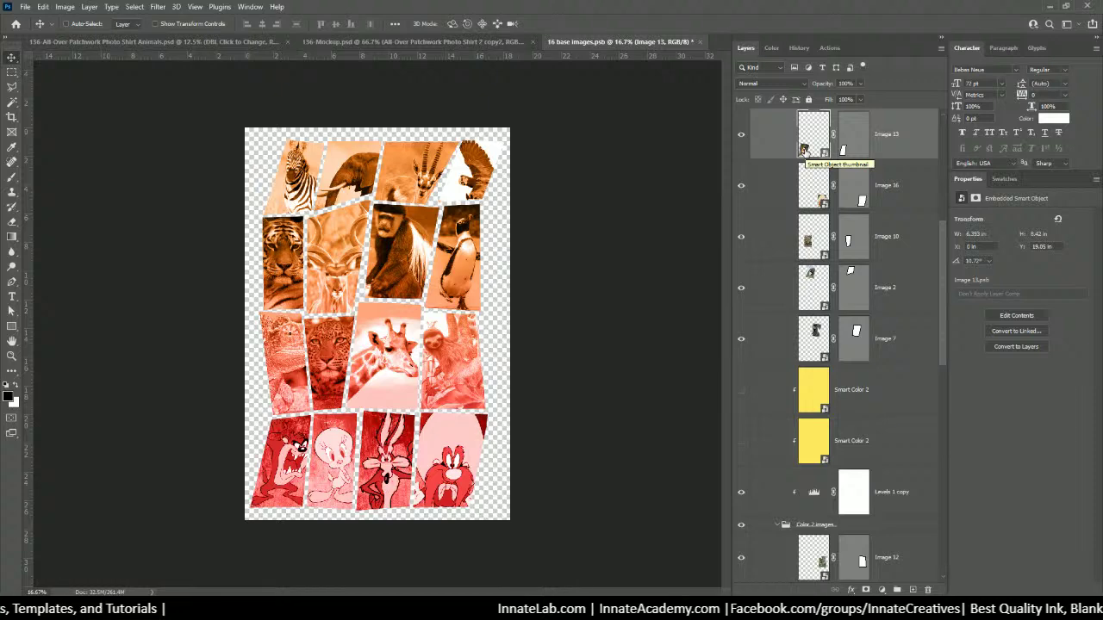
double_click(805, 151)
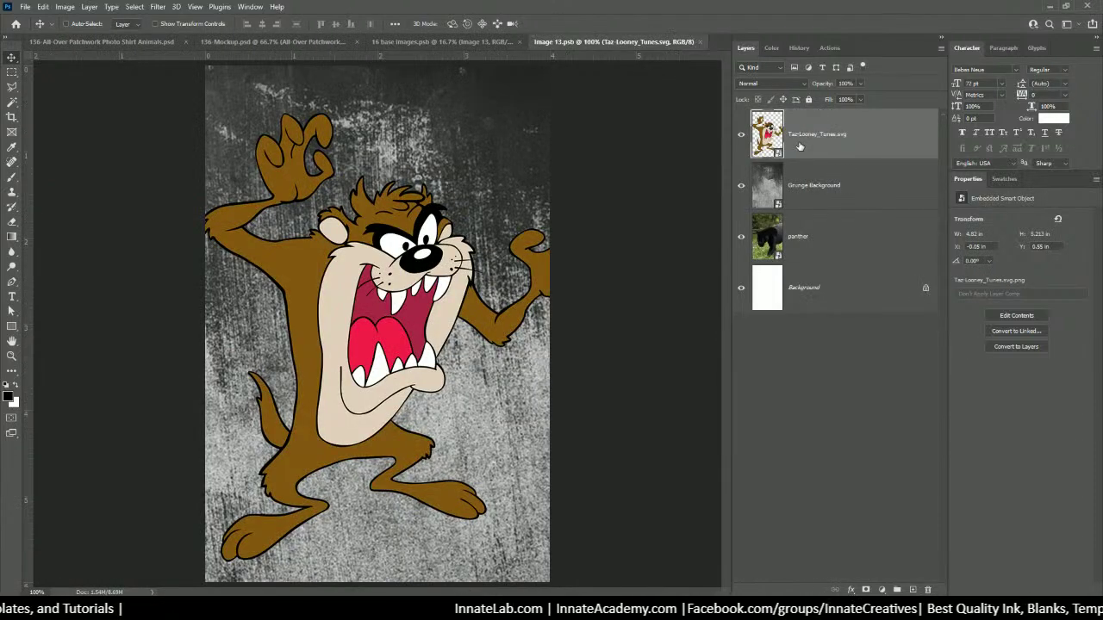
key("Delete")
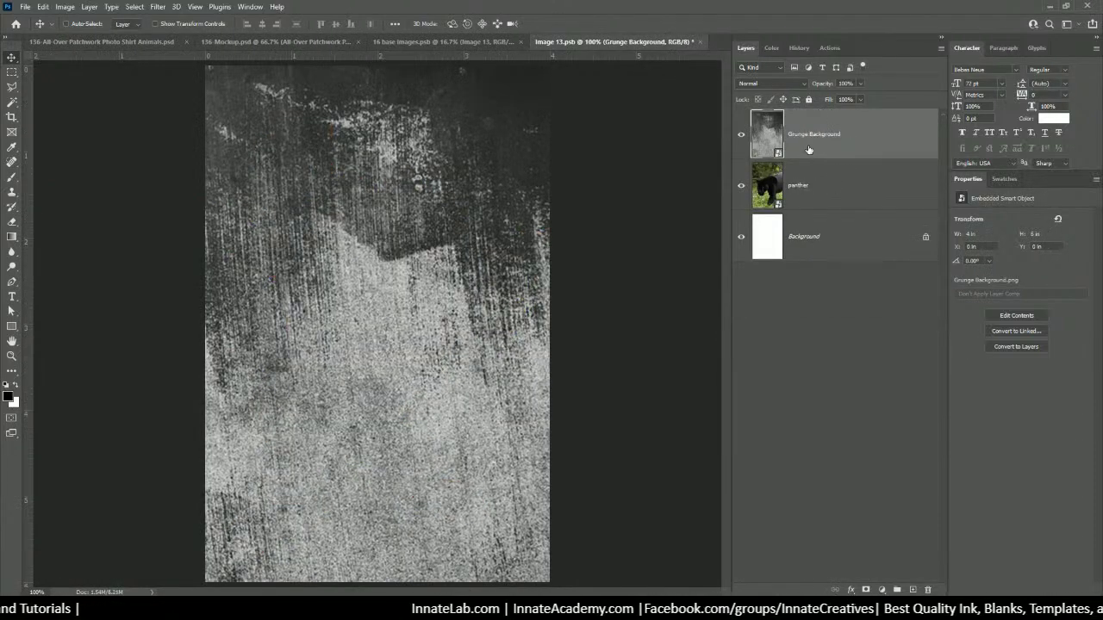
left_click_drag(808, 150, 814, 206)
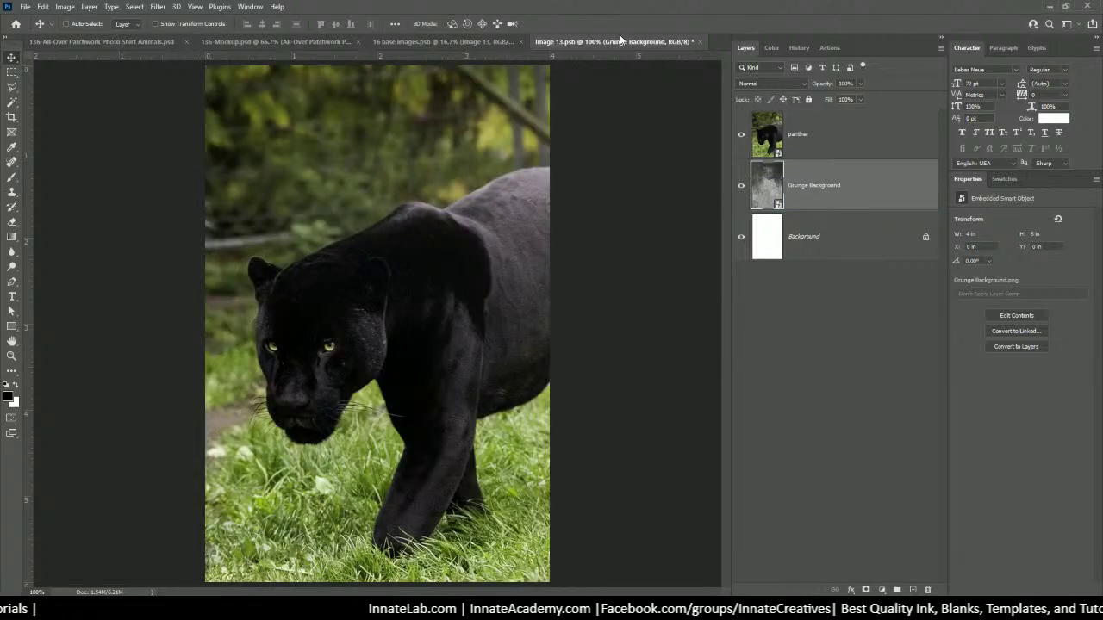
left_click(700, 41)
left_click(506, 225)
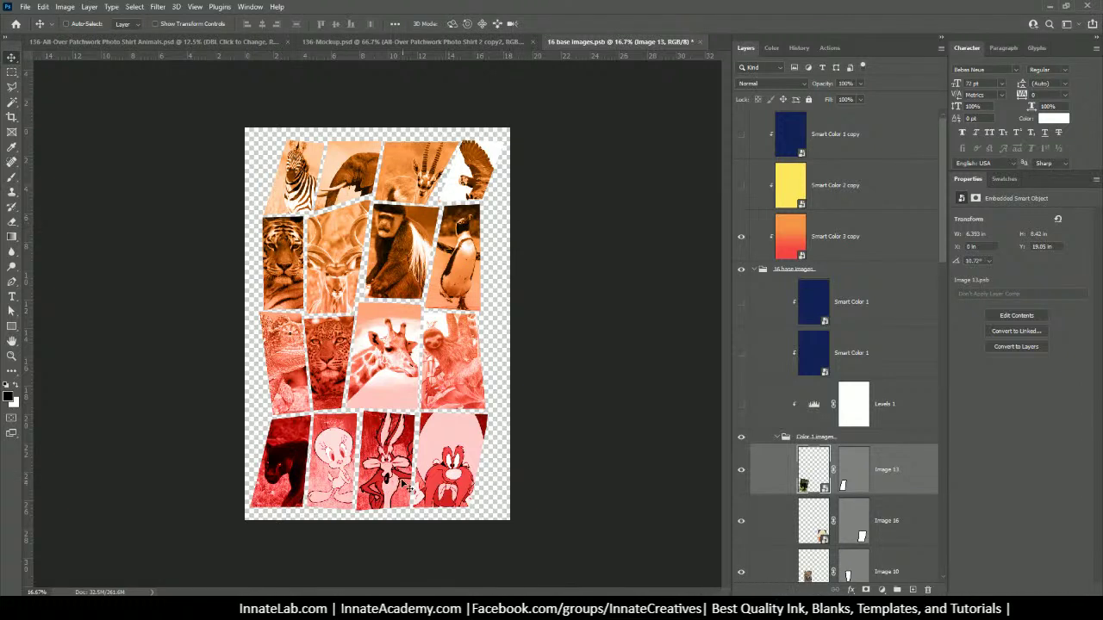
In the Tweety panel's Image 14 smart object, delete the Tweety.svg layer, show the gorilla layer, and save and close it.
right_click(342, 441)
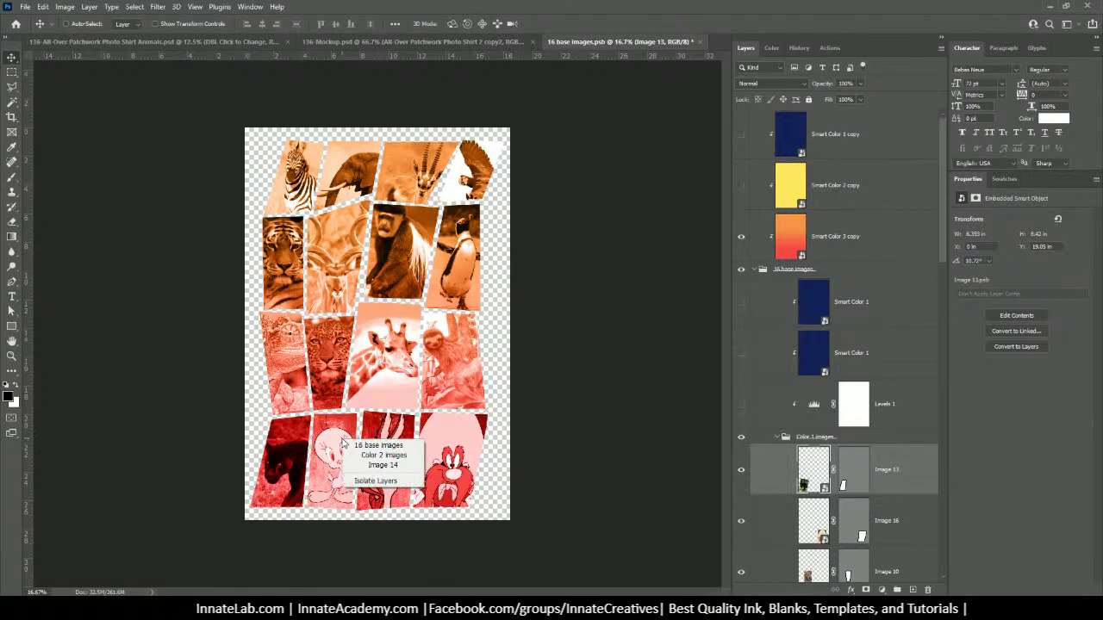
left_click(382, 464)
scroll(750, 472, "down", 3)
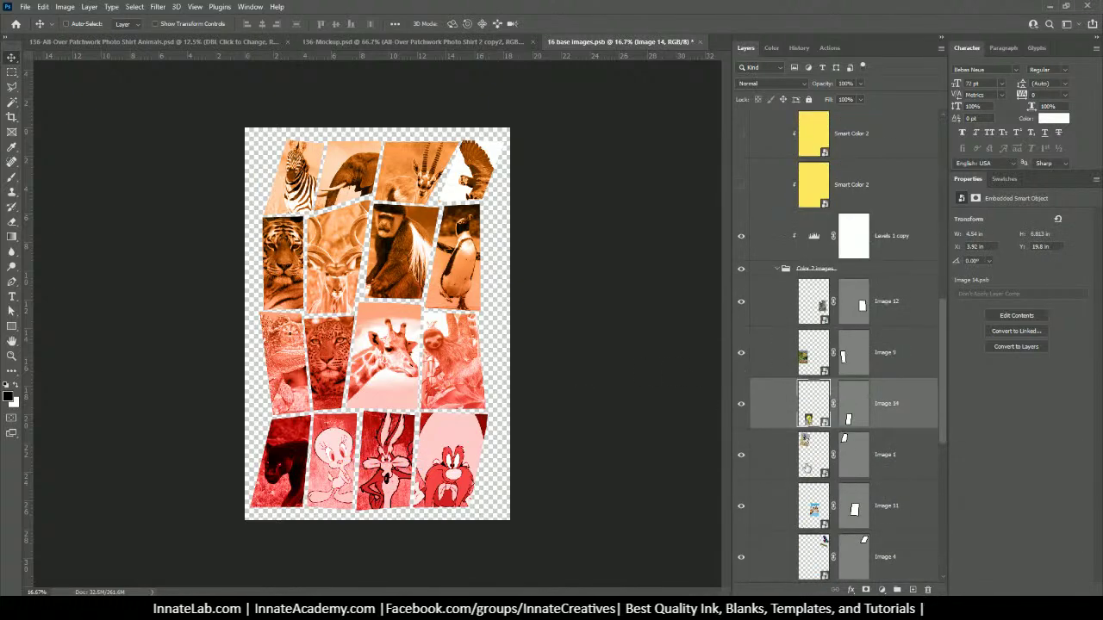
double_click(808, 419)
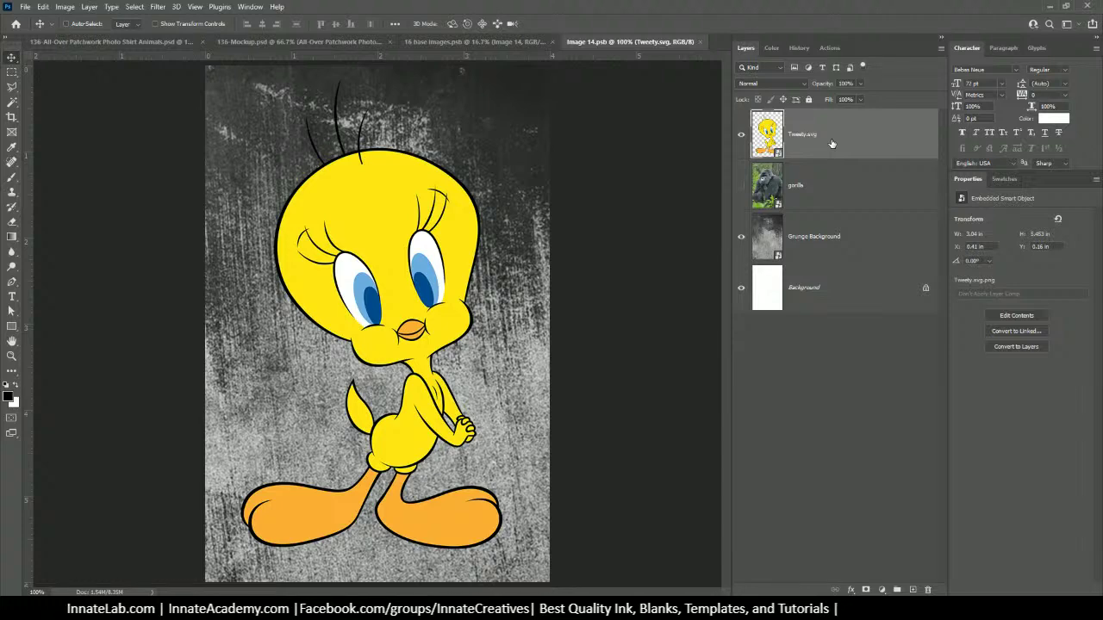
key("Delete")
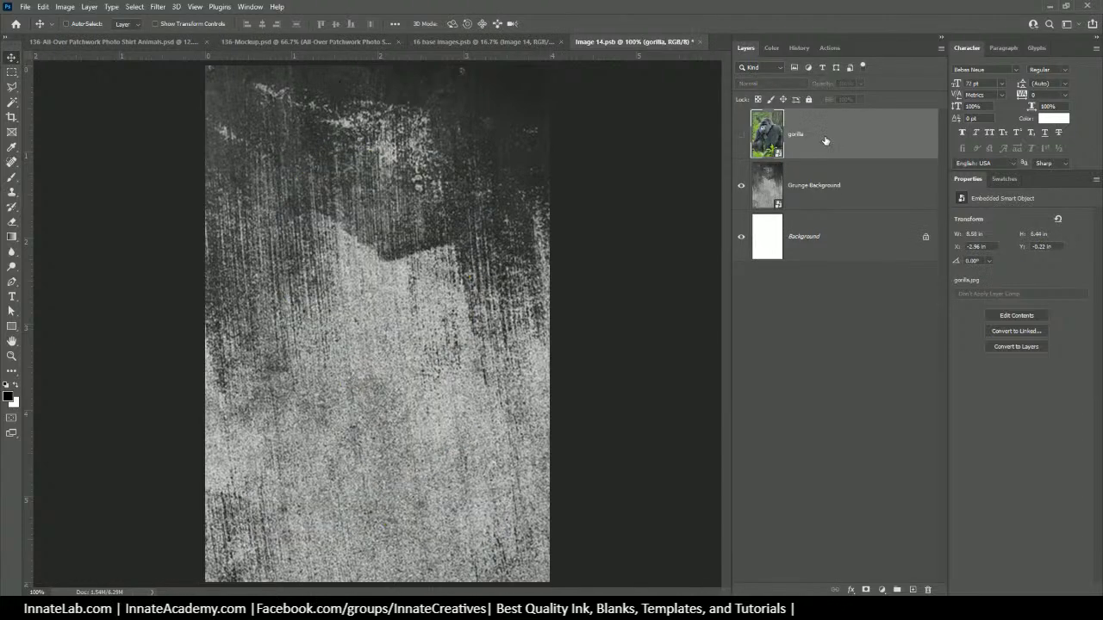
left_click(741, 134)
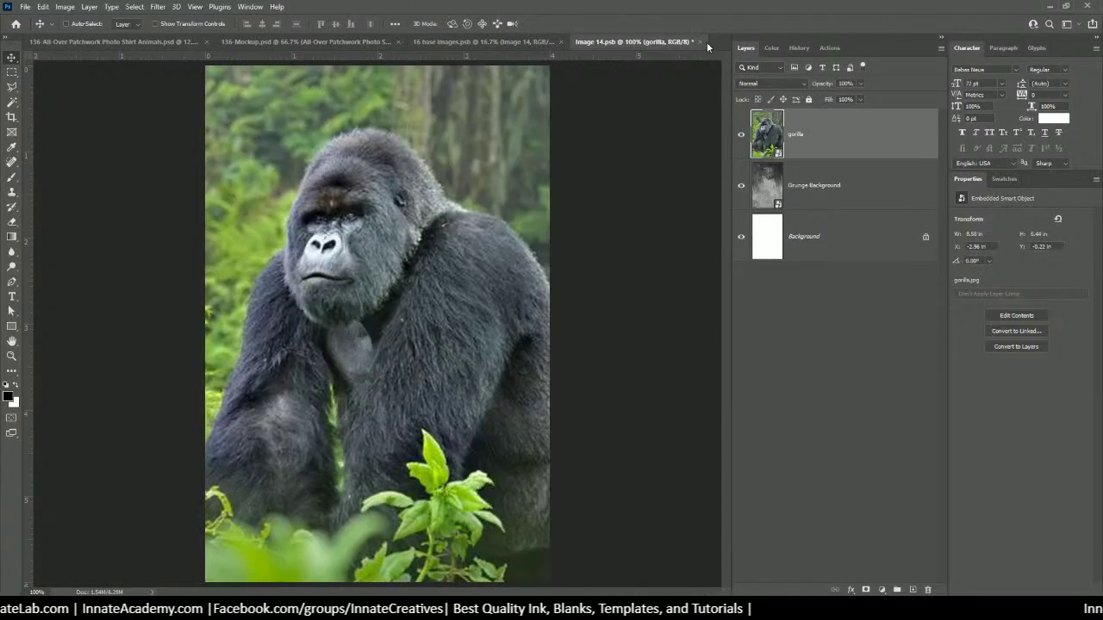
left_click(701, 41)
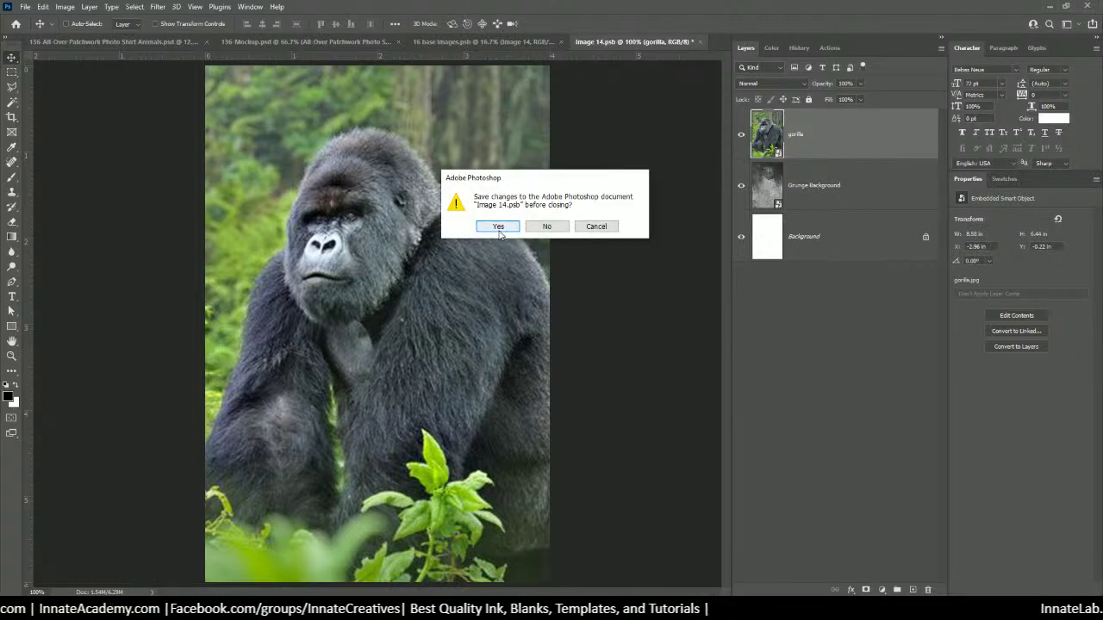
left_click(497, 227)
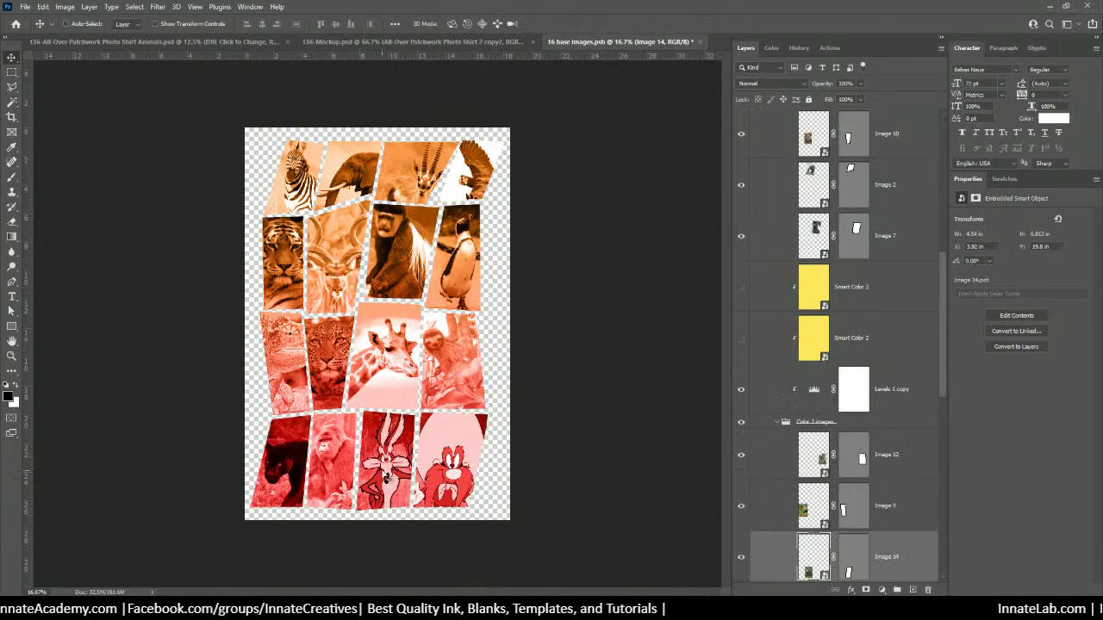
In the Wile E. Coyote panel's Image 15, delete the Wile layer, show the Lion layer, and save and close the smart object.
right_click(383, 472)
left_click(413, 494)
double_click(823, 540)
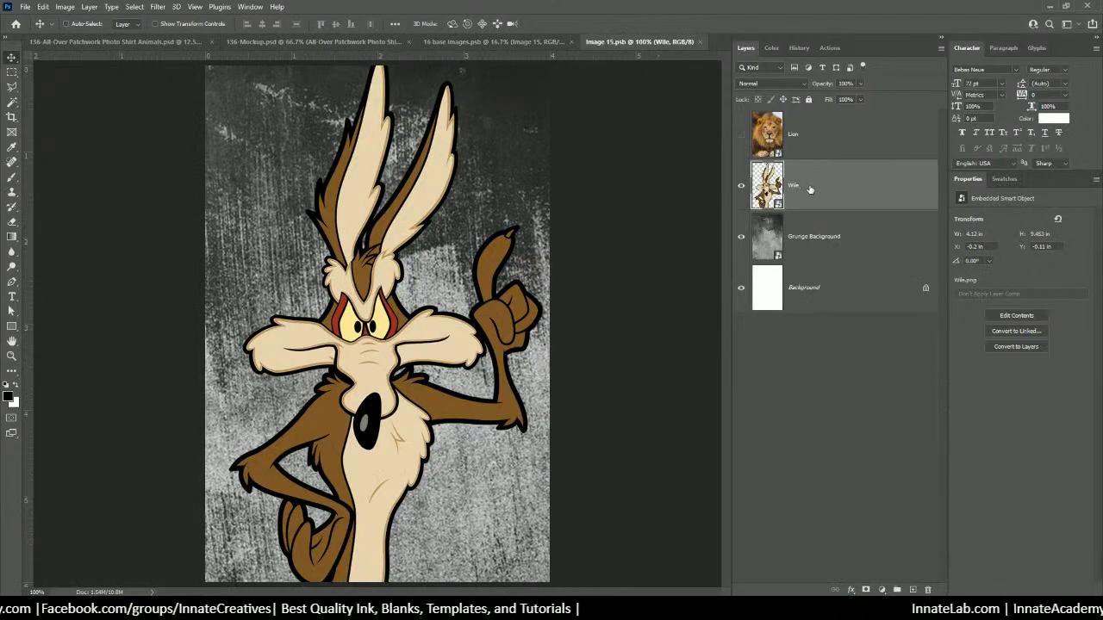
key("Delete")
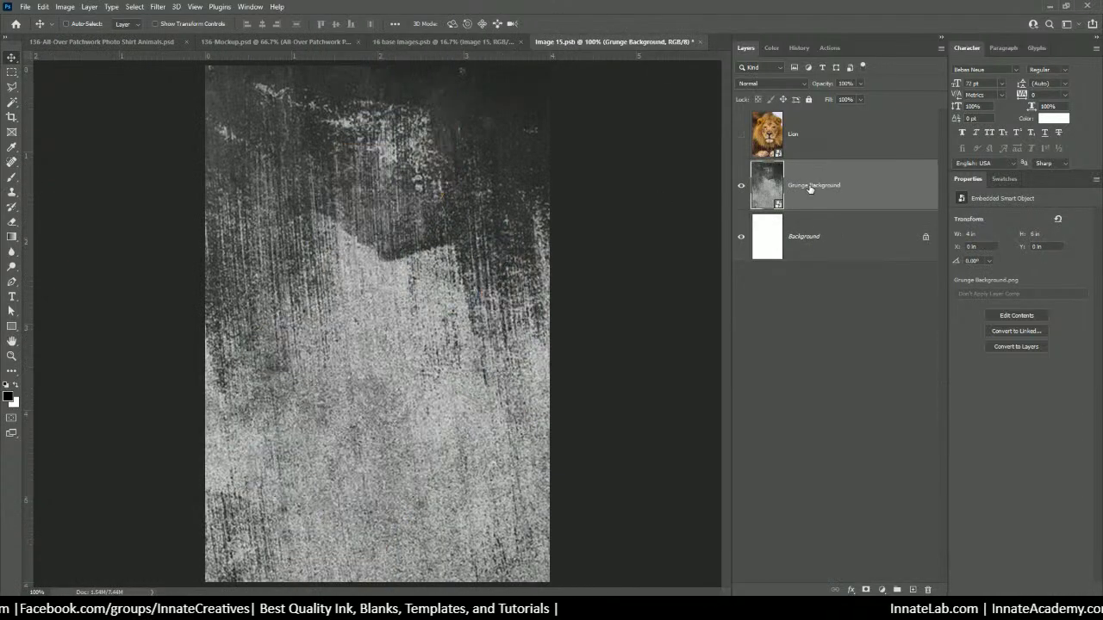
left_click(741, 135)
left_click(701, 42)
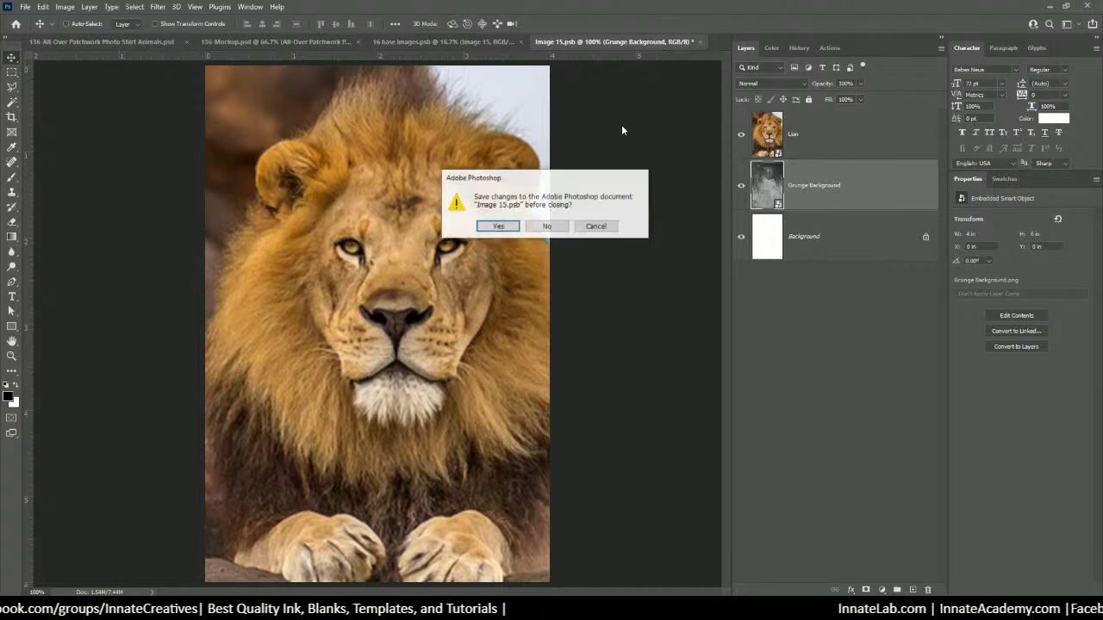
left_click(498, 226)
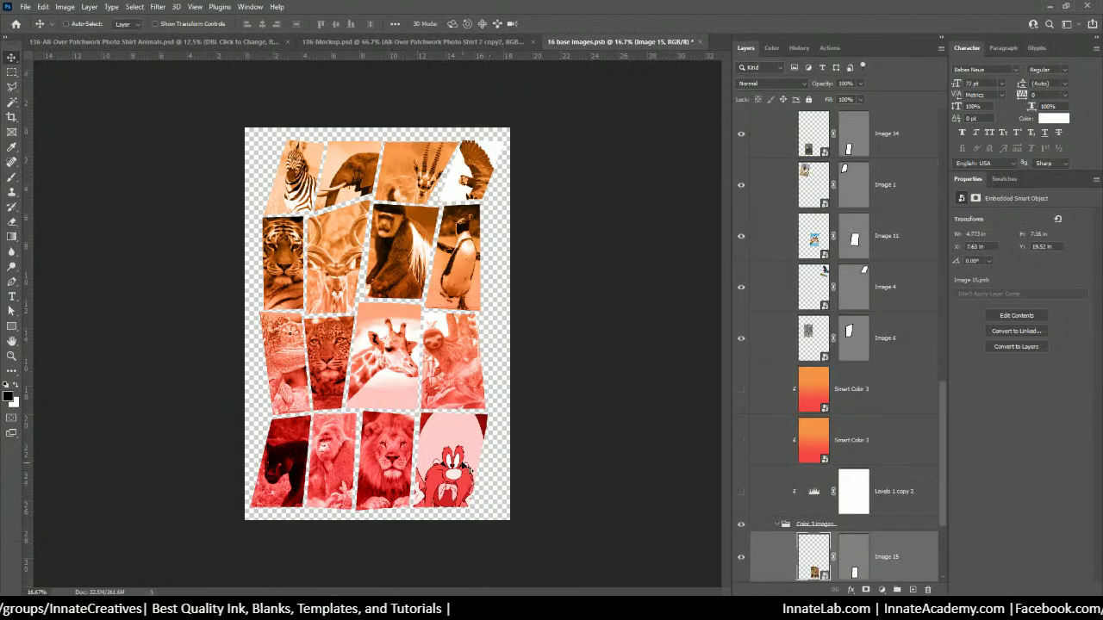
Open the Yosemite Sam panel's Image 16 smart object for editing.
right_click(459, 455)
left_click(491, 485)
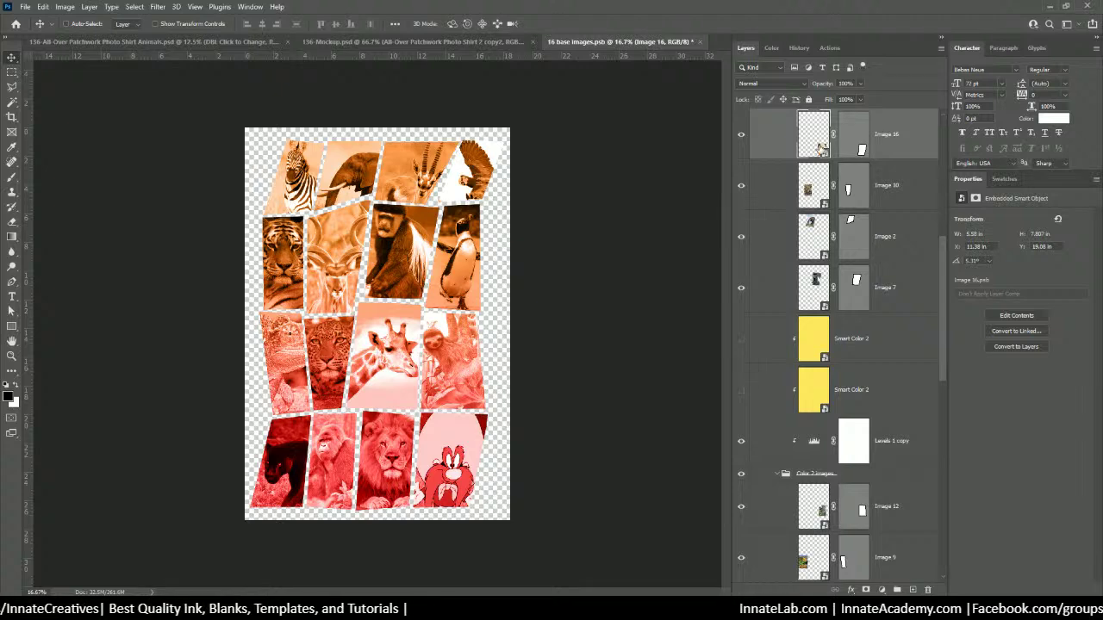
double_click(814, 142)
left_click(826, 228)
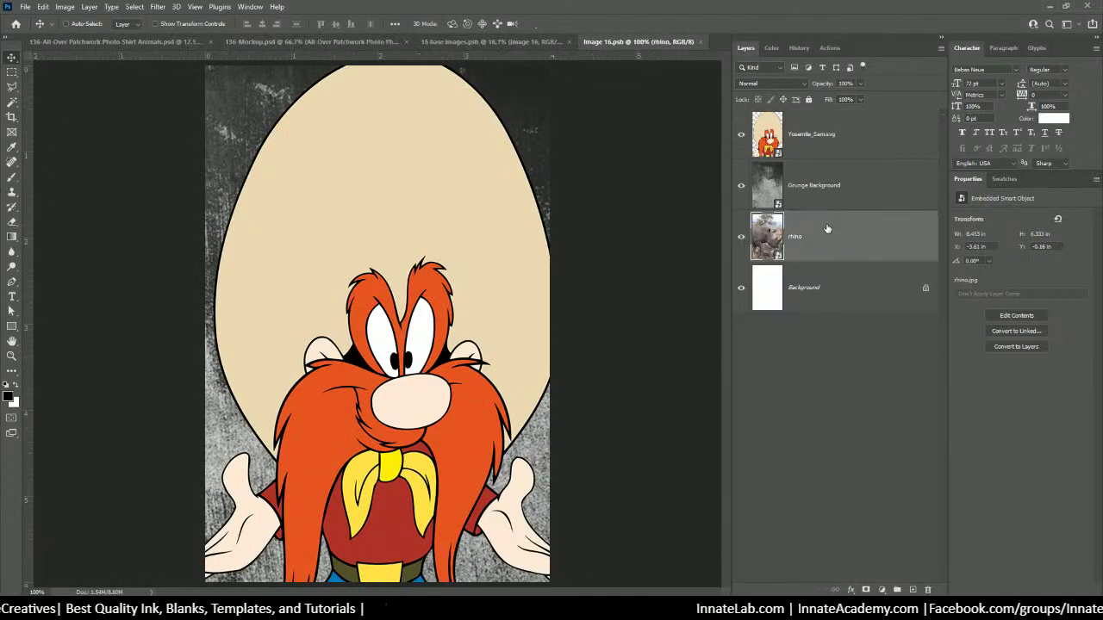
key("Delete")
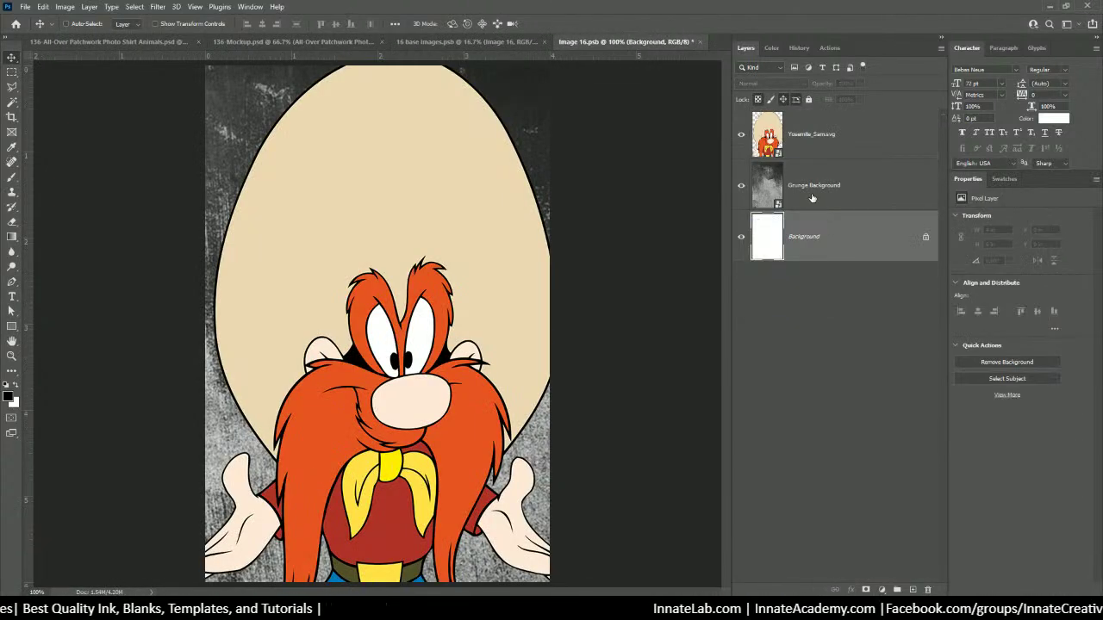
key("ctrl+z")
Delete the Yosemite_Sam.svg layer, move the rhino layer above the Grunge Background, and save and close Image 16.
left_click(819, 138)
key("Delete")
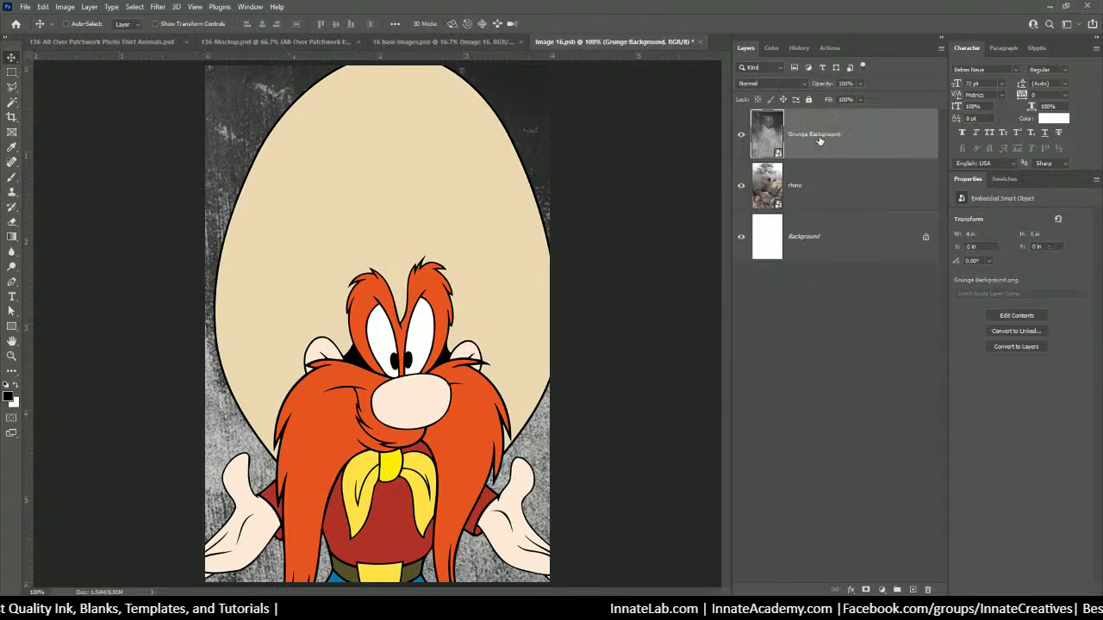
left_click_drag(825, 189, 806, 125)
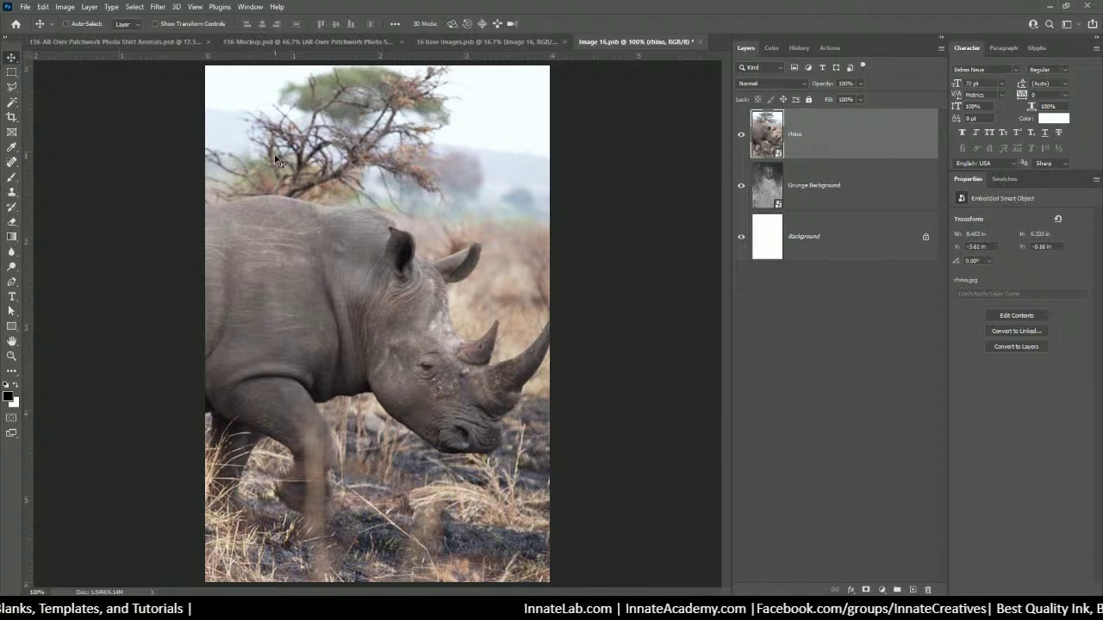
left_click(700, 42)
left_click(490, 227)
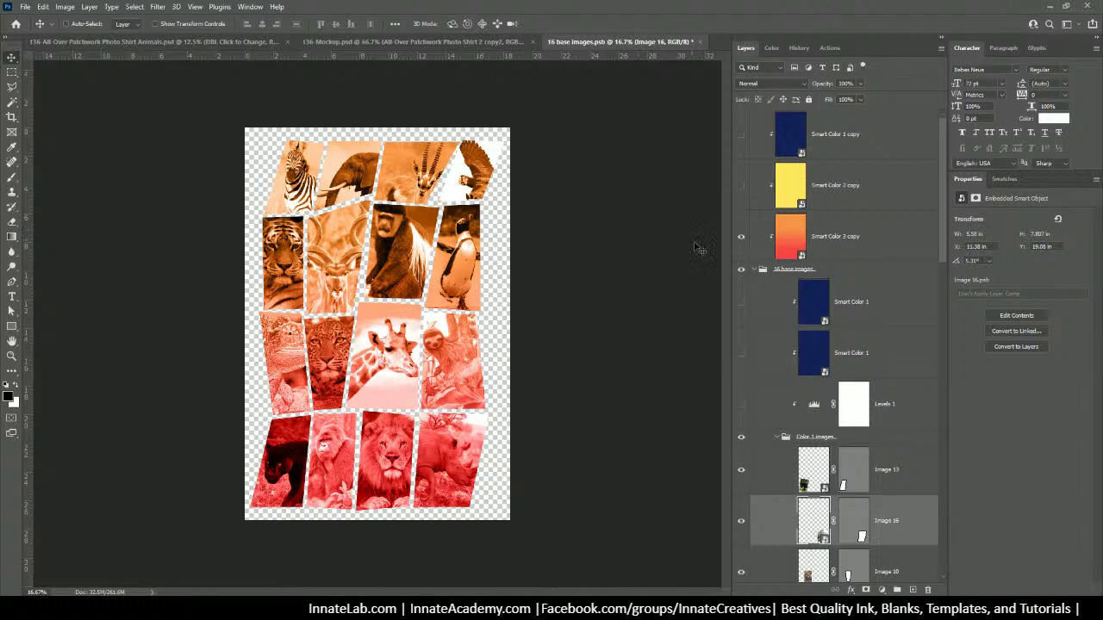
Hide the Smart Color copy overlays on the whole patchwork and show the lower Smart Color 1, 2 and 3 layers above their image groups.
left_click(741, 236)
left_click(741, 185)
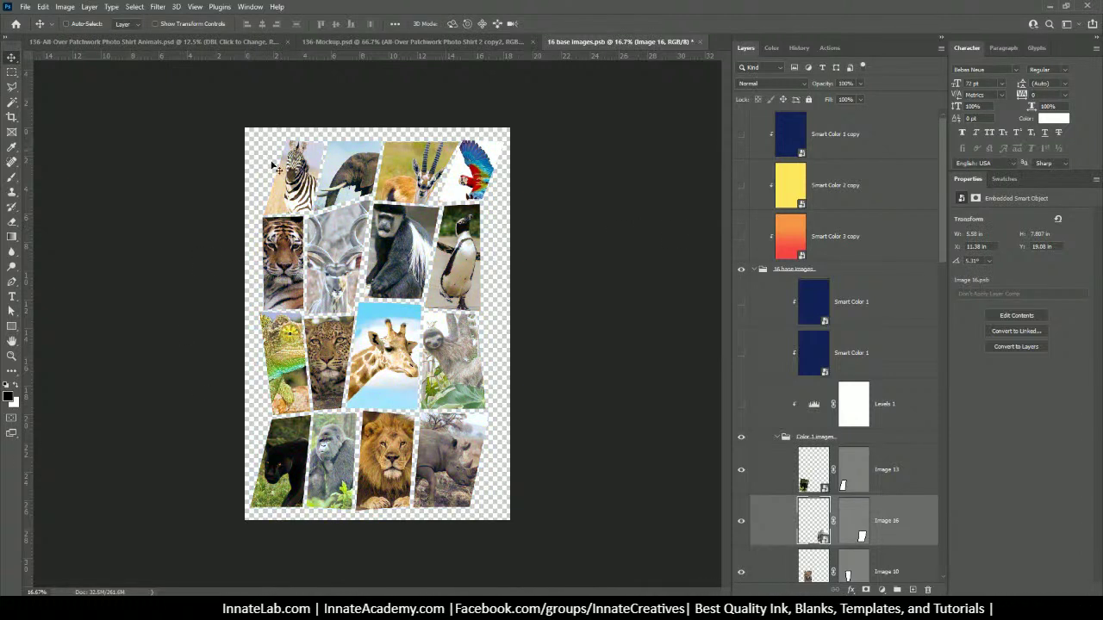
left_click(741, 185)
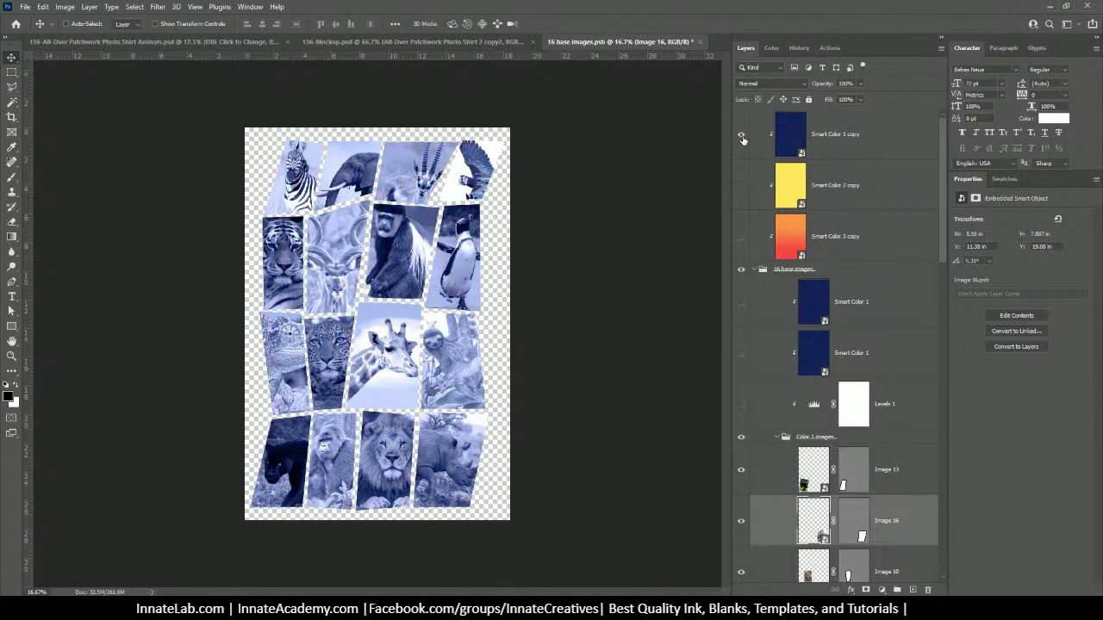
left_click(741, 136)
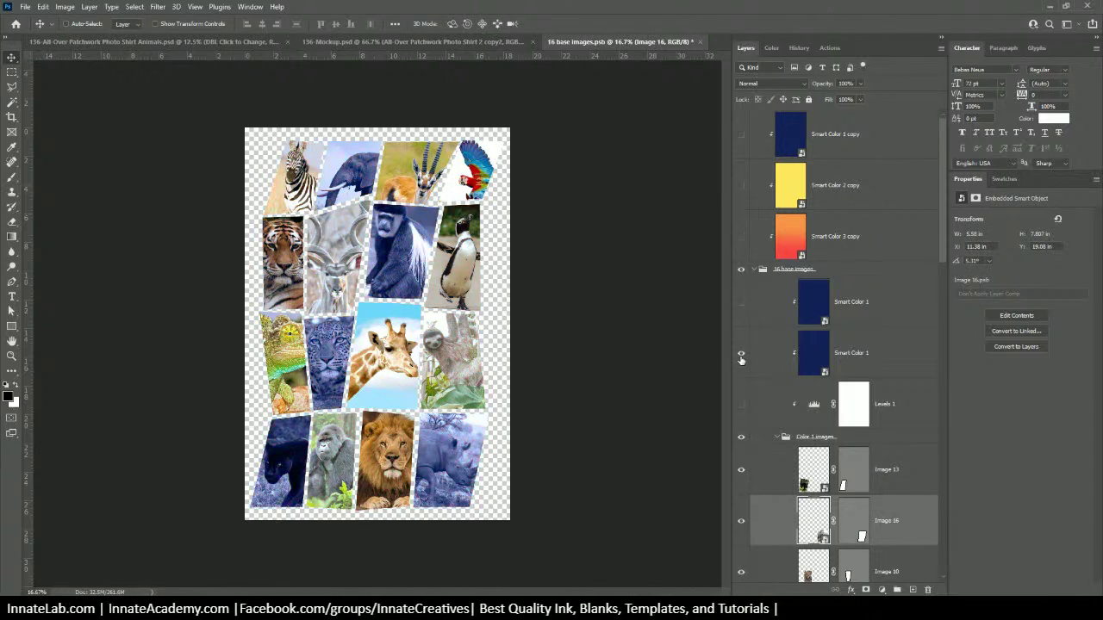
scroll(739, 353, "down", 10)
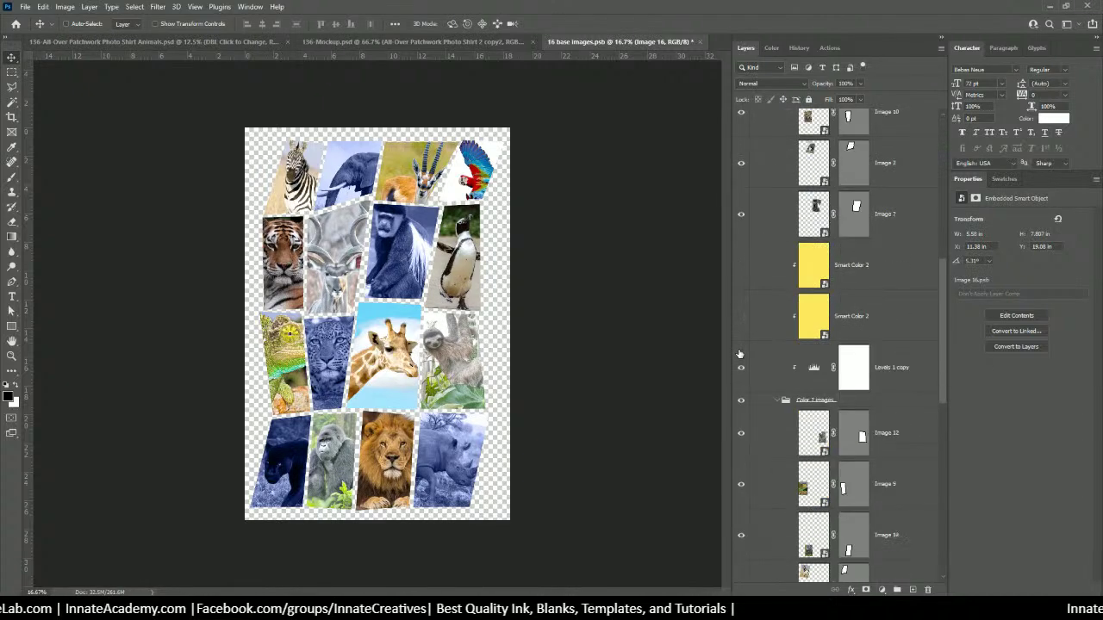
scroll(745, 336, "down", 10)
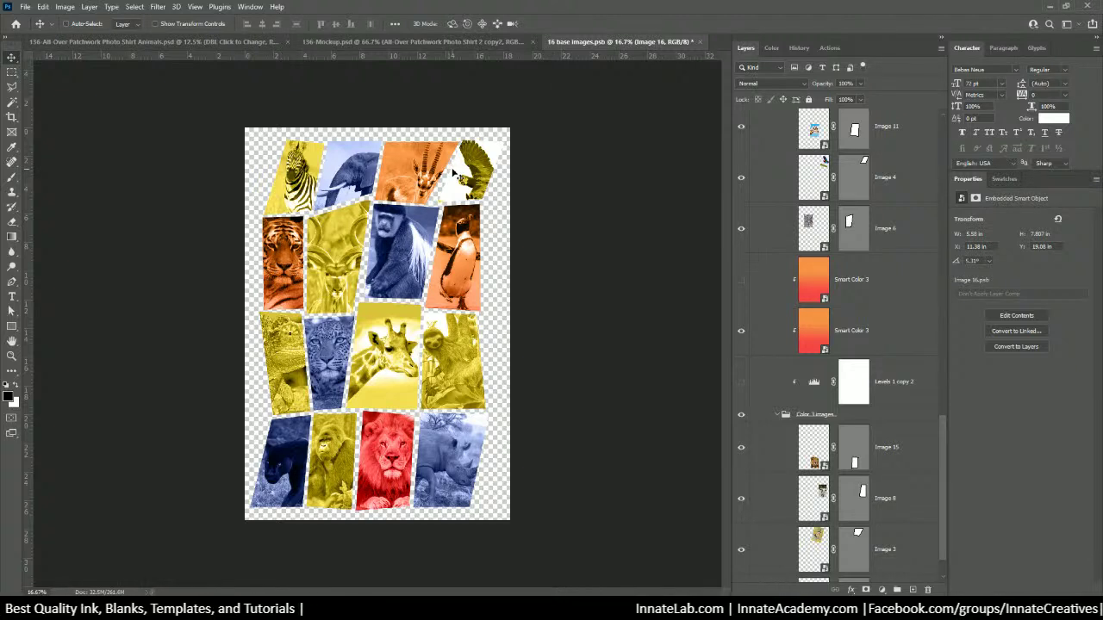
Compare the orange and red panels with the Levels 1 copy 2 adjustment shown and hidden.
left_click(741, 381)
left_click(742, 382)
left_click(742, 382)
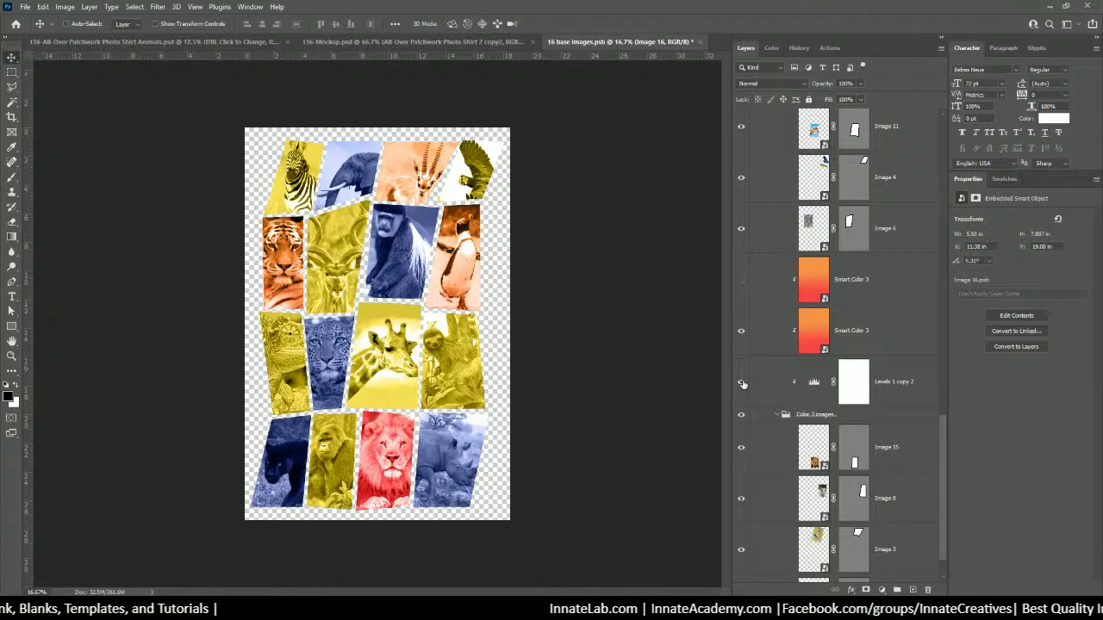
left_click(742, 383)
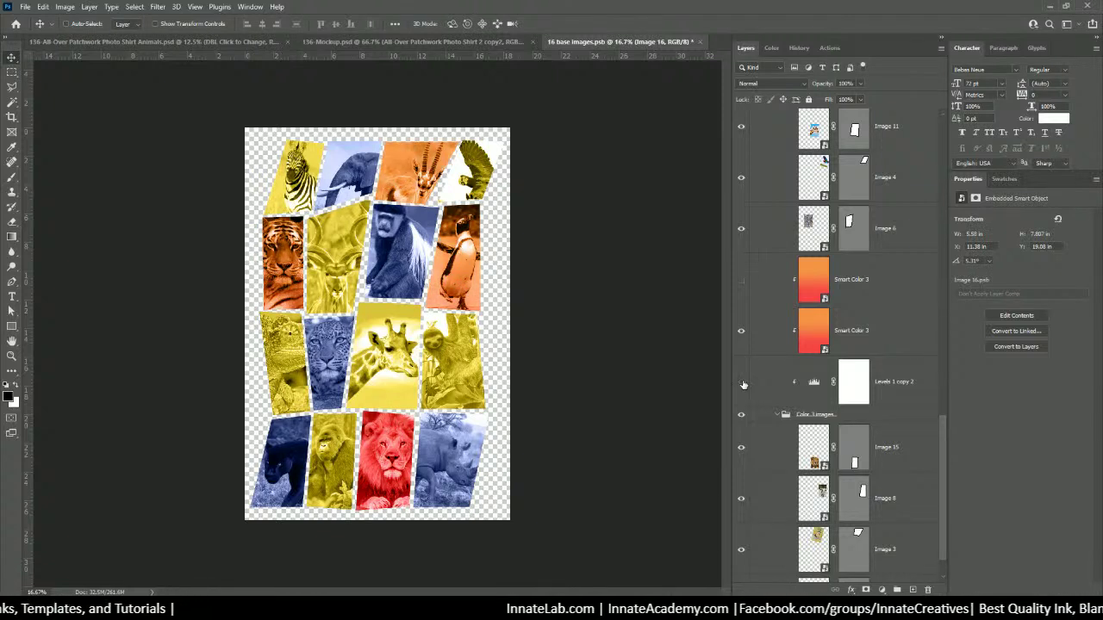
Compare the Color 3 panels with and without the upper Smart Color 3 layer, and leave that layer shown.
left_click(741, 281)
left_click(741, 282)
left_click(742, 283)
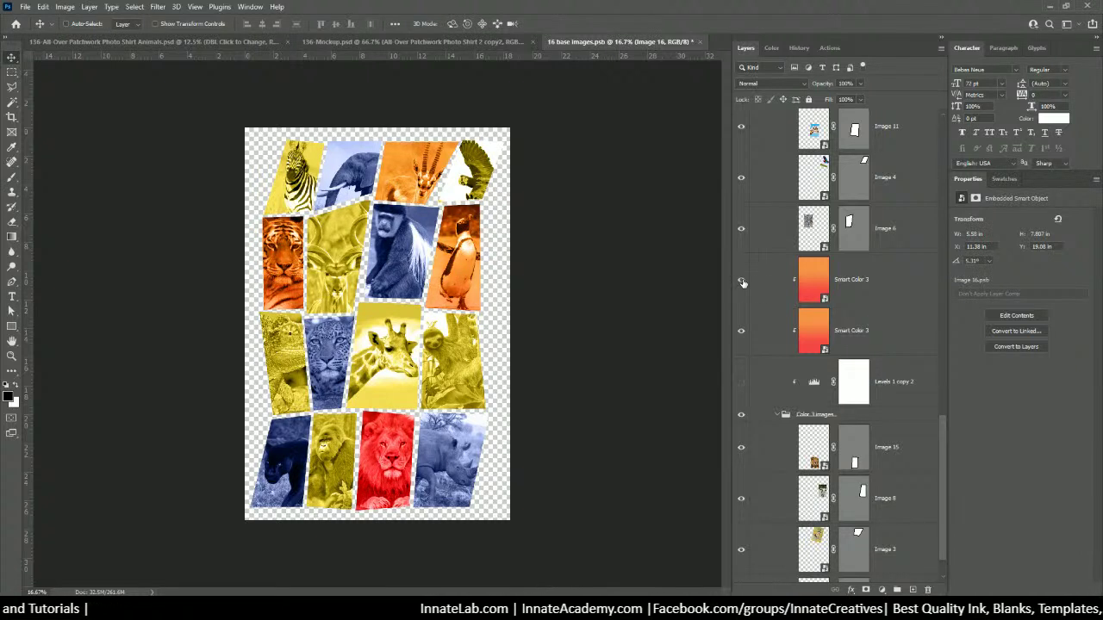
left_click(744, 282)
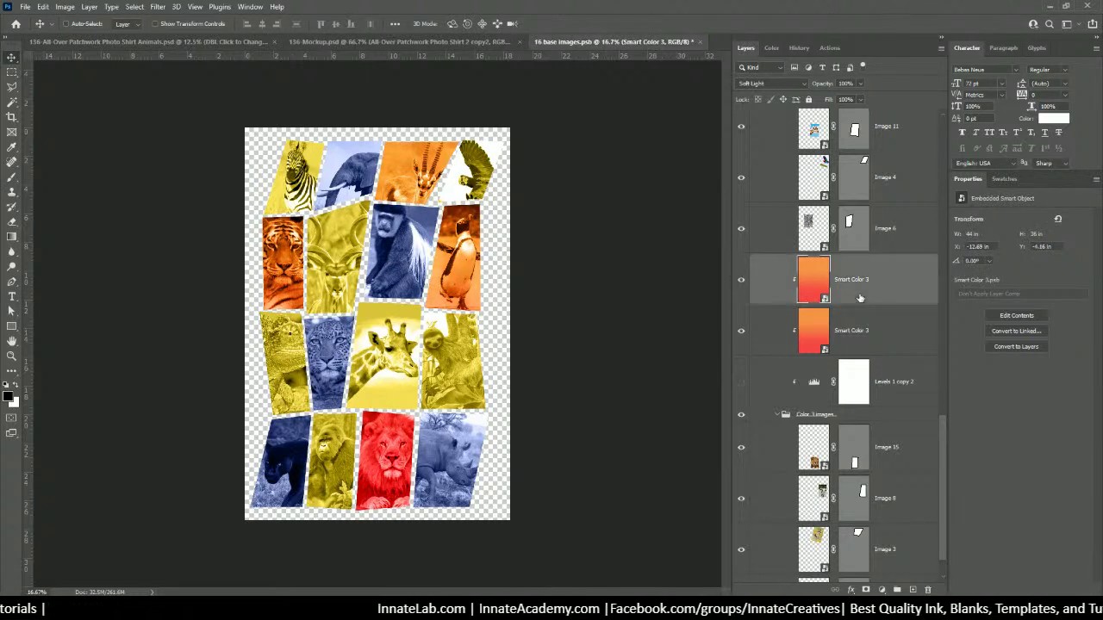
left_click(741, 283)
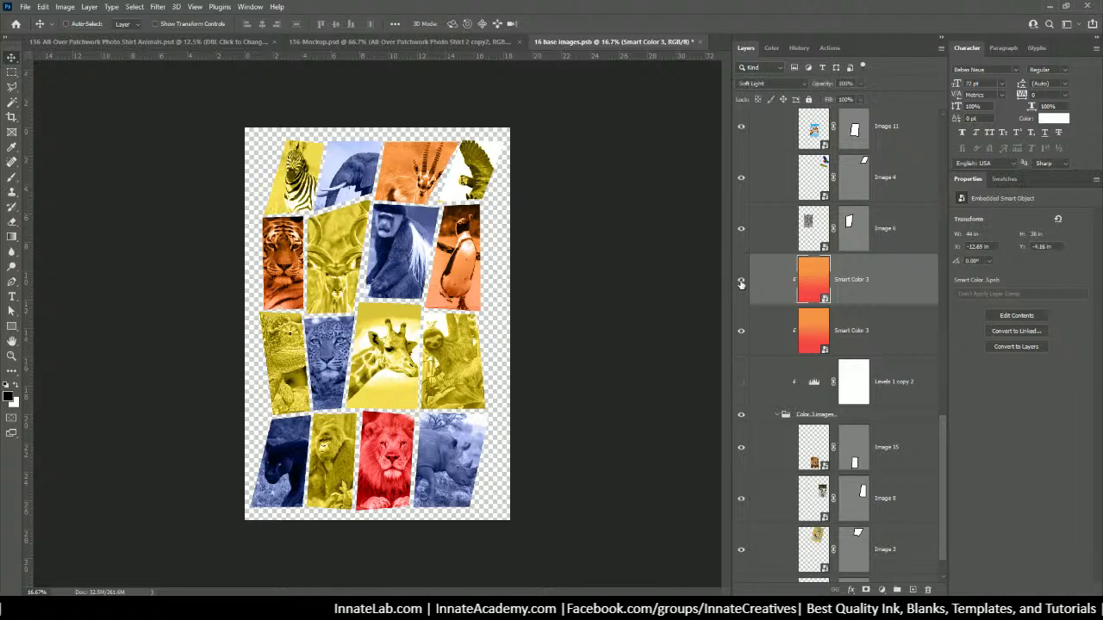
left_click(741, 282)
Compare the yellow panels with the upper Smart Color 2 layer and the Levels 1 copy adjustment switched on and off.
scroll(750, 284, "up", 10)
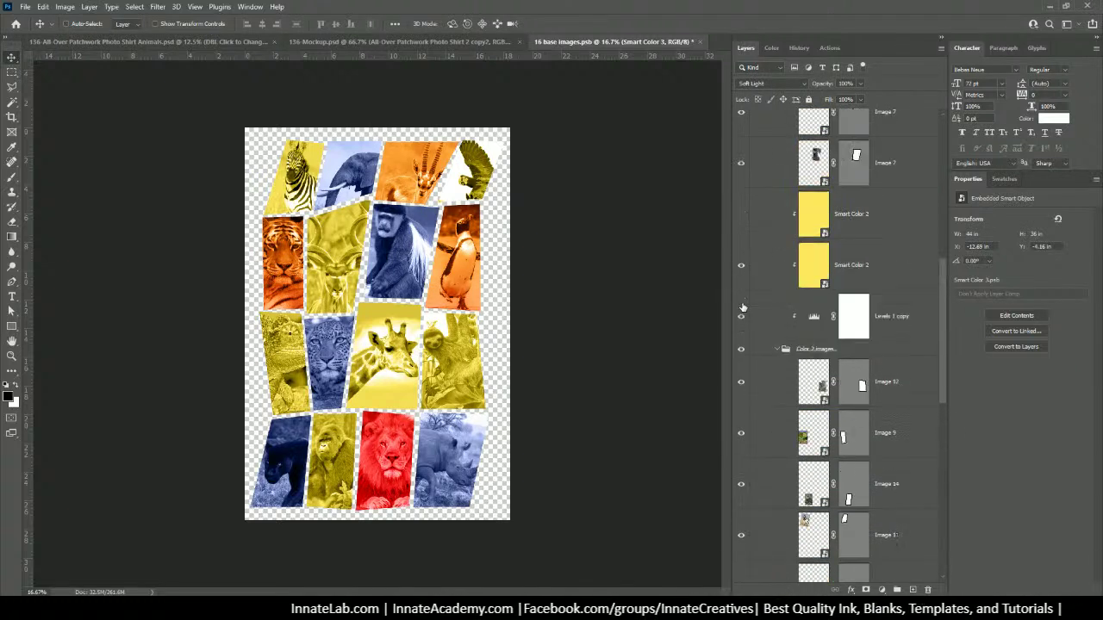
left_click(742, 318)
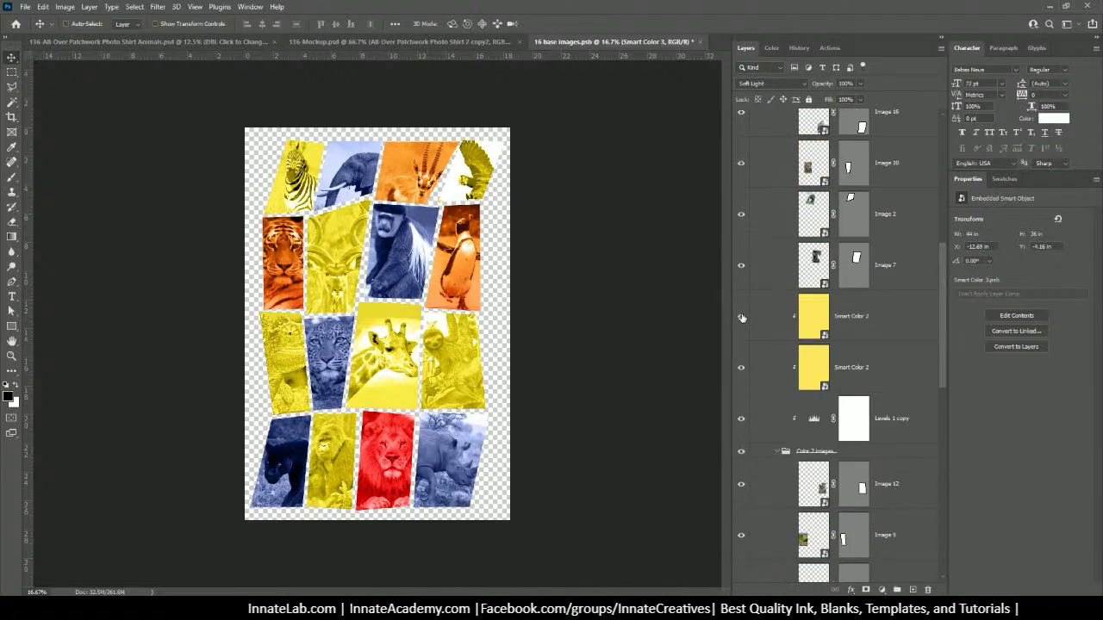
left_click(742, 318)
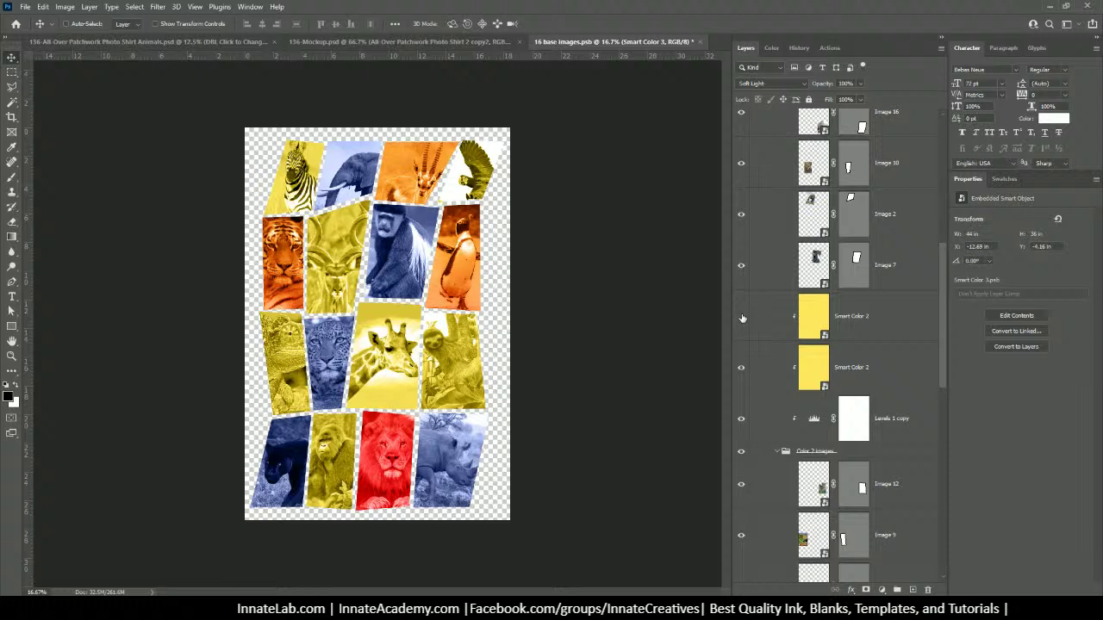
left_click(740, 421)
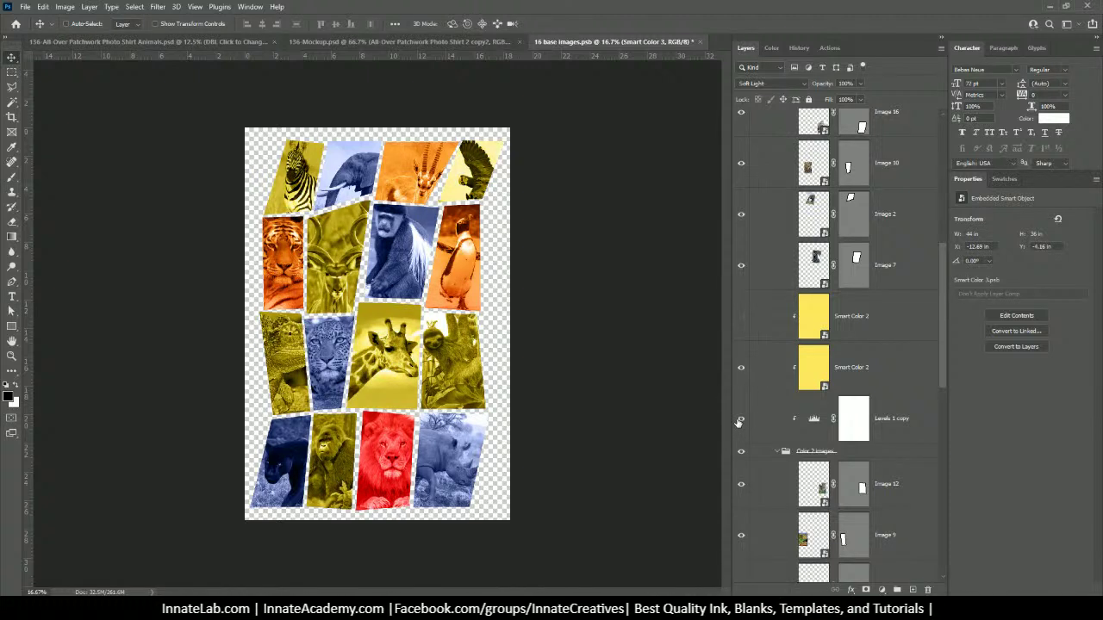
left_click(740, 421)
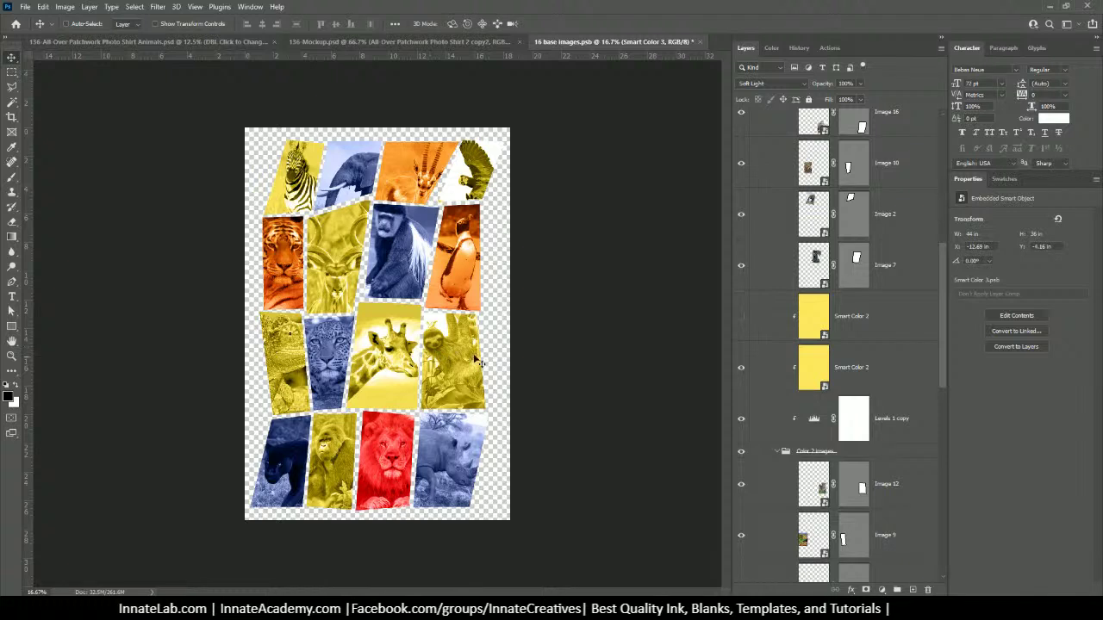
Compare the blue panels with the upper Smart Color 1 layer and the Levels 1 adjustment switched on and off.
scroll(858, 336, "up", 10)
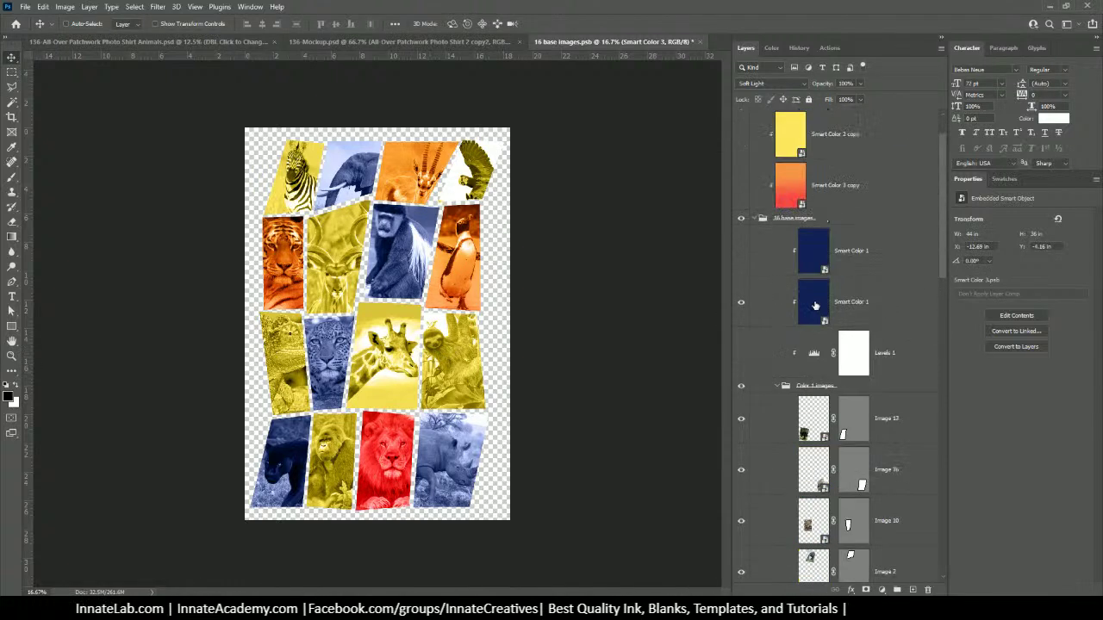
left_click(740, 304)
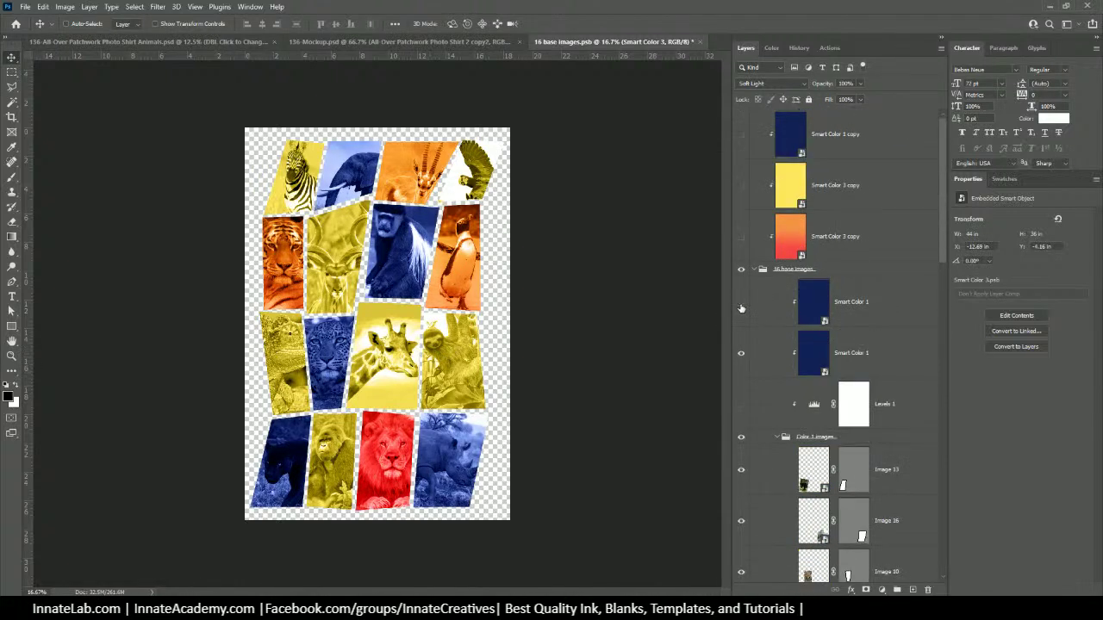
left_click(740, 303)
left_click(741, 355)
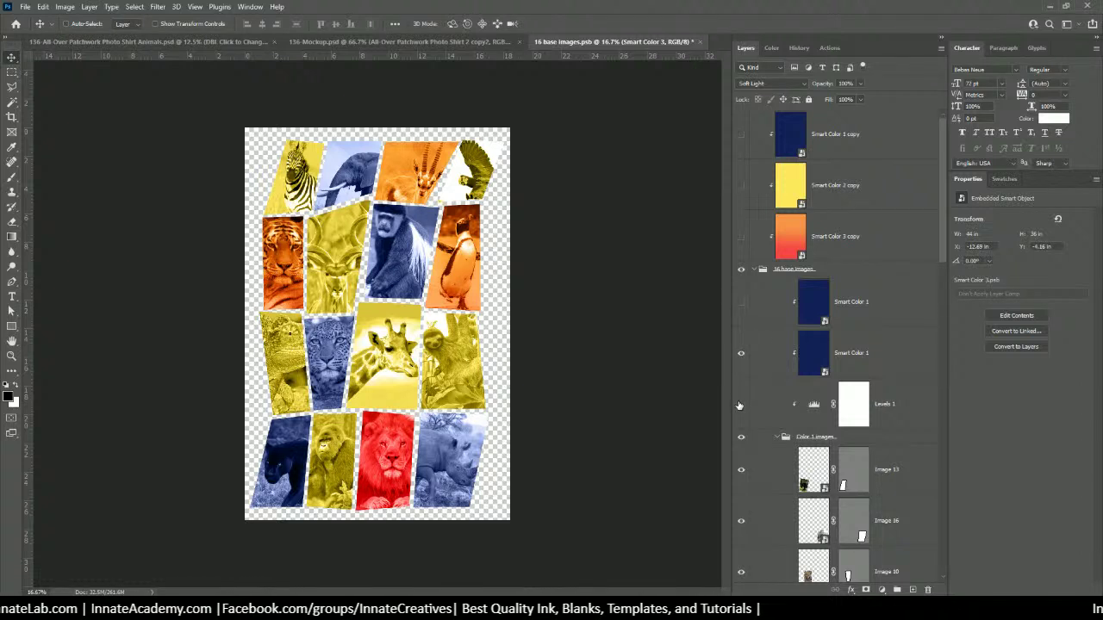
left_click(739, 405)
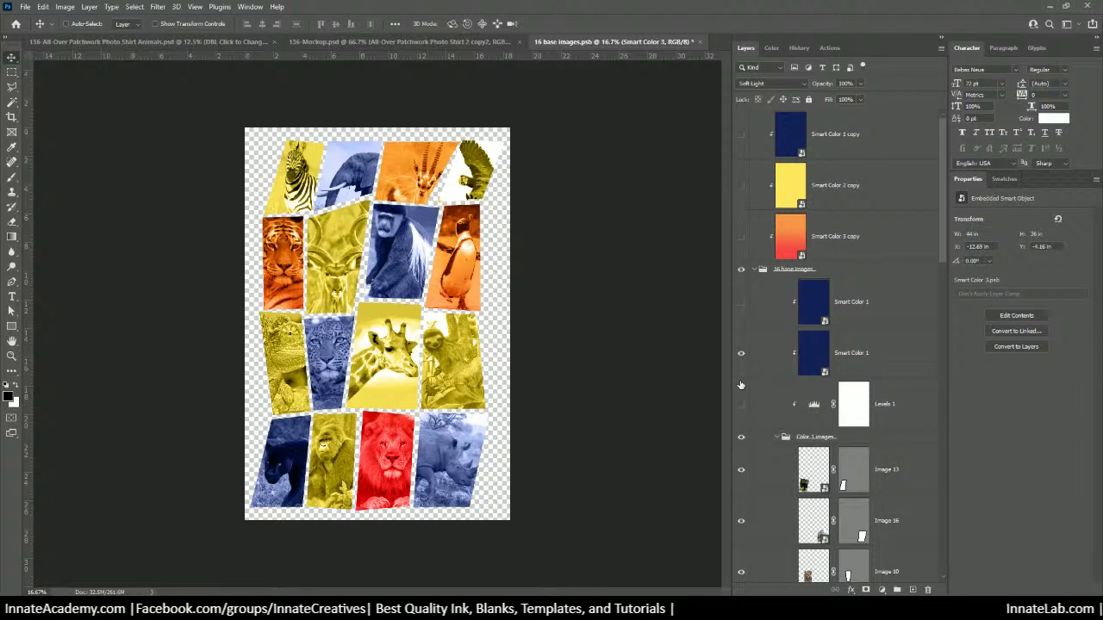
Save and close 16 base images.psb to update the Animals pattern, and check the 136-Mockup document.
left_click(699, 42)
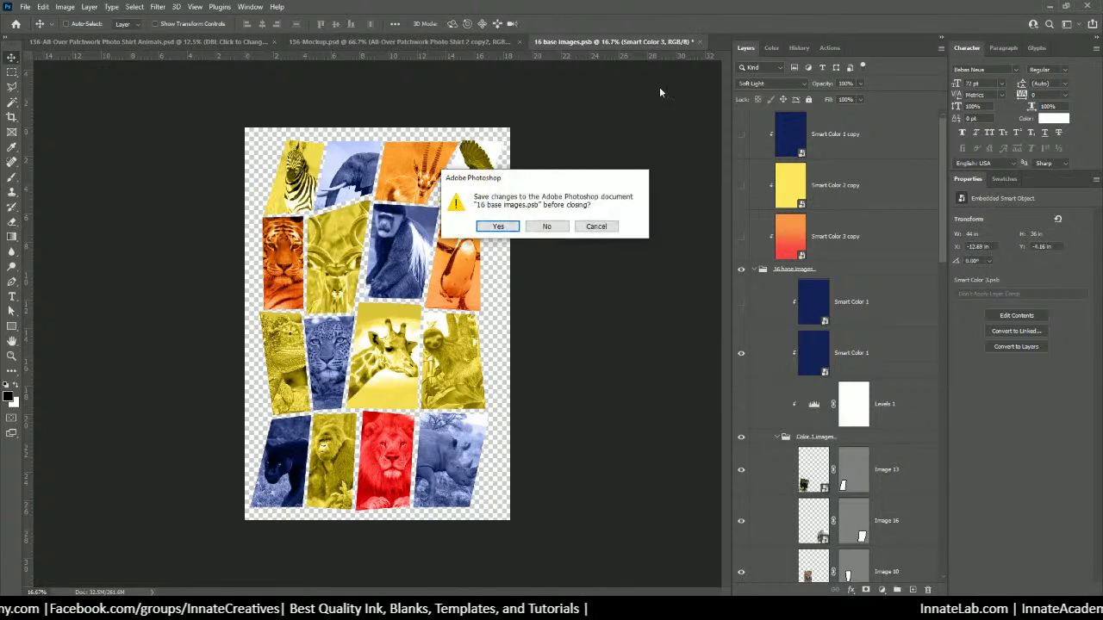
left_click(499, 227)
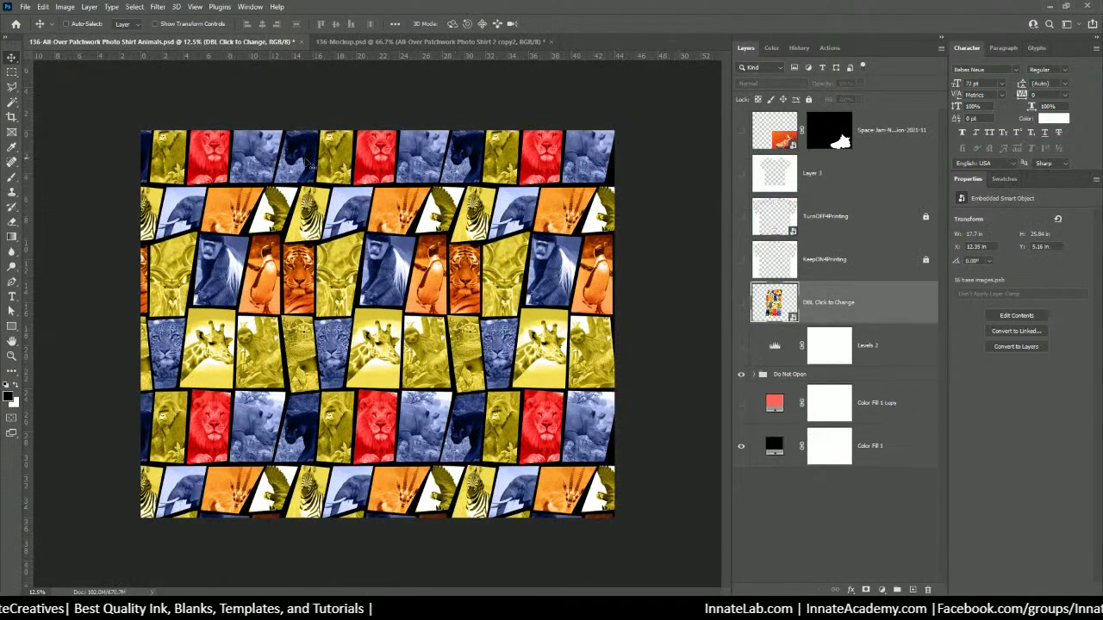
left_click(468, 46)
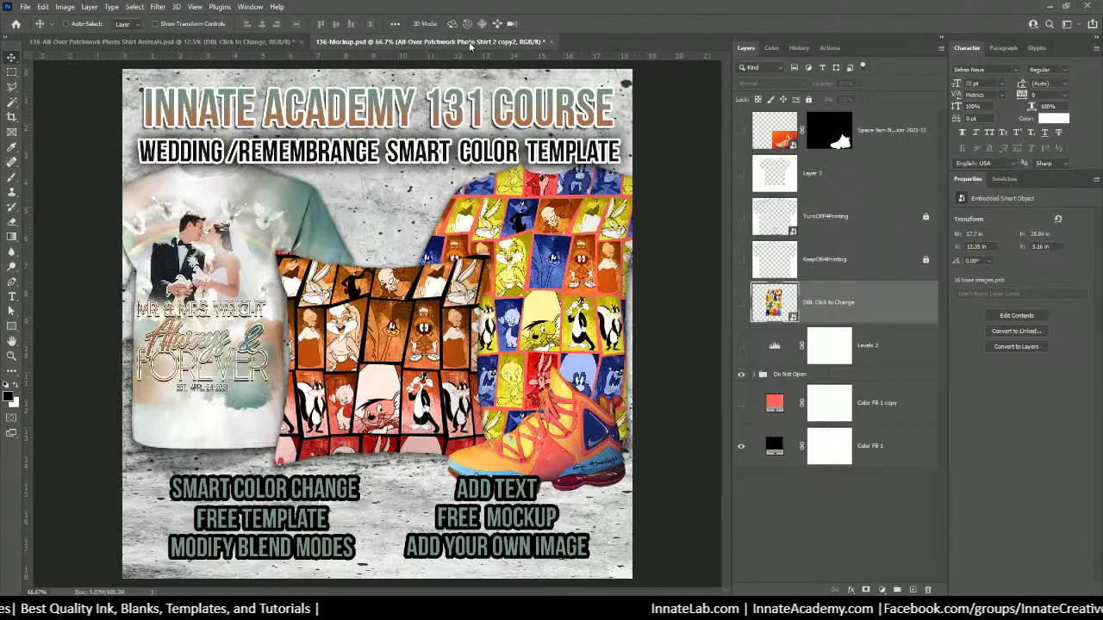
Save a JPEG copy of the Animals patchwork document as "136-All-Over Patchwork Photo Shirt Animals copy4" at maximum quality 12.
left_click(229, 43)
left_click(25, 6)
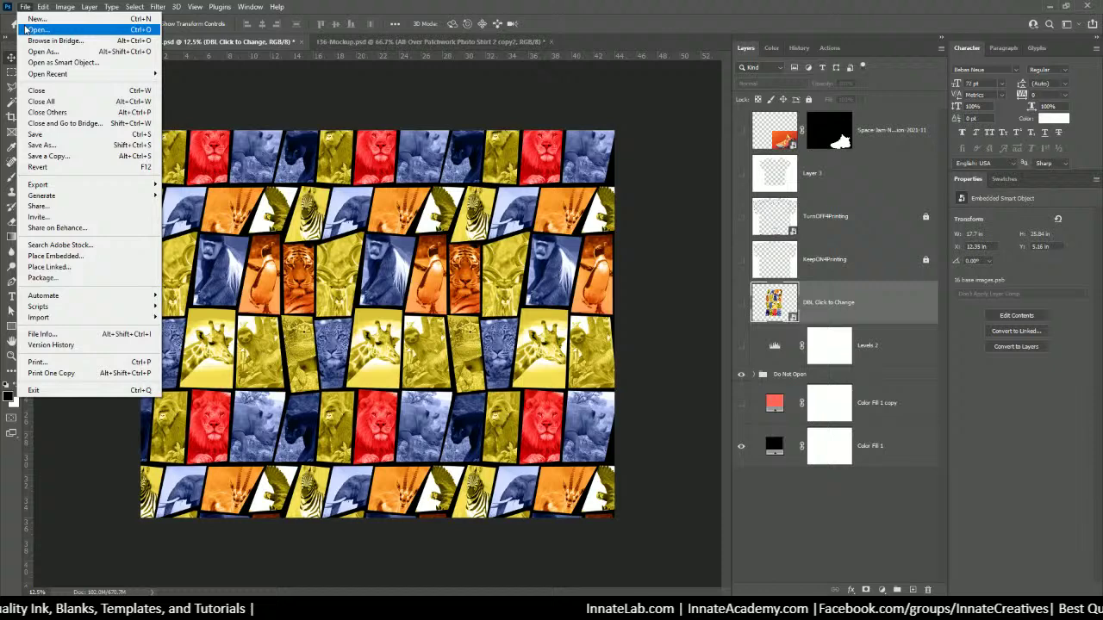
left_click(70, 158)
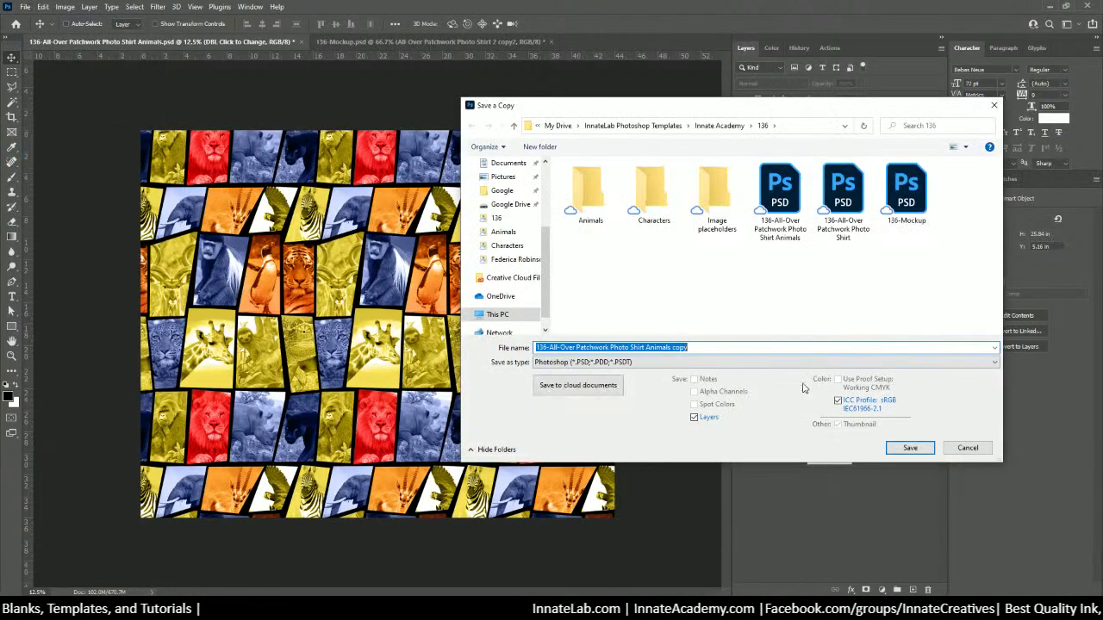
left_click(644, 362)
left_click(563, 453)
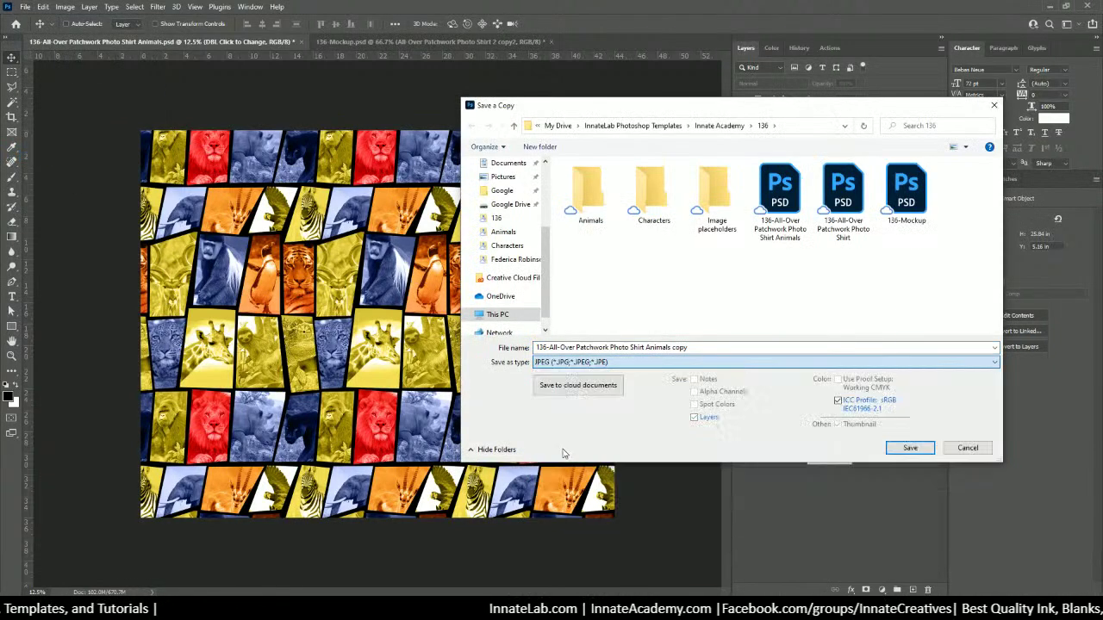
left_click(694, 348)
left_click(693, 349)
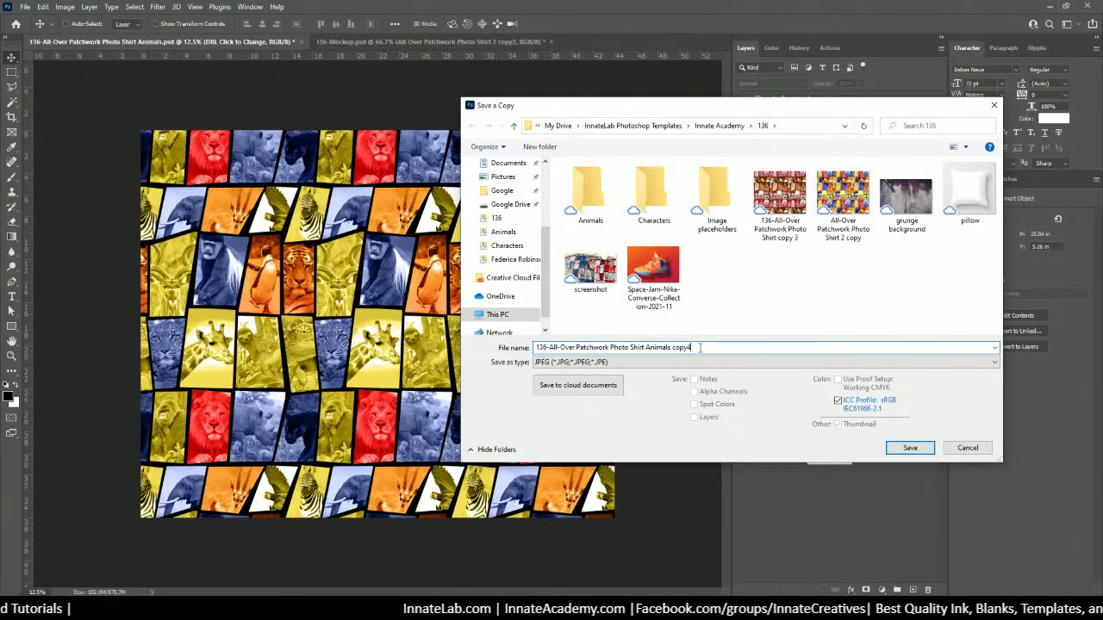
key("Return")
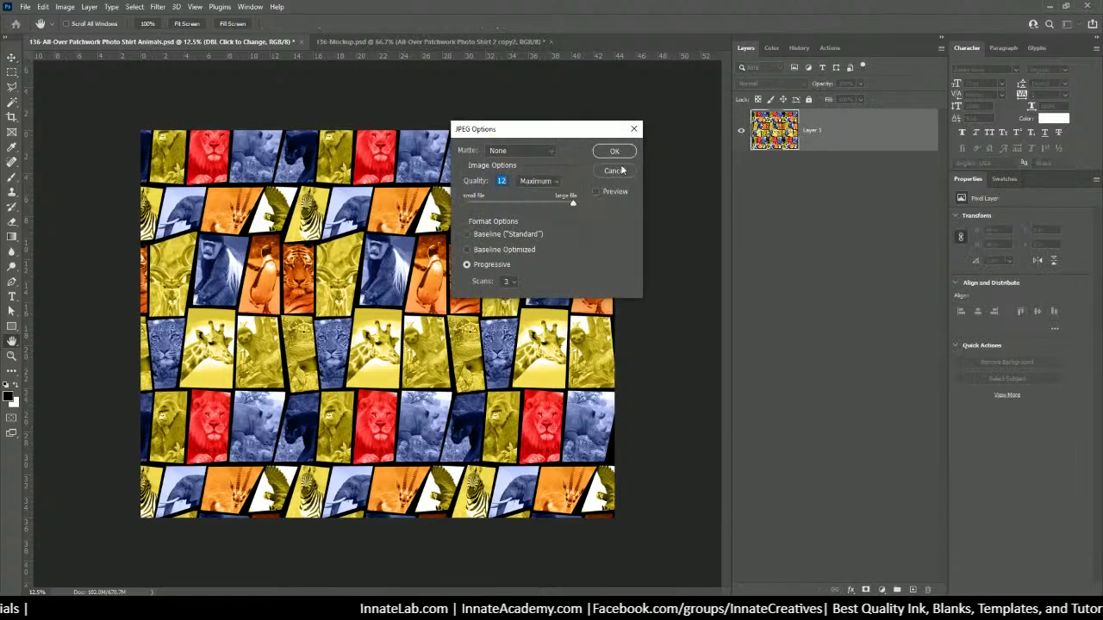
left_click(615, 154)
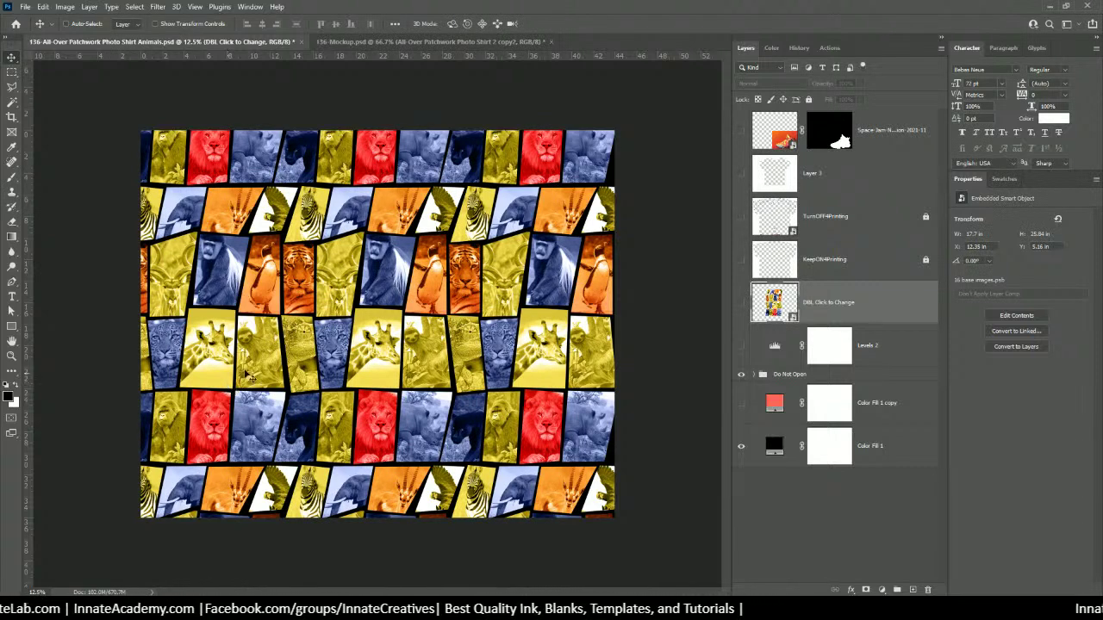
In 136-Mockup.psd, open the contents of the wedding design's smart object, 128-All-Over-Zodiac-Pattern-Photoshop-Template copy 4.
left_click(354, 41)
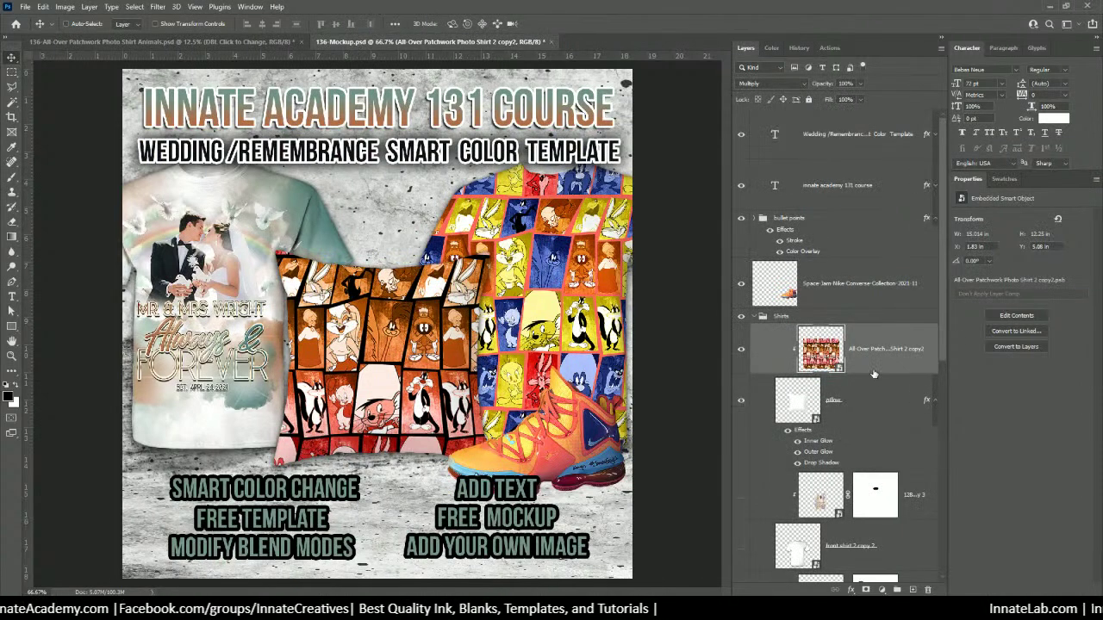
scroll(870, 371, "down", 3)
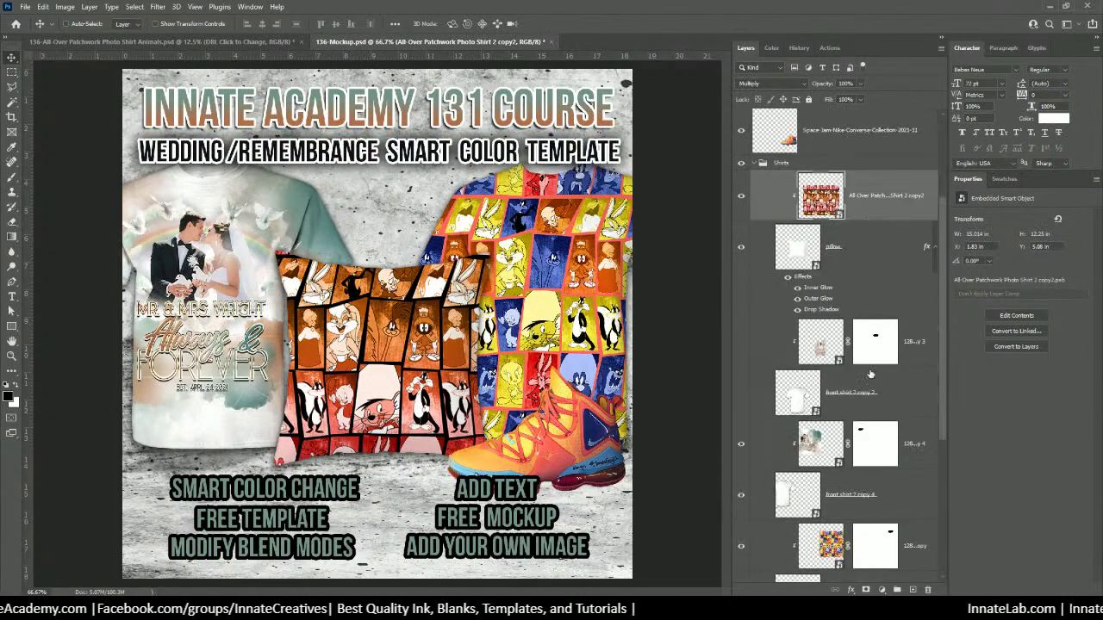
right_click(283, 193)
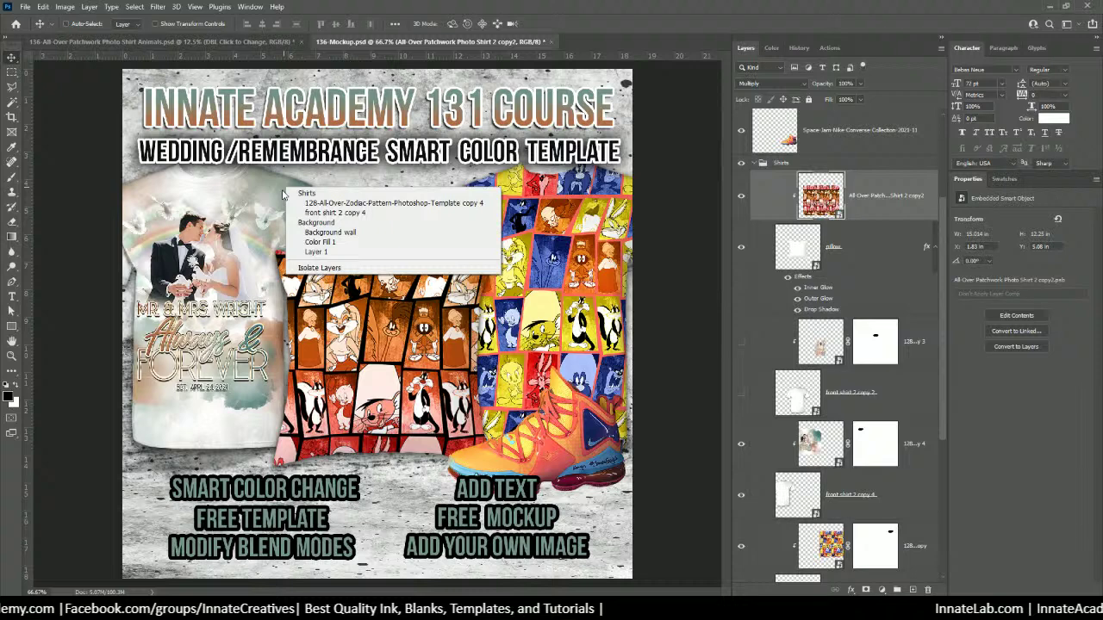
left_click(315, 204)
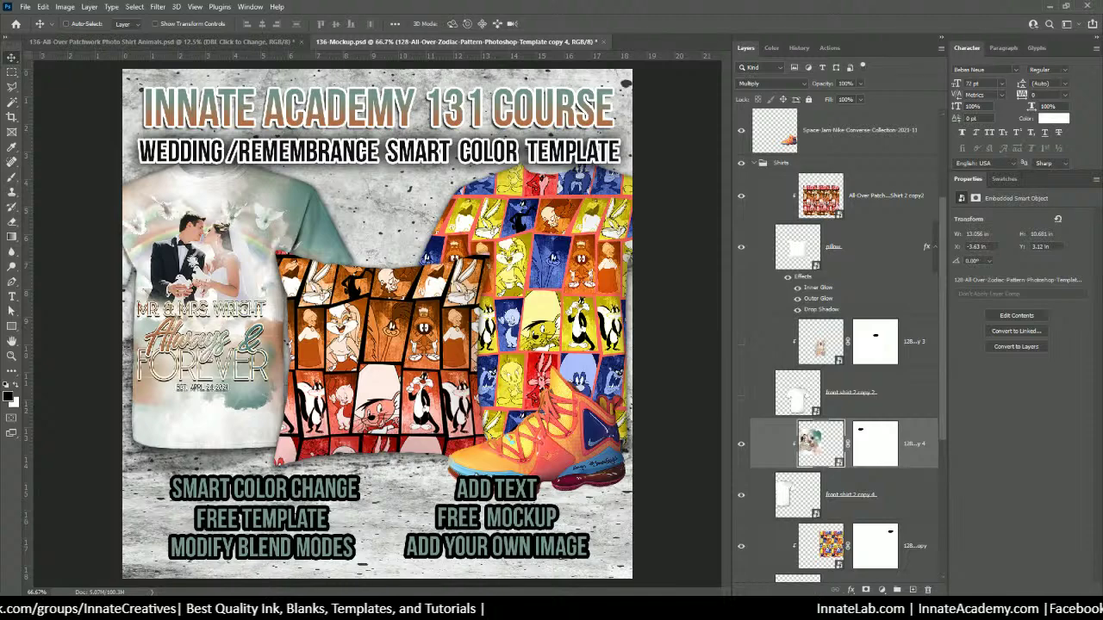
double_click(814, 441)
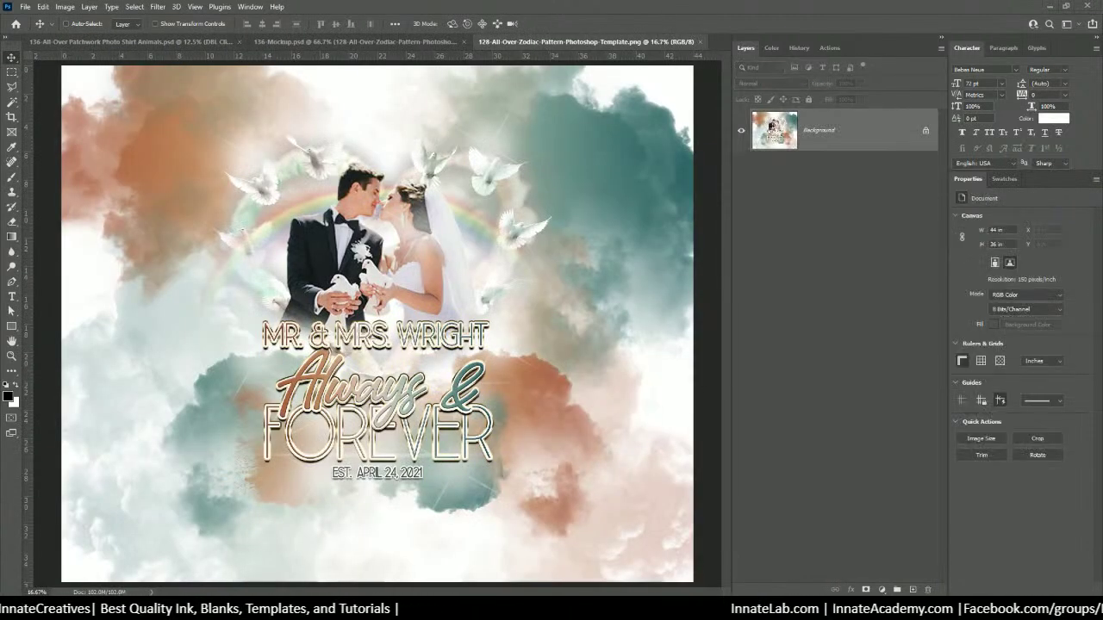
Place the "136-All-Over Patchwork Photo Shirt Animals copy4" JPEG from the 136 folder over the wedding artwork at 100% scale.
key("alt+Tab")
left_click_drag(837, 152, 987, 117)
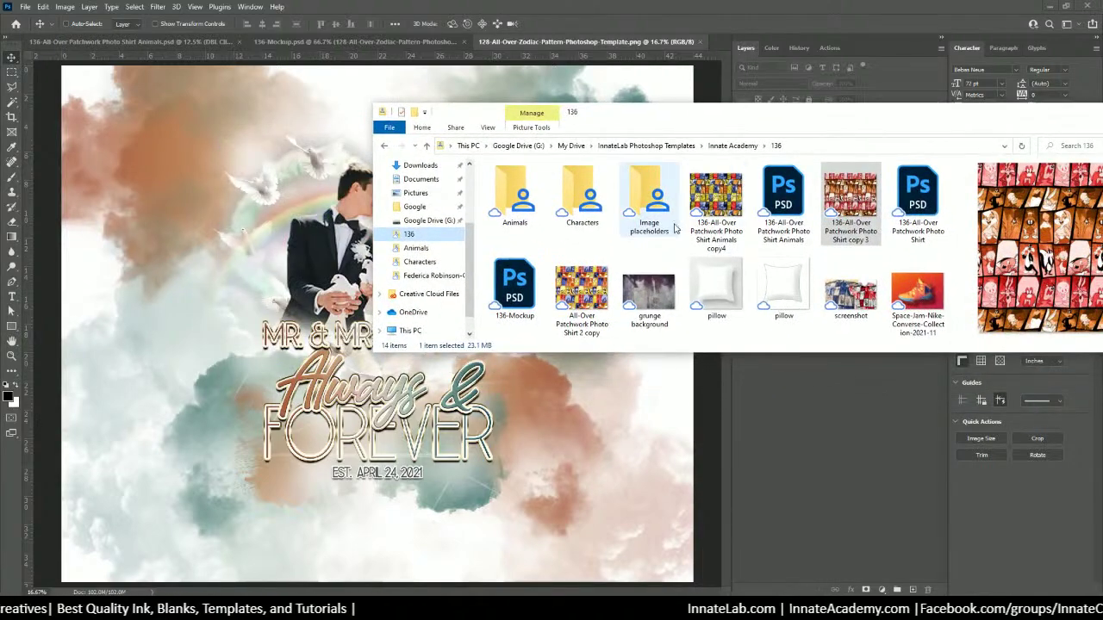
left_click_drag(715, 203, 222, 274)
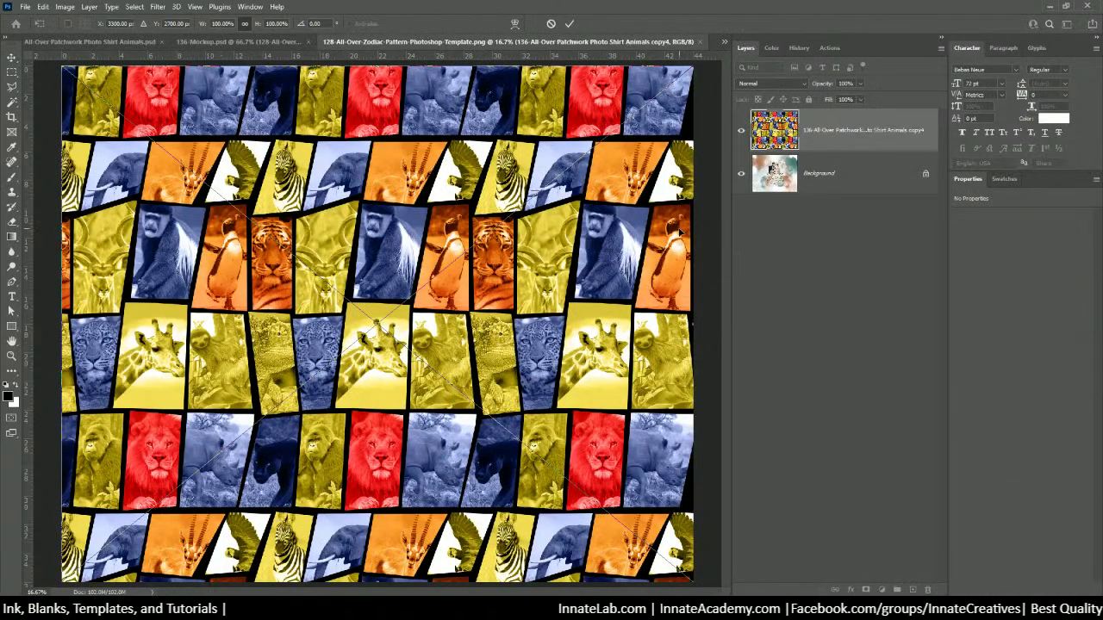
key("Return")
Rasterize the placed animal patchwork layer and flatten the image into a single background.
right_click(833, 133)
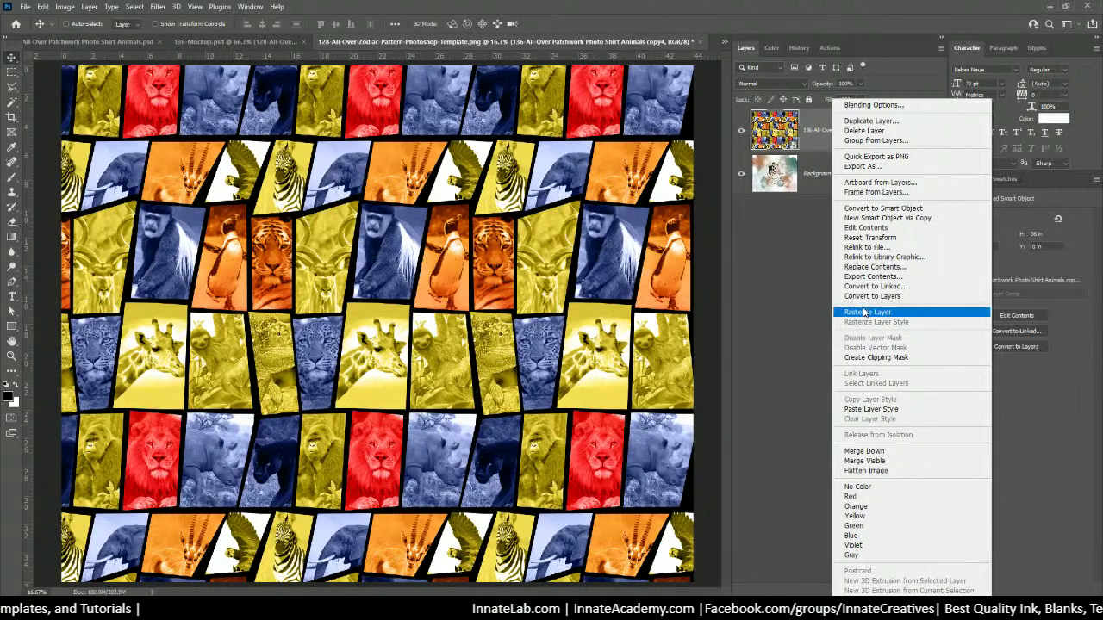
left_click(868, 312)
right_click(820, 131)
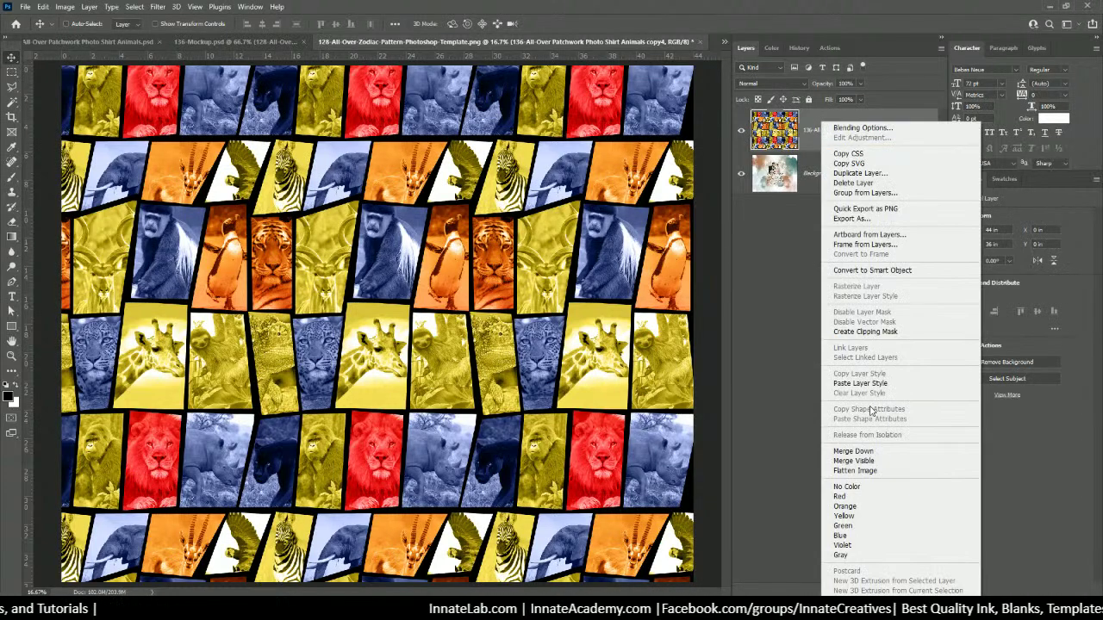
left_click(870, 471)
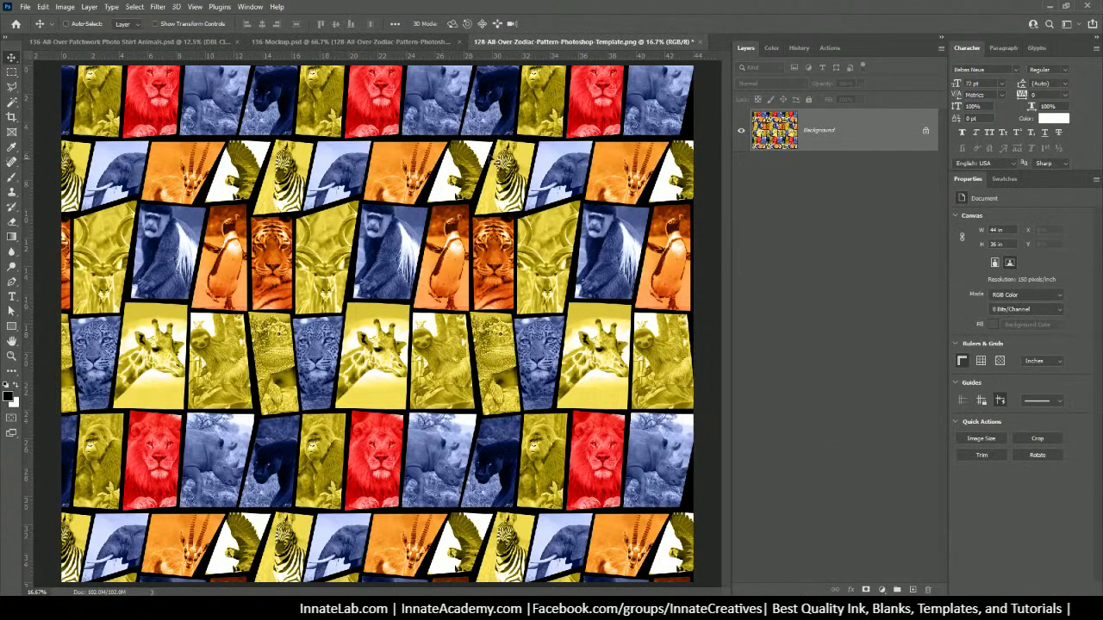
Save and close the smart object contents to update the wedding shirt in the mockup with the animal pattern.
left_click(700, 42)
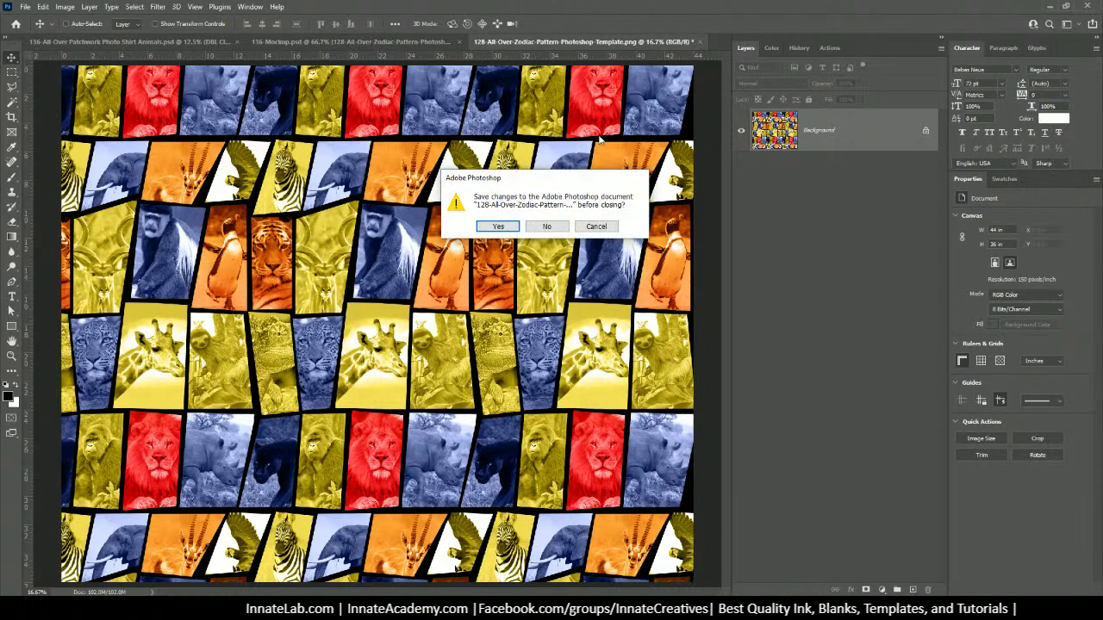
left_click(498, 226)
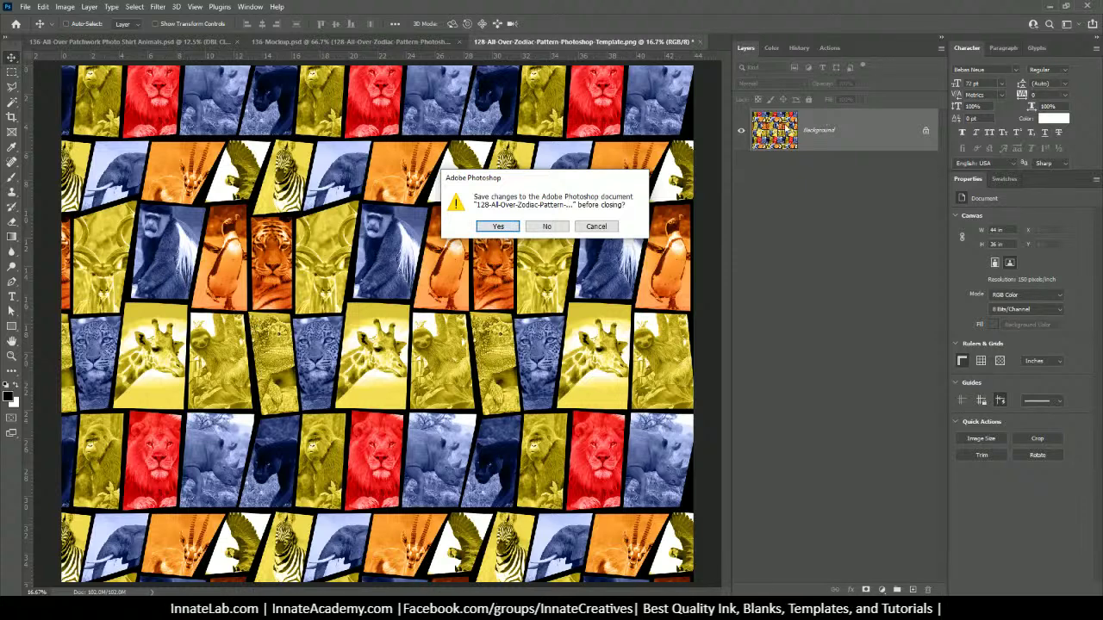
left_click(497, 226)
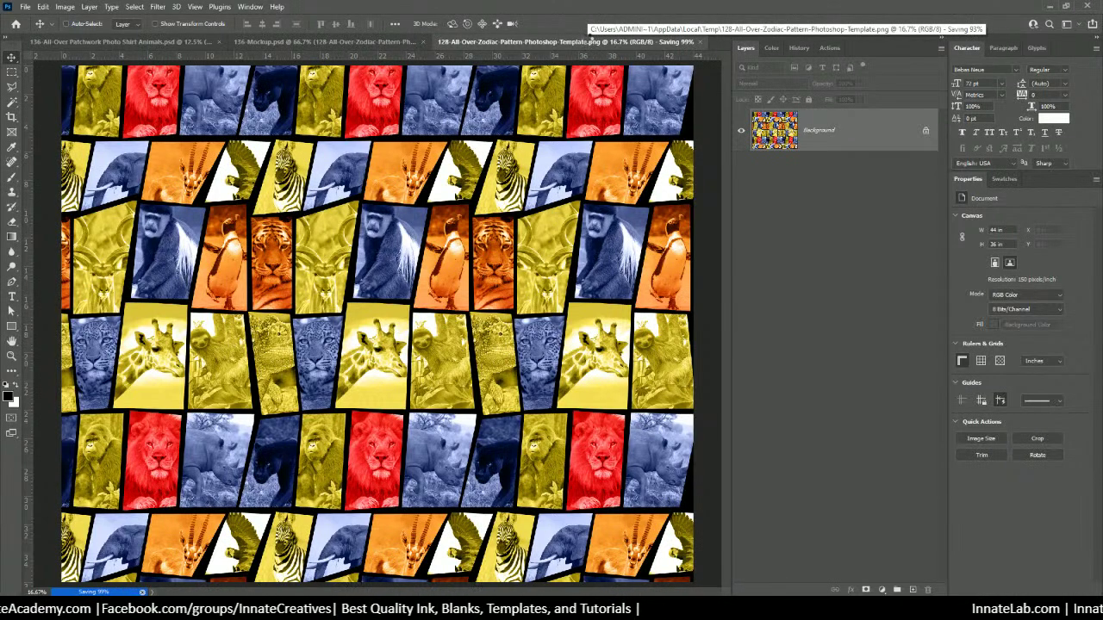
key("ctrl+w")
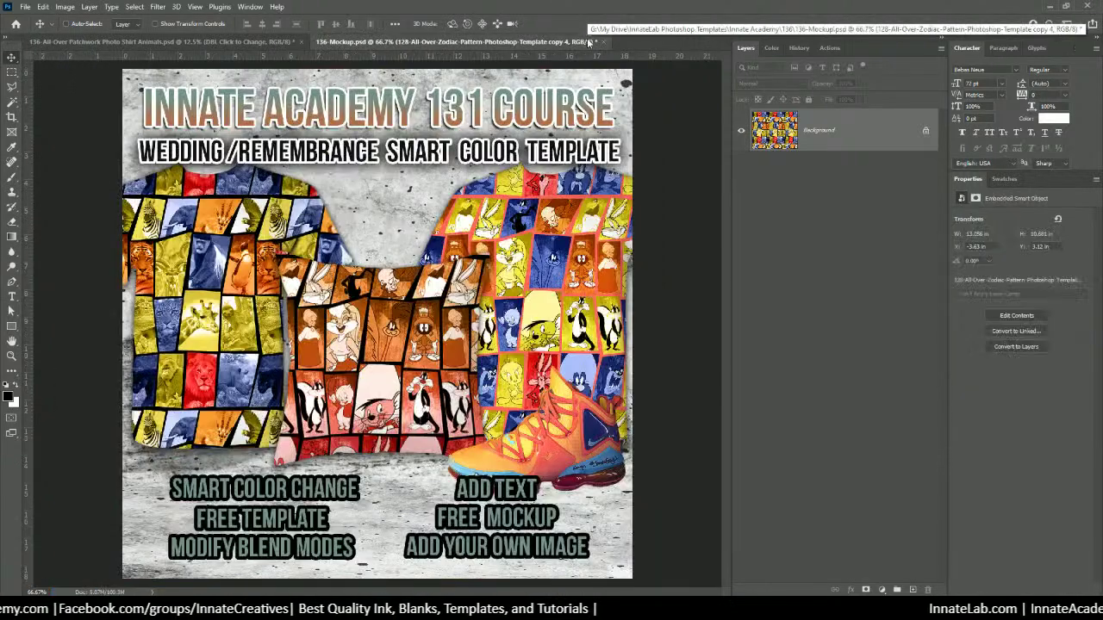
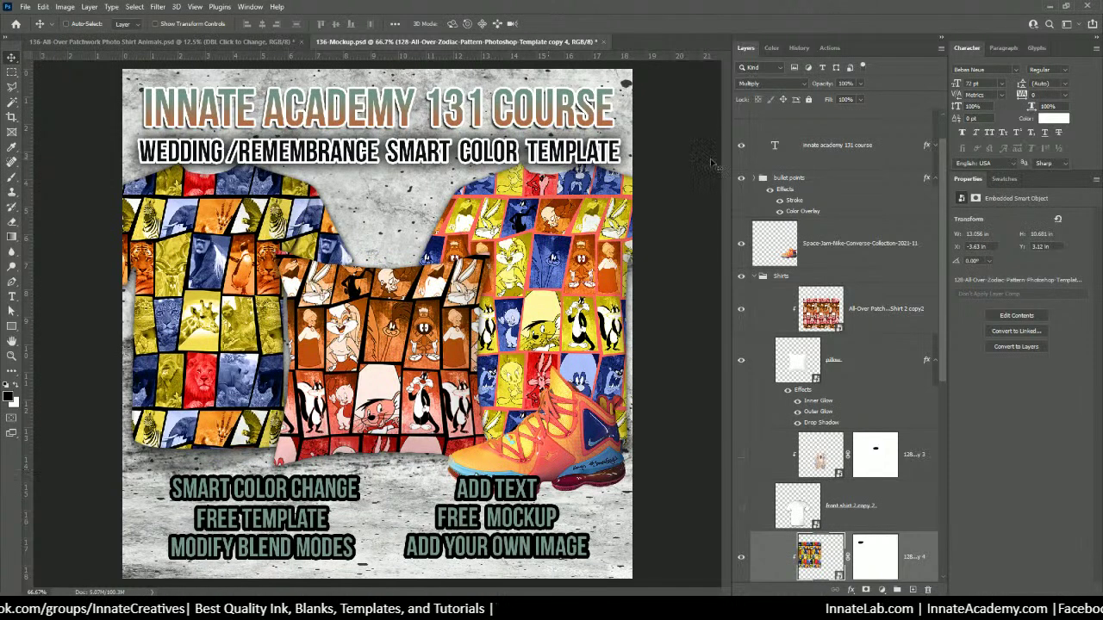
Scale the pillow and its clipped pattern layer together to about 84% and reposition them between the two shirts.
left_click(863, 359)
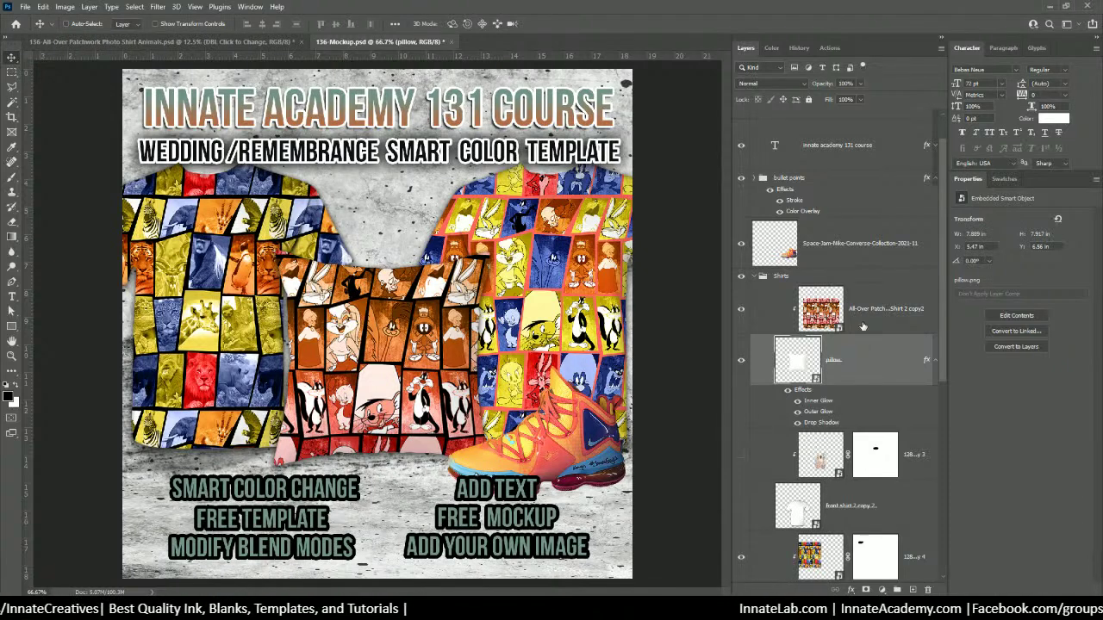
left_click(864, 318, "ctrl")
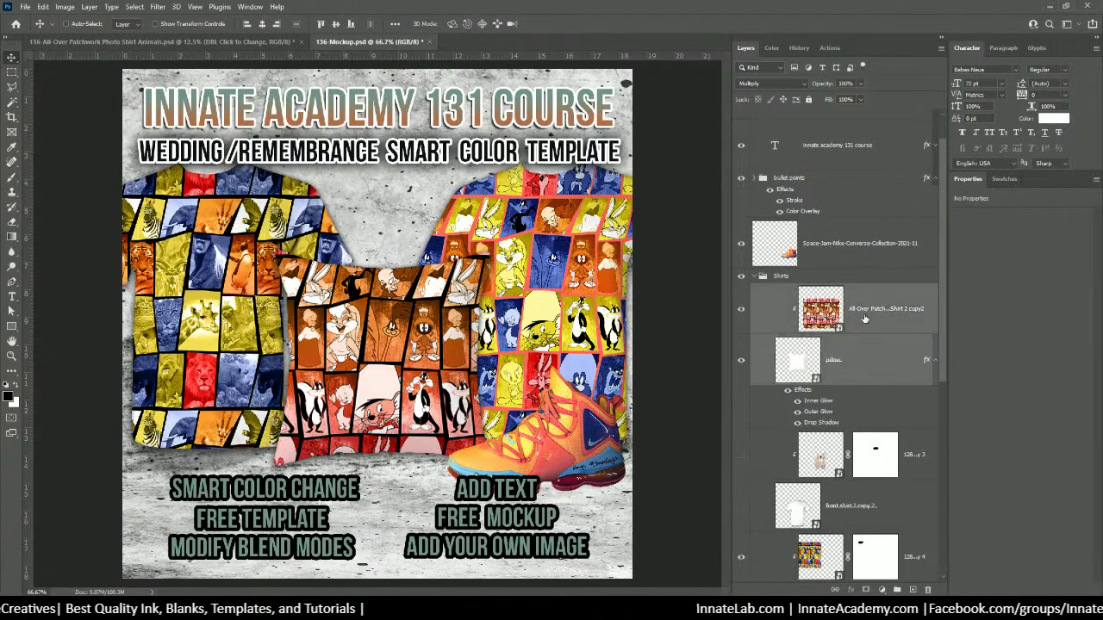
key("ctrl+t")
left_click_drag(168, 214, 220, 249)
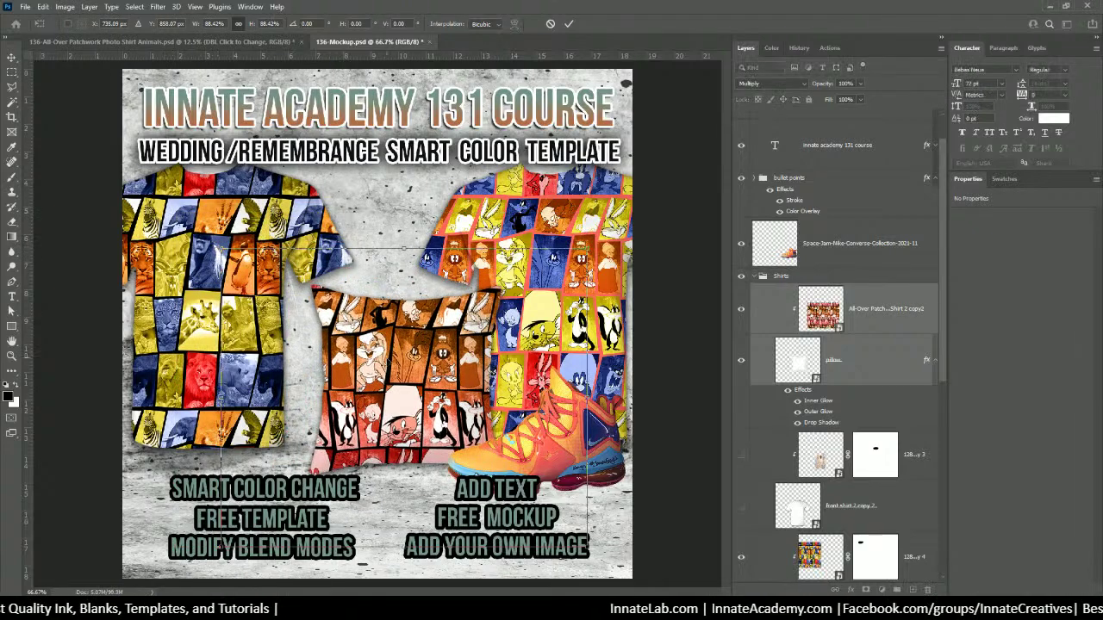
left_click_drag(398, 368, 385, 338)
left_click_drag(560, 239, 543, 250)
left_click_drag(382, 333, 396, 333)
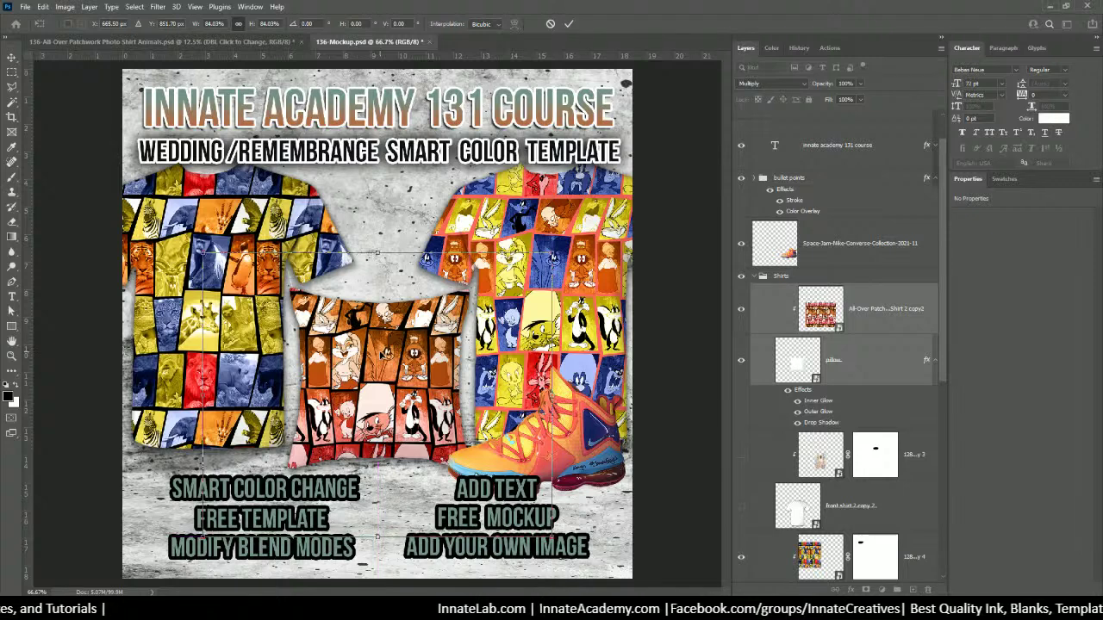
key("Return")
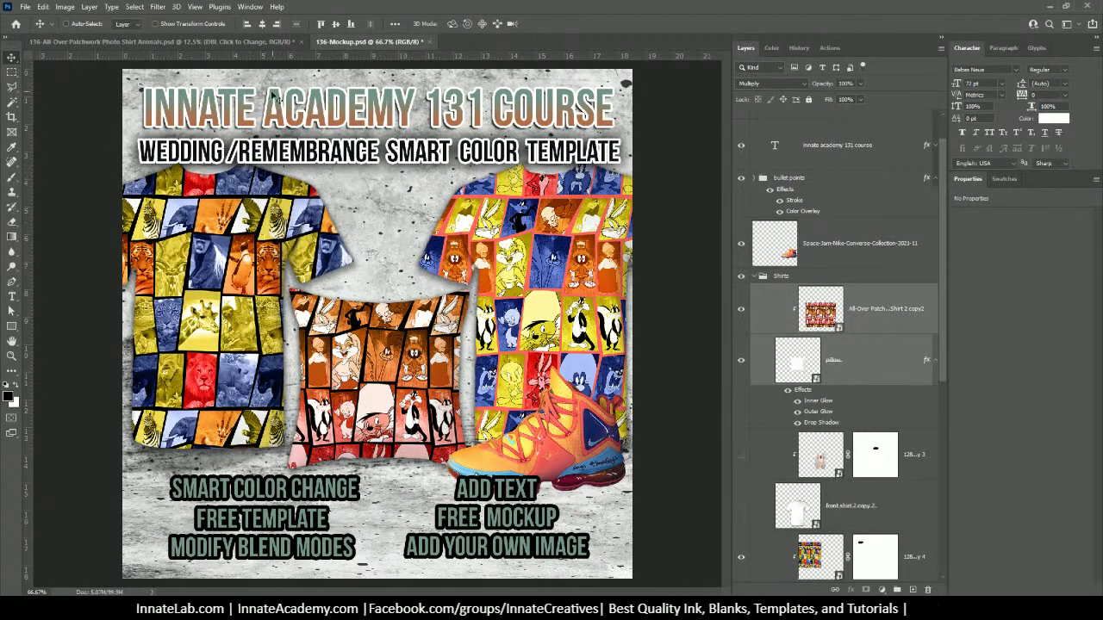
Change the number in the mockup's main title so it reads "Innate Academy 136 Course".
right_click(281, 116)
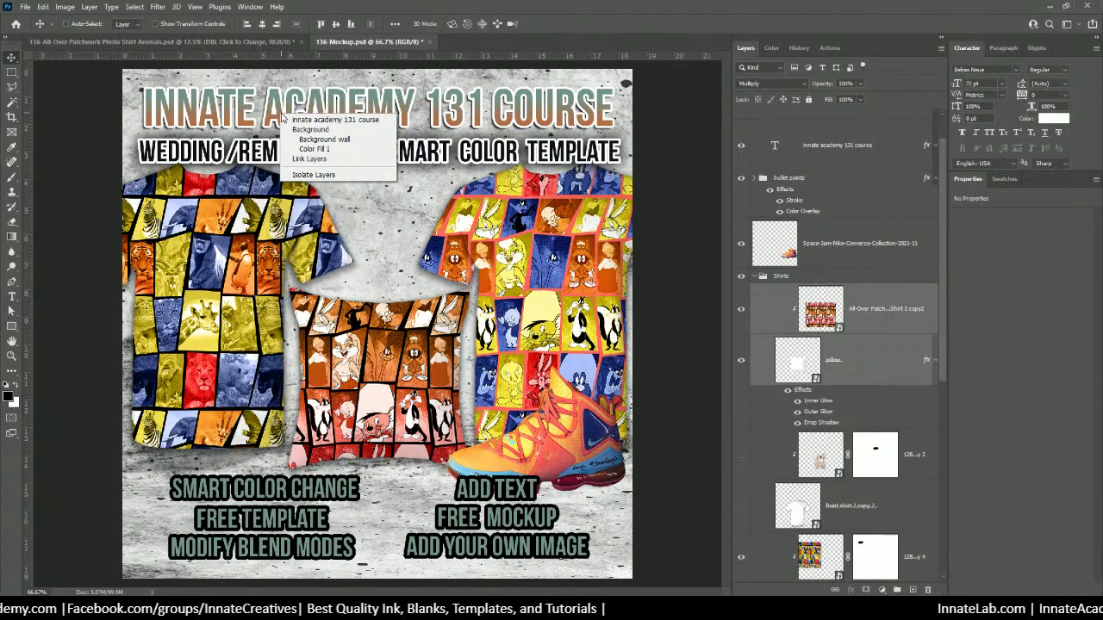
left_click(341, 120)
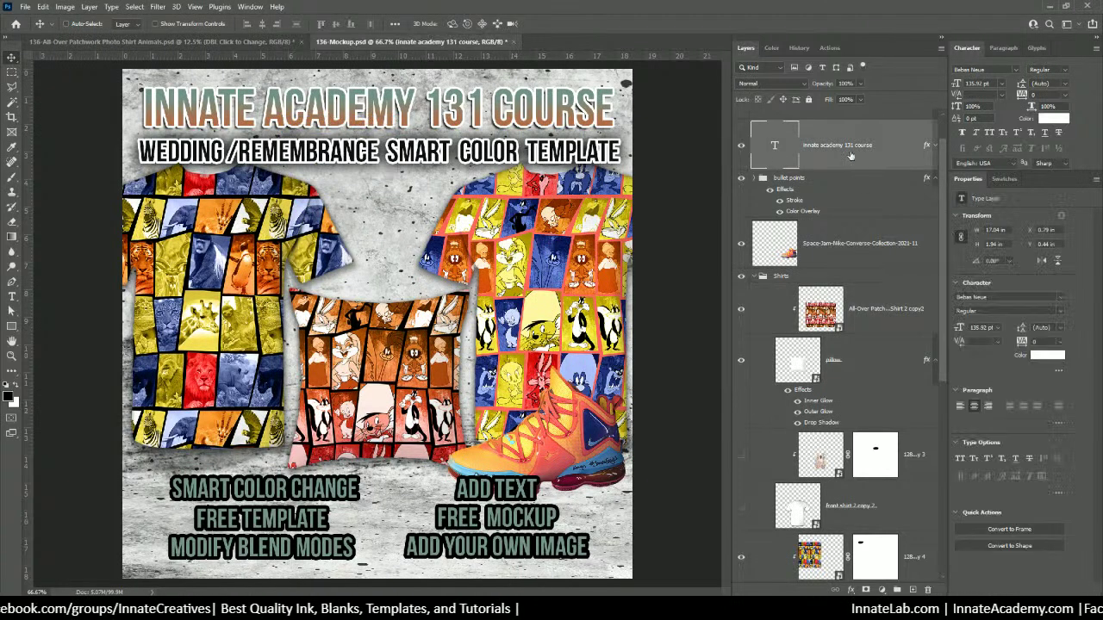
double_click(769, 147)
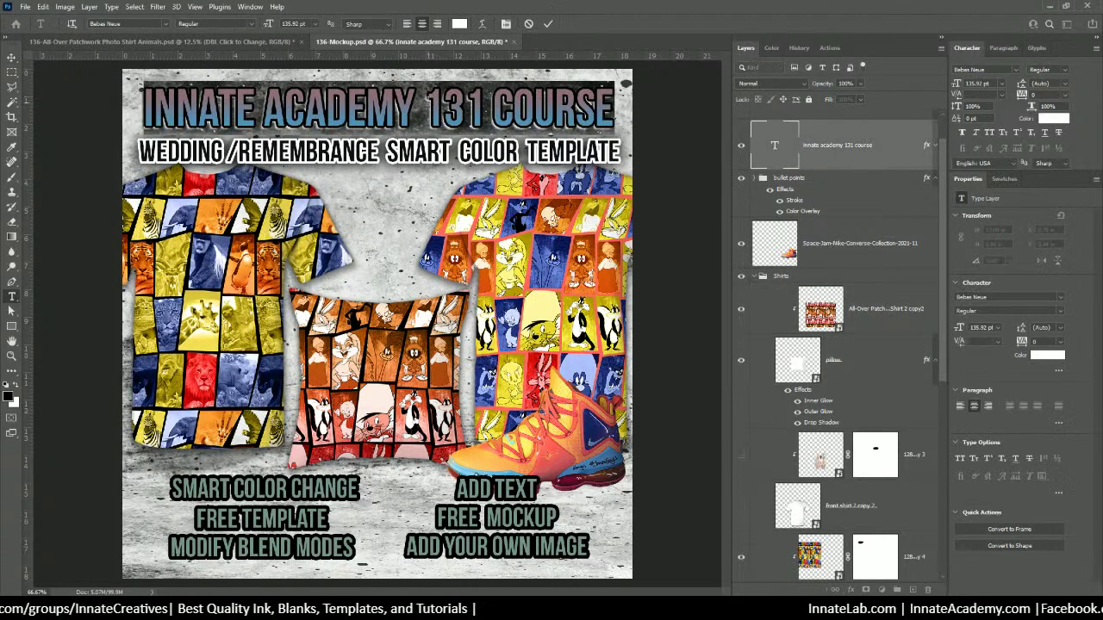
left_click_drag(425, 108, 485, 108)
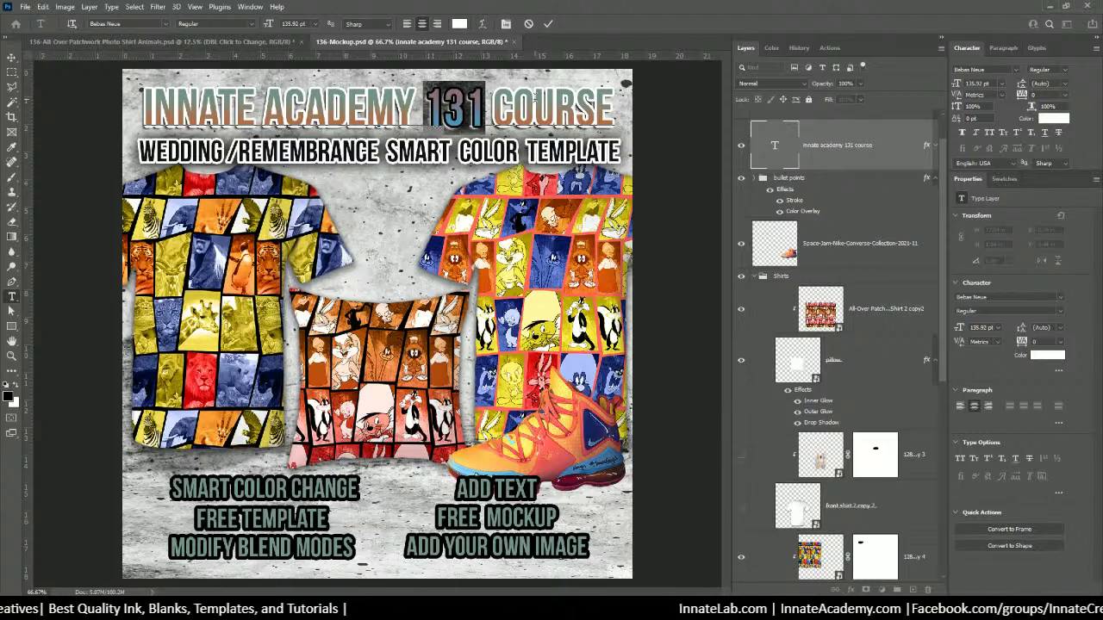
type("136")
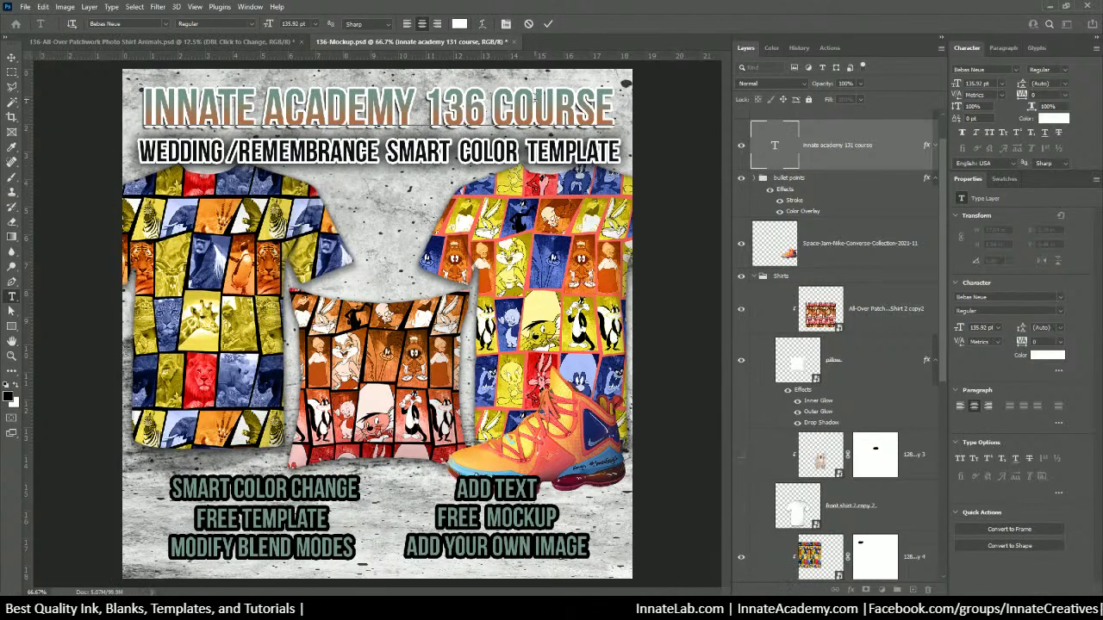
left_click(877, 154)
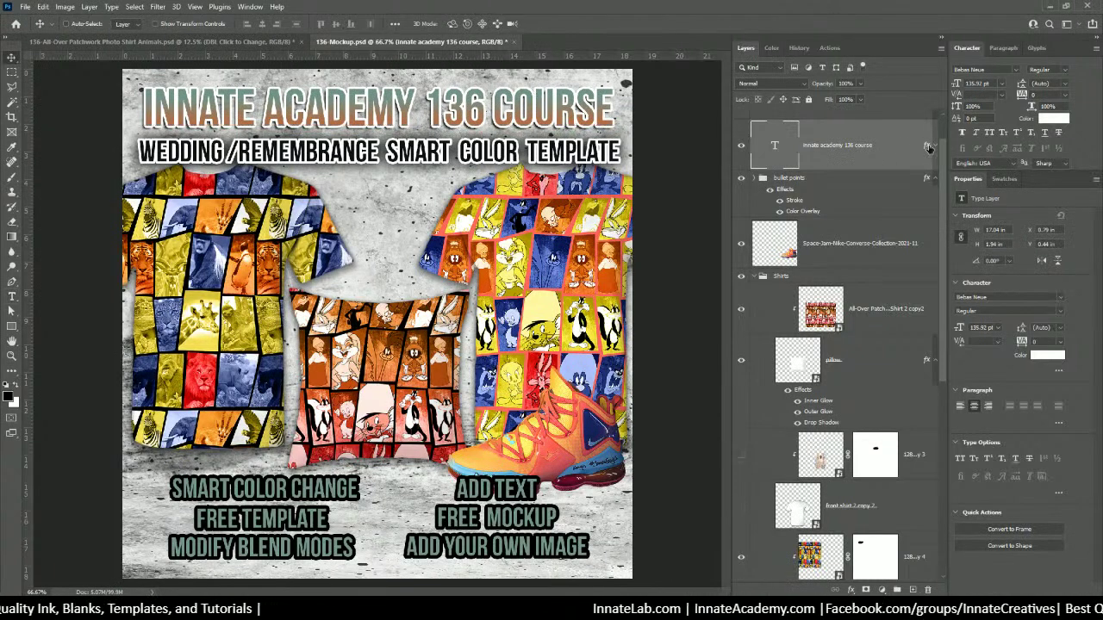
Edit the main title's gradient overlay, setting the first color stop to coral sampled from the sneaker and adding a sneaker-yellow stop at 37%.
double_click(918, 144)
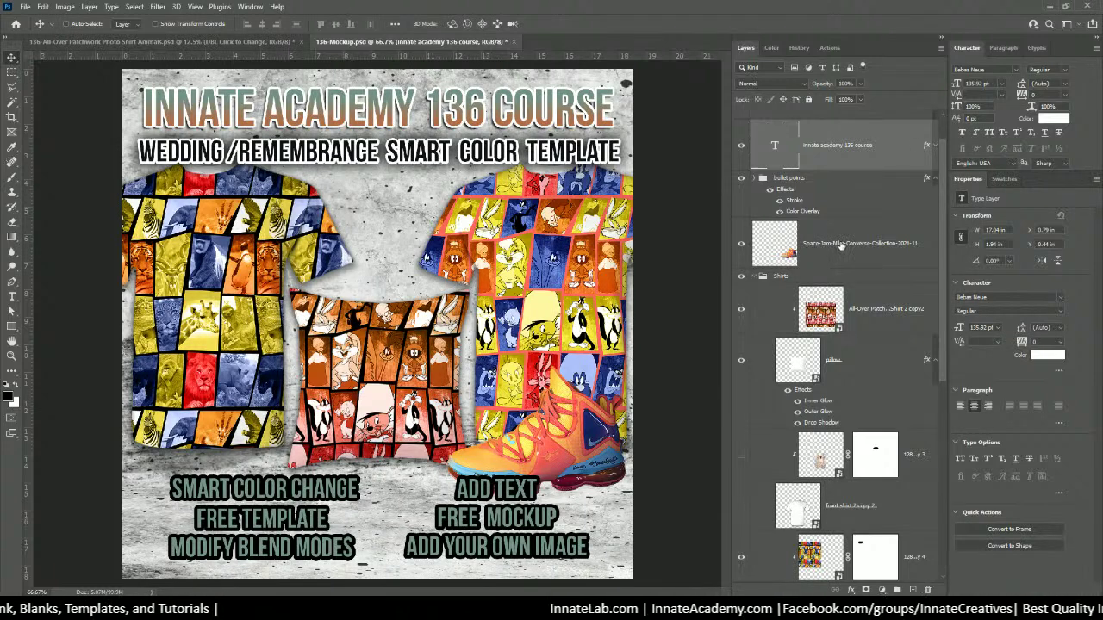
left_click(612, 272)
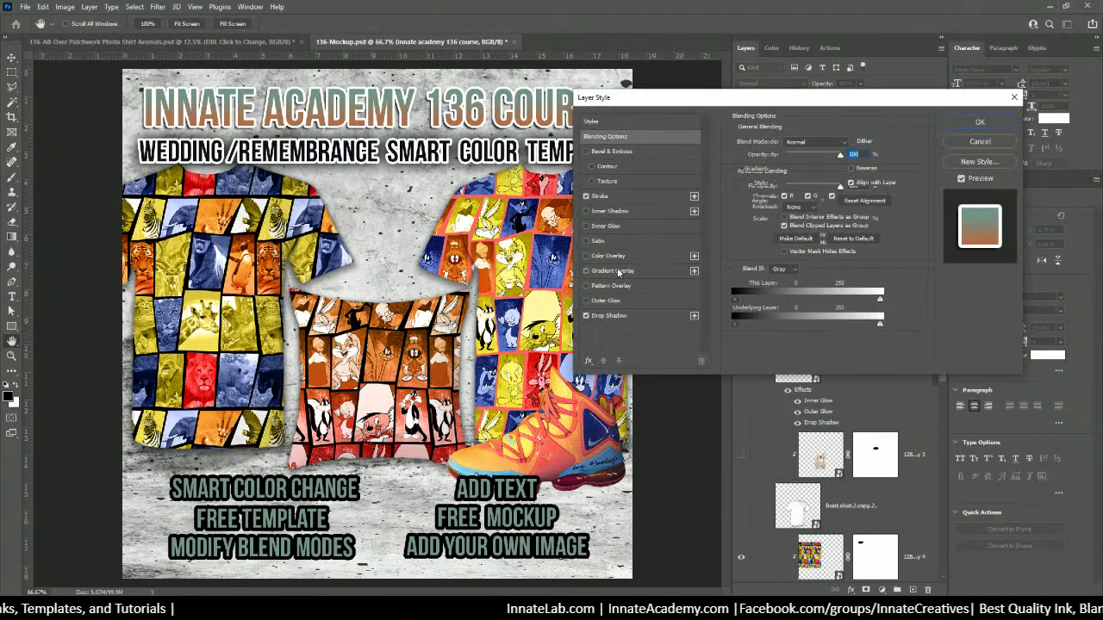
left_click(822, 173)
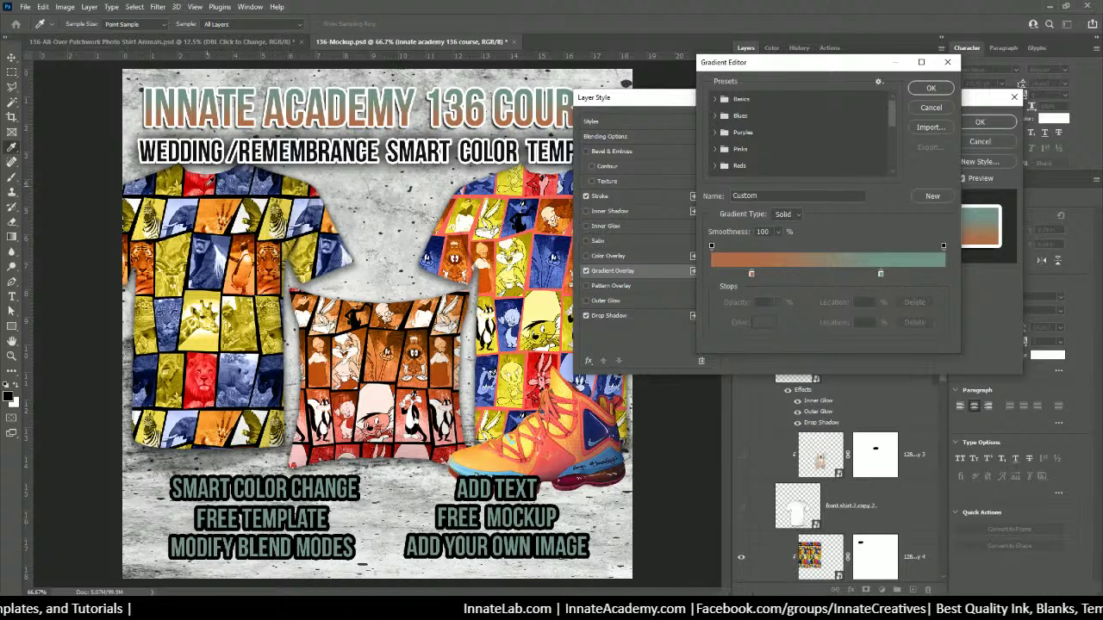
left_click(752, 273)
left_click(313, 229)
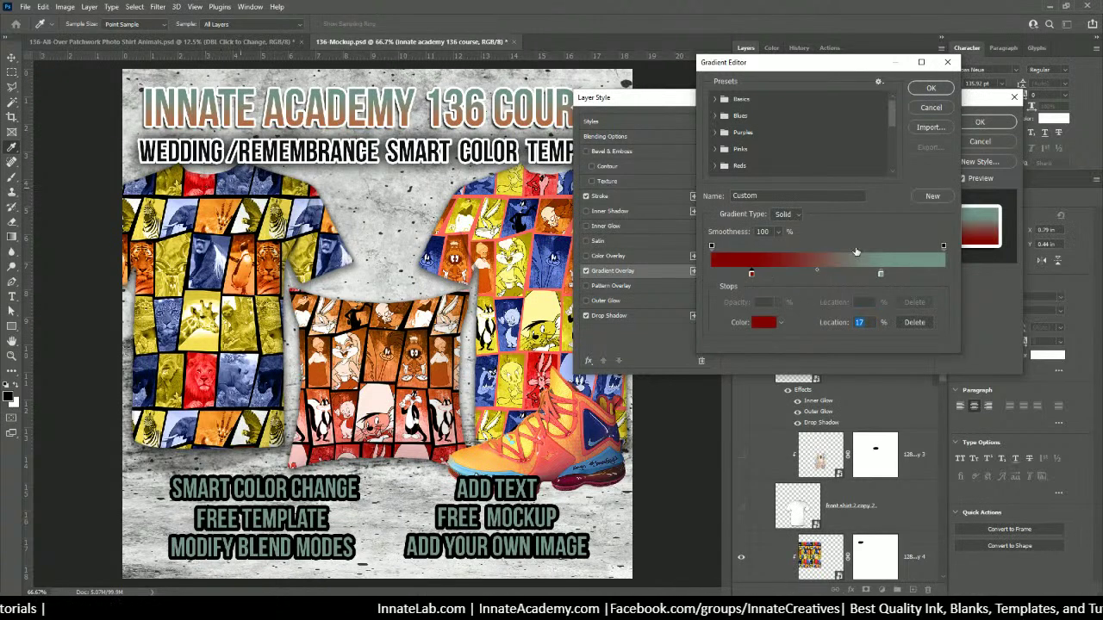
left_click(557, 447)
left_click(799, 274)
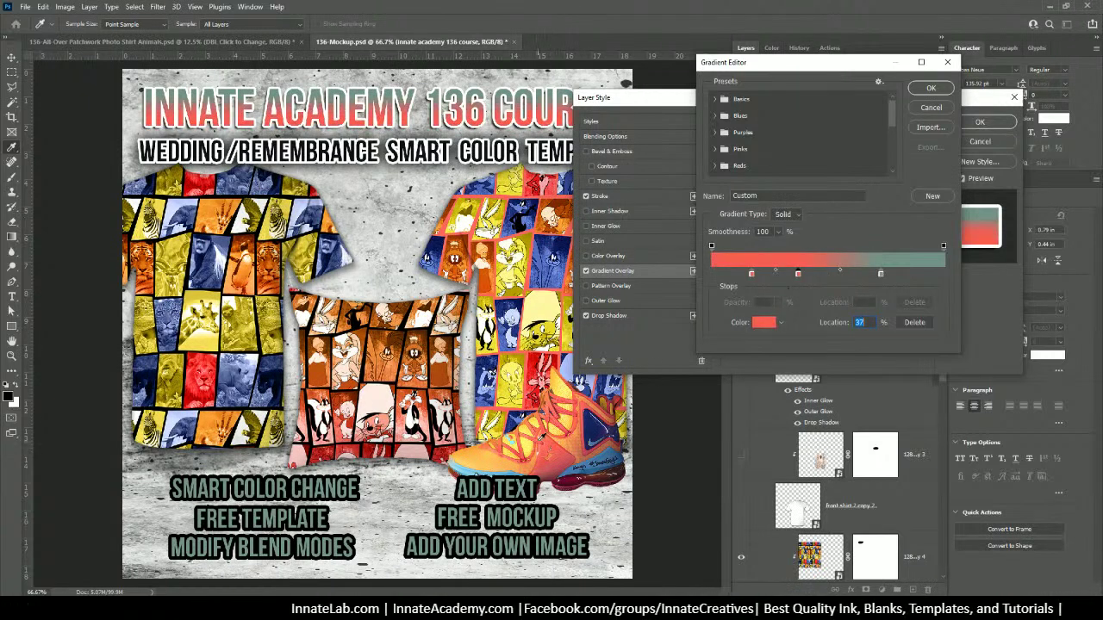
left_click(567, 389)
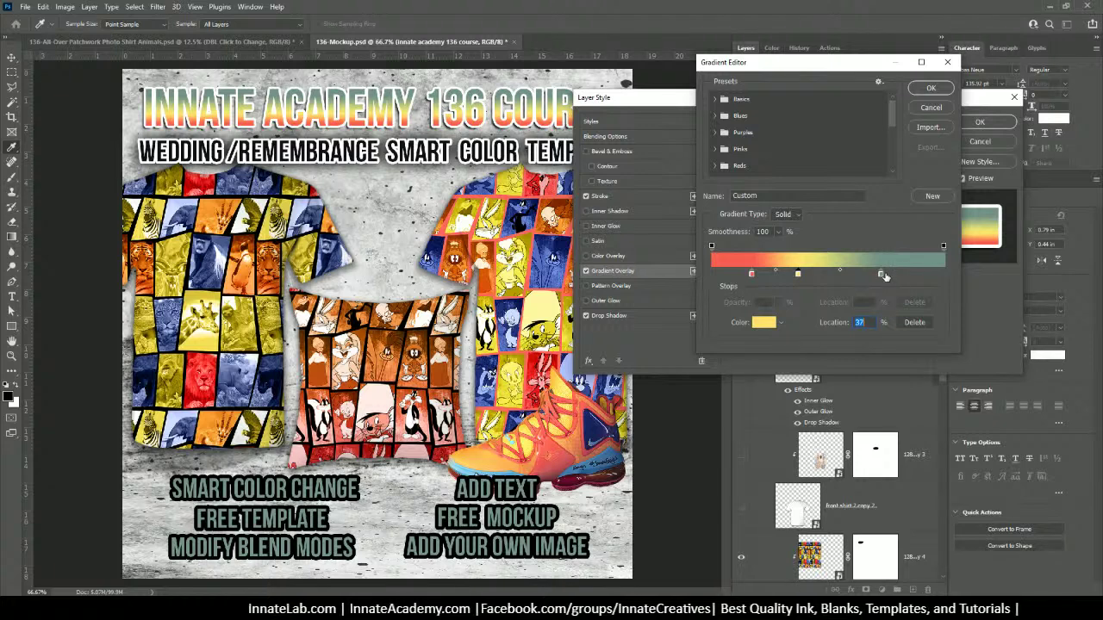
Set the title gradient's end stop to the sneaker's dark blue at about 84% and add a lighter sneaker-blue stop at 70%.
left_click(880, 274)
left_click(603, 424)
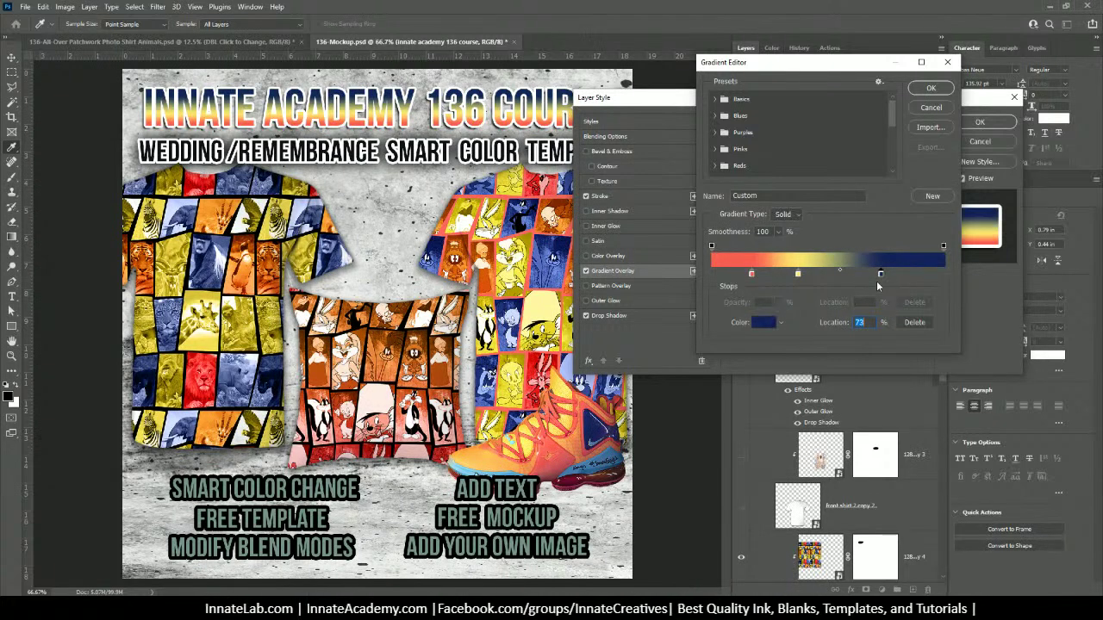
left_click_drag(880, 273, 907, 274)
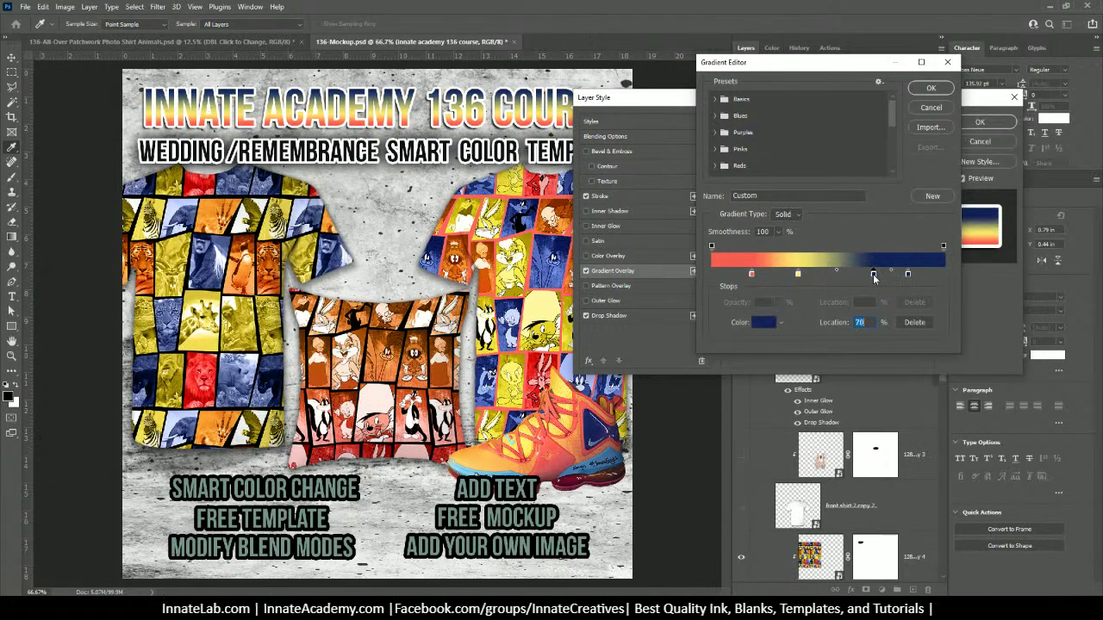
left_click(763, 323)
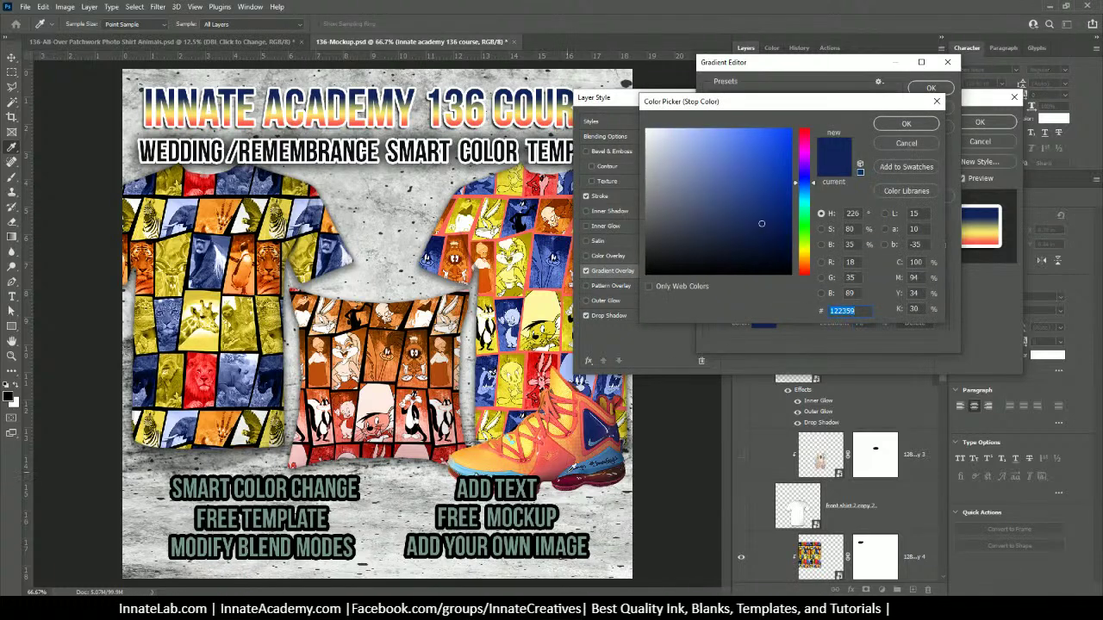
left_click(571, 469)
left_click(890, 127)
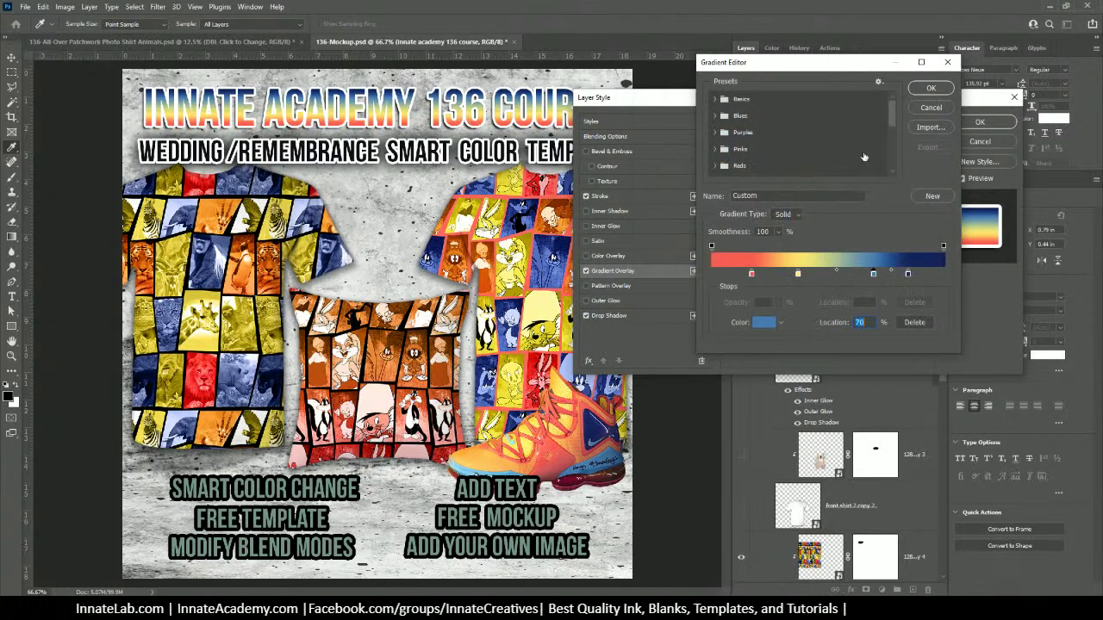
left_click(927, 89)
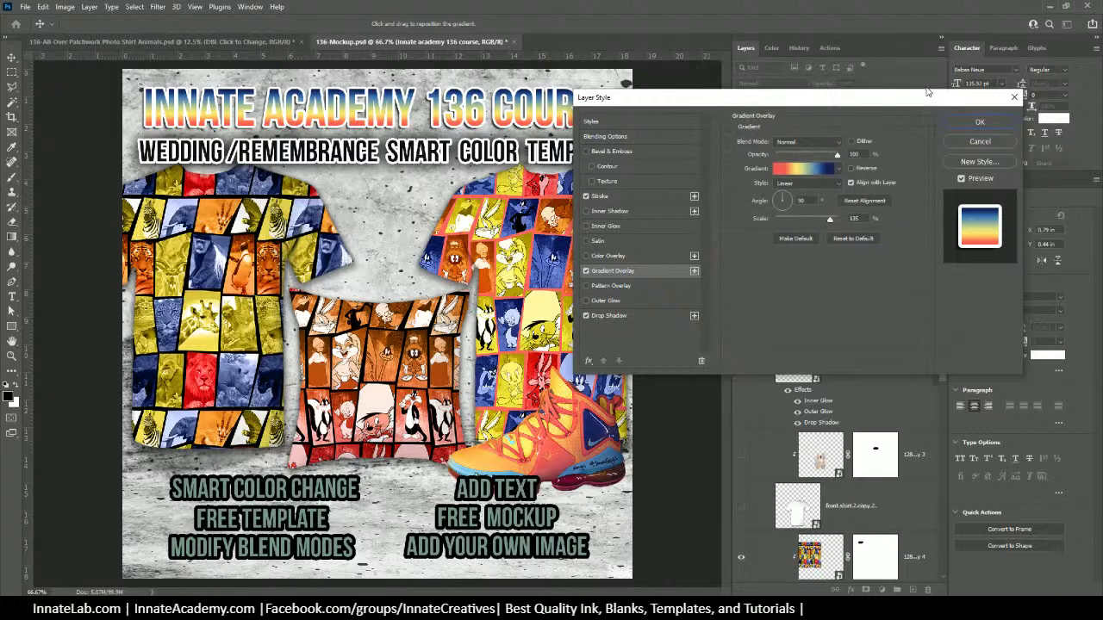
Change the main title's stroke color to black (000000) and apply the layer style.
left_click(604, 200)
left_click(762, 225)
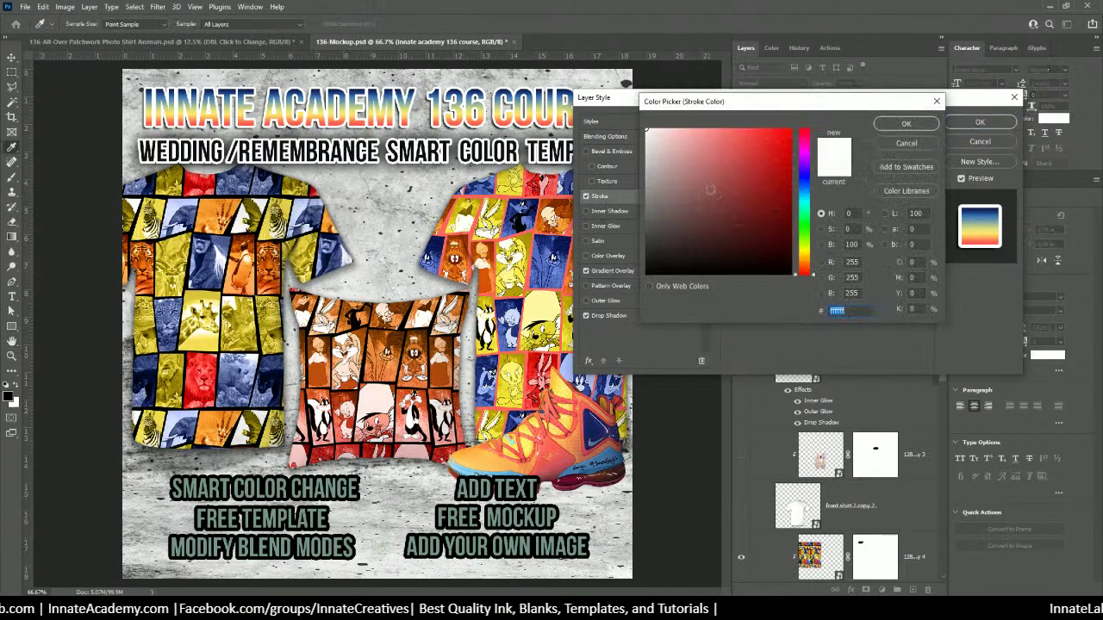
type("000000")
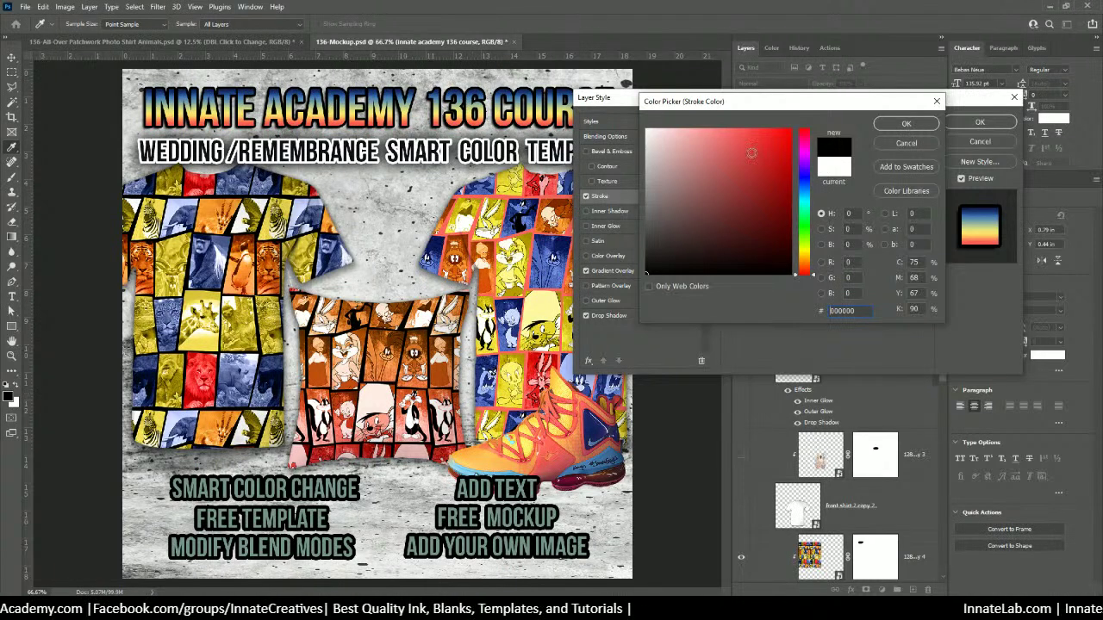
left_click(893, 127)
left_click(956, 125)
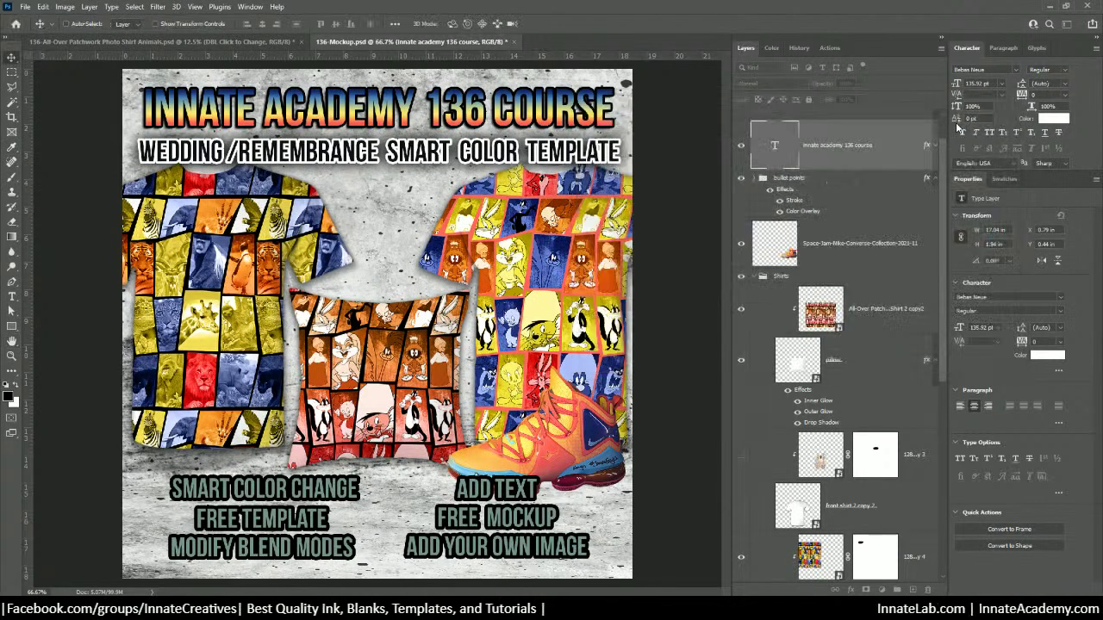
Replace the wedding/remembrance subtitle below the main title with the word "Collage".
left_click(11, 296)
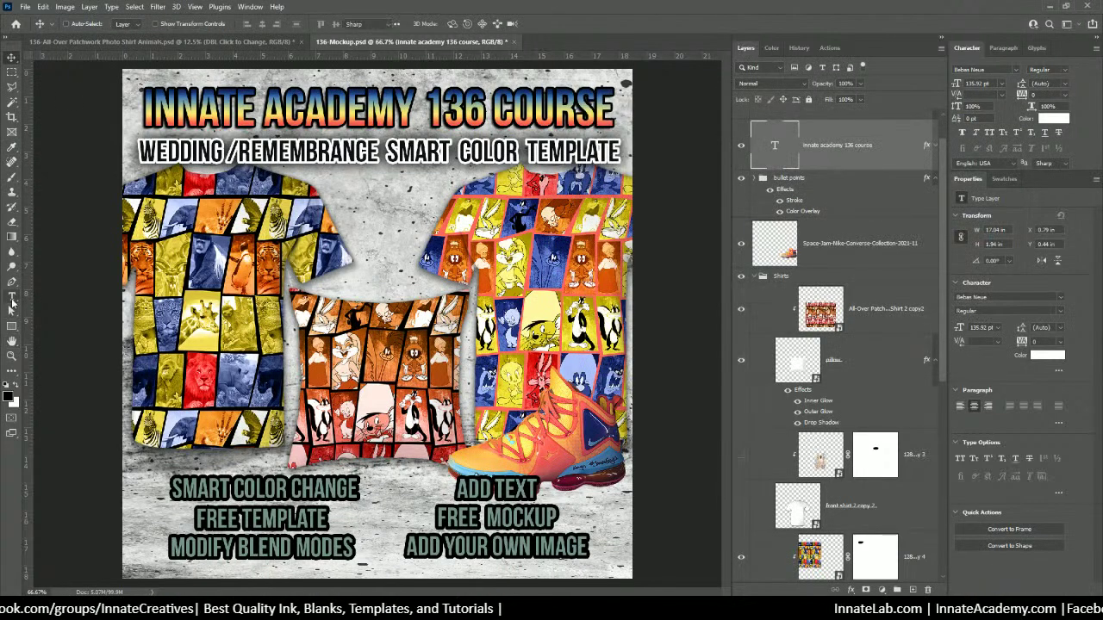
left_click(362, 155)
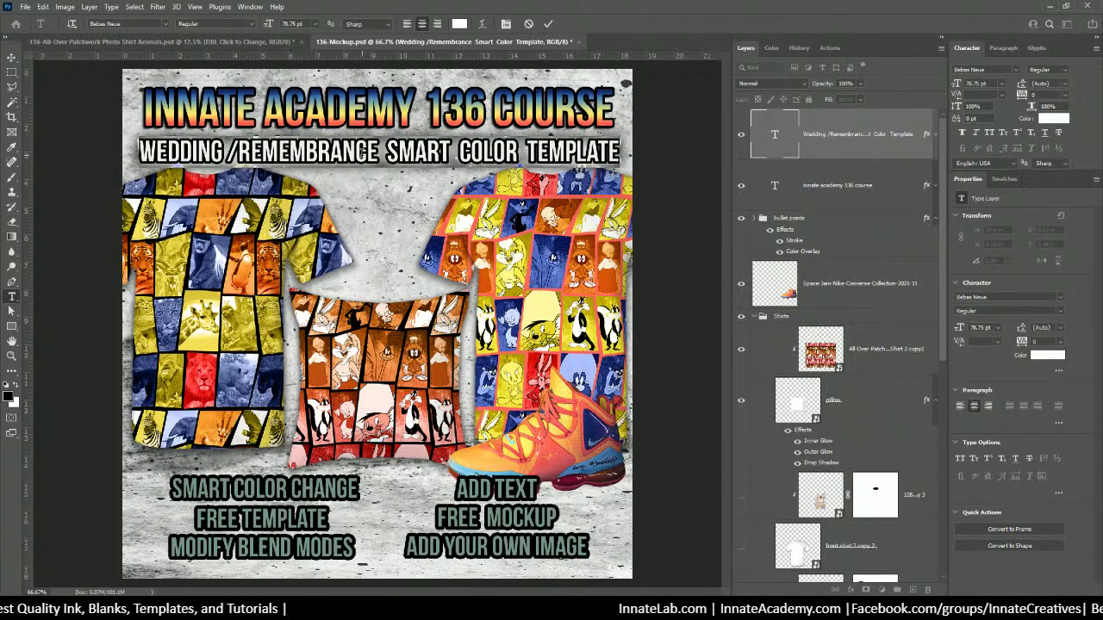
type("PATCH")
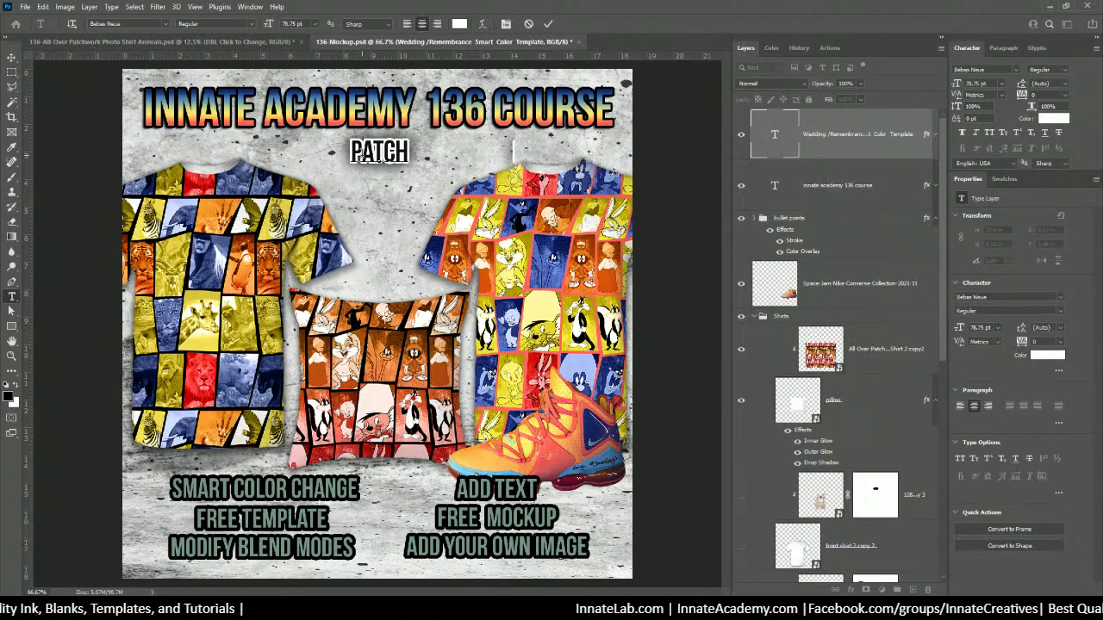
key("BackSpace")
key("BackSpace")
key("BackSpace")
key("BackSpace")
key("BackSpace")
type("CO")
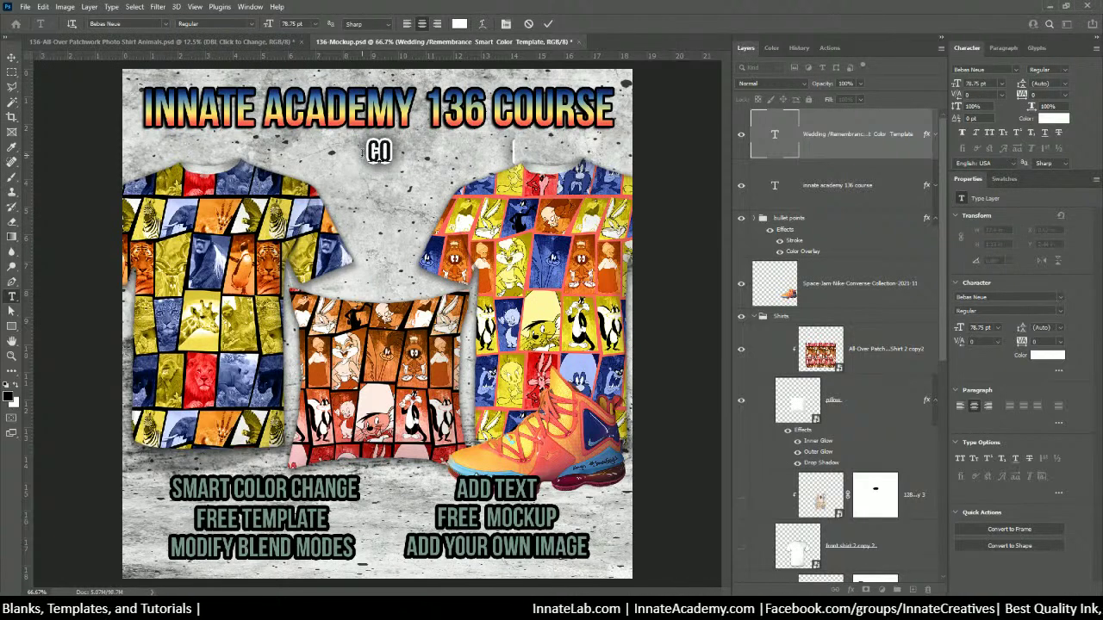
type("L")
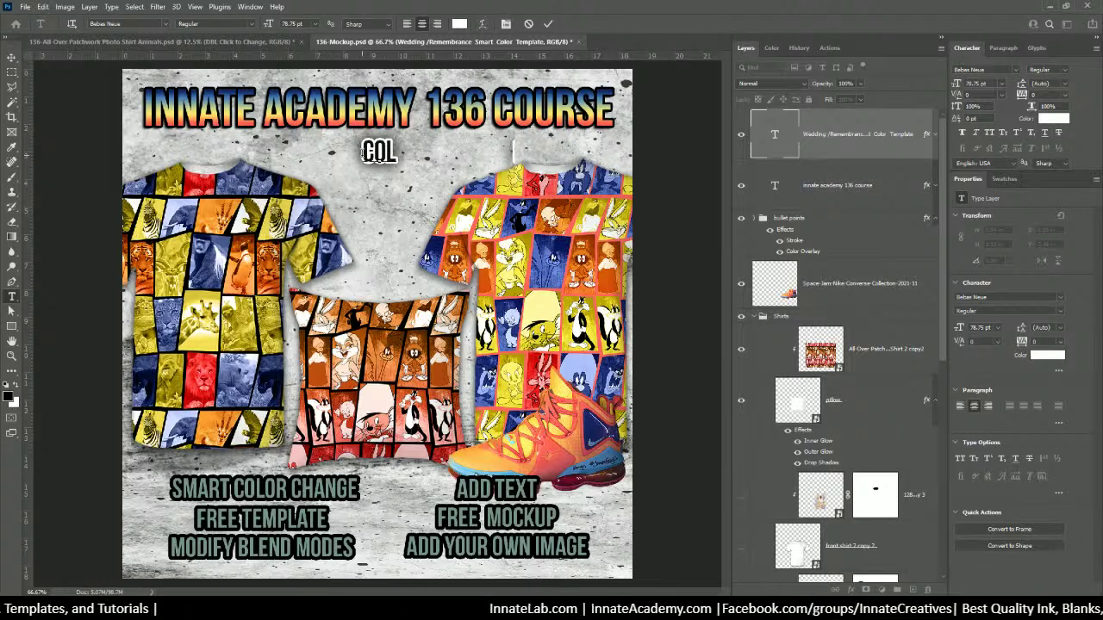
type("LAGE")
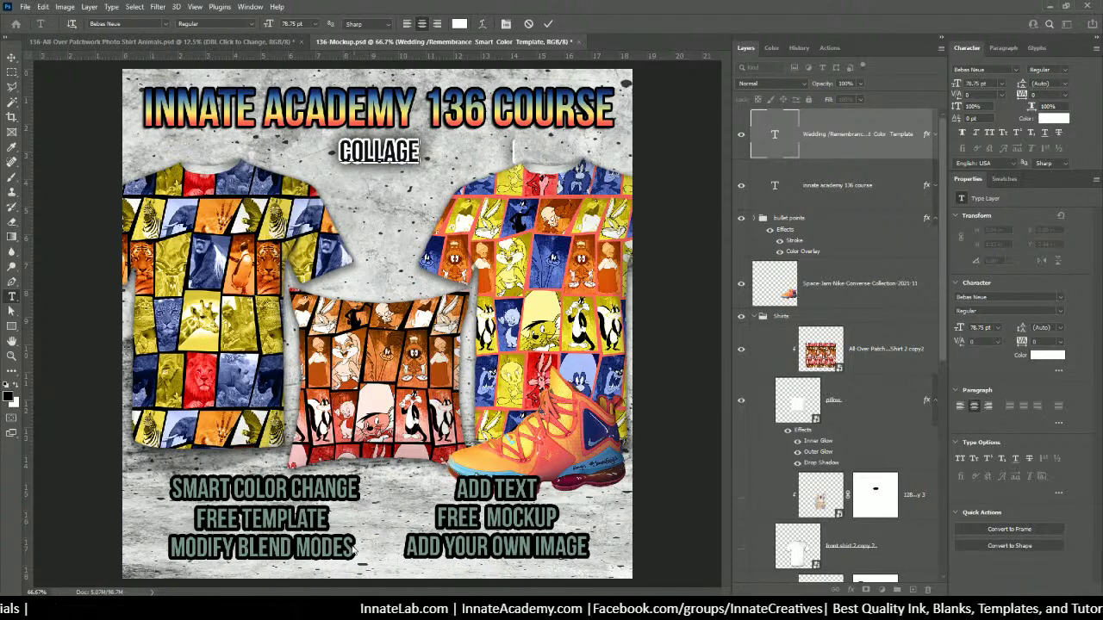
Switch to Chrome, look up "collage" on Google in a new tab to check the dictionary entry, and return to Photoshop.
mouse_move(293, 614)
left_click(319, 576)
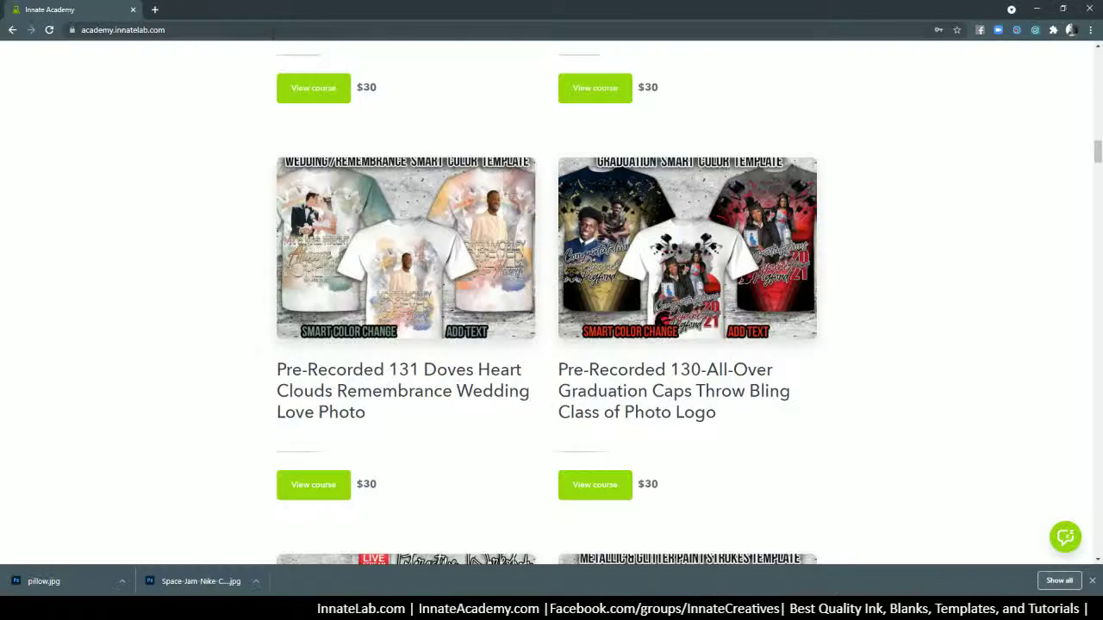
left_click(155, 10)
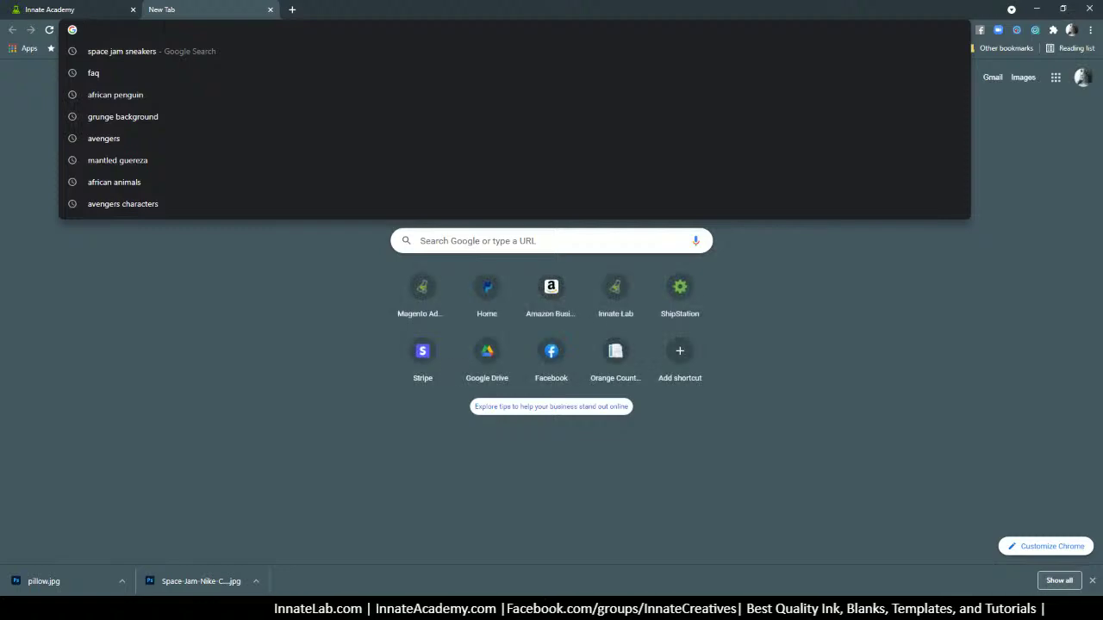
type("collage")
key("Return")
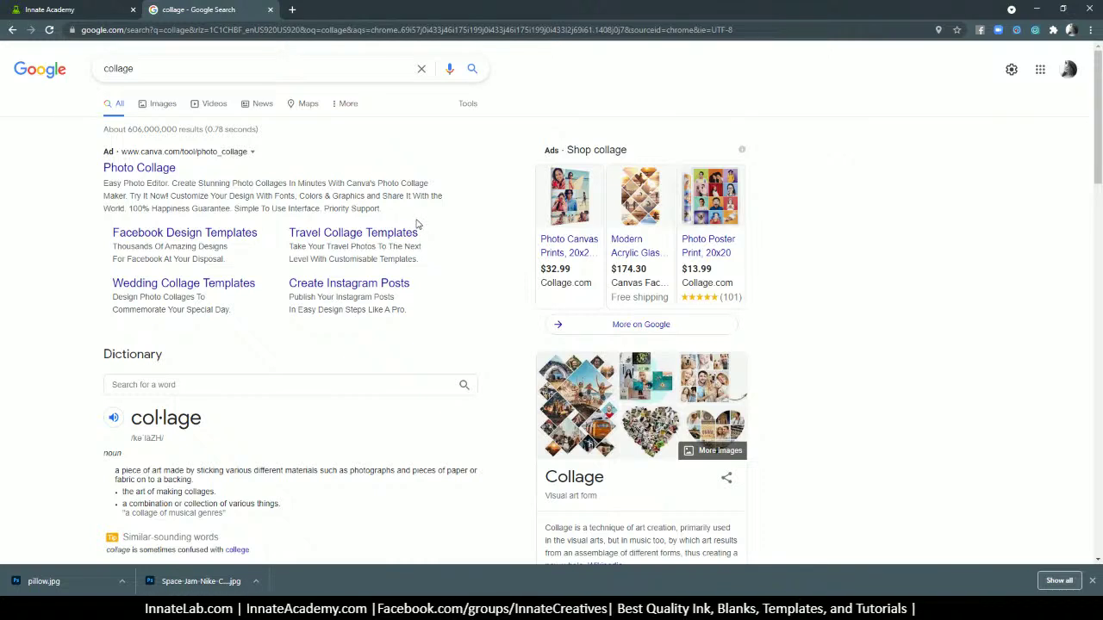
scroll(123, 225, "down", 1)
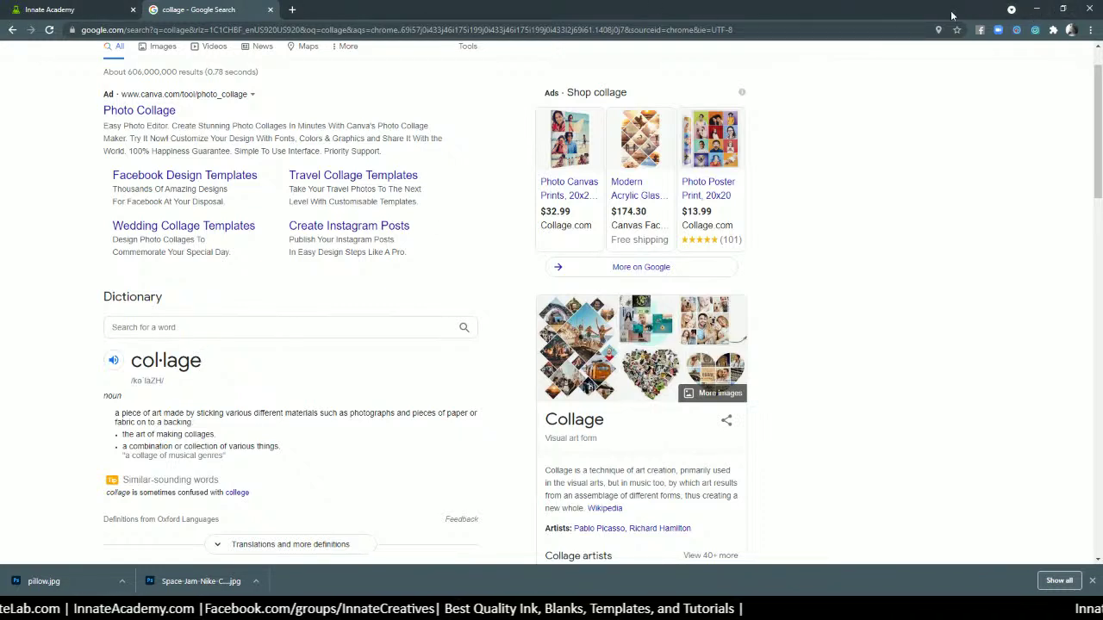
left_click(1036, 13)
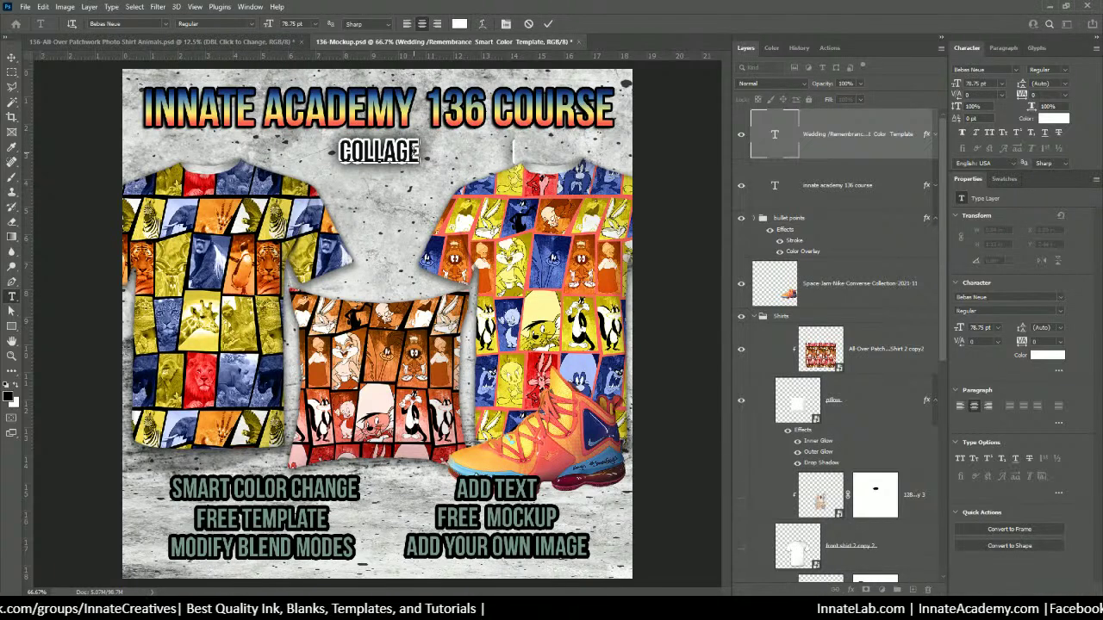
Extend the subtitle around the word "Collage" so it reads "Smart Color Collage Template".
left_click_drag(416, 151, 413, 152)
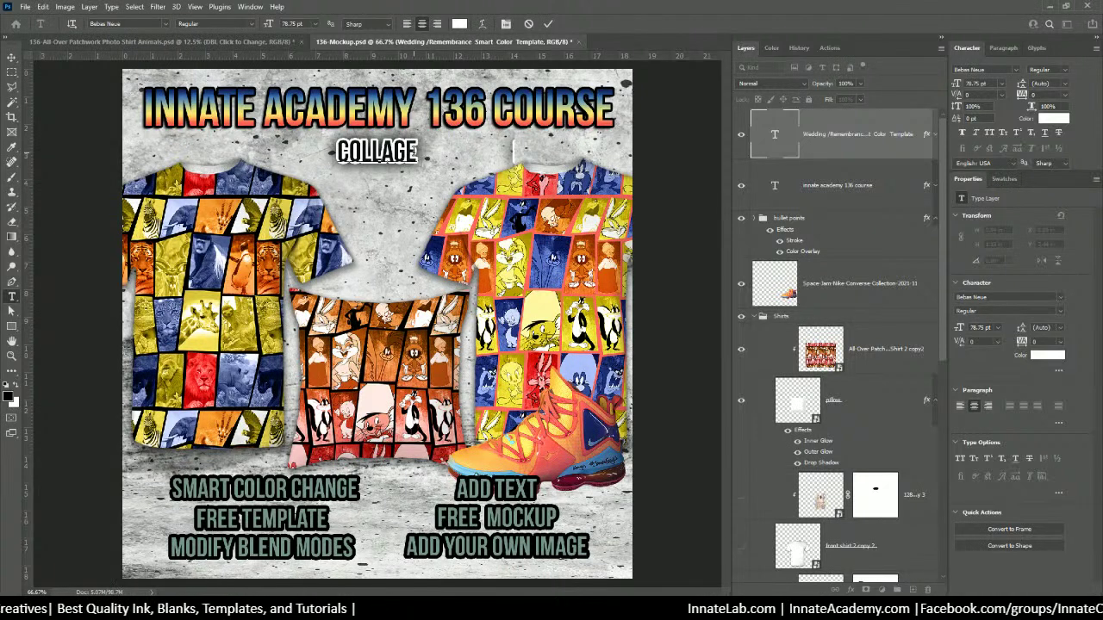
type("TE")
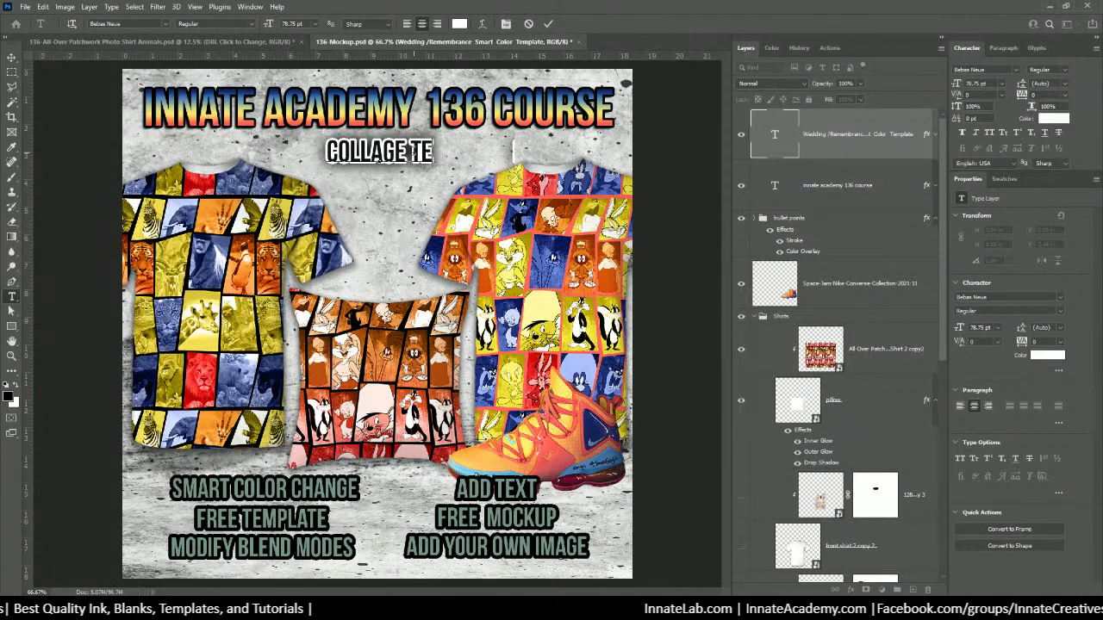
type("MPLATE")
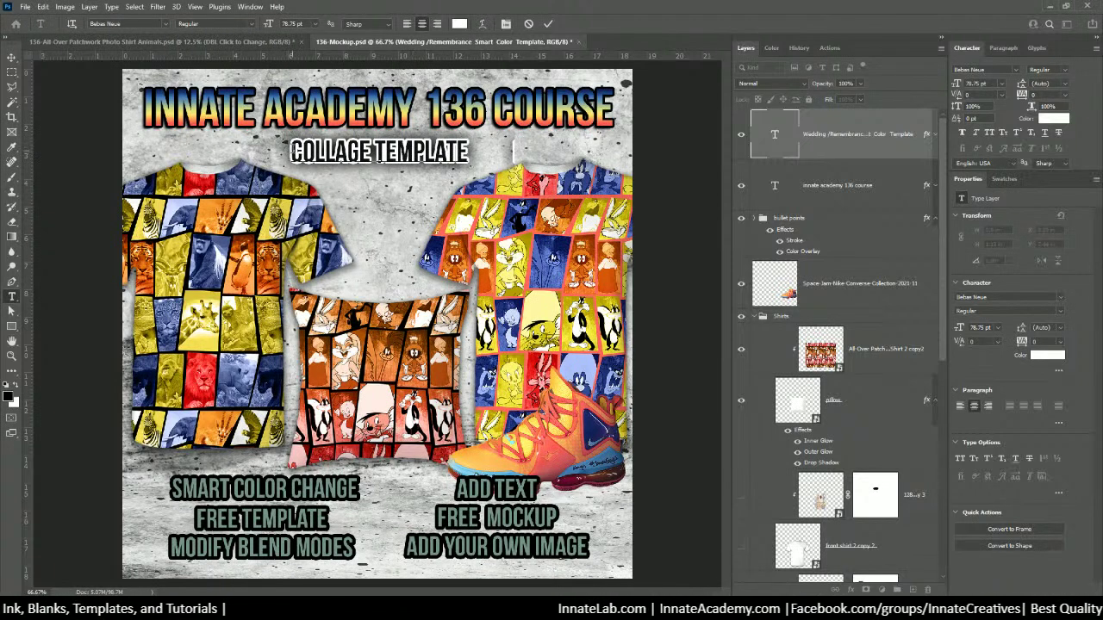
type("SMART COL")
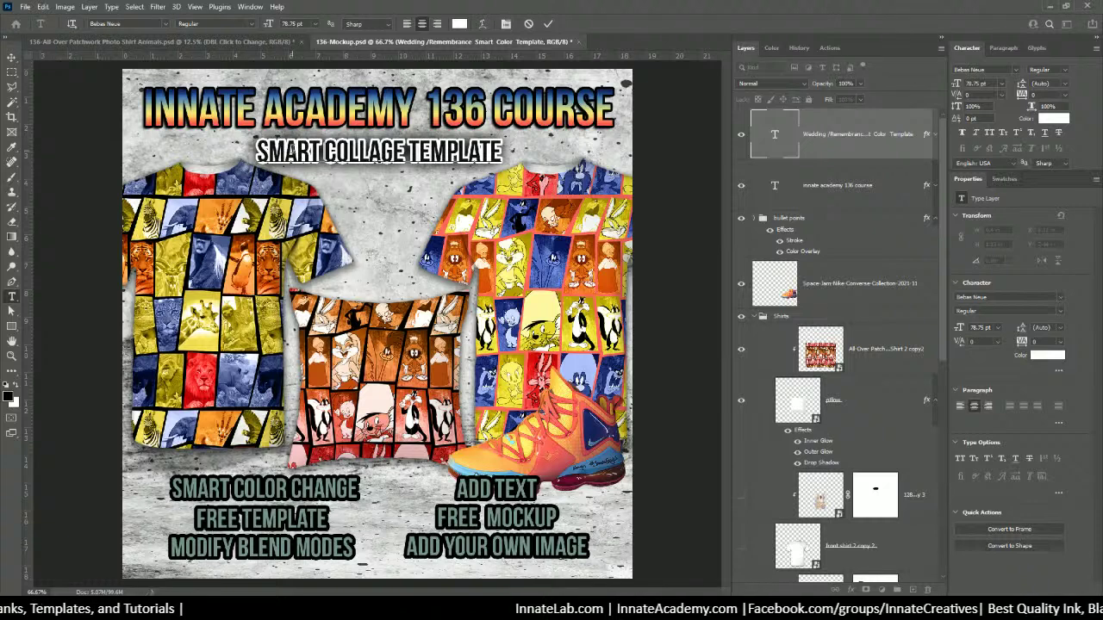
type("OR ")
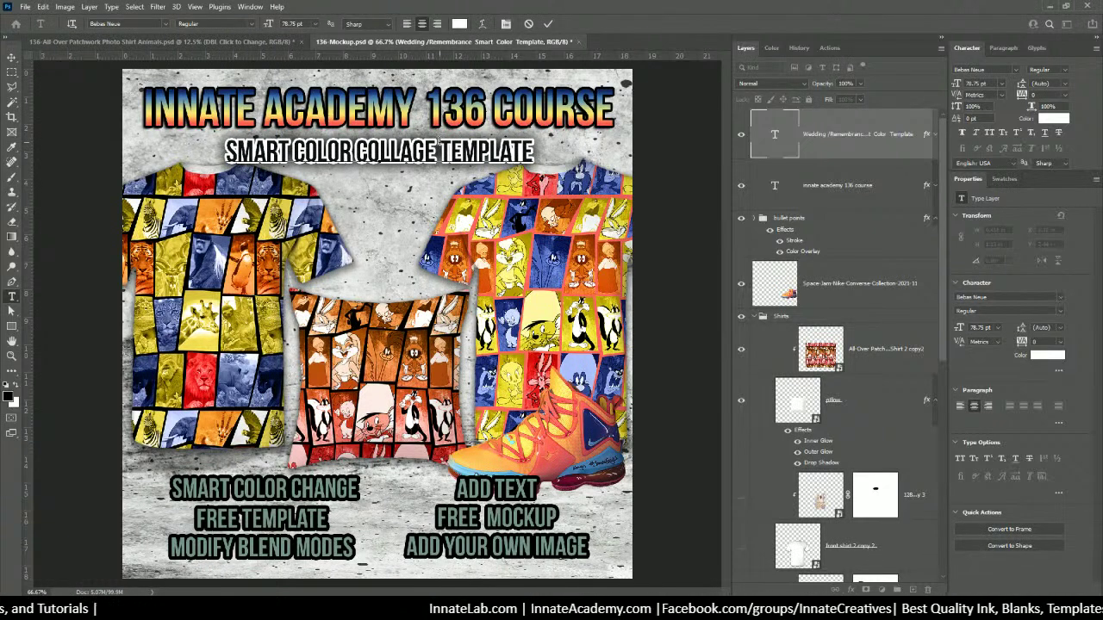
Insert the word "Photo" before "Template" in the subtitle and commit the text edit.
type(" P")
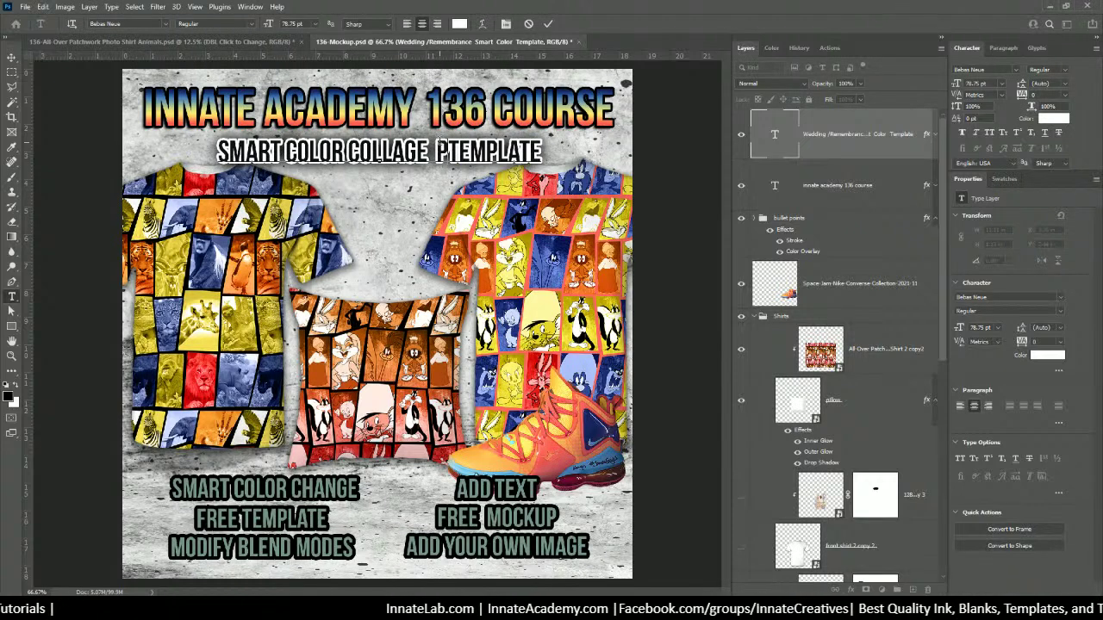
type("HTO")
key("BackSpace")
key("BackSpace")
key("BackSpace")
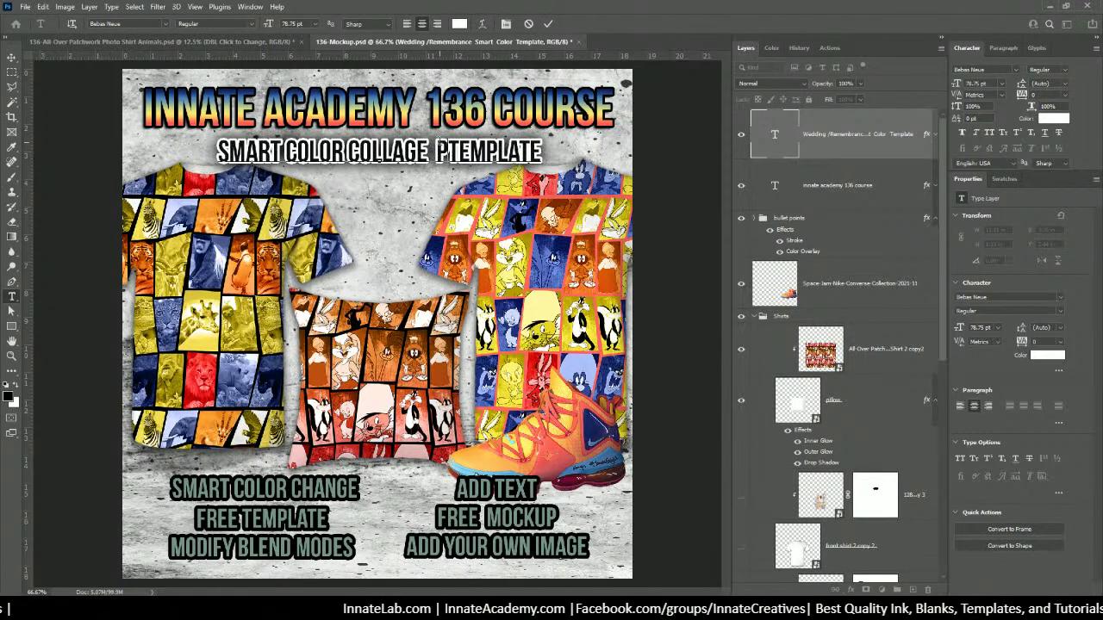
type("OTO")
key("BackSpace")
key("BackSpace")
key("BackSpace")
type("HOTO")
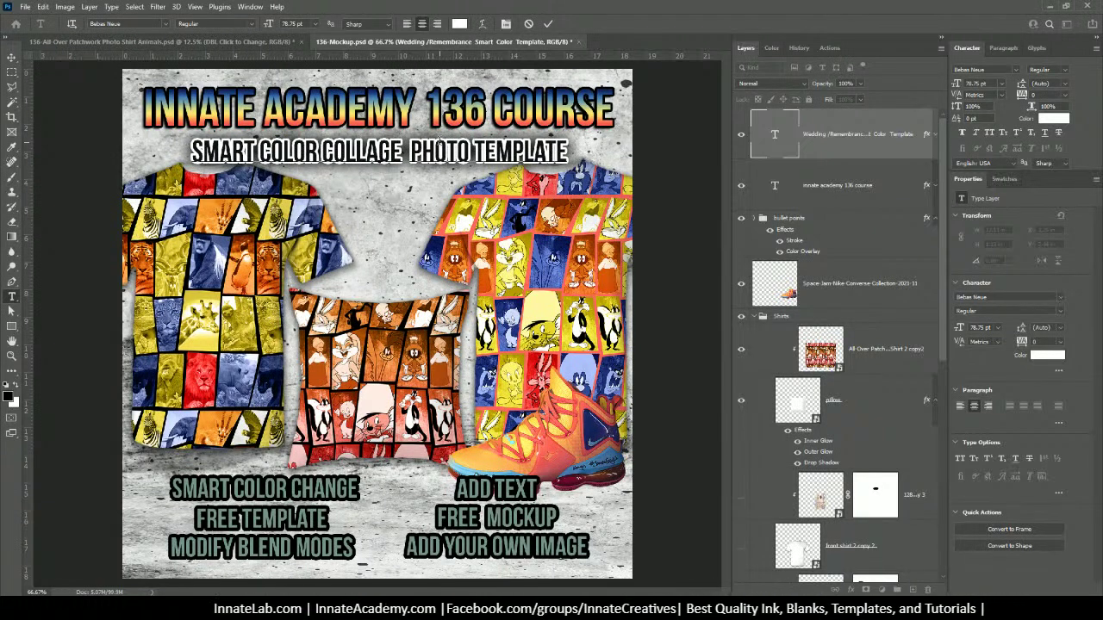
left_click(11, 57)
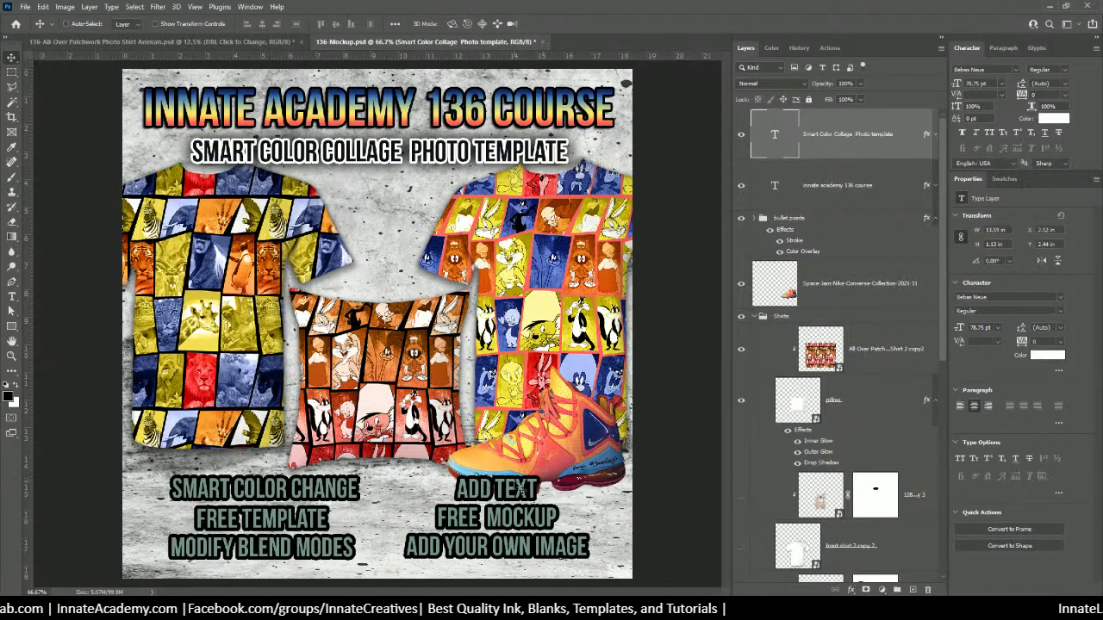
Replace the "Add text" bullet point with "Up to 16 Photos", adding an extra space before "Photos".
right_click(521, 488)
left_click(545, 499)
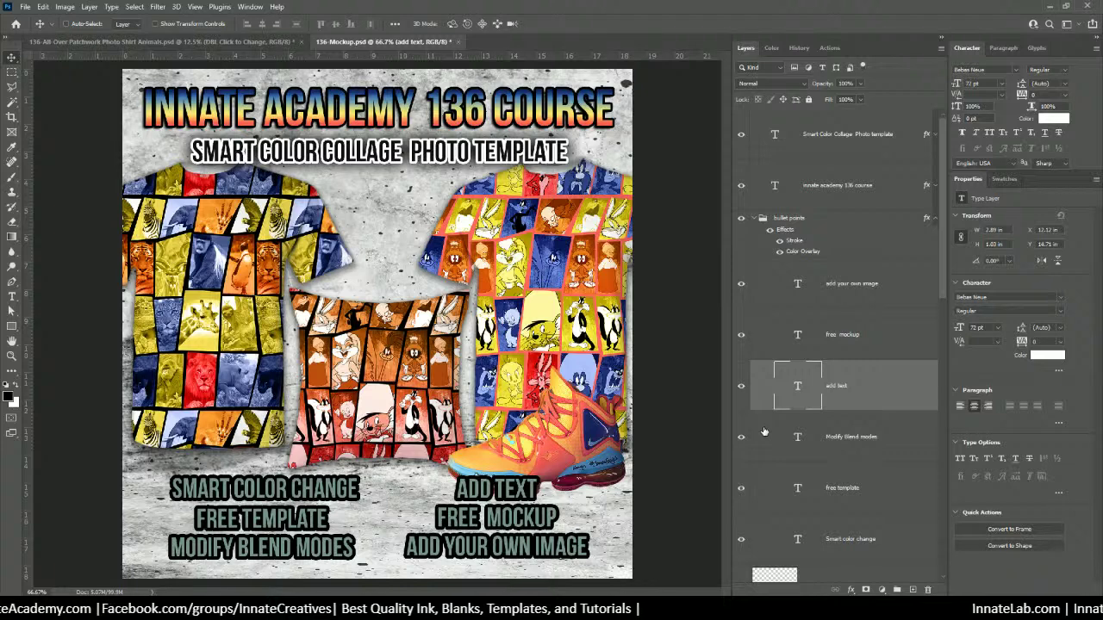
double_click(796, 388)
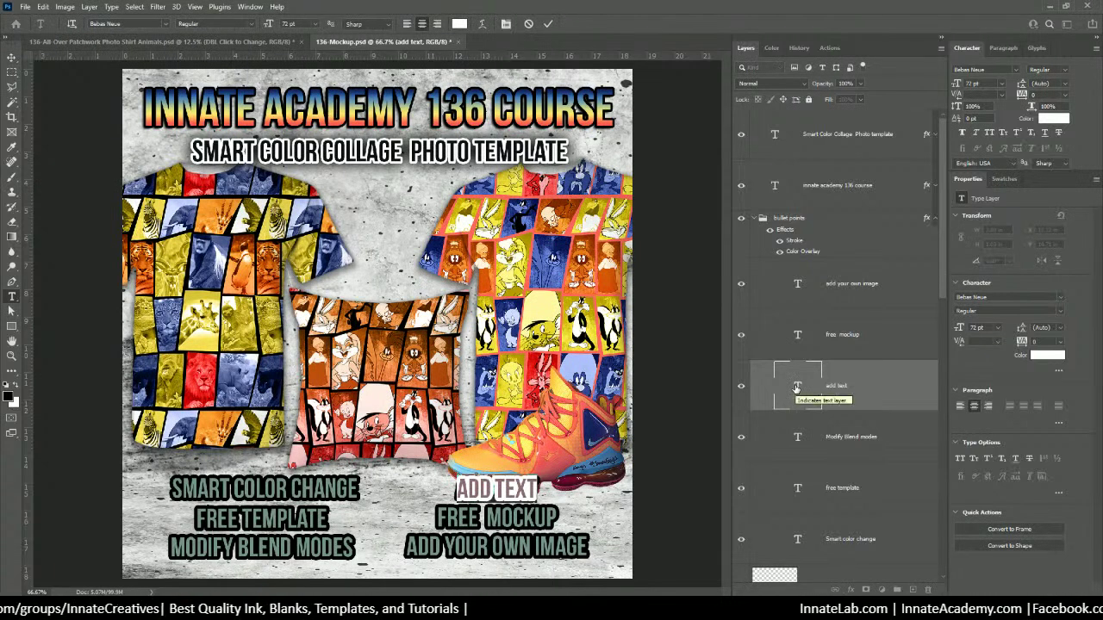
type("UP TO")
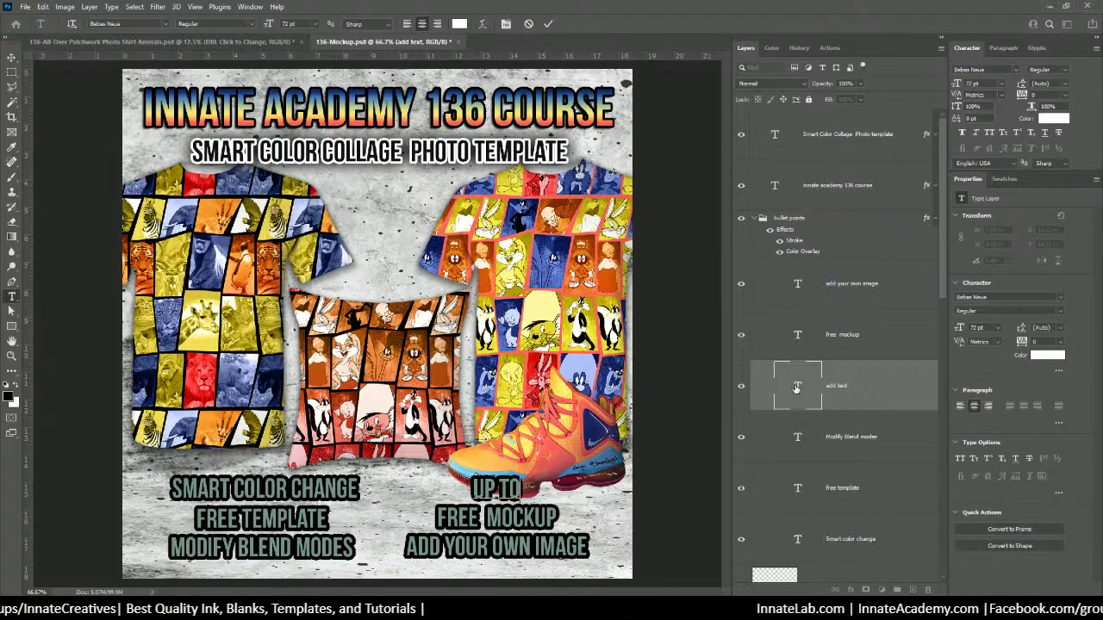
type(" 16")
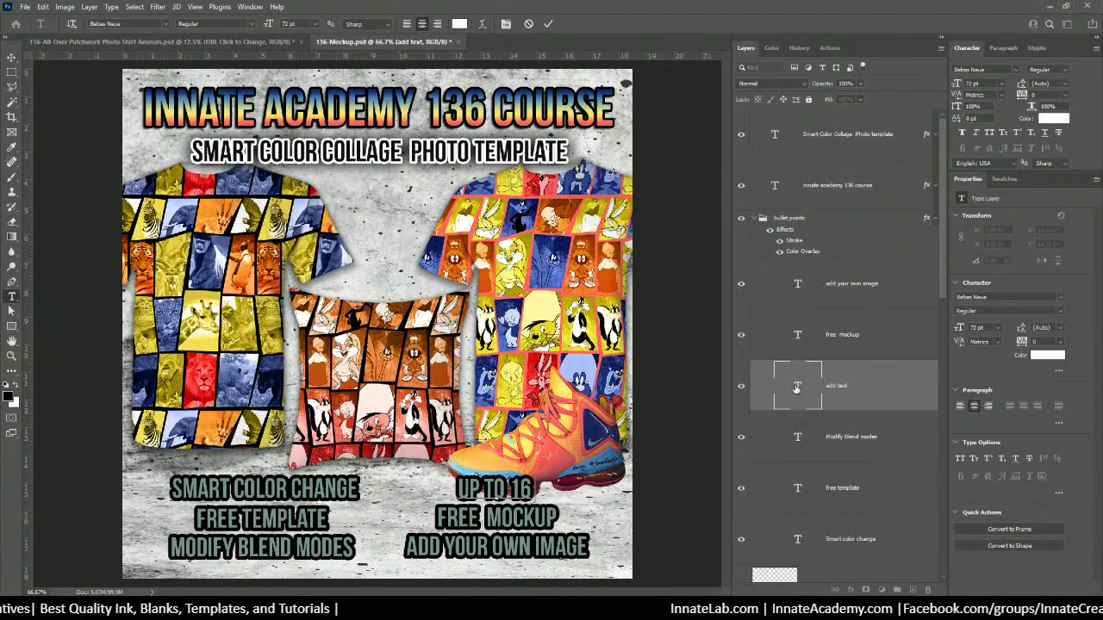
type(" PHOTOS")
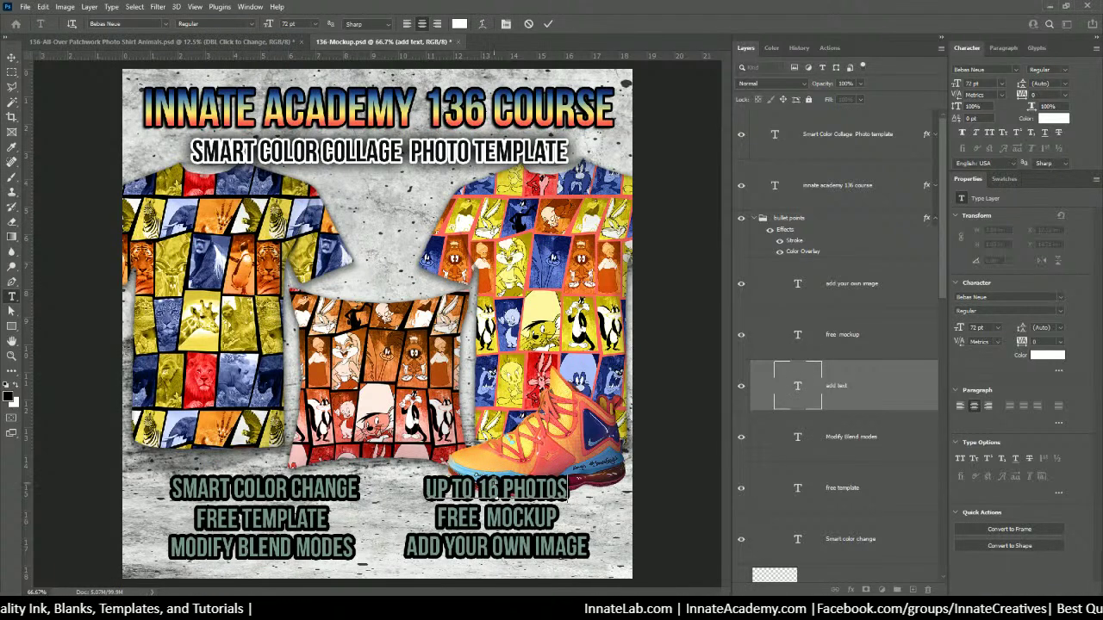
left_click(497, 485)
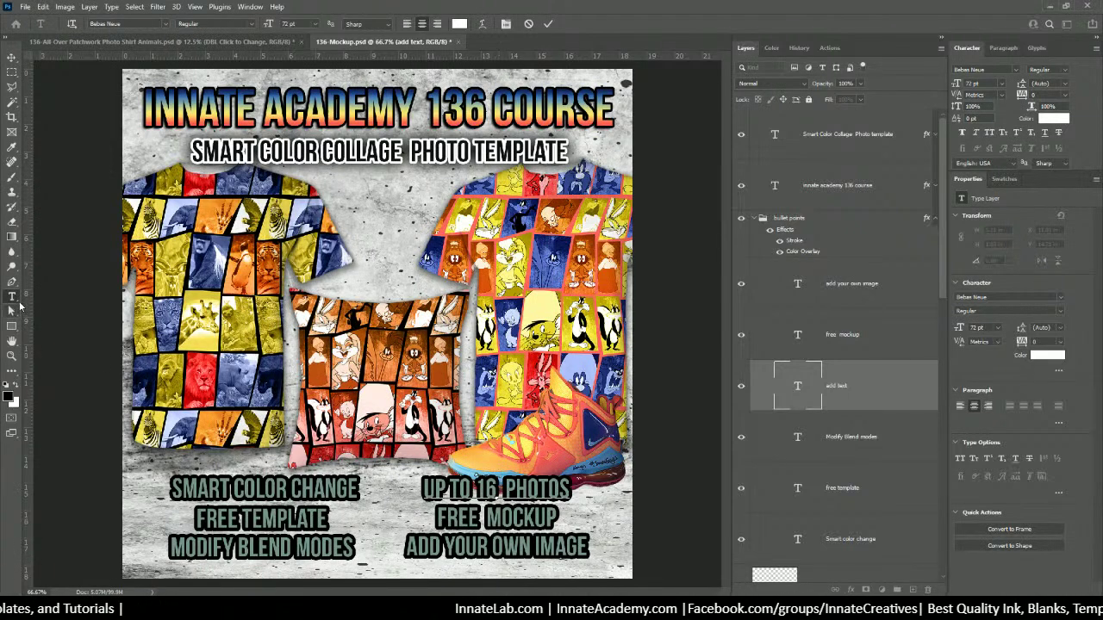
Make the last bullet point plural so it reads "Add your own images", and commit the text edit.
left_click(805, 286)
left_click(591, 548)
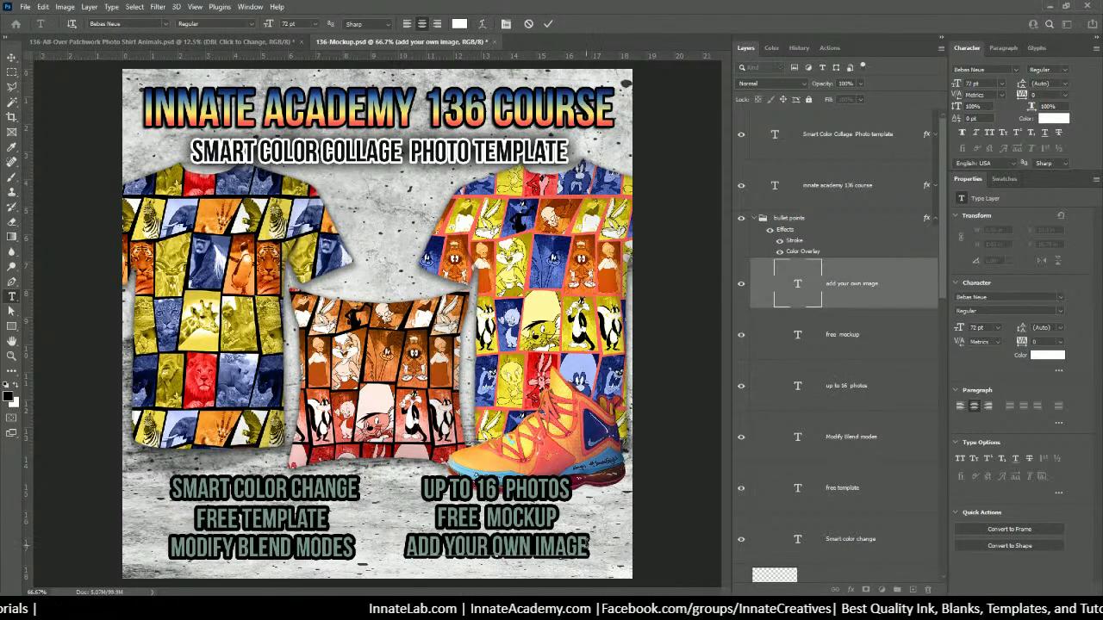
type("s")
left_click(820, 226)
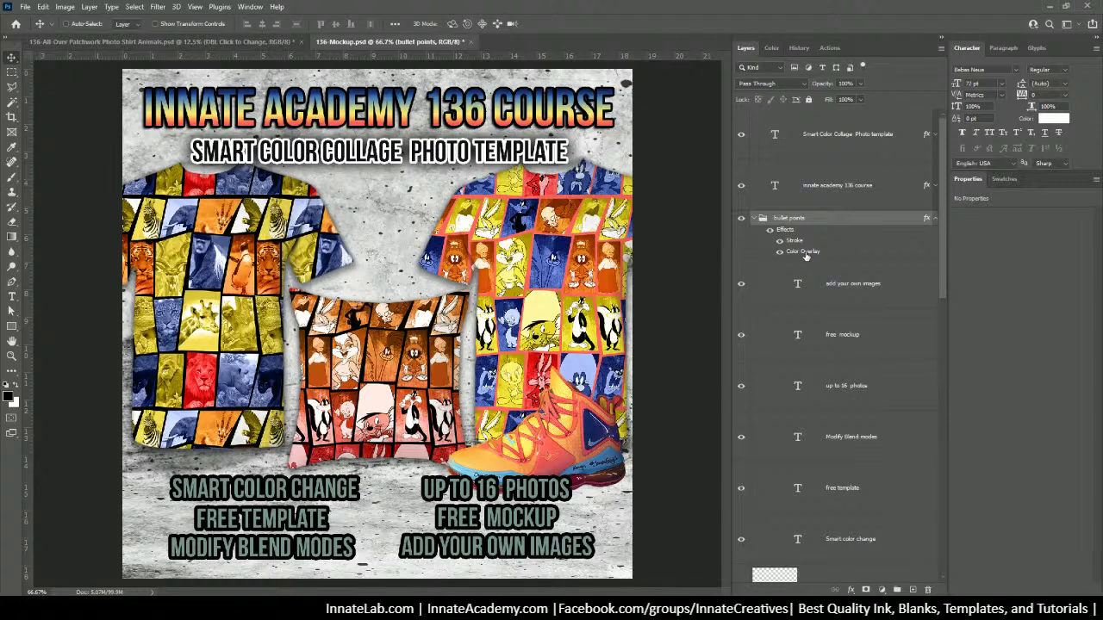
Set the bullet points group's Color Overlay to the light orange #fec260 sampled from the sneaker, and save the mockup.
double_click(805, 253)
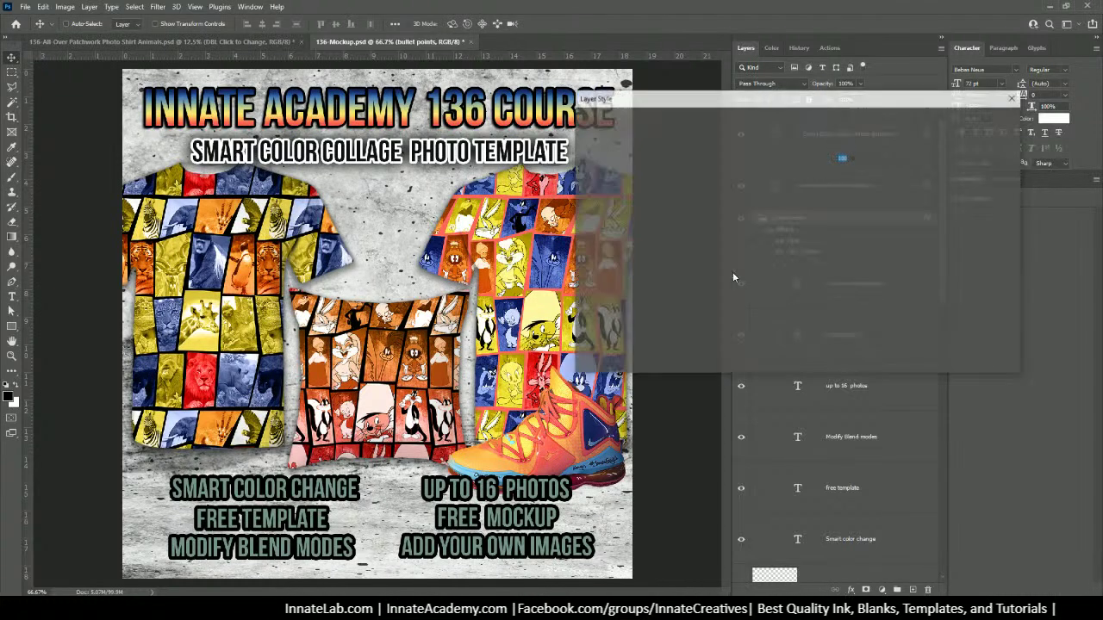
left_click(849, 147)
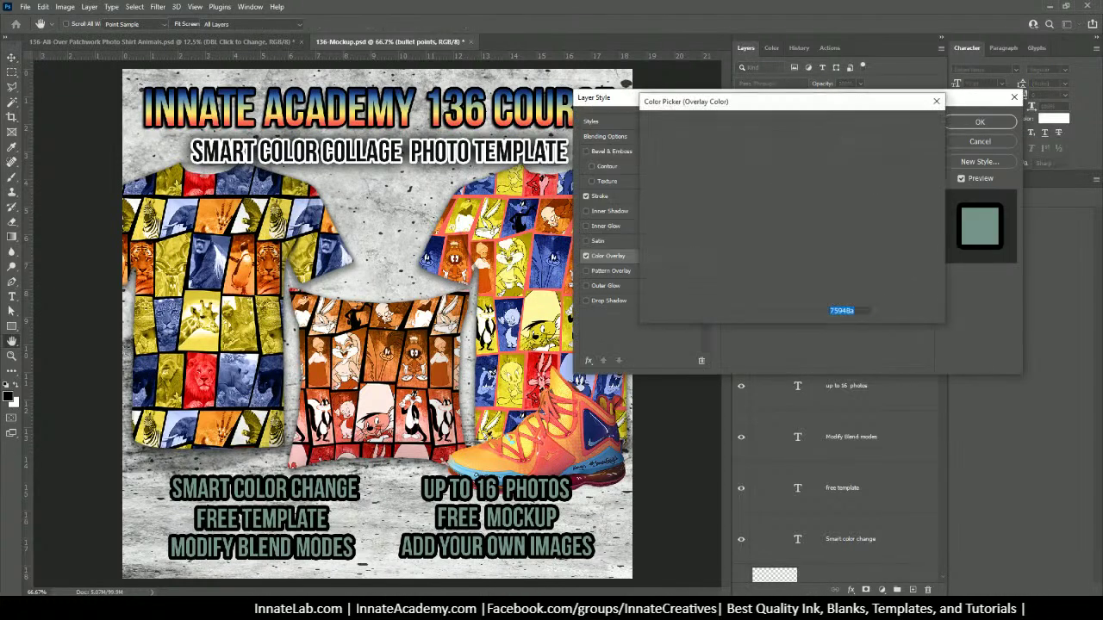
left_click(493, 460)
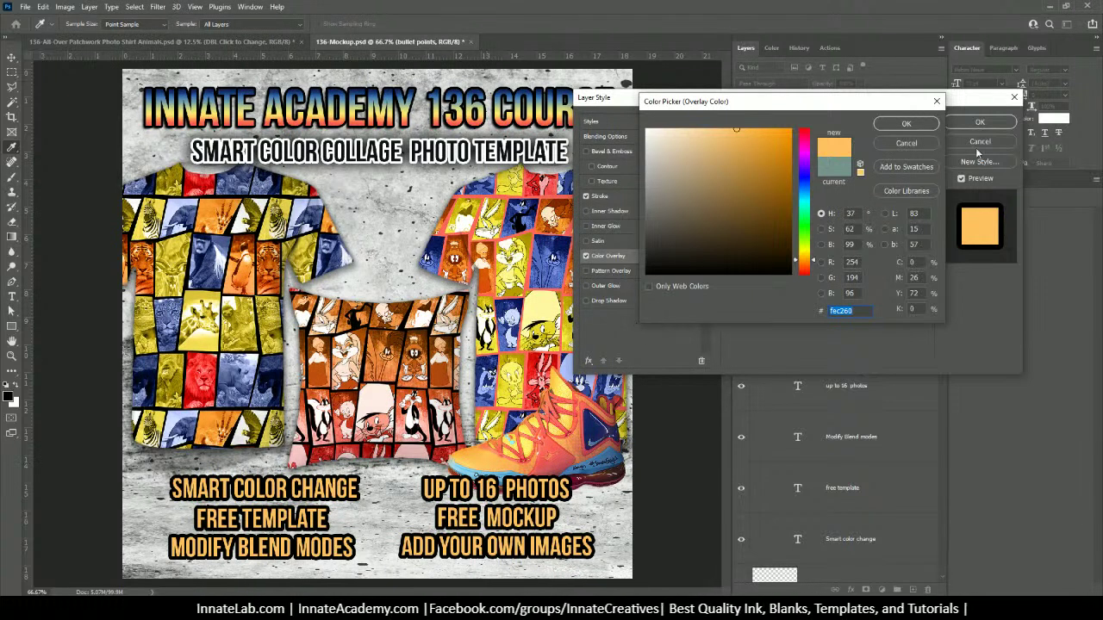
left_click(927, 127)
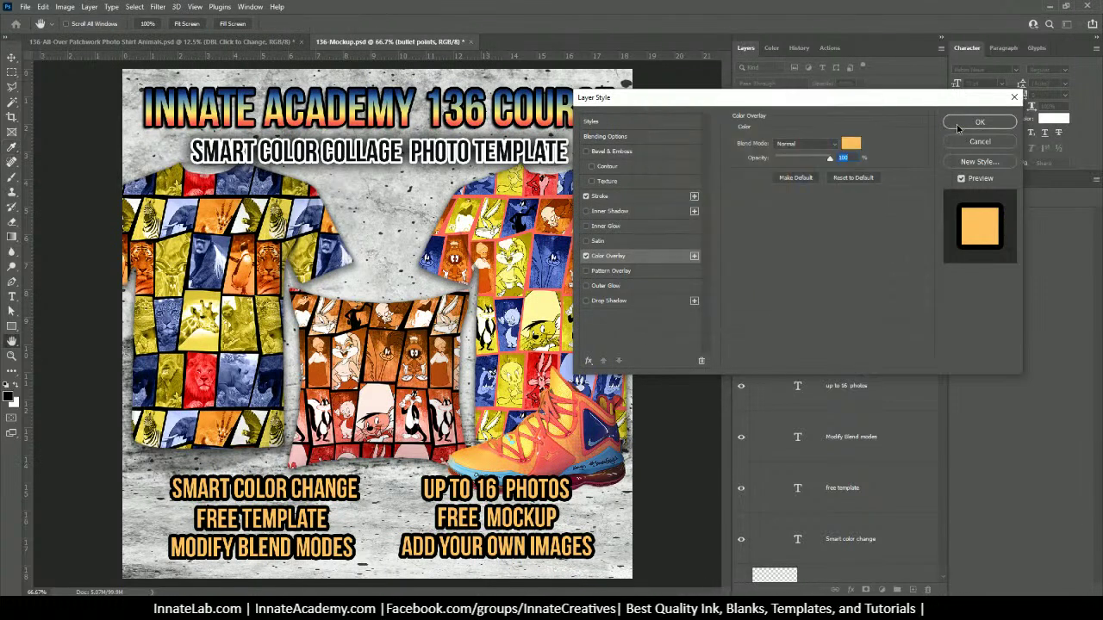
left_click(977, 122)
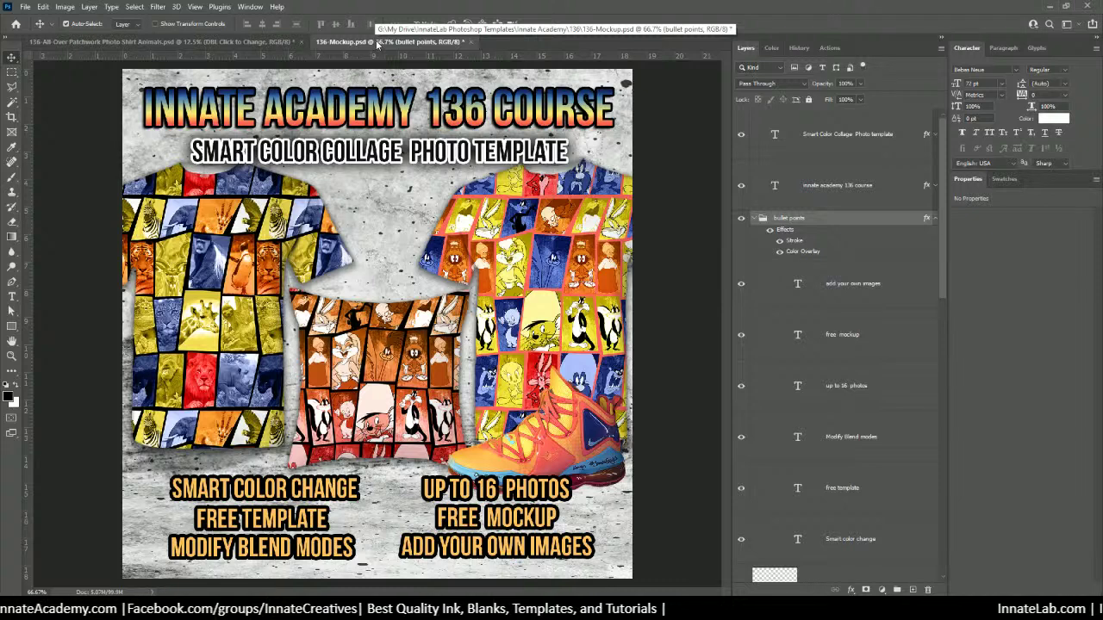
key("ctrl+s")
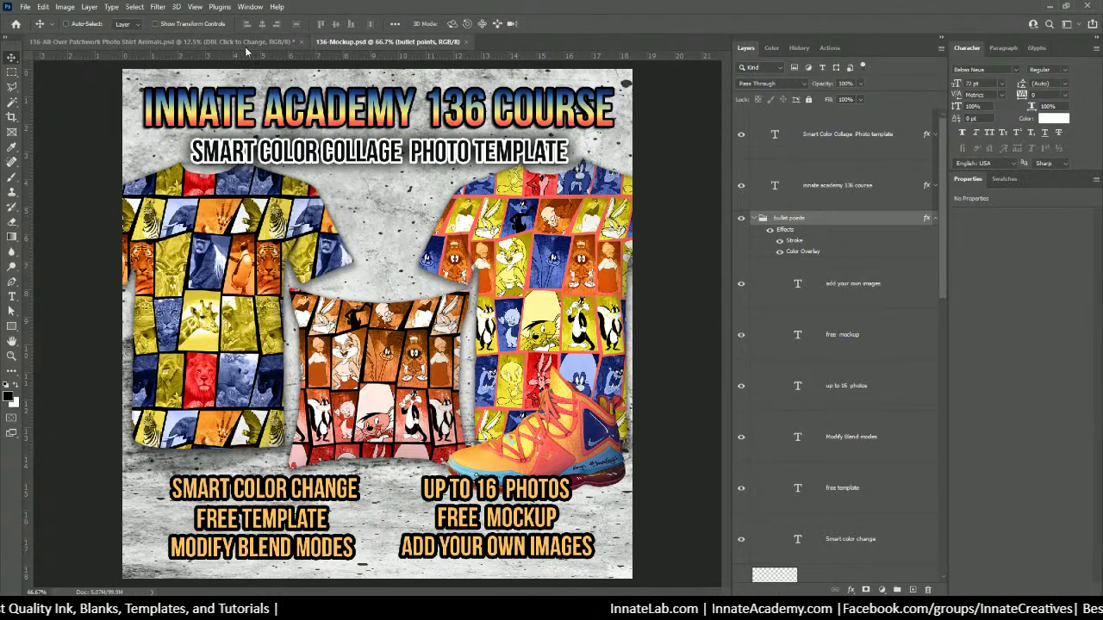
Switch to the animals shirt document and show the TurnOFF4Printing, KeepON4Printing and Layer 3 shirt layers.
left_click(244, 44)
left_click(350, 45)
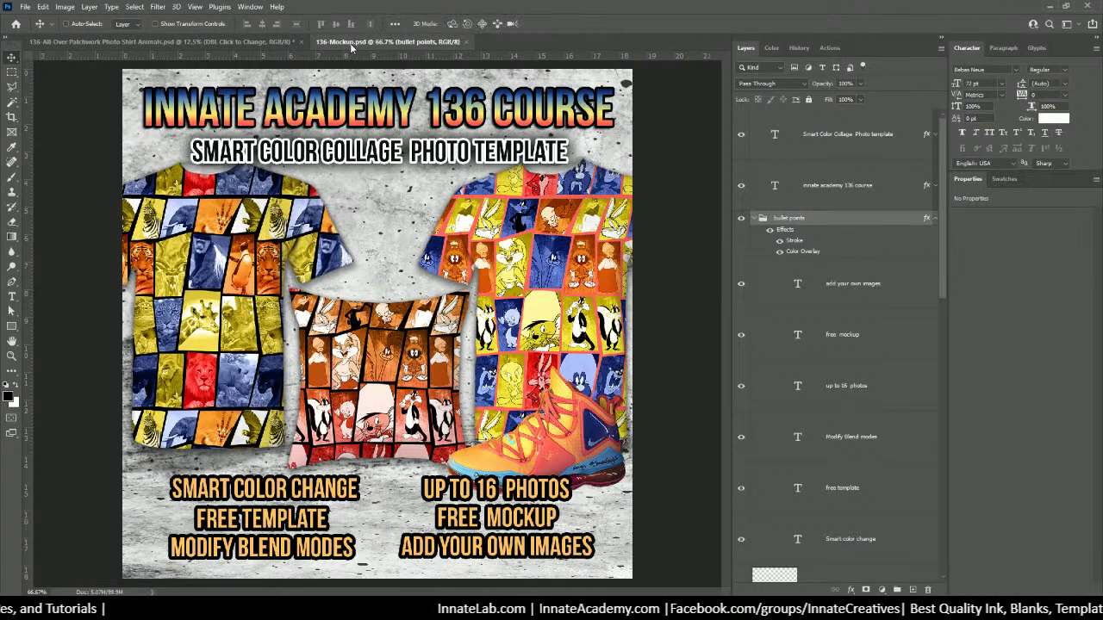
left_click(298, 43)
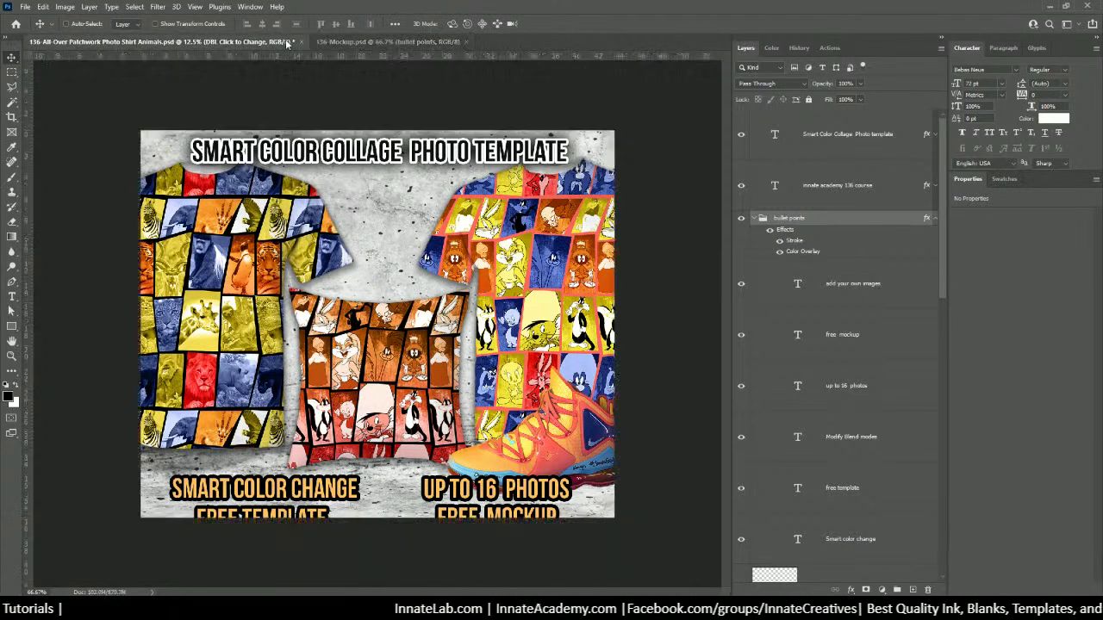
left_click(740, 216)
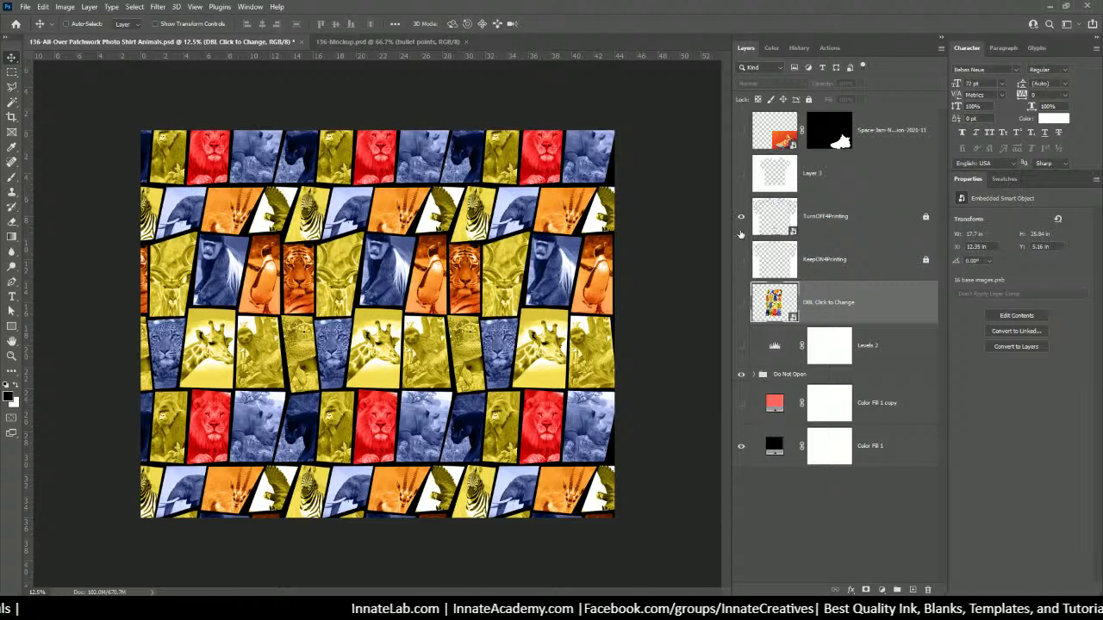
left_click(740, 259)
left_click(741, 173)
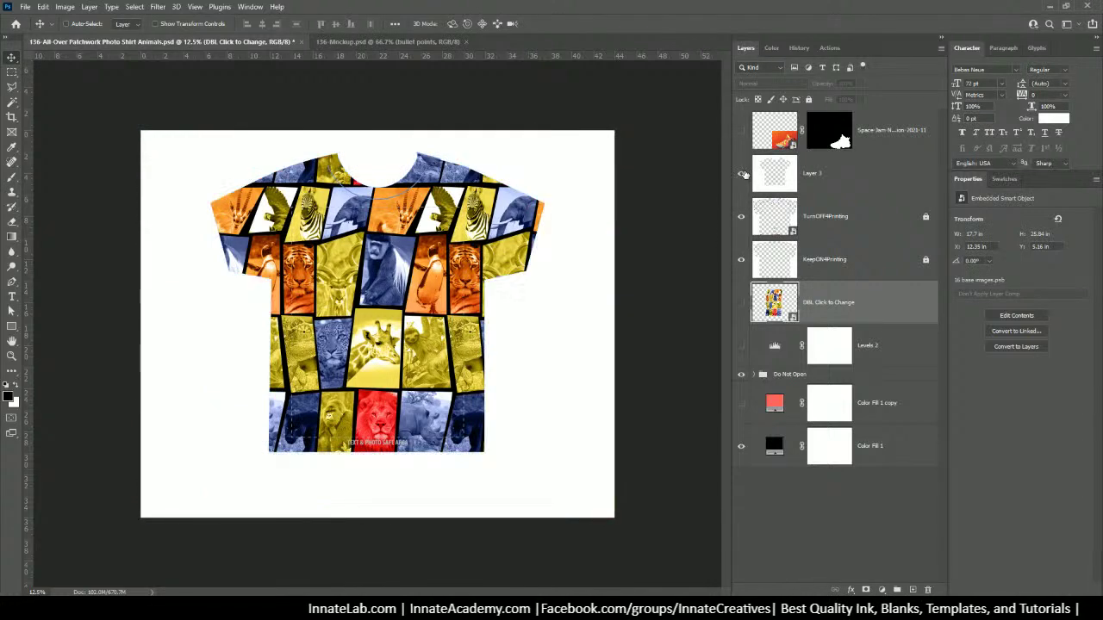
left_click(742, 174)
left_click(742, 174)
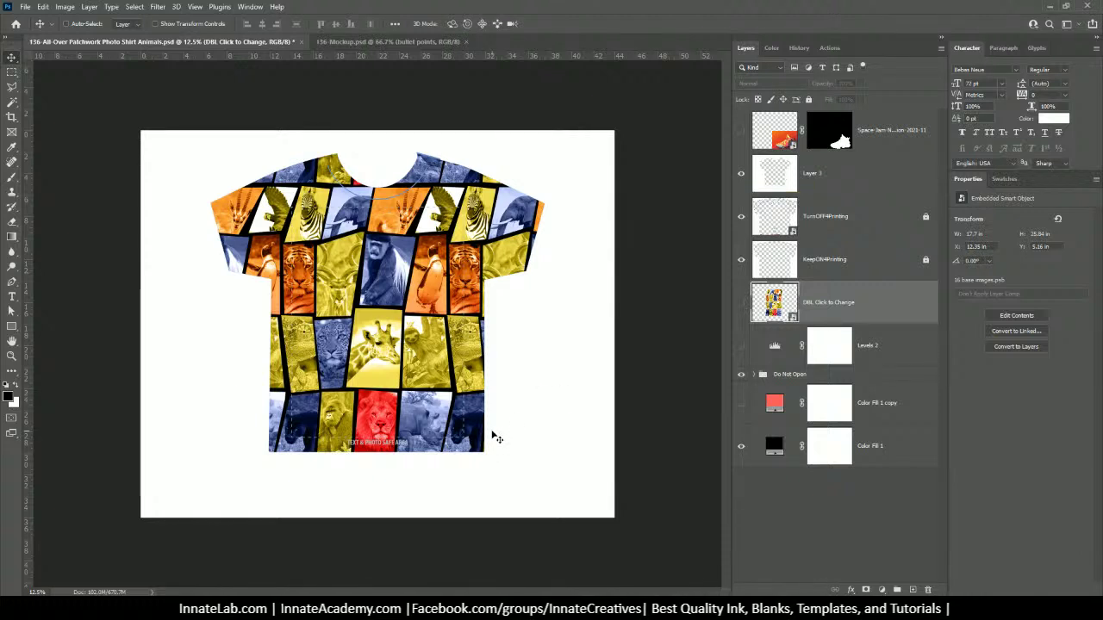
left_click(743, 174)
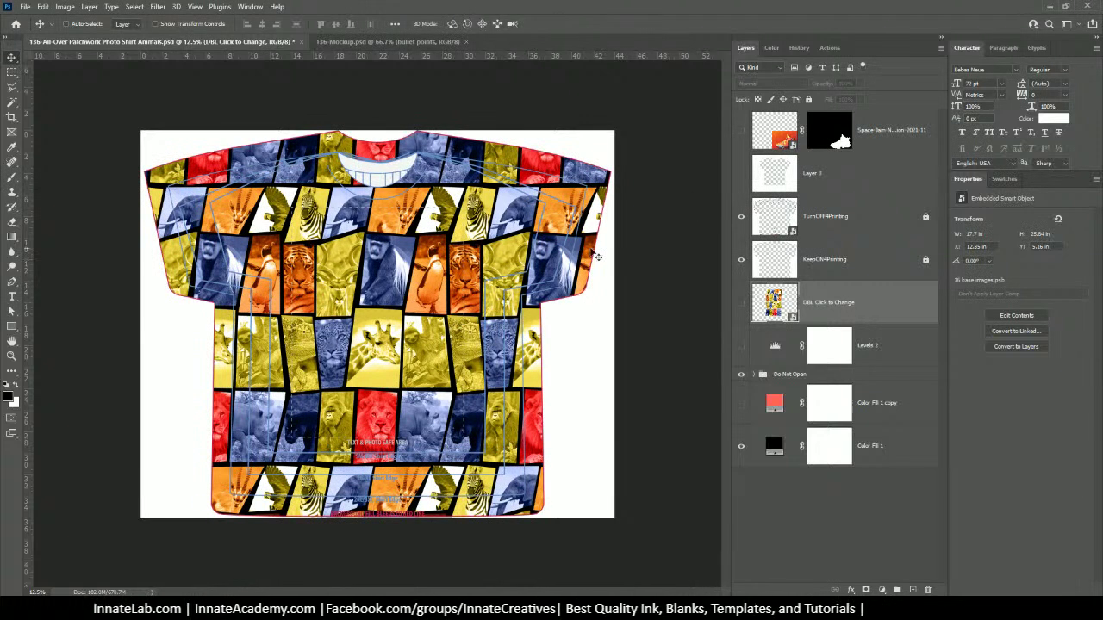
left_click(742, 175)
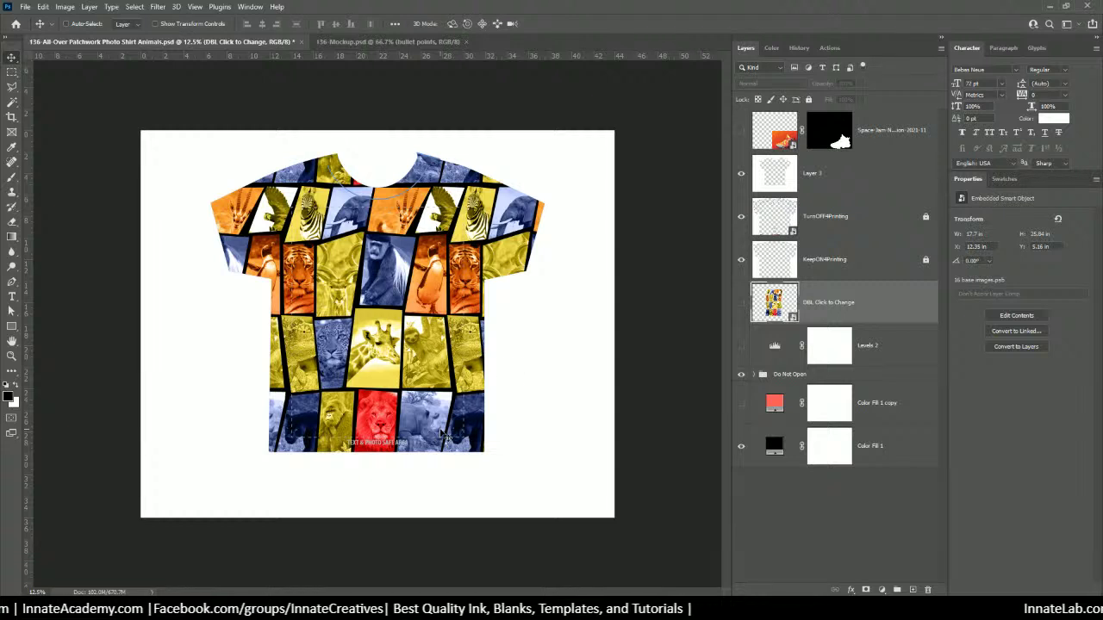
Show the Space Jam sneaker layer, scale it down to about 23.1 × 16.2 in and place it beside the shirt's lower hem.
left_click(872, 146)
left_click(741, 131)
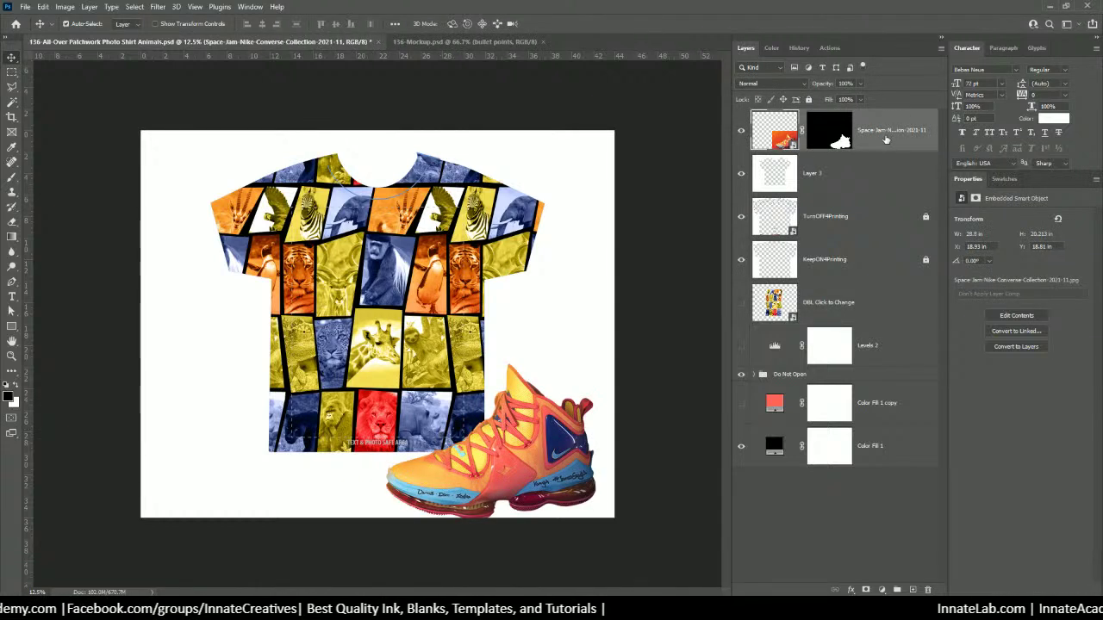
key("ctrl+t")
left_click_drag(345, 332, 406, 375)
left_click_drag(528, 464, 500, 435)
key("Return")
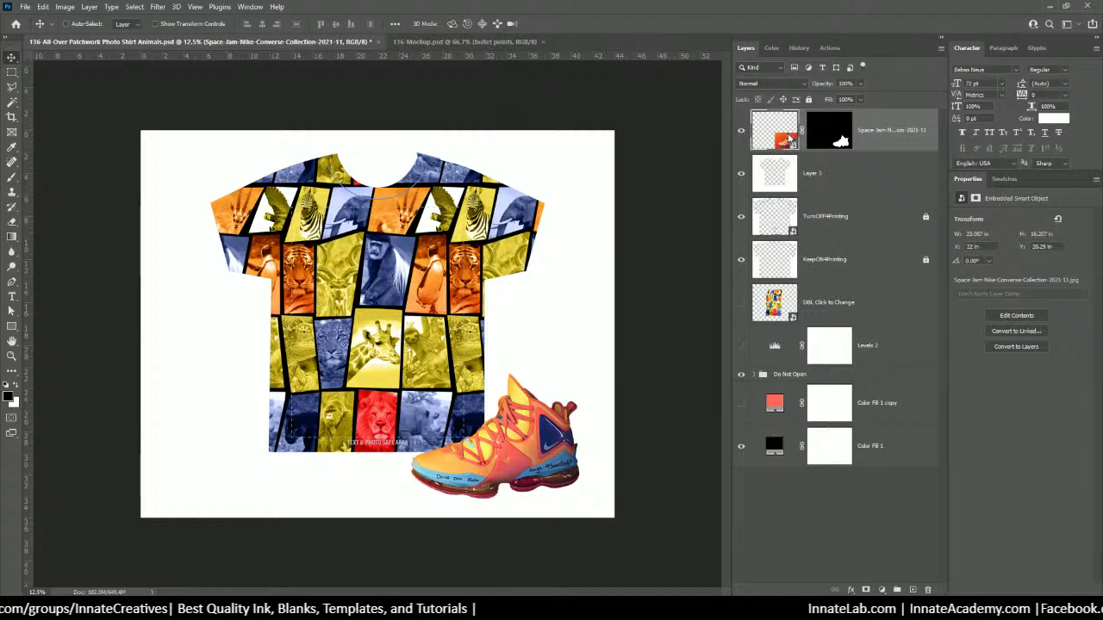
Rasterize the Space Jam sneaker layer and apply its layer mask.
right_click(785, 131)
left_click(887, 119)
right_click(887, 119)
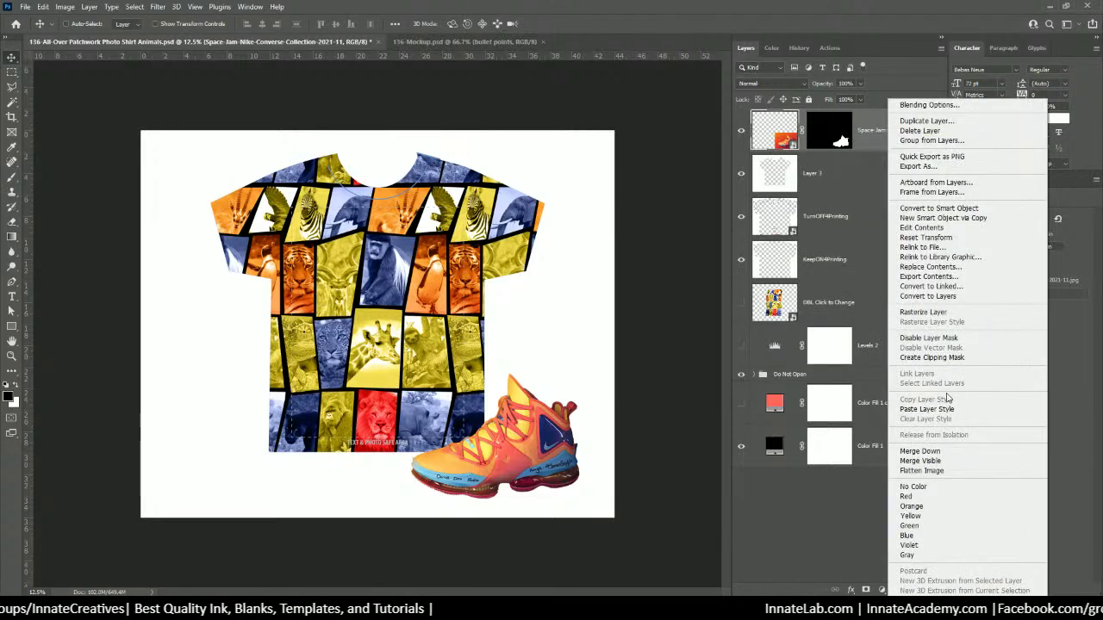
left_click(920, 313)
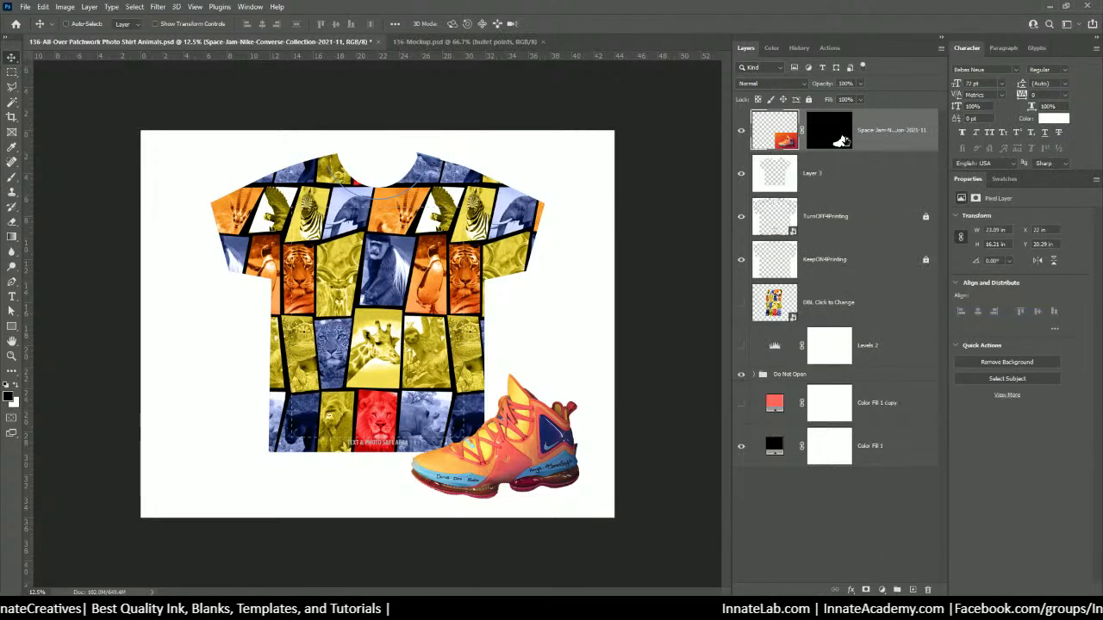
right_click(842, 139)
left_click(884, 171)
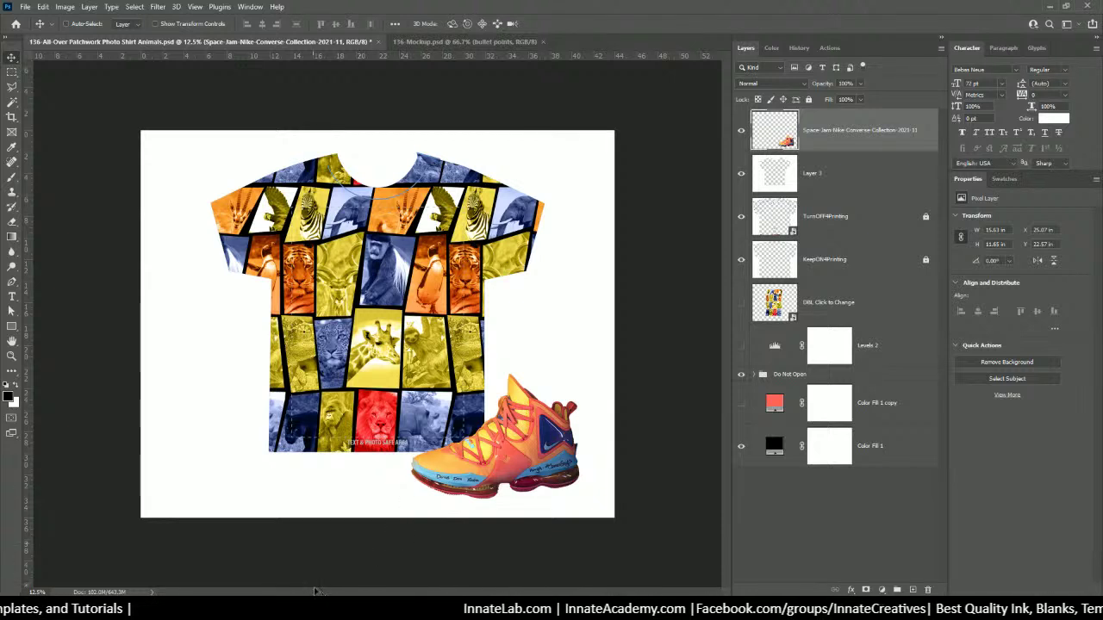
Return to the 136 mockup document and collapse the bullet points and Shirts layer groups.
left_click(438, 40)
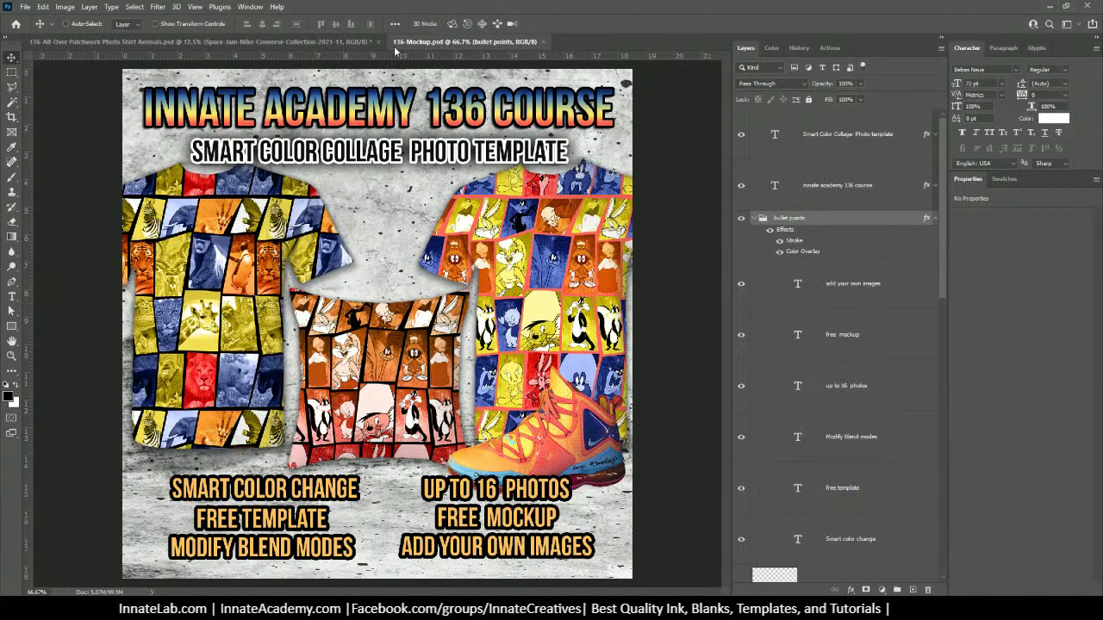
left_click(348, 42)
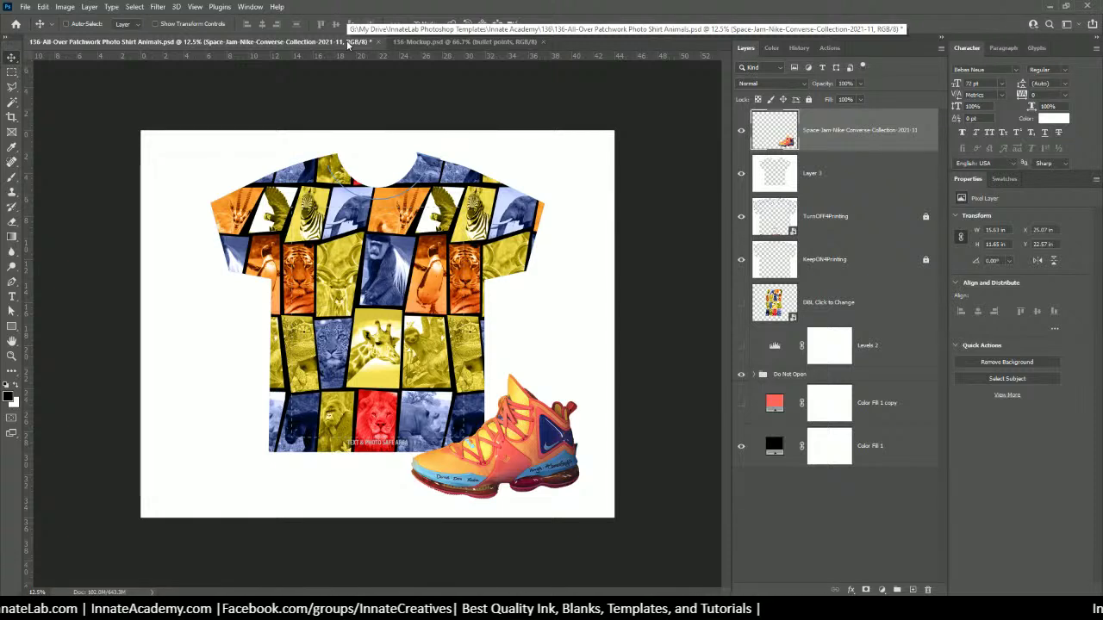
left_click(404, 47)
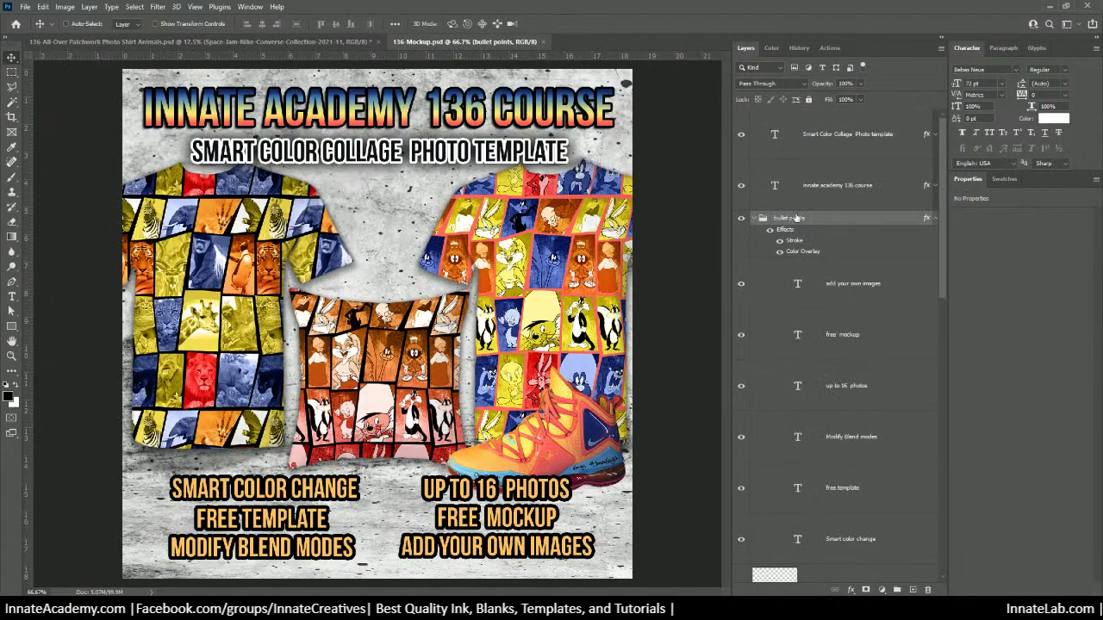
left_click(755, 218)
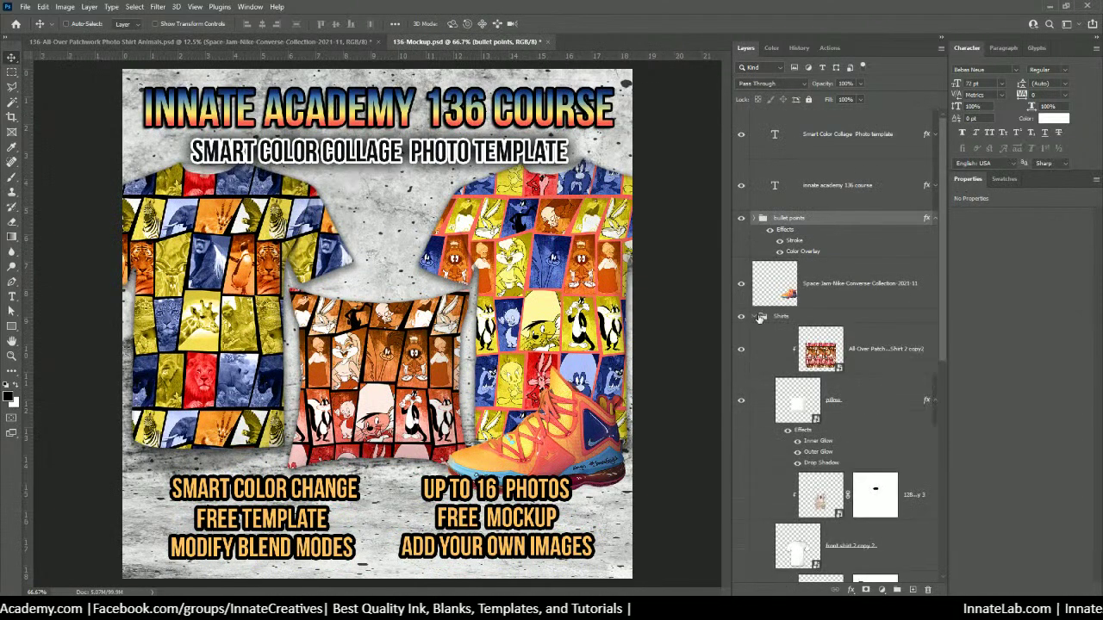
scroll(771, 362, "down", 8)
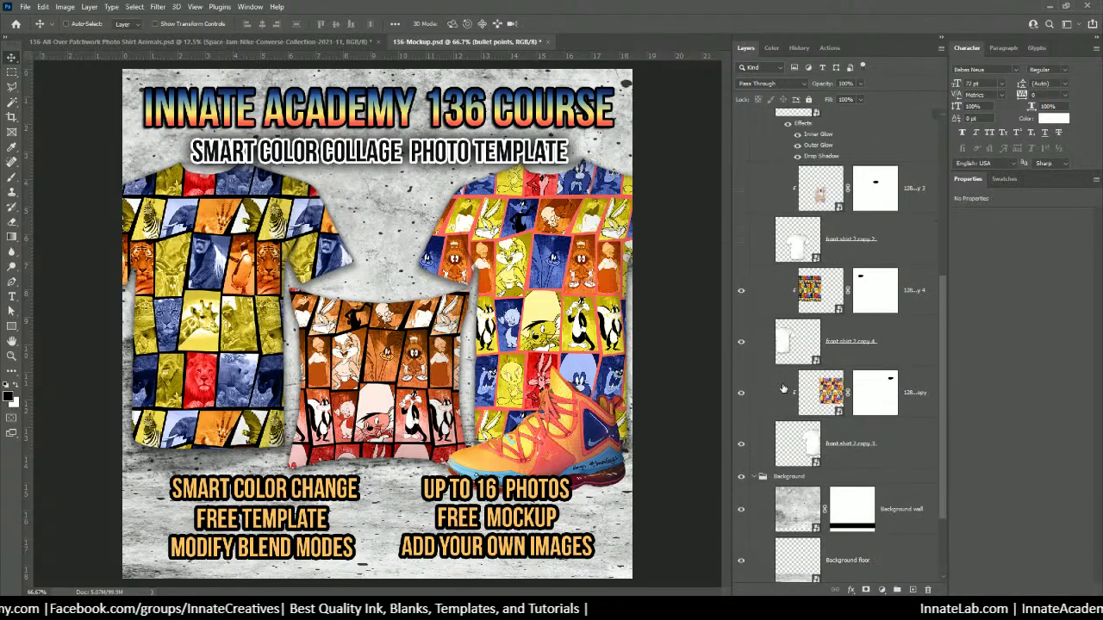
scroll(782, 388, "up", 6)
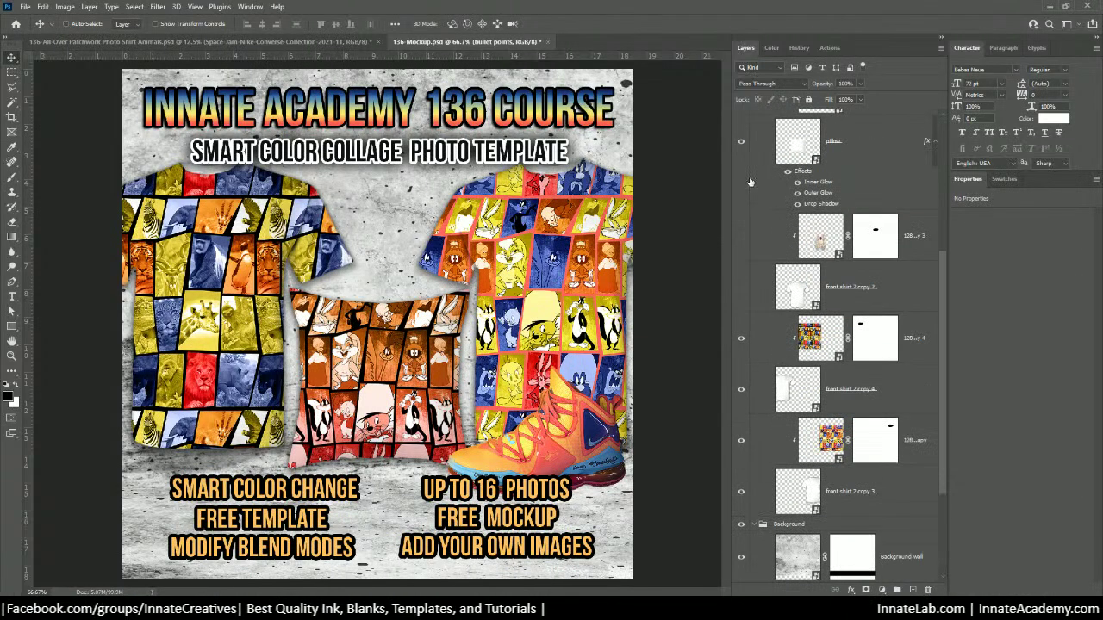
left_click(755, 160)
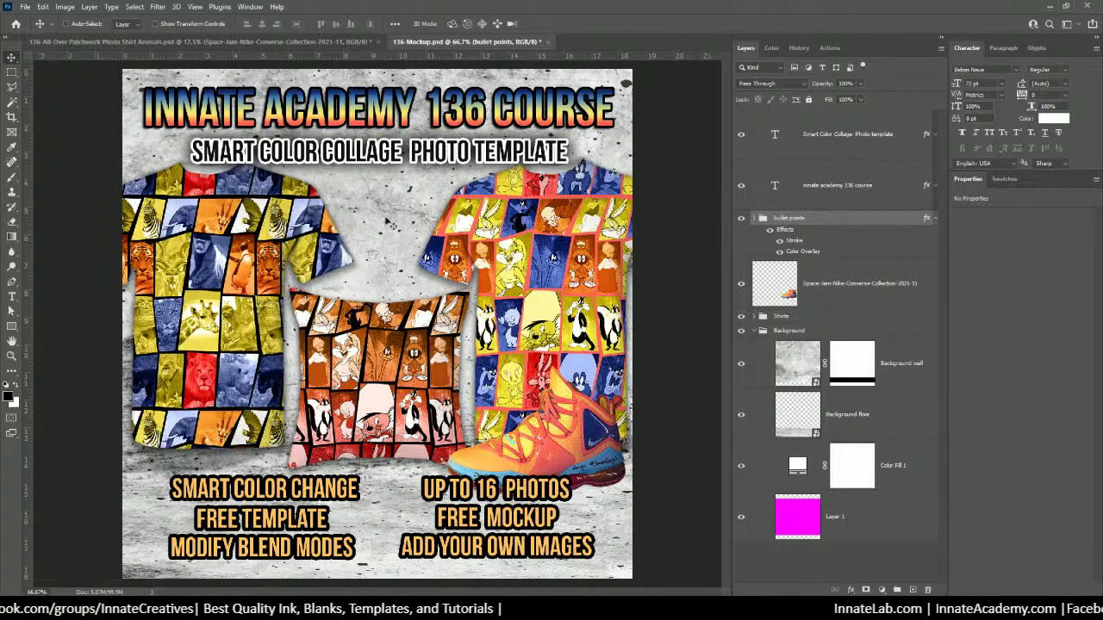